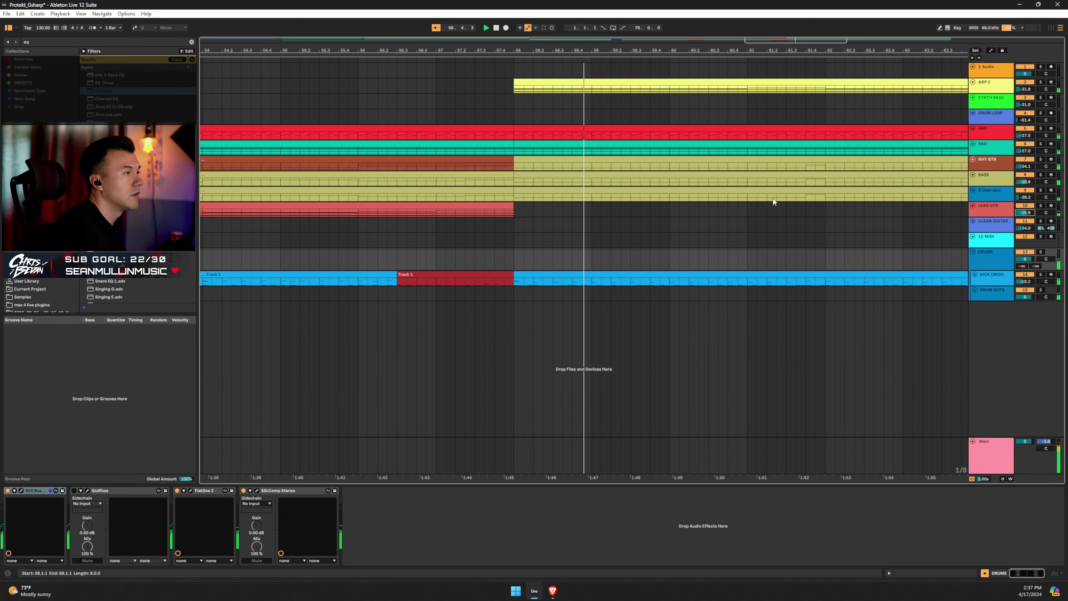
Clear the browser search and collapse the enlarged EQ Eight display on the CLEAN GUITAR track.
left_click(191, 41)
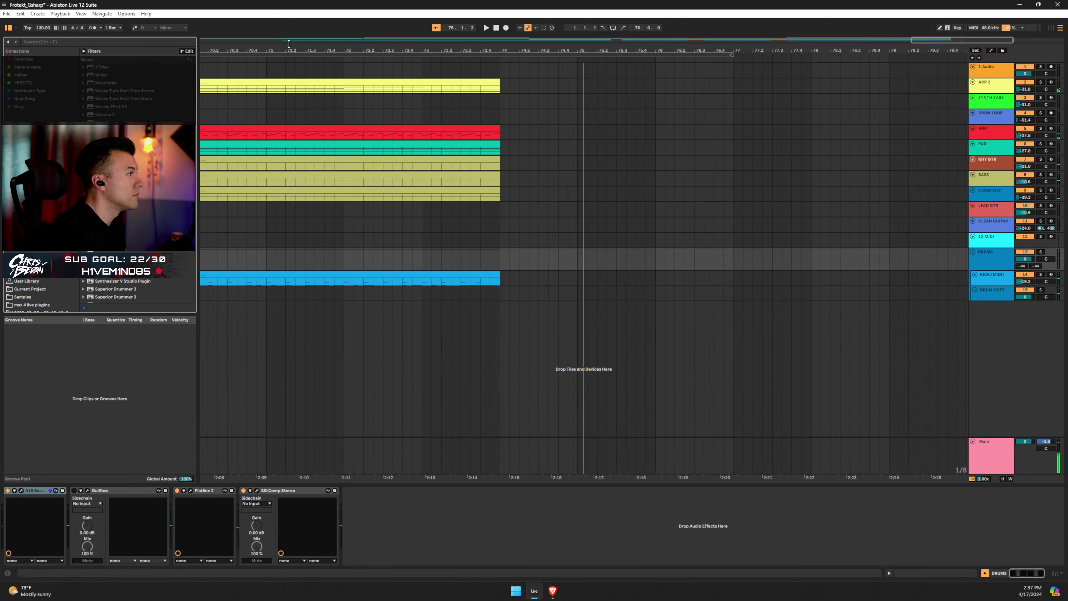
left_click_drag(283, 50, 841, 42)
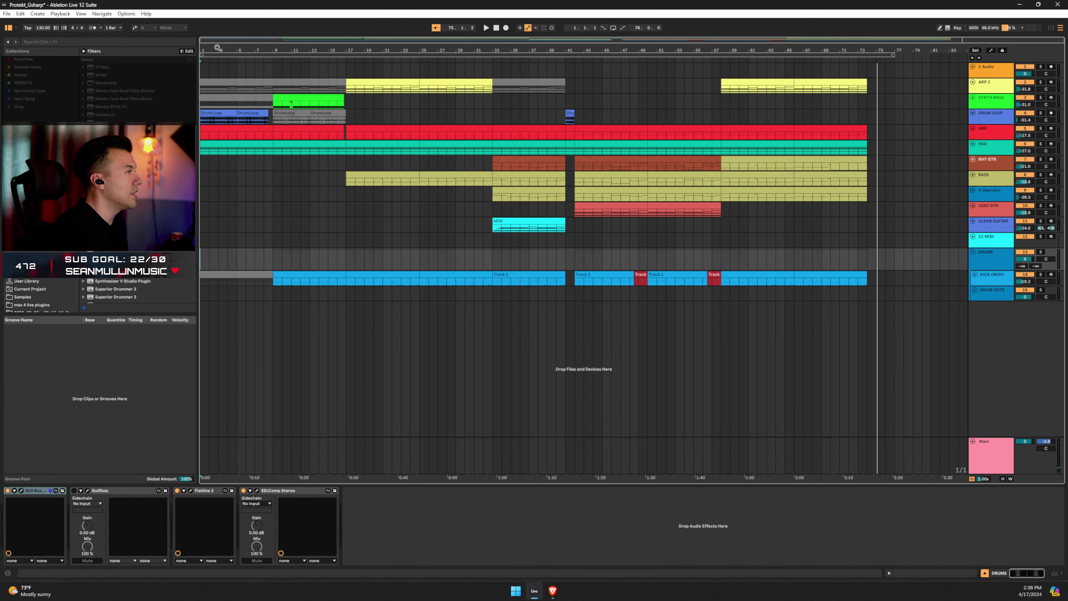
mouse_move(218, 48)
left_mouse_down()
mouse_move(218, 74)
mouse_move(217, 48)
left_mouse_up()
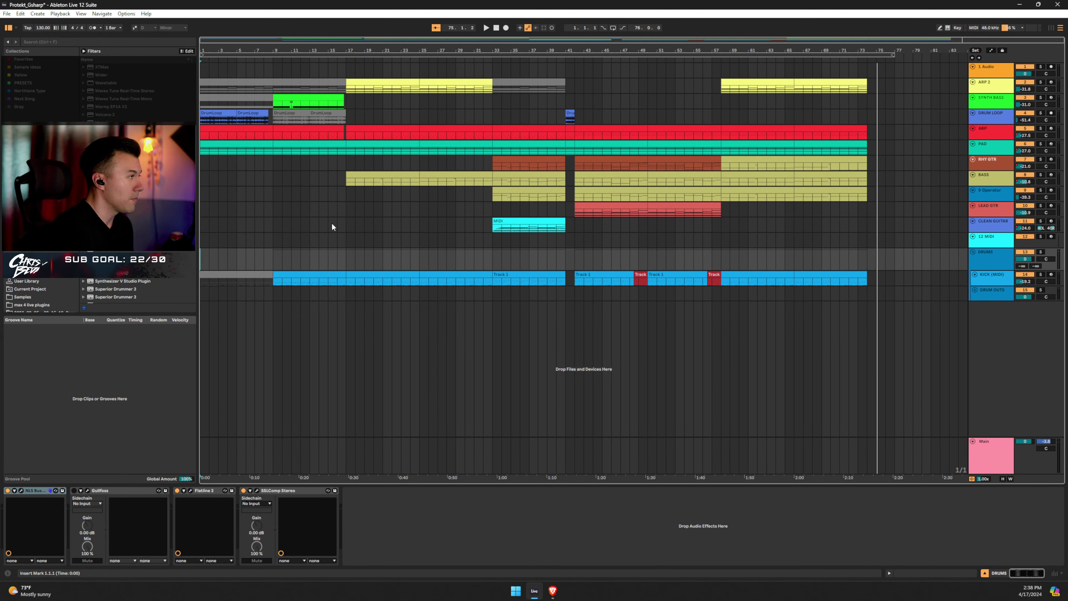
left_click(724, 226)
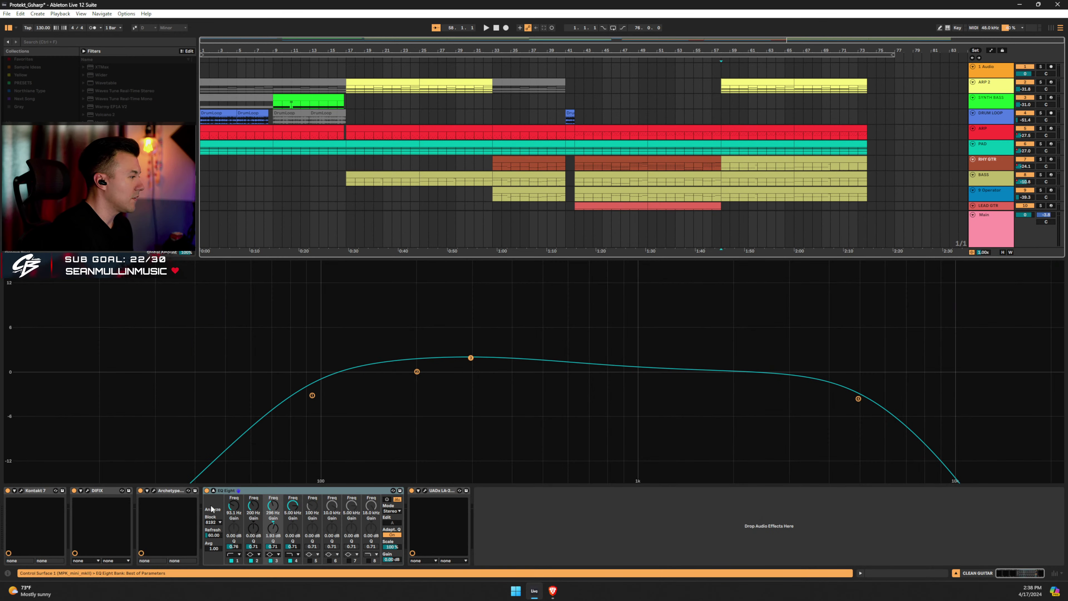
left_click(213, 491)
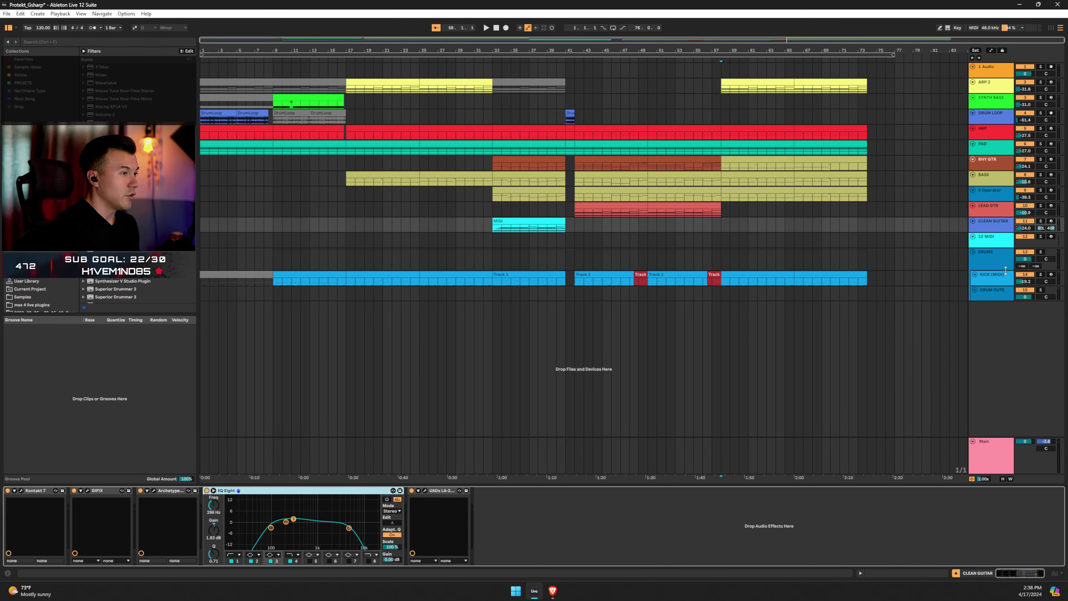
left_click(1000, 261)
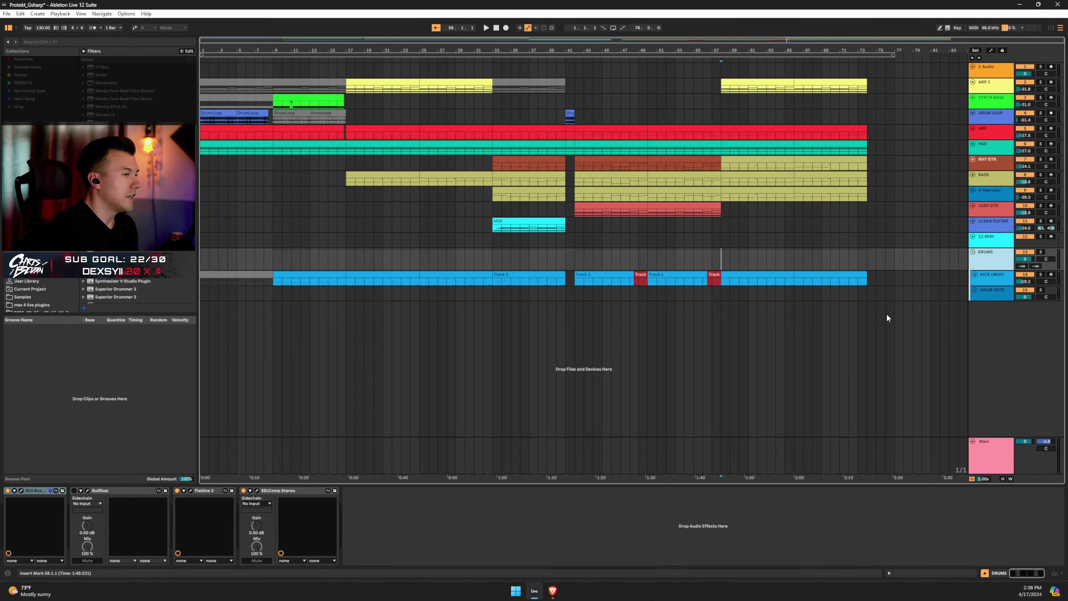
left_click(868, 279)
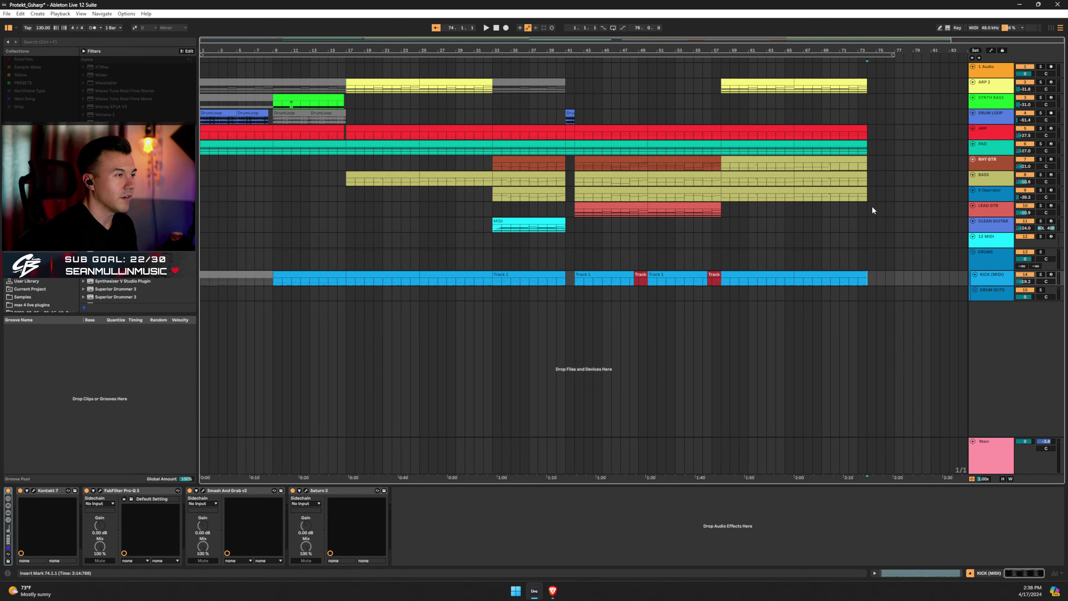
left_click_drag(872, 206, 874, 277)
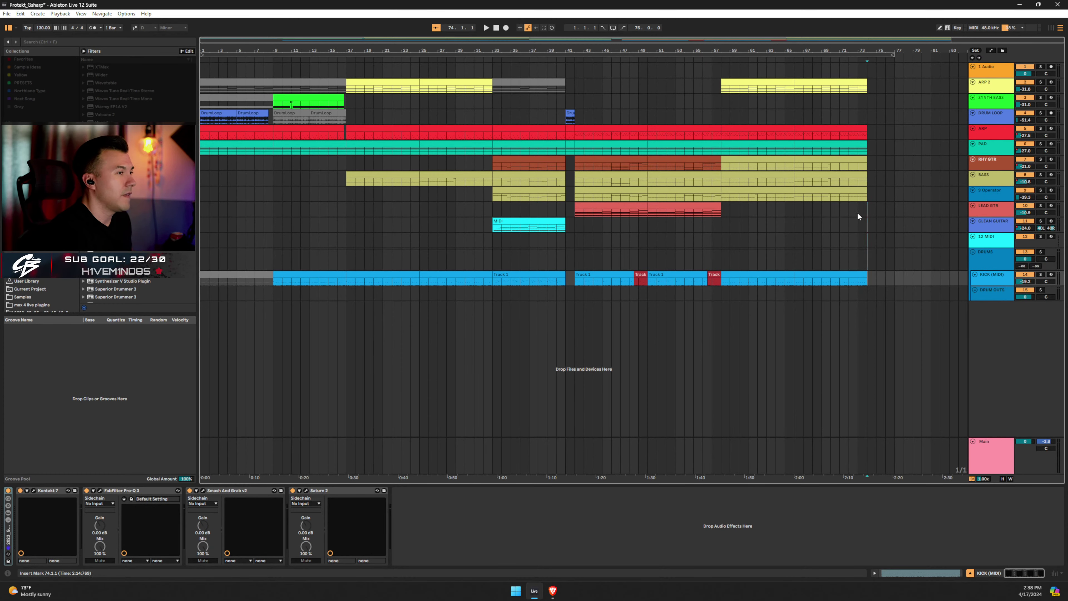
left_click(868, 207)
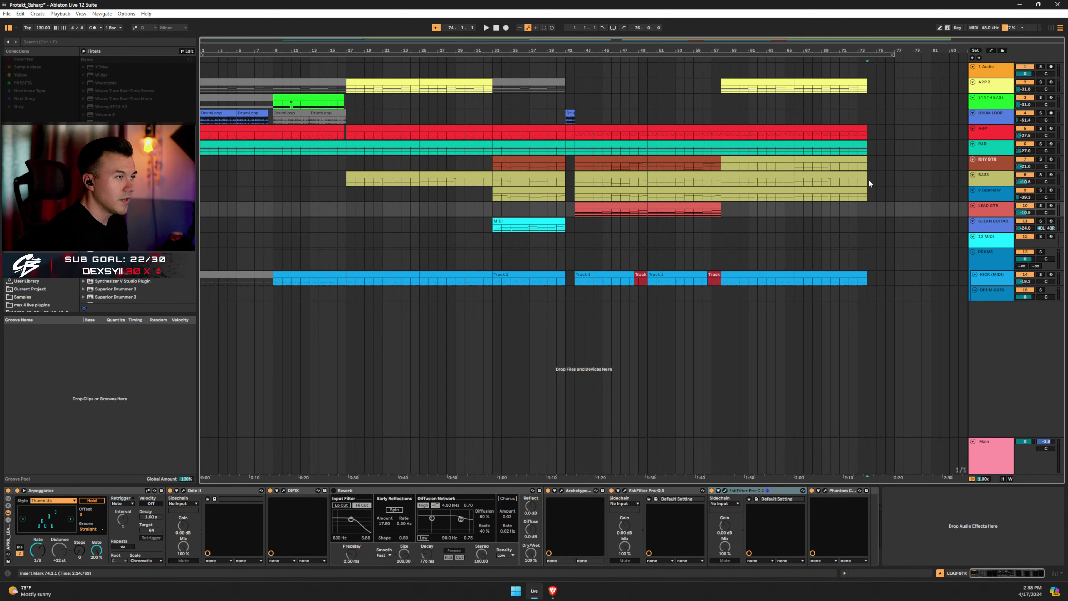
left_click_drag(868, 179, 948, 180)
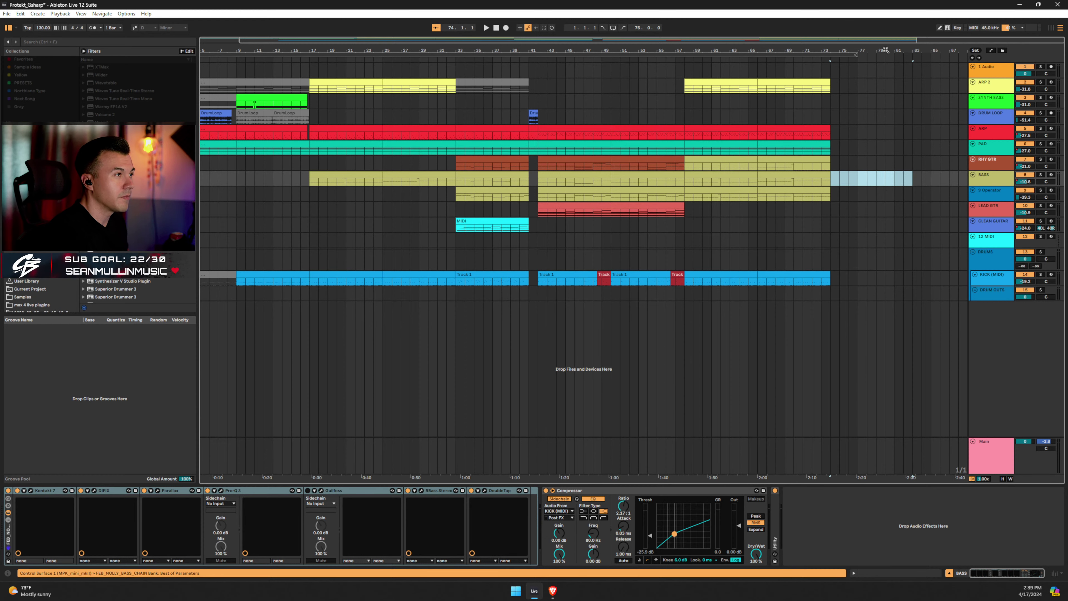
left_click_drag(887, 48, 698, 96)
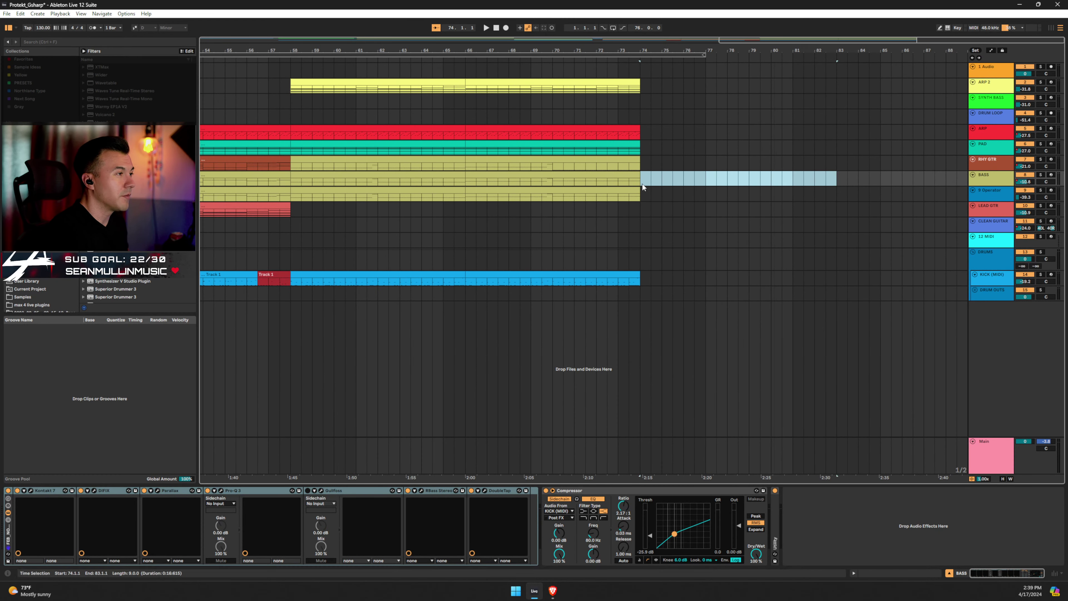
left_click_drag(642, 184, 880, 178)
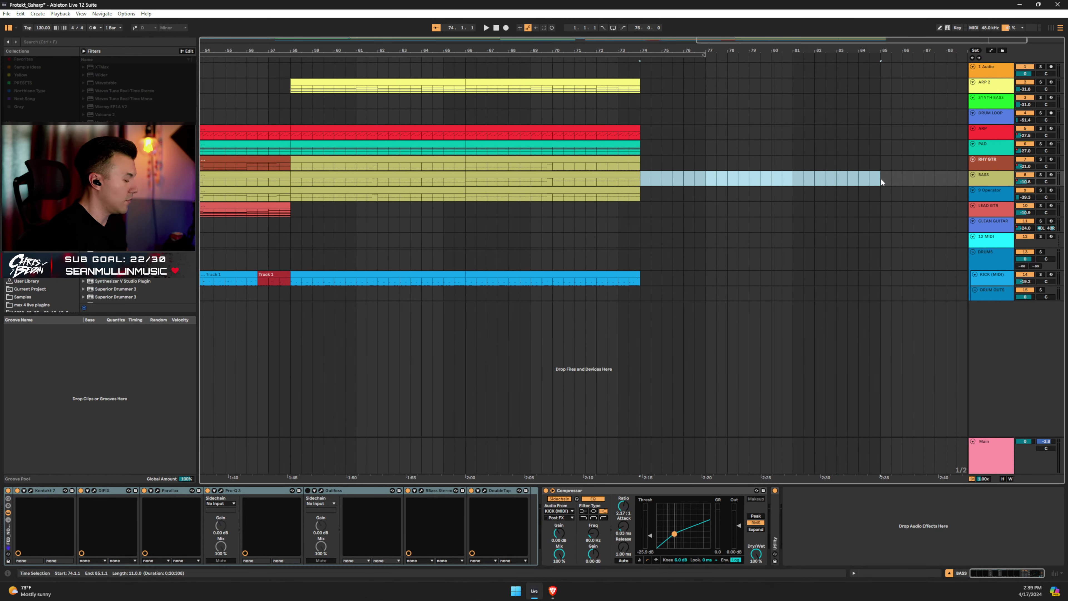
Copy the two BASS clips spanning bars 58 to 74 to directly after them, starting at bar 74.
left_click(450, 174)
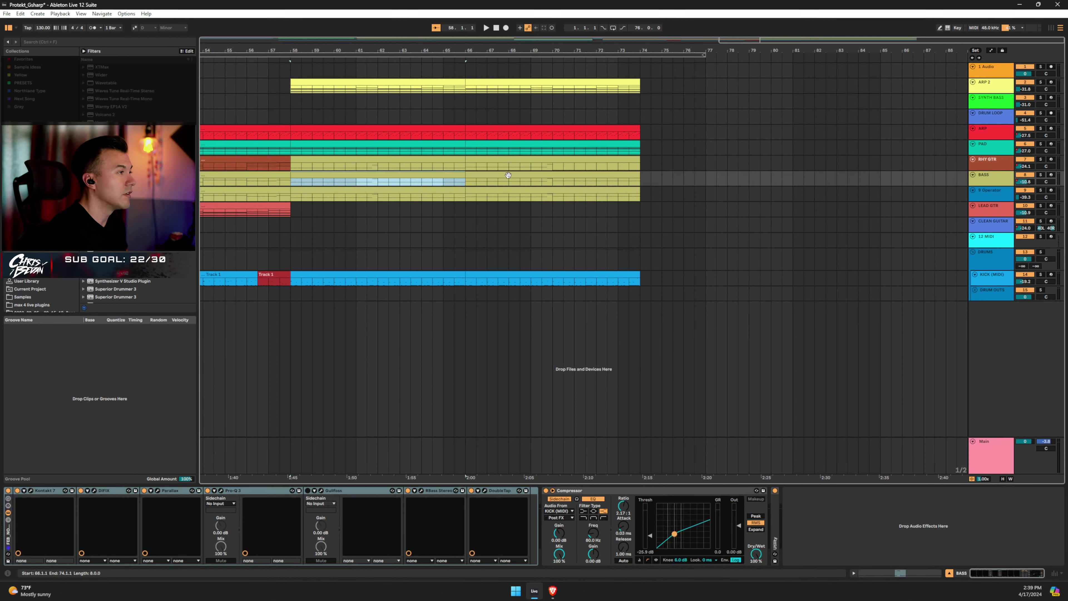
left_click(507, 175)
left_click(422, 170, "shift")
left_click(335, 180, "shift")
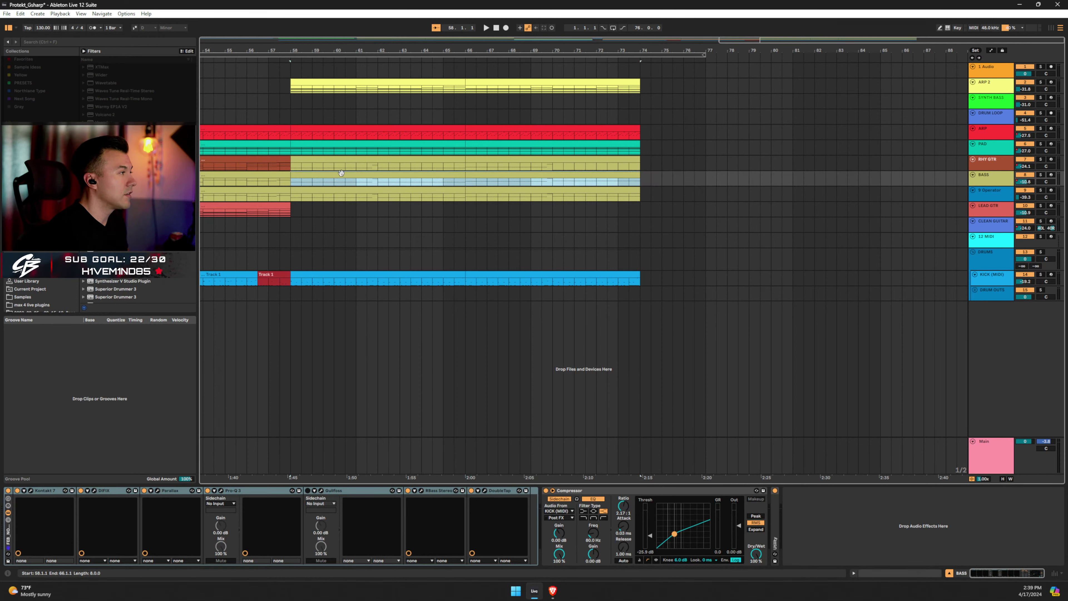
left_click_drag(335, 180, 694, 175)
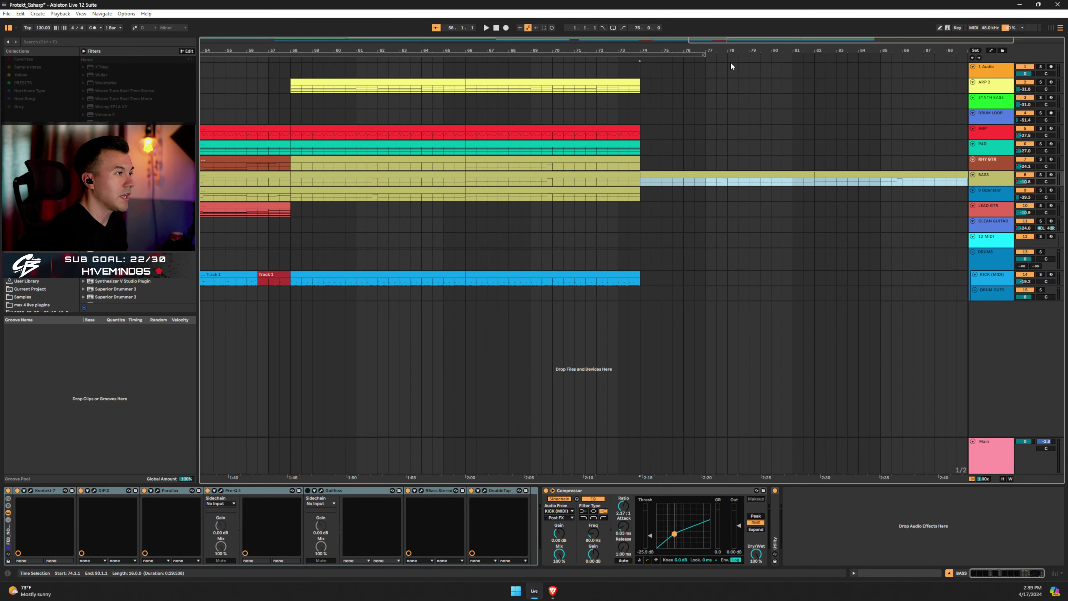
Delete the copied BASS clips and create an empty 16-bar MIDI clip from bar 74 to bar 90 on the same track.
left_click_drag(752, 55, 754, 50)
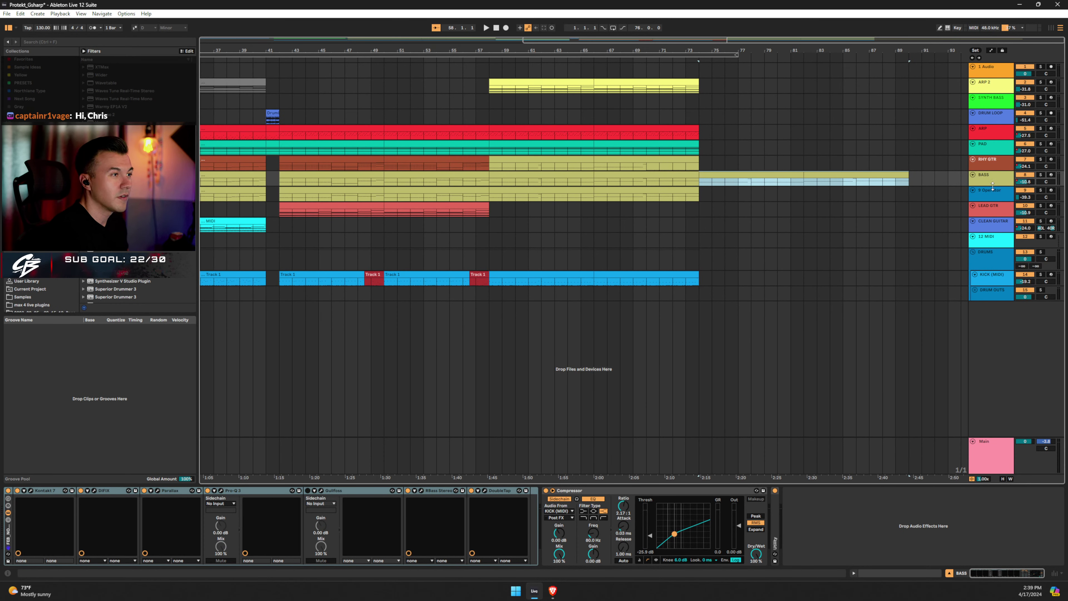
left_click_drag(993, 187, 992, 222)
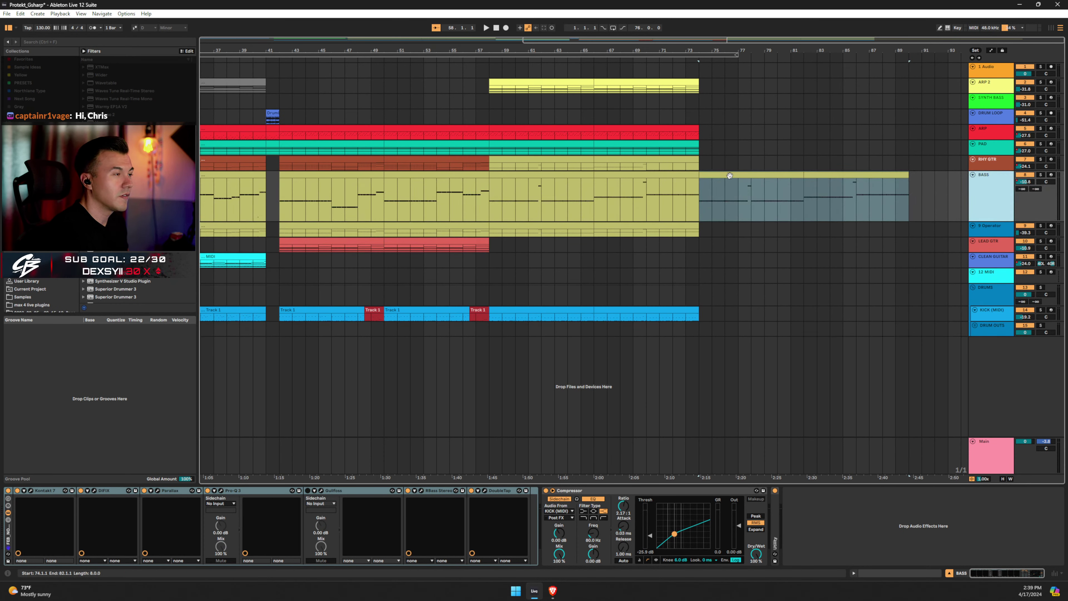
left_click(772, 179)
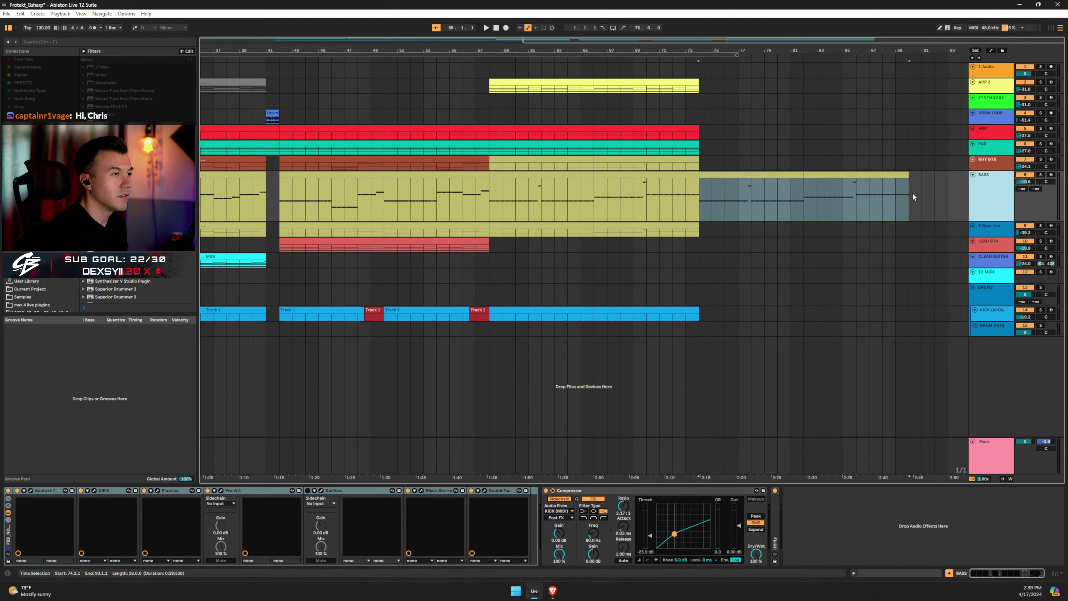
left_click_drag(910, 192, 782, 194)
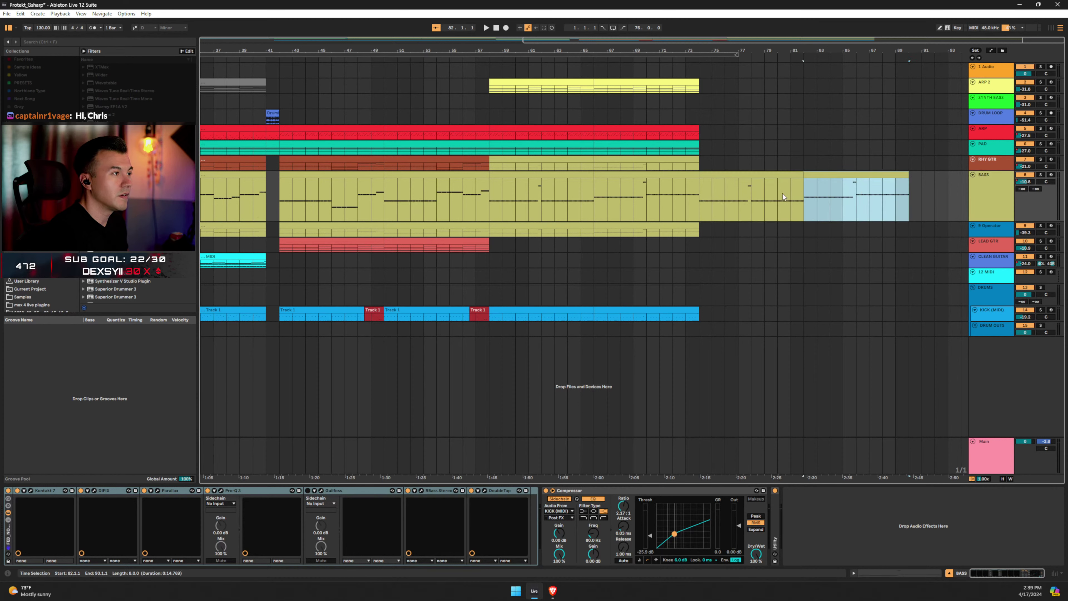
left_click(730, 175)
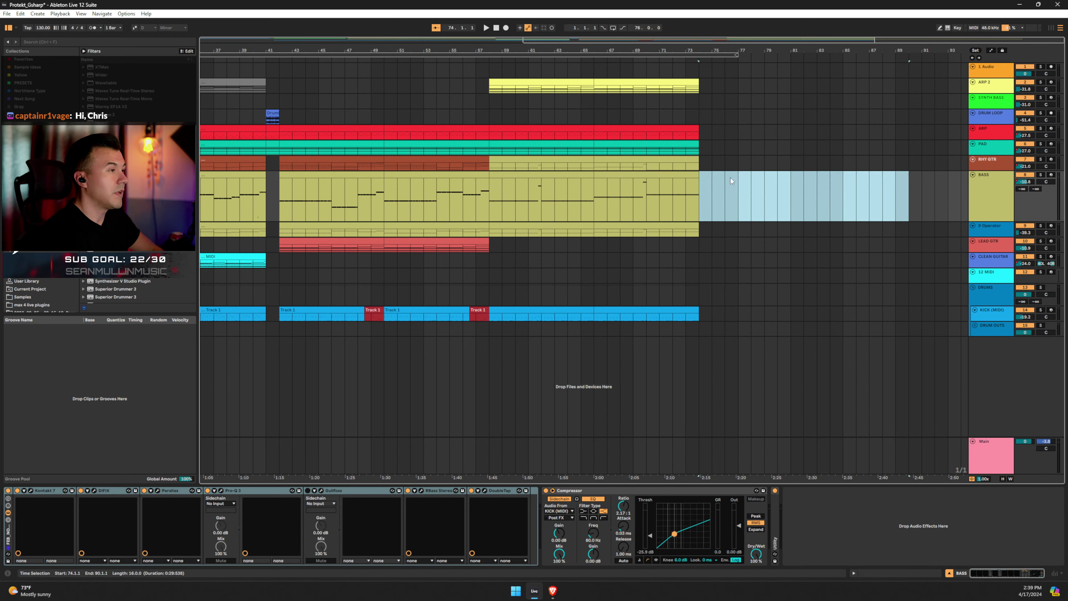
double_click(724, 189)
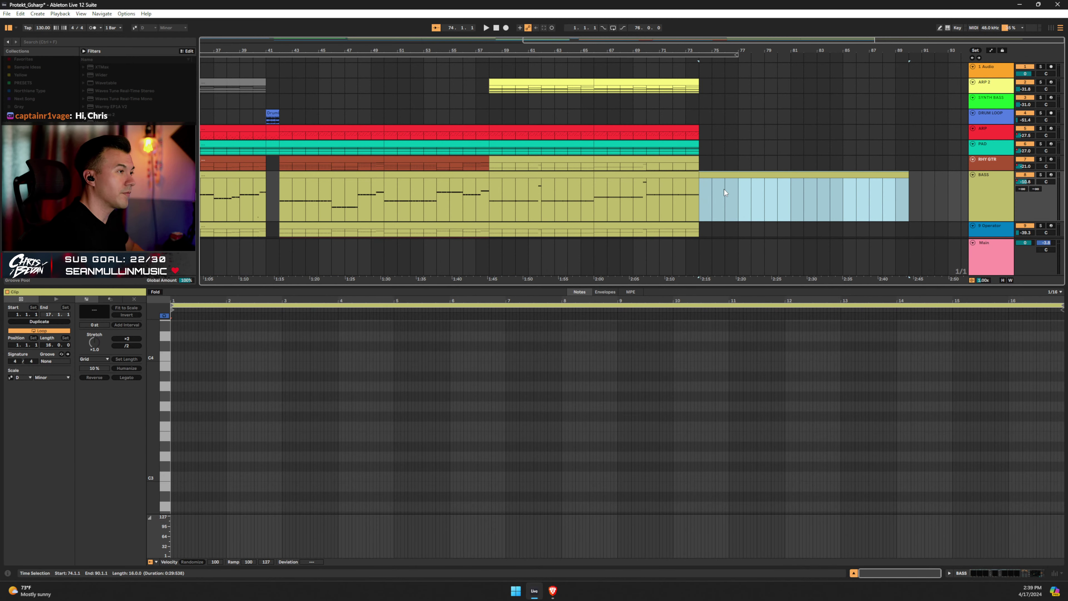
Re-enter the last F#1 note in the BASS clip at bars 66 to 74 and set its velocity to 42.
left_click(682, 176)
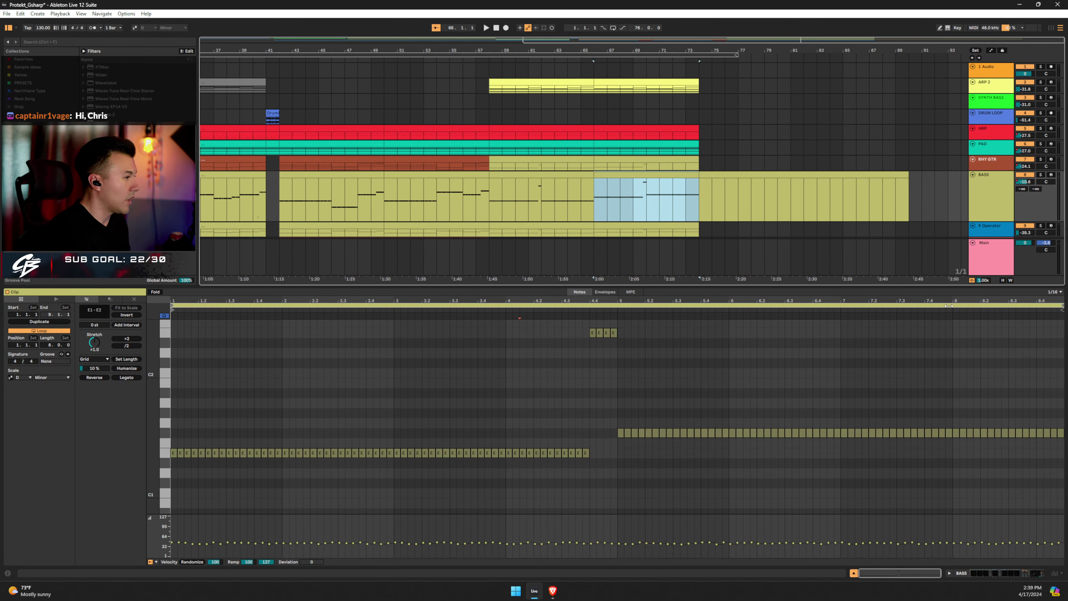
left_click_drag(1060, 301, 1063, 300)
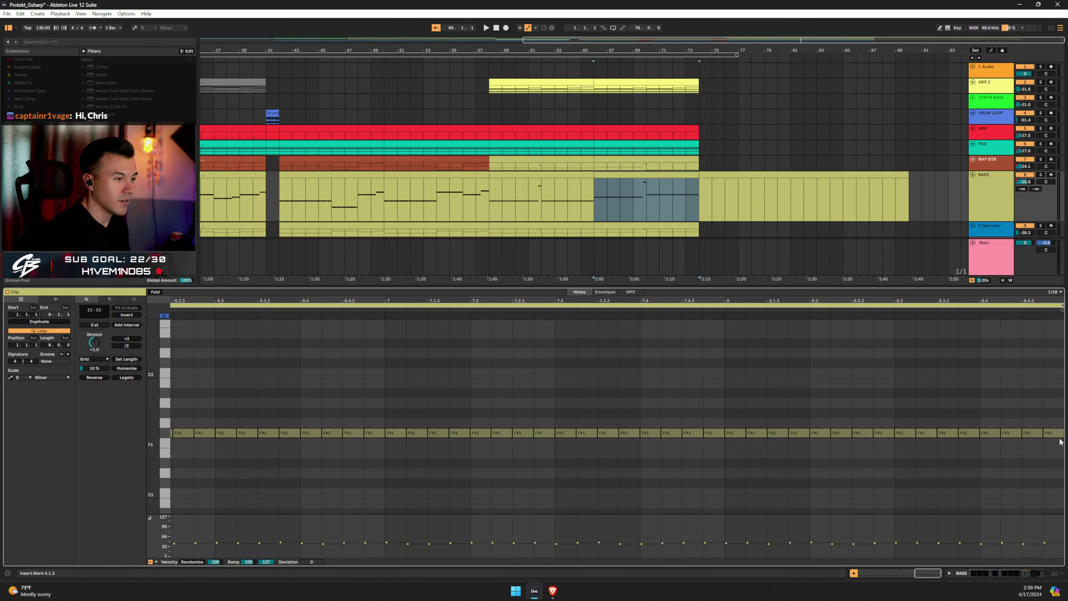
left_click(1051, 434)
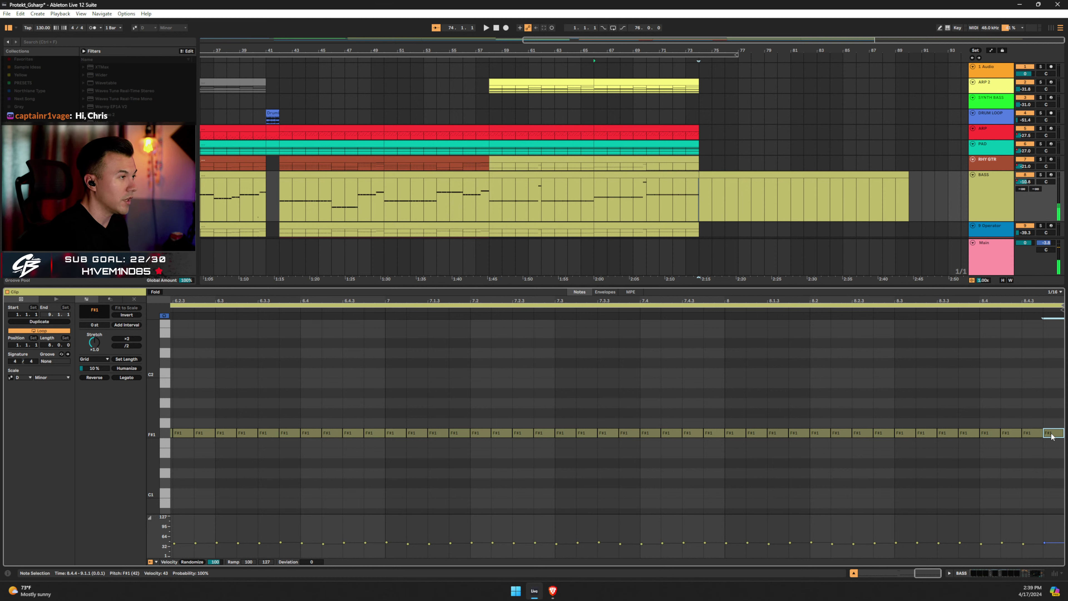
double_click(1051, 434)
double_click(1051, 434)
left_click_drag(1044, 524, 1044, 545)
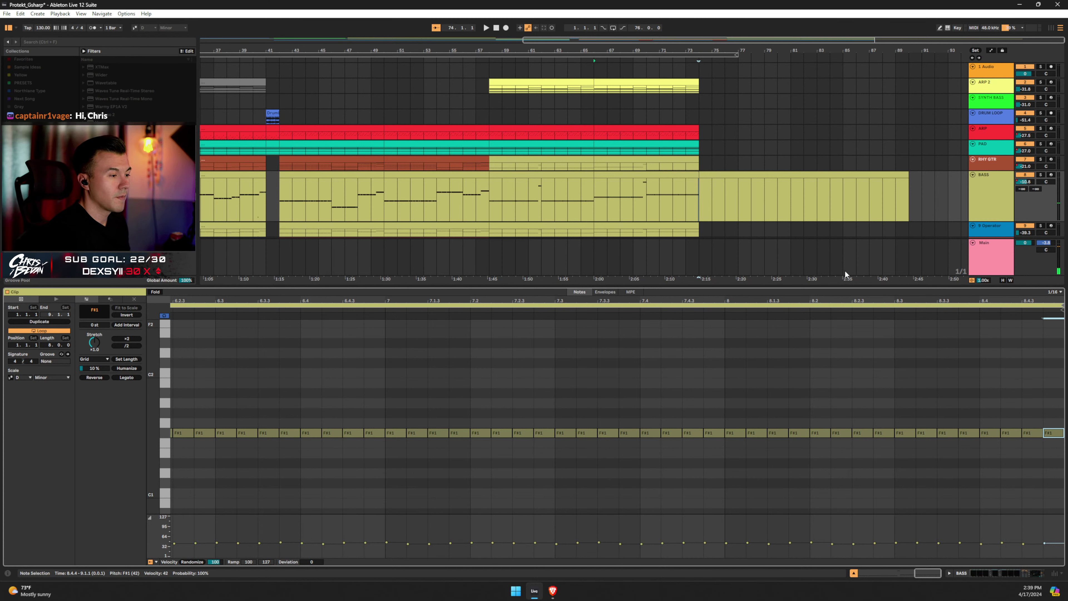
Add a sixteenth-length F#1 note at the very start of the empty BASS clip, using a fixed 1/16 grid.
left_click(841, 198)
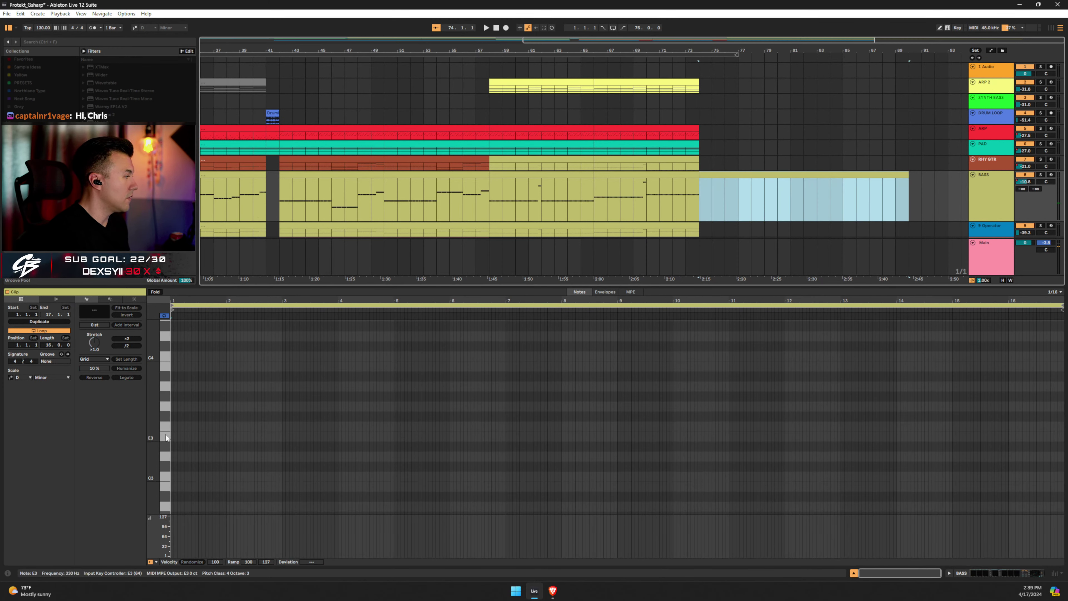
scroll(166, 433, "down", 8)
scroll(169, 432, "down", 7)
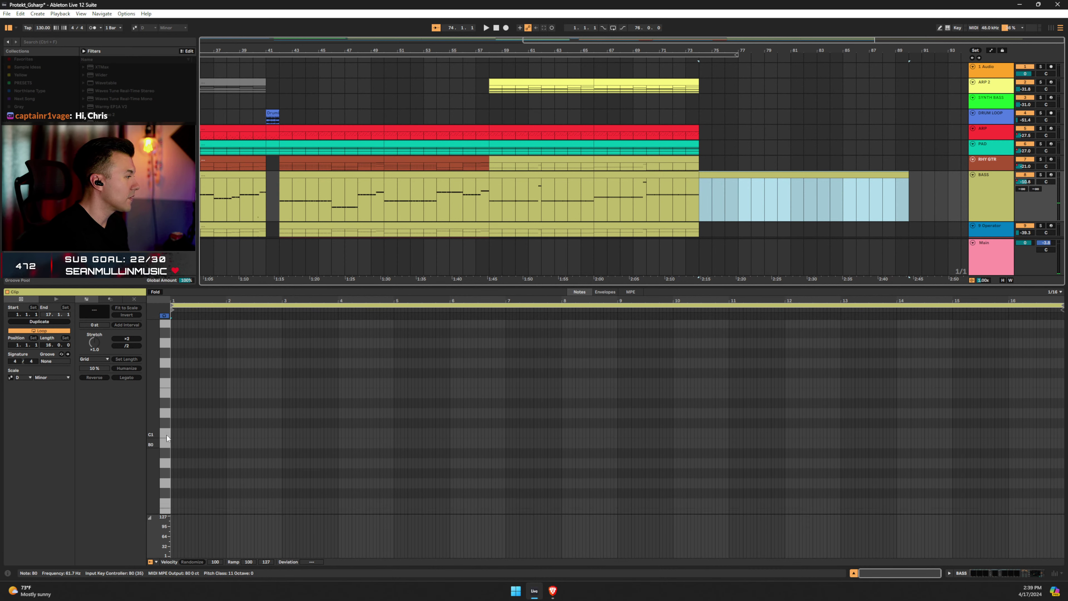
left_click(170, 374)
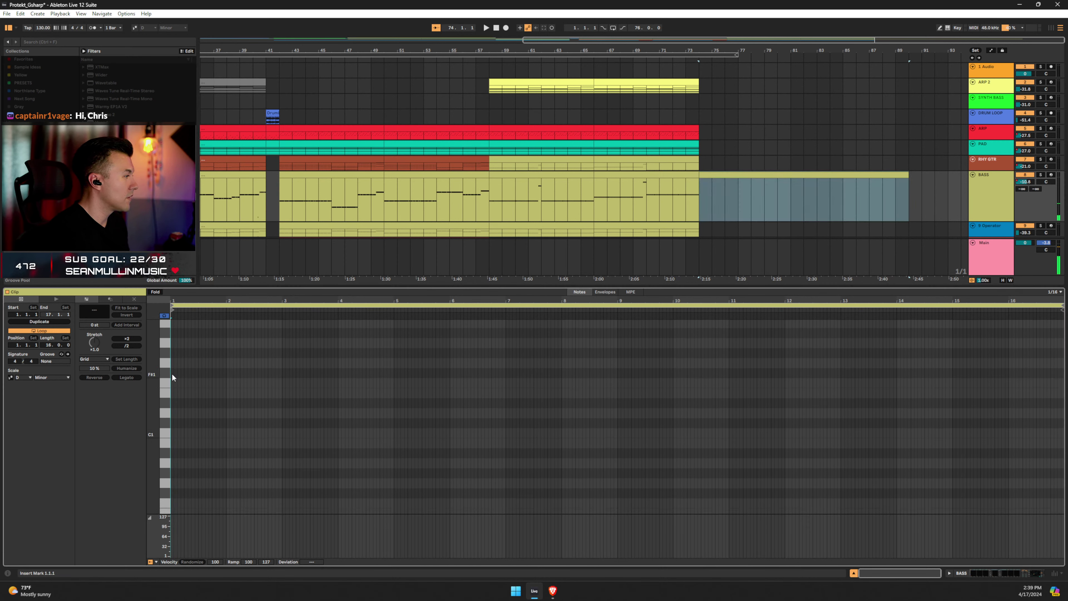
double_click(171, 373)
right_click(226, 378)
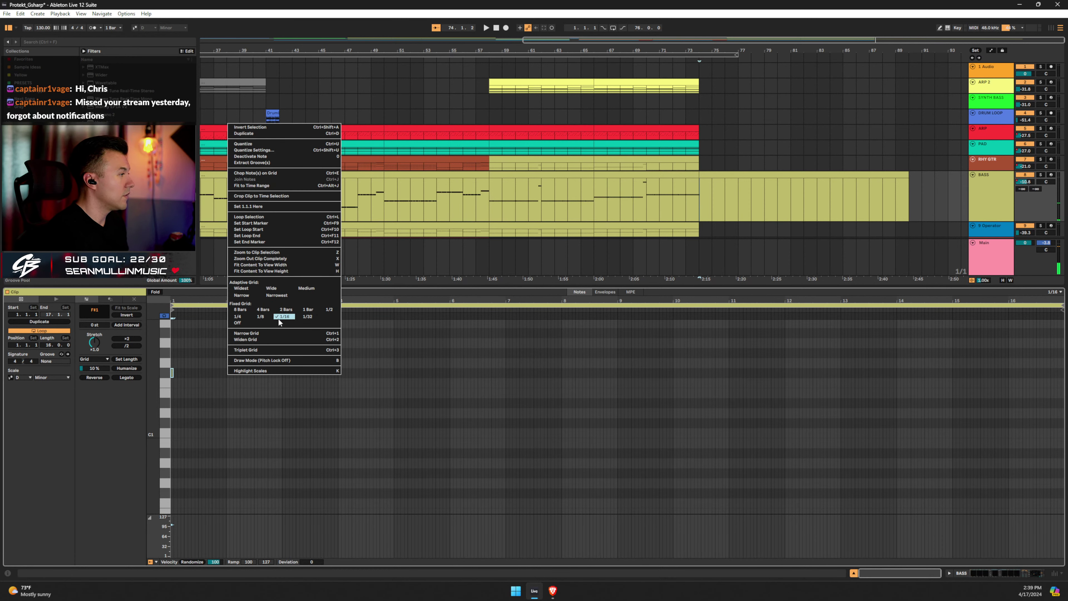
left_click(281, 318)
left_click_drag(181, 298, 189, 387)
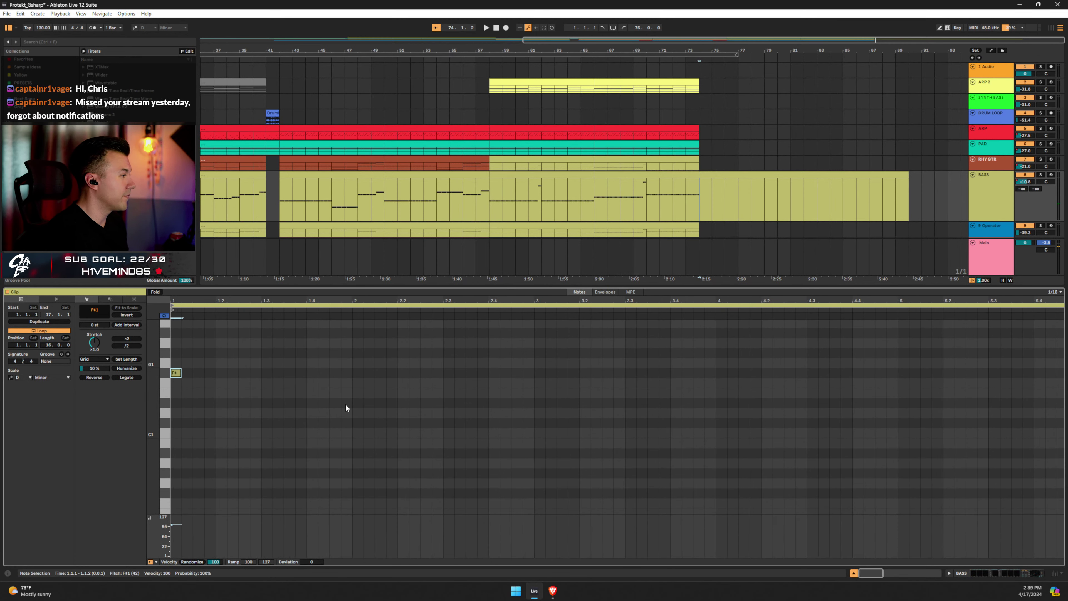
Transpose the opening note of the new BASS clip down to G#0, trying other pitches along the way.
key("Down")
key("Down")
key("Down")
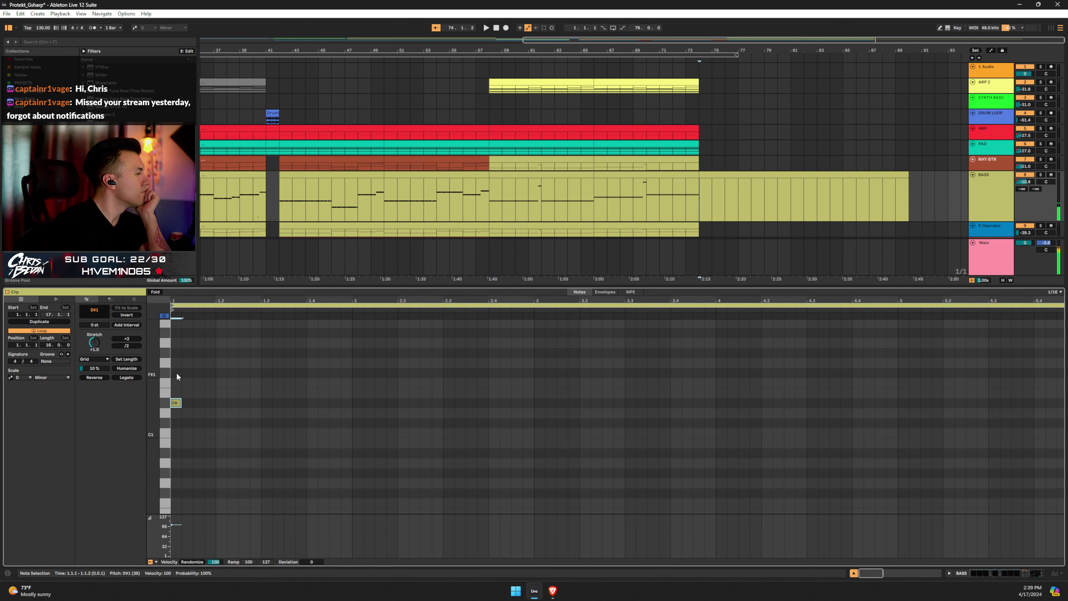
key("Down")
key("Down")
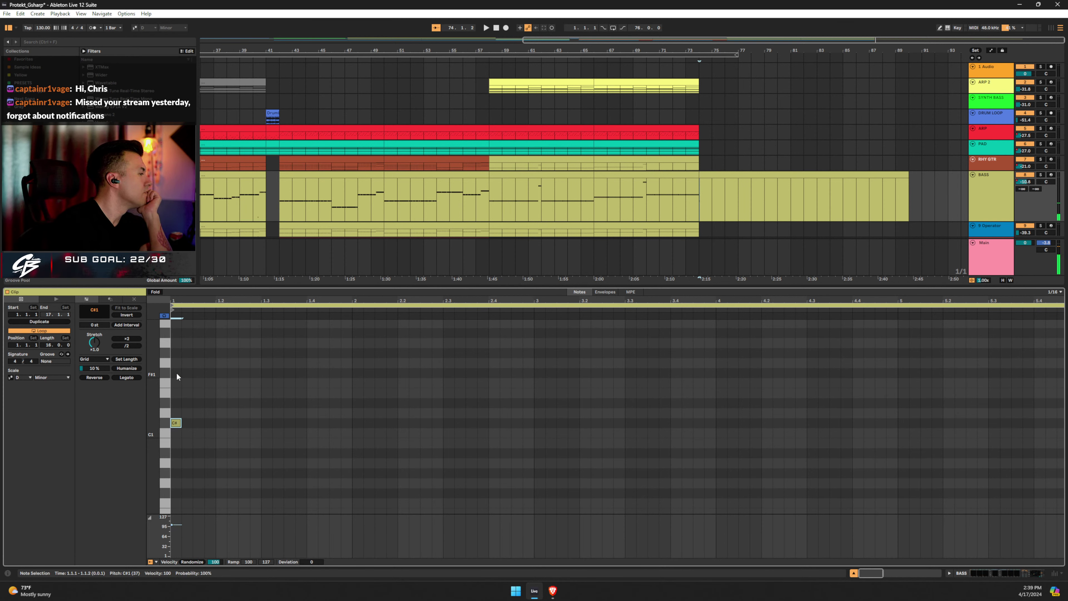
key("Down")
key("Down")
key("Down")
key("Down")
key("Down")
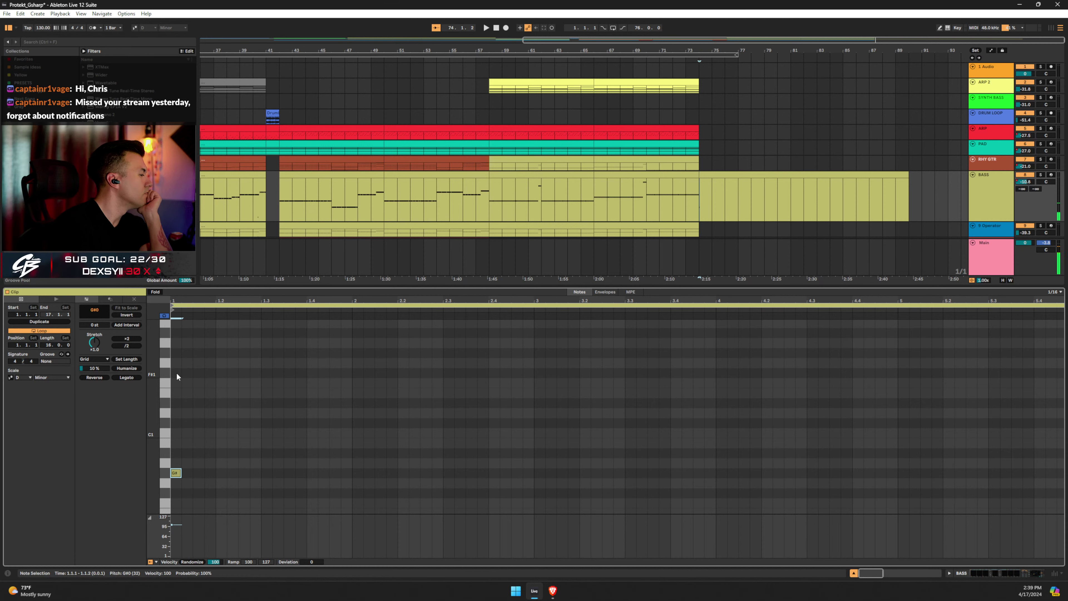
key("Up")
key("Up")
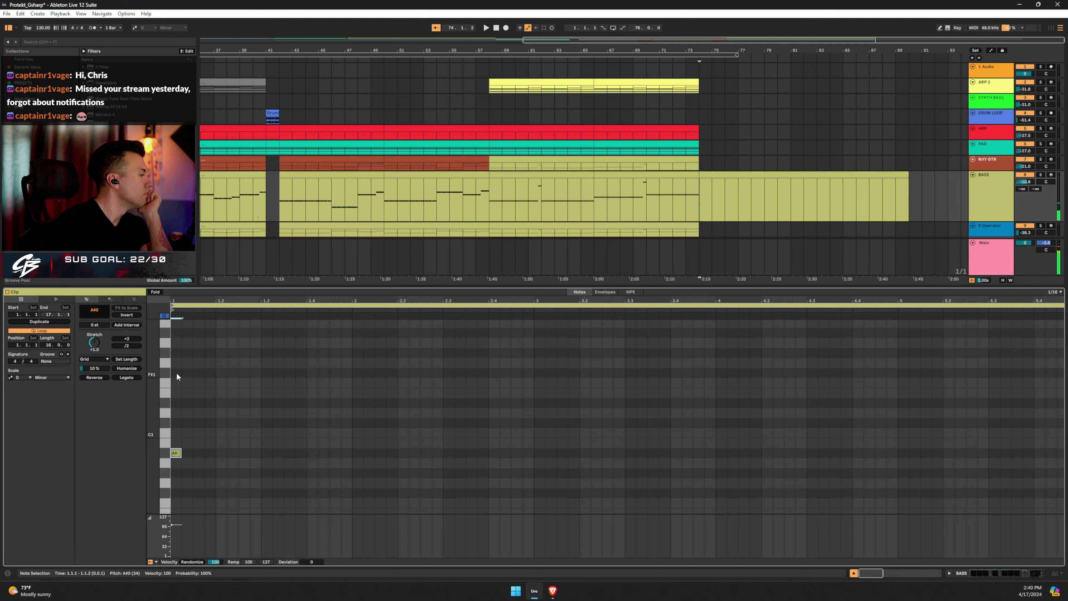
key("Down")
key("Down")
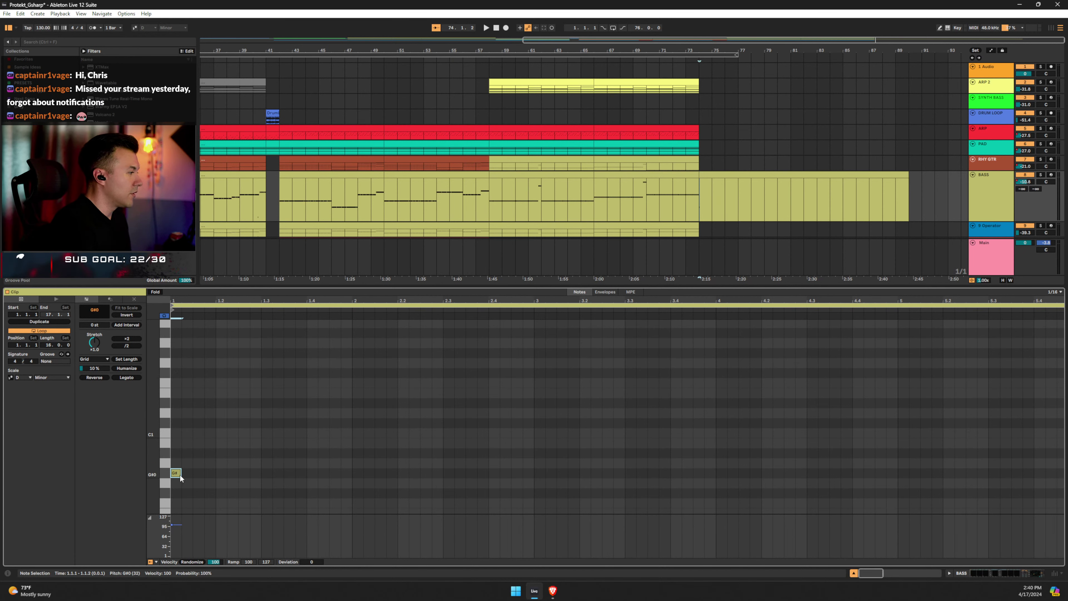
Lengthen the opening G#0 note of the new BASS clip to 4.3.1 and play the transition from bar 73.
left_click_drag(181, 473, 805, 472)
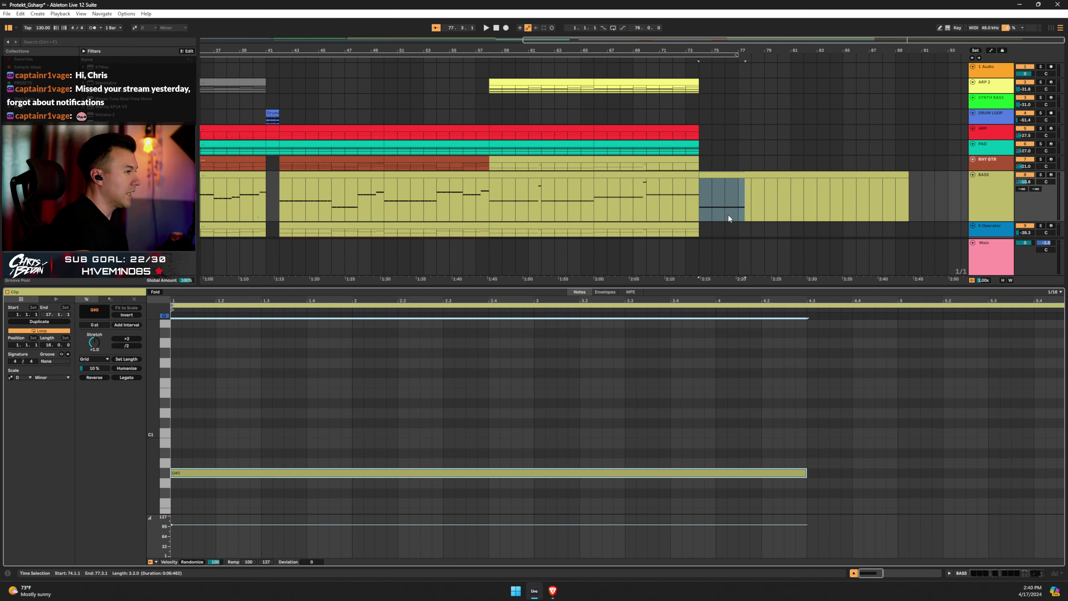
left_click(685, 198)
key("space")
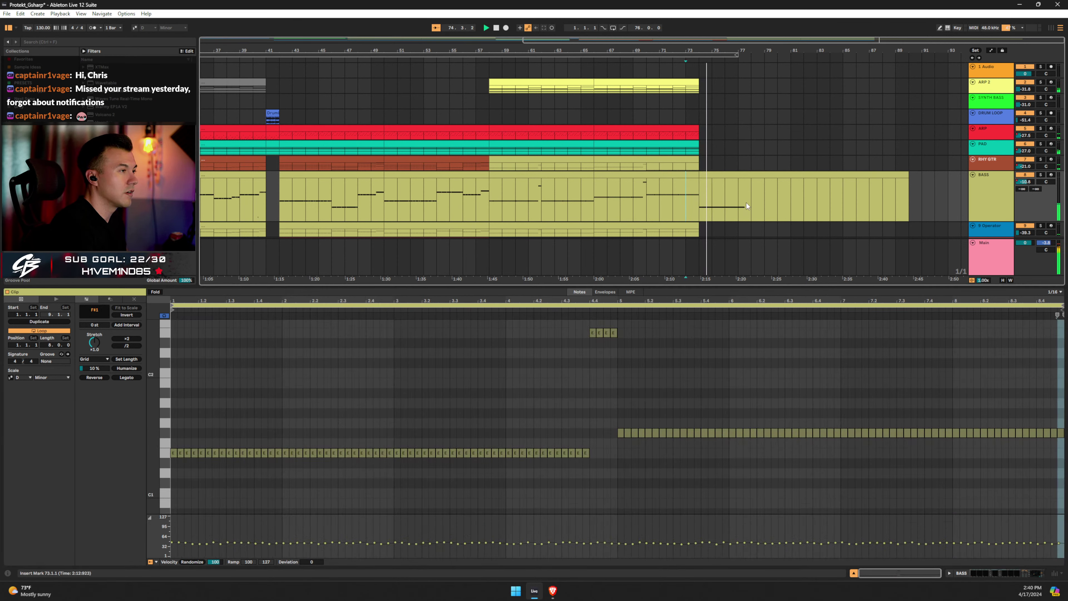
left_click(733, 179)
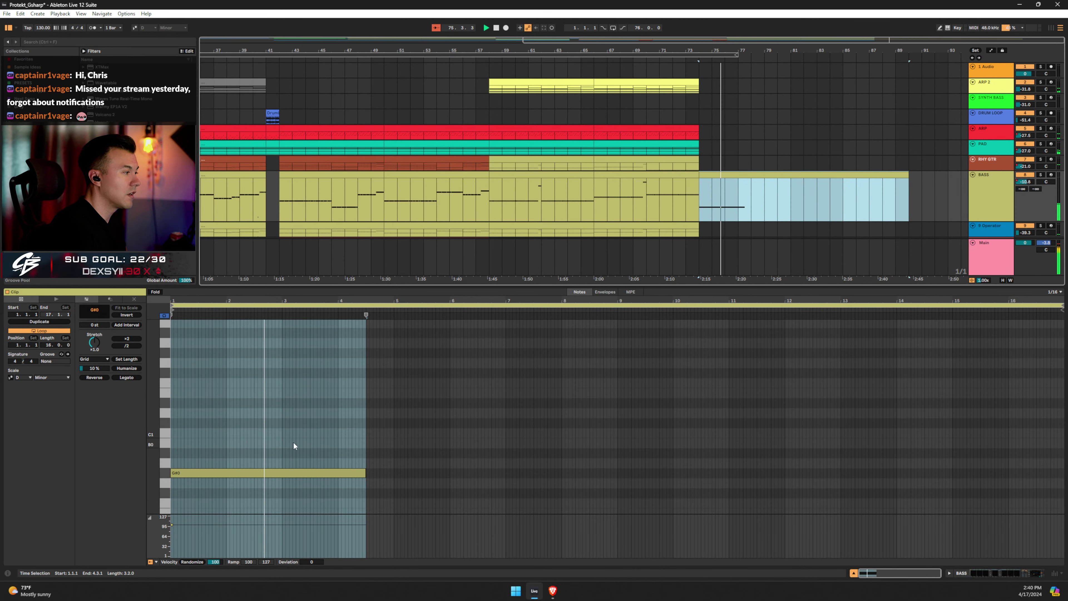
left_click(224, 455)
key("space")
Transpose the opening note of the new BASS clip up five semitones to C#1 and play the transition from bar 72.
left_click(215, 471)
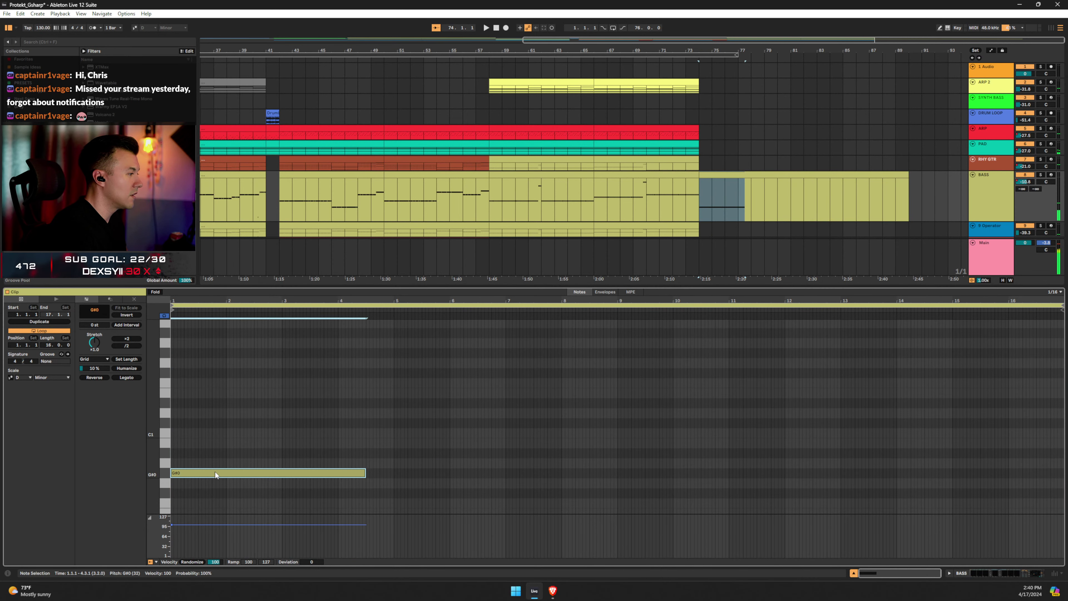
key("Up")
key("Up")
key("Up")
key("Up")
key("Up")
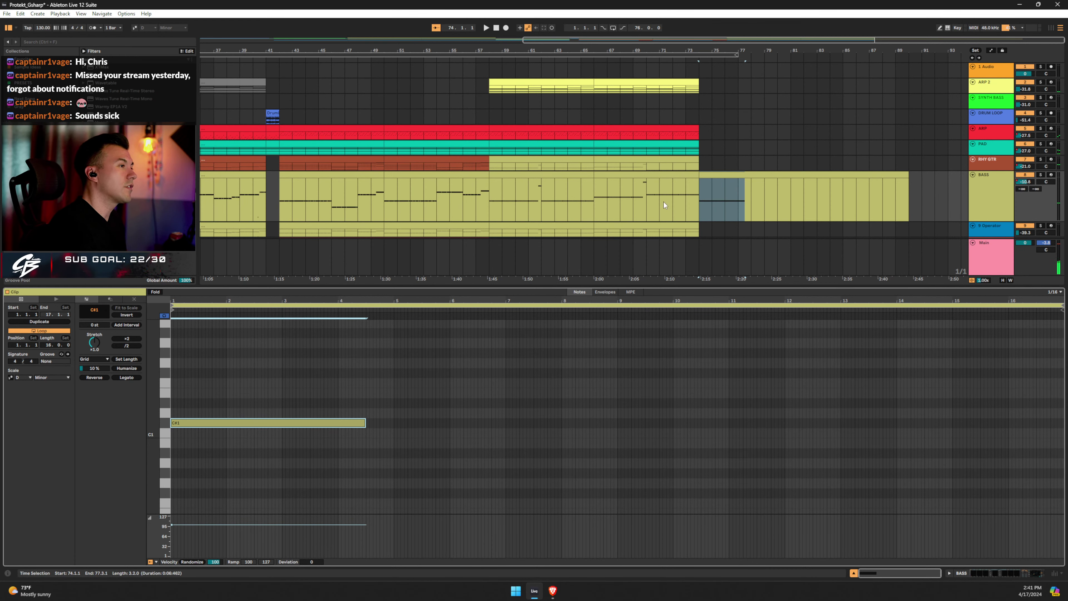
left_click(674, 200)
key("space")
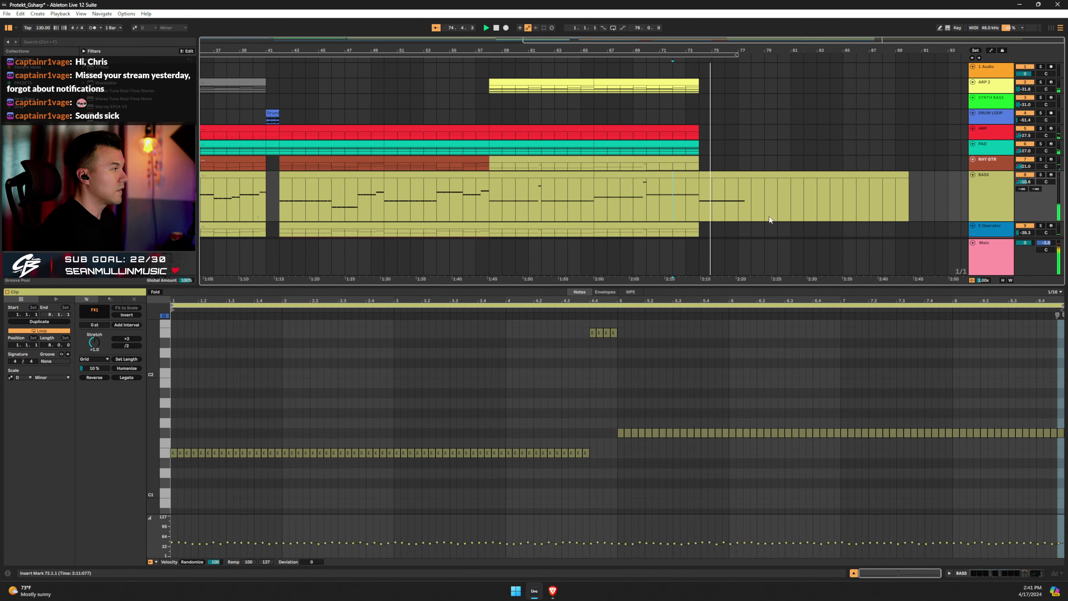
key("space")
left_click(734, 212)
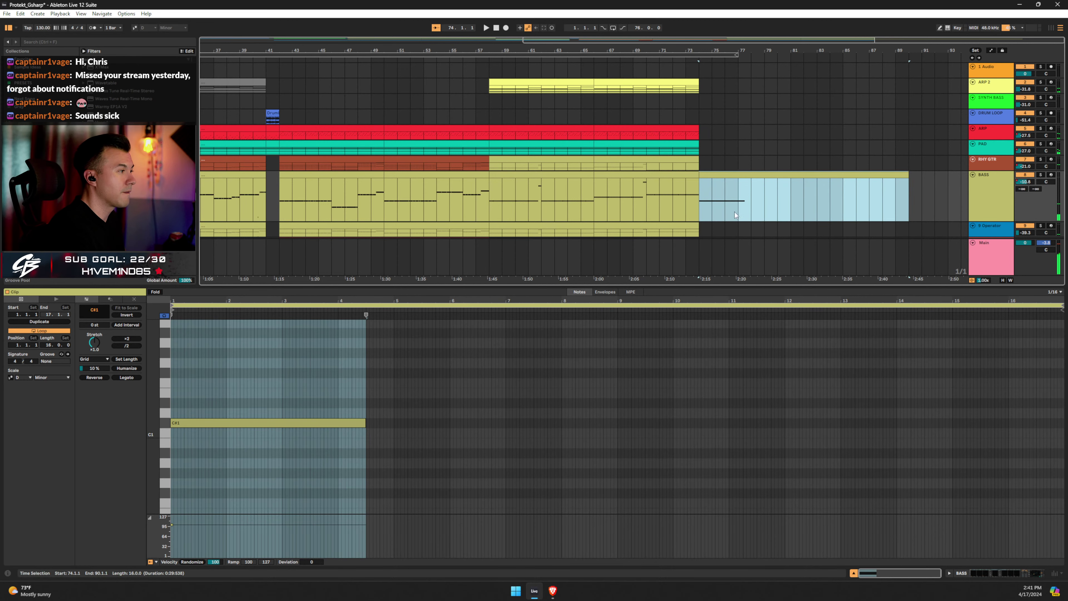
left_click(347, 400)
scroll(788, 176, "down", 3)
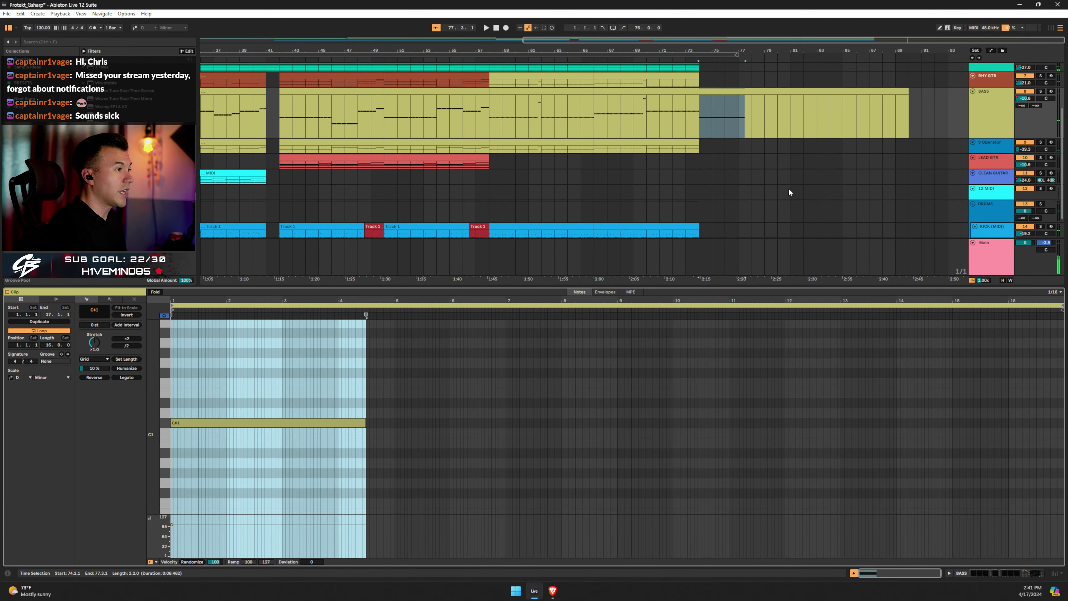
left_click(702, 160)
scroll(696, 189, "up", 3)
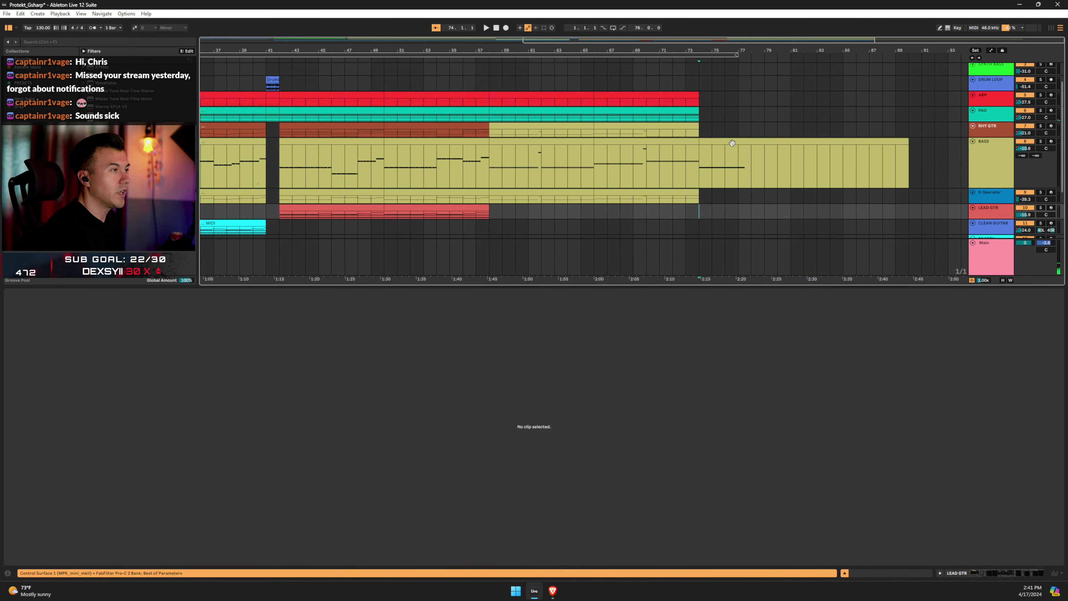
left_click(700, 171)
left_click(165, 426)
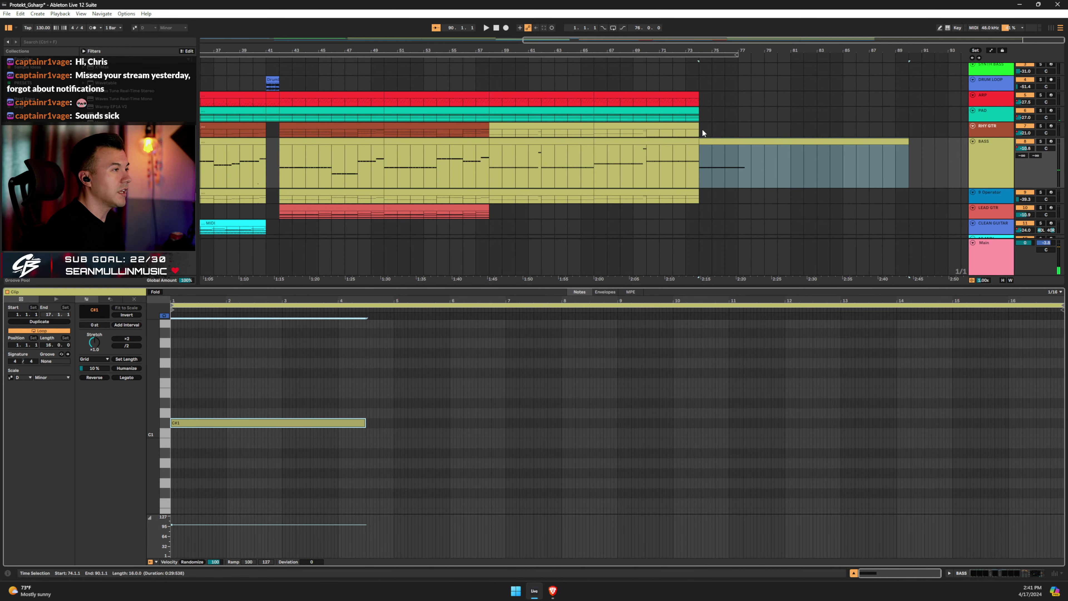
left_click_drag(701, 128, 905, 125)
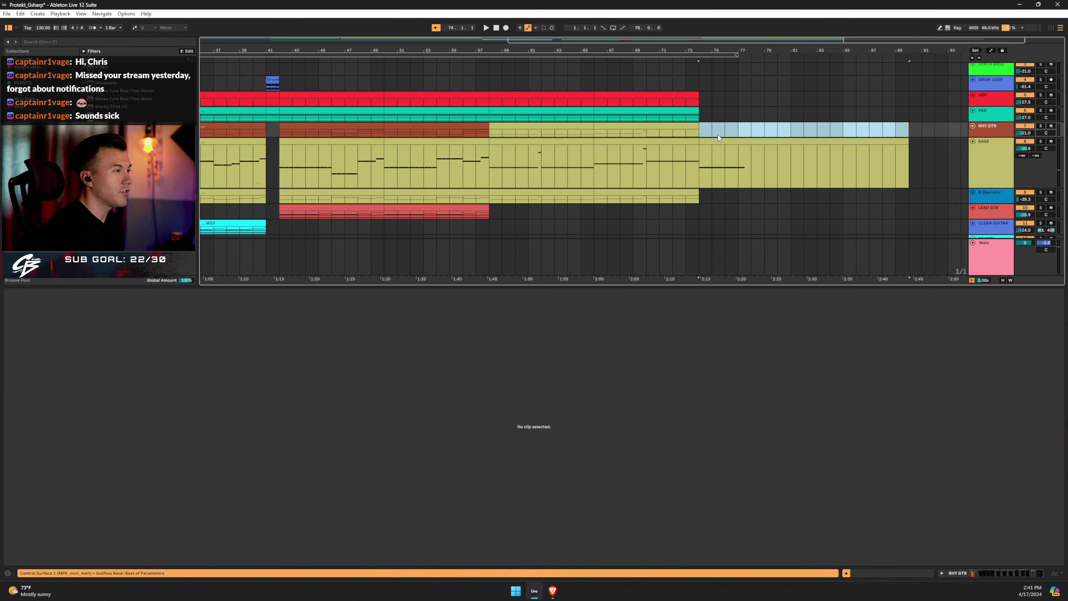
Switch the new BASS clip to the Narrow adaptive grid and shorten its C#1 note to one bar, ending at 2.1.1.
left_click(713, 141)
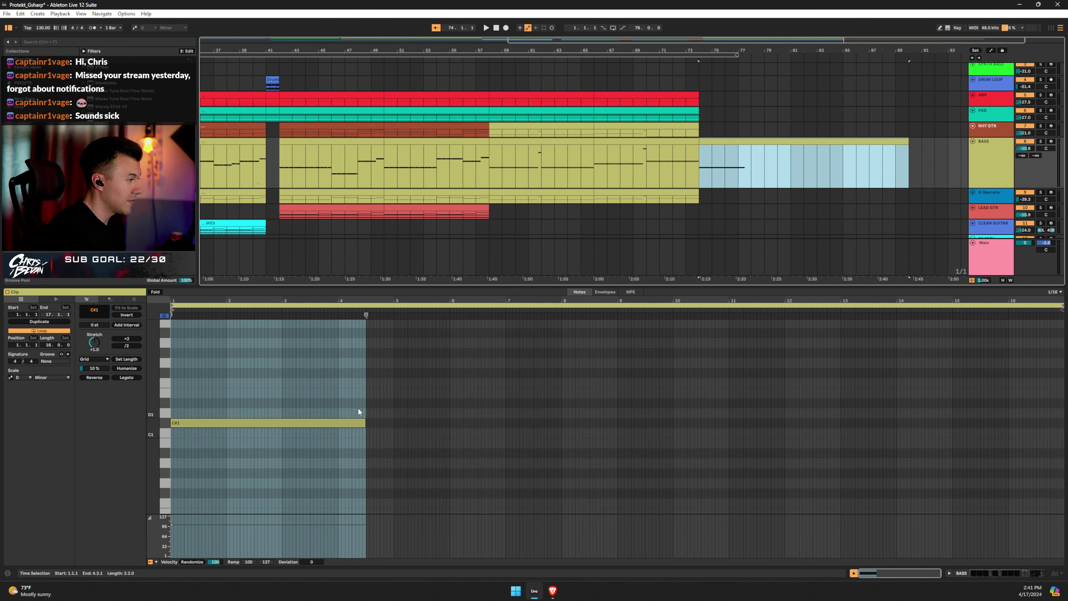
right_click(259, 369)
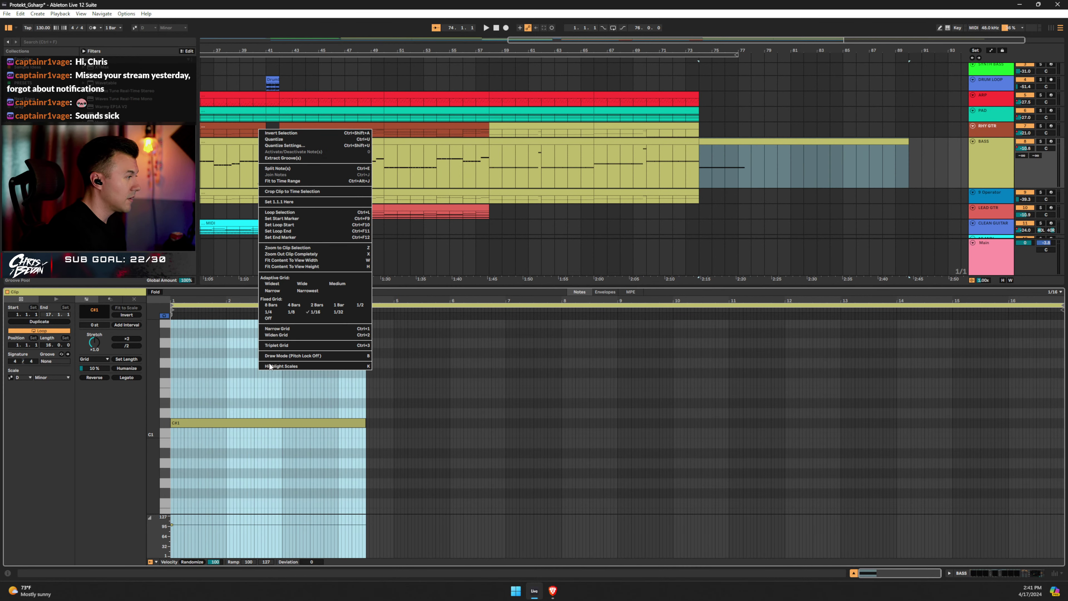
left_click(265, 290)
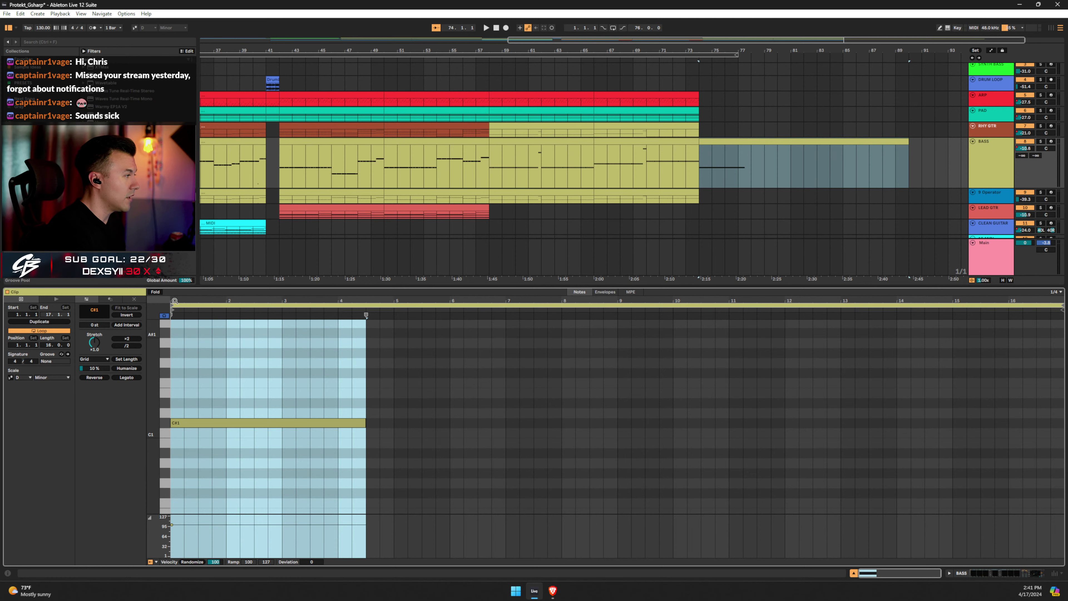
left_click_drag(175, 300, 174, 332)
left_click(387, 445)
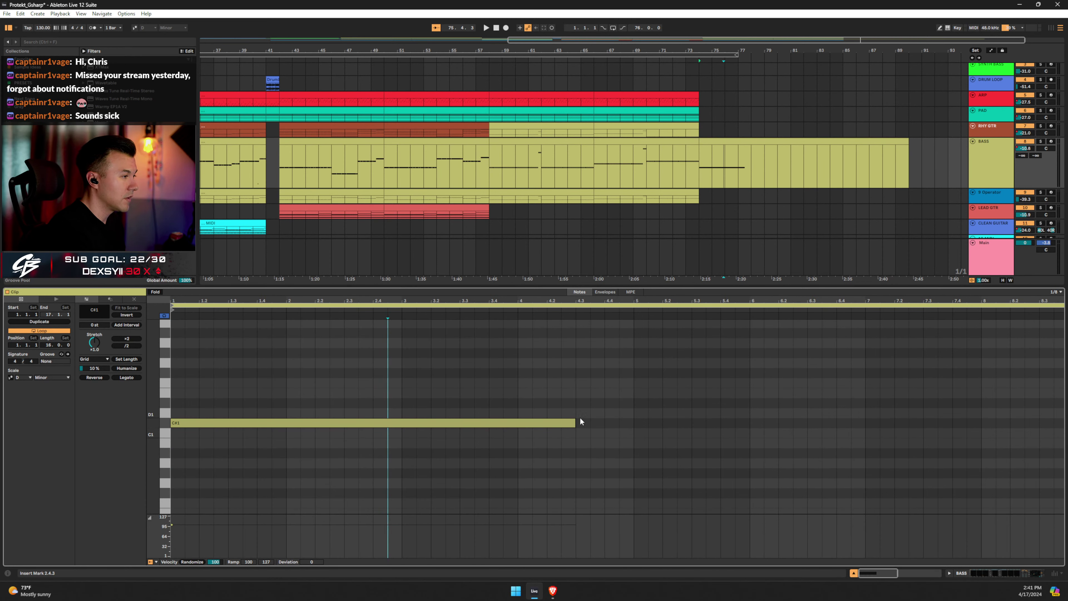
left_click_drag(575, 423, 286, 423)
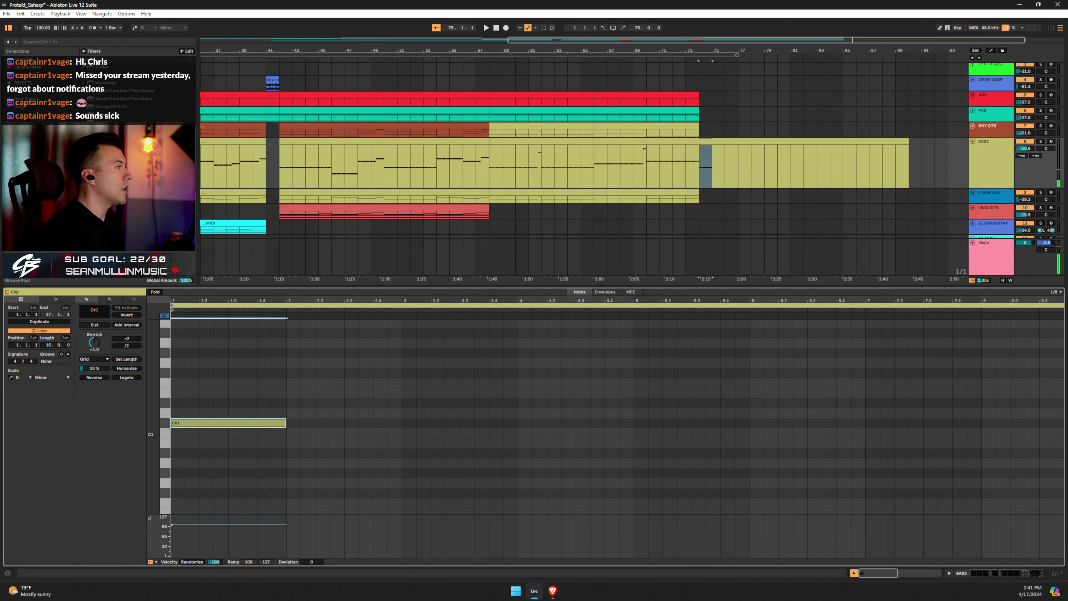
Turn on the metronome and play the arrangement from bar 70 into the new bass section.
left_click(93, 27)
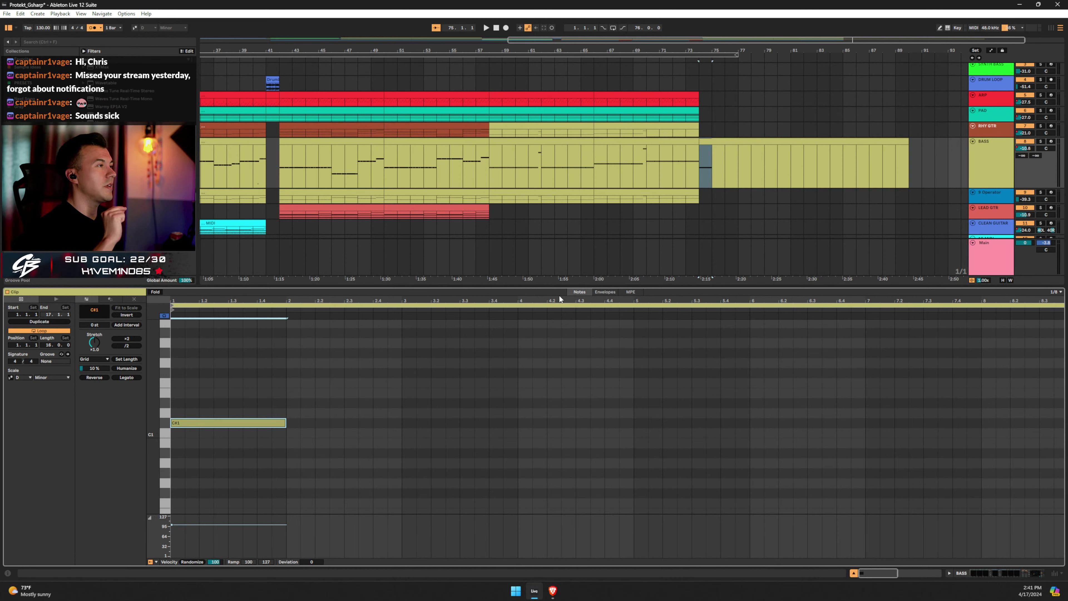
left_click(645, 171)
key("space")
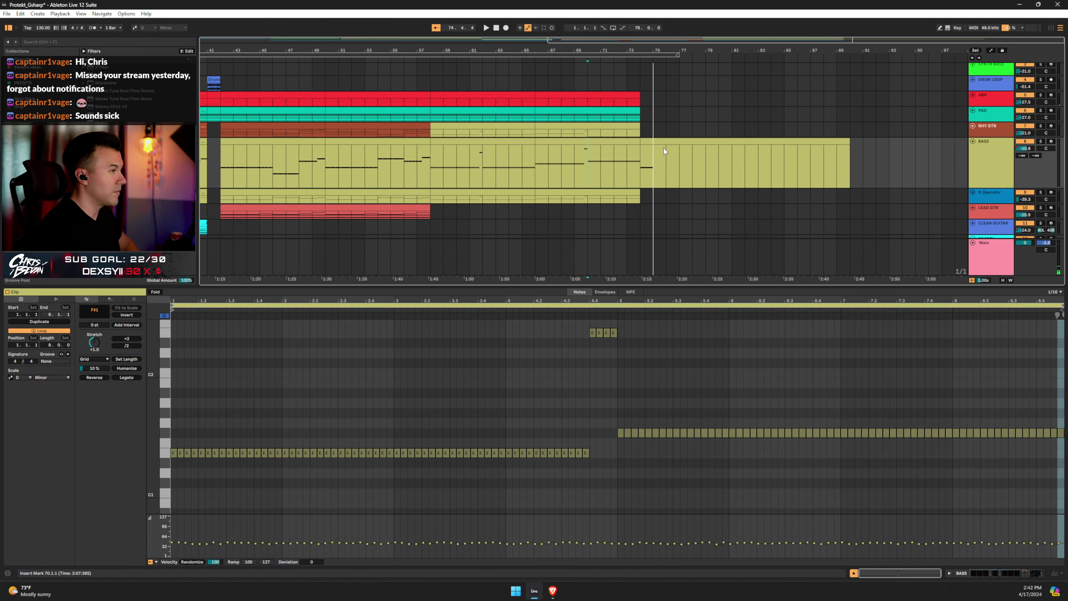
Shorten the opening C#1 note of the new BASS clip to half a bar and add a quarter-length C#1 note at 1.3.1.
left_click(660, 154)
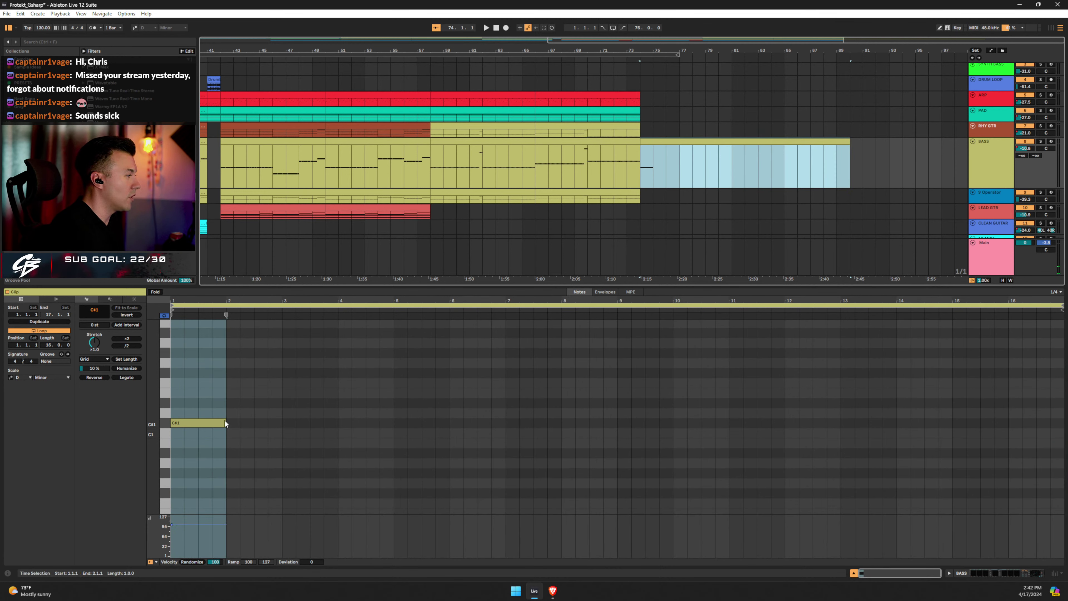
left_click_drag(225, 422, 196, 424)
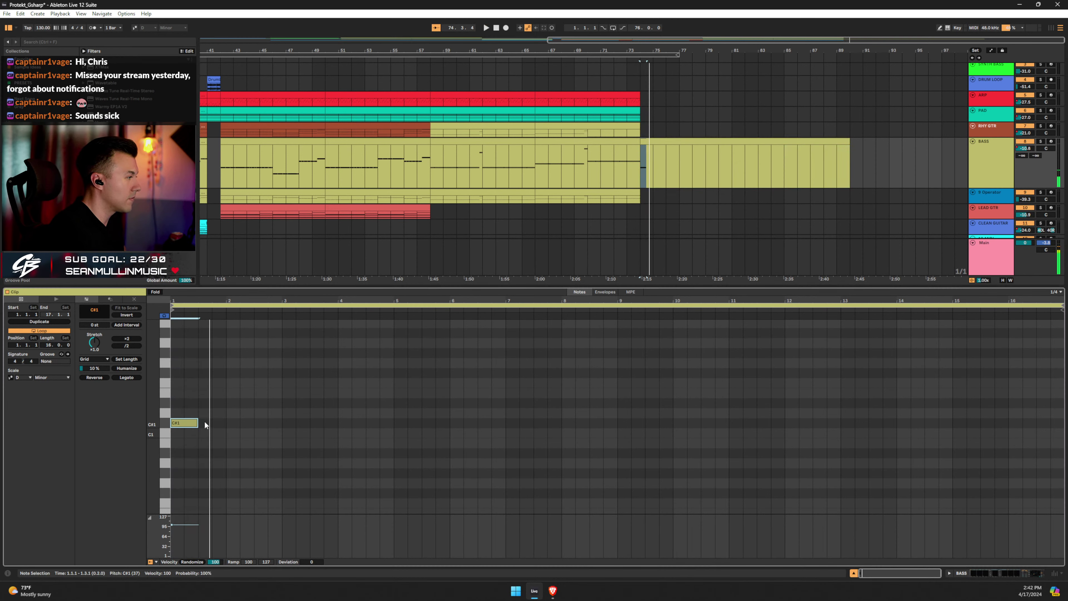
double_click(204, 423)
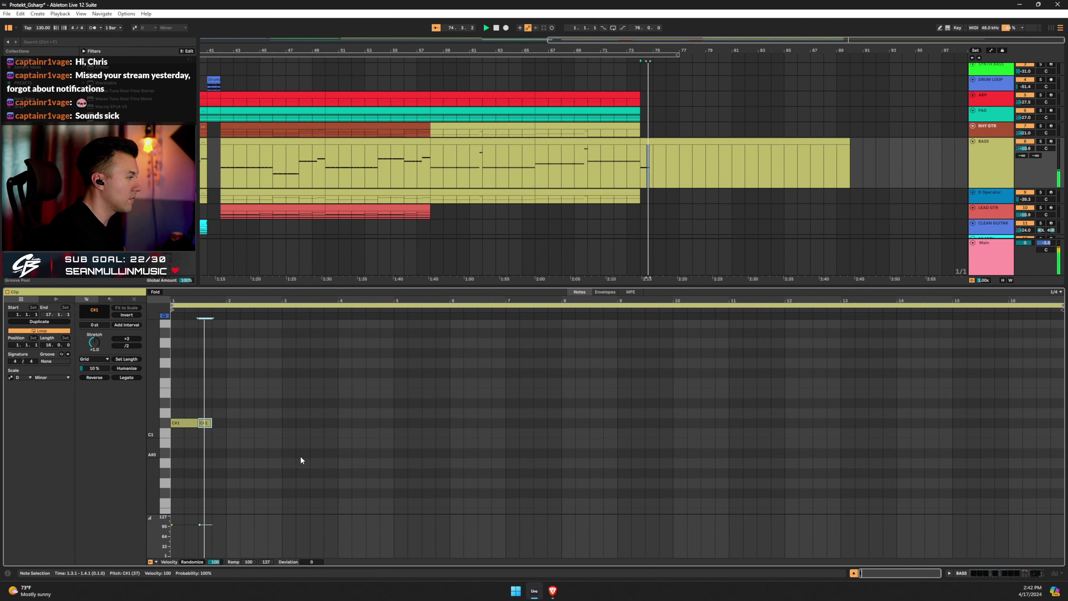
Turn the metronome on and set the new BASS clip to a fixed 1/16 grid.
right_click(201, 394)
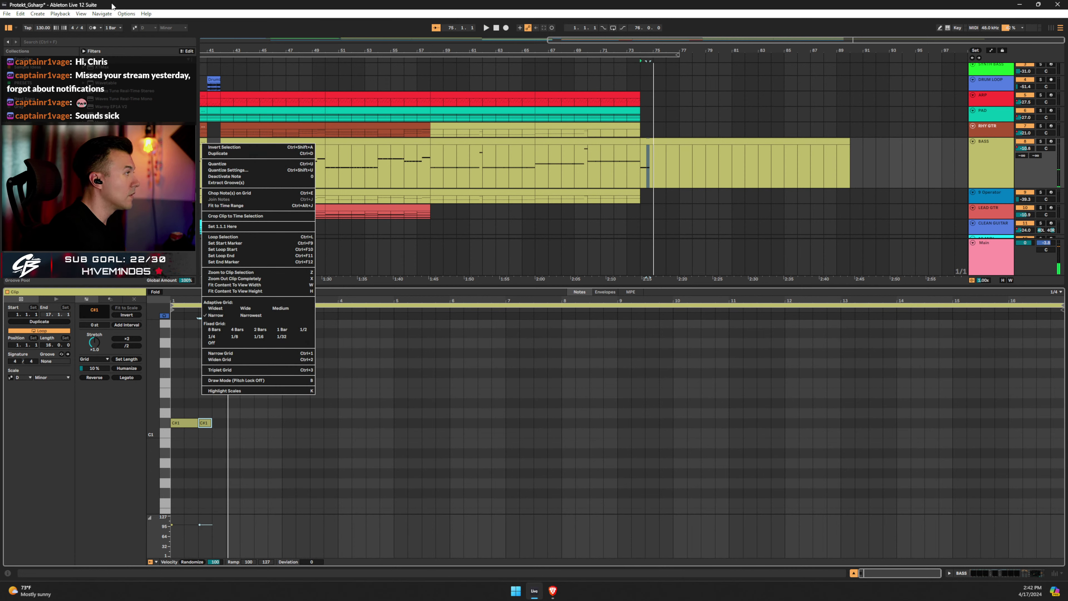
left_click(95, 28)
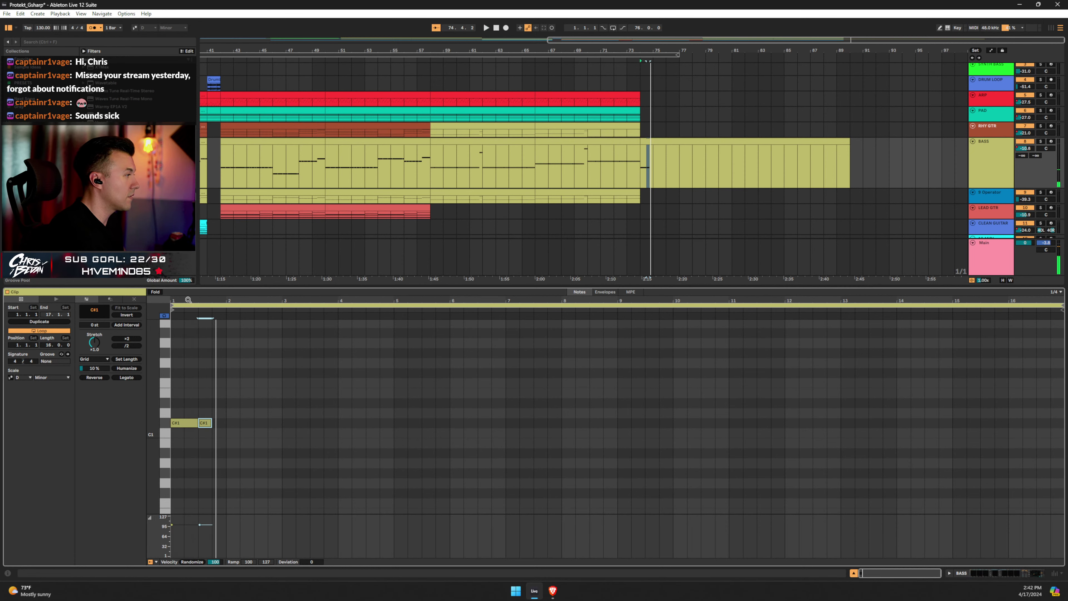
right_click(203, 361)
left_click(253, 304)
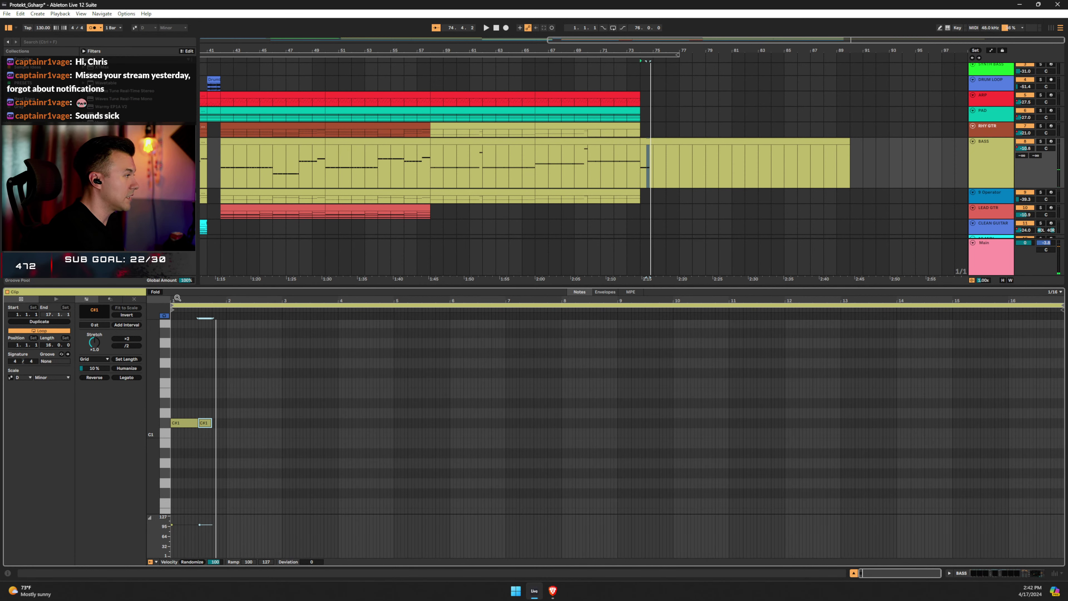
Adjust the two C#1 notes so the first runs from 1.1.1 to 1.2.3 and the second from 1.2.3 to 1.3.1, with a trial playback.
left_click_drag(177, 297, 228, 426)
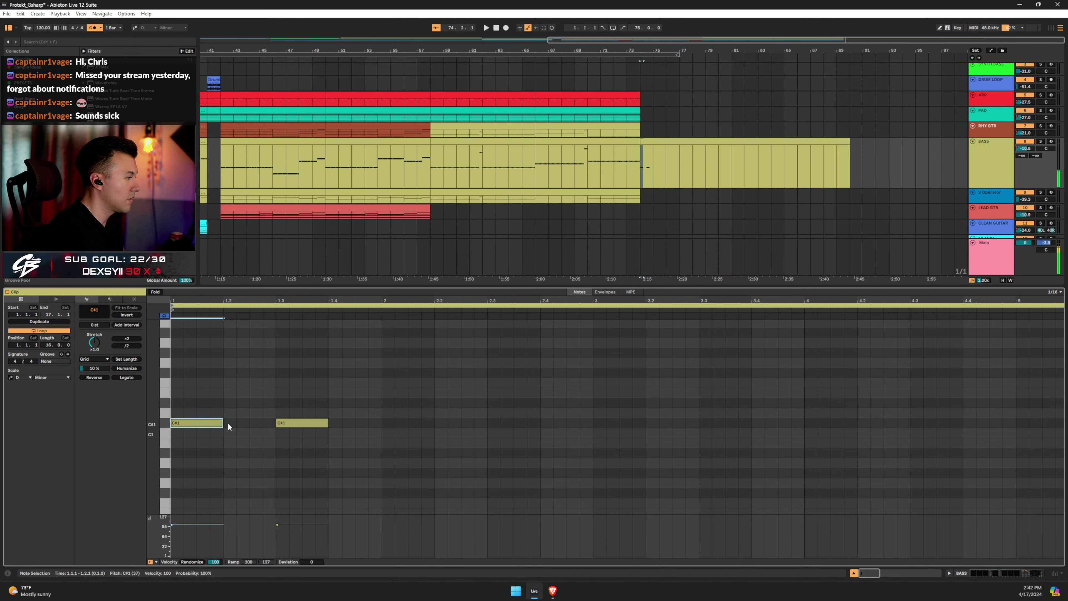
left_click_drag(308, 423, 249, 423)
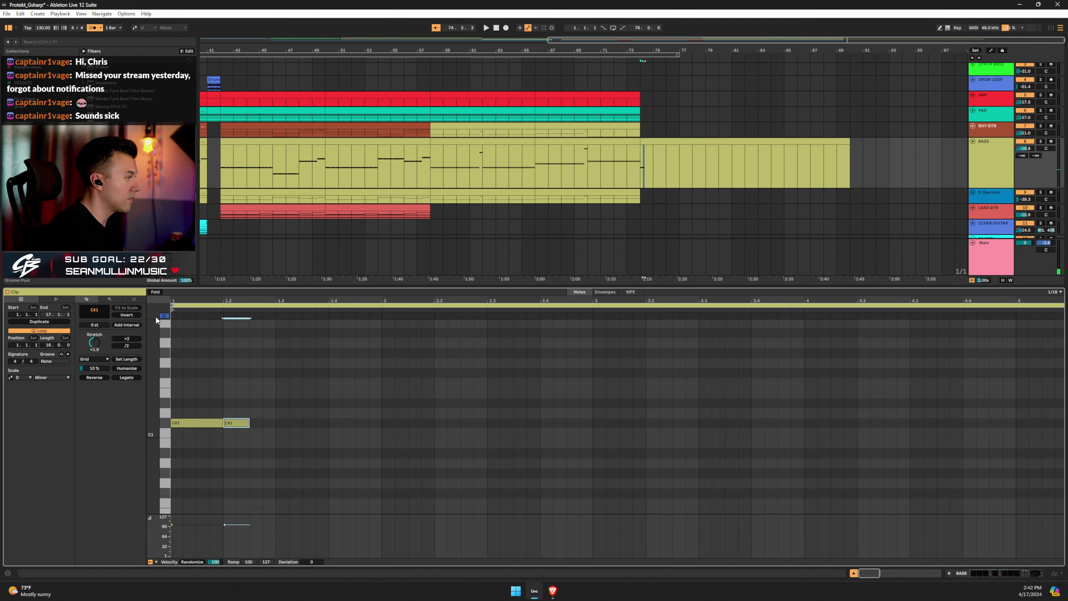
key("space")
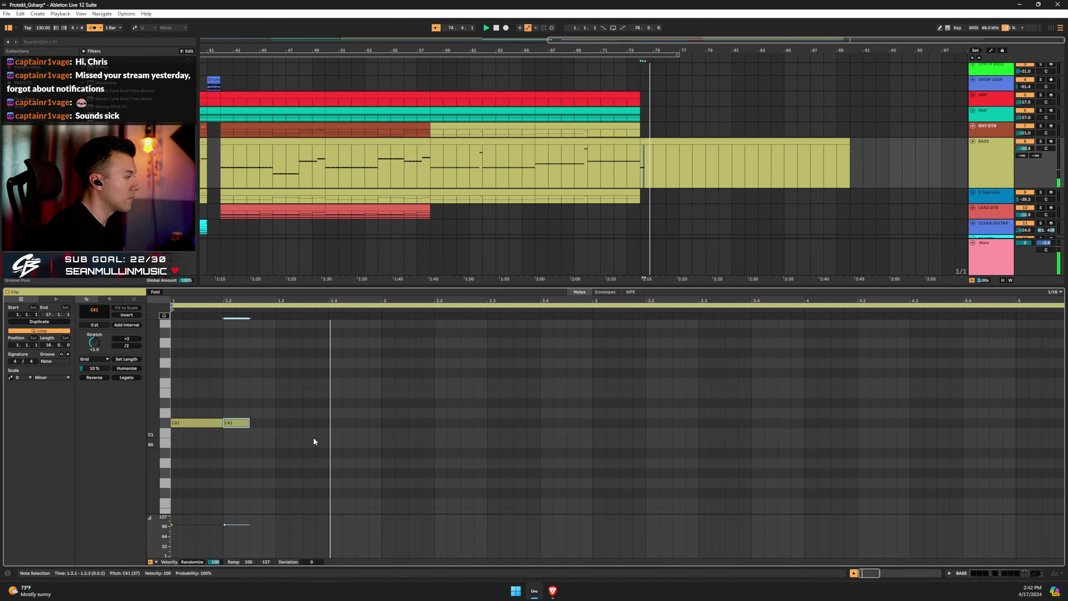
left_click_drag(236, 423, 262, 424)
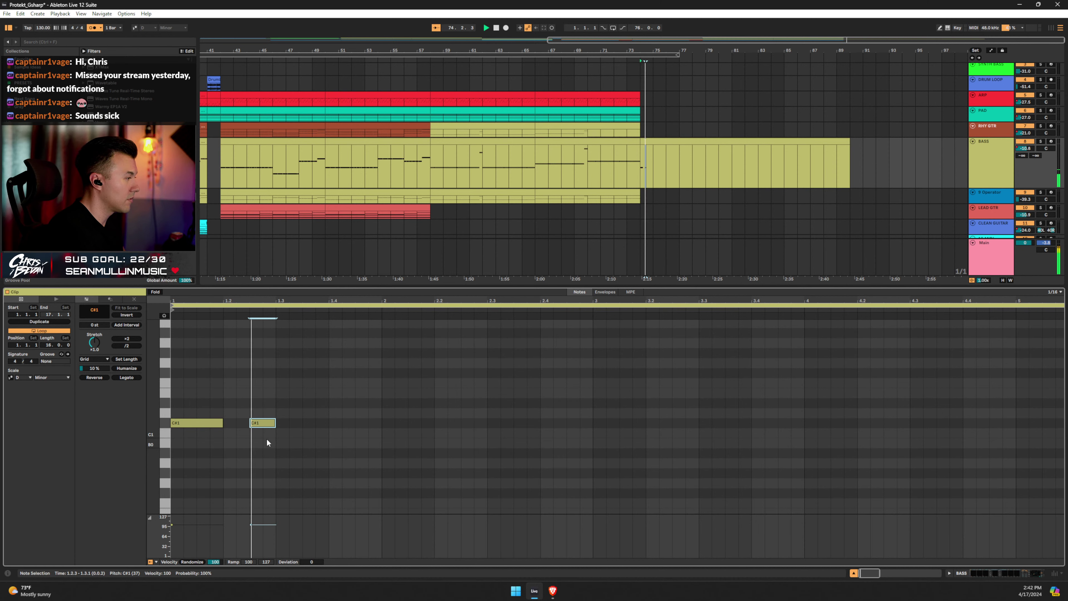
left_click_drag(223, 425, 250, 424)
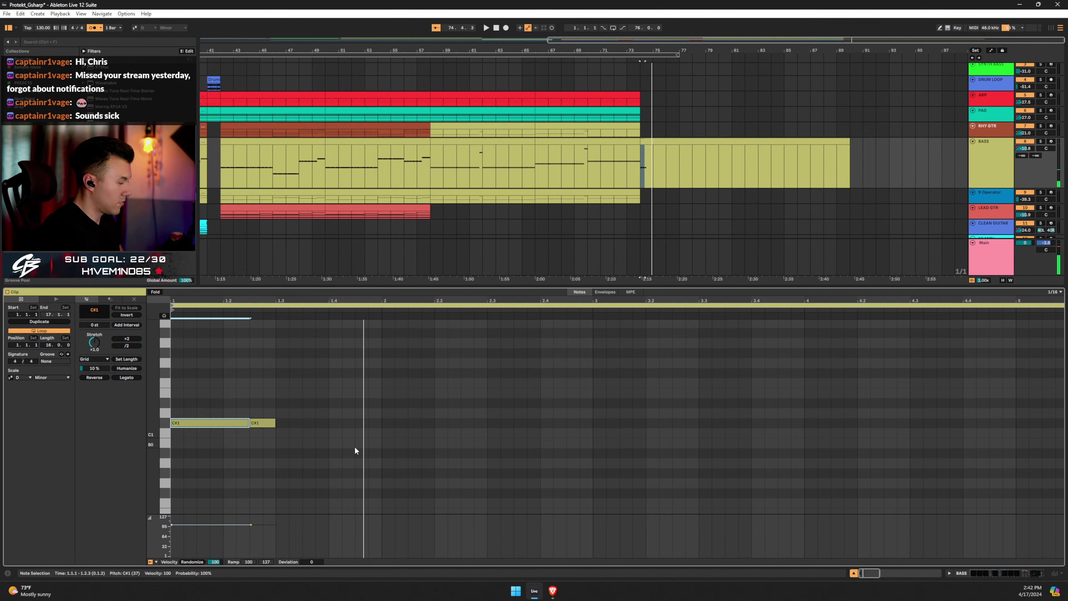
Add three consecutive sixteenth-length C#1 notes at 1.4.1, 1.4.2 and 1.4.3, using Draw Mode for the last two.
double_click(332, 421)
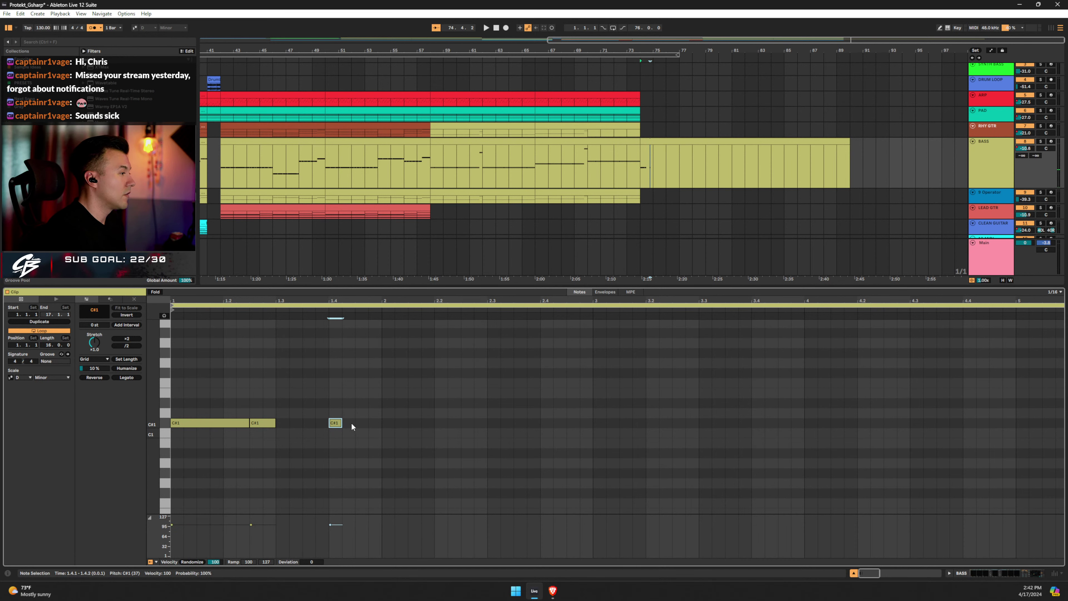
key("b")
left_click(352, 422)
left_click(363, 423)
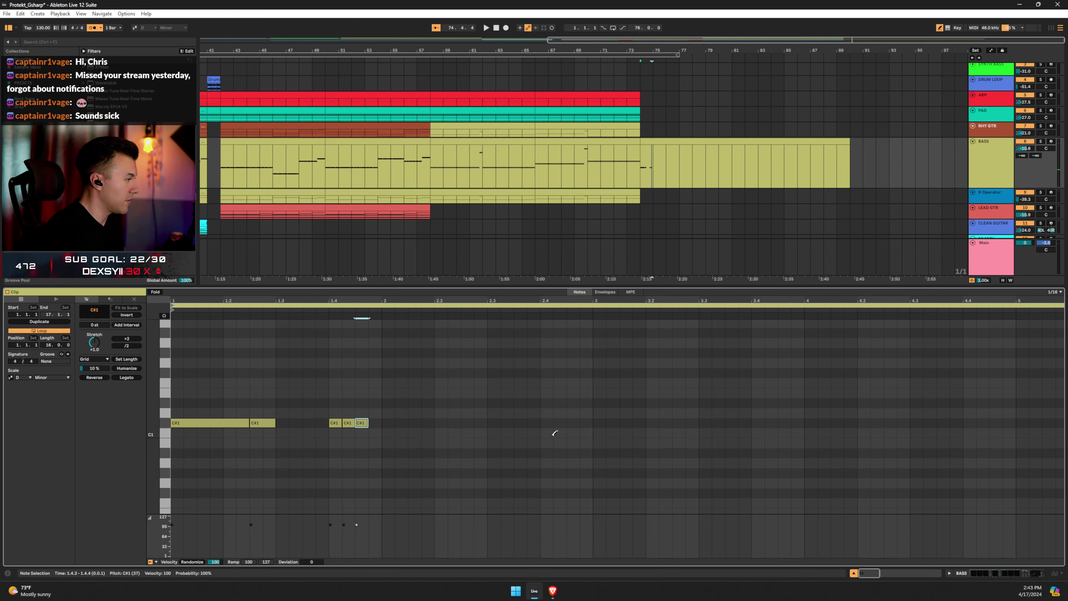
Draw sixteenth-length C#1 notes at 2.3.1 and 2.3.3, plus a C#1 note from 2.4.2 to 3.1.1.
left_click(496, 422)
left_click(519, 423)
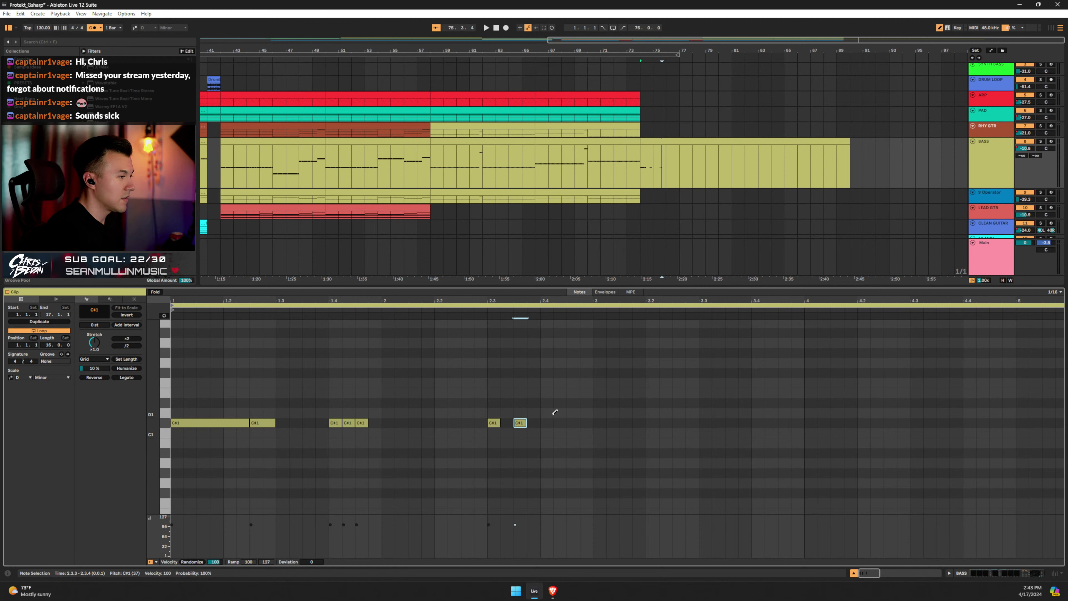
left_click(555, 422)
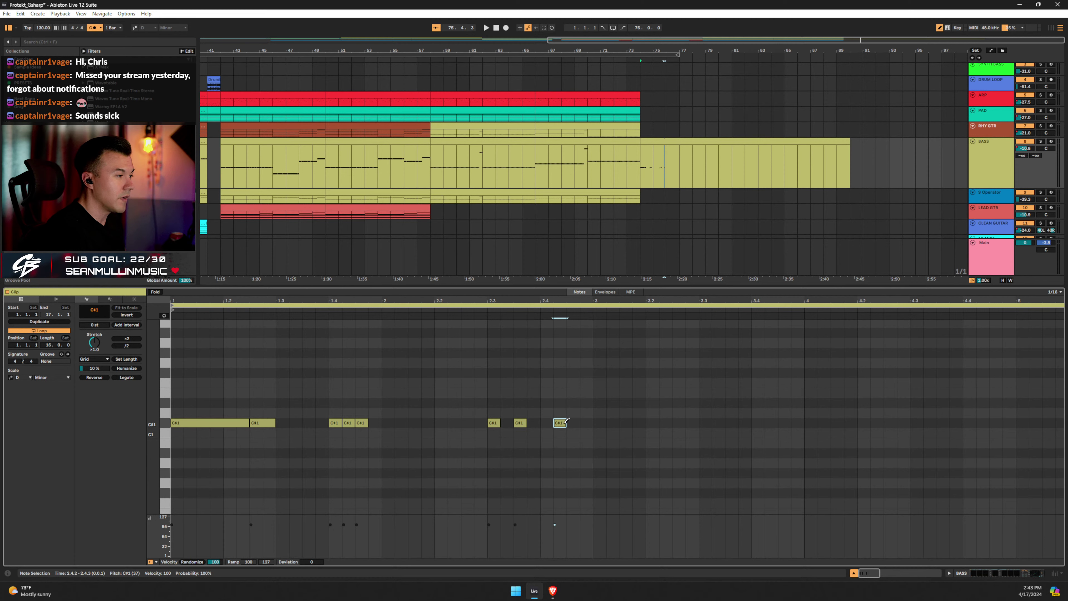
left_click_drag(565, 422, 592, 423)
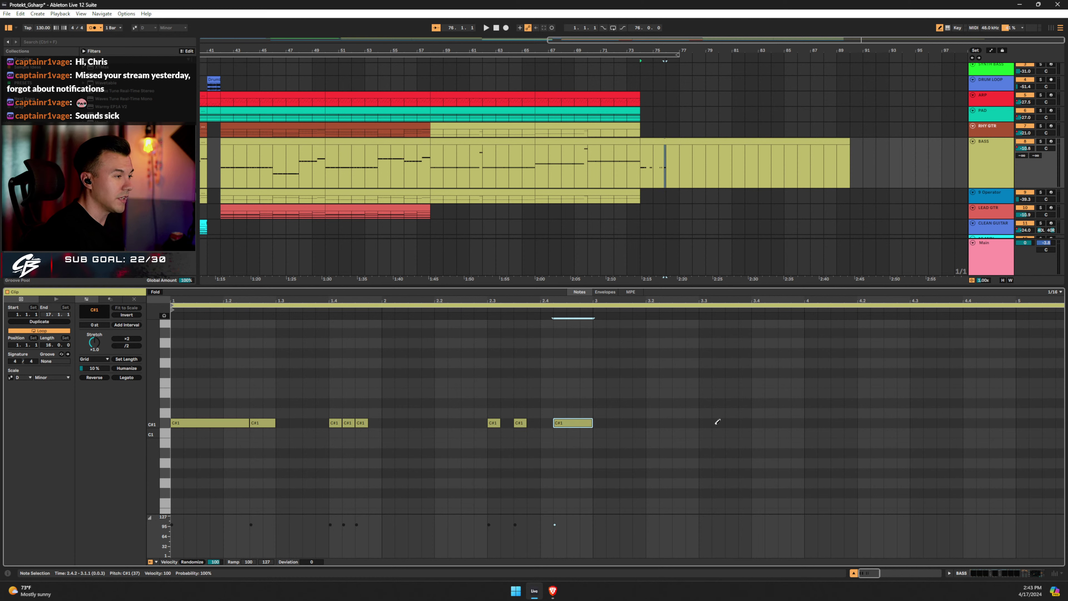
Draw three consecutive sixteenth-length C#1 notes at 3.3.1, 3.3.2 and 3.3.3 in the BASS clip.
left_click(706, 422)
left_click(719, 422)
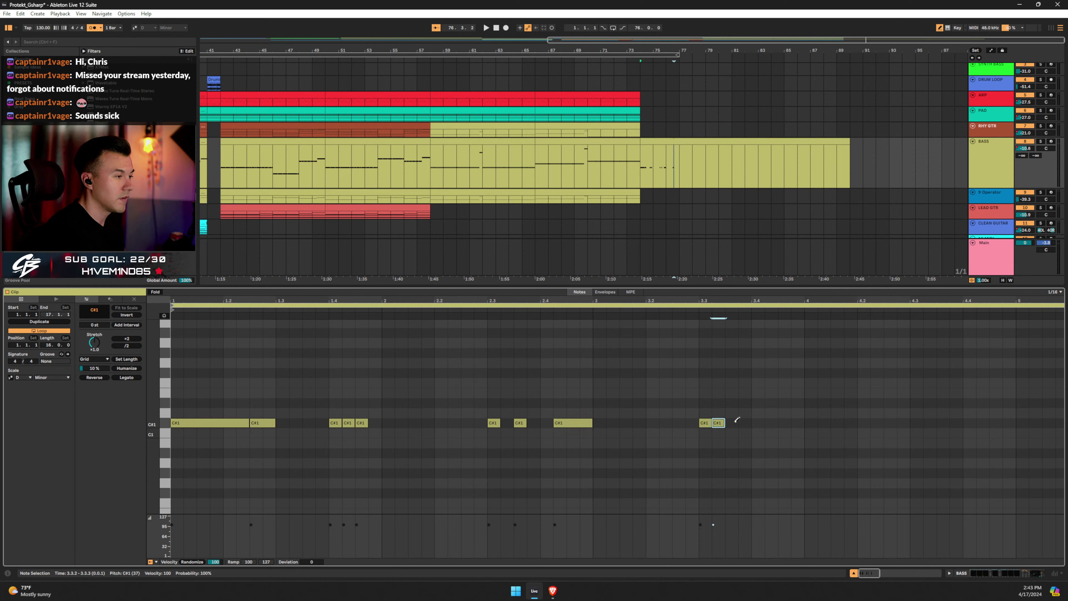
left_click(733, 422)
Draw sixteenth-length C#1 notes at 4.1.3, 4.2.3, 4.2.4, 4.3.4 and 4.4.2, plus fill-ins at 3.1.4 and 2.1.3.
left_click(839, 423)
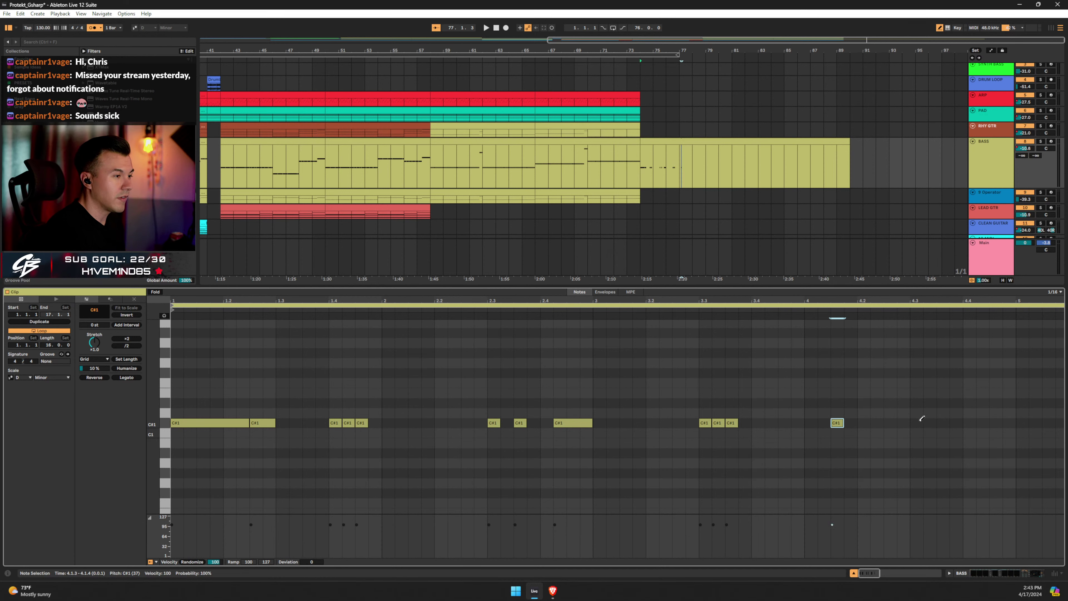
left_click(890, 423)
left_click(903, 422)
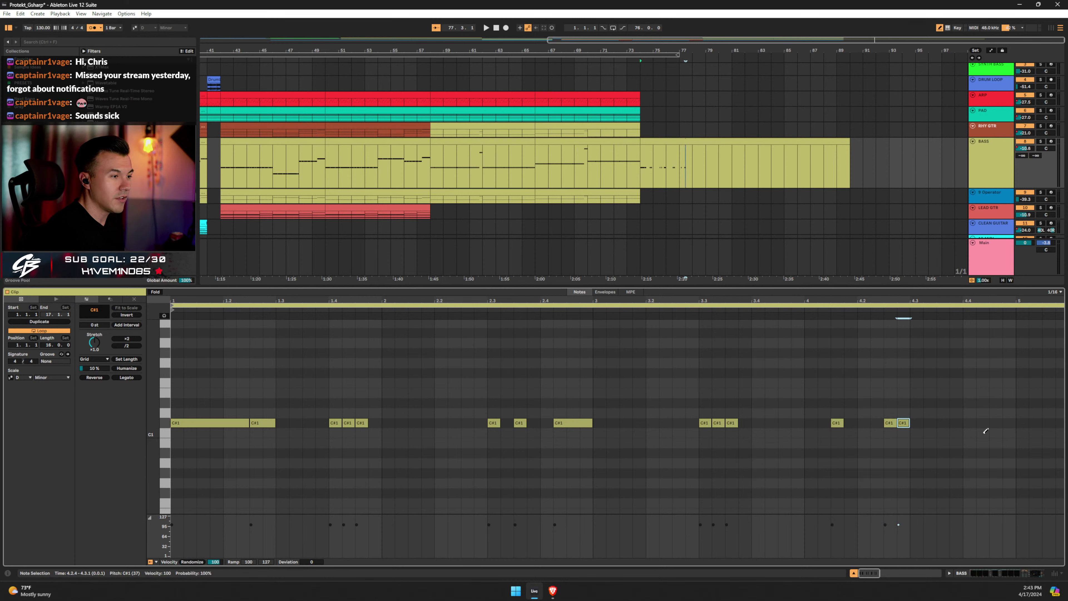
left_click(982, 422)
left_click(955, 422)
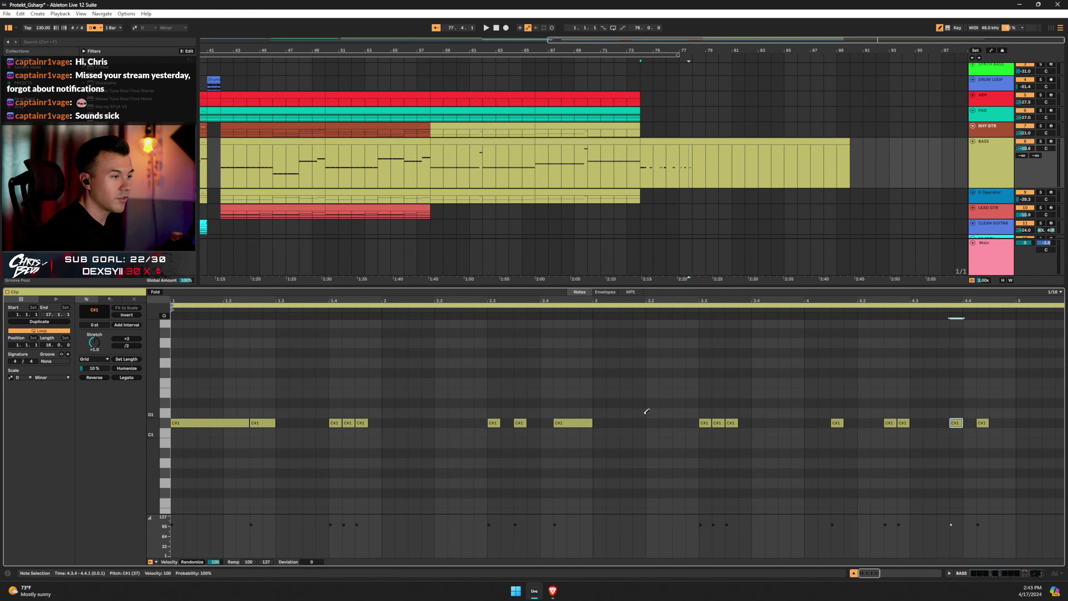
left_click(638, 422)
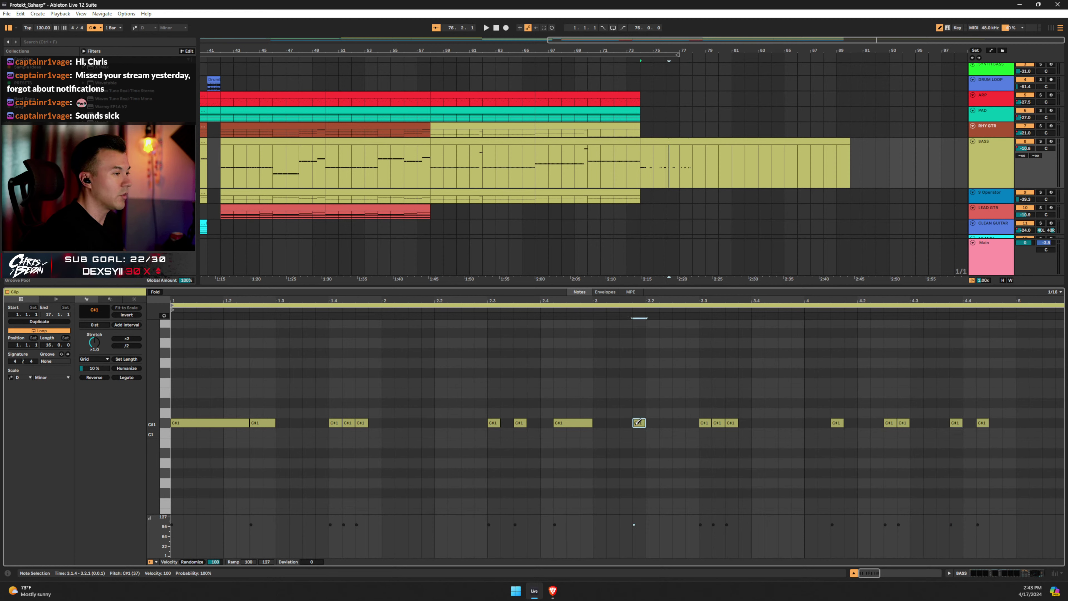
left_click(414, 423)
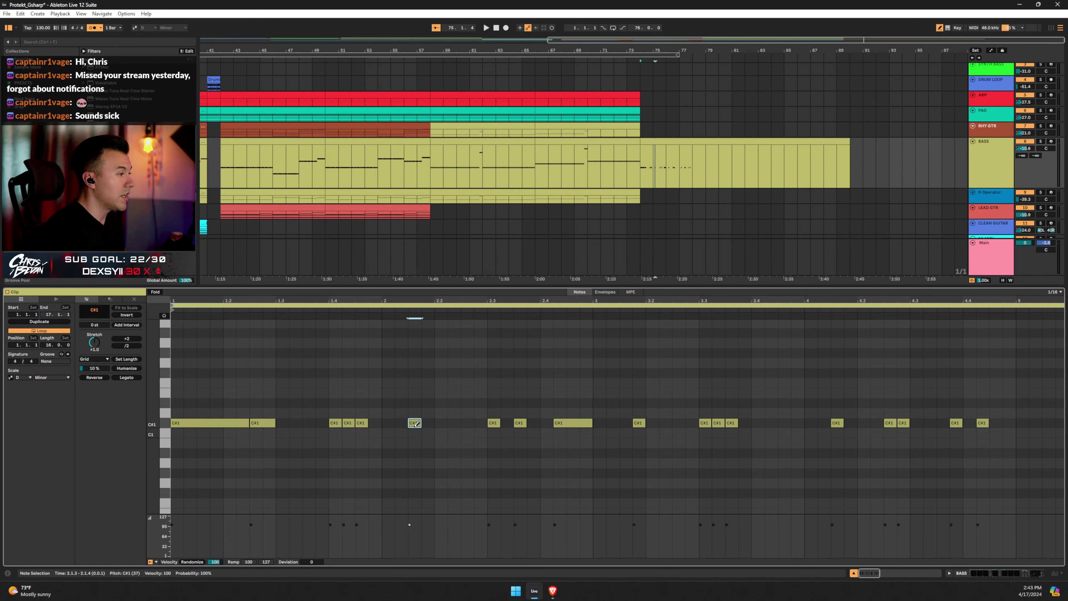
left_click(1034, 422)
key("space")
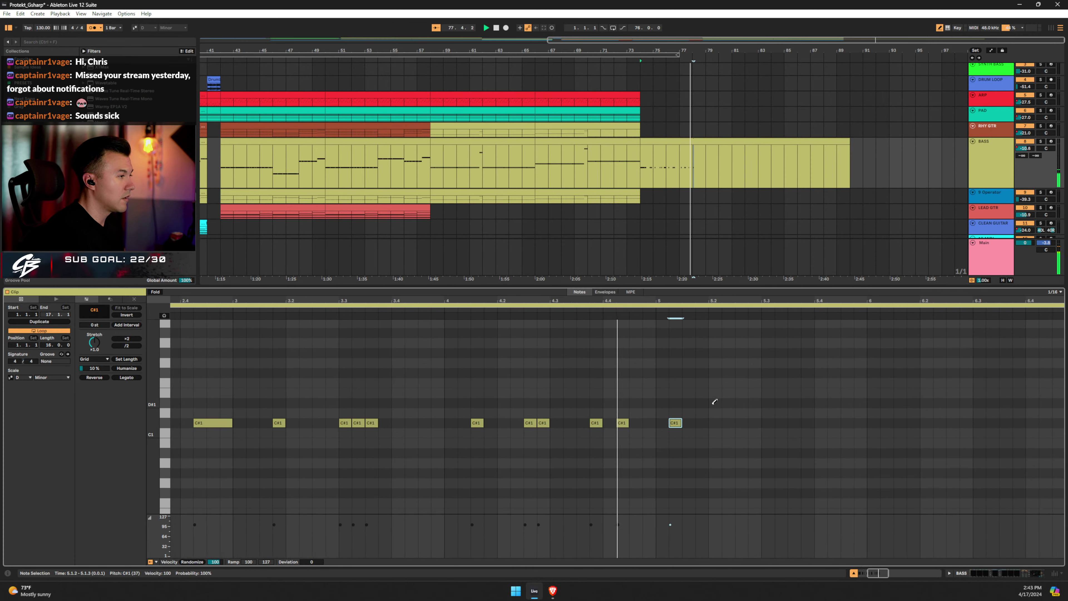
key("space")
key("Delete")
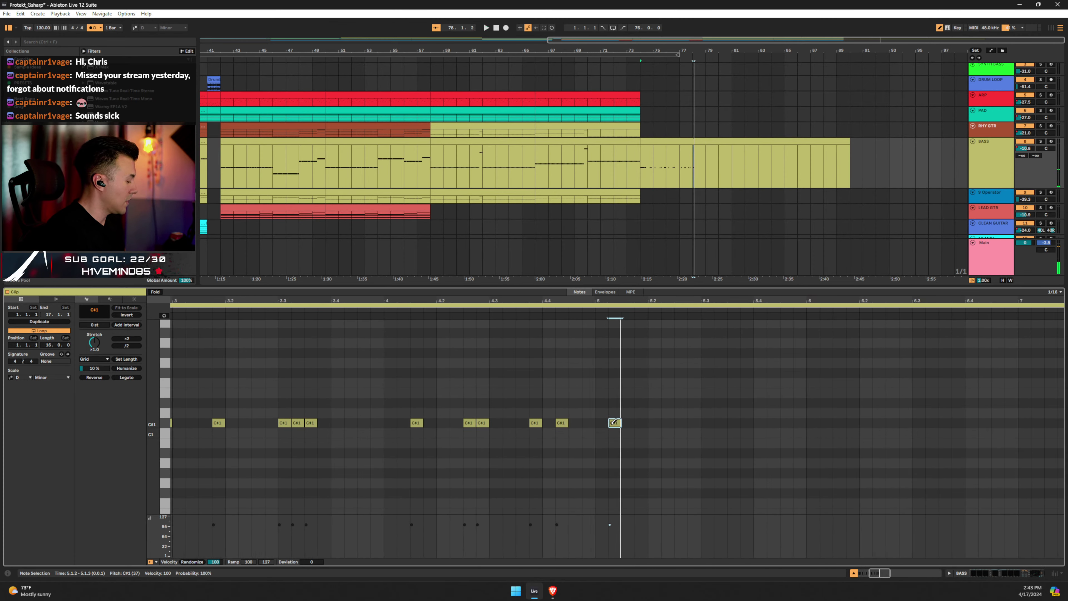
Lengthen four C#1 notes: 1.4.3 to end at 2.1.3, 2.3.1 at 2.3.3, 3.1.4 at 3.3.1, and 4.1.3 at 4.2.3.
scroll(457, 398, "left", 6)
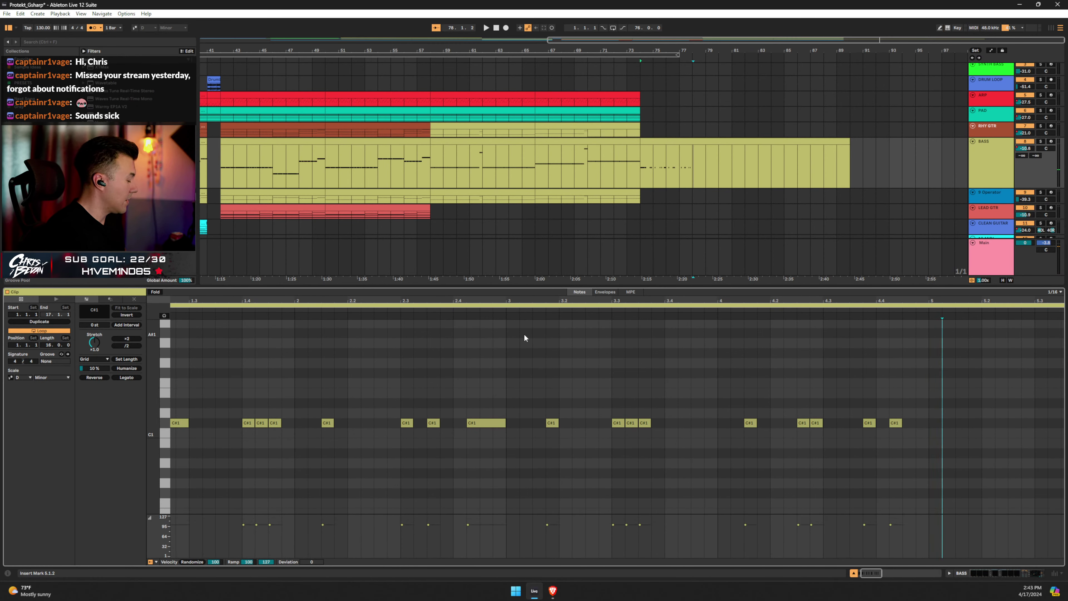
scroll(436, 402, "left", 2)
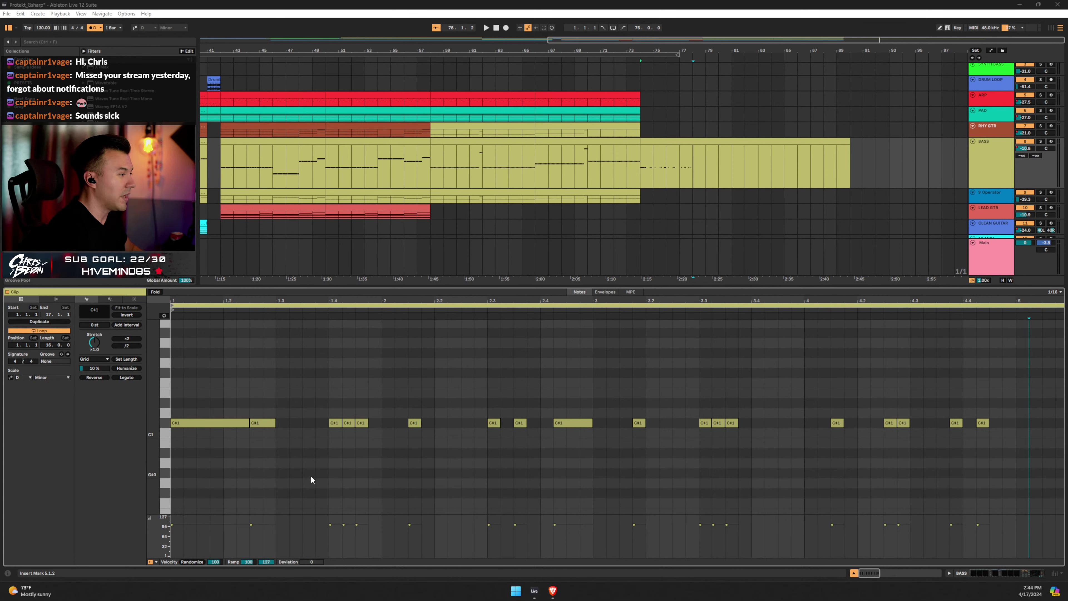
left_click_drag(368, 421, 408, 421)
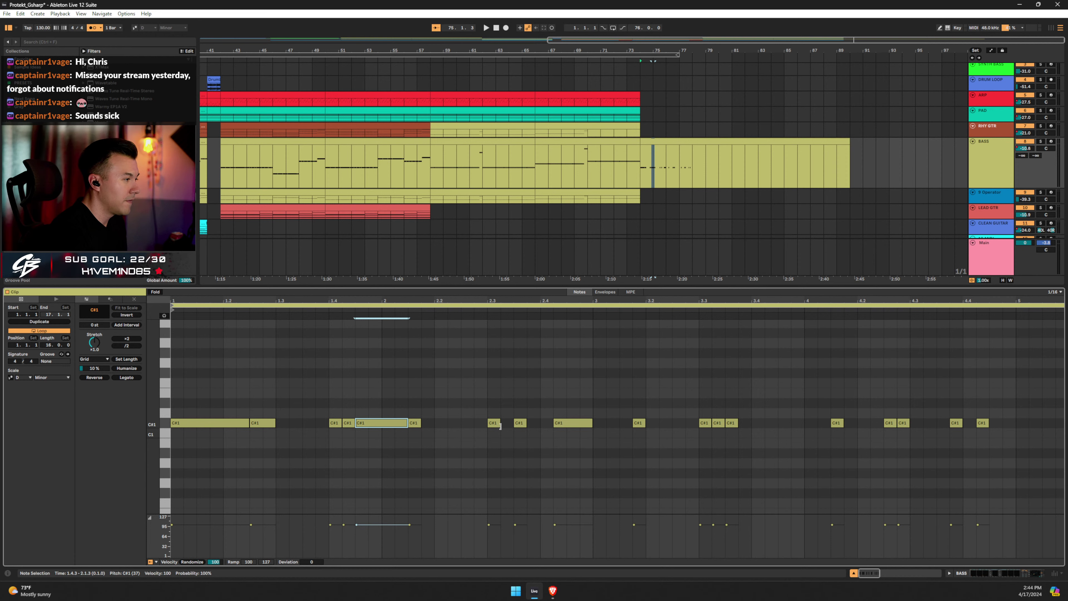
left_click_drag(500, 426, 512, 427)
left_click_drag(645, 421, 699, 422)
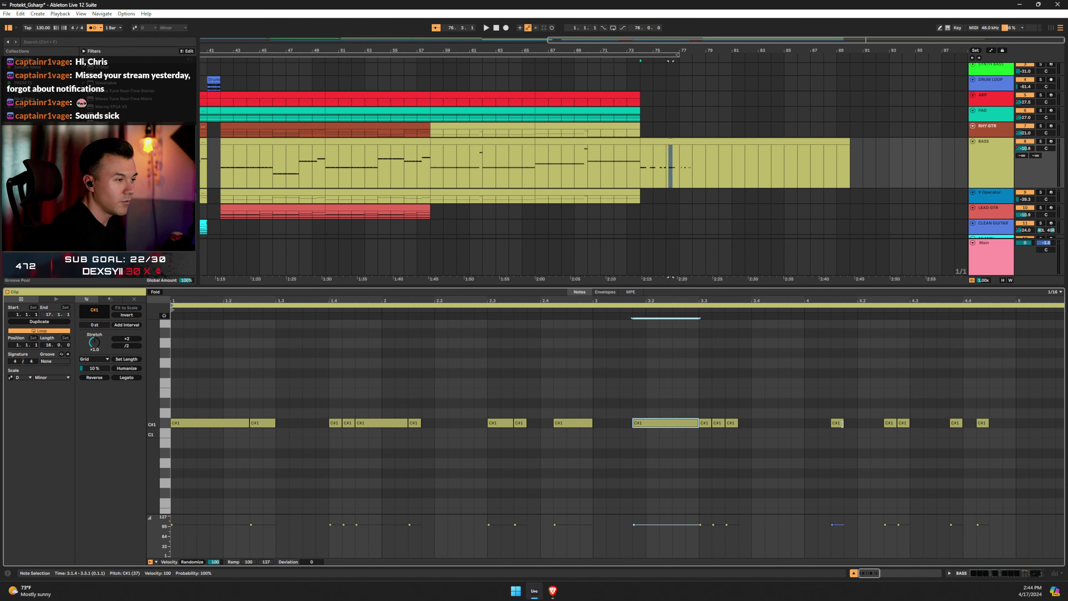
left_click_drag(838, 425, 882, 430)
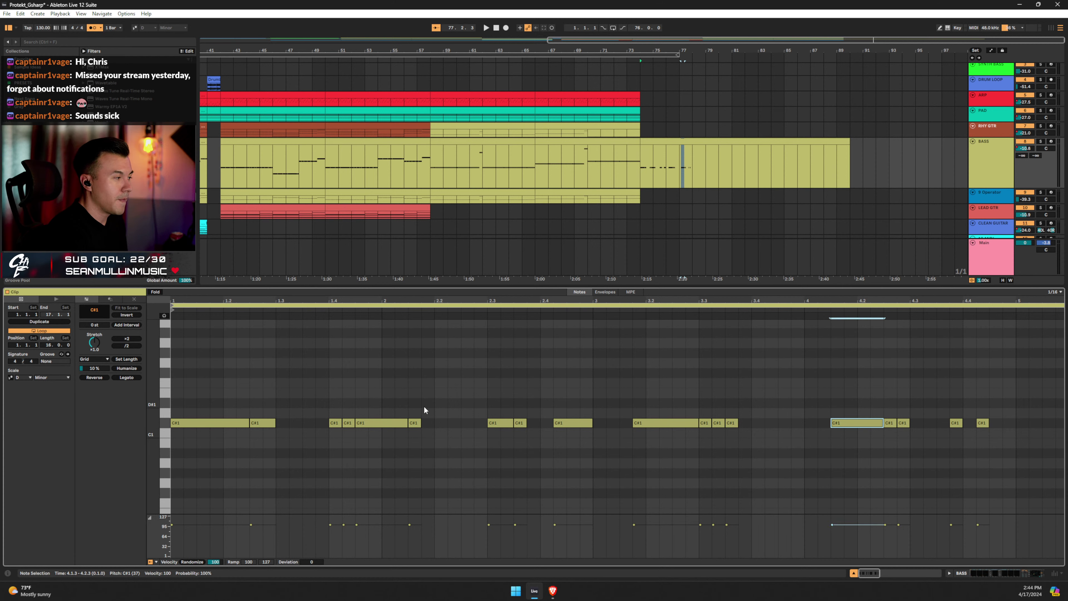
Play the four-bar bass phrase back from 1.1.1.
left_click(170, 382)
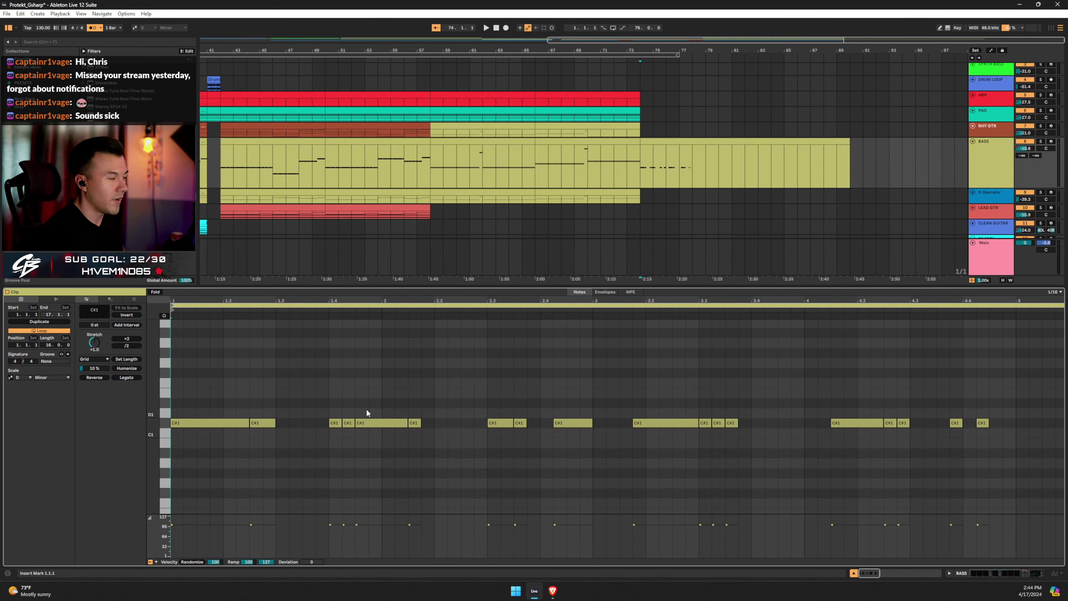
key("space")
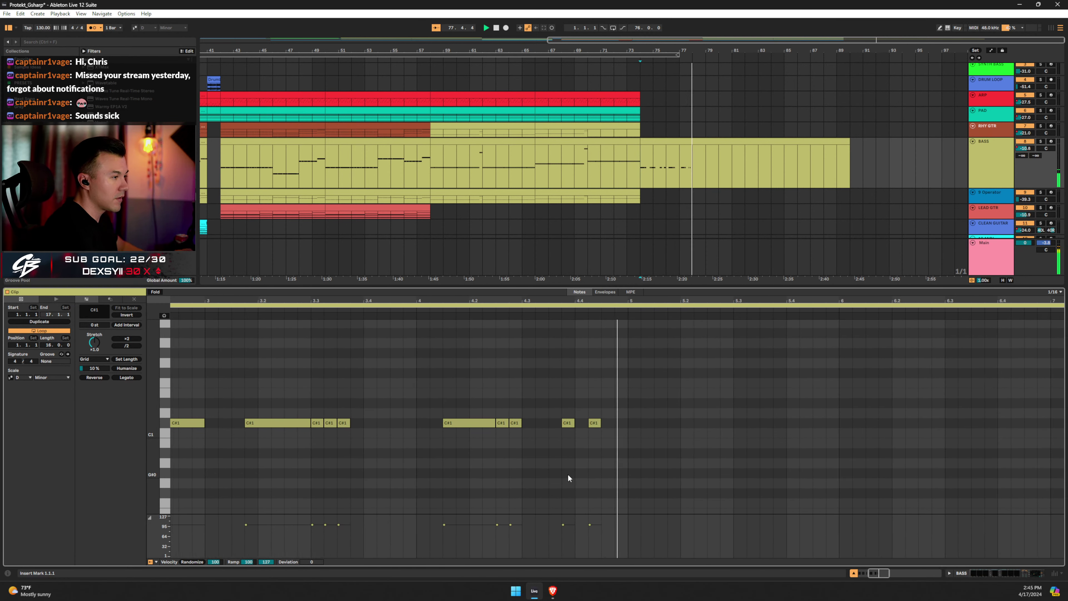
key("space")
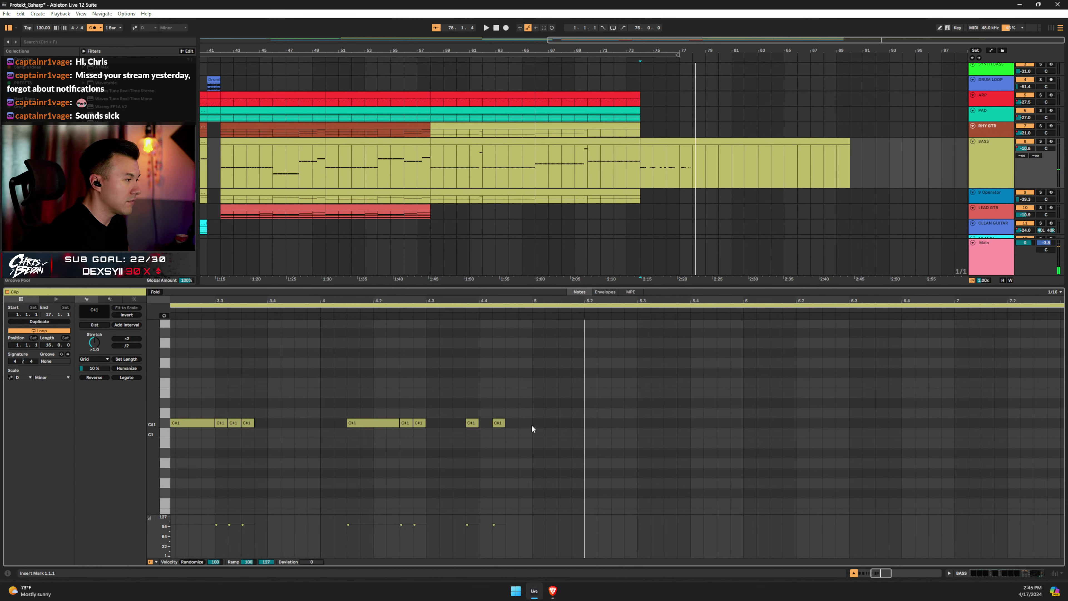
scroll(454, 386, "left", 8)
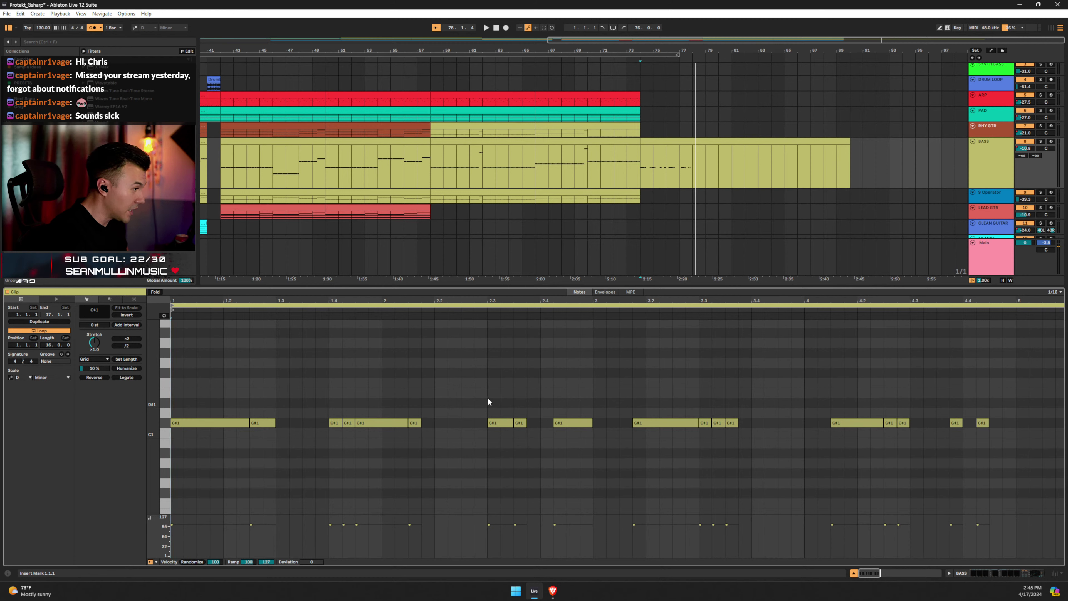
Shorten the C#1 note at 1.4.3 to end at 1.4.4, trying a 1/32 grid before restoring the fixed 1/16 grid.
right_click(386, 395)
left_click(471, 339)
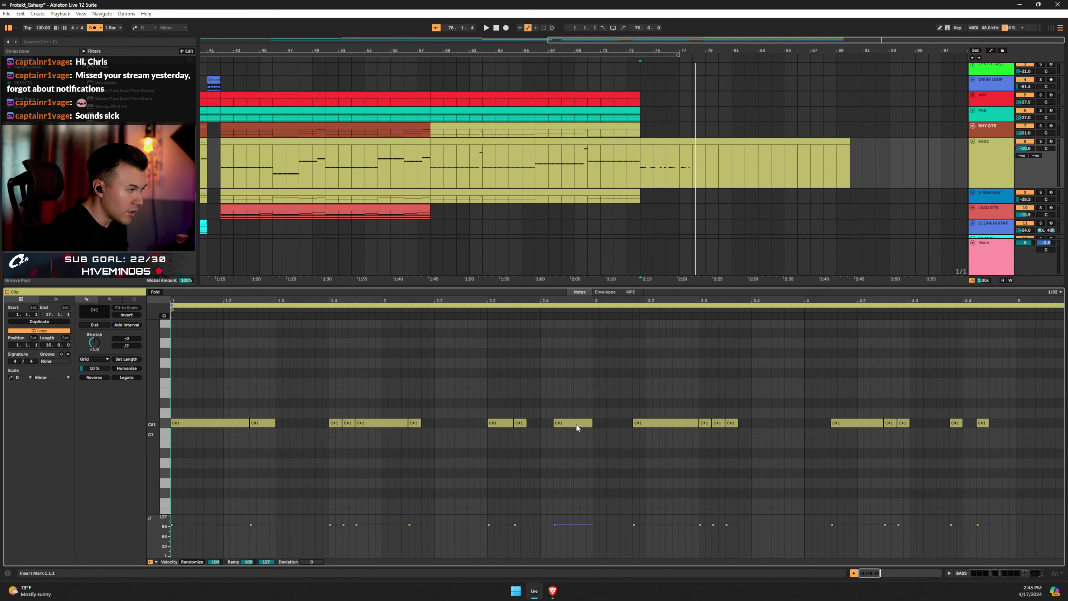
key("space")
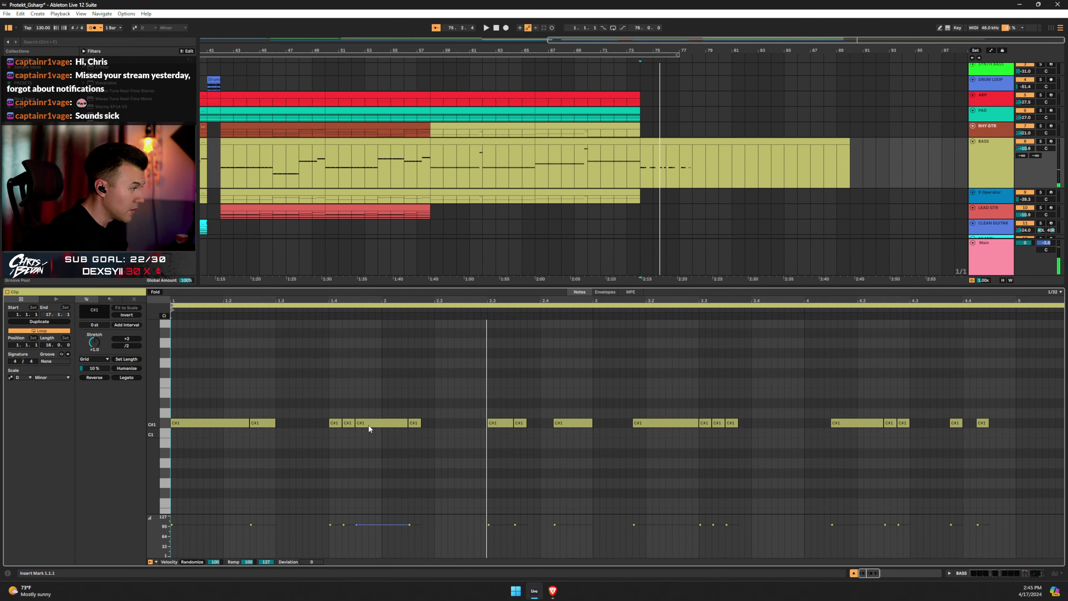
left_click(406, 424)
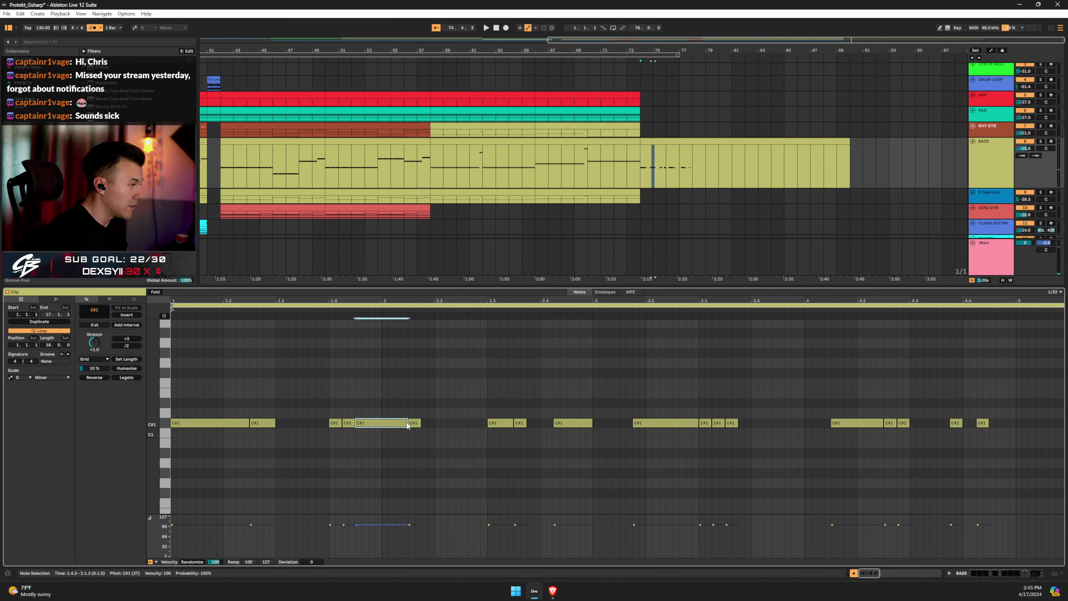
left_click_drag(406, 423, 369, 423)
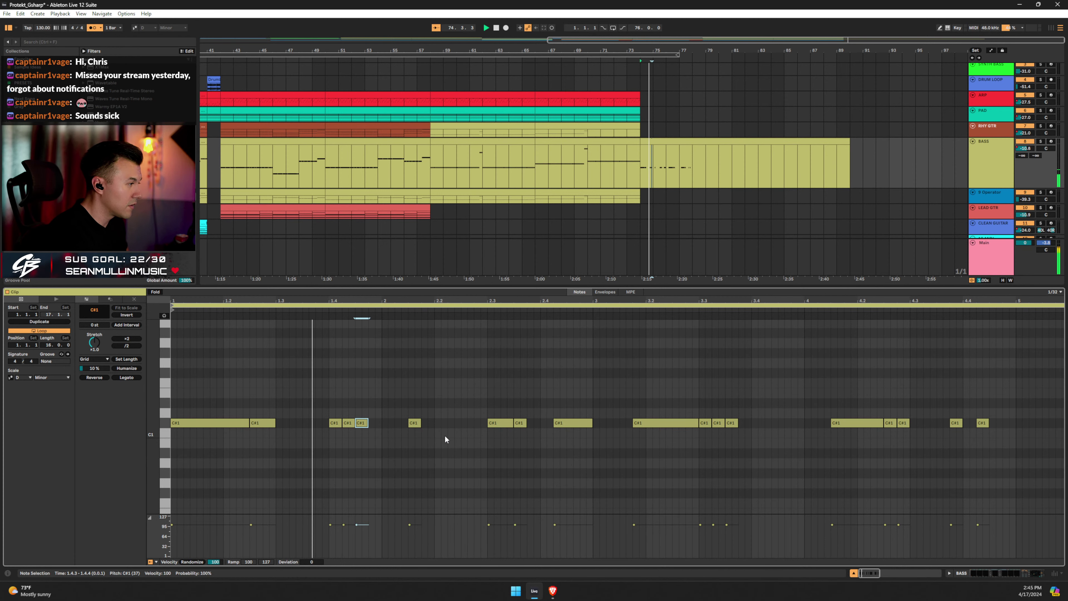
right_click(435, 418)
left_click(492, 358)
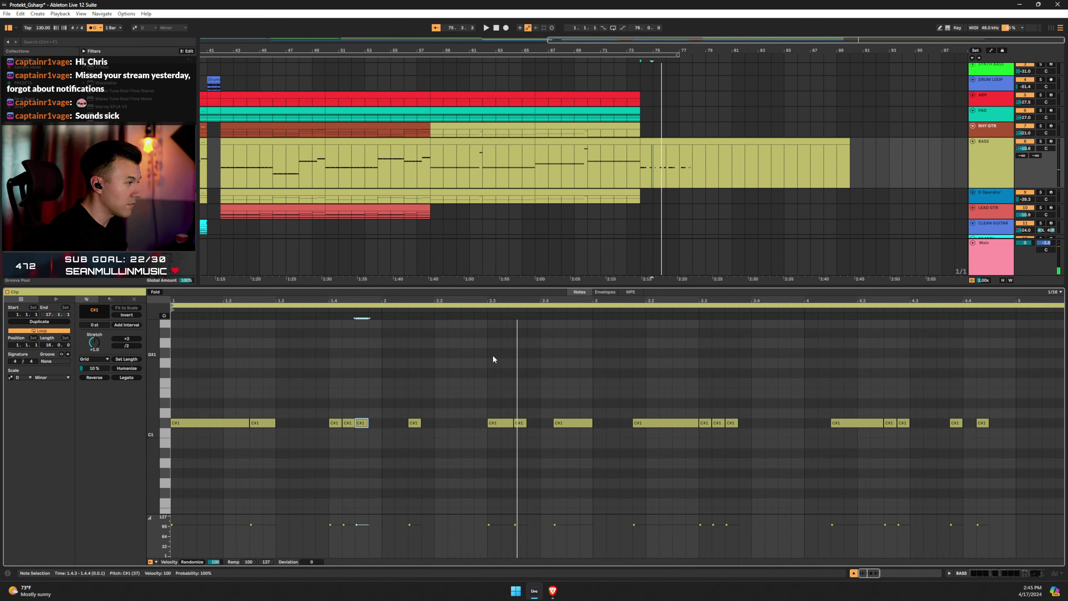
Add a sixteenth-length C#1 note at 2.2.2 and play the phrase back.
left_click(455, 420)
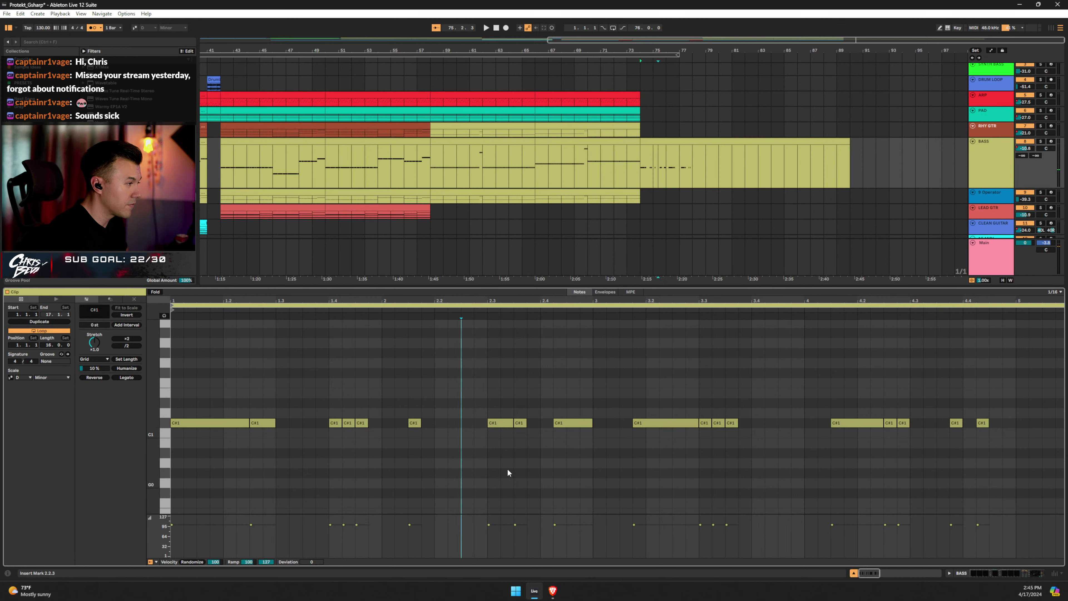
double_click(455, 424)
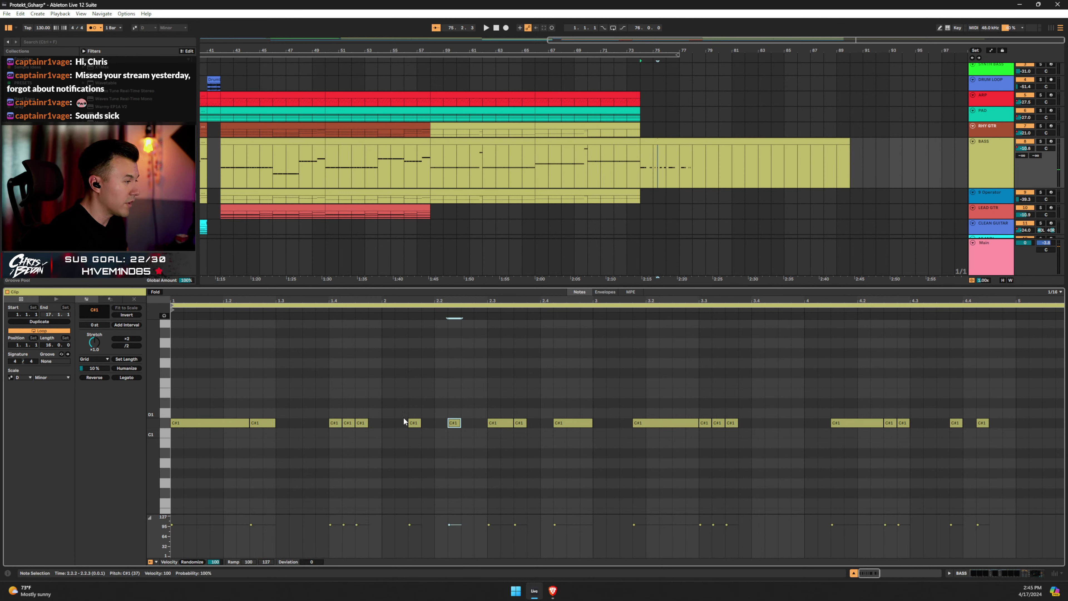
left_click(434, 422)
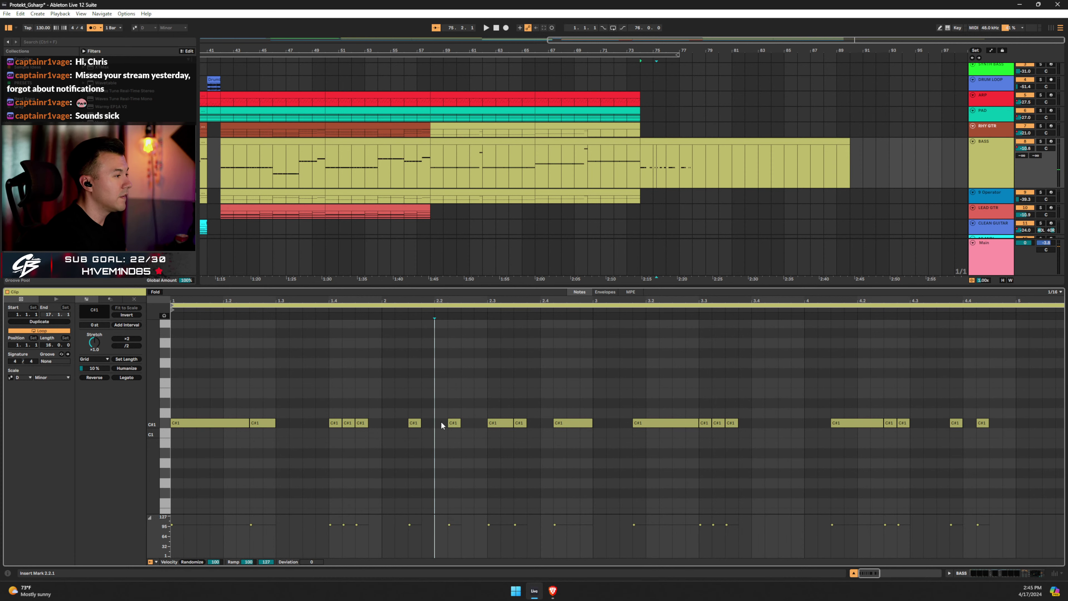
right_click(439, 397)
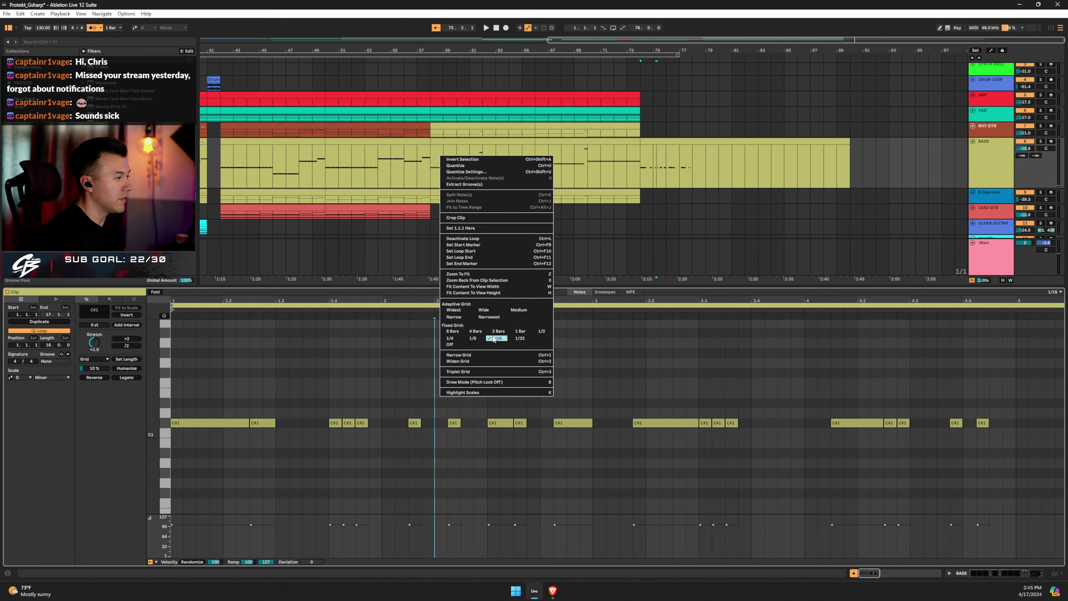
key("Escape")
key("shift+Left")
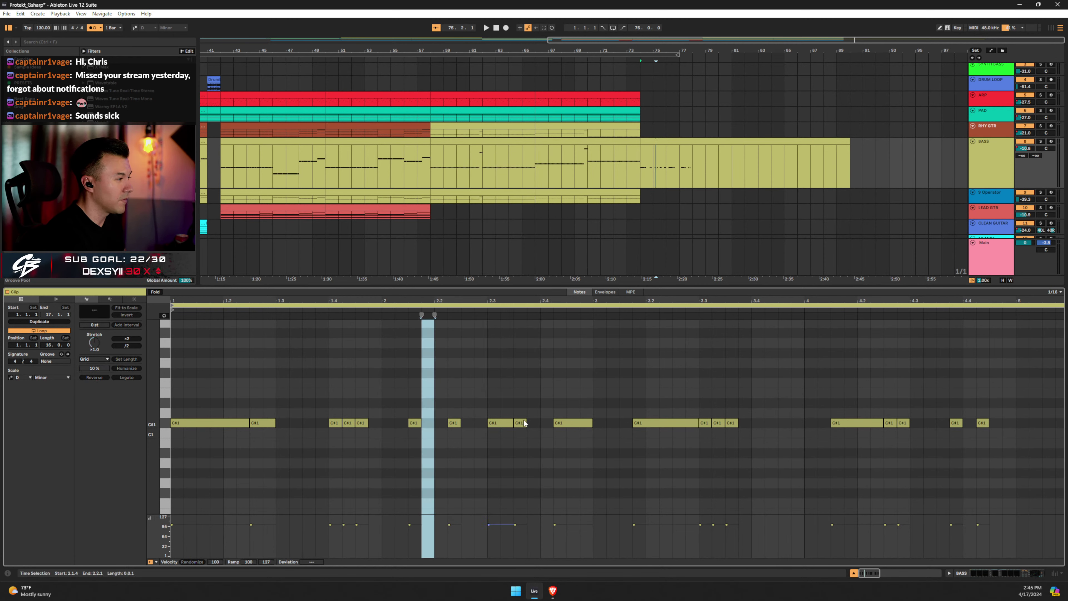
key("space")
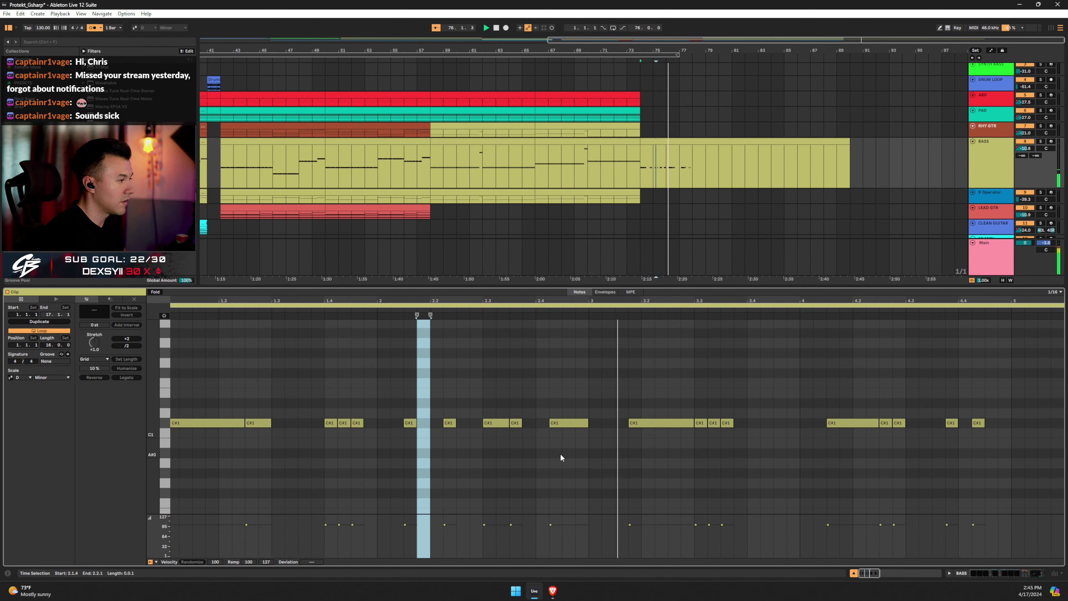
Extend the C#1 note at 2.4.2 to end at 3.1.3 and audition the phrase.
left_click_drag(506, 423, 536, 429)
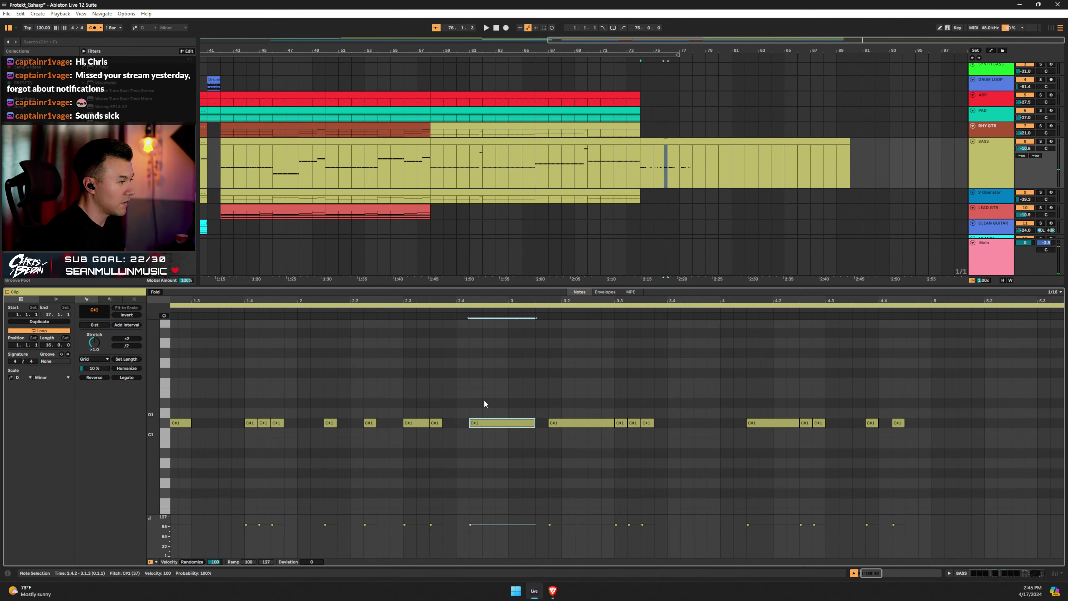
left_click(374, 404)
key("space")
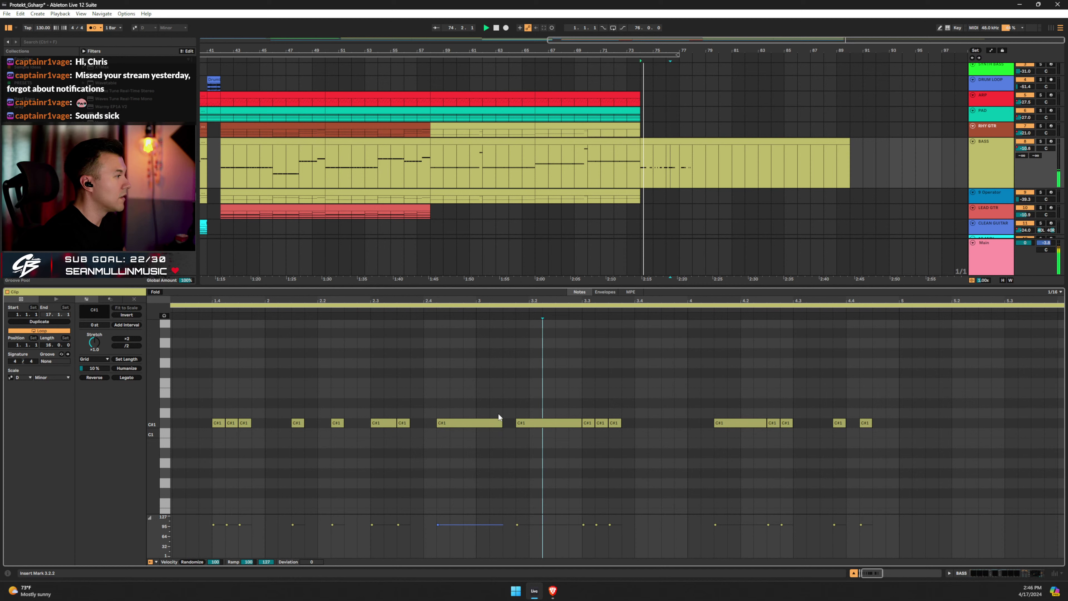
Duplicate all notes of the four-bar C#1 pattern into bars 5 to 8 and play the copy back.
double_click(370, 300)
left_click_drag(393, 408, 122, 430)
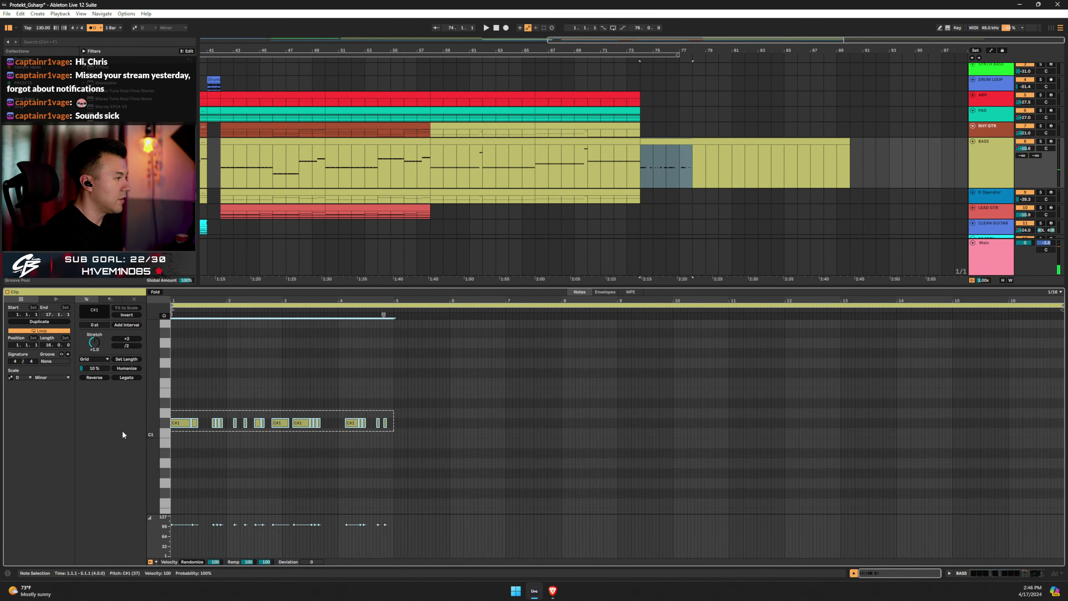
key("ctrl+d")
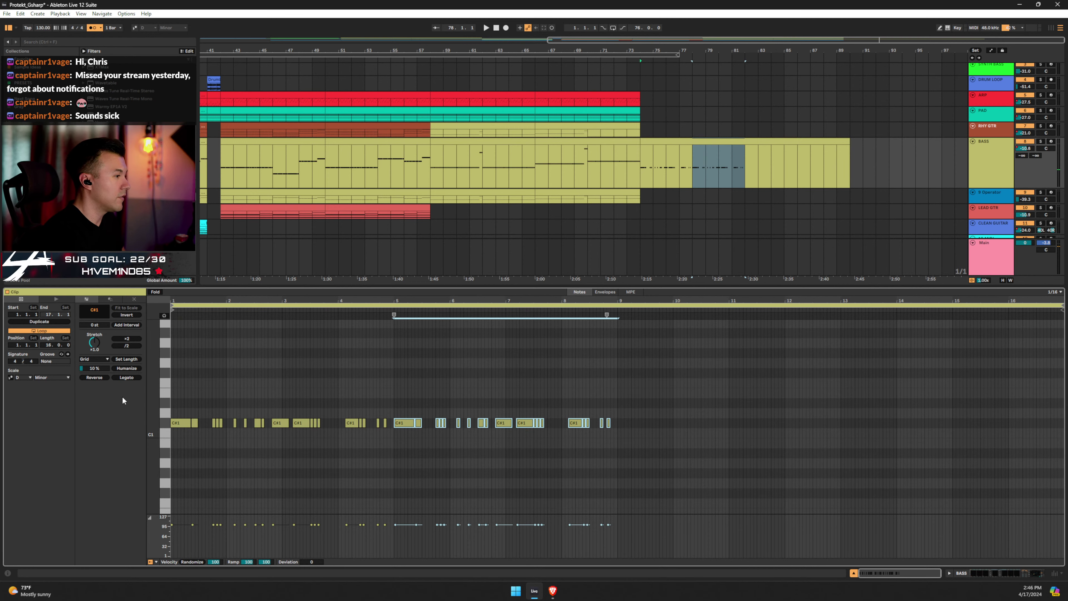
key("plus")
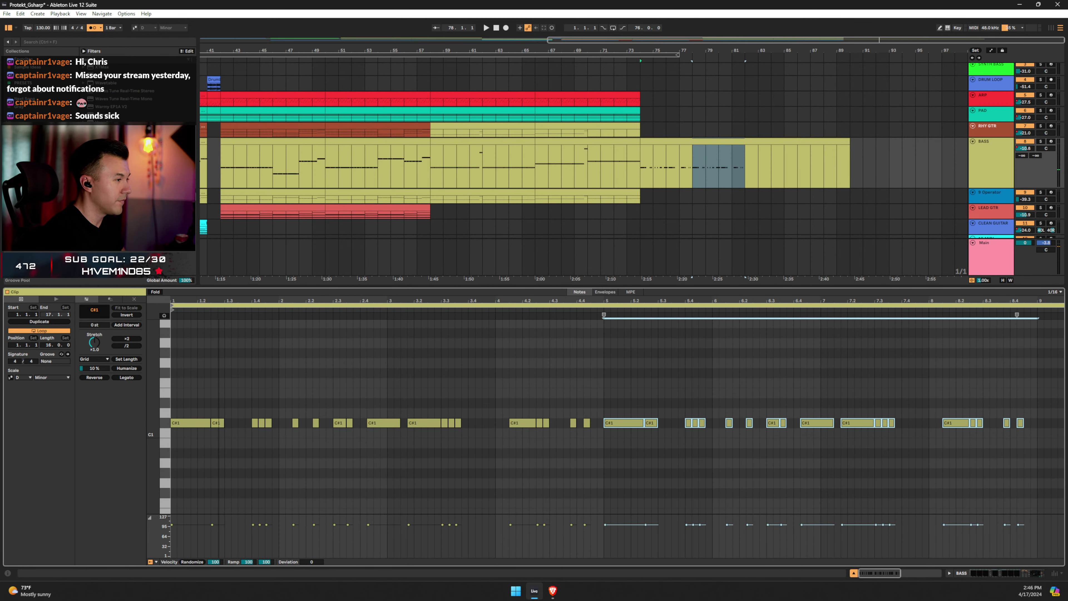
key("space")
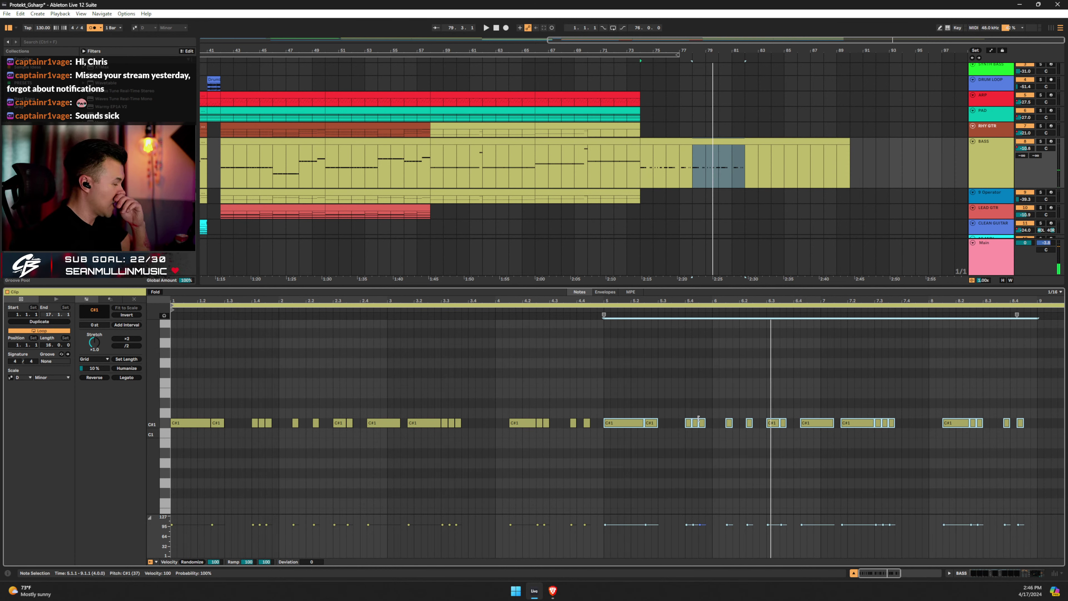
left_click(746, 396)
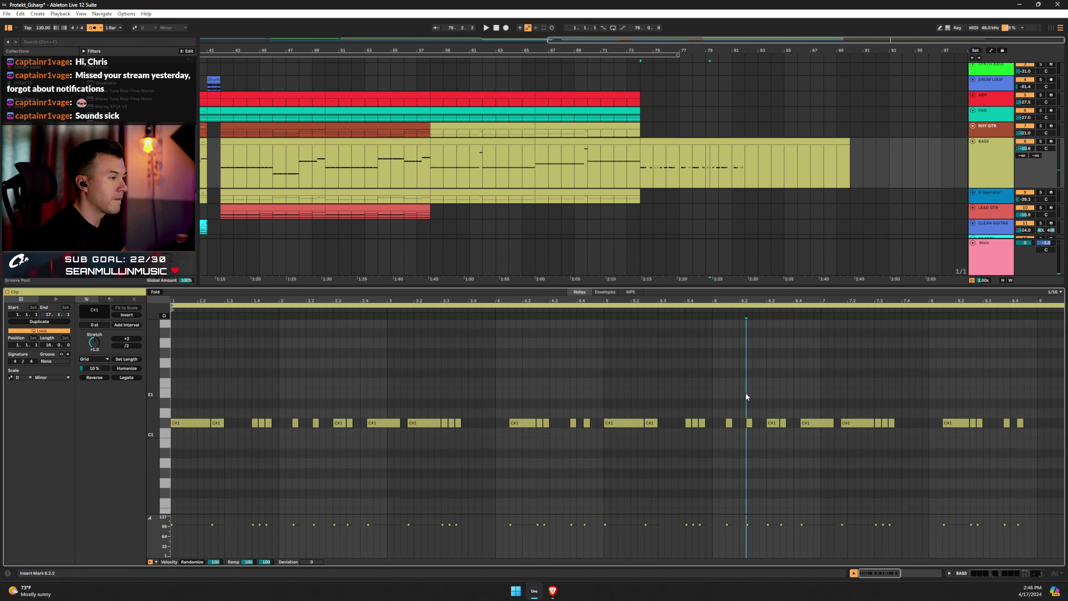
Add a D1 note from 6.2.3 to 6.3.3 and delete the C#1 note beneath it at 6.3.1.
double_click(755, 413)
left_click(678, 399)
key("space")
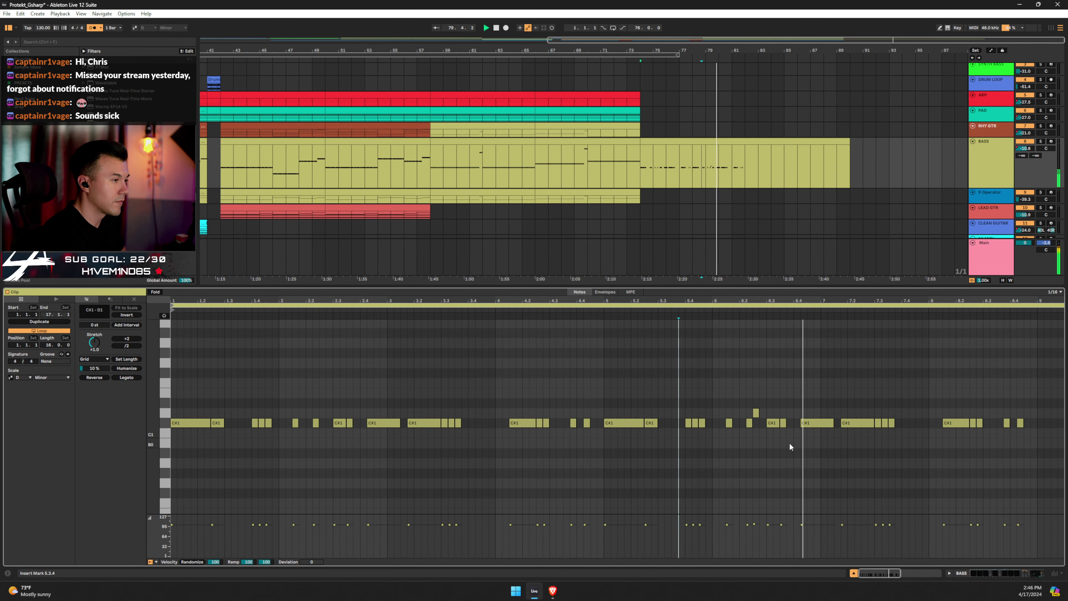
key("space")
left_click_drag(759, 413, 776, 413)
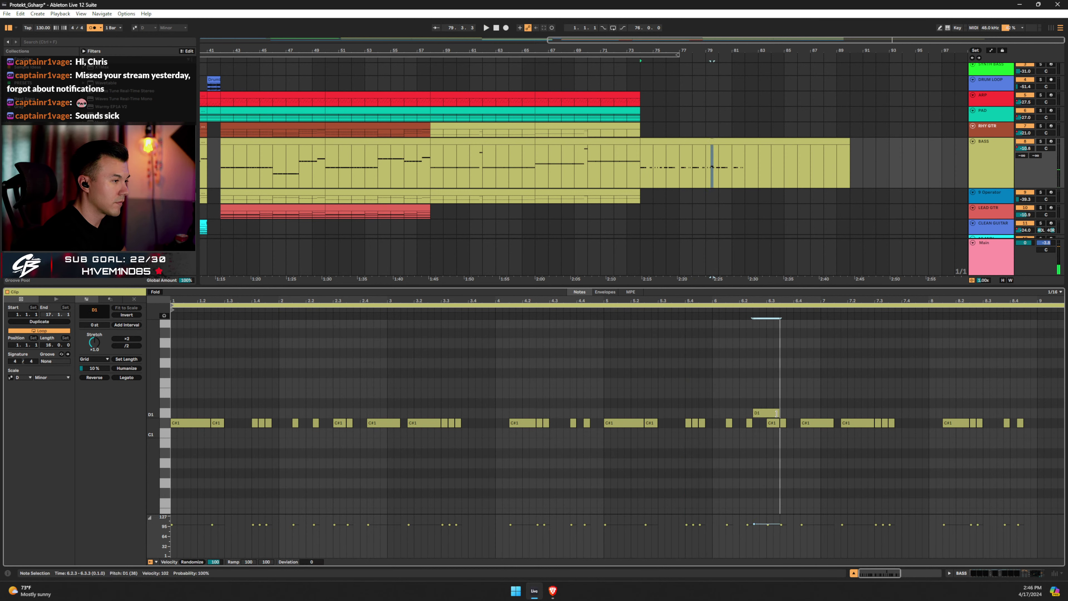
double_click(772, 424)
left_click(767, 415)
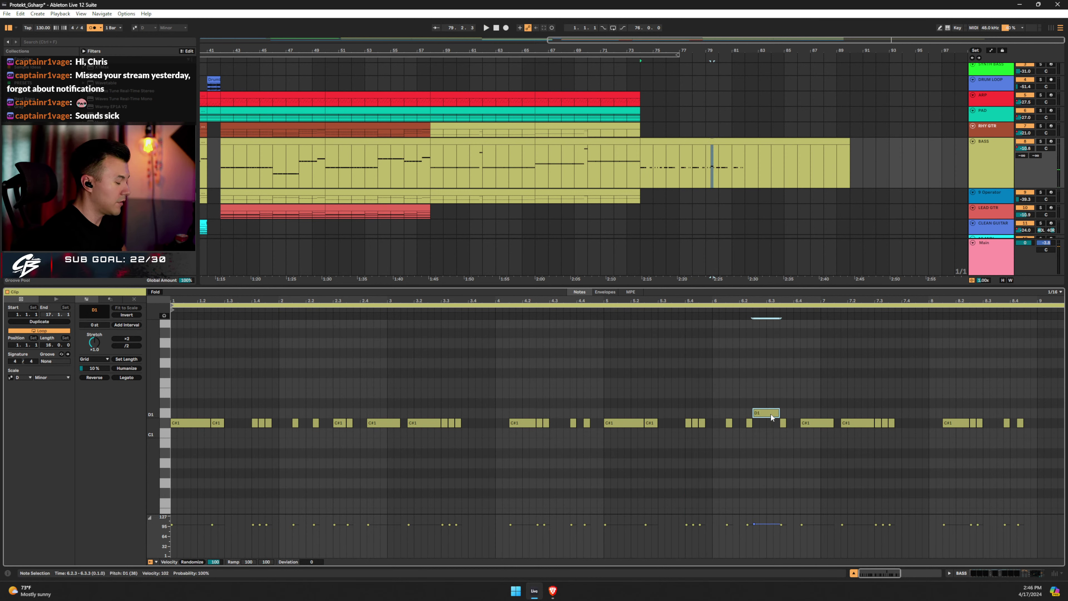
Transpose the D1 note at 6.2.3 up to C#2 and play the pattern back.
key("shift+Up")
key("Down")
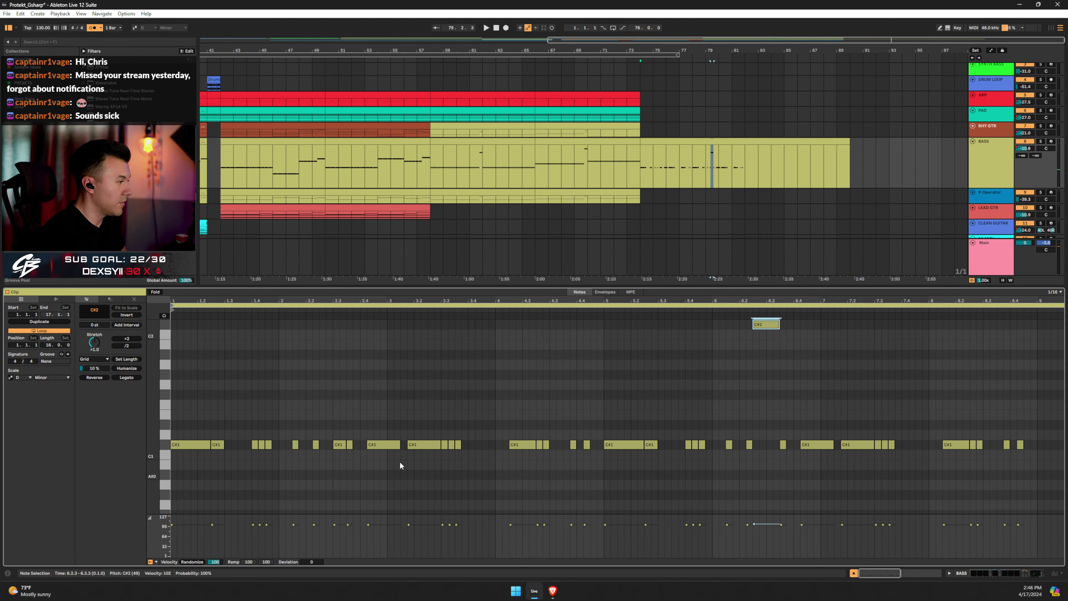
key("space")
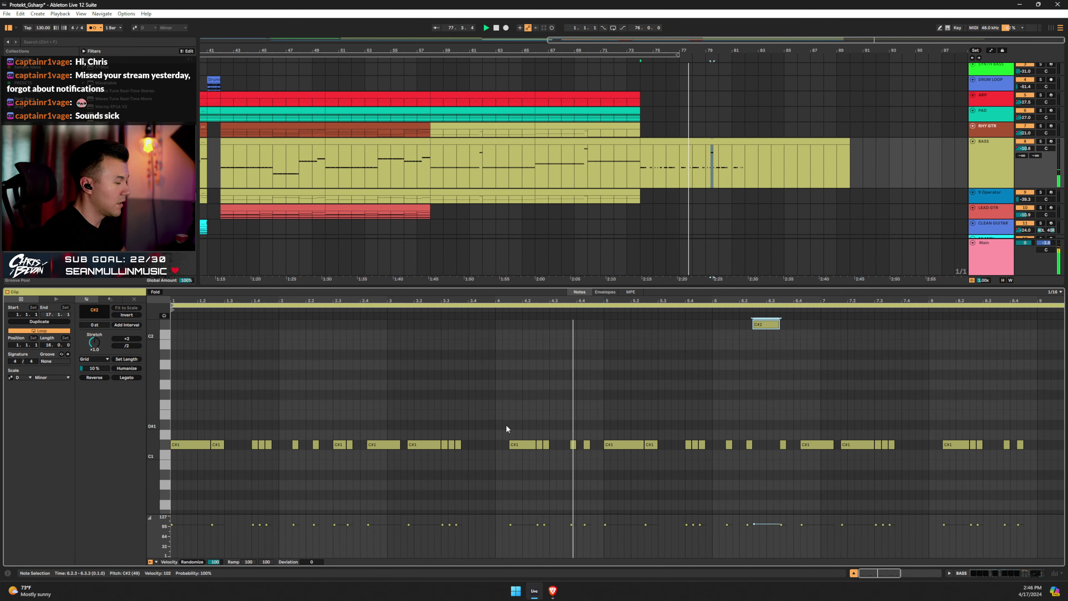
Raise the C#1 note at 5.1.1 an octave to C#2, and extend the C#1 note at 2.4.2 to end at 3.1.4.
left_click(608, 443)
key("shift+Up")
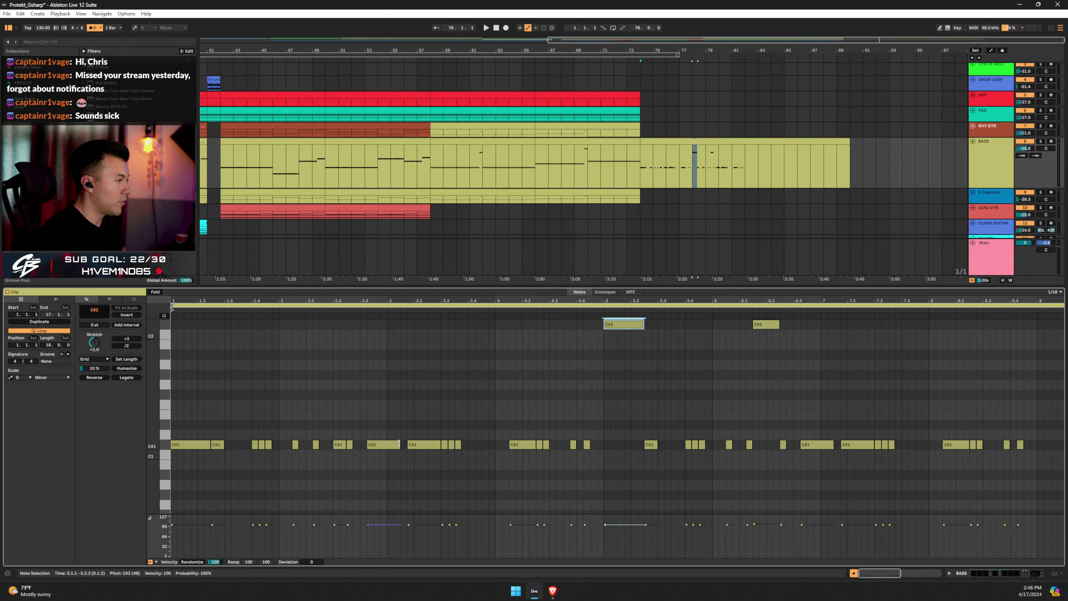
left_click_drag(399, 444, 407, 443)
key("space")
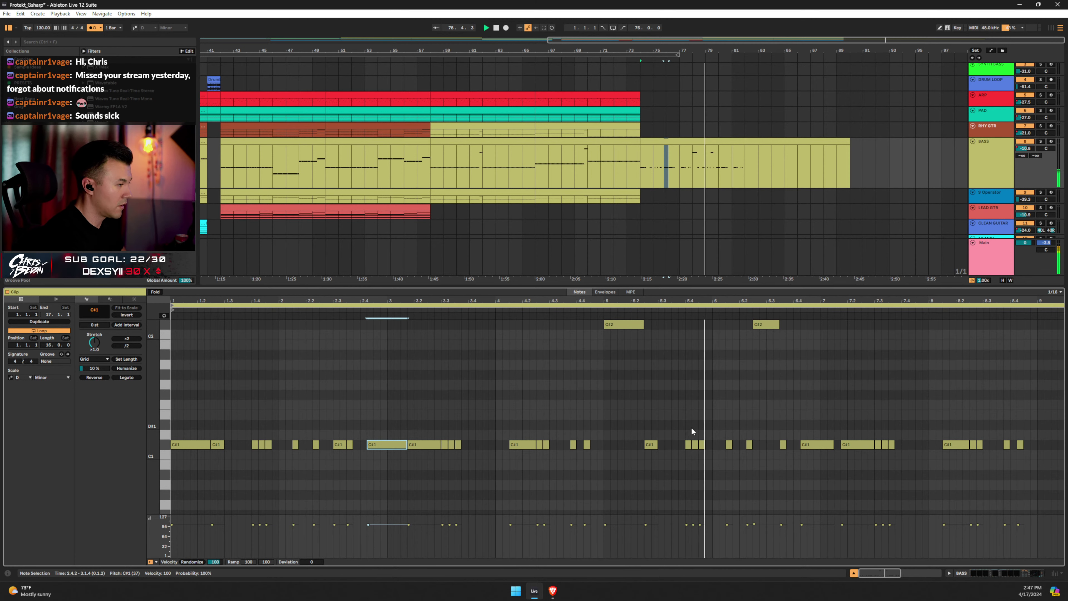
Extend the C#1 note at 5.2.3 to end at 5.4.1 and play bars 5 to 8 back.
key("space")
left_click_drag(656, 445, 684, 445)
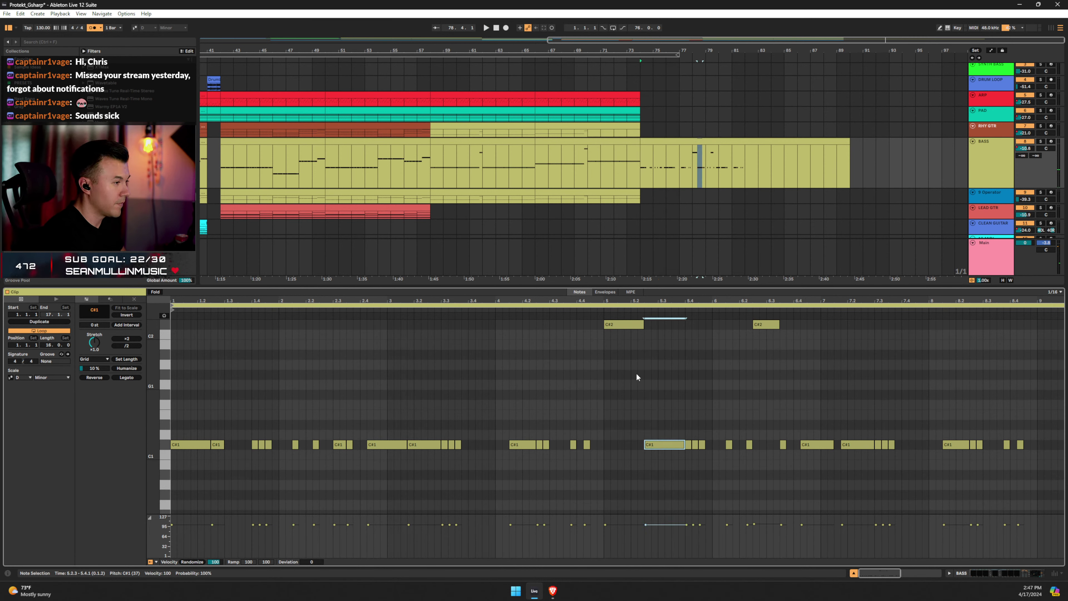
left_click(592, 394)
key("space")
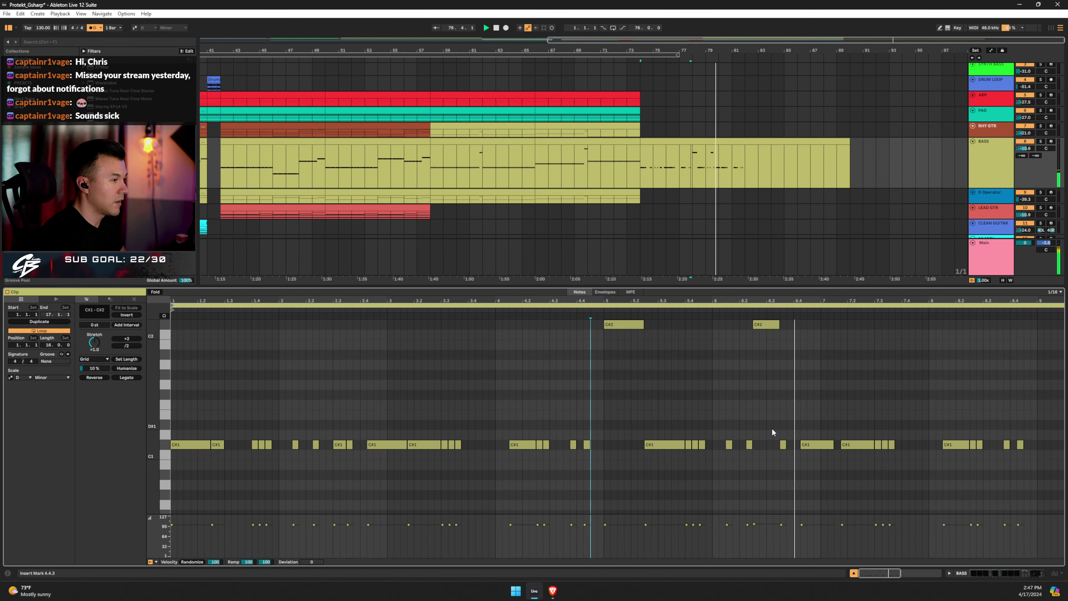
left_click(767, 324)
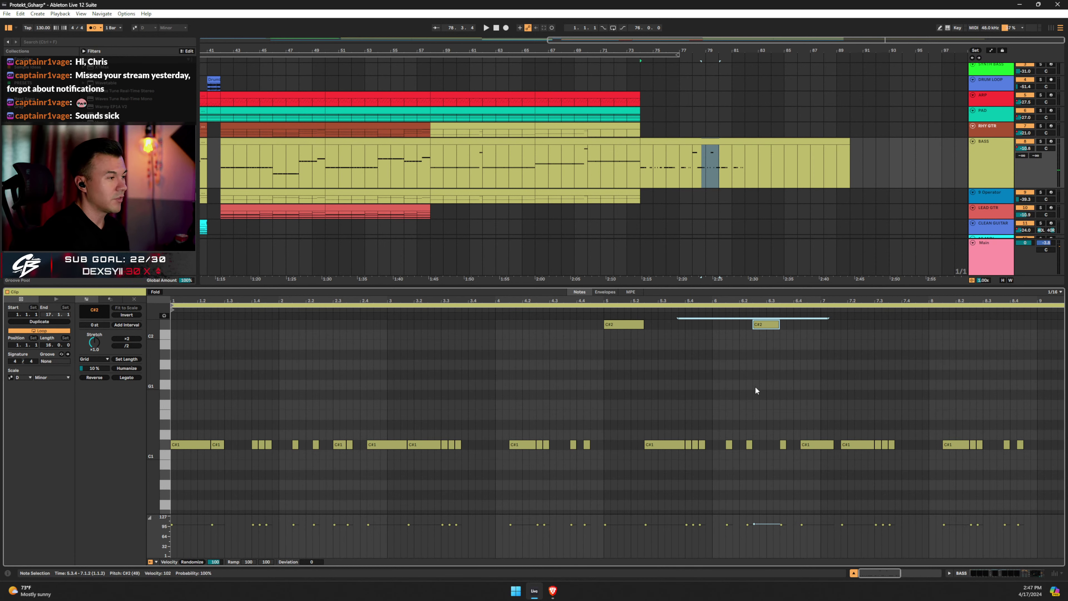
key("space")
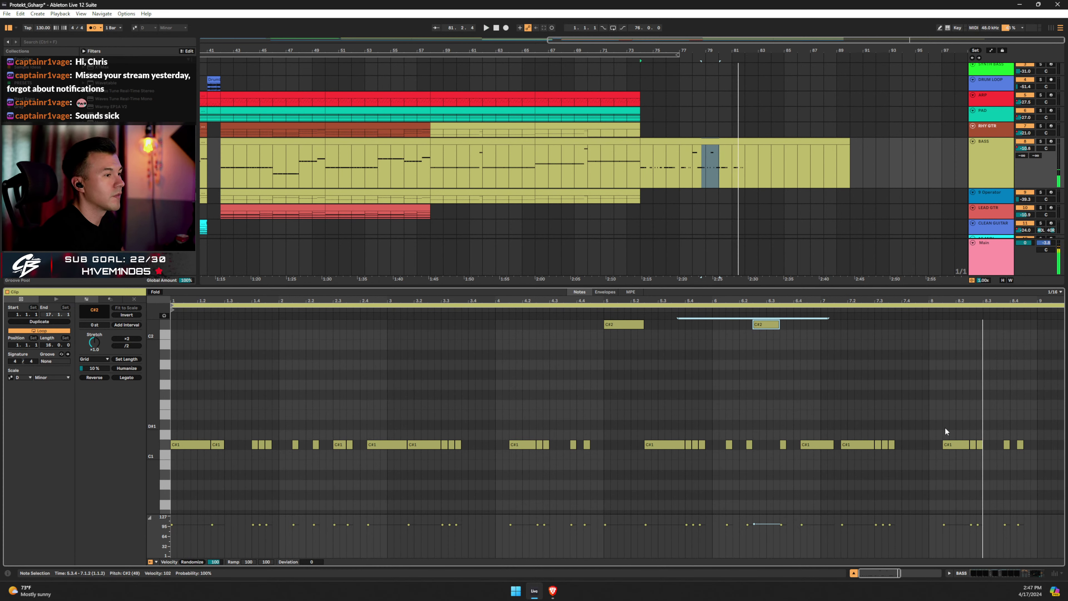
key("space")
Add sixteenth-length C#1 notes at 7.4.2, 7.4.3 and 7.4.4, and make the next note span 8.1.1 to 8.1.4.
double_click(918, 444)
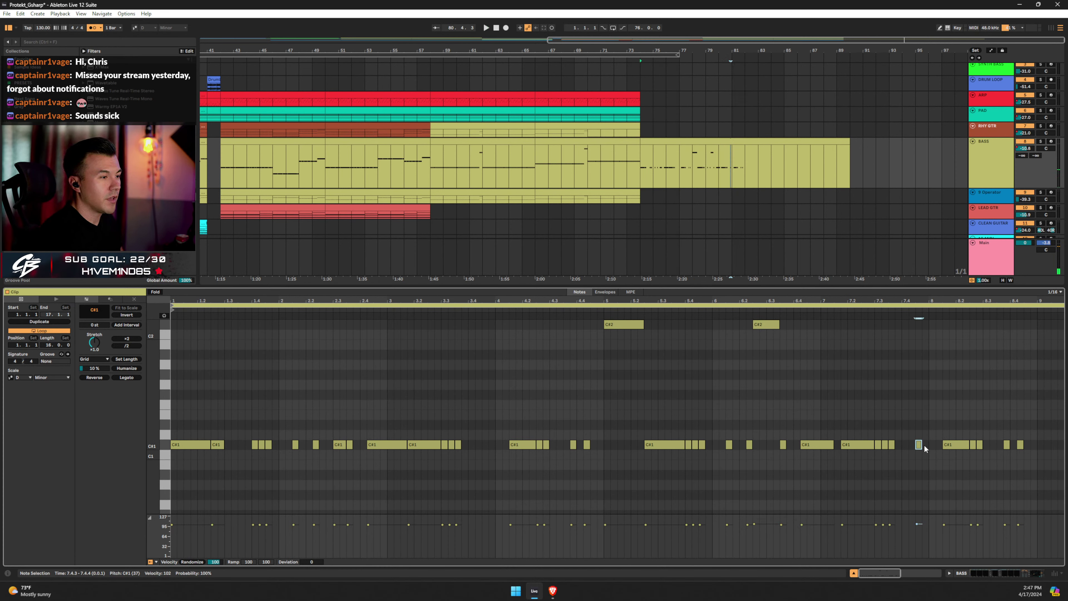
double_click(925, 445)
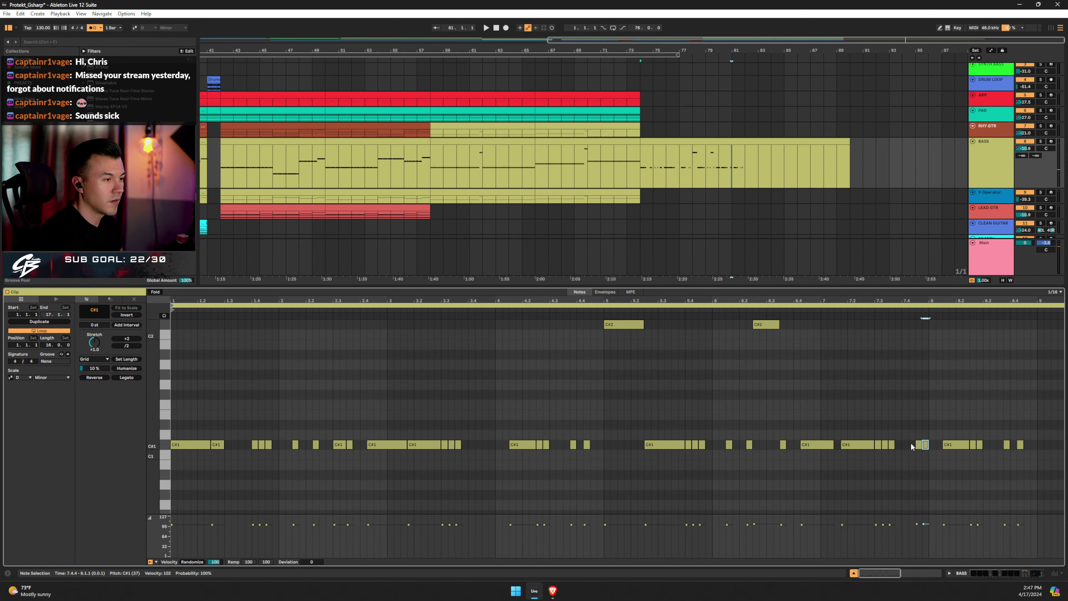
left_click_drag(955, 449, 942, 449)
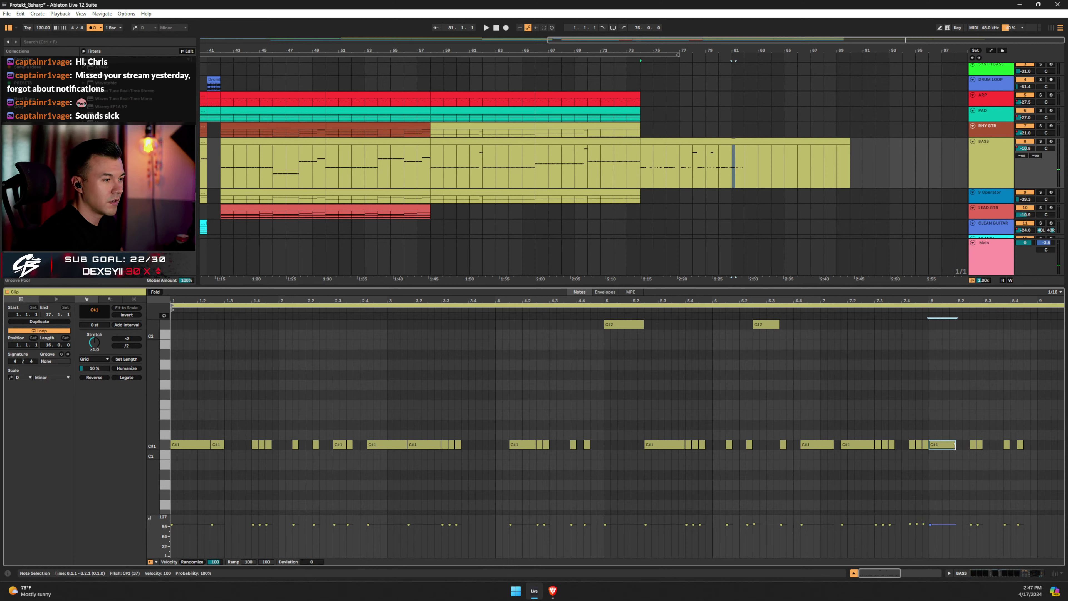
left_click(956, 447)
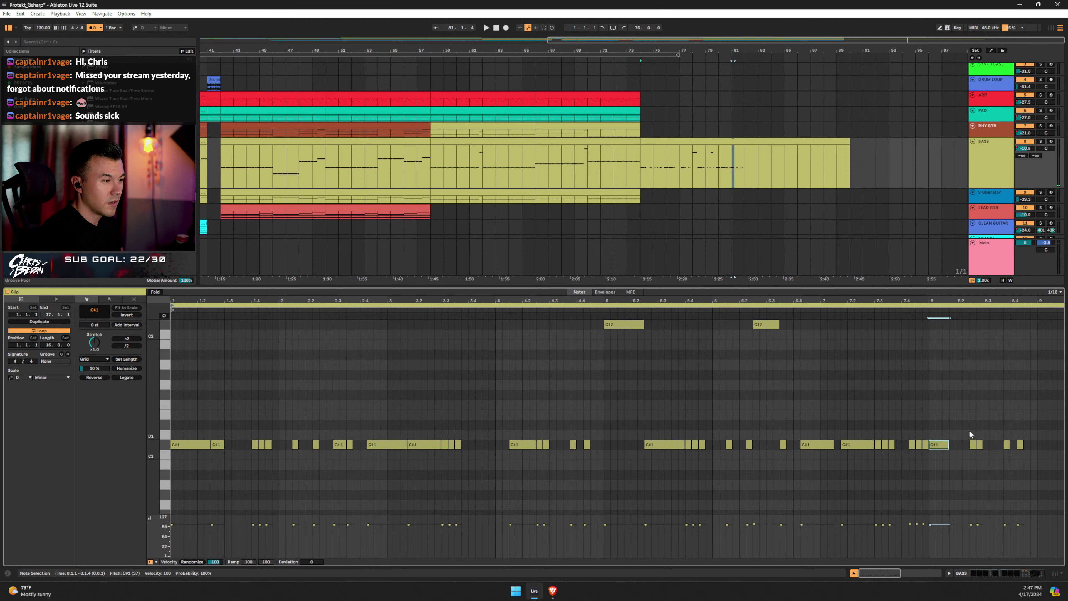
Delete the remaining C#1 notes in bar 8 from 8.2.3 onward and start playback.
left_click_drag(968, 433, 1049, 448)
key("Delete")
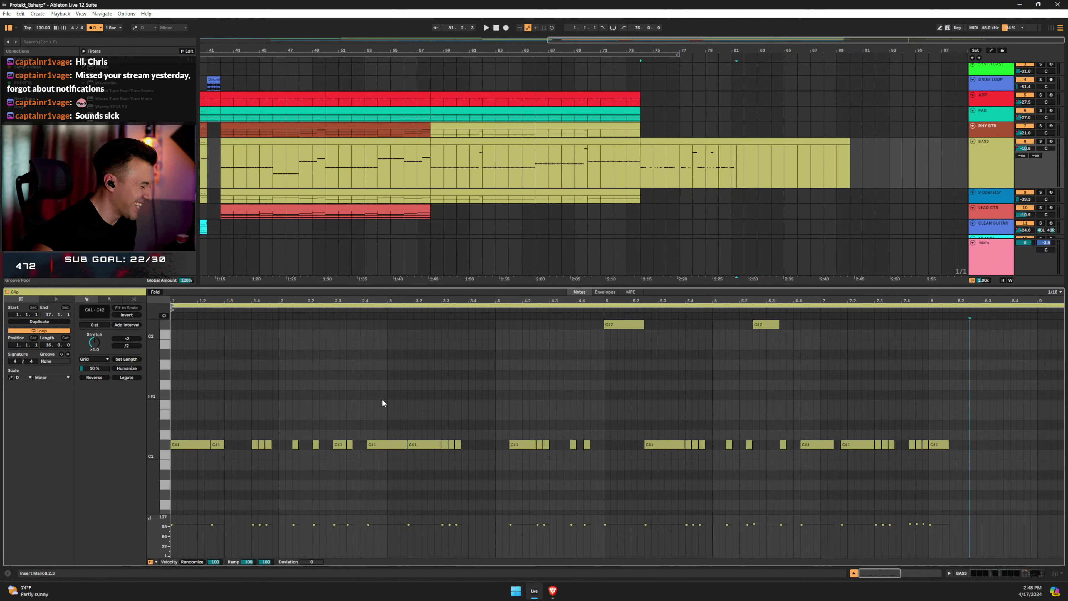
key("space")
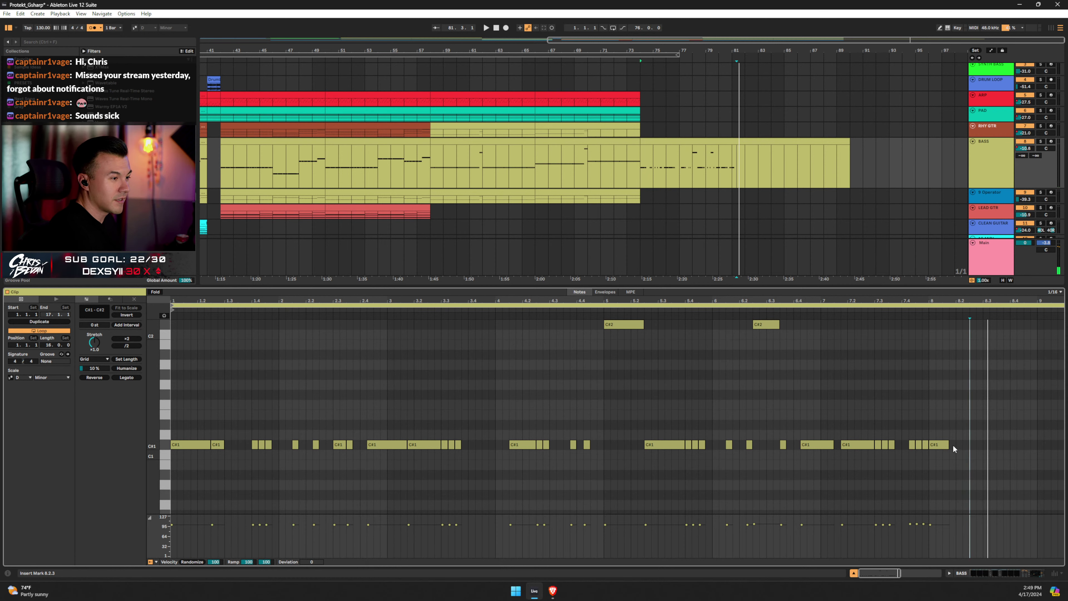
Shorten the C#1 note at 8.1.1 to end at 8.1.3, duplicate it to 8.1.3 and audition the ending.
left_click(942, 445)
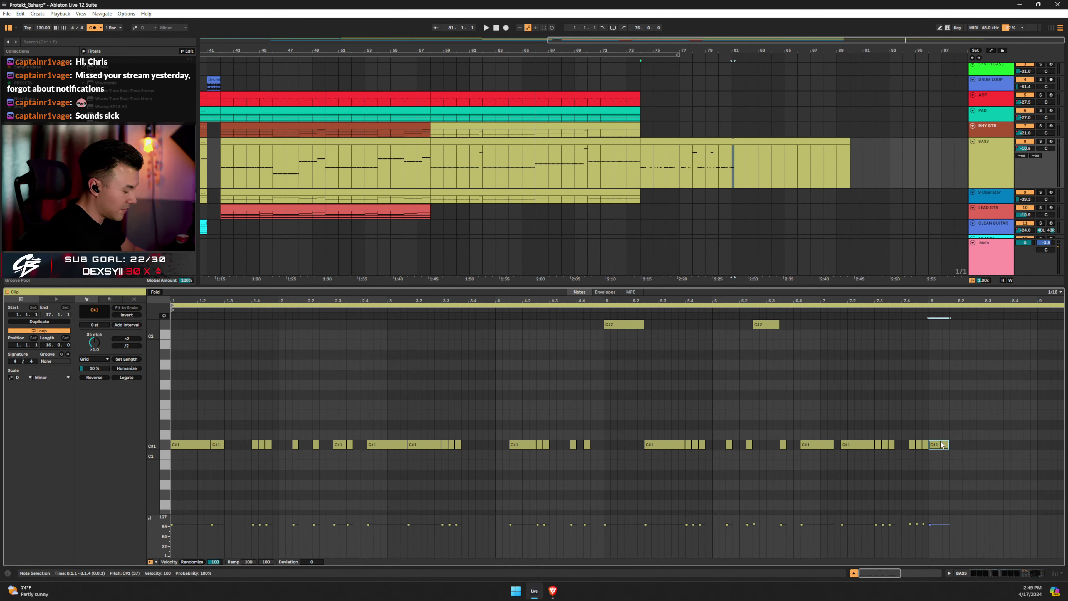
scroll(951, 455, "up", 2, "ctrl")
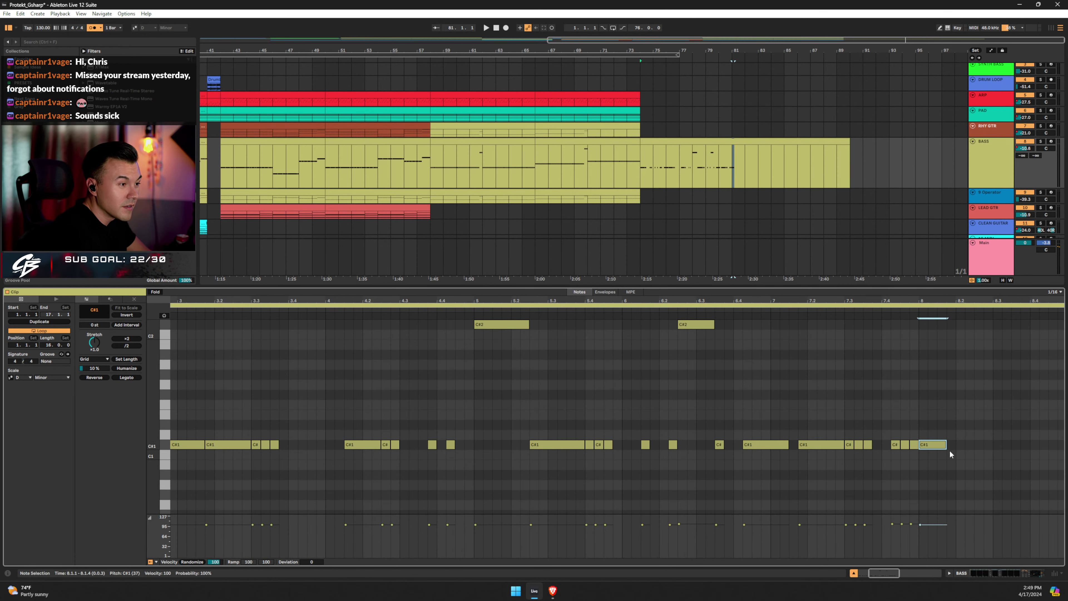
left_click_drag(944, 444, 936, 445)
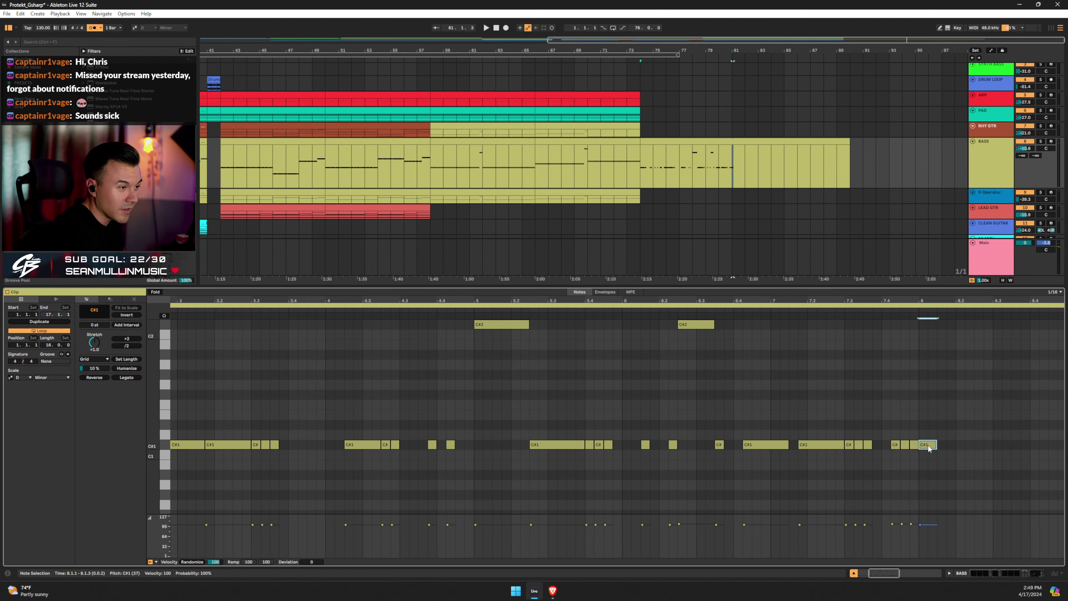
left_click(861, 413)
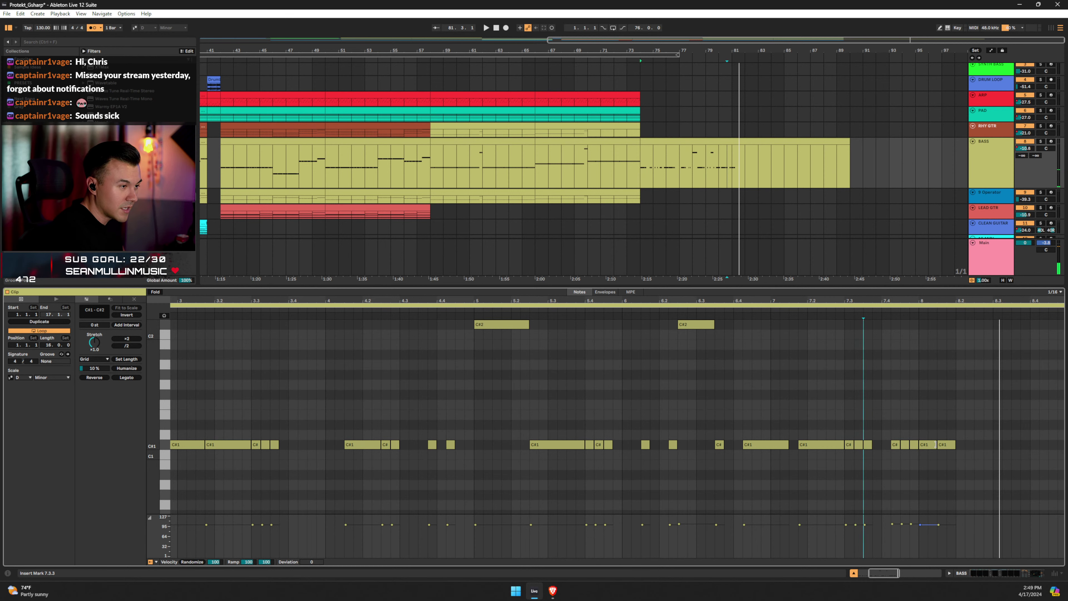
Set the note grid to 1/32, resize the C#1 notes at 8.1.1 and 8.1.3 to three 32nds each, and audition them.
left_click_drag(935, 445, 927, 444)
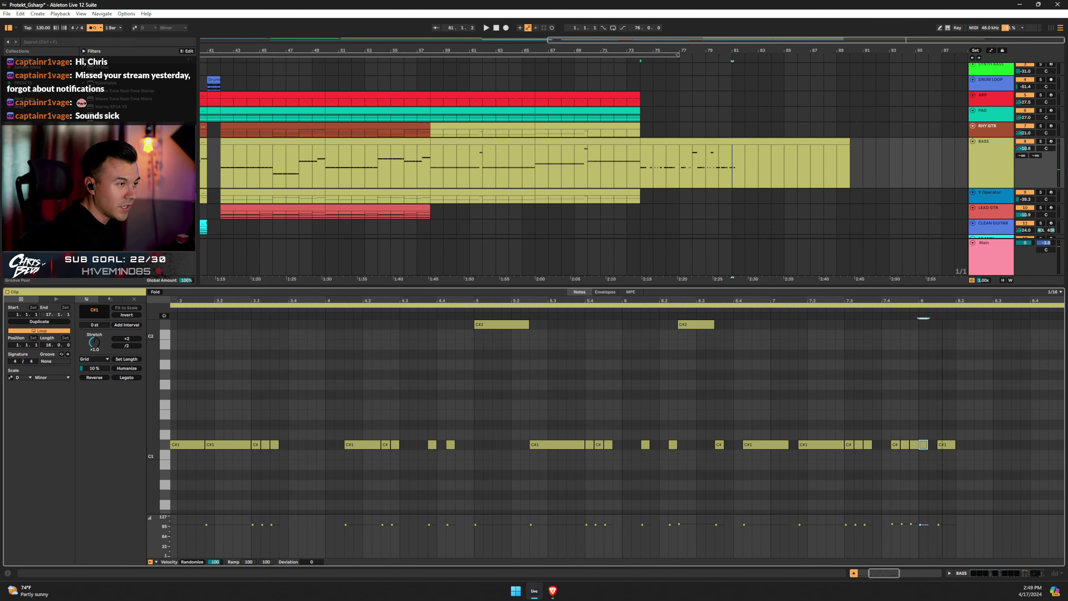
key("plus")
right_click(921, 431)
key("Escape")
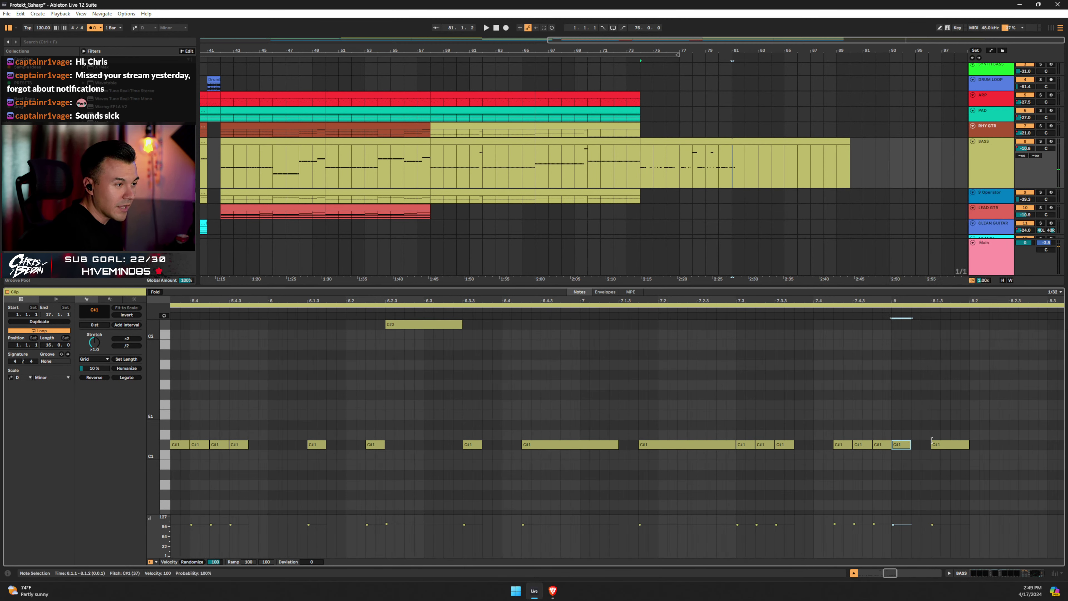
left_click_drag(910, 444, 958, 443)
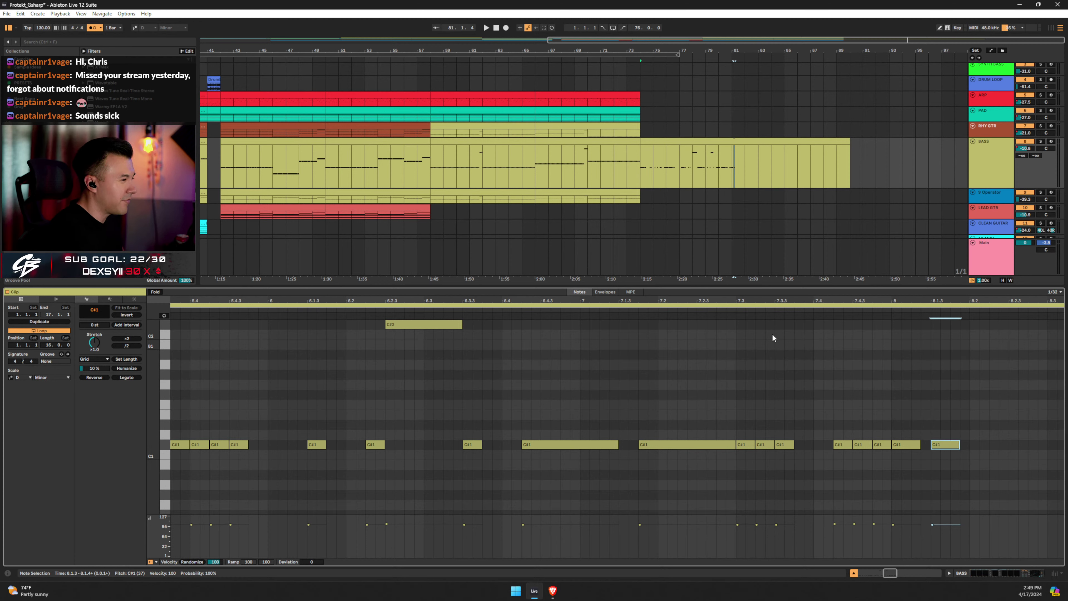
left_click(793, 375)
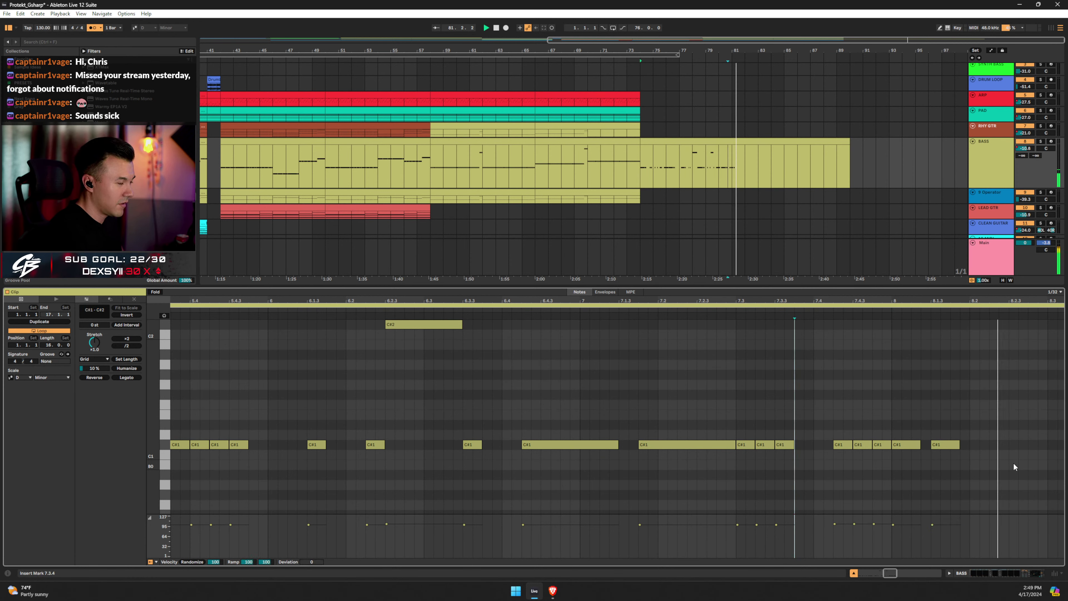
left_click(606, 379)
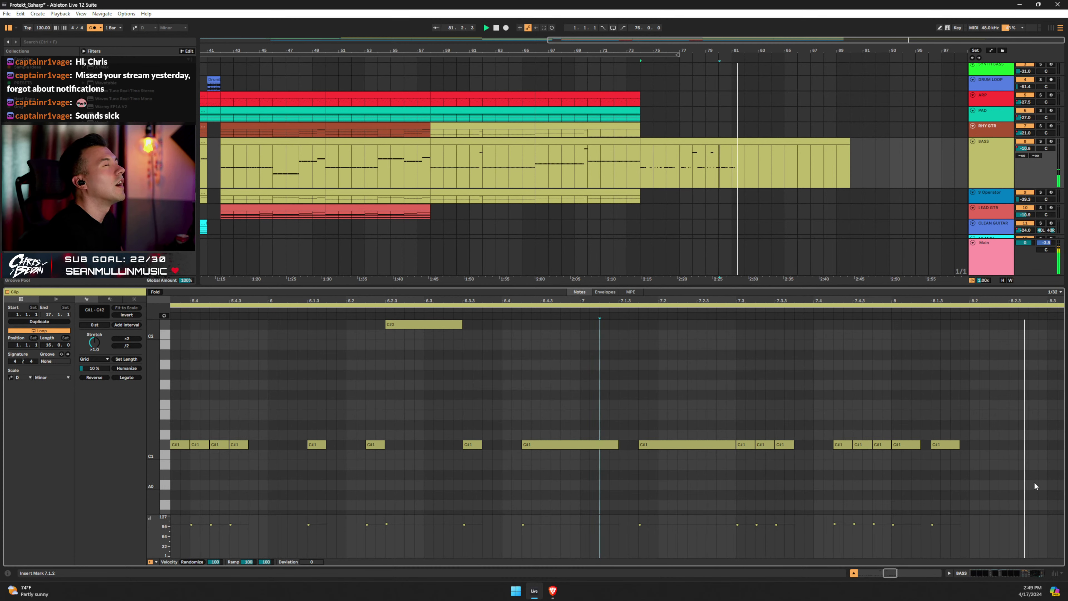
Shorten the C#1 notes at 8.1.1 and 8.1.3 to slightly more than a sixteenth each and play the ending back.
right_click(887, 403)
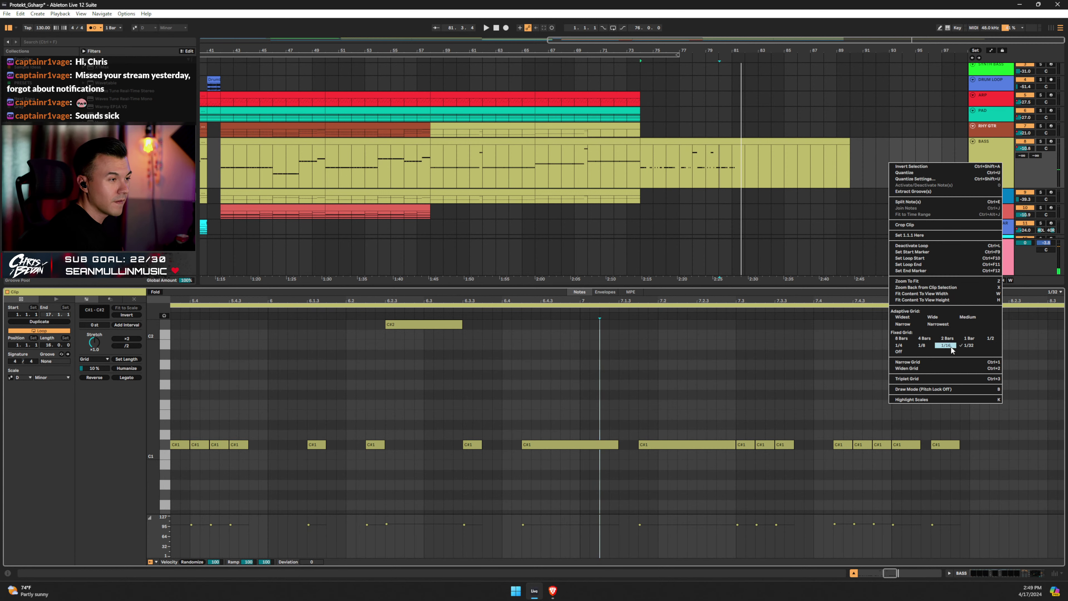
left_click(942, 362)
left_click(907, 445)
key("space")
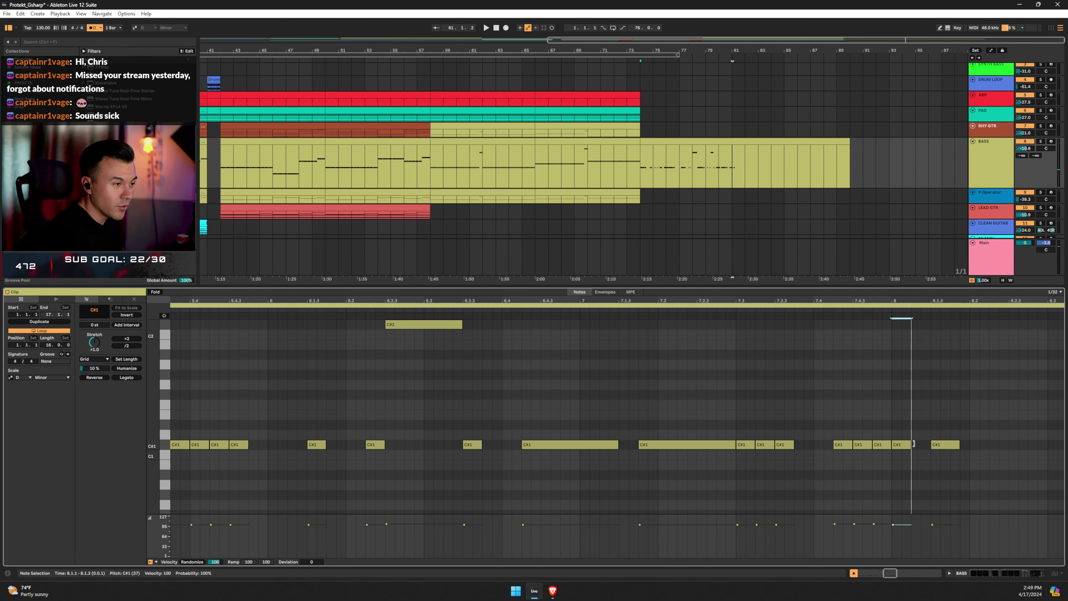
left_click_drag(939, 300, 816, 444)
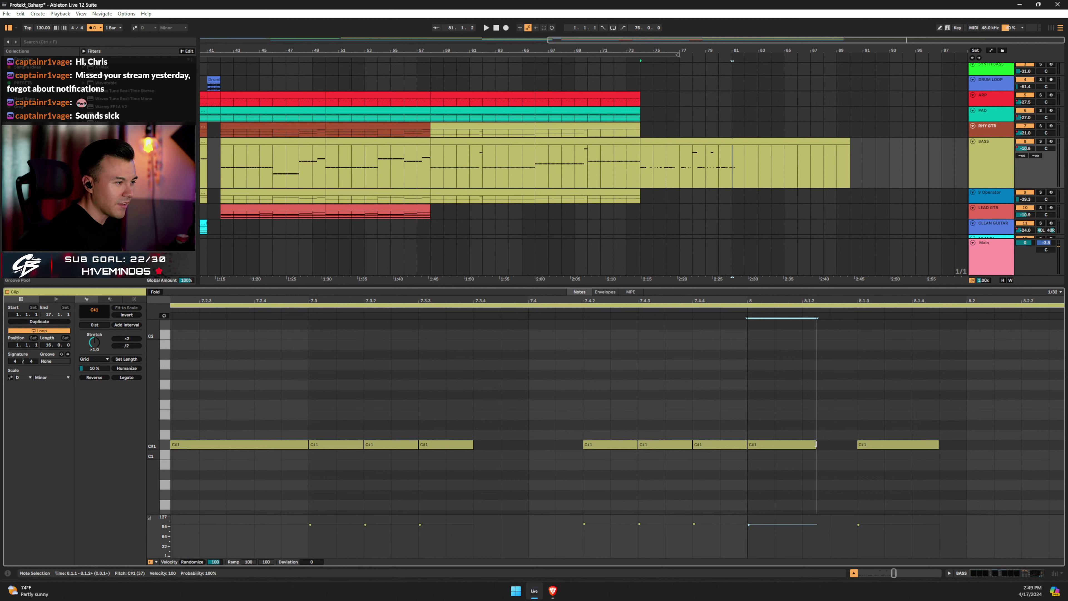
left_click_drag(939, 445, 928, 444)
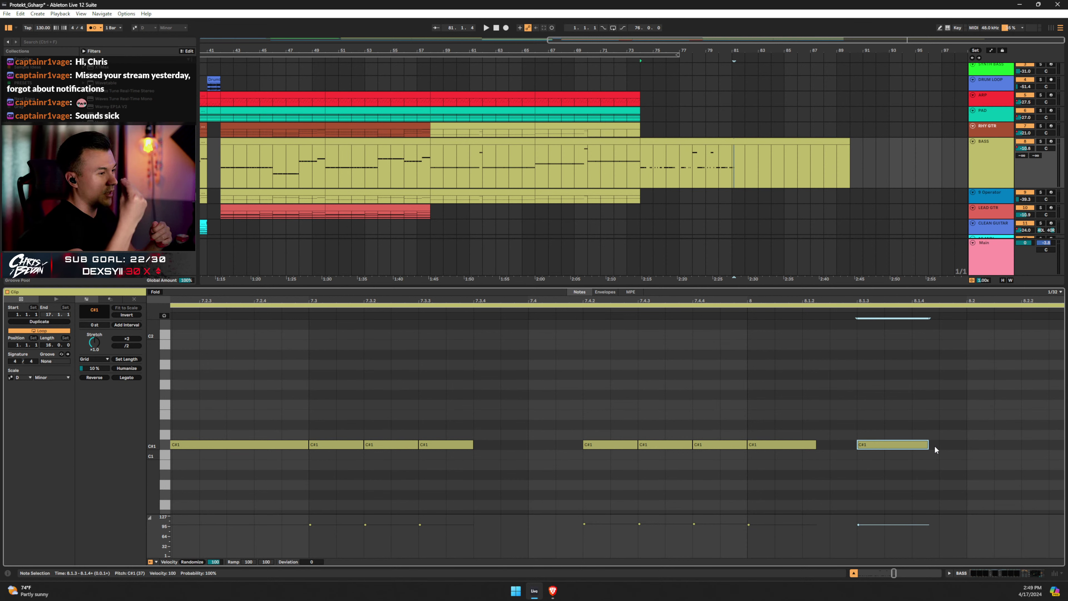
left_click(540, 393)
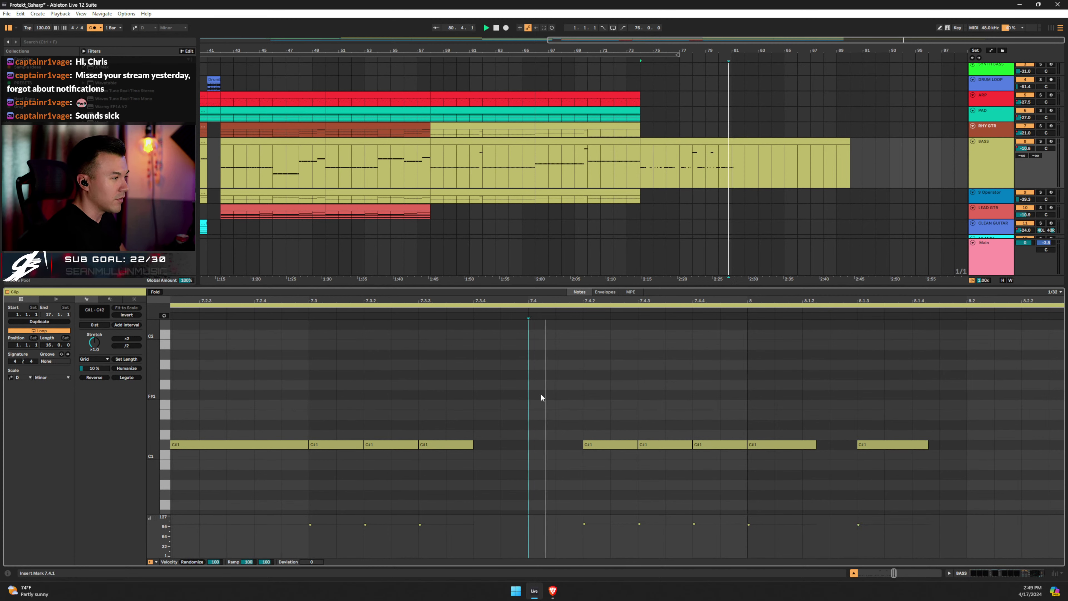
key("space")
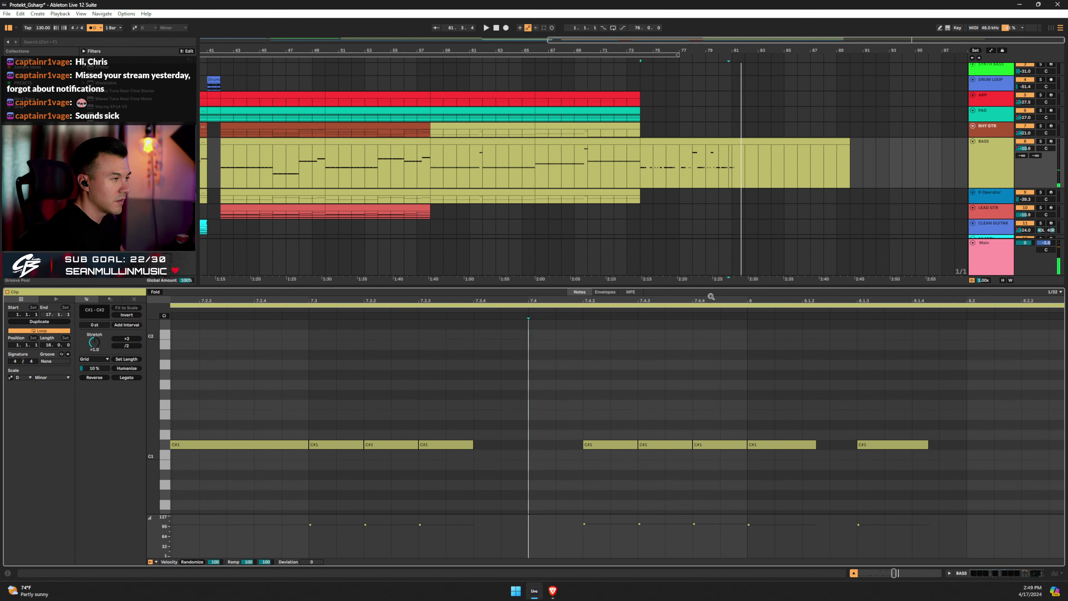
Duplicate the short C#1 note at 8.1.3 to 8.2.1 and play the ending from bar 7.
left_click_drag(709, 301, 723, 320)
key("space")
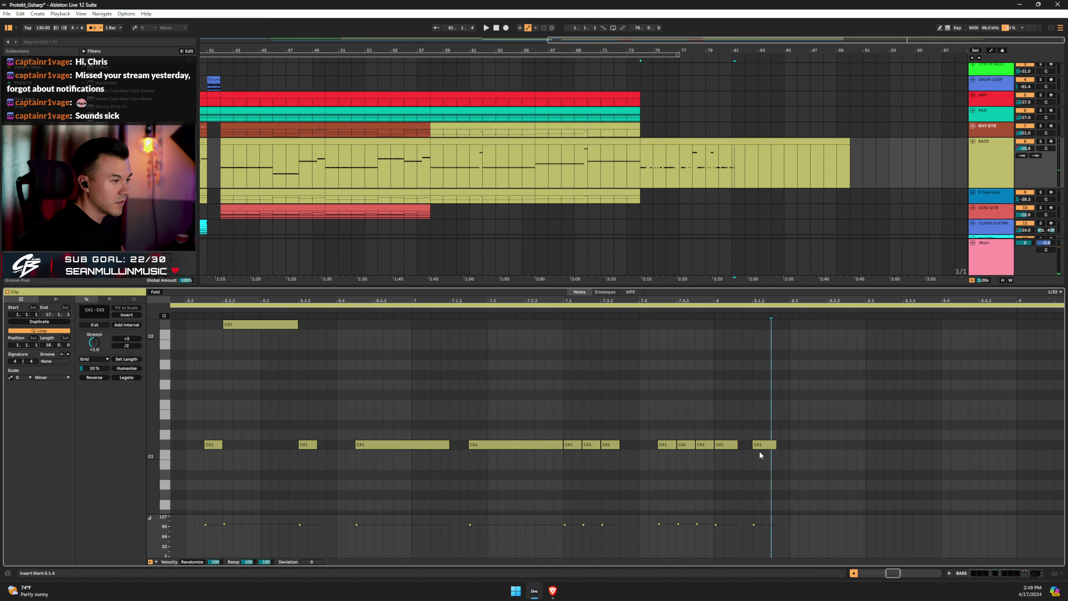
left_click(772, 445)
left_click_drag(772, 447, 801, 444)
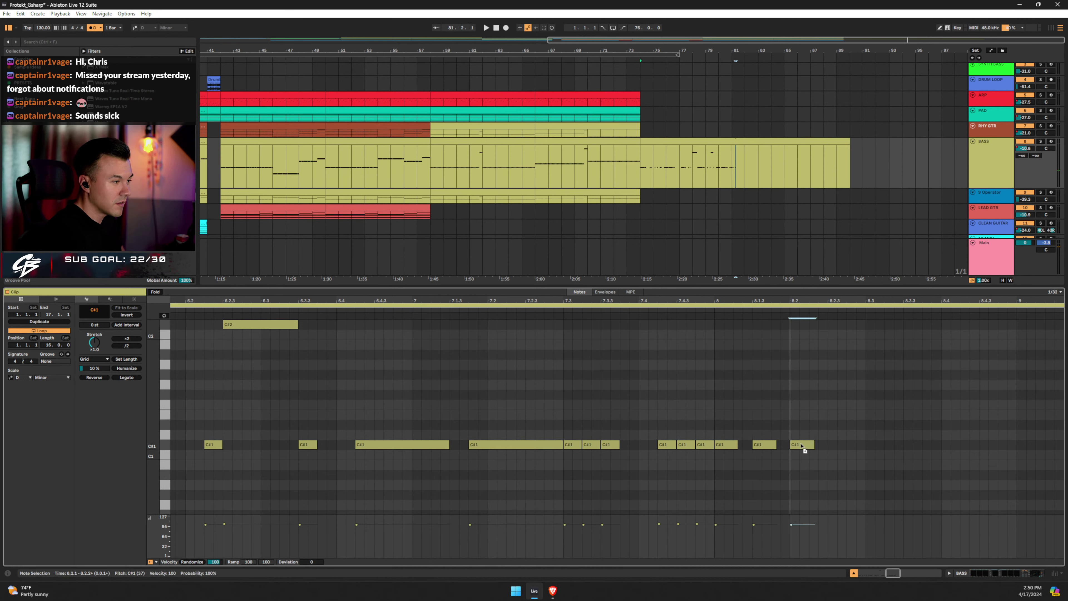
left_click(686, 429)
key("space")
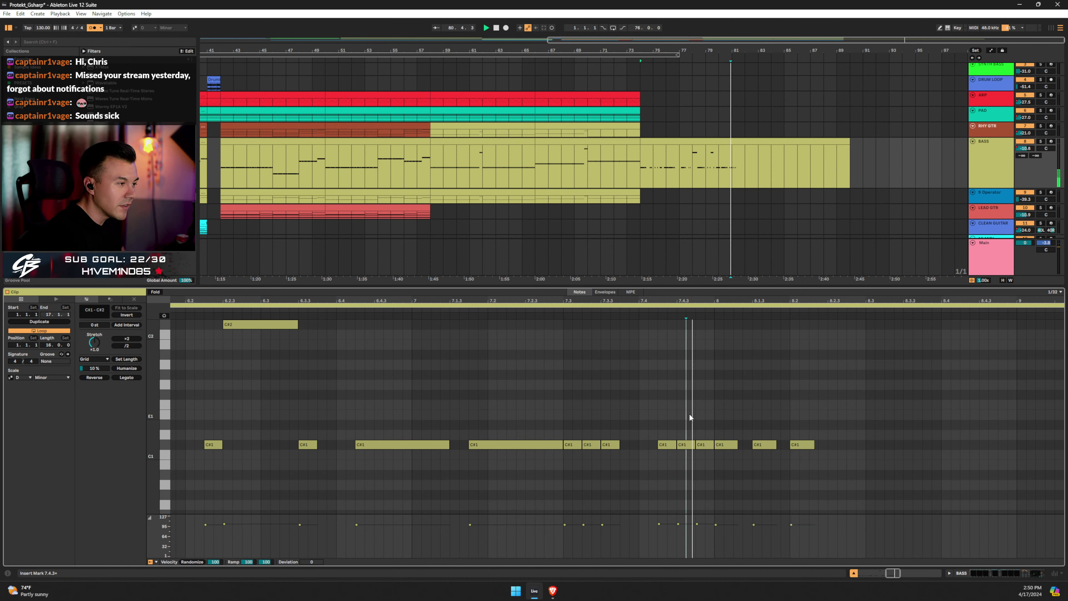
Move the last C#1 note from 8.2.1 to 8.2.2 in 1/32 increments, auditioning the ending from bar 7.
left_click(638, 395)
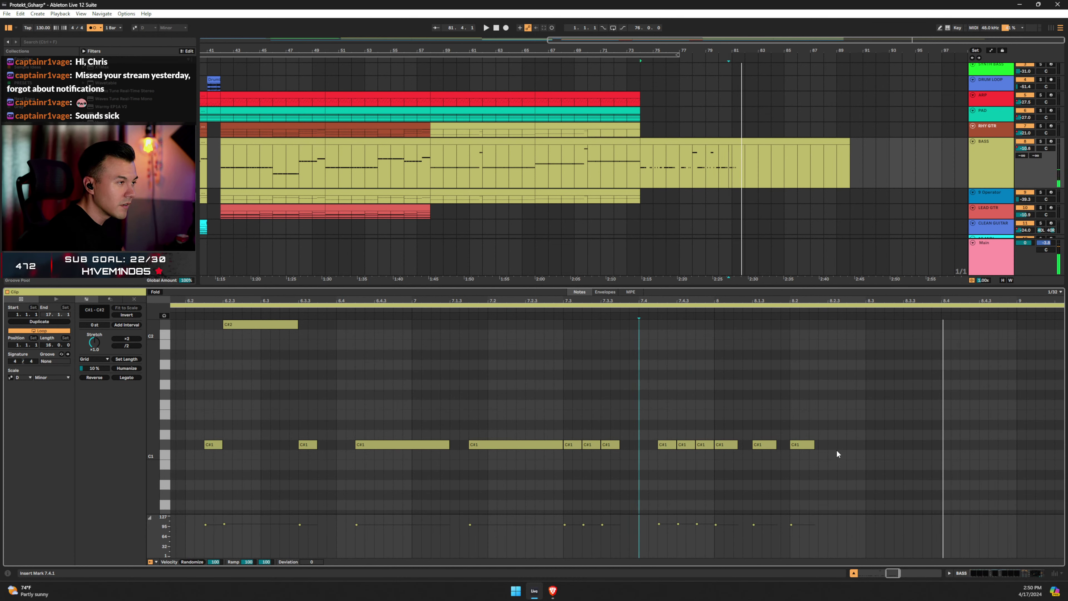
left_click_drag(812, 448, 822, 448)
left_click(611, 433)
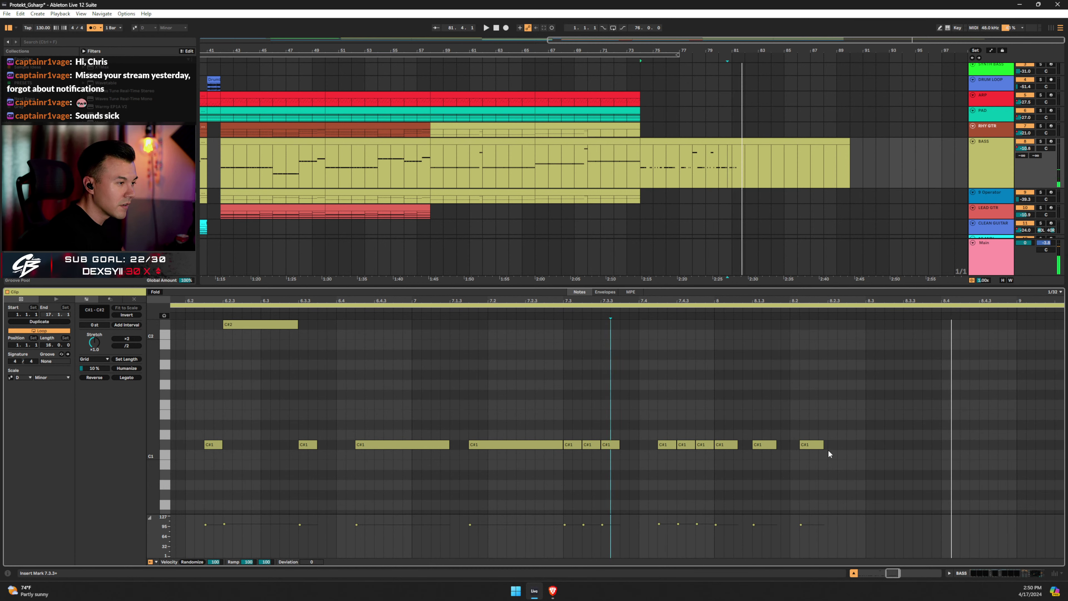
key("space")
left_click_drag(819, 448, 828, 450)
left_click(616, 412)
key("space")
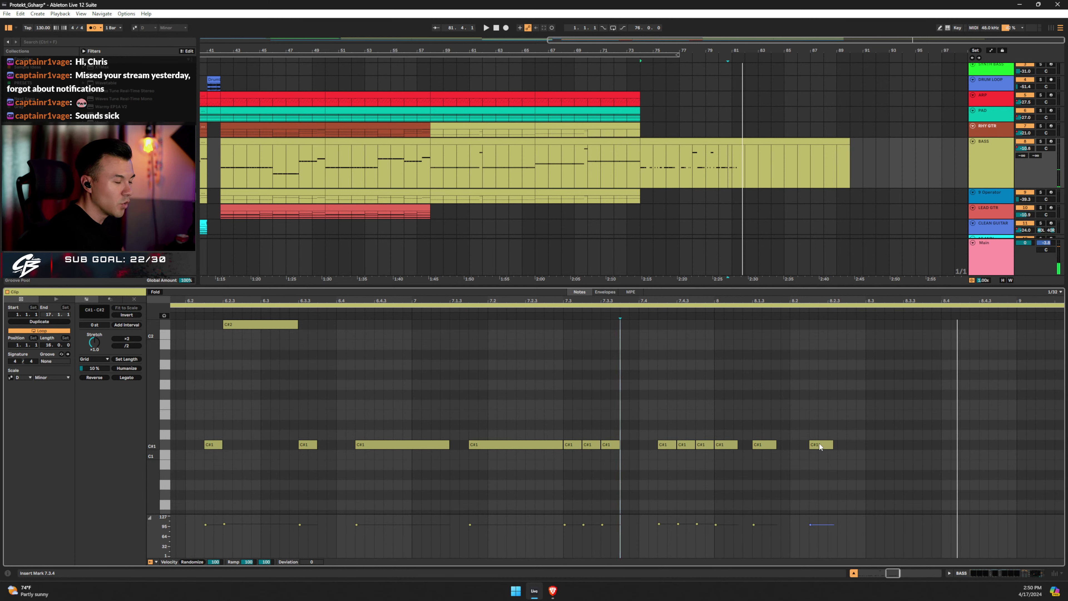
key("space")
Duplicate the C#1 note at 8.2.2 to a 32nd after 8.2.4, extend the copy to 8.4.4, add a 1/32 C#1 at 8.2.4, and audition.
left_click_drag(819, 443, 868, 448)
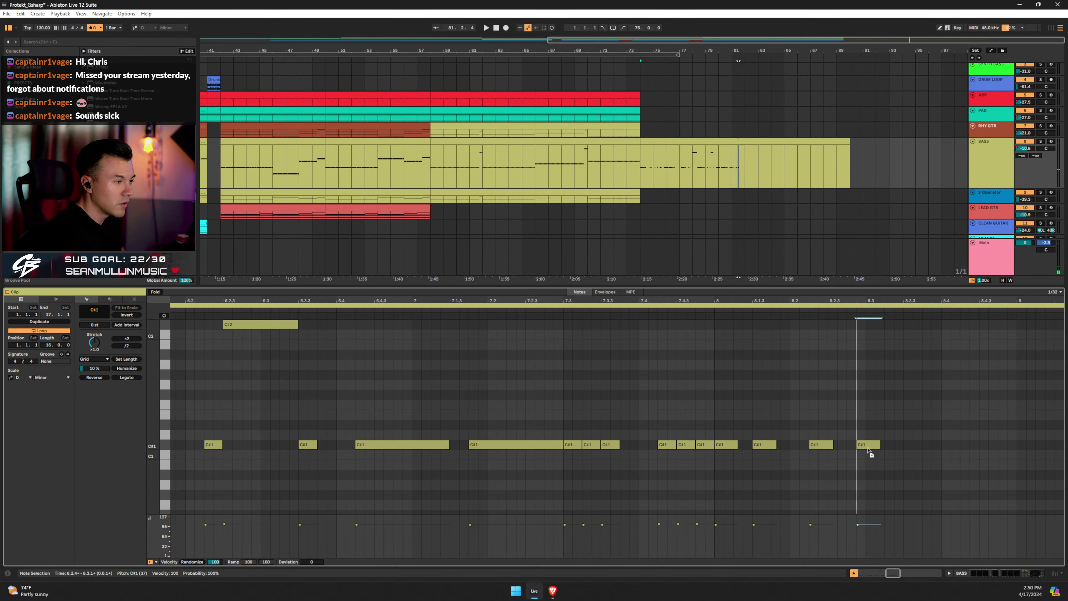
double_click(847, 444)
left_click(882, 445)
left_click_drag(879, 444, 996, 445)
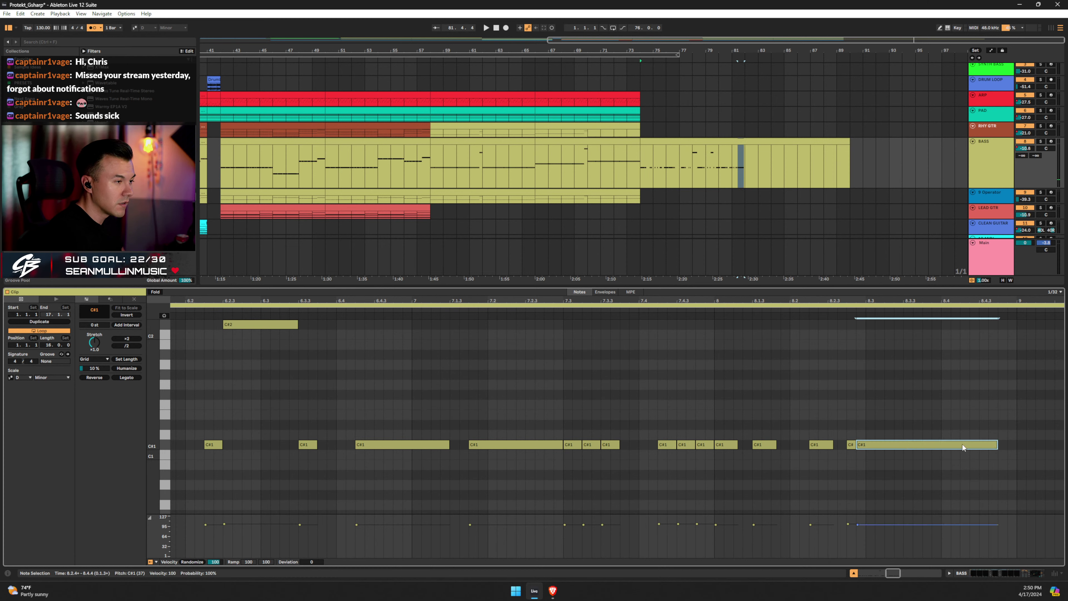
left_click(565, 409)
key("space")
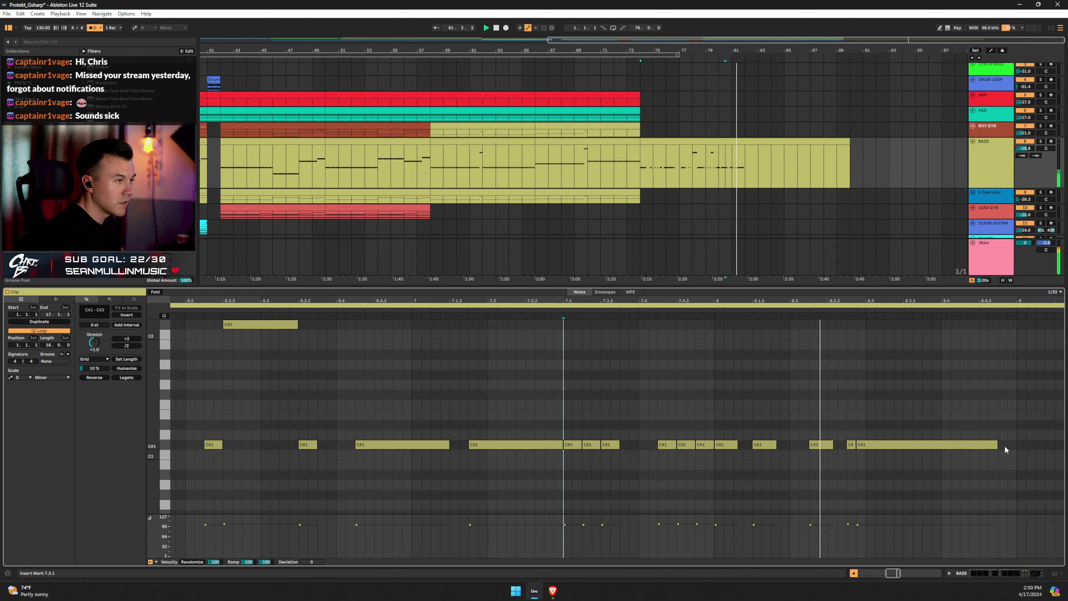
Move the long C#1 note to 8.3.1, lengthen the short note at 8.2.4 to meet it, and play the ending.
left_click(859, 444)
key("Right")
left_click_drag(855, 444, 865, 446)
left_click(583, 412)
key("space")
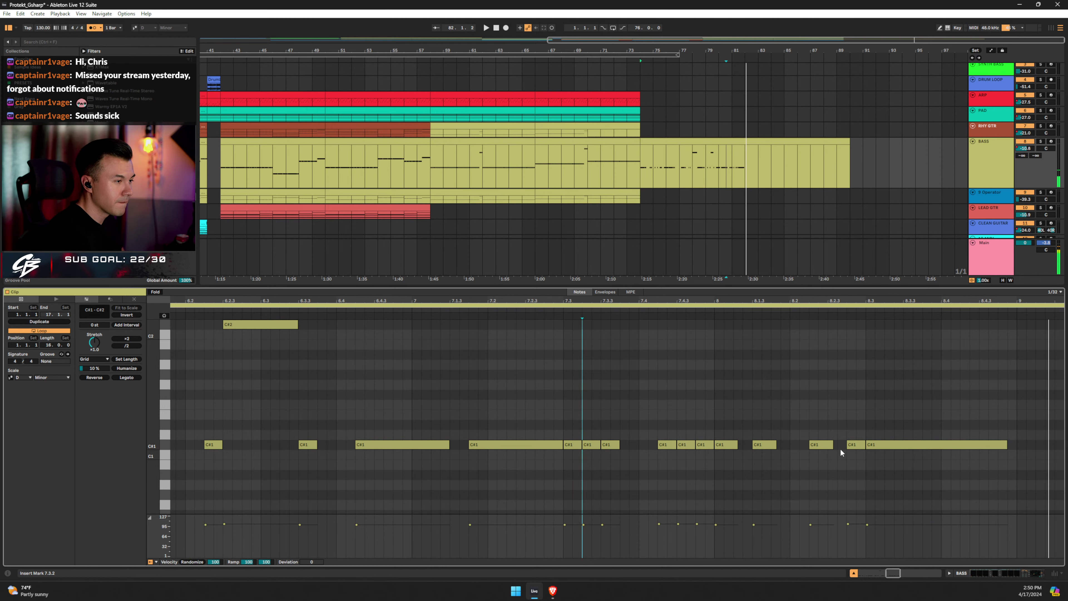
Delete the C#1 note at 8.2.4 and shorten the C#1 note at 8.3.1 to a sixteenth, ending at 8.3.2.
double_click(852, 446)
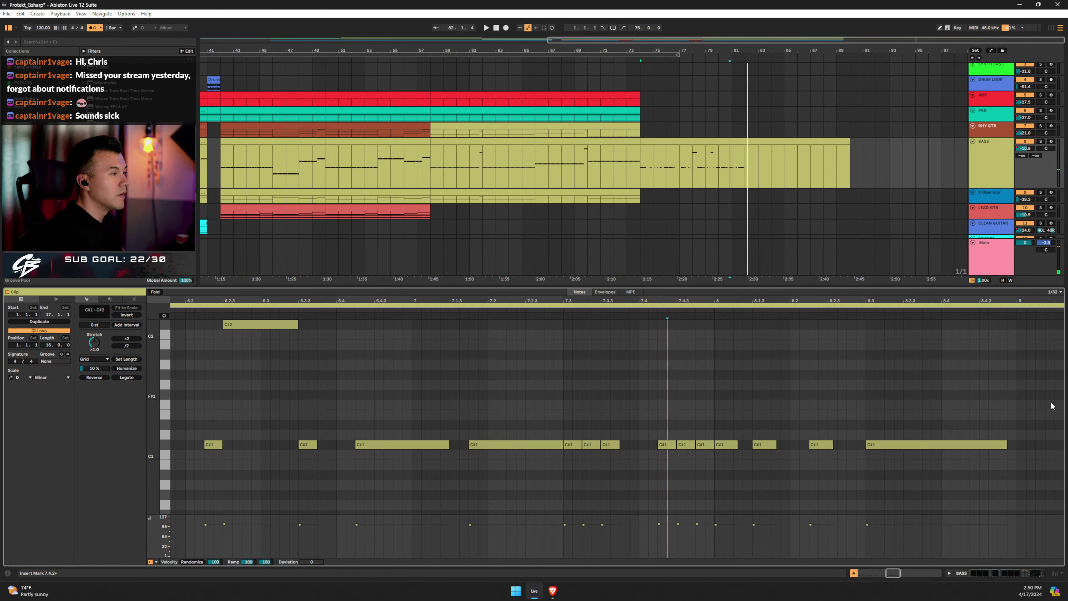
left_click_drag(1006, 444, 898, 449)
left_click_drag(401, 300, 652, 301)
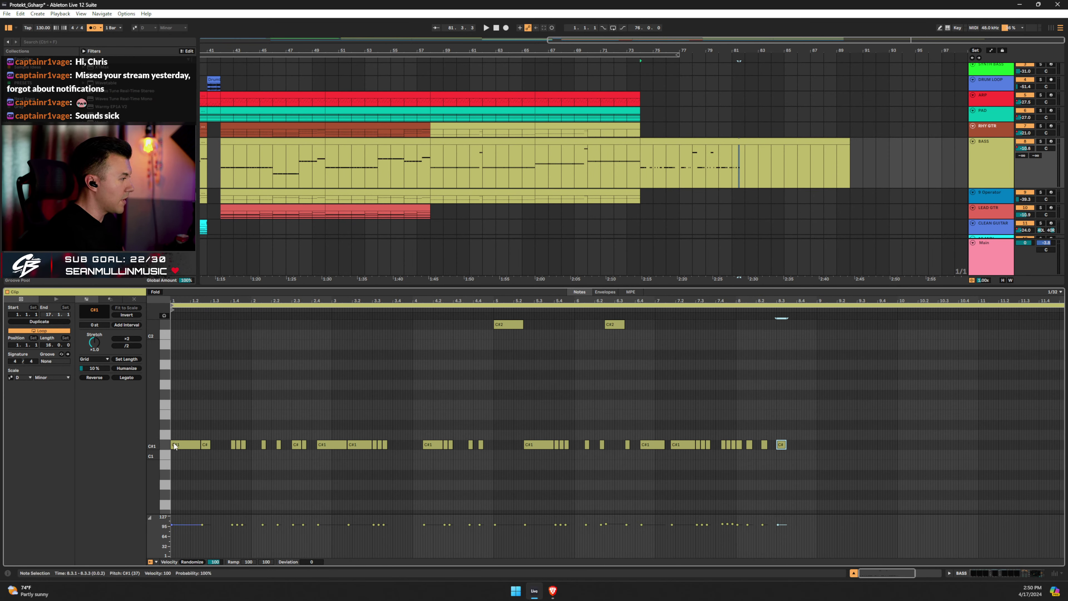
left_click(174, 445)
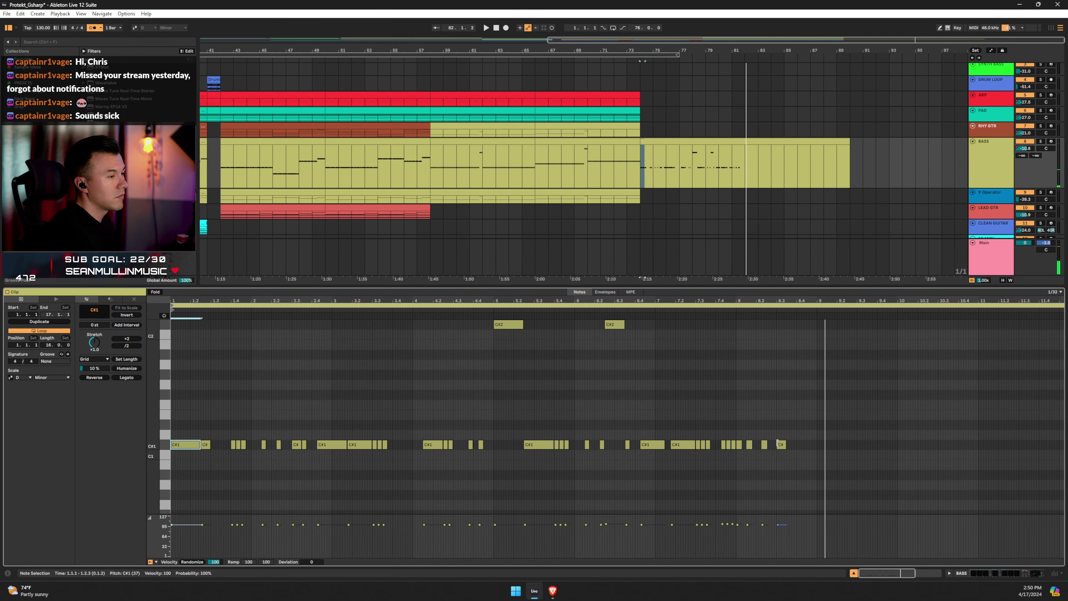
scroll(745, 446, "up", 5, "ctrl")
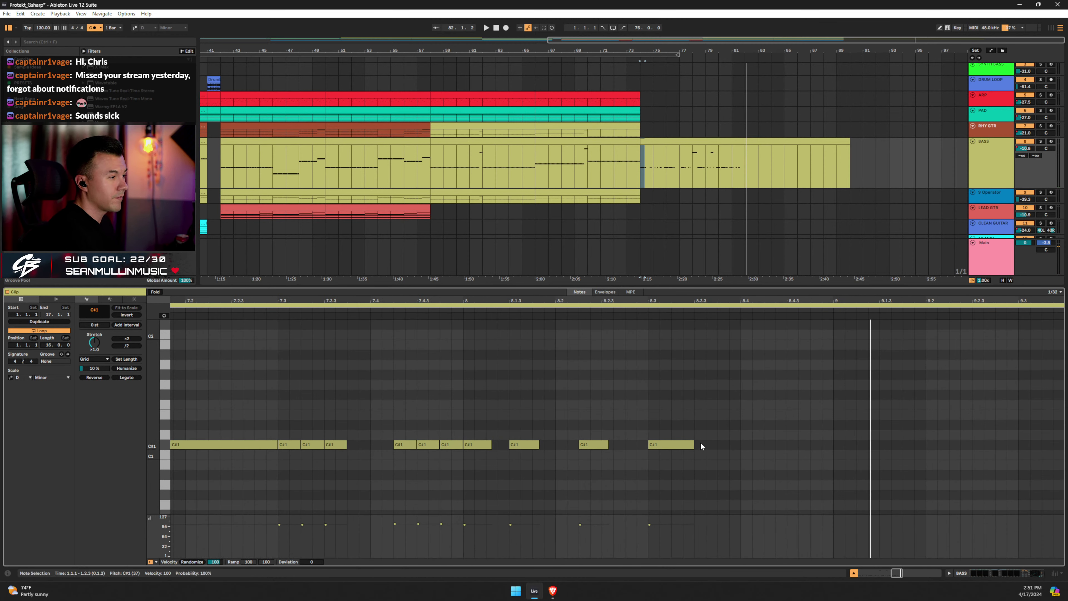
left_click_drag(694, 444, 671, 444)
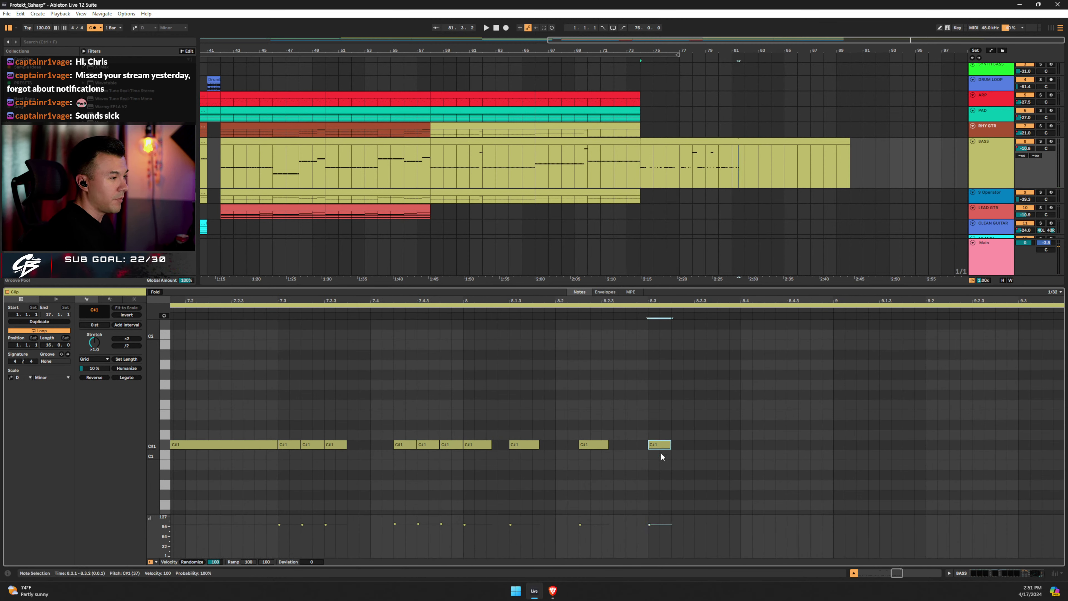
Add seven 1/32 C#1 notes: pairs at 8.3.3 and 8.4.1 plus single ones a 32nd after 8.4.2, 8.4.3 and 8.4.4, and audition them.
double_click(702, 444)
double_click(712, 444)
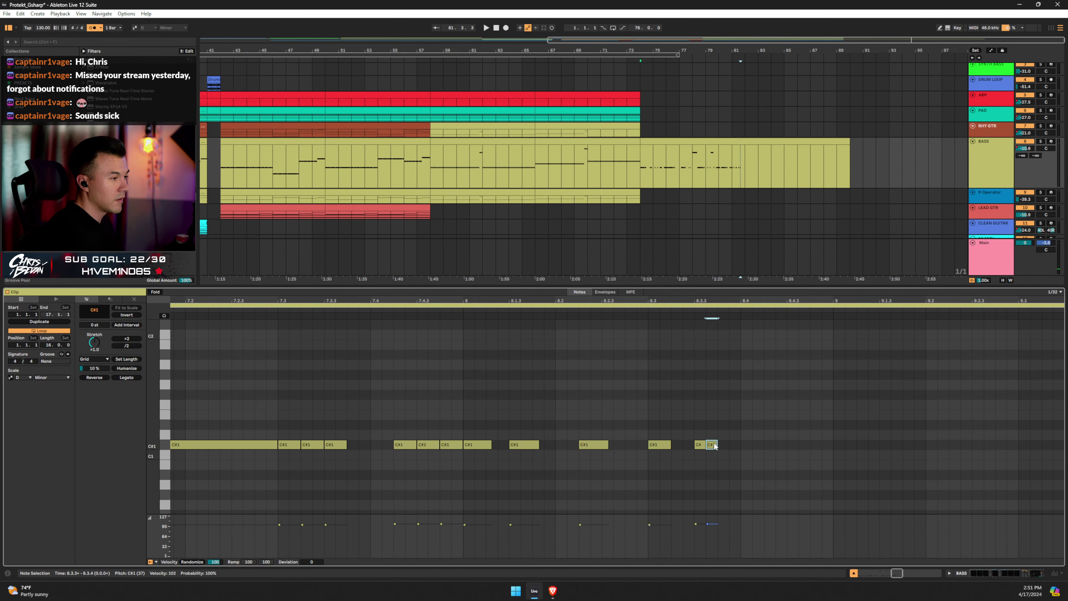
double_click(735, 444)
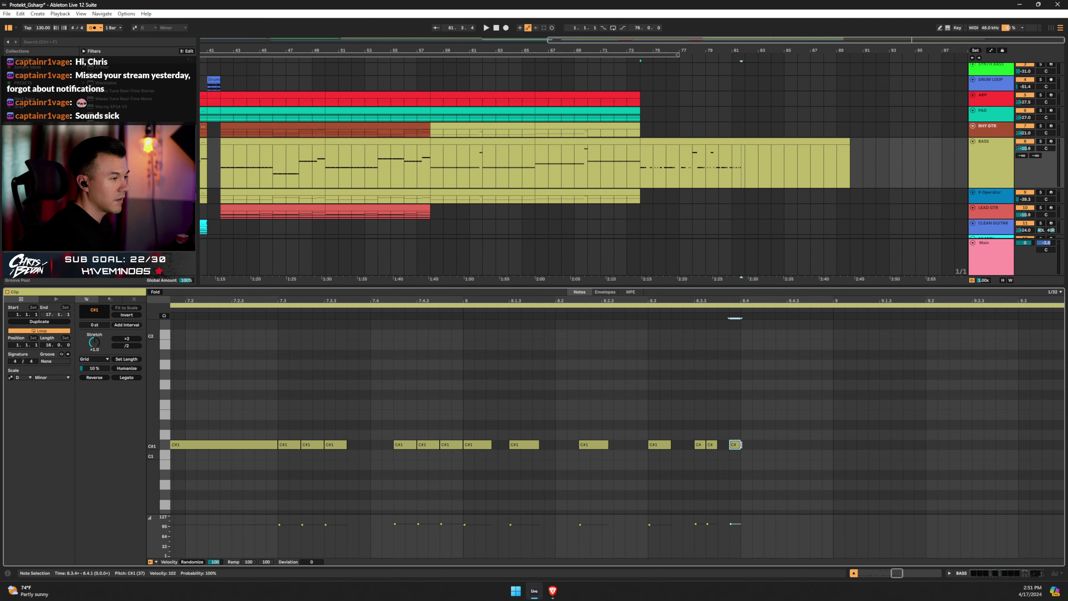
key("Right")
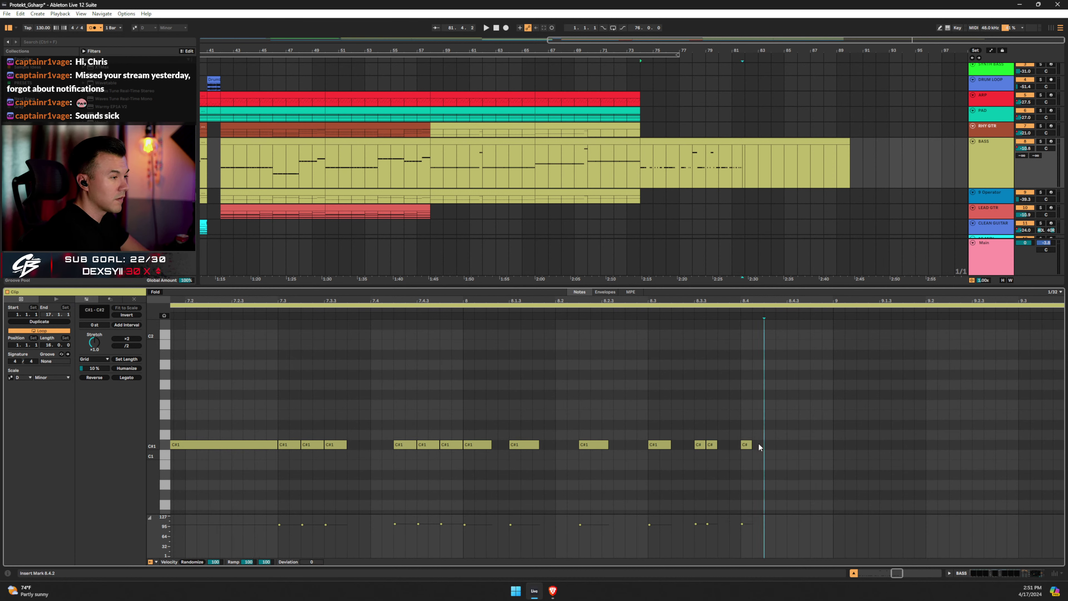
double_click(758, 444)
double_click(781, 444)
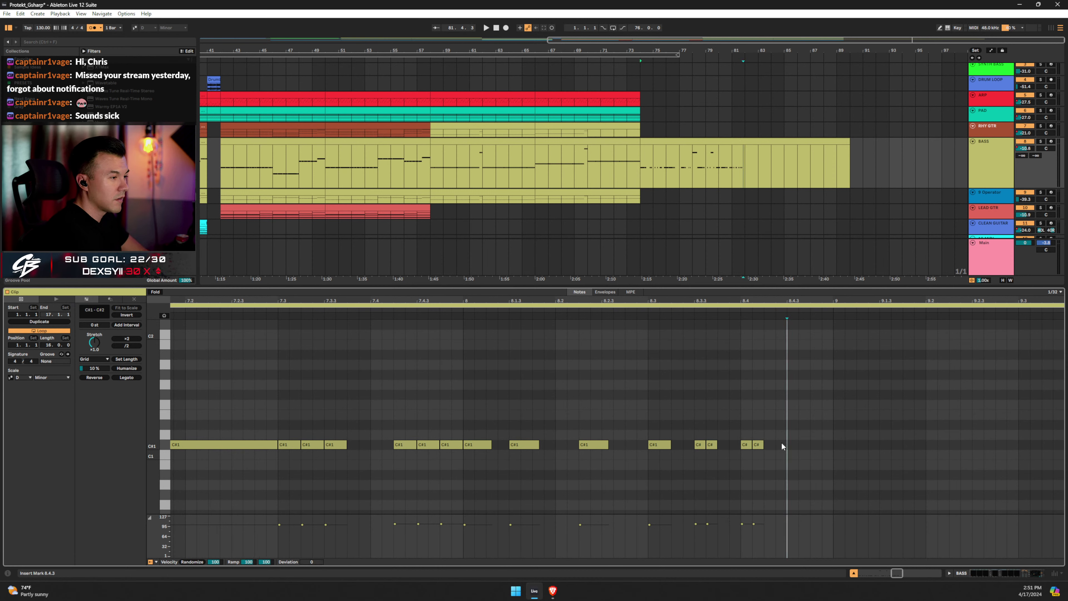
double_click(805, 444)
double_click(827, 444)
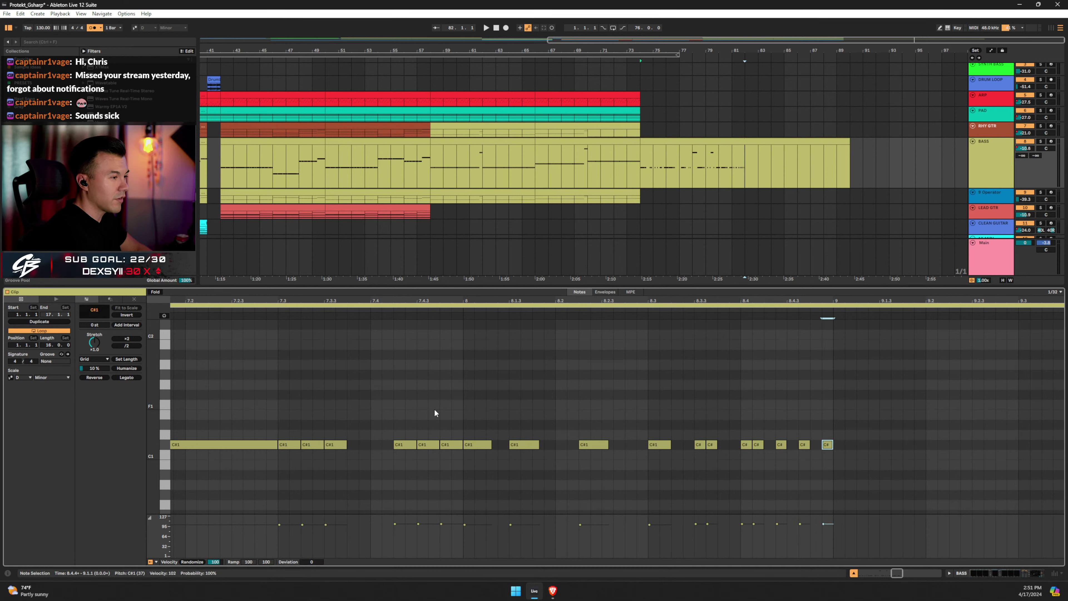
left_click(375, 394)
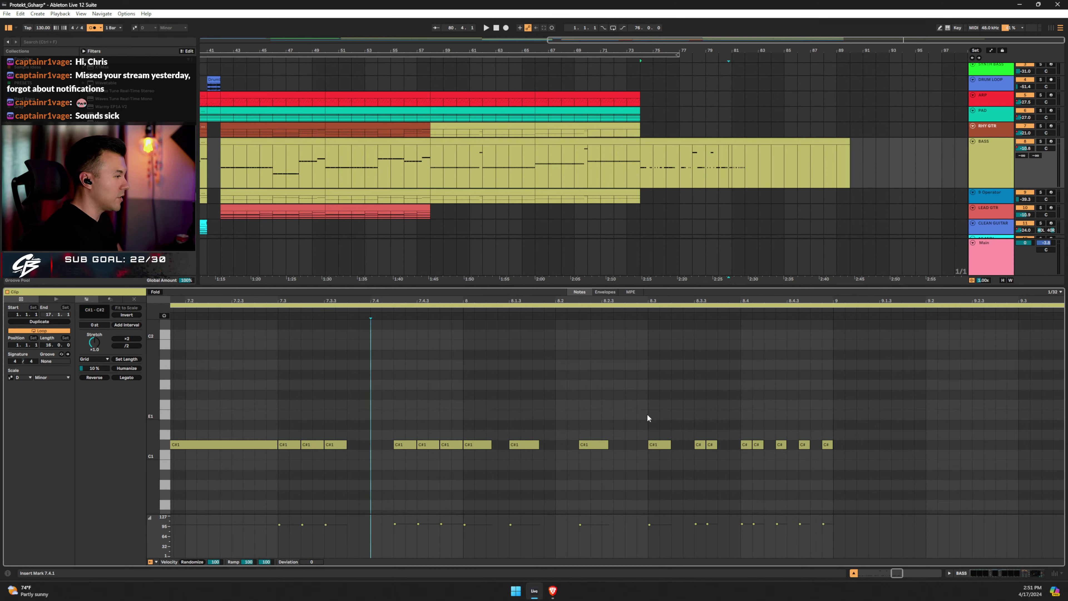
key("space")
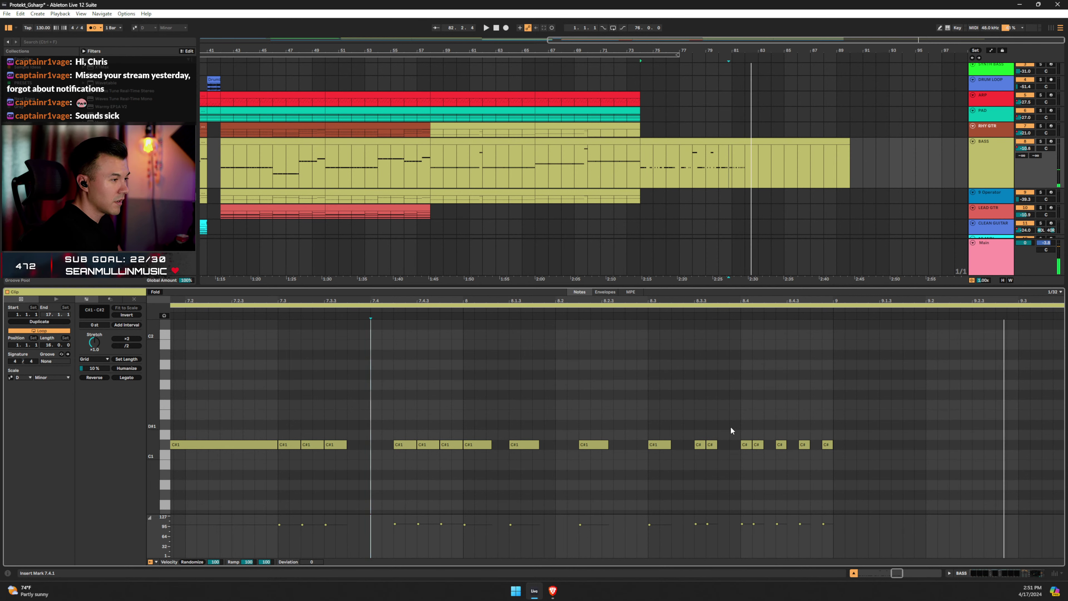
key("space")
Move the second 1/32 note to 8.3.4, lengthen the C#1 note at 8.3.3 to a sixteenth, and set the note grid to 1/16.
left_click(712, 444)
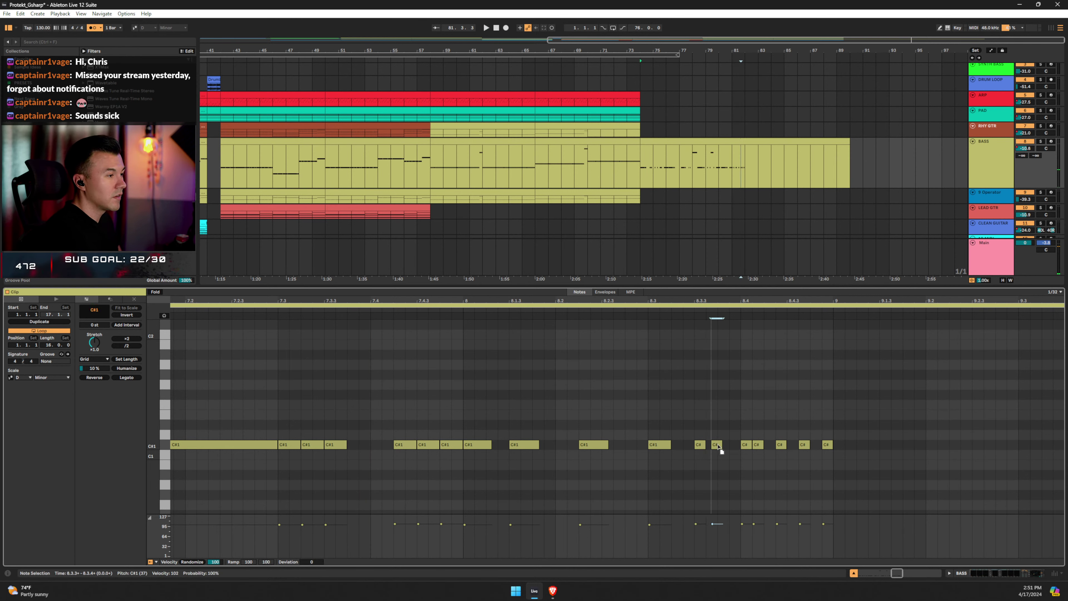
key("Right")
left_click_drag(705, 444, 717, 445)
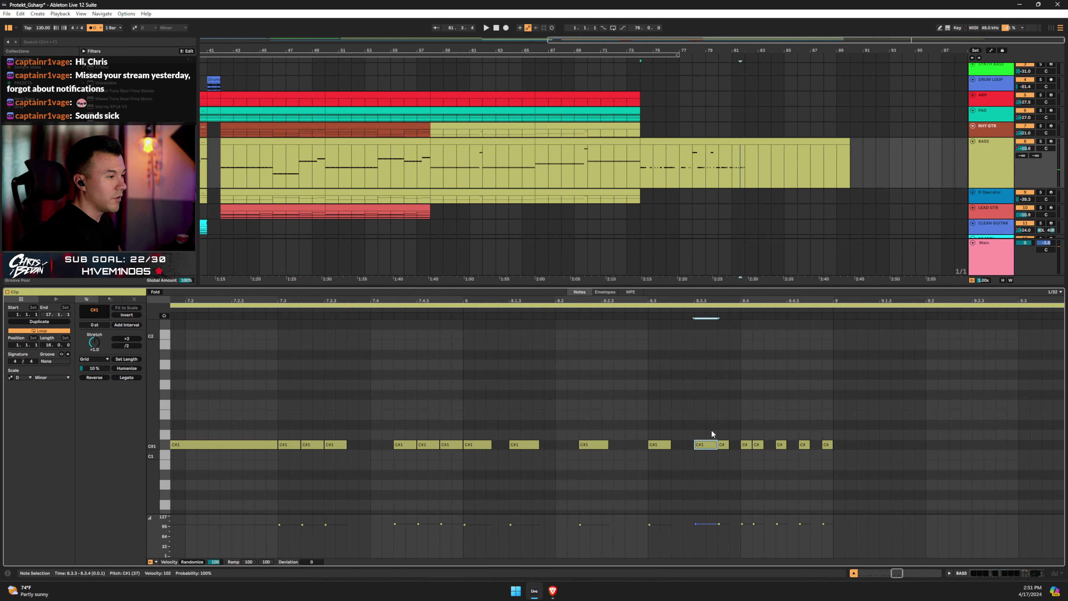
right_click(706, 411)
left_click(763, 352)
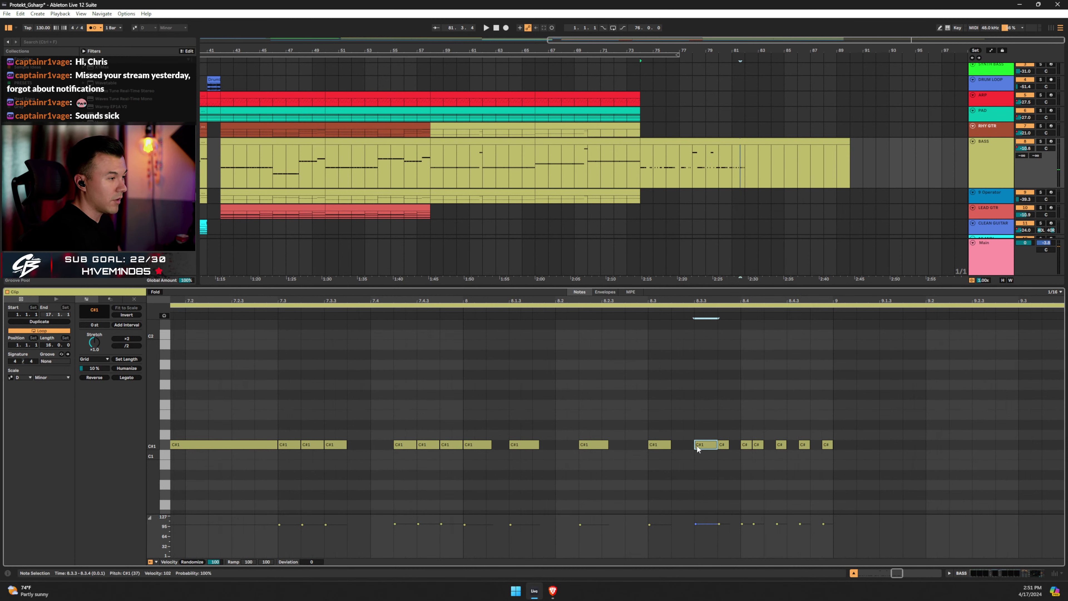
Replace the 1/32 C#1 notes from 8.3.4 to the bar's end with sixteenth C#1 notes at 8.3.4 and 8.4.2.
left_click_drag(727, 444, 837, 455)
key("Delete")
key("Delete")
double_click(773, 444)
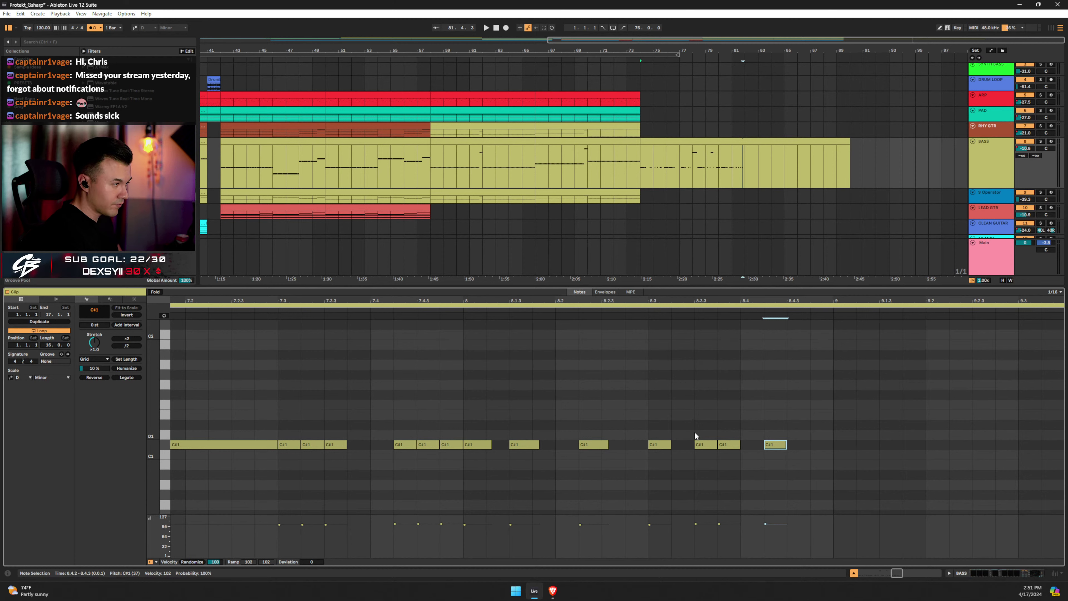
Move the C#1 note at 8.3.3 to 8.3.2 and the one at 8.4.2 to 8.4.3, and audition the ending from 7.4.4.
key("Left")
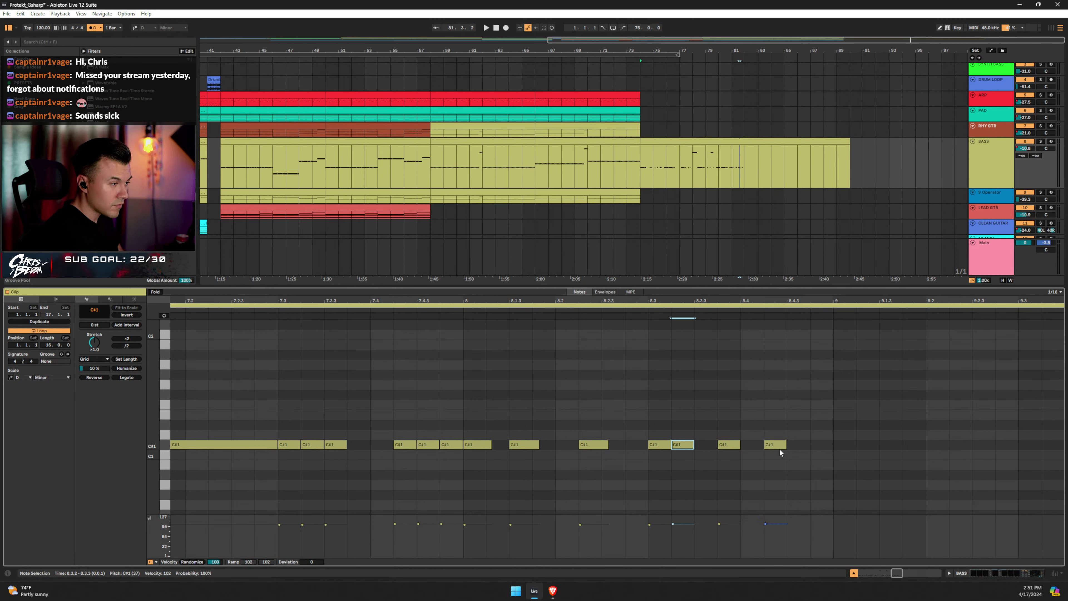
left_click_drag(779, 445, 802, 445)
left_click(760, 428)
key("space")
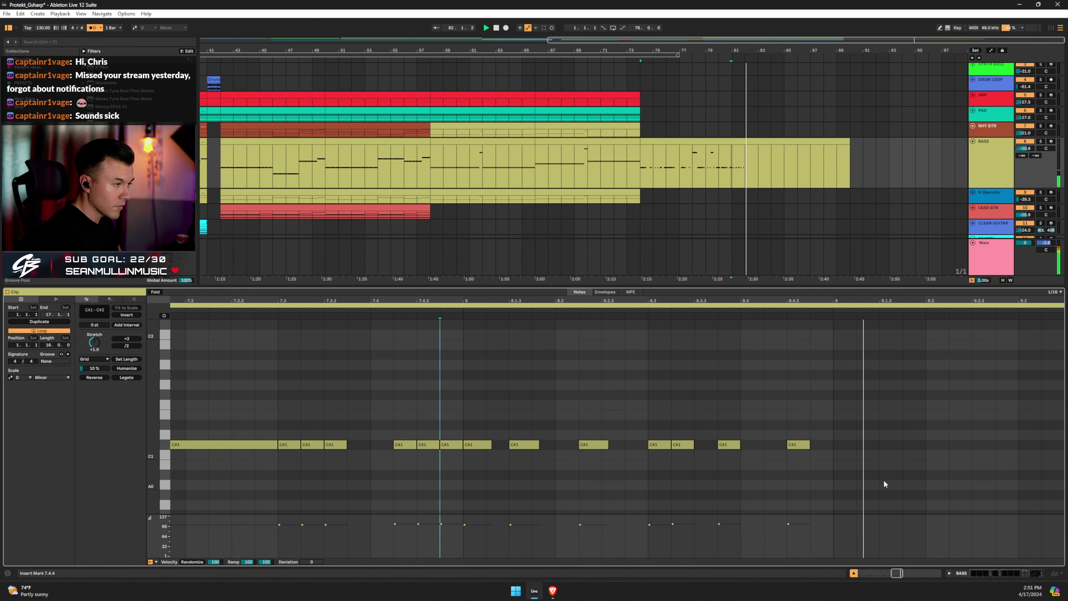
key("space")
Lengthen the C#1 note at 8.3.4 to 8.4.3 and the one at 8.4.3 to the end of bar 8, auditioning each change.
left_click_drag(739, 444, 780, 448)
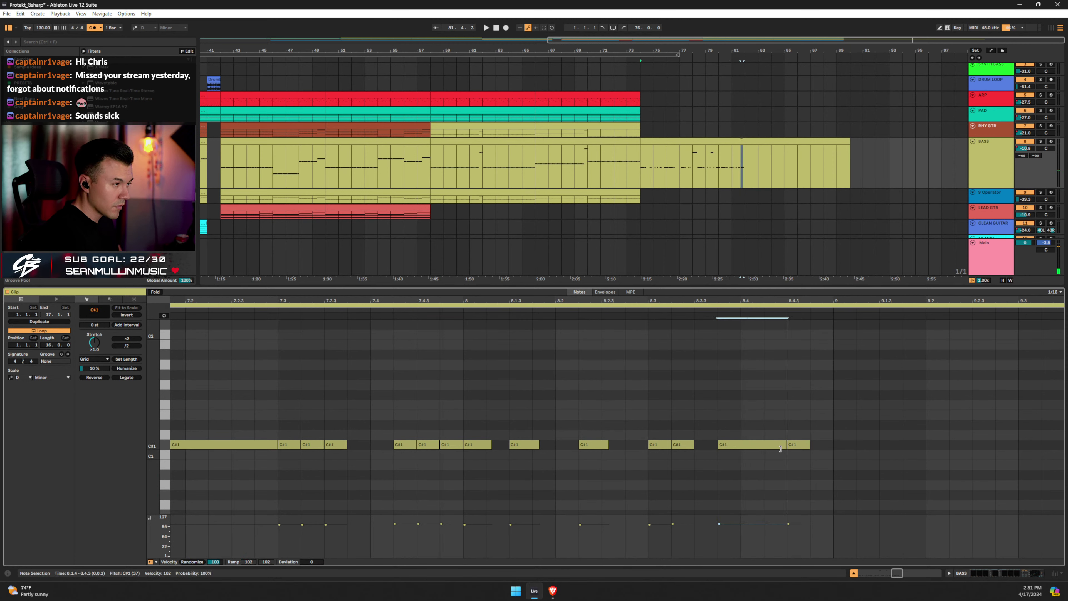
left_click(504, 421)
key("space")
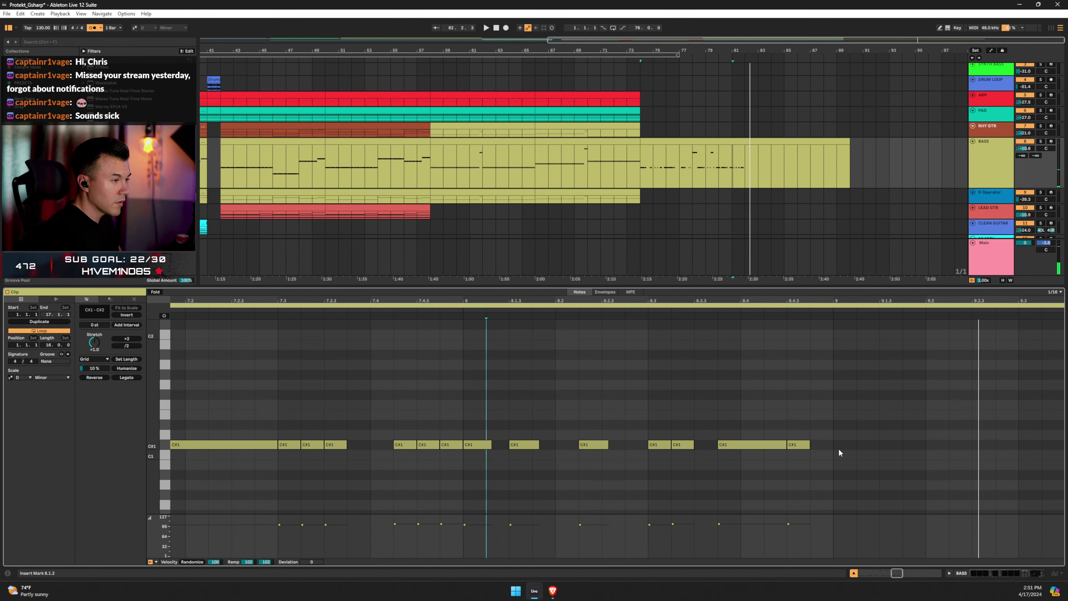
key("space")
left_click_drag(809, 442, 826, 442)
left_click(532, 423)
key("space")
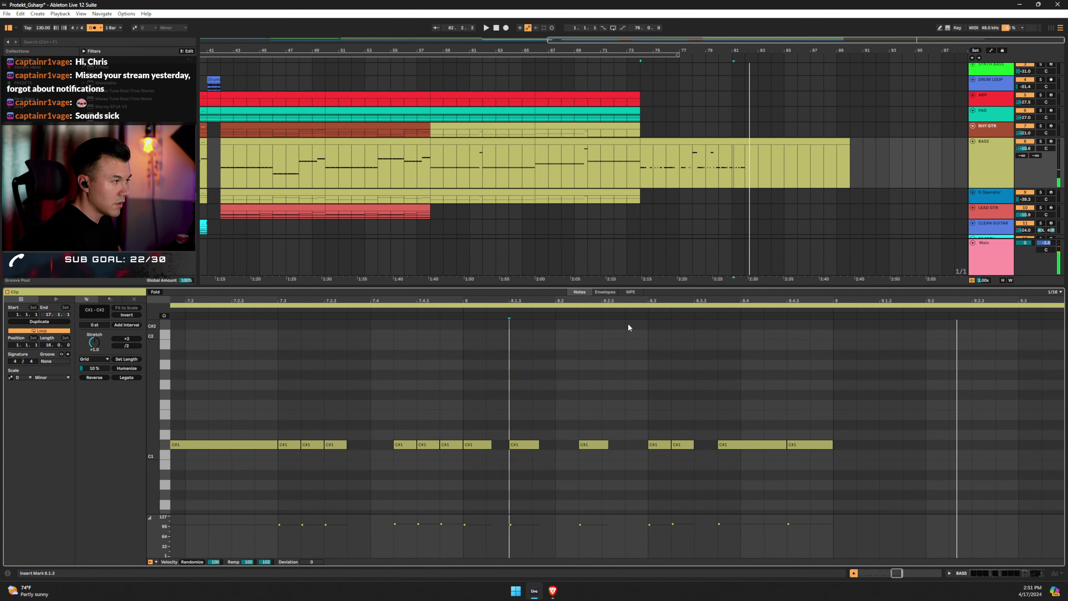
Play the bass pattern from 3.1.4 and lengthen the C#1 note at 6.3.3 to end at 6.4.2.
left_click_drag(549, 300, 808, 240)
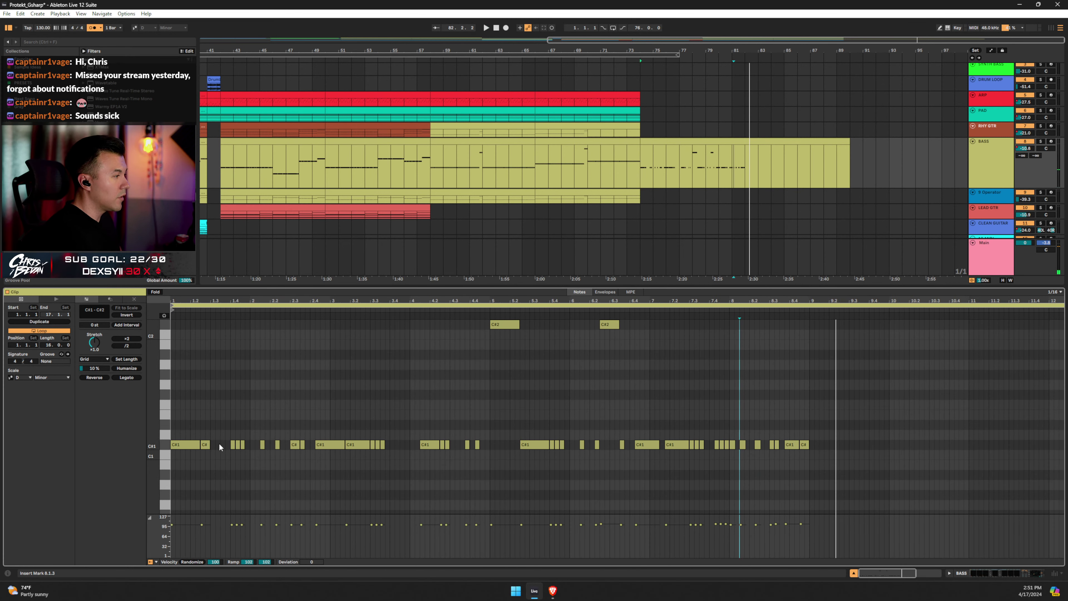
left_click_drag(185, 297, 185, 314)
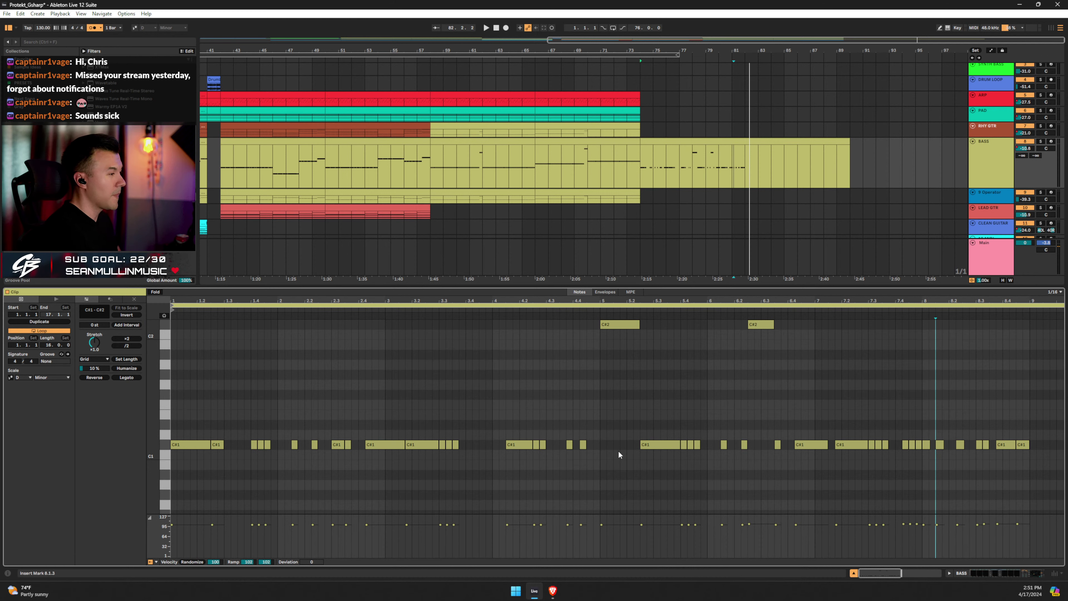
left_click_drag(1051, 488, 835, 429)
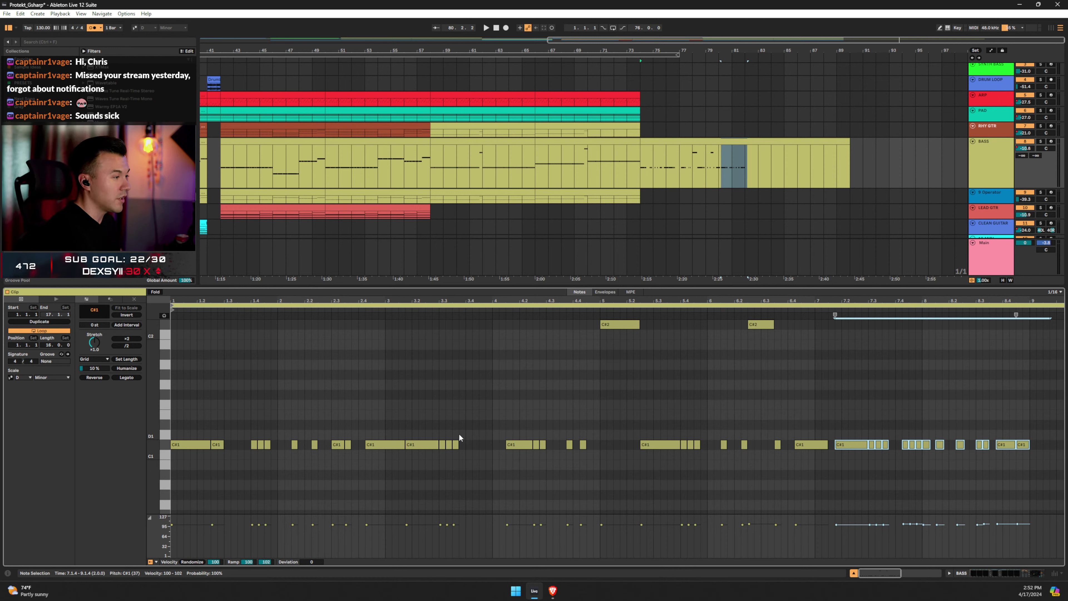
left_click(455, 444)
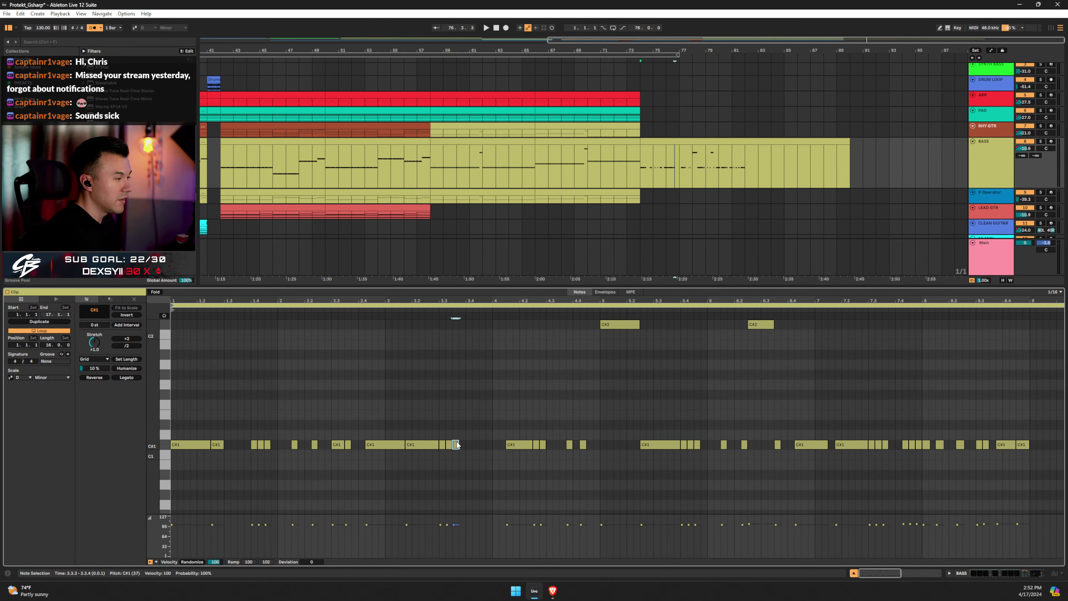
left_click(406, 415)
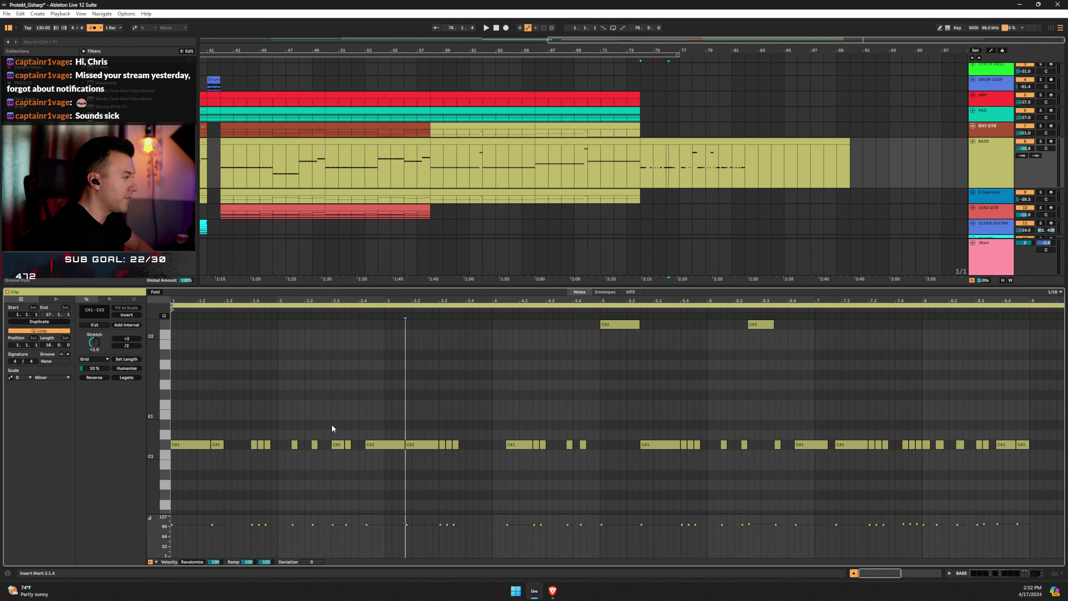
key("space")
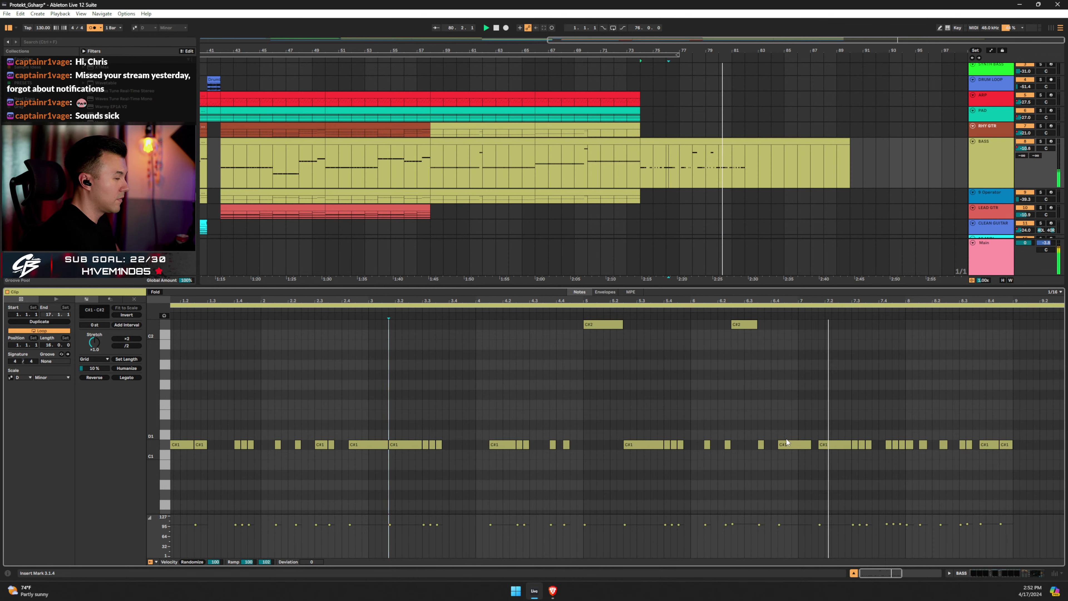
left_click_drag(763, 444, 777, 445)
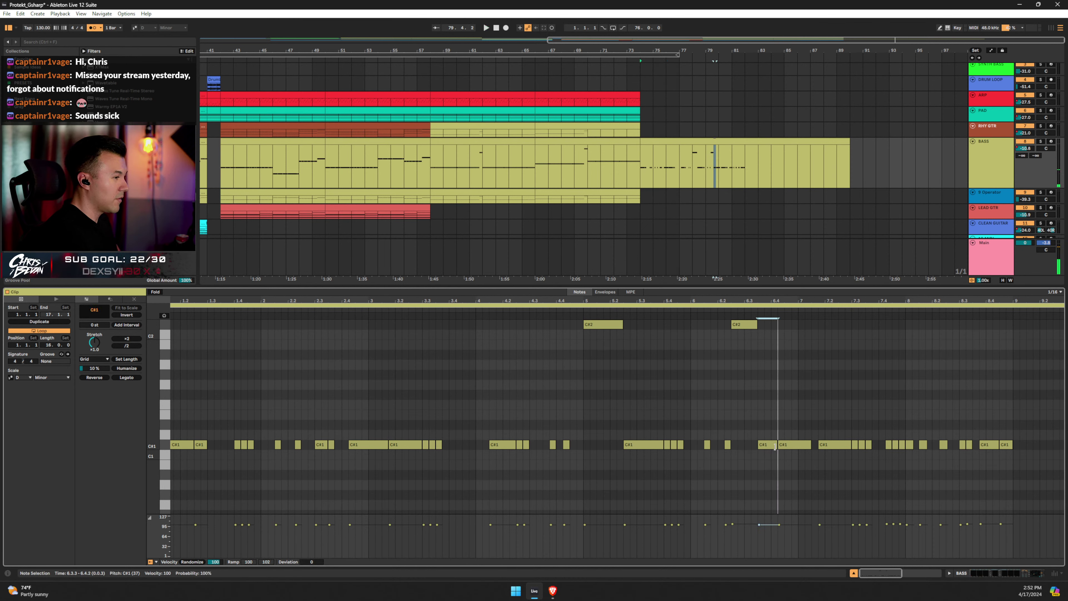
Lengthen the C#1 note at 6.4.2 to end at 7.1.4 and audition the pattern from 5.4.1.
left_click(650, 300)
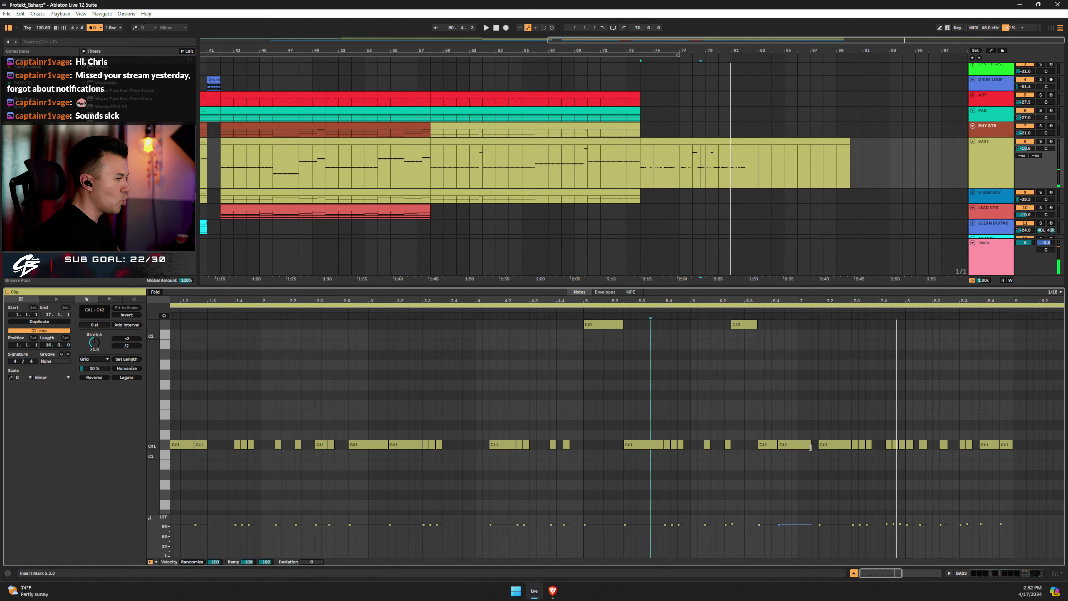
left_click_drag(809, 446, 816, 447)
left_click(664, 377)
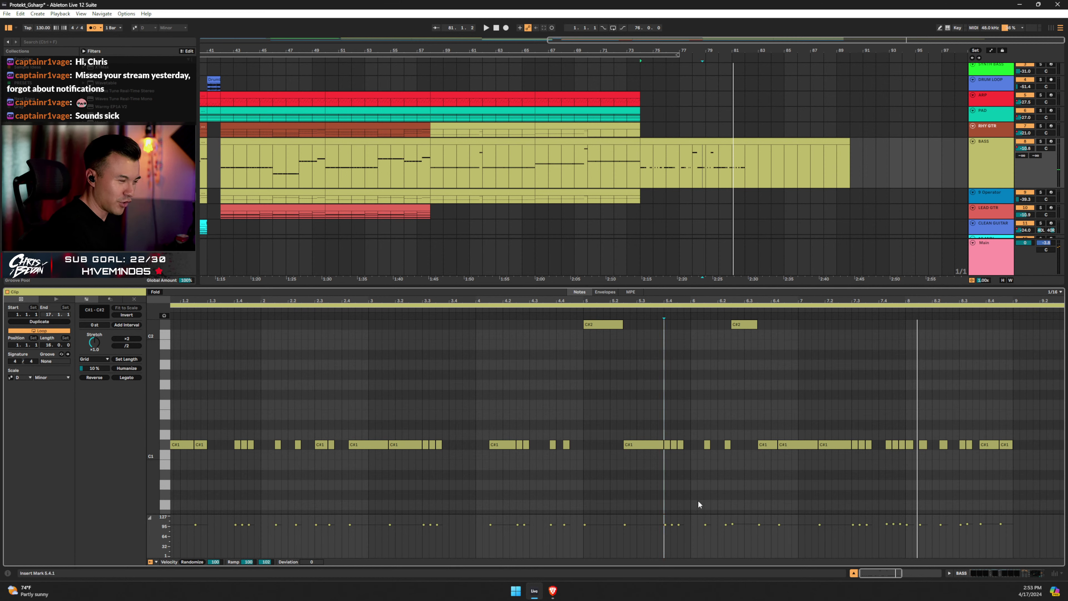
left_click(664, 389)
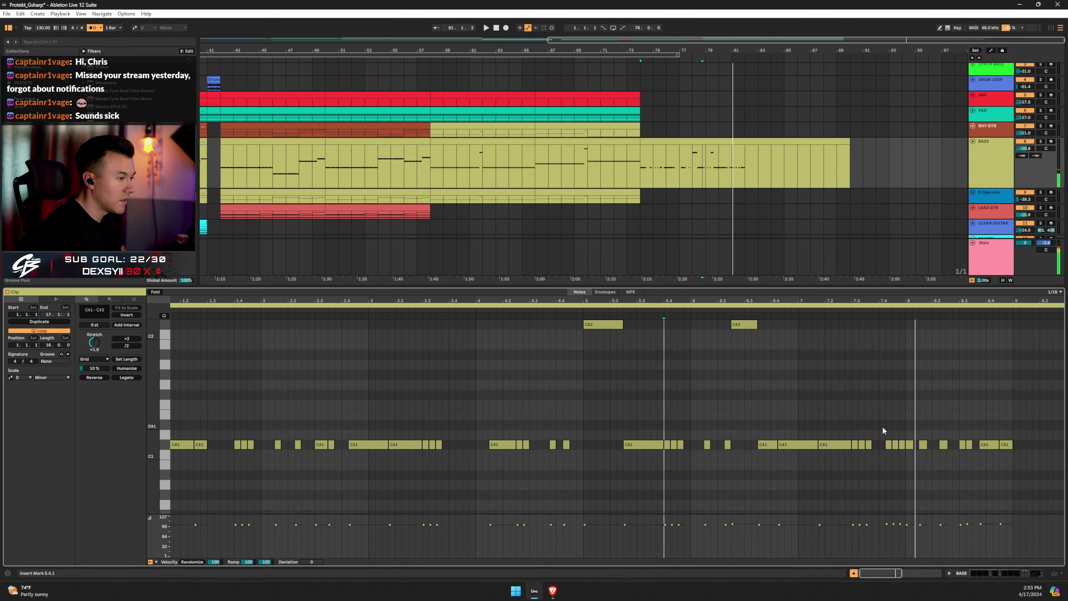
key("space")
Replace the short C#1 notes from 7.3.1 to 7.3.3 with one C#1 note ending at 7.4.1, and audition from 5.3.2.
left_click_drag(882, 427, 854, 446)
key("Delete")
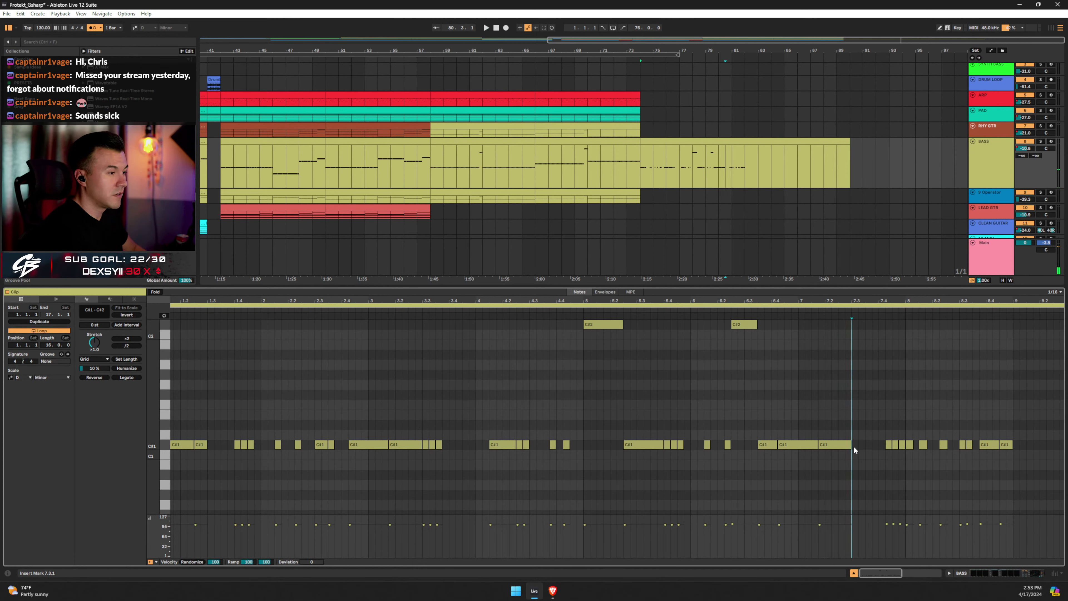
double_click(854, 445)
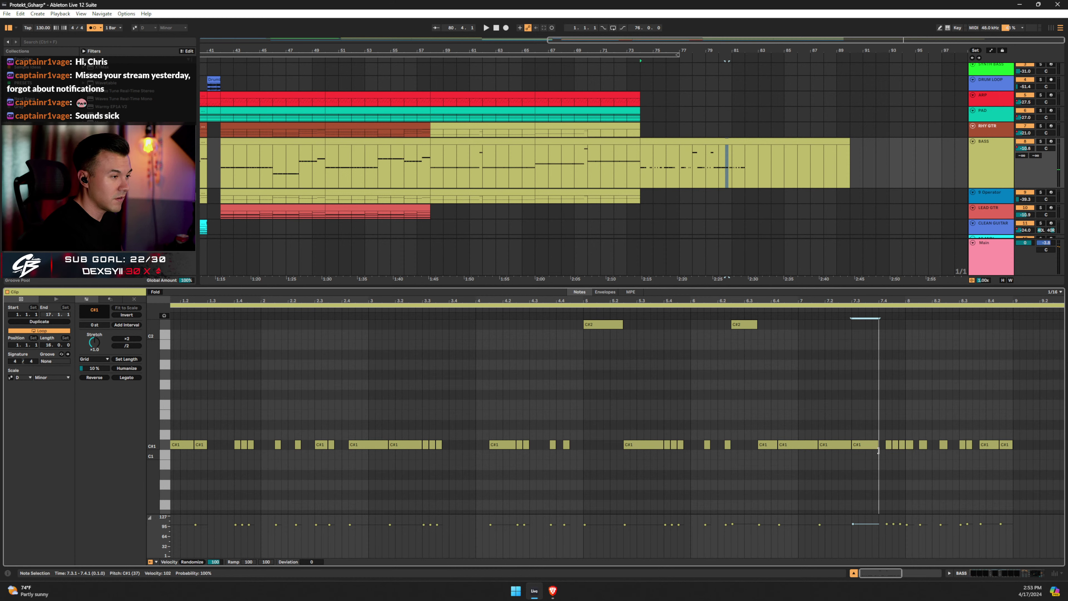
left_click(643, 391)
key("space")
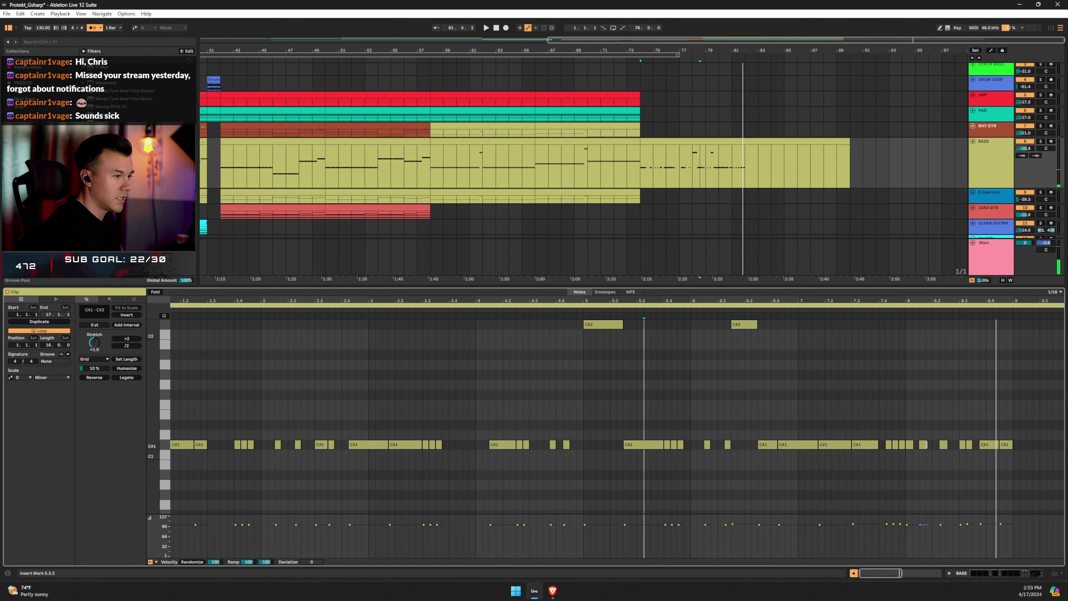
Lengthen the C#1 notes at 7.3.1, 8.1.3 and 8.2.2 to end at 7.4.2, 8.2.2 and 8.3.1, and audition from 5.4.4.
left_click_drag(925, 445, 938, 445)
key("space")
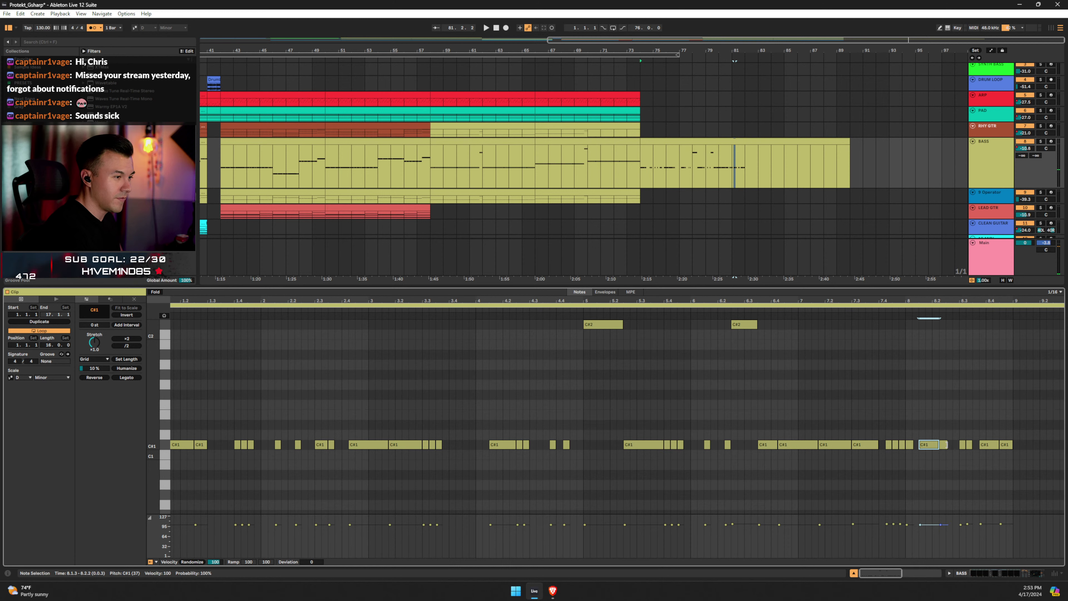
key("ctrl+d")
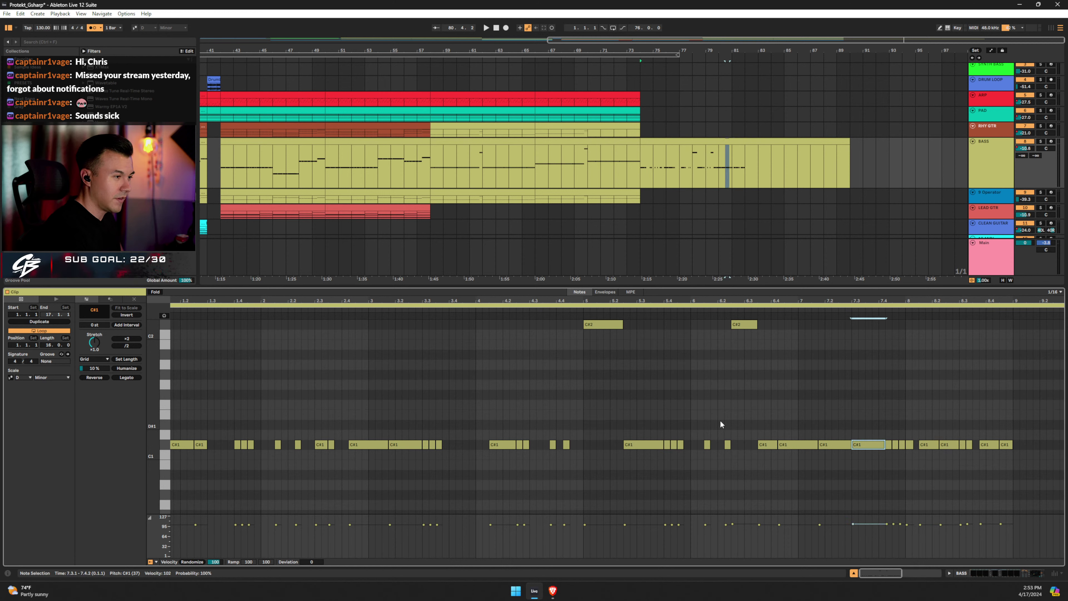
left_click(684, 360)
key("space")
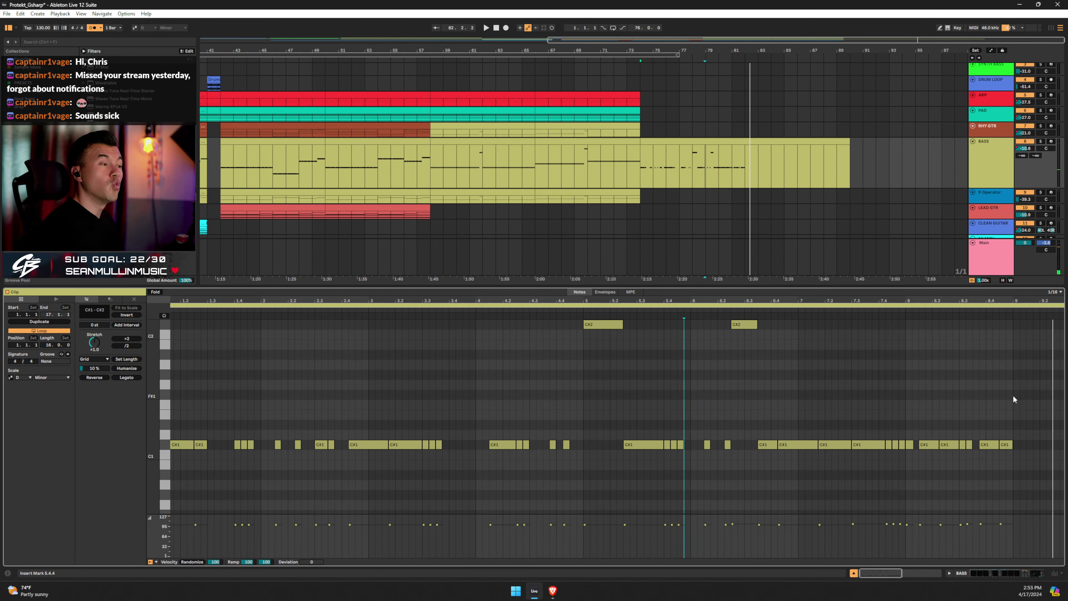
Shorten the bass clip in the arrangement to eight bars, ending at 82.1.1.
scroll(356, 417, "left", 1)
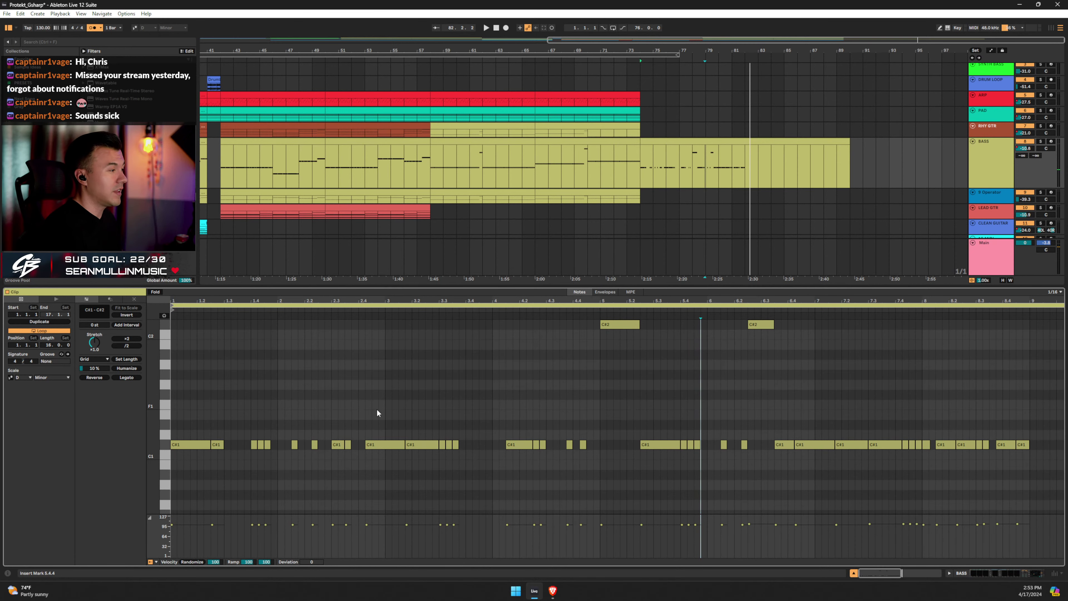
left_click_drag(226, 299, 223, 300)
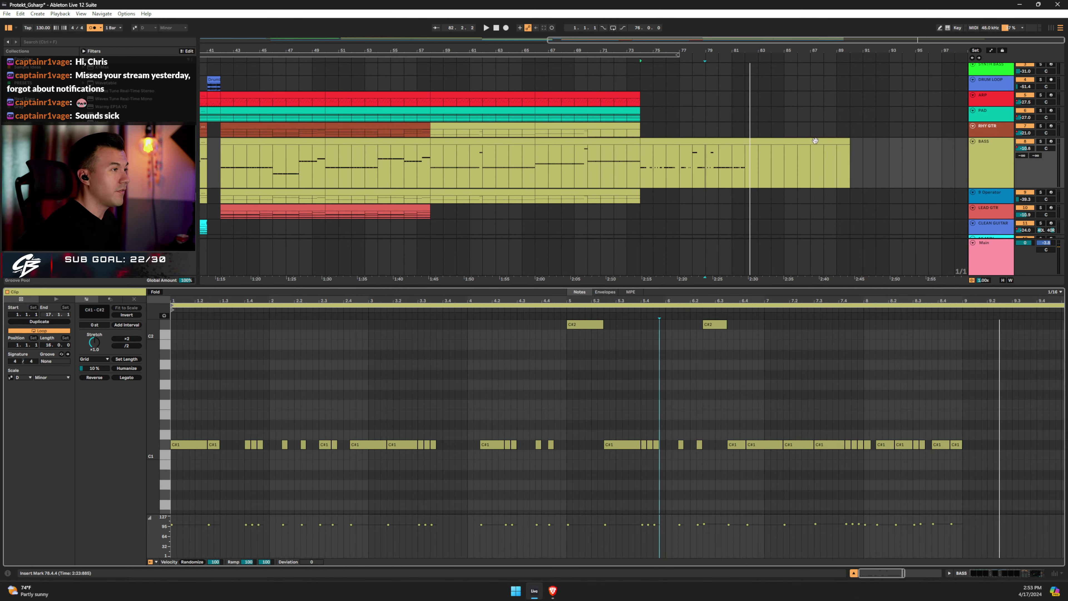
left_click_drag(848, 164, 741, 157)
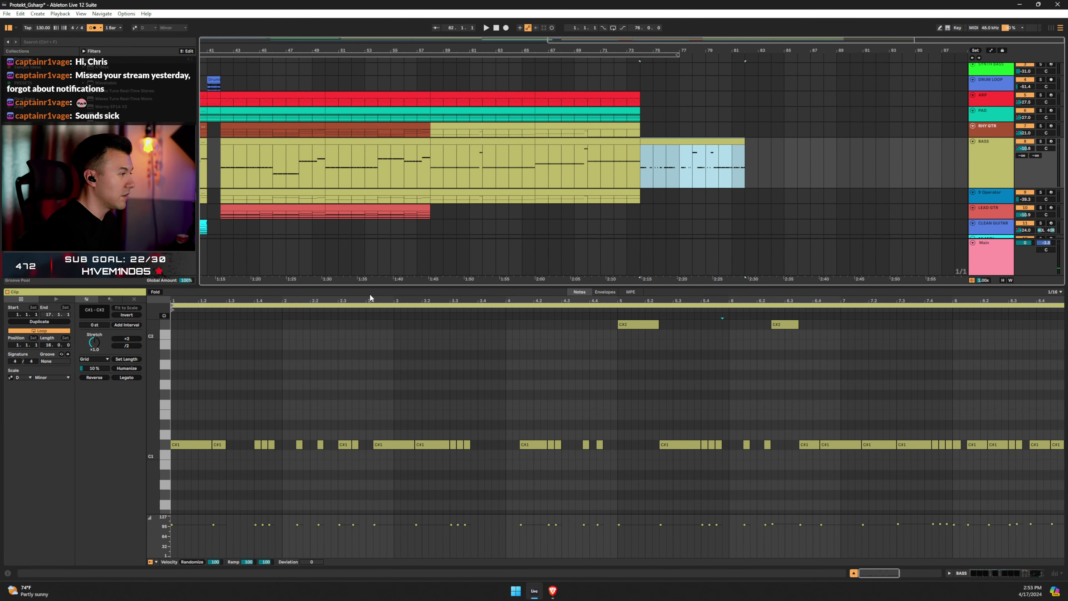
left_click(700, 179)
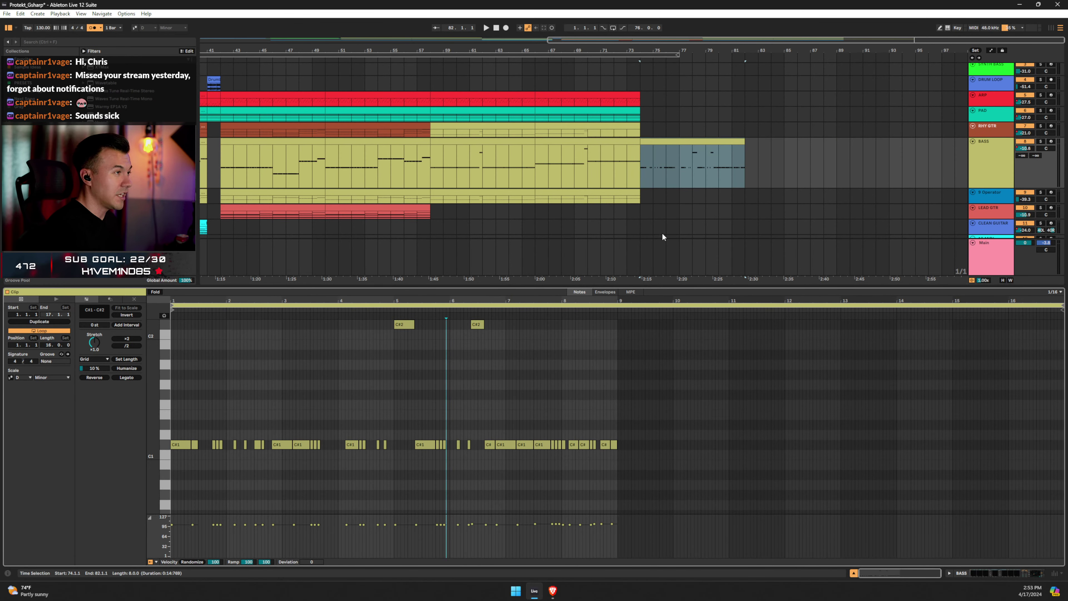
left_click_drag(284, 301, 349, 425)
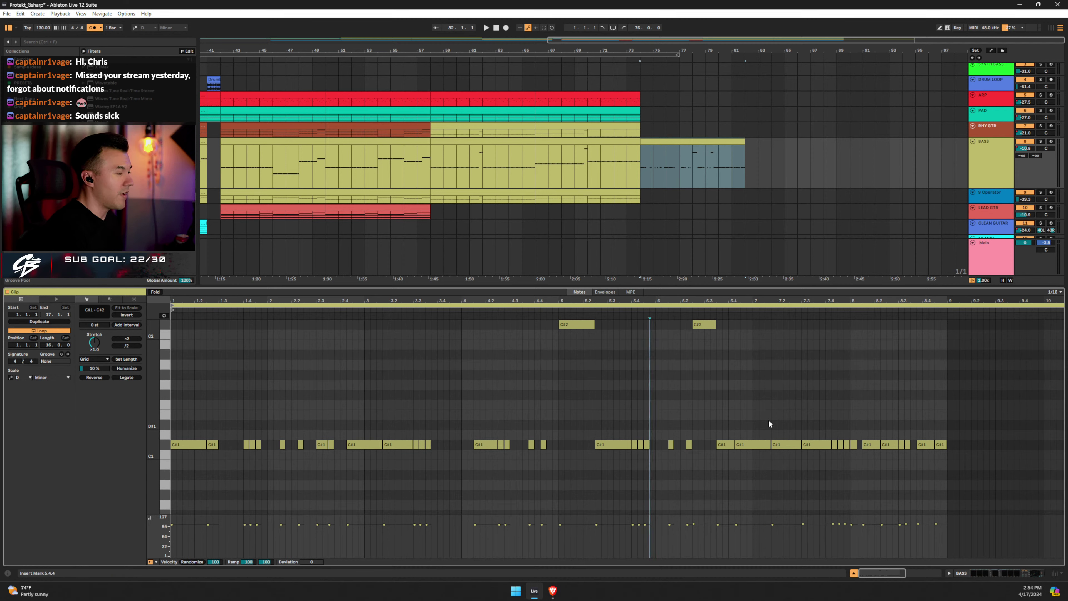
Transpose the two C#2 notes at 5.1.1 and 6.2.3 down an octave to C#1, and copy all notes of the bass clip.
left_click(528, 327)
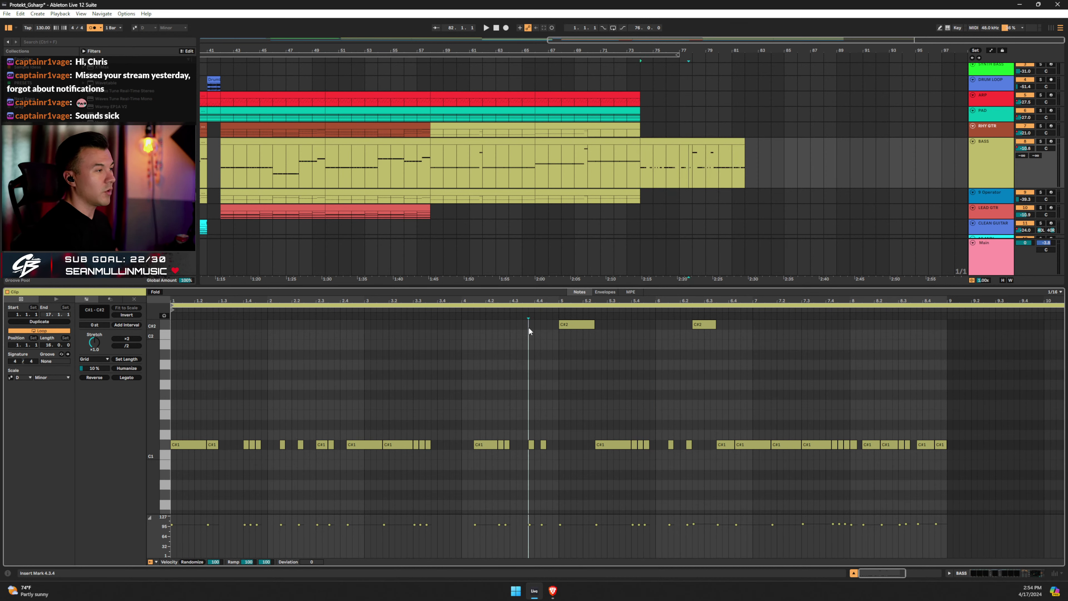
left_click_drag(529, 328, 800, 312)
key("shift+Down")
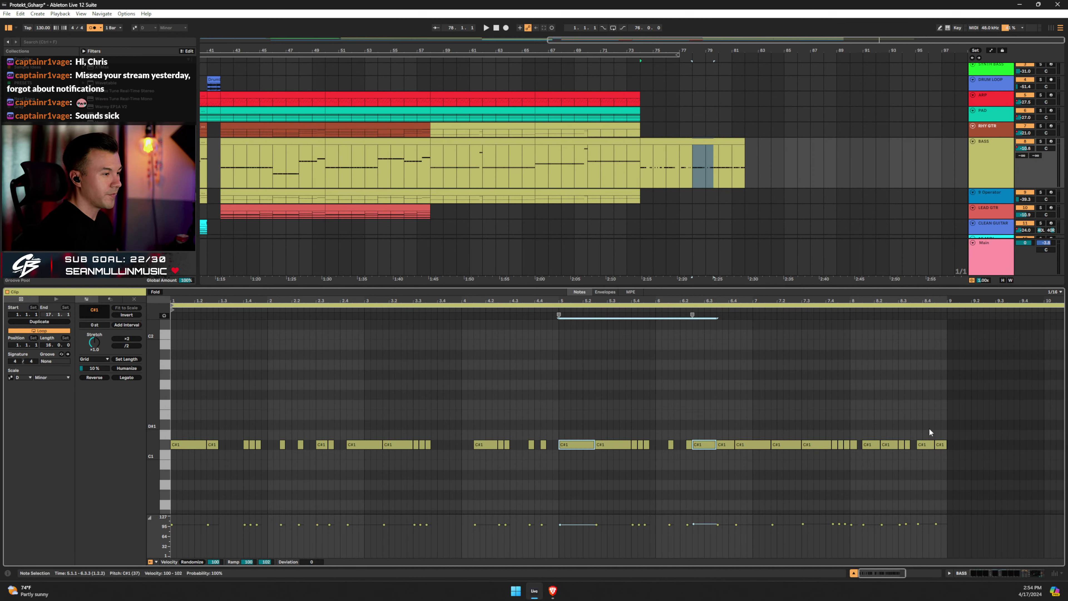
key("ctrl+a")
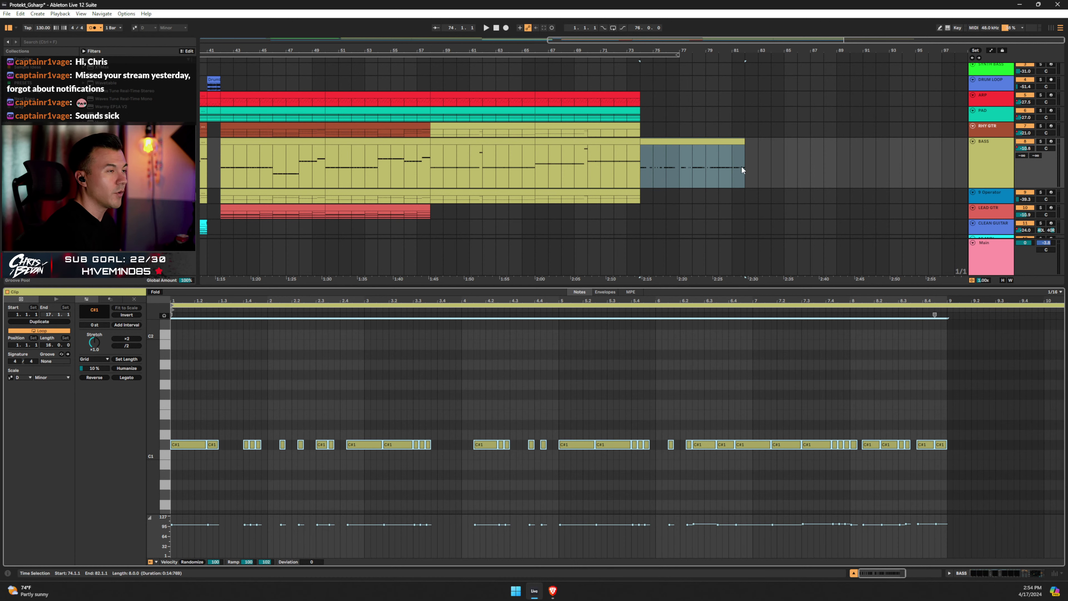
Create an empty MIDI clip on the KICK (MIDI) track from 74.1.1 to 82.1.1.
scroll(744, 175, "down", 4)
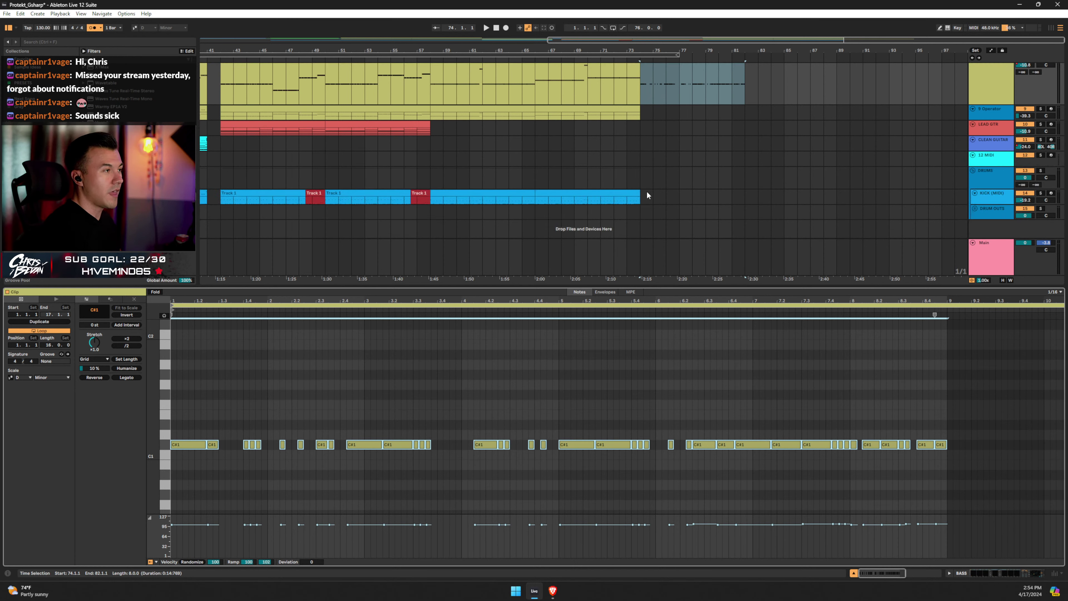
left_click(642, 201)
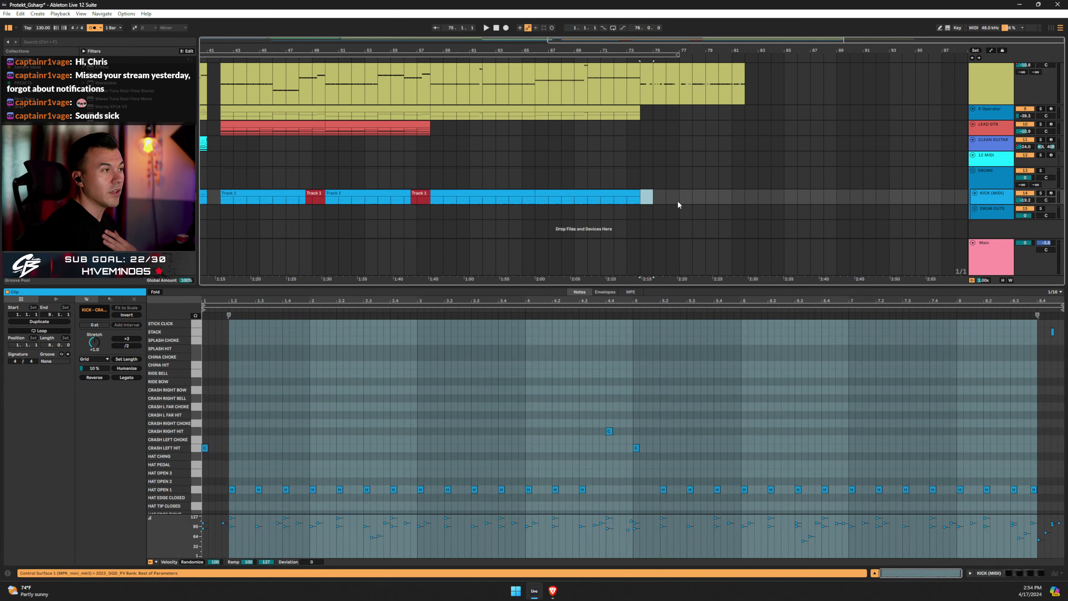
left_click(744, 201, "shift")
key("ctrl+shift+m")
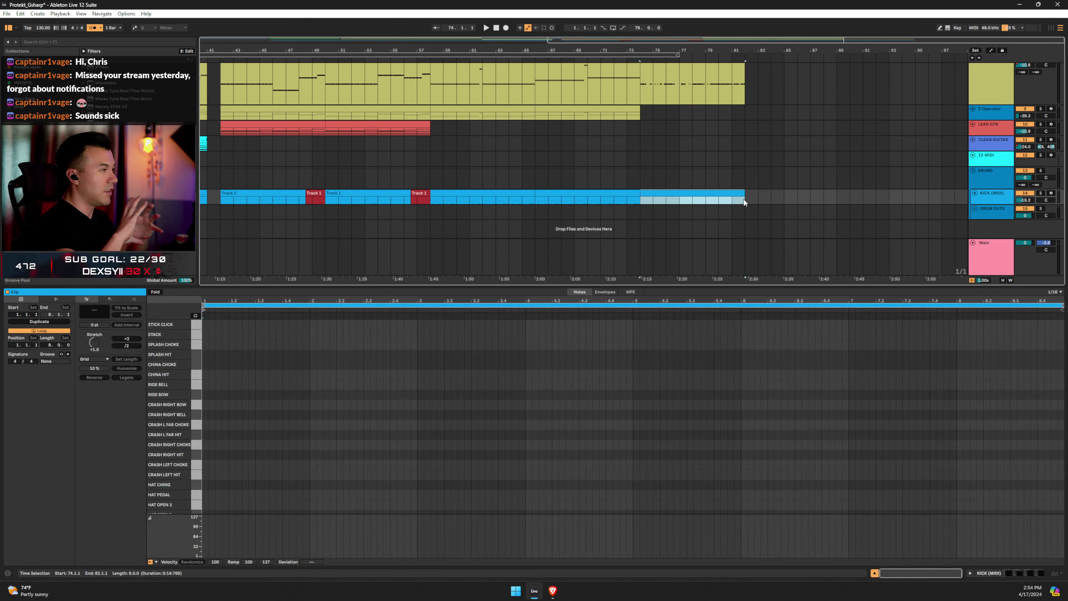
Paste the bass notes at the start of the new drum clip and transpose them down to the KICK row.
left_click(225, 438)
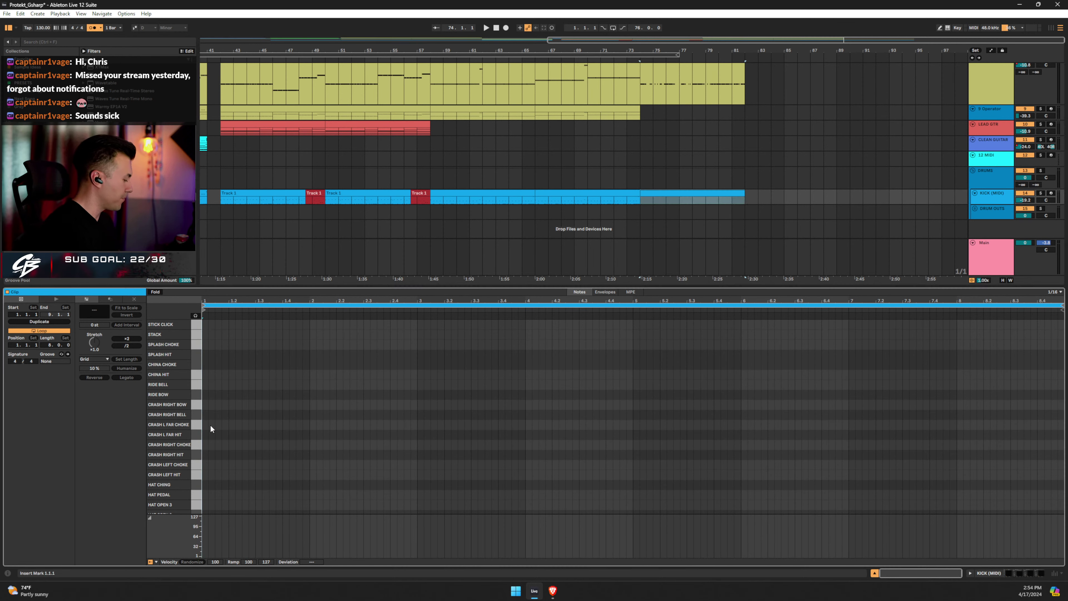
key("ctrl+v")
key("Down")
key("Down")
key("Down")
key("Down")
key("Down")
key("Down")
key("Down")
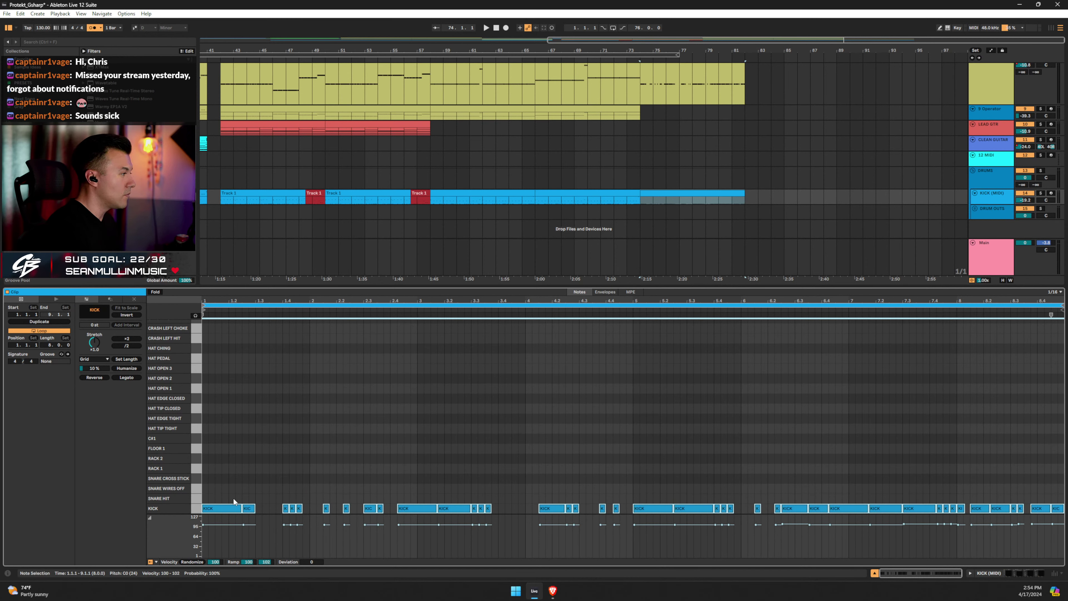
Set the length of all kick notes to one 1/16 grid step and play the kick pattern with the bass.
left_click(125, 358)
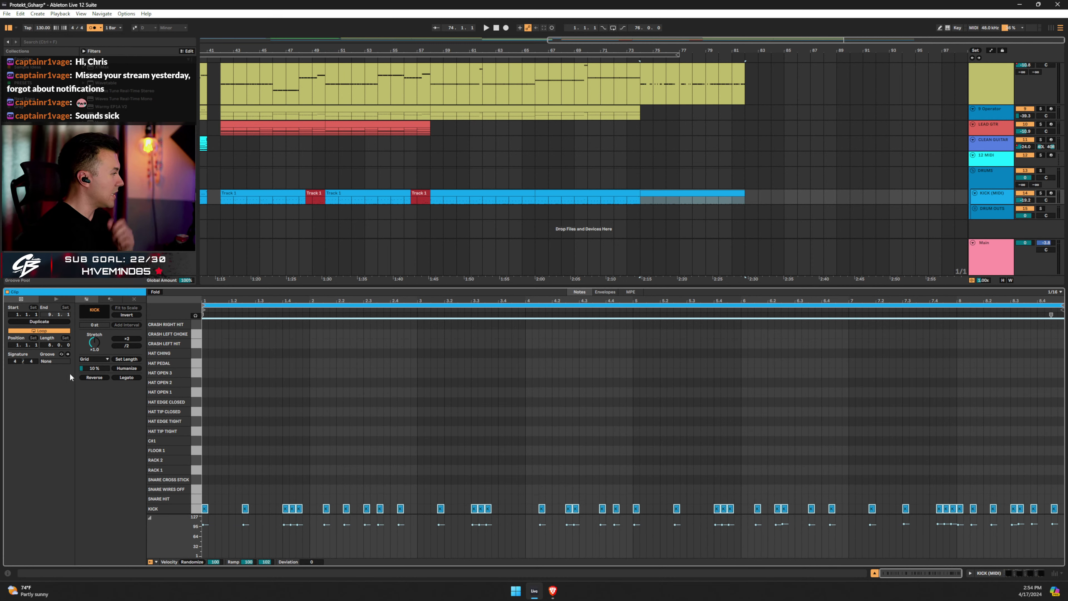
right_click(319, 401)
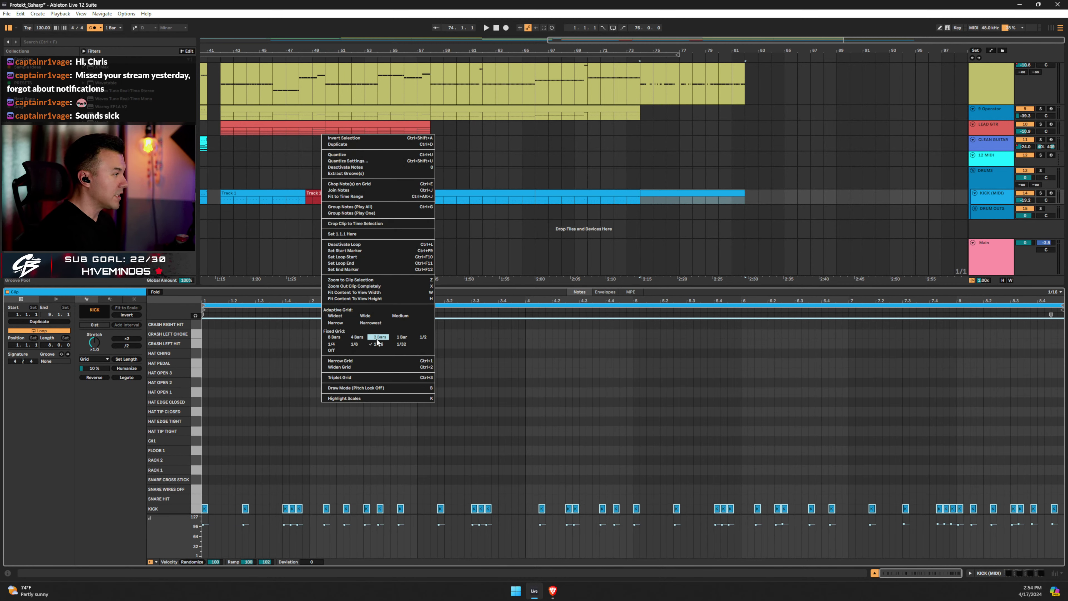
left_click(545, 394)
left_click(261, 499)
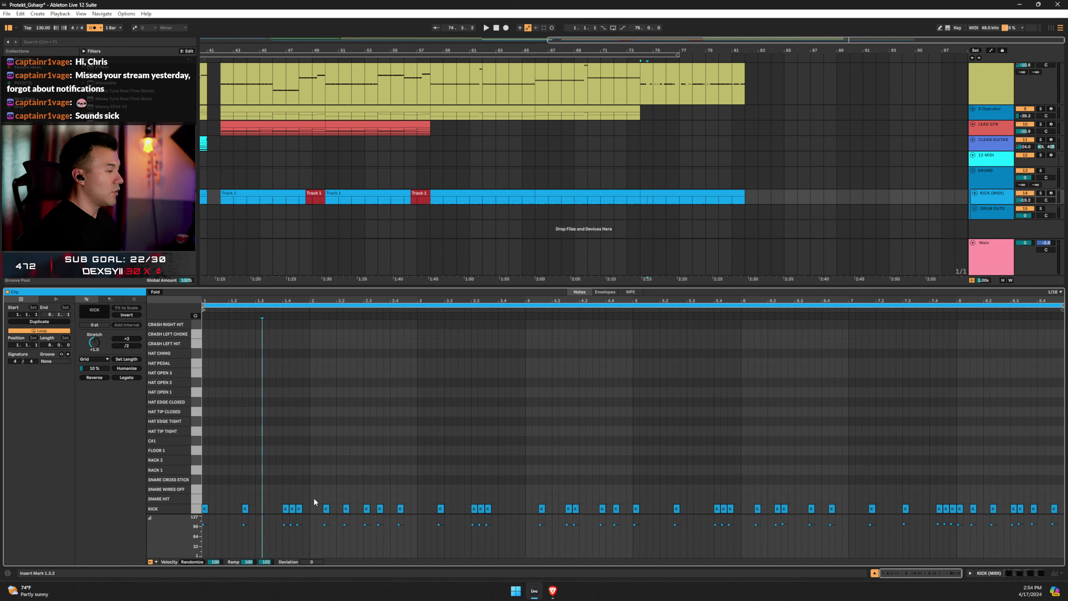
key("space")
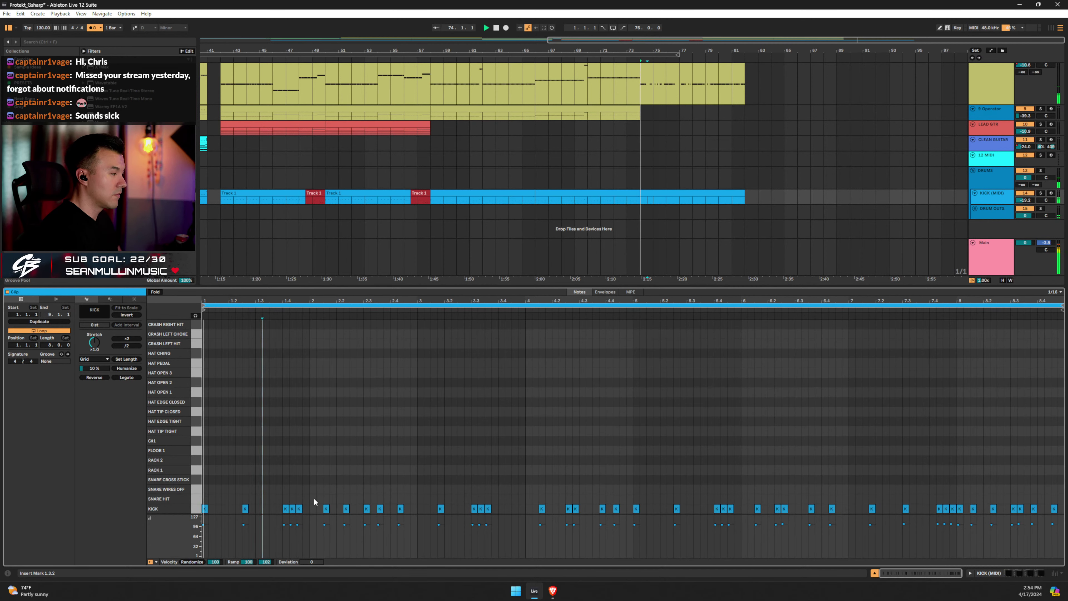
Try snare hits at 2.1.1 and 3.1.1 while auditioning the groove.
double_click(257, 498)
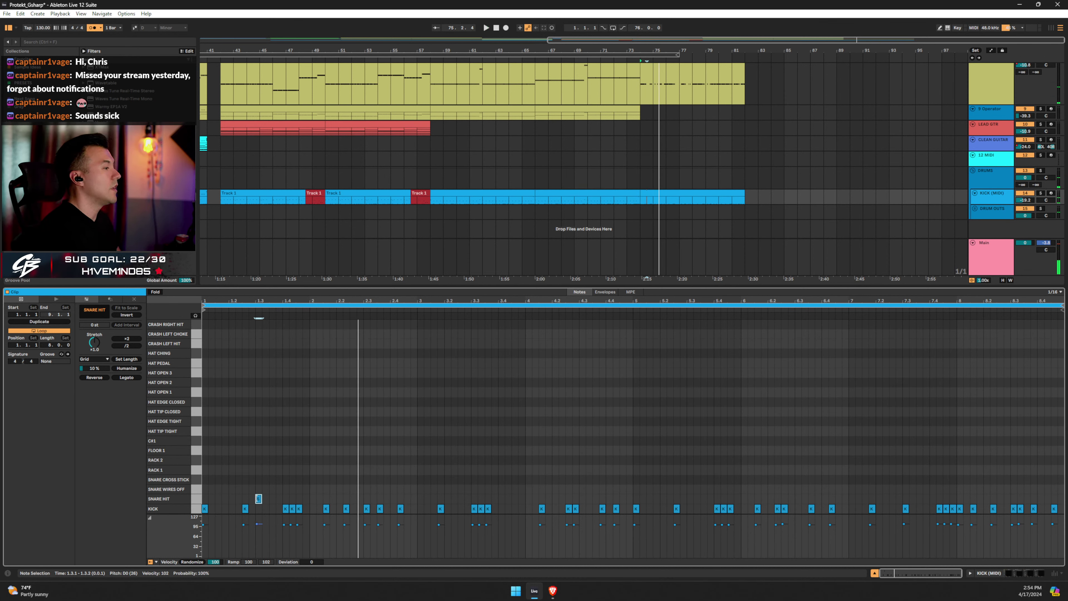
key("Right")
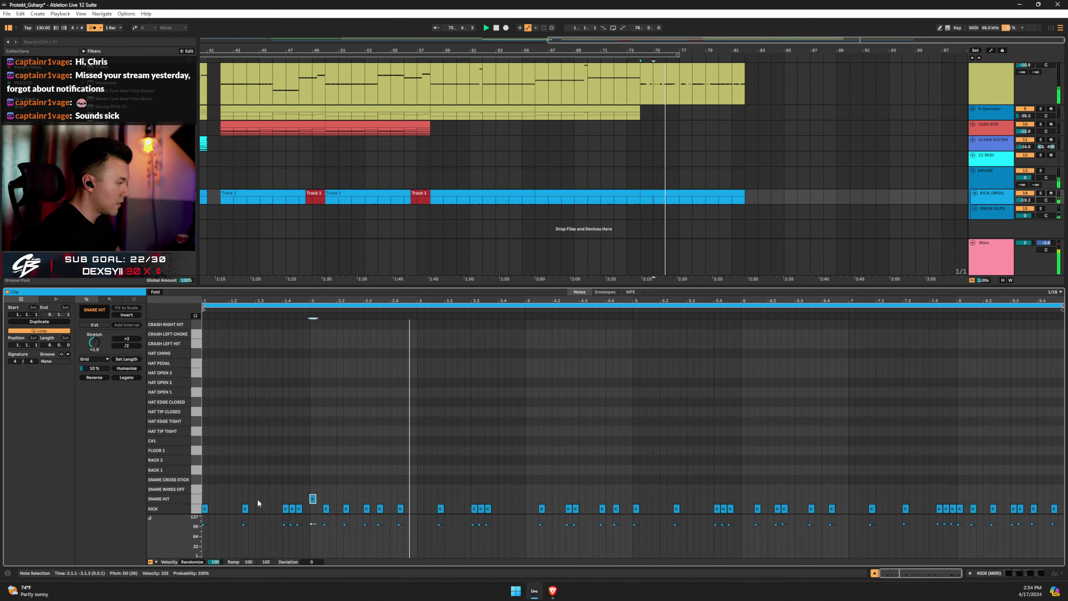
left_click_drag(313, 498, 420, 499)
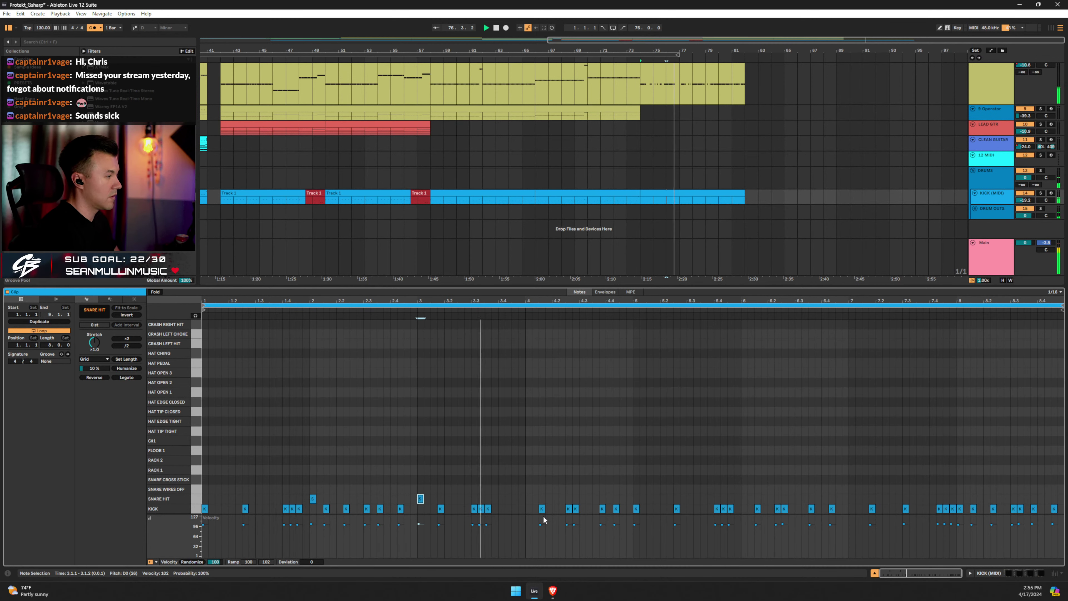
key("space")
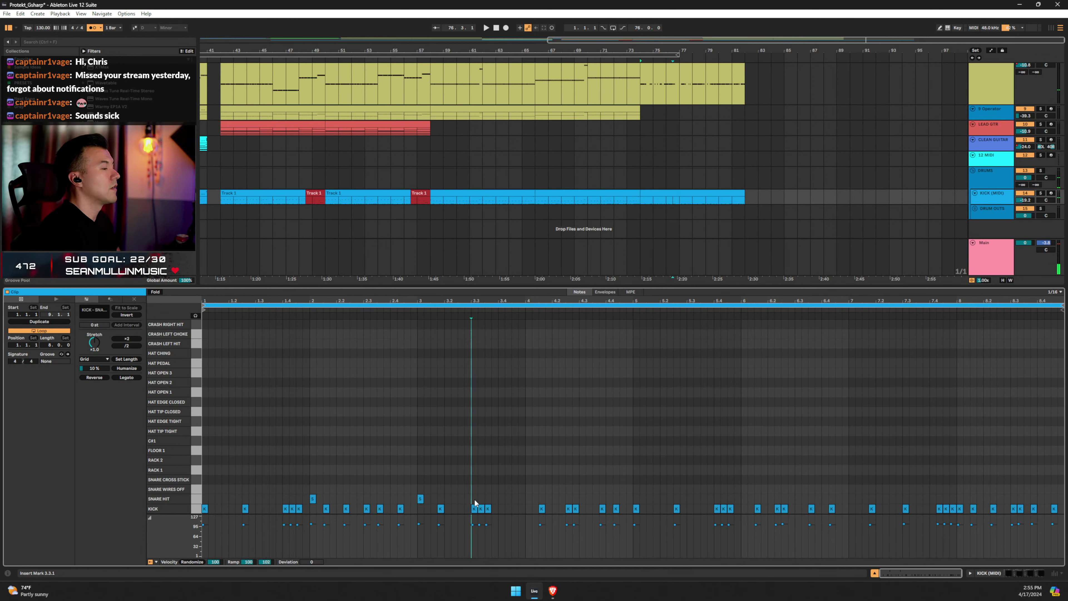
Add a snare hit at 3.3.1, move the kick there to 3.2.4, and audition from 2.3.3.
double_click(474, 498)
left_click_drag(474, 509, 467, 509)
left_click(379, 457)
key("space")
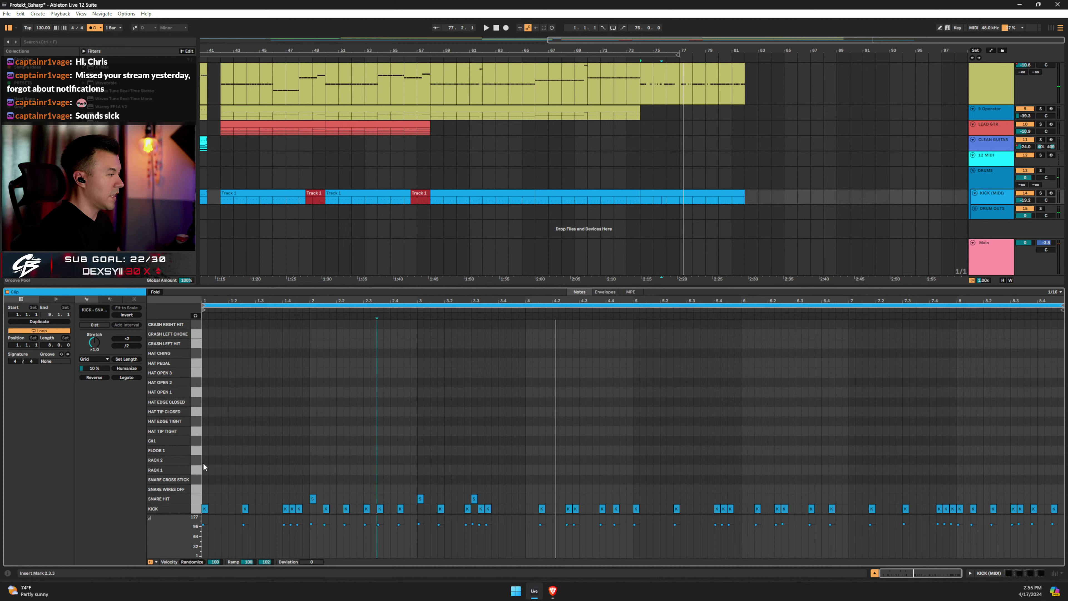
Delete the three snare hits, place a new snare hit at 1.3.1, and play the groove.
left_click_drag(501, 475, 260, 500)
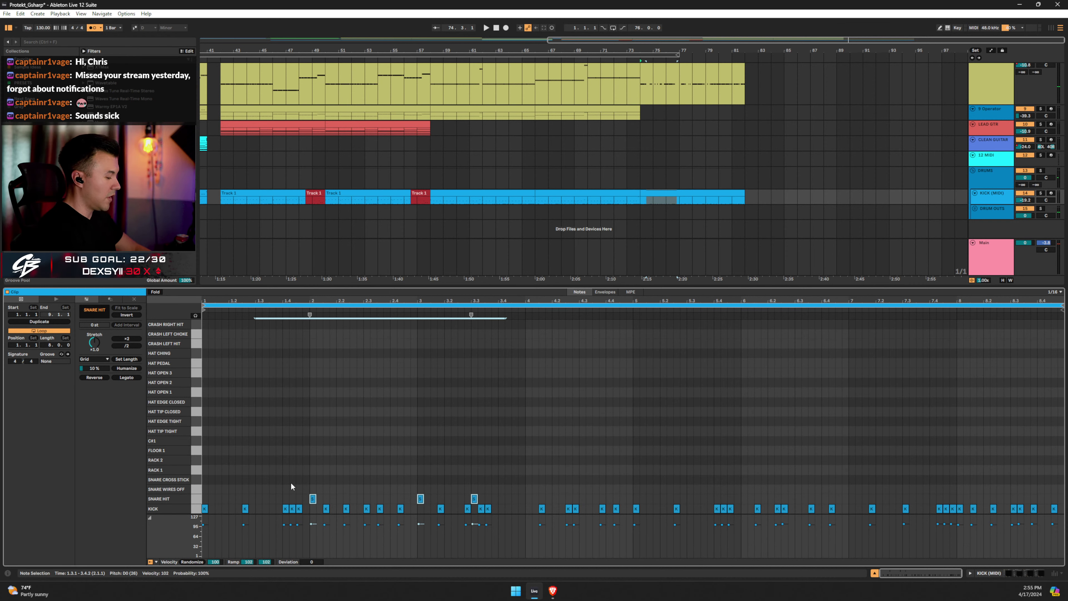
key("Delete")
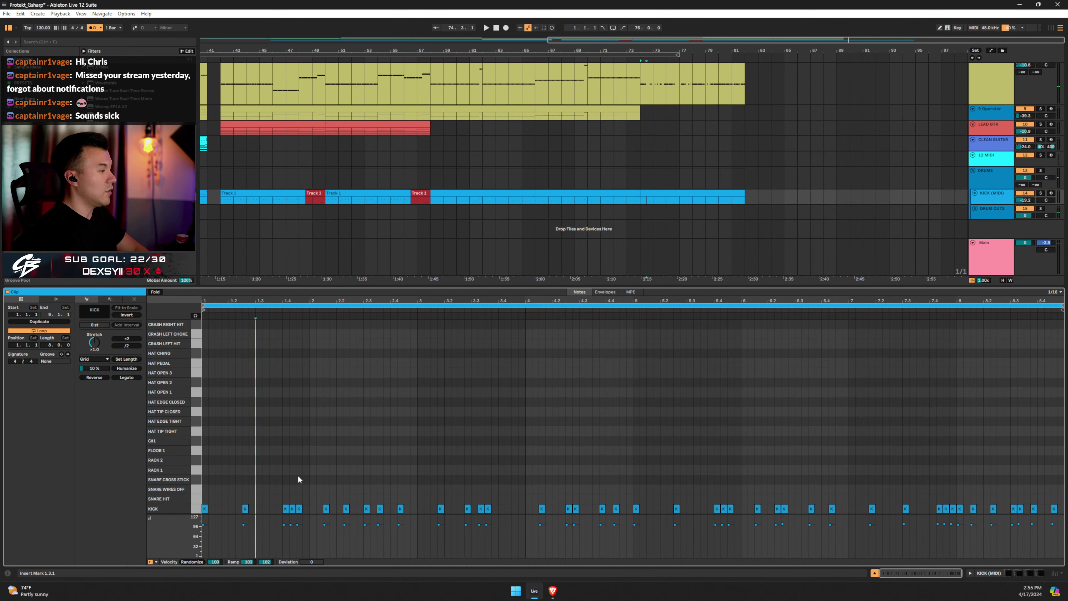
double_click(256, 497)
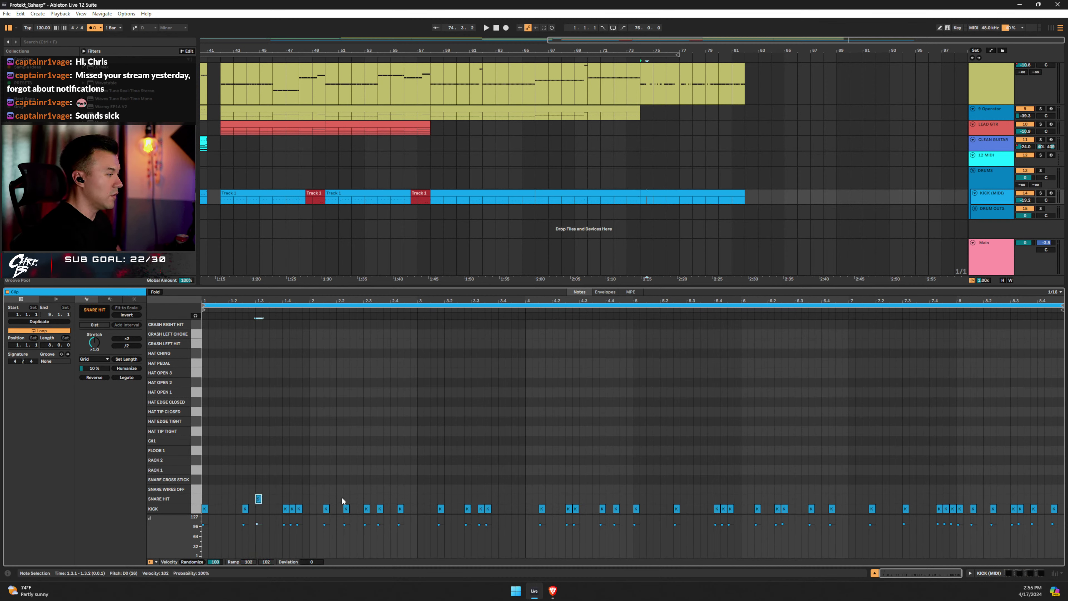
key("space")
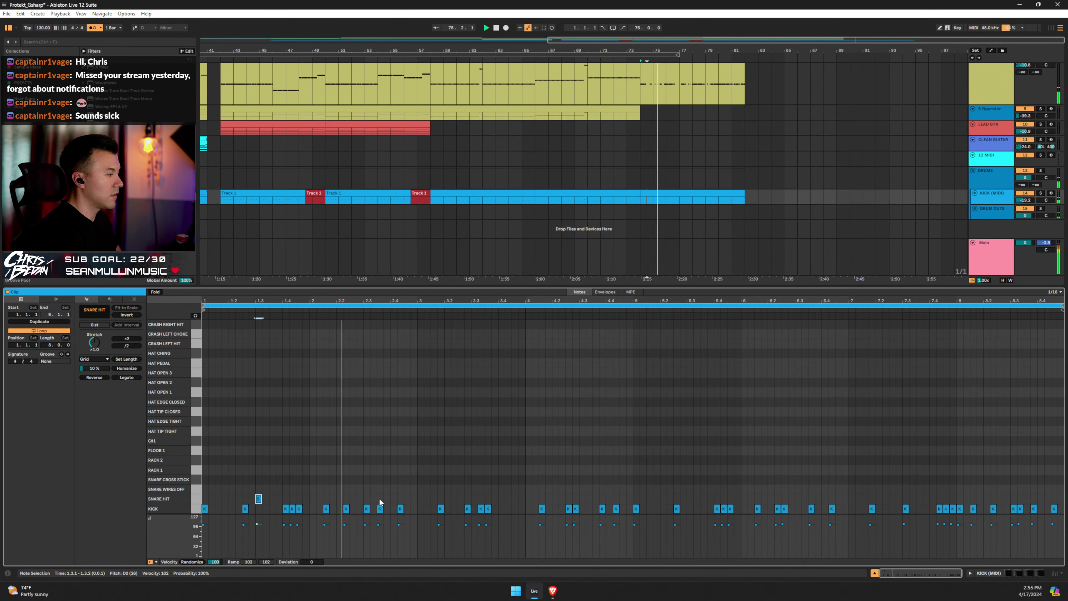
Add a snare hit at 2.3.1, deactivate the kick beneath it, and play the groove.
double_click(367, 498)
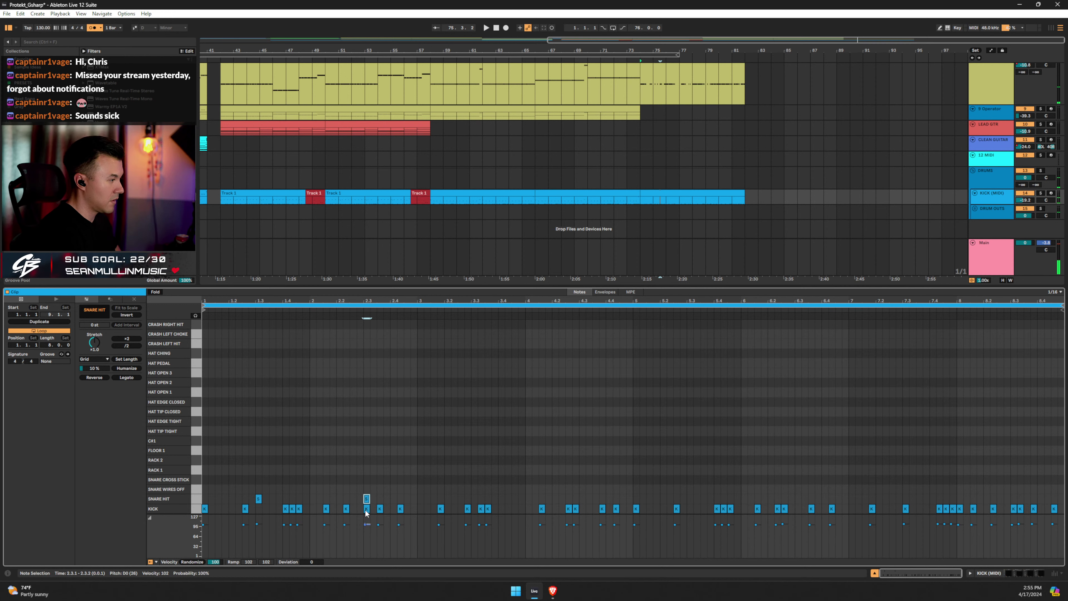
left_click(370, 492)
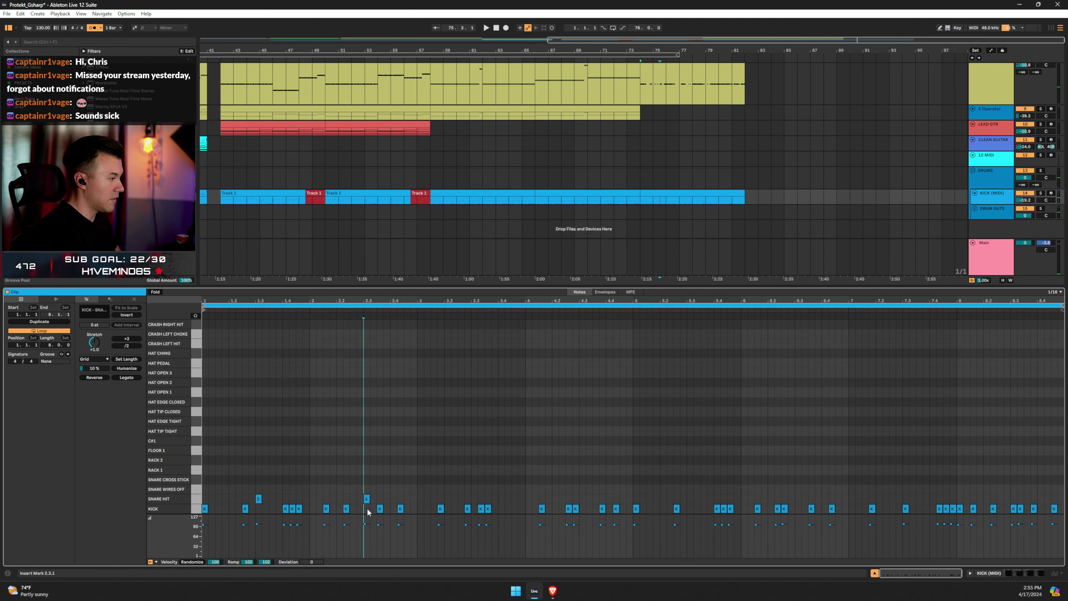
double_click(367, 508)
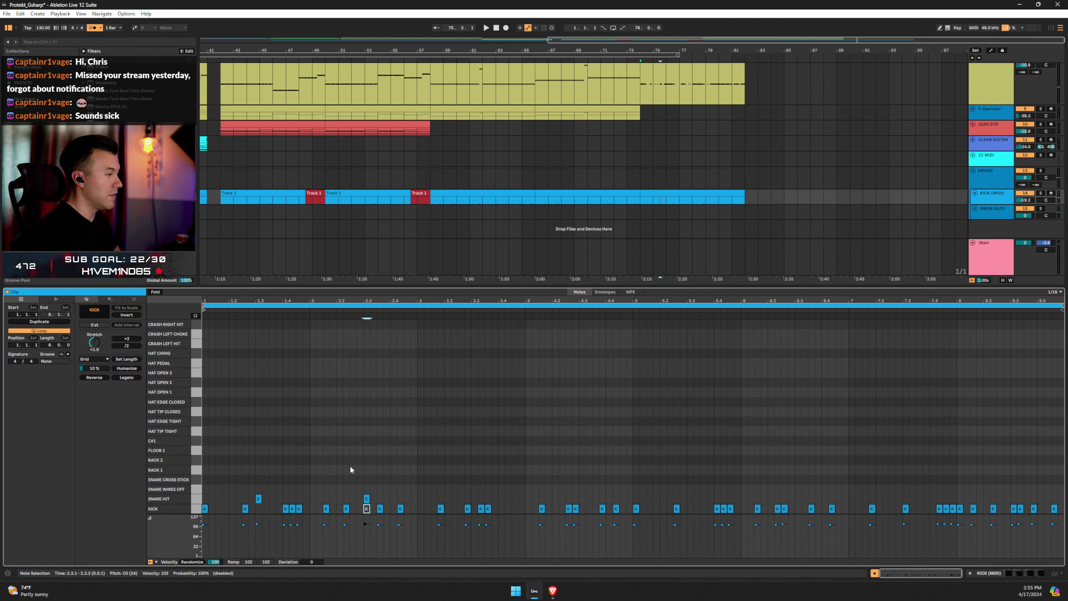
left_click(357, 483)
left_click(366, 508)
key("space")
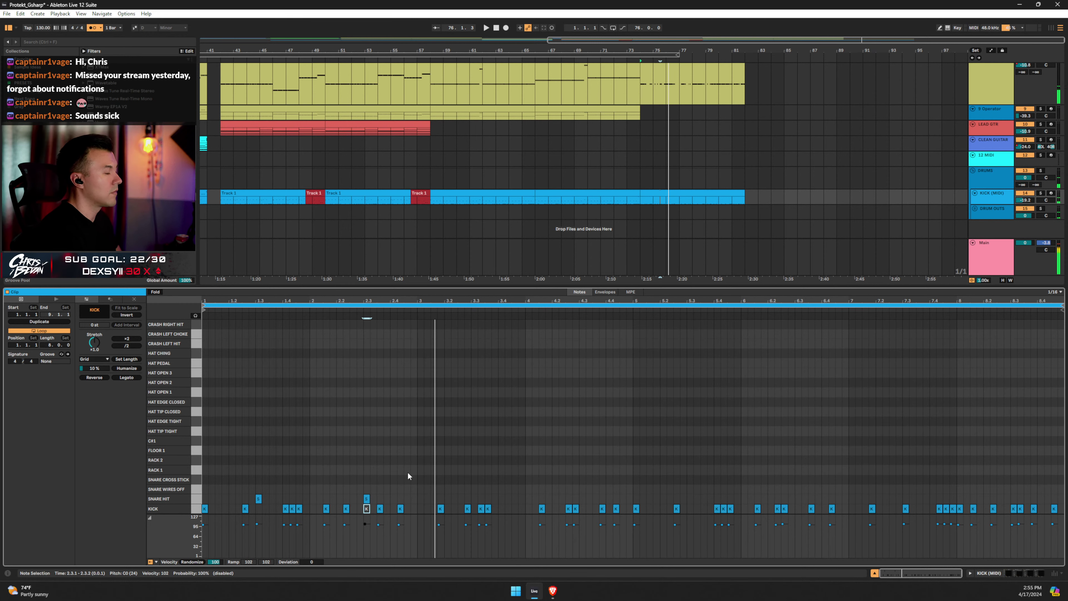
Copy the snare hits forward so one lands on beat 3 of each bar from 3 through 7.
key("space")
left_click_drag(404, 473, 474, 501)
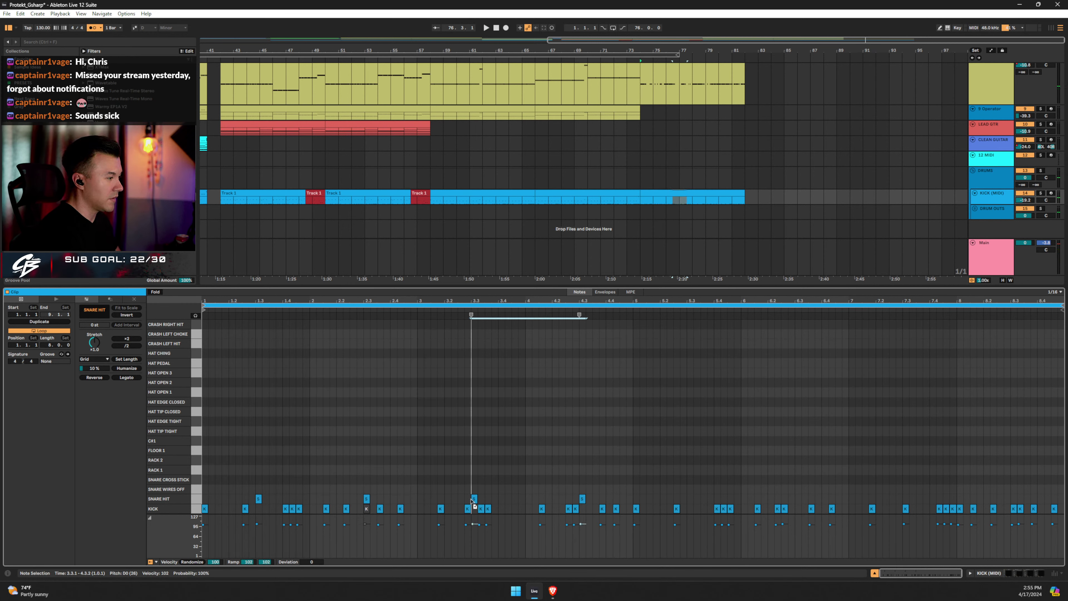
left_click_drag(625, 473, 689, 500)
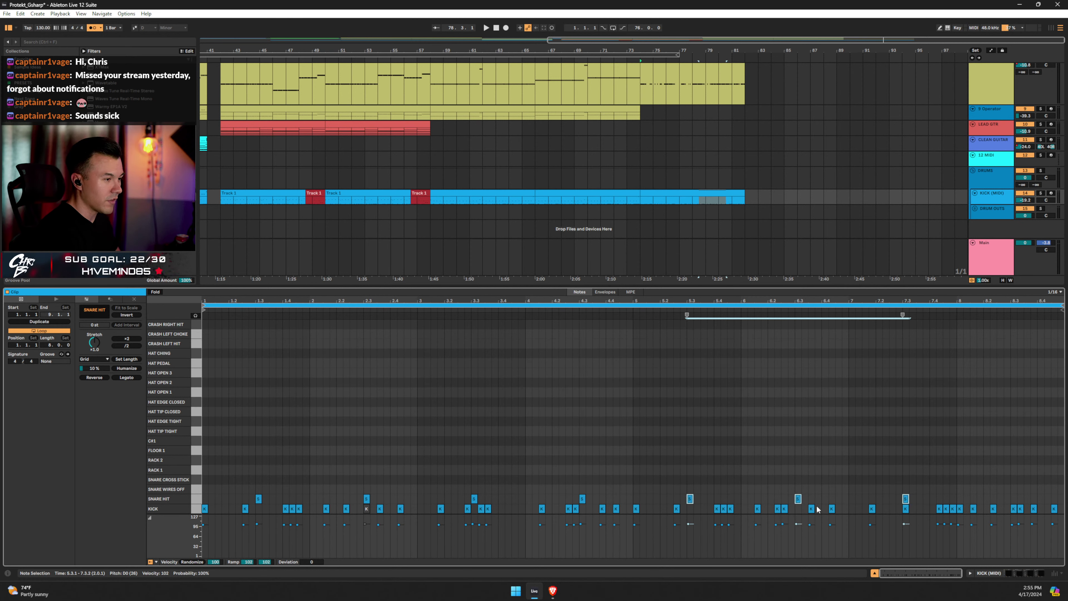
Add a snare hit at 8.3.1, deactivate the kicks under the snares at 7.3.1 and 8.3.1, and play the pattern.
left_click(915, 506)
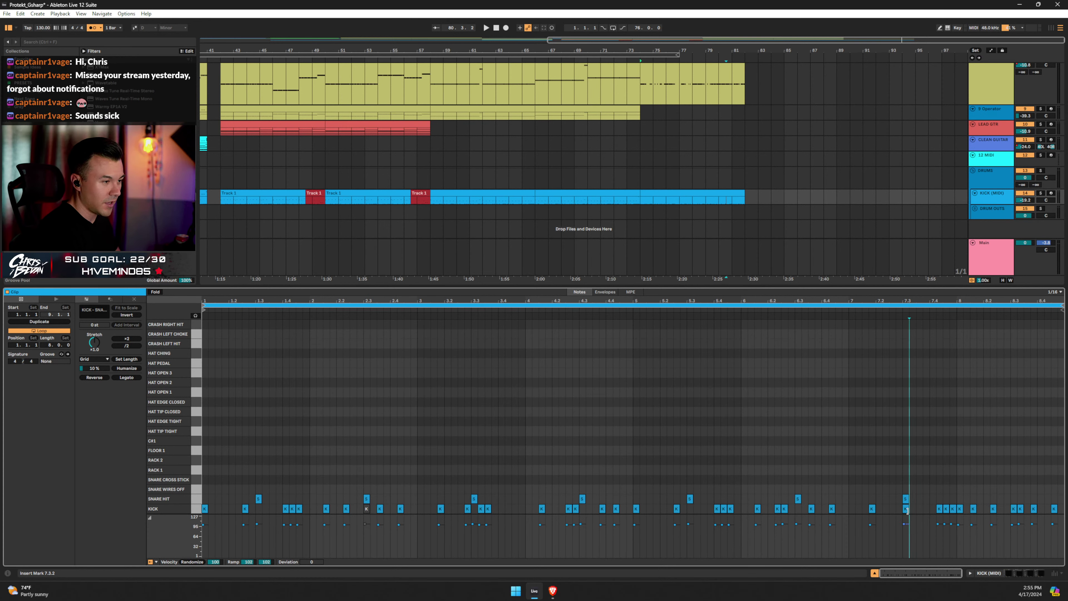
left_click(906, 509)
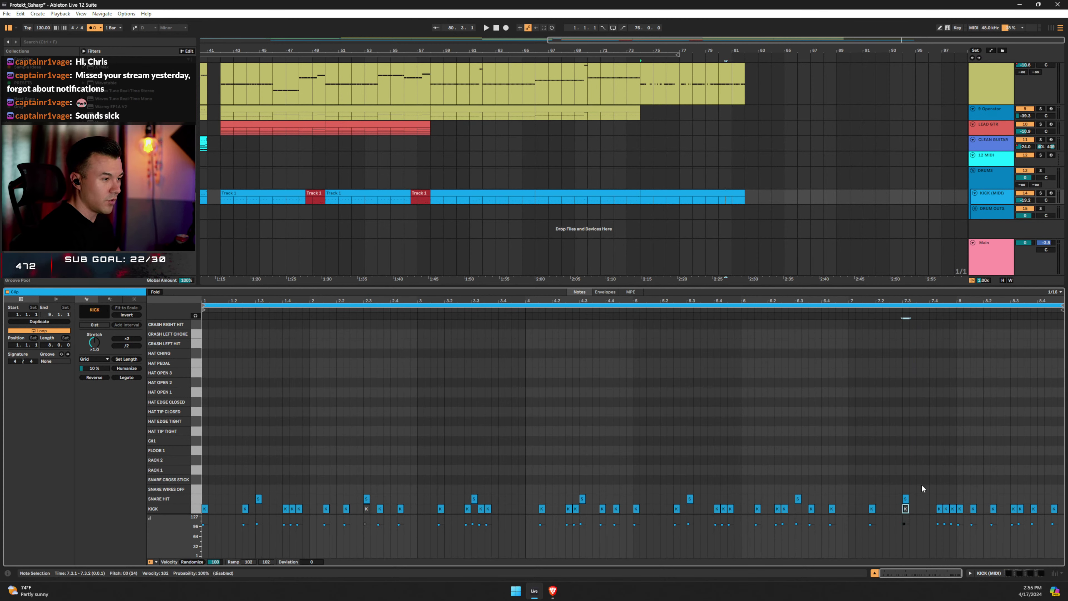
mouse_move(922, 488)
left_mouse_down()
mouse_move(795, 503)
mouse_move(906, 501)
left_mouse_up()
left_click(1014, 509)
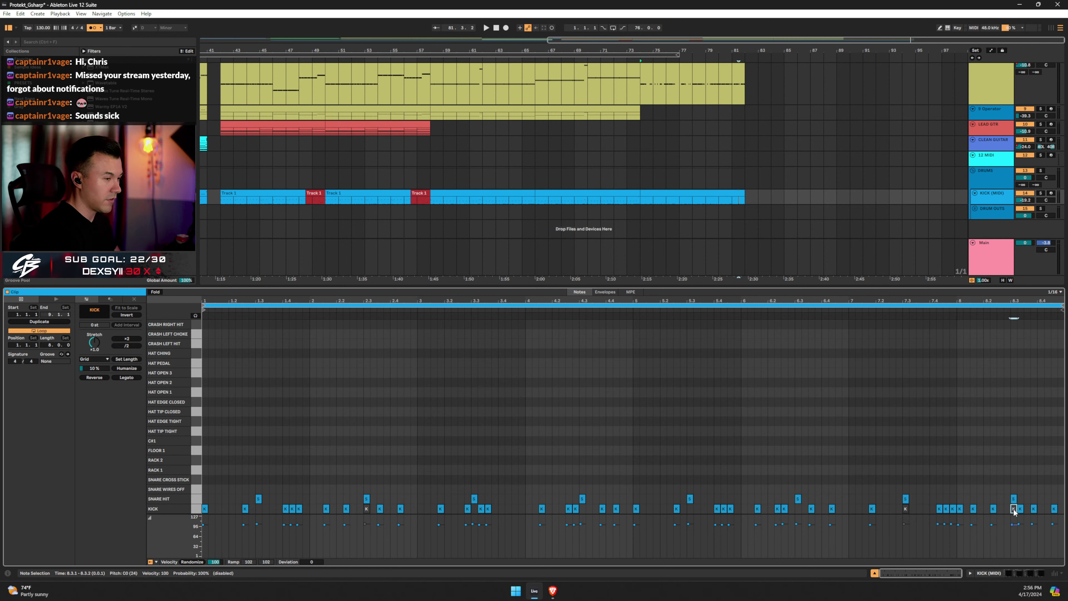
key("space")
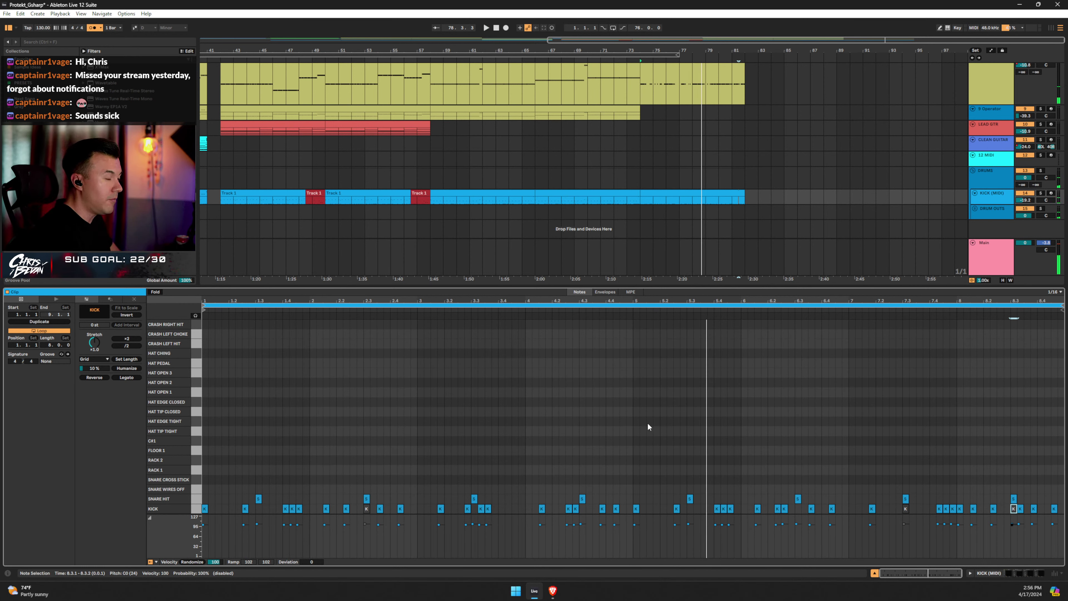
Add kick hits at 5.1.2, 5.1.3 and 5.1.4 to fill the first beat of bar 5.
left_click(636, 508)
key("space")
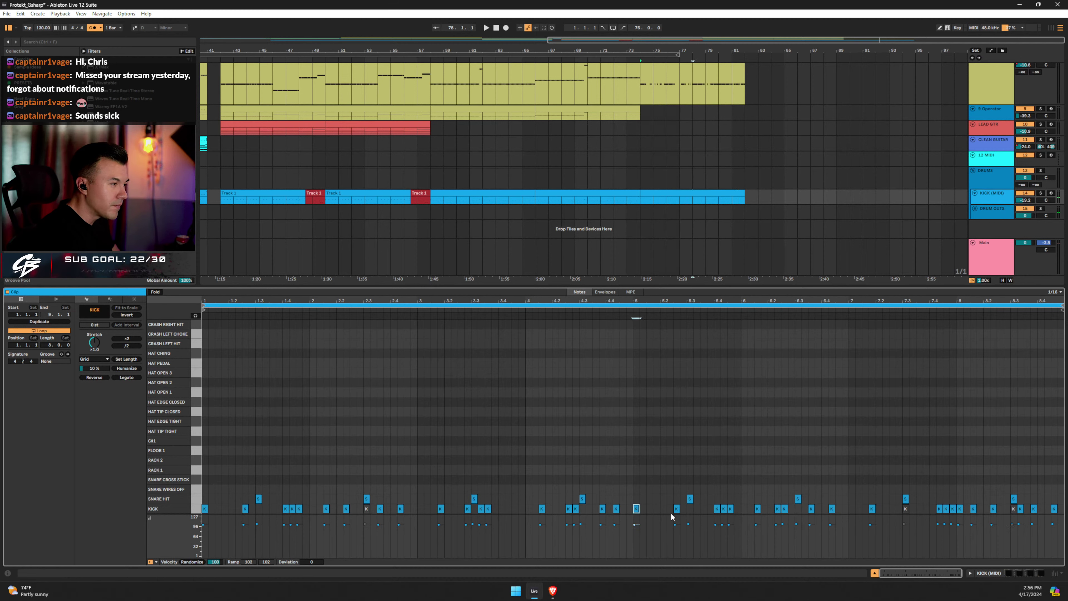
double_click(643, 508)
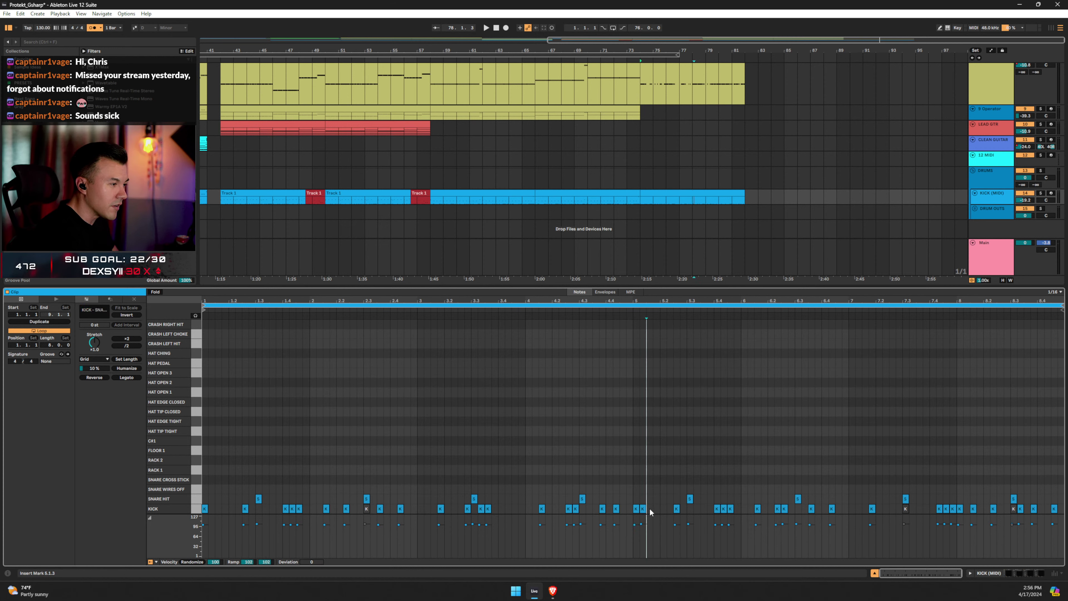
double_click(650, 508)
double_click(656, 508)
Set the grid to 1/32, split the kick at 5.1.1 into two 1/32 hits, and audition from bar 4.
right_click(657, 511)
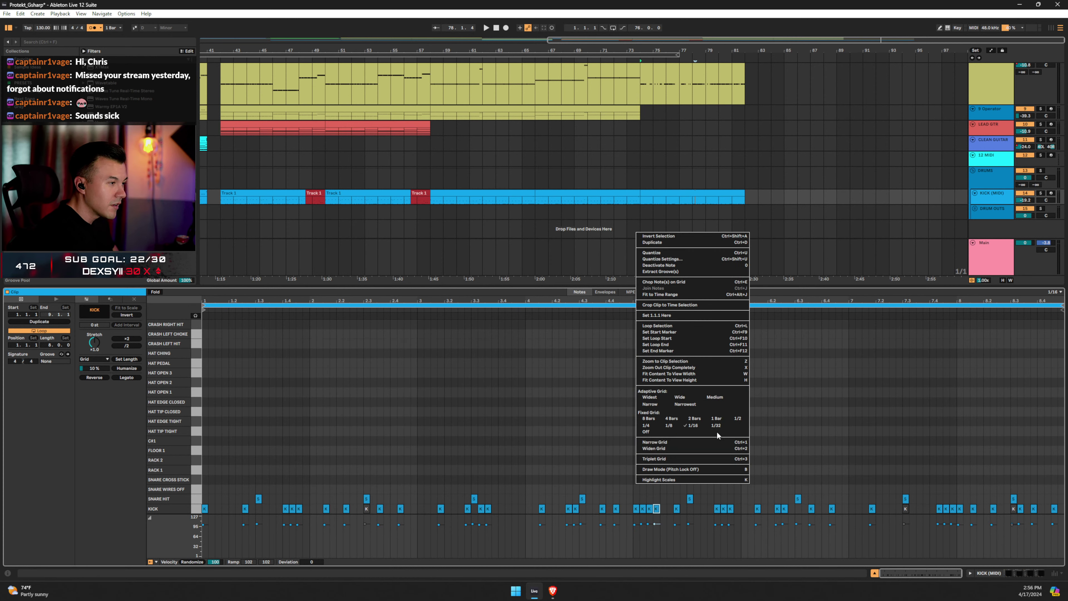
left_click(715, 437)
left_click(636, 509)
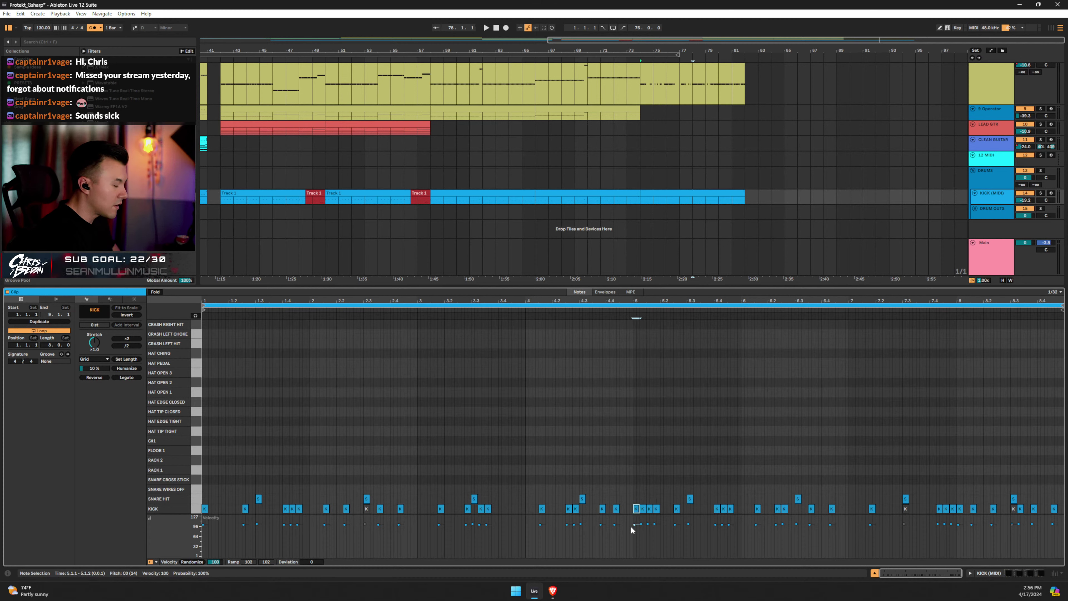
left_click(539, 468)
key("space")
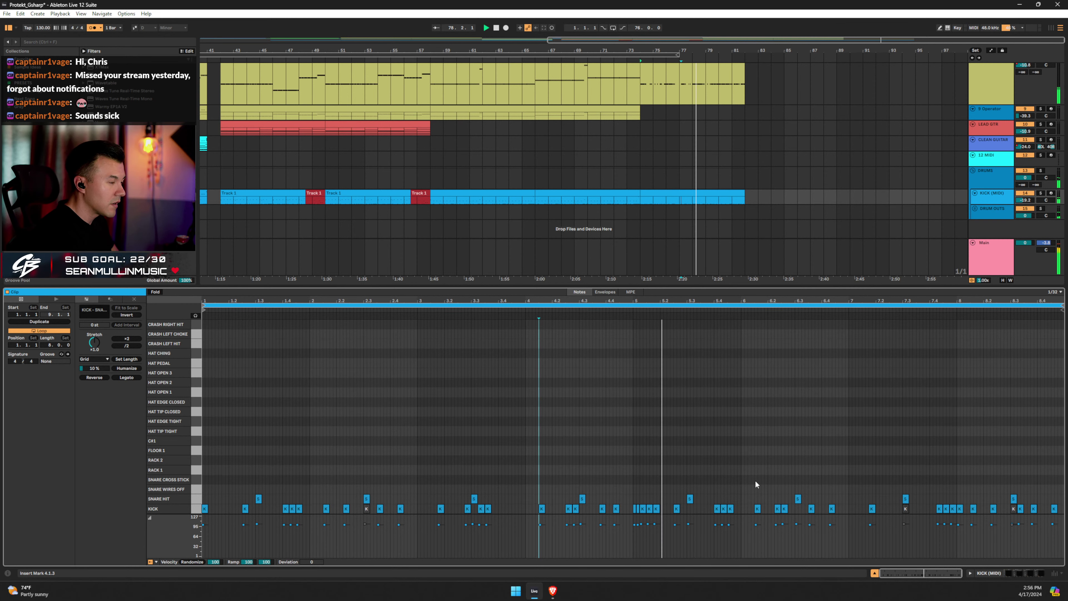
Duplicate the kick from 5.1.4, set the grid back to 1/16, and place the copy at 5.2.2.
left_click(656, 509)
key("space")
left_click_drag(658, 513, 667, 509)
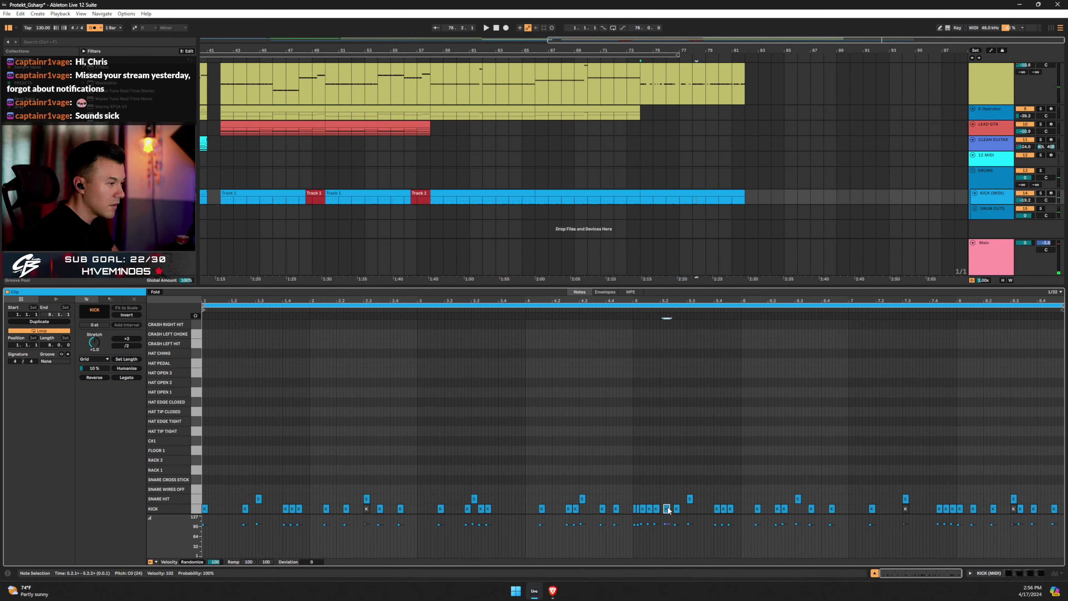
right_click(667, 509)
left_click(722, 439)
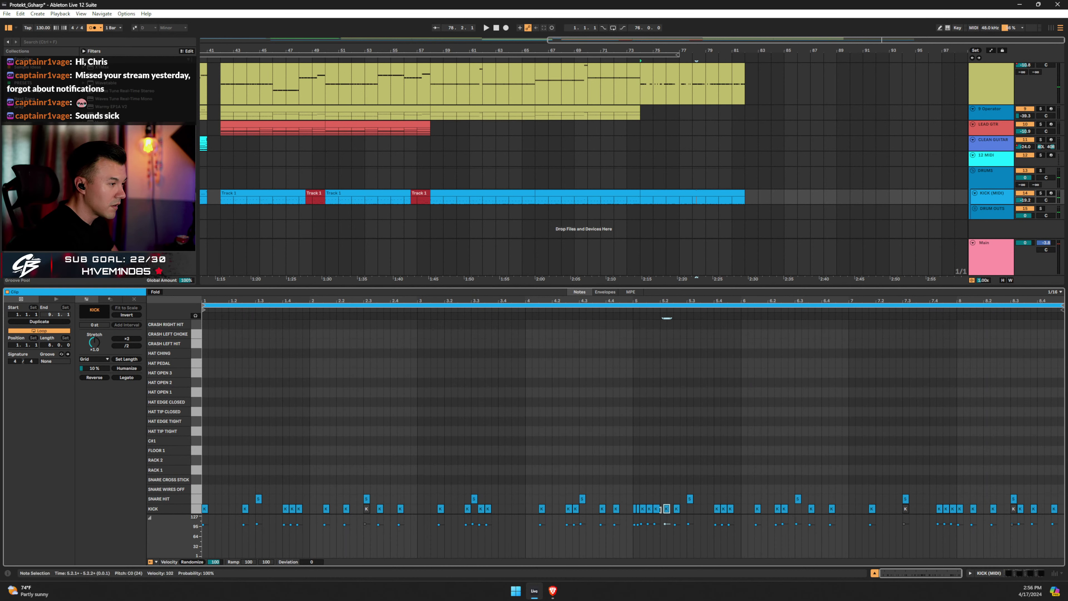
left_click_drag(668, 511, 676, 516)
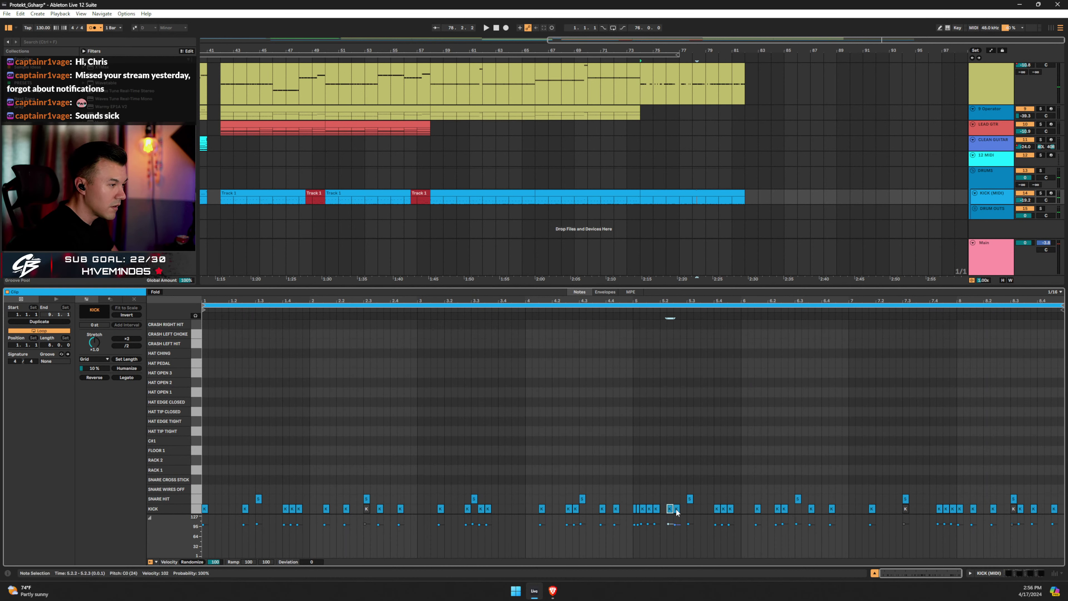
Complete the continuous kick run with hits at 5.2.1 and 5.2.3 and play it from bar 4.
left_click(677, 512)
left_click(578, 311)
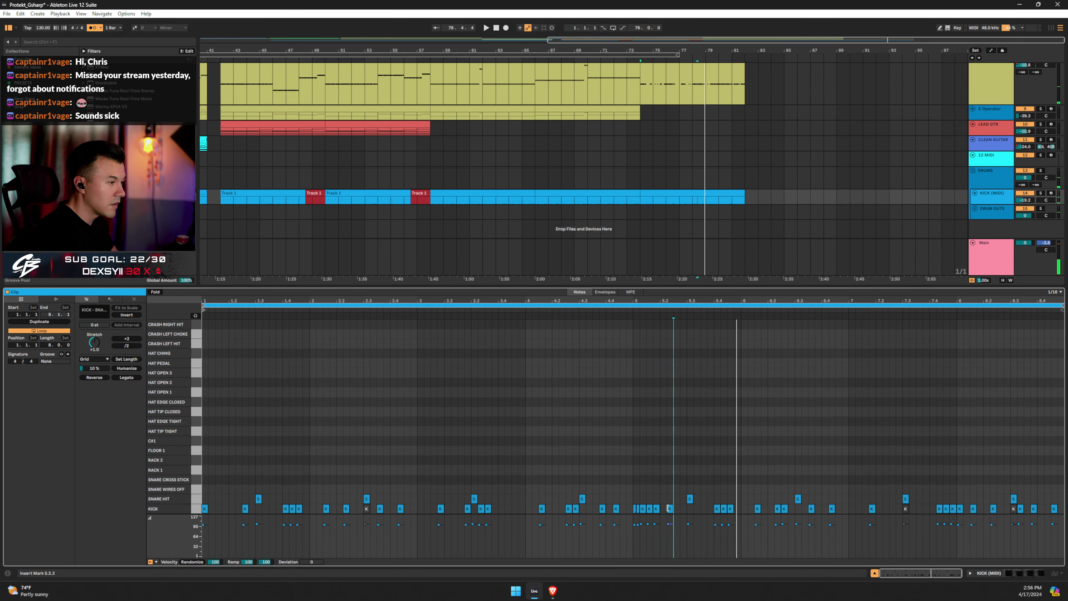
left_click_drag(670, 509, 664, 509)
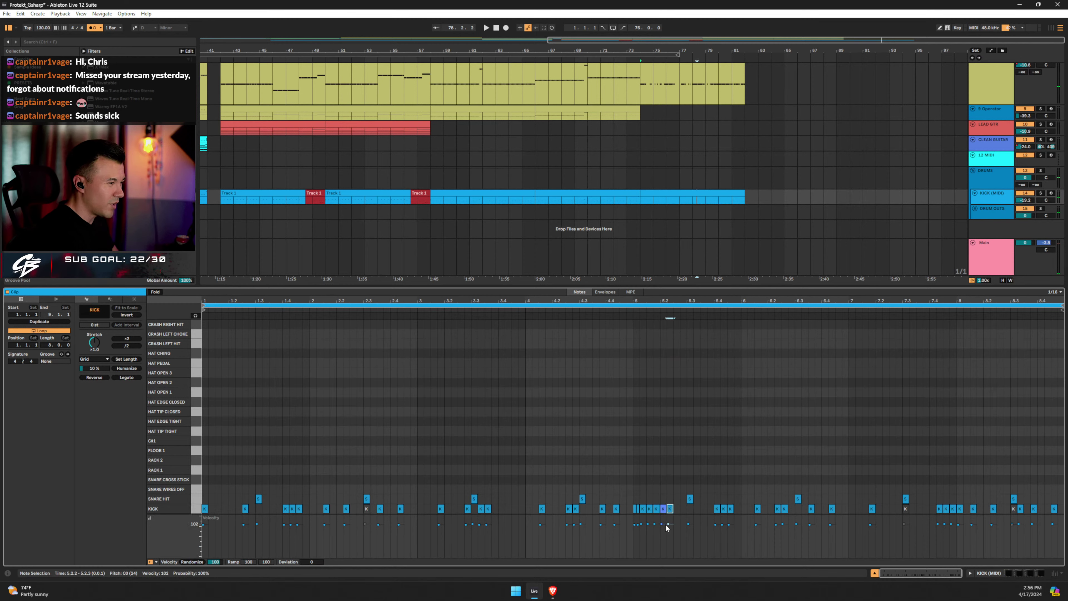
left_click(546, 427)
key("space")
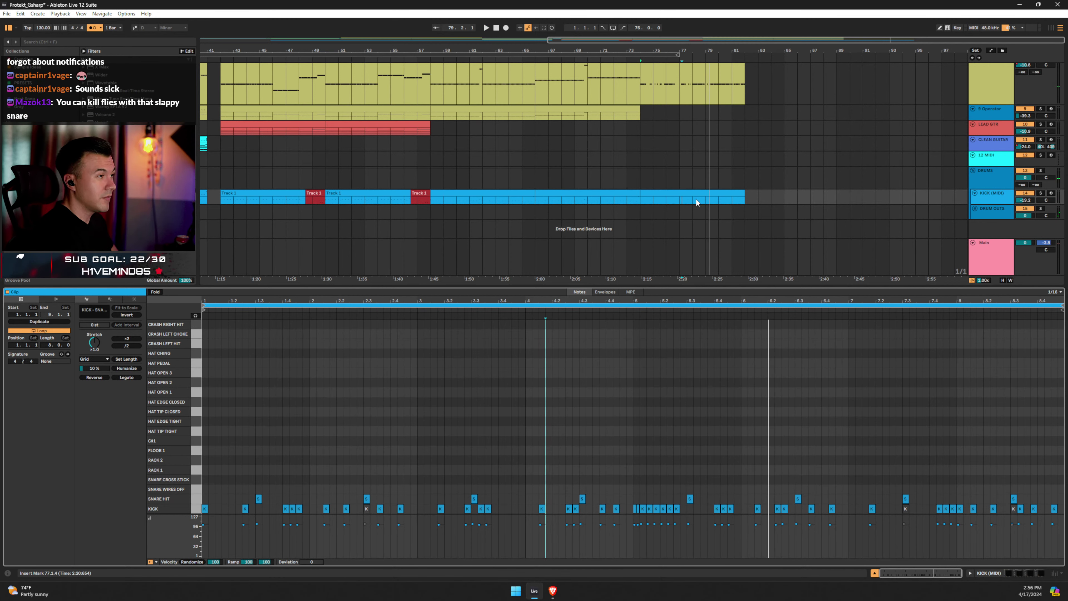
key("space")
Open the bass and drum clips from bar 74 together in the note editor, focusing on the bass notes around bar 78.
scroll(722, 145, "up", 3)
left_click_drag(687, 108, 743, 293)
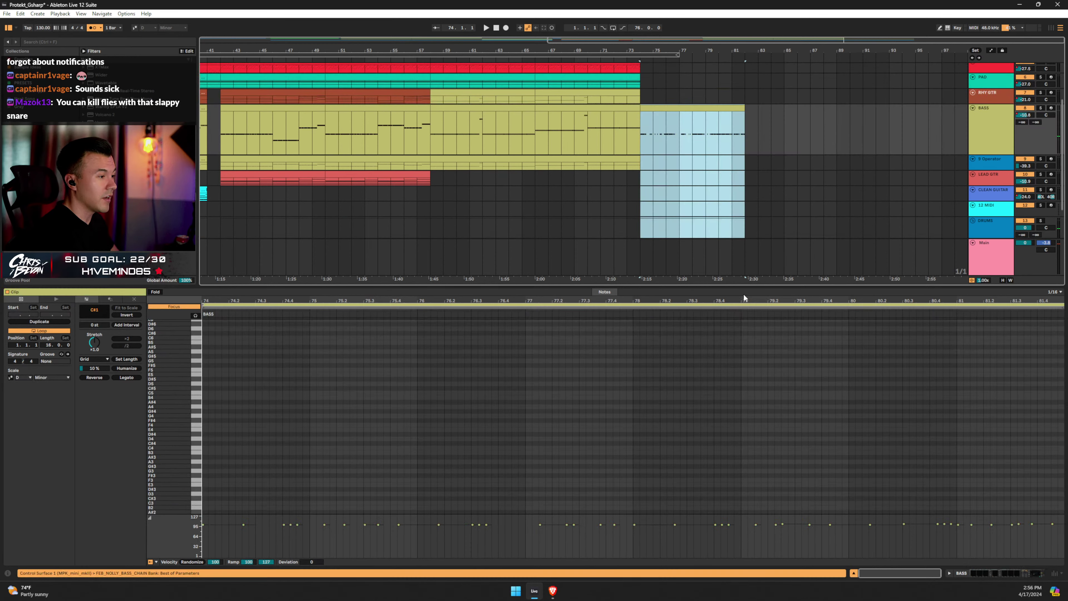
scroll(651, 413, "down", 10)
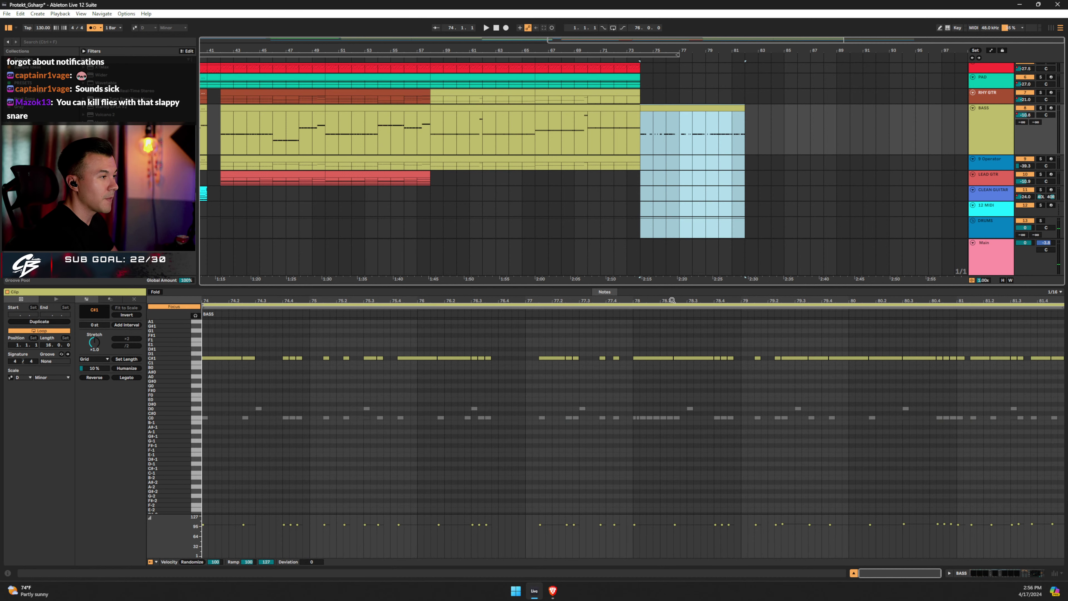
left_click_drag(661, 315, 694, 378)
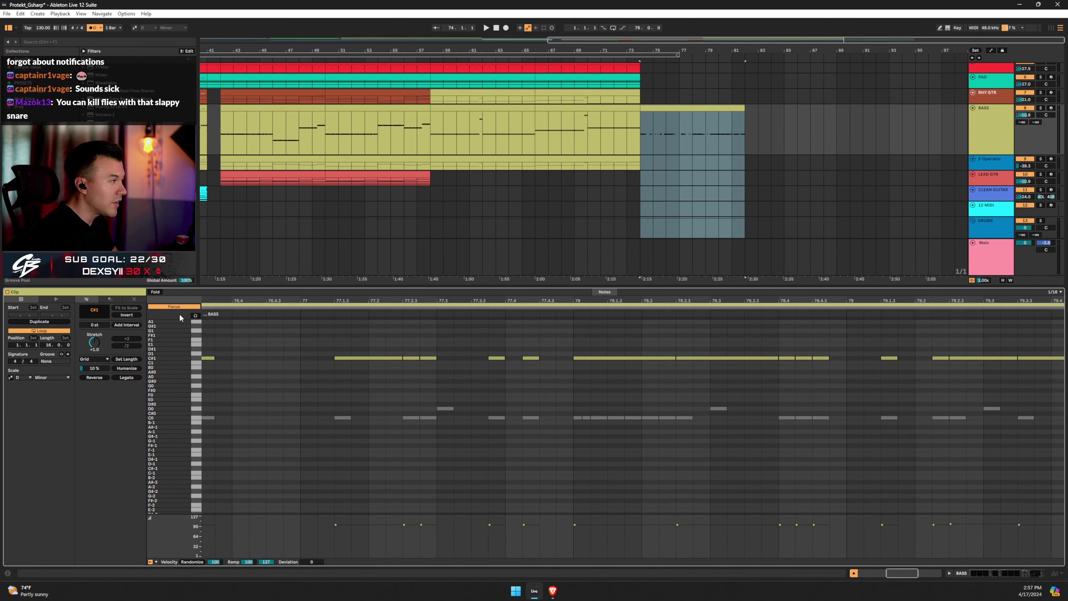
left_click(422, 308)
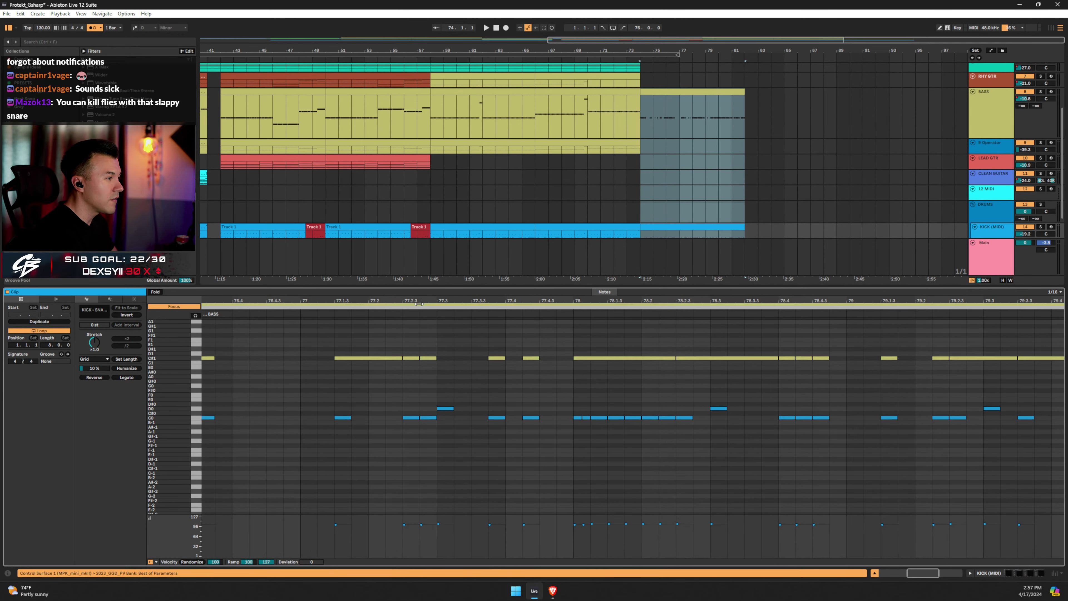
left_click(421, 304)
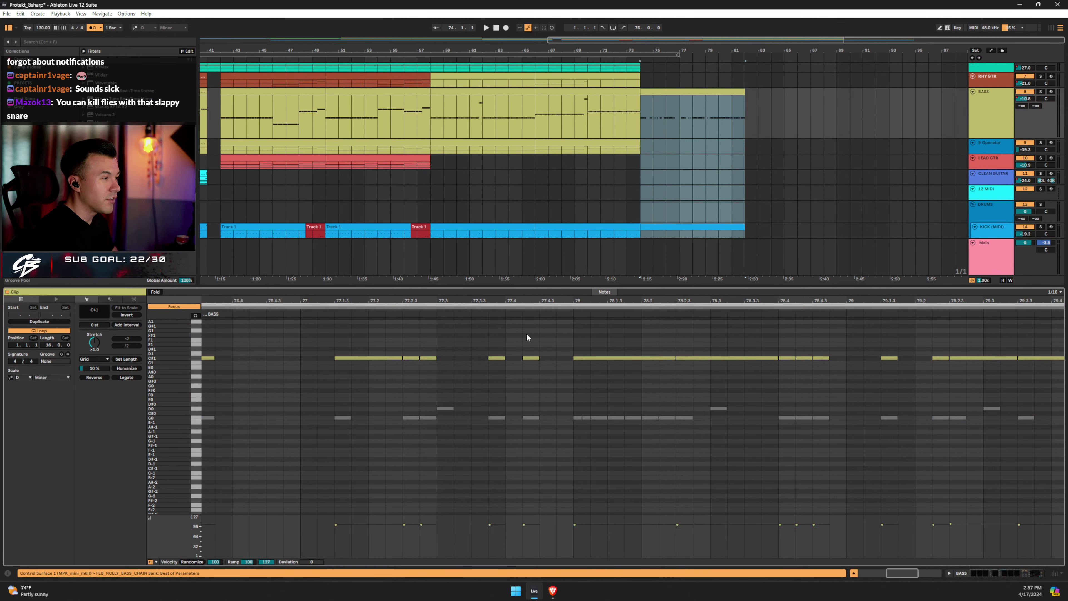
Extend the C#1 bass note at 78.1.1 to end at 78.3.1, raise it one octave to C#2, and audition it.
left_click_drag(676, 356, 707, 364)
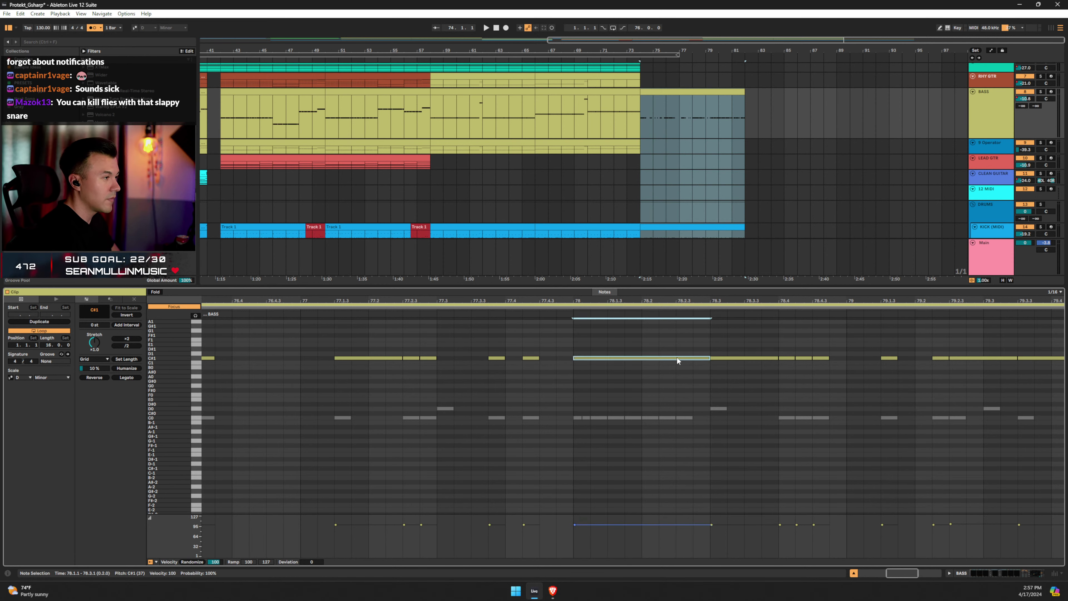
key("shift+Up")
left_click(453, 344)
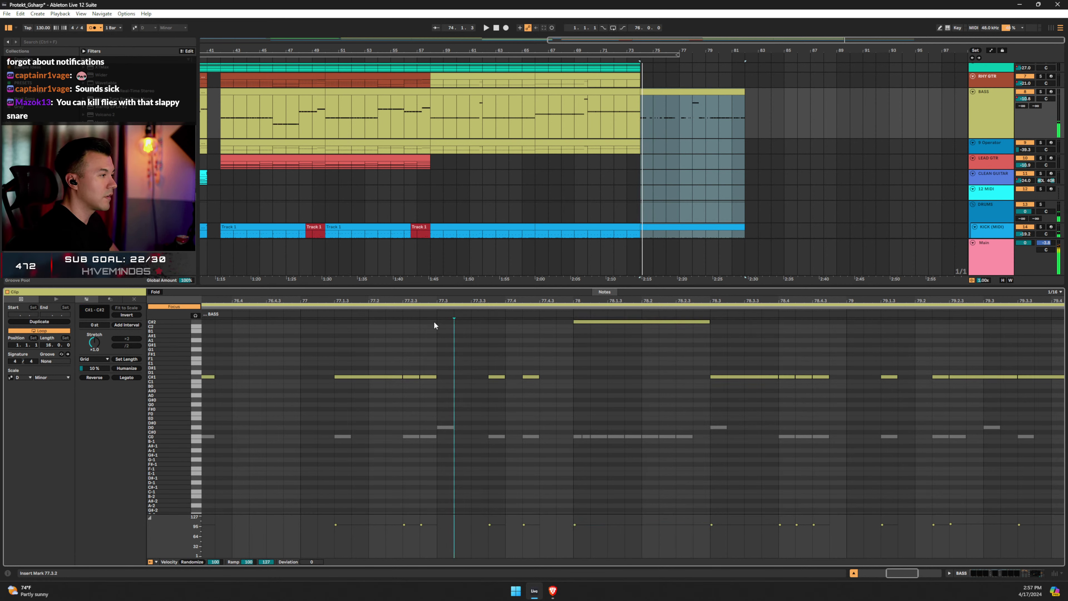
key("space")
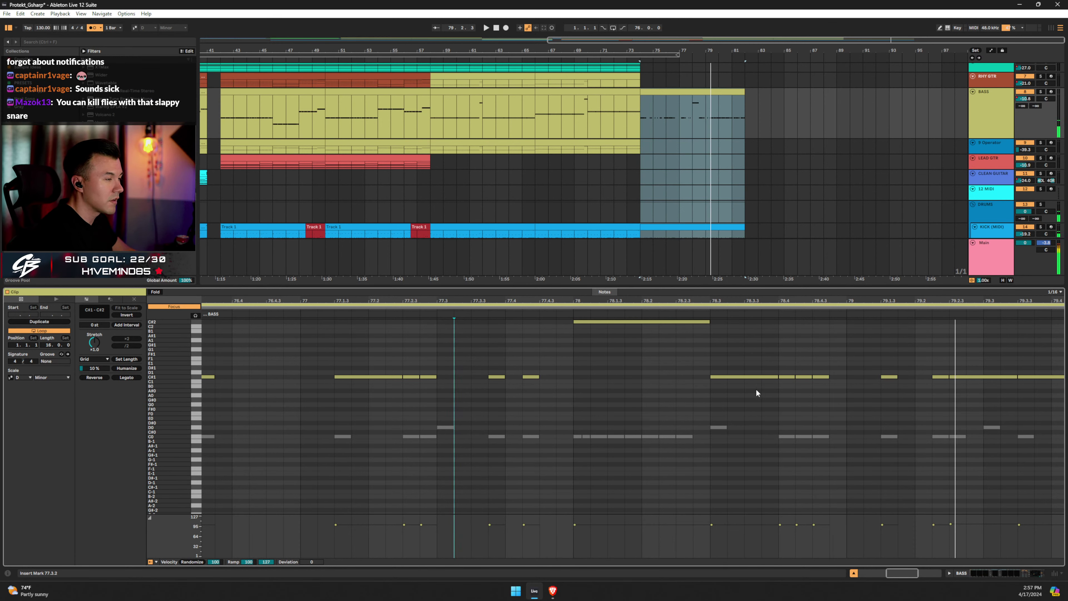
Shorten the C#2 bass note to end at 78.2.4 and add a 1/16 C#2 note there with velocity 1.
left_click_drag(706, 321, 692, 321)
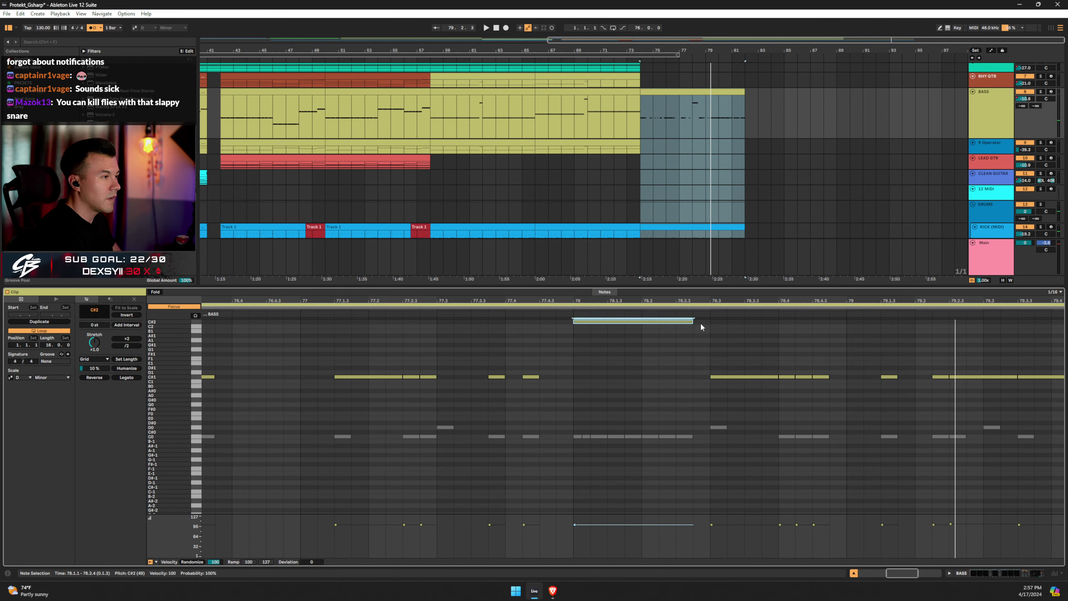
double_click(700, 322)
left_click_drag(699, 528, 700, 556)
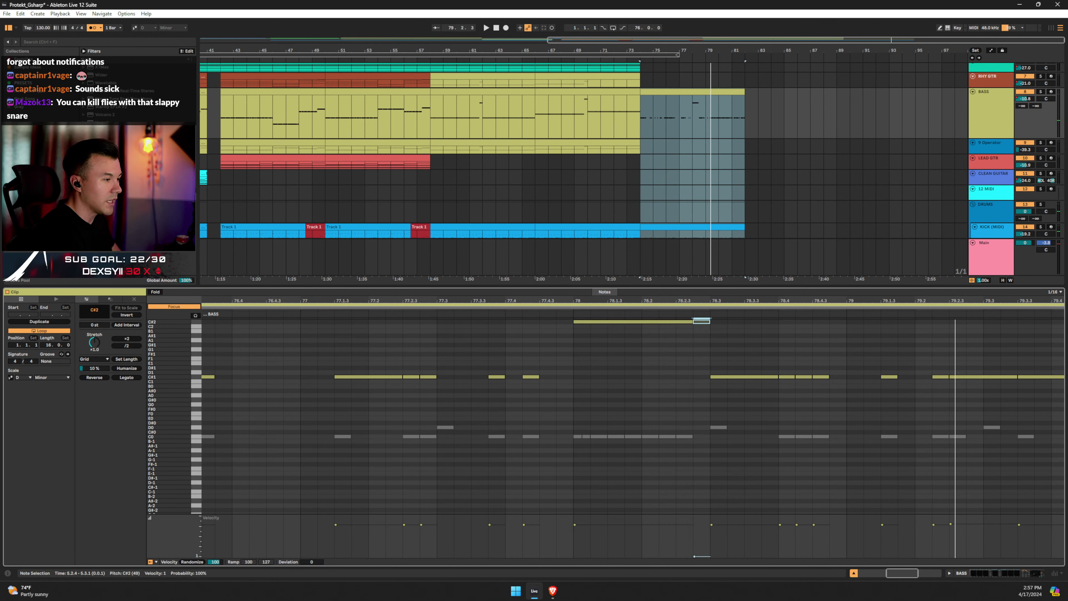
Fold the note editor to the used pitches, raise the short C#2 note's velocity to 6, and play from 77.4.4.
left_click(155, 291)
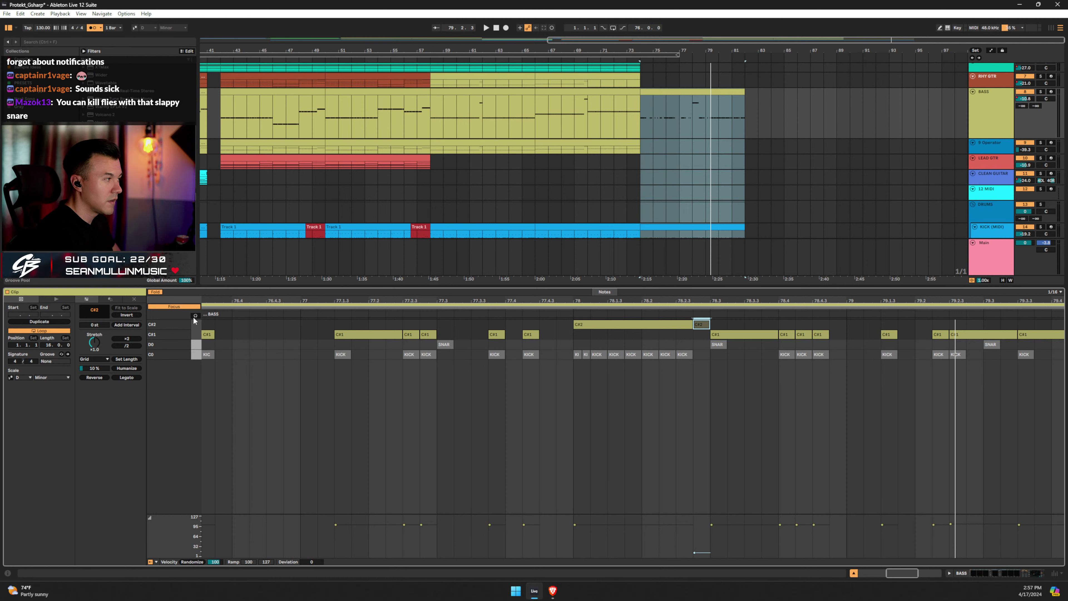
left_click_drag(698, 557, 698, 552)
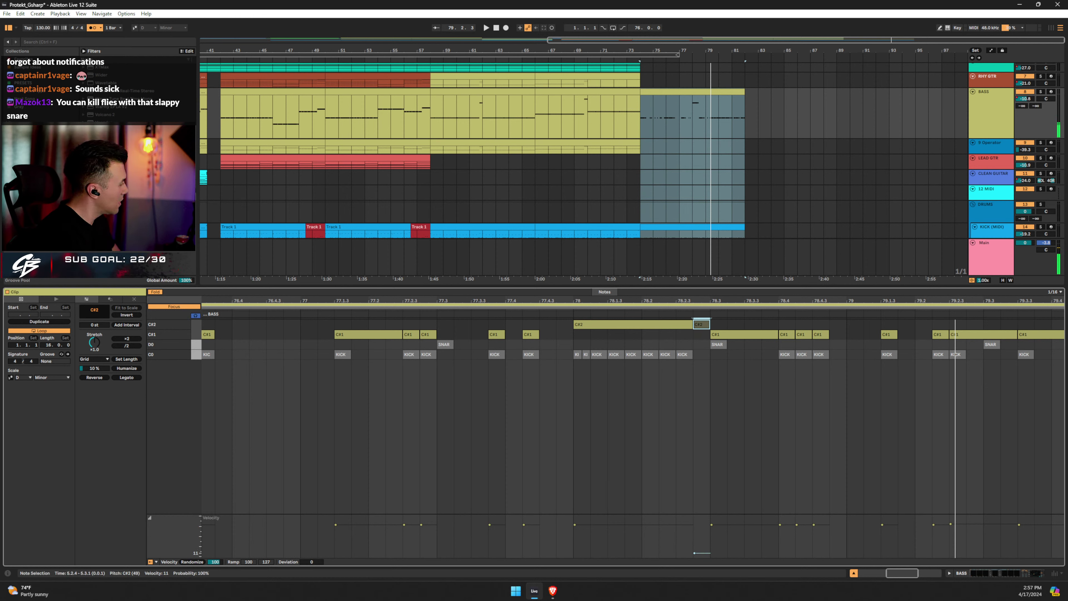
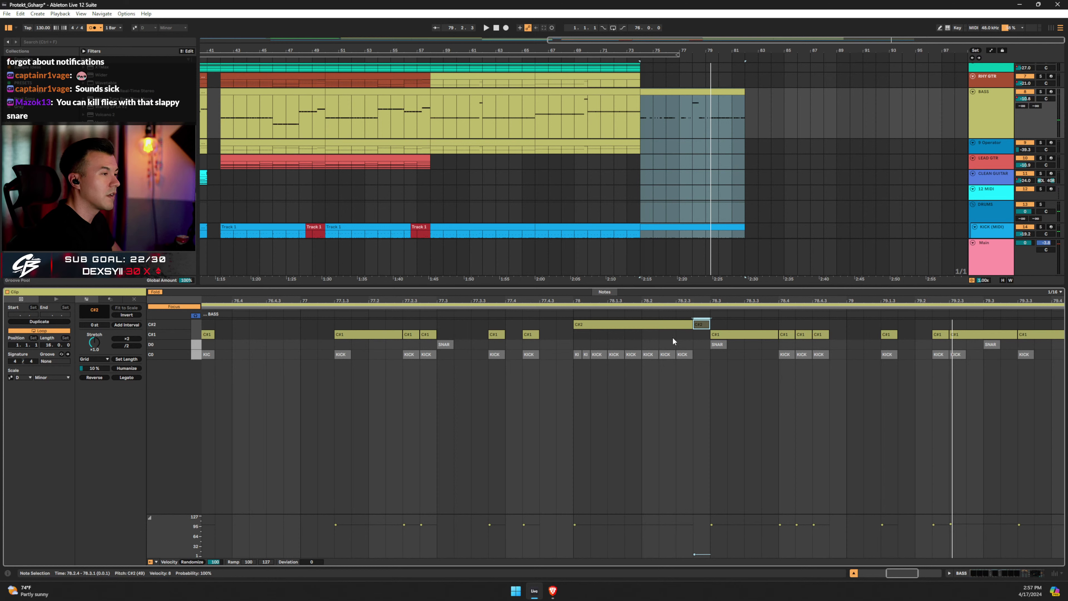
left_click(574, 319)
left_click(555, 319)
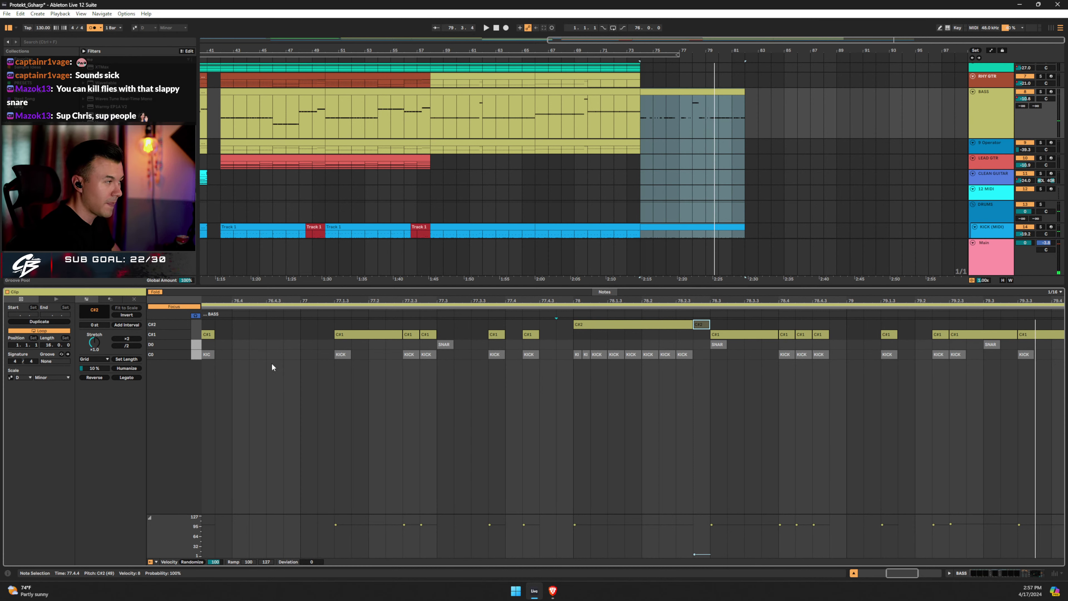
Unfold the note editor, turn off Focus, and open the kick clip from bar 74 by itself at its China cymbal lanes.
left_click(156, 292)
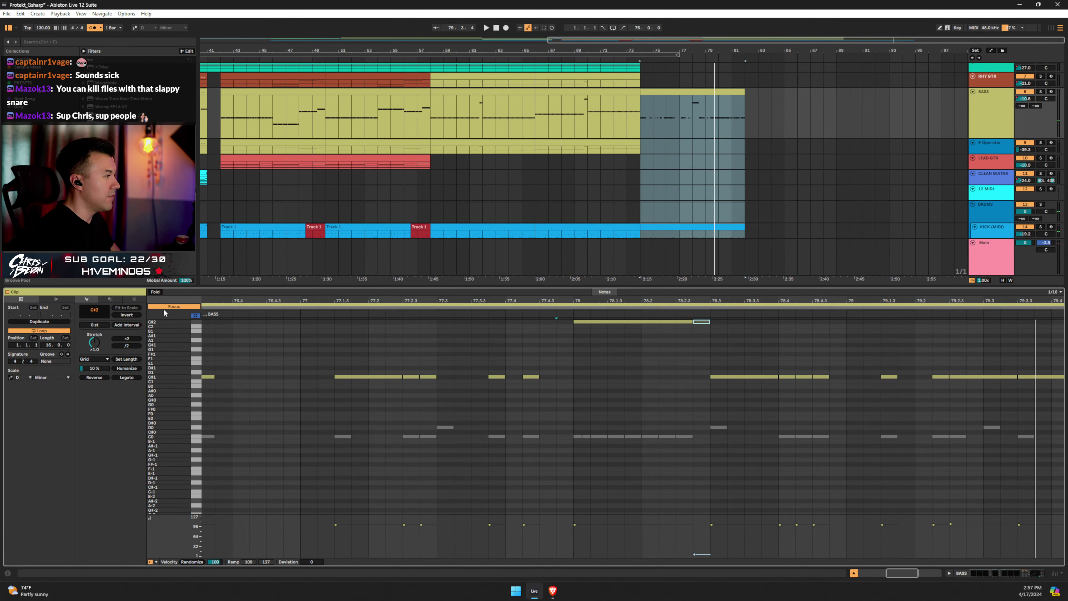
left_click(164, 307)
left_click(488, 361)
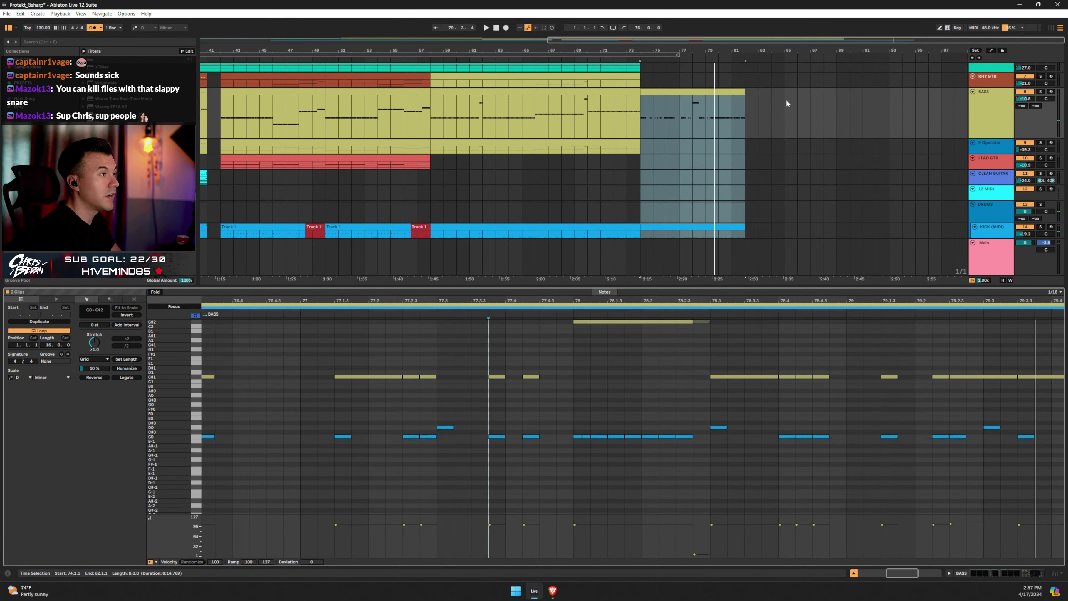
double_click(690, 228)
scroll(235, 403, "up", 5)
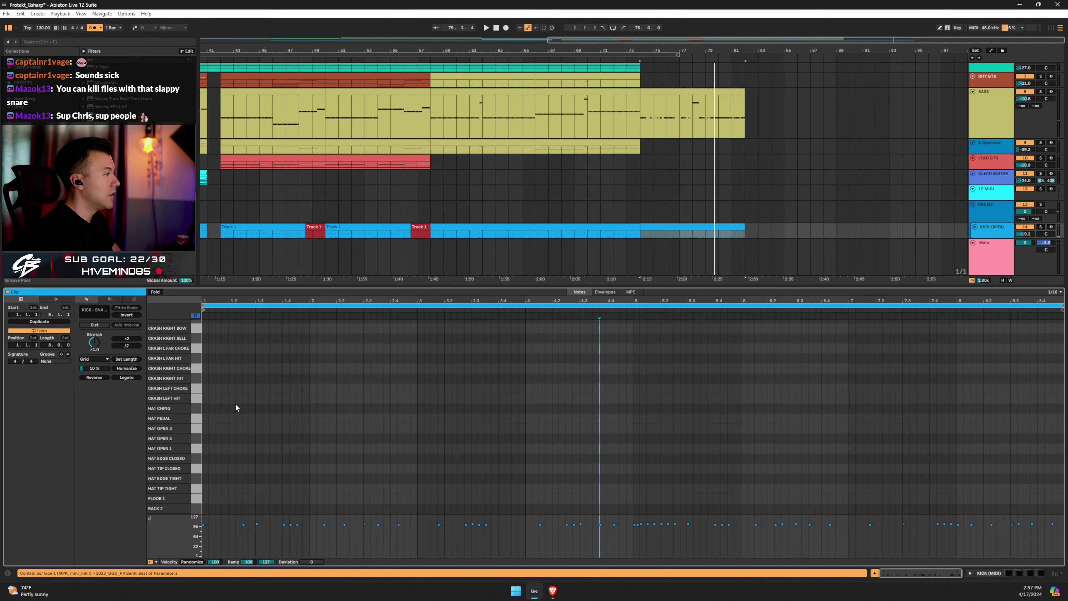
scroll(231, 402, "up", 2)
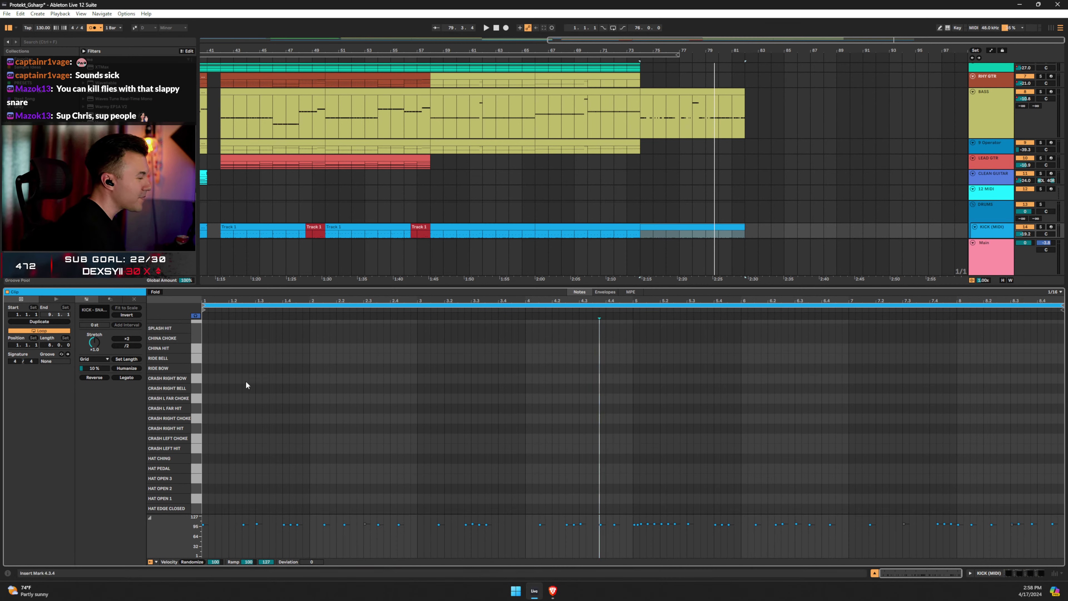
scroll(295, 361, "up", 3)
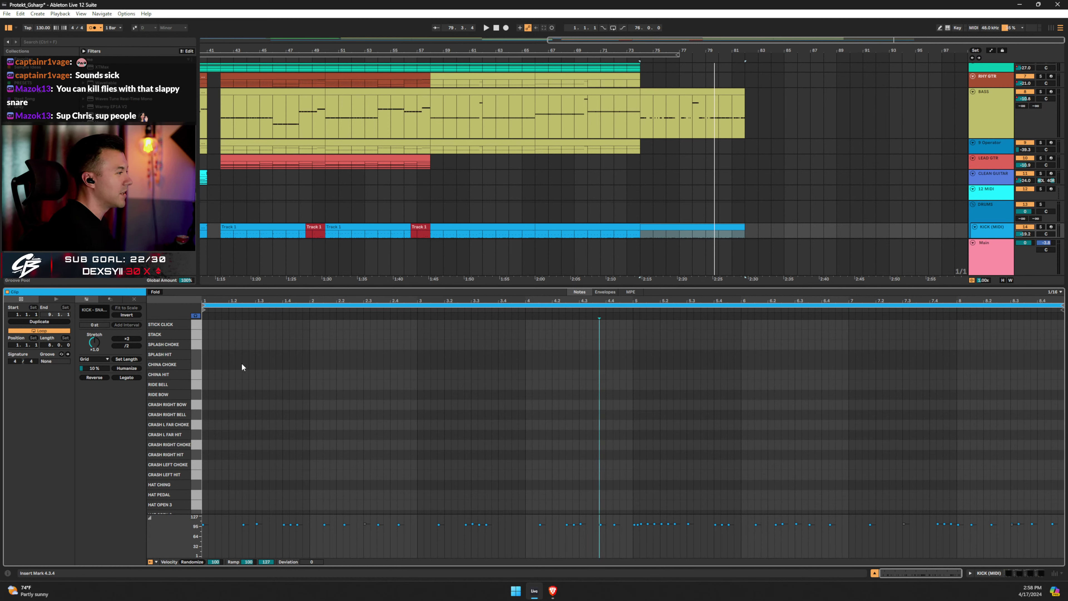
Add 1/16 China Hit notes at 1.1.1, 1.2.1, 1.3.1, 2.1.1 and 2.3.1 of the drum clip, auditioning the pattern.
double_click(206, 374)
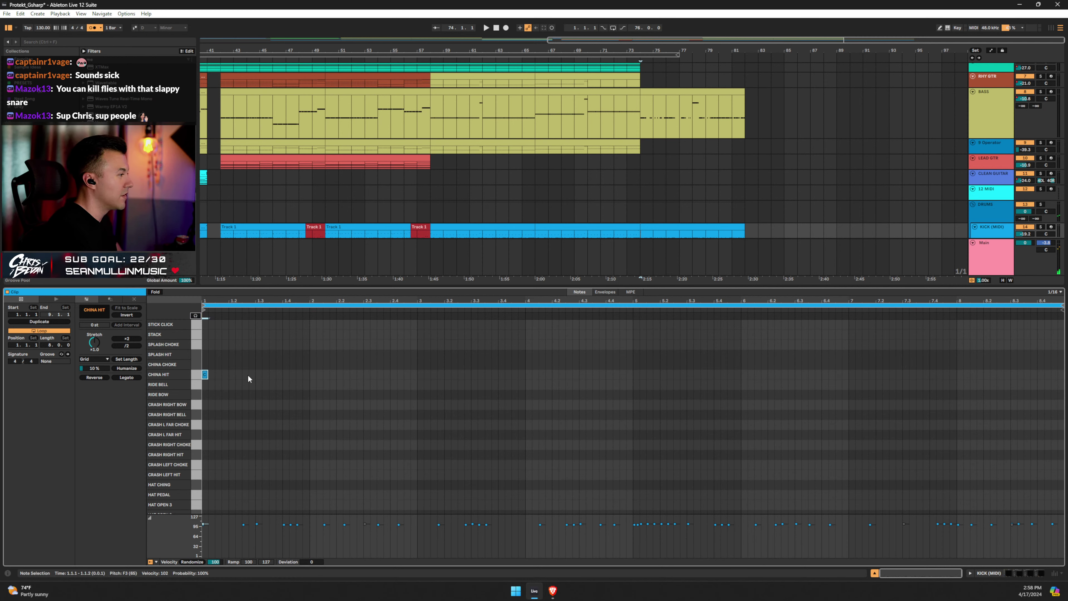
double_click(230, 375)
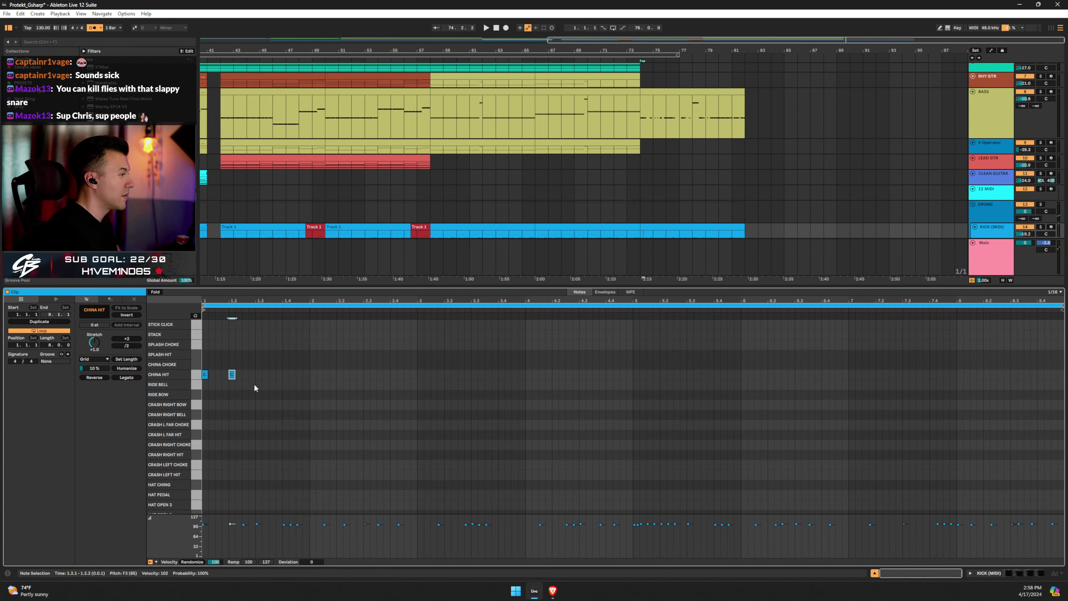
key("space")
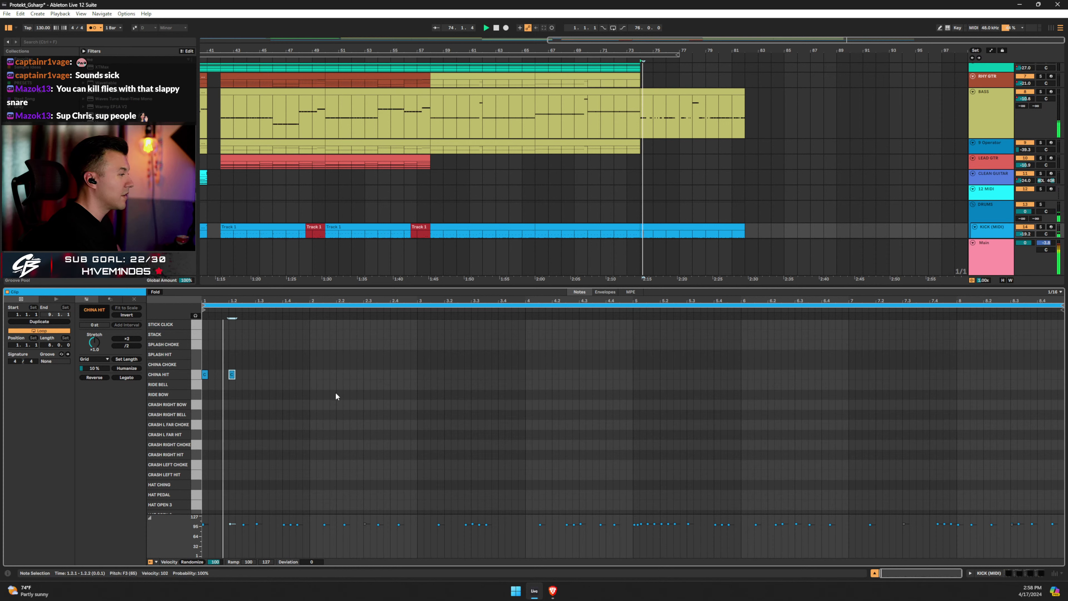
double_click(258, 374)
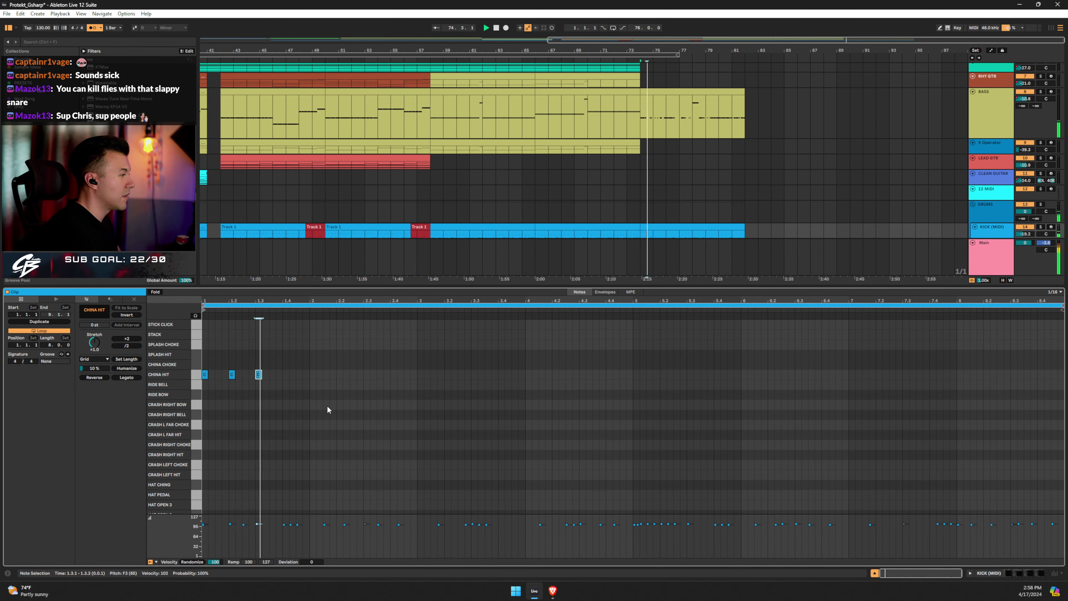
double_click(313, 374)
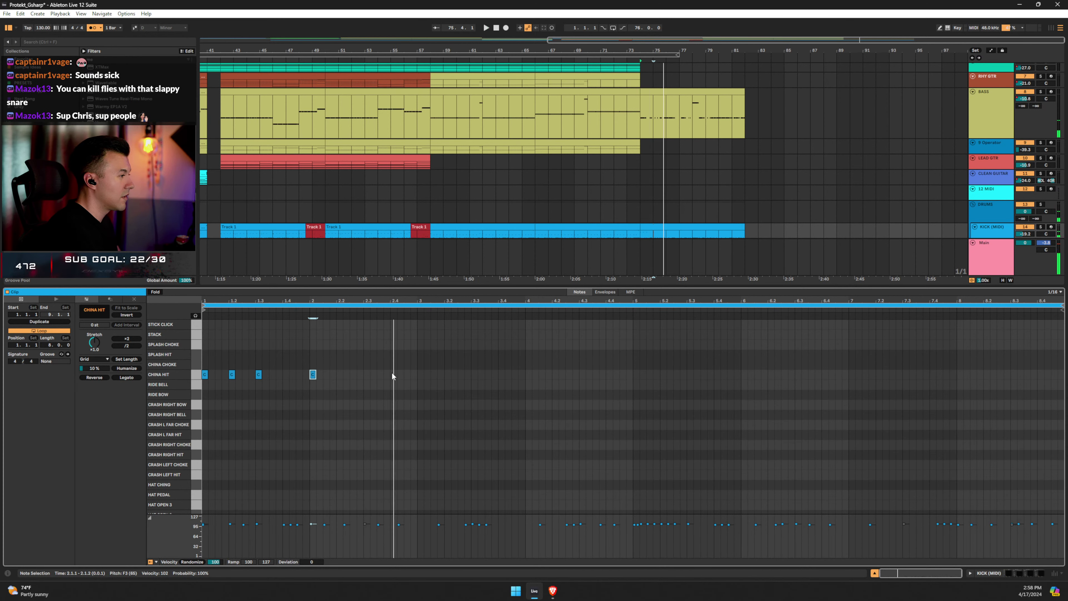
double_click(368, 374)
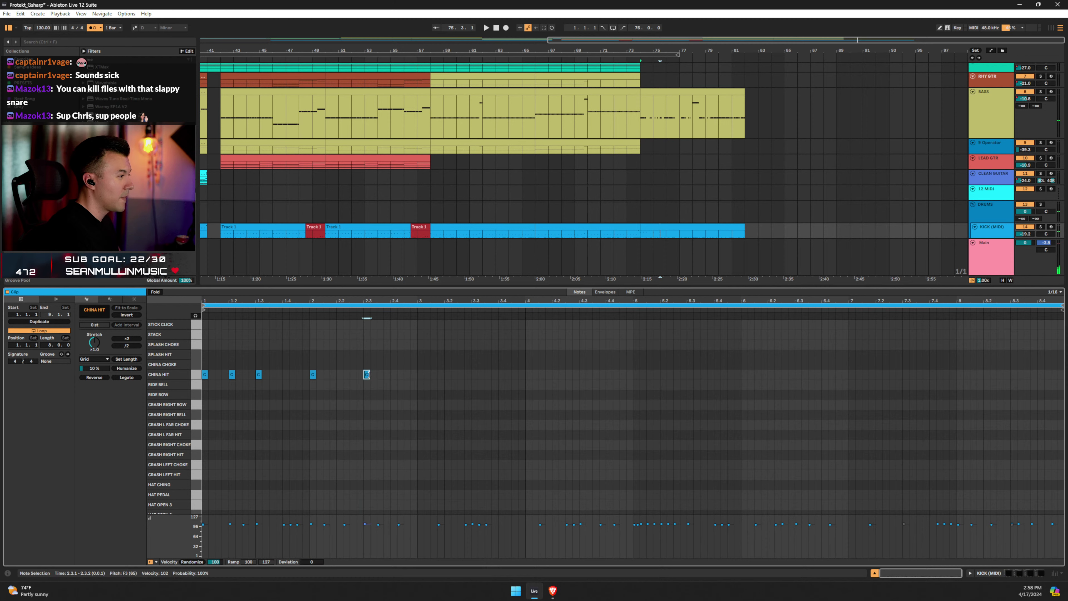
key("space")
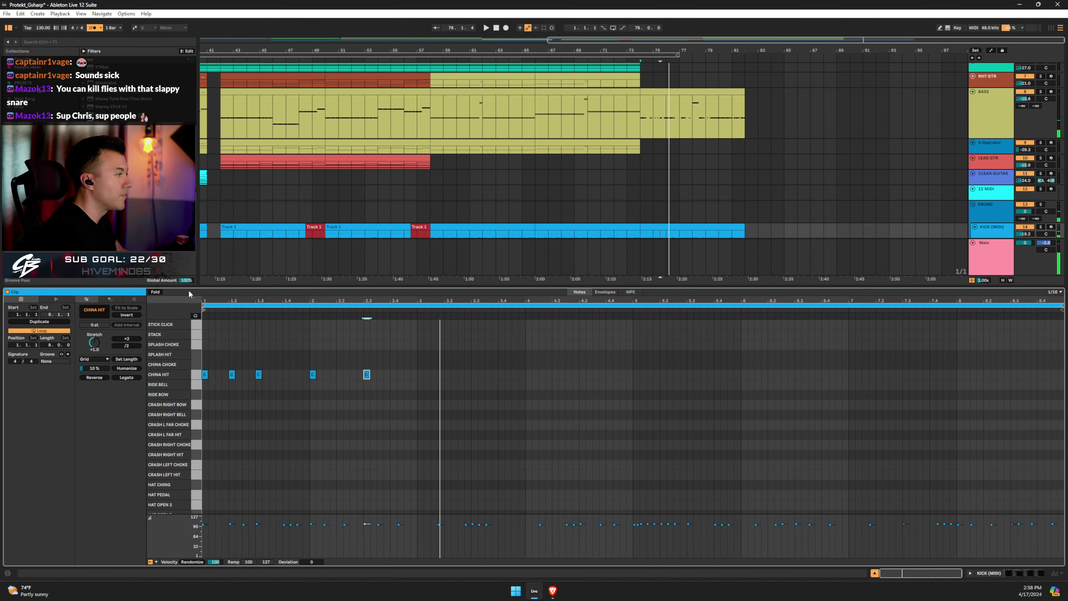
Fold the drum editor to the used lanes, add China Hit notes at 2.3.3 and 2.4.2, and play the pattern.
left_click(155, 292)
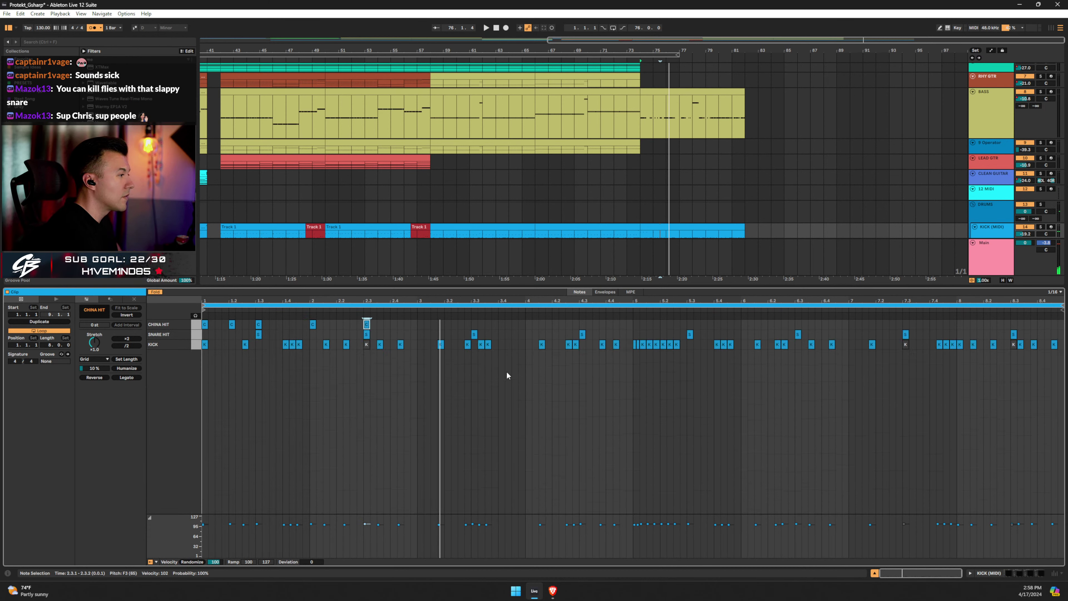
double_click(379, 324)
double_click(400, 324)
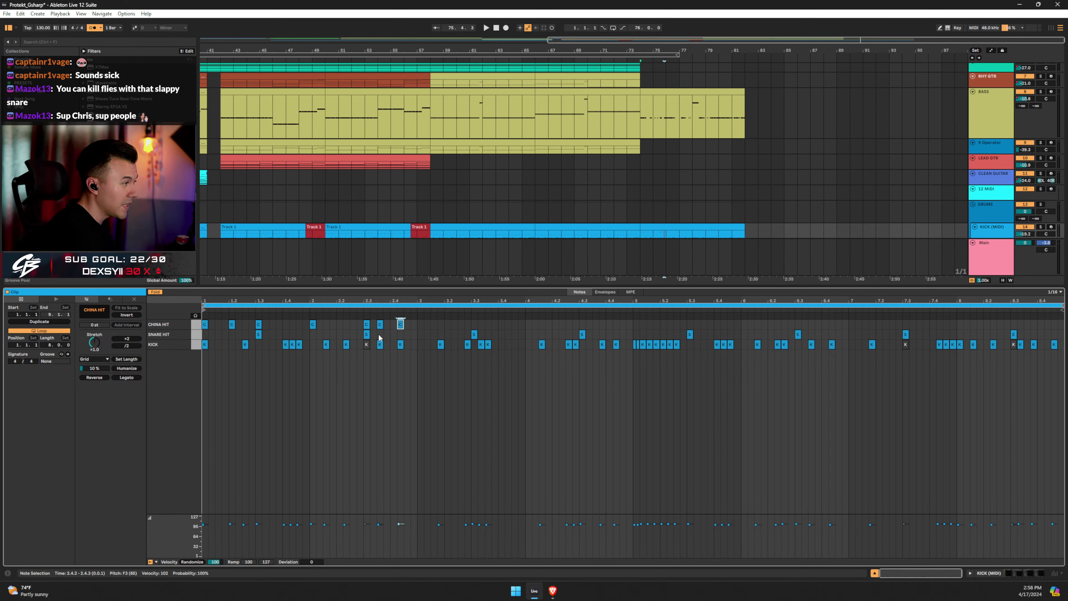
left_click(152, 293)
left_click(155, 292)
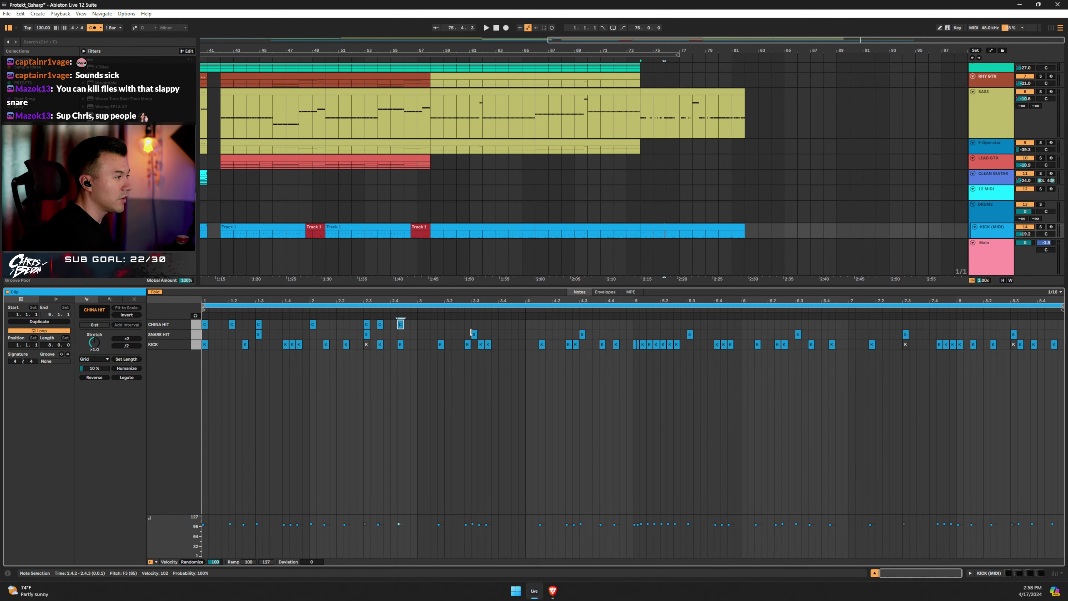
key("space")
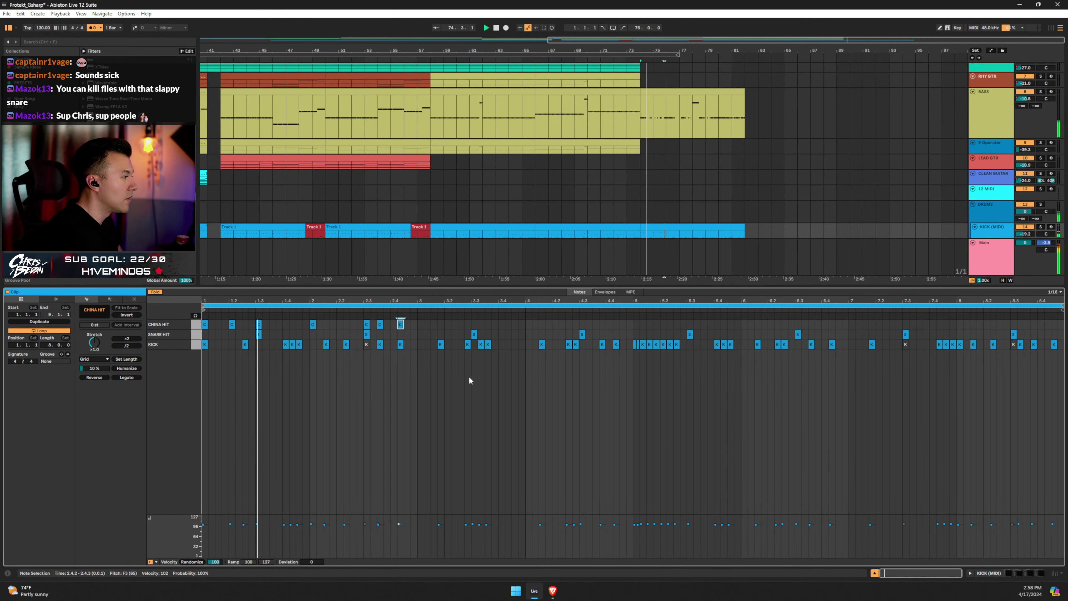
Move the China Hit note at 1.2.1 to 1.2.3, add one at 3.2.1, and play from 1.4.3.
left_click_drag(234, 326, 249, 327)
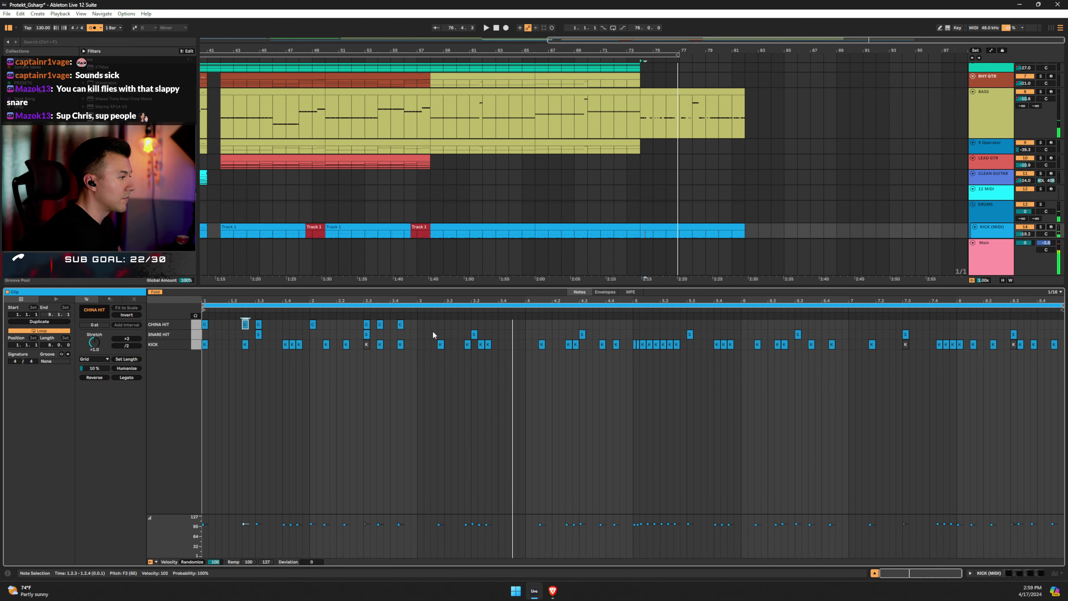
double_click(447, 324)
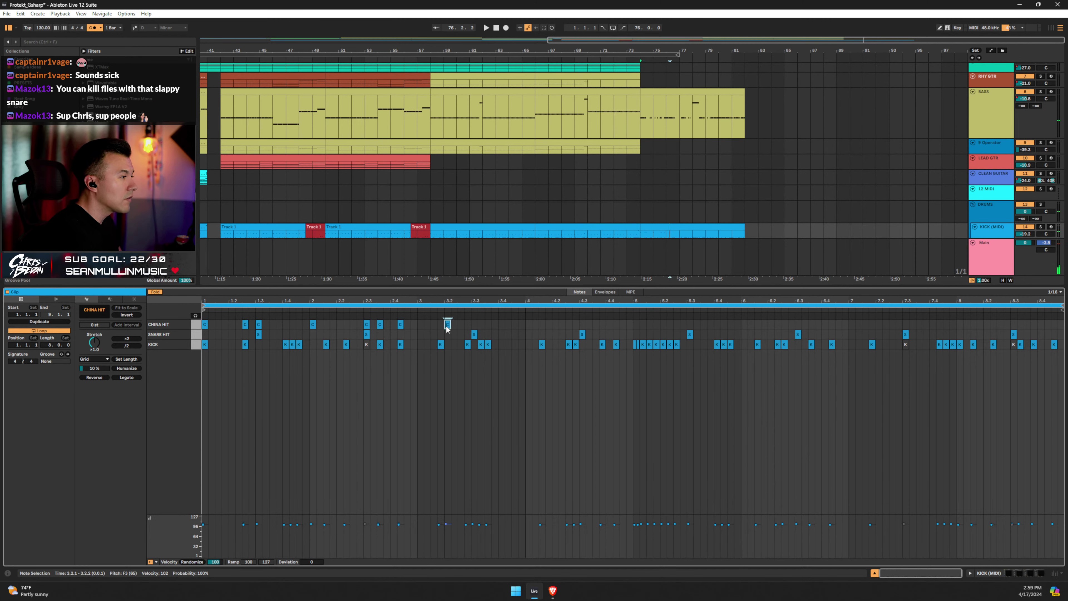
left_click(313, 324)
left_click(296, 330)
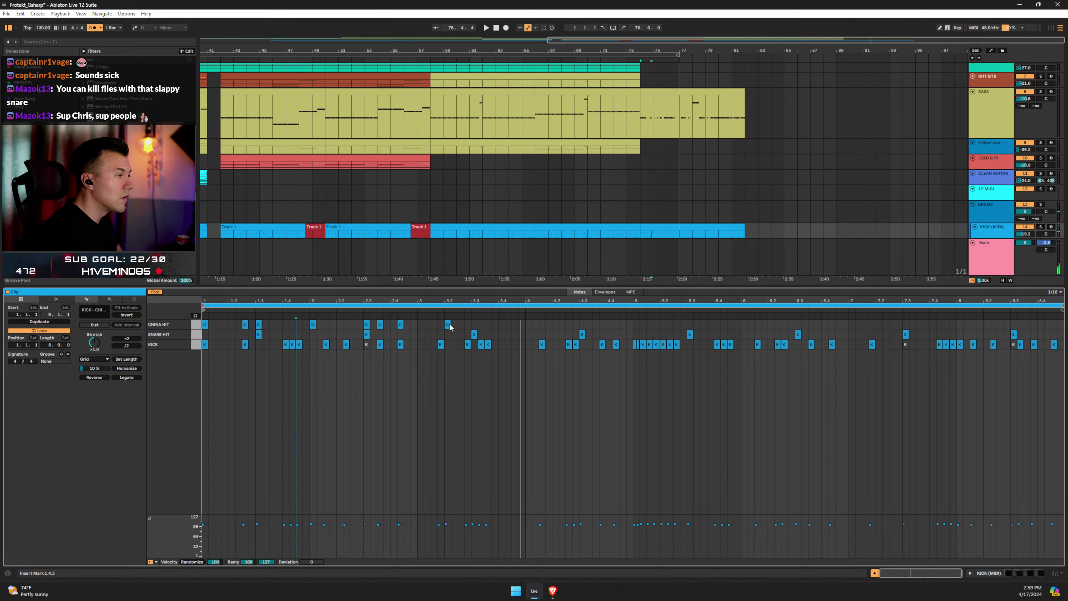
Copy the China Hit note at 3.2.1 to 3.3.1, 3.4.1, 4.1.1 and 4.2.1, and play from the clip start.
left_click_drag(448, 324, 504, 330)
left_click(414, 330)
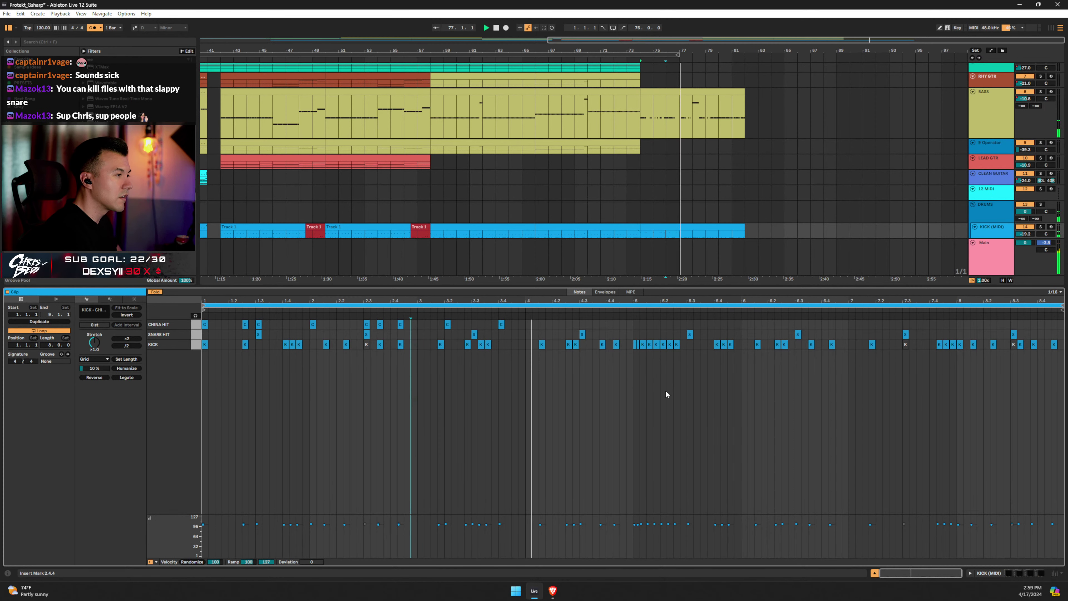
left_click(501, 325)
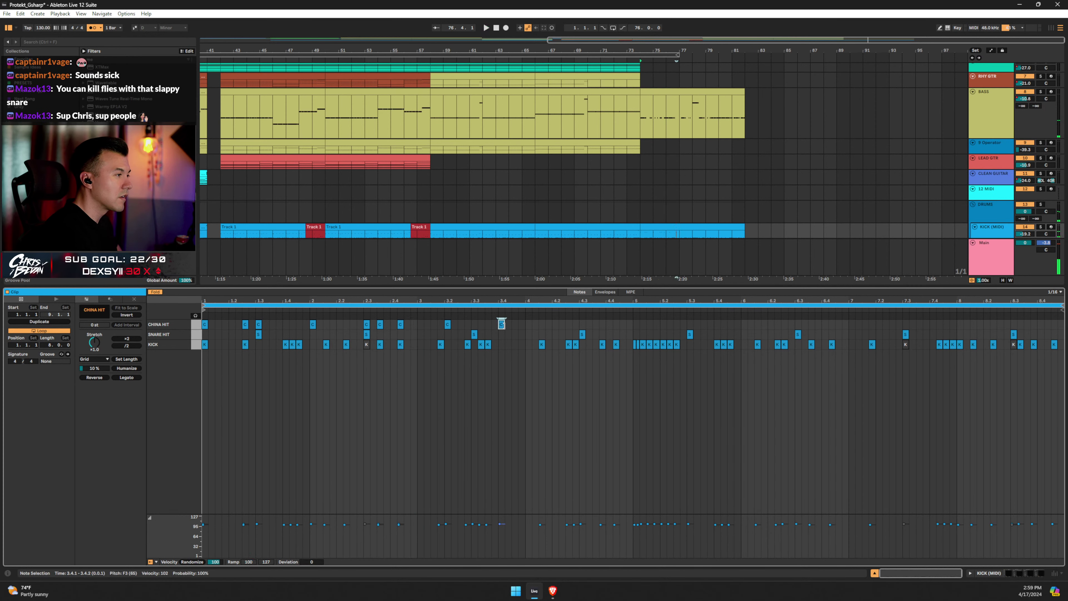
left_click_drag(501, 325, 528, 325)
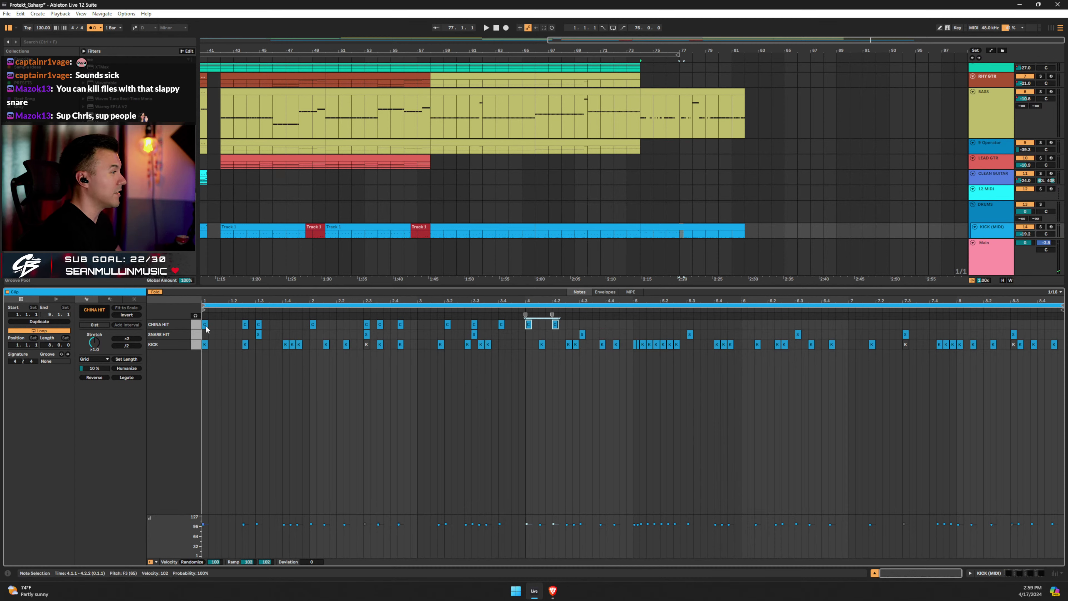
left_click(202, 338)
key("space")
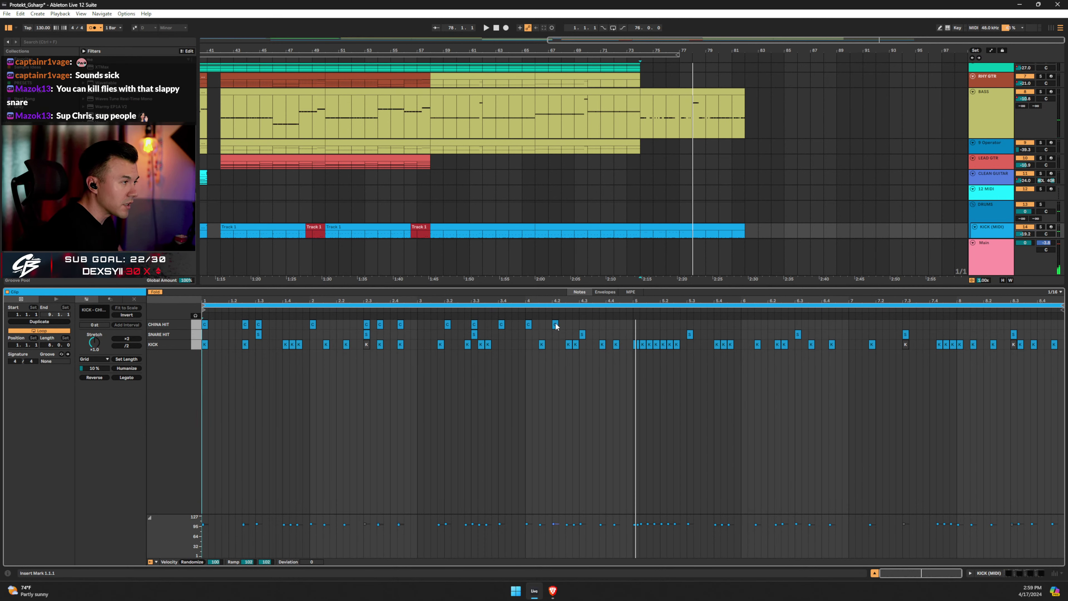
Add a China Hit note at 4.4.1 and audition it from 3.4.3.
double_click(609, 325)
left_click(511, 388)
key("space")
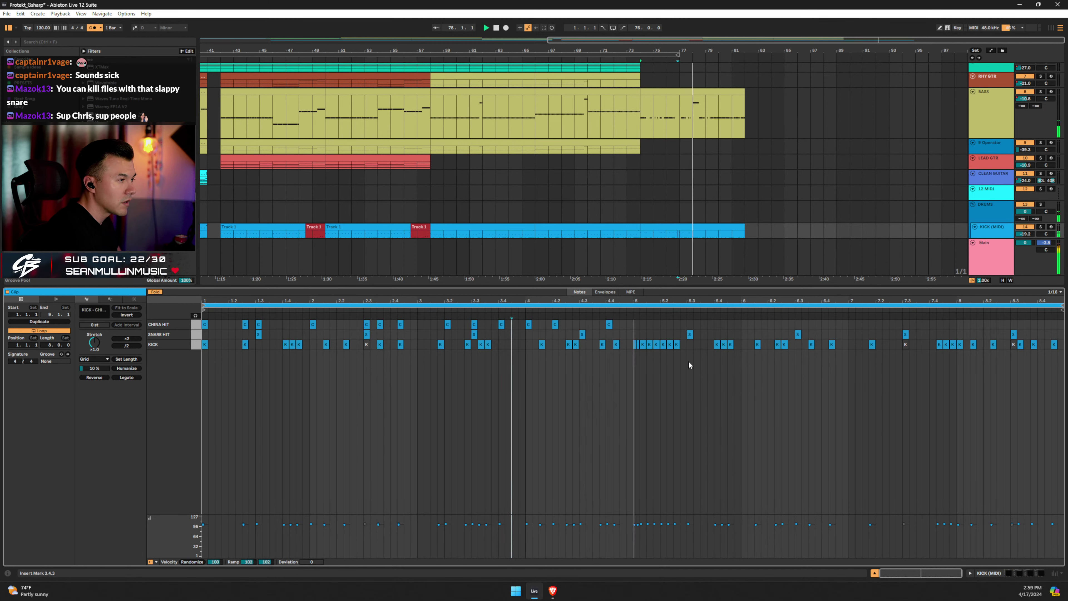
key("space")
Try the China Hit accents of bar 4 at 4.3.4 and 4.4.2, add another at 5.1.1, and play the pattern.
left_click(609, 325)
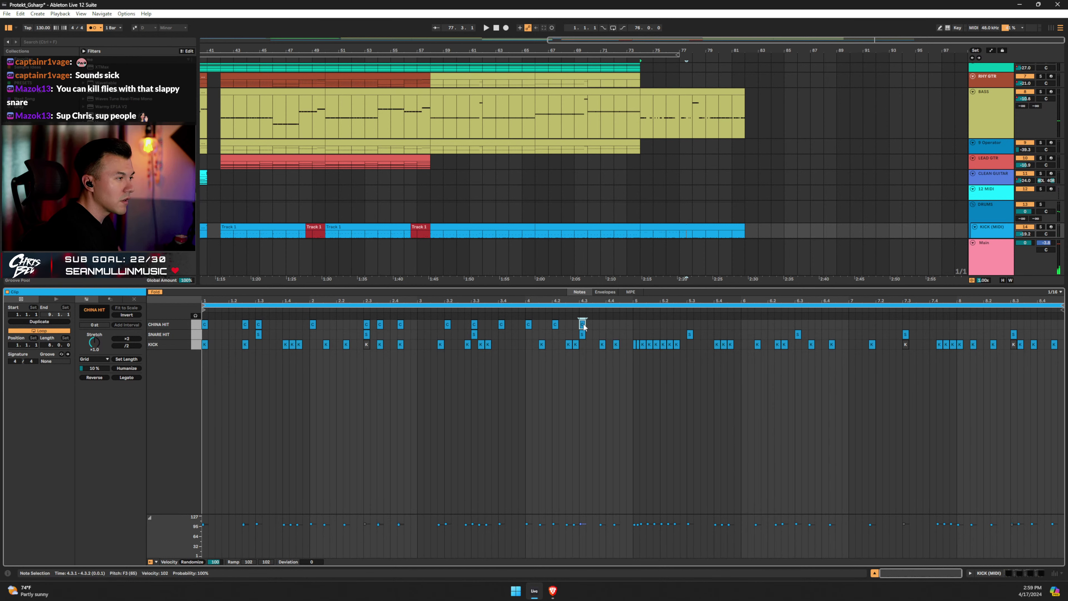
left_click_drag(592, 327, 602, 328)
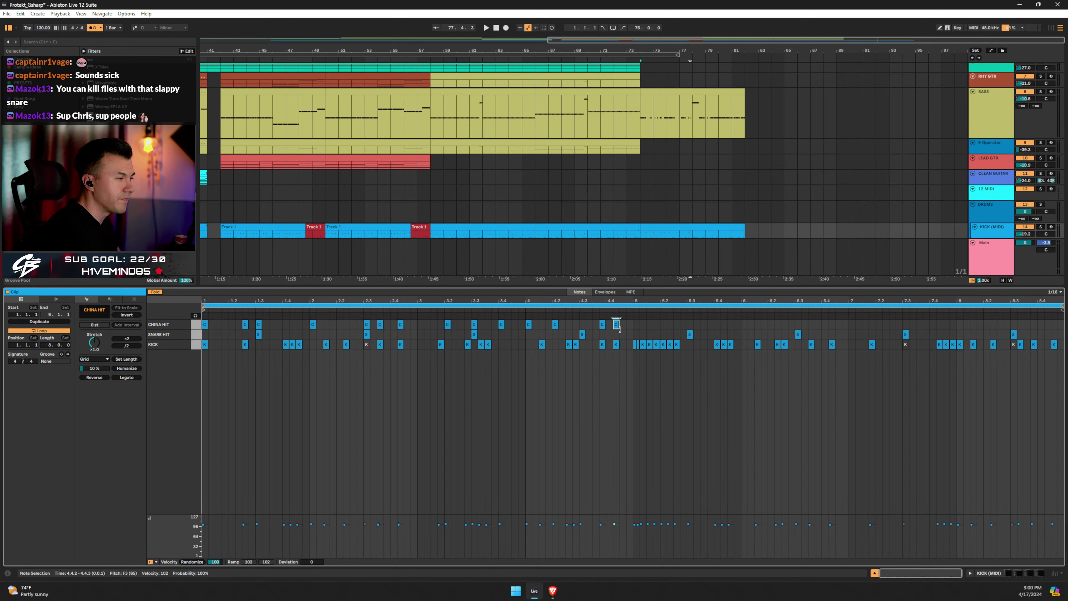
double_click(636, 324)
key("space")
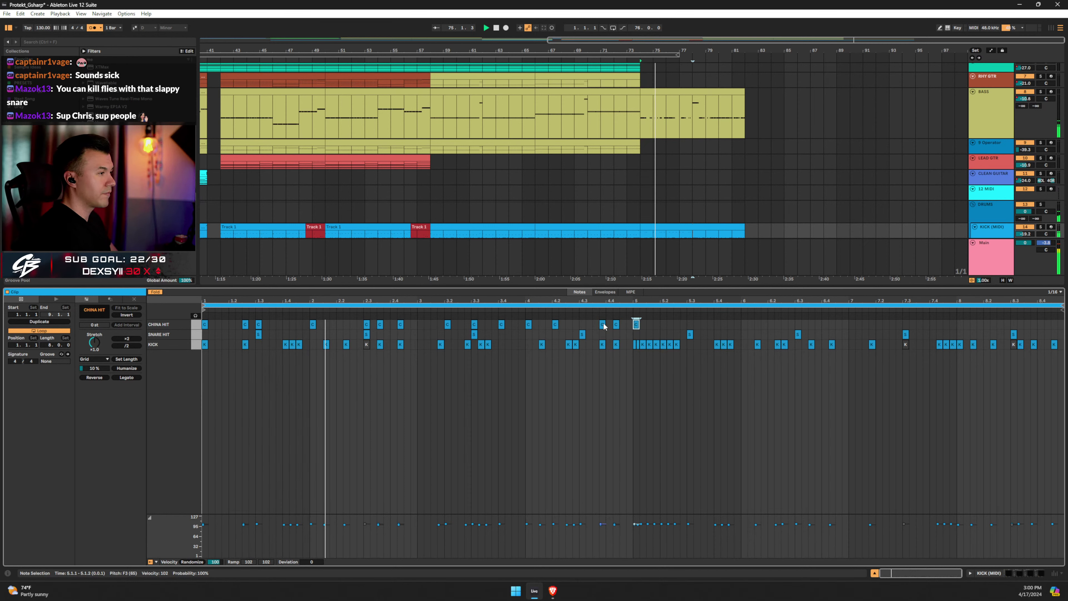
Rearrange the last two China Hit notes of bar 4 to 4.3.1 and 4.4.1, and add one at 5.3.1.
mouse_move(602, 325)
left_mouse_down()
mouse_move(582, 325)
mouse_move(609, 324)
left_mouse_up()
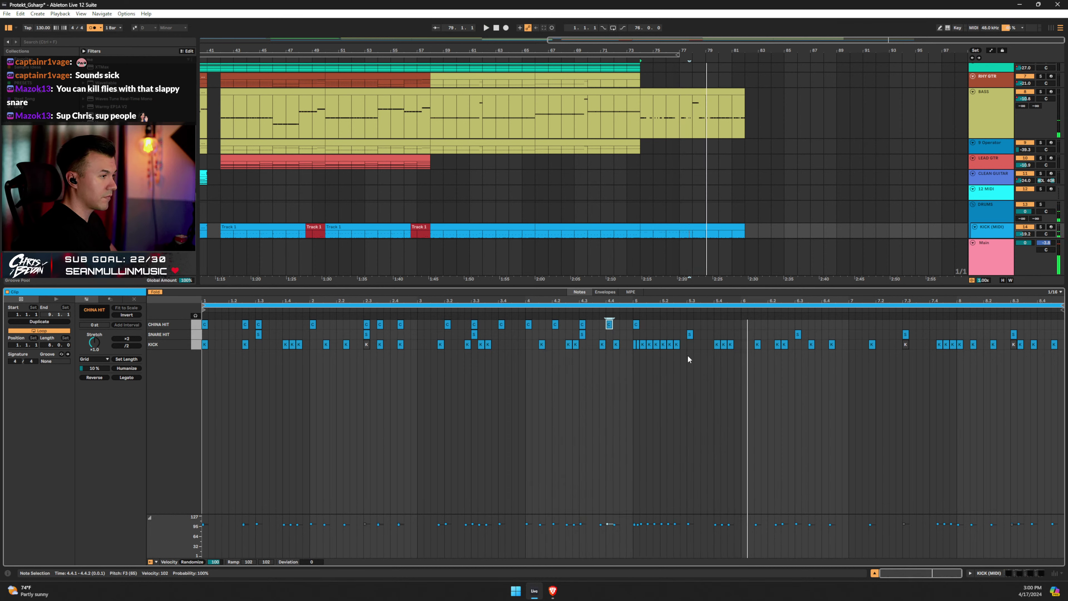
double_click(689, 324)
key("space")
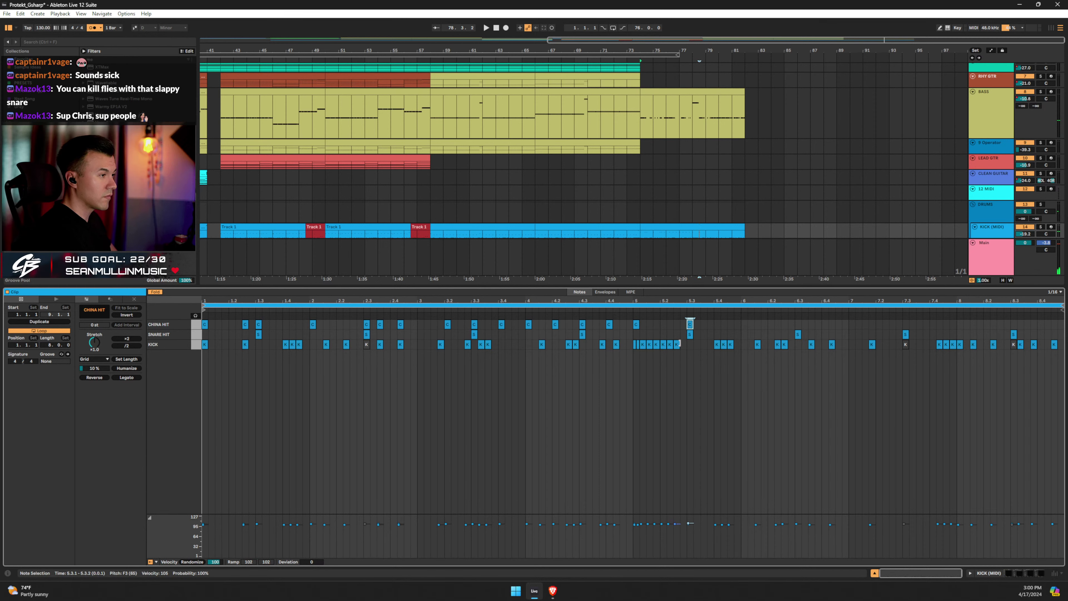
Move the last kick of the bar 5 run from 5.2.3 to 5.2.4 and audition it from 4.4.3.
left_click(678, 349)
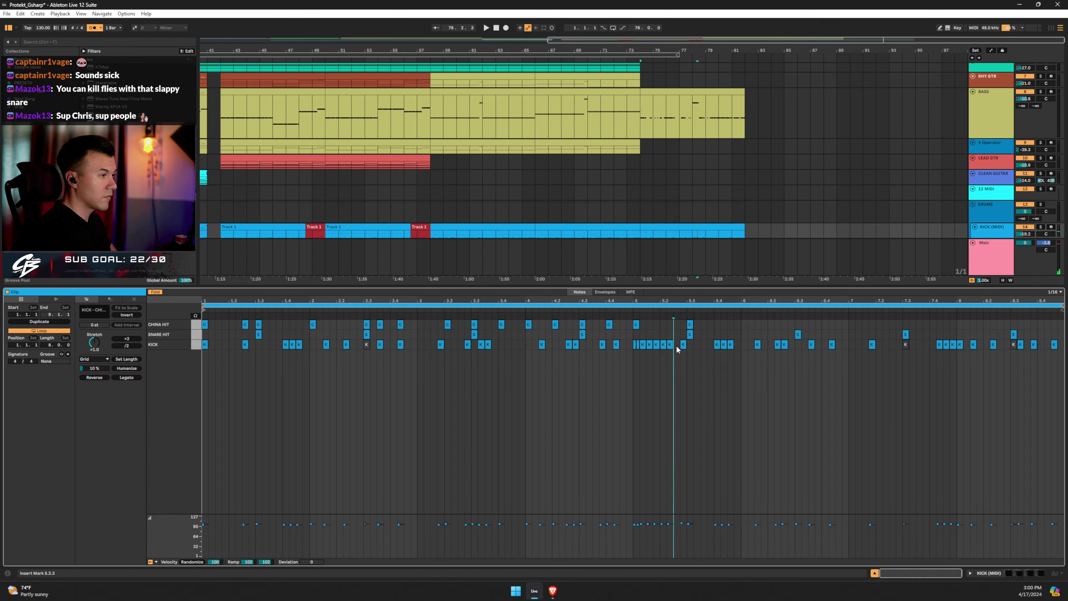
left_click(619, 328)
key("space")
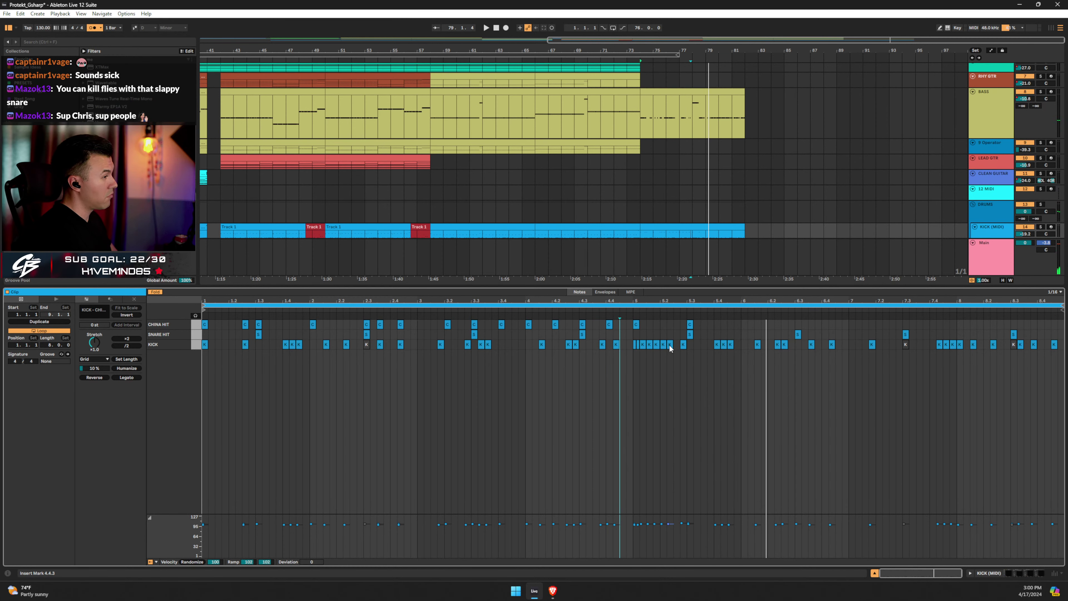
Delete the kick at 5.2.2, add one at 5.2.3, and audition the transition into bar 5.
double_click(670, 345)
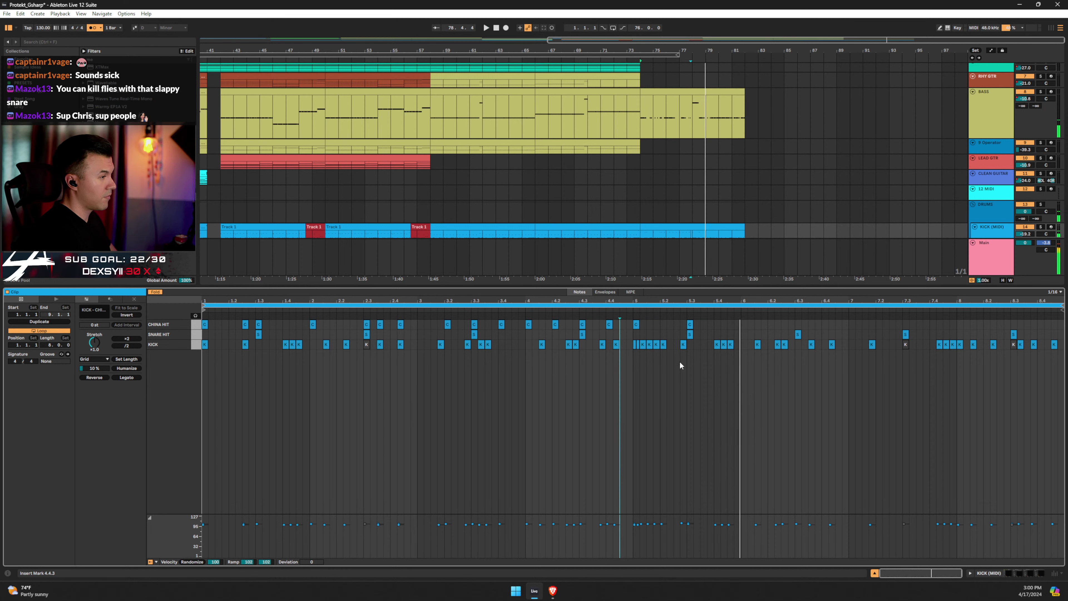
double_click(676, 344)
left_click(608, 323)
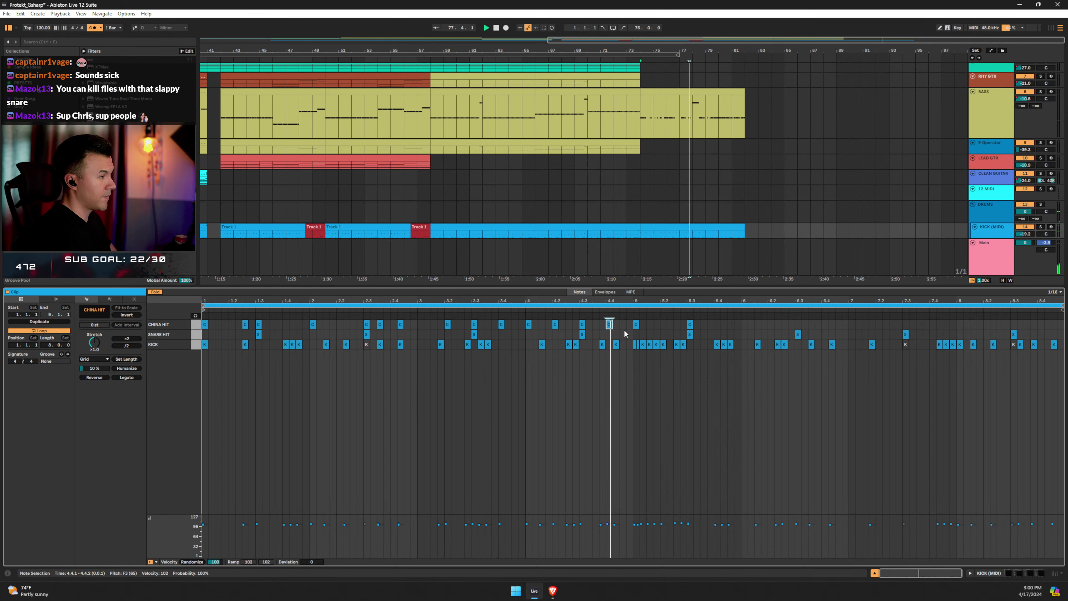
left_click(625, 334)
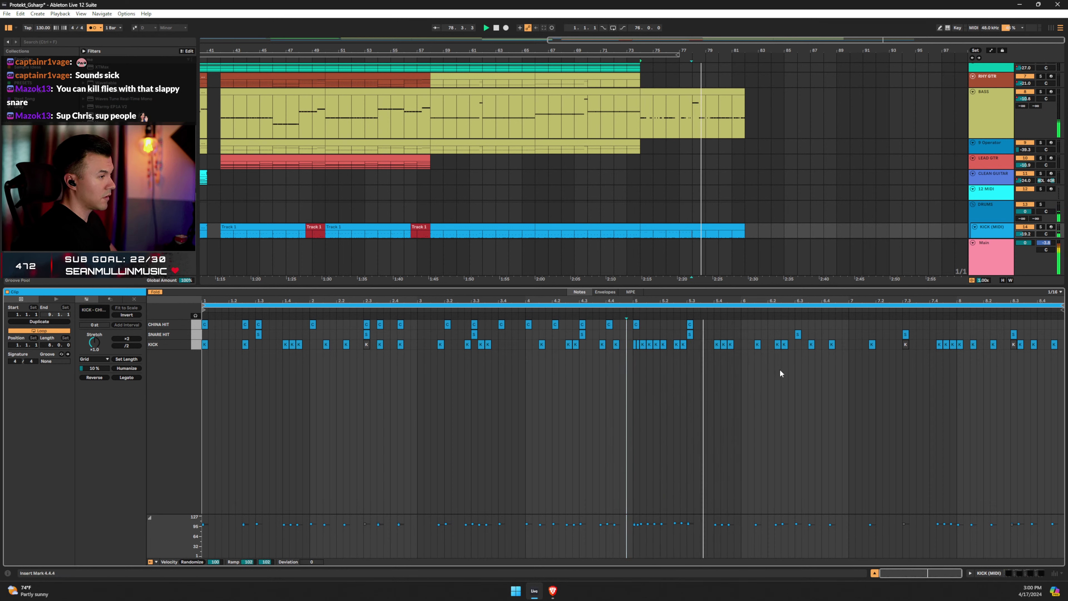
left_click(633, 327)
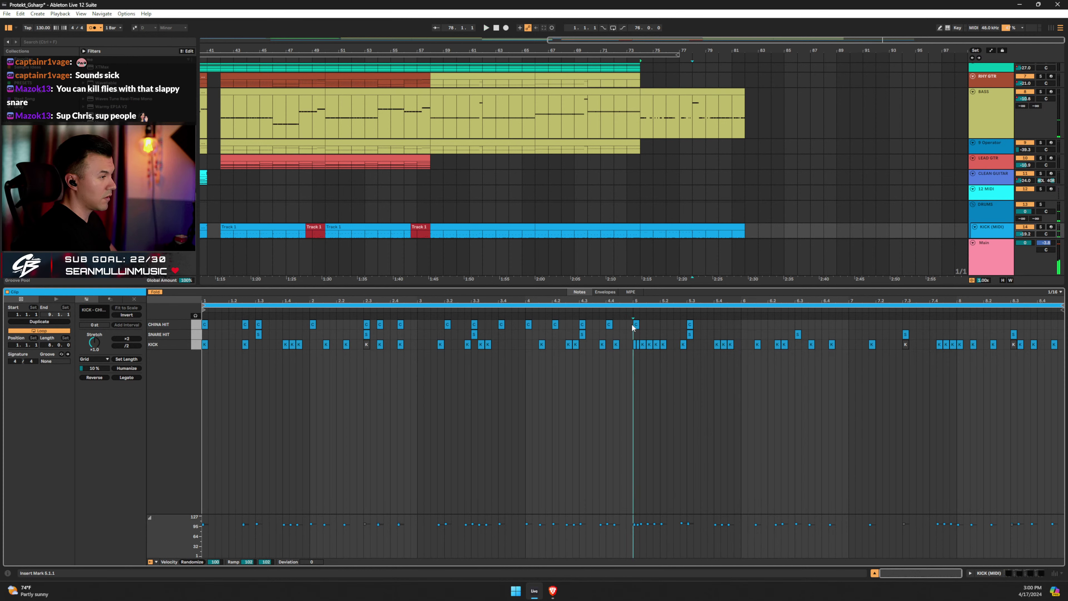
Replace the kick just before 5.3.1 with two kicks on a 1/8 triplet grid and audition the run into 5.3.1.
key("space")
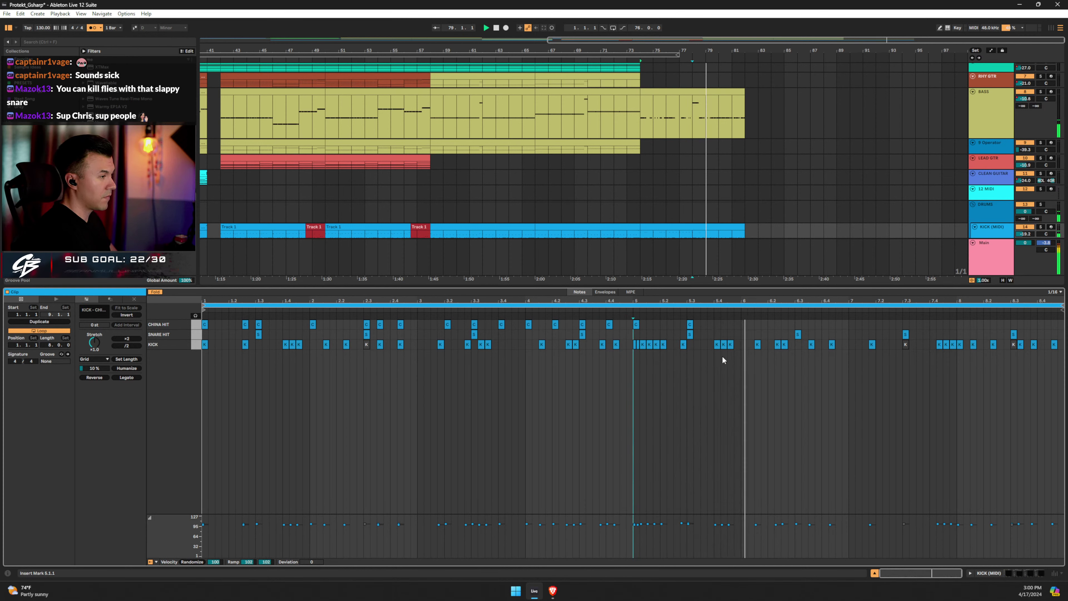
right_click(652, 336)
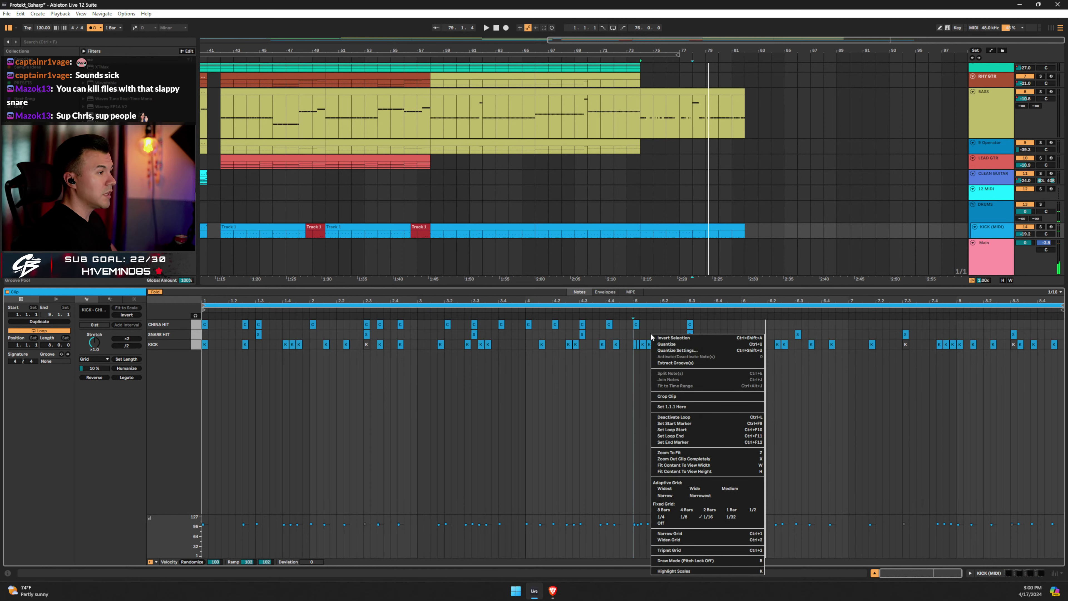
left_click(669, 549)
right_click(668, 340)
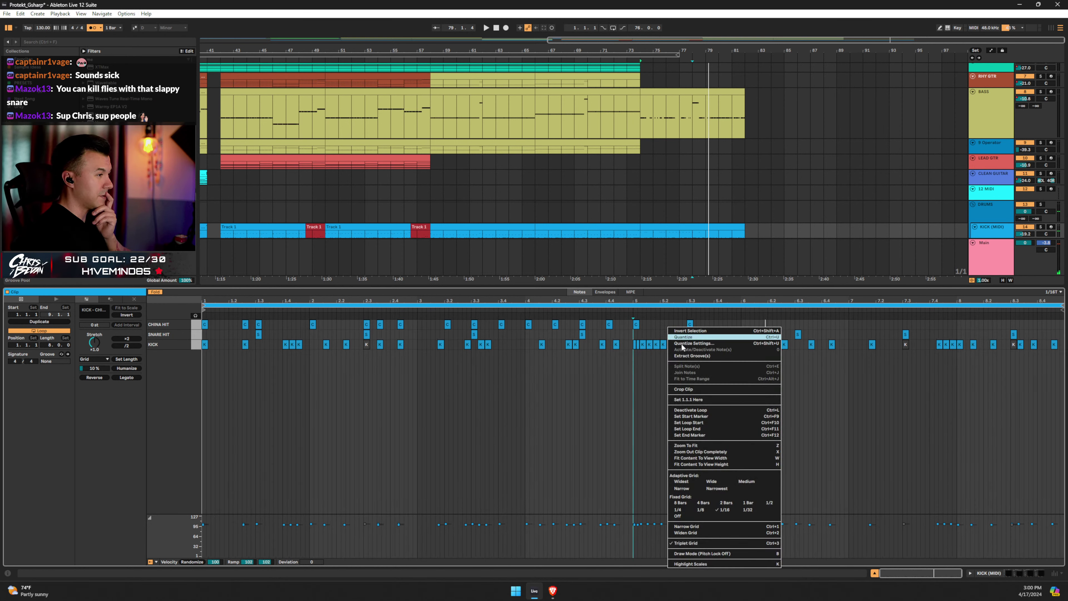
left_click(703, 511)
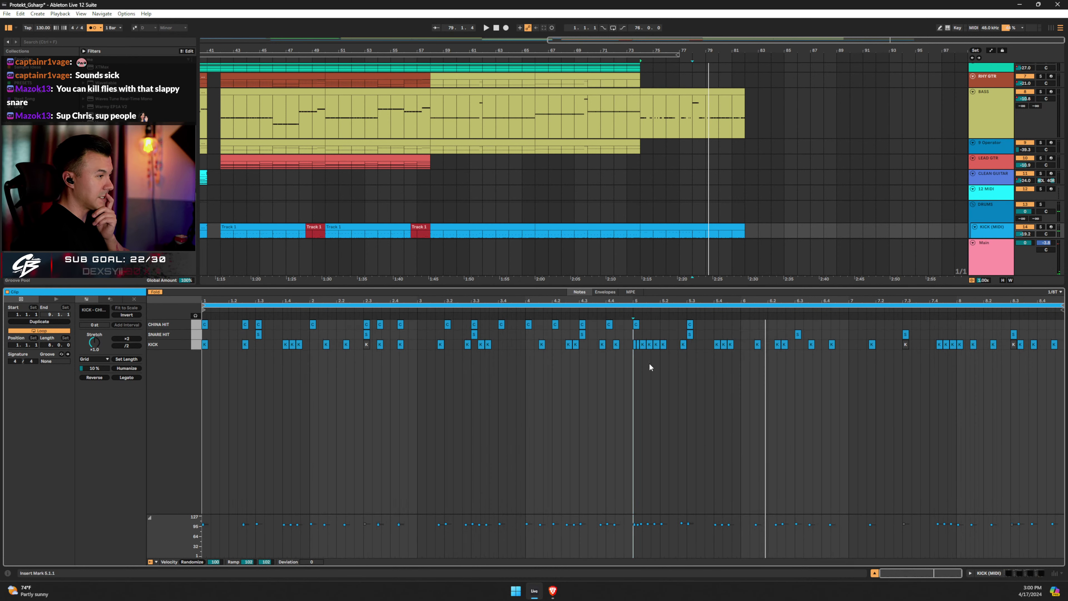
double_click(676, 345)
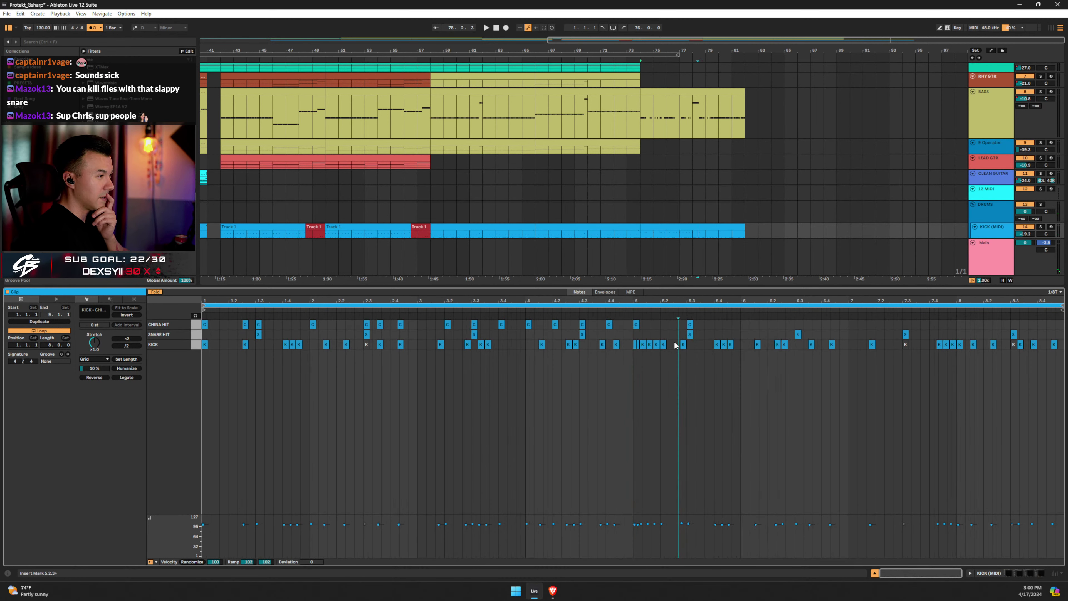
double_click(683, 345)
double_click(683, 346)
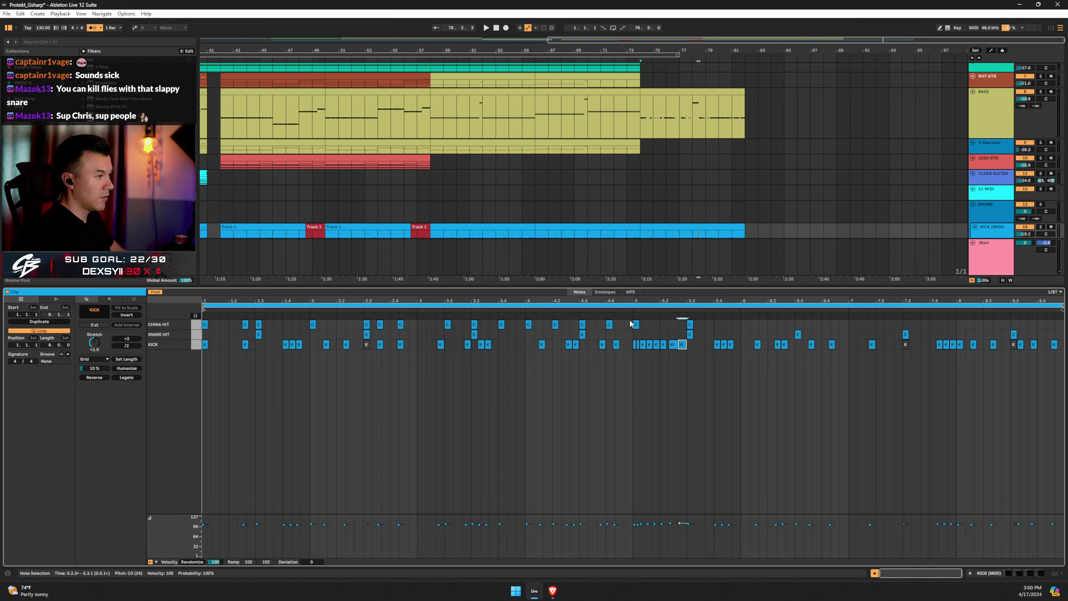
key("space")
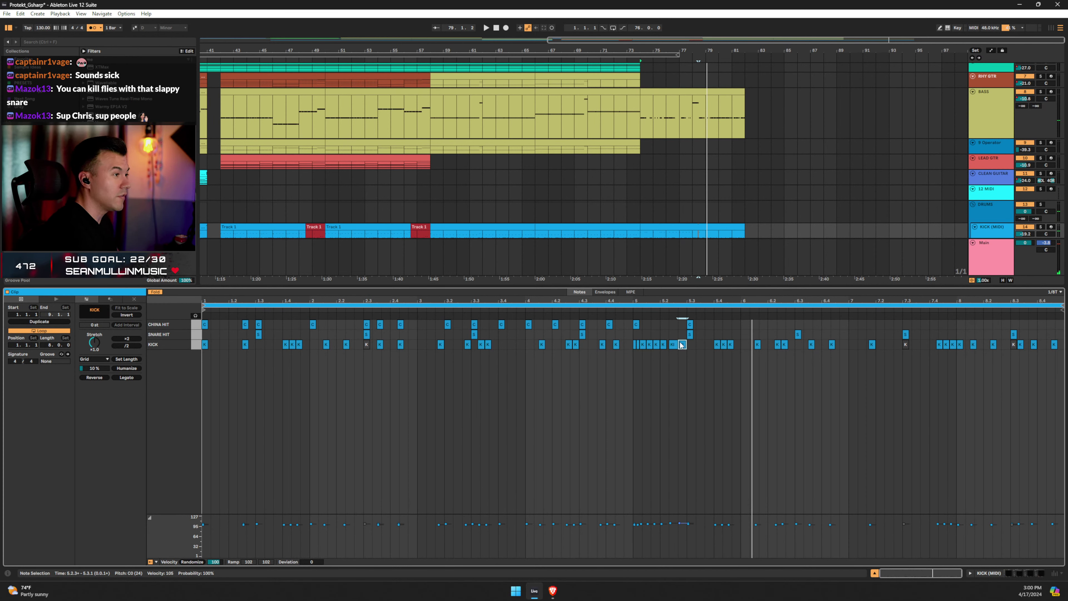
left_click(479, 311)
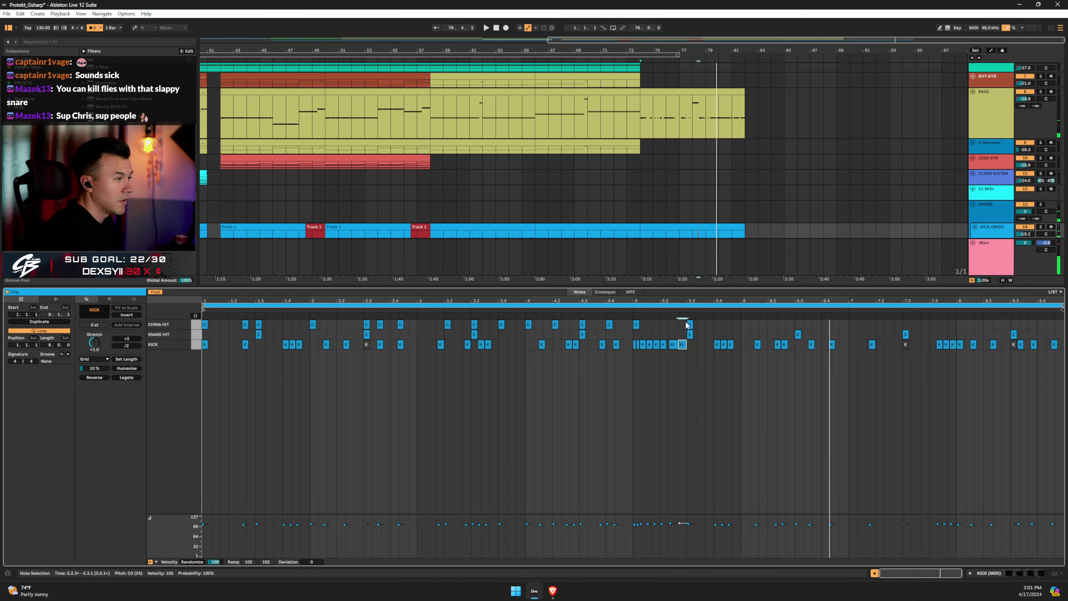
key("space")
Repeat the China Hit every two beats from 6.1.1 to 8.3.1, leaving none at 9.1.1, and play the clip from its start.
left_click_drag(690, 323, 1013, 326)
left_click(754, 323)
double_click(998, 298)
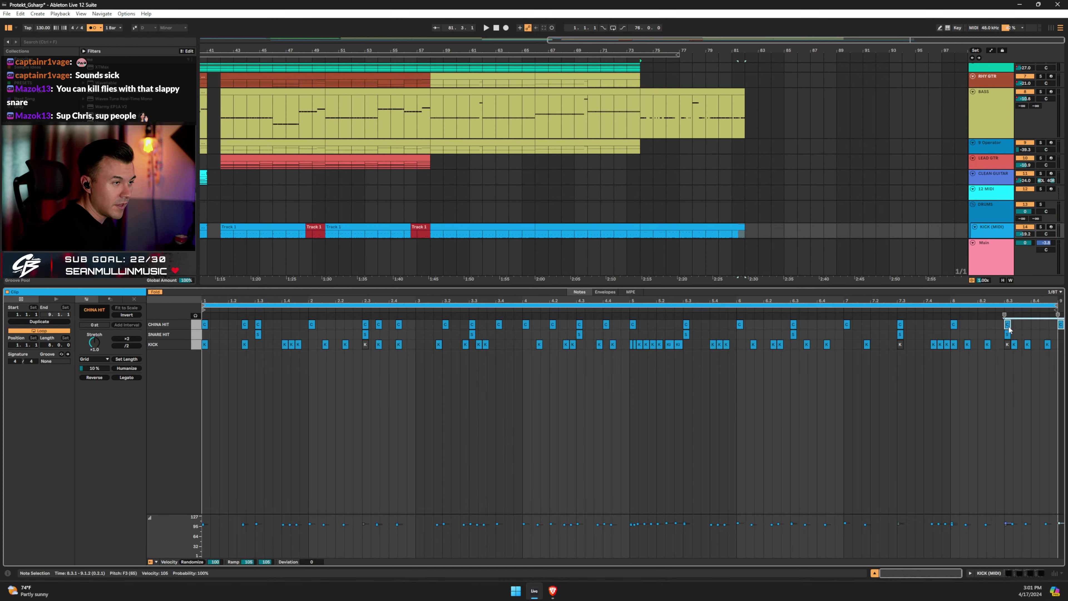
left_click(1040, 330)
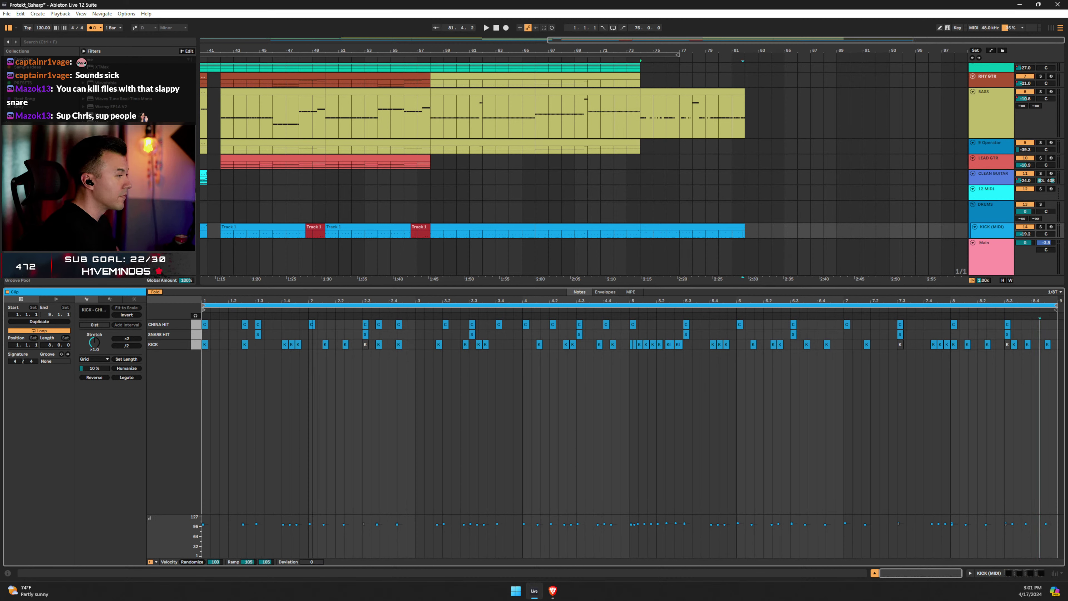
left_click(206, 341)
key("space")
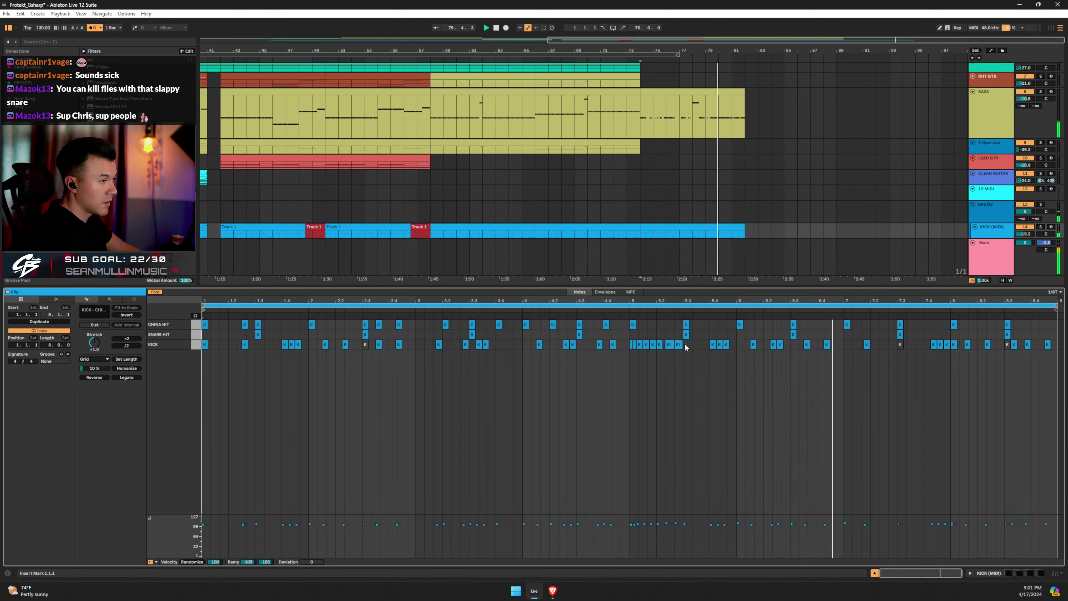
Return the grid to straight 1/16 and add China Hit notes at 6.3.3 and 6.4.2 plus a Snare Hit at 7.1.4.
right_click(820, 347)
left_click(826, 539)
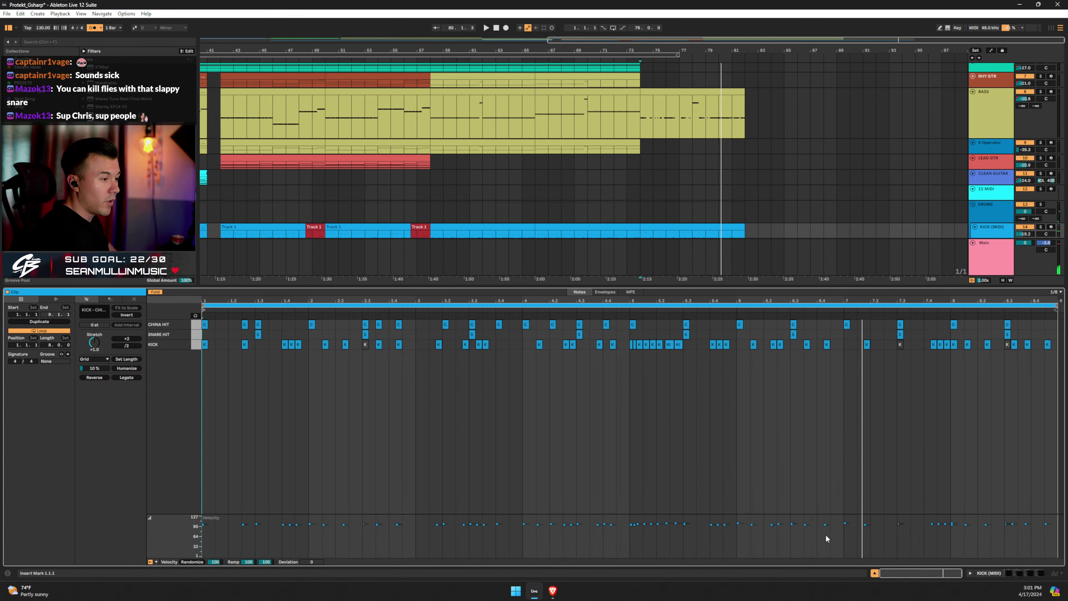
right_click(809, 332)
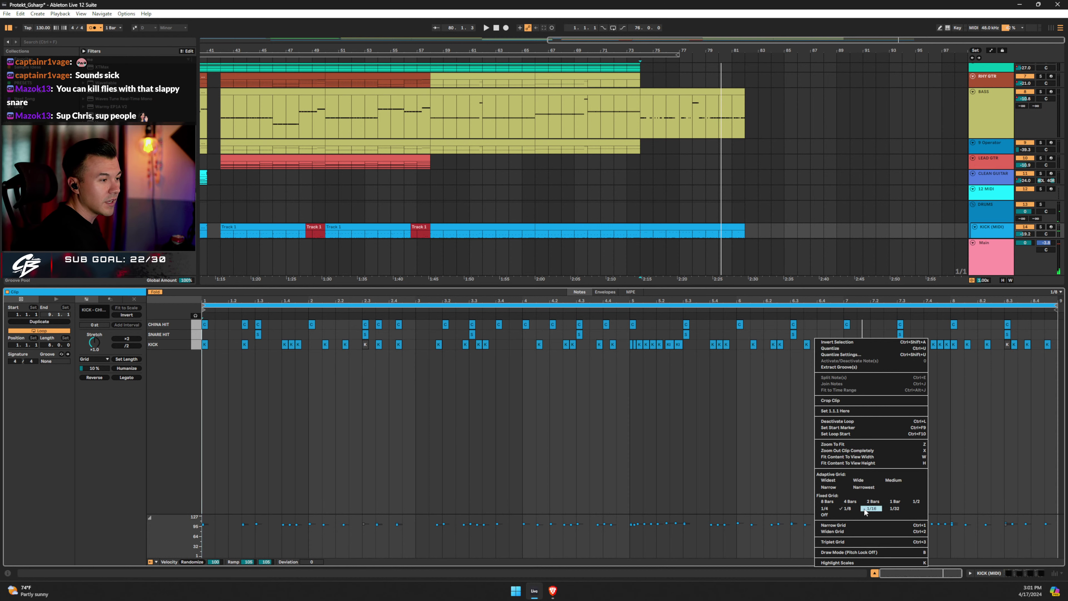
left_click(870, 510)
right_click(811, 332)
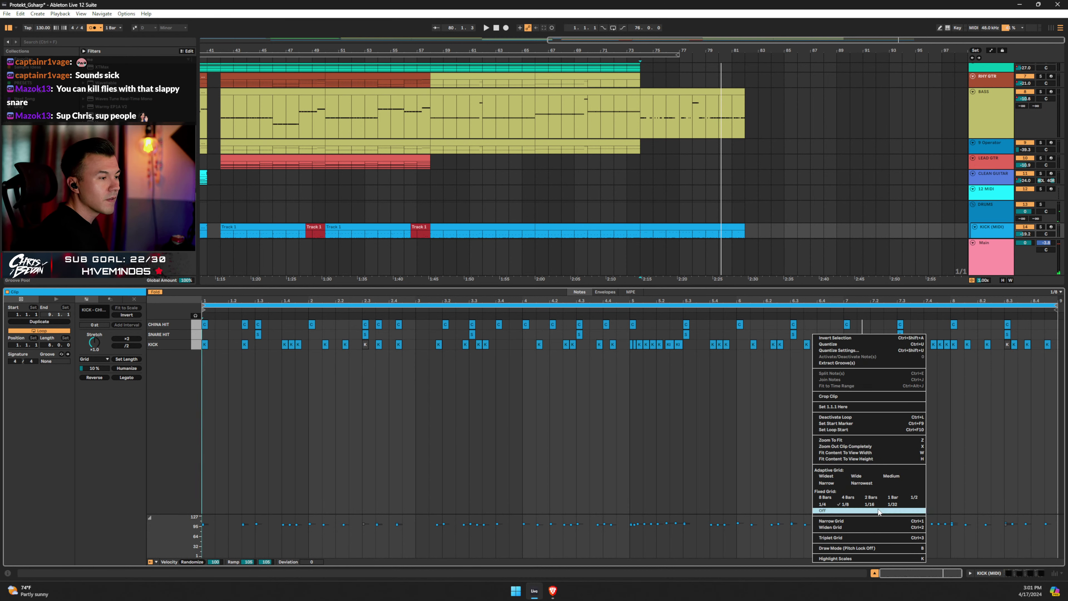
left_click(873, 503)
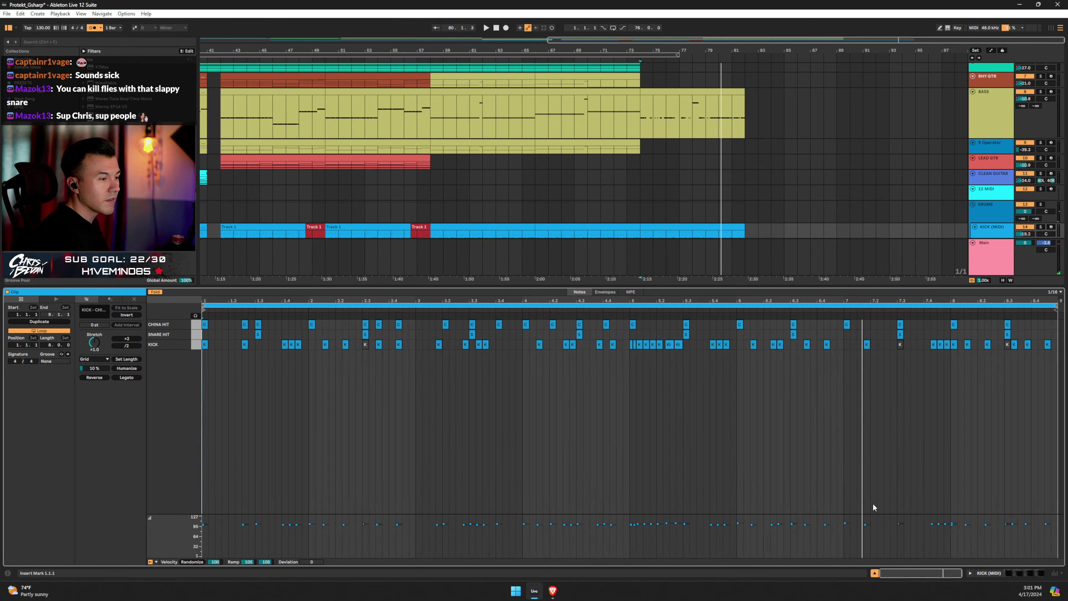
double_click(807, 325)
double_click(825, 325)
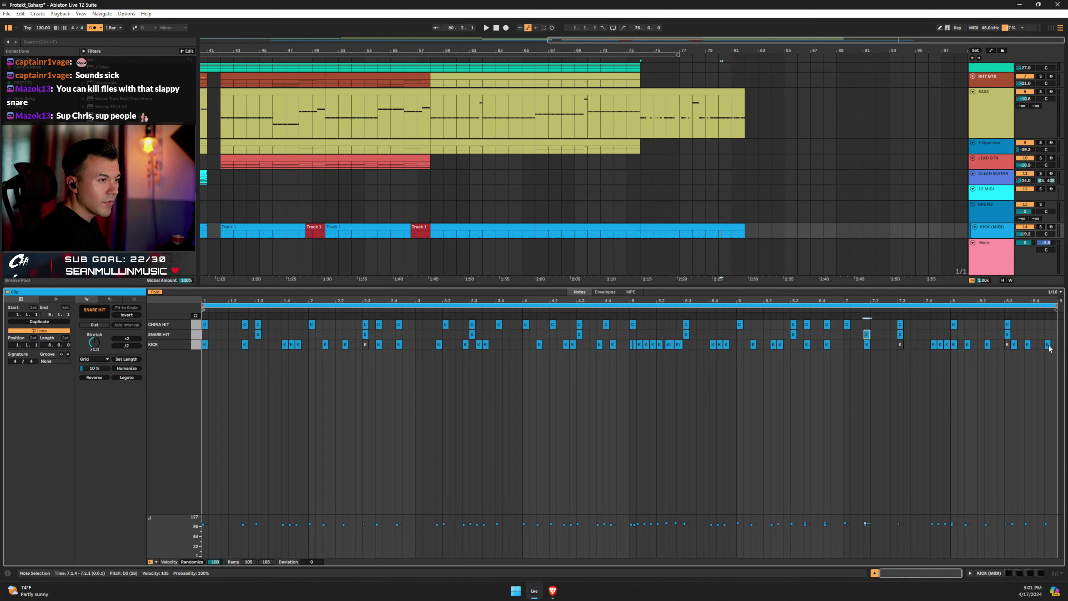
Show all drum lanes, move the China Hit at 1.2.3 to Crash L Far Hit, and audition the opening bars.
left_click(154, 292)
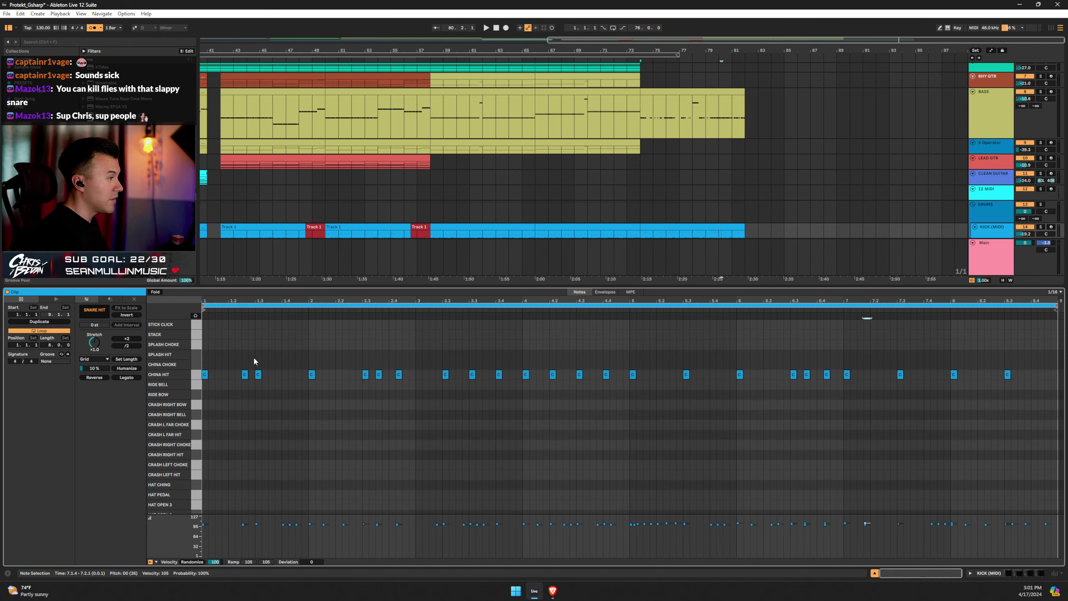
scroll(270, 364, "down", 1)
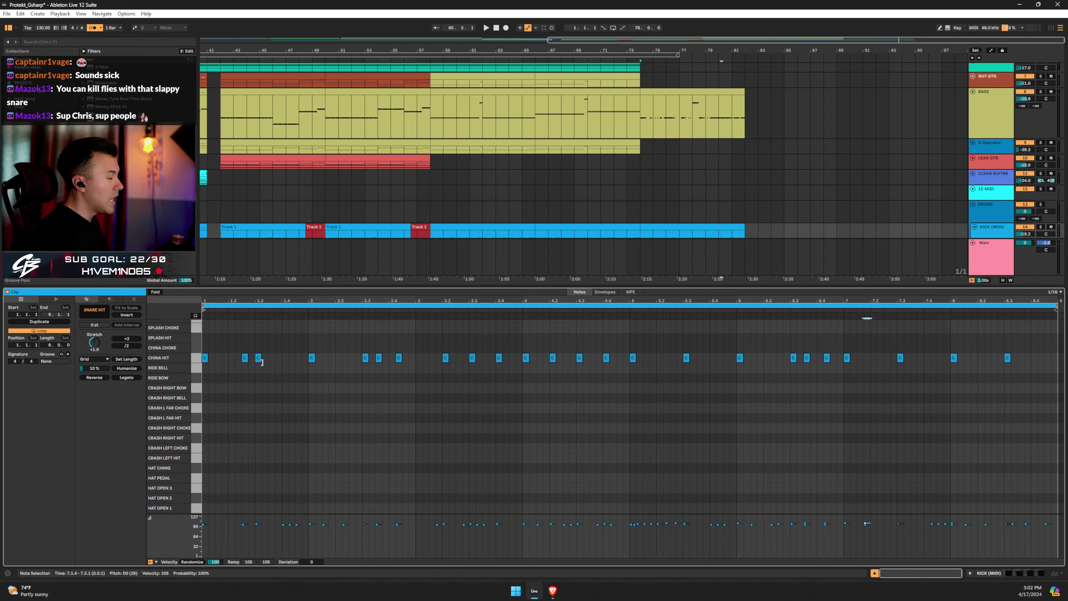
scroll(253, 365, "down", 2)
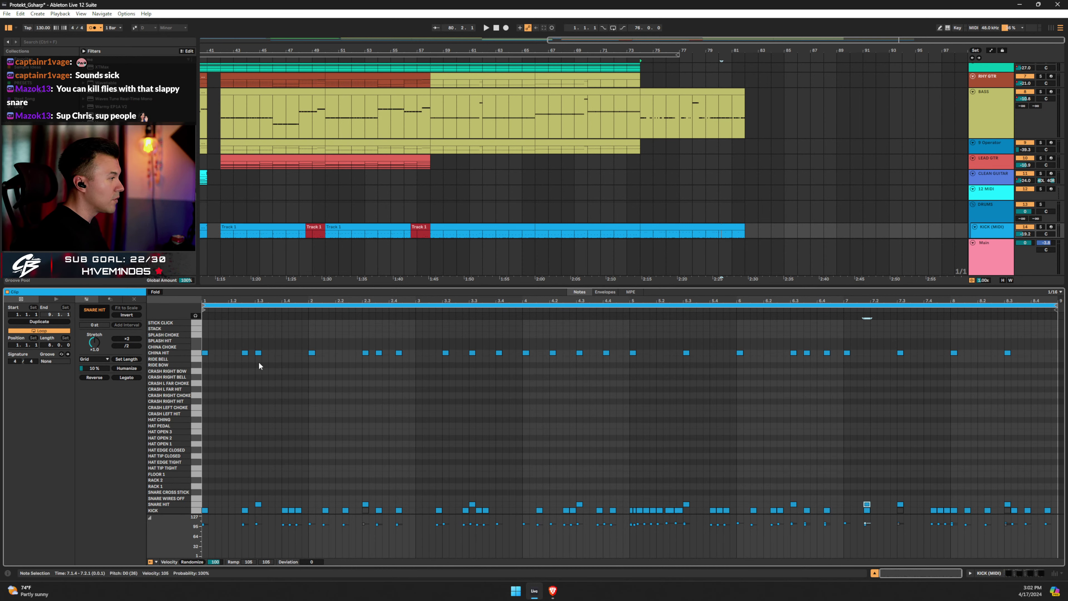
left_click(258, 352)
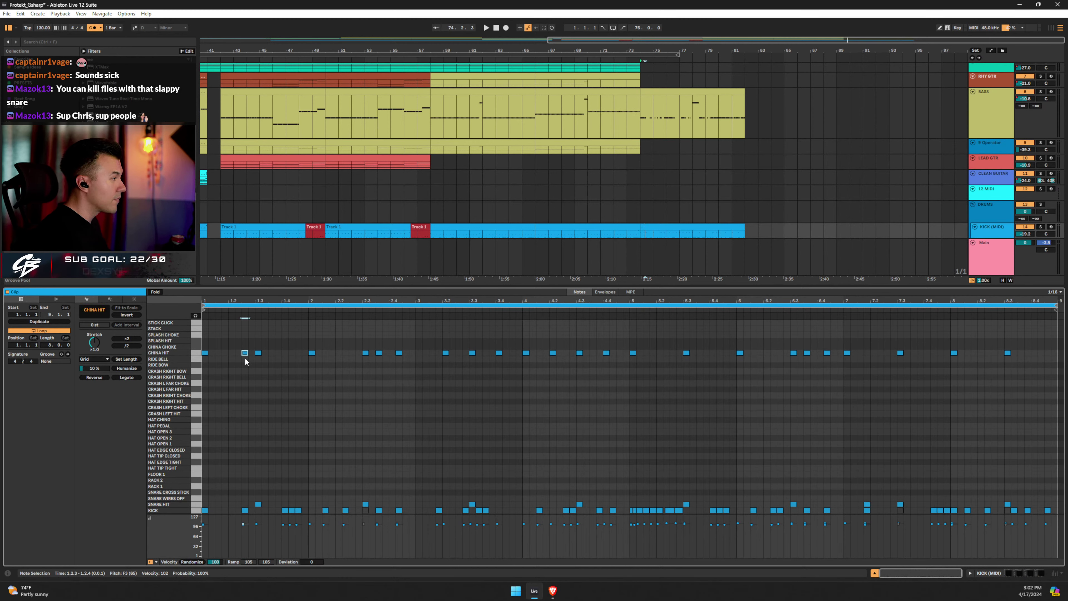
key("Down")
key("Down")
key("Down")
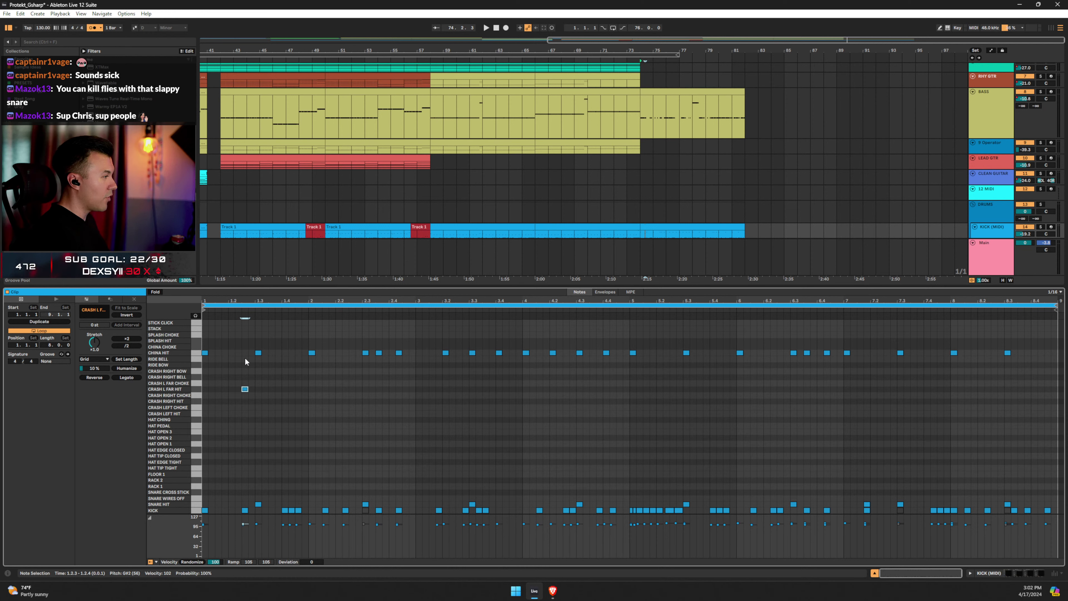
key("space")
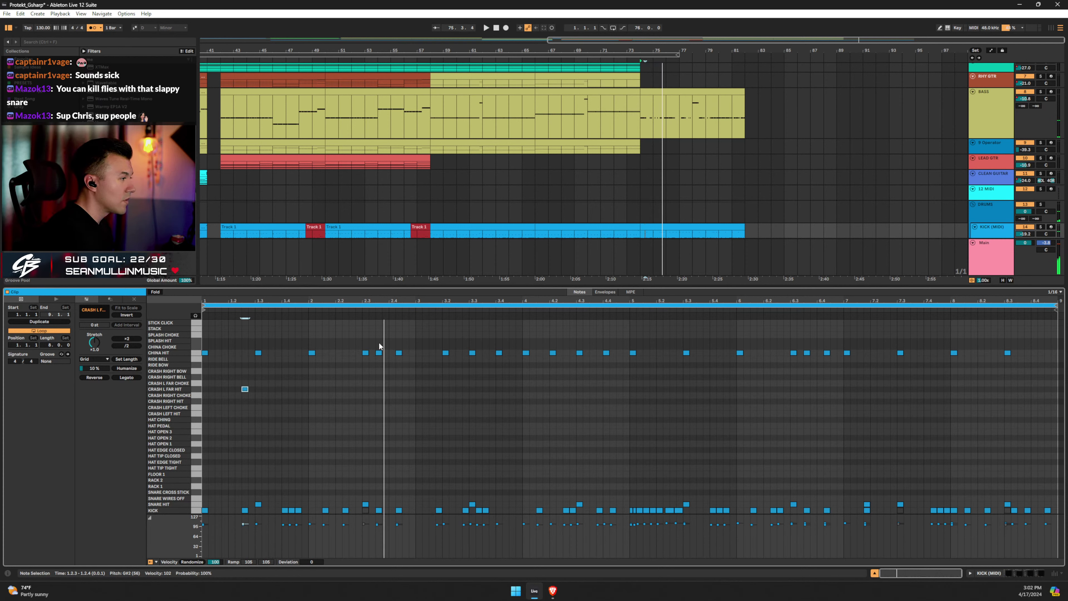
key("space")
Move the China Hit notes at 2.3.3 and 2.4.2 to the Crash L Far Hit lane.
left_click_drag(379, 343, 401, 364)
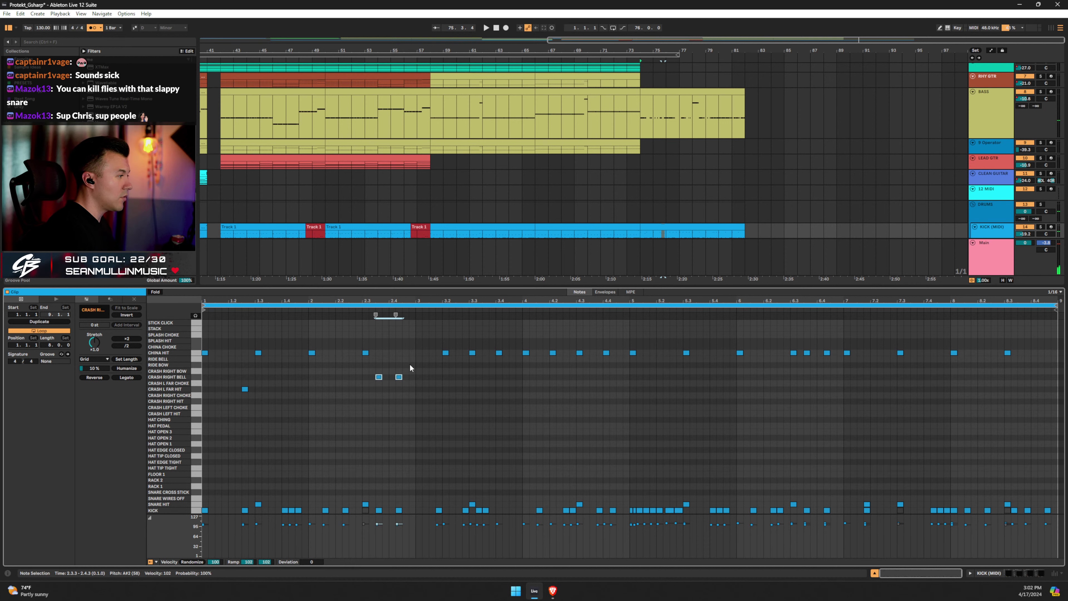
key("Down")
key("Down")
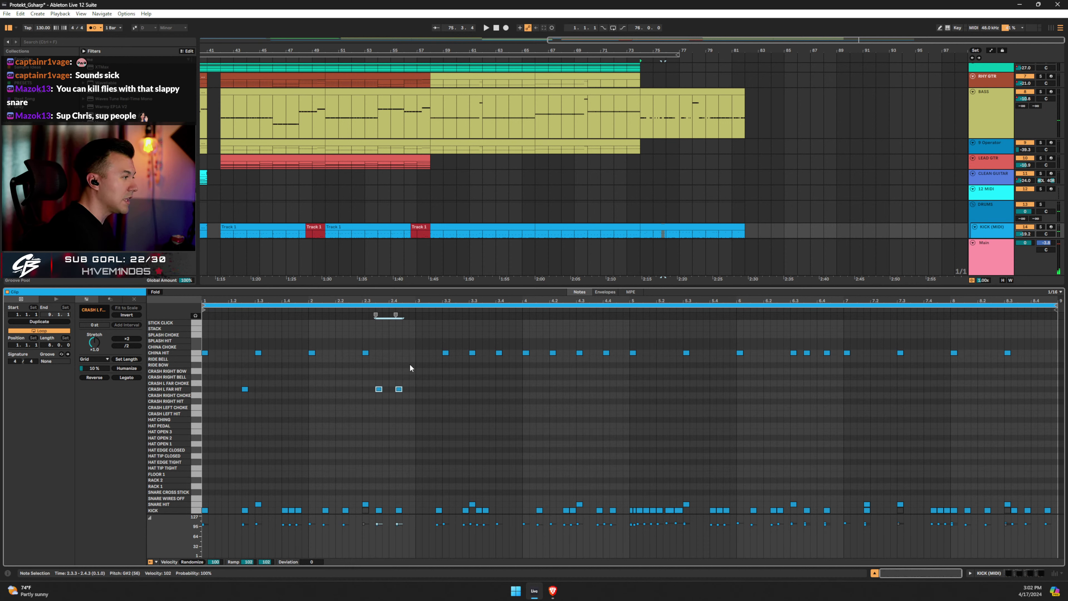
Move the crash note at 2.4.2 down to Hat Open 2 and audition the pattern from 2.3.1.
left_click_drag(394, 372, 425, 407)
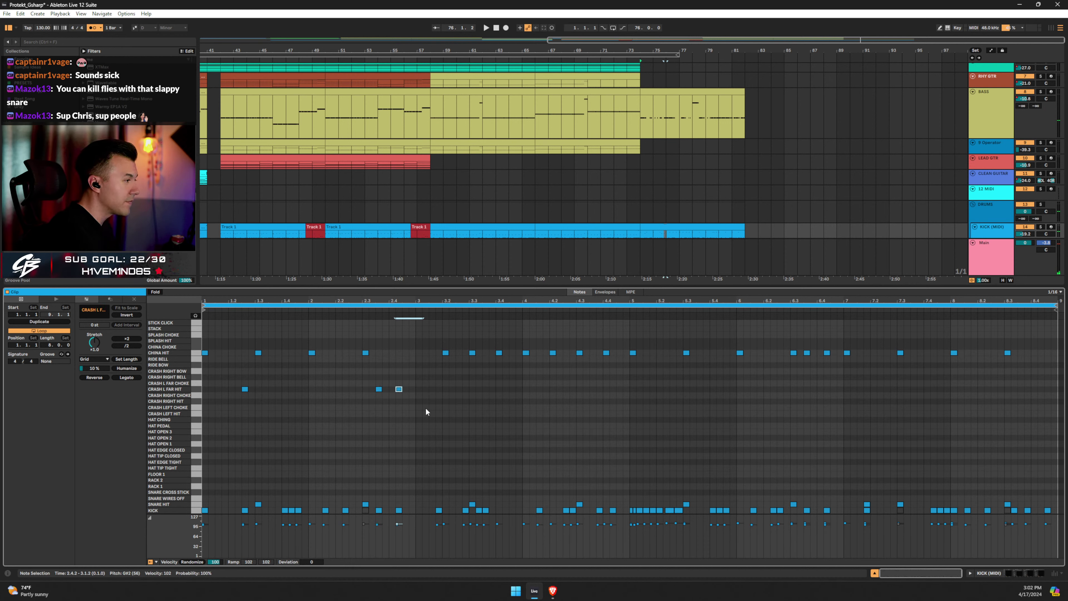
key("Down")
key("Down")
key("Down")
key("Down")
key("Down")
key("Down")
key("Down")
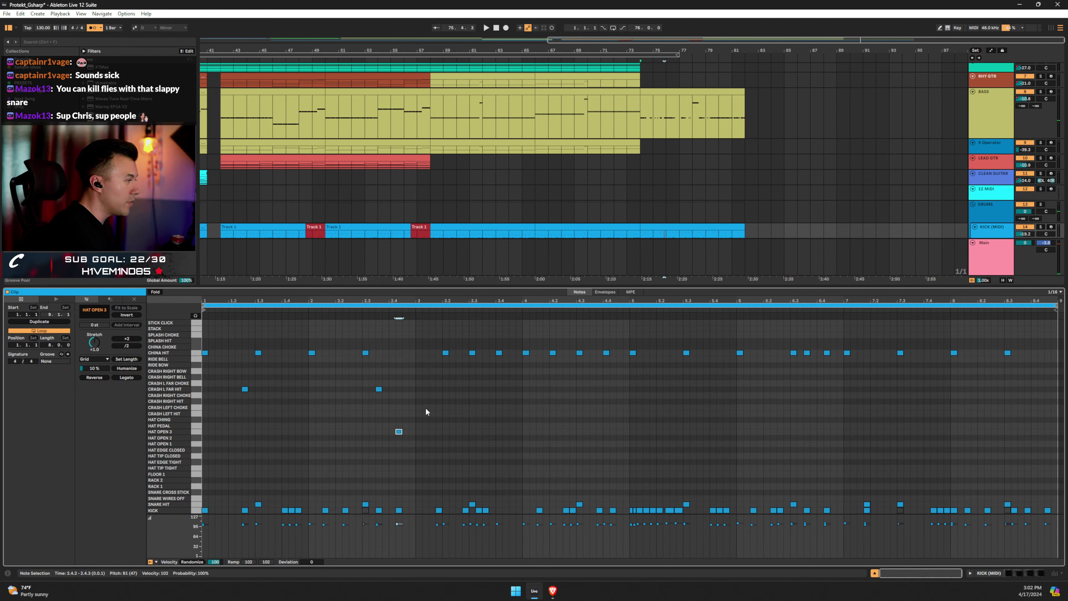
key("Up")
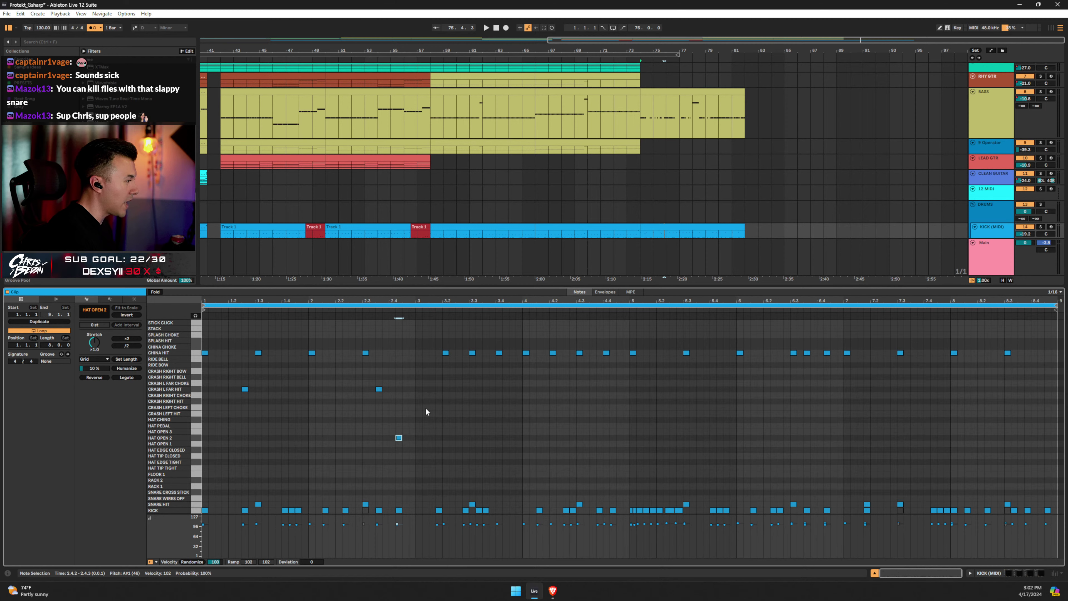
key("space")
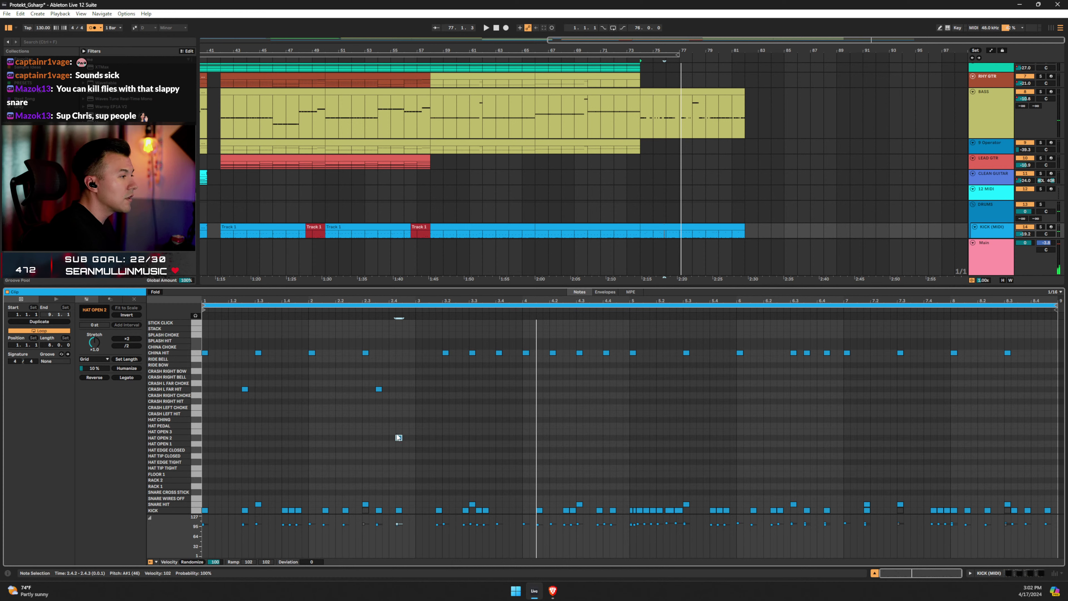
left_click(364, 381)
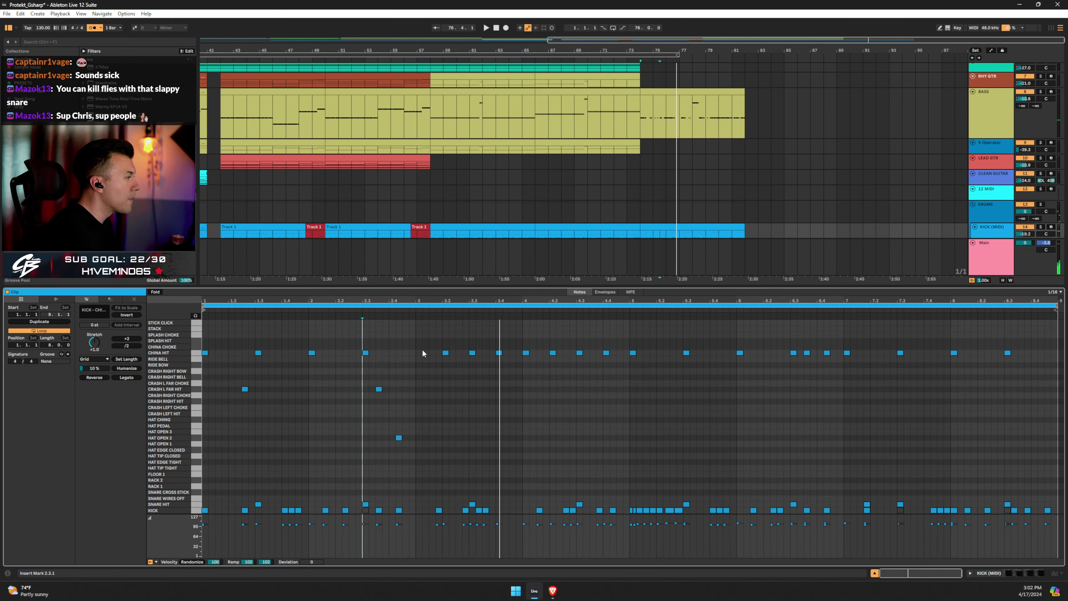
Add a Splash Hit at 2.4.4 and a Stack note at 3.1.1, and audition the transition into bar 3.
double_click(414, 334)
double_click(419, 329)
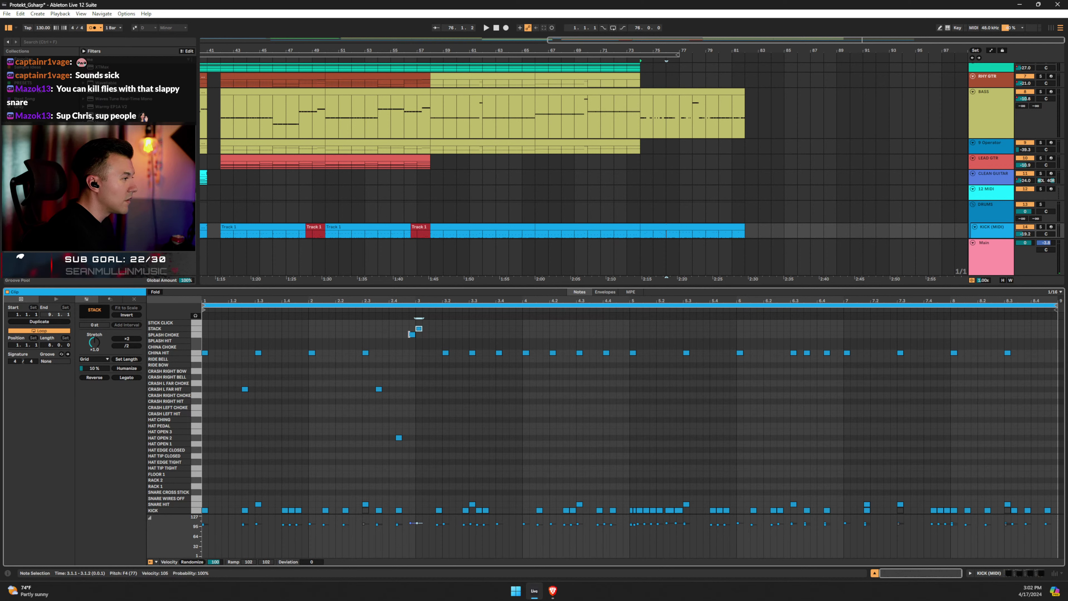
left_click_drag(412, 336, 412, 340)
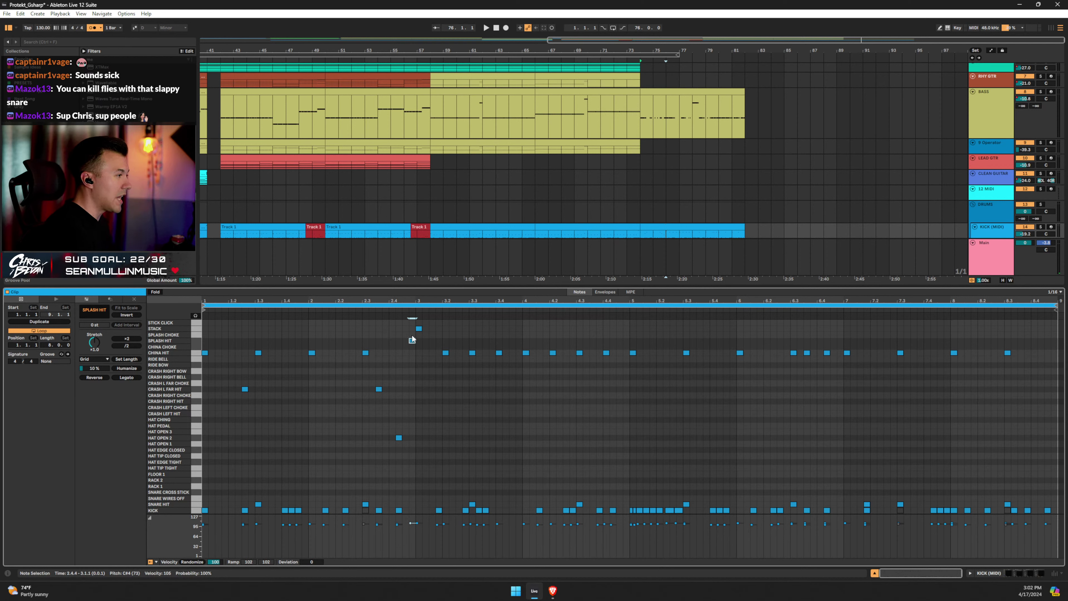
left_click(343, 311)
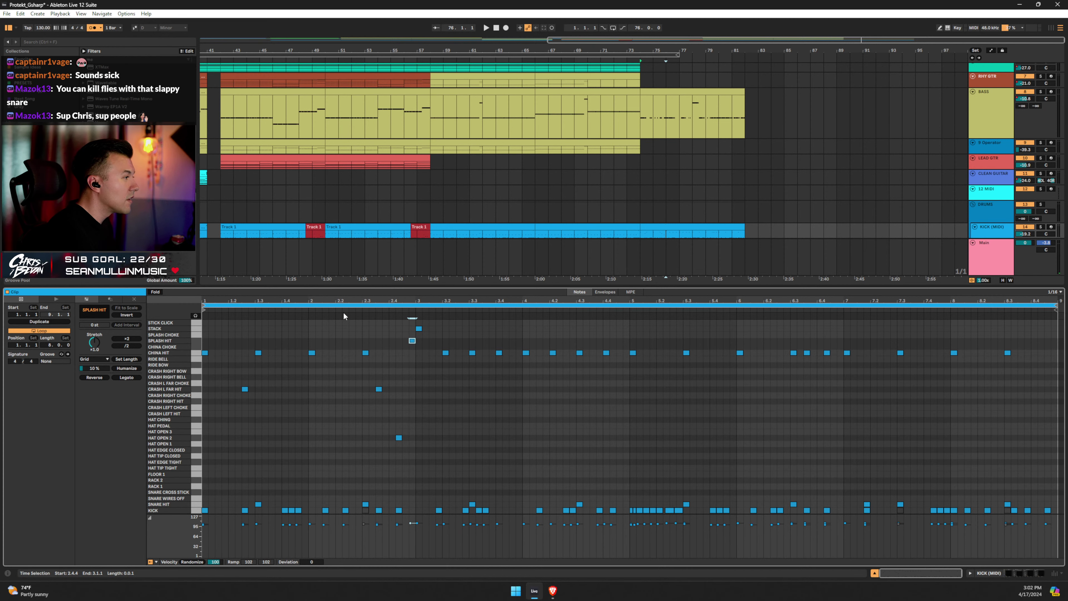
key("ctrl+a")
key("space")
left_click(342, 342)
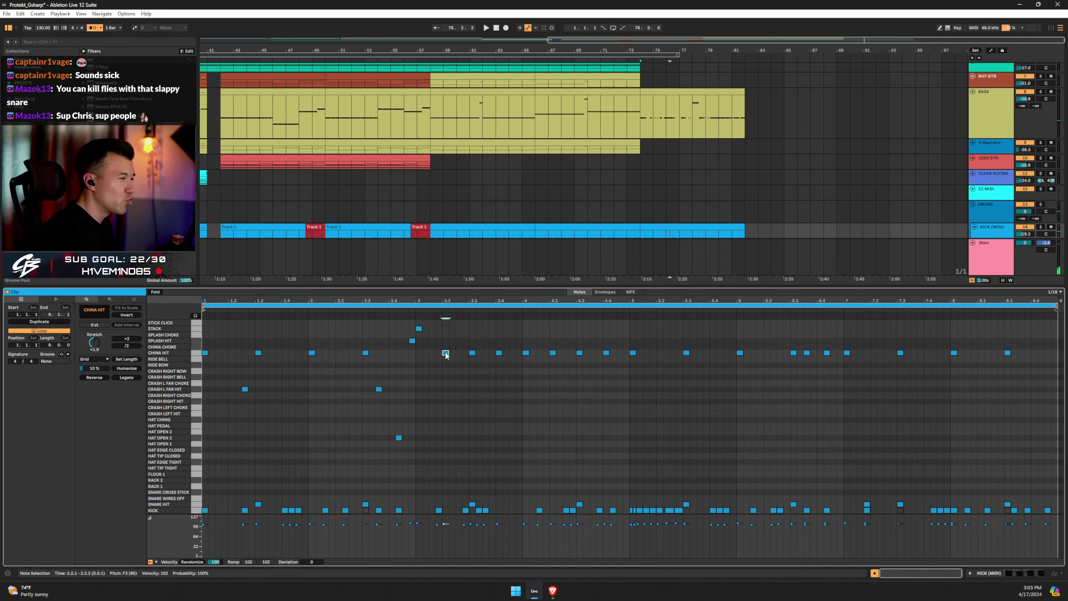
Move the China Hit at 3.2.1 down to the Hat Open 2 lane.
left_click_drag(446, 355, 448, 418)
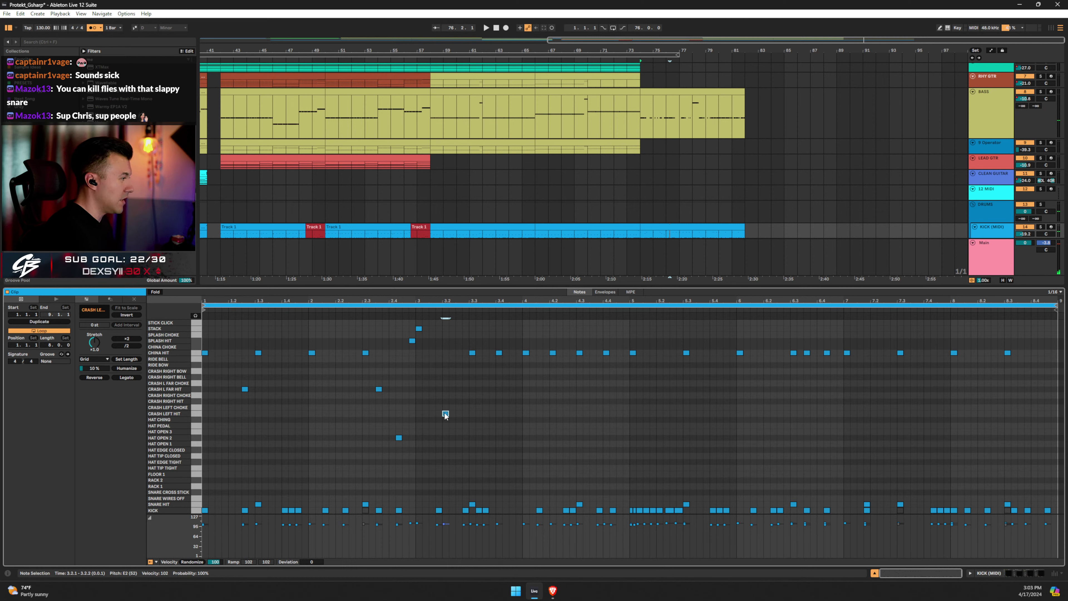
key("Down")
key("Down")
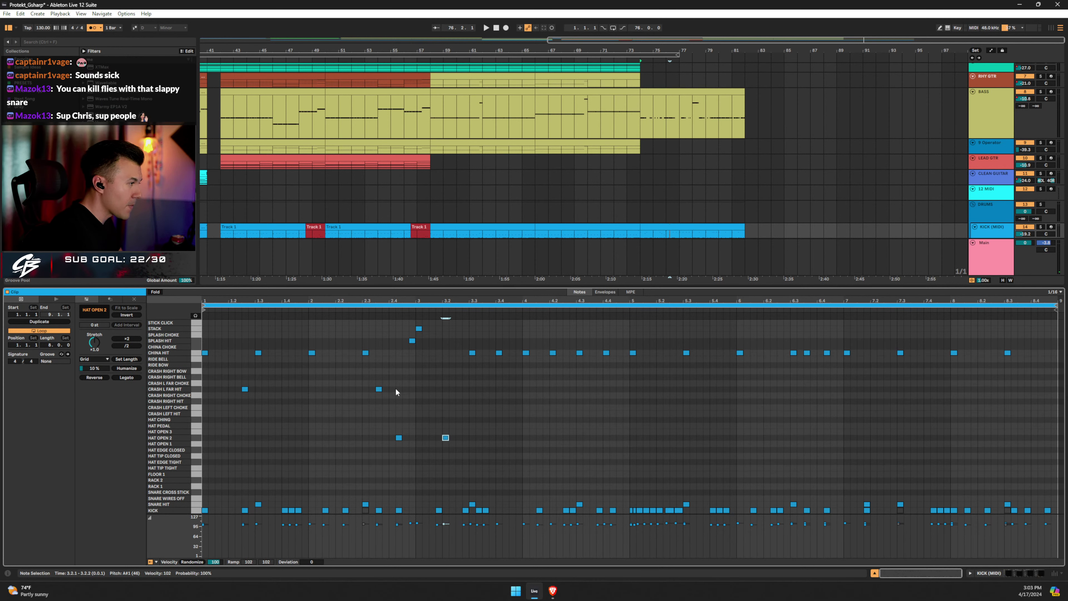
Move the Hat Open 2 note at 3.2.1 to the Stack lane at 3.1.4 and audition the pattern from 2.3.1.
left_click(356, 372)
key("space")
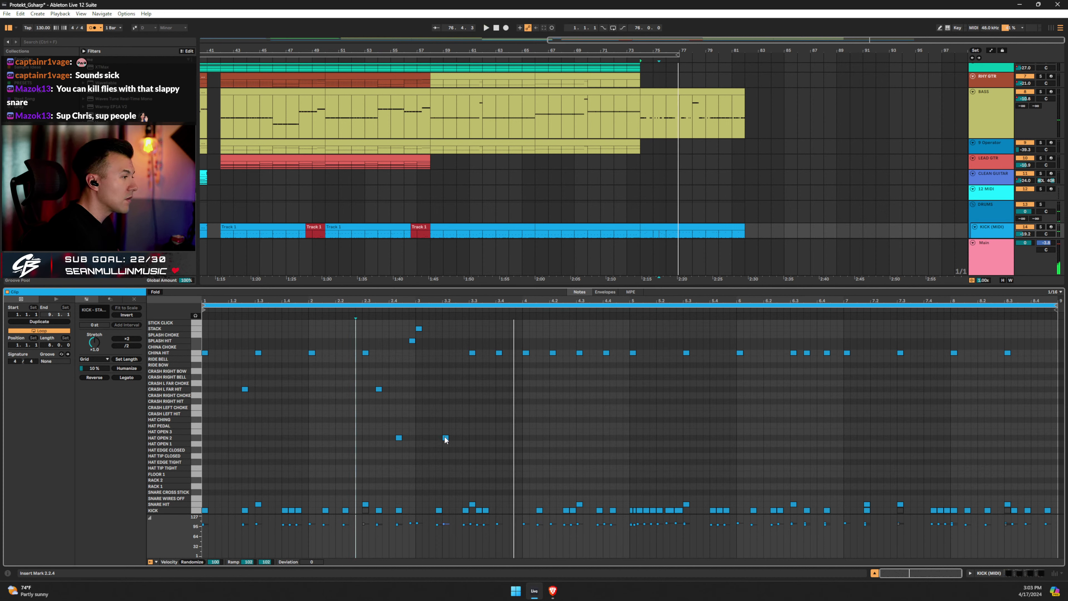
key("space")
left_click_drag(446, 439, 443, 335)
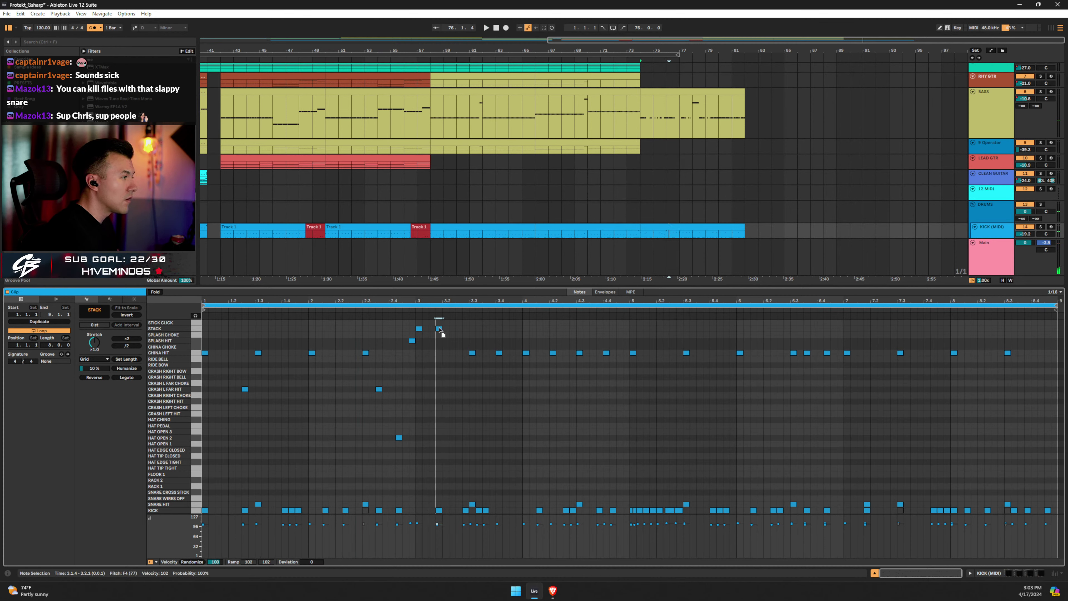
left_click(374, 333)
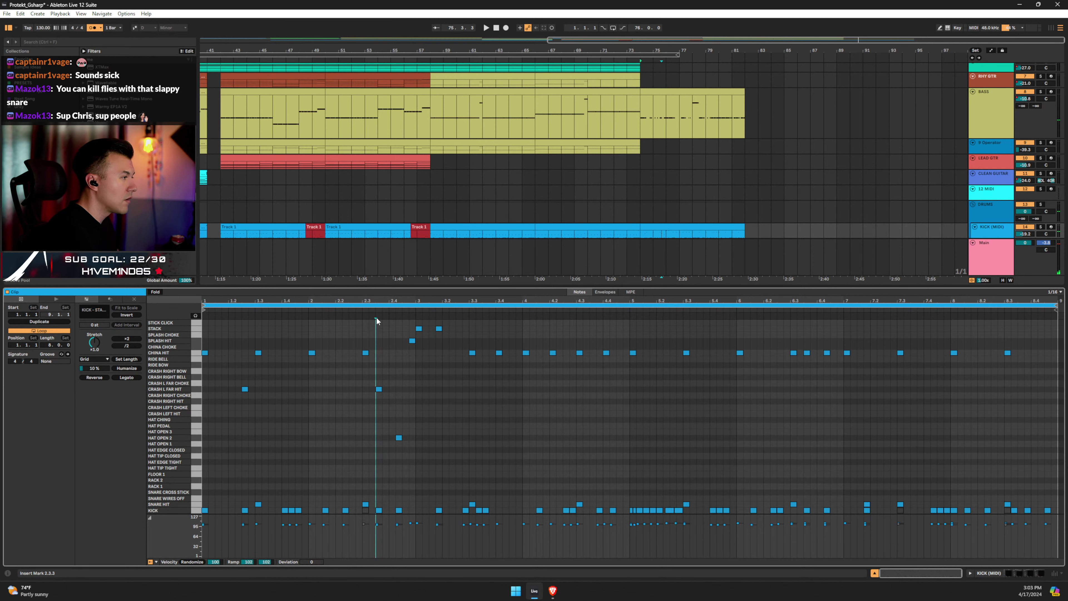
key("ctrl+a")
left_click(366, 333)
key("space")
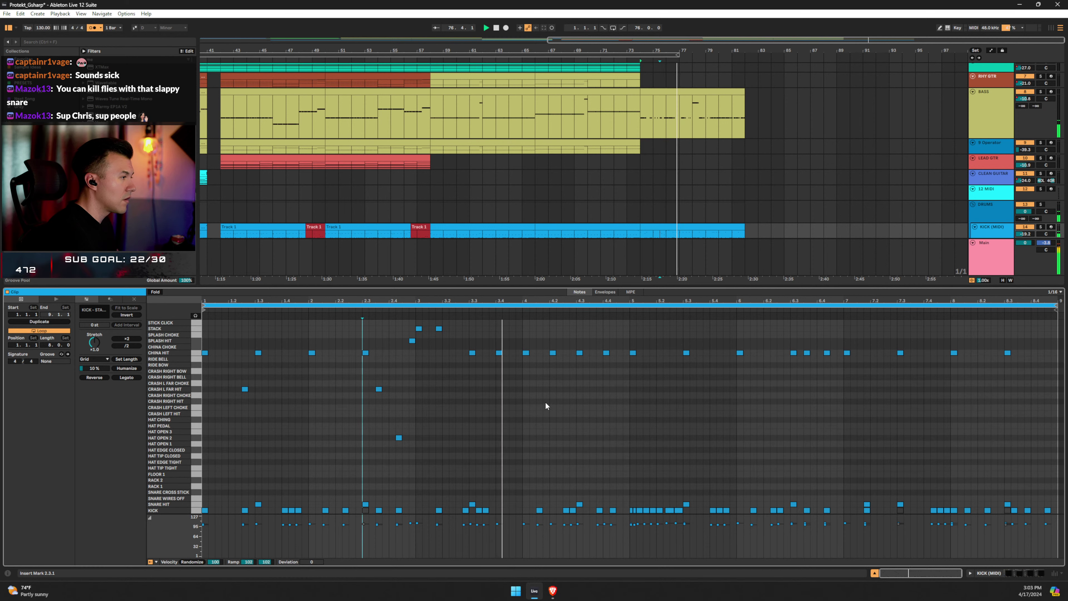
key("space")
Add a Kick note at 3.1.1 under the Stack hit and audition the transition into bar 3.
double_click(417, 511)
key("space")
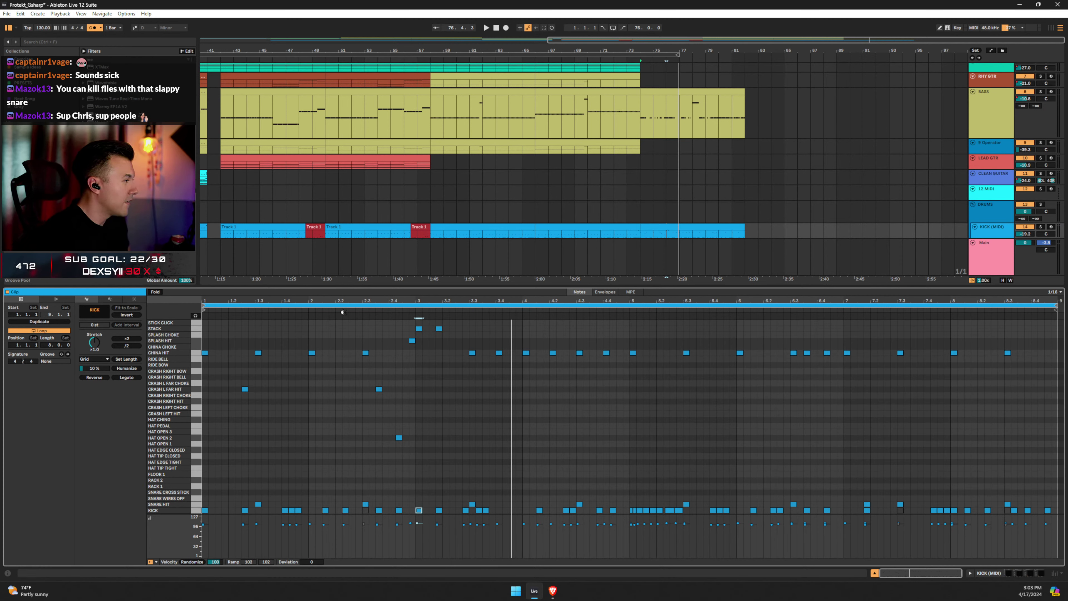
key("space")
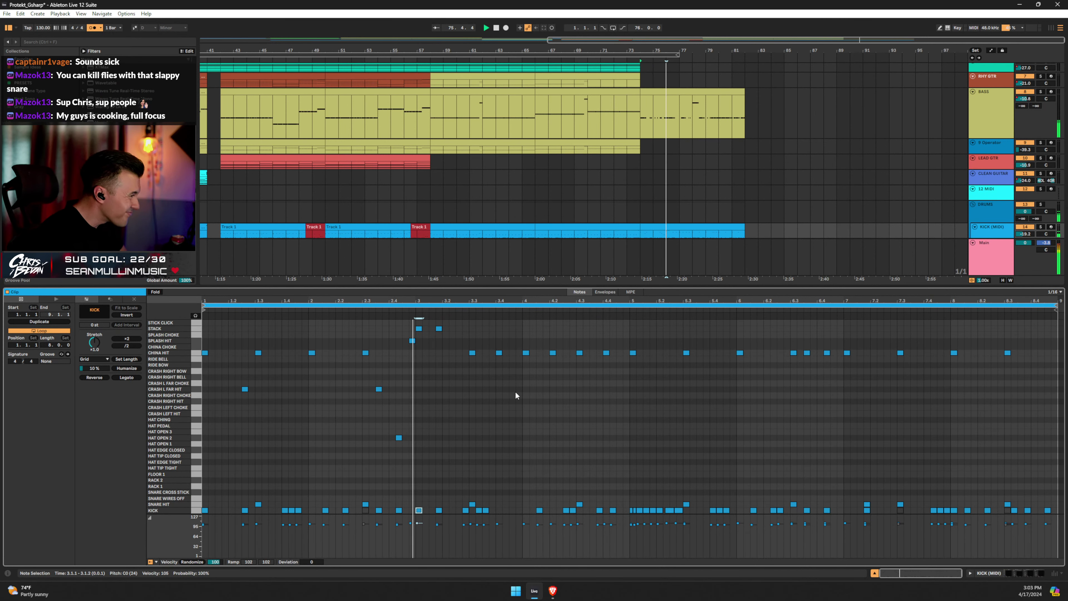
key("space")
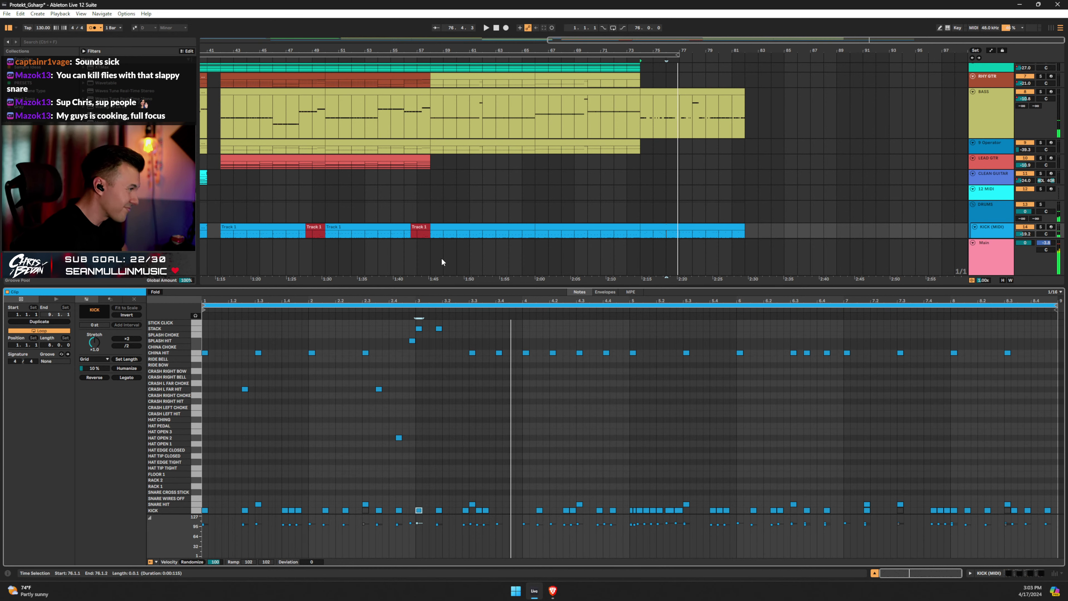
Move the Stack note at 3.1.4 down to the Hat Open 2 lane and audition it.
left_click(439, 330)
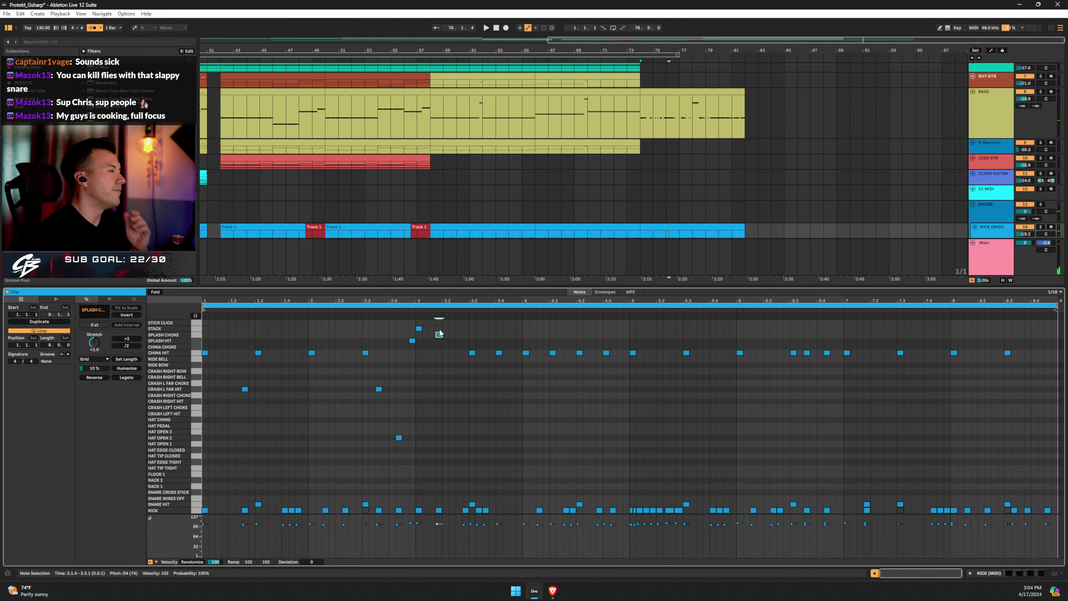
key("Down")
key("Down")
key("Down")
key("Down")
key("Down")
key("Down")
key("Down")
key("Down")
key("Down")
key("Down")
key("Down")
key("Down")
key("Down")
key("Down")
key("Down")
key("Down")
key("Down")
key("Down")
key("Down")
key("Down")
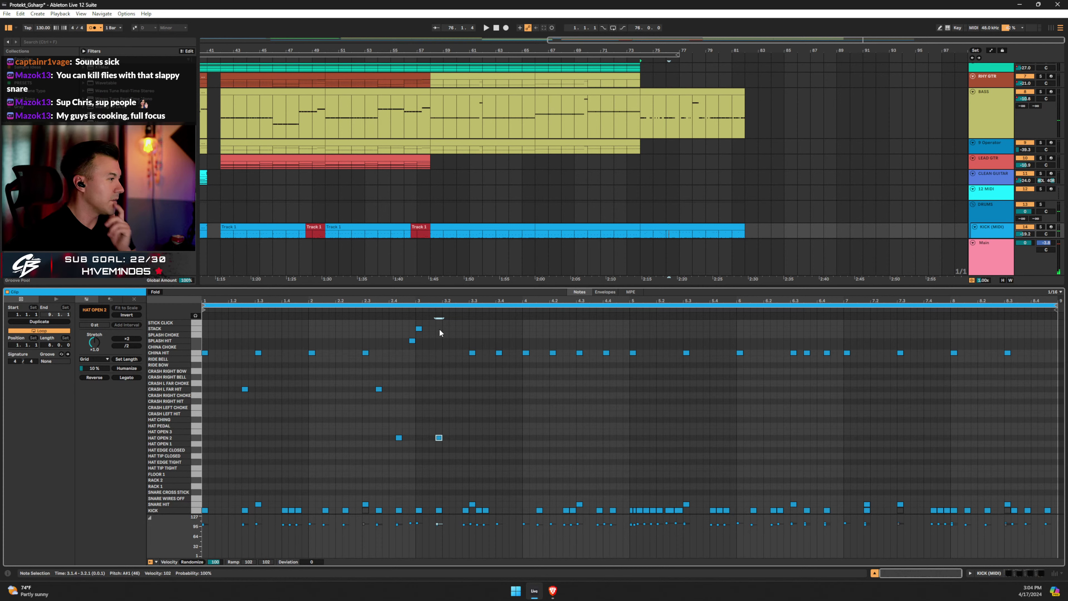
key("space")
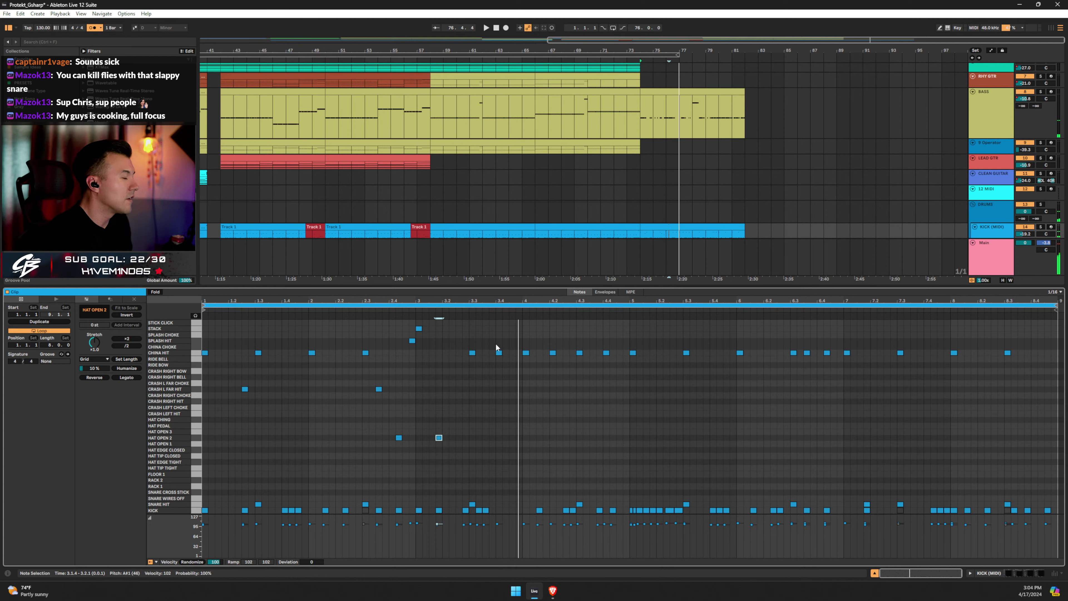
Try a Splash Hit at 3.2.1 and at 3.1.4 with the neighbouring Hat Open 2 note shifted a sixteenth earlier.
double_click(444, 340)
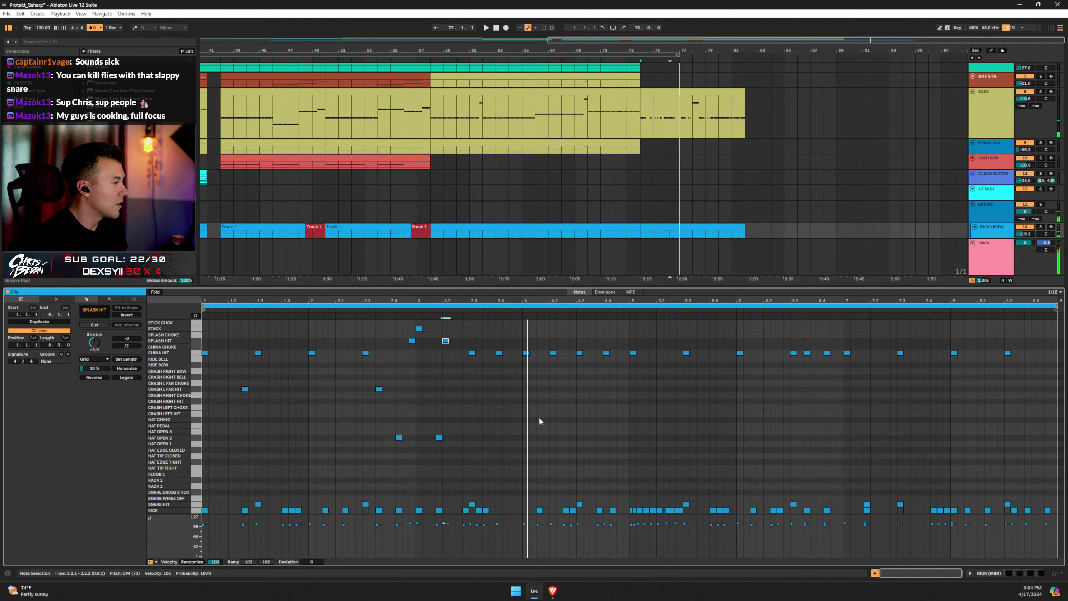
left_click(438, 438)
left_click_drag(439, 439, 432, 439)
left_click_drag(446, 341, 439, 341)
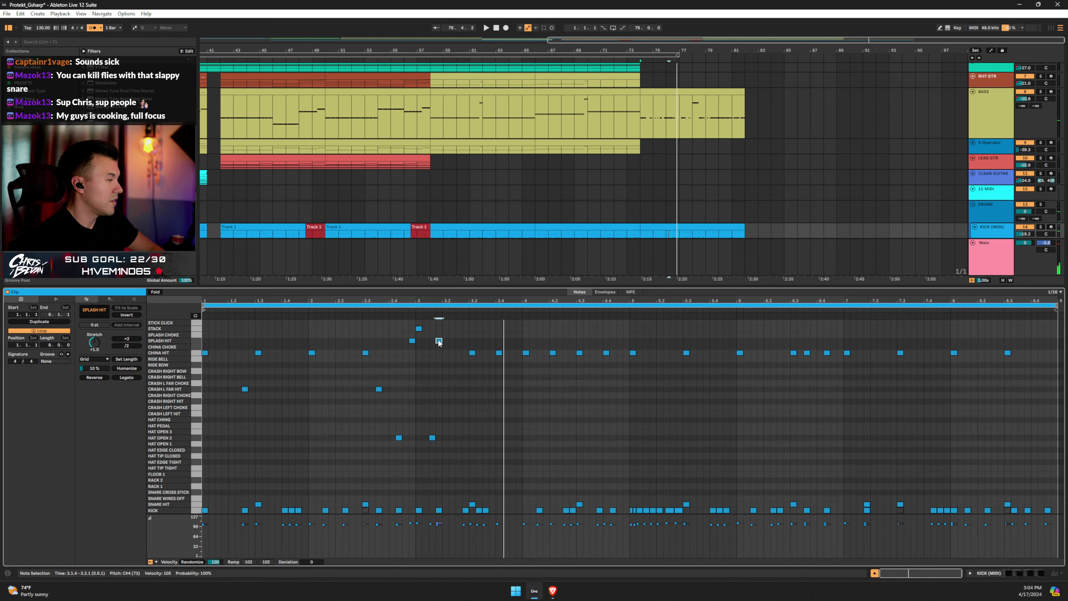
key("Delete")
left_click(430, 438)
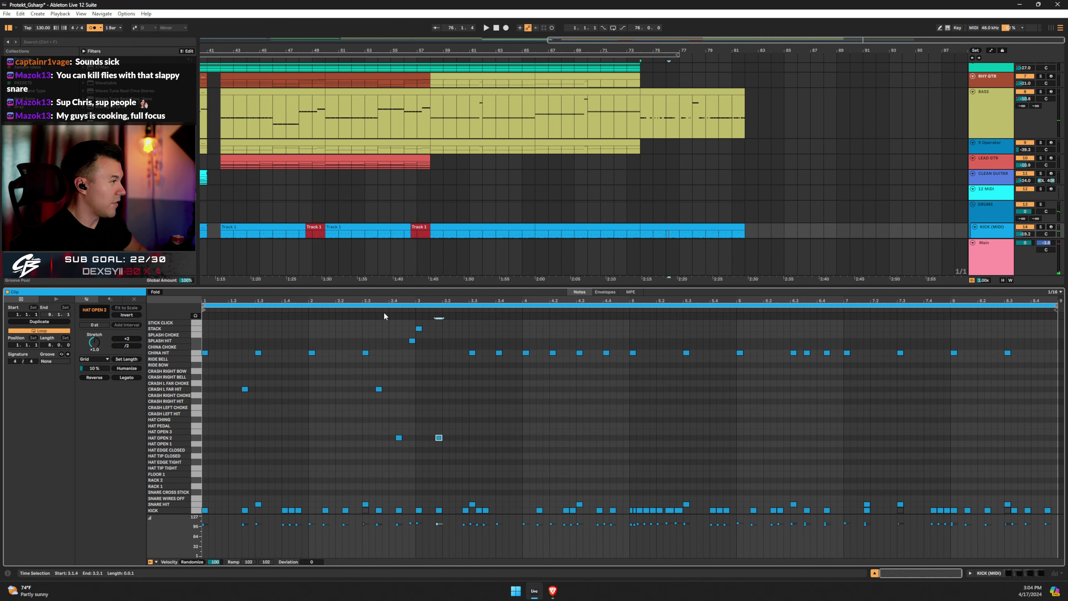
Check the Kick, Stack and Hat Open 2 notes at the start of bar 3 and audition the passage.
left_click_drag(410, 329, 454, 528)
left_click_drag(414, 491, 447, 528)
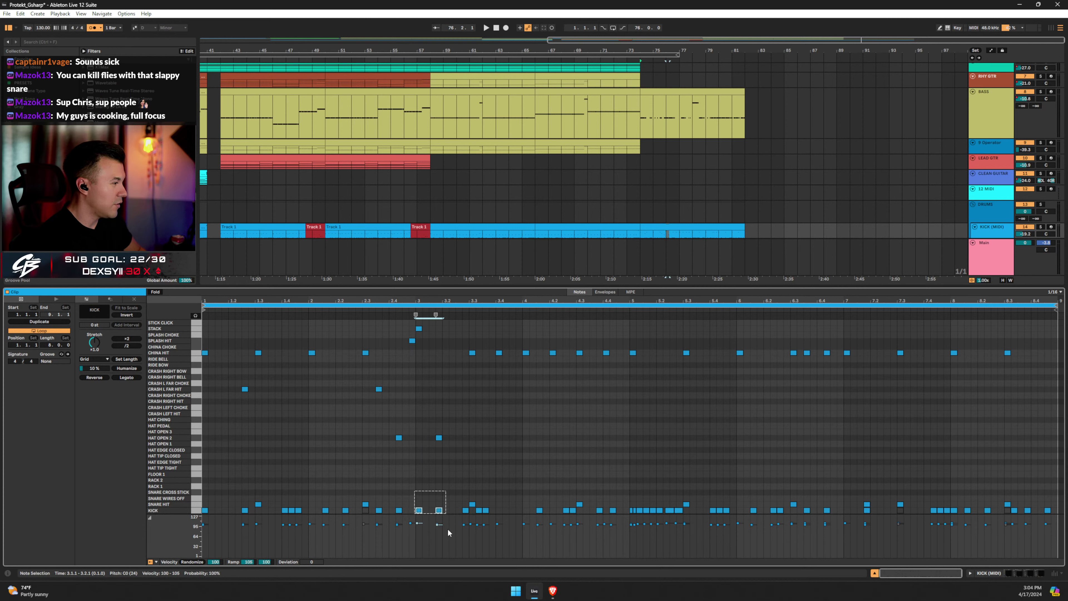
left_click(420, 331)
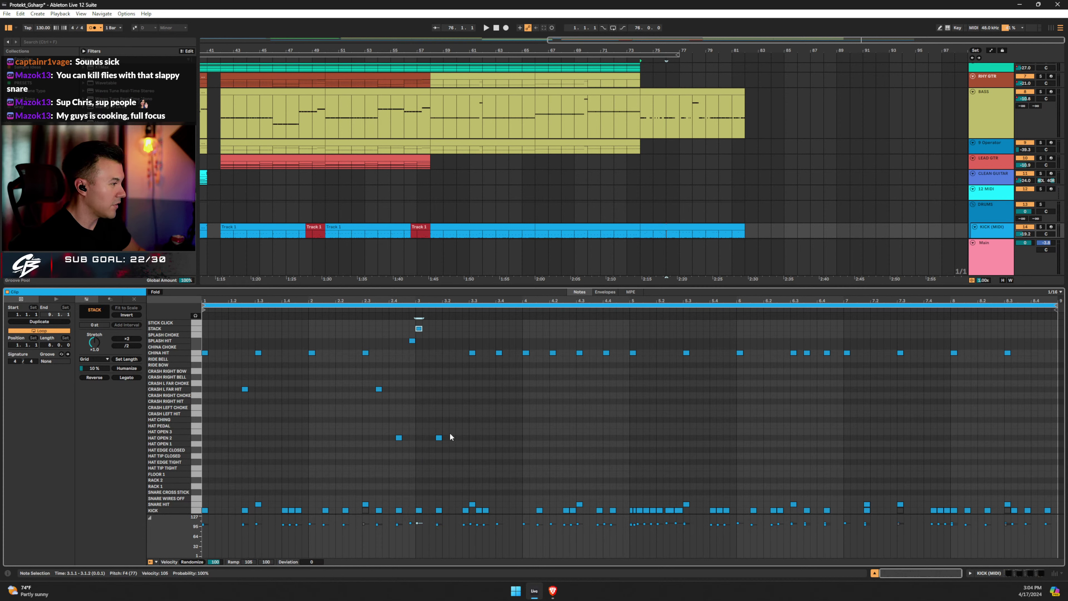
left_click(438, 438)
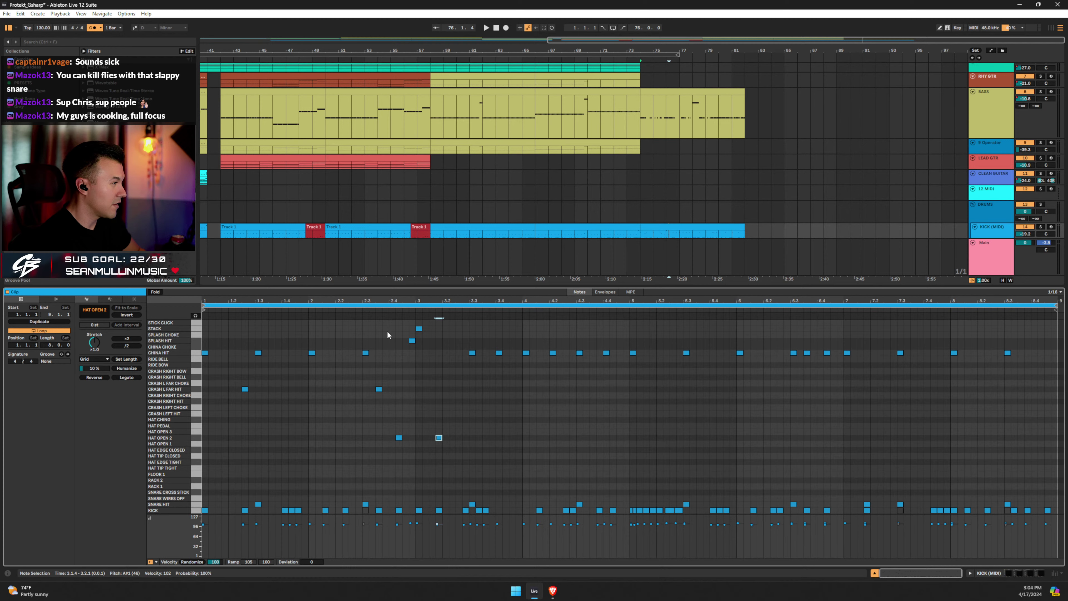
key("space")
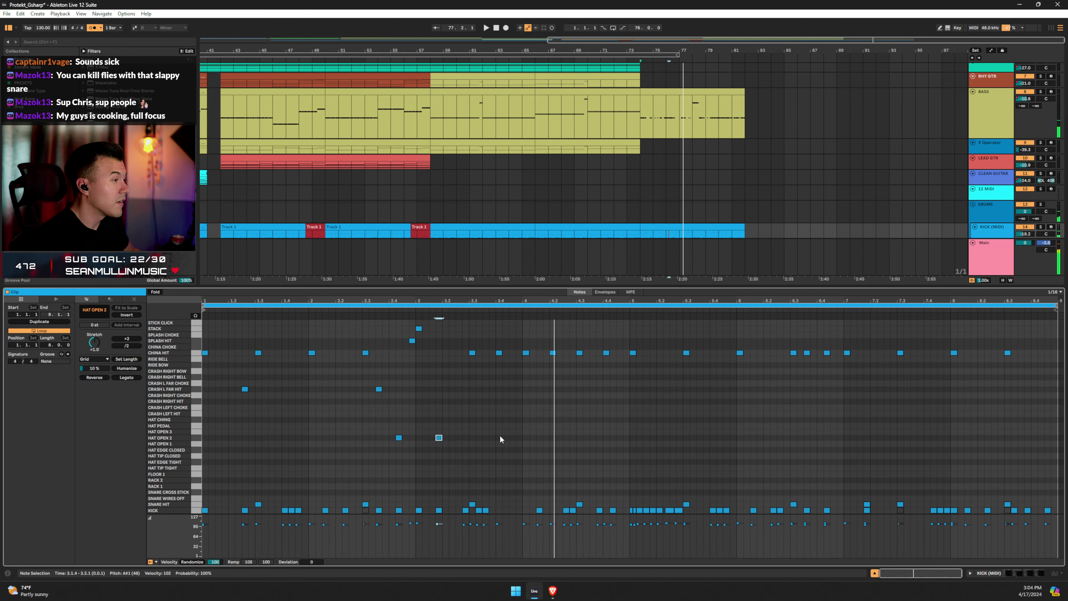
Add a Hat Pedal note at 3.2.2 with velocity 8 and audition it.
double_click(447, 424)
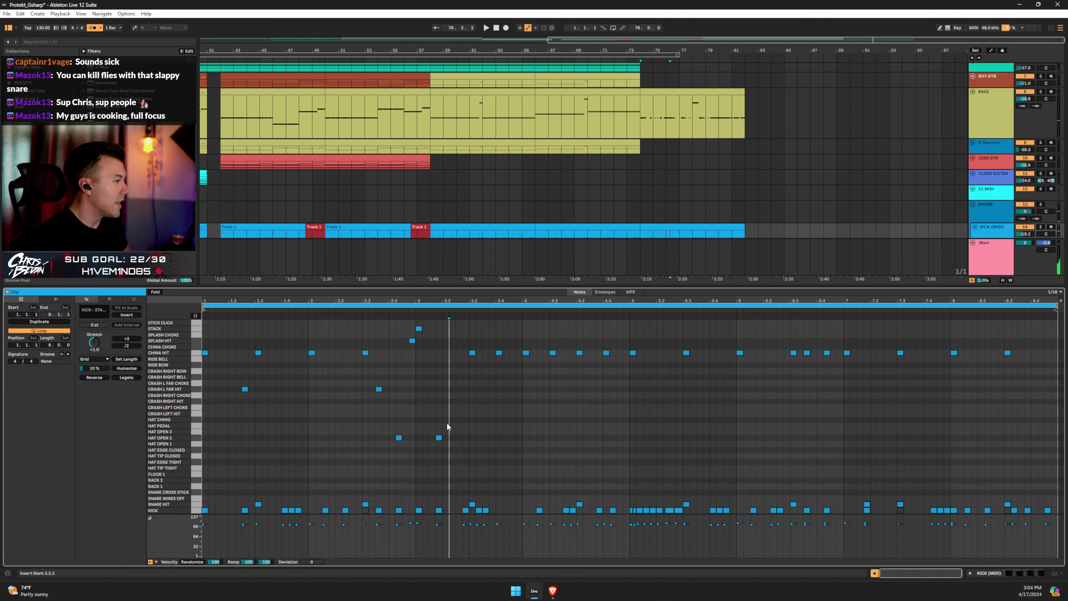
left_click_drag(447, 425, 452, 425)
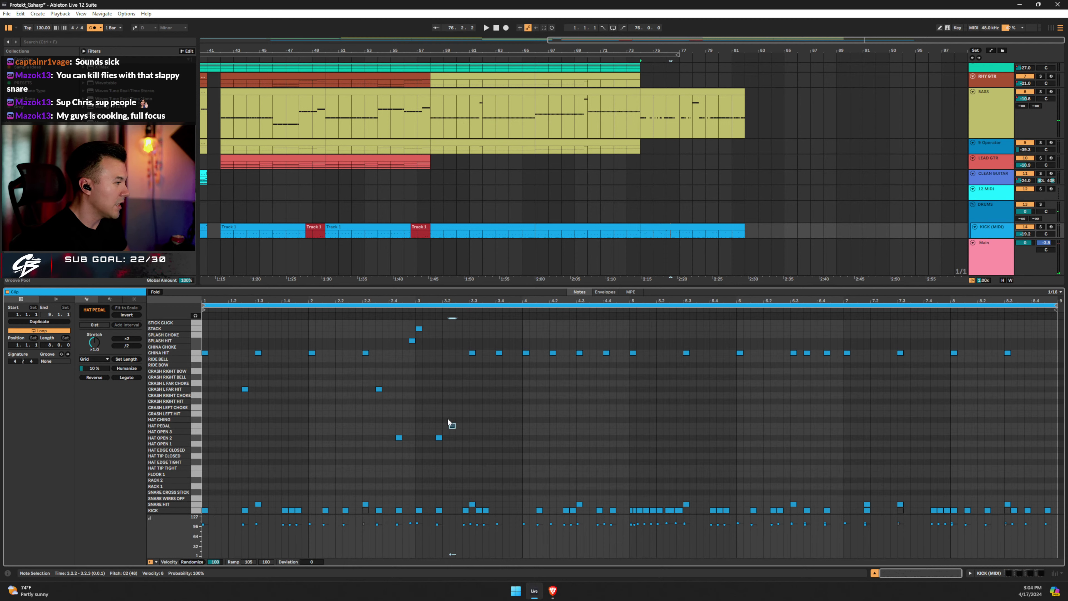
key("space")
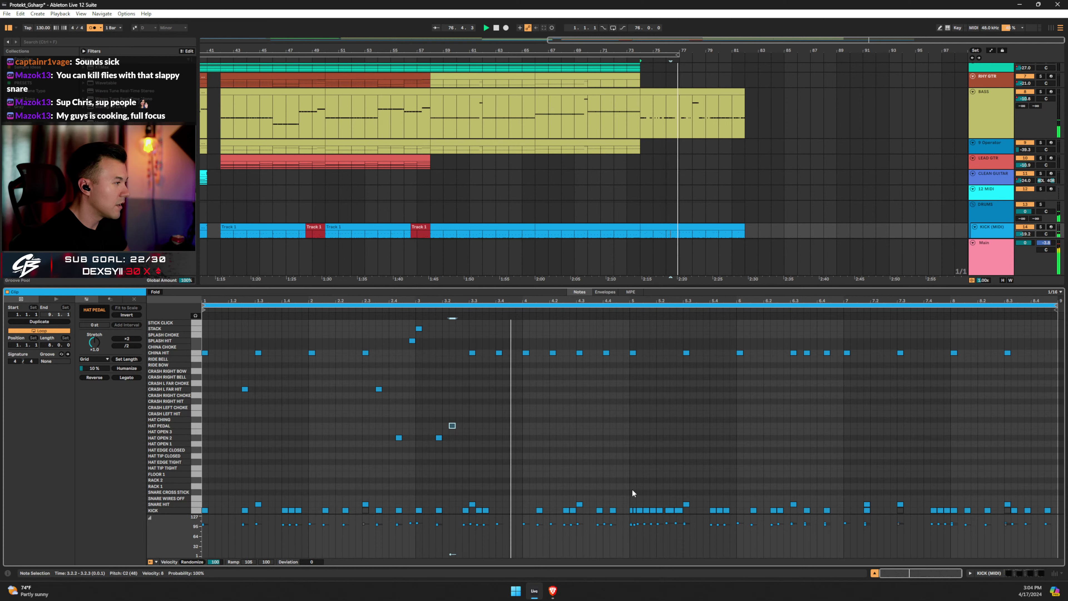
Switch the note grid to 1/8 triplets for the hat notes around 3.2.
right_click(457, 426)
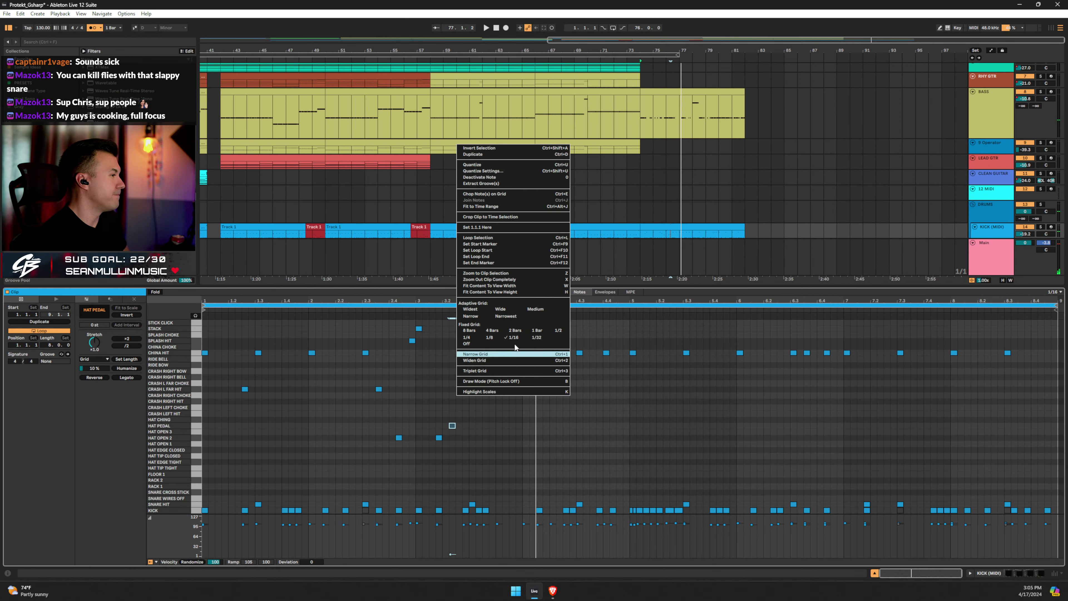
left_click(489, 337)
right_click(469, 369)
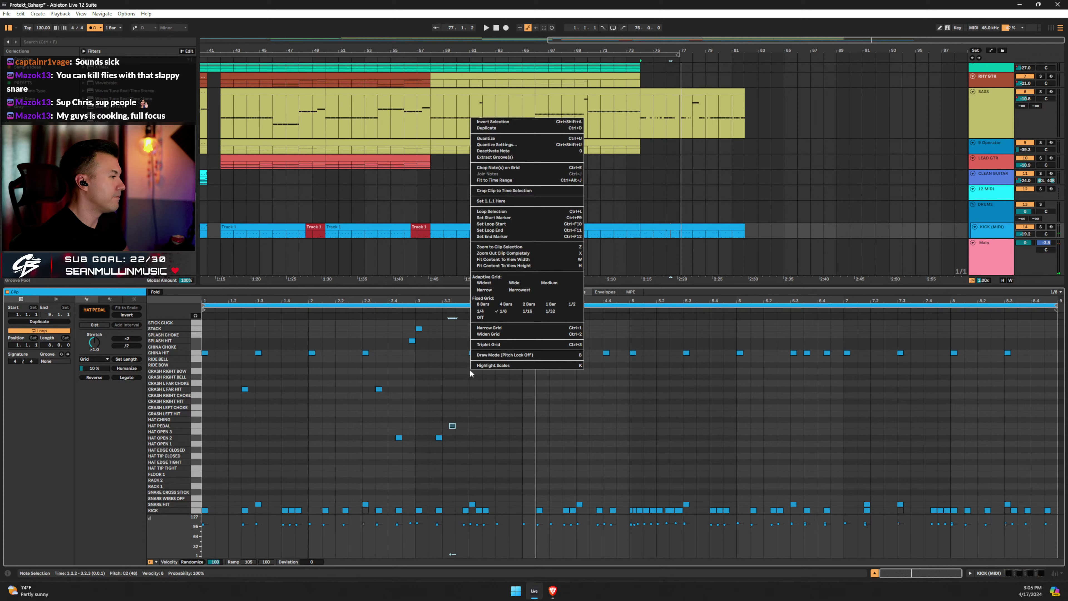
left_click(495, 345)
scroll(458, 327, "up", 3)
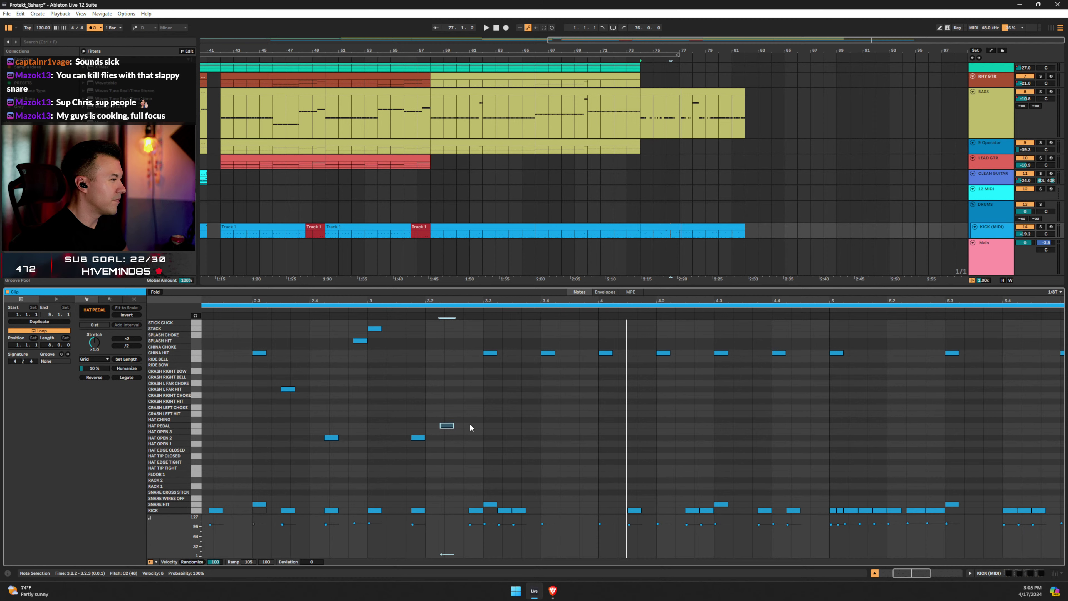
Try a triplet hat note just before 3.3 on the Hat Tip Closed lane, audition it, and remove it.
double_click(470, 438)
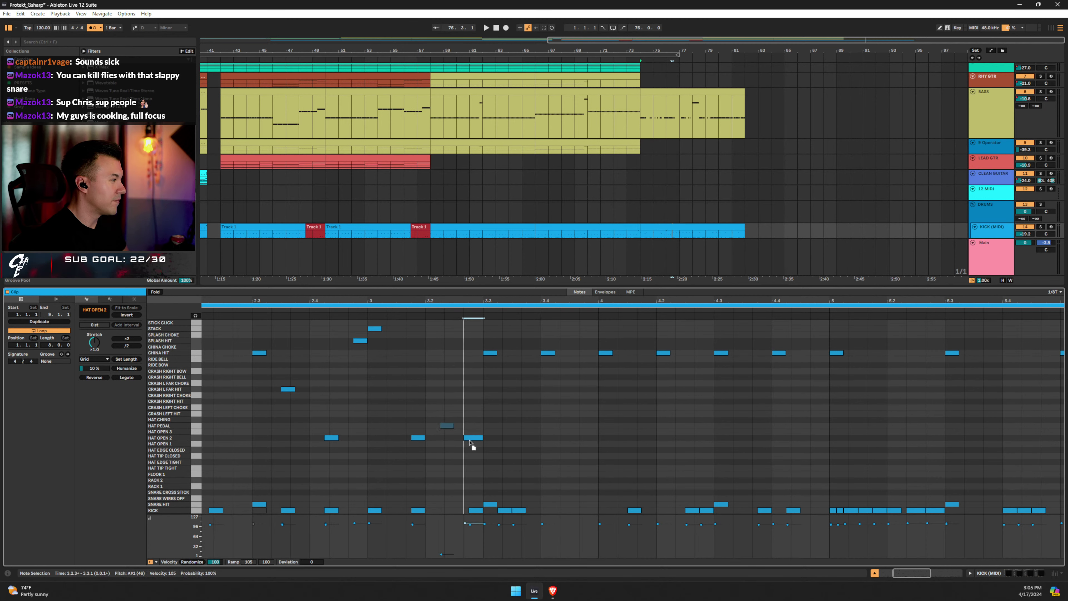
left_click_drag(469, 441, 470, 457)
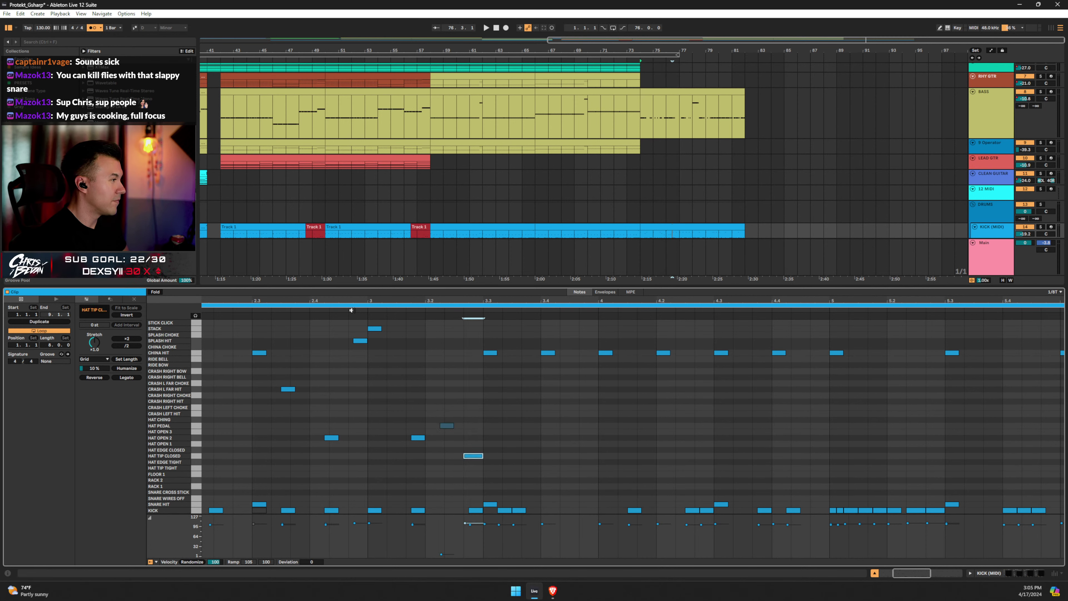
left_click(354, 302)
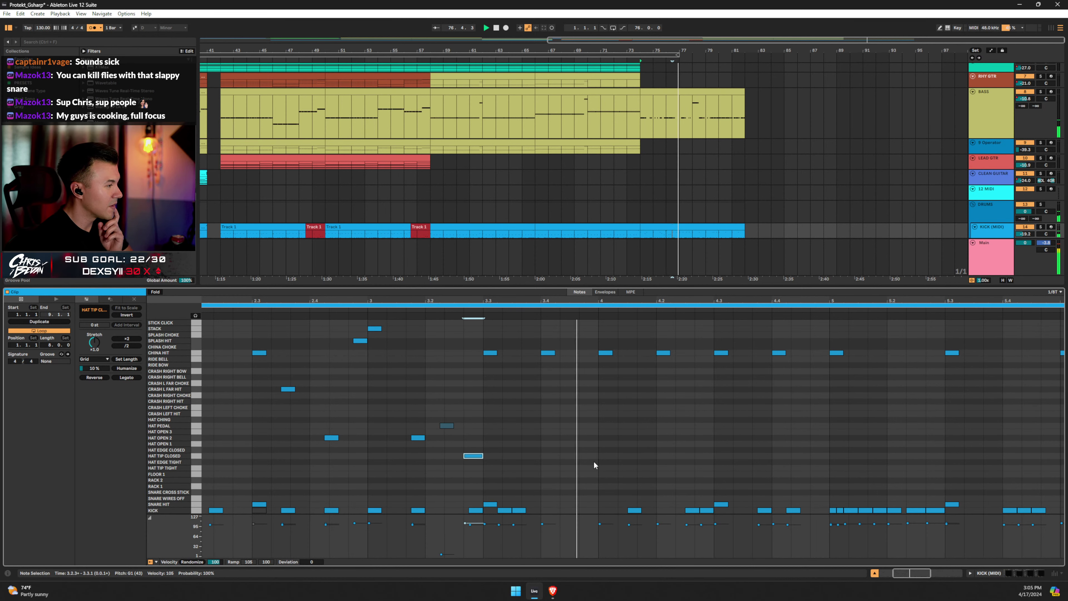
double_click(470, 456)
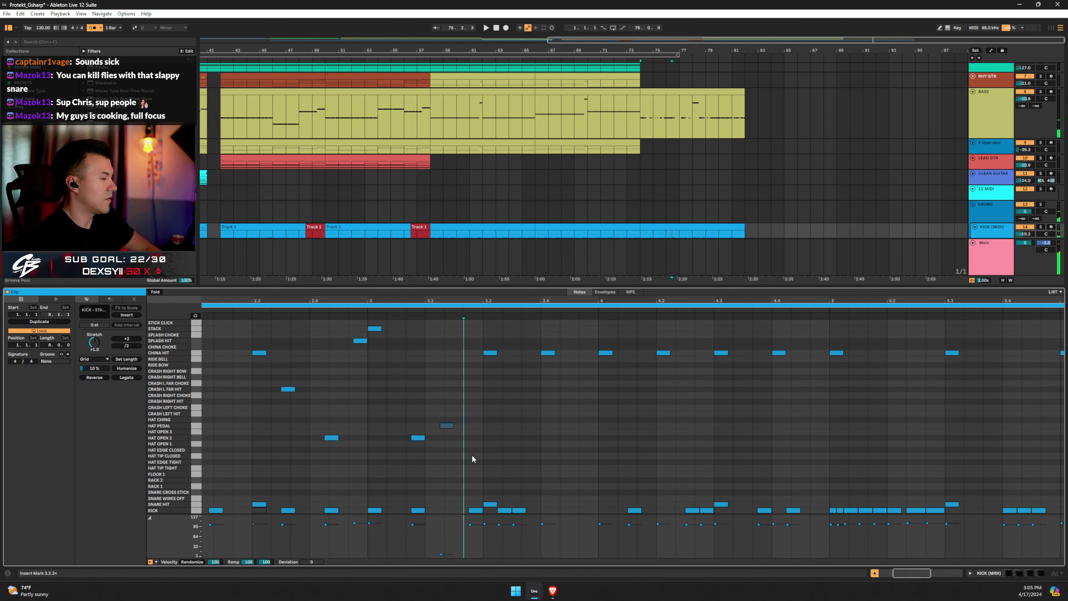
Nudge the Hat Pedal note in beat 3.2 slightly later onto the triplet grid and audition the passage.
left_click(361, 309)
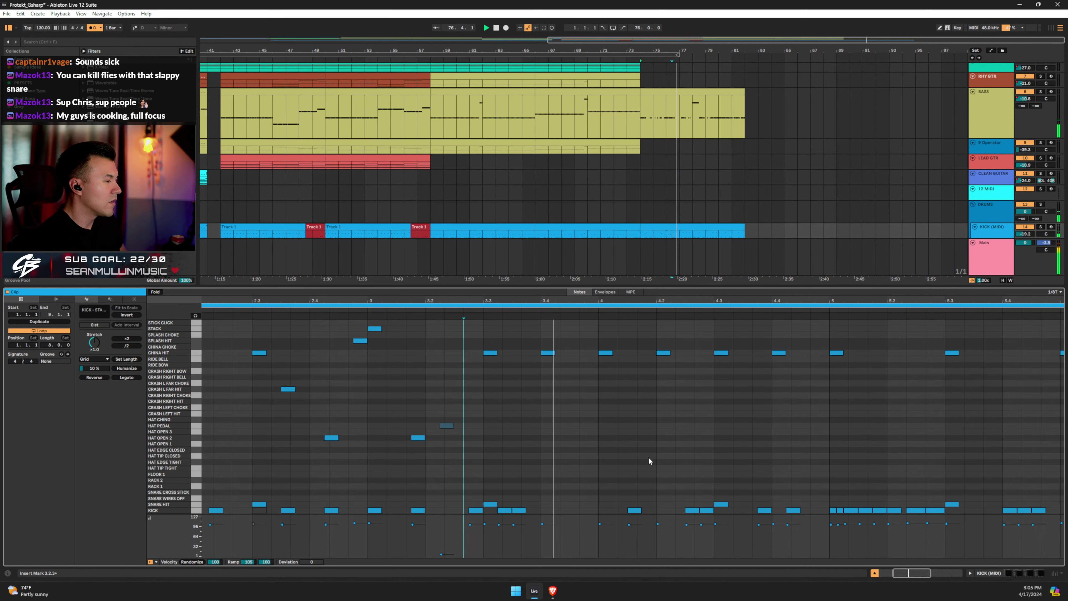
left_click_drag(446, 428, 451, 425)
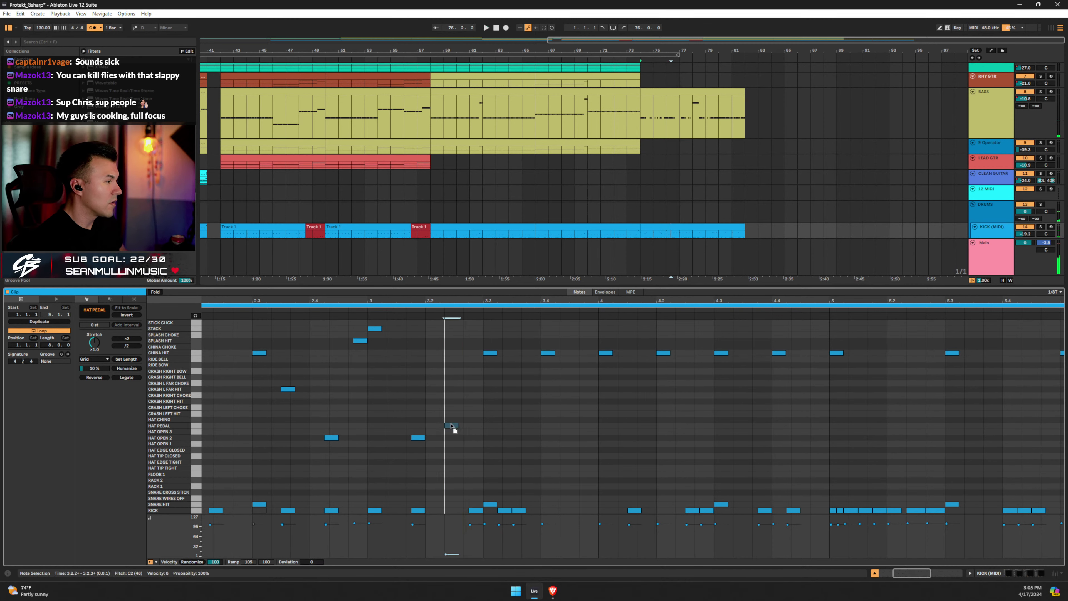
key("space")
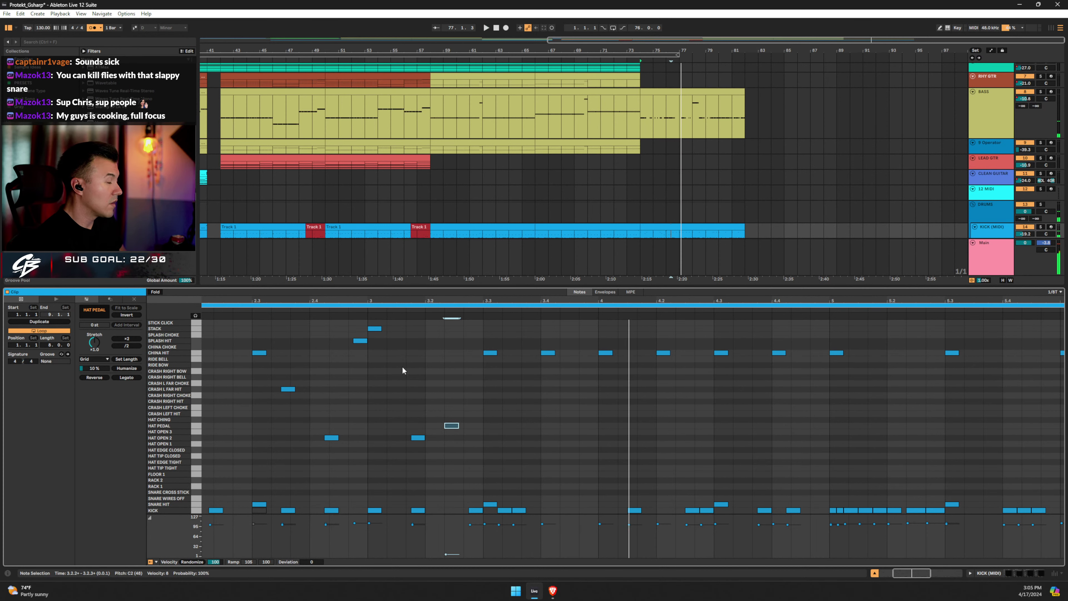
Show the whole clip in the note editor and turn off the triplet grid.
double_click(338, 300)
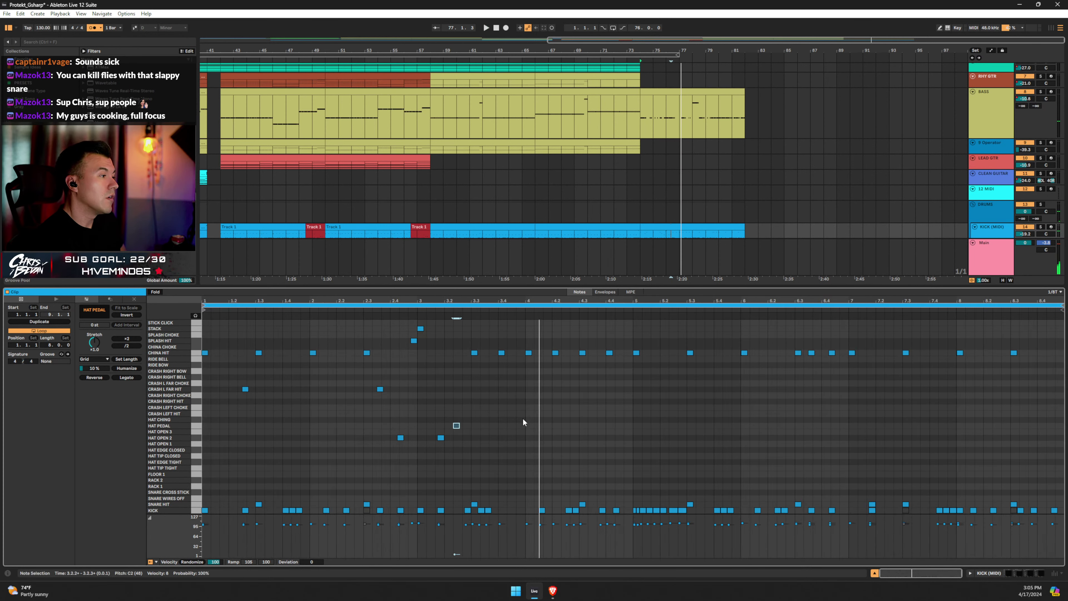
right_click(435, 393)
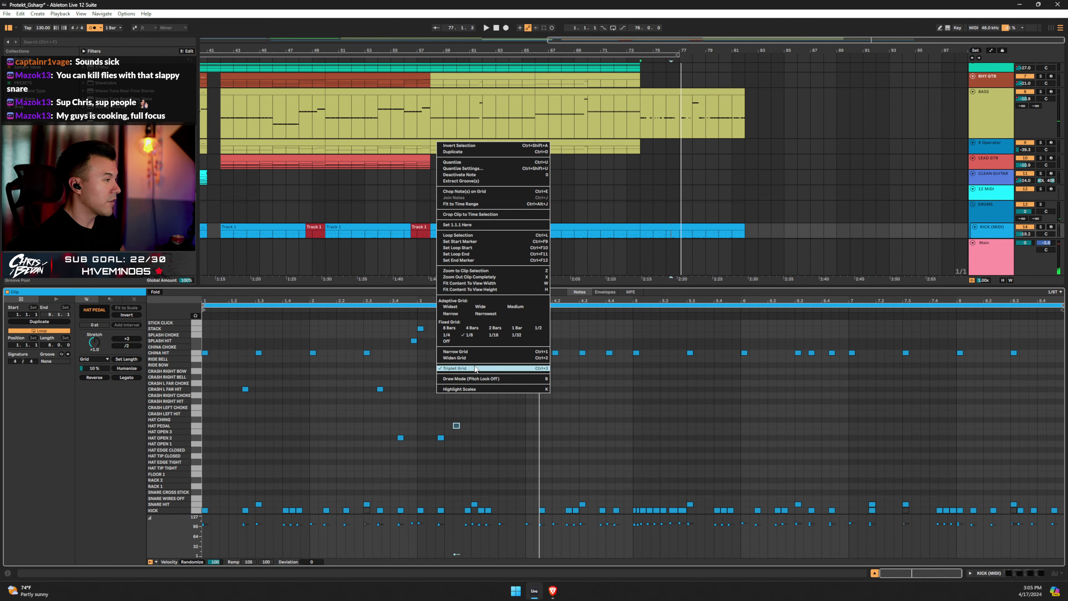
left_click(530, 369)
Audition the pattern from 3.4.1 and add a Crash L Far Hit note at 4.1.1.
left_click(498, 298)
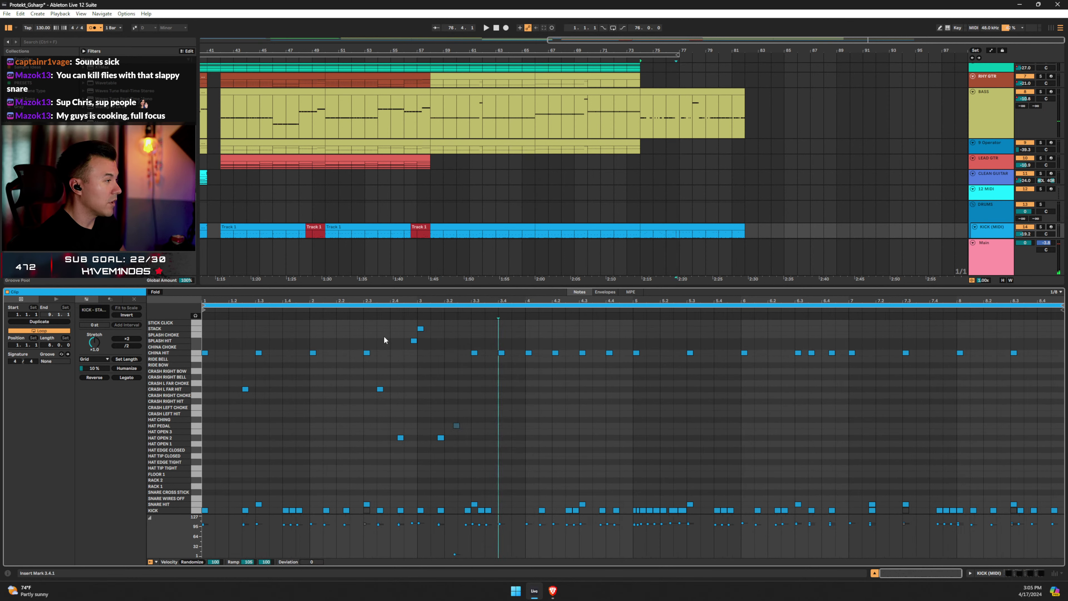
key("space")
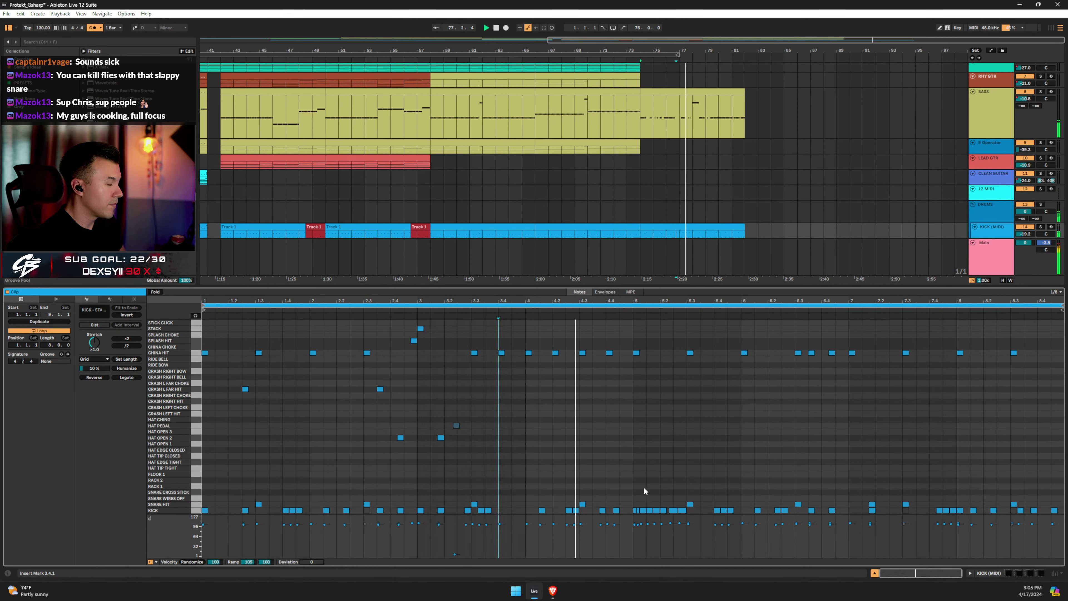
key("space")
double_click(526, 390)
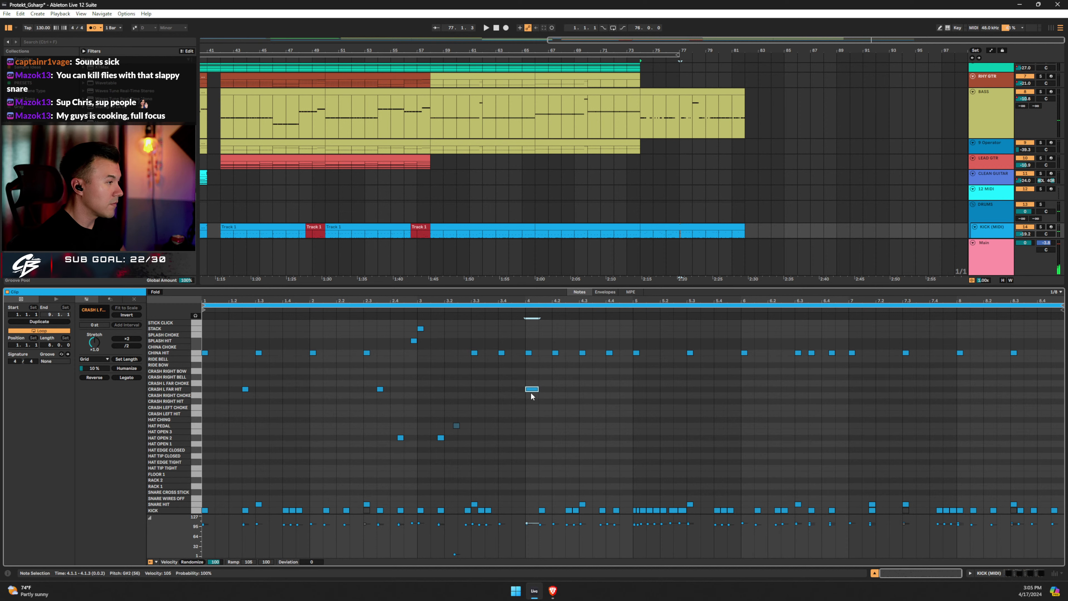
Set the grid to 1/16, put a sixteenth-long Crash L Far Hit note at 4.1.3 instead of 4.1.1, and audition the passage.
left_click_drag(532, 389, 542, 387)
right_click(546, 389)
left_click(585, 322)
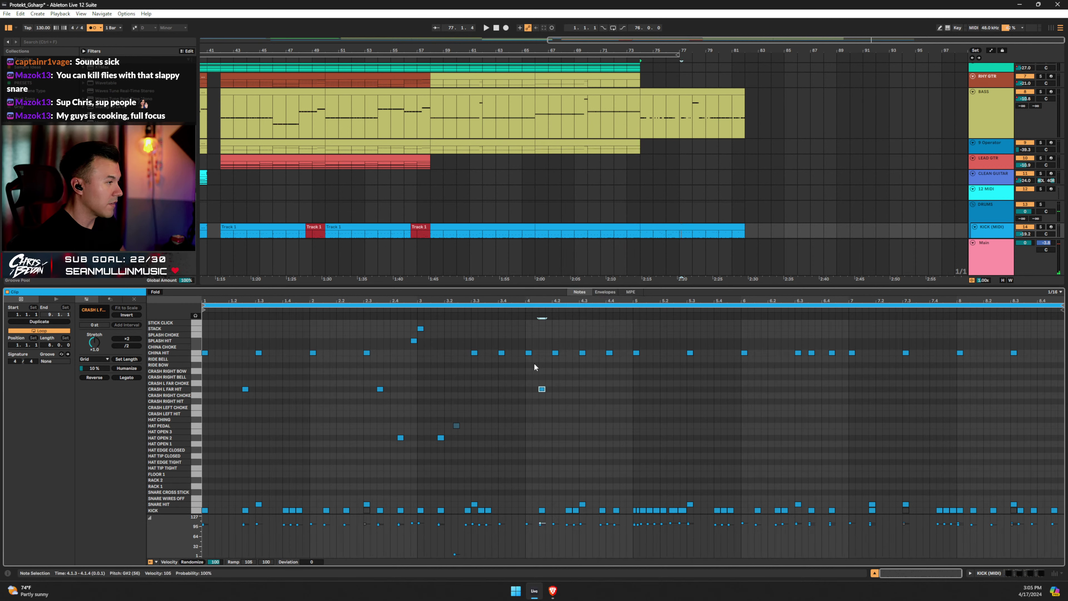
left_click(474, 311)
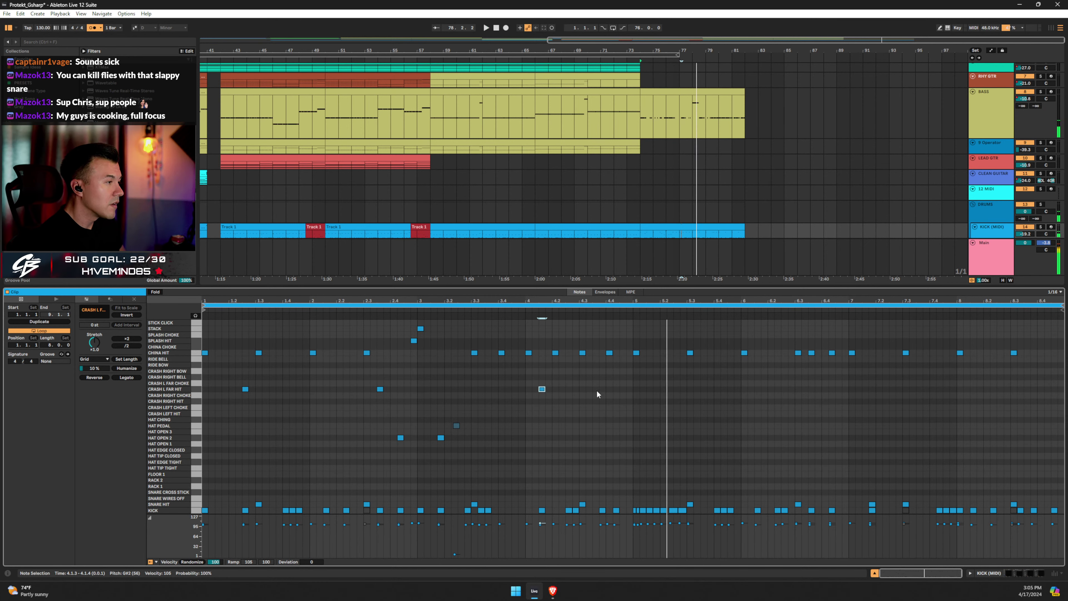
Move the China Hit note at 5.1.1 down to the Crash Left Hit lane, trying the other crash lanes on the way.
left_click(635, 353)
key("space")
key("Down")
key("Down")
key("Down")
key("Down")
key("Down")
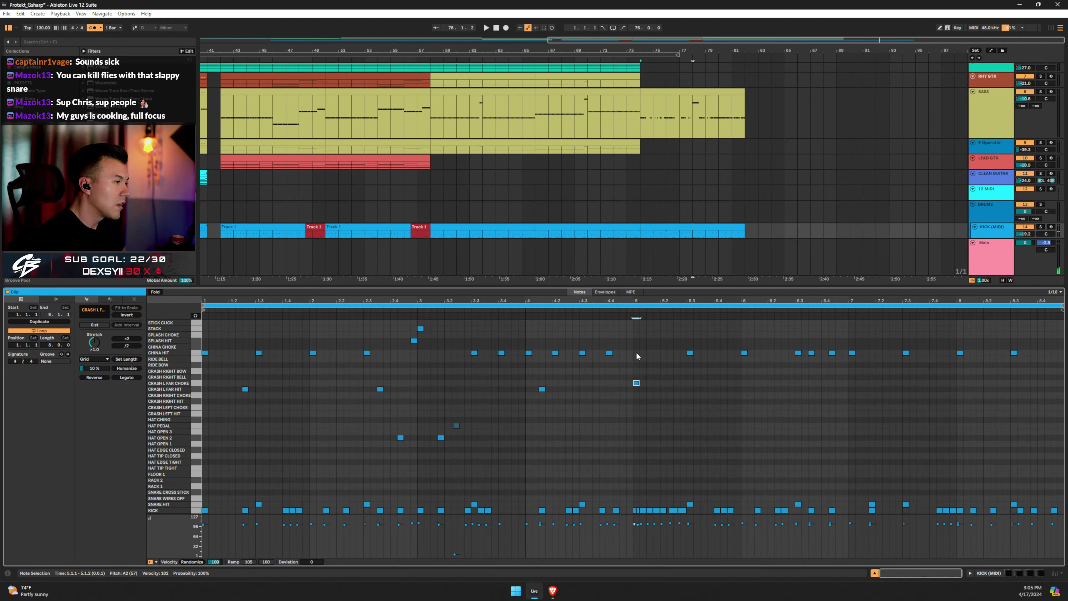
key("Down")
key("Down")
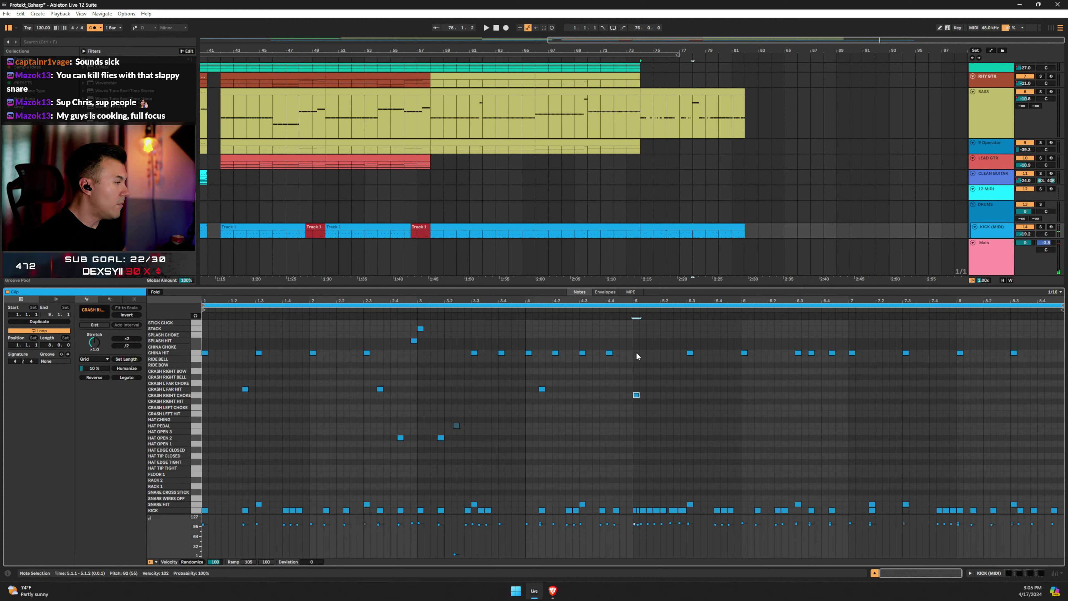
key("Down")
key("Down")
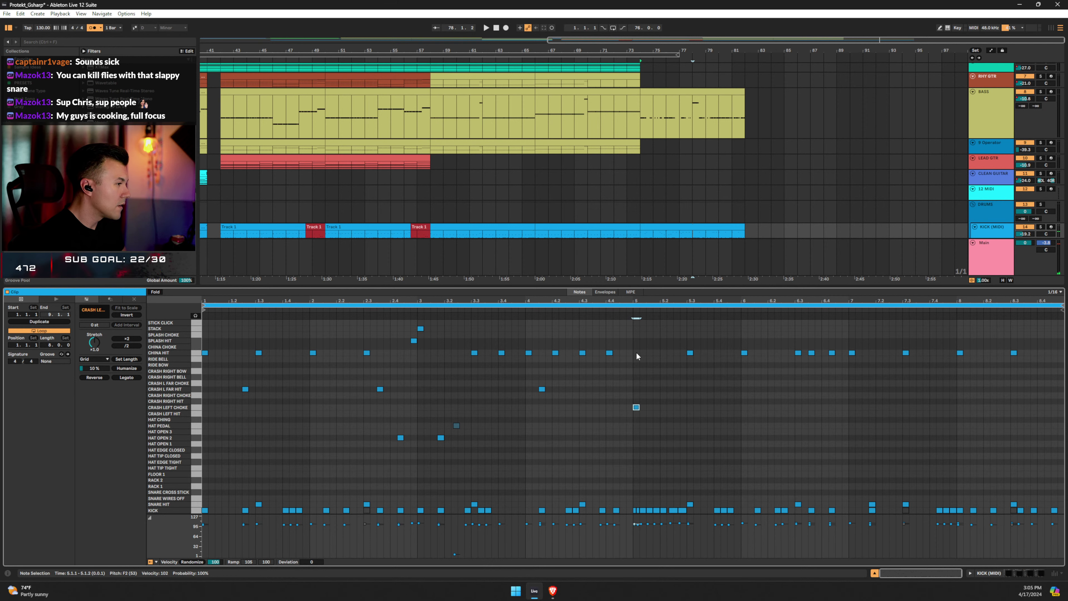
key("Up")
key("Up")
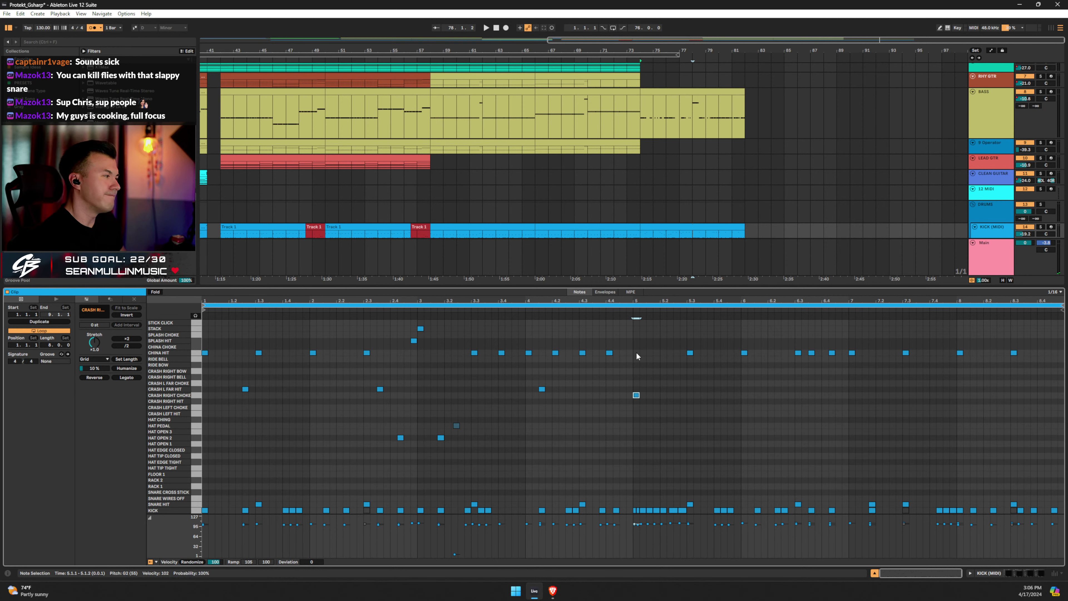
key("Down")
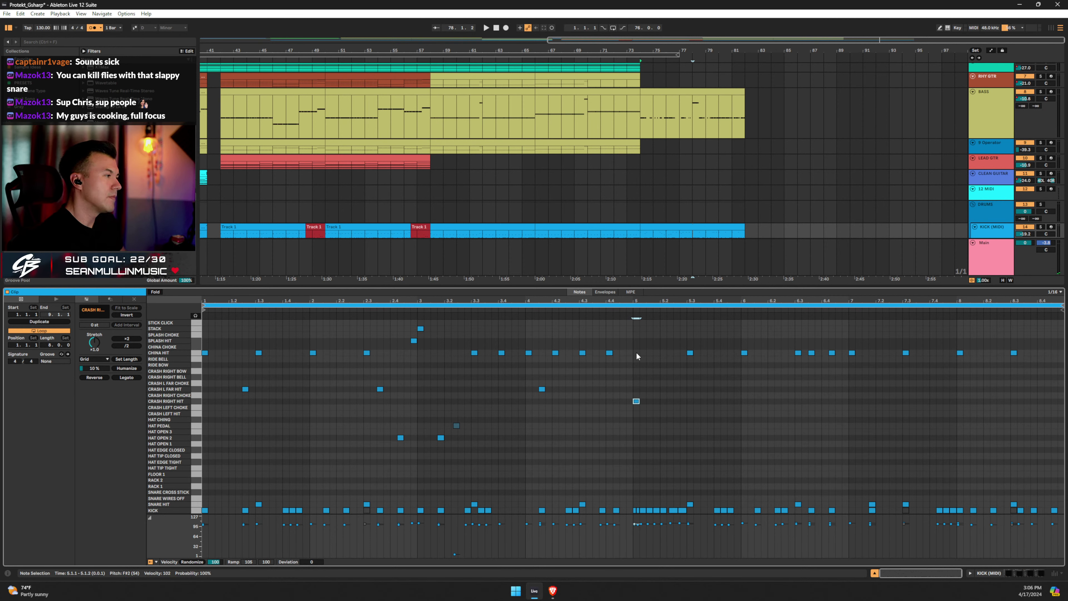
key("Down")
key("Down")
Audition the pattern from 4.2.3 and copy the Crash Left Hit note to 5.2.1.
left_click(563, 312)
key("space")
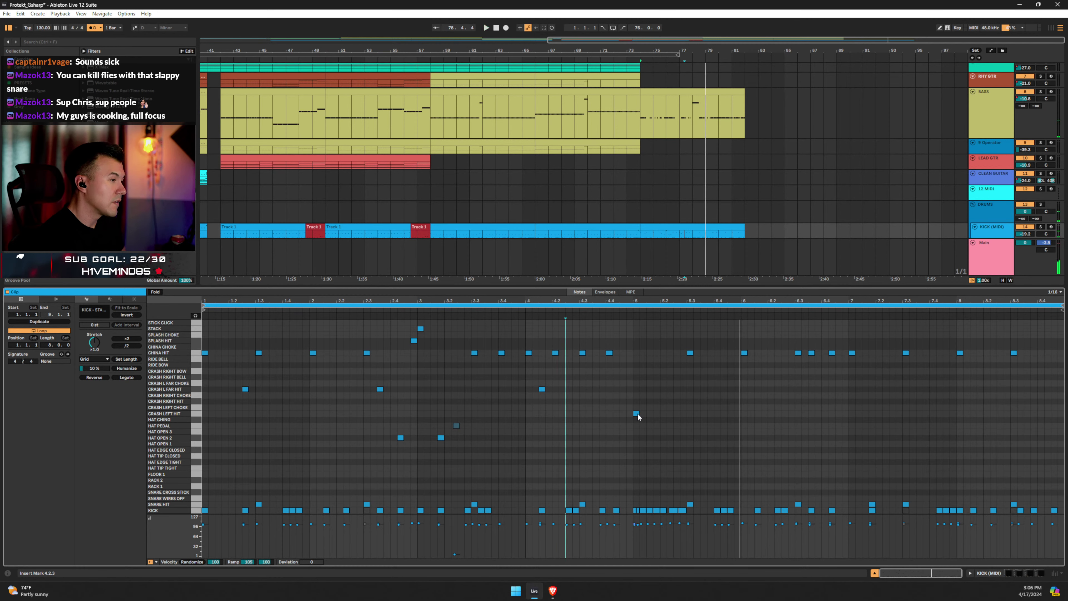
left_click_drag(637, 416, 663, 416)
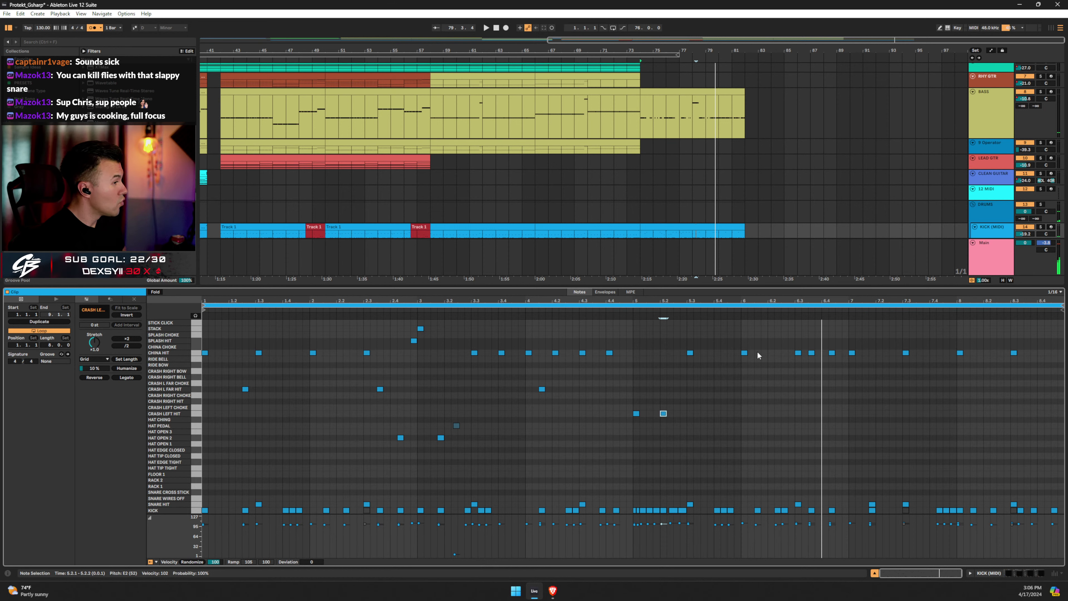
Add a Stack note at 6.1.3, audition it, and move it down to the Splash Hit lane.
double_click(757, 328)
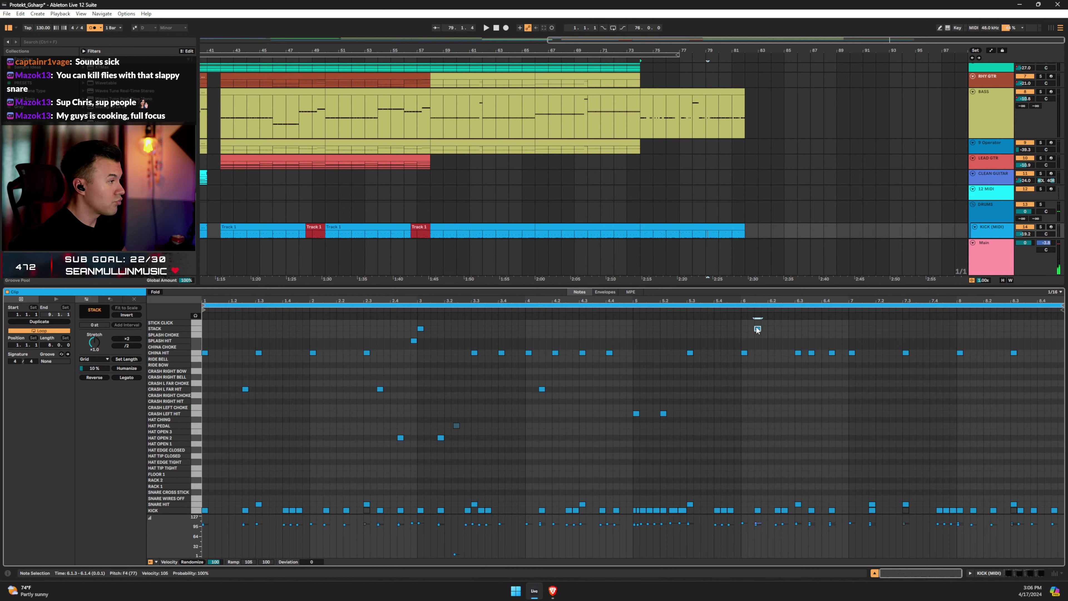
key("space")
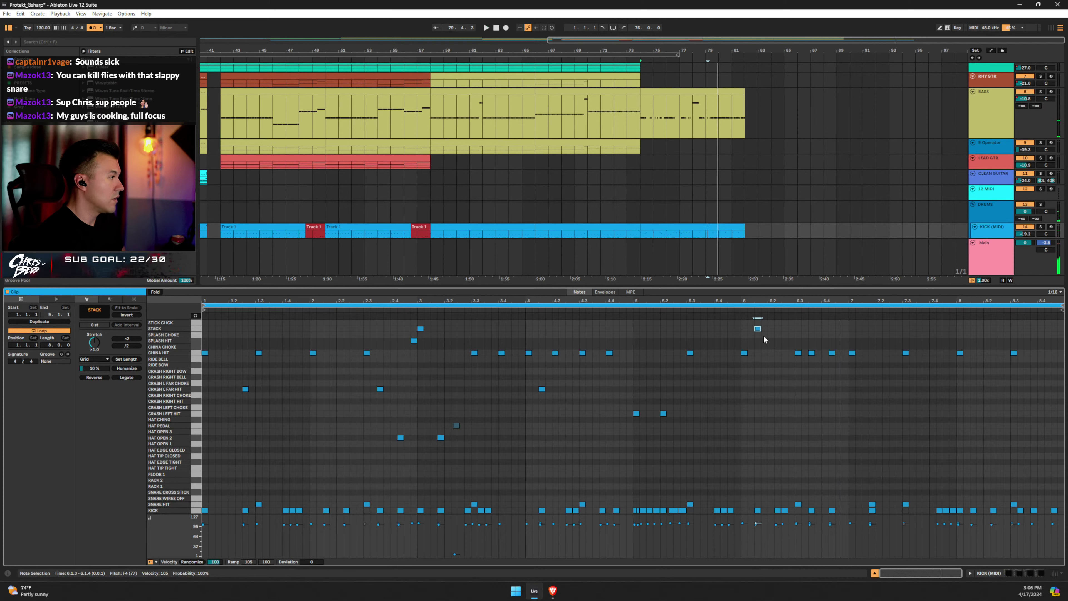
key("Down")
key("Down")
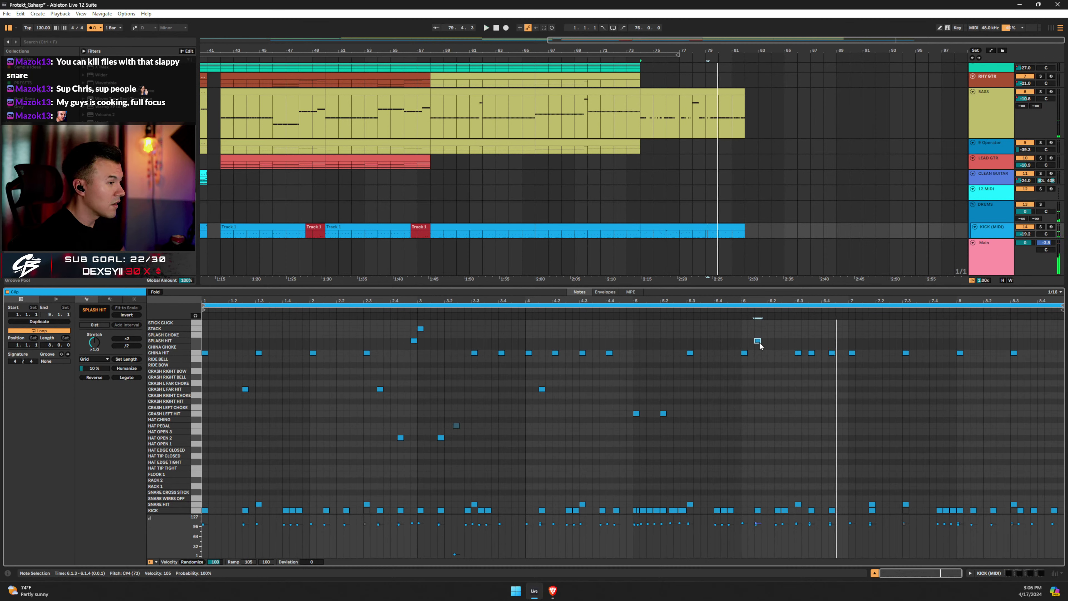
Shift the bar 6 Splash Hit note to 6.2.1, copy it to 6.1.4, and audition the result.
key("Right")
key("Right")
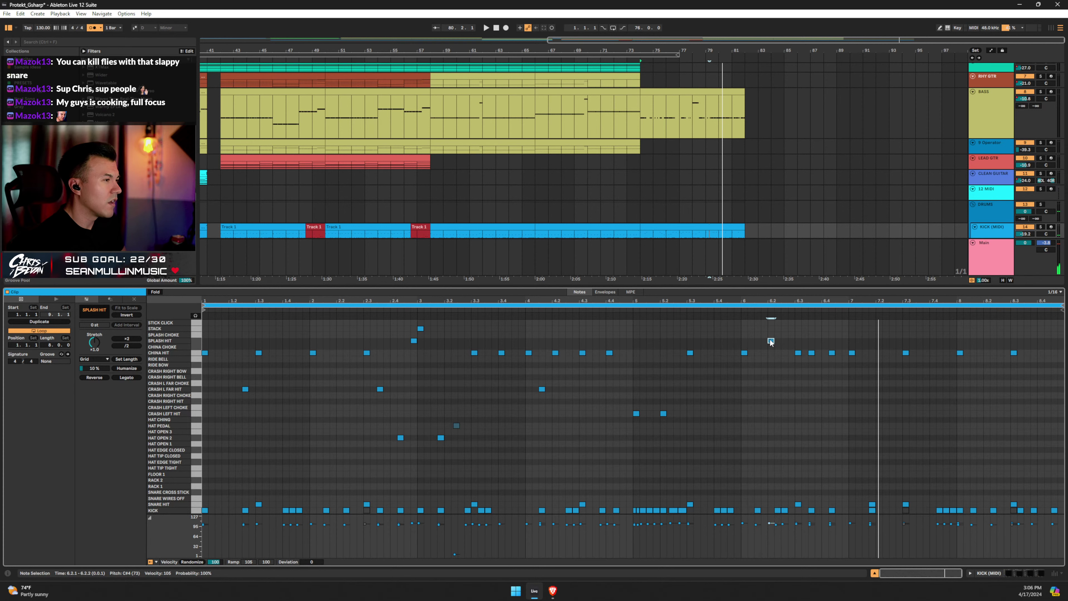
left_click_drag(771, 341, 764, 341)
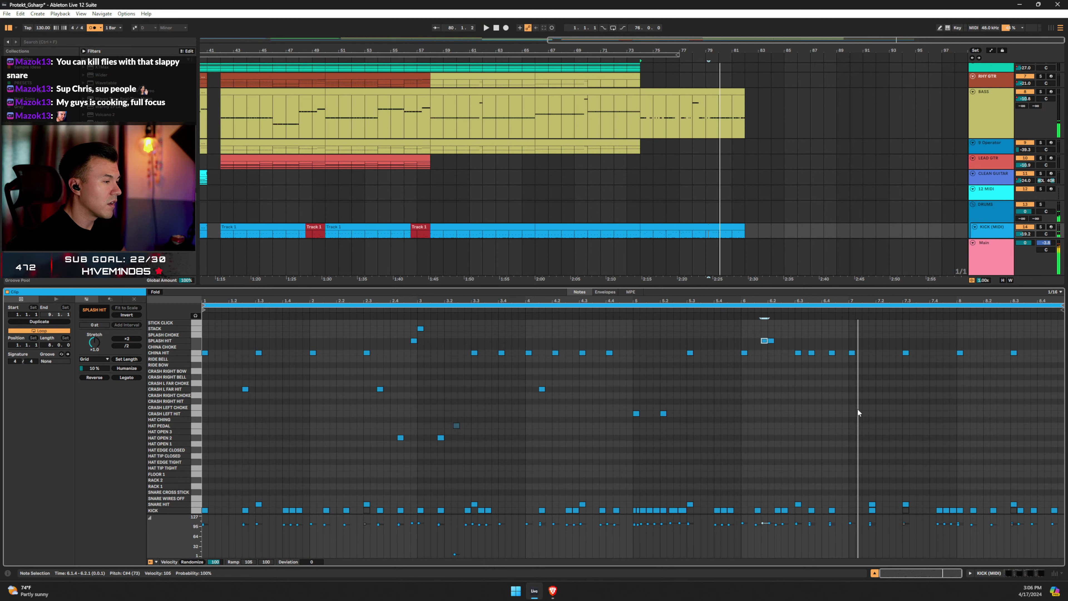
left_click_drag(764, 302, 756, 484)
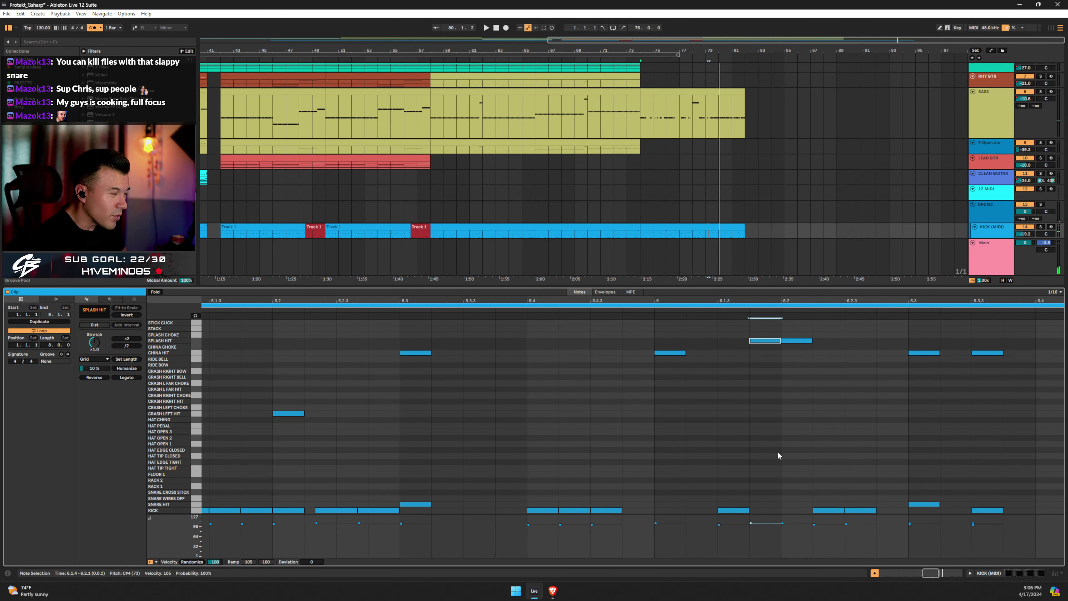
left_click_drag(765, 301, 763, 292)
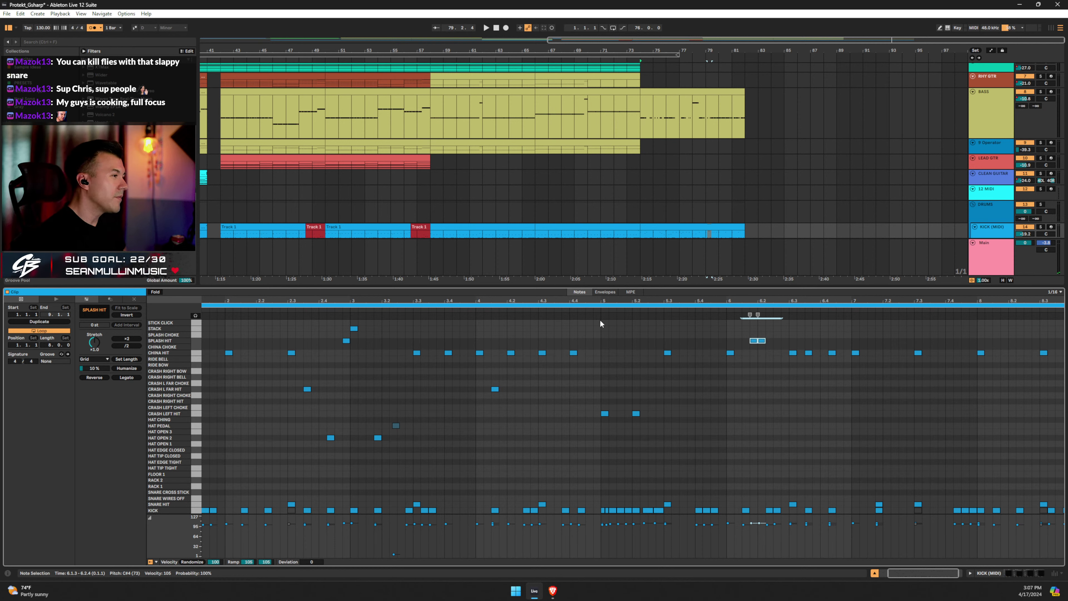
key("space")
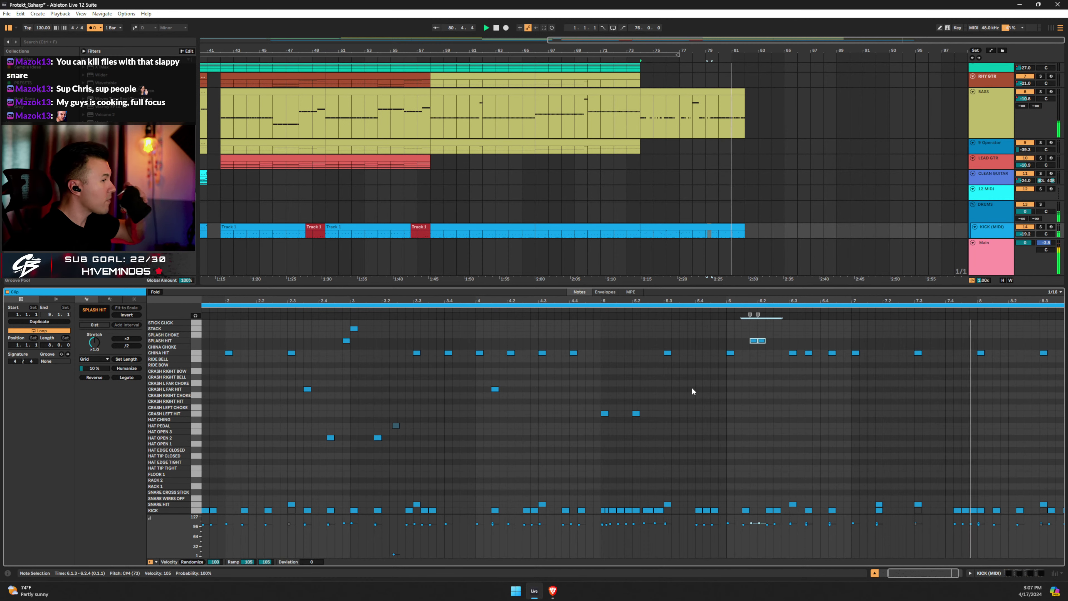
key("space")
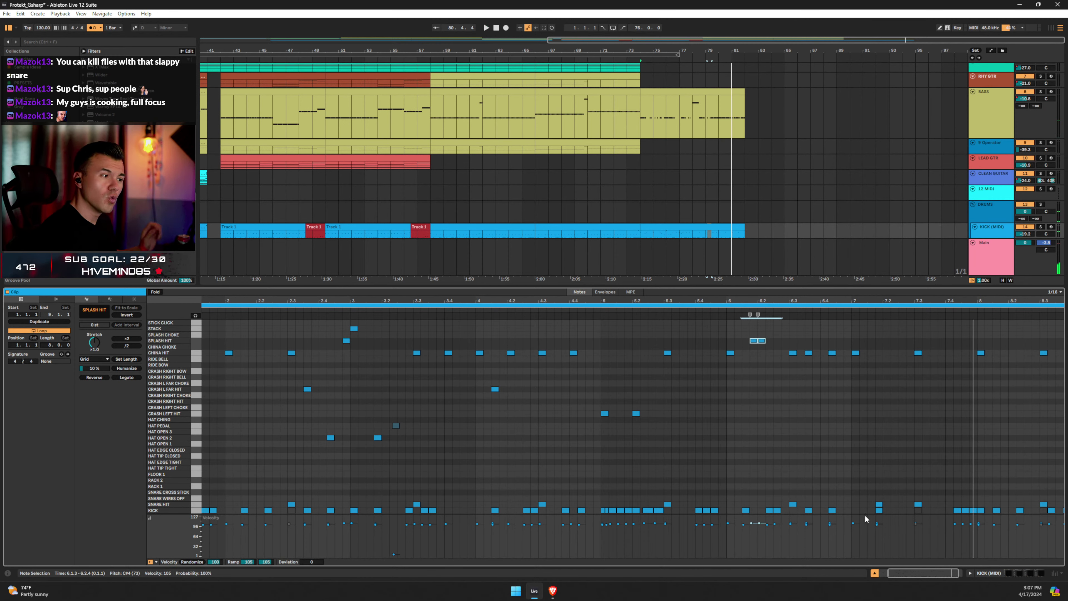
Move the paired Kick and Snare Hit notes at 7.1.4 up to the Rack 2 and Floor 1 lanes.
left_click_drag(876, 498, 885, 513)
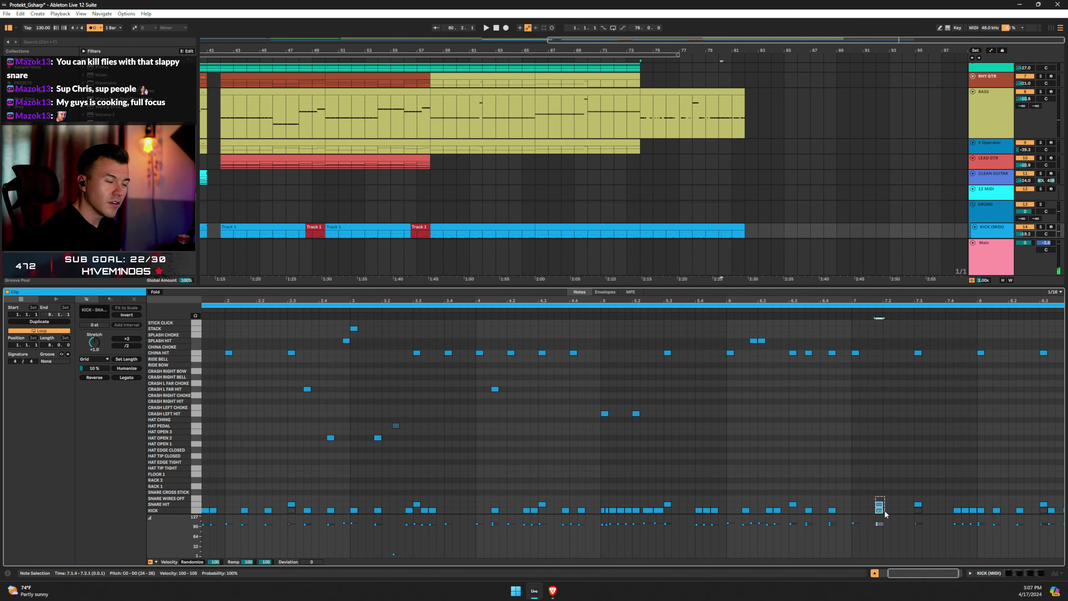
key("Up")
key("Up")
key("Up")
key("Up")
key("Up")
key("Up")
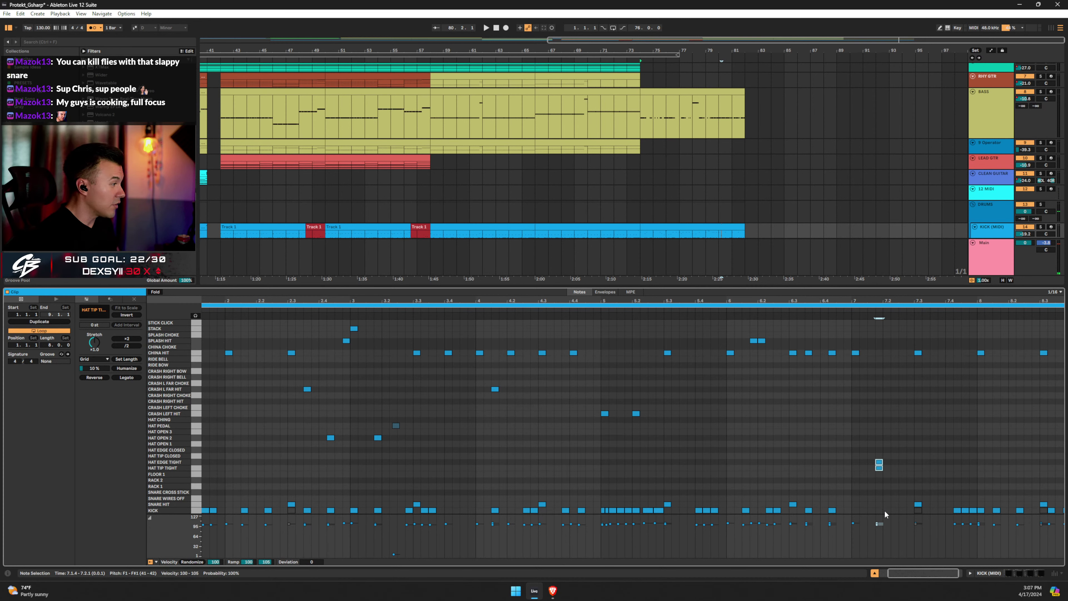
key("Down")
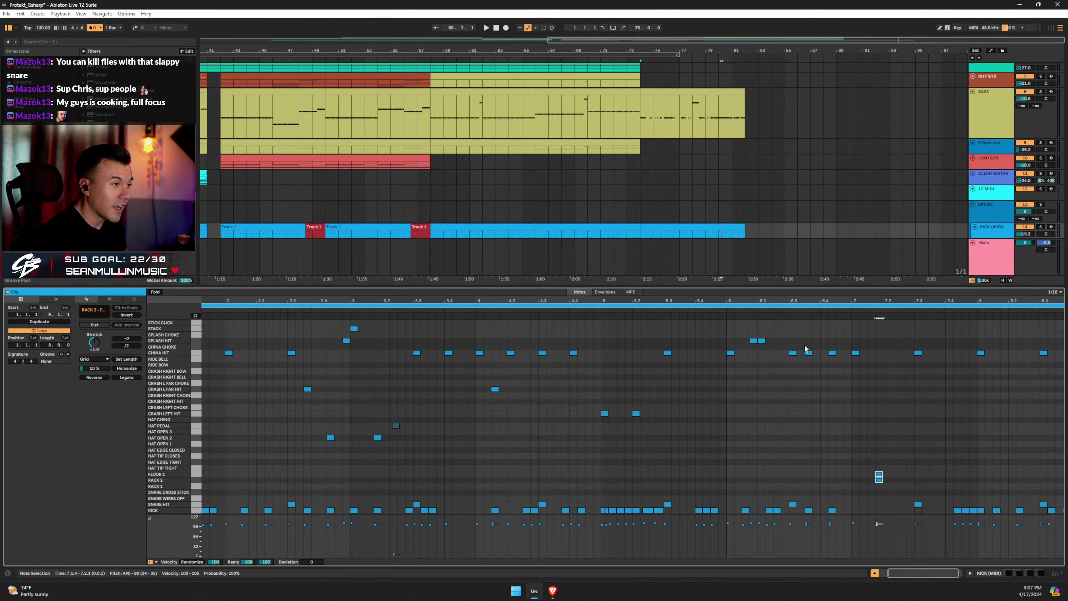
Replace the China Hit at 6.3.3 with Crash L Far Hit and the one at 7.1.1 with Ride Bow, and audition.
double_click(808, 370)
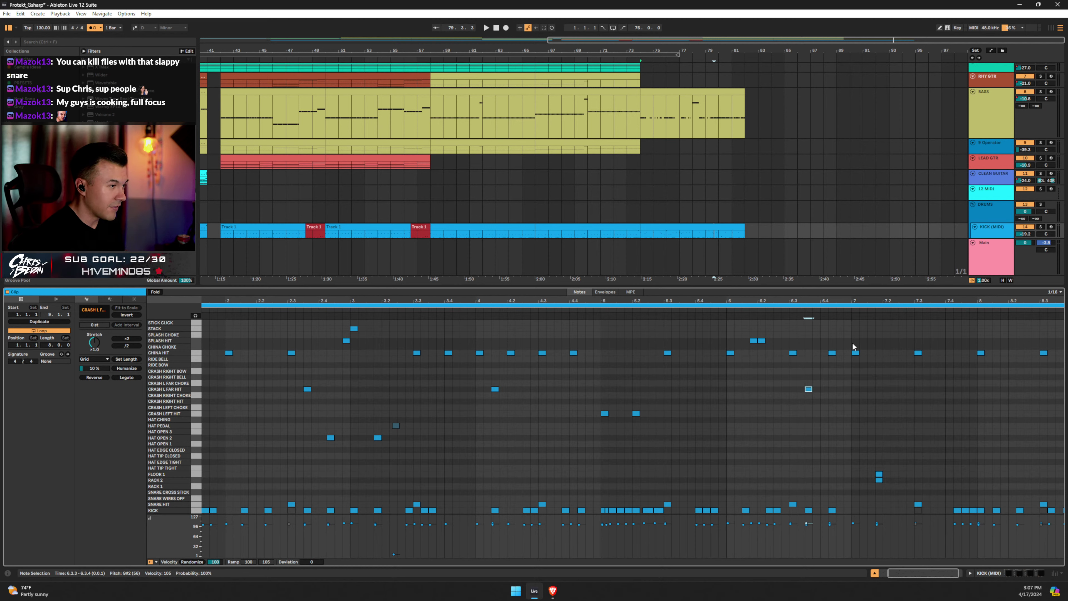
left_click(856, 353)
key("Down")
key("Down")
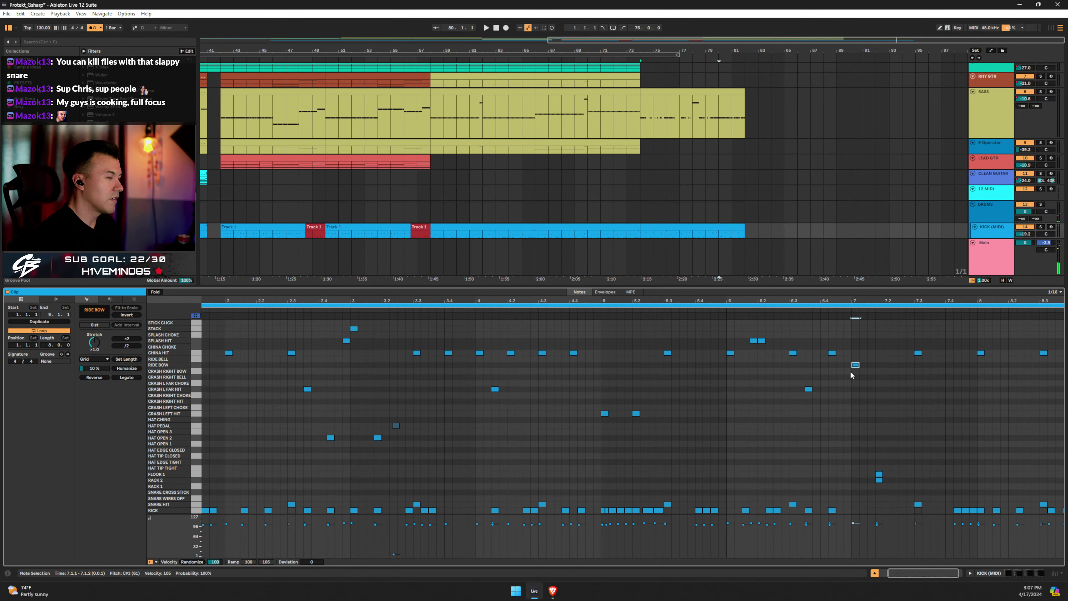
key("space")
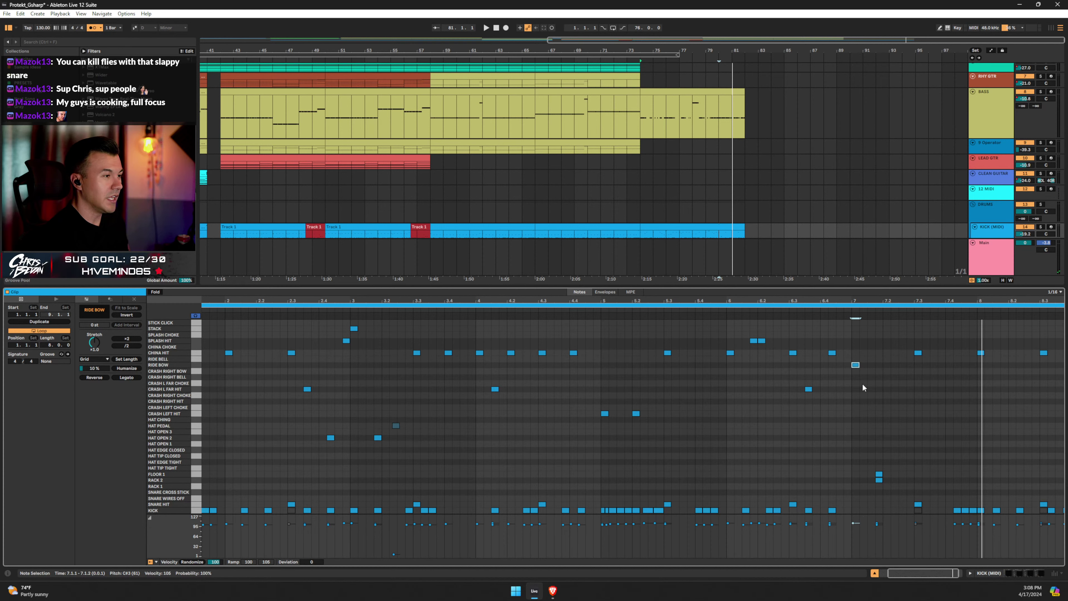
Add a Kick note at 7.1.2 and a Snare Hit note at 7.1.3.
left_click(865, 510)
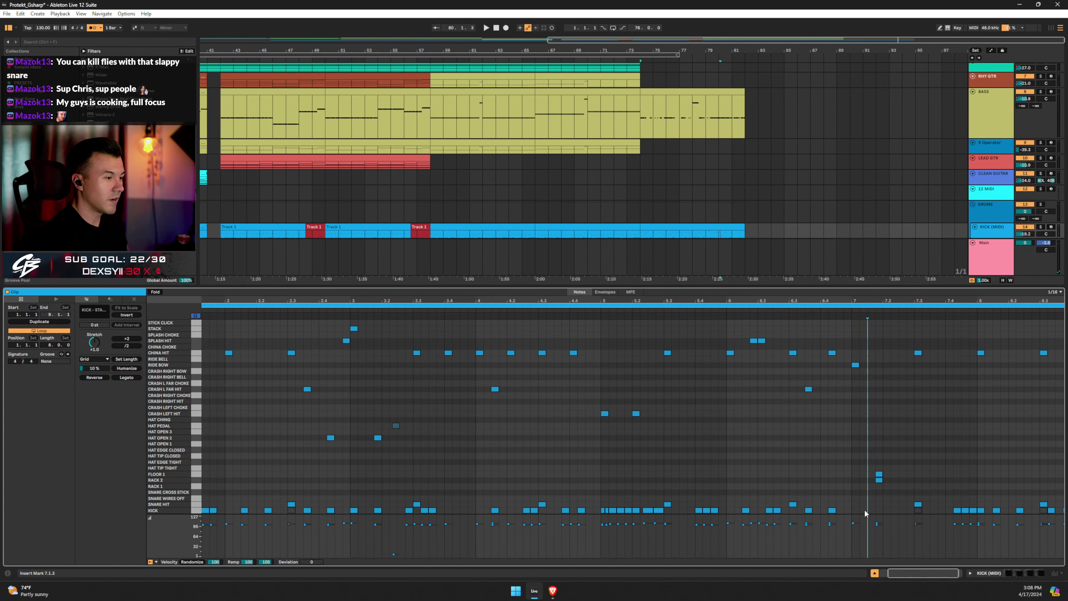
double_click(864, 510)
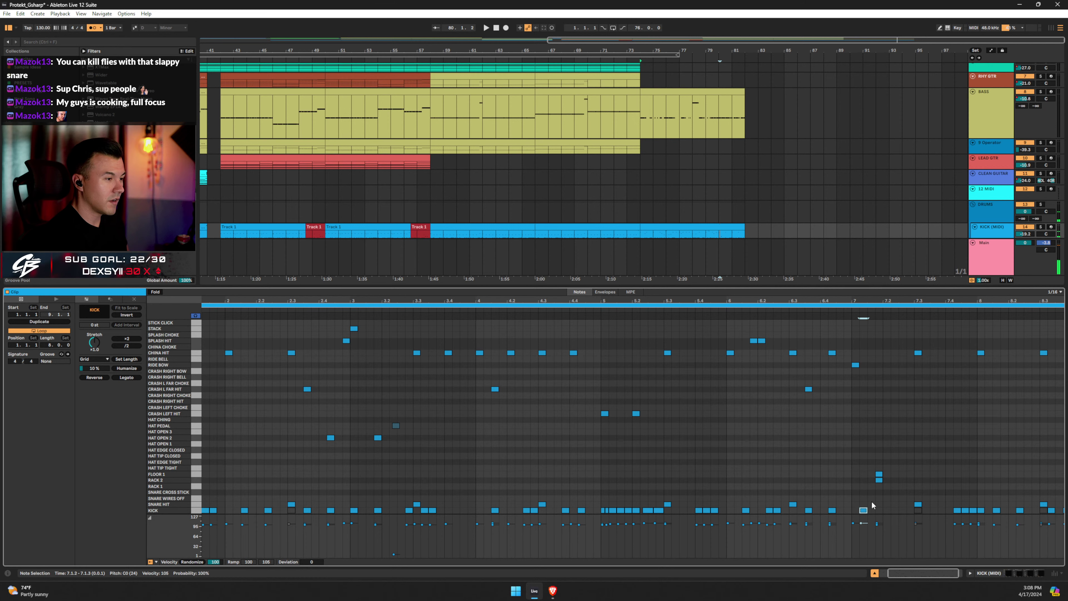
double_click(872, 504)
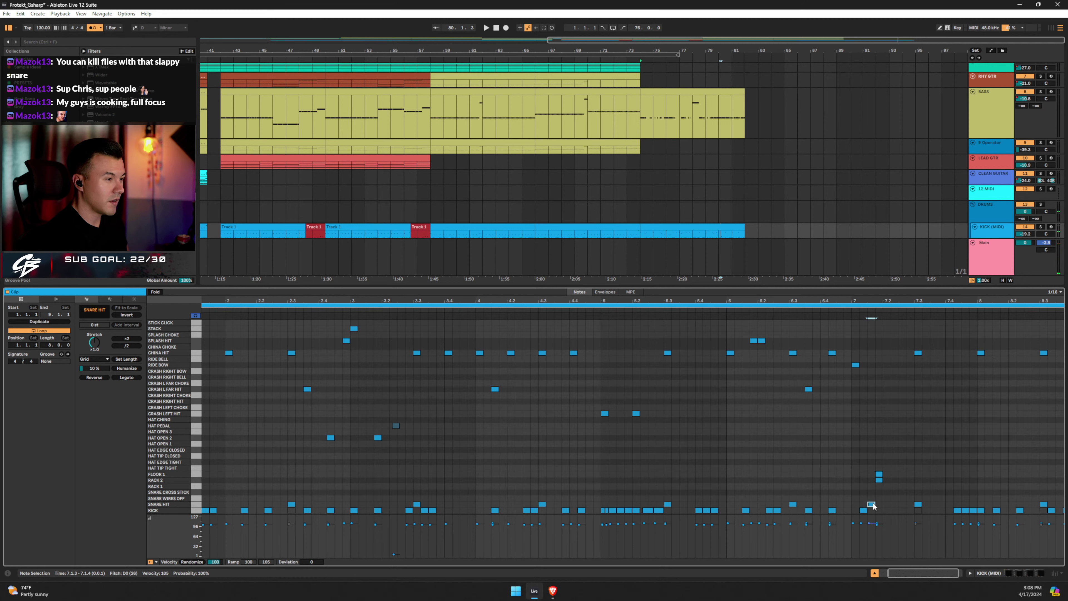
Shift the Floor 1 note to 7.2.1 and move the Rack 2 note at 7.1.4 to the Floor 1 lane.
double_click(879, 492)
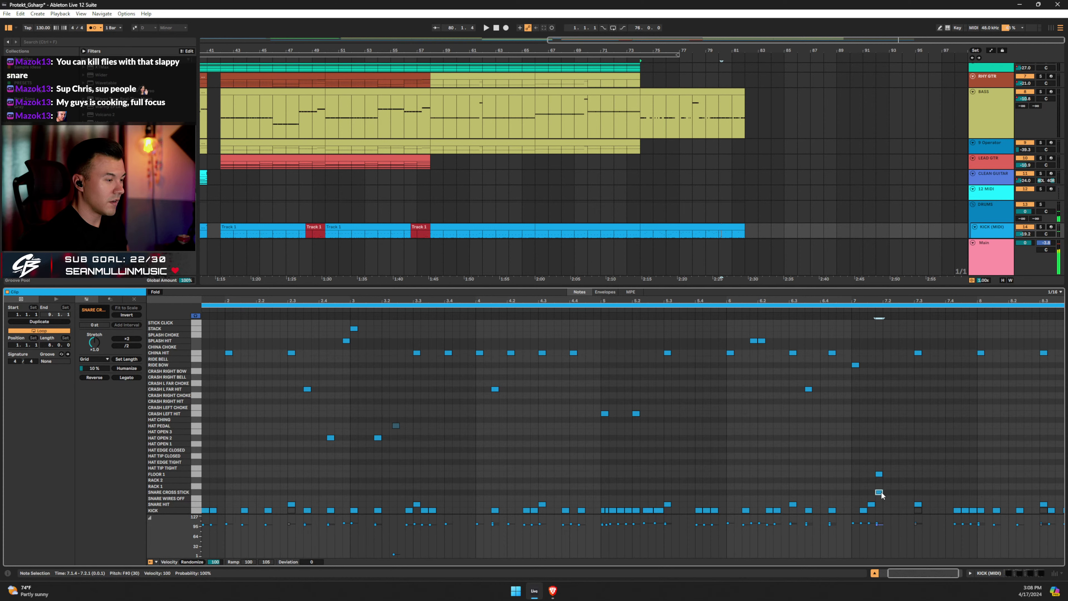
left_click_drag(880, 492, 887, 474)
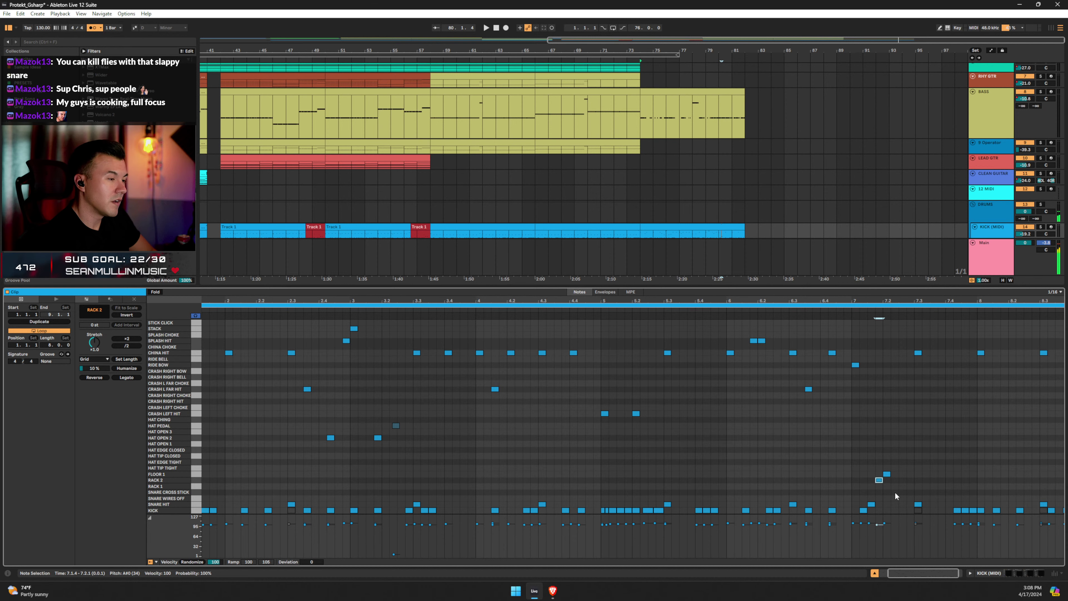
key("Up")
Place two Kick notes at 7.2.3 and 7.2.4 and add a Floor 1 note at 7.2.2.
left_click(892, 511)
double_click(893, 511)
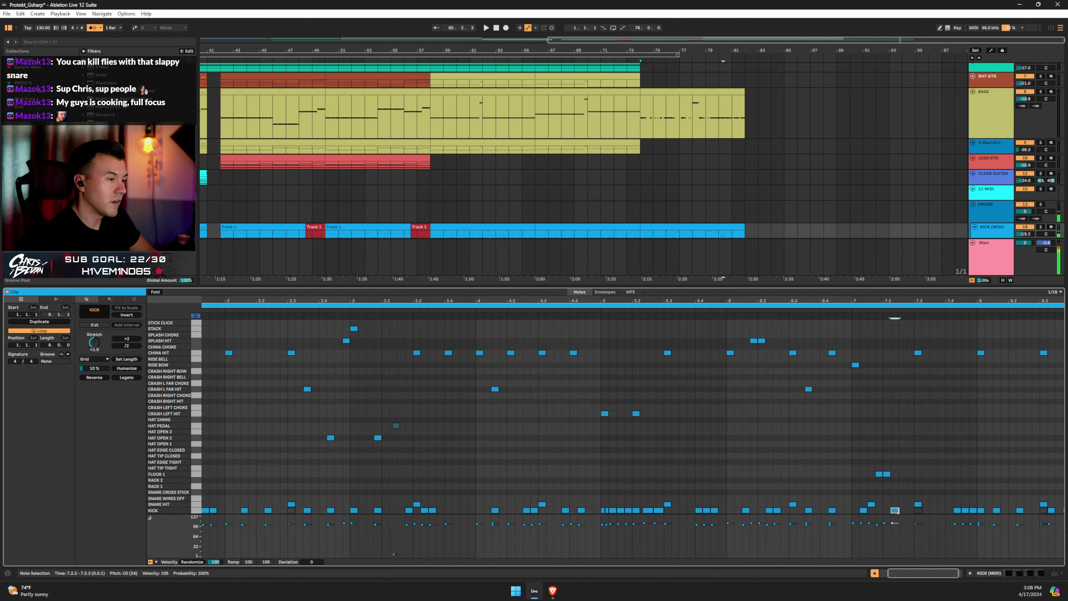
double_click(903, 510)
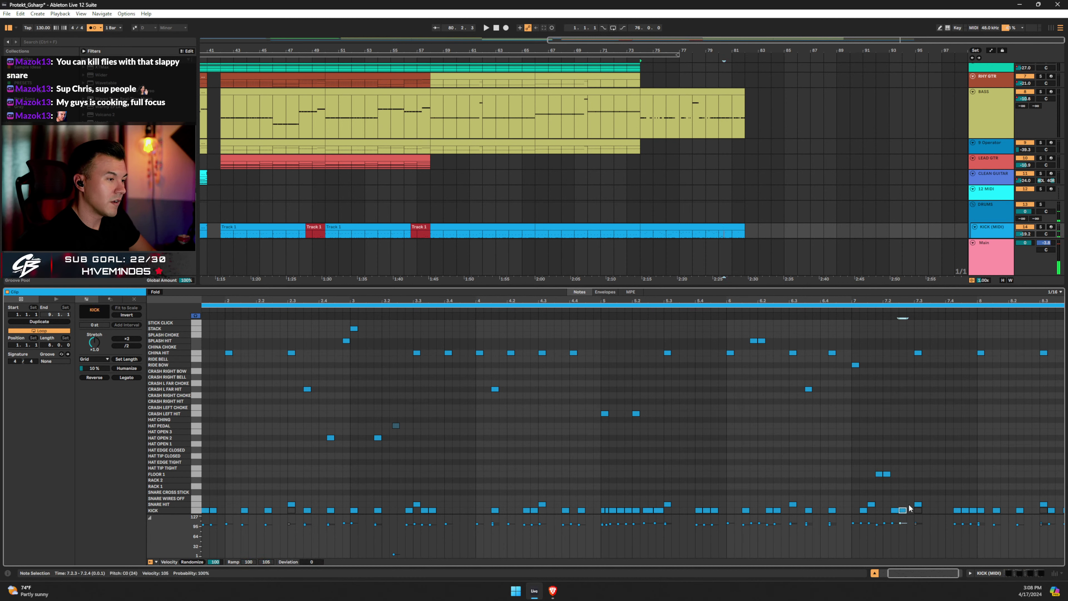
left_click(893, 510, "shift")
left_click_drag(901, 511, 908, 511)
double_click(894, 473)
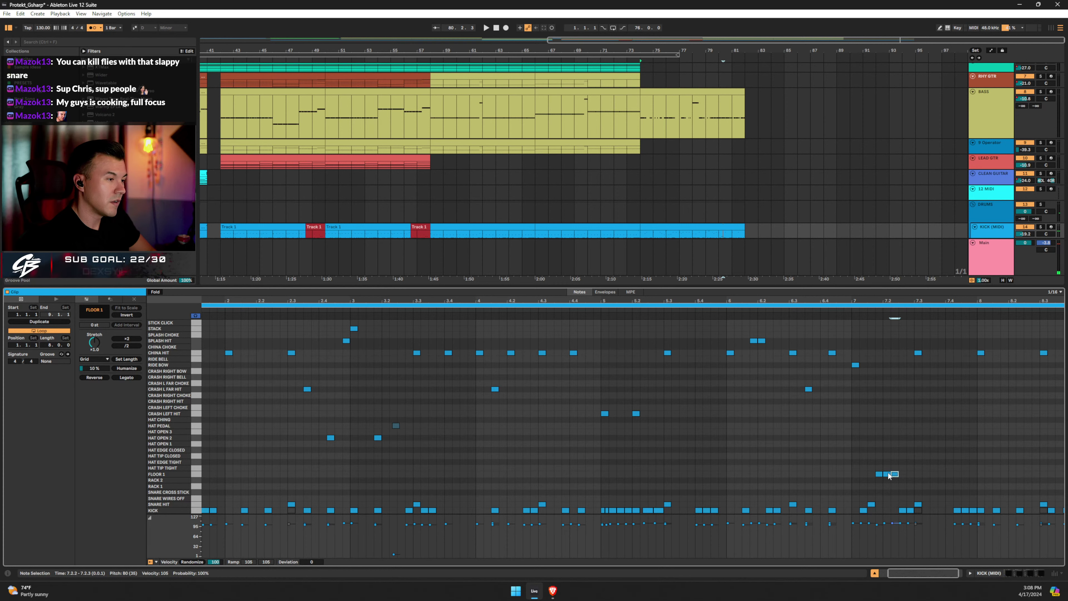
Move the Floor 1 note at 7.1.4 to Rack 1, add a Kick note at 7.1.1, and audition the fill.
left_click_drag(879, 474, 879, 480)
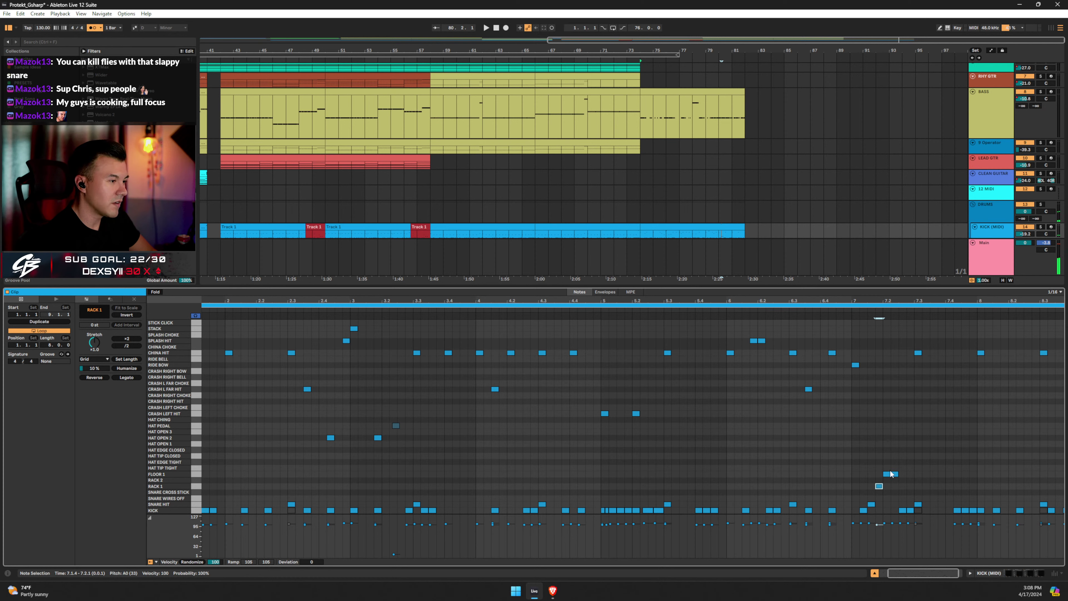
double_click(855, 511)
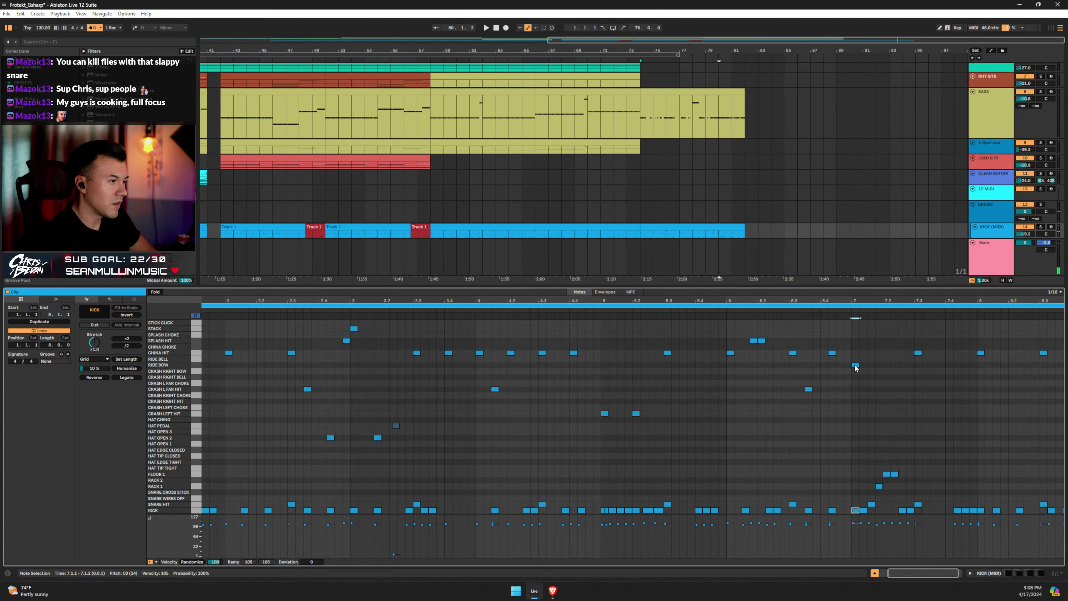
left_click(706, 309)
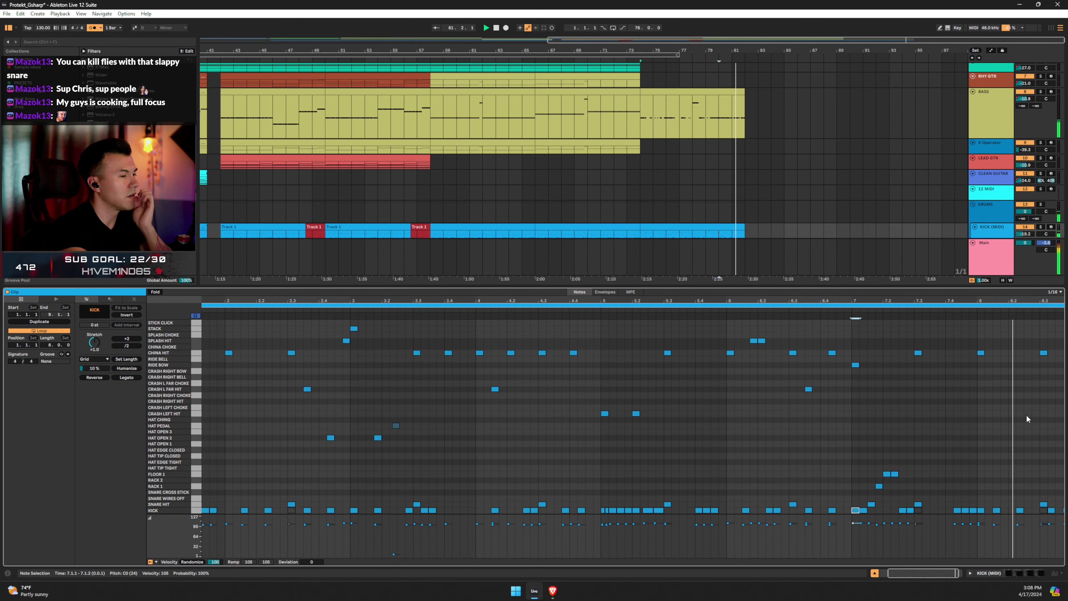
Set the grid to 1/32, chop the two Kick notes at 7.2.3 and 7.2.4 into 1/32 hits, and audition the fill.
right_click(911, 483)
left_click(902, 495)
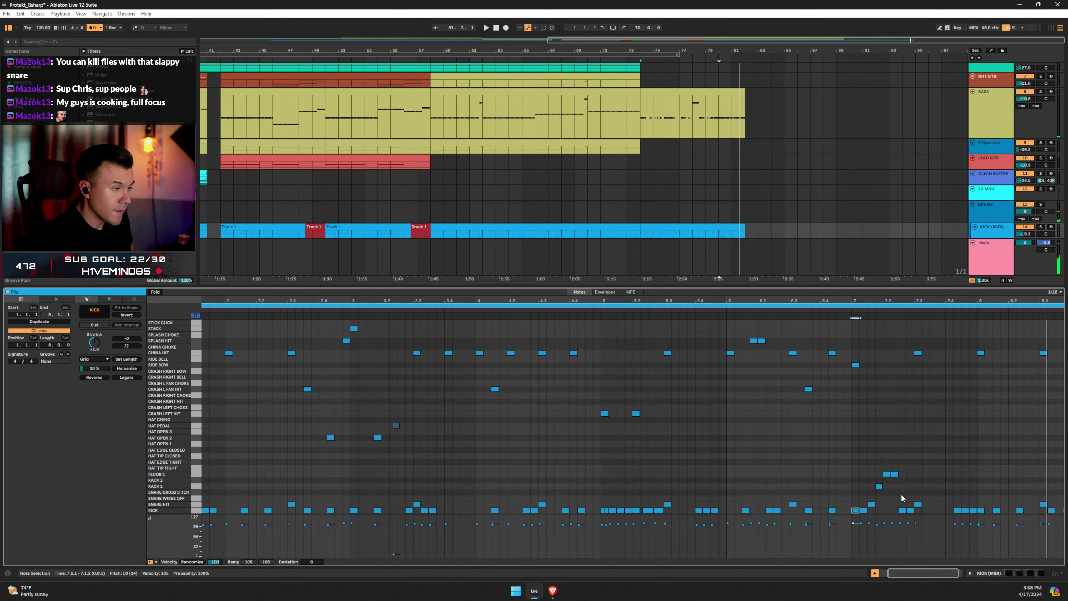
left_click_drag(902, 502, 911, 517)
right_click(911, 478)
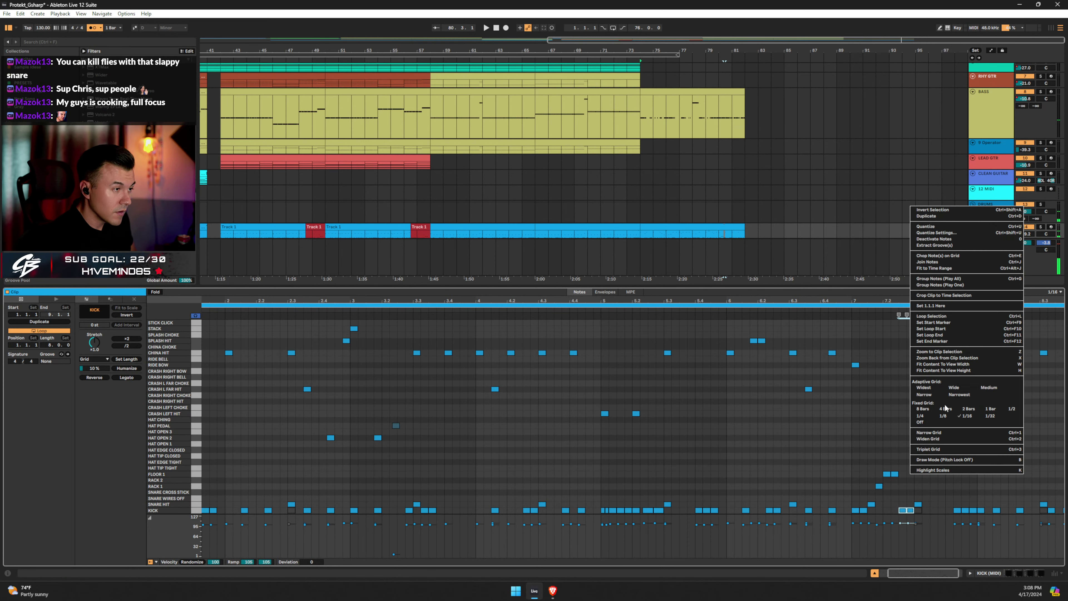
left_click(990, 416)
key("ctrl+e")
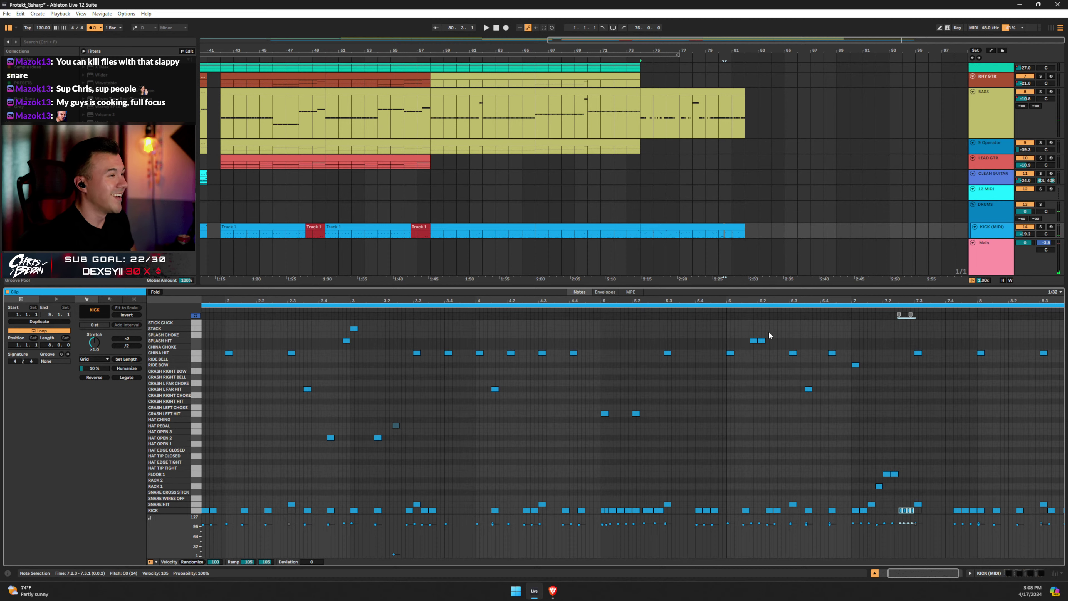
key("space")
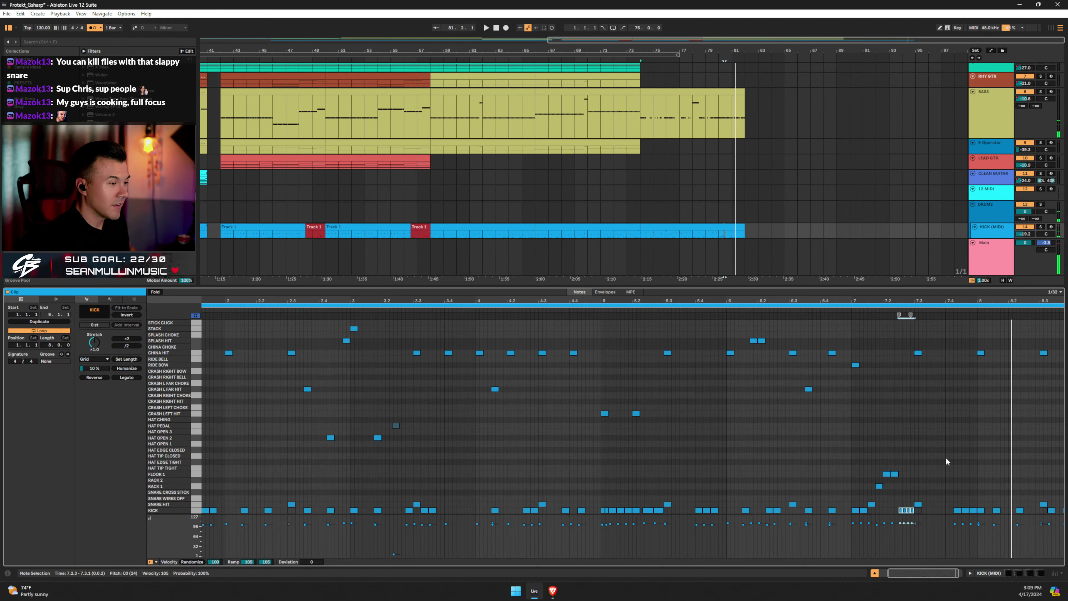
Return the grid to 1/16, add Kick notes at 7.3.2 and 7.3.3, and play the section back.
right_click(858, 416)
left_click(915, 357)
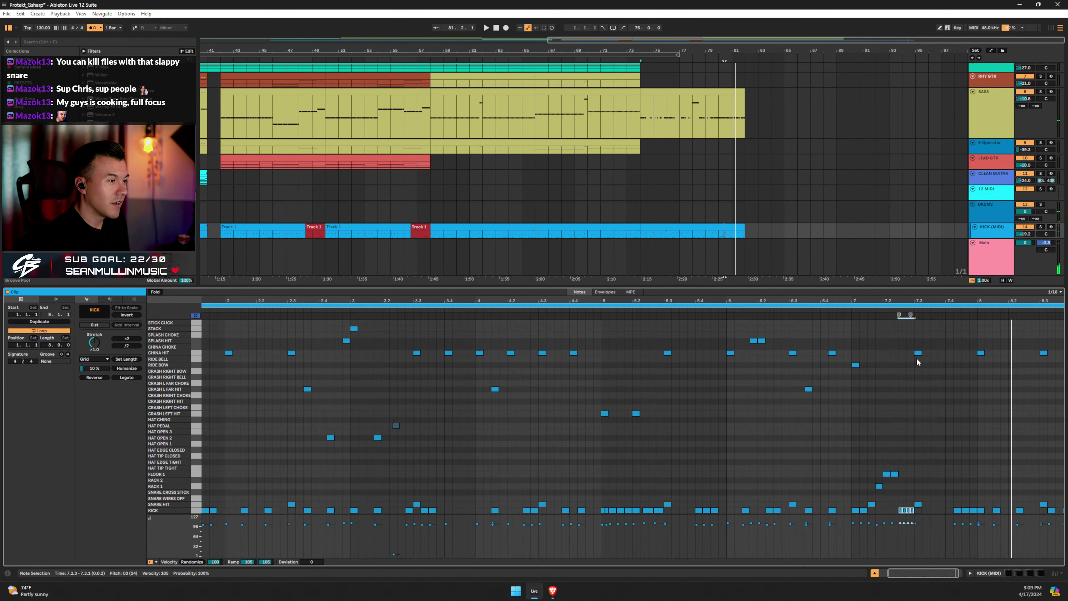
key("space")
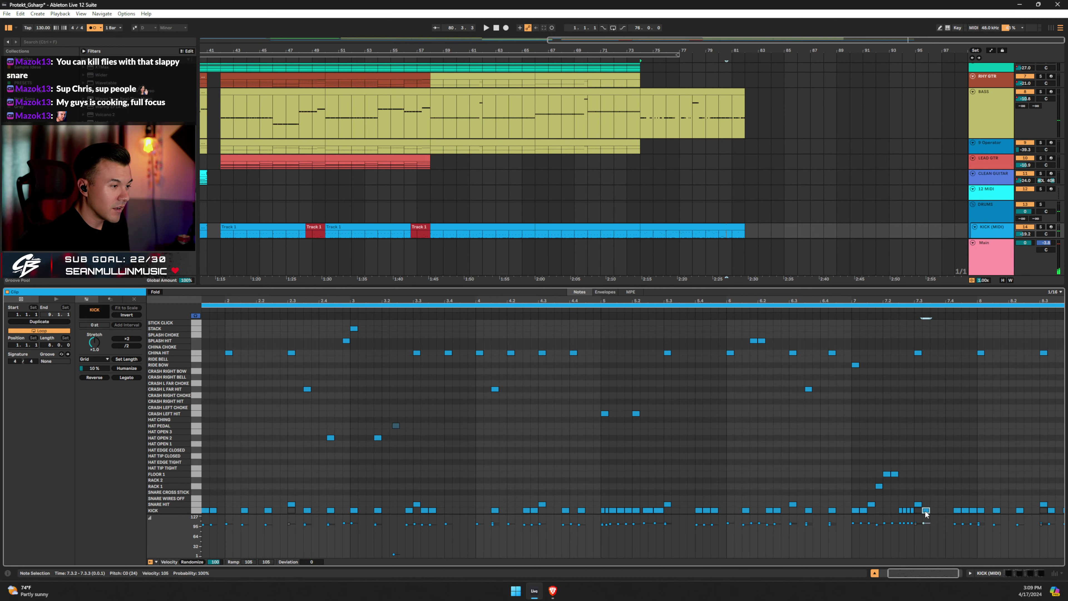
double_click(925, 509)
double_click(933, 509)
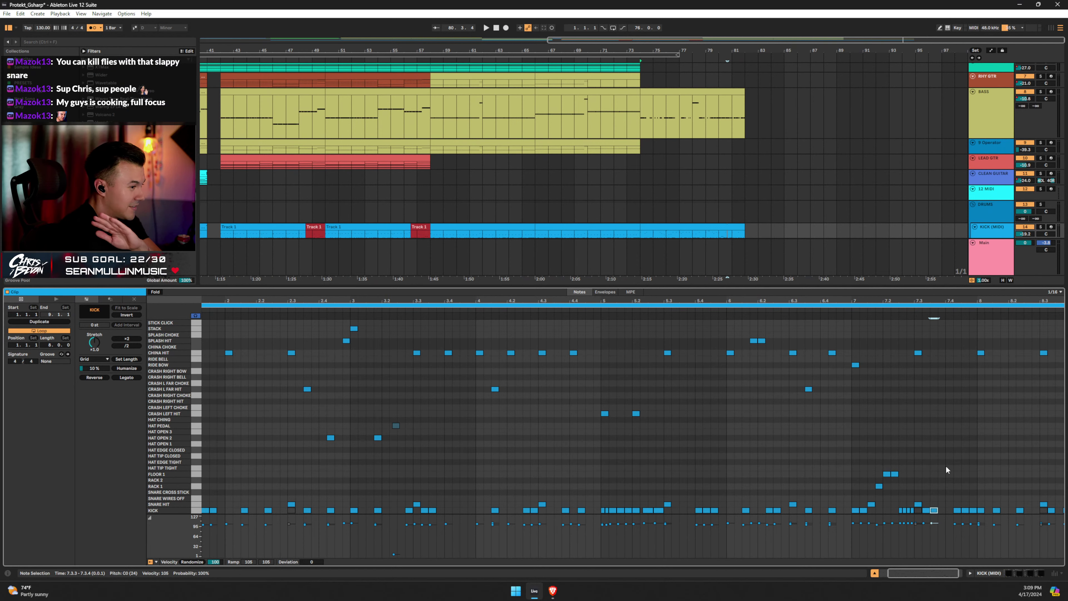
left_click(739, 309)
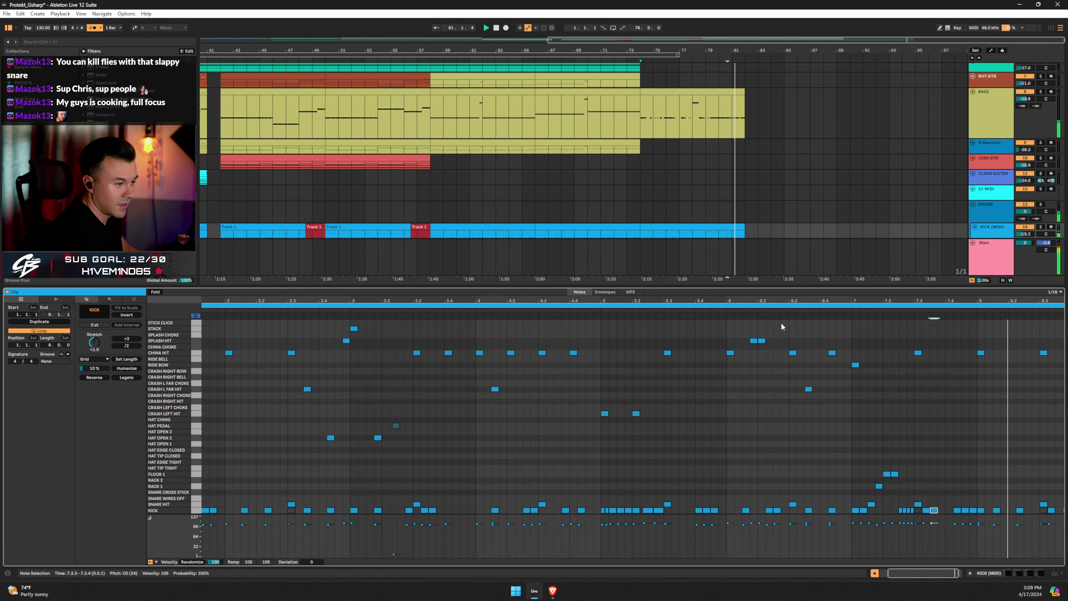
Place kick notes at 7.4.1 and 7.4.2 in the drum clip and move the 8.1.1 kick up to SNARE HIT.
left_click(949, 510)
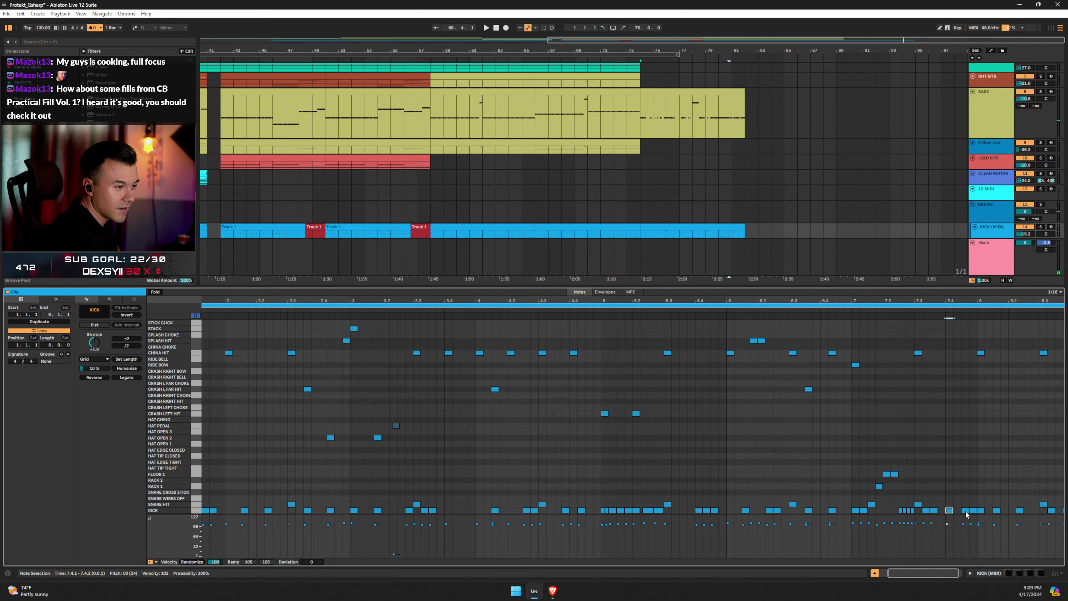
key("Right")
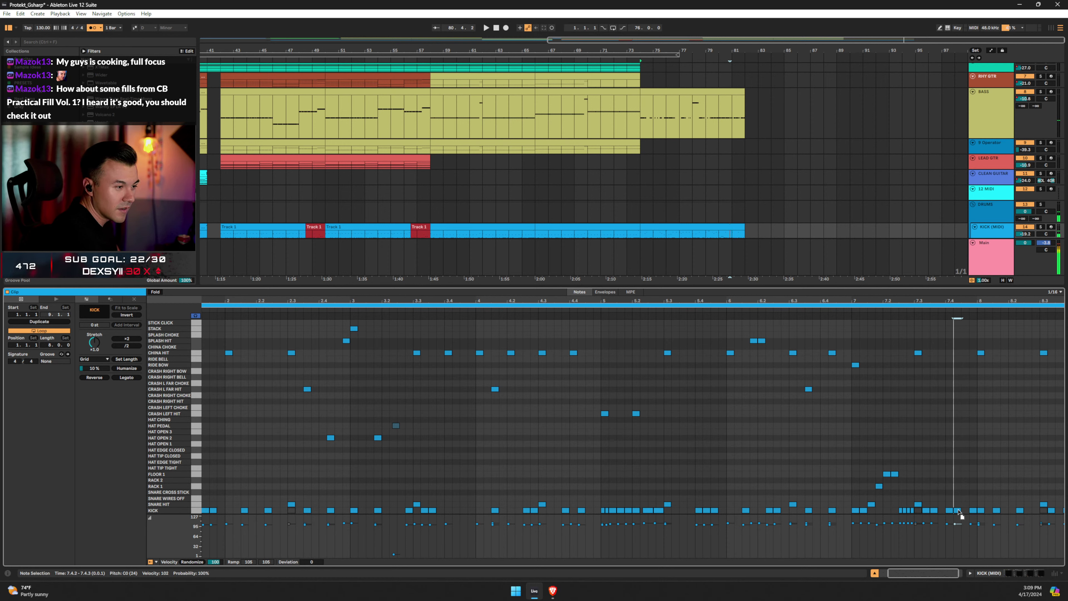
mouse_move(980, 511)
left_mouse_down()
mouse_move(1046, 504)
mouse_move(982, 504)
left_mouse_up()
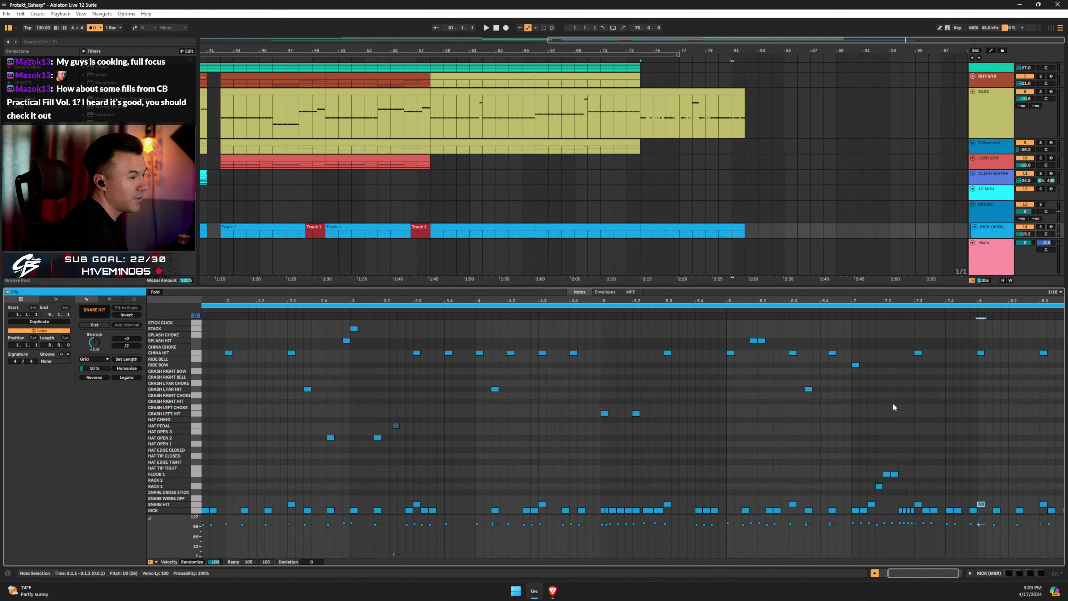
left_click(774, 431)
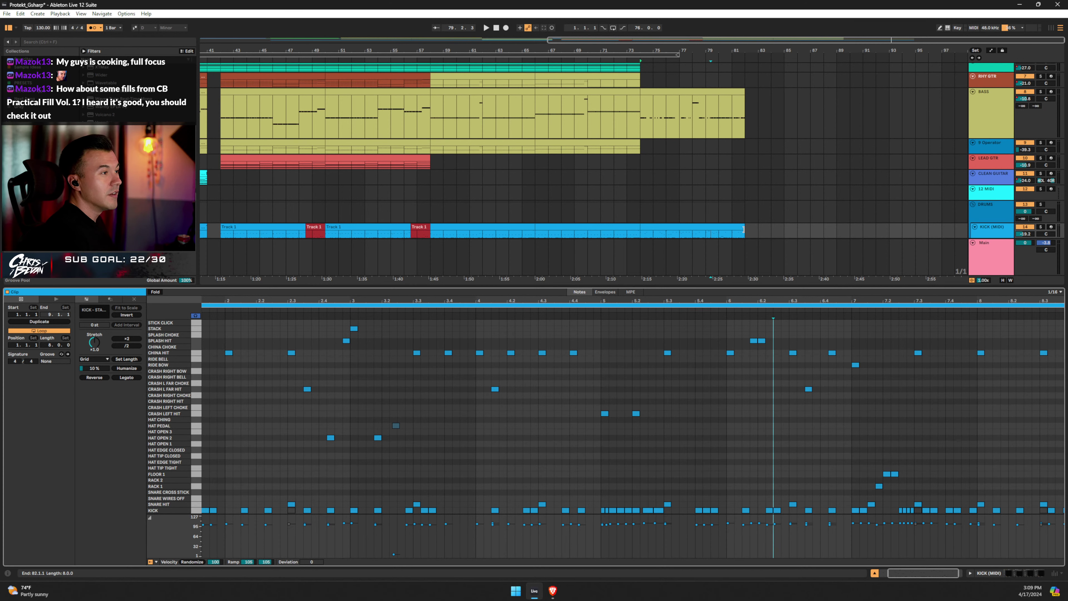
left_click_drag(746, 228, 893, 205)
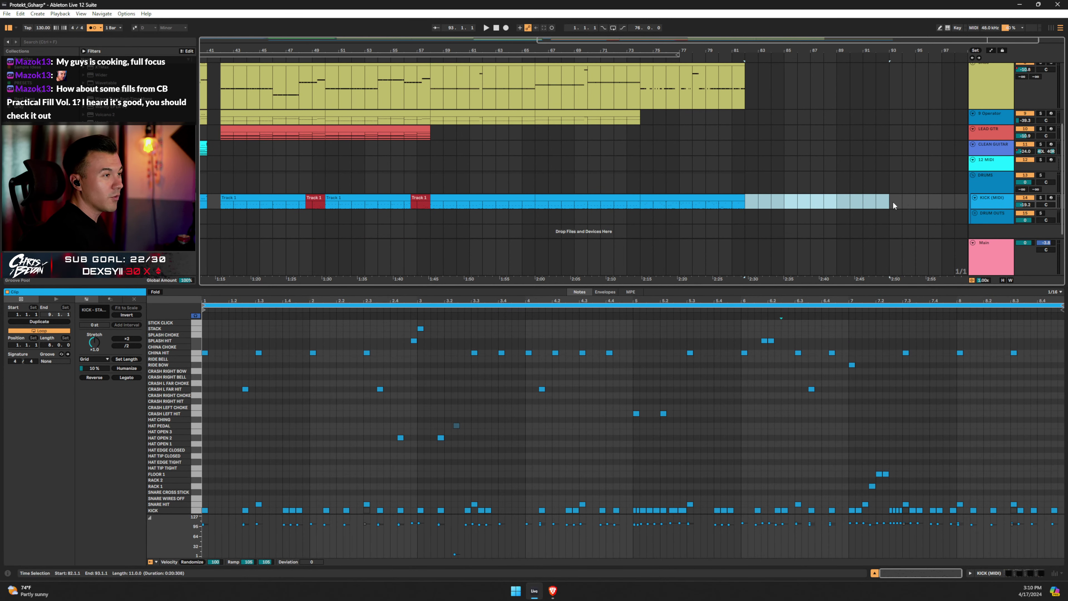
left_click(678, 196)
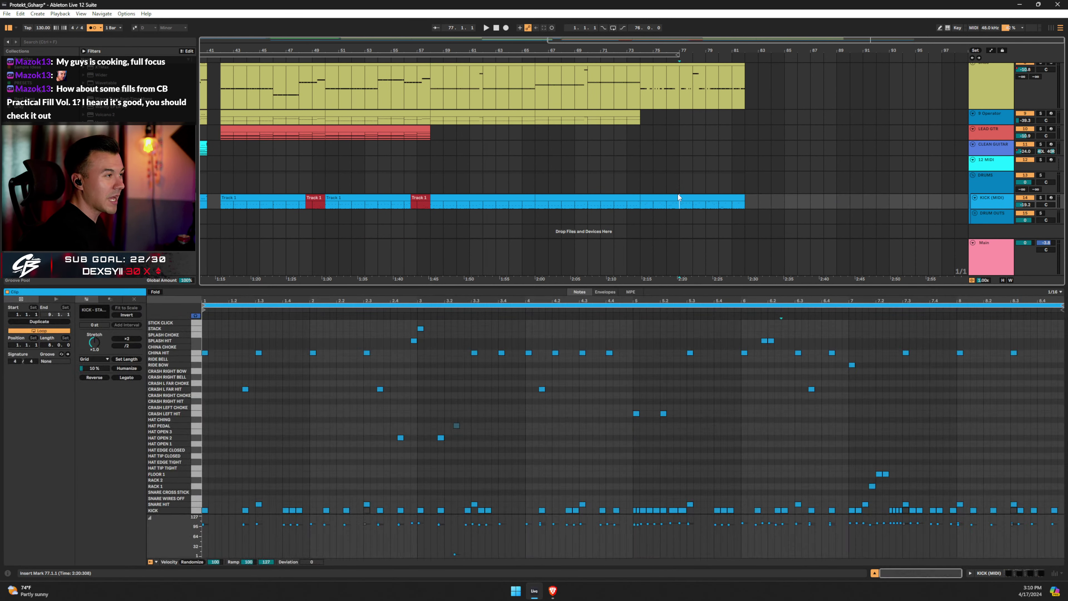
left_click(678, 197)
left_click(372, 469)
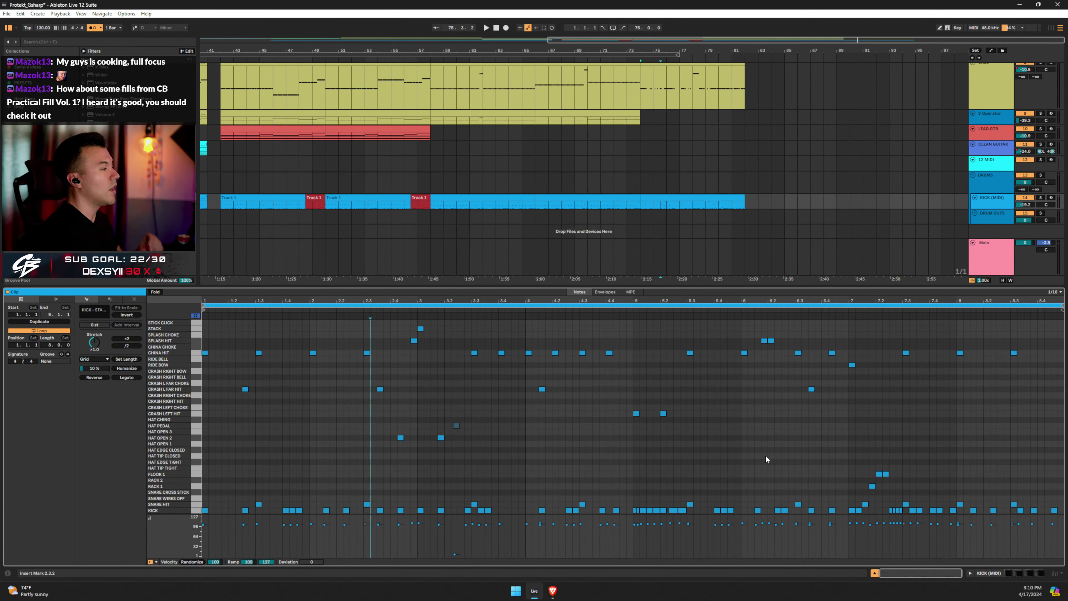
left_click(205, 436)
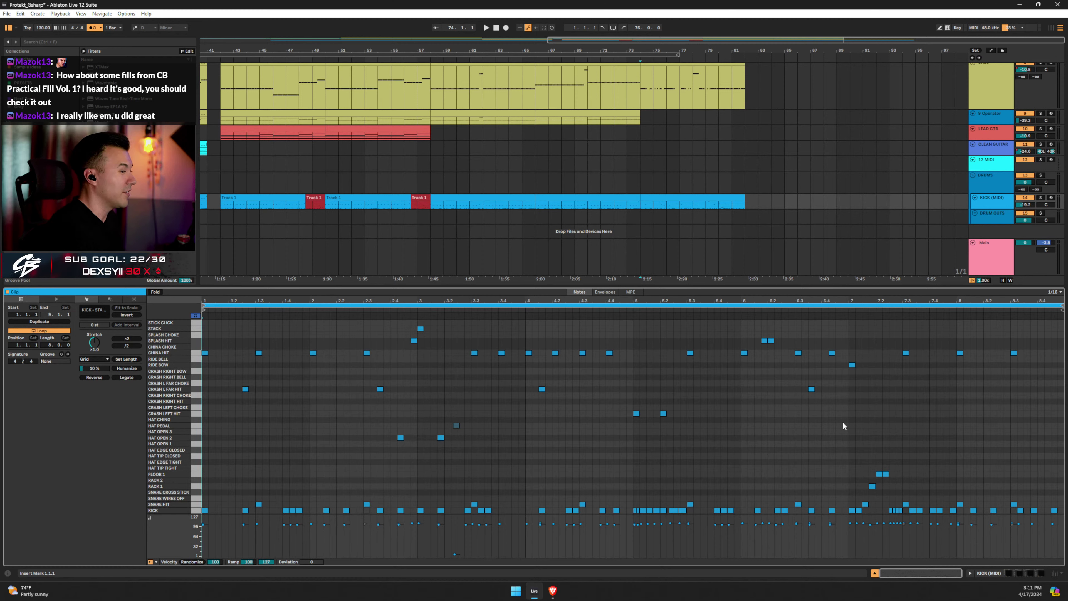
Audition the clip's ending, move its last three CHINA HIT notes up to STACK, and add STACK notes at 7.4.1 and 8.2.1.
left_click(759, 373)
key("space")
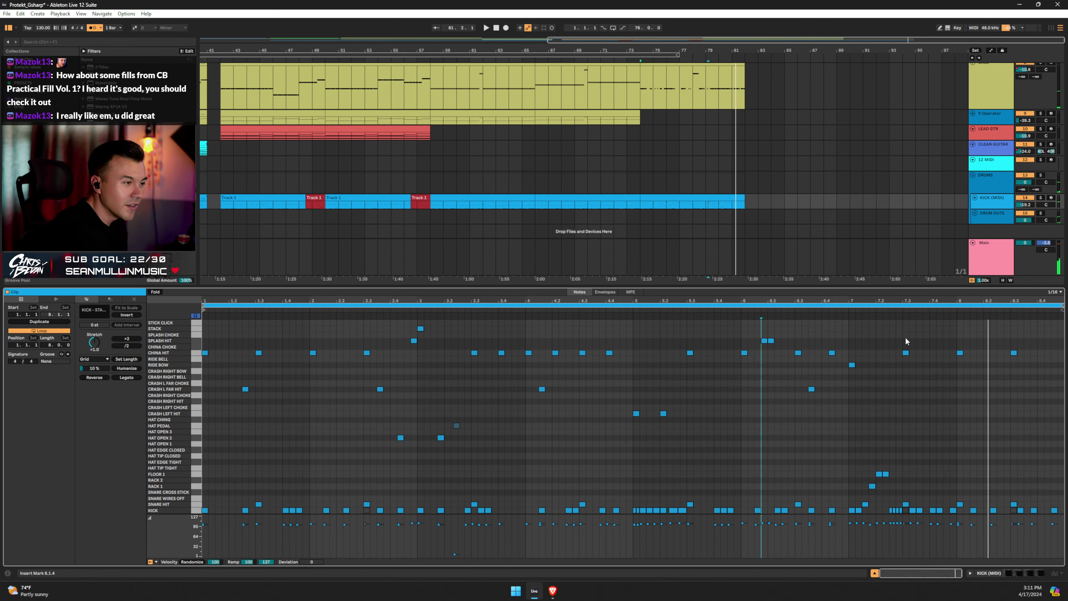
key("space")
left_click_drag(901, 344, 1028, 368)
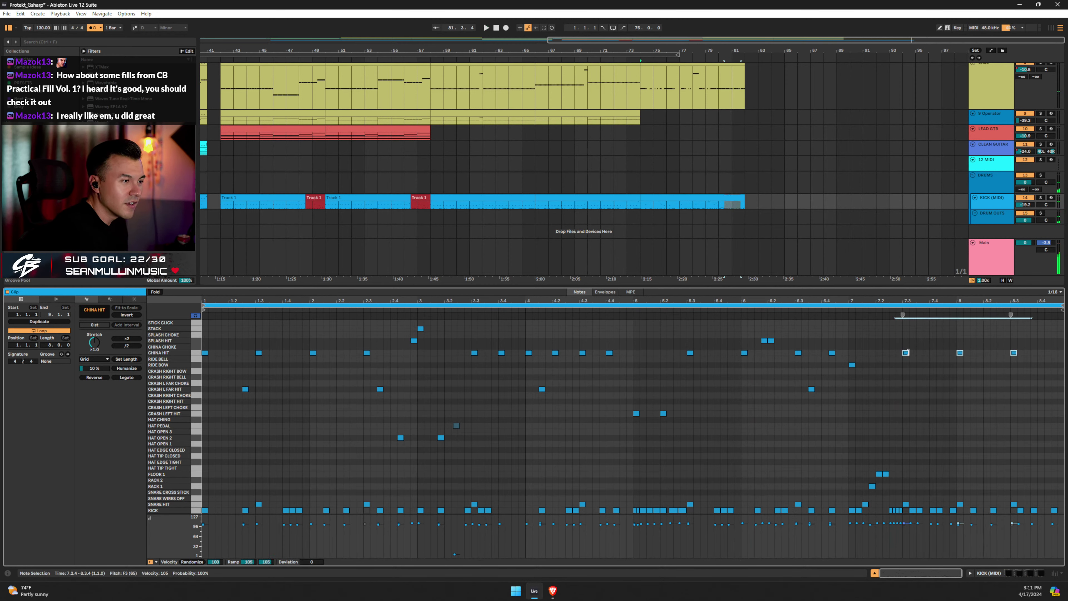
key("shift+Up")
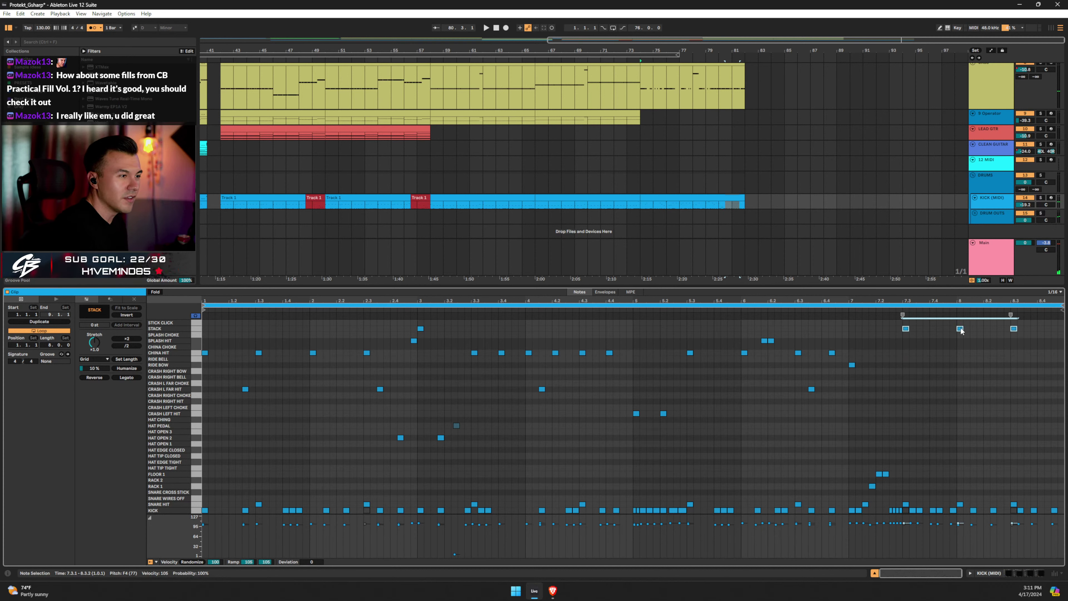
double_click(932, 329)
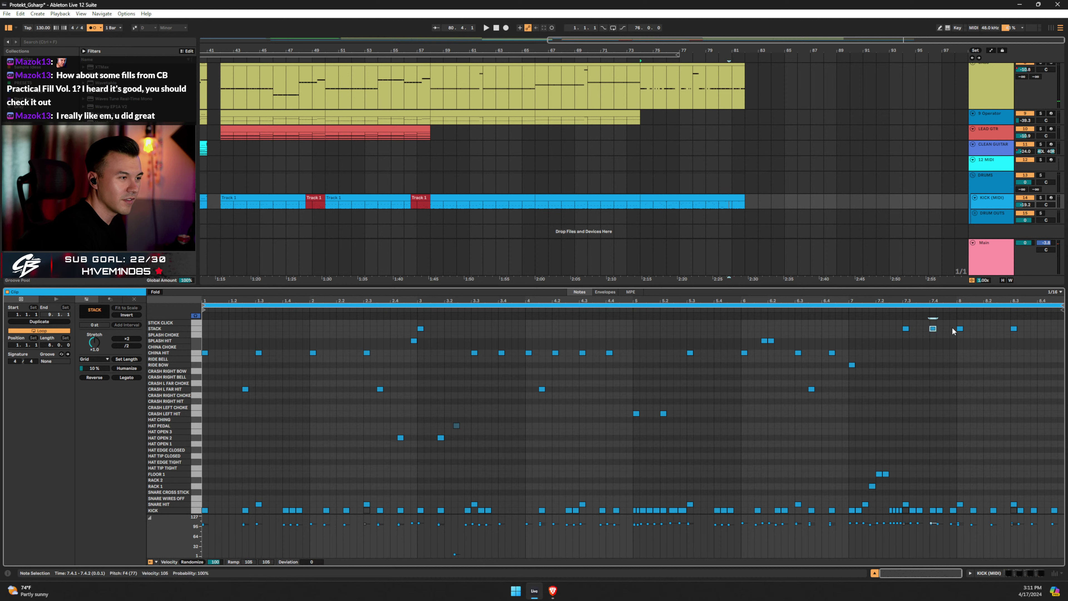
double_click(984, 328)
Play back the stack pattern at the clip's end and delete the SNARE HIT note at 8.1.1.
left_click(770, 316)
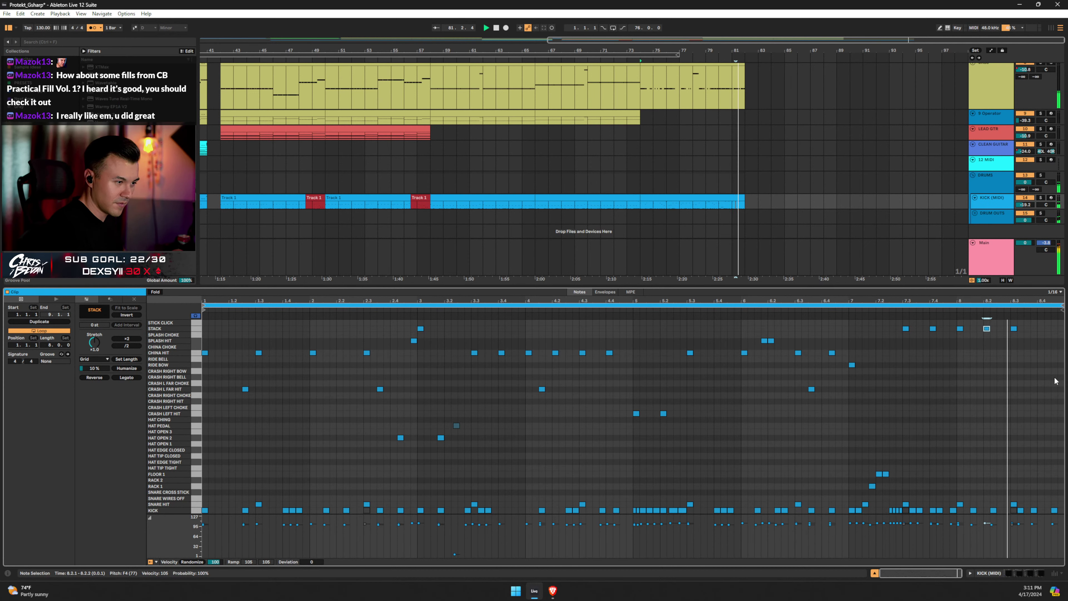
key("space")
left_click(959, 504)
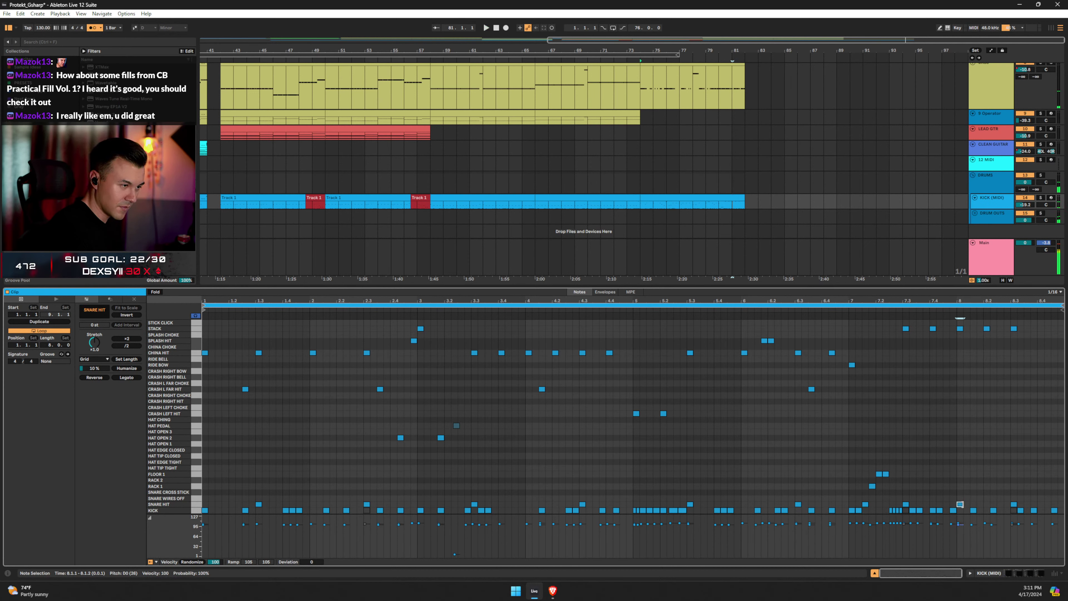
left_click(962, 508)
left_click(840, 311)
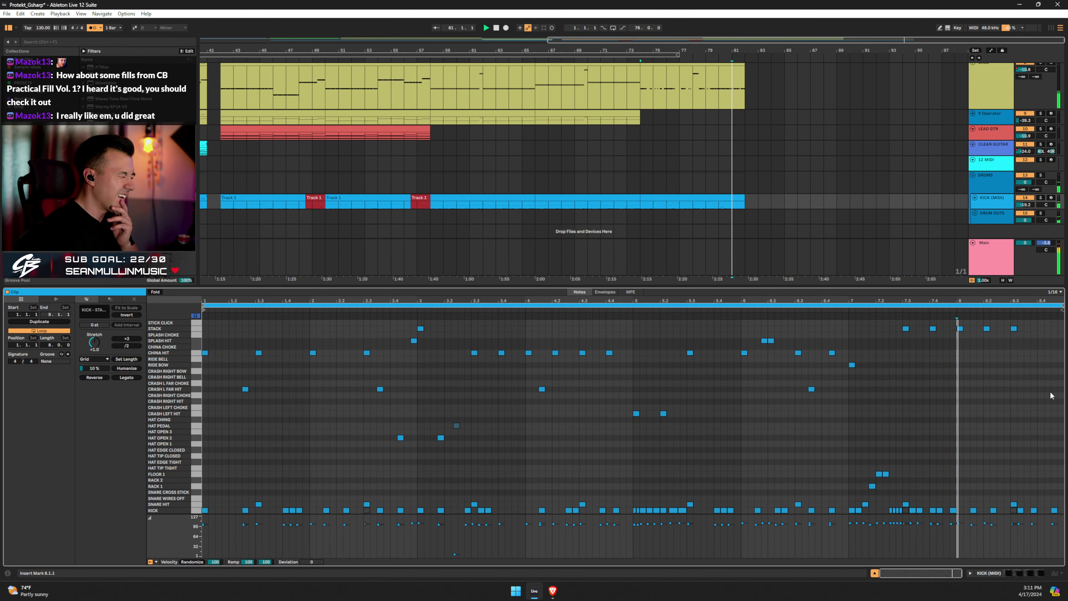
Move the STACK note at 7.3.1 down to CRASH RIGHT HIT and play back the ending.
left_click(905, 329)
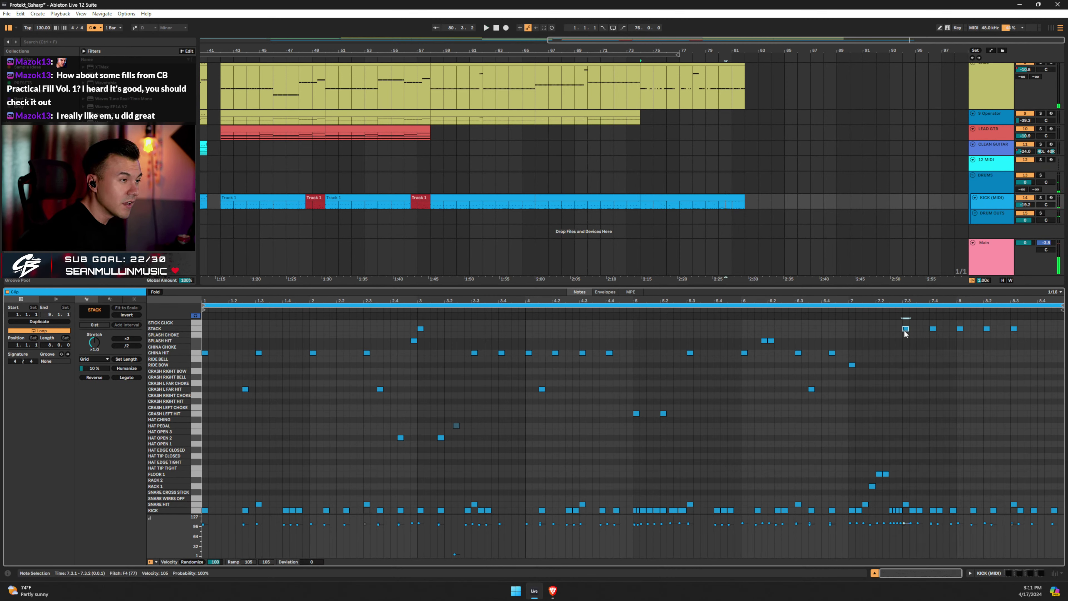
left_click_drag(905, 330, 908, 335)
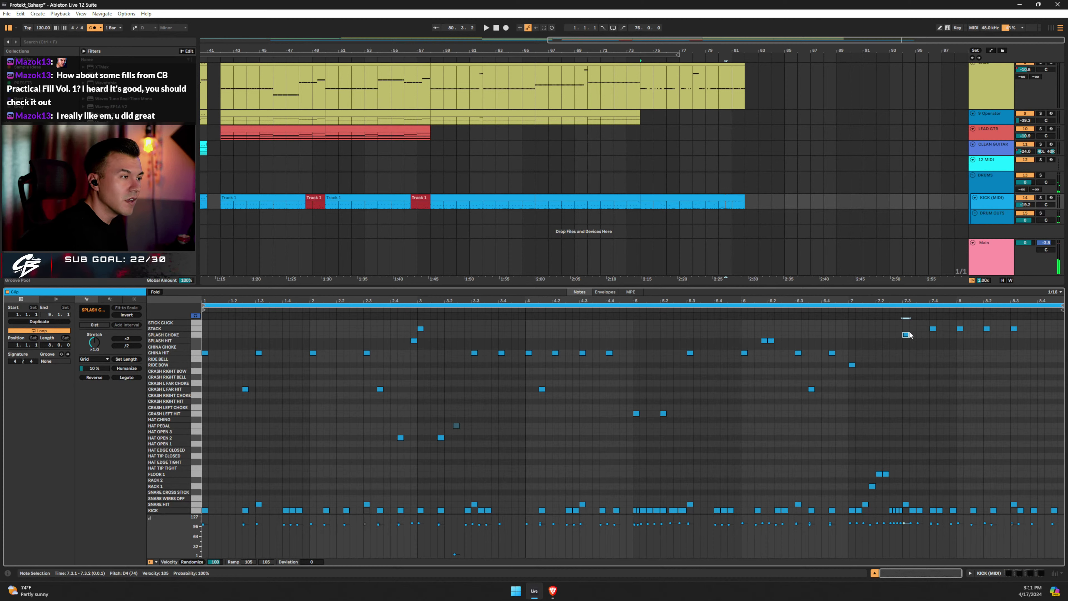
key("Down")
key("Down")
key("Down")
key("Down")
key("Down")
key("Down")
key("Down")
key("Down")
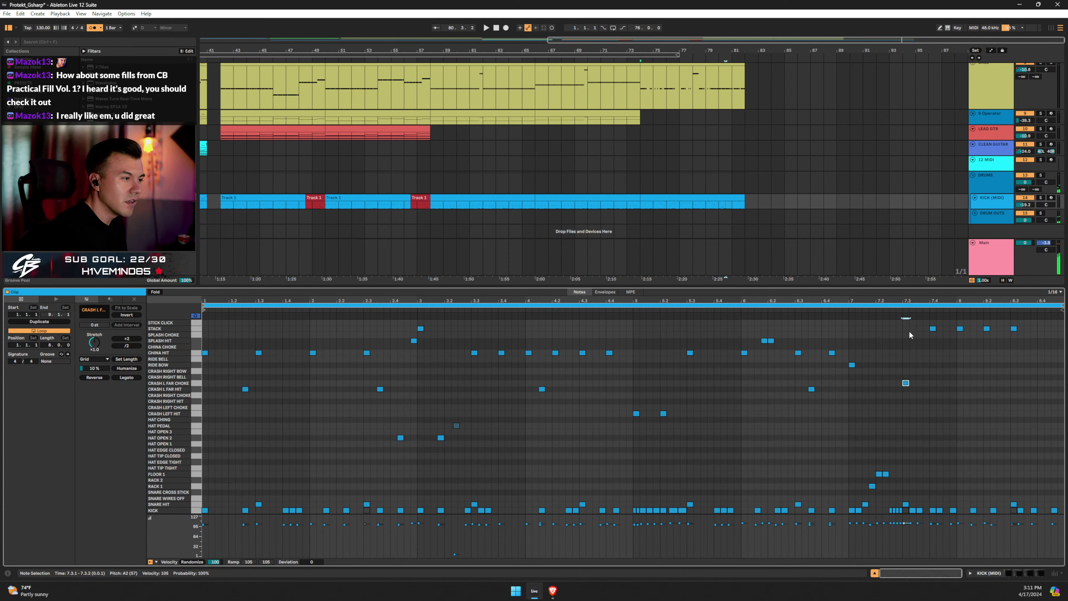
key("Down")
key("Down")
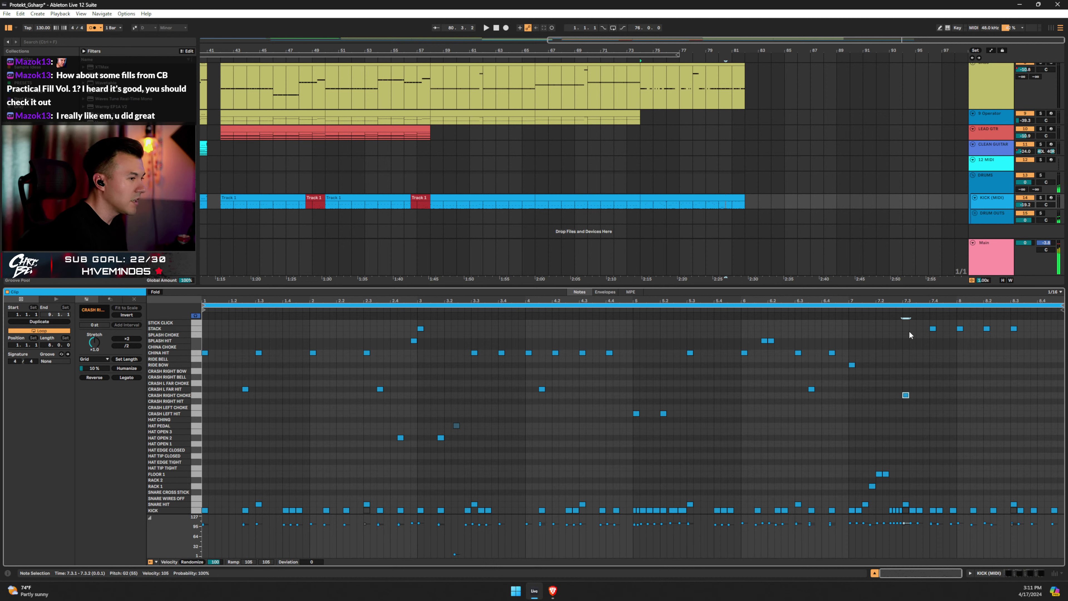
left_click(908, 334)
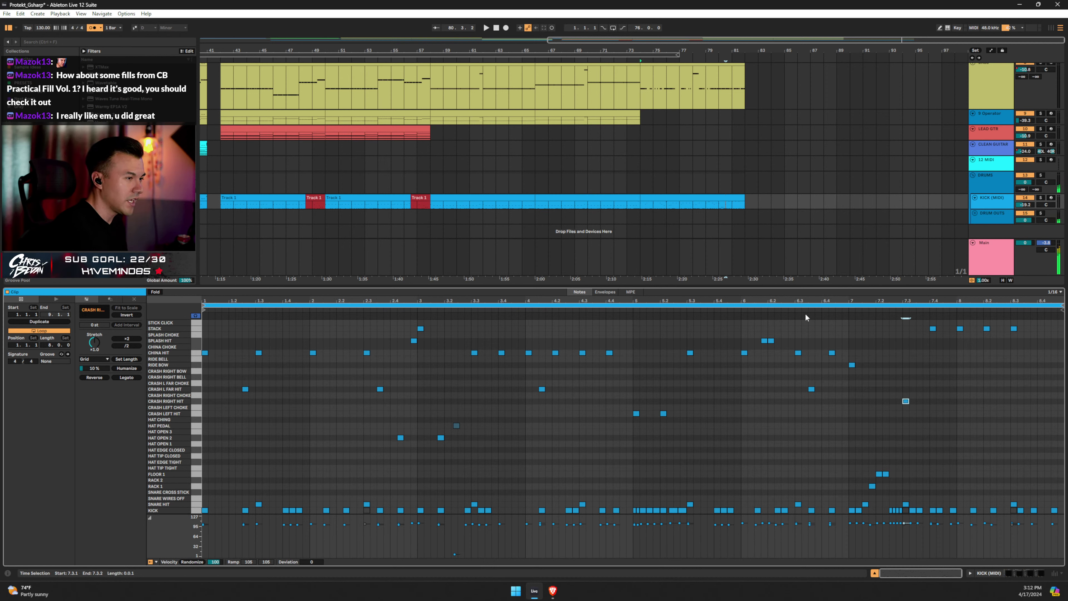
key("space")
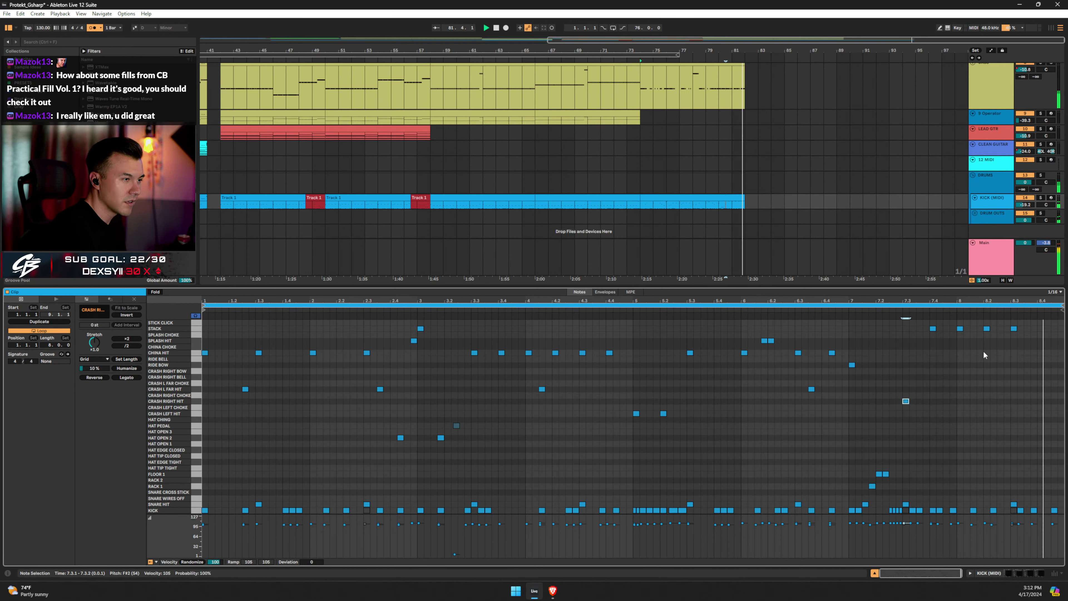
key("space")
Move the four remaining STACK notes to CHINA HIT, space them three sixteenths apart from 7.4.1, and duplicate the group from 8.3.1.
left_click_drag(924, 330, 1064, 326)
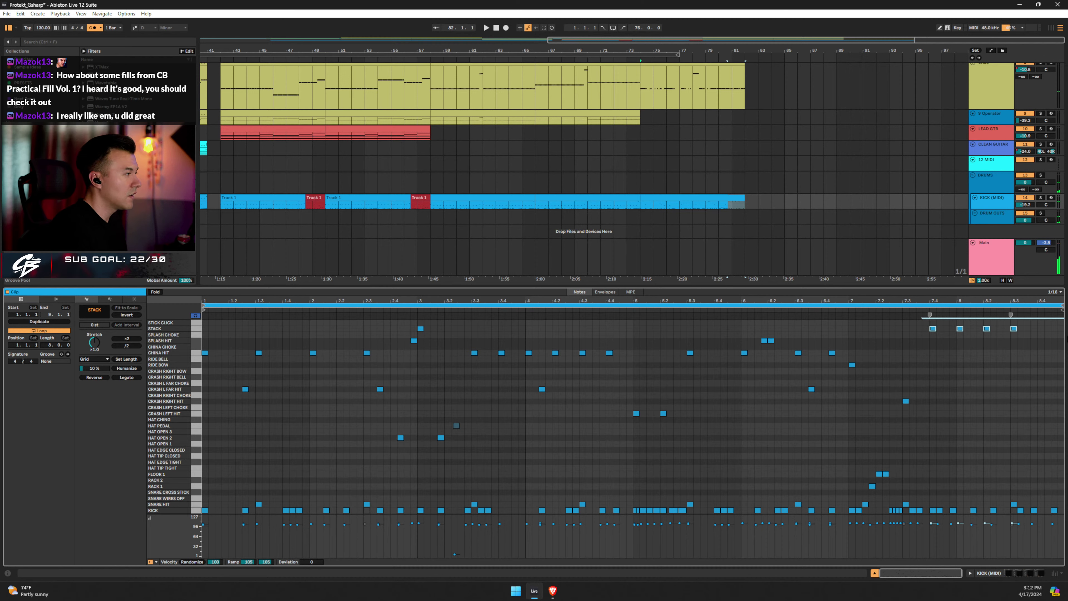
key("Down")
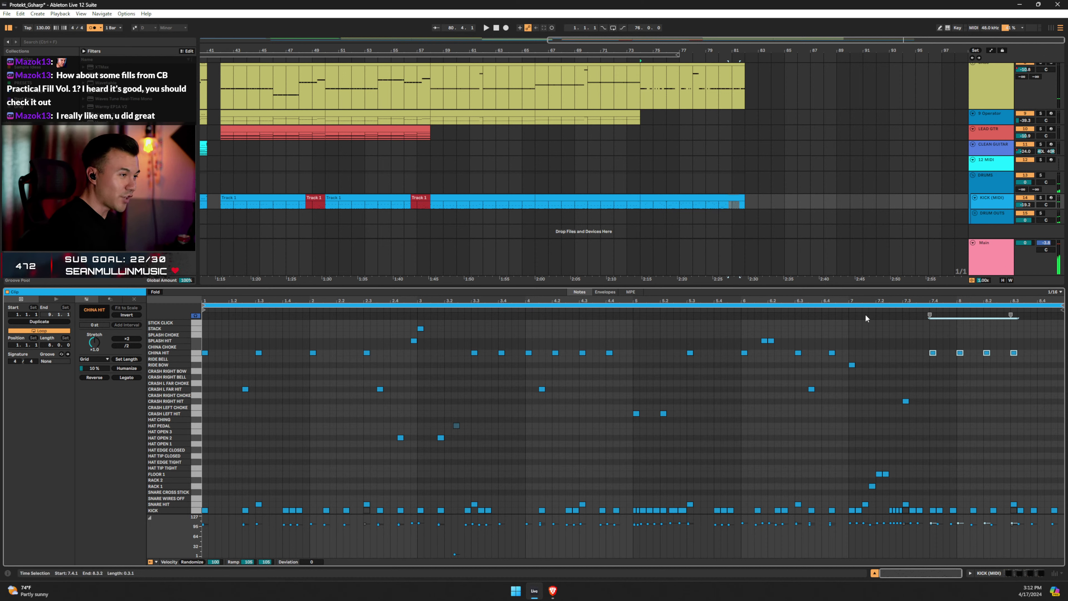
left_click(847, 311)
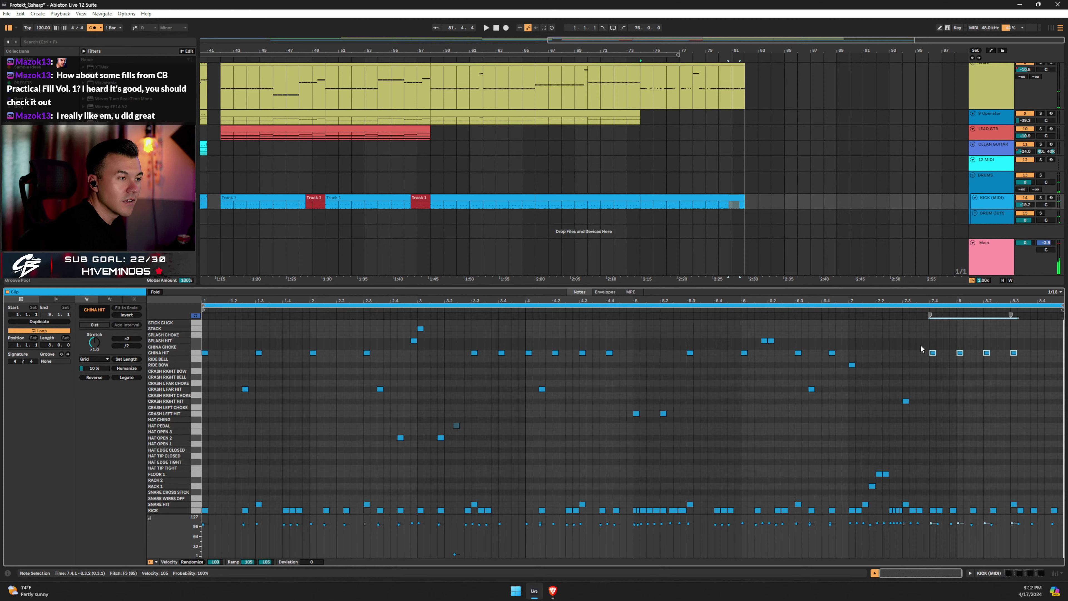
left_click_drag(961, 353, 924, 360)
key("ctrl+d")
key("Right")
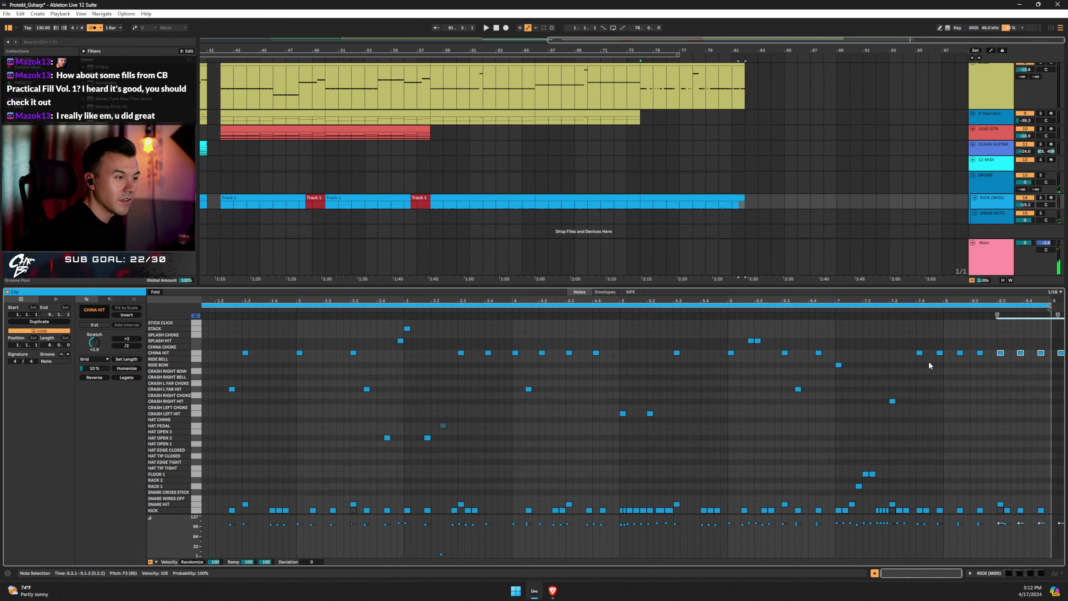
Play back the china pattern and delete the CHINA HIT note past the clip's end.
key("space")
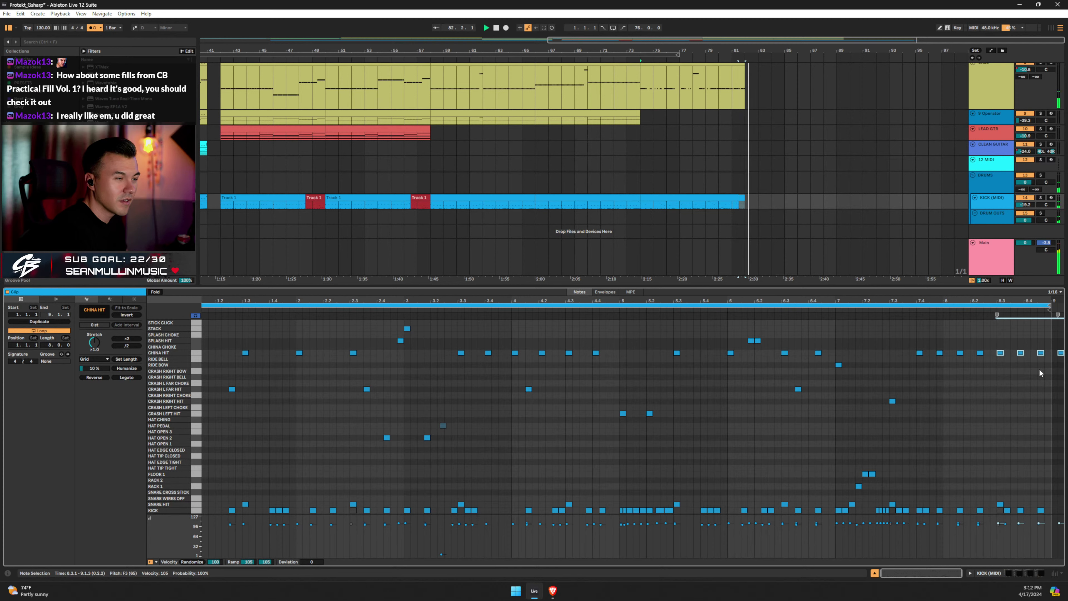
double_click(1061, 353)
key("space")
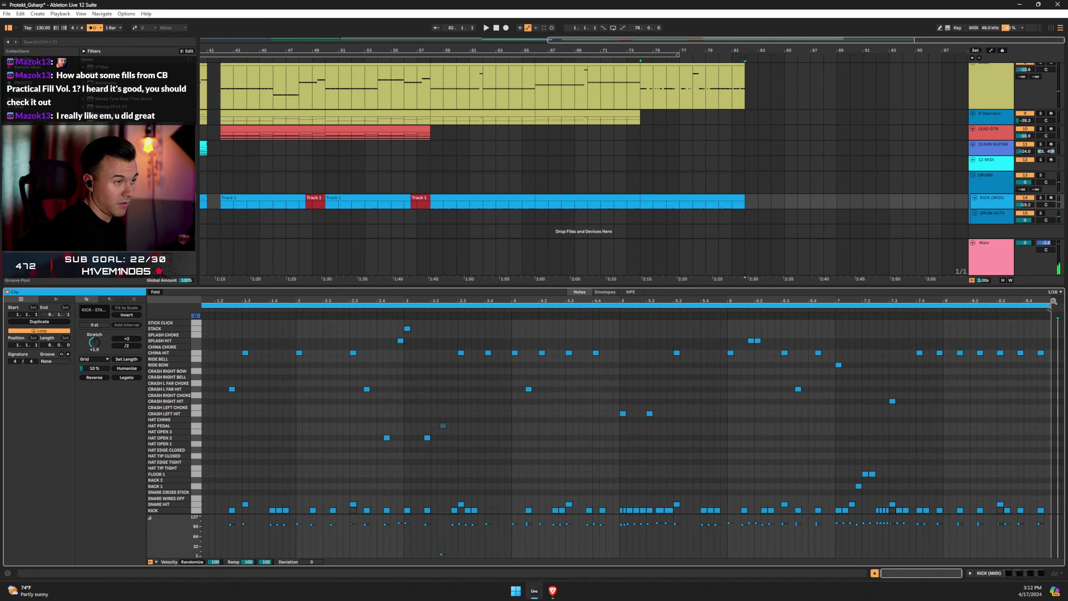
Set the note grid at the end of the drum clip to 1/16 triplets.
left_click_drag(1053, 301, 1048, 298)
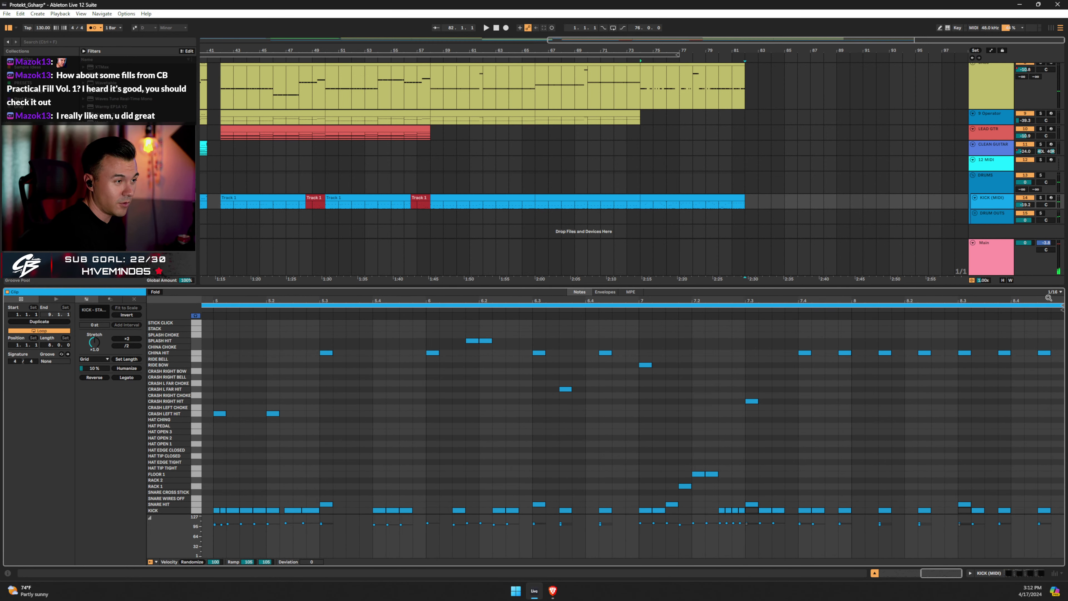
right_click(1011, 449)
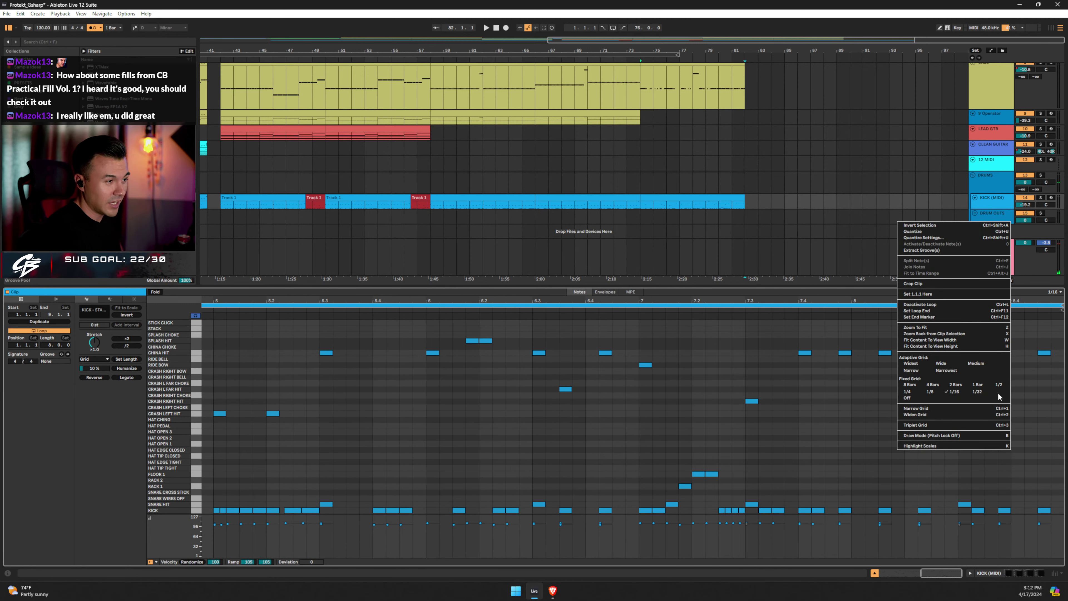
left_click(976, 392)
right_click(963, 412)
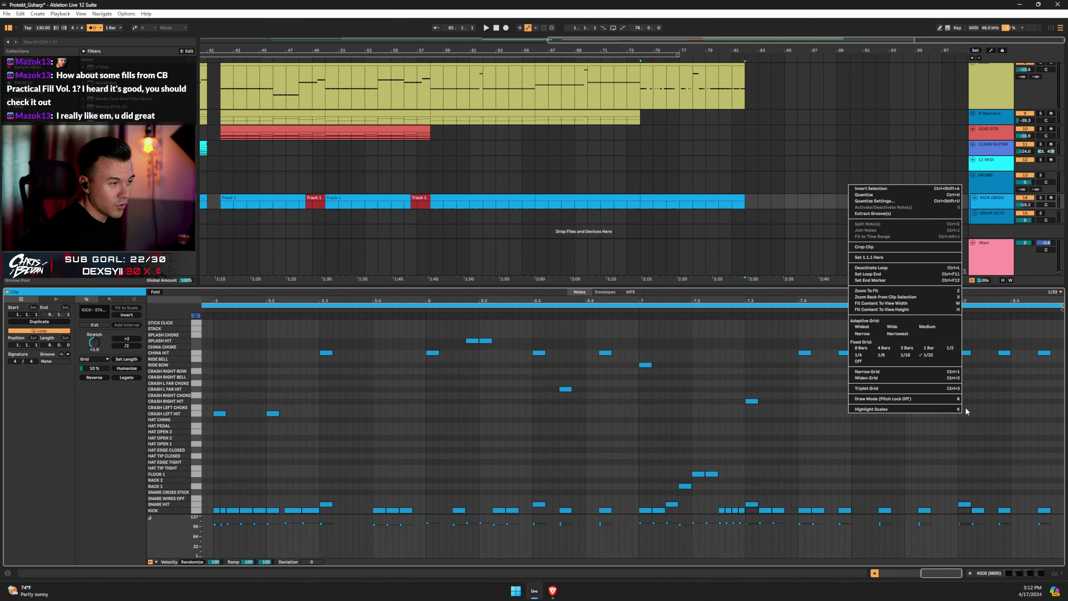
left_click(870, 389)
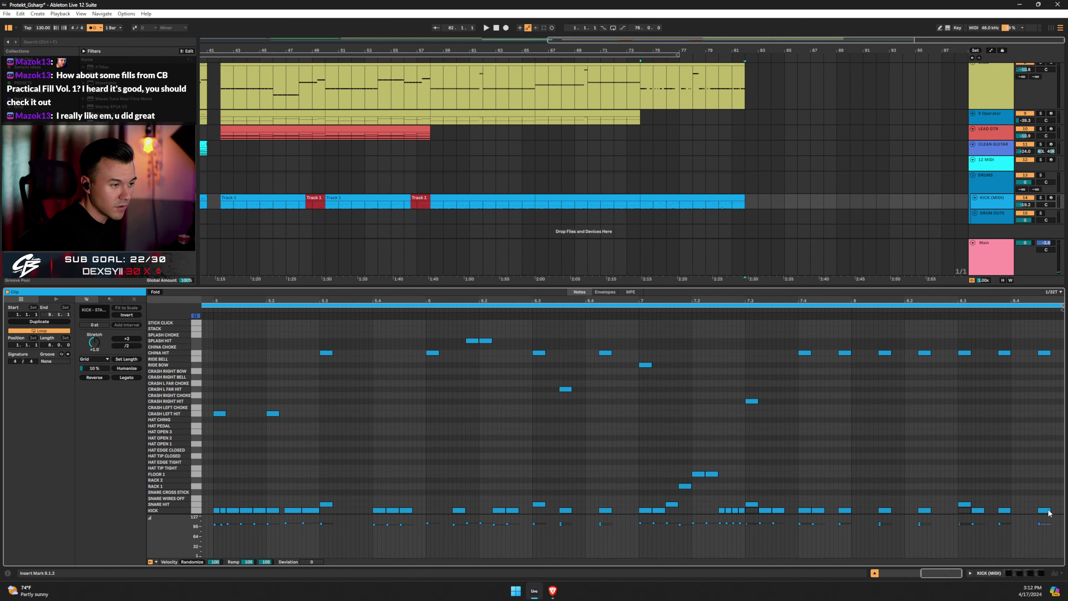
right_click(1033, 465)
left_click(972, 405)
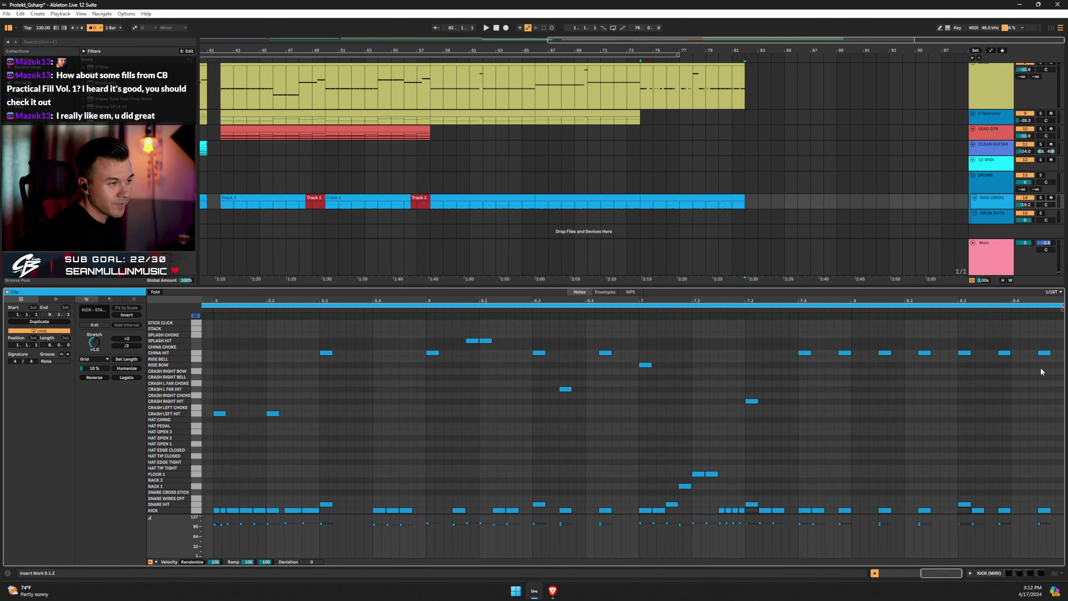
Replace the kick note at 8.4.3 with two consecutive 1/16-triplet KICK notes starting at 8.4.1.
right_click(1016, 481)
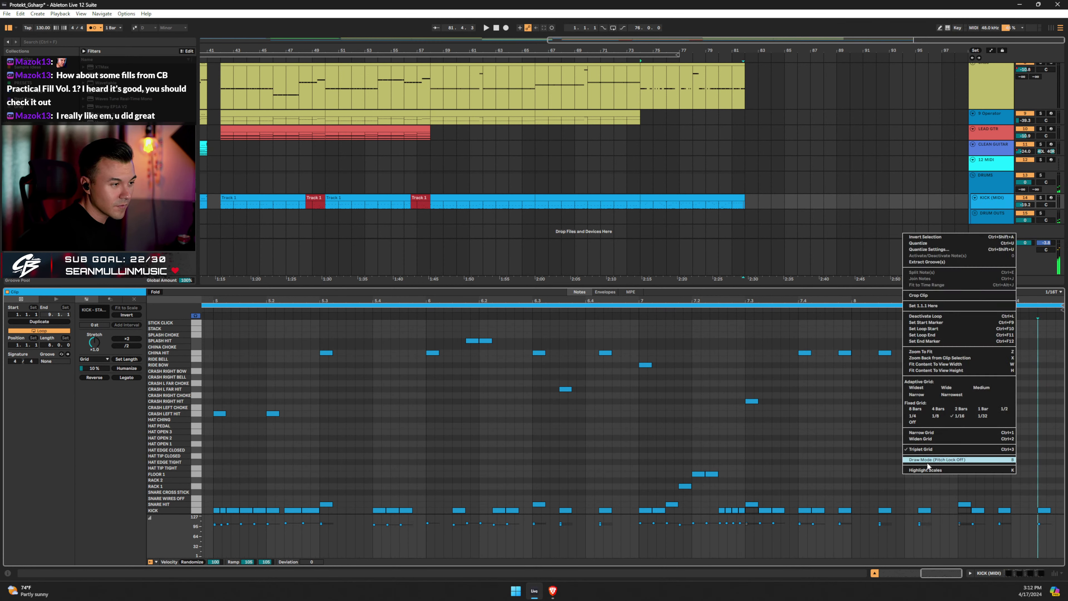
left_click(1036, 469)
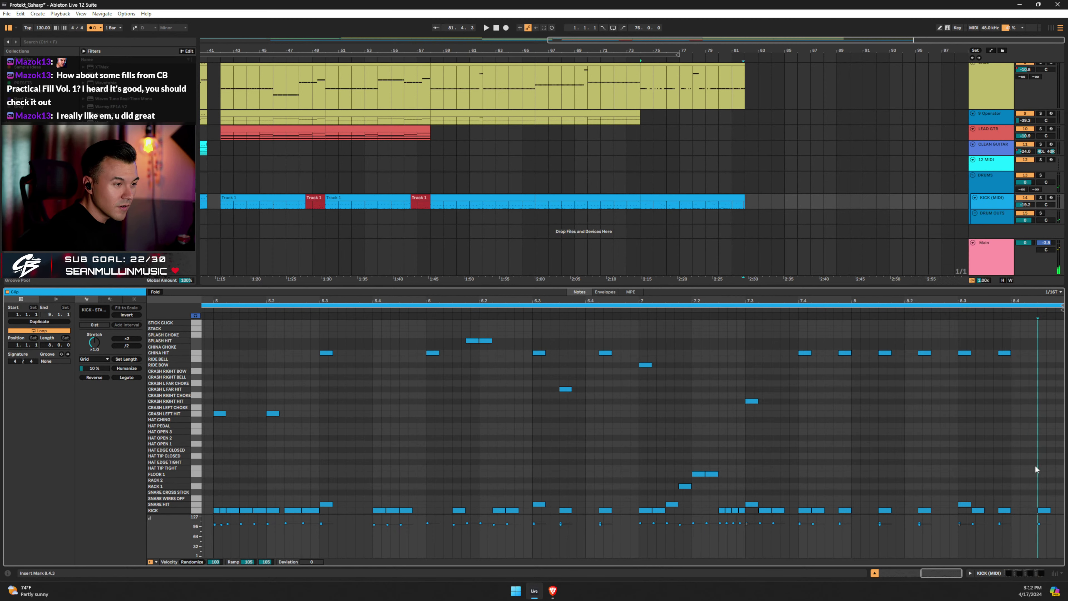
left_click_drag(1045, 511, 1035, 505)
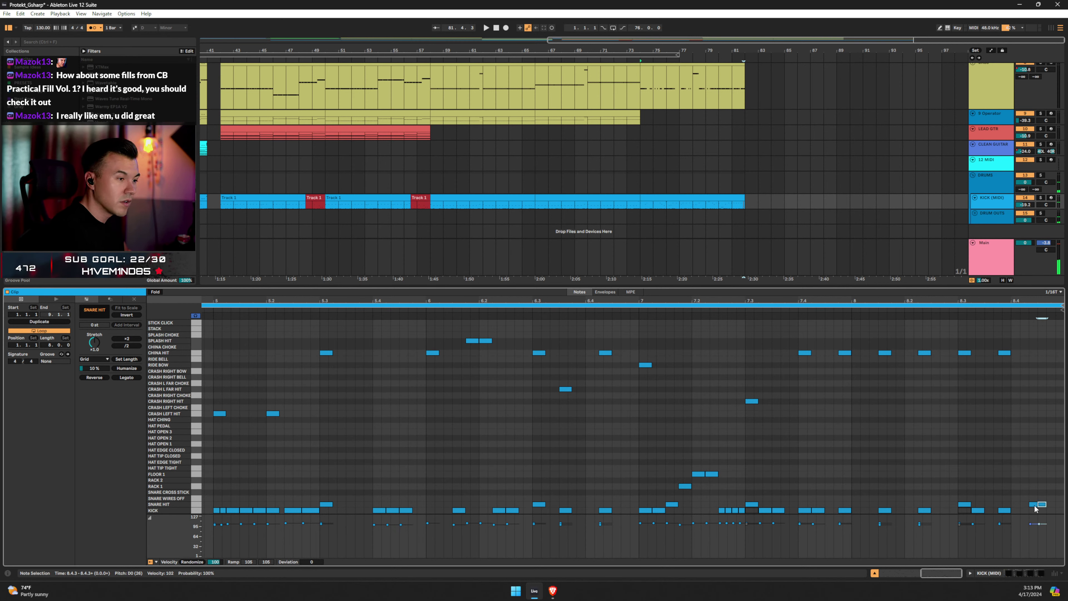
left_click_drag(1011, 494, 1061, 509)
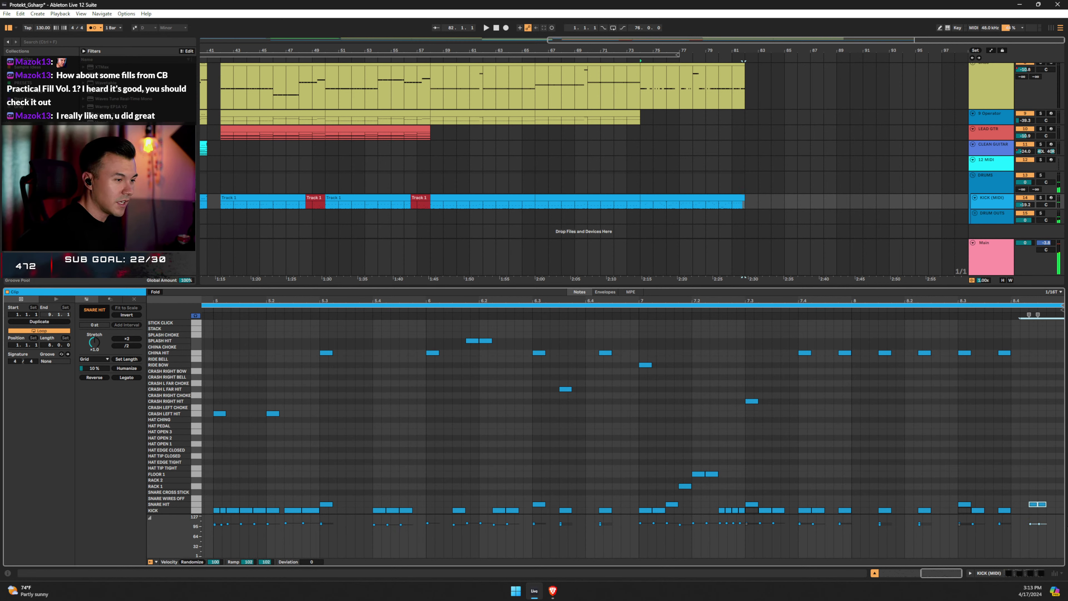
key("Left")
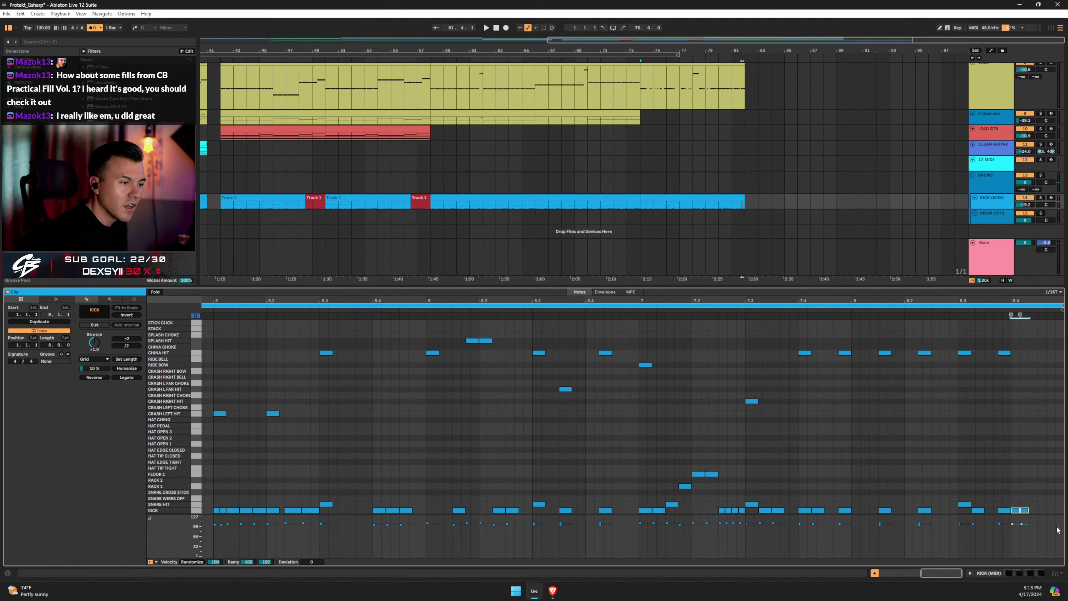
Complete the 1/16-triplet fill with one SNARE HIT, one RACK 1 and two FLOOR 1 notes up to the clip's end, and play it back.
double_click(1031, 503)
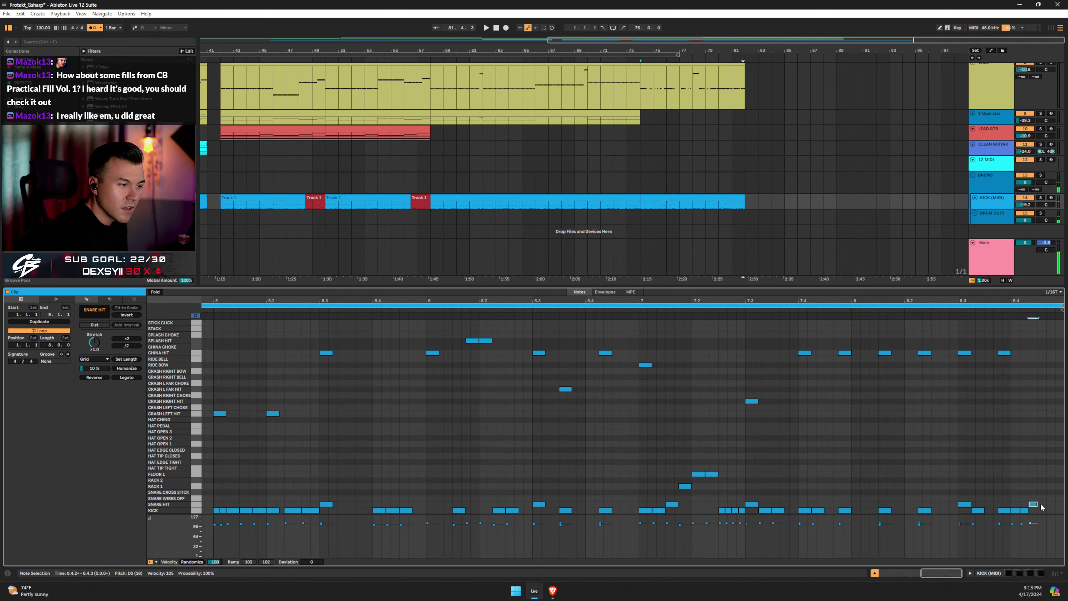
double_click(1042, 486)
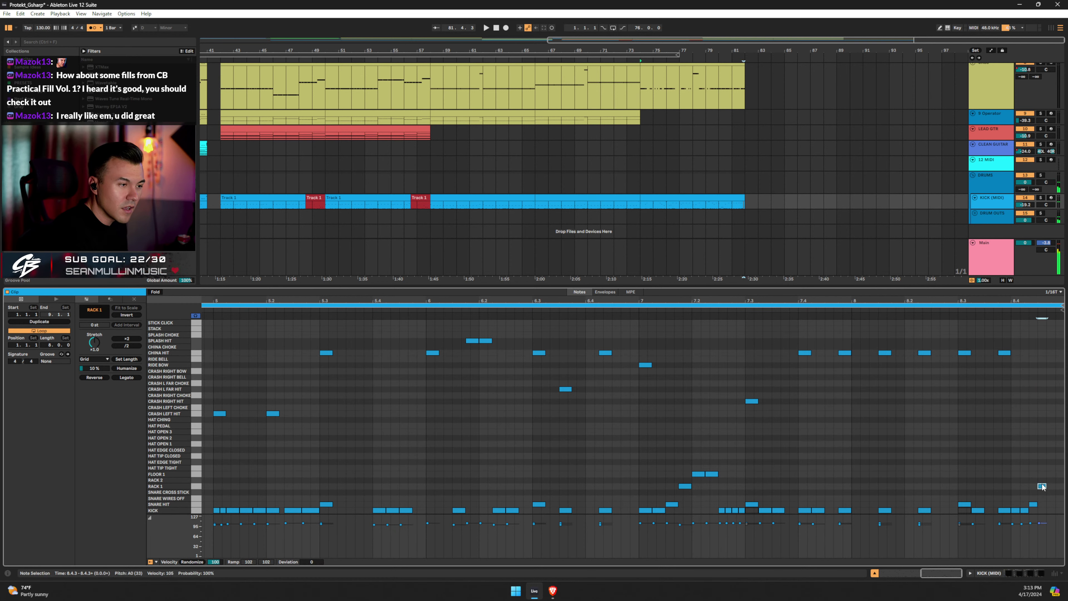
double_click(1053, 474)
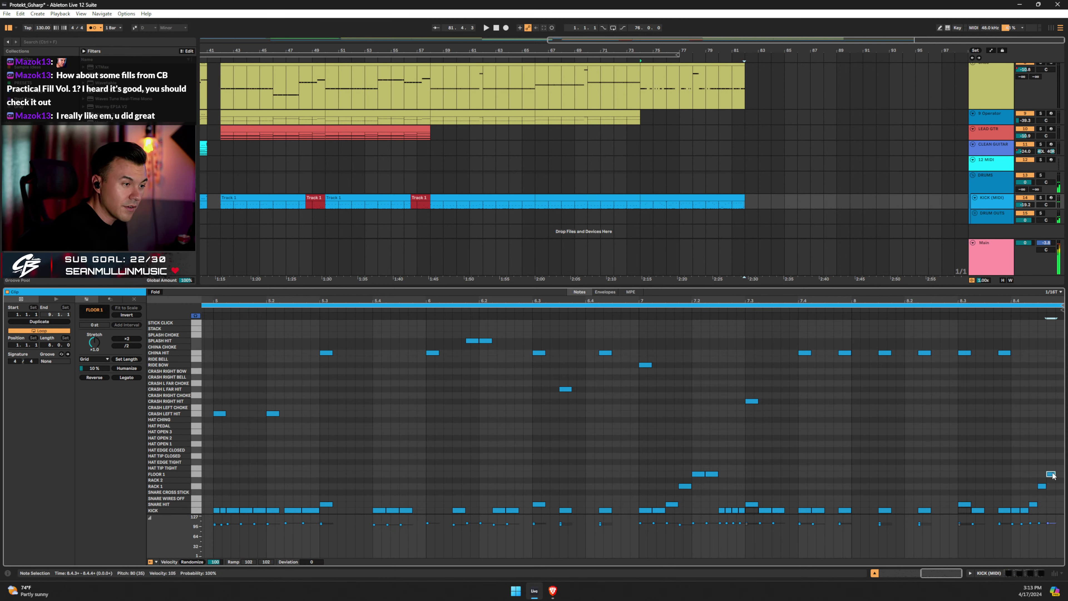
double_click(1061, 474)
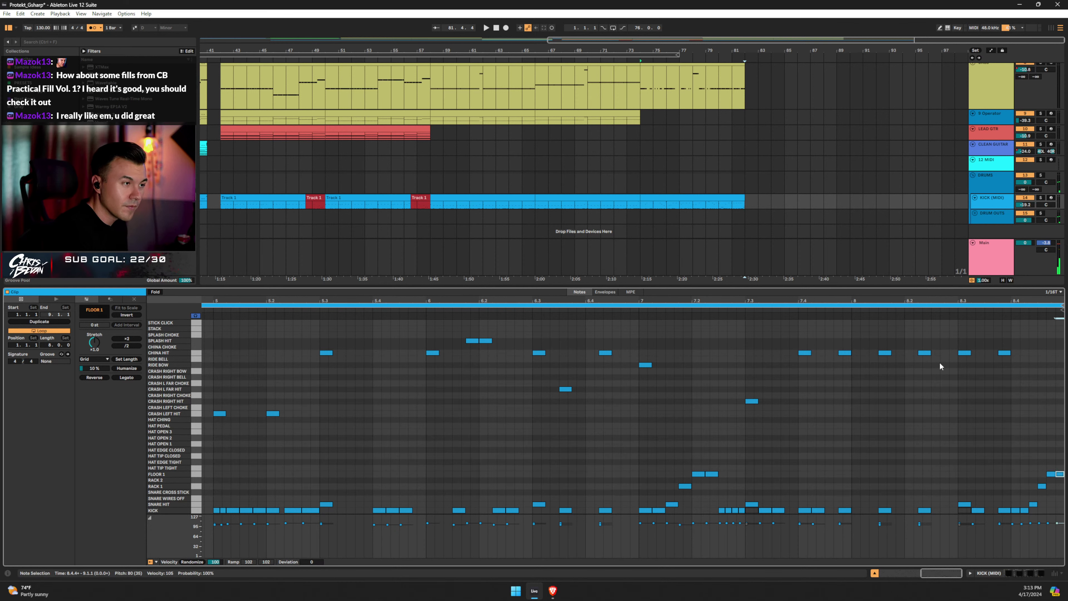
left_click(741, 320)
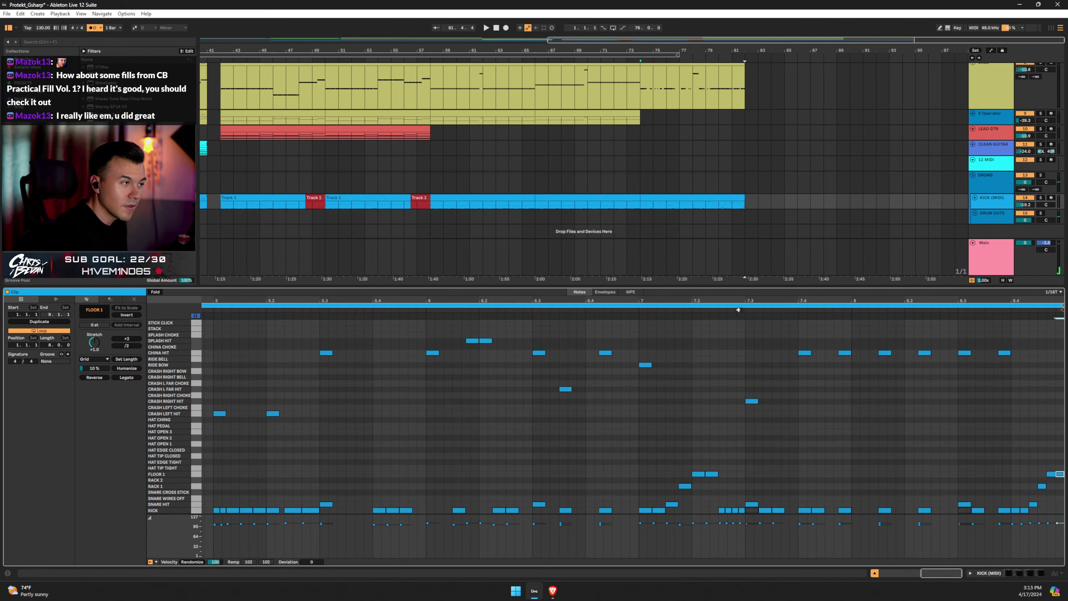
key("space")
Set the note grid to 1/8 triplets and delete the snare and tom fill notes at the clip's end.
right_click(957, 426)
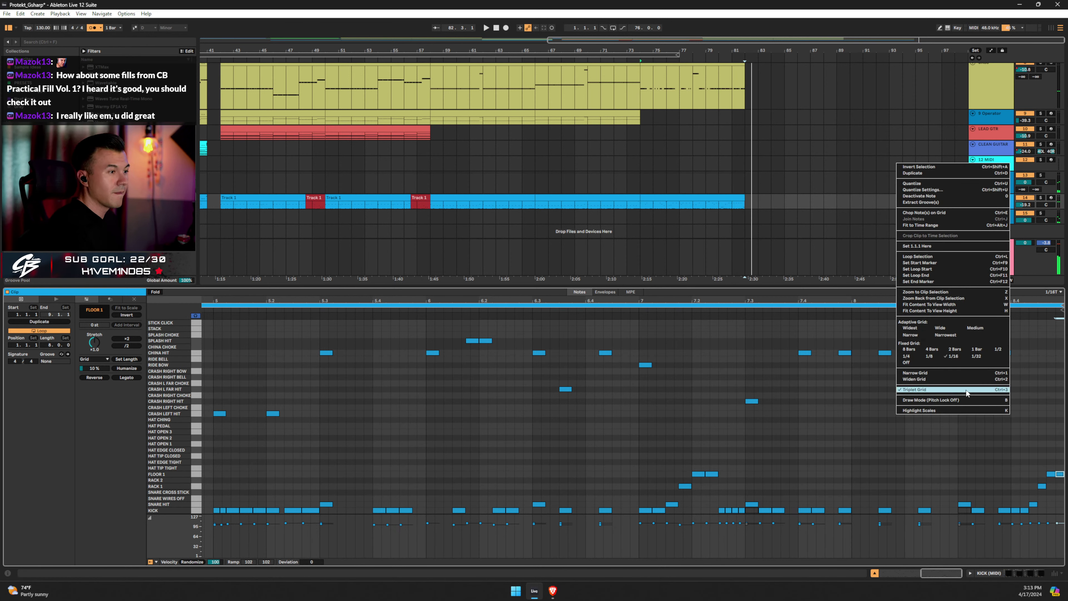
left_click(931, 357)
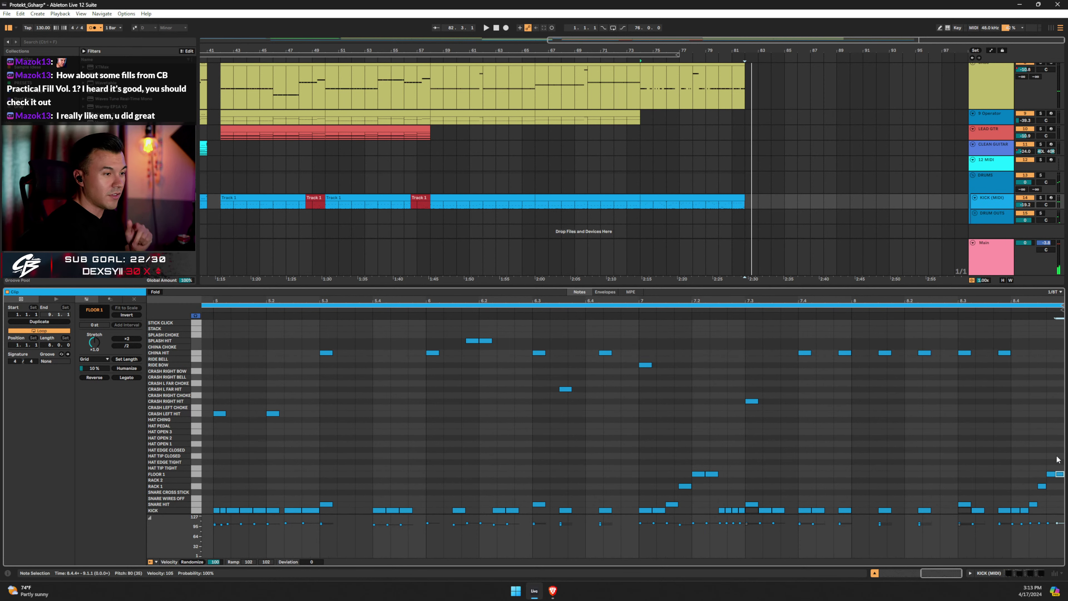
left_click_drag(1056, 455, 1030, 512)
key("Delete")
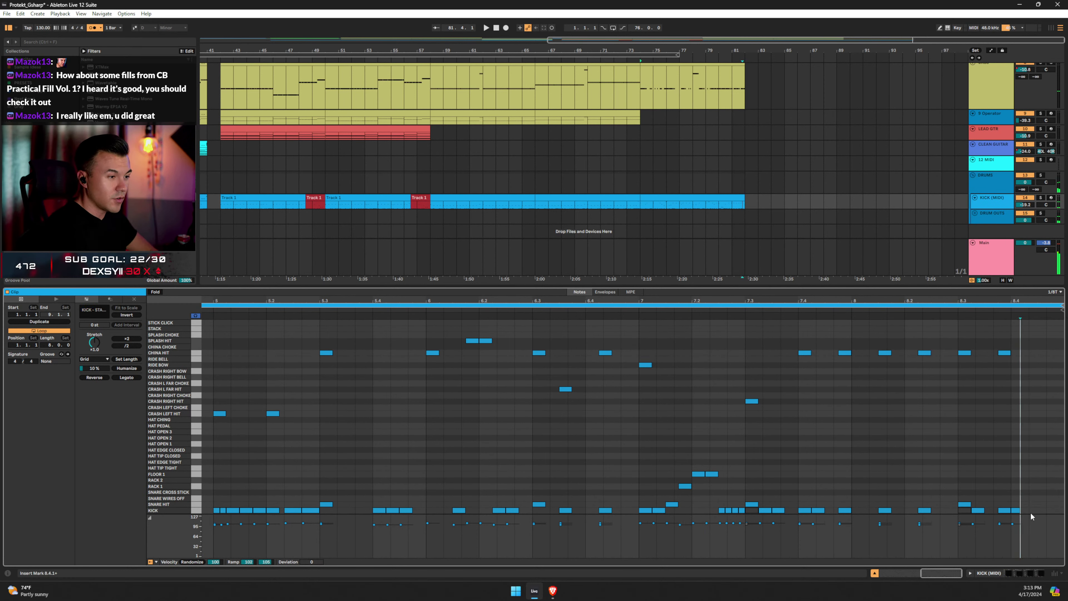
Build a 1/8-triplet fill from 8.4.1 with one note each on SNARE HIT, RACK 1 and FLOOR 1.
left_click(1023, 511)
double_click(1018, 510)
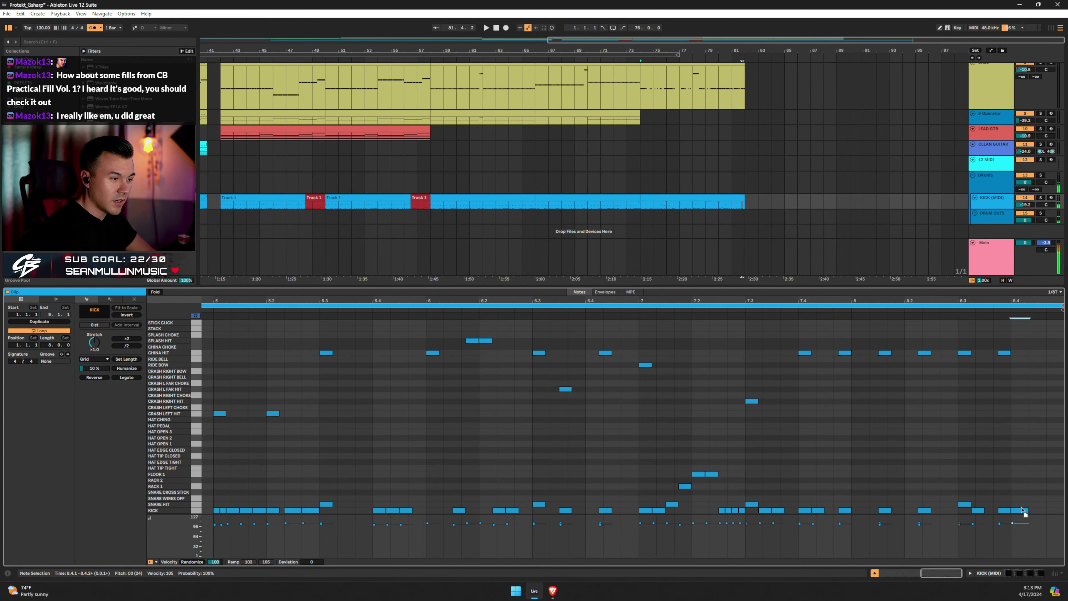
left_click_drag(1023, 509, 1023, 506)
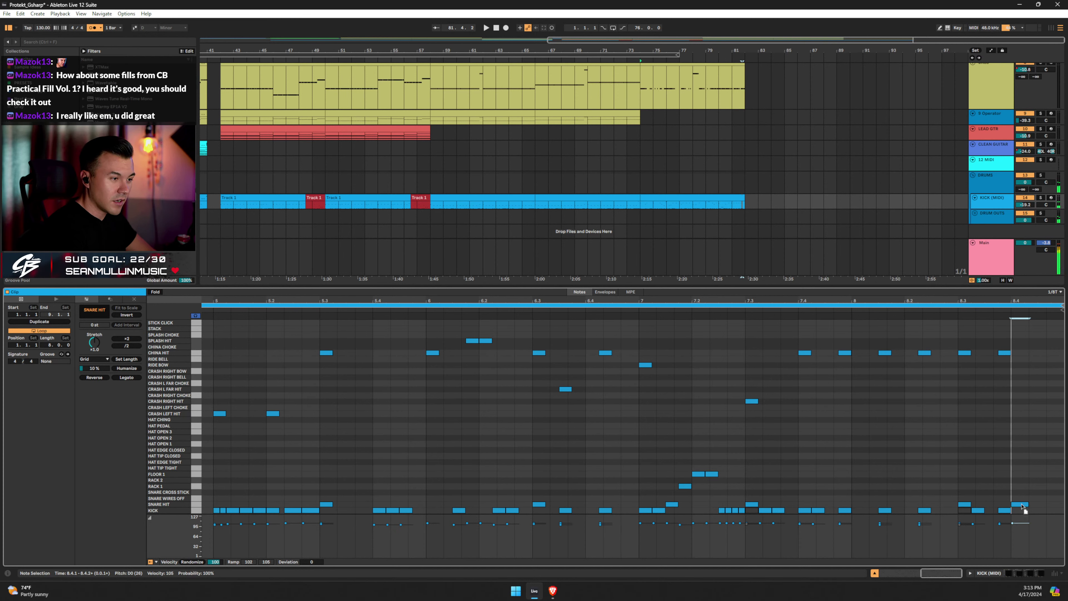
double_click(1037, 479)
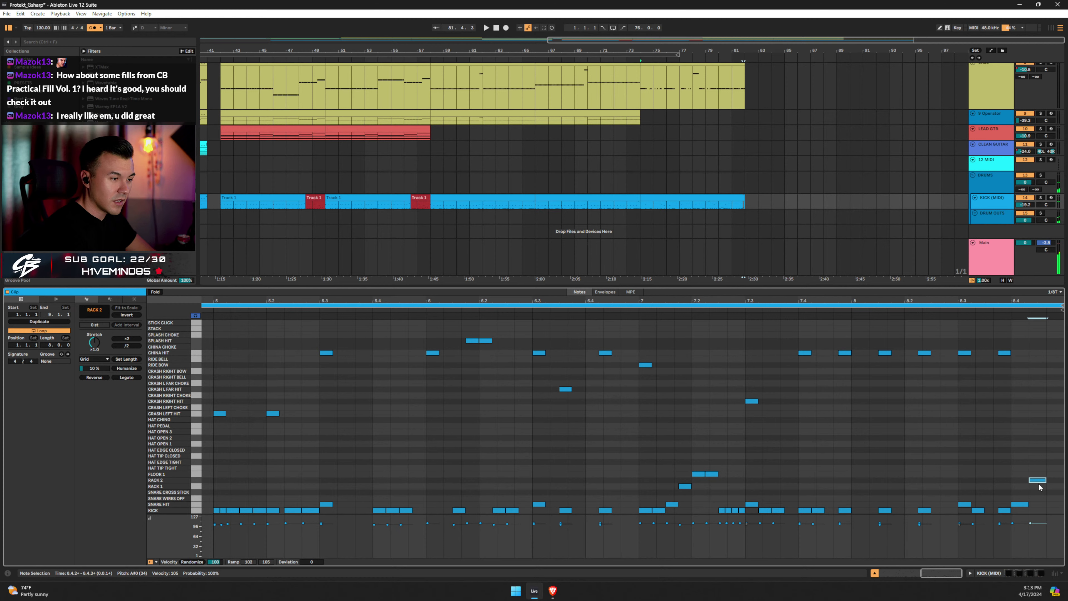
double_click(1051, 475)
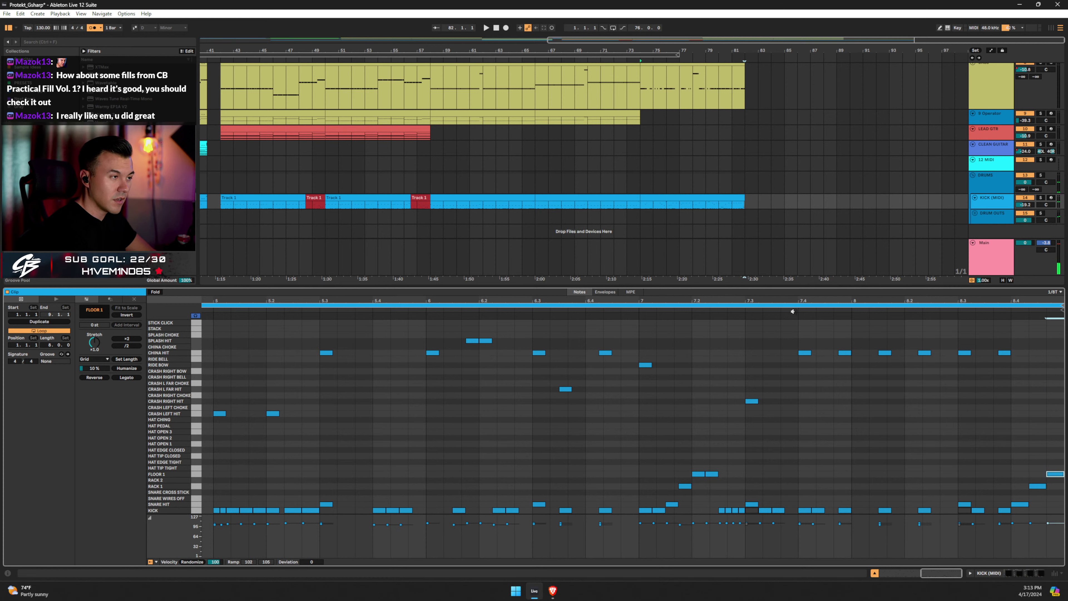
Move the last CHINA HIT note, at 8.3.4, down to CRASH RIGHT HIT.
double_click(1004, 352)
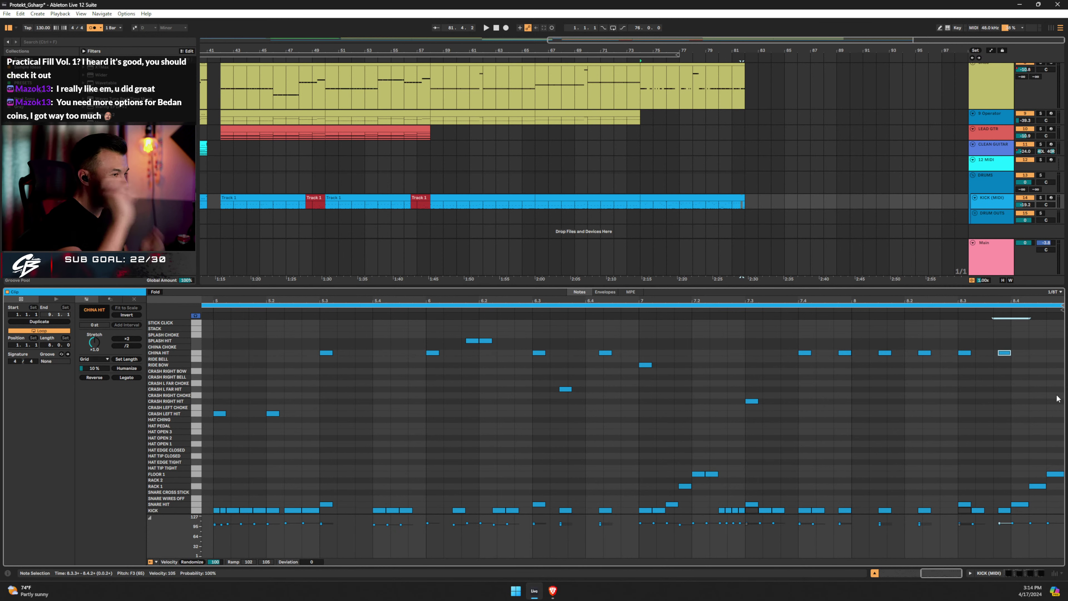
key("Down")
key("Down")
key("Down")
key("Down")
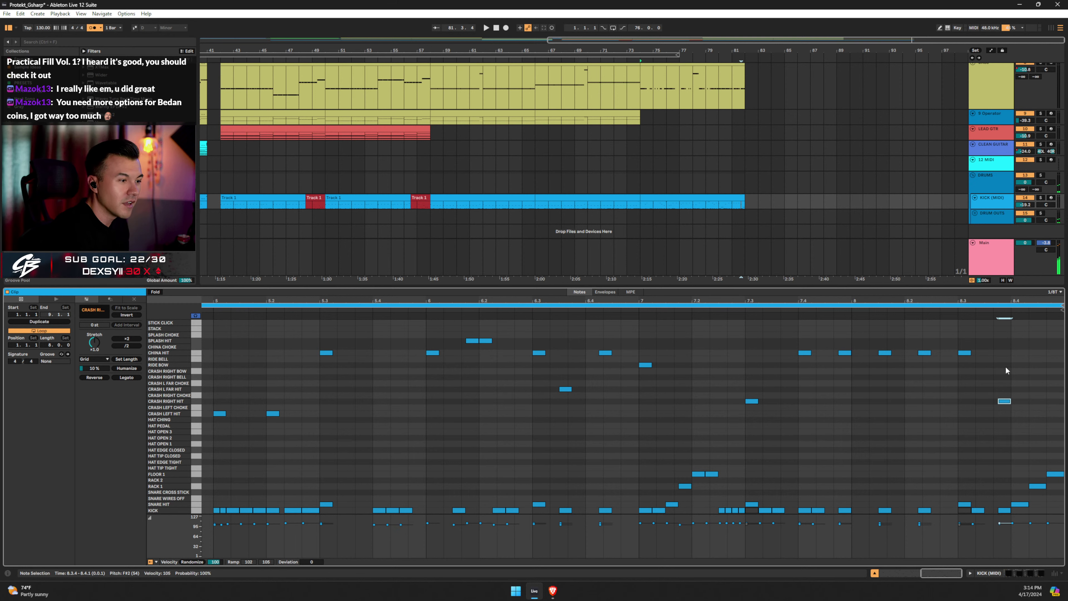
Switch the note grid to straight 1/16 and play back the clip's ending.
right_click(979, 442)
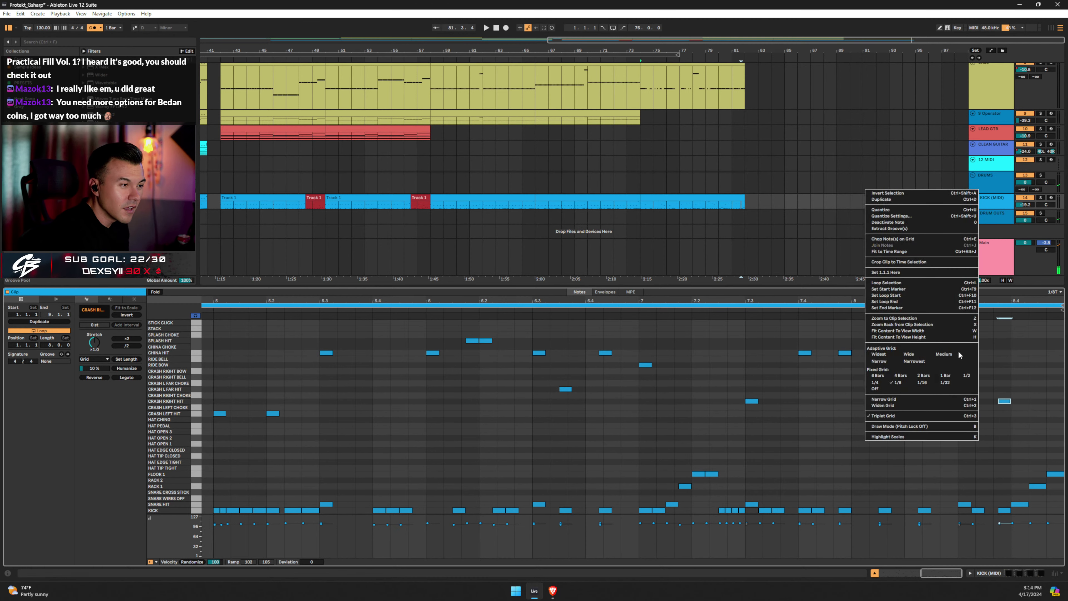
left_click(890, 417)
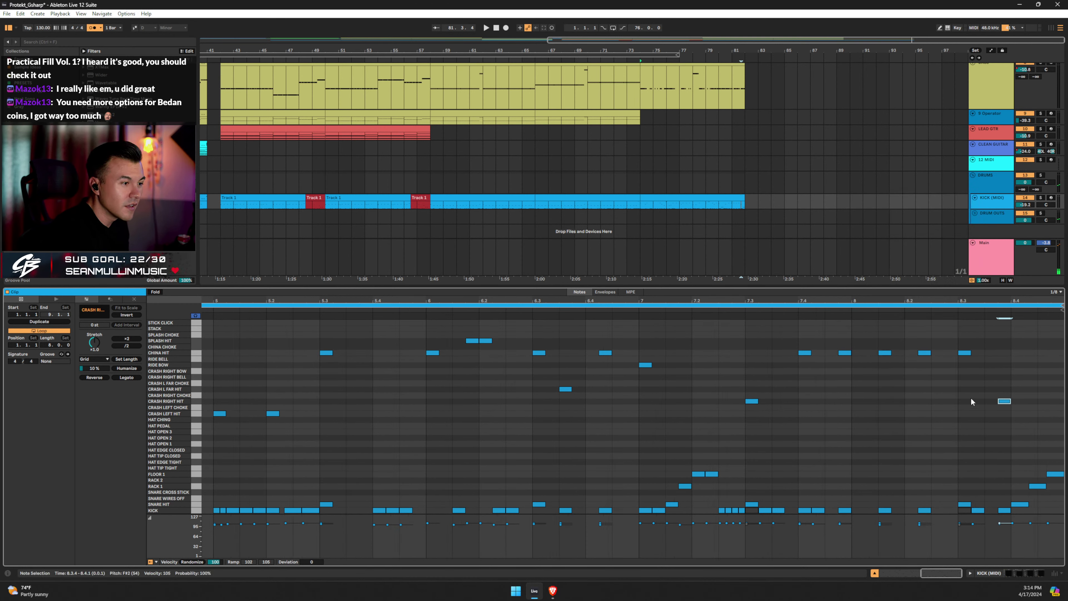
right_click(963, 389)
left_click(902, 329)
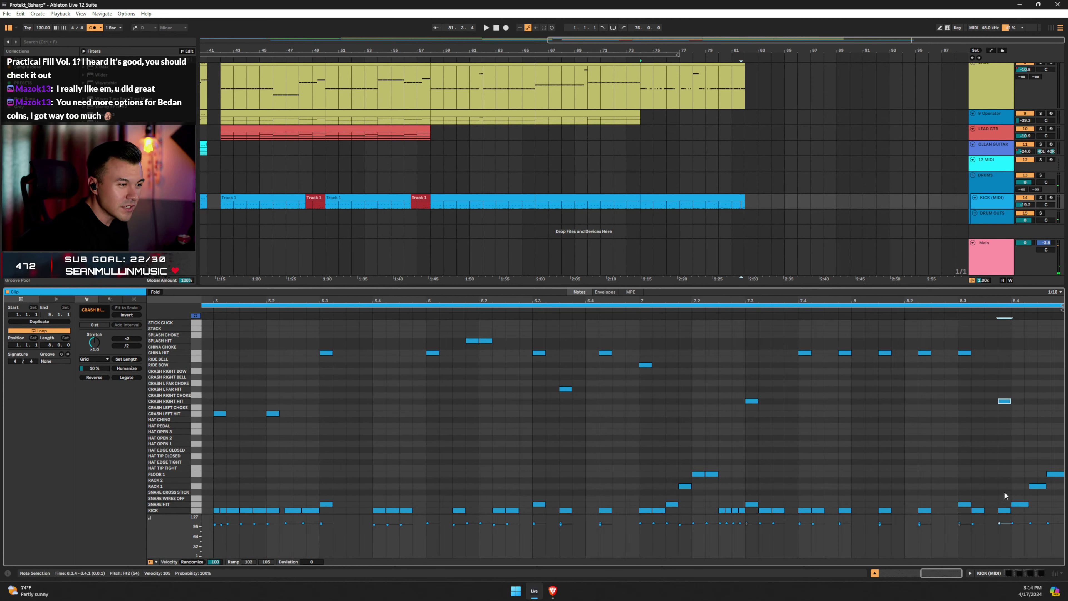
left_click(657, 314)
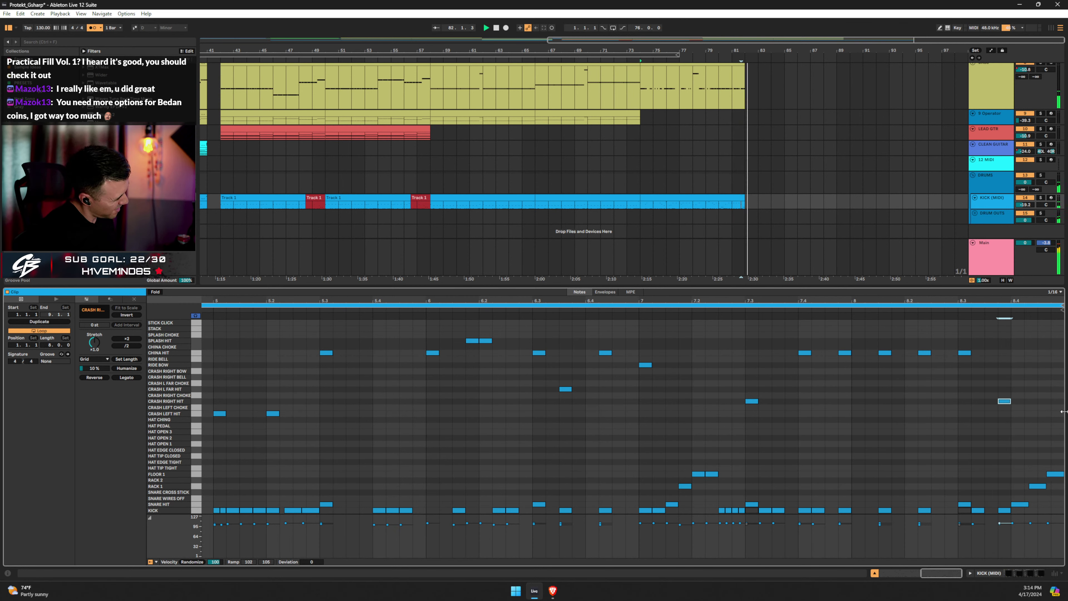
key("space")
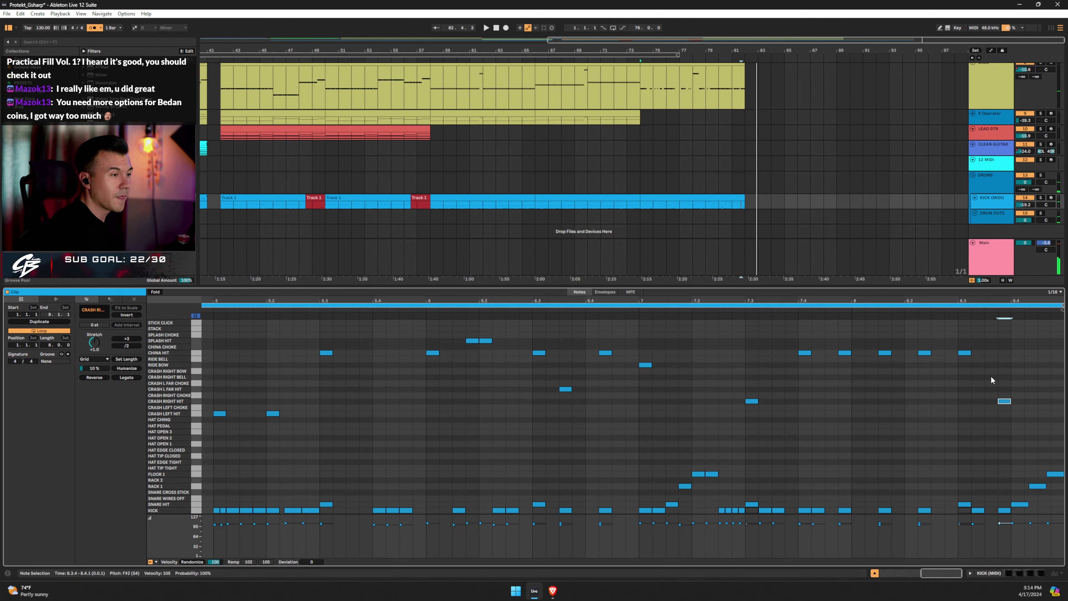
Create an empty two-bar MIDI clip on the KICK (MIDI) track from 82.1.1 to 84.1.1.
left_click(751, 202)
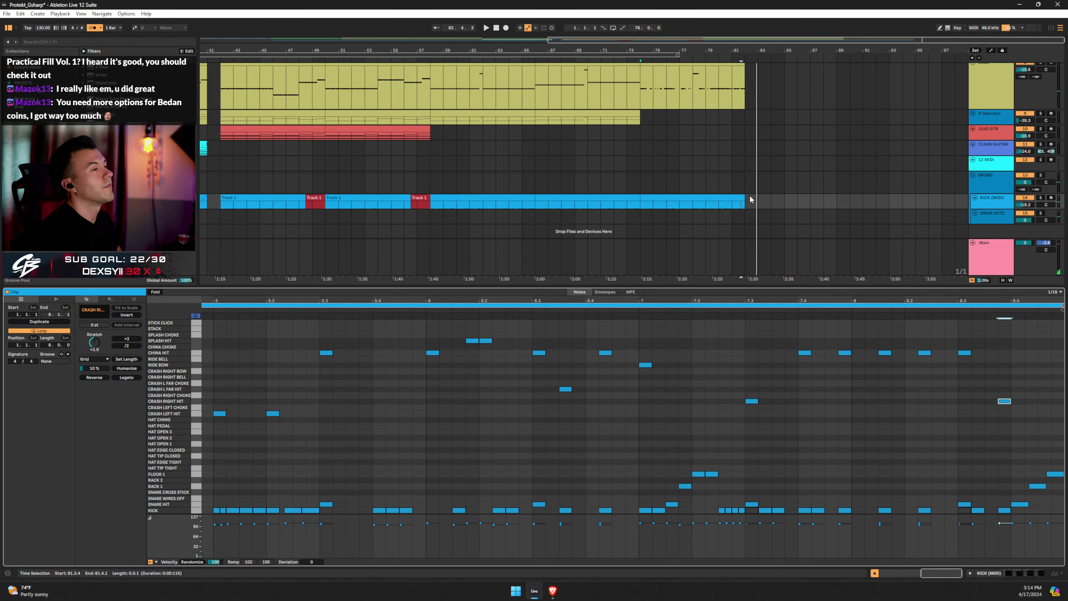
left_click_drag(750, 199, 768, 198)
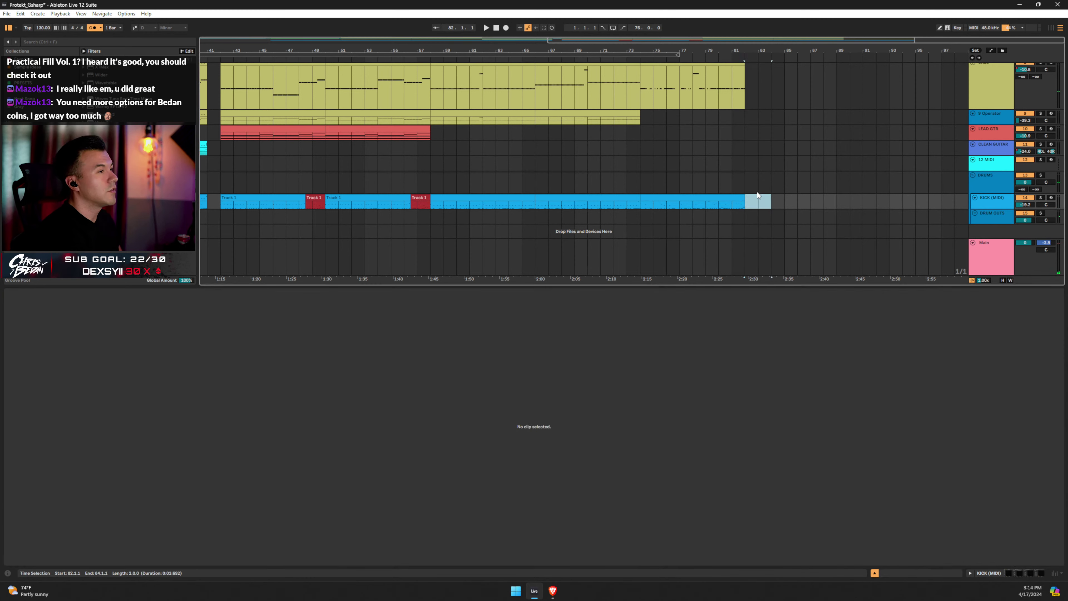
key("ctrl+shift+m")
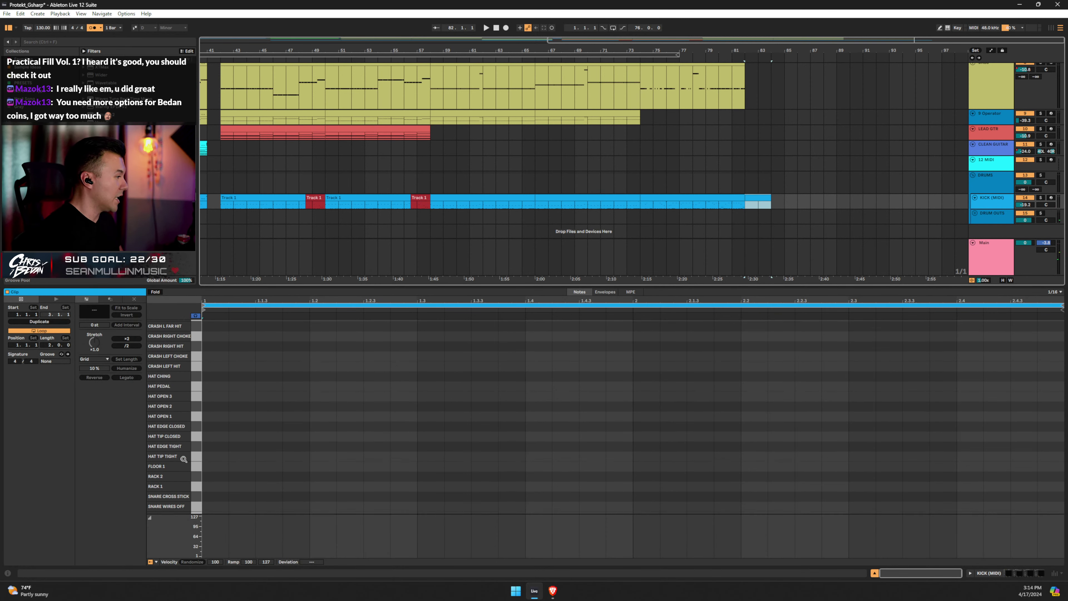
Add 1/16 notes on KICK, CRASH L FAR HIT and CRASH RIGHT HIT at 1.1.1 of the new clip.
double_click(210, 507)
scroll(217, 416, "up", 3)
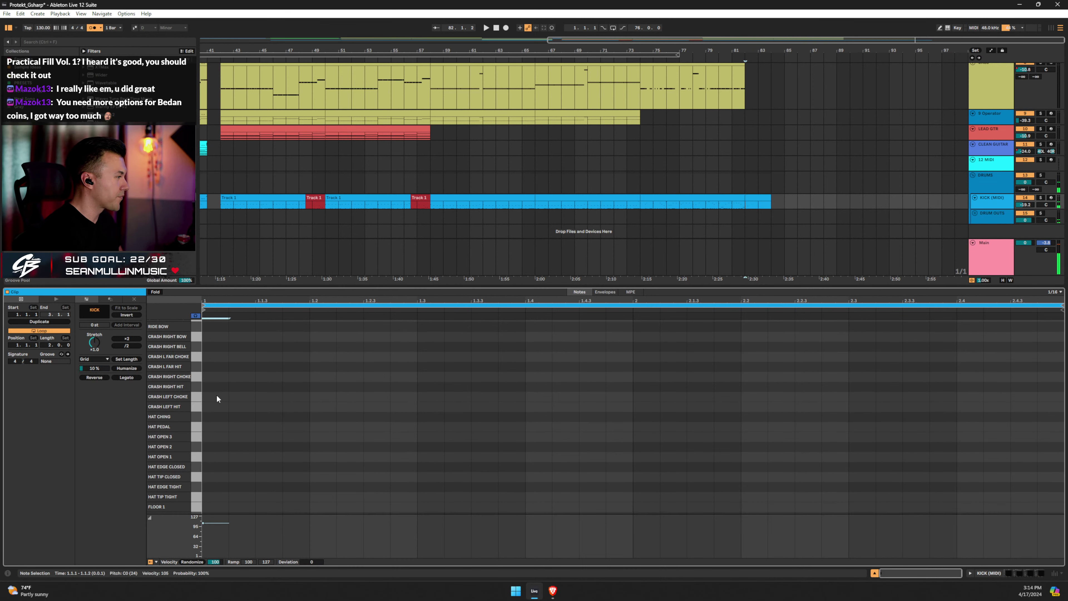
double_click(208, 400)
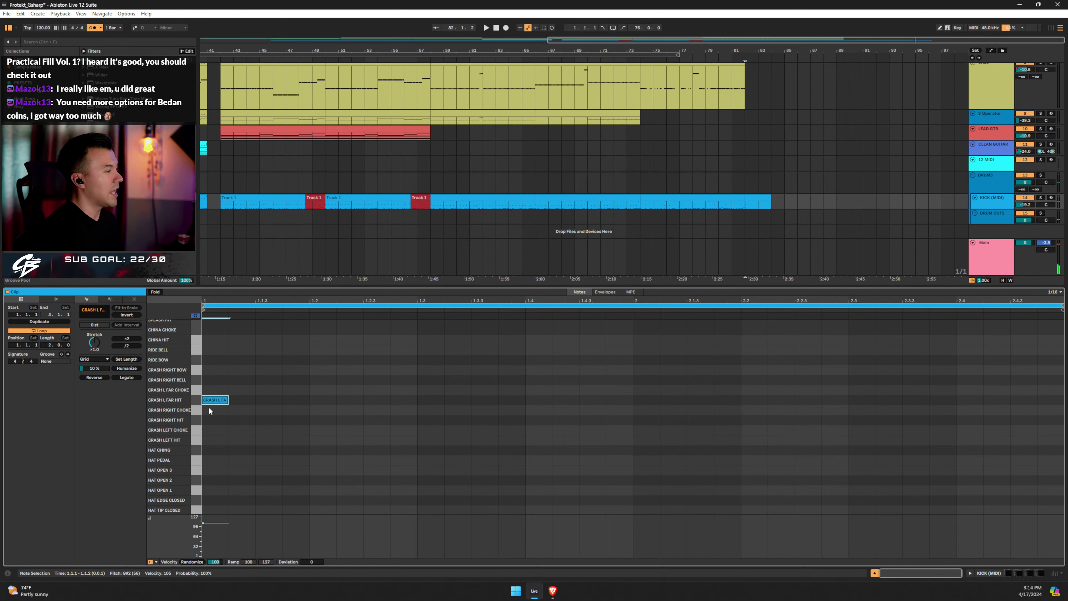
double_click(209, 420)
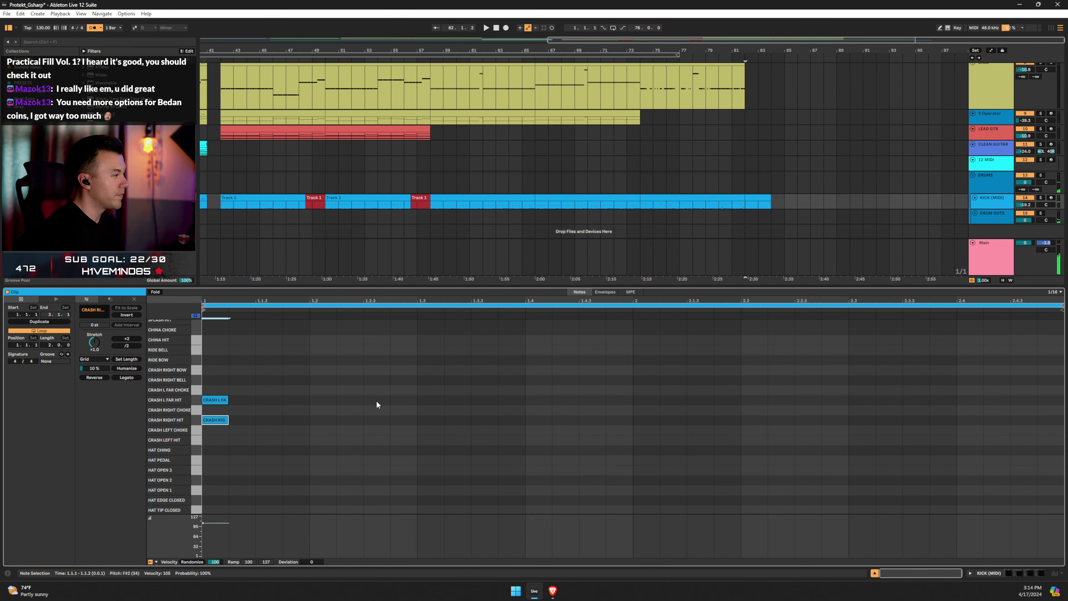
Loop the arrangement from 74.1.1 to 84.1.1 and play back the section with the new final hit.
left_click(874, 572)
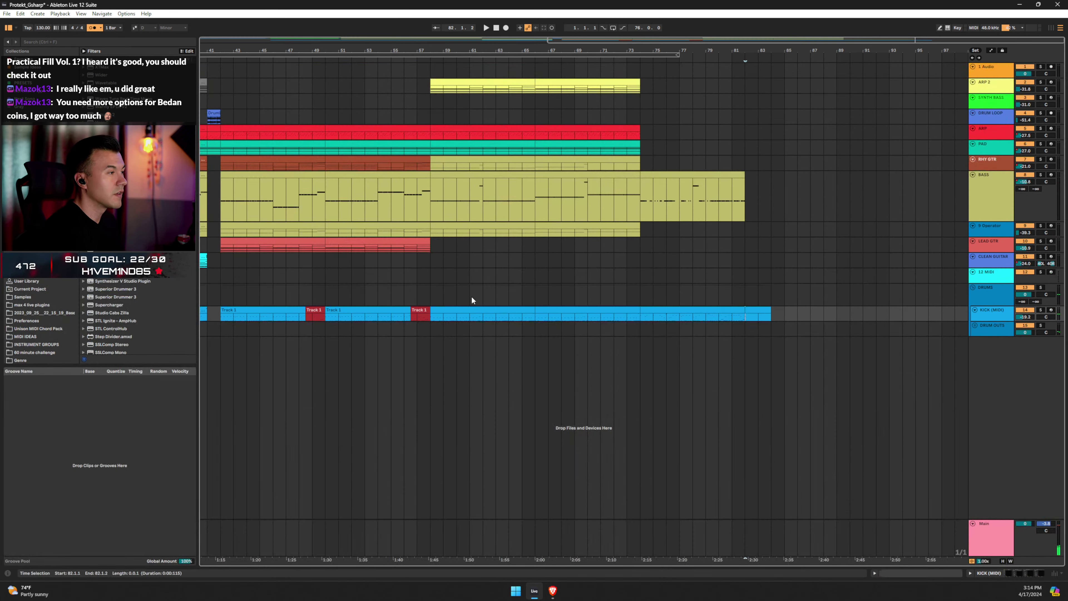
left_click(645, 313)
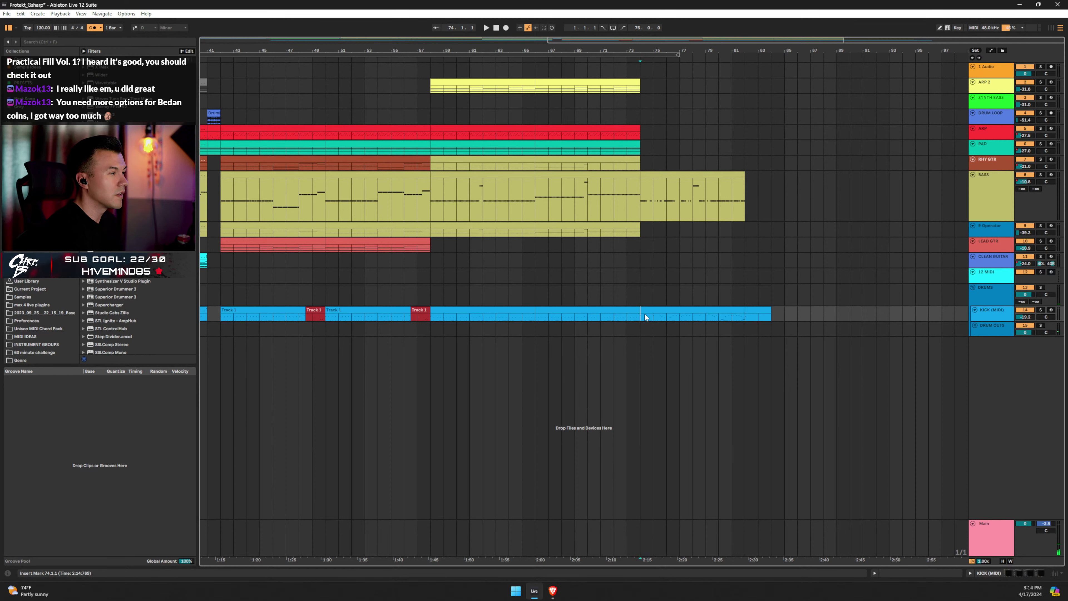
left_click(765, 311, "shift")
key("ctrl+l")
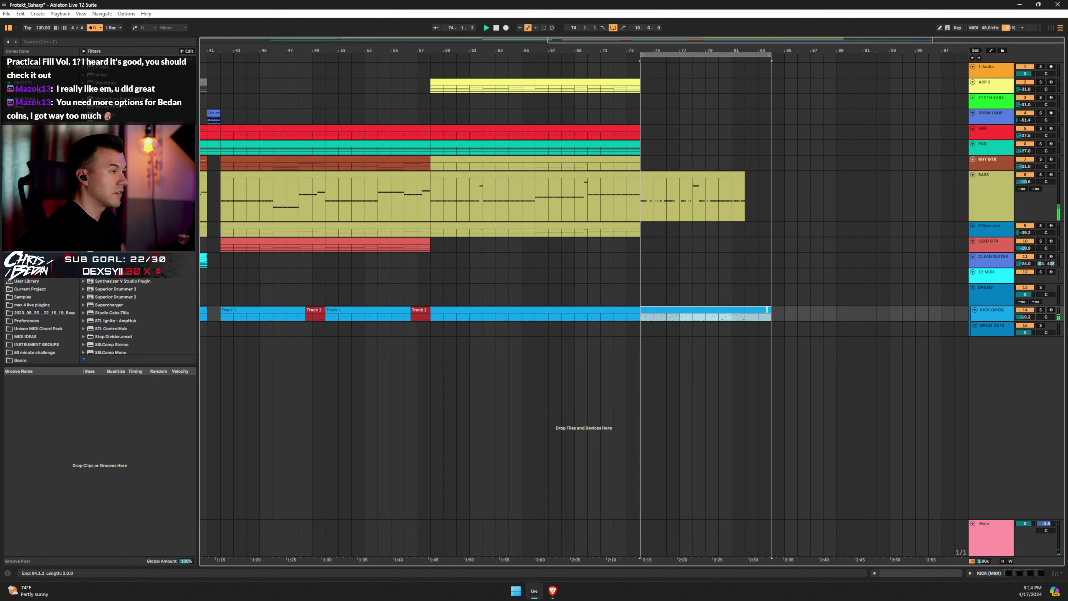
key("space")
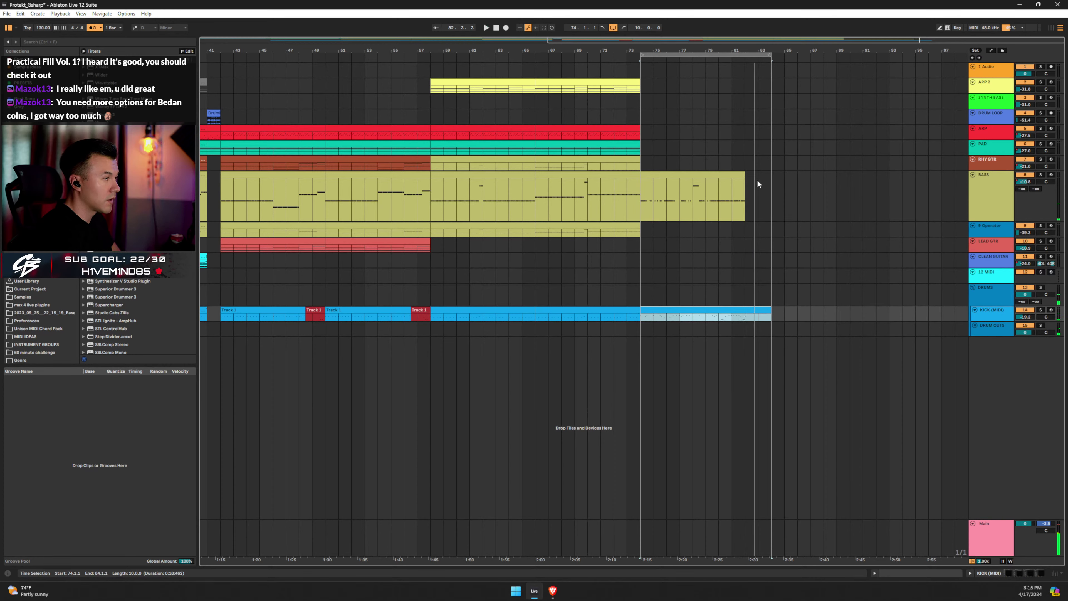
Open the bass clip at 74.1.1, trim the C#2 note to run from 5.1.1 to 5.1.3, and delete the faint note after it.
double_click(686, 180)
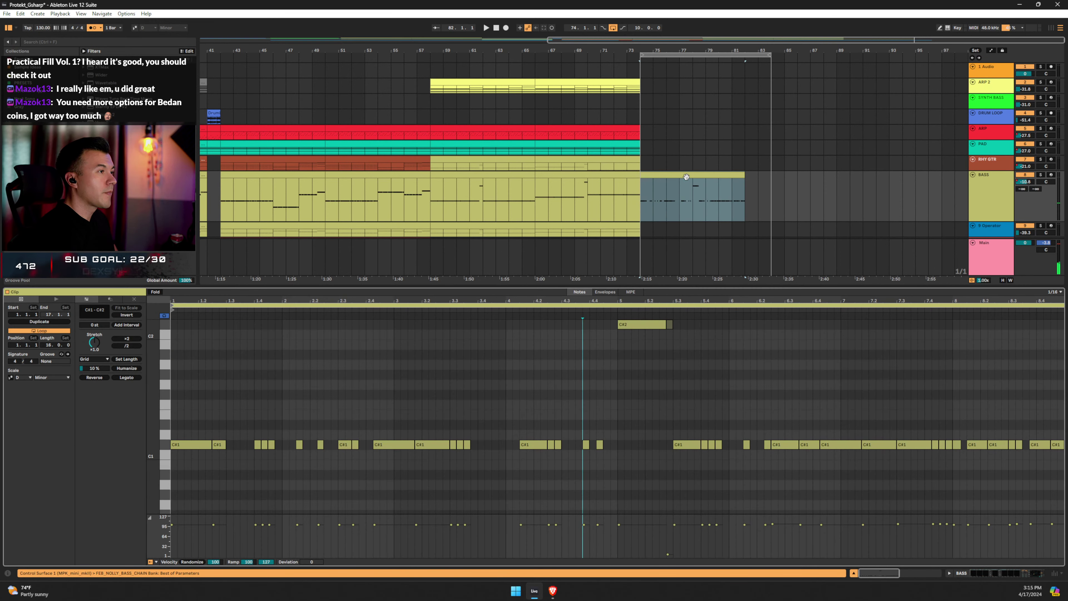
left_click(731, 374)
left_click(632, 323)
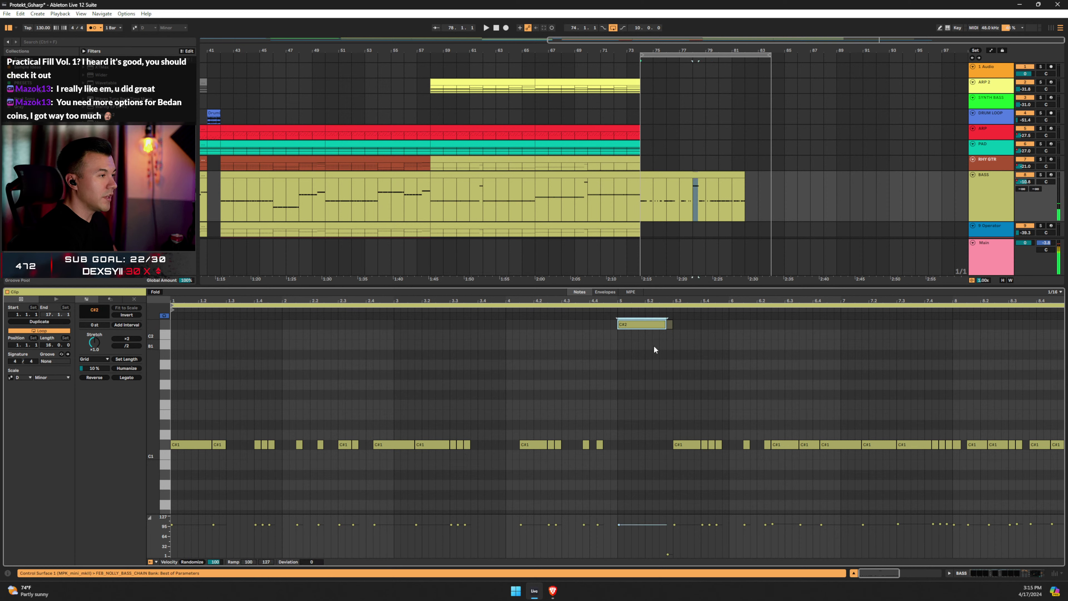
left_click_drag(665, 328, 624, 328)
key("space")
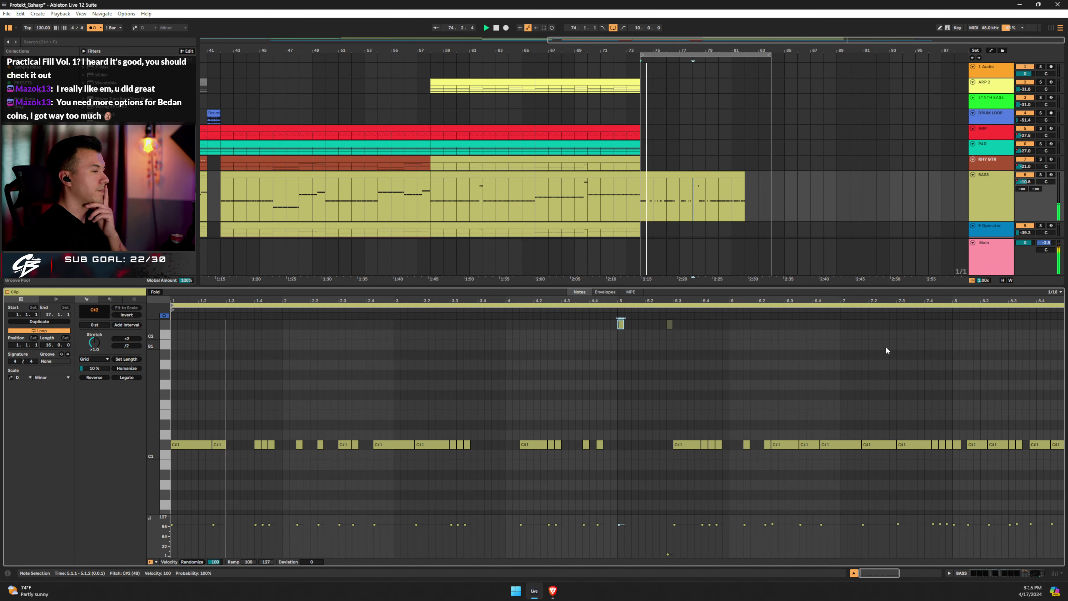
left_click(670, 328)
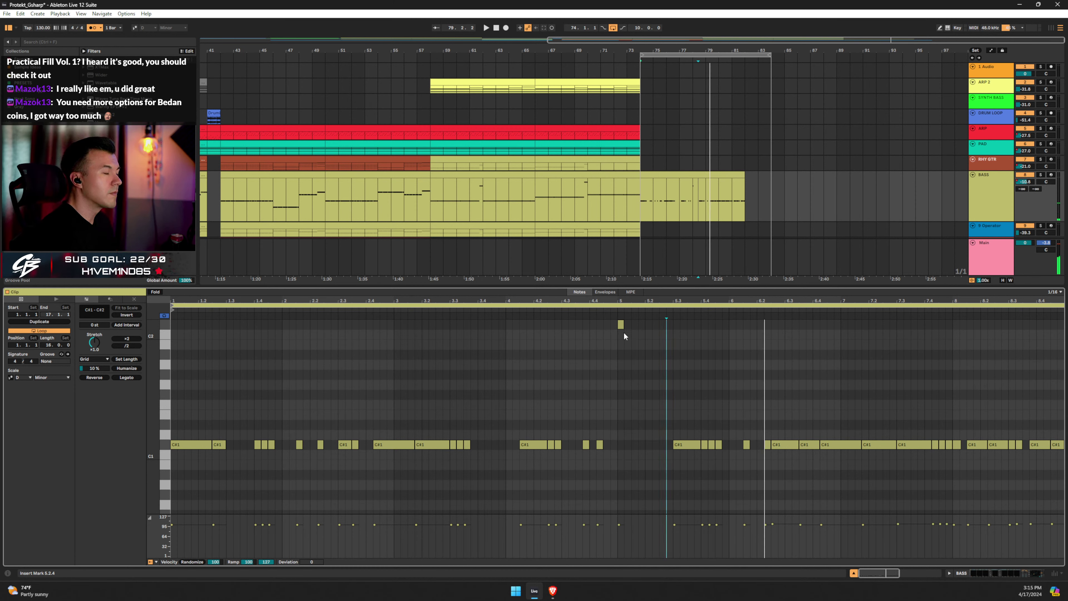
left_click_drag(622, 324, 632, 324)
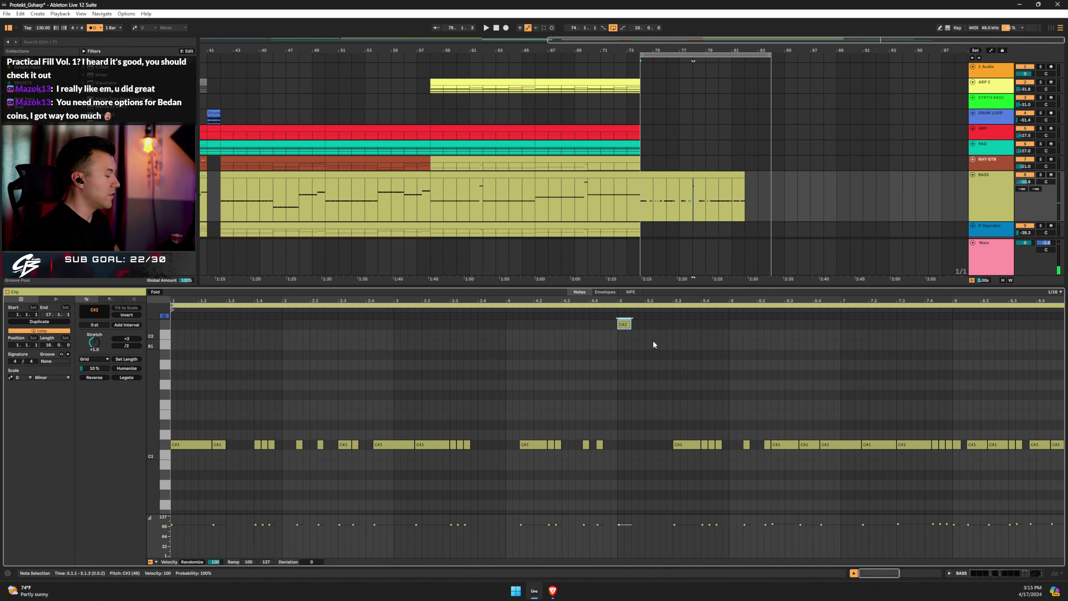
Try filling the beat after 5.1.1 with three duplicates of the short C#2 bass note, and play it back.
key("ctrl+d")
key("ctrl+d")
key("ctrl+d")
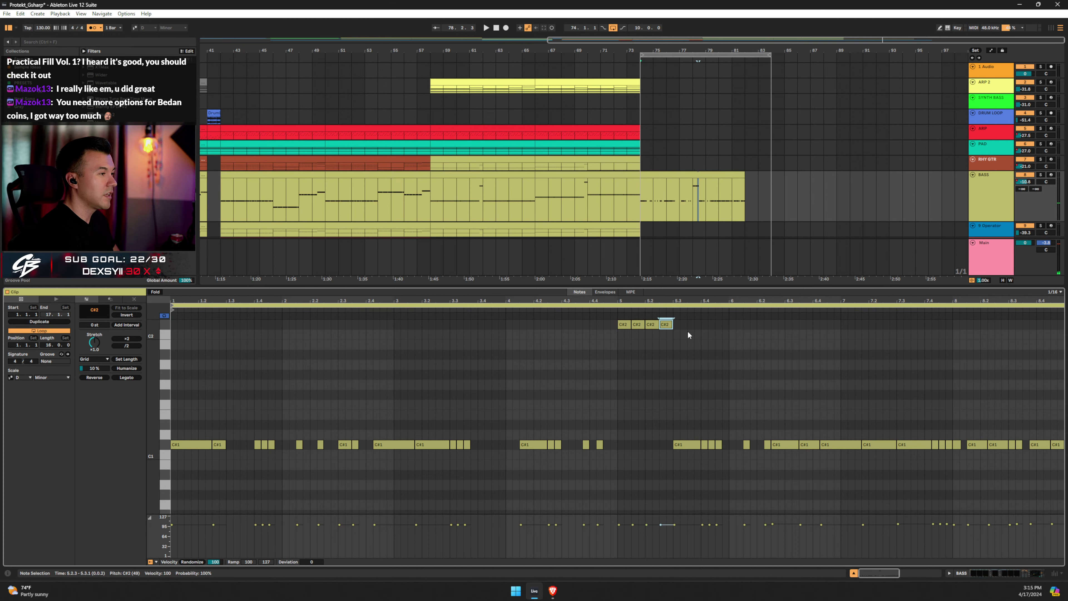
left_click(549, 311)
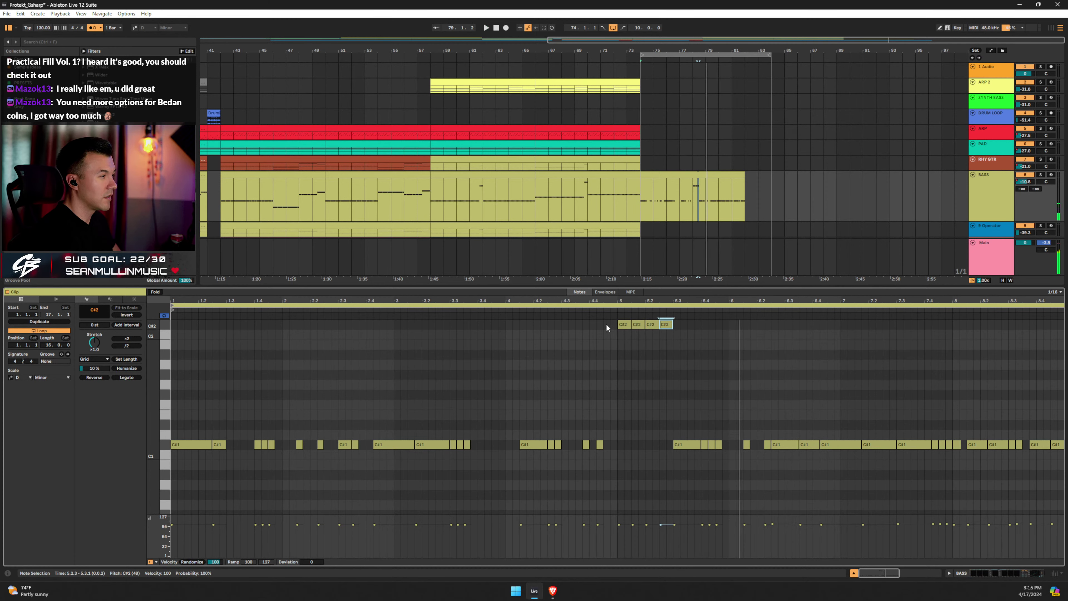
key("space")
left_click_drag(681, 319, 637, 328)
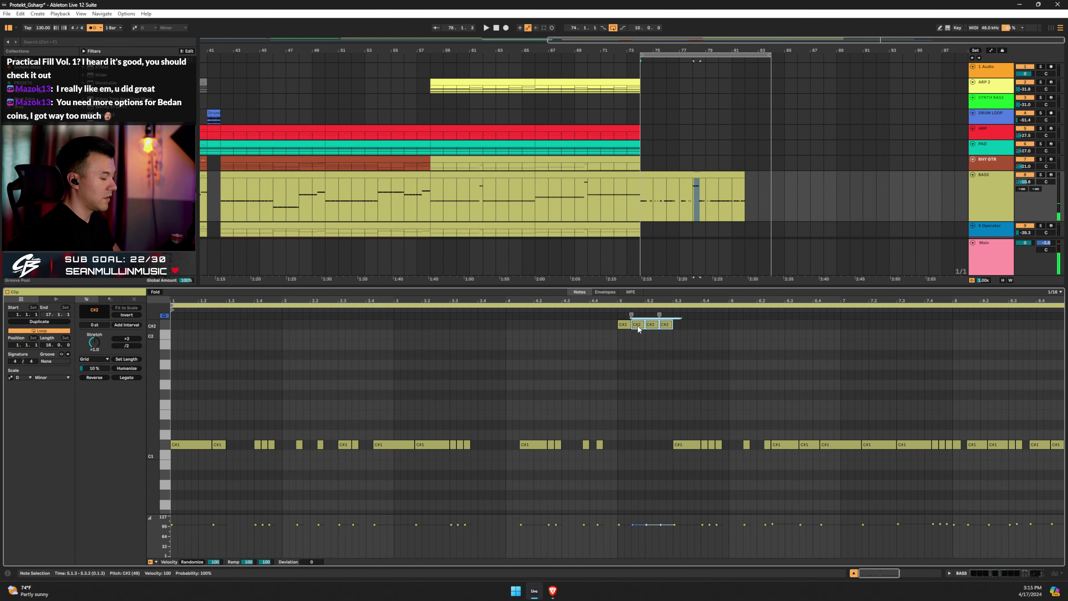
key("Delete")
Play back the section from 74.1.1 to check the single short C#2 bass note against the drums.
left_click(571, 309)
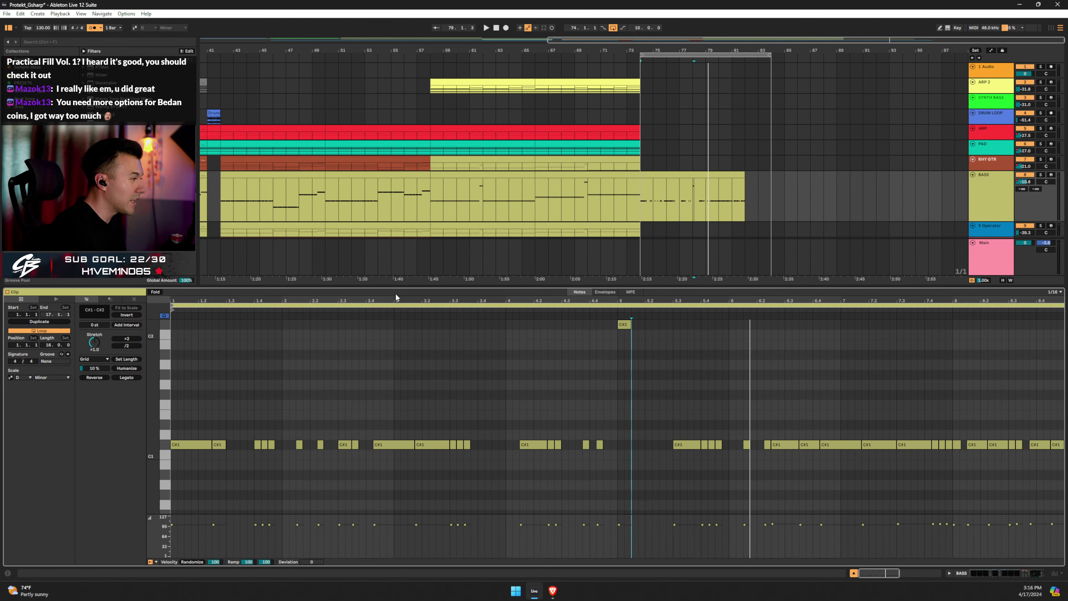
scroll(617, 437, "right", 3)
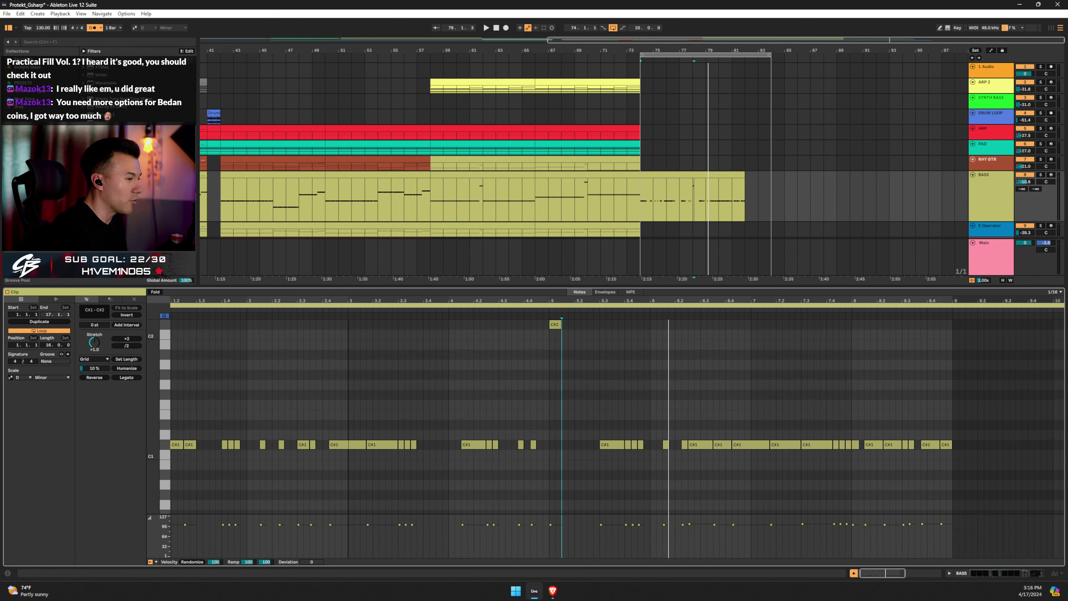
mouse_move(615, 300)
left_mouse_down()
mouse_move(601, 296)
mouse_move(623, 298)
mouse_move(595, 297)
left_mouse_up()
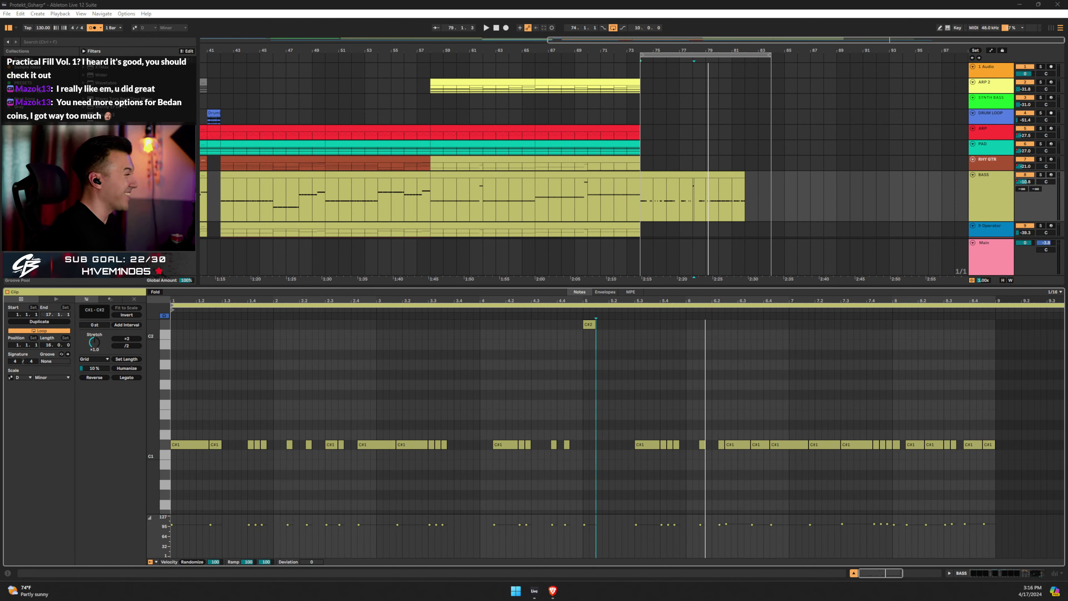
left_click(644, 183)
key("space")
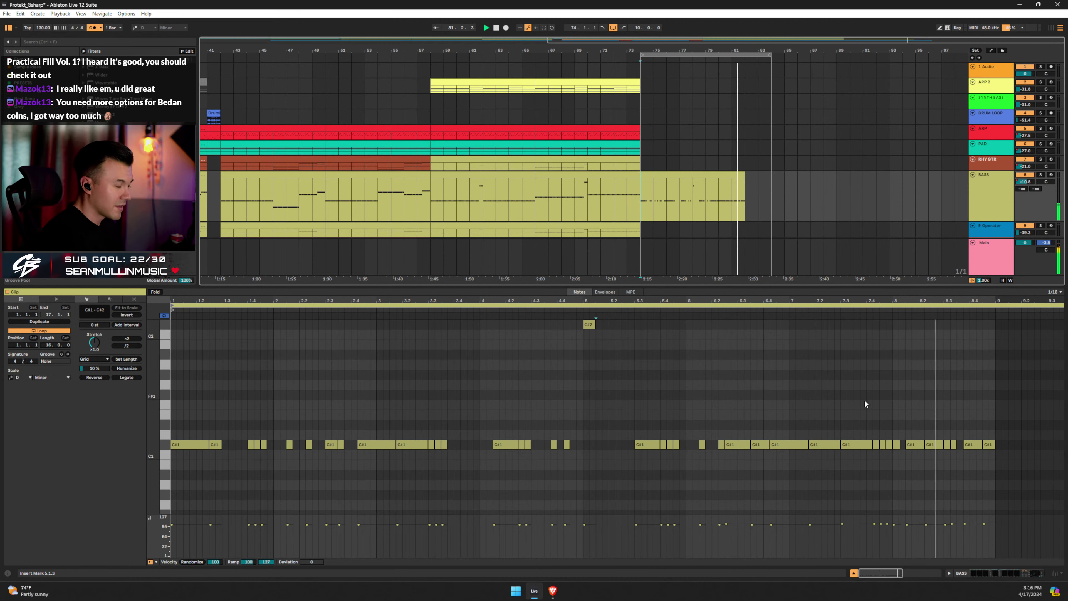
Open the drum clip at 74.1.1 on the KICK (MIDI) track and set the velocity of all its KICK notes to 105.
scroll(696, 164, "down", 6)
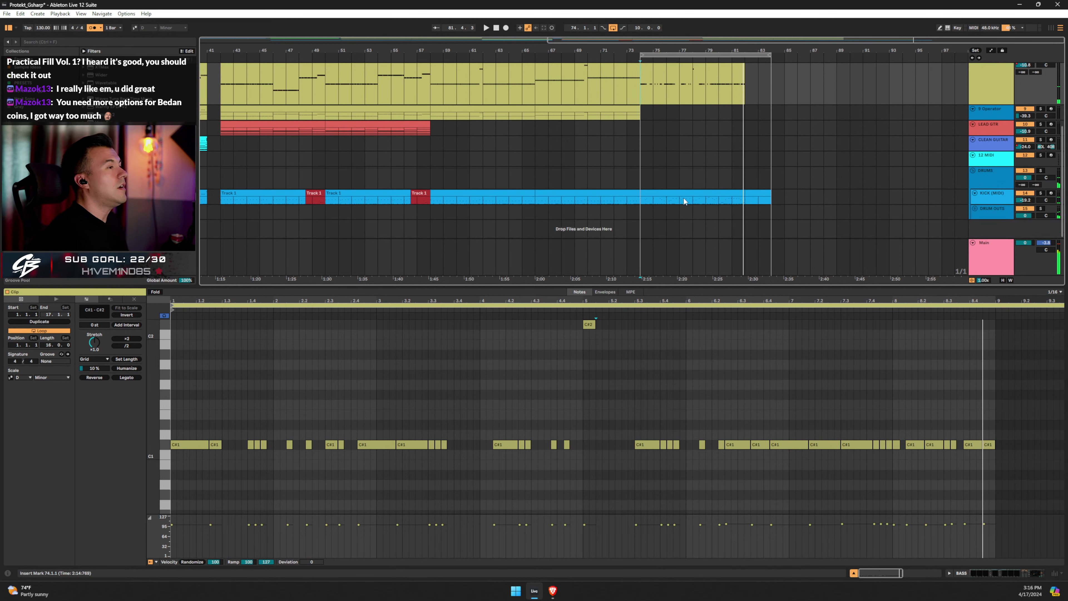
left_click(683, 193)
left_click(376, 423)
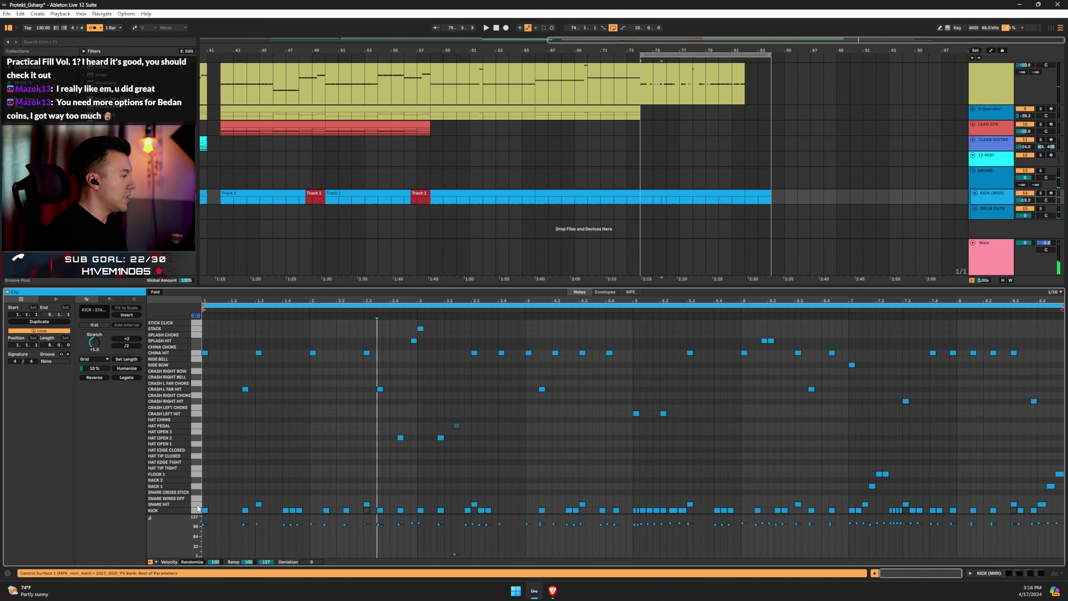
key("ctrl+a")
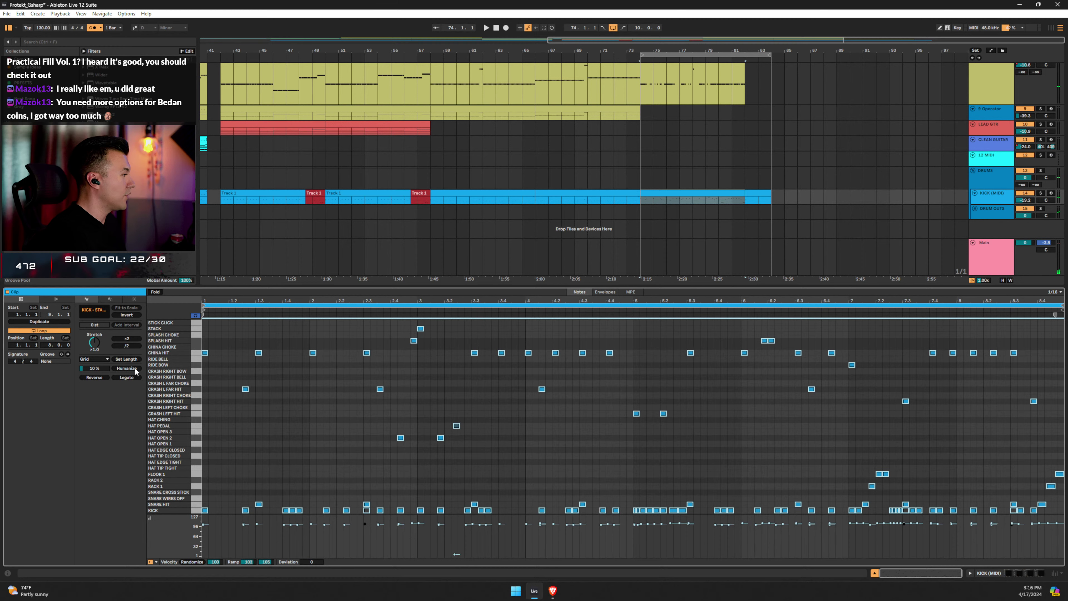
left_click(281, 425)
key("ctrl+a")
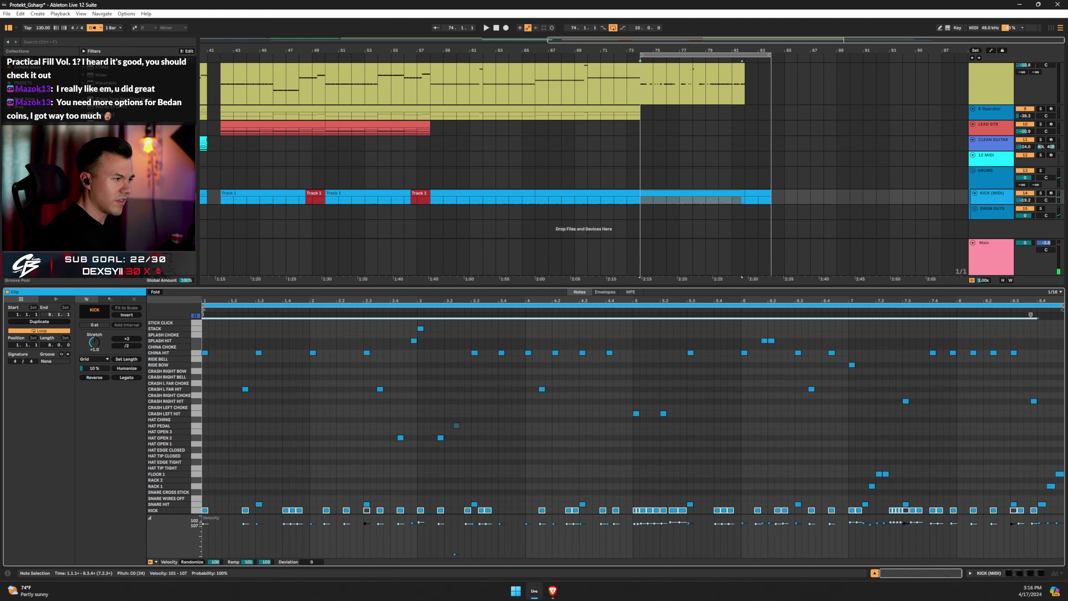
left_click_drag(203, 523, 203, 522)
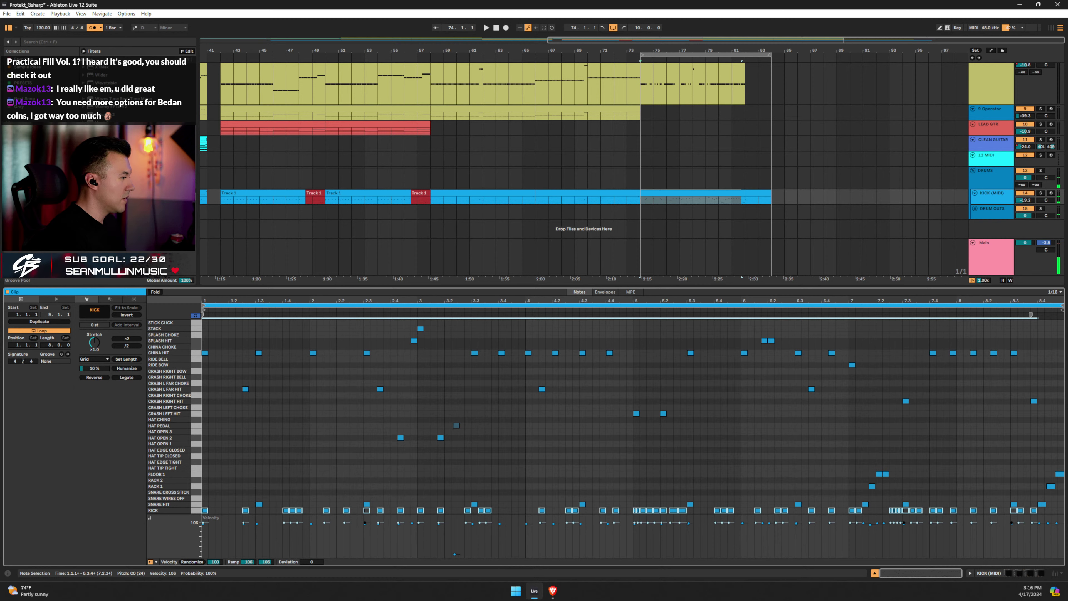
left_click_drag(641, 522, 641, 516)
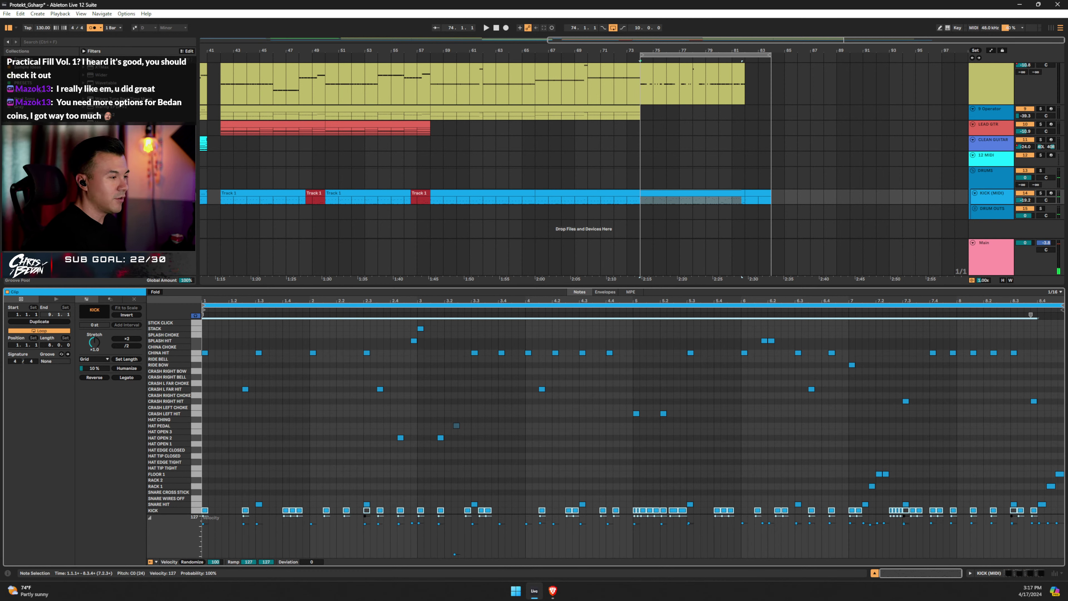
left_click_drag(641, 516, 641, 522)
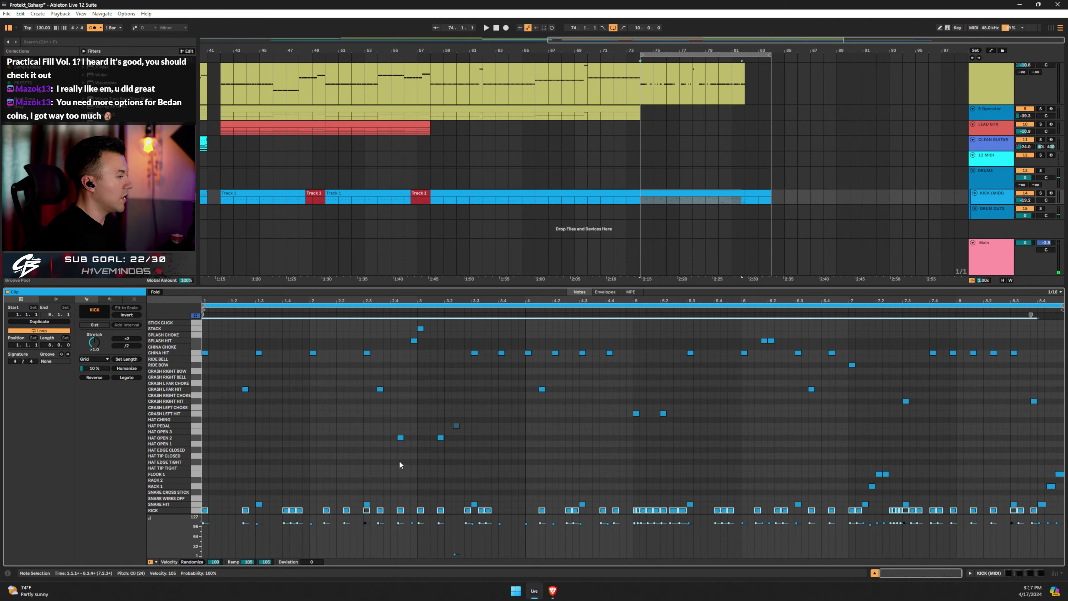
Set the KICK velocities at 1.4.1 to 97 and 5.1.3 to 100, and randomize the fast KICK run in bar 5 by 3.
left_click(293, 510)
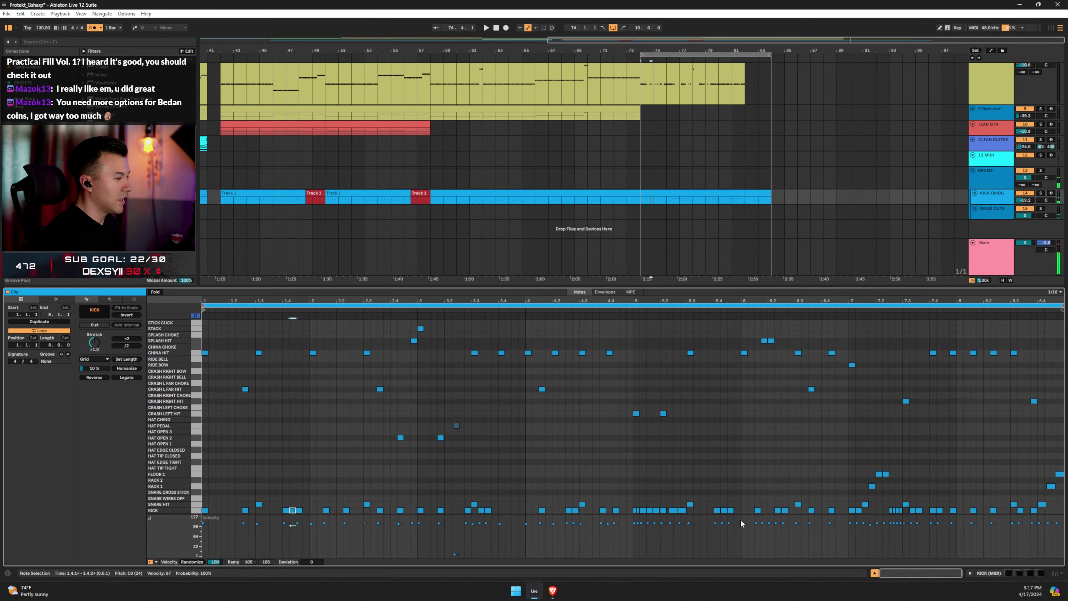
left_click(649, 526)
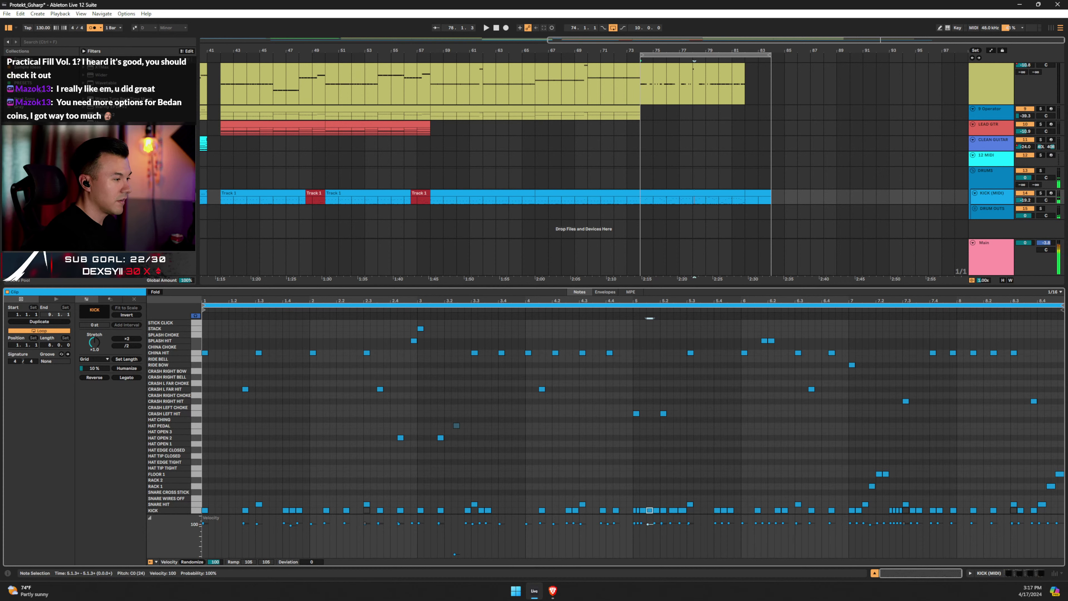
left_click_drag(645, 499, 683, 519)
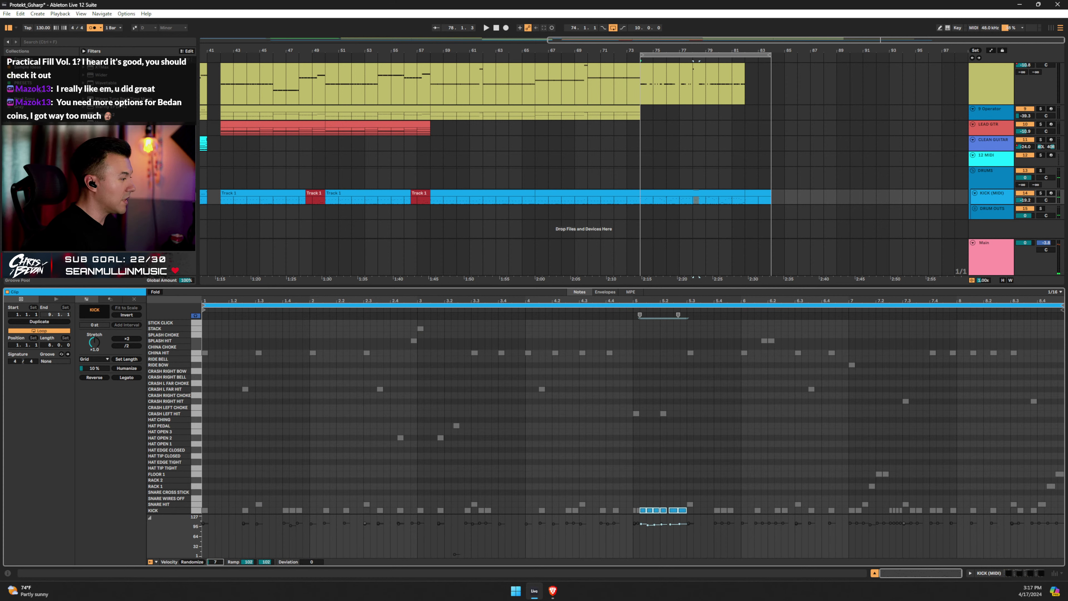
left_click_drag(215, 561, 215, 564)
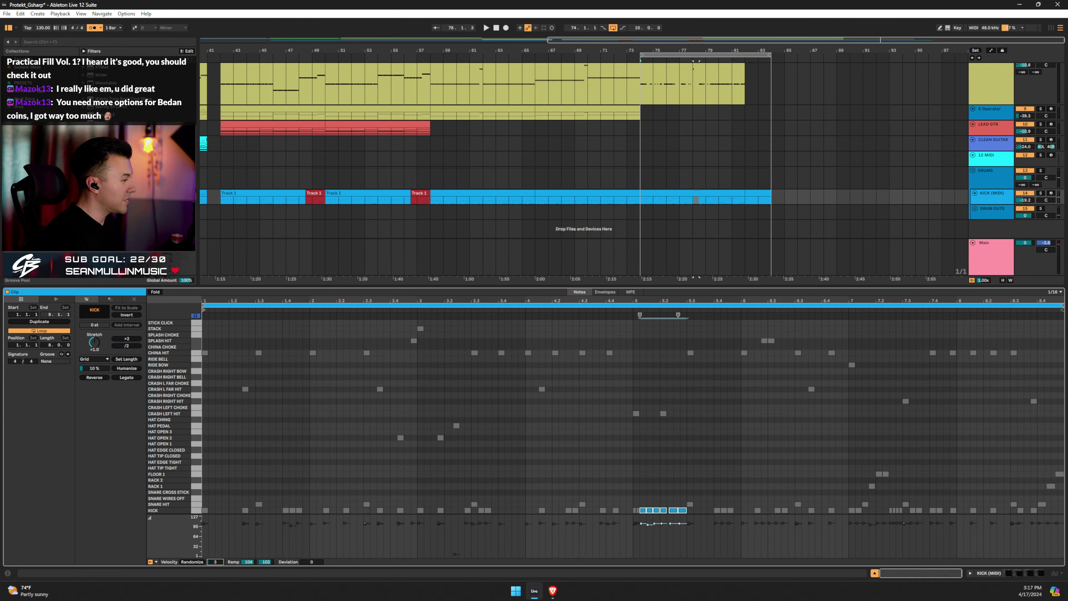
left_click(364, 456)
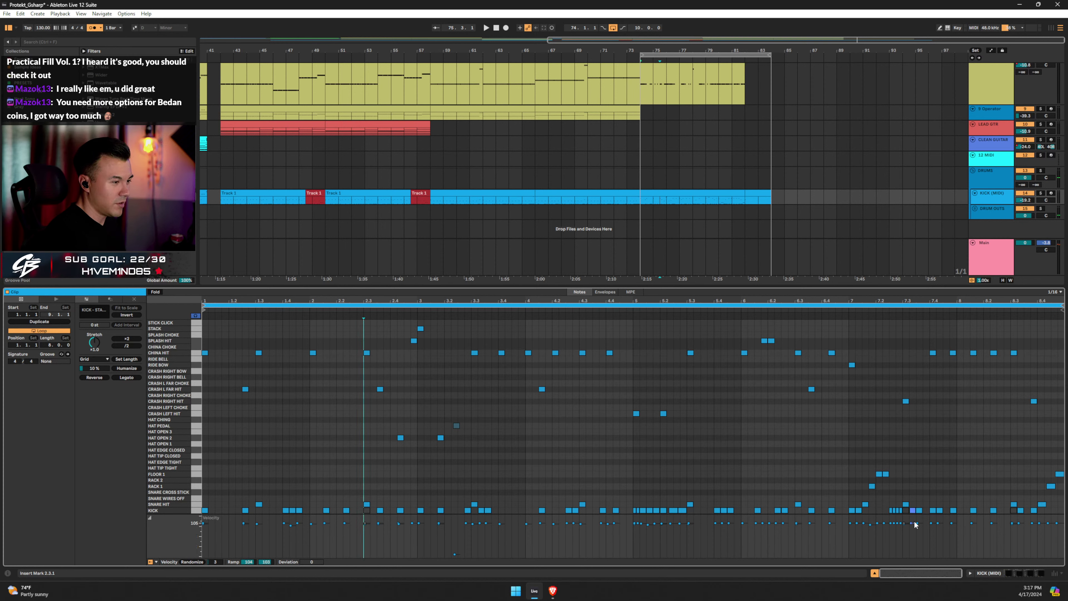
Set the velocity of the KICK note at 7.3.2 to 102 and the one at 7.4.1 to 103.
left_click_drag(910, 523, 910, 525)
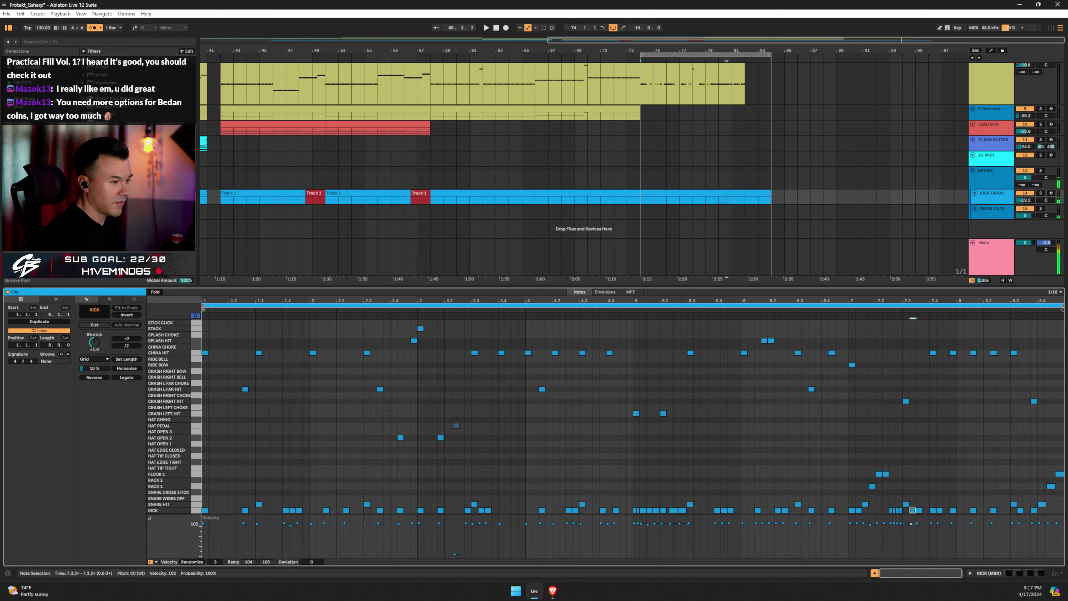
left_click(932, 525, "shift")
left_click(936, 471)
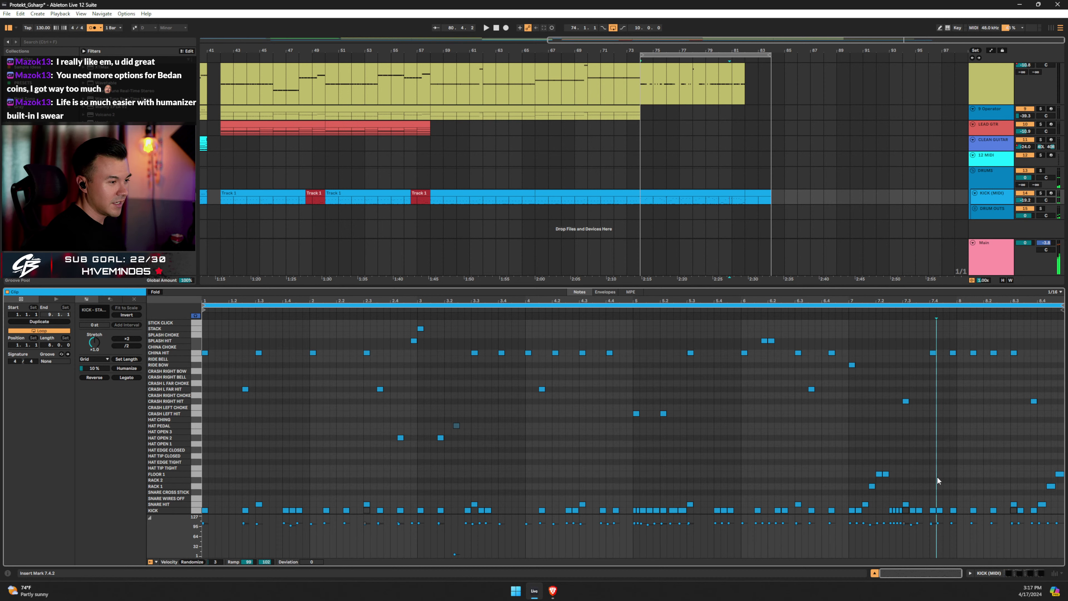
left_click(932, 510)
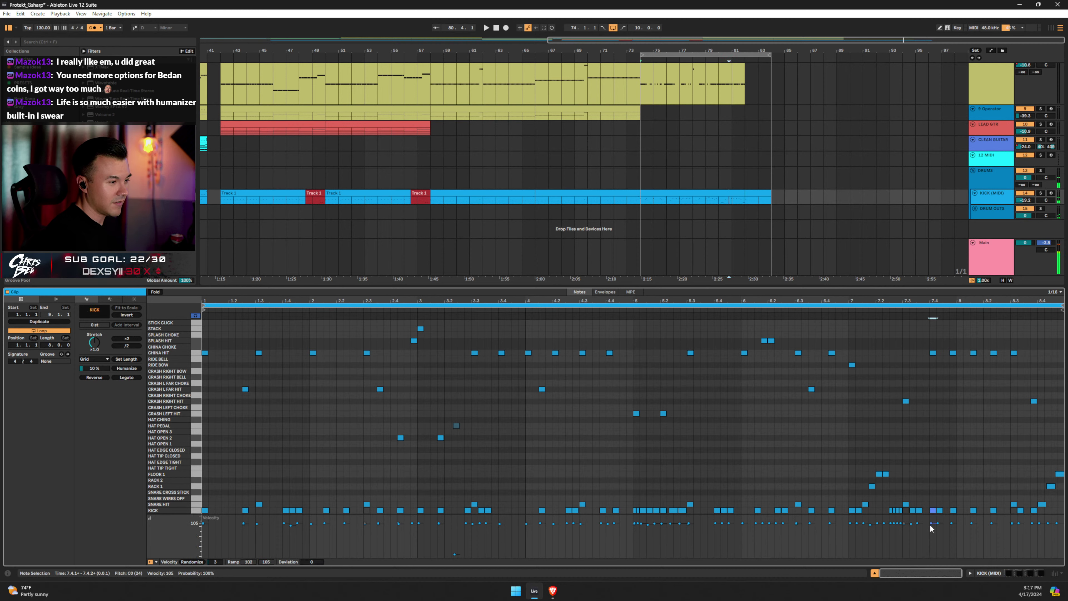
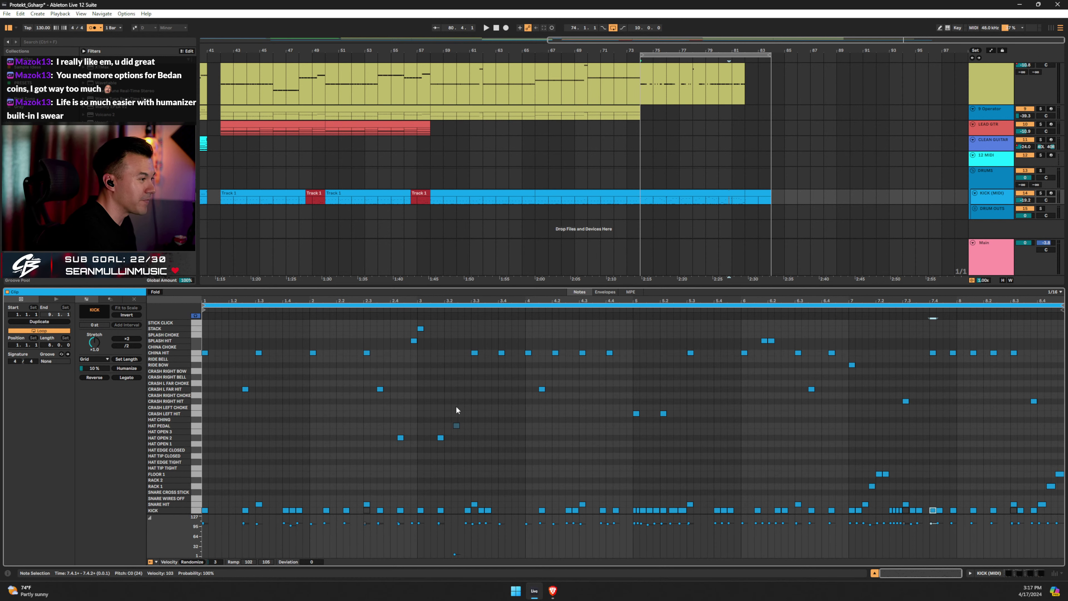
Play back the drum clip from its position 2.1.1 to check the varied kick velocities.
key("ctrl+a")
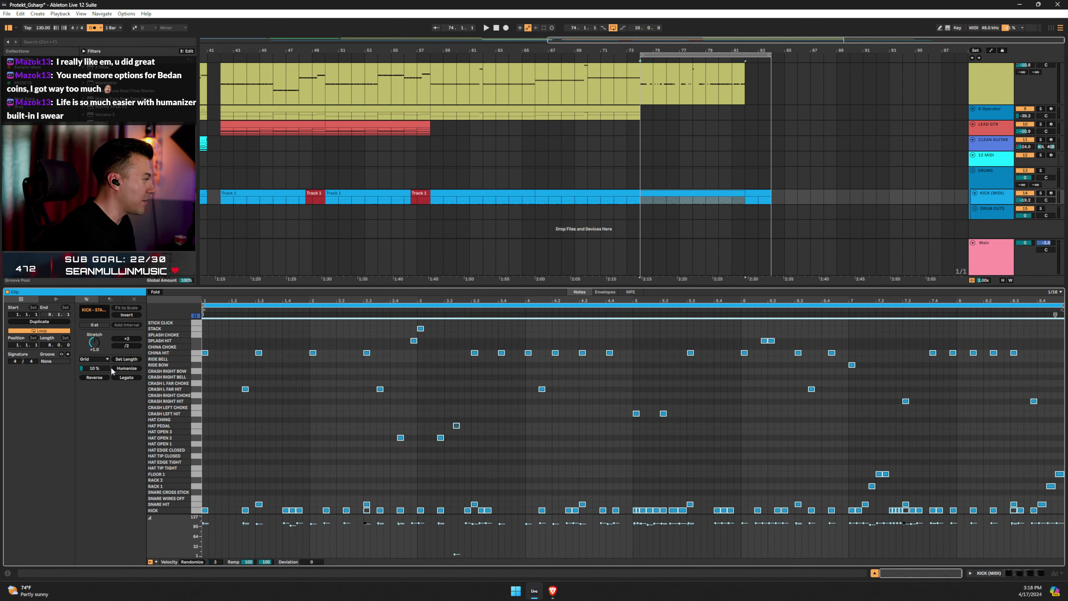
left_click(308, 381)
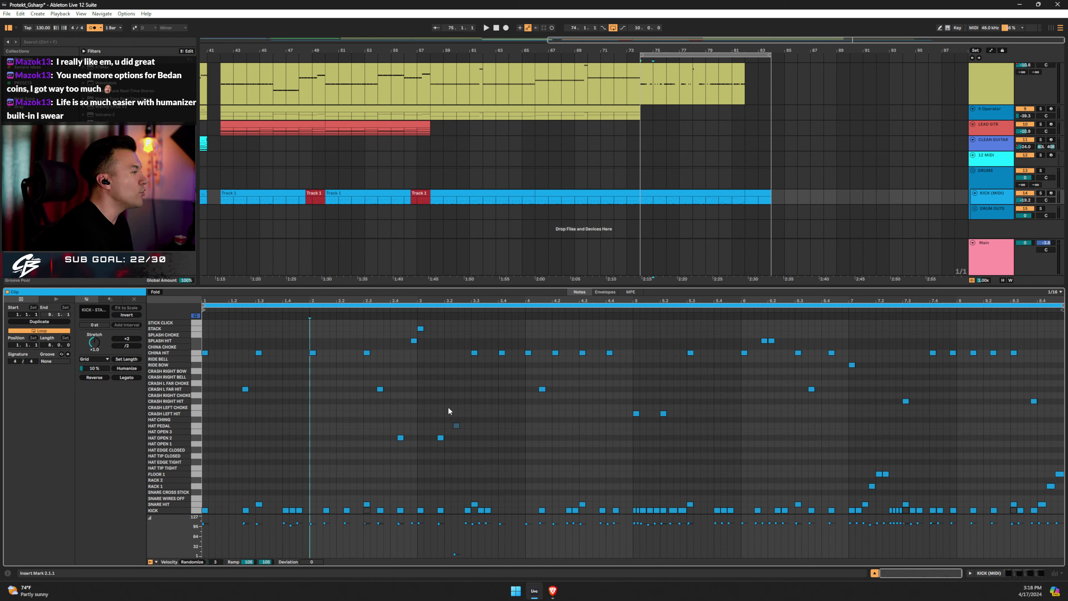
key("space")
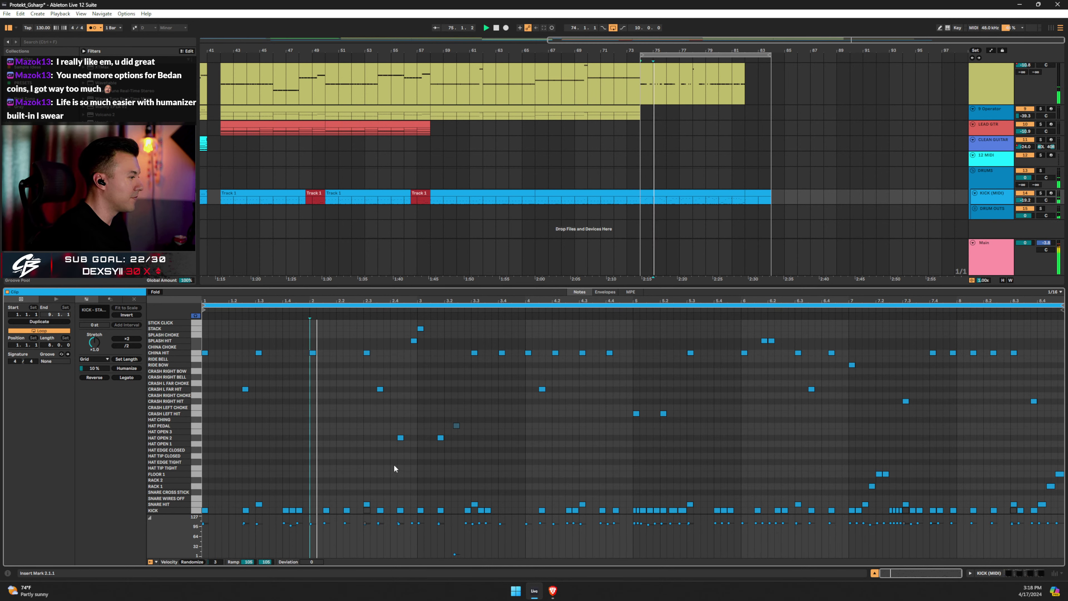
key("space")
Set the velocity of all SNARE HIT notes in the drum clip to 120 and play back the section.
left_click(186, 504)
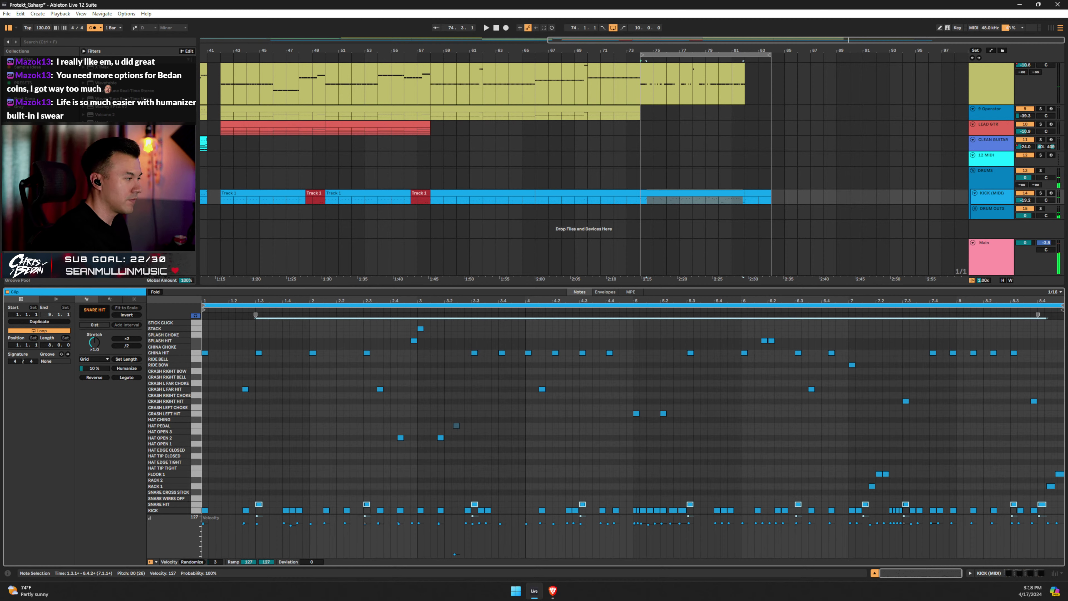
left_click_drag(257, 518, 257, 518)
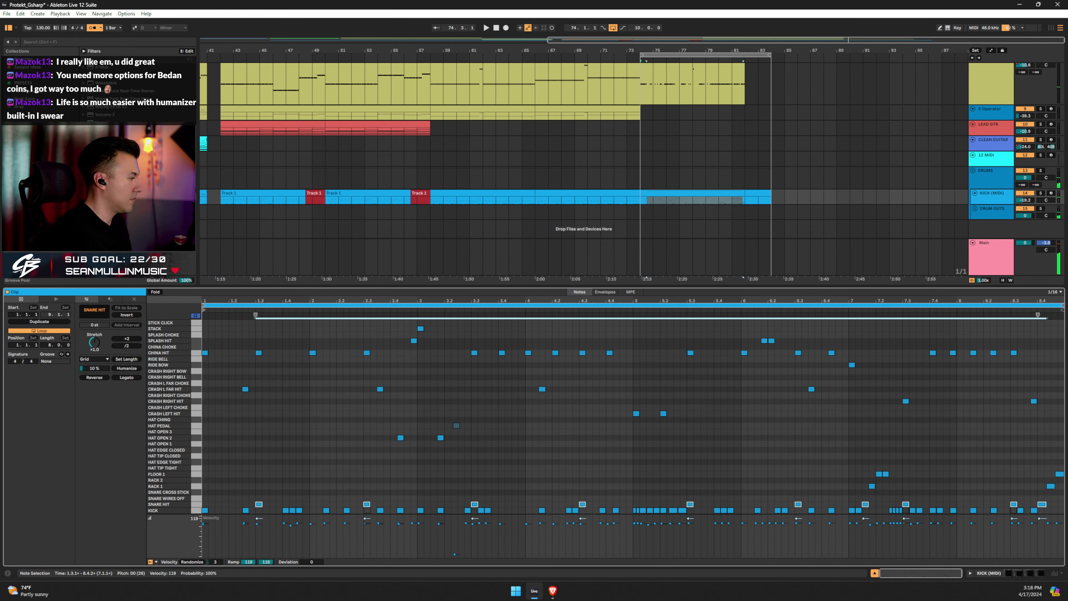
key("space")
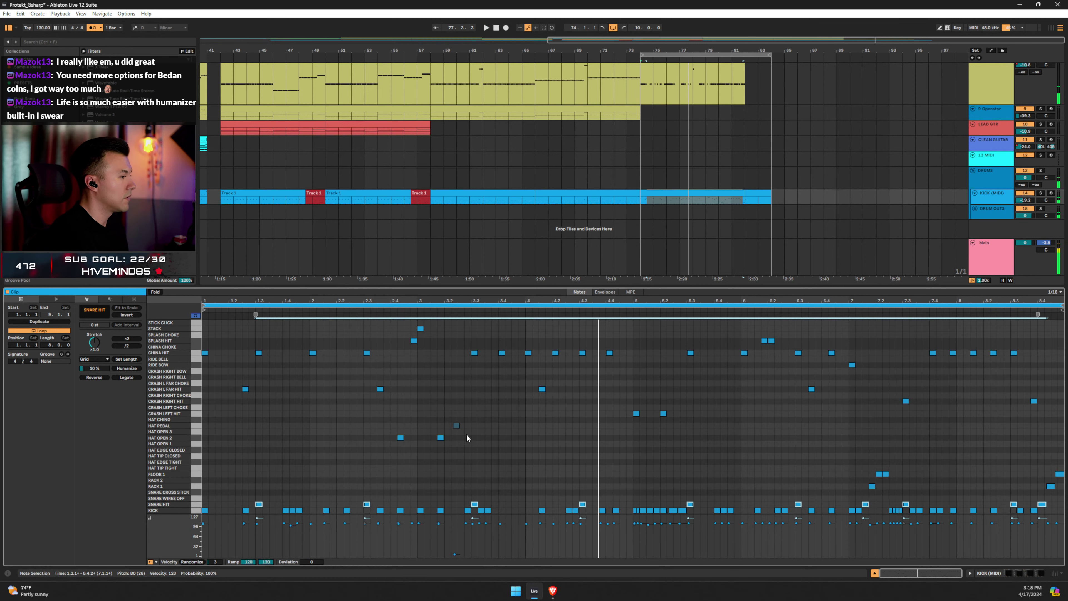
Delete the deactivated HAT PEDAL note in bar 3, move the HAT OPEN 2 note at 3.1.3 to CRASH LEFT CHOKE, and play back.
left_click(440, 438)
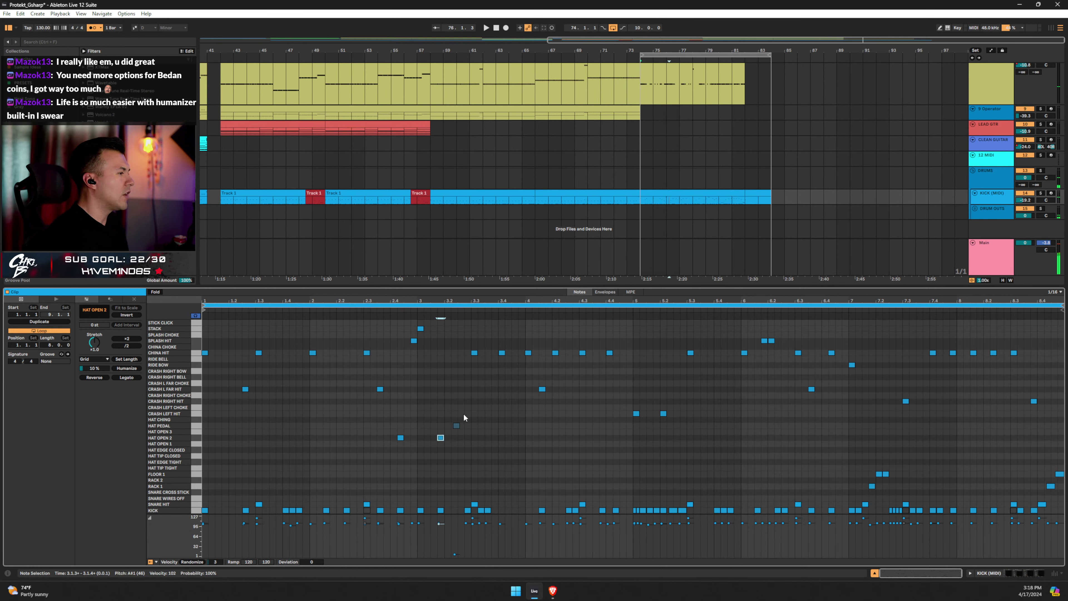
left_click(451, 431)
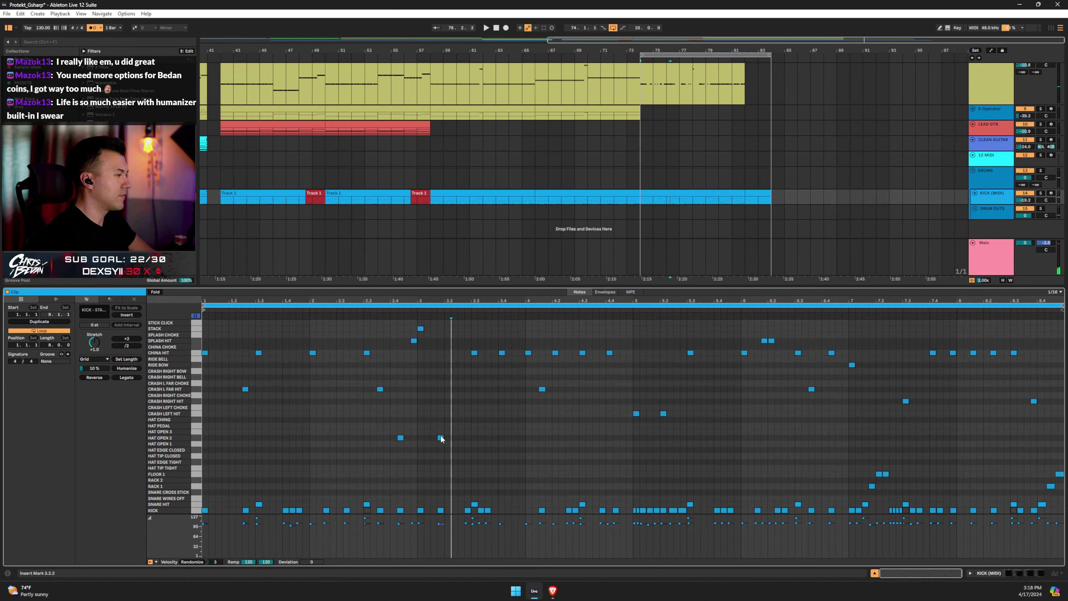
left_click(440, 438)
key("Up")
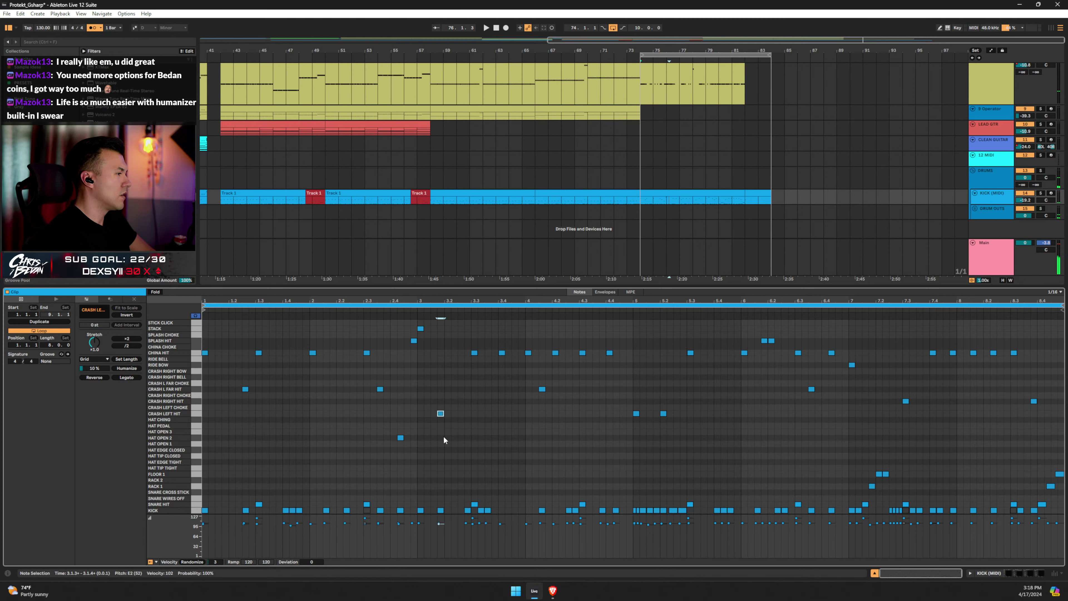
key("Up")
key("space")
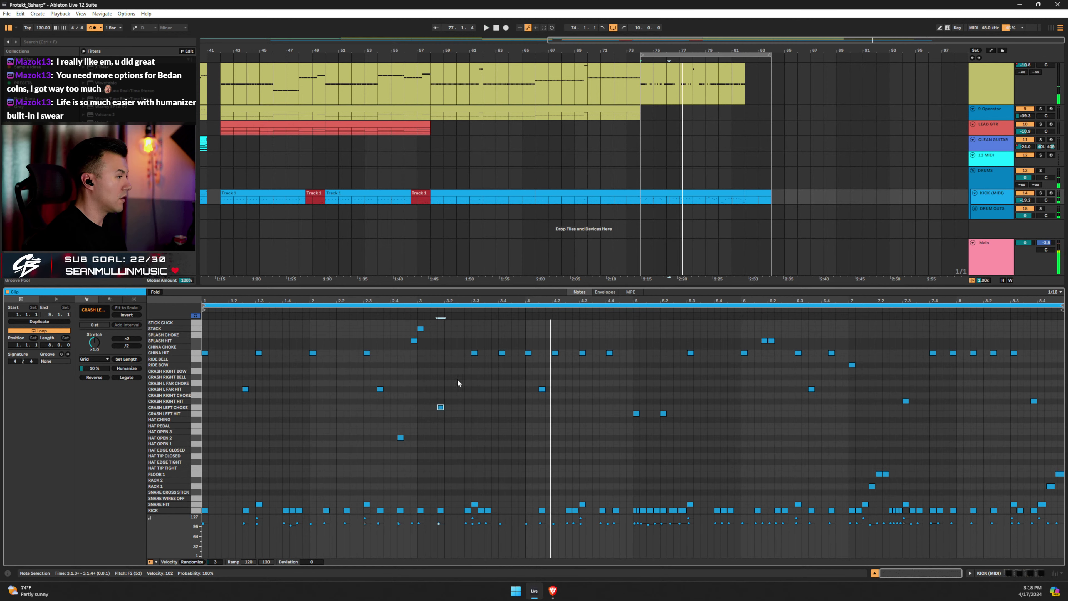
Delete the KICK note at 3.2.4 and play back the drum clip around the CHINA HIT notes that follow.
double_click(467, 509)
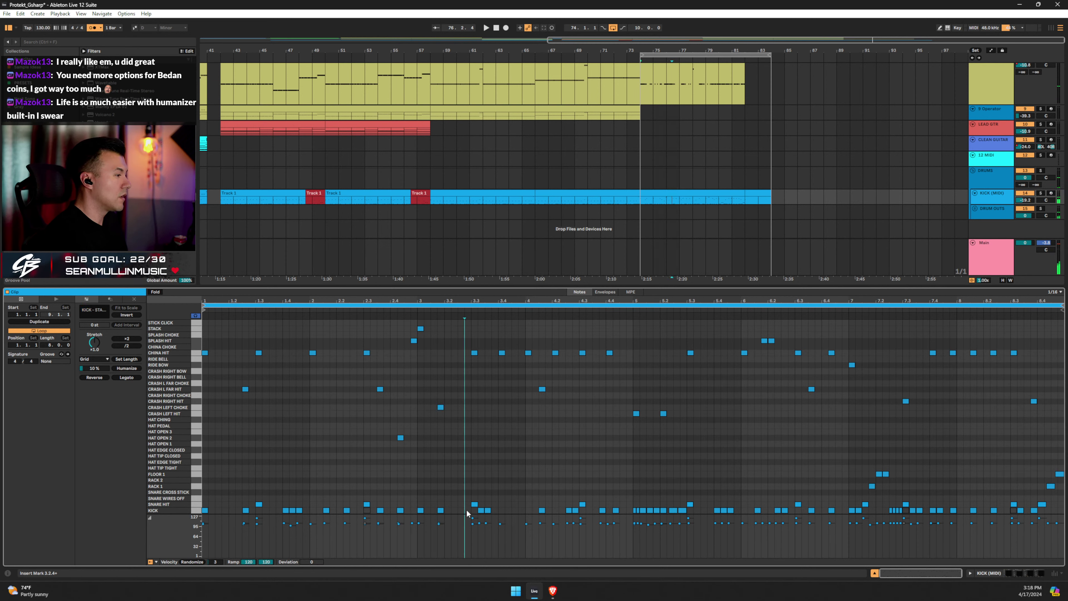
left_click(400, 312)
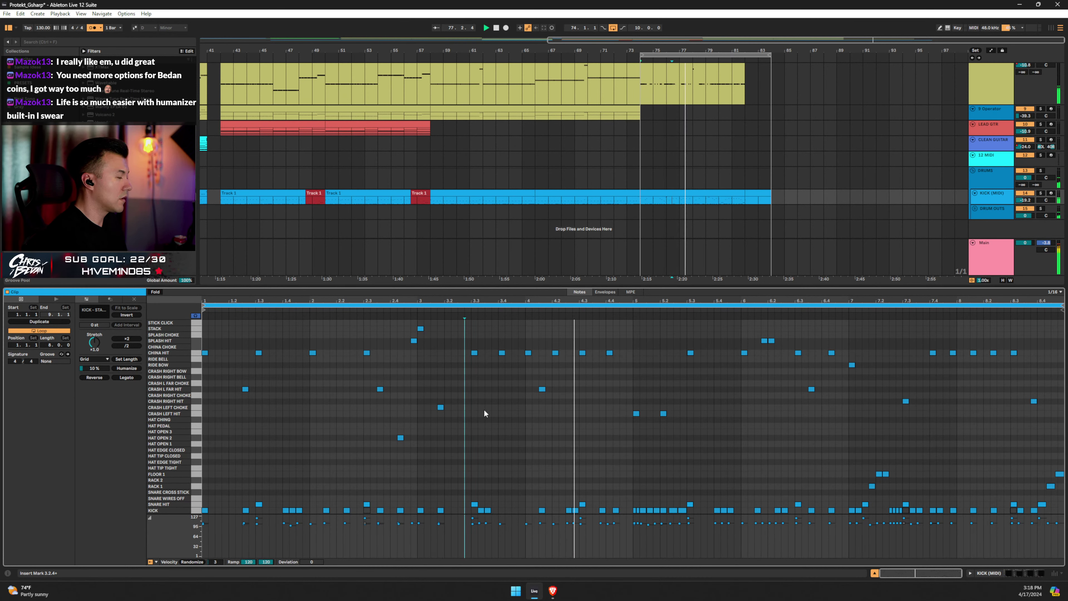
key("space")
left_click_drag(463, 340, 649, 355)
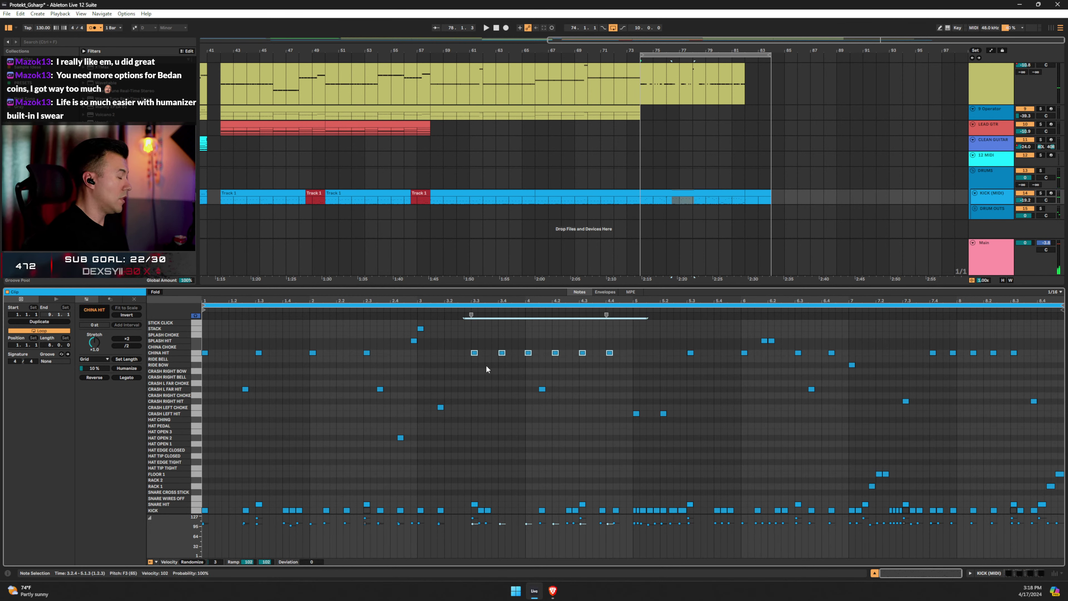
key("space")
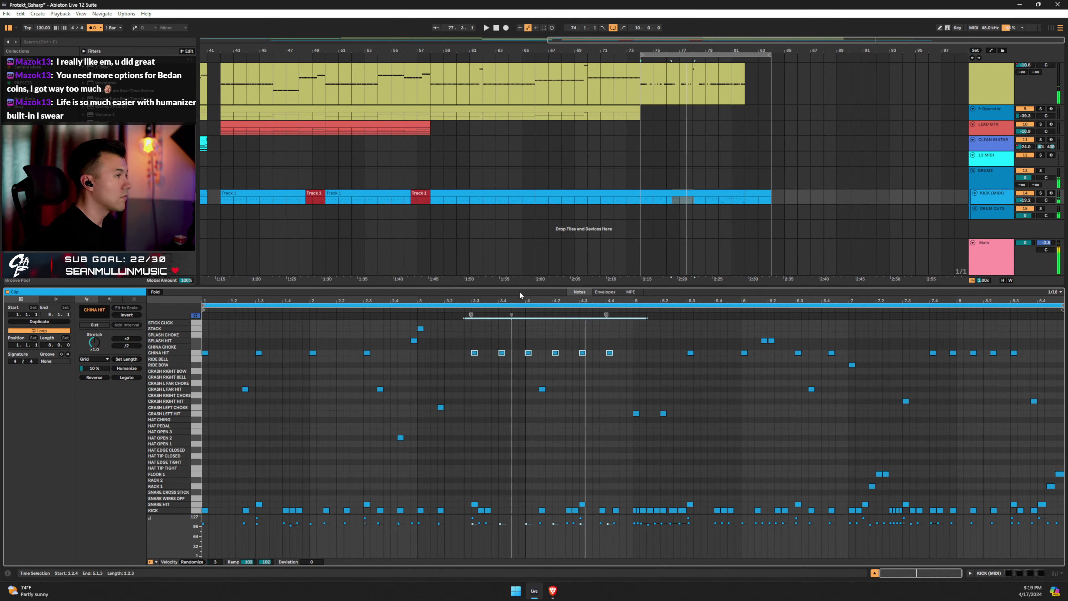
Open the BASS clip and the KICK (MIDI) clip from bar 74 together in the note editor.
scroll(681, 84, "up", 3)
scroll(682, 138, "down", 2)
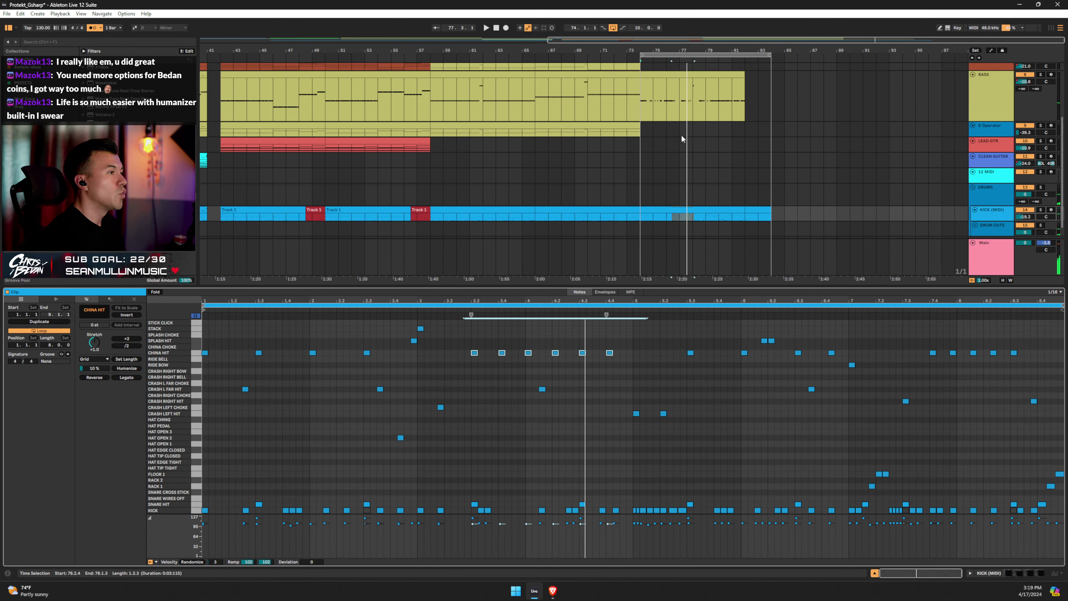
double_click(673, 101)
key("space")
left_click(666, 209, "shift")
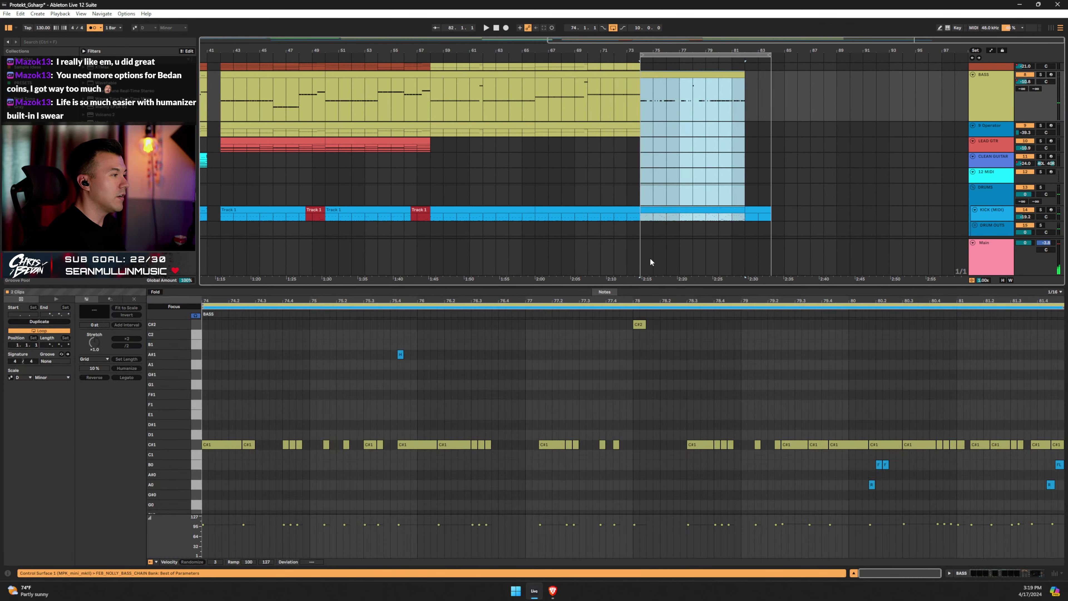
Fold the combined bass and drum note view to the pitches in use, with Focus switched off.
scroll(432, 373, "up", 4)
scroll(434, 374, "up", 4)
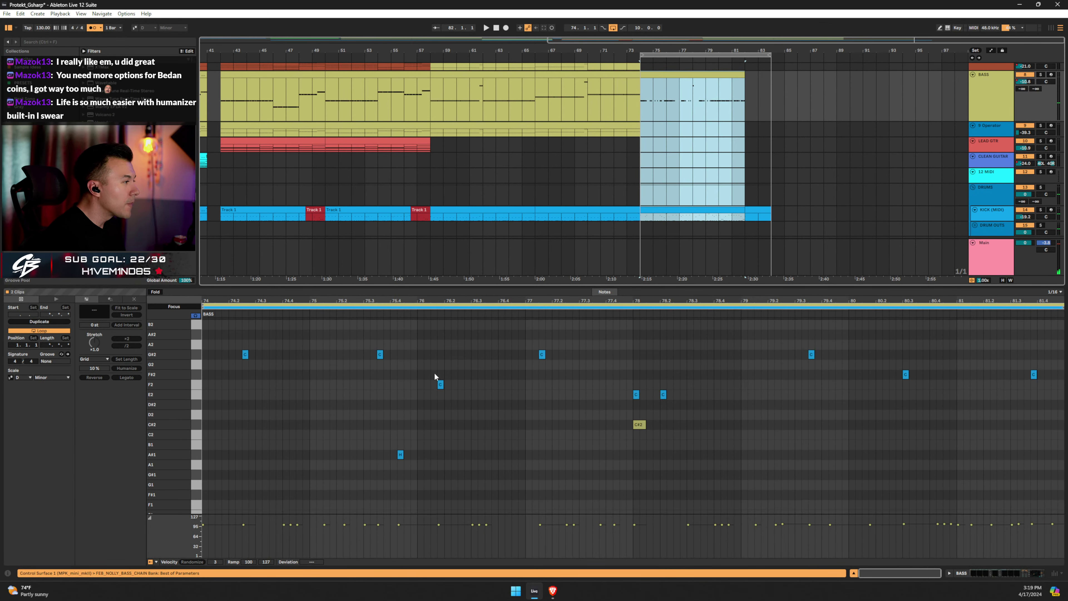
scroll(350, 339, "up", 1)
left_click(183, 309)
left_click(184, 309)
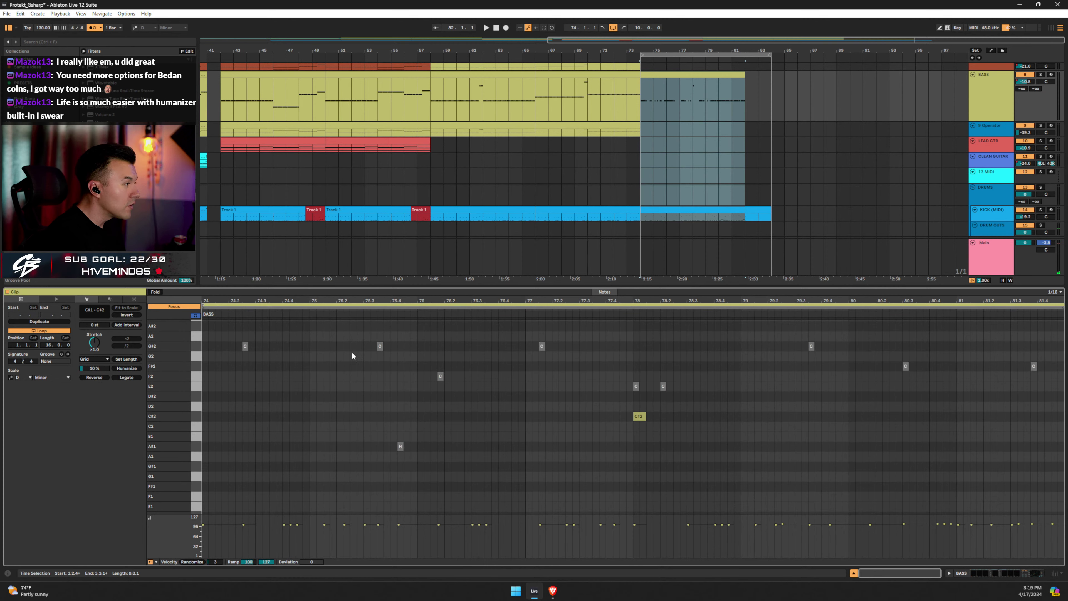
left_click(169, 306)
left_click(157, 291)
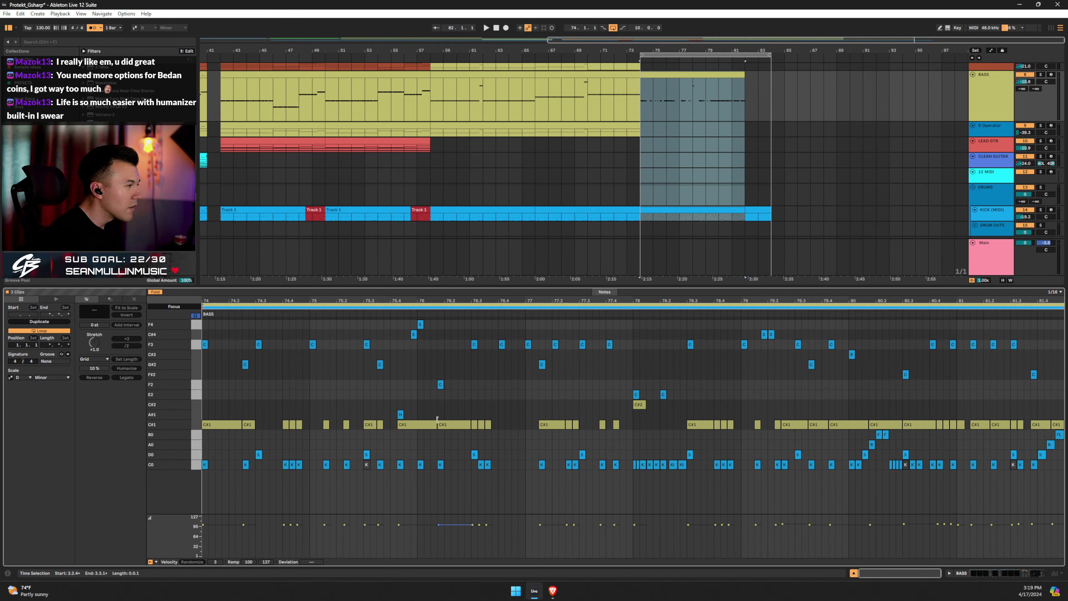
Delete the C#1 bass note at 76.1.4 and lengthen the preceding C#1 note to end at 76.2.1.
left_click_drag(469, 421, 444, 420)
left_click(365, 313)
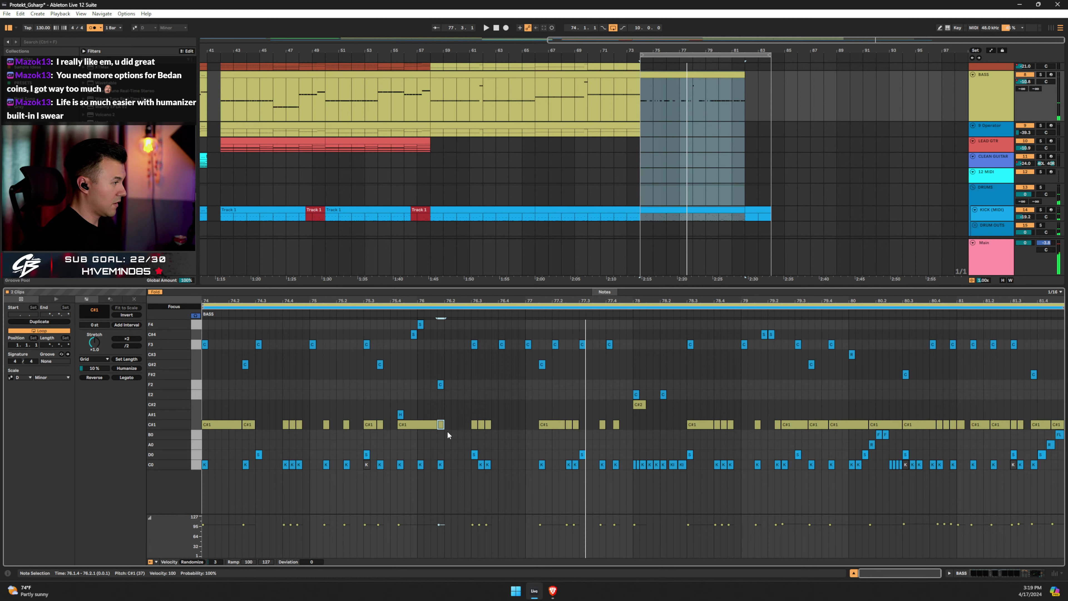
key("Delete")
left_click_drag(436, 424, 442, 424)
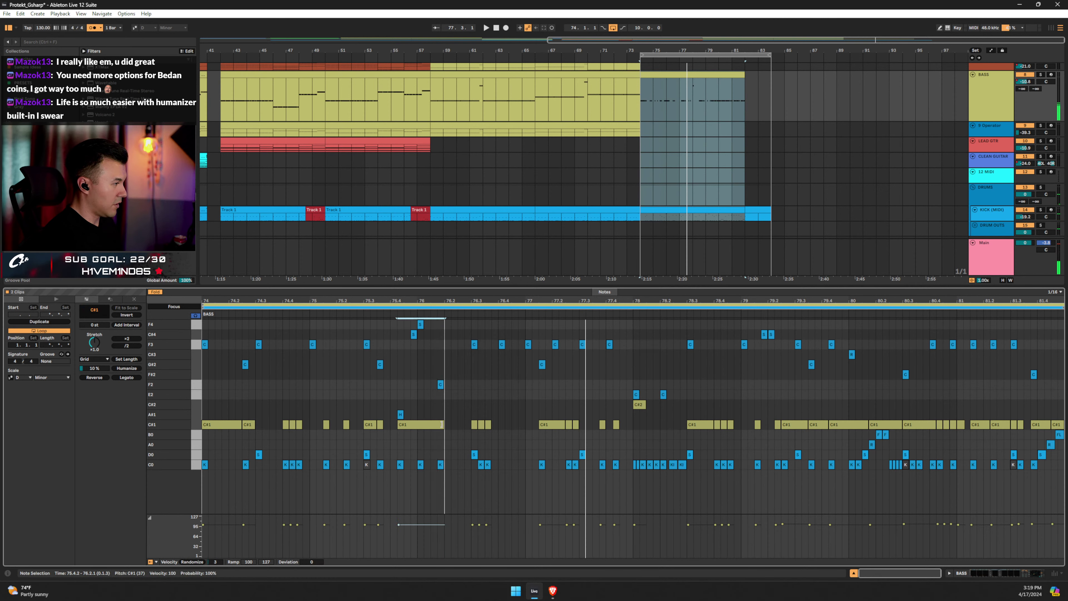
Play back the bass and drums around bar 76 to check the lengthened C#1 note.
key("space")
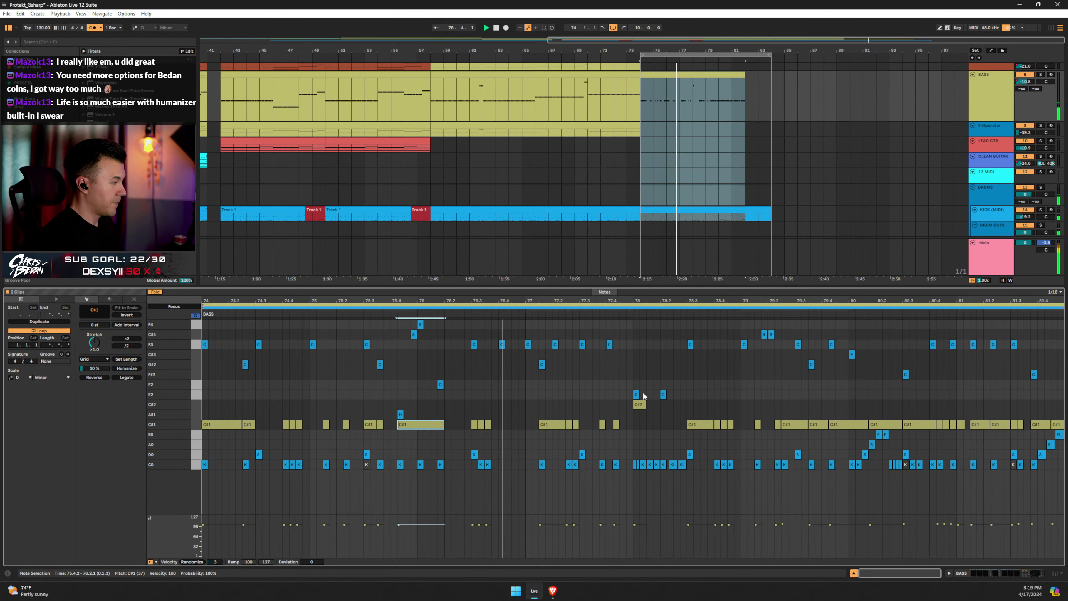
key("space")
key("space")
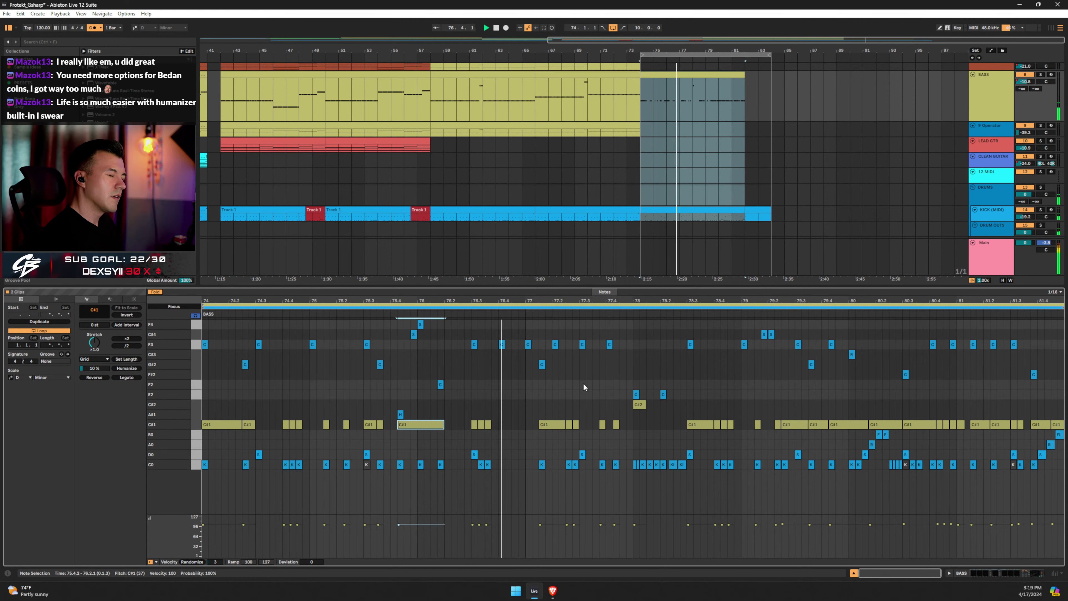
key("space")
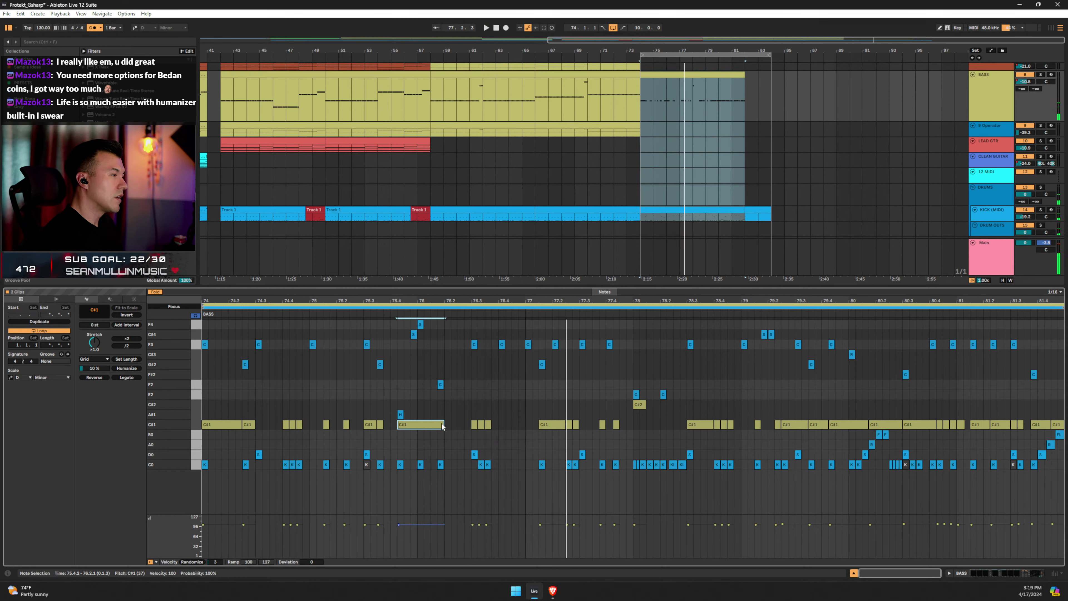
Try shortening the C#1 bass note at 75.4.2 to end at 76.1.4, listen to it, and undo the change.
left_click_drag(442, 423, 438, 424)
key("space")
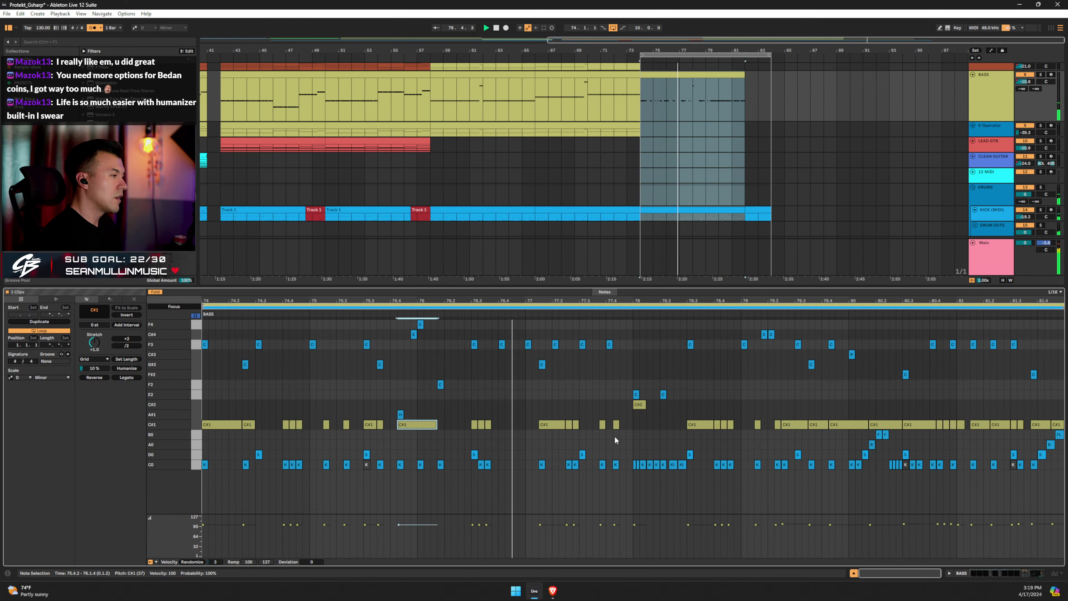
key("space")
key("ctrl+z")
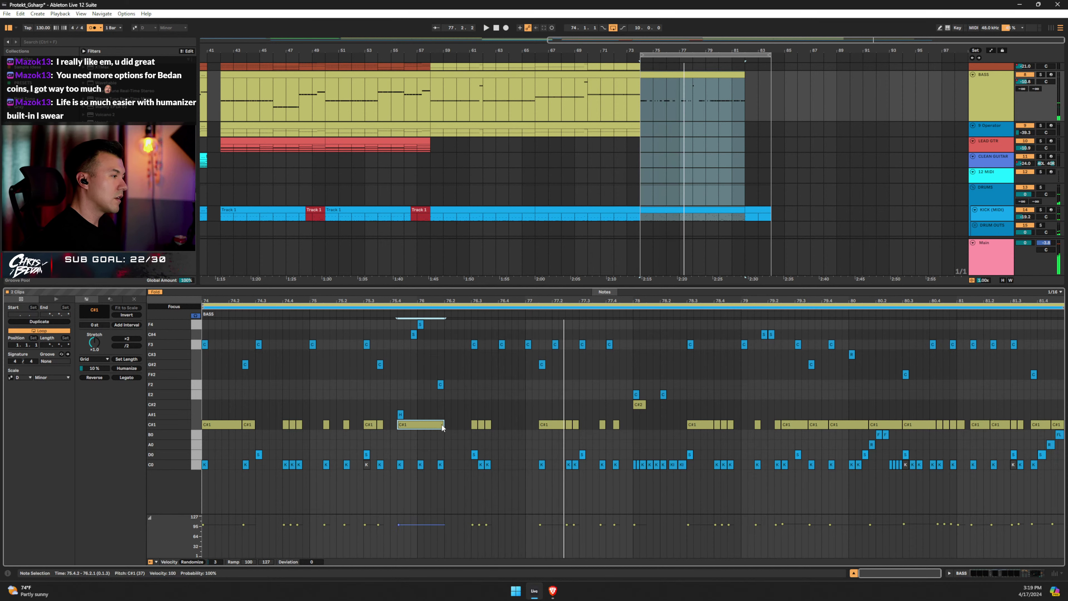
key("space")
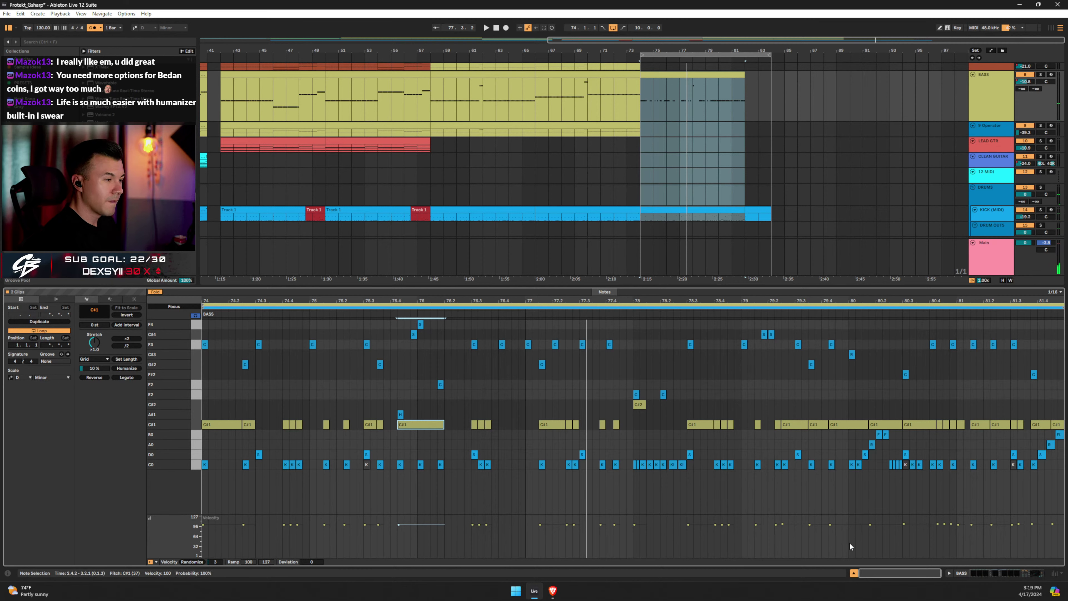
Unfold the note view, open the KICK (MIDI) clip on its own, and play it back from 2.4.3.
left_click(155, 292)
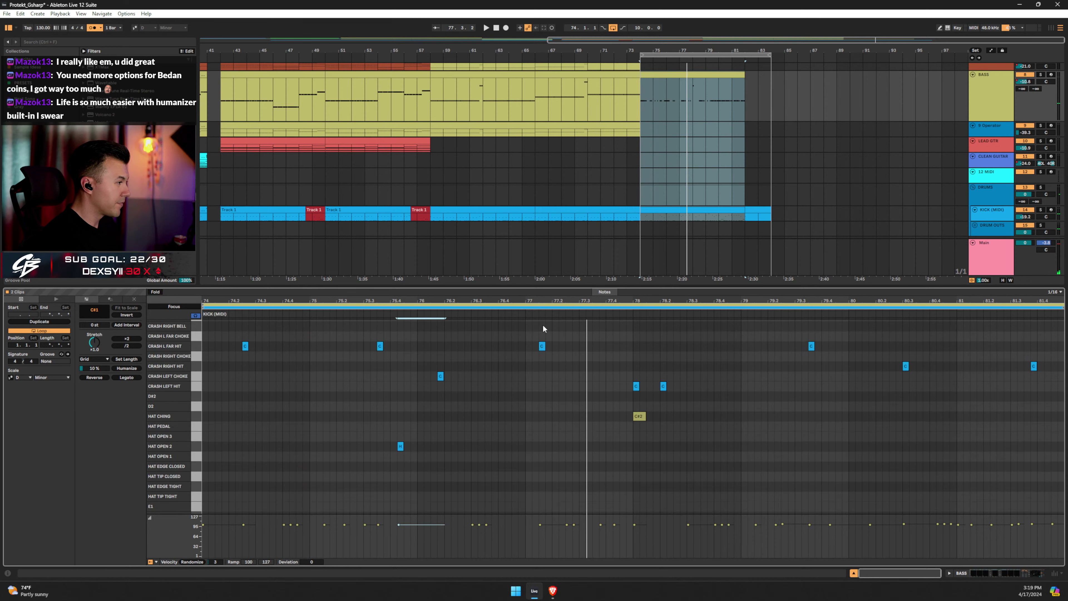
scroll(690, 180, "down", 1)
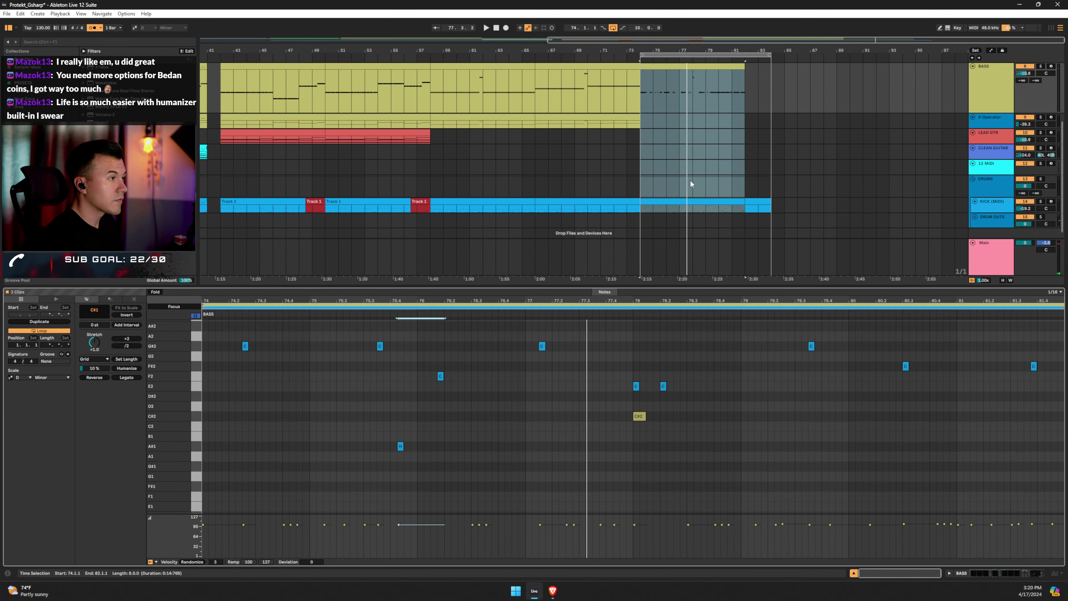
left_click(691, 197)
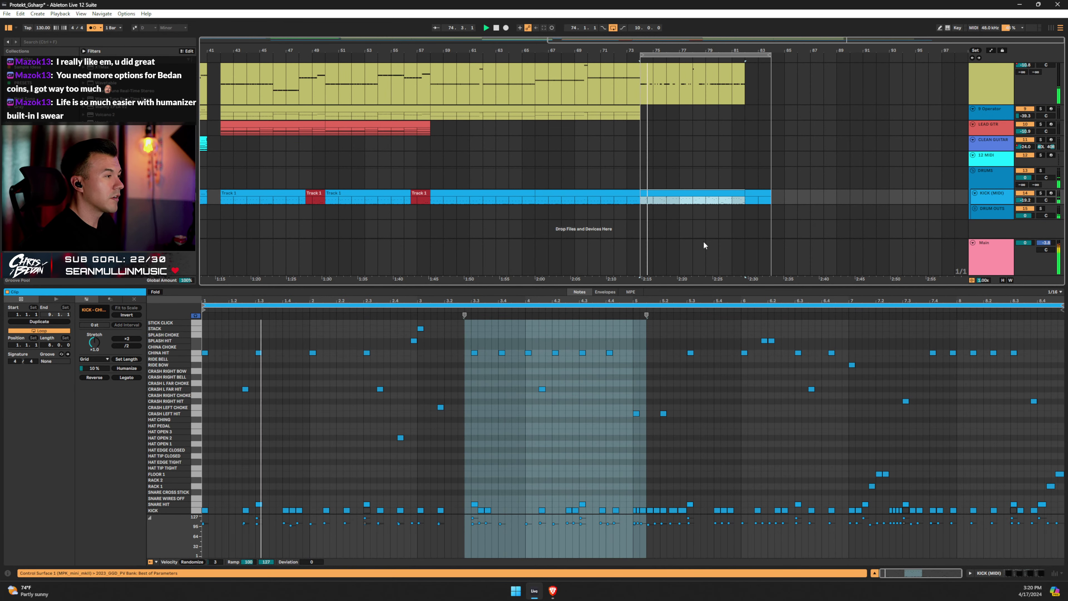
left_click(565, 401)
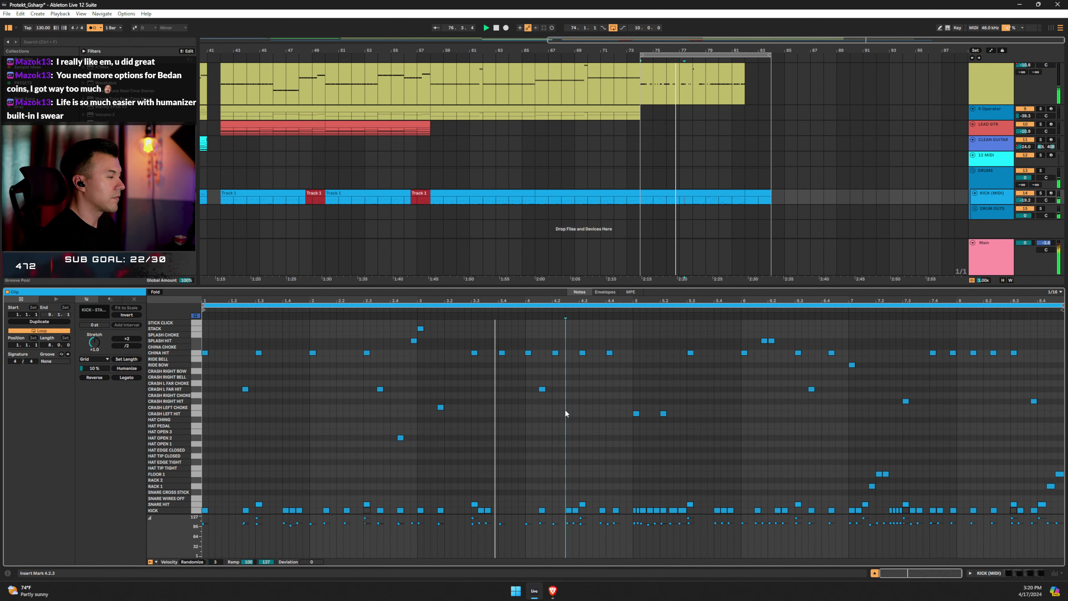
left_click(403, 308)
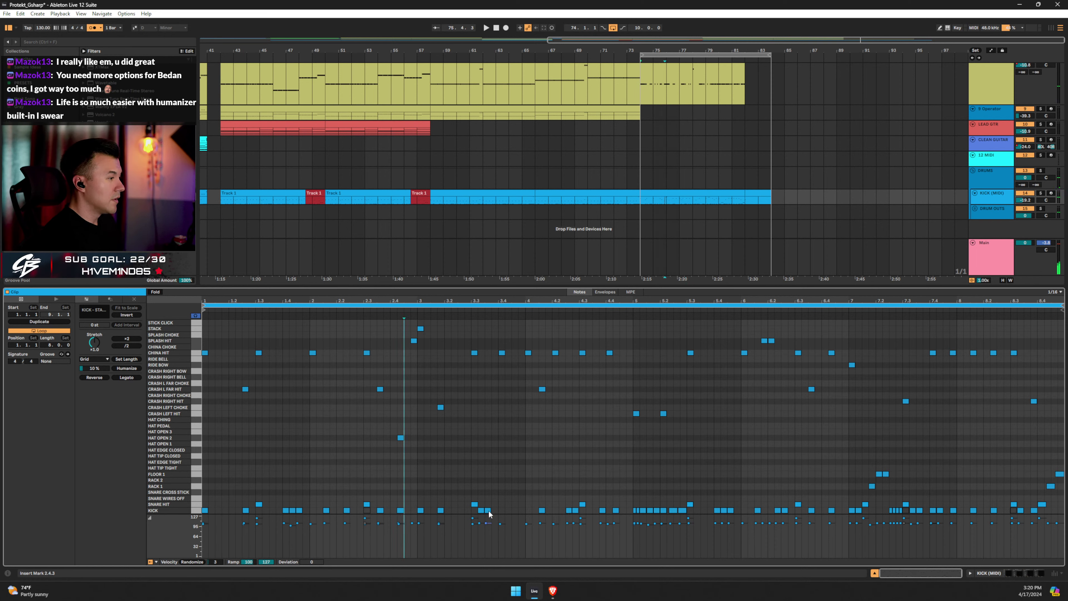
Enlarge the velocity lane, lower all CHINA HIT notes together to velocities starting at 94, and play back the section.
left_click(504, 517)
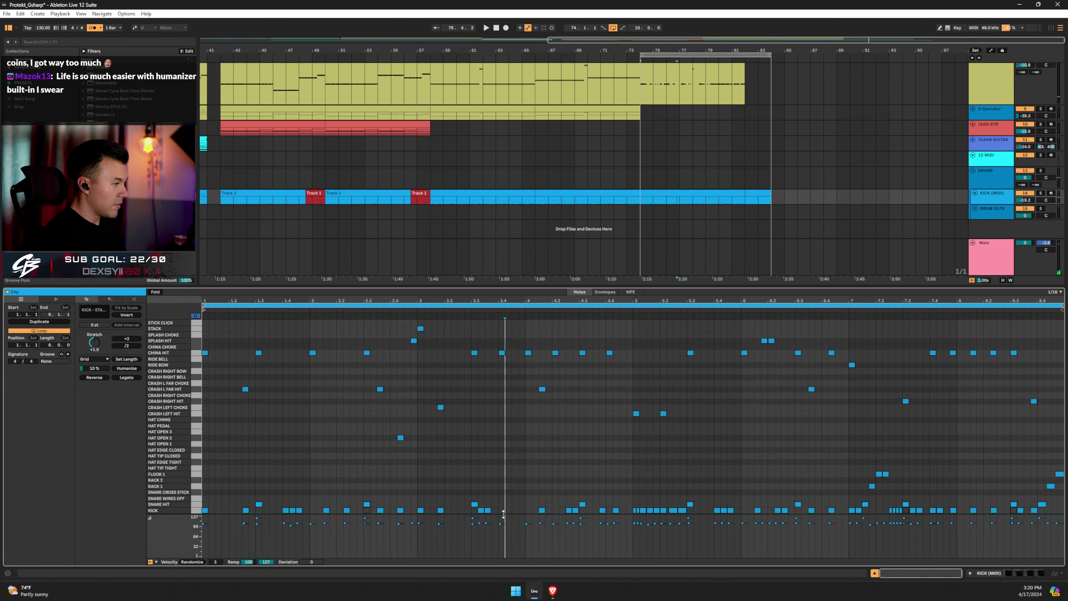
left_click_drag(504, 515, 507, 454)
scroll(515, 402, "down", 1)
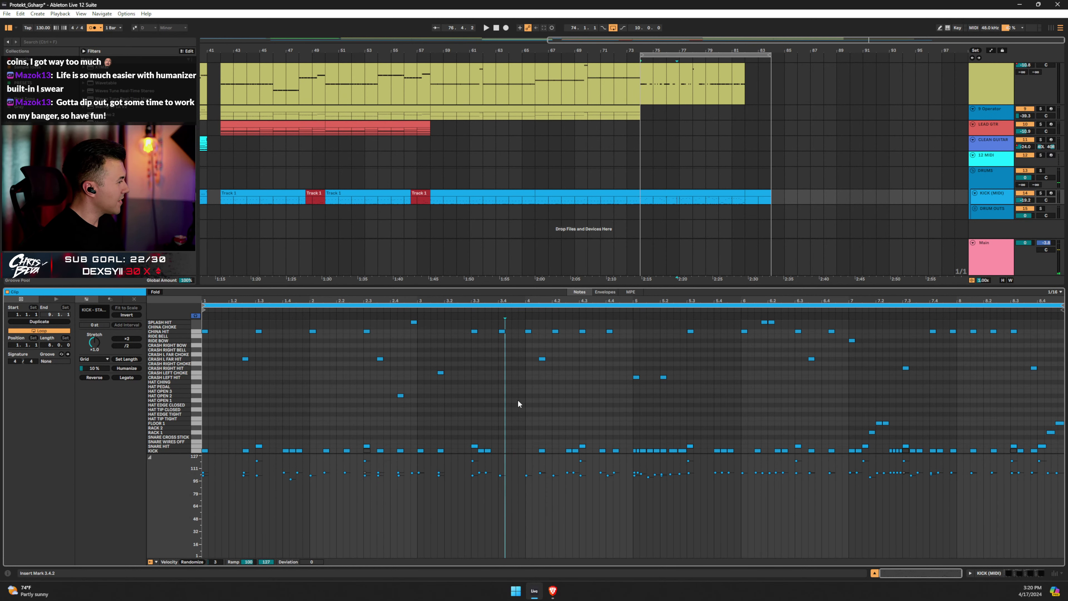
scroll(528, 402, "up", 1)
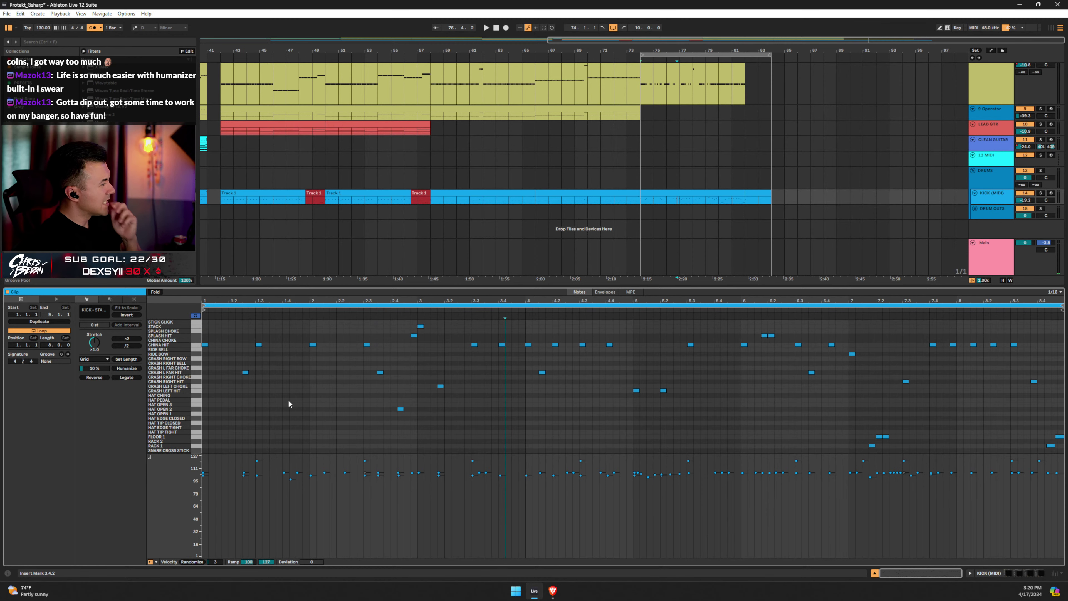
left_click(201, 346)
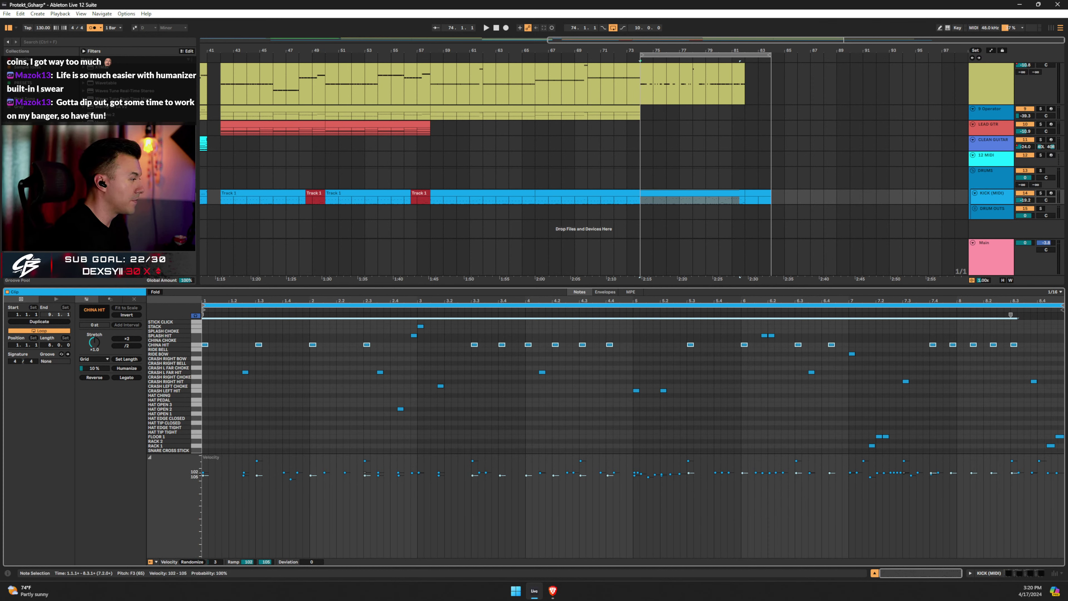
left_click_drag(204, 473, 205, 479)
key("space")
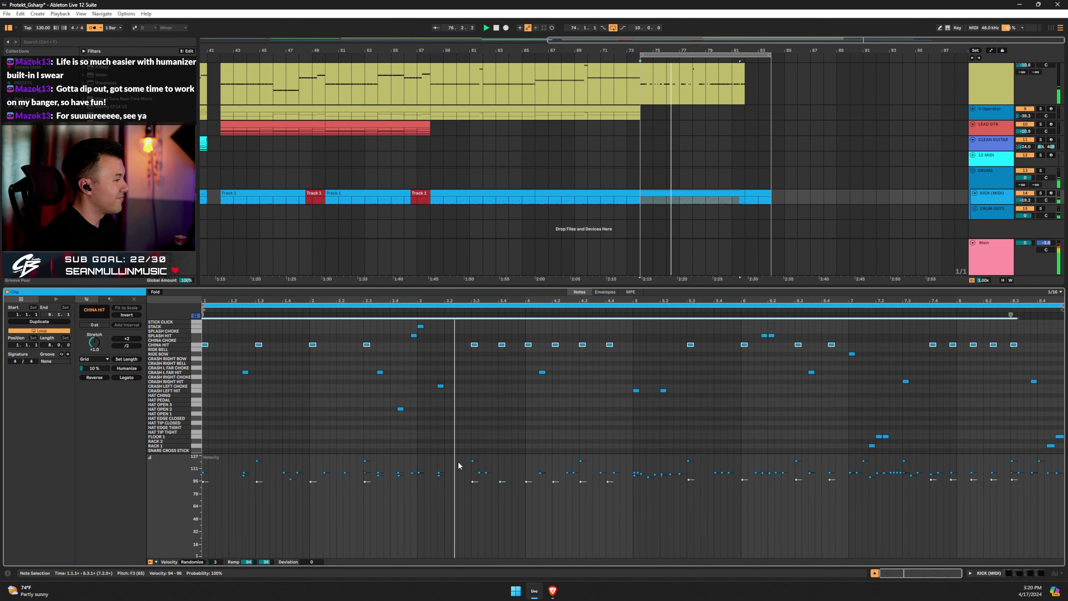
Move the STACK note at 3.1.1 to CHINA HIT, play it back, and move it on to CRASH L FAR HIT.
left_click(420, 326)
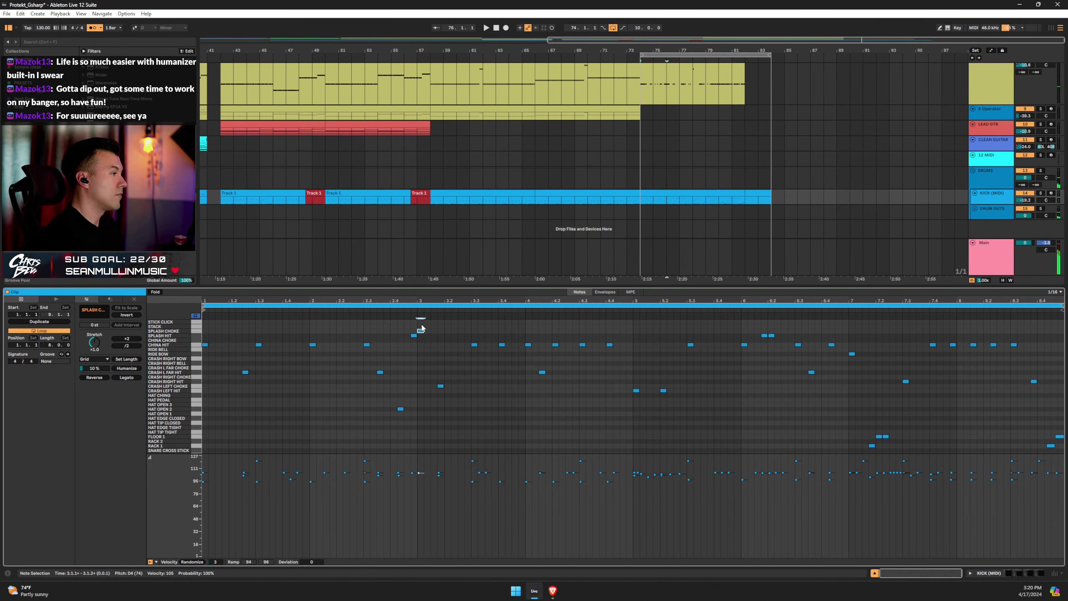
key("Down")
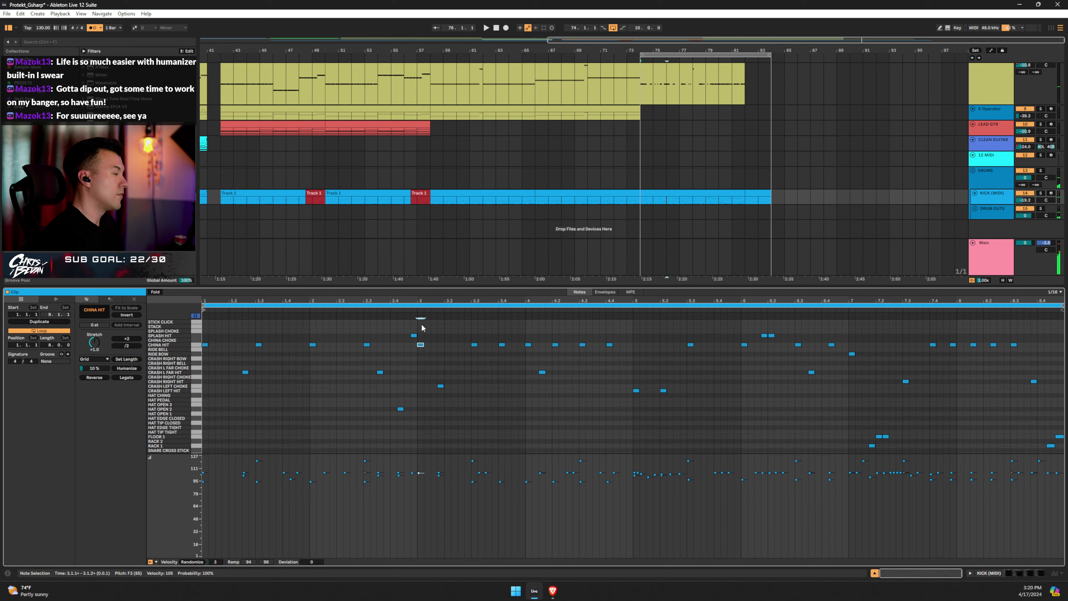
left_click(390, 311)
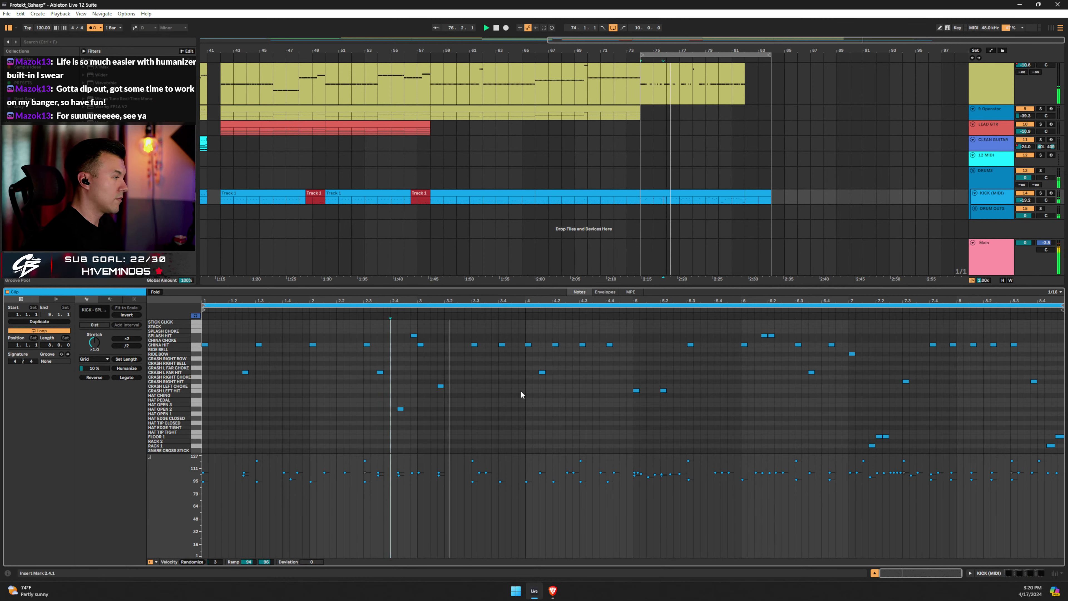
left_click(422, 346)
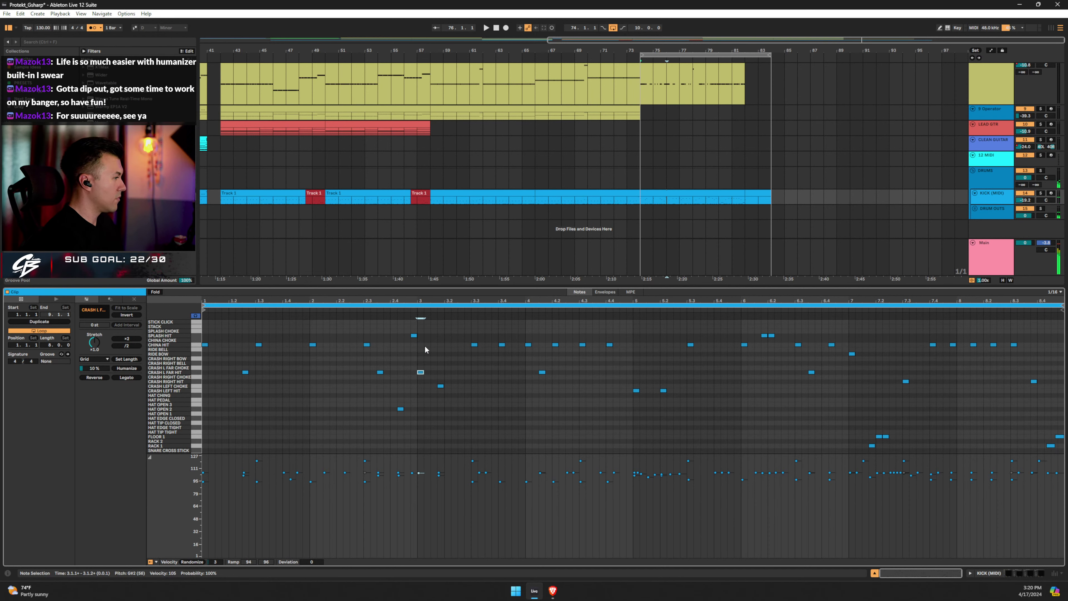
Play back the drum section from around 2.2 and 2.4 to check the cymbal hits.
left_click(359, 313)
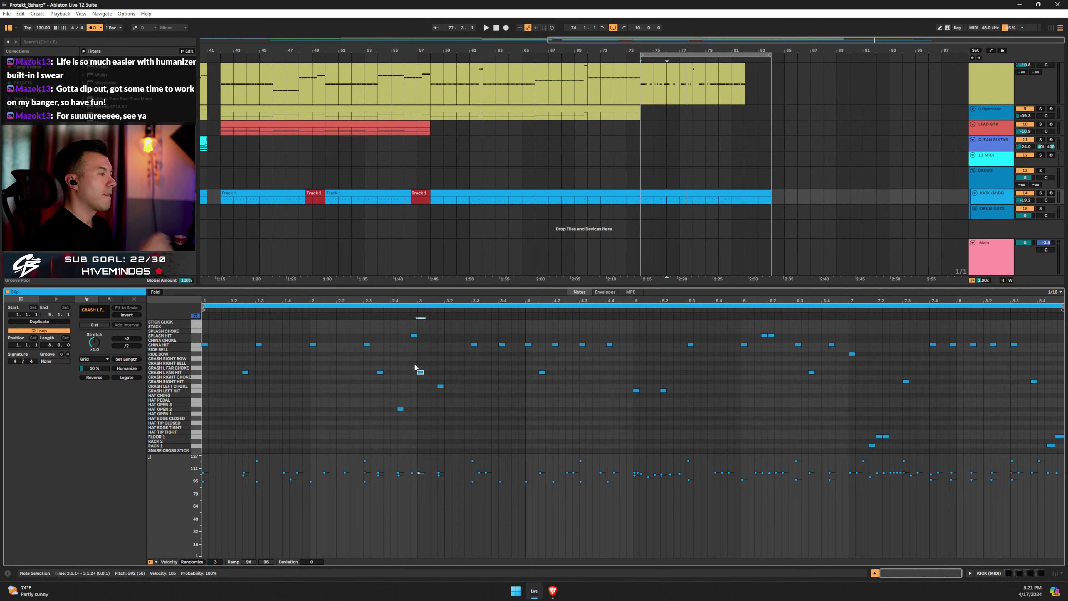
left_click(330, 314)
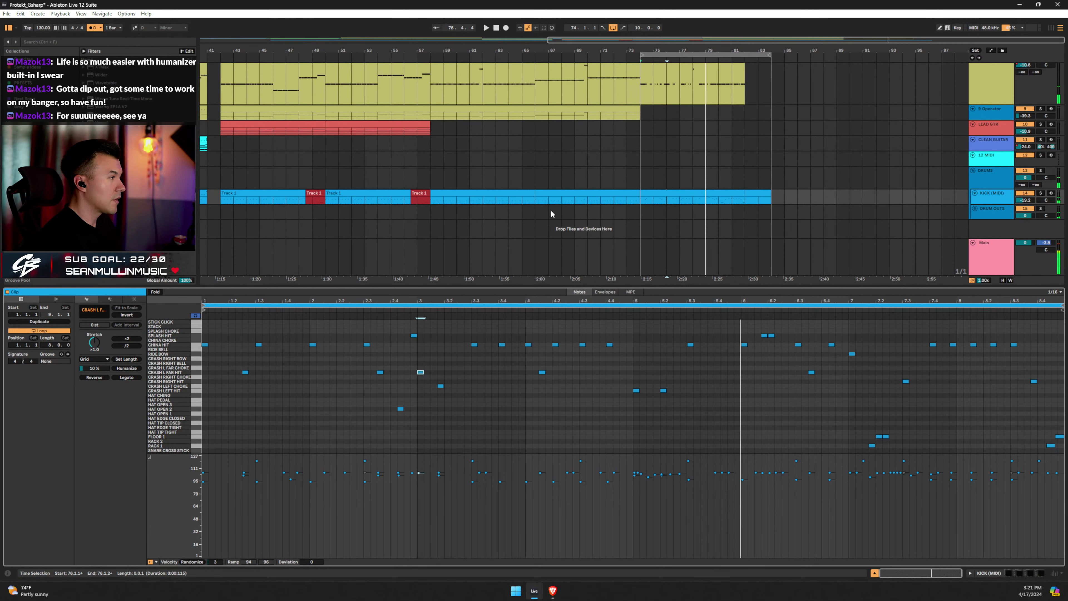
key("space")
Open the BASS clip starting at bar 74 and lengthen the C#2 note at 5.1.1 to end at 5.3.1.
scroll(673, 130, "up", 1)
left_click(692, 91)
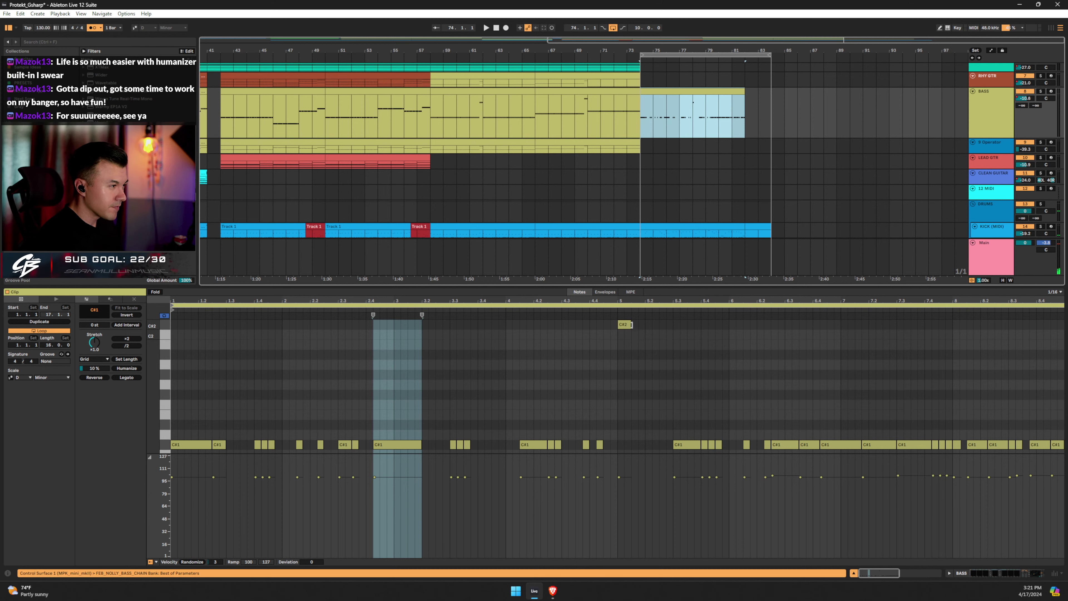
left_click_drag(630, 325, 673, 324)
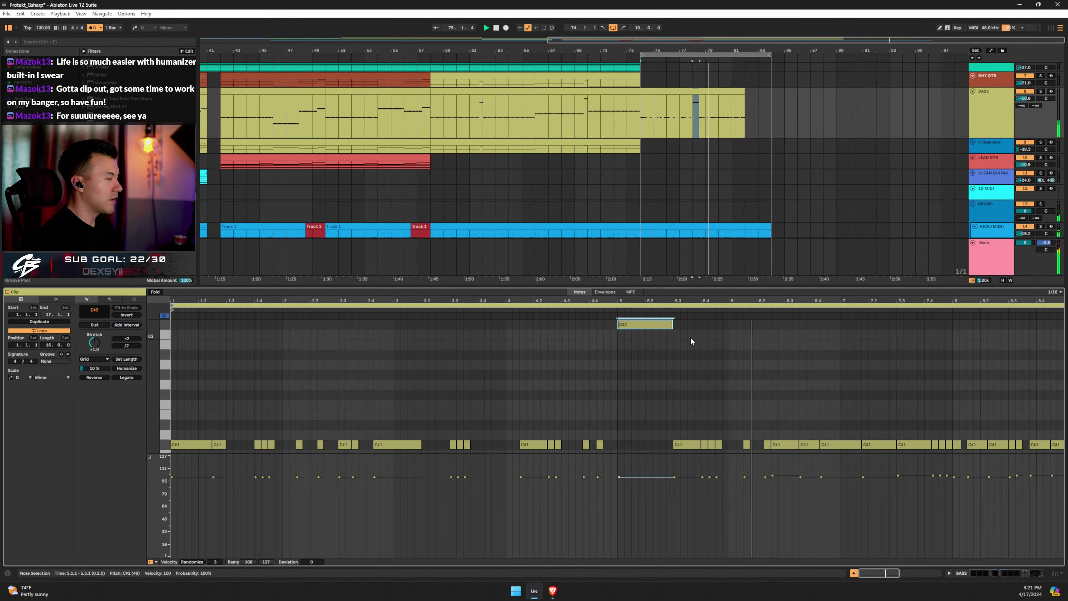
Try the long C#2 bass note at 5.1.1 an octave lower, listen to it, and return it to C#2.
key("space")
key("shift+Down")
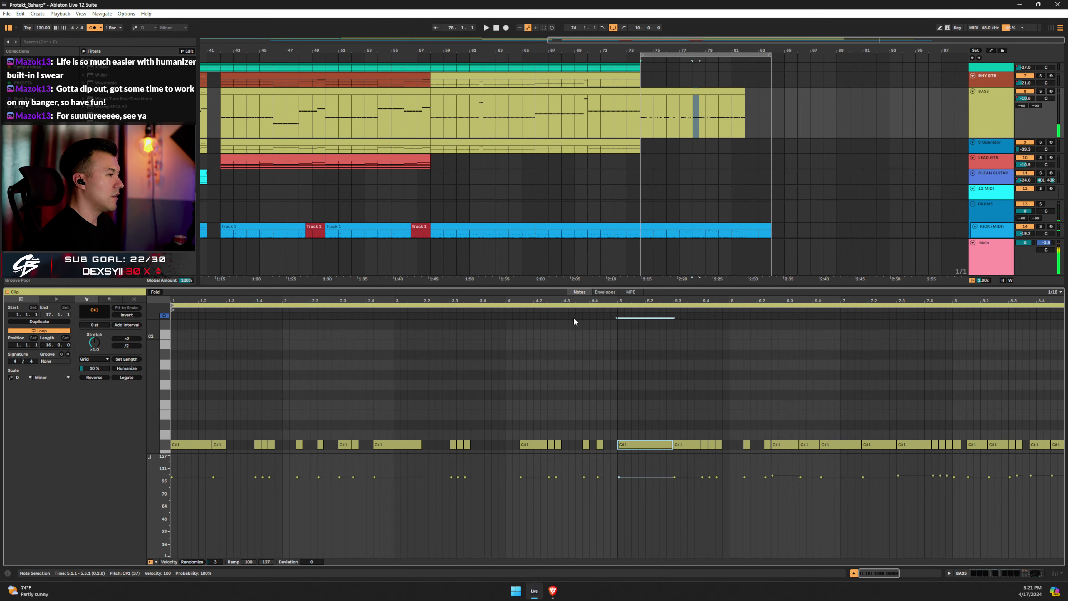
key("space")
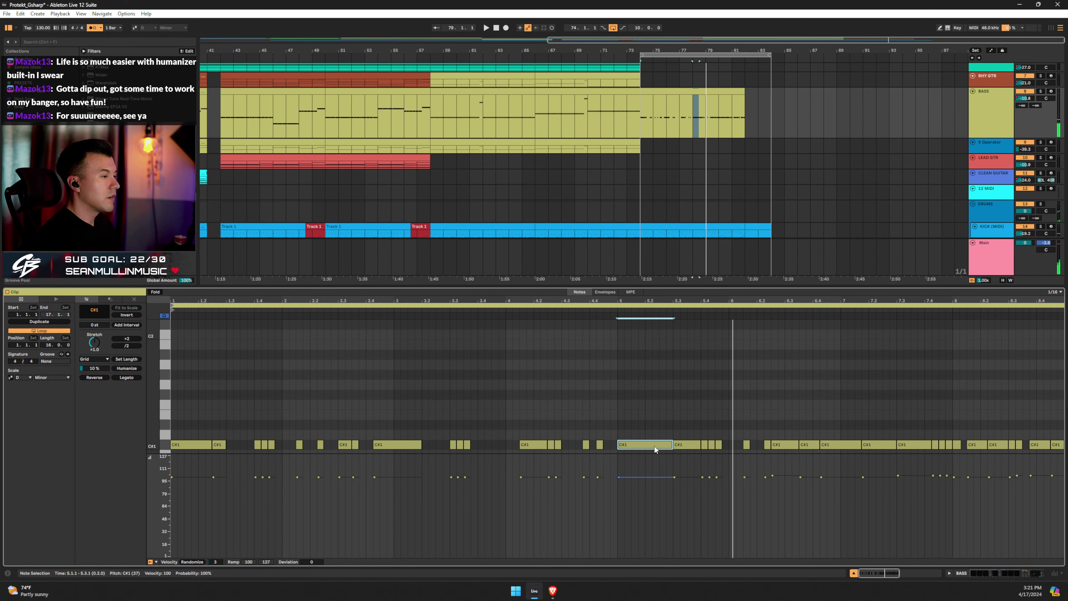
key("shift+Up")
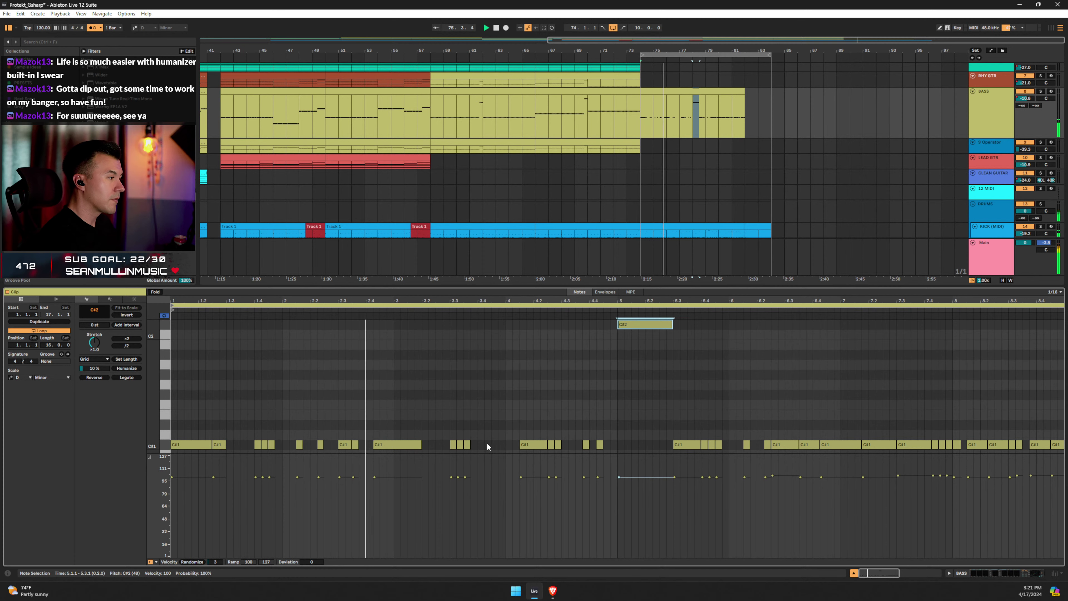
Raise the short bass note at 2.3.3 to C#2, extend it to the start of the following note, and play back from 2.2.3.
left_click(355, 445)
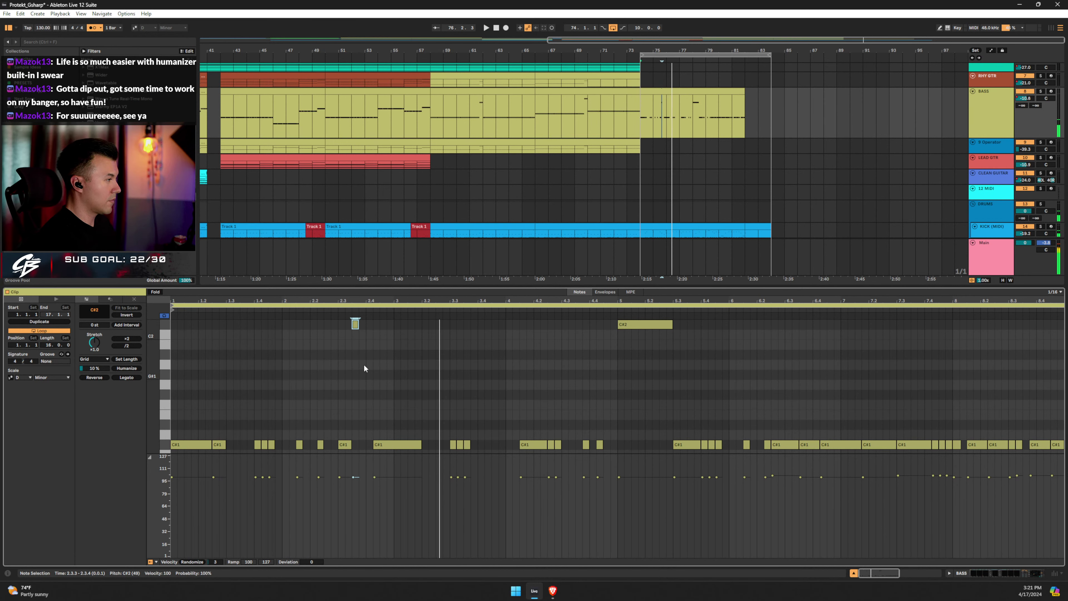
left_click_drag(358, 323, 372, 323)
left_click(324, 310)
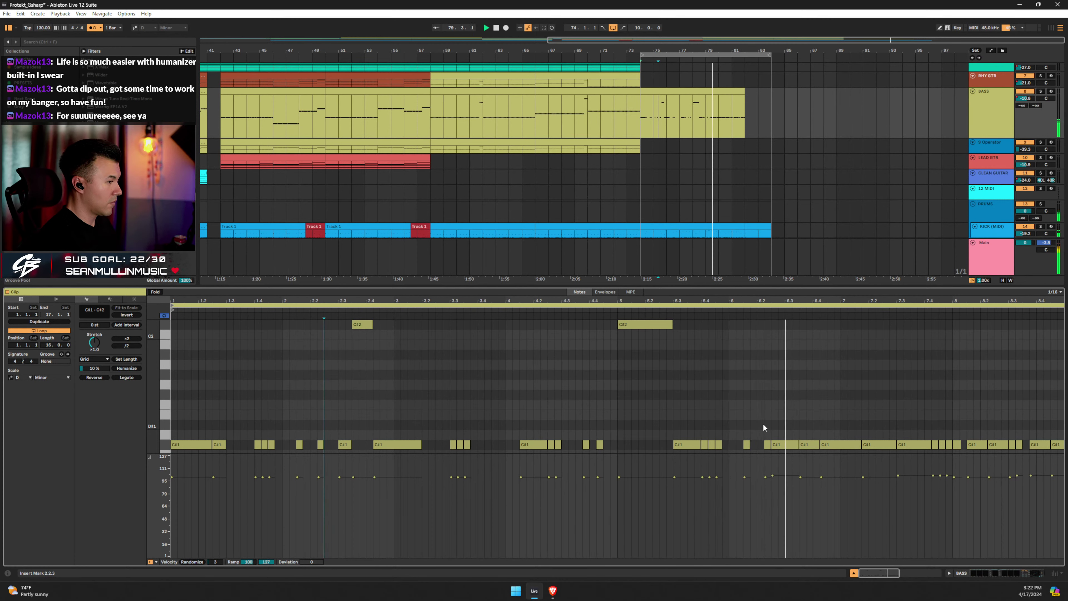
Raise the C#1 bass note at 6.3.3 to D1 and play it back.
left_click(809, 444)
key("space")
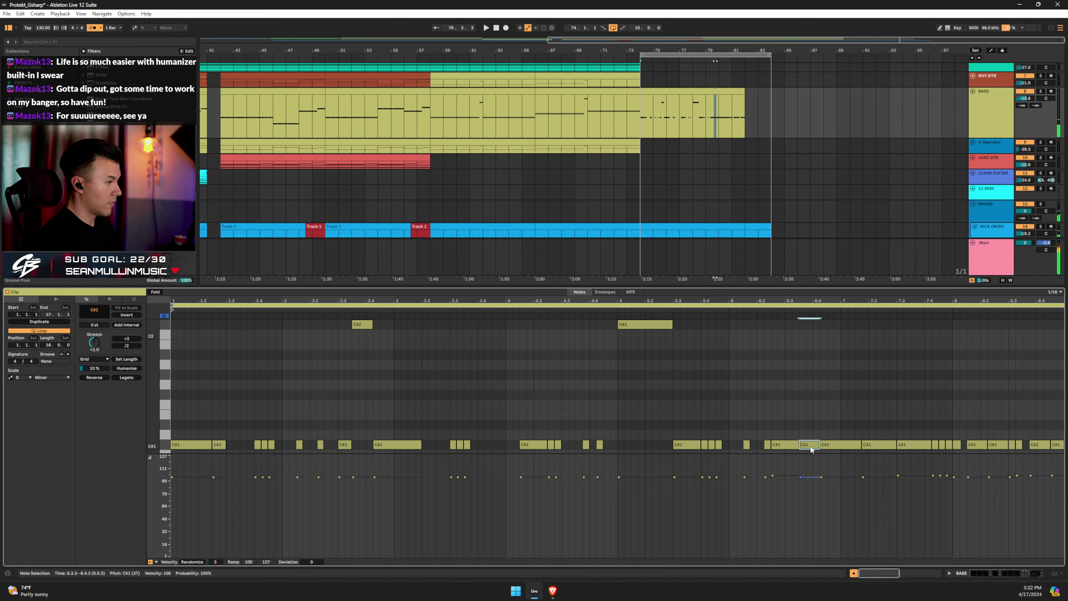
key("space")
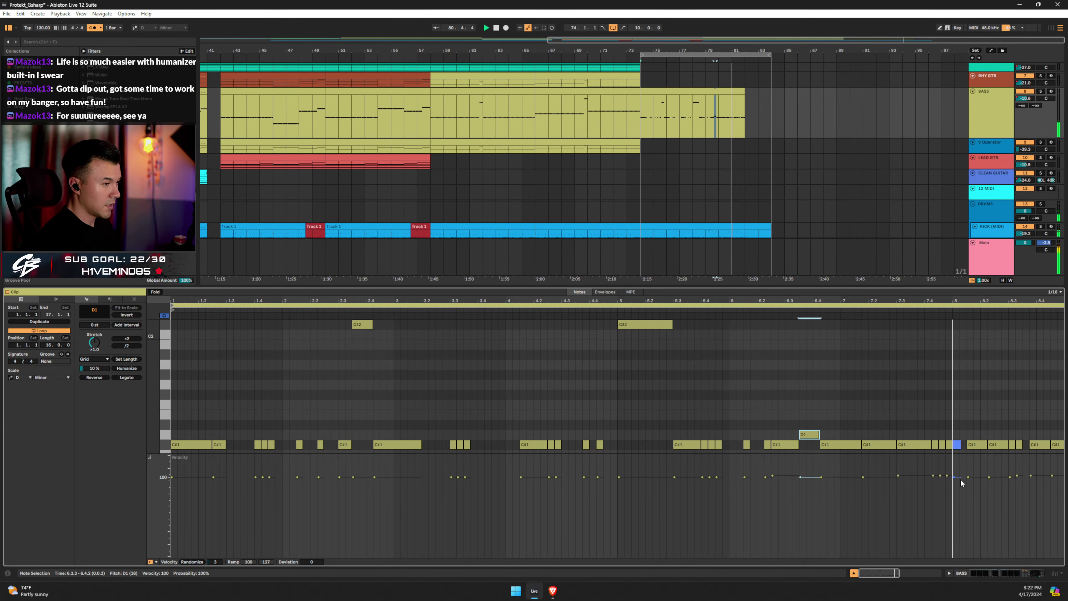
Raise all bass notes from 8.1.3 to the end of bar 8 to D1 and listen to the section.
left_click(974, 427)
key("space")
left_click_drag(977, 432, 1059, 452)
key("Up")
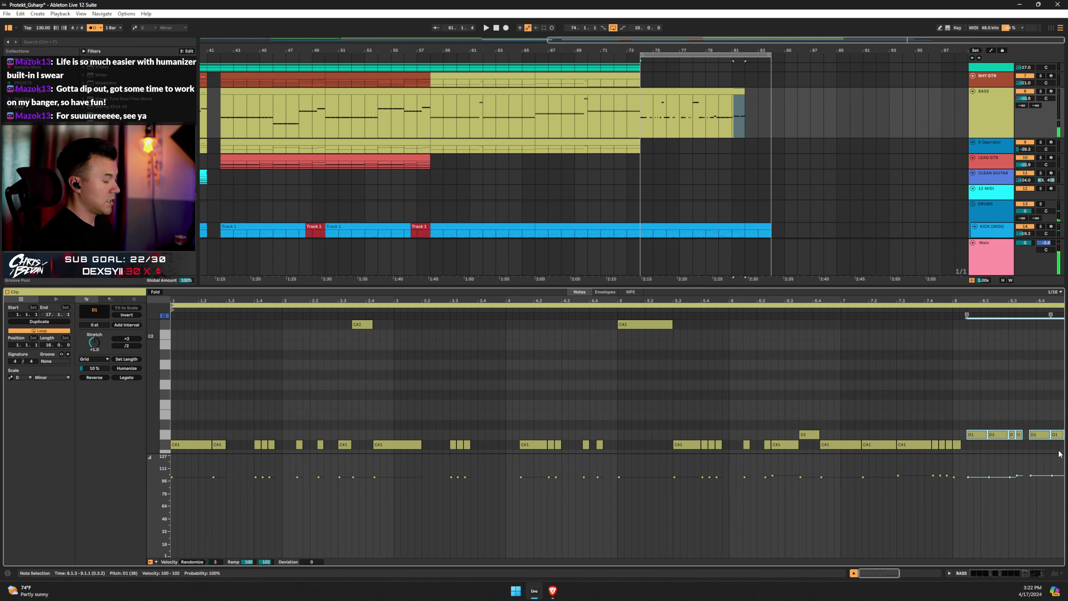
key("space")
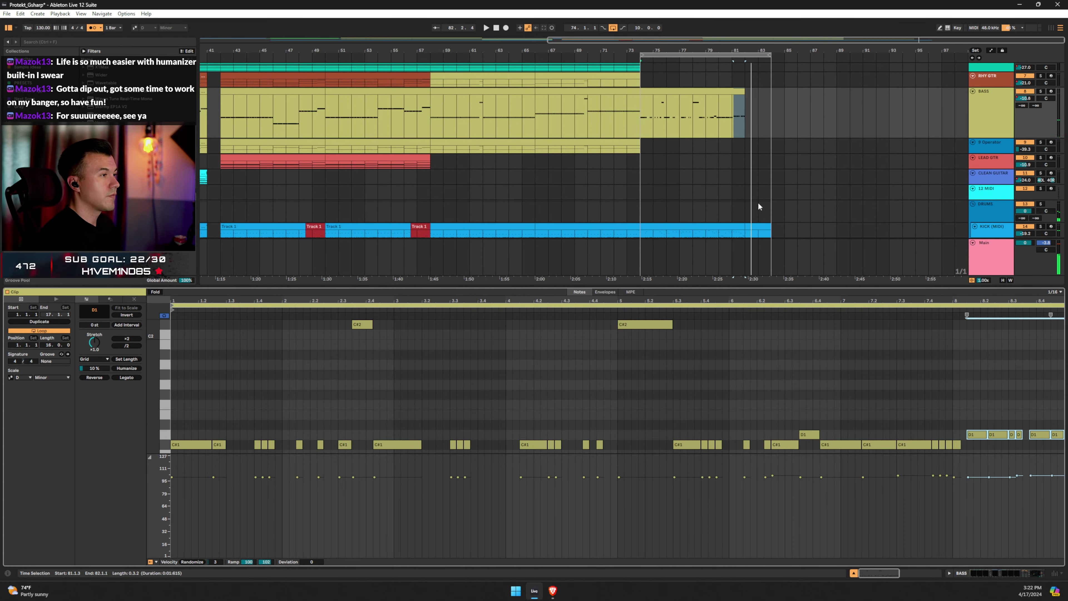
In the KICK (MIDI) clip, set the final RACK 1 and FLOOR 1 notes in bar 8 to velocity 100 and play back the ending.
left_click(751, 228)
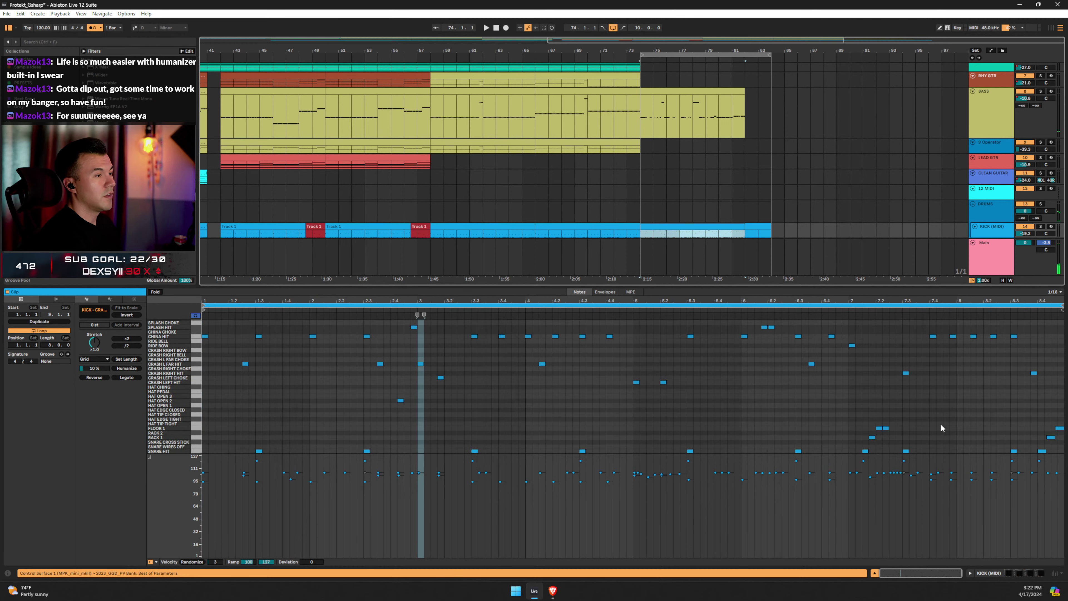
left_click_drag(1033, 407, 1064, 441)
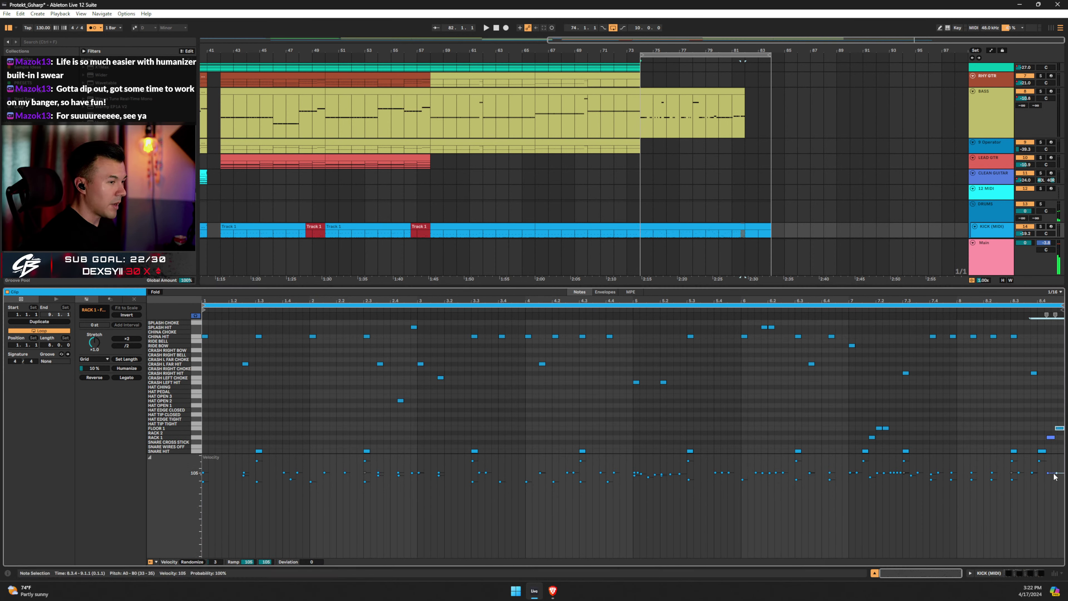
left_click_drag(1049, 472, 1049, 475)
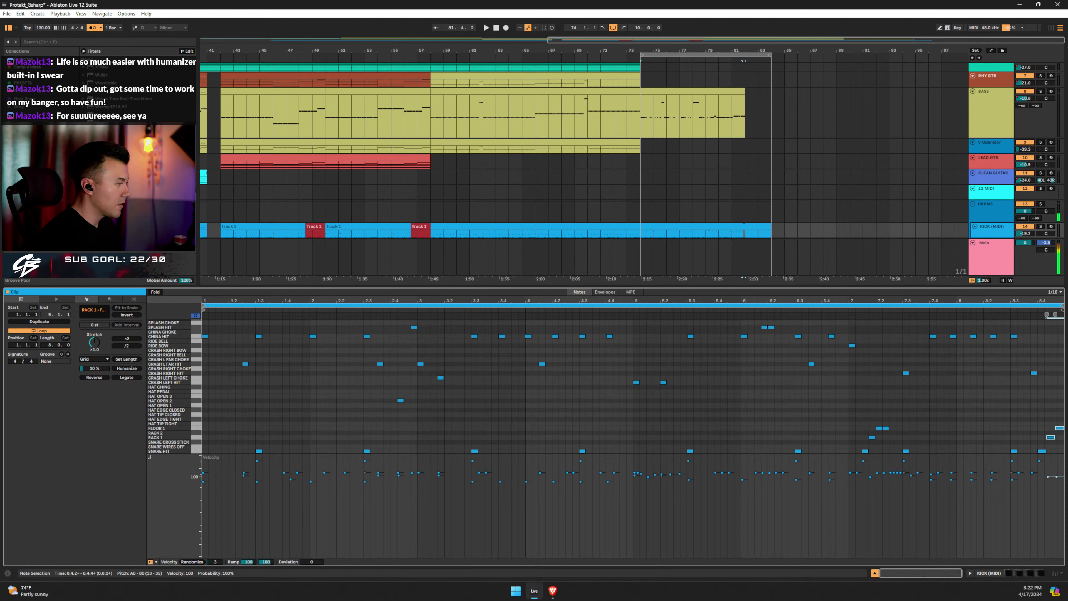
left_click(956, 310)
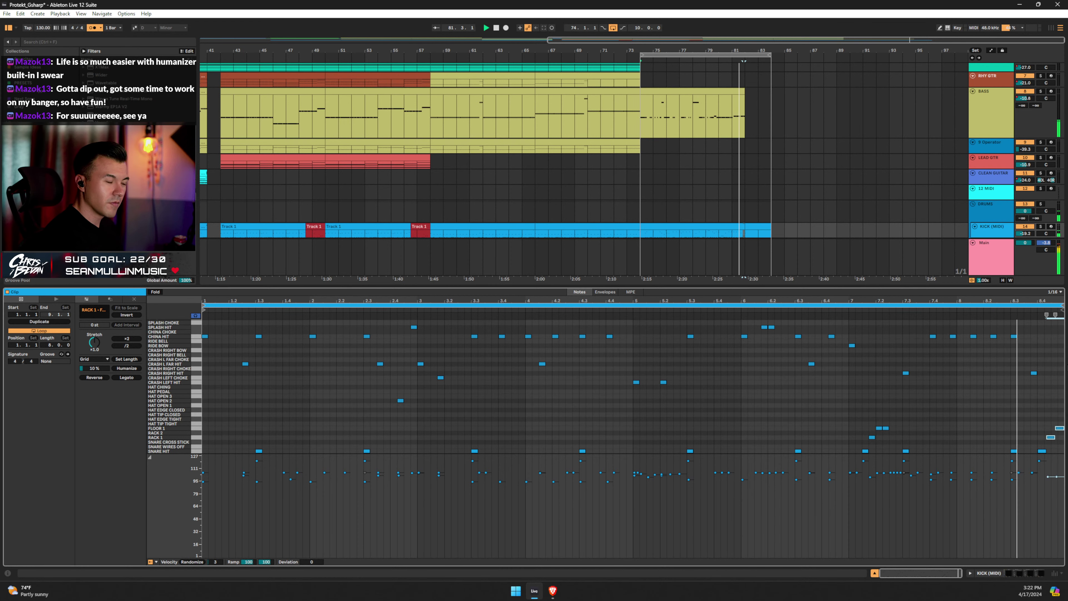
key("space")
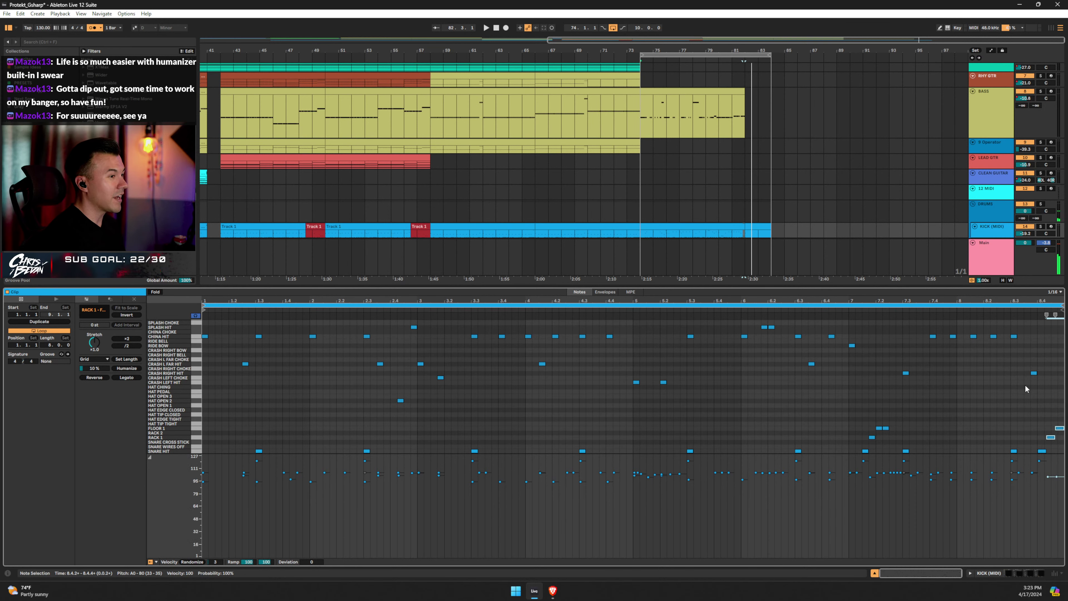
key("space")
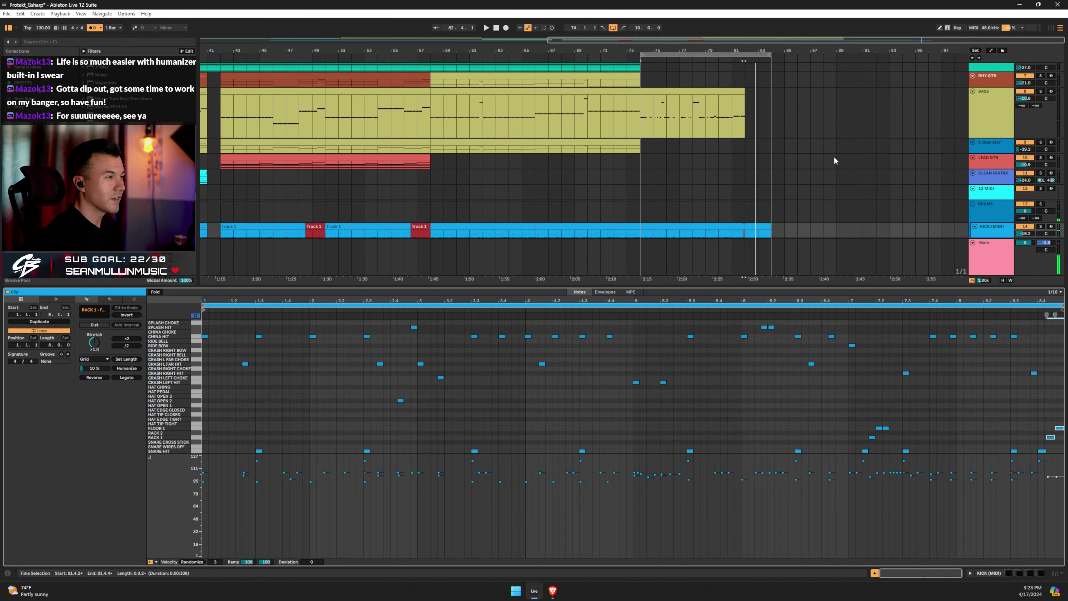
Copy the BASS clip at bars 74 to 82 to the same position on the RHY GTR track.
left_click(686, 89)
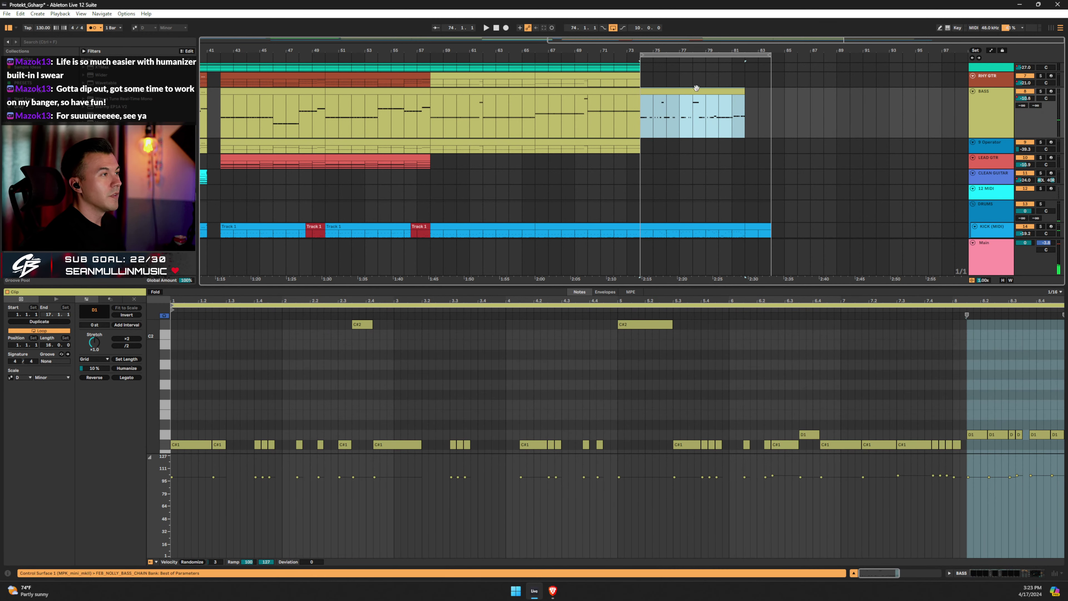
scroll(689, 91, "up", 3)
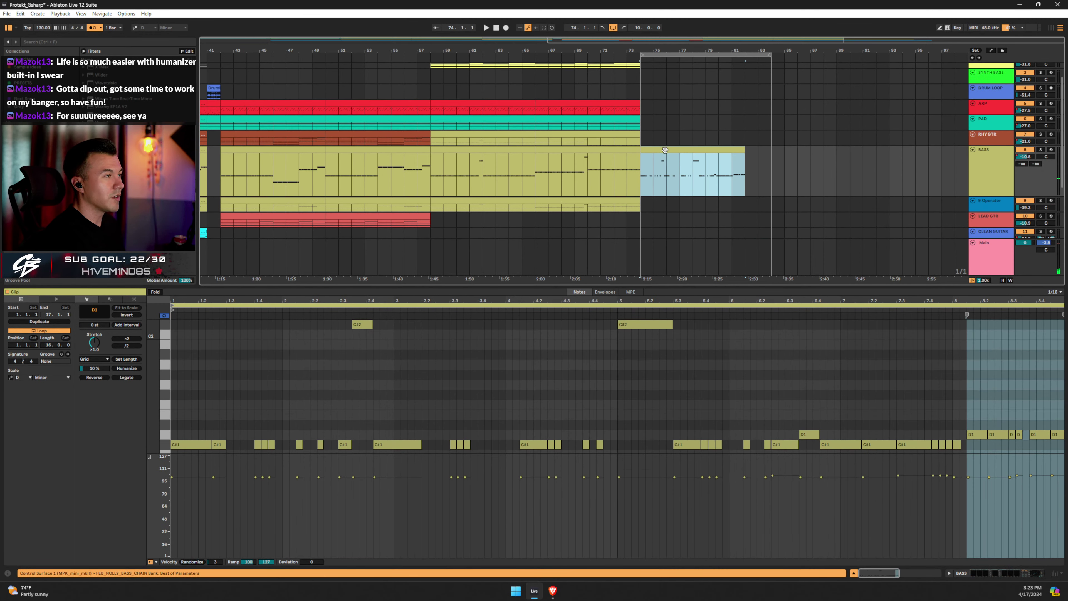
left_click_drag(664, 150, 663, 139)
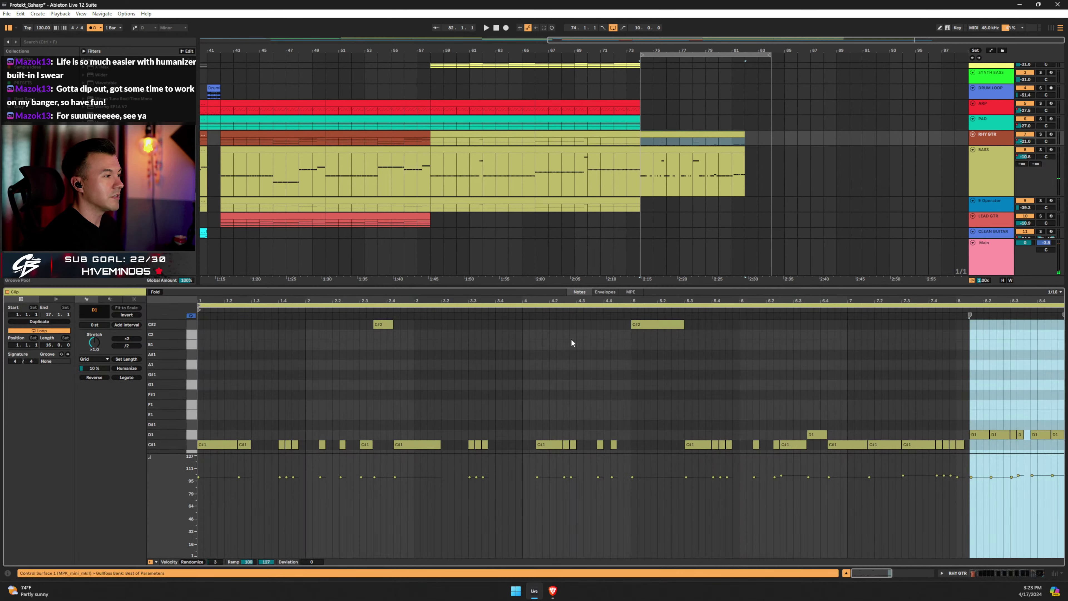
Select all notes in the copied RHY GTR clip and listen to the section with the guitar.
left_click(548, 383)
key("ctrl+a")
scroll(549, 383, "down", 3)
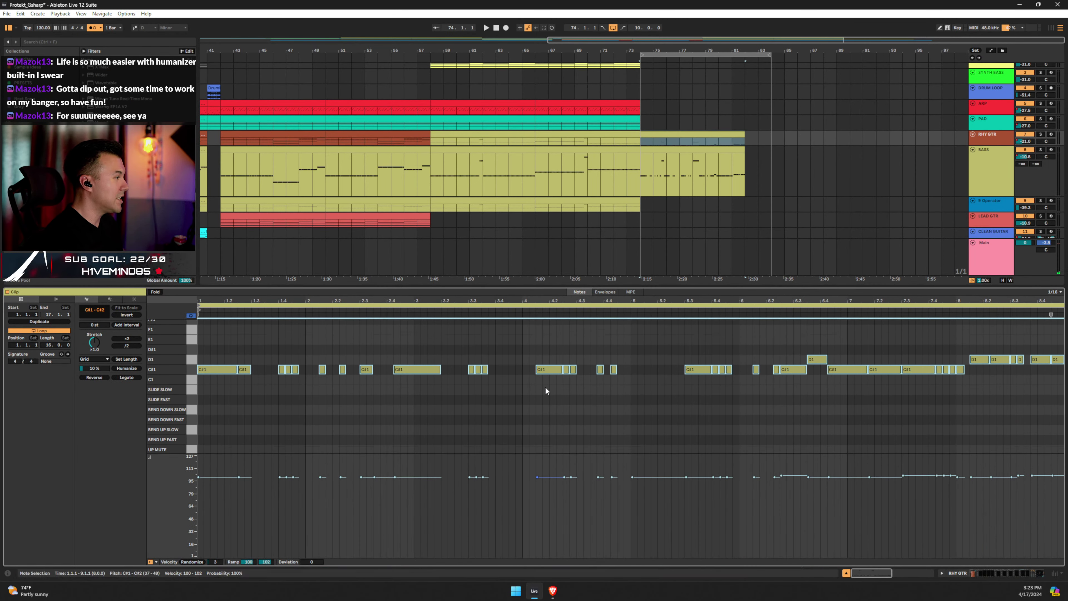
key("space")
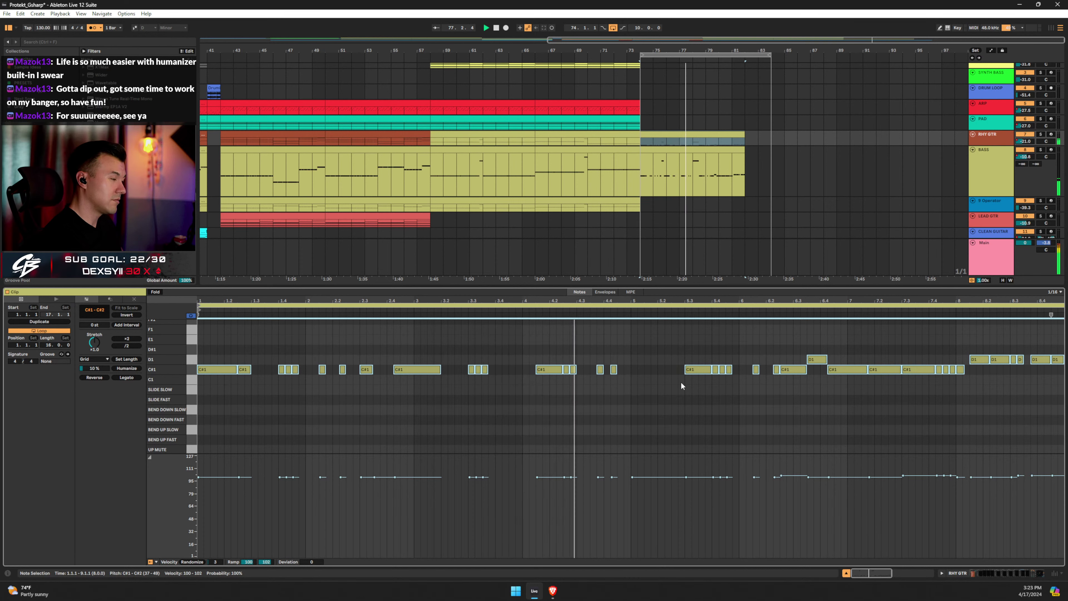
scroll(683, 380, "up", 5)
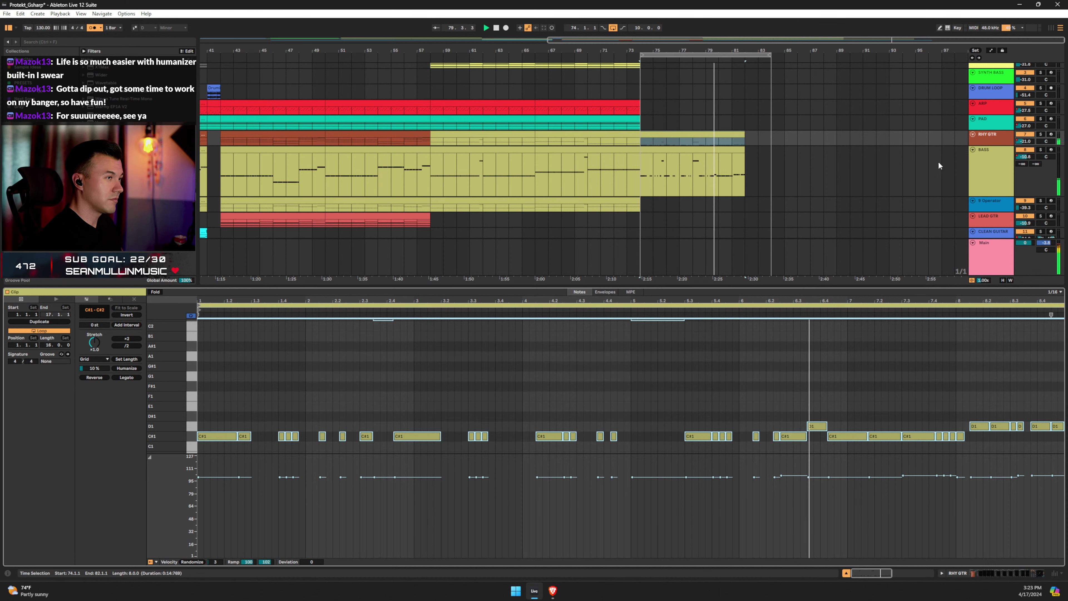
Show the RHY GTR Track Volume automation, lower it to -24.1 dB over bars 74 to 82, and play back from 74.1.1.
key("a")
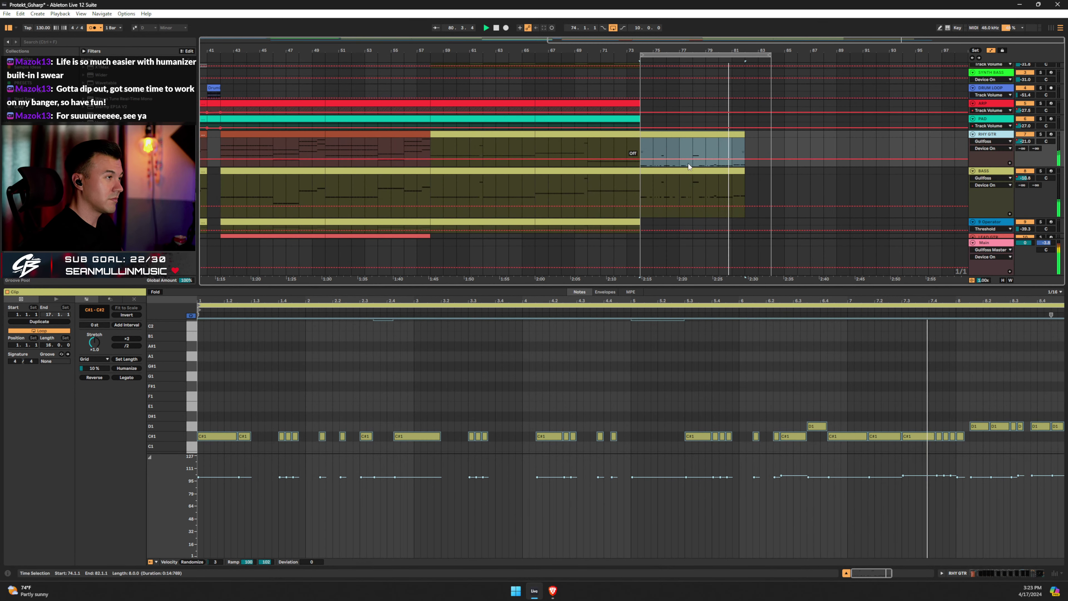
left_click(1025, 141)
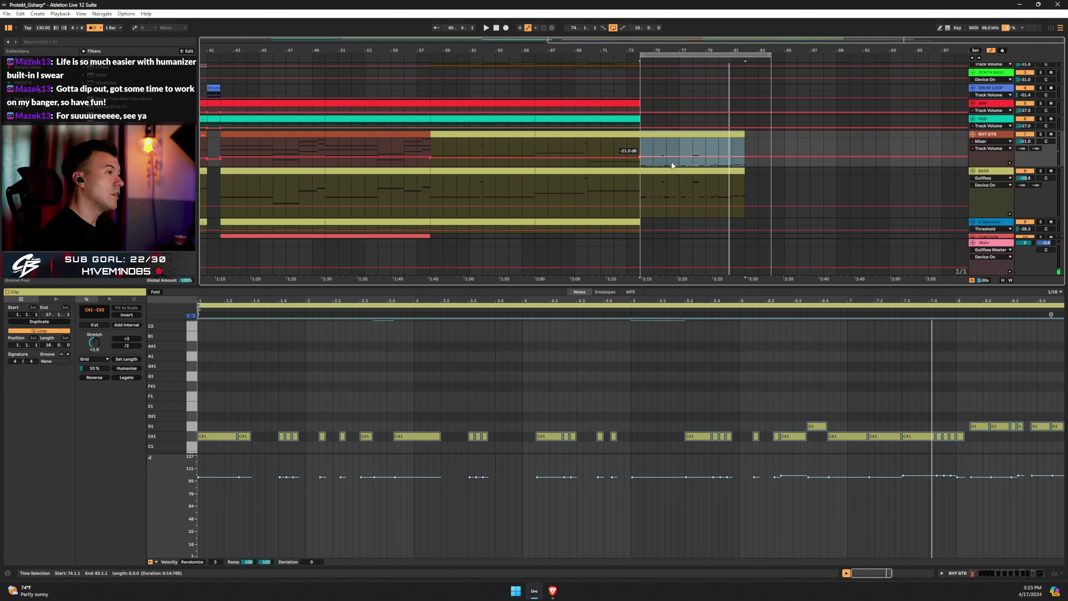
left_click(691, 140)
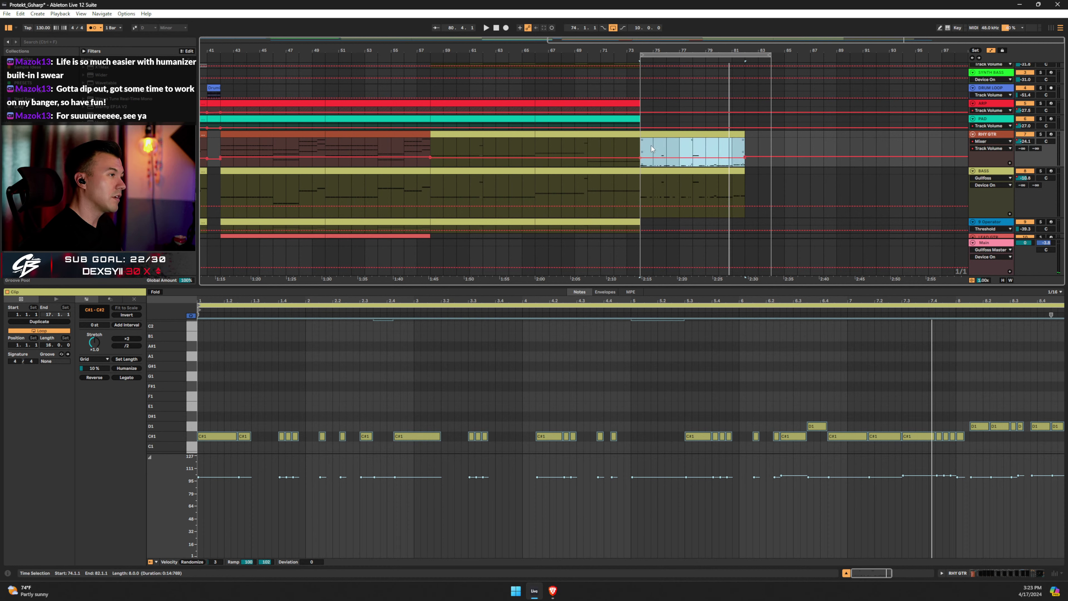
left_click(641, 146)
key("space")
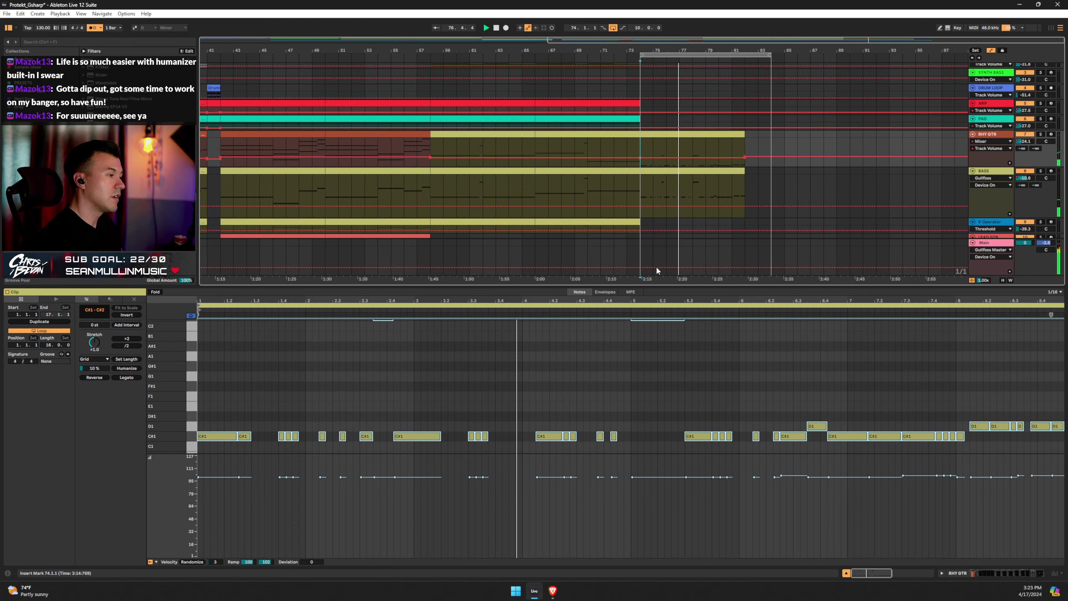
Stop playback and lower all notes in the RHY GTR clip together to velocities 23 to 24.
key("space")
left_click(550, 392)
key("ctrl+a")
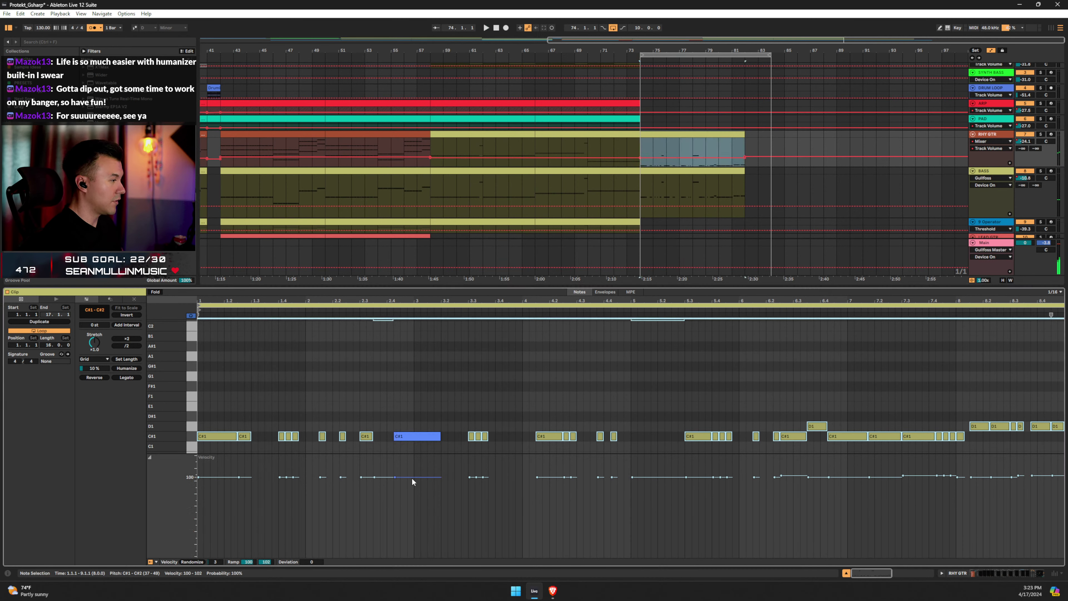
left_click_drag(412, 478, 411, 538)
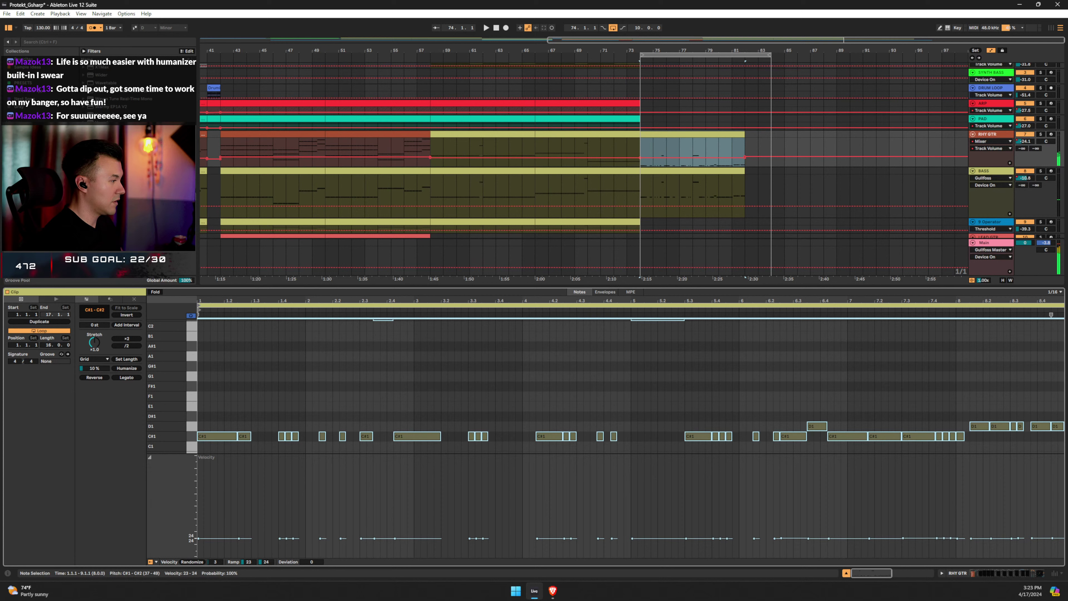
Show the OCT Active automation of Archetype Gojira X on RHY GTR and remove its breakpoint at bar 74.
left_click(984, 141)
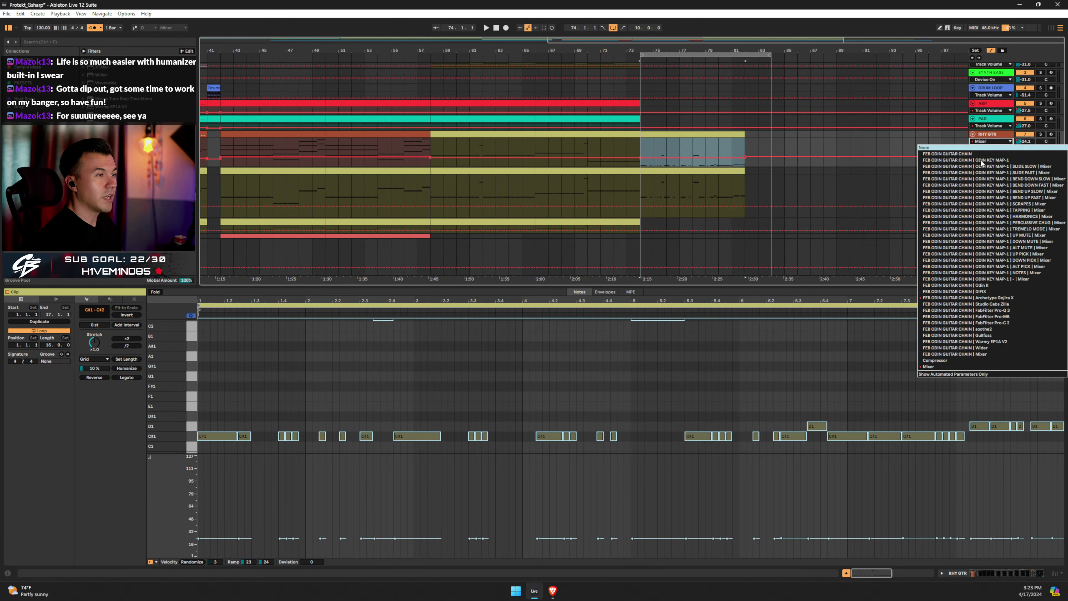
left_click(948, 297)
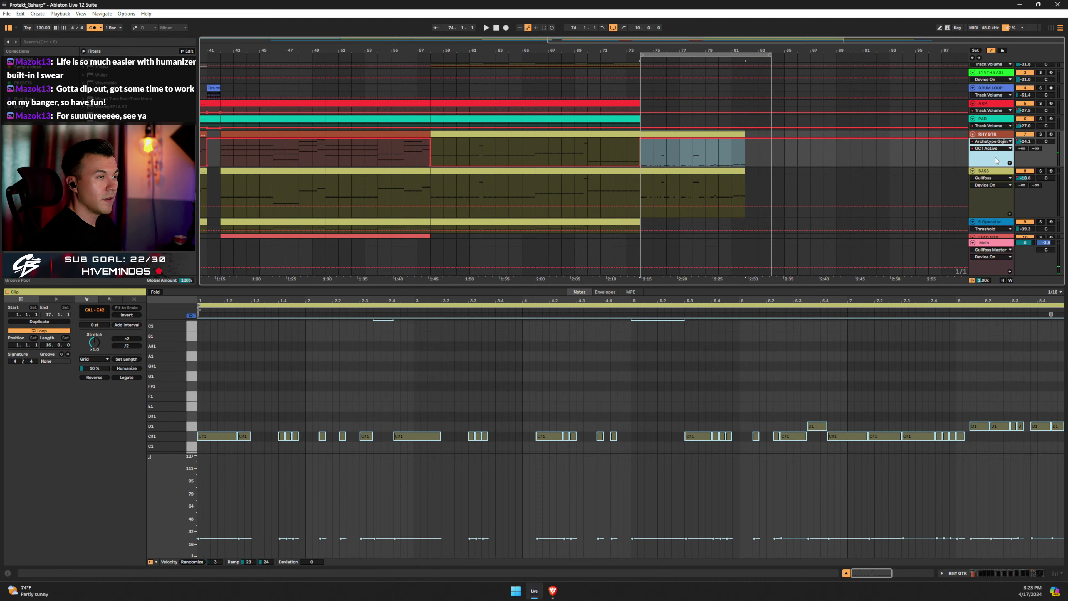
left_click(992, 147)
left_click(1000, 166)
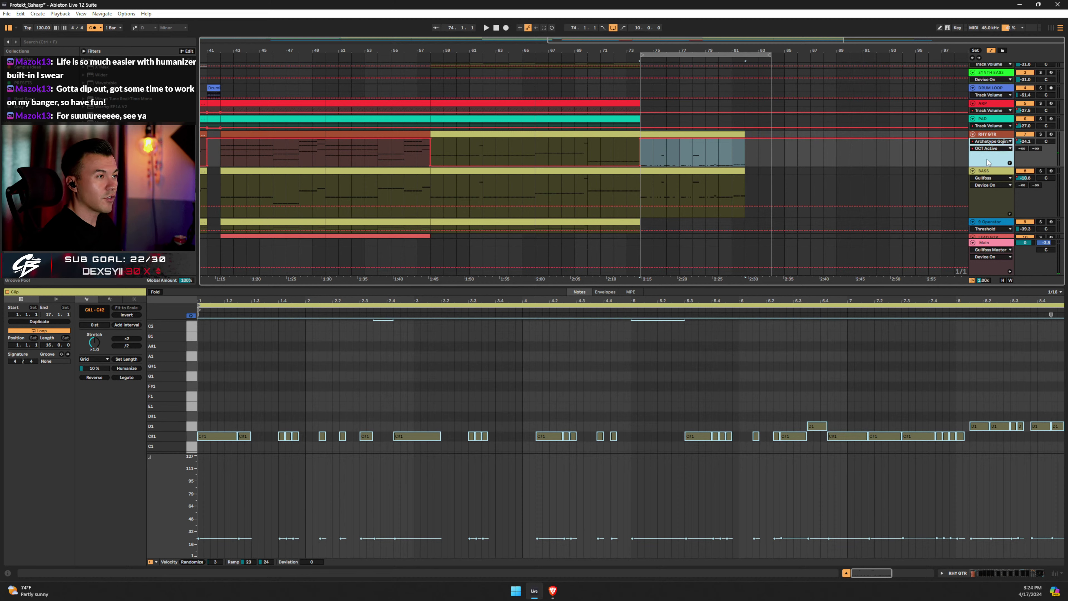
left_click(639, 139)
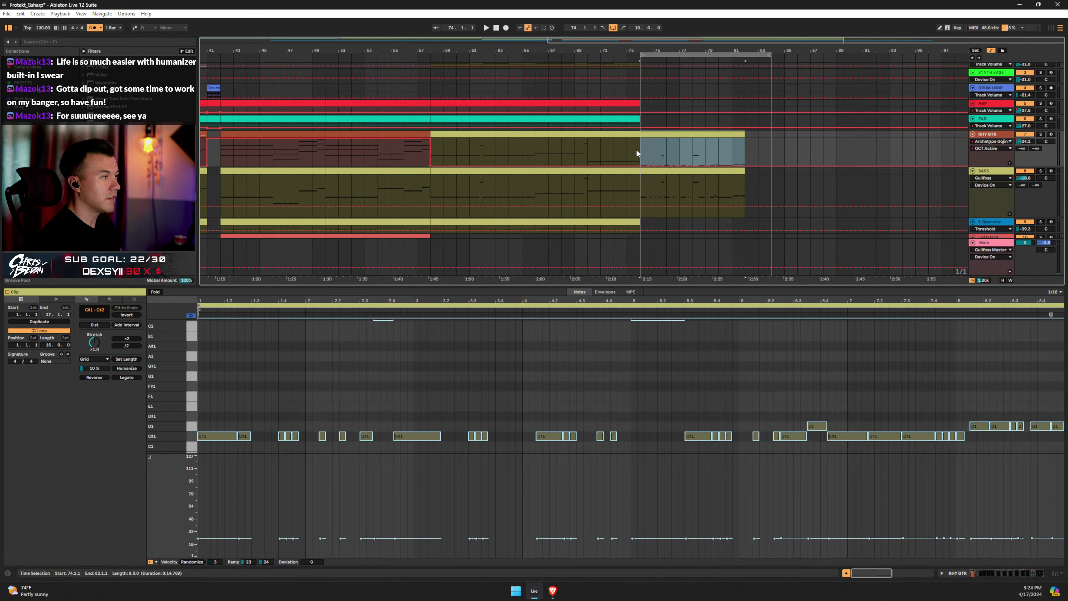
Raise all notes in the RHY GTR clip together to velocities 93 to 95 and play back from 74.1.1.
left_click(639, 145)
key("space")
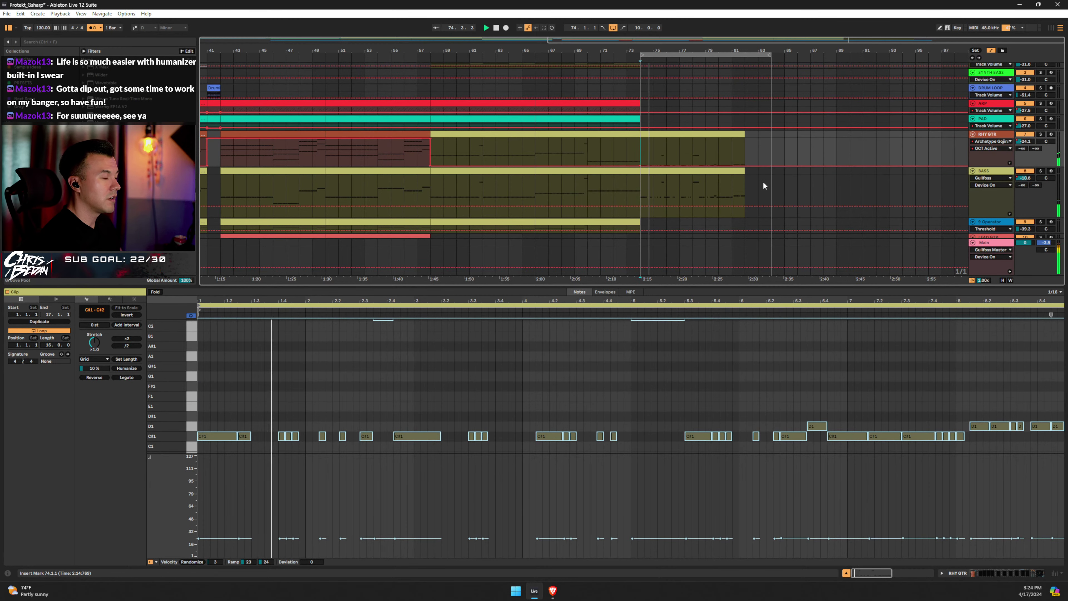
left_click(697, 135)
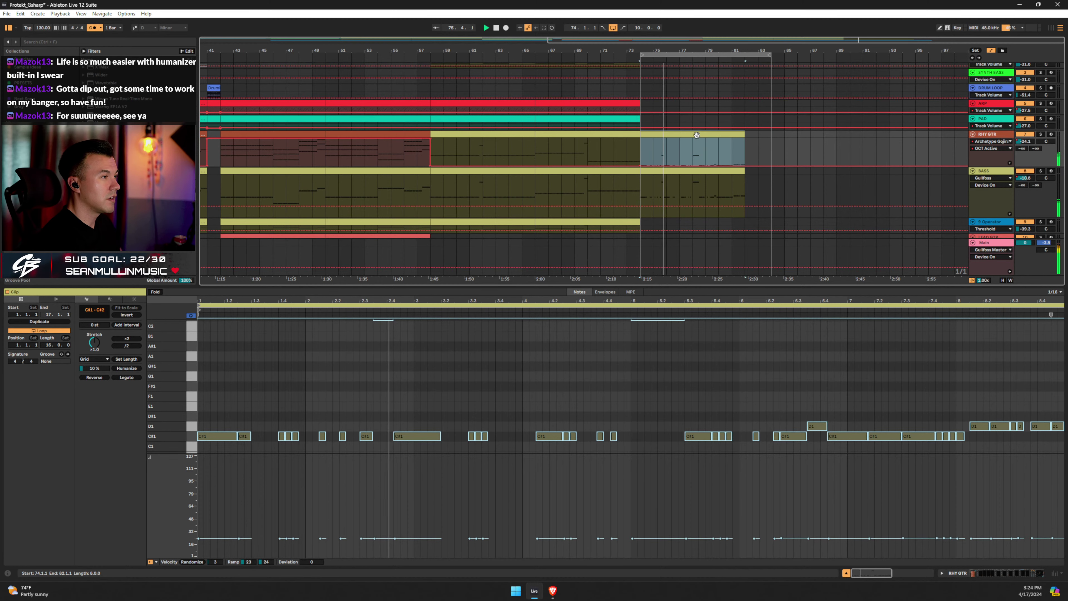
key("space")
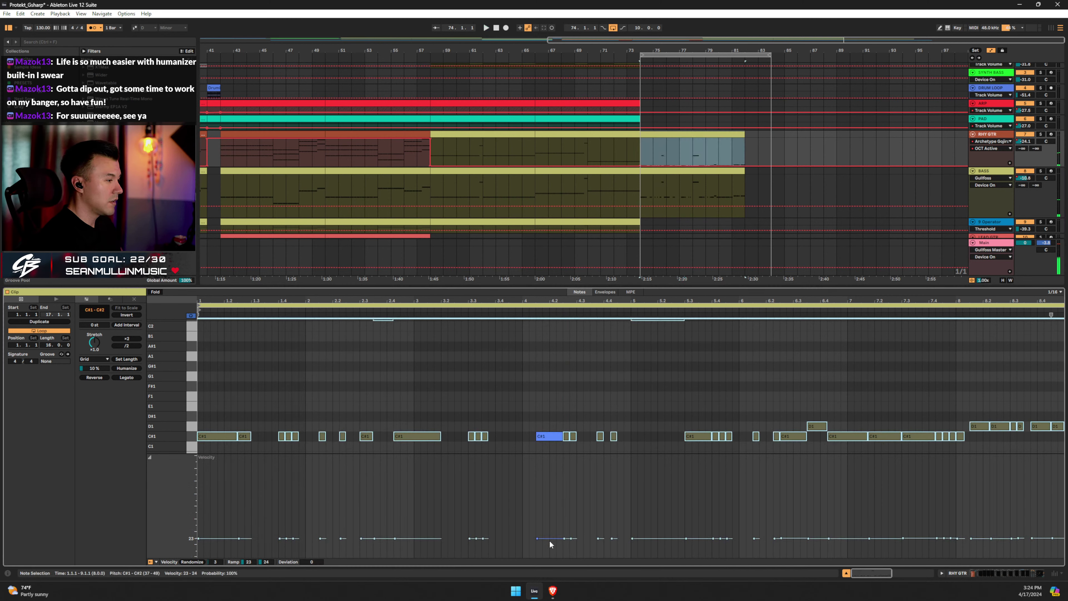
left_click_drag(549, 539, 548, 481)
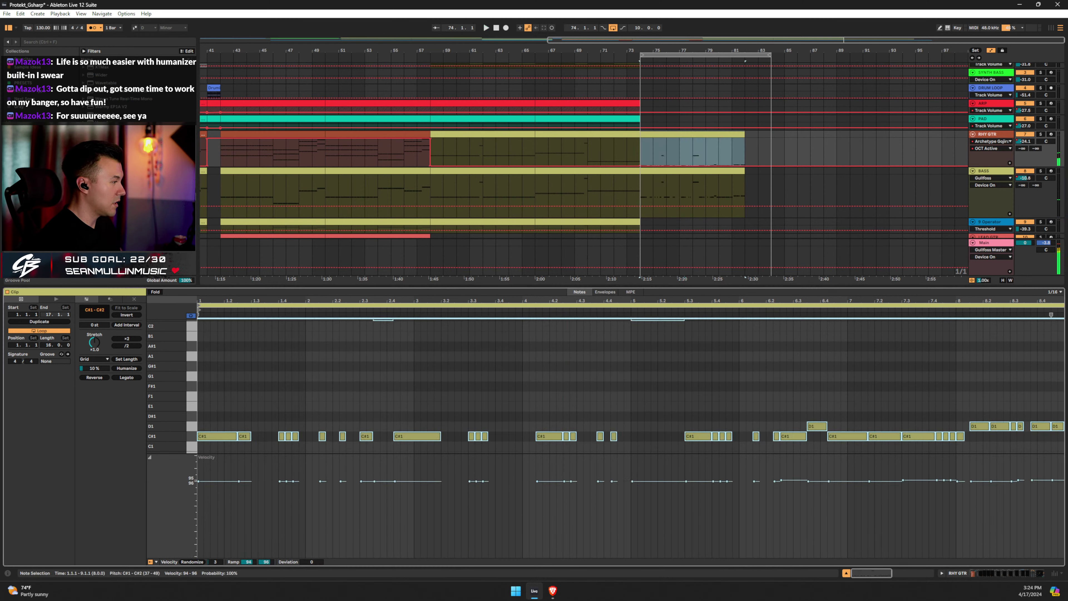
key("space")
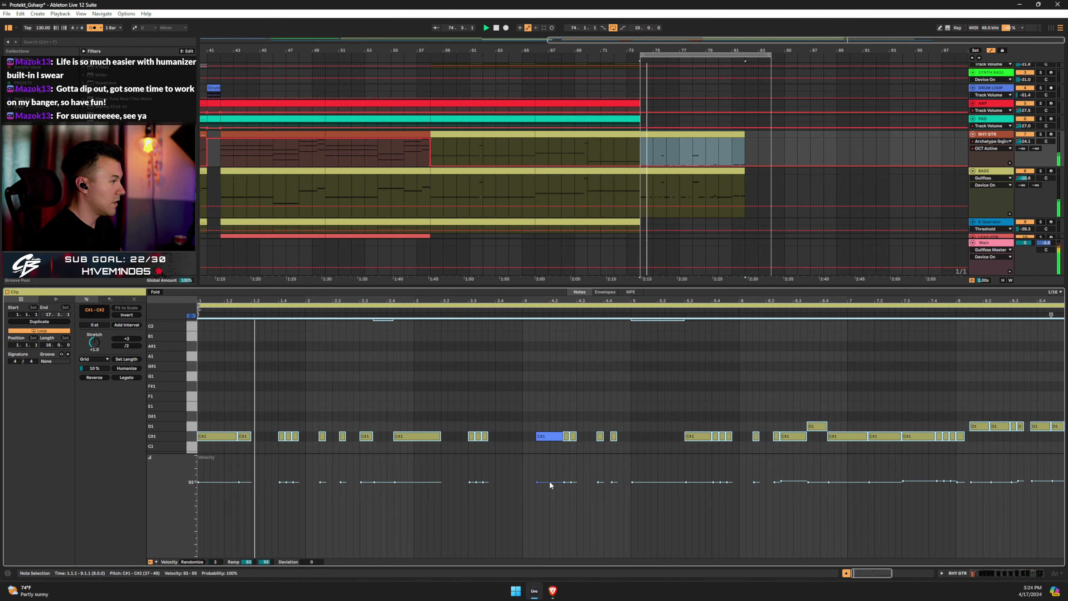
Raise the C#1 notes from 1.1.1 to 4.4.3 in the RHY GTR clip to C#2, and the note at 2.3.3 to C#3.
left_click(513, 453)
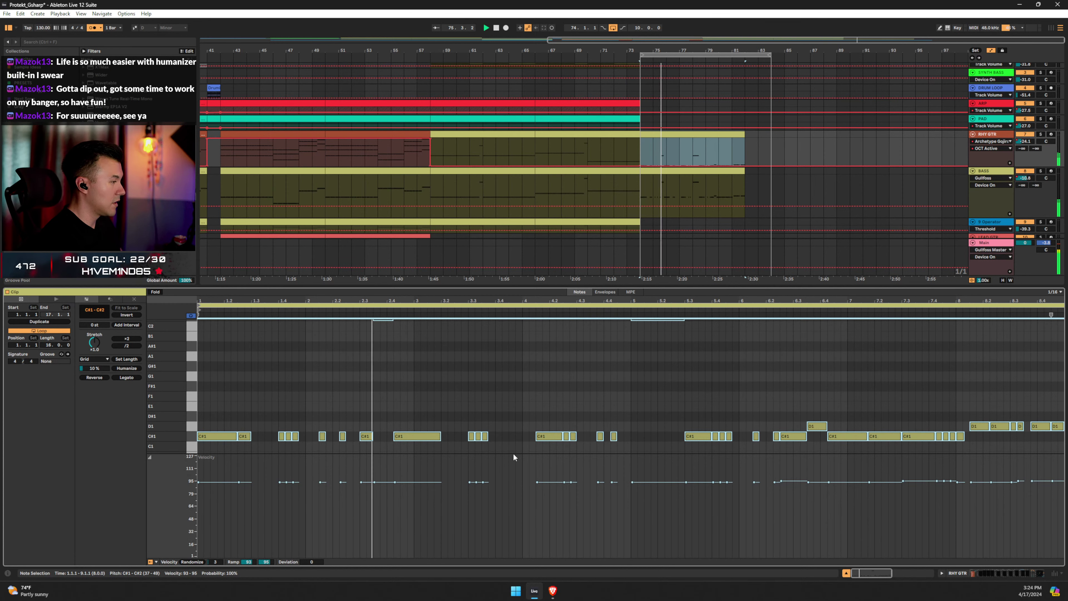
left_click_drag(623, 418, 192, 446)
key("shift+Up")
key("space")
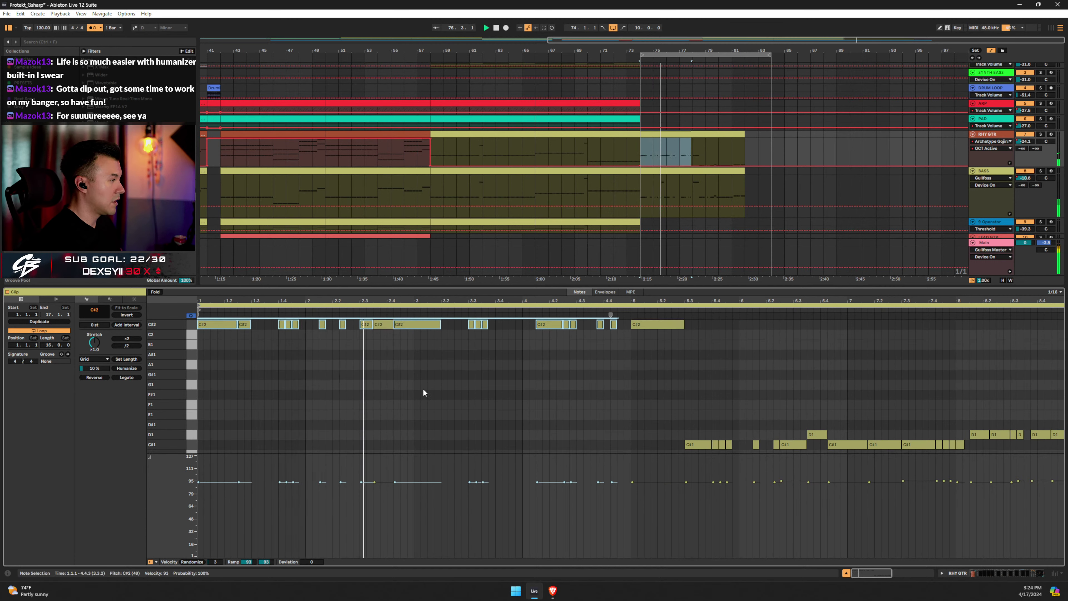
scroll(423, 388, "up", 3)
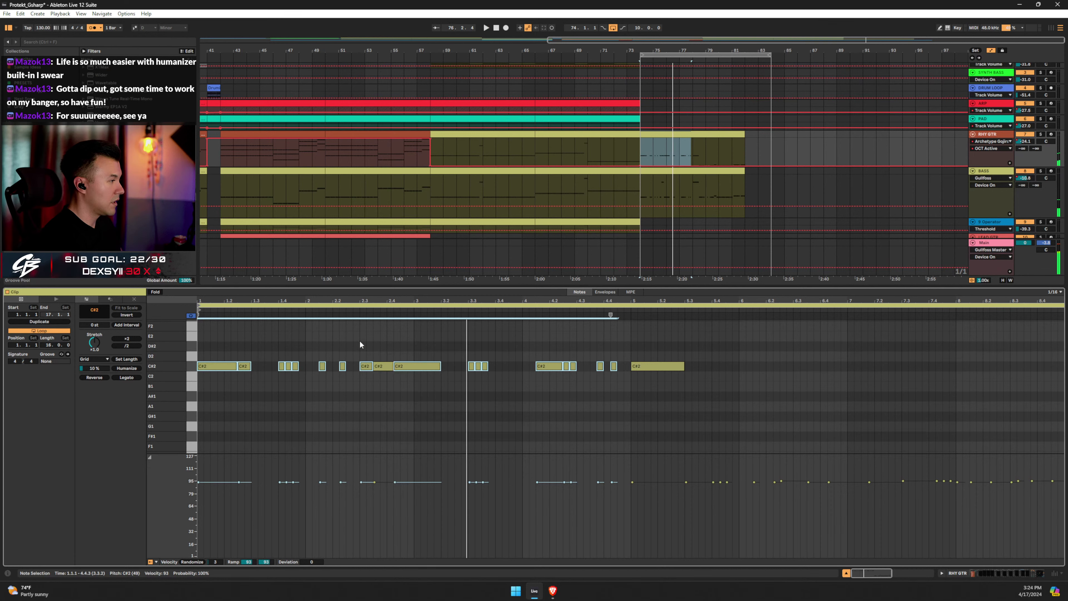
left_click(383, 366)
key("shift+Up")
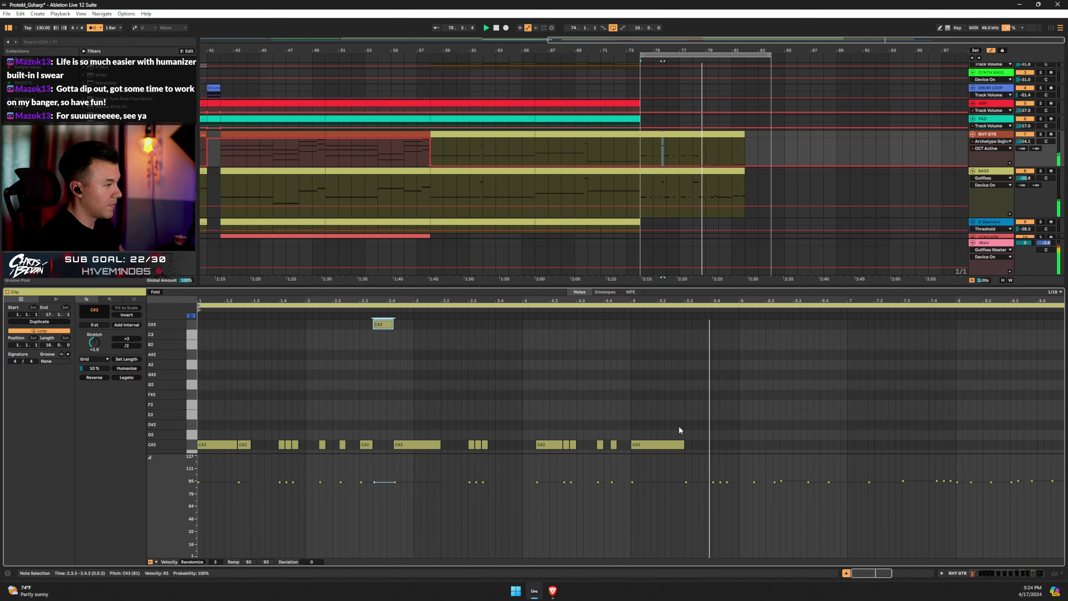
Try raising the RHY GTR note at 5.1.1 by a semitone to D2 and listen to the section.
scroll(678, 426, "down", 3)
left_click(643, 385)
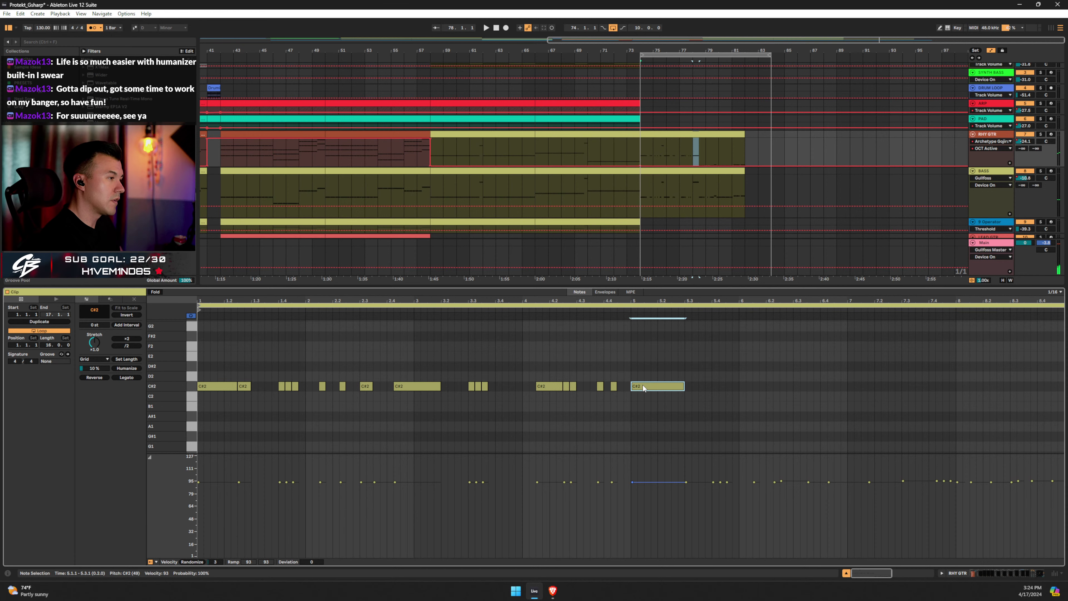
key("Up")
key("space")
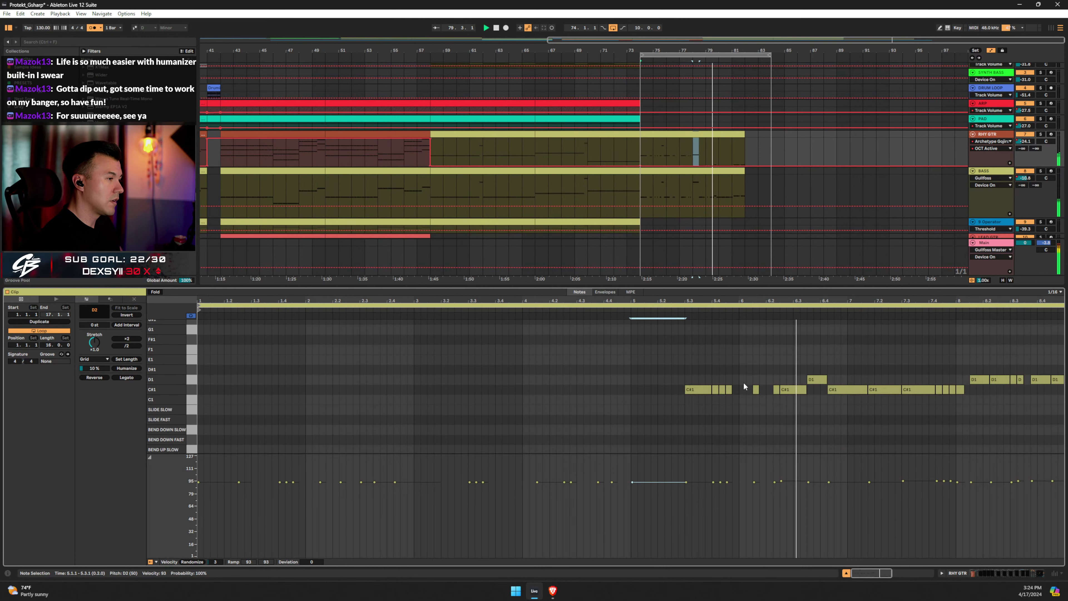
scroll(651, 377, "up", 2)
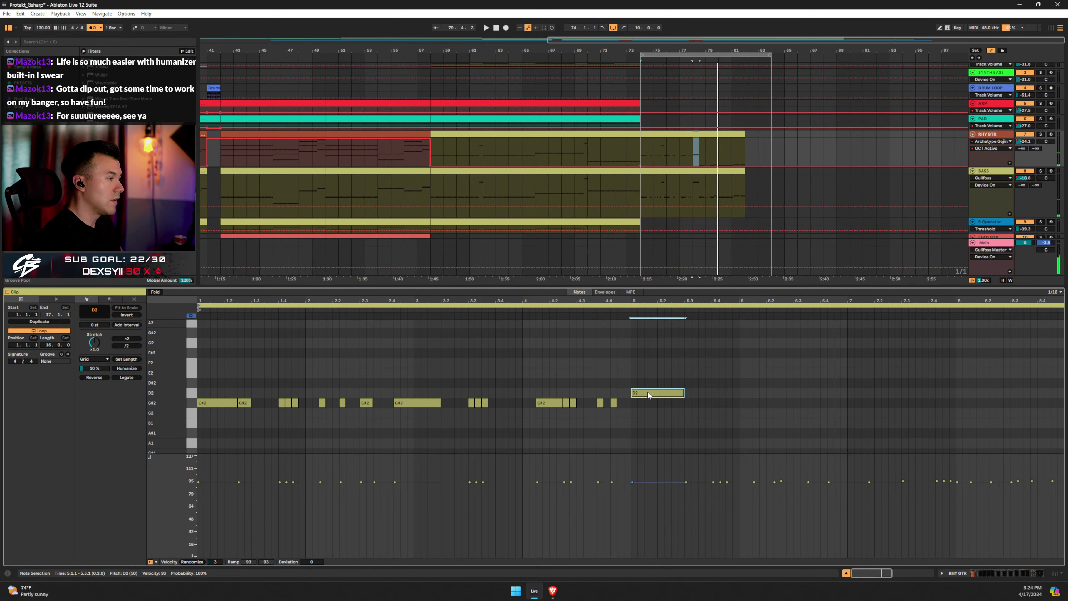
key("space")
Fold the note editor to used pitches and lower the RHY GTR notes from 1.1.1 through the one at 5.1.1 by an octave.
left_click_drag(648, 393, 188, 320)
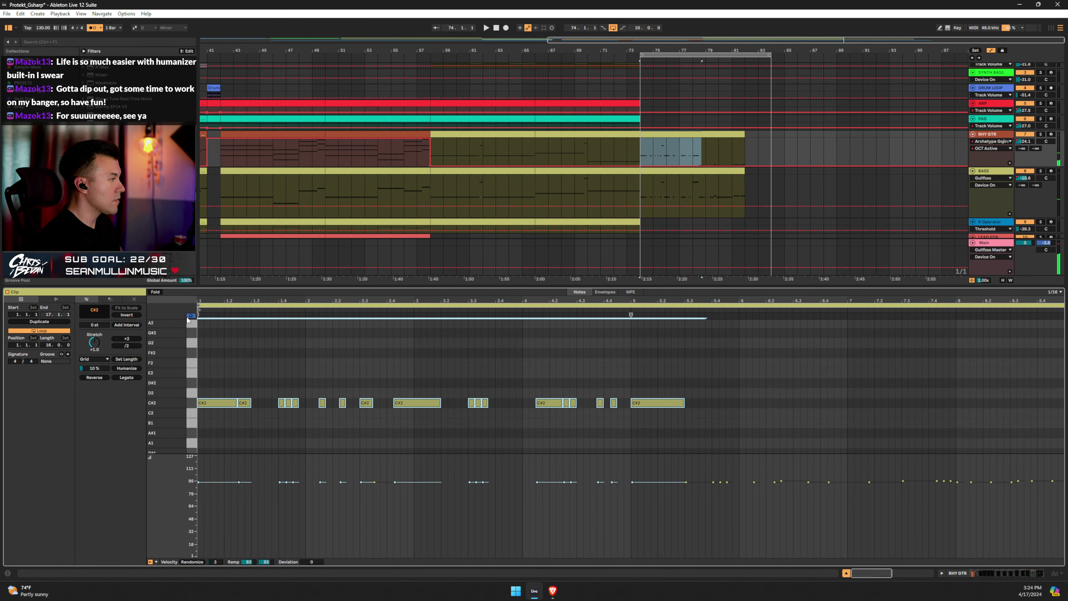
left_click(155, 291)
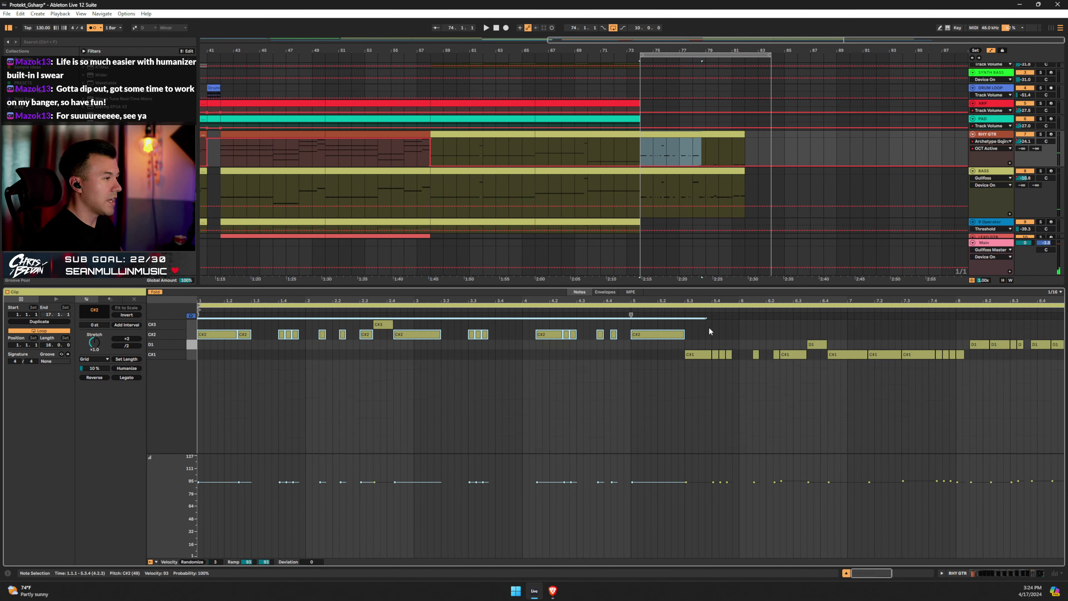
key("shift+Down")
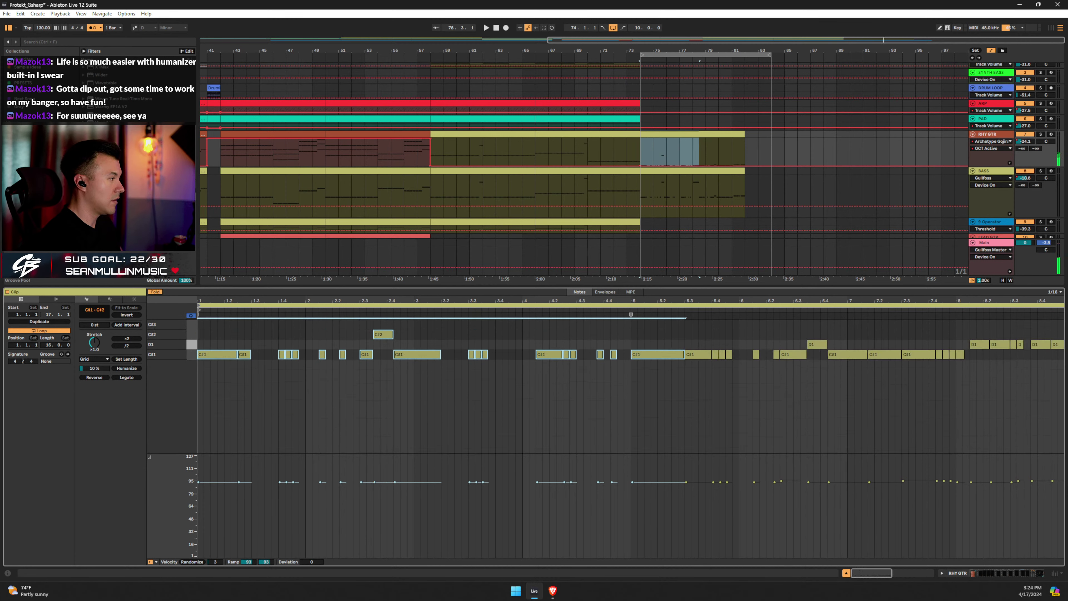
left_click(493, 408)
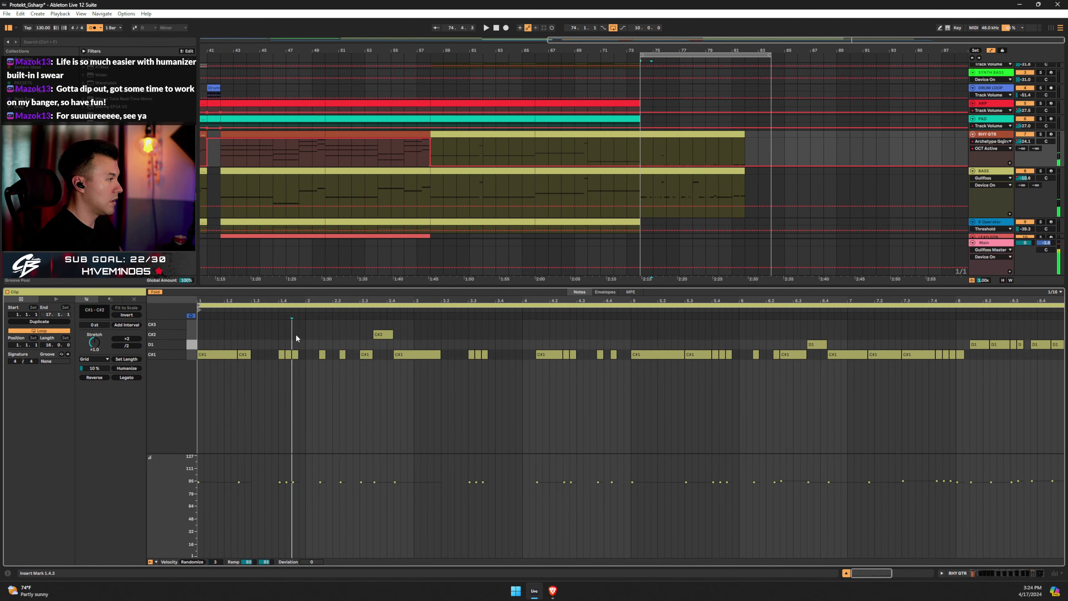
left_click_drag(295, 297, 296, 302)
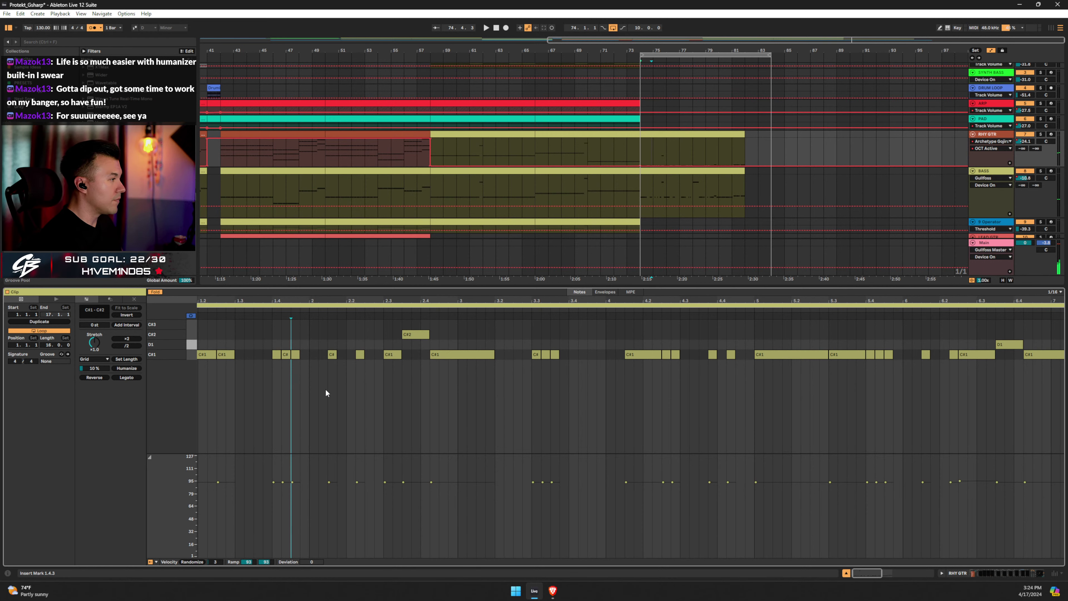
Open Archetype Gojira X on the RHY GTR track, check its OD pedal while the section plays, and close the plug-in.
double_click(999, 134)
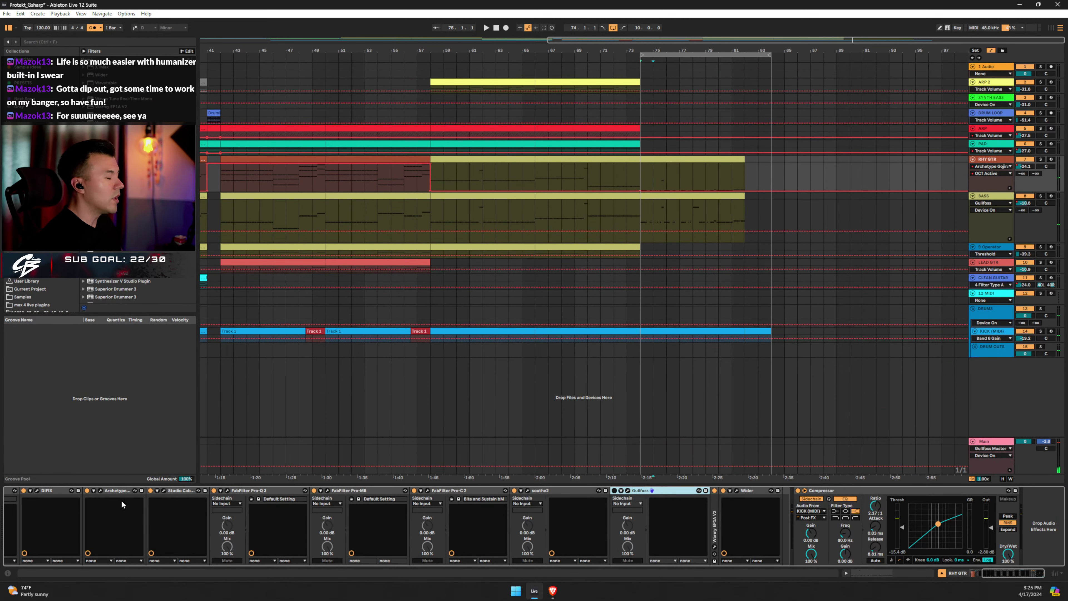
left_click(105, 491)
left_click(101, 491)
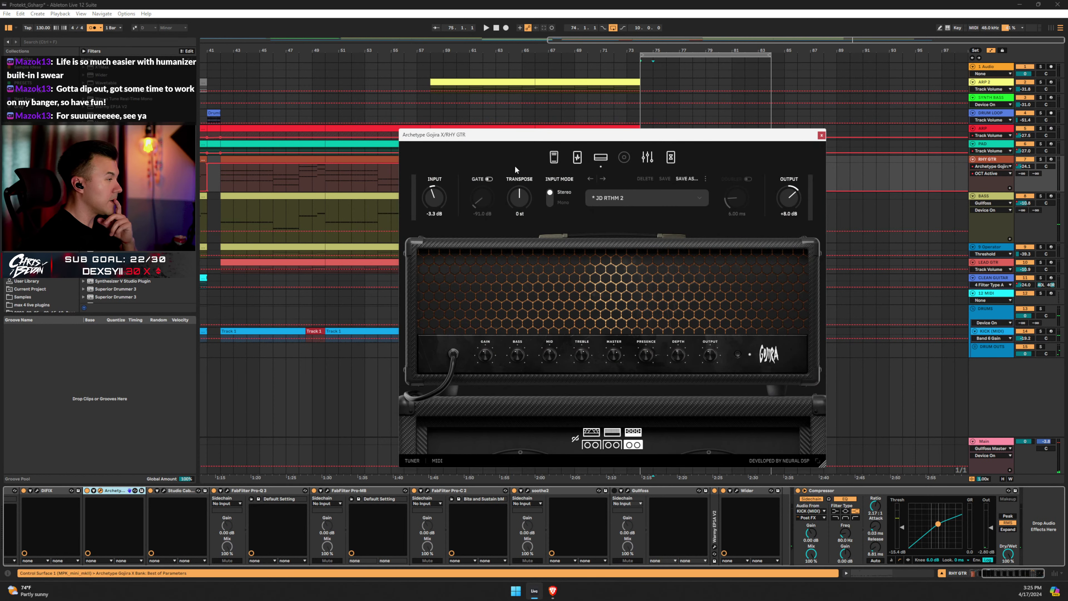
left_click(575, 157)
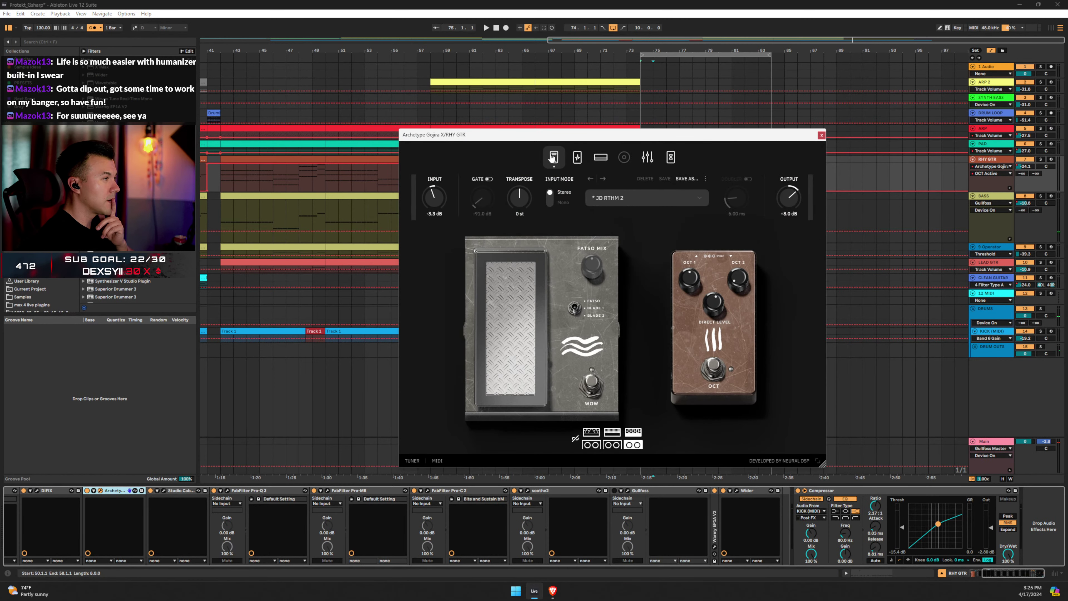
left_click(576, 157)
left_click(452, 371)
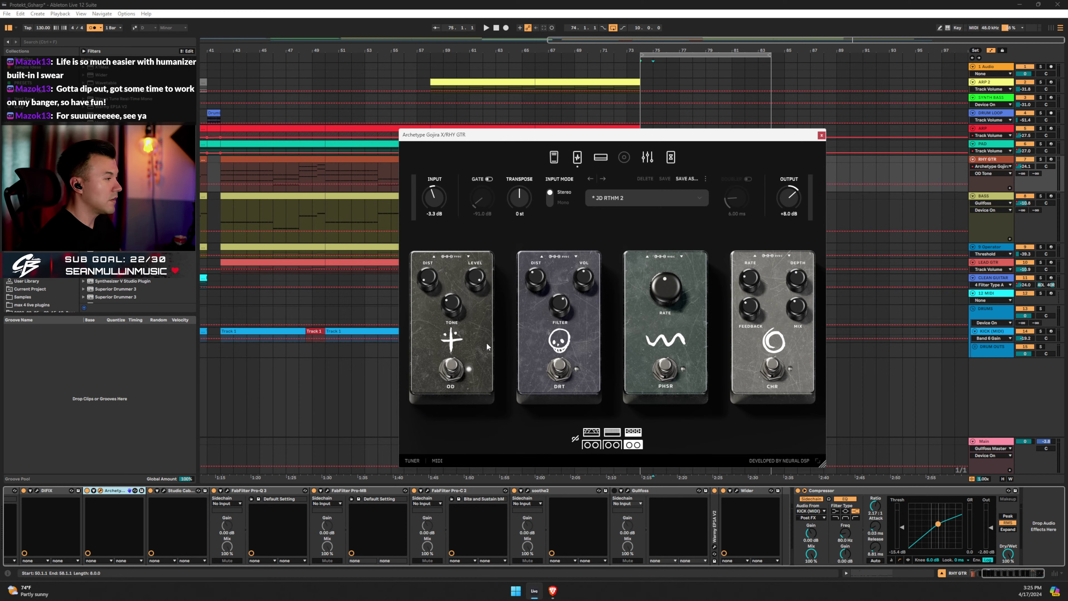
key("space")
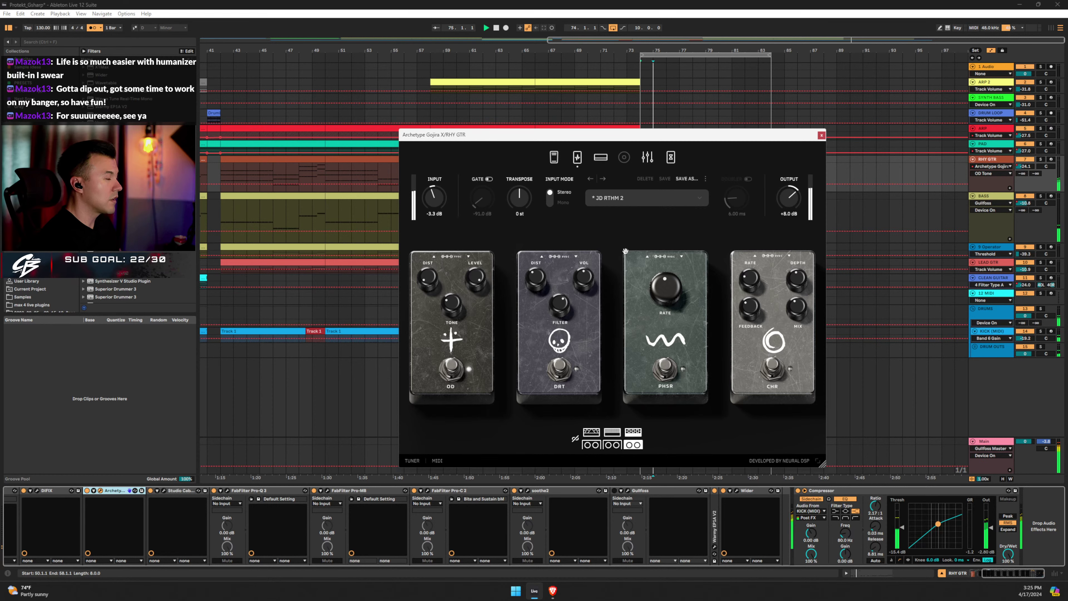
left_click(820, 135)
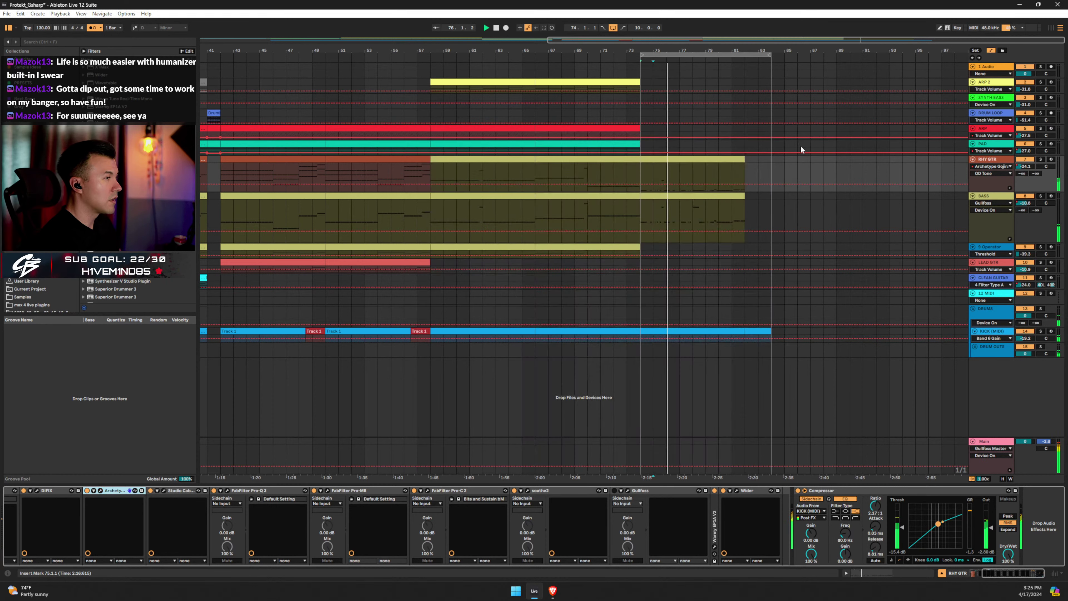
Add a C#1 note from 3.2.1 to 3.3.1 in the RHY GTR clip and play back the section.
double_click(676, 160)
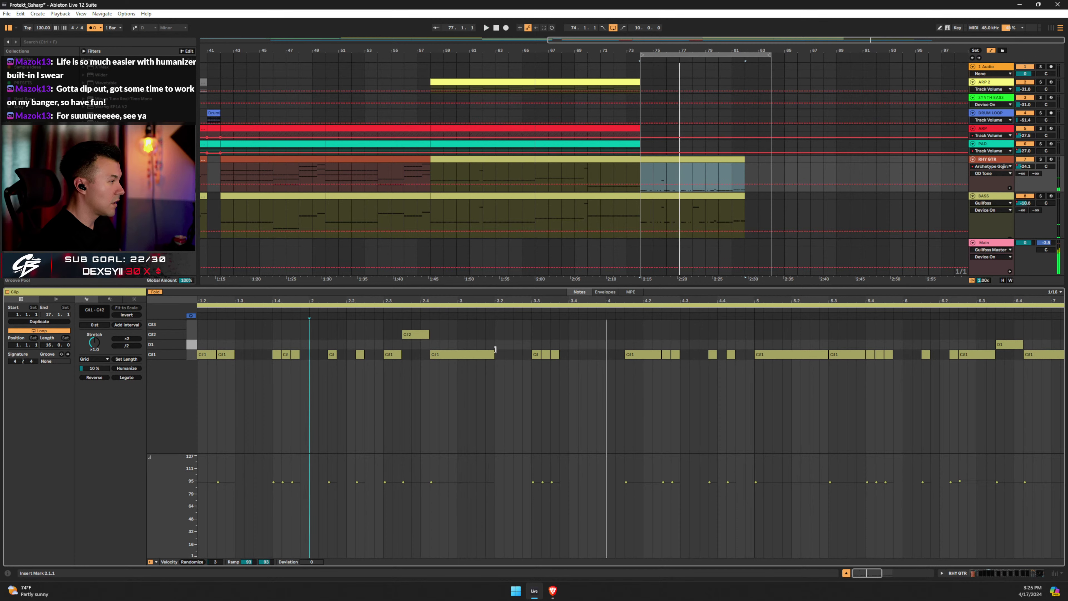
left_click_drag(495, 353, 509, 351)
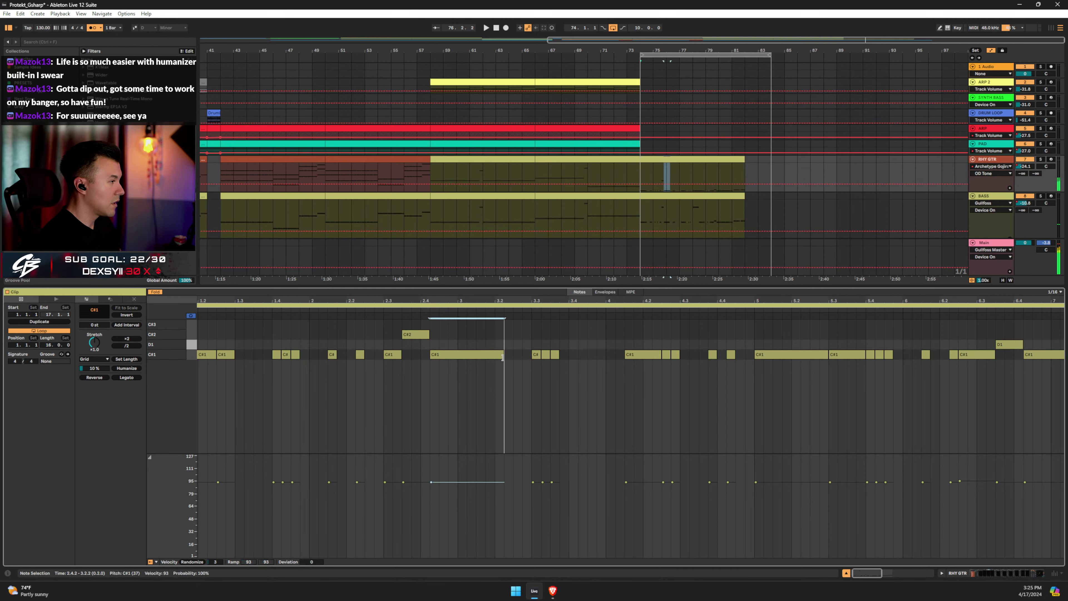
double_click(500, 353)
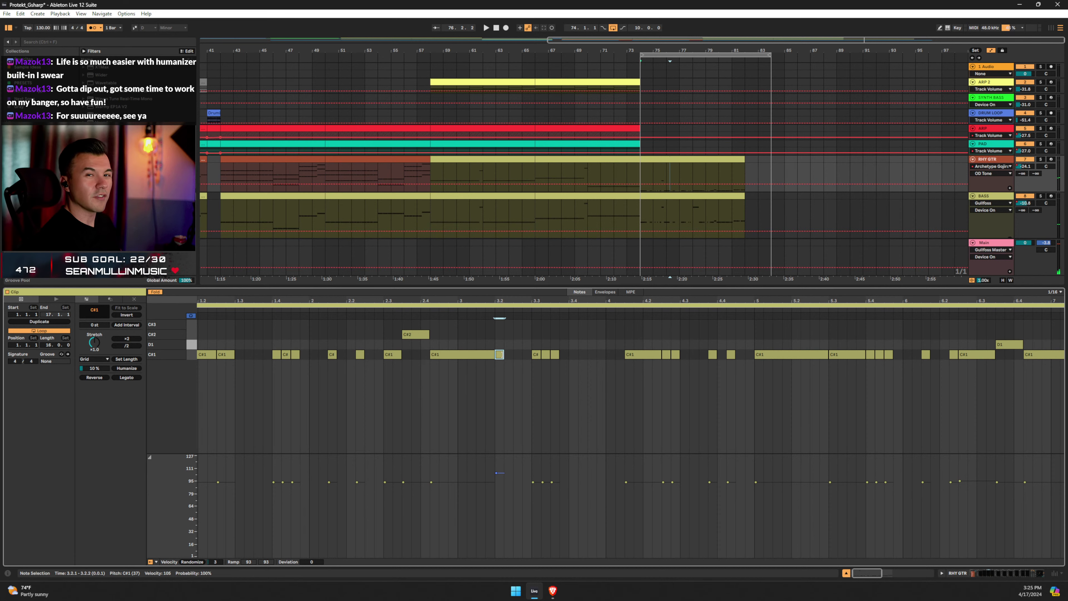
left_click_drag(505, 353, 530, 361)
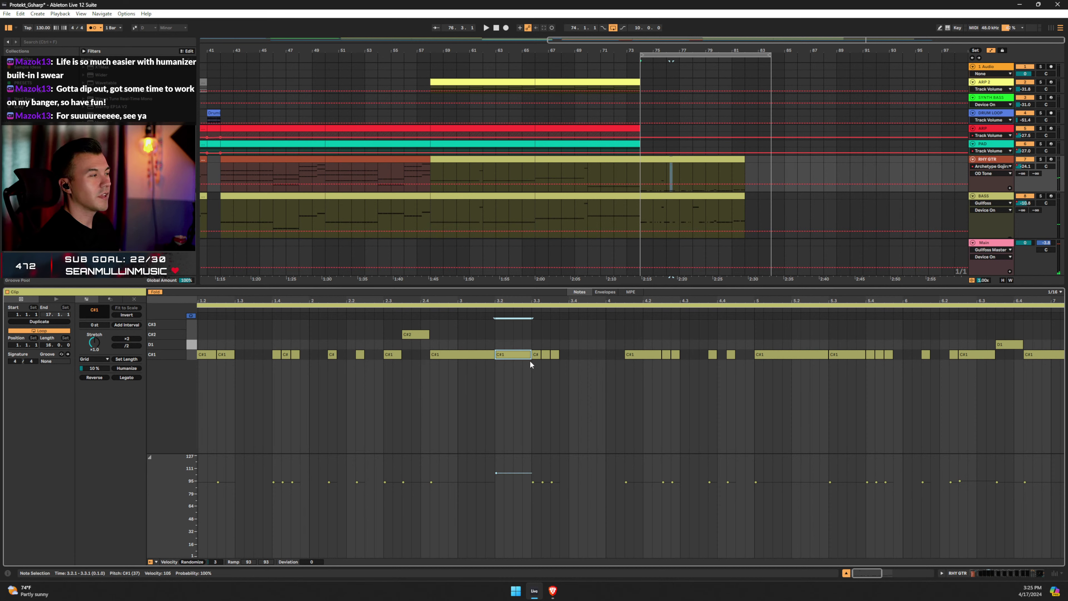
key("space")
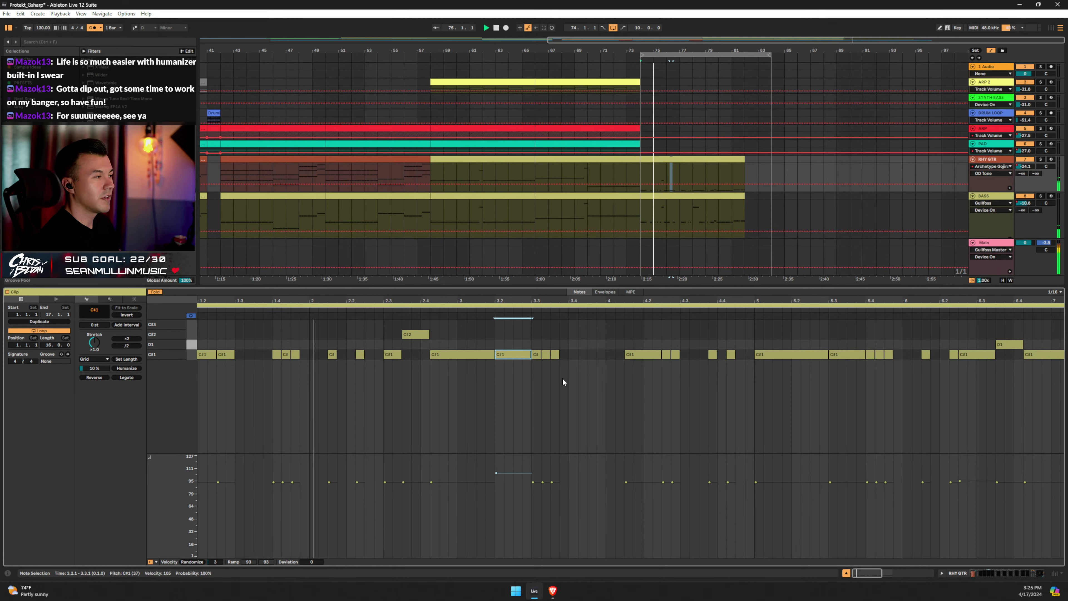
Extend the C#1 note at 1.2.3 to 1.4.1 in both the RHY GTR and BASS clips, and play back the section.
left_click(230, 354)
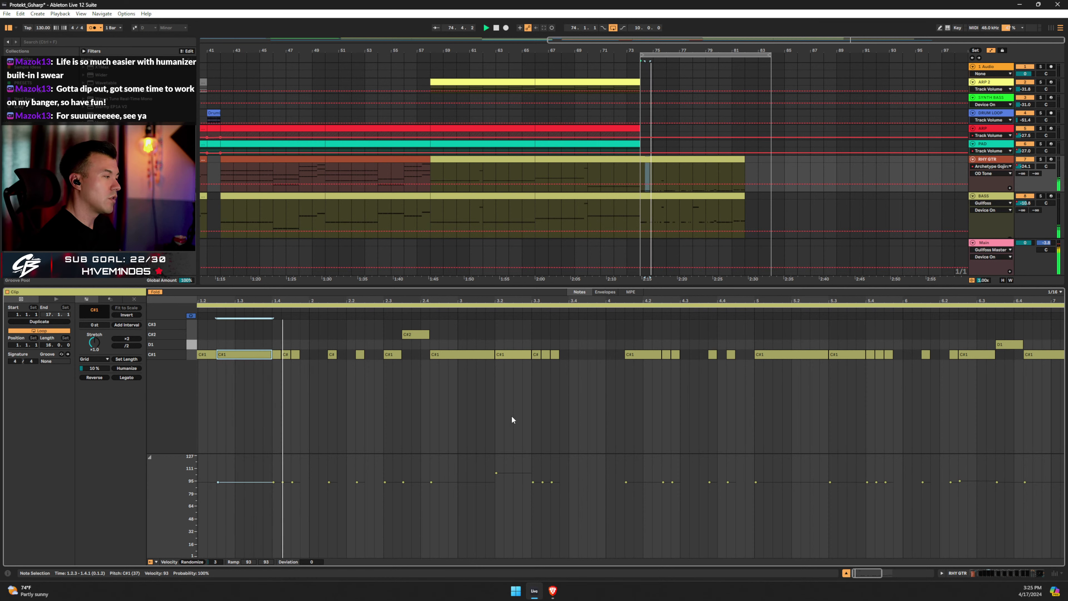
left_click(663, 197)
key("space")
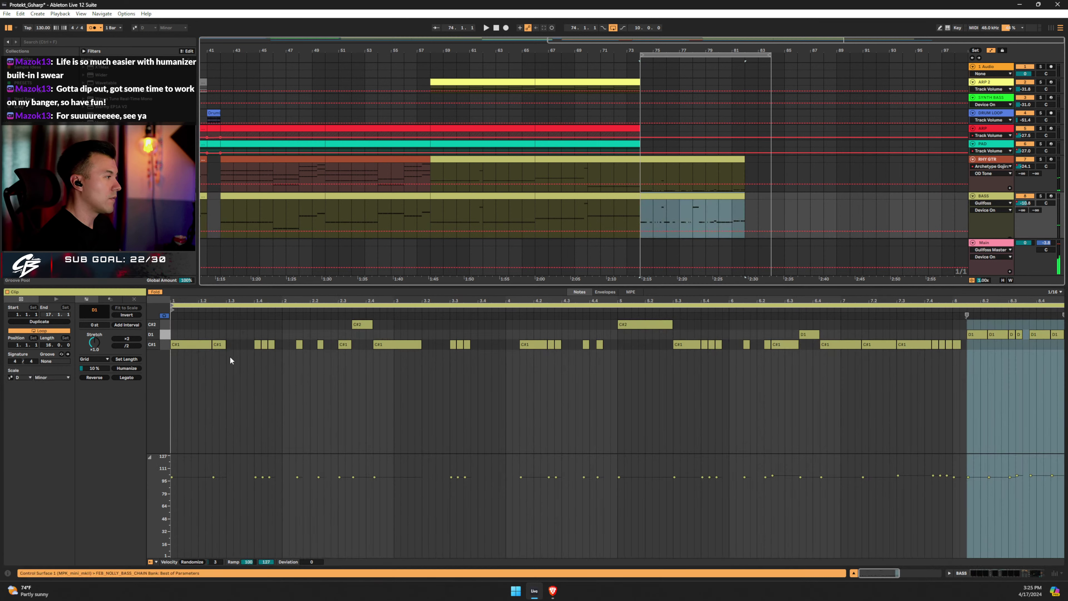
left_click(226, 344)
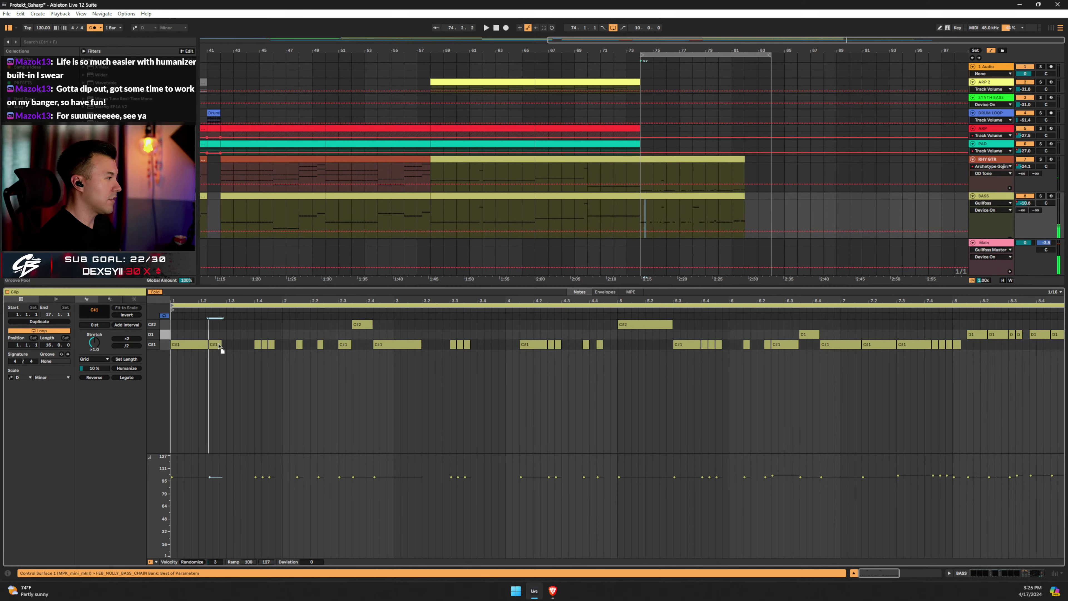
left_click_drag(226, 344, 253, 344)
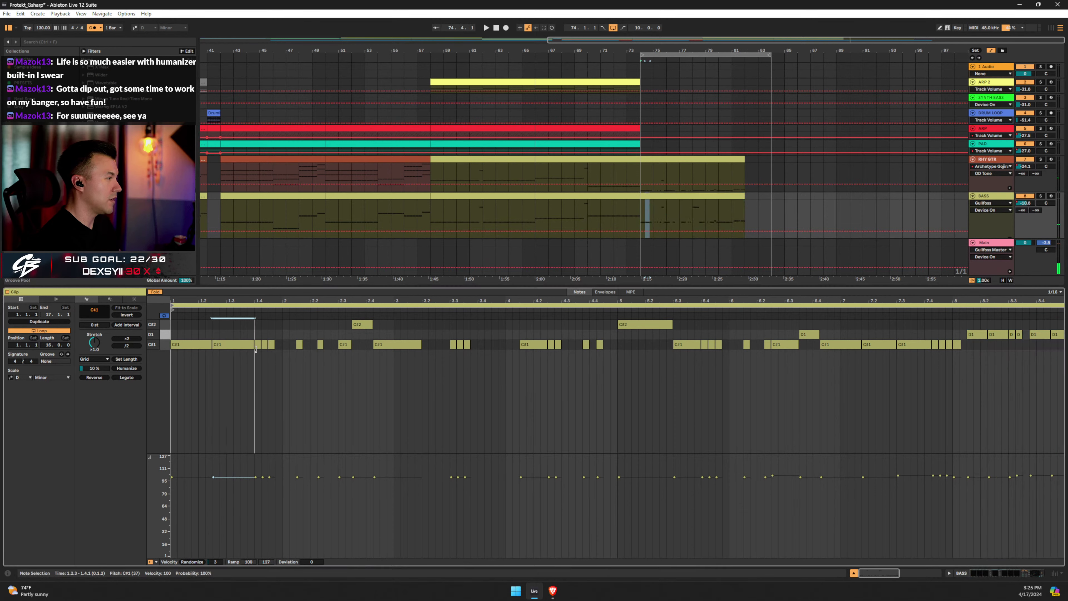
key("space")
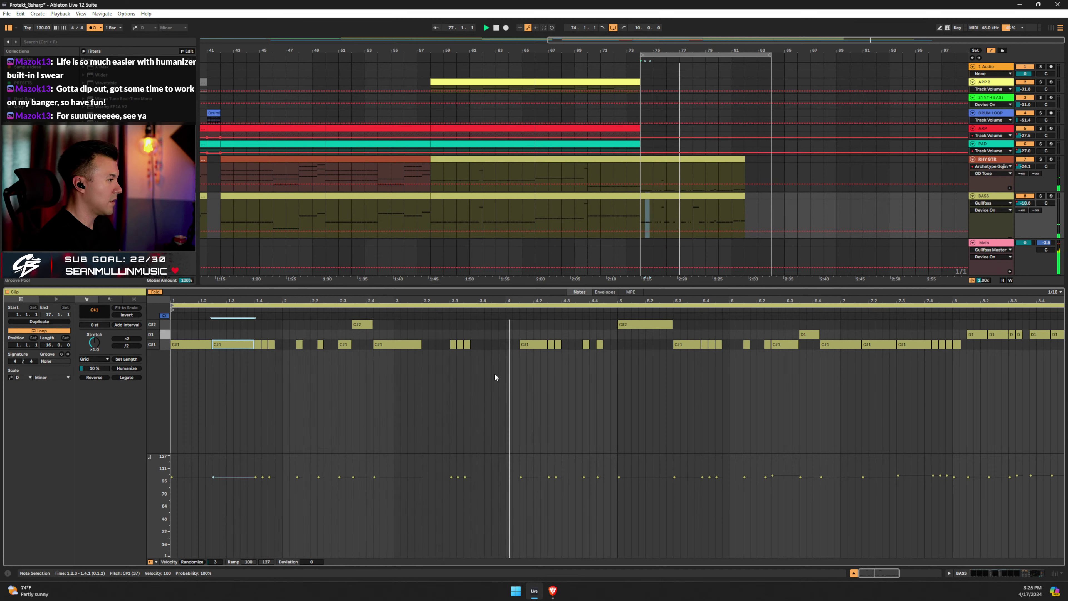
Add a one-sixteenth HARMONICS keyswitch note at 3.1.1 in the RHY GTR clip and fold the note editor to used pitches.
left_click(688, 160)
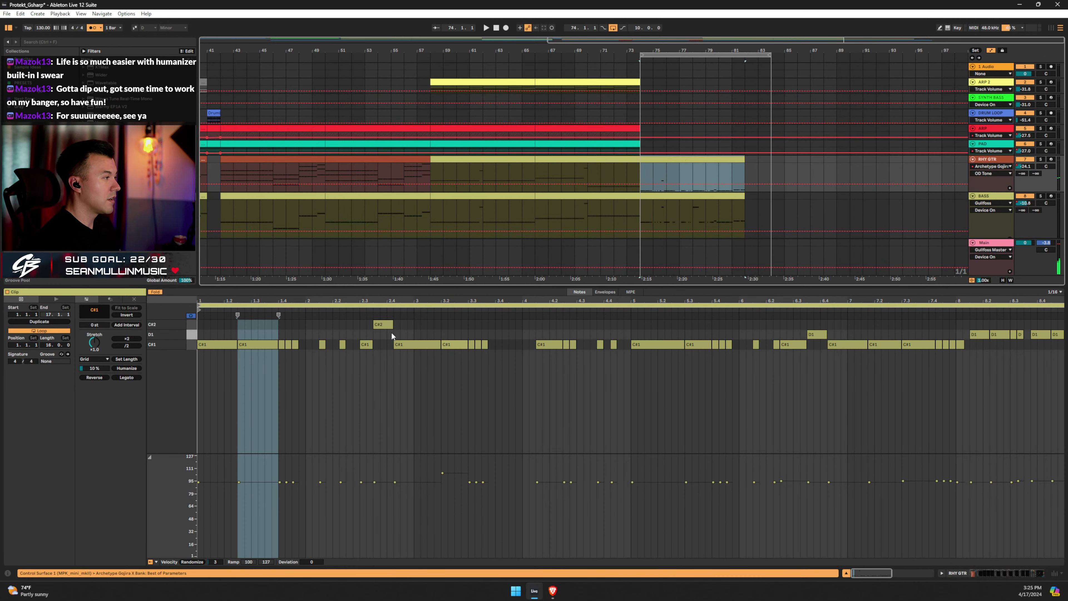
left_click(668, 203)
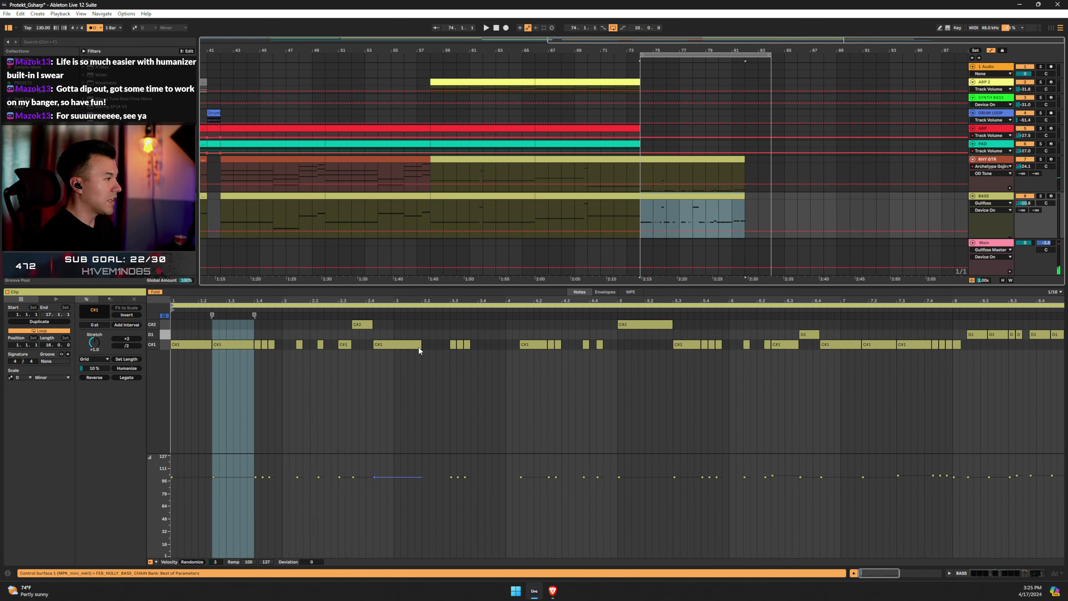
left_click(702, 167)
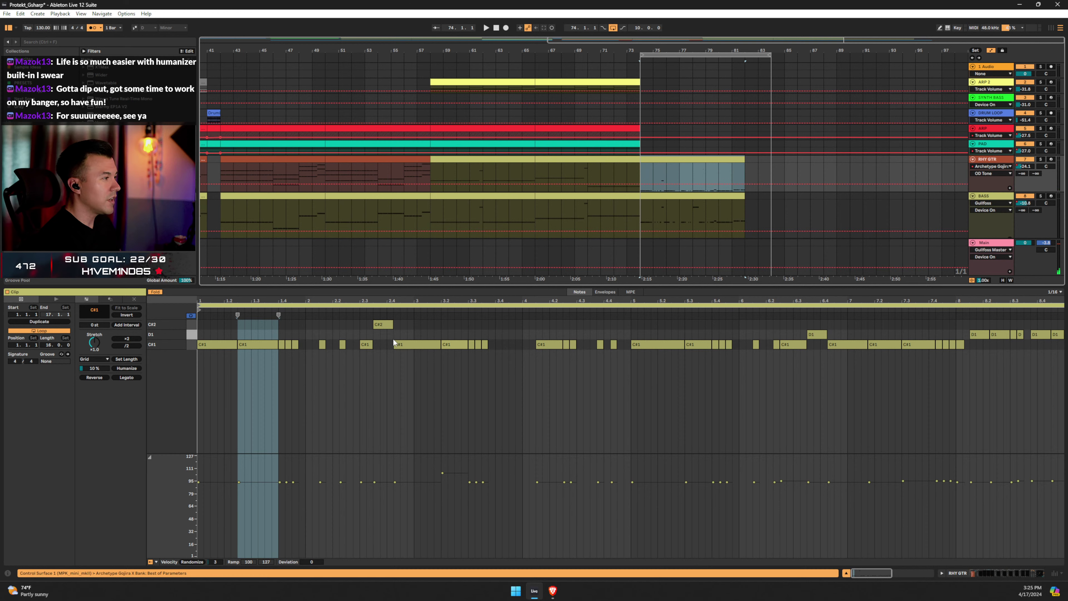
left_click(453, 346)
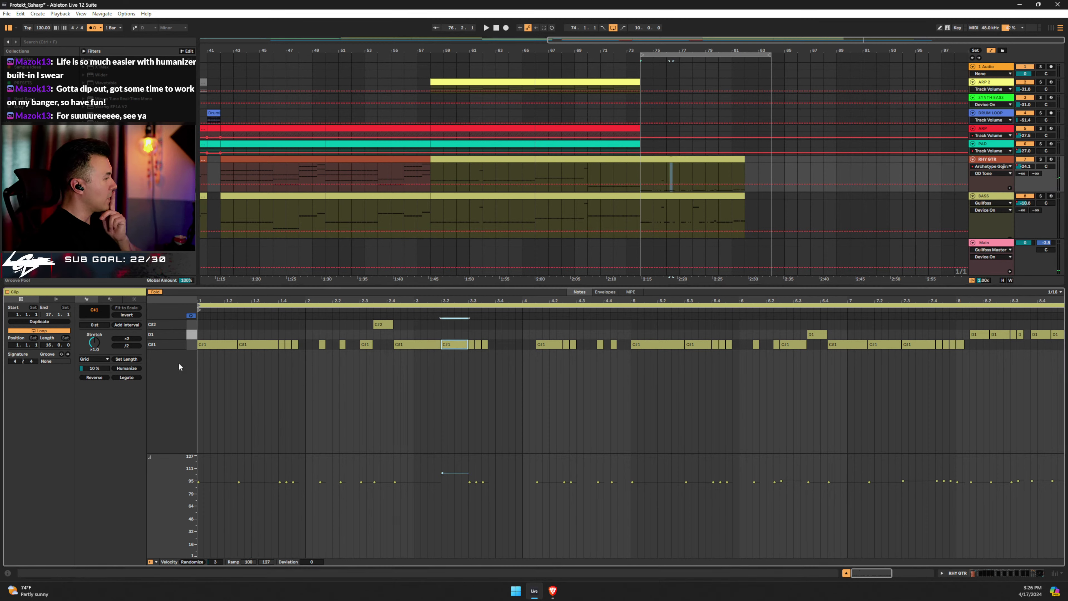
left_click(156, 292)
scroll(322, 358, "up", 5)
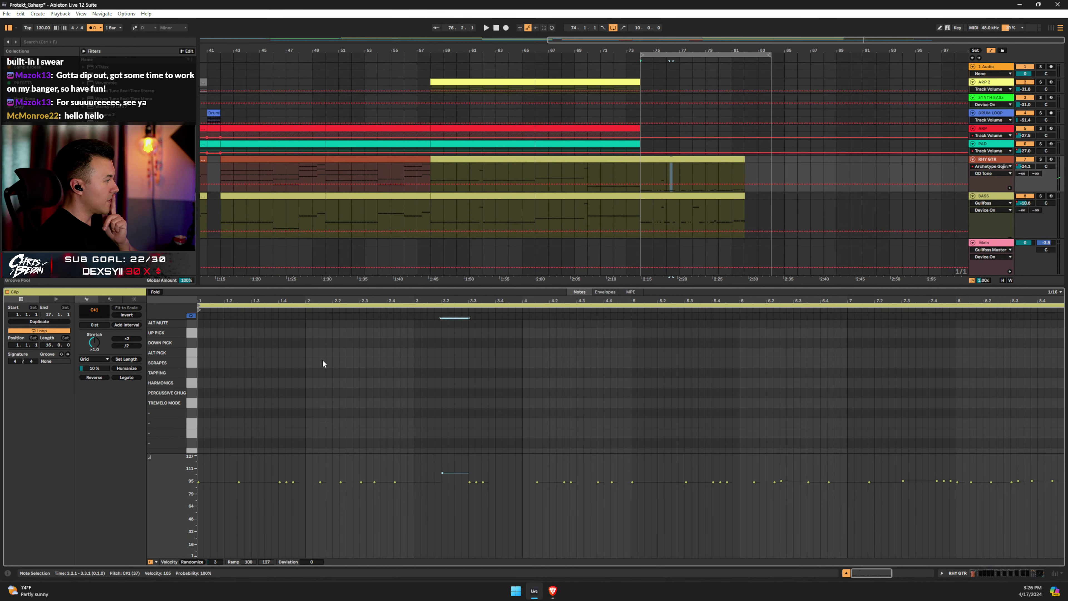
scroll(322, 364, "up", 3)
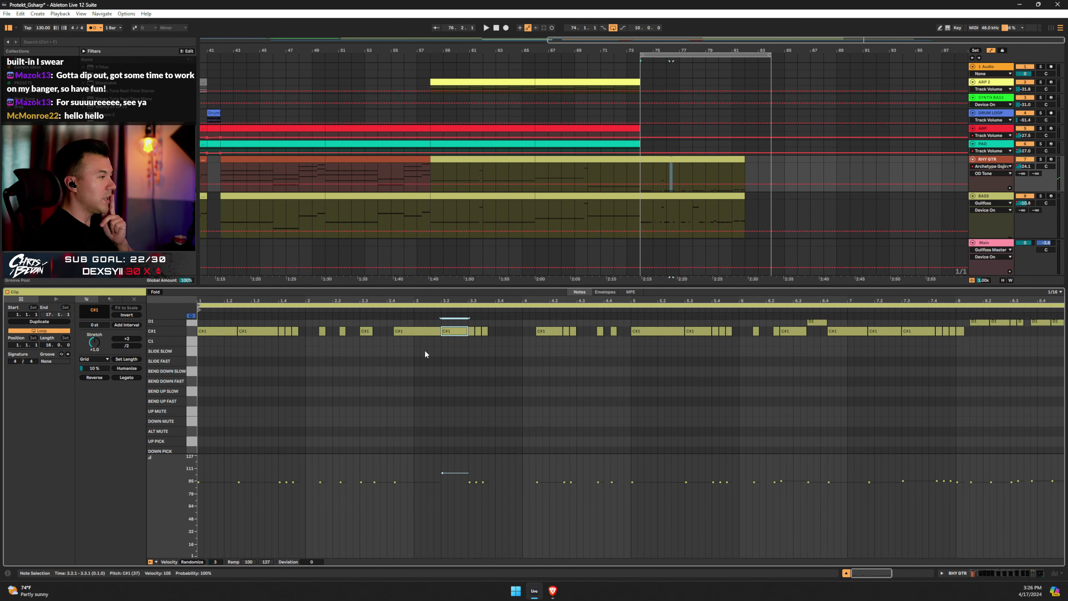
scroll(425, 351, "up", 2)
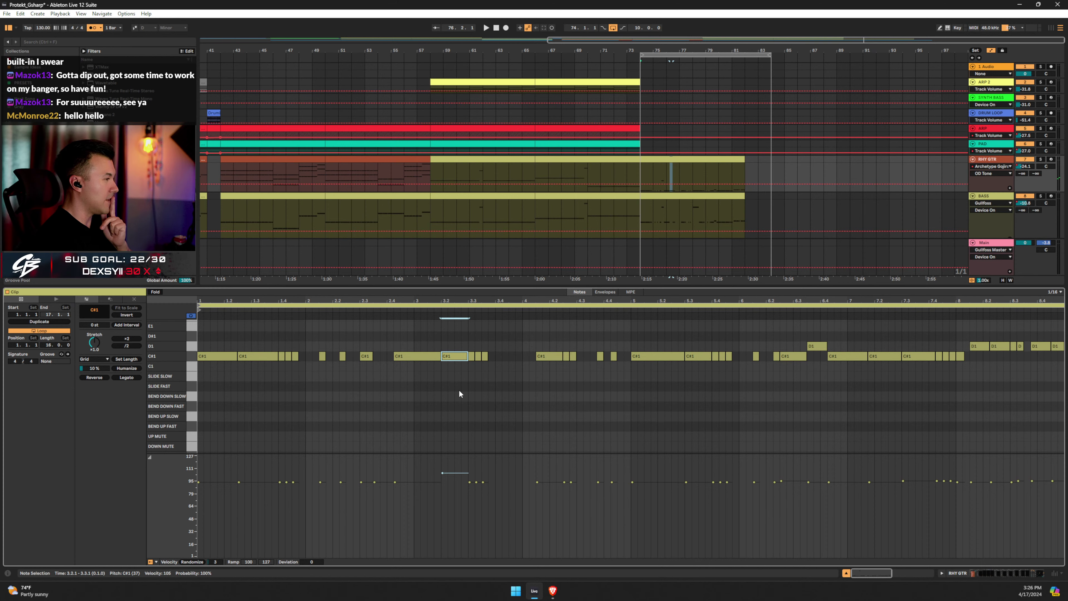
scroll(448, 415, "down", 1)
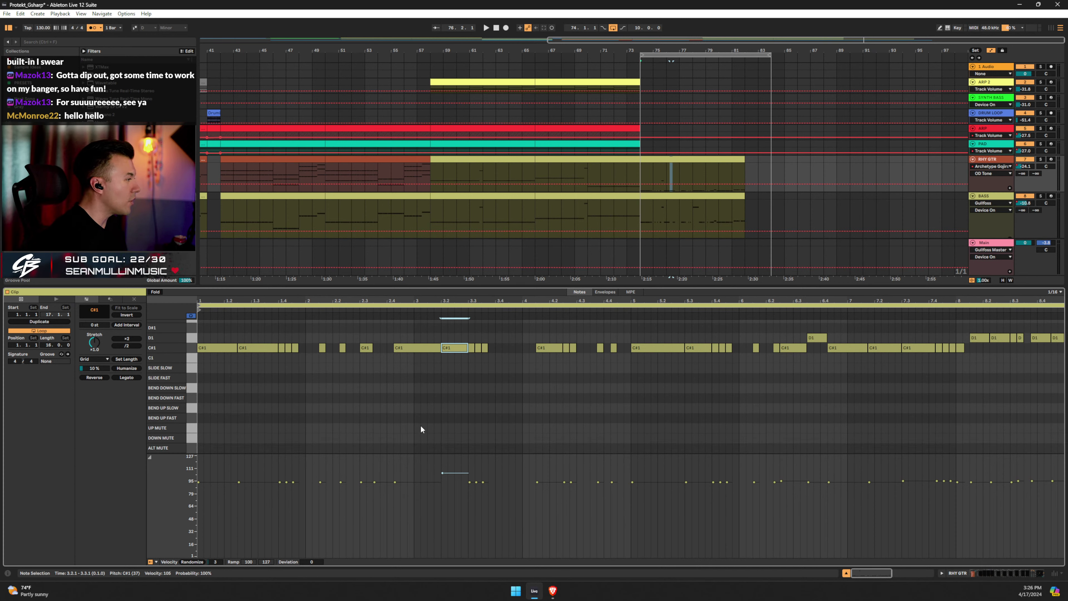
scroll(394, 434, "down", 7)
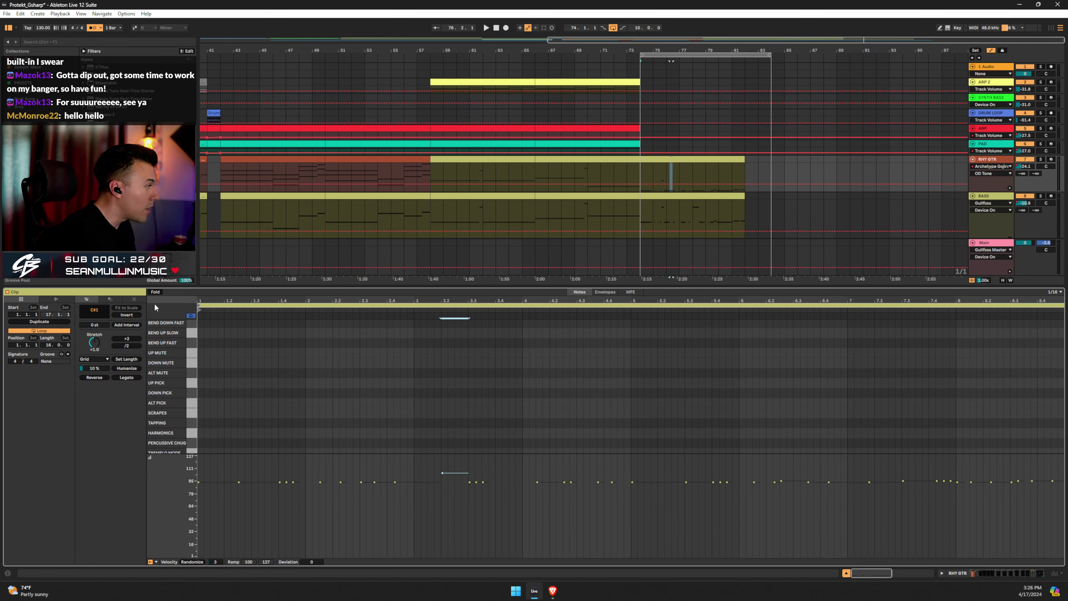
double_click(418, 431)
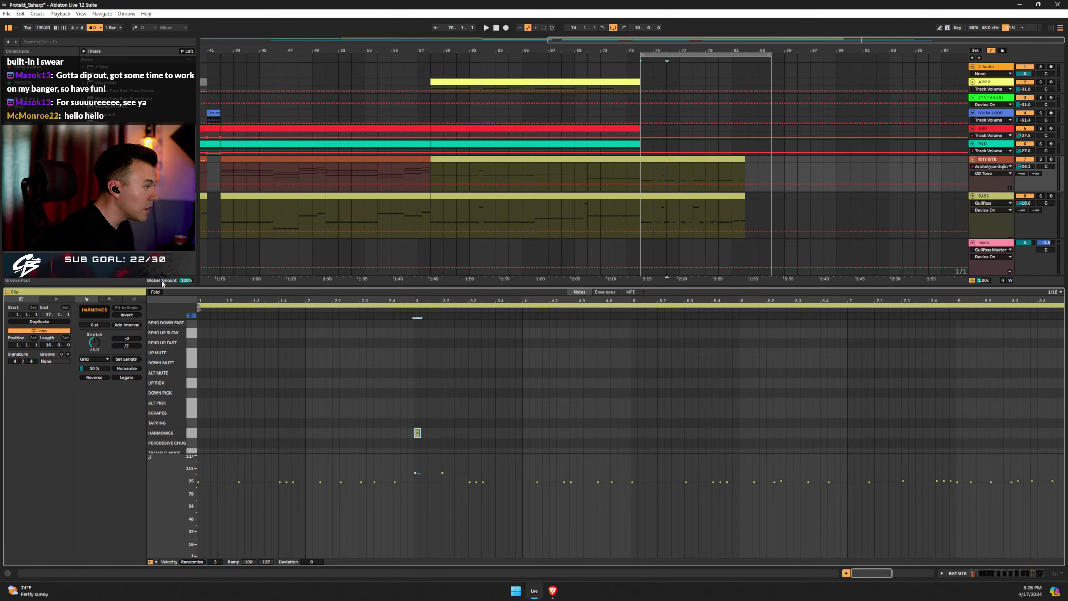
left_click(153, 291)
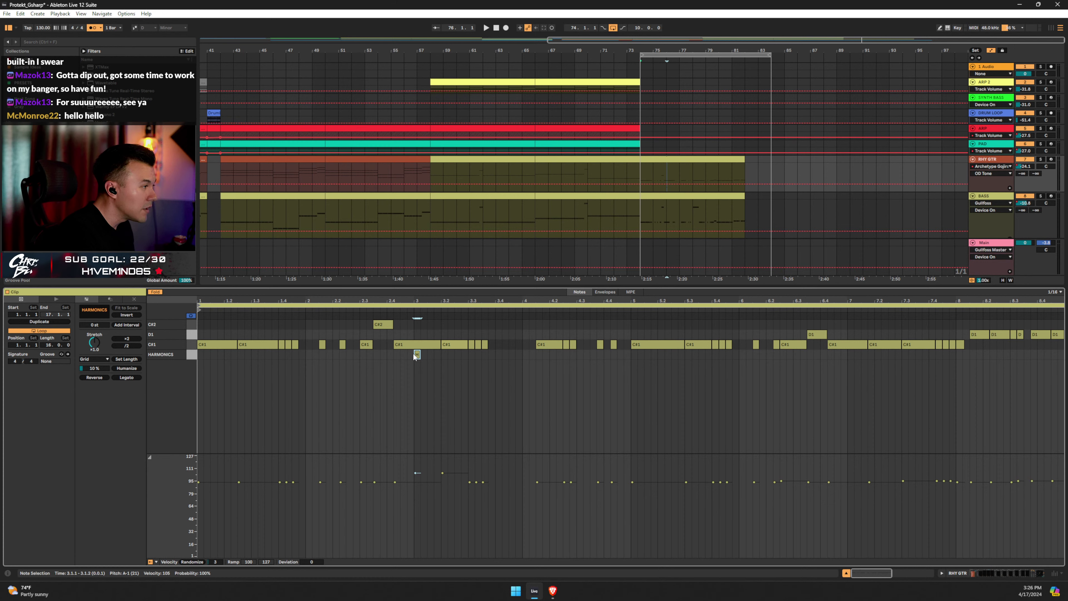
Move the HARMONICS note to 3.2.1, extend it to 3.3.1 to match the C#1 note, and play it back.
key("Right")
key("Right")
key("Right")
key("Right")
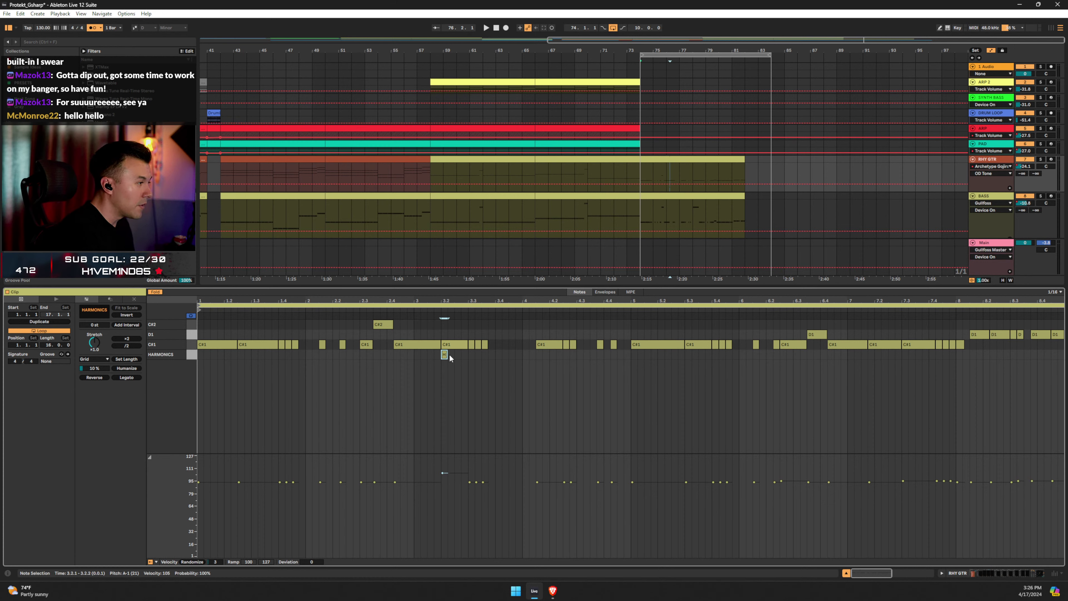
mouse_move(447, 354)
left_mouse_down()
mouse_move(469, 355)
mouse_move(454, 356)
left_mouse_up()
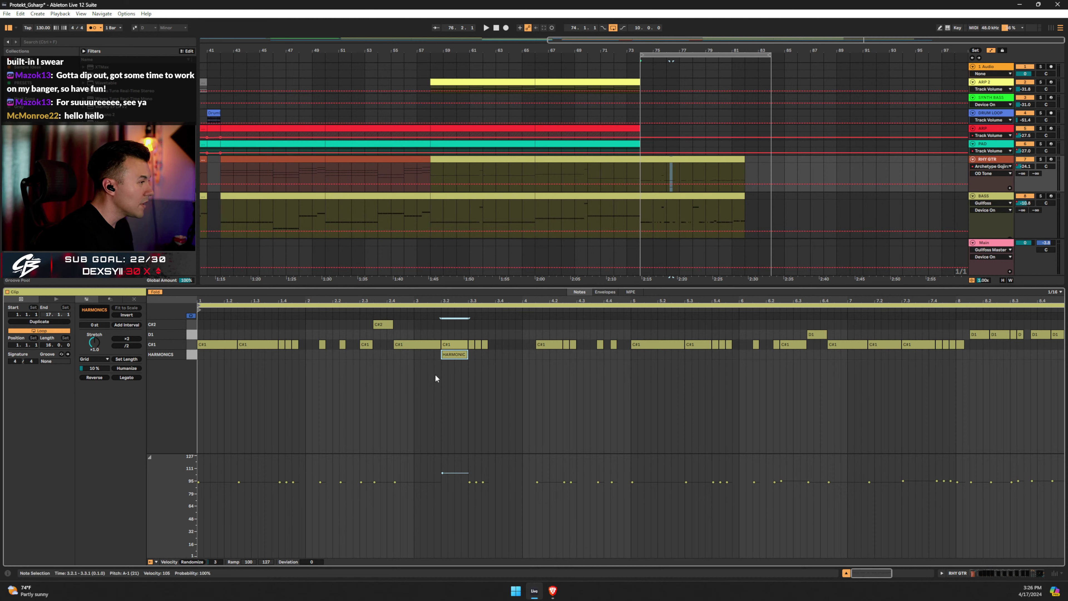
left_click(441, 362)
key("space")
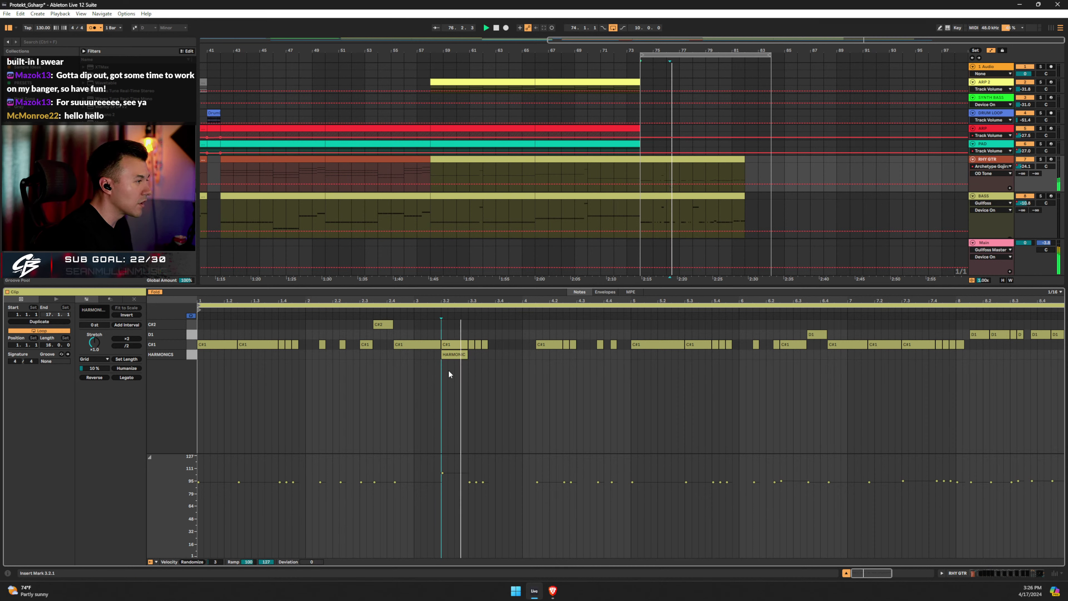
key("space")
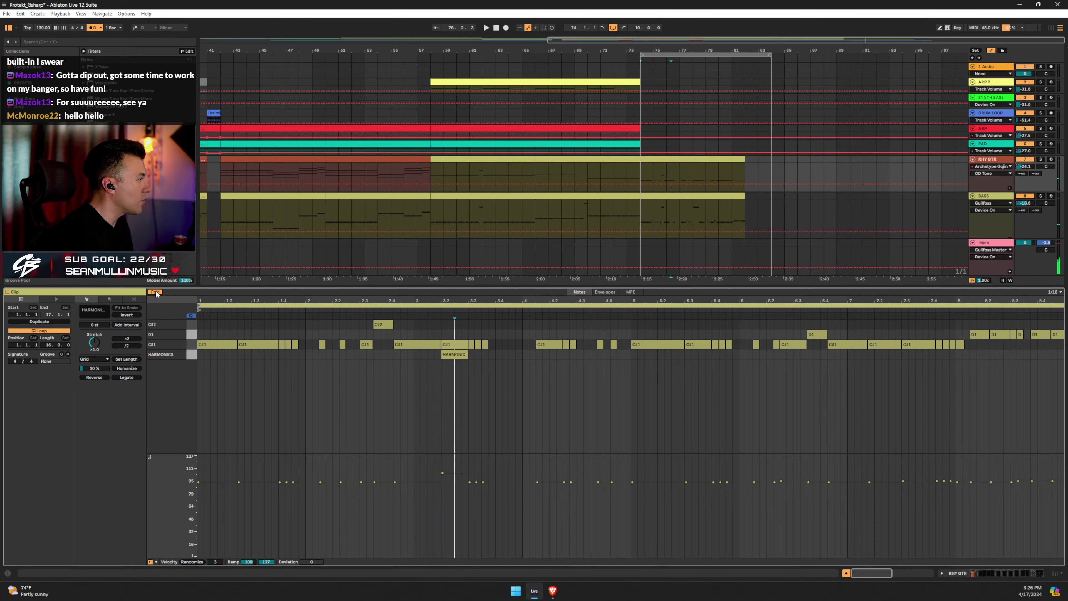
Unfold the note editor, raise the C#1 note at 3.2.1 by an octave to C#2, and play it back.
left_click(155, 292)
scroll(488, 408, "down", 5)
scroll(492, 406, "up", 2)
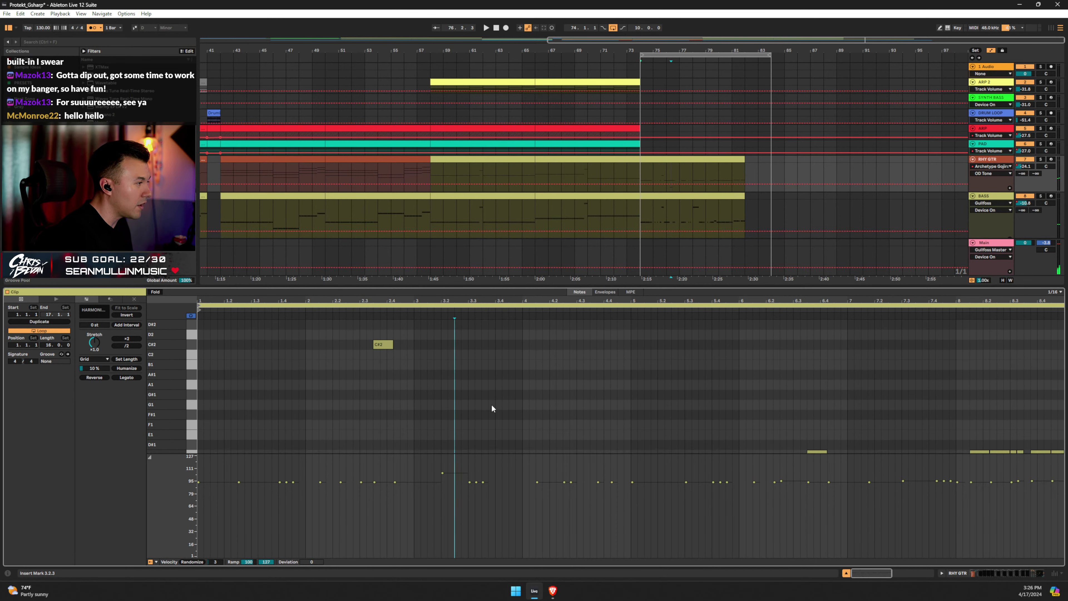
scroll(490, 406, "down", 3)
left_click(446, 415)
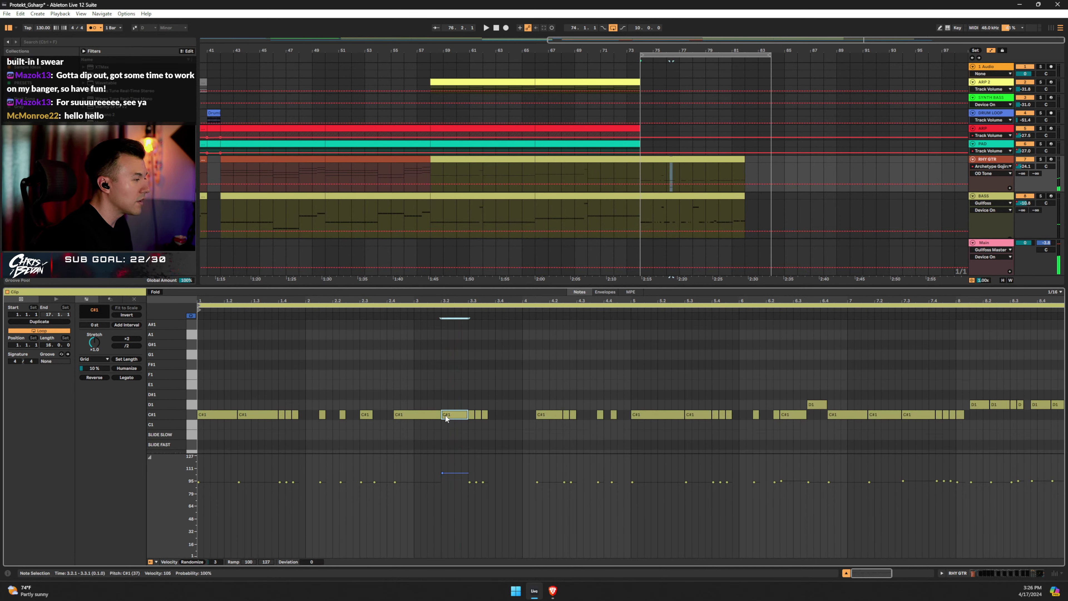
key("shift+Up")
left_click(427, 392)
key("space")
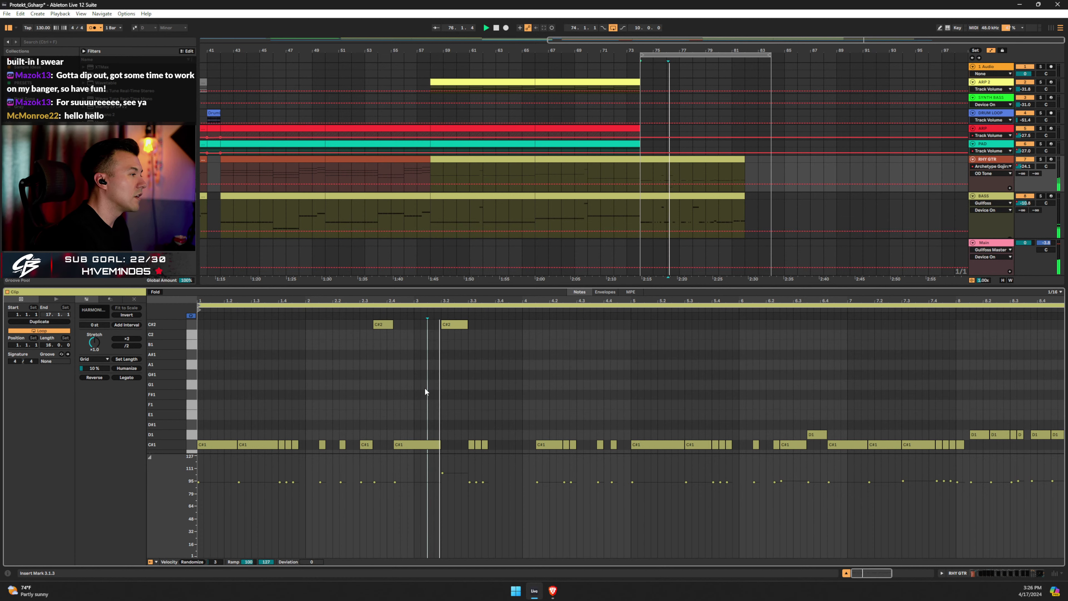
Show the RHY GTR track's device chain, check the Odin II plug-in's settings, and close its window.
left_click(987, 162)
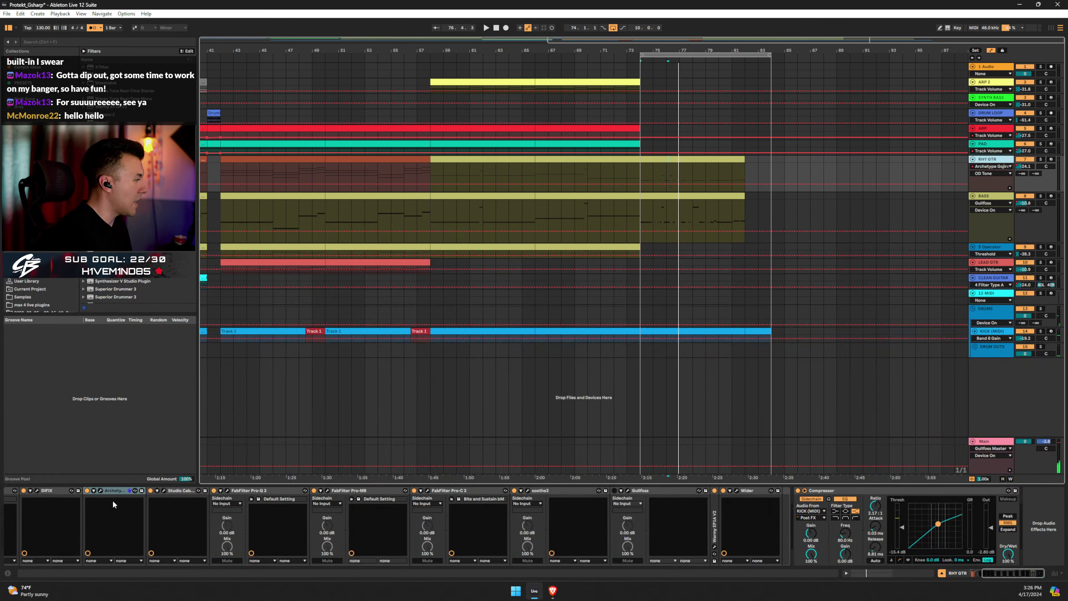
left_click(114, 490)
left_click(172, 493)
scroll(53, 508, "left", 5)
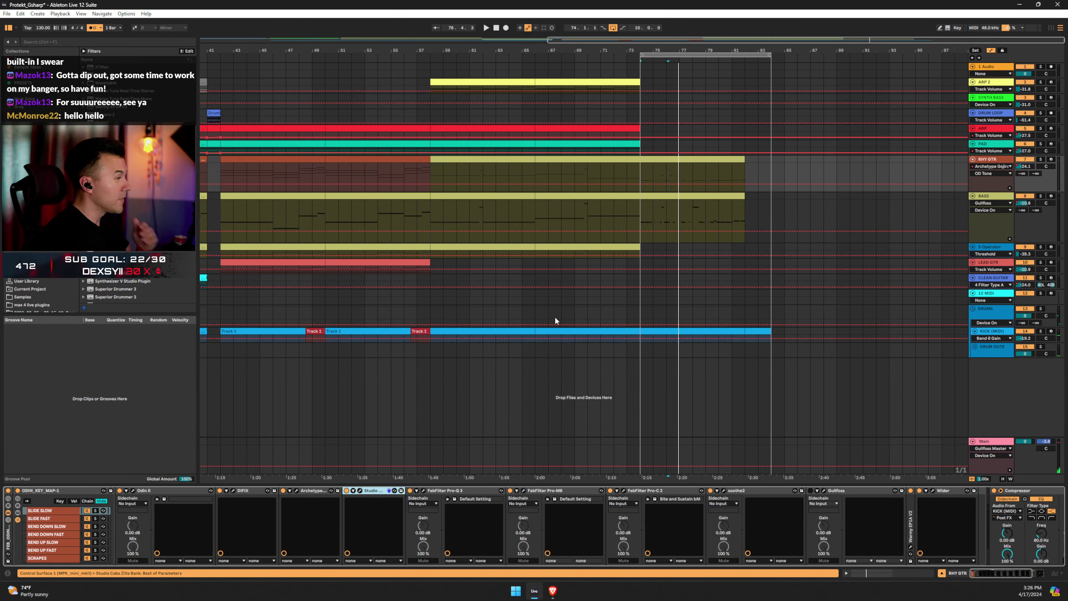
key("ctrl+alt+p")
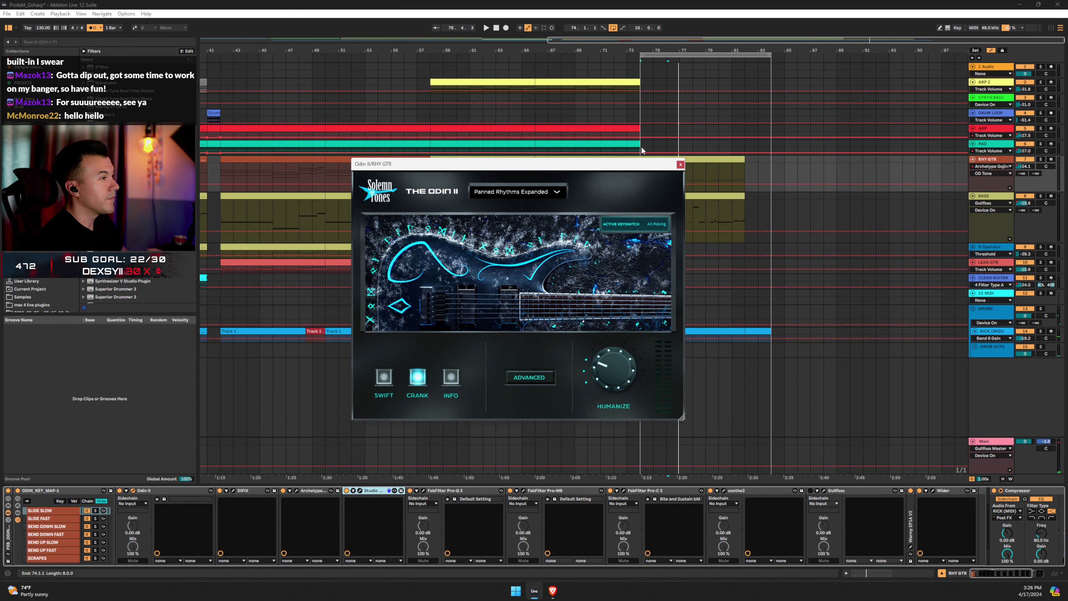
left_click(679, 165)
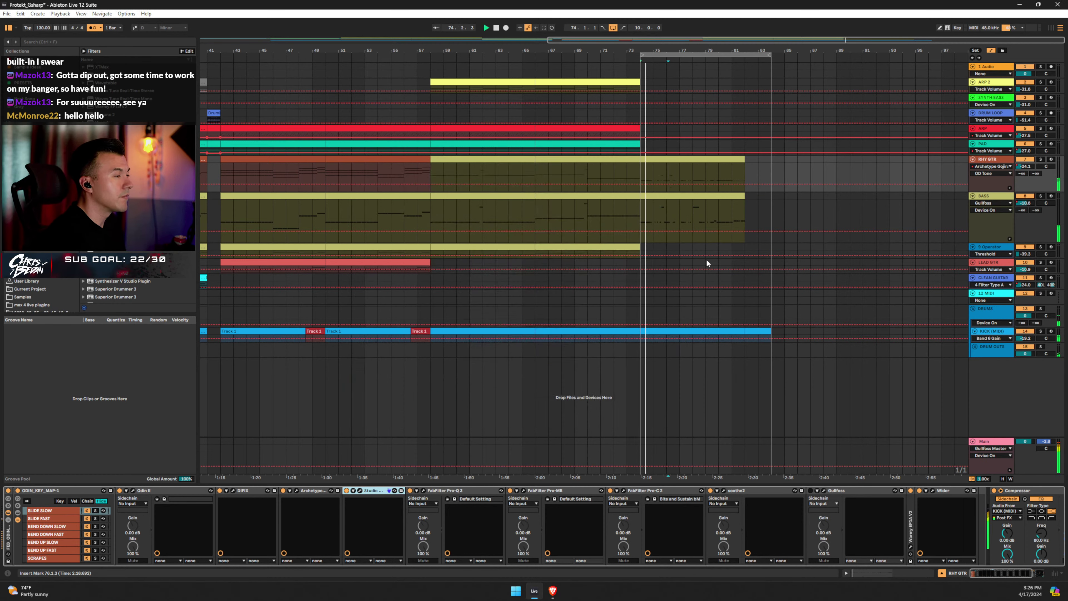
Stack a D2 copy above the RHY GTR clip's C#2 note from 3.2.1 to 3.3.1 and play it back.
double_click(665, 203)
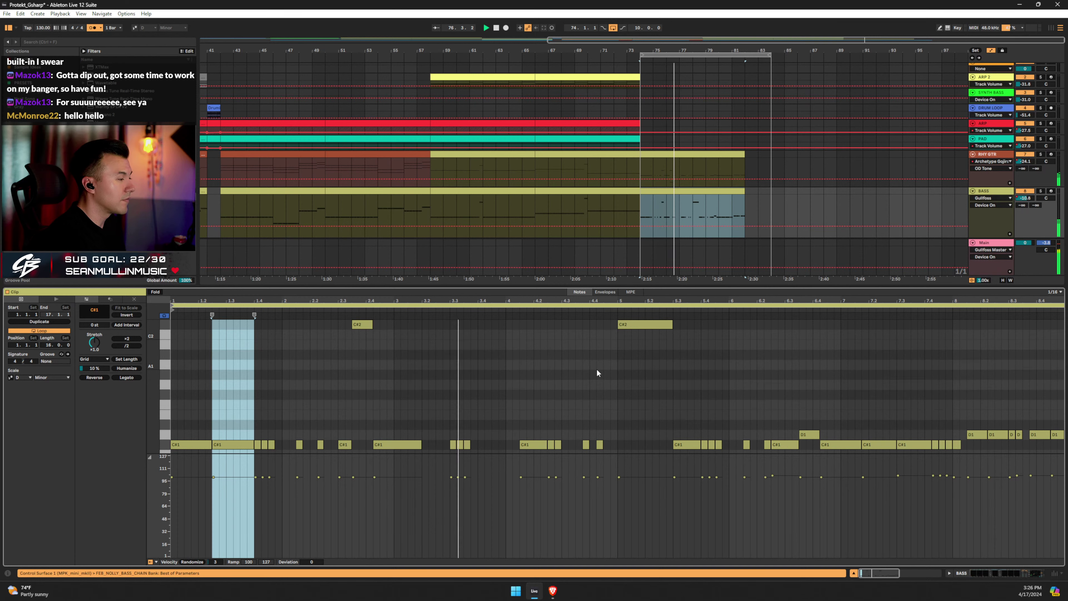
left_click(694, 156)
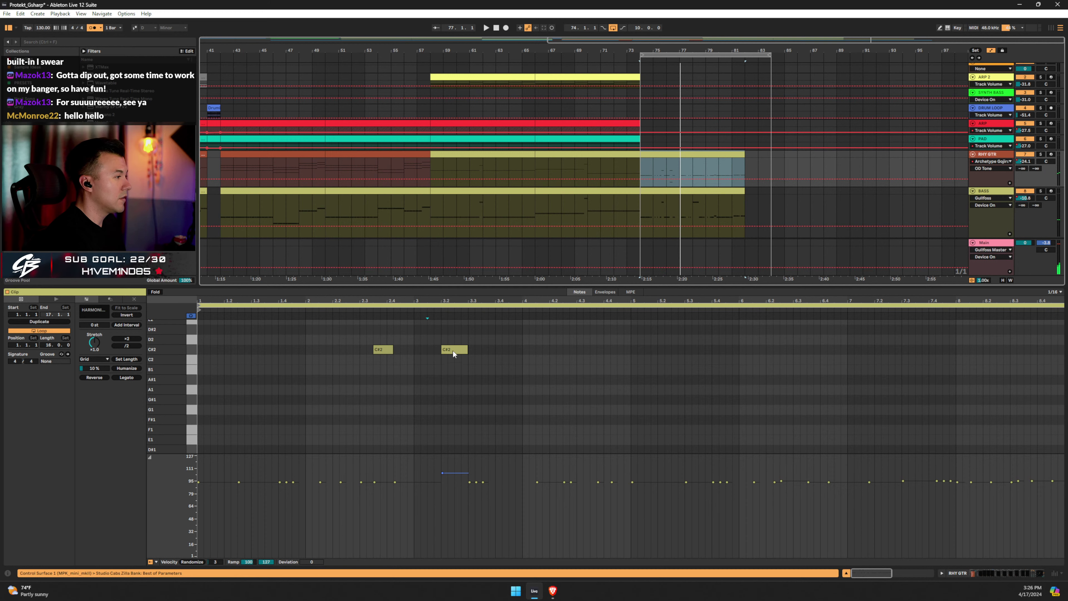
left_click_drag(452, 349, 451, 346)
left_click(410, 311)
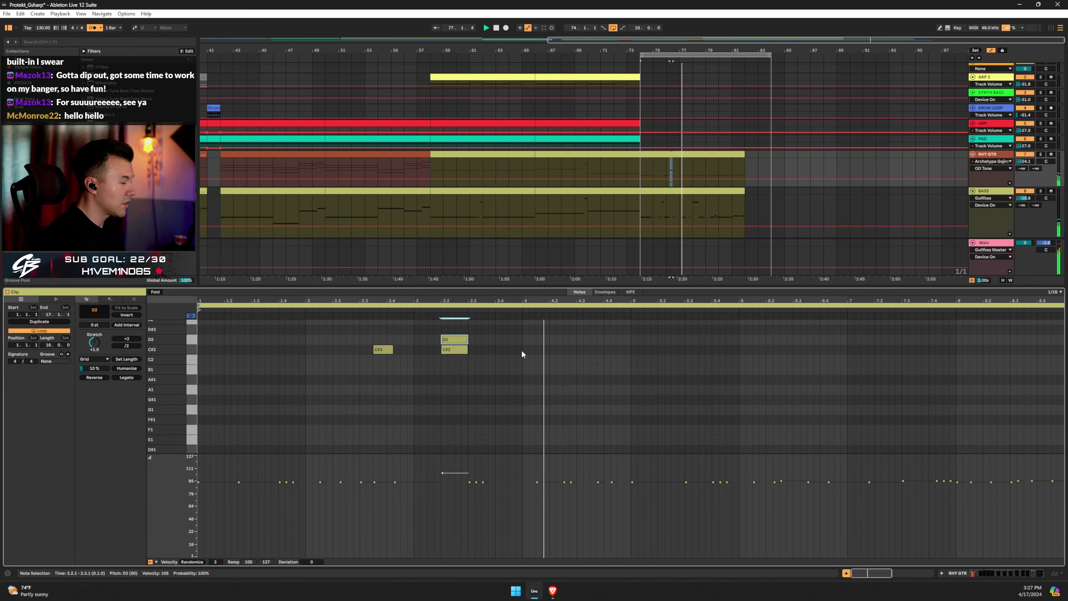
left_click(406, 311)
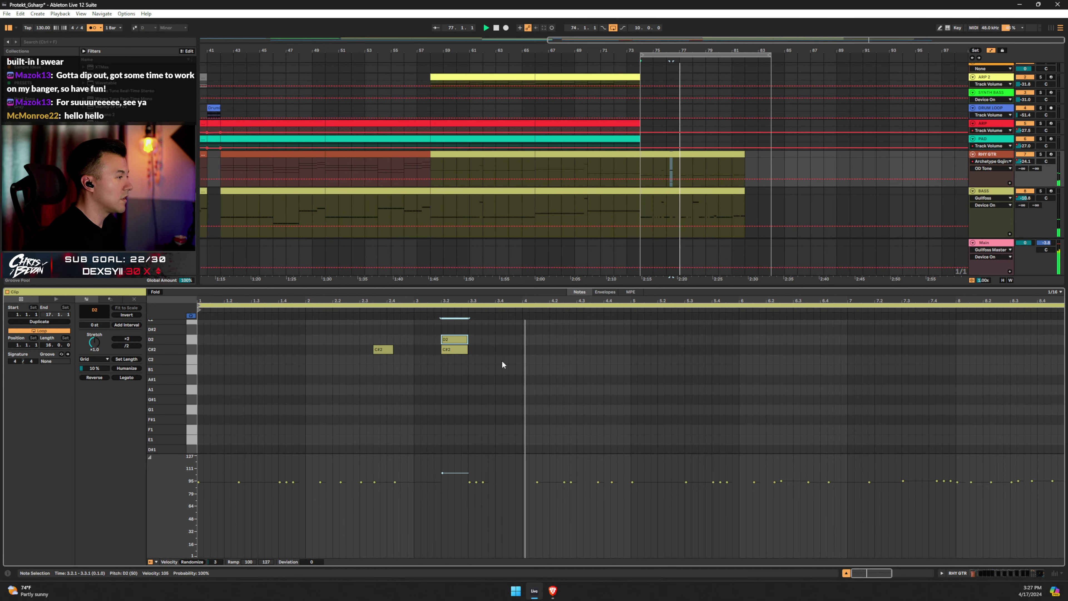
scroll(470, 379, "down", 4)
key("space")
key("space")
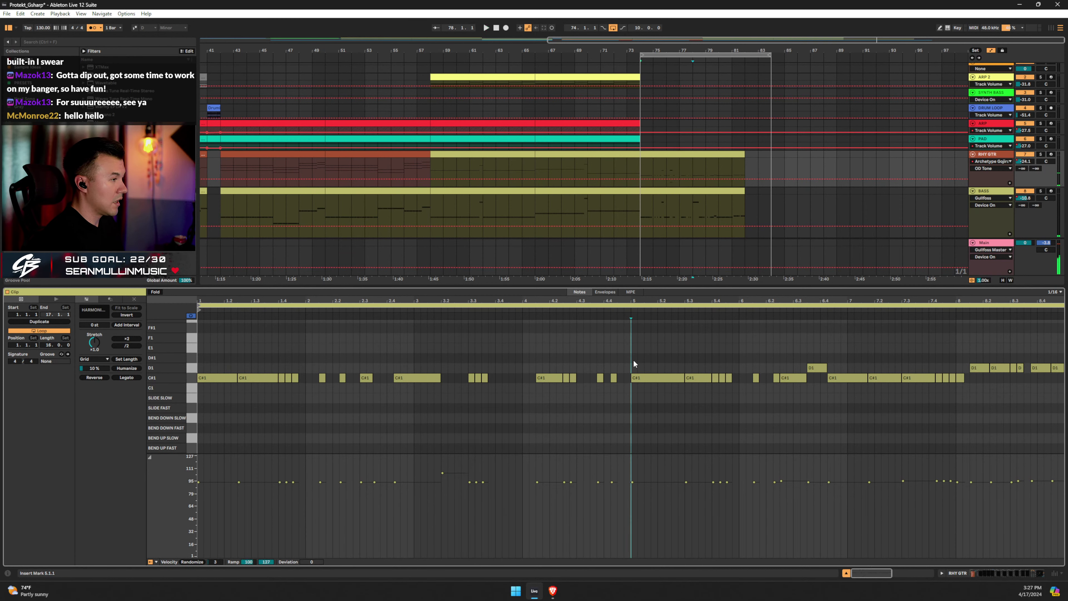
Copy the two long C#1 notes between 5.1.1 and 5.4.1 up to D1 and play back the section.
left_click_drag(633, 359, 694, 385)
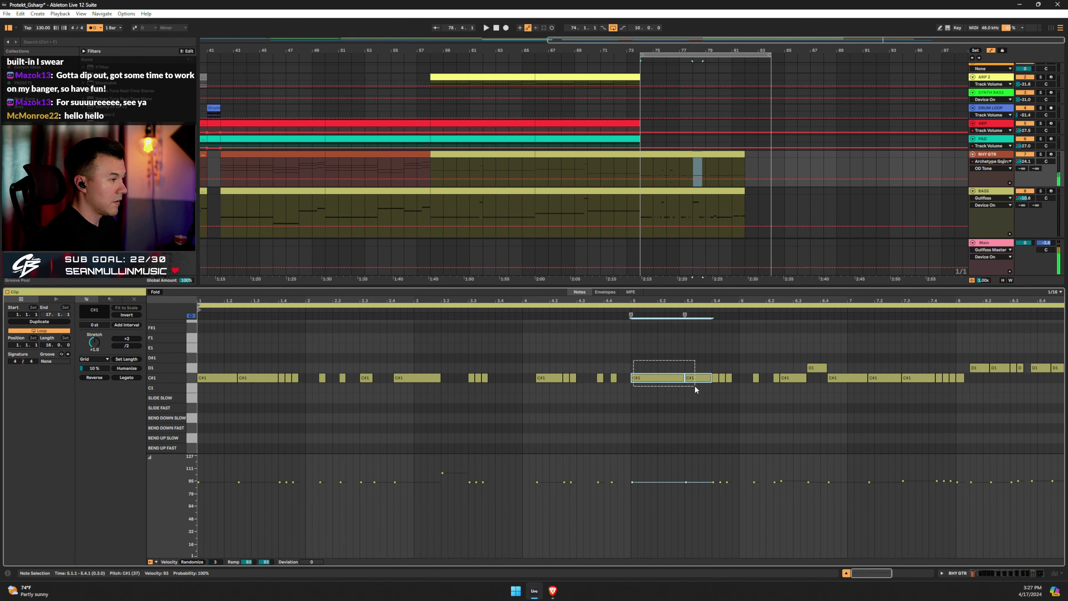
left_click(575, 313)
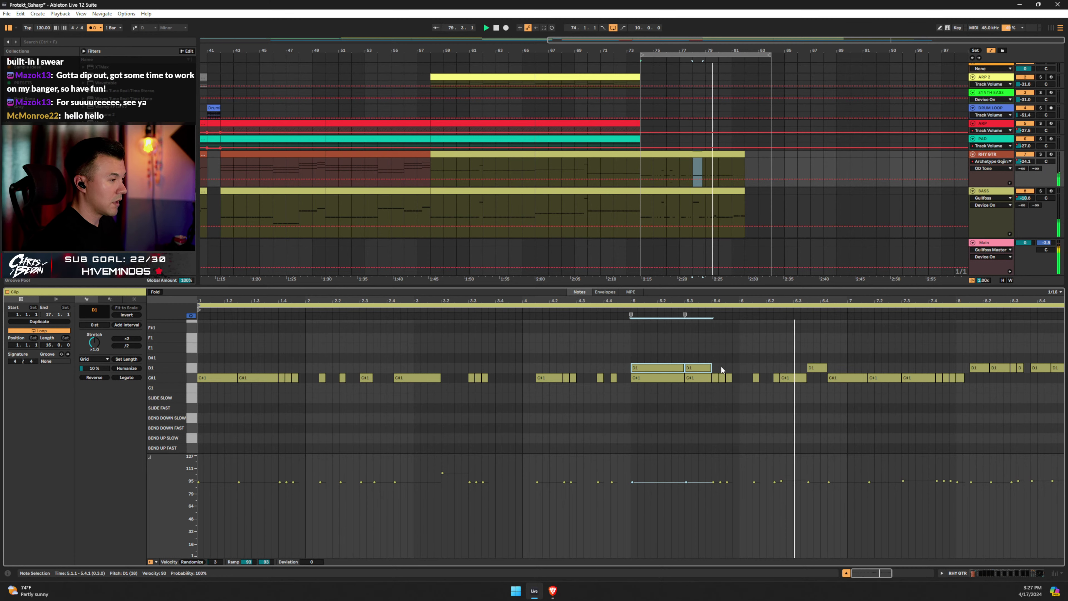
left_click(698, 341)
key("space")
left_click_drag(742, 348, 631, 381)
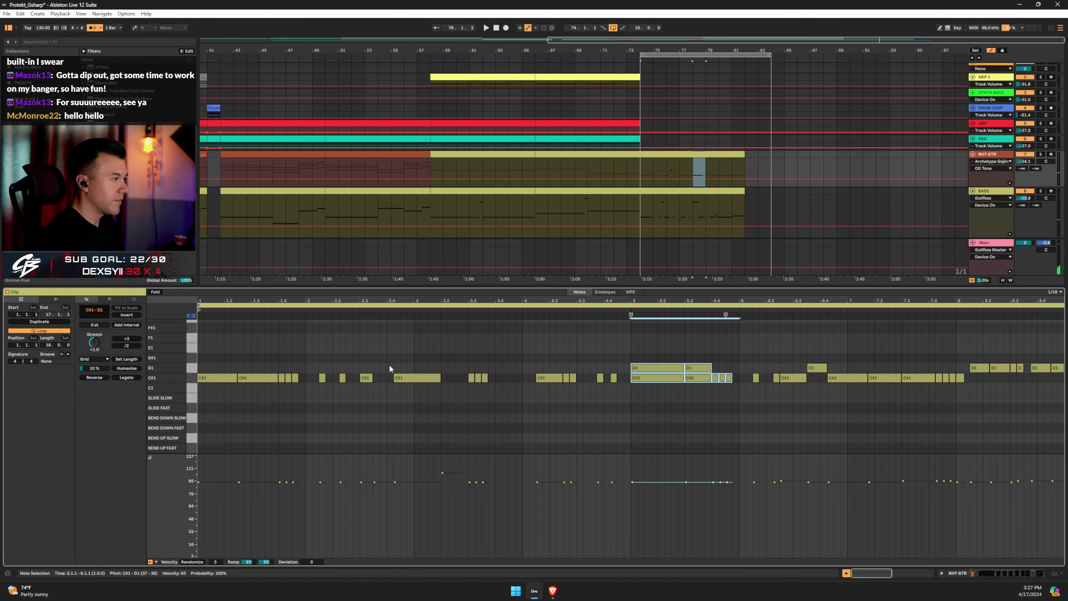
key("space")
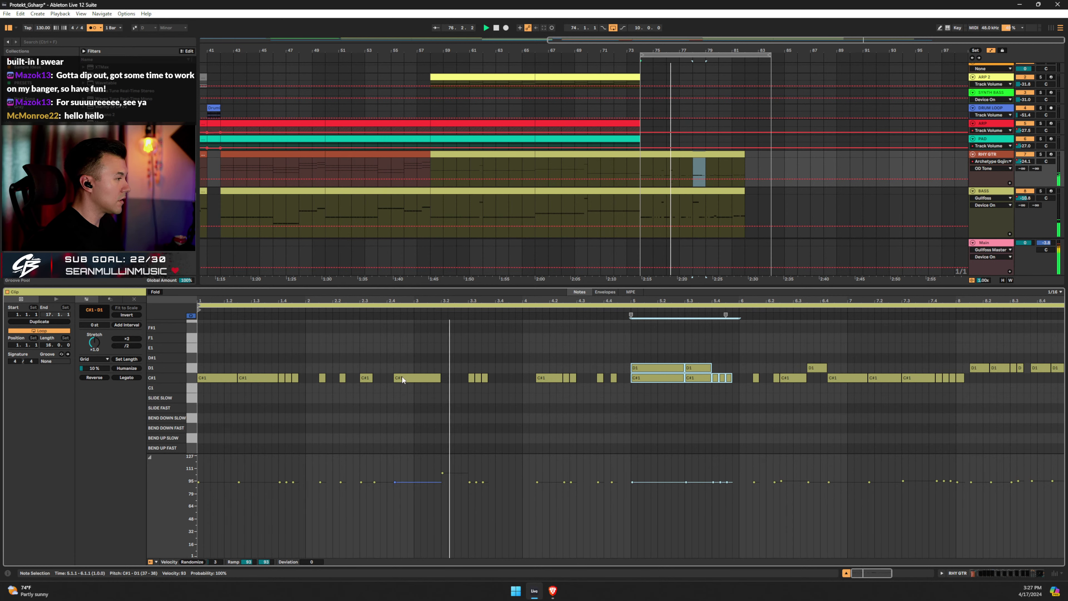
Stack a D1 copy above the long C#1 note ending at 3.2.1 and play back the section.
key("space")
left_click_drag(402, 377, 401, 368, "ctrl")
key("space")
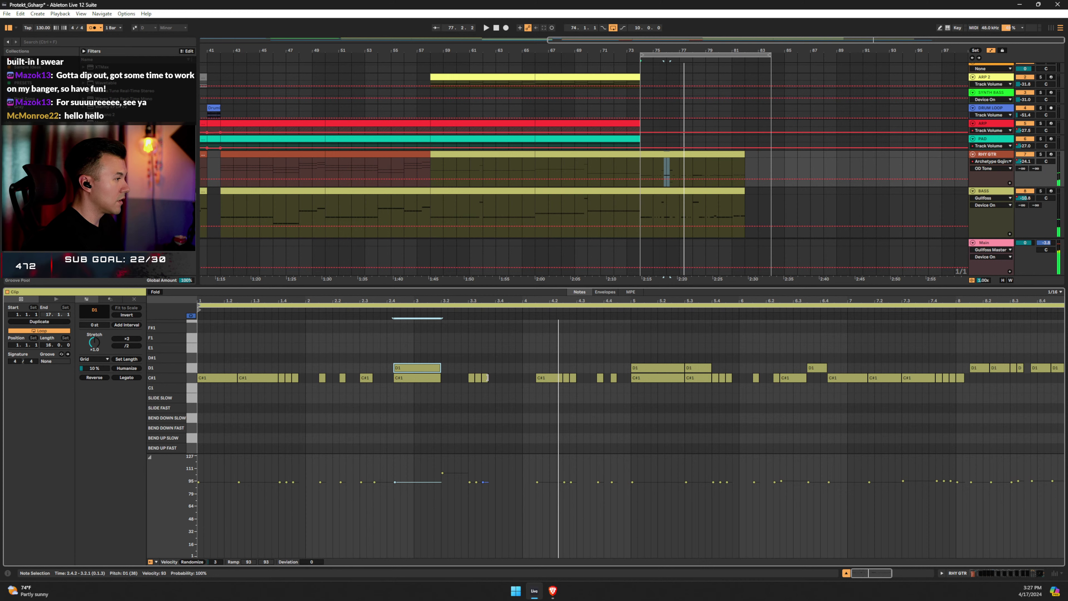
Extend the C#1 note at 3.3.3, stack a D1 above it, shorten both to one beat, and repeat the pair from 3.4.3 to 4.1.3.
key("space")
left_click_drag(487, 377, 507, 369)
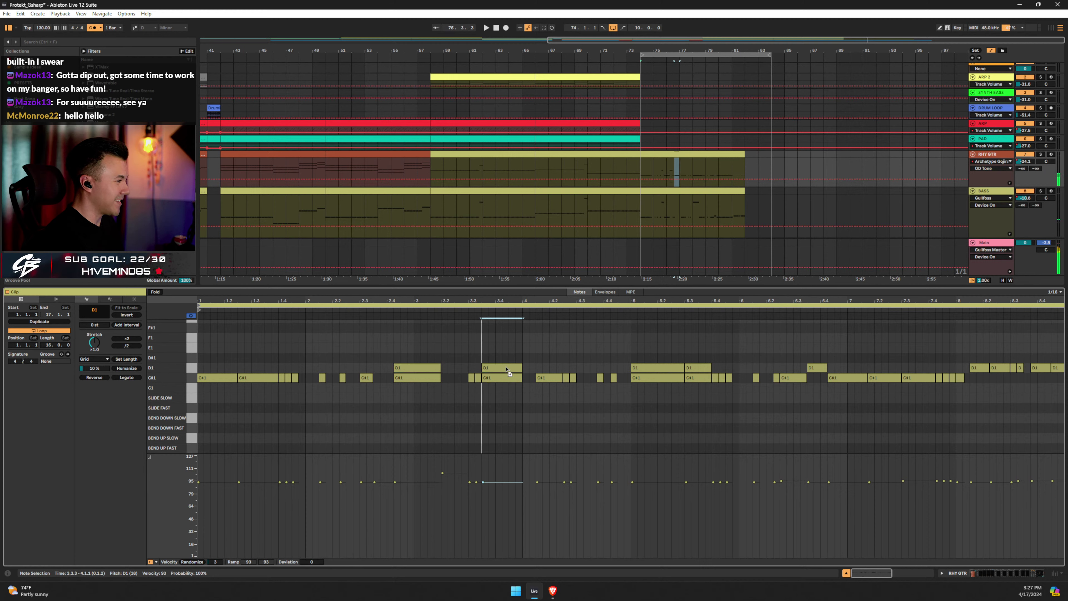
left_click(406, 308)
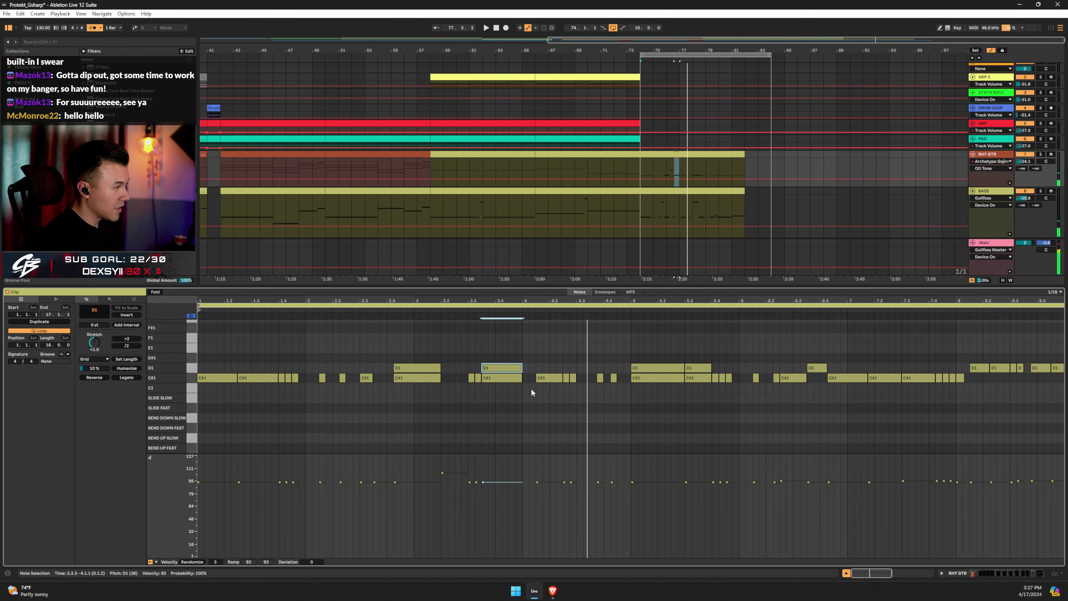
key("space")
mouse_move(529, 361)
left_mouse_down()
mouse_move(520, 387)
mouse_move(510, 367)
mouse_move(517, 373)
left_mouse_up()
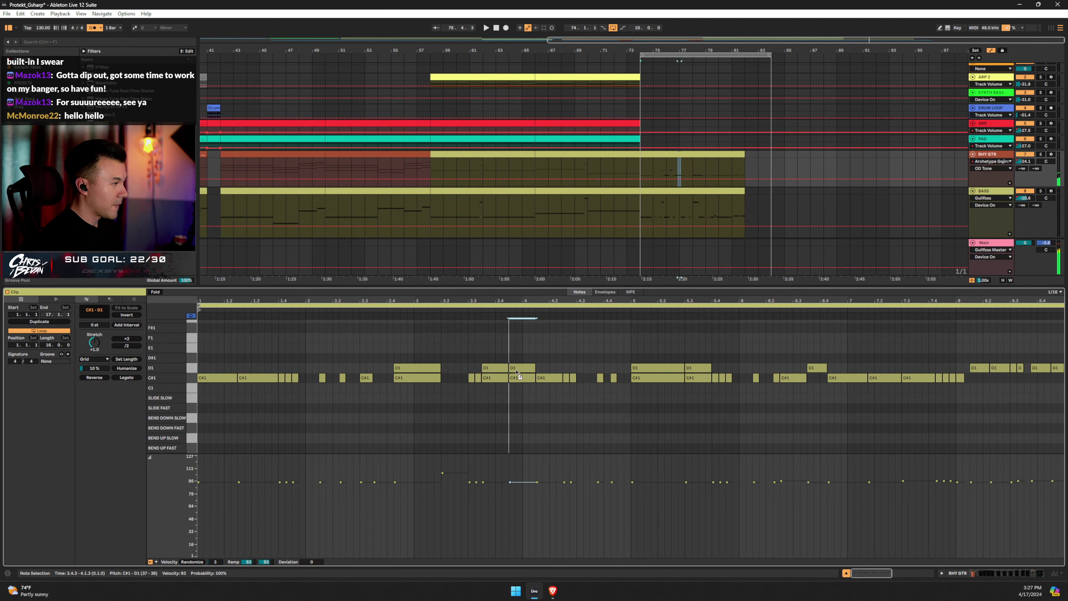
Move the RHY GTR clip's two C#1 notes between 3.3.3 and 4.1.3 down to the SCRAPES key and play back the section.
left_click(449, 312)
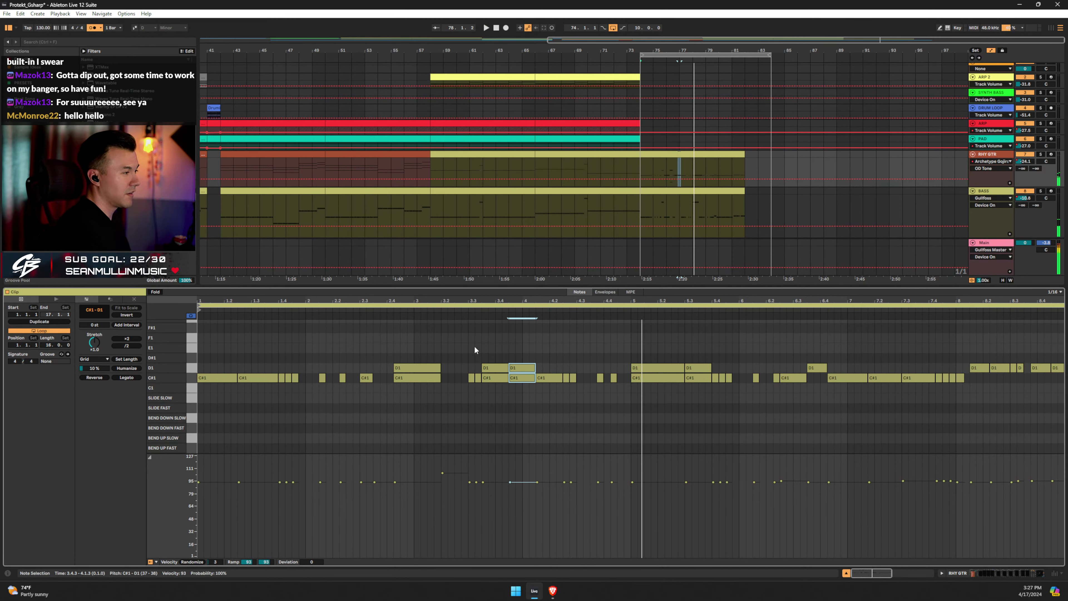
key("space")
left_click_drag(551, 356, 471, 358)
left_click_drag(536, 393, 495, 377)
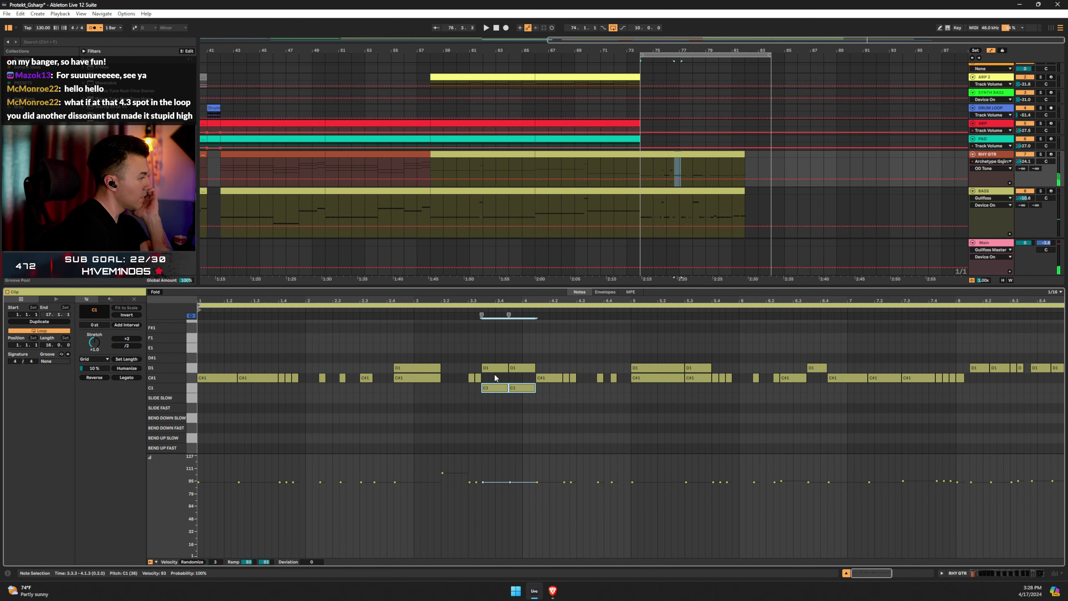
key("Down")
key("Down")
key("Down")
key("Down")
key("Down")
key("Down")
key("Down")
key("Down")
key("Down")
key("Down")
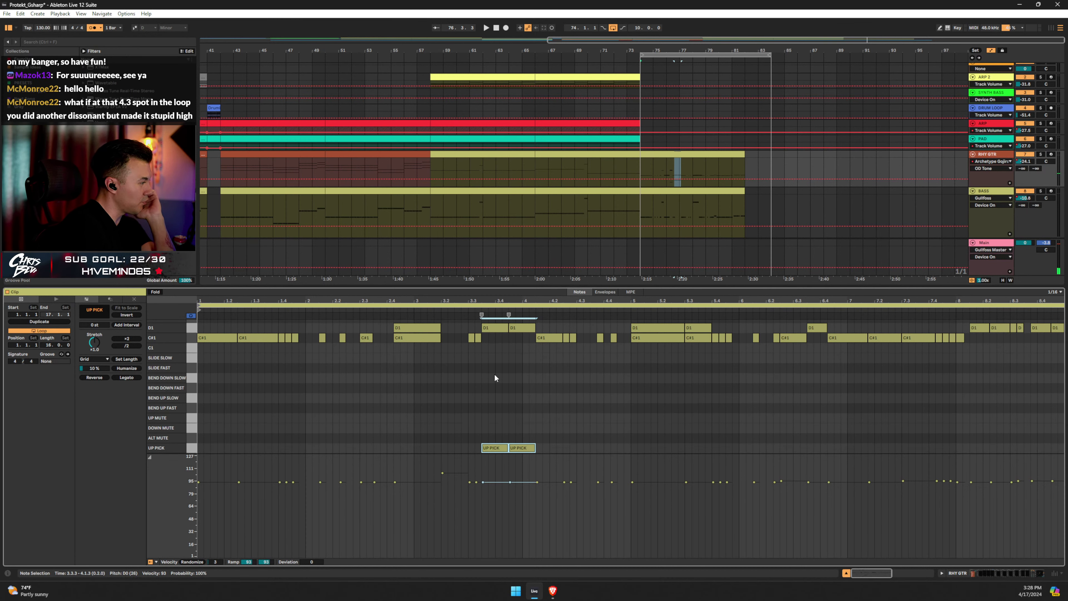
key("Down")
key("Down")
key("Down")
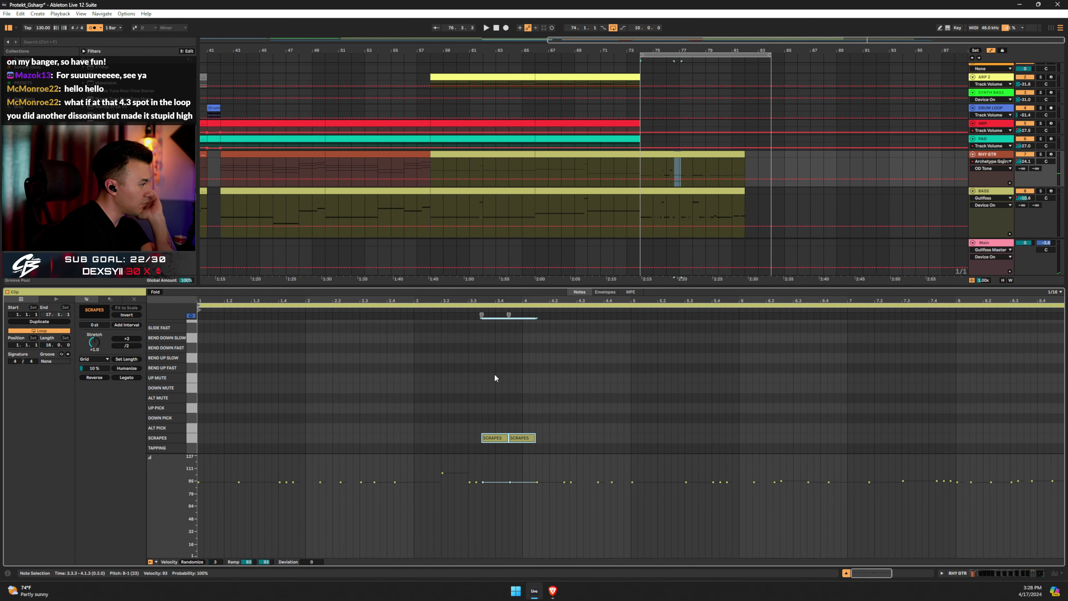
left_click(429, 310)
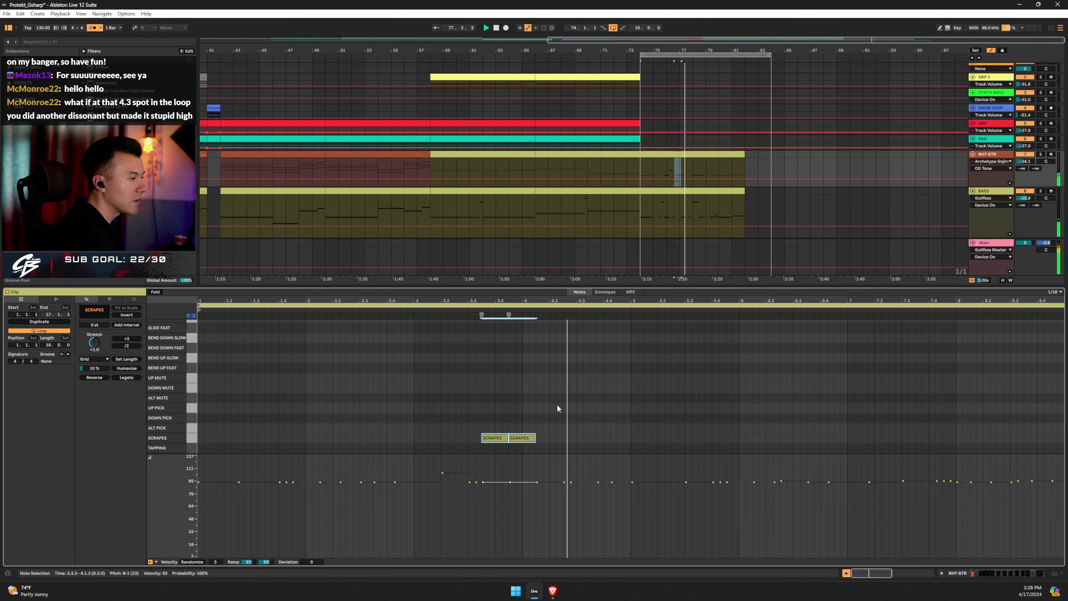
Raise the two D1 notes between 3.3.3 and 4.1.3 an octave to D2 and play back the section.
scroll(555, 424, "down", 1)
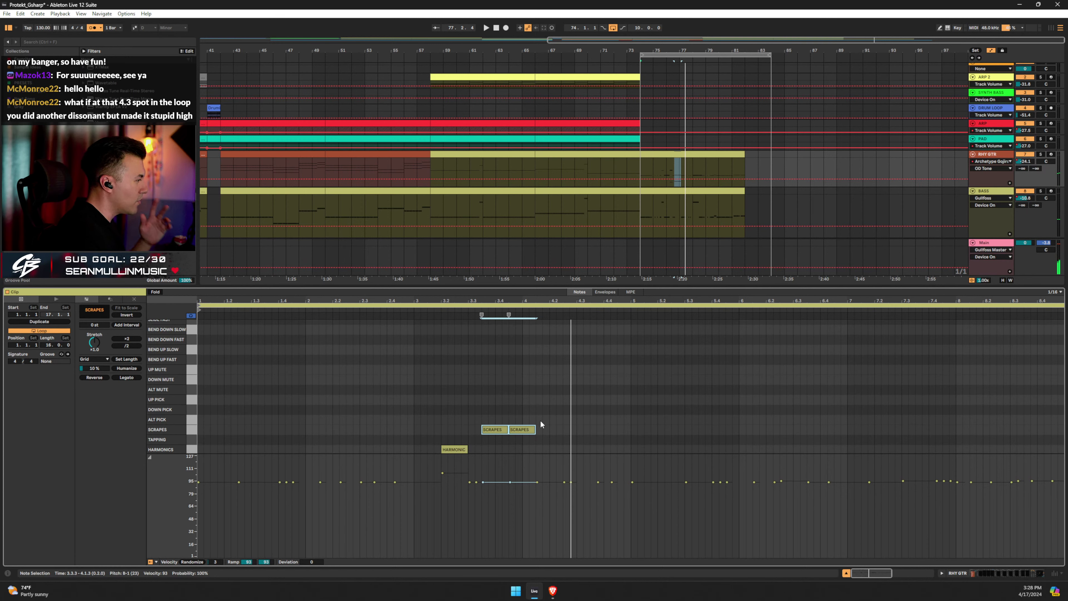
scroll(540, 424, "down", 3)
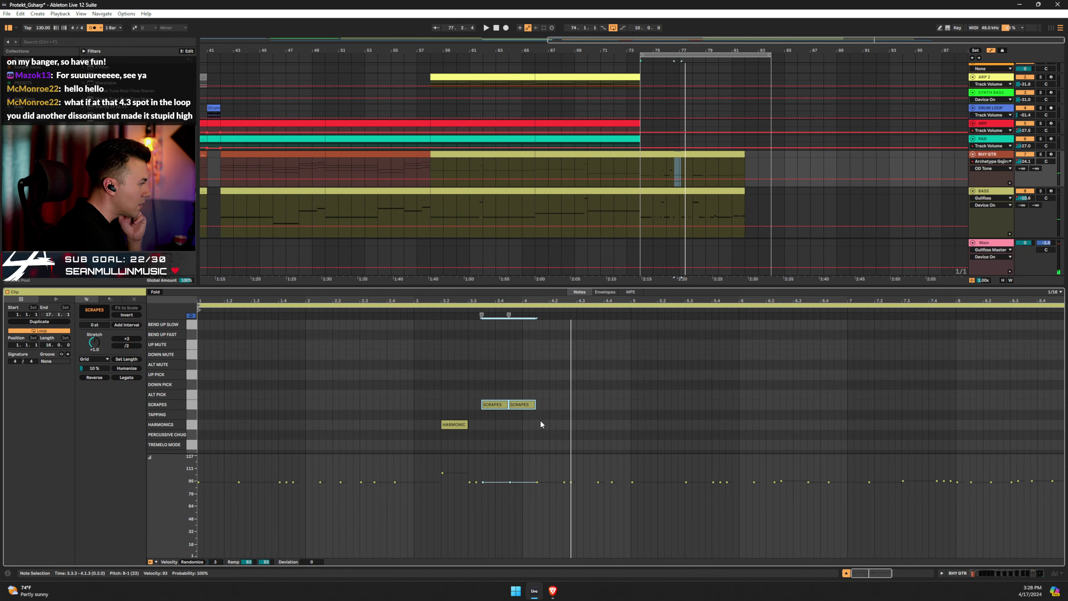
scroll(538, 424, "up", 9)
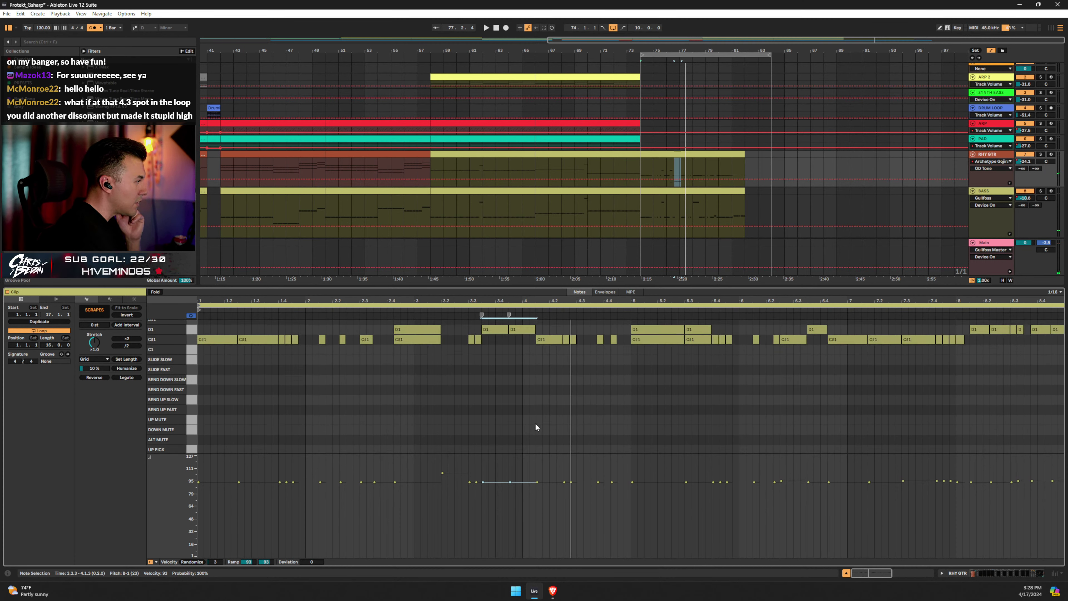
scroll(535, 424, "down", 6)
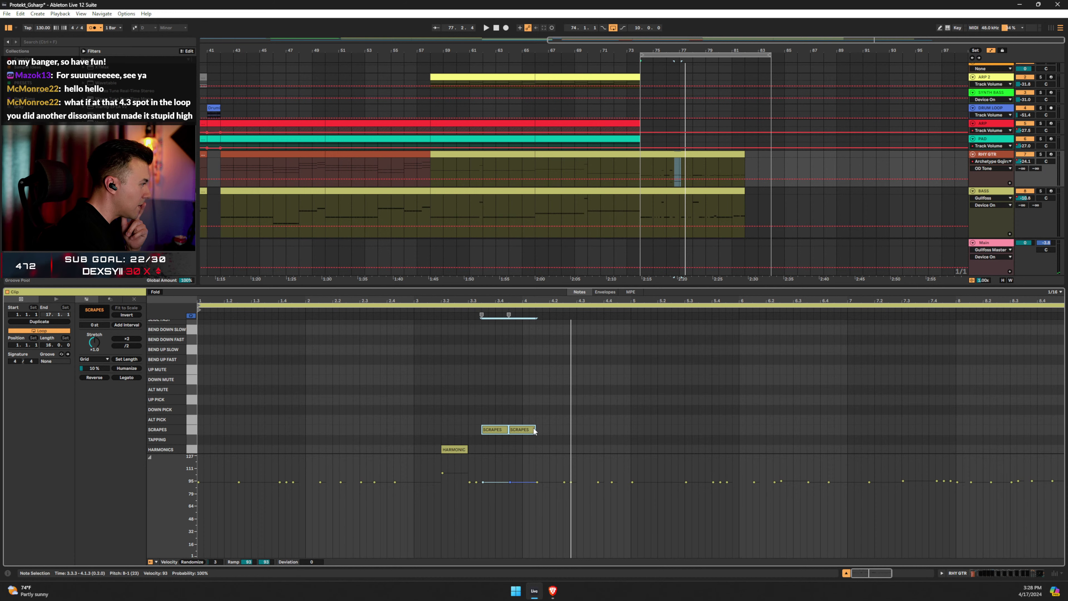
scroll(534, 429, "down", 4)
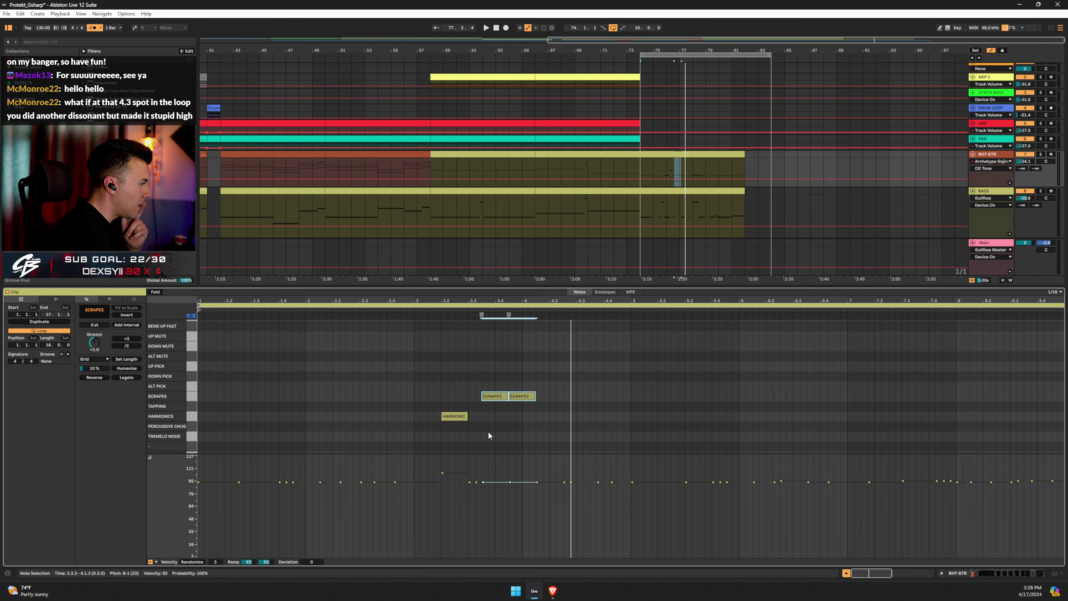
scroll(526, 413, "up", 15)
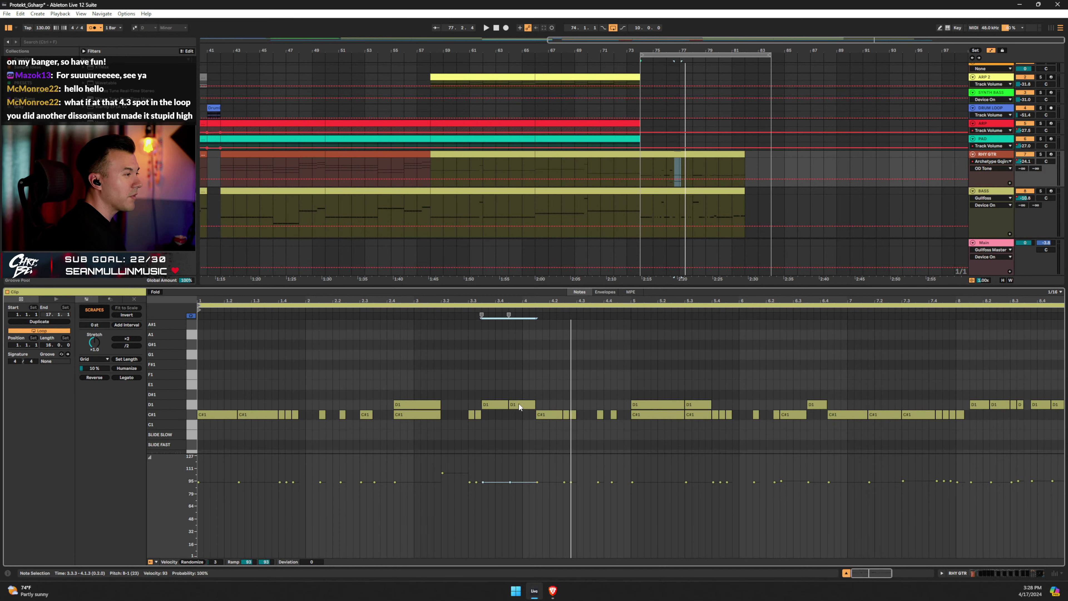
left_click_drag(477, 384, 534, 401)
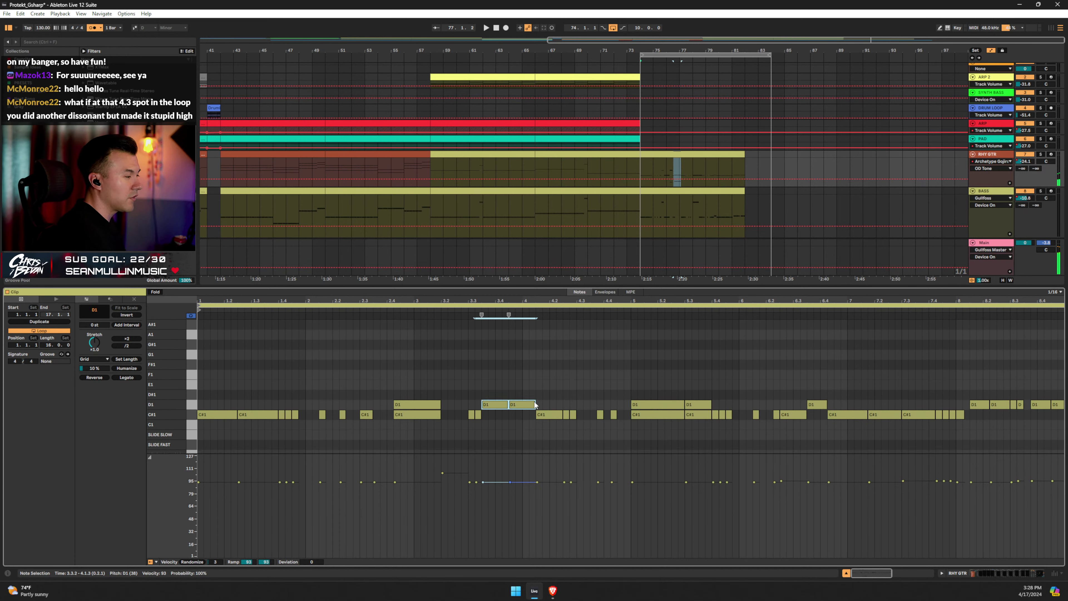
key("shift+Up")
key("space")
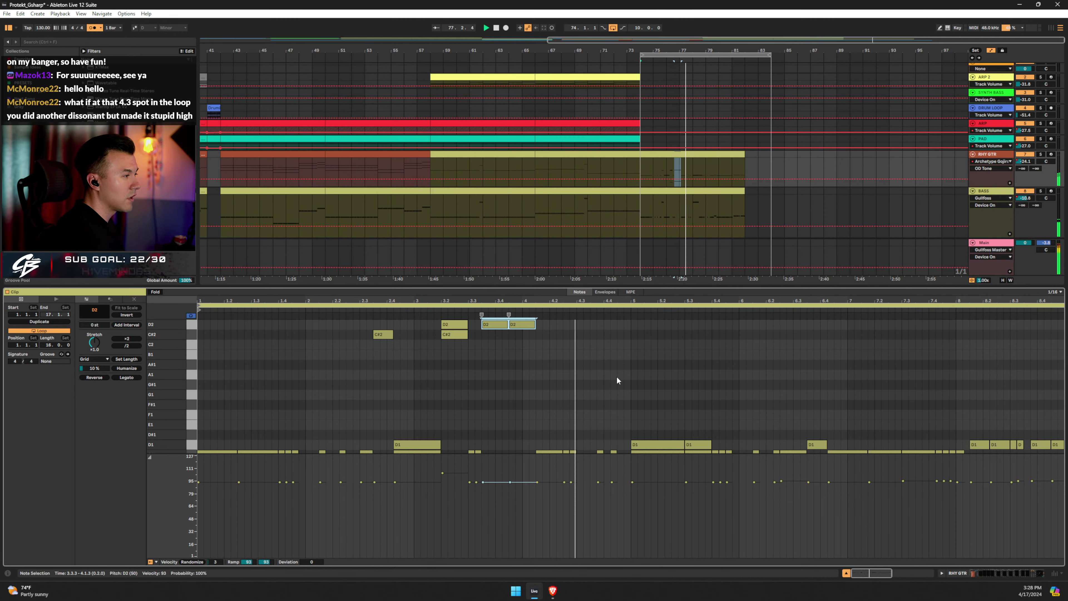
left_click(512, 326)
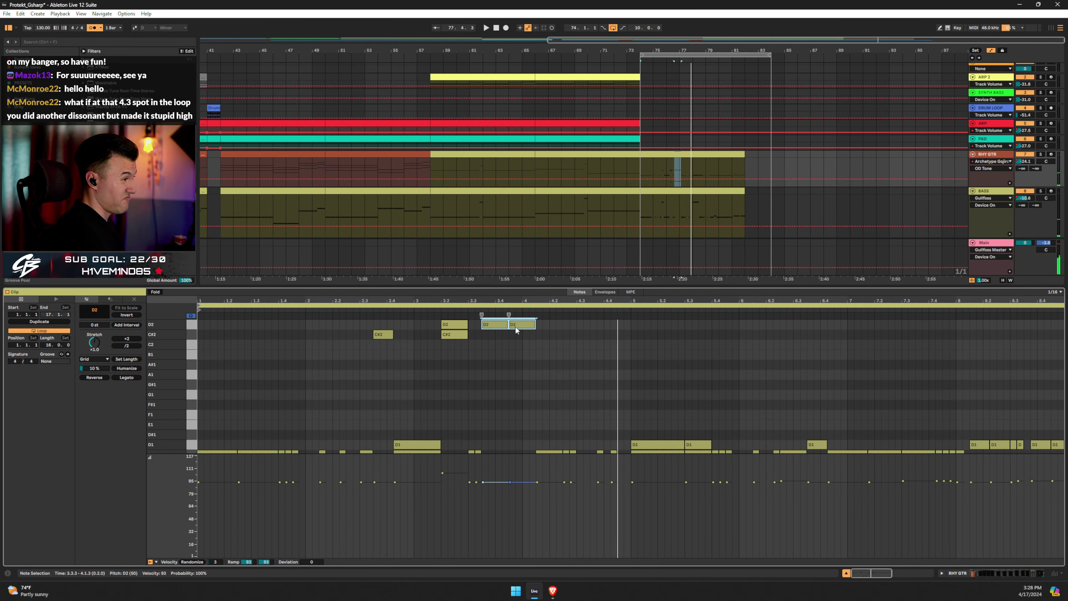
key("space")
Try removing the D2 note at 3.4.3, play back without it, and restore the note.
double_click(511, 330)
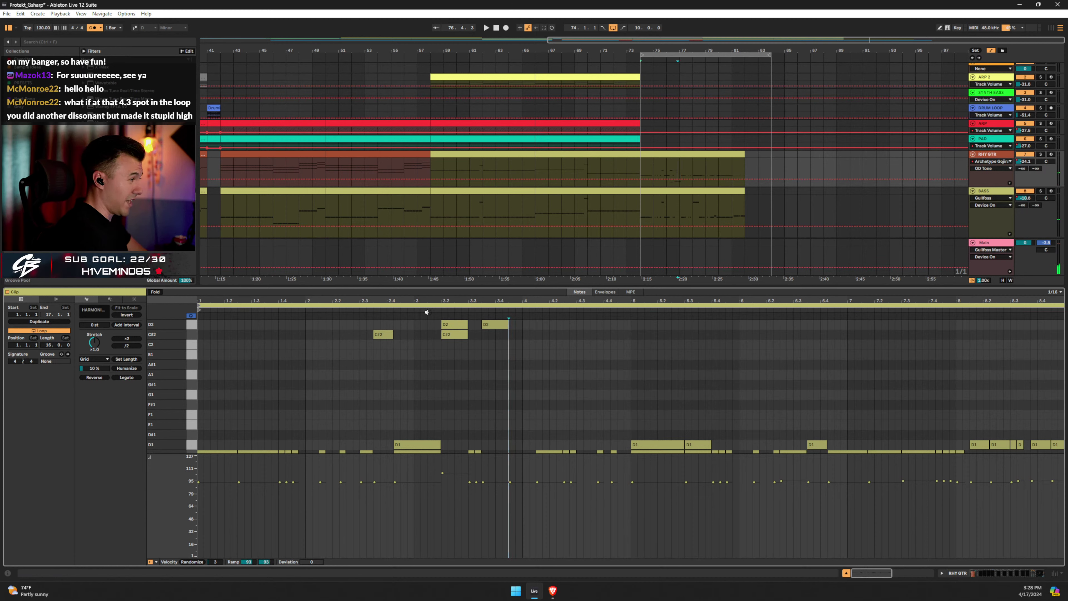
key("space")
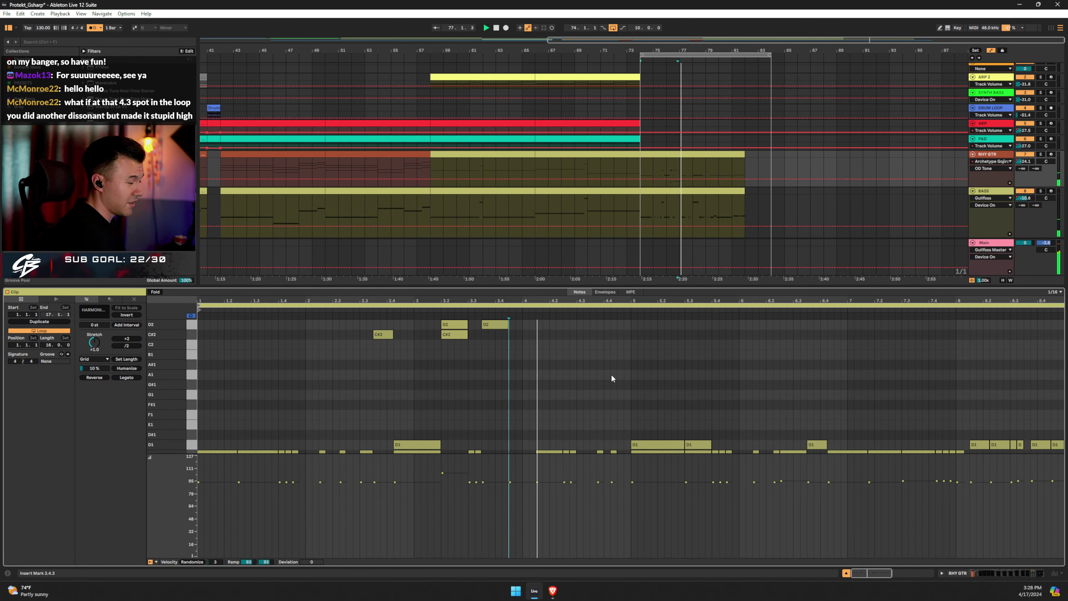
left_click(489, 325)
key("space")
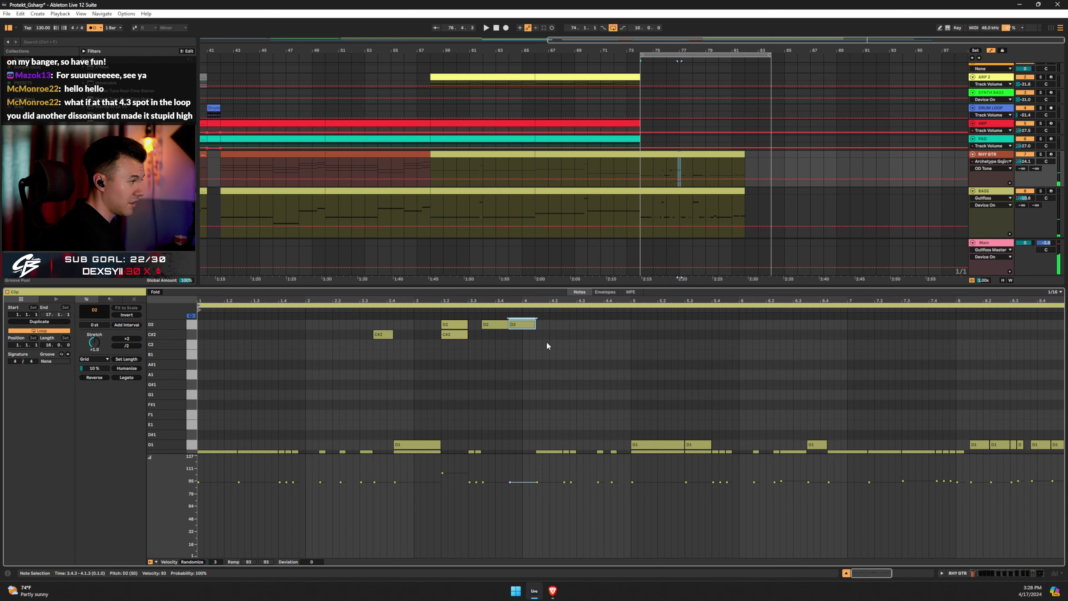
key("space")
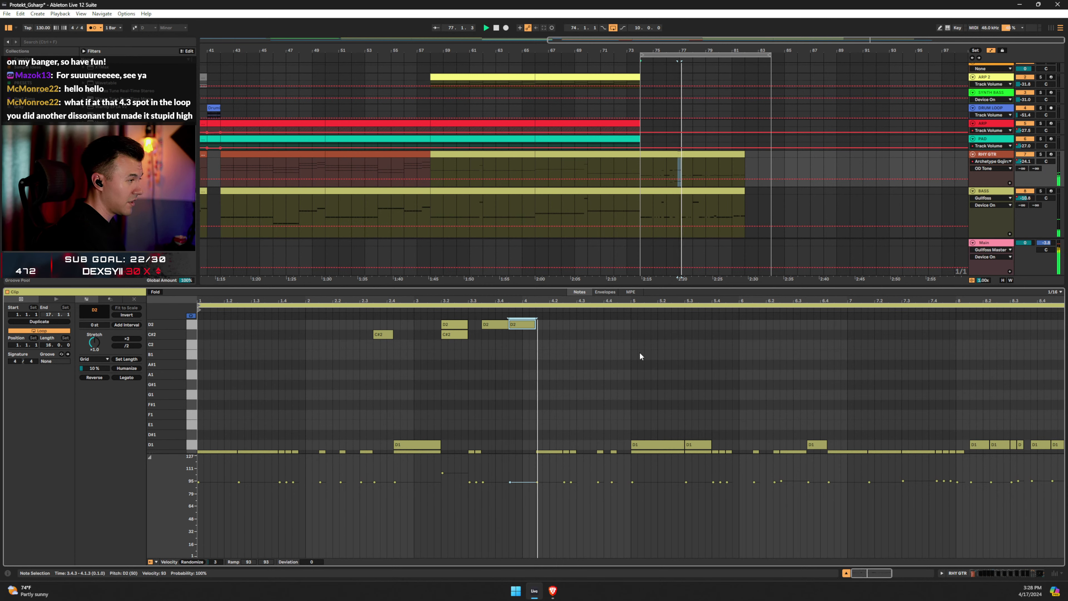
Extend the C#1 note at 4.2.4 to end at 4.3.4 and play back the section.
scroll(605, 352, "down", 3)
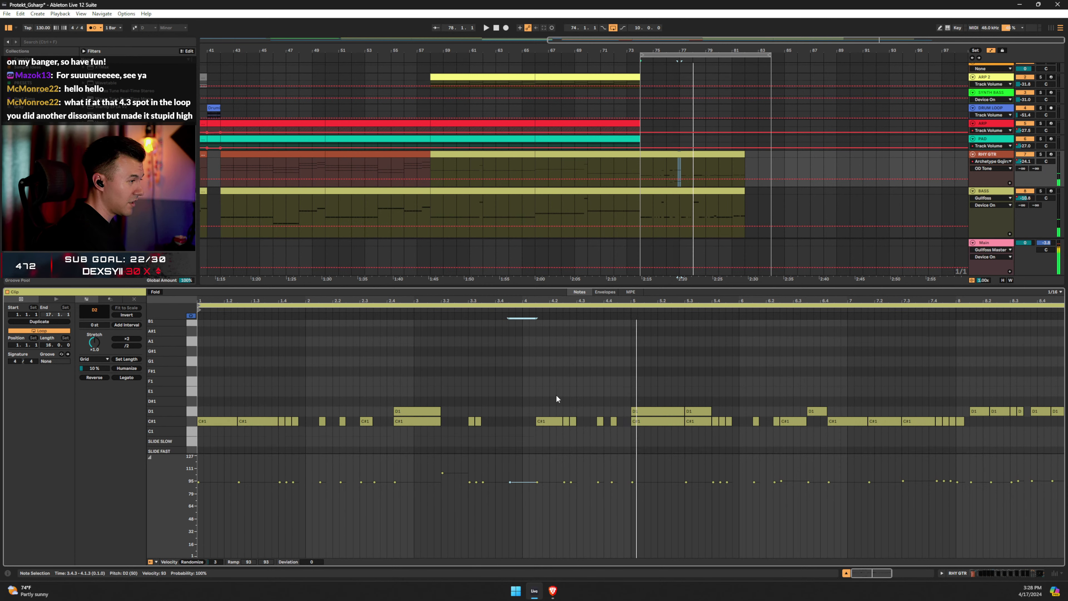
key("space")
left_click(572, 421)
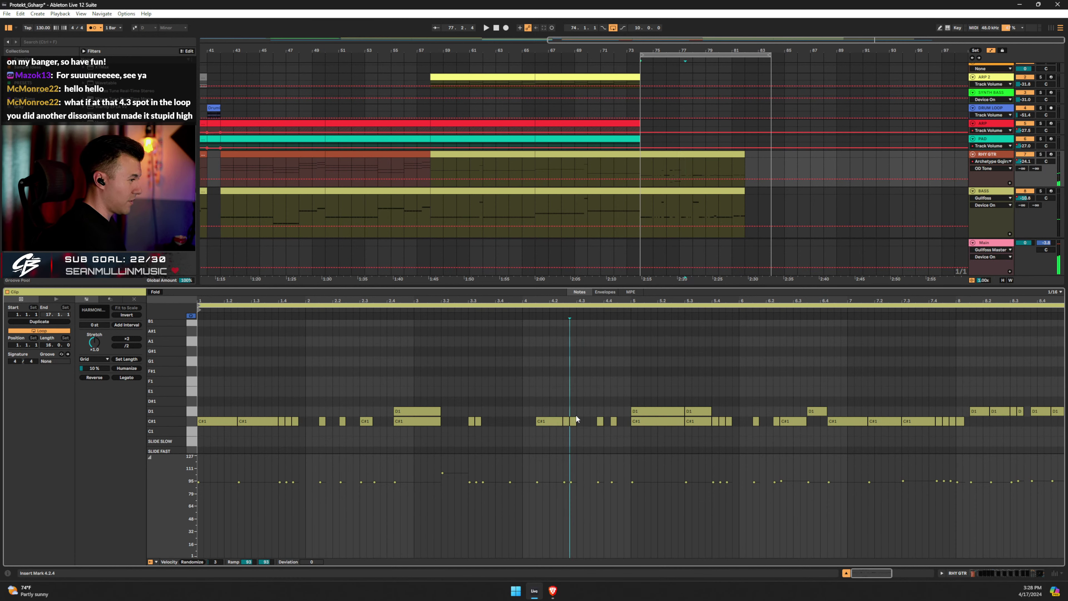
left_click(444, 311)
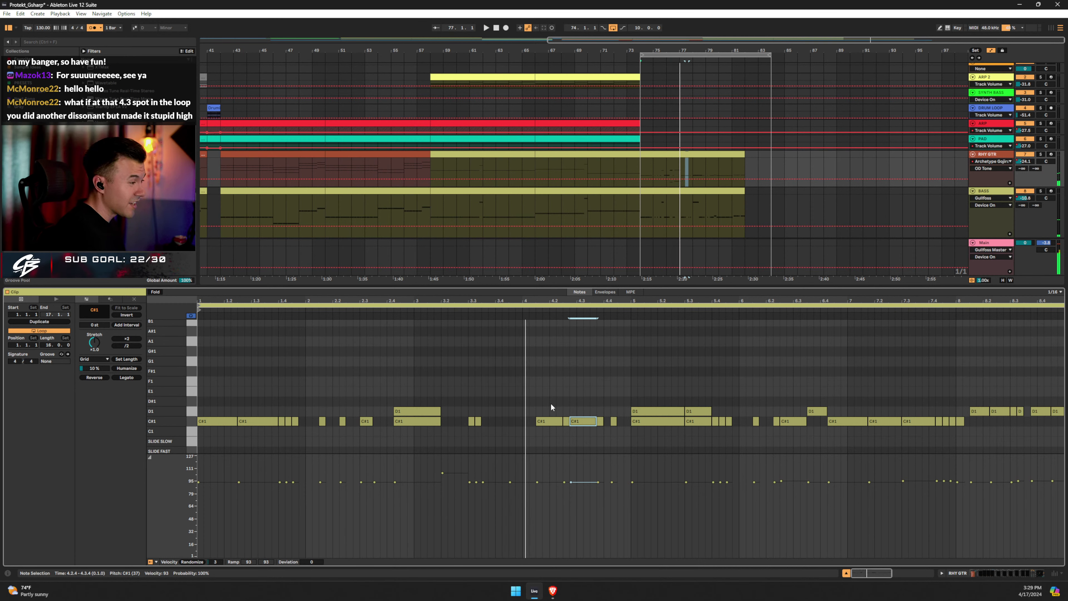
Fold the note editor to the used keys, select the notes from 6.2.3 to 9.1.1, and play back the section.
scroll(546, 405, "up", 3)
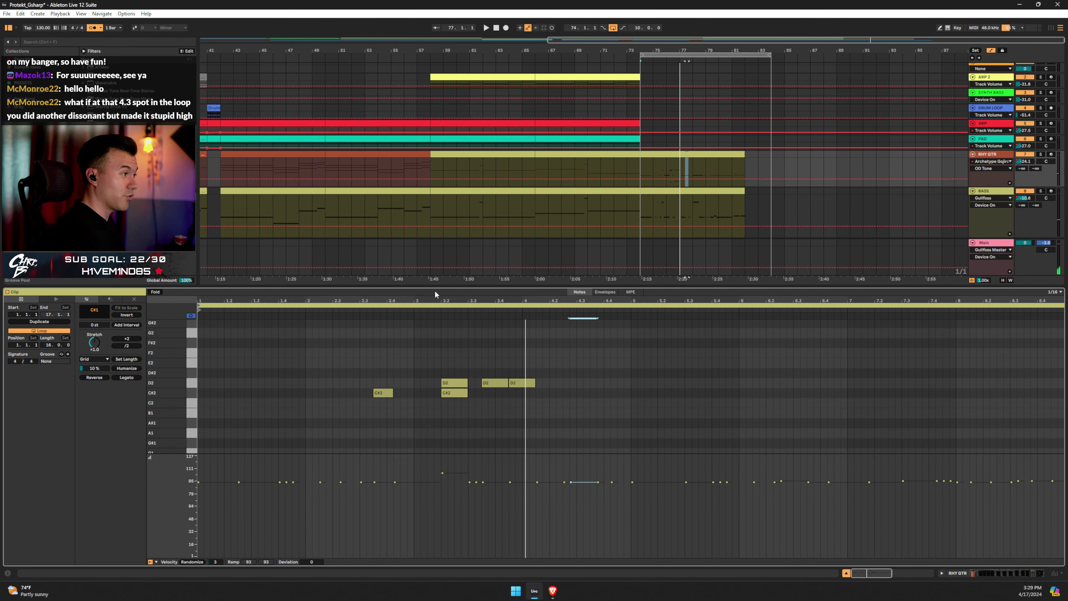
left_click(154, 292)
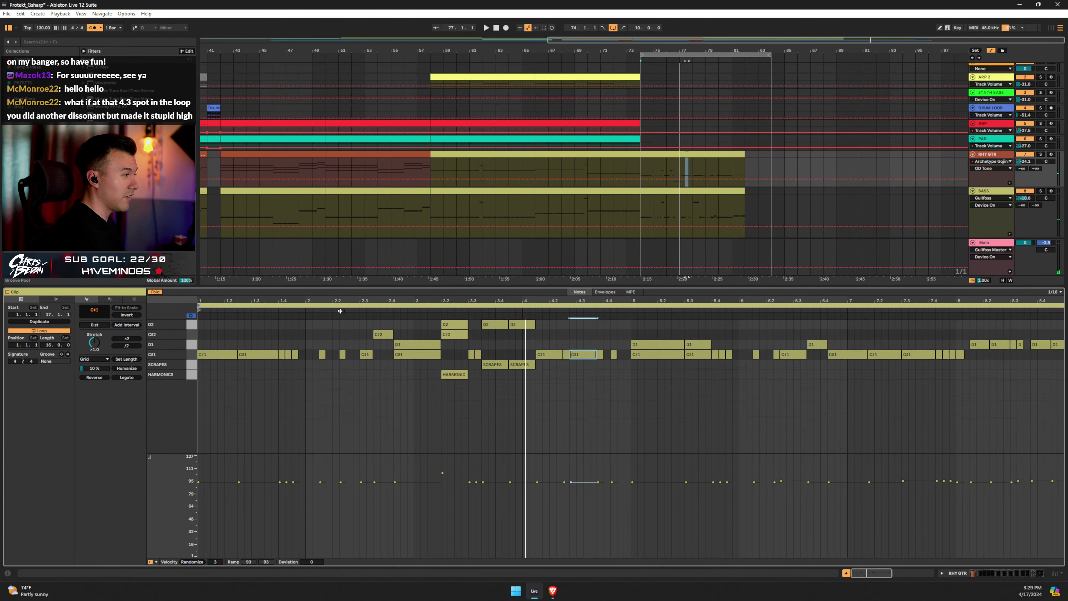
key("space")
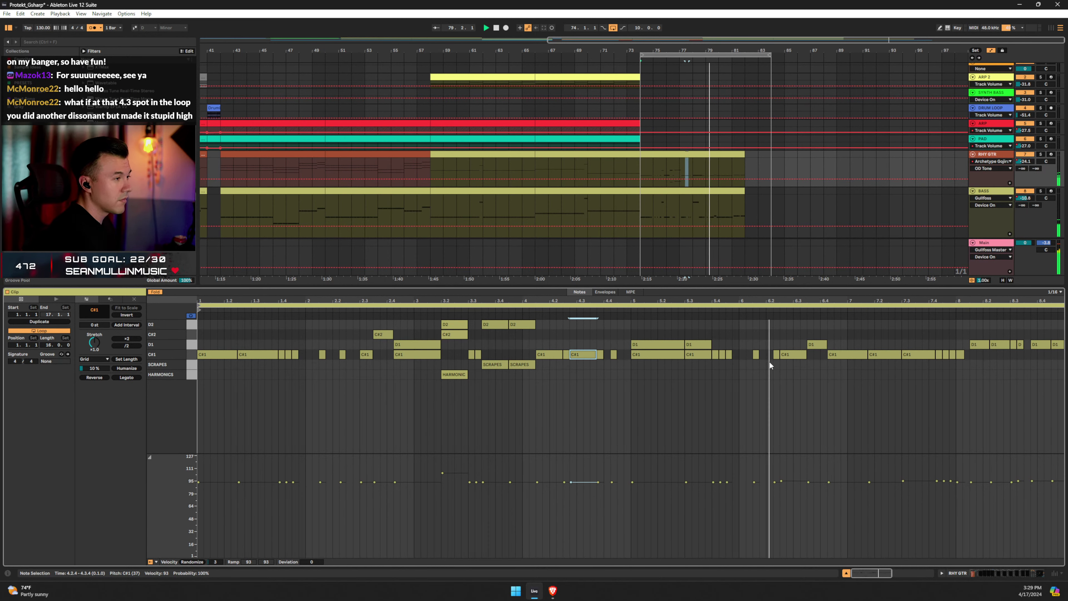
left_click(733, 354)
key("space")
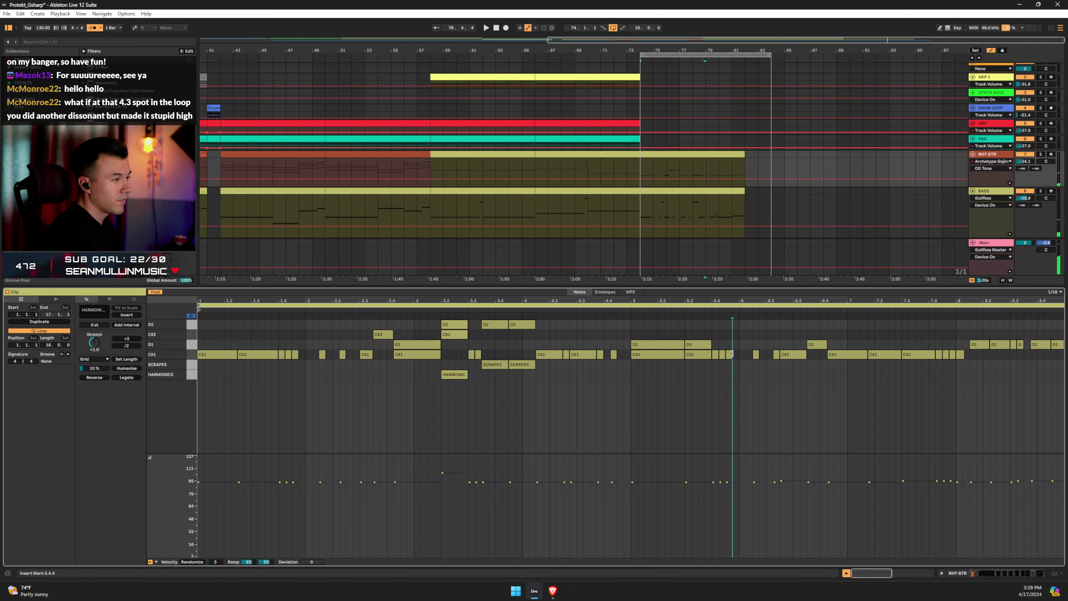
left_click_drag(1065, 325, 778, 357)
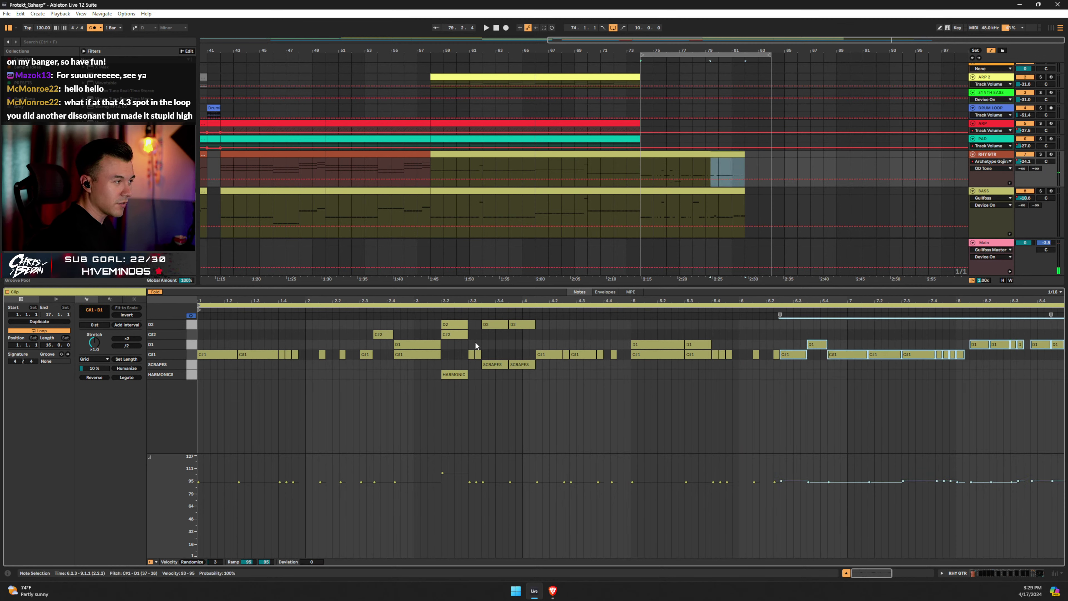
key("space")
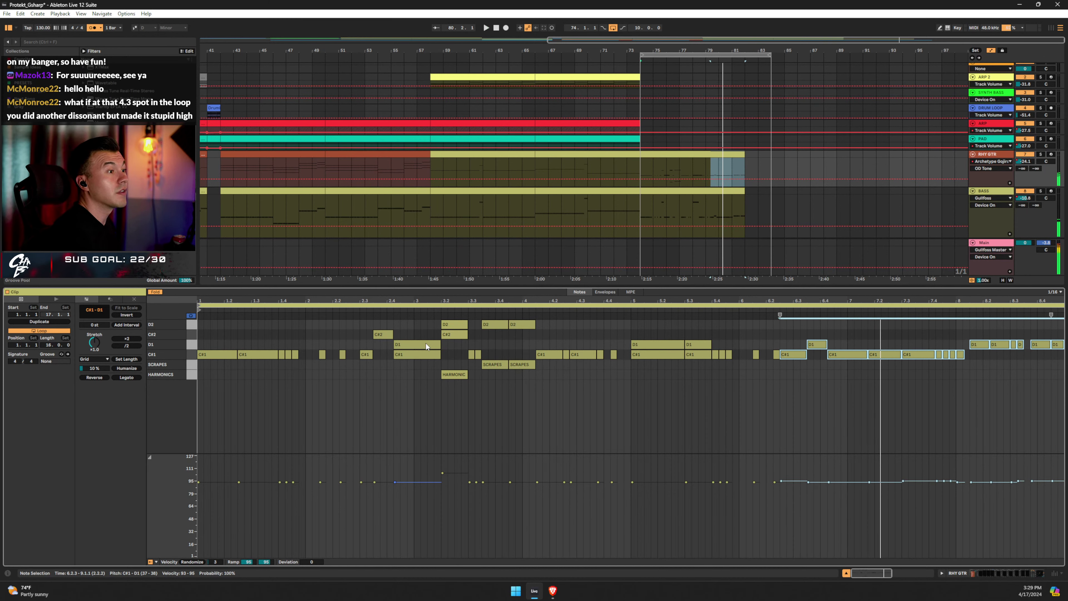
Try the C#1 note ending at 7.1.4 an octave higher at C#2, shortened to end at 7.1.1, and play it back.
key("space")
left_click(839, 358)
left_click_drag(839, 360, 839, 334)
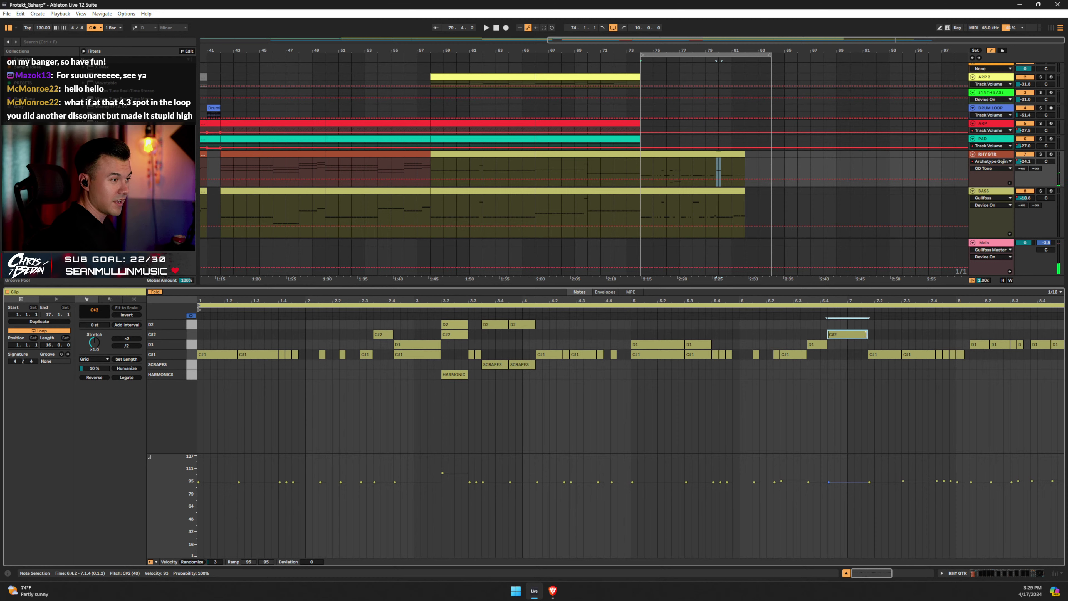
left_click_drag(865, 334, 853, 336)
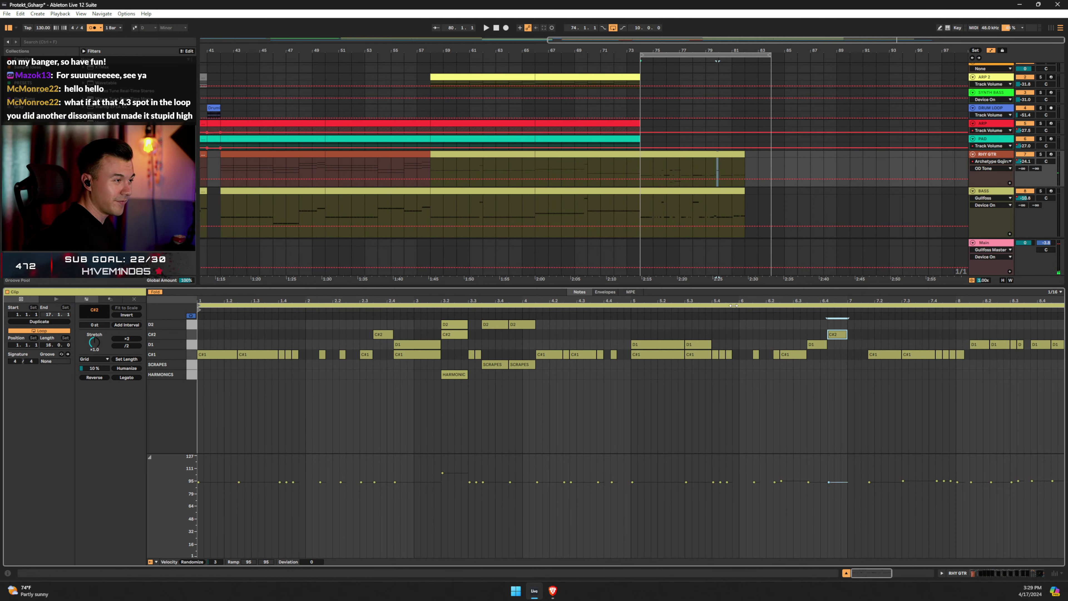
key("space")
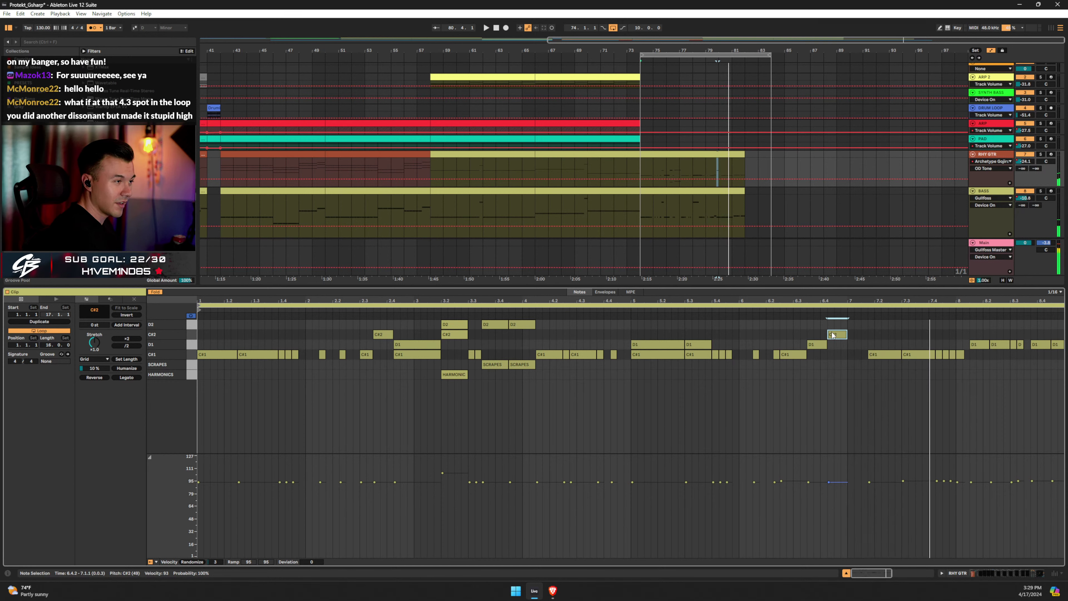
Unfold the note editor and lower the C#2 note ending at 7.1.1 to E1.
left_click(152, 292)
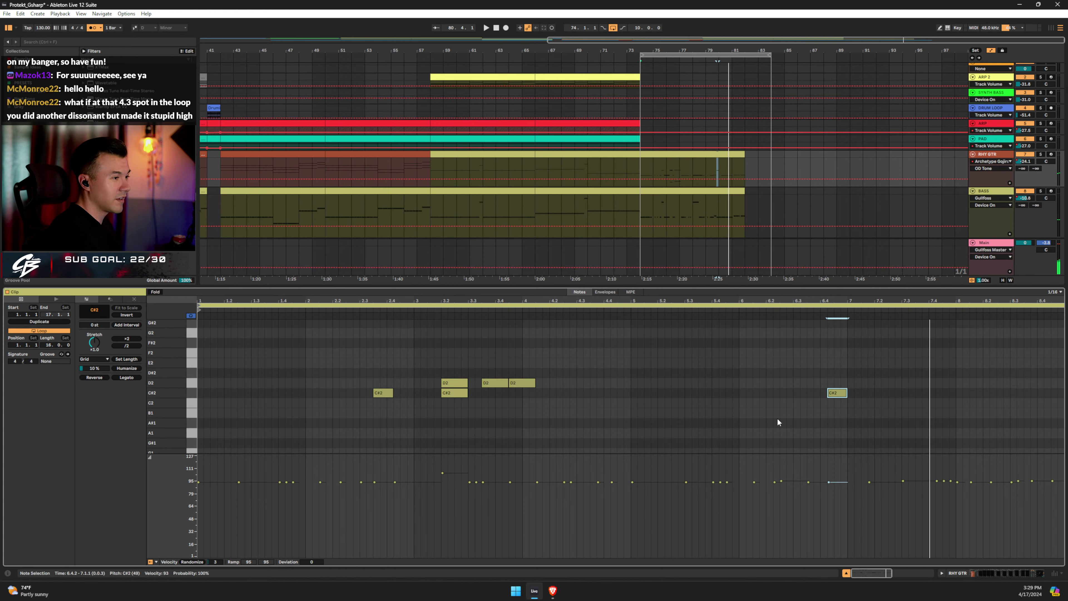
key("Down")
key("Down")
key("Down")
key("Down")
key("Down")
key("Down")
key("Down")
key("Down")
key("Down")
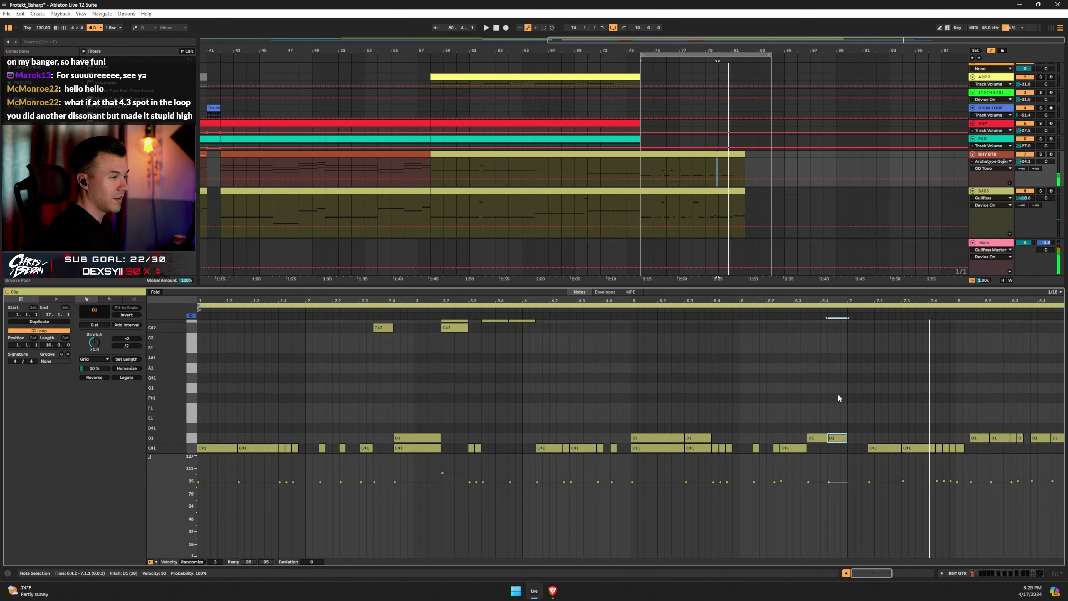
key("Down")
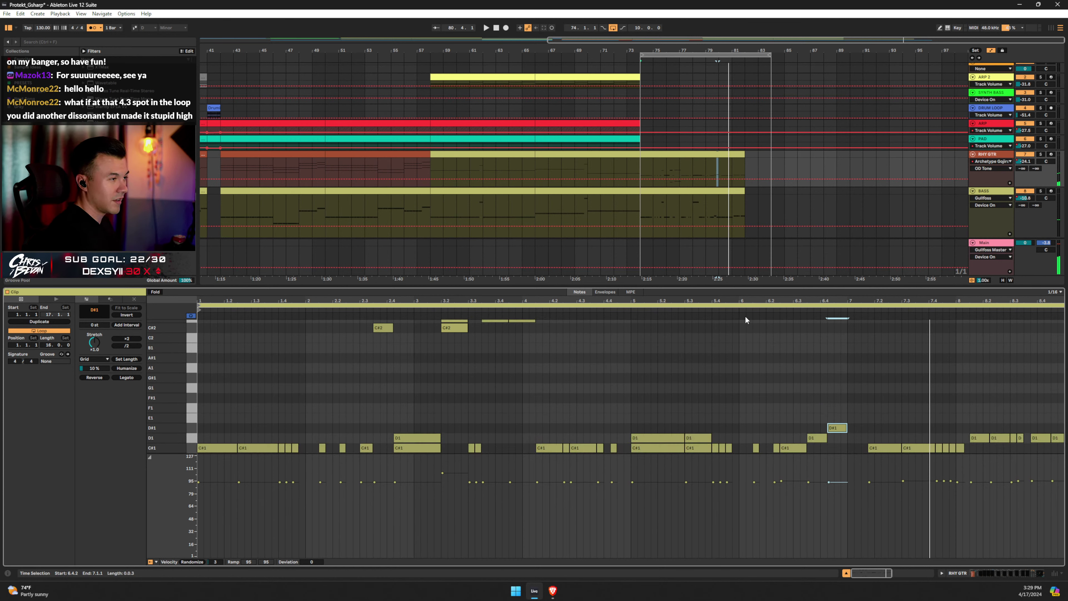
key("Up")
Play back the section, extend the E1 note to end at 7.1.4, and stack an F1 copy above it.
key("space")
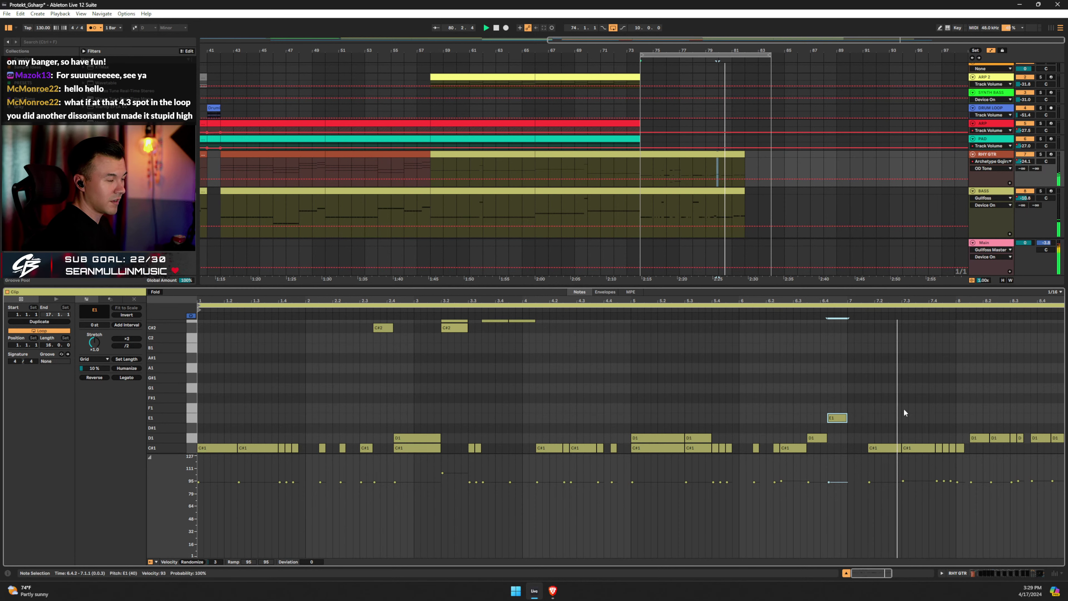
key("space")
left_click_drag(845, 421, 862, 421)
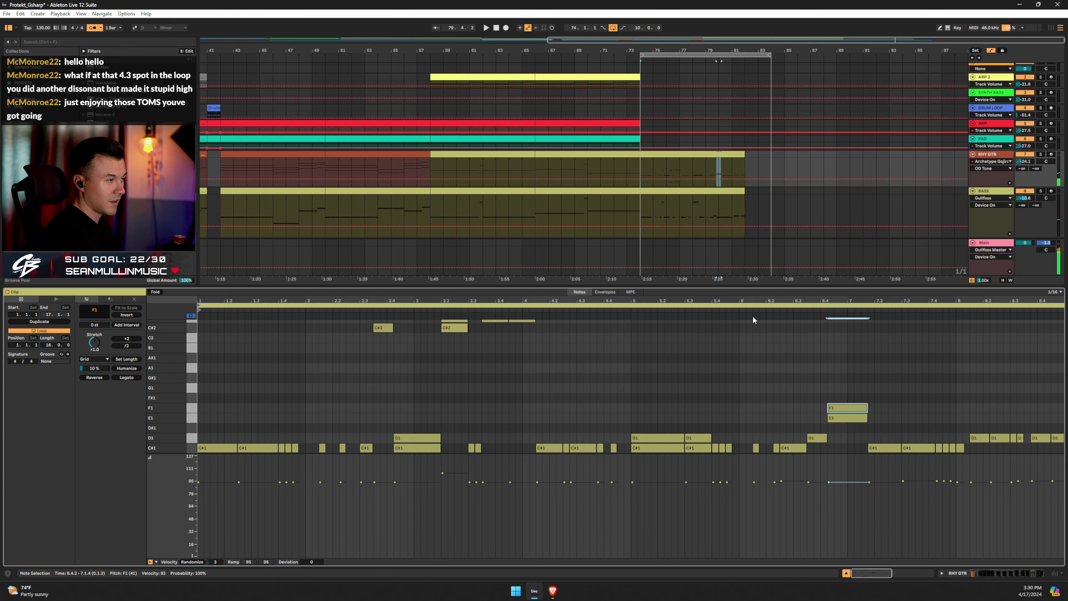
Raise the E1–F1 stack ending at 7.1.4 an octave to E2–F2 and play back the section.
key("space")
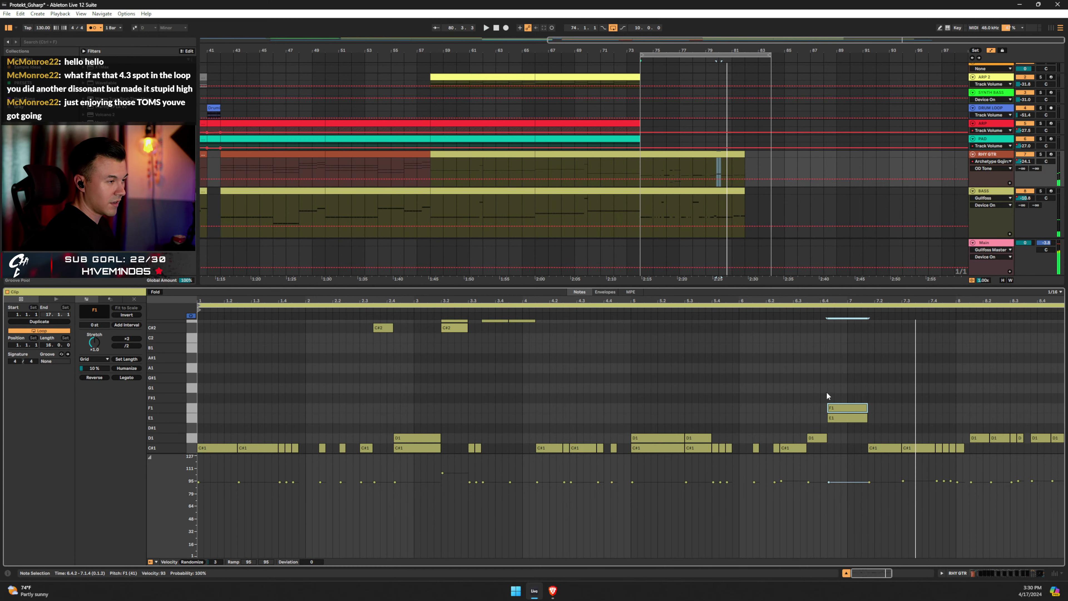
key("space")
left_click_drag(826, 395, 895, 421)
key("shift+Up")
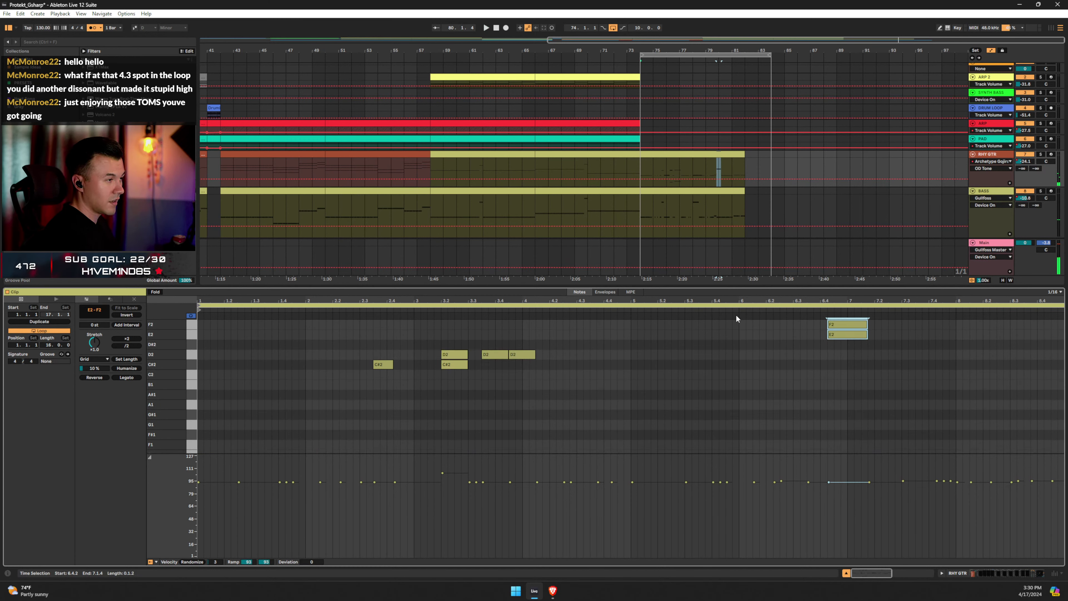
key("space")
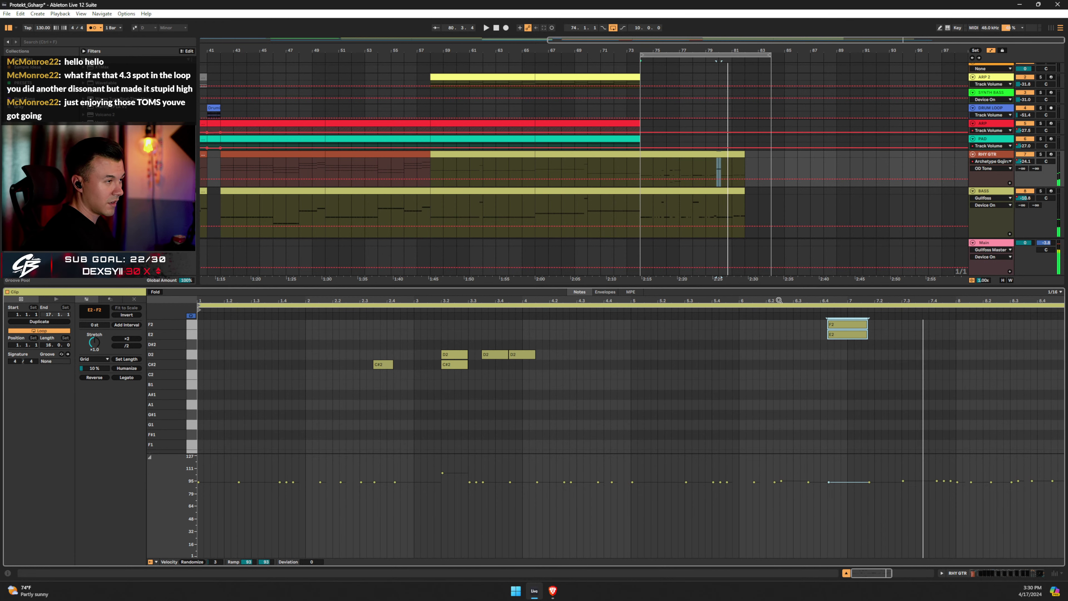
Fold the note editor to the used keys, add a C#2 note above the D1 at 6.3.3, and play back the section.
left_click_drag(775, 303, 574, 299)
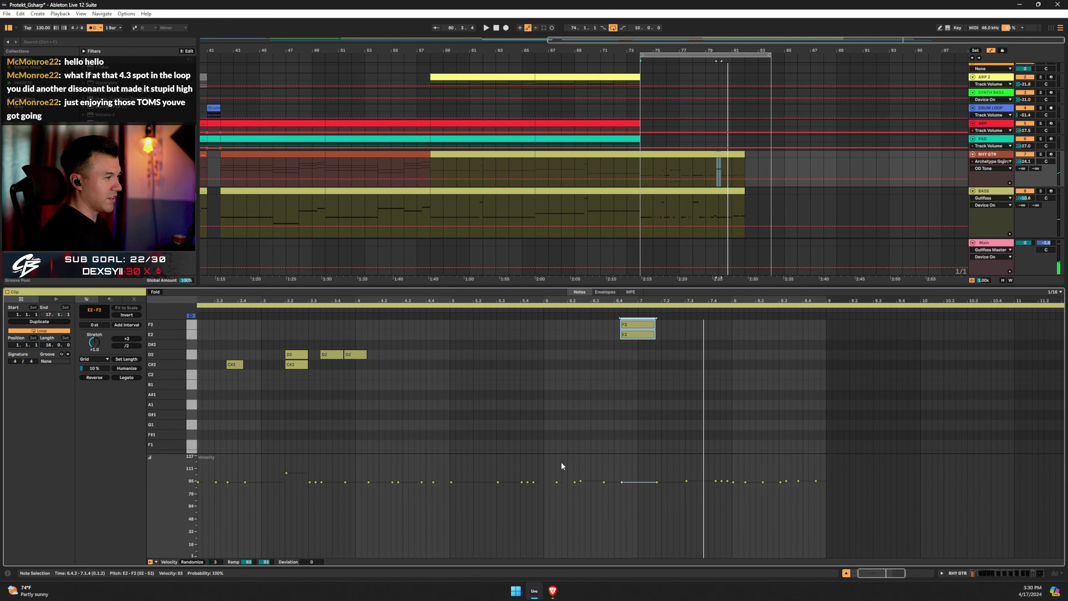
scroll(298, 360, "down", 1)
left_click(154, 292)
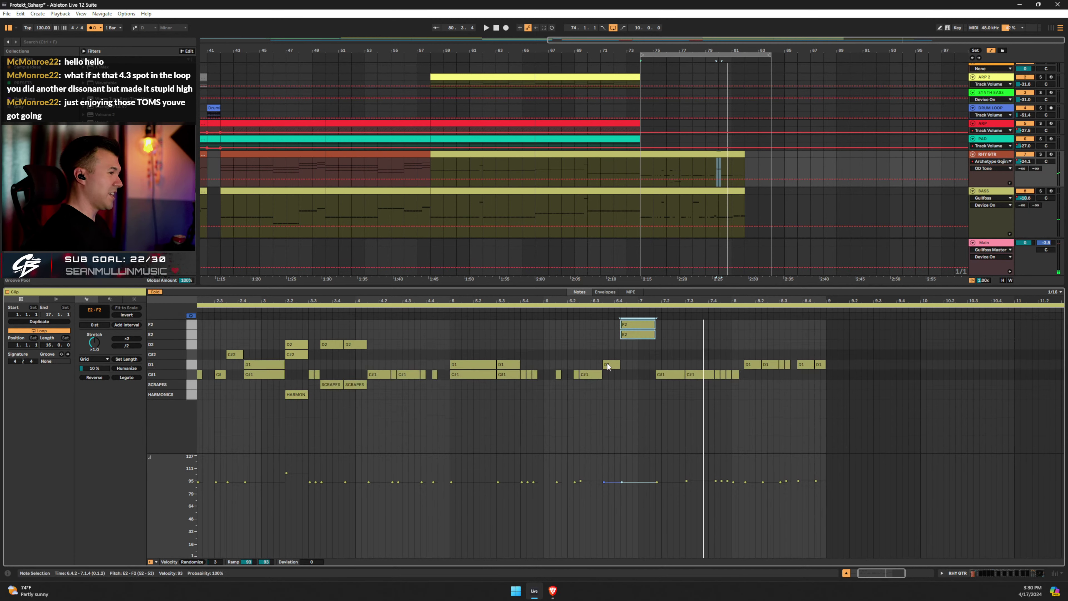
left_click(607, 365)
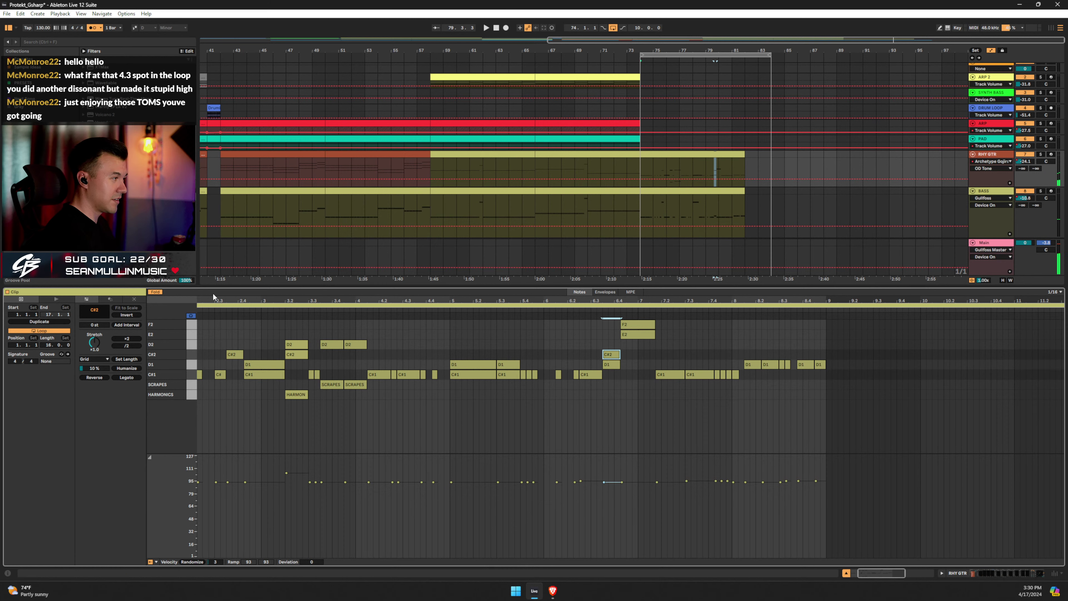
key("space")
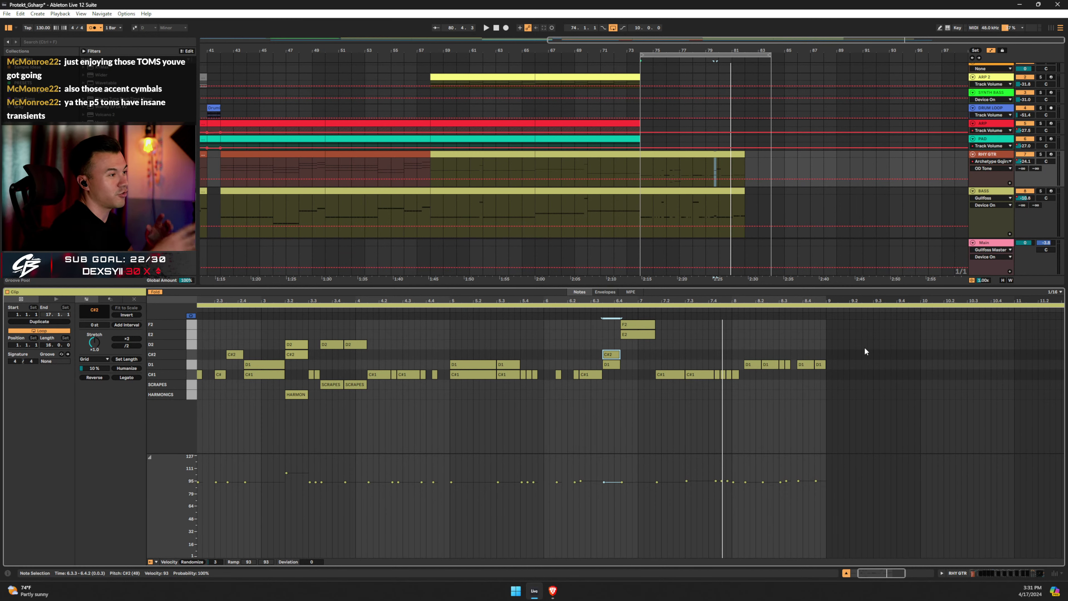
Play back the section, then try the C#1–D1 stacks from 5.1.1 to 5.4.1 raised to E2–F2.
scroll(363, 400, "left", 5)
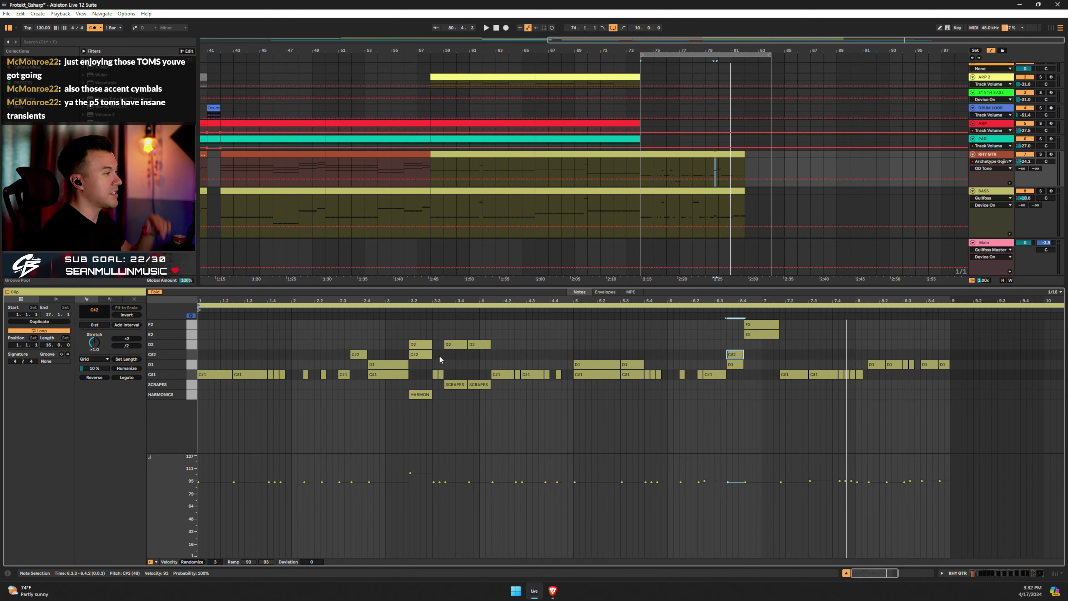
key("space")
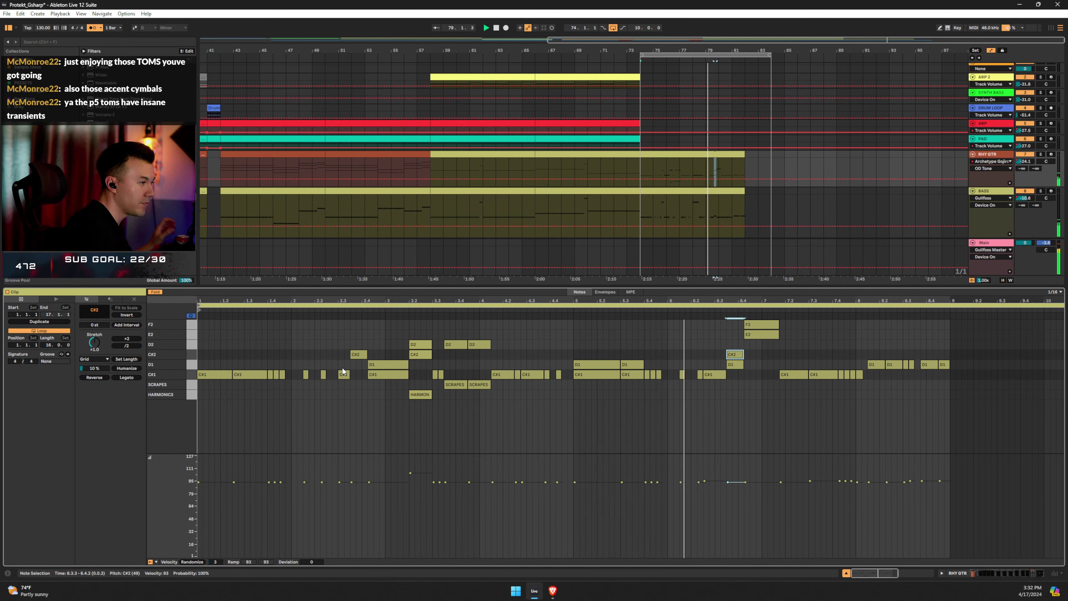
key("space")
left_click_drag(582, 355, 641, 387)
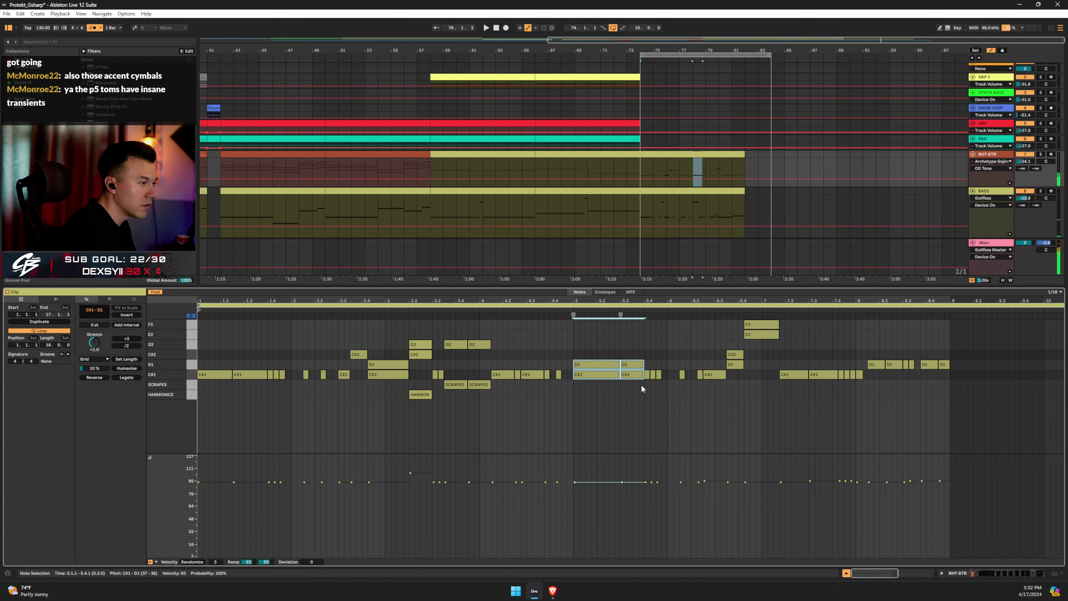
key("Up")
key("Up")
key("Up")
key("Up")
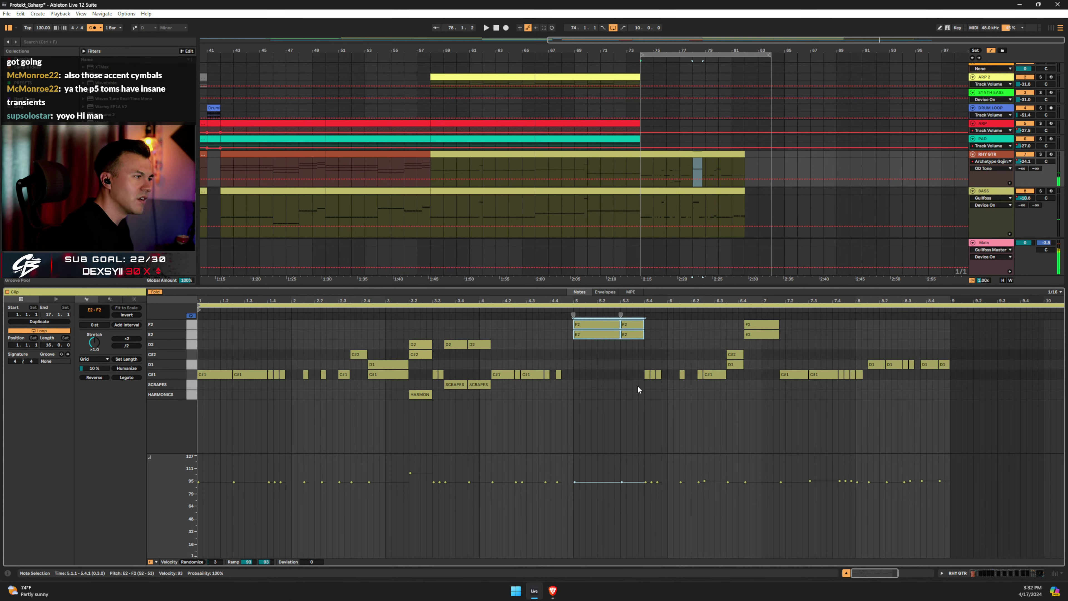
left_click(552, 313)
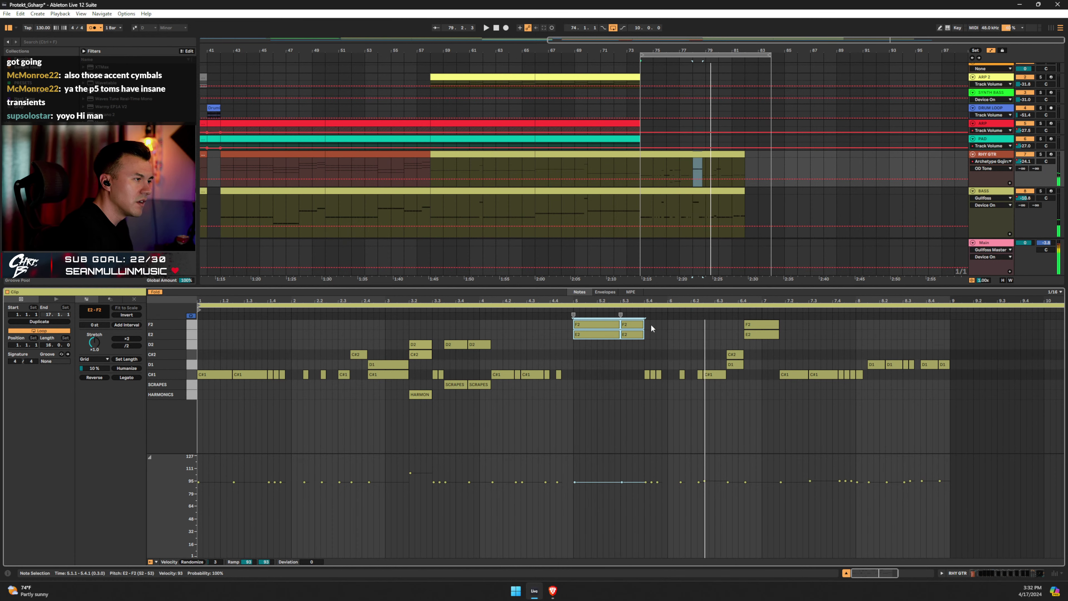
key("space")
Lower the stack at 5.3.1 back to C#1–D1, delete its D1 note, and play back the section.
left_click_drag(651, 325, 633, 334)
key("Down")
key("Down")
key("Down")
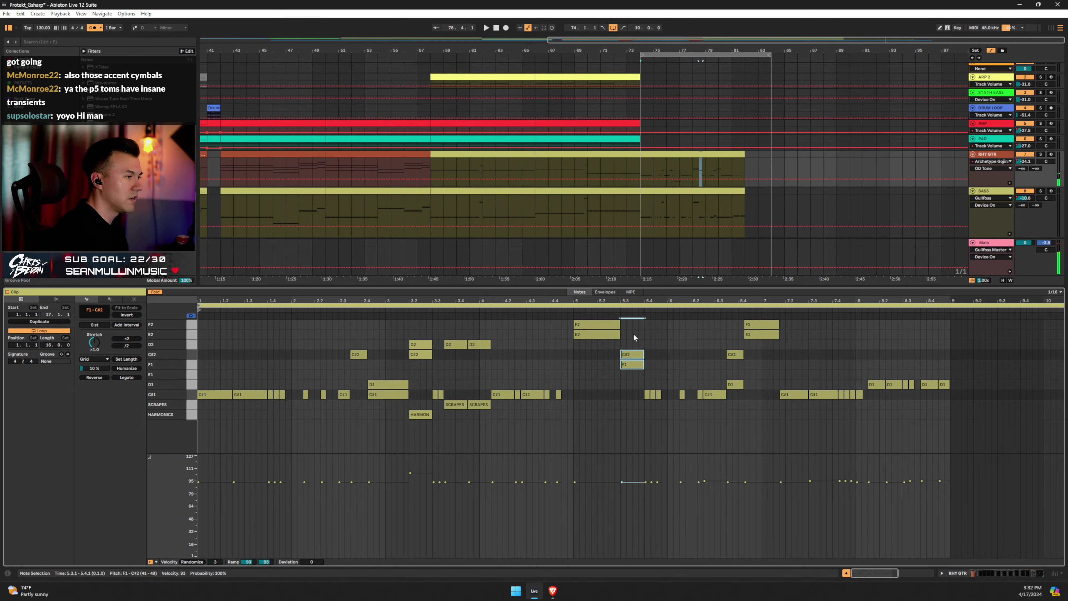
key("Up")
key("Up")
key("Down")
key("Down")
key("Down")
key("Down")
key("Down")
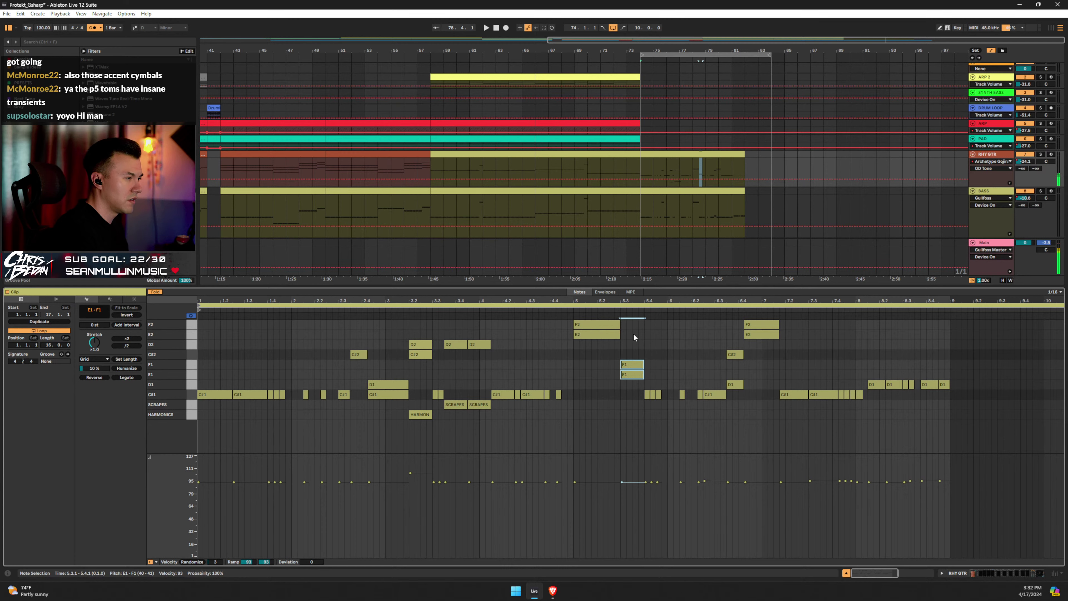
left_click(625, 361)
left_click(639, 385)
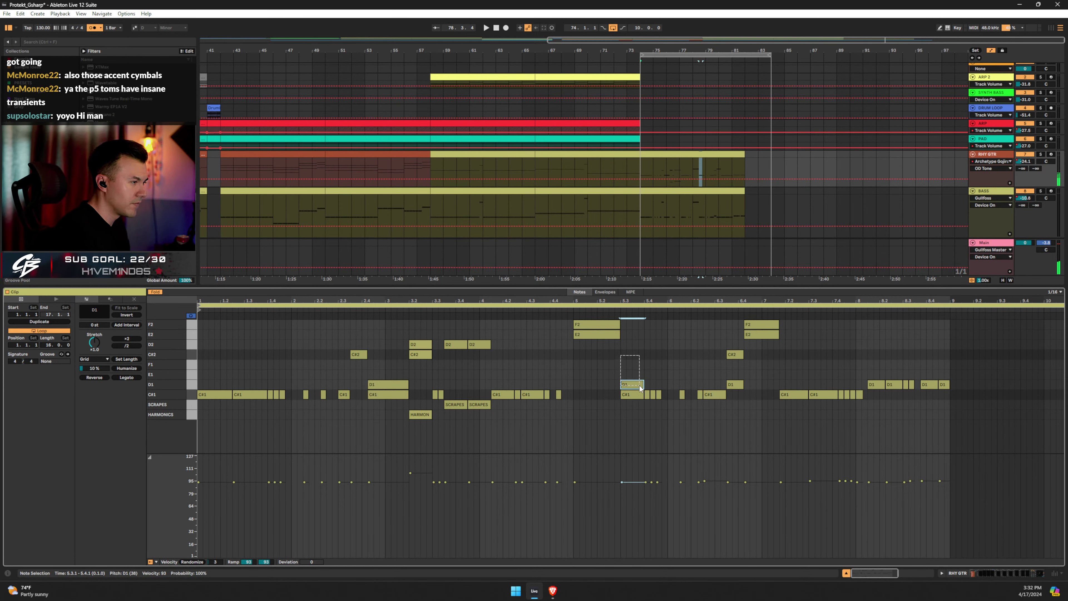
key("Delete")
left_click(447, 312)
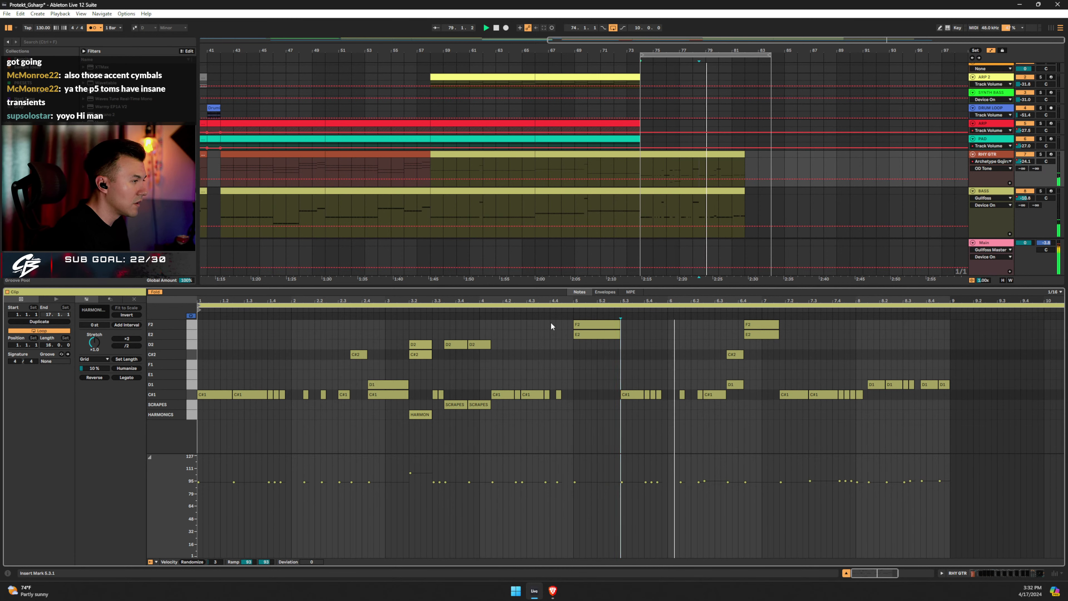
key("space")
Unfold the note editor, try the stack at 5.1.1 lowered to C2 and D2, and play it back.
left_click_drag(559, 318, 587, 334)
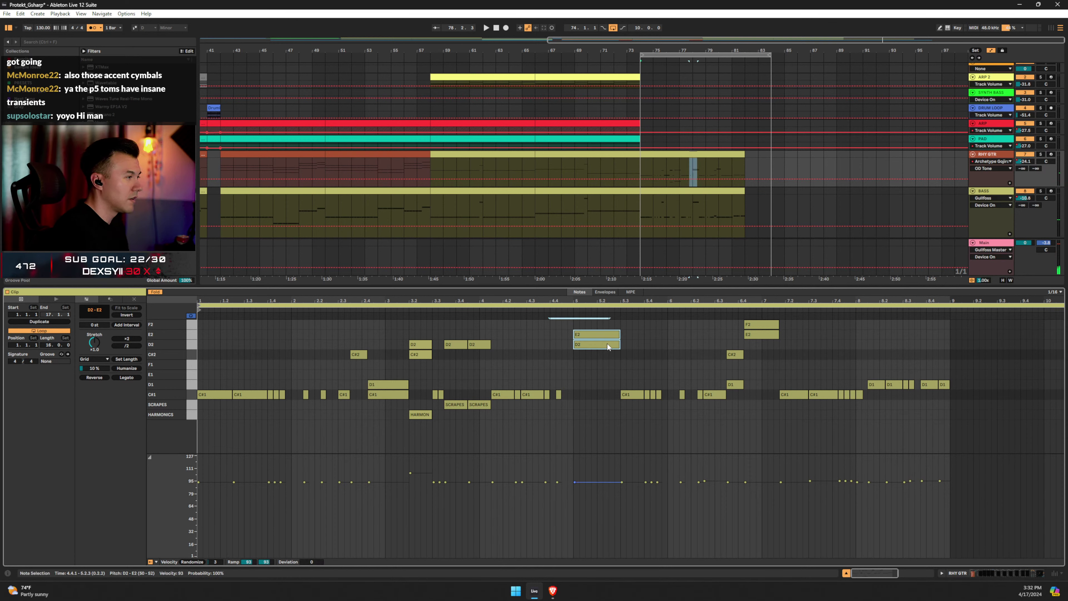
left_click(155, 291)
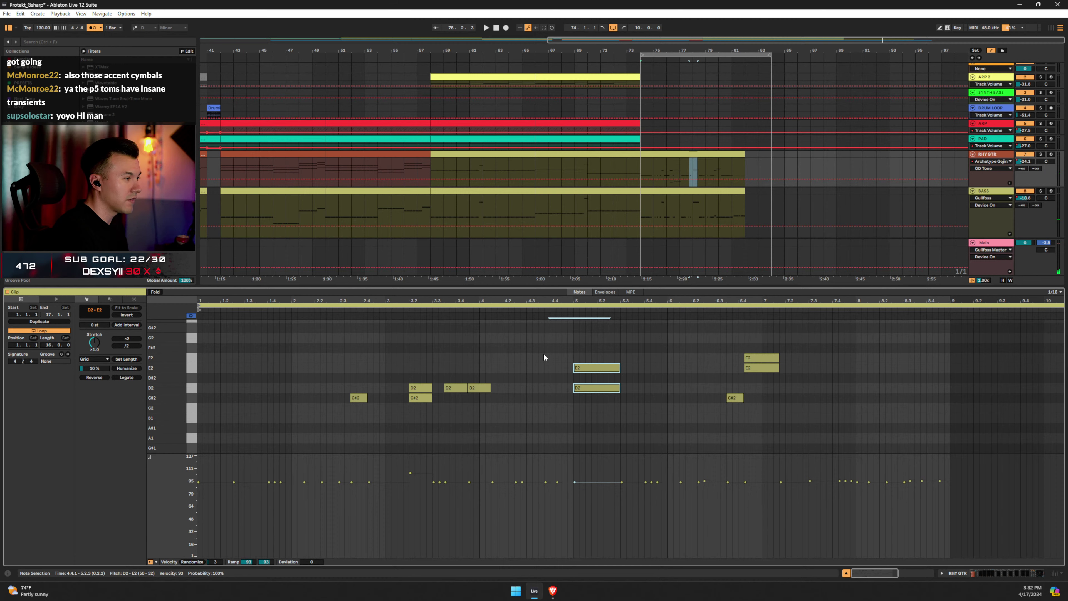
key("Down")
key("Down")
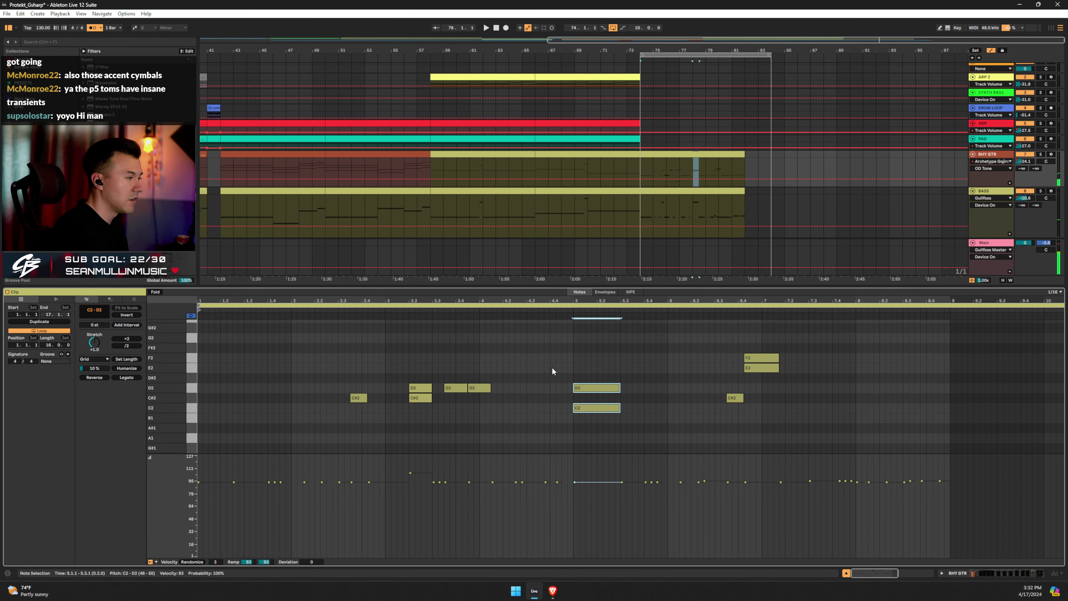
left_click(497, 311)
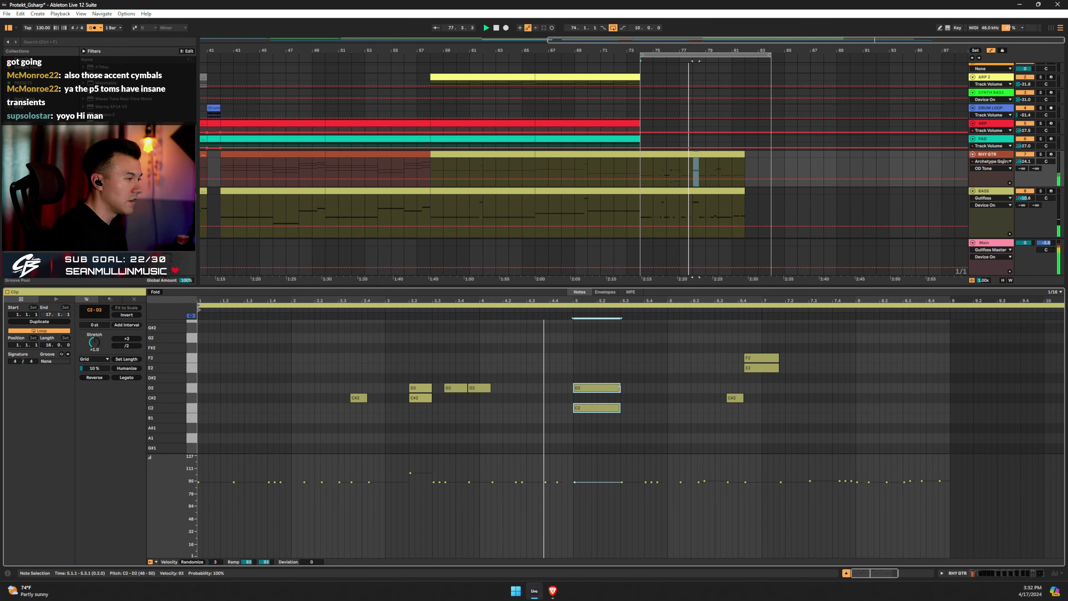
Delete the D2 note at 5.1.1, move the remaining C2 note to C#2, and play back the section.
left_click_drag(572, 318, 565, 318)
left_click(603, 390)
key("Delete")
left_click(596, 407)
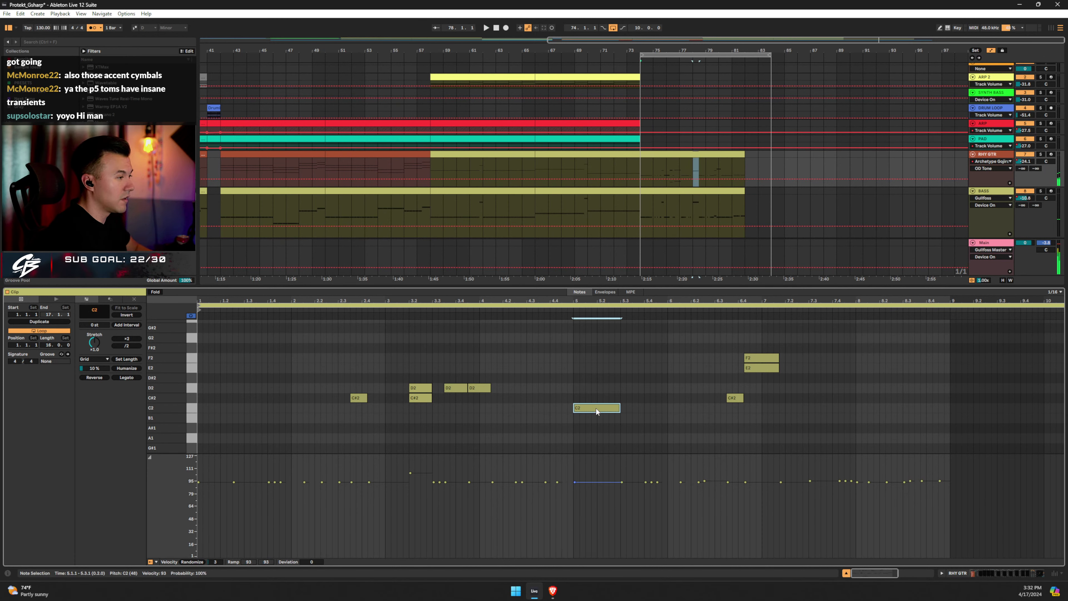
key("Up")
key("shift+Down")
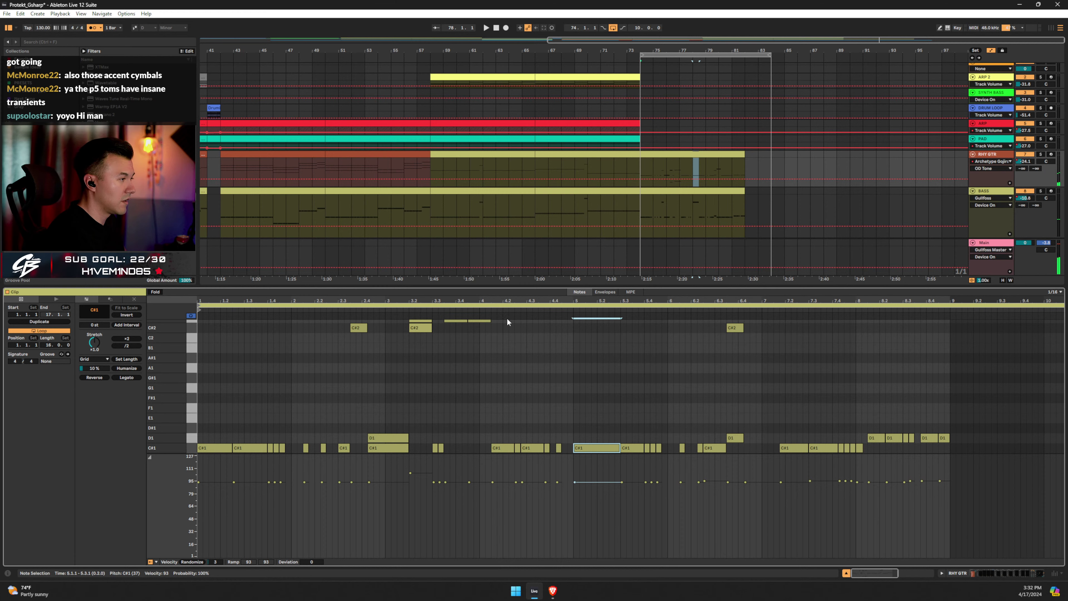
key("shift+Up")
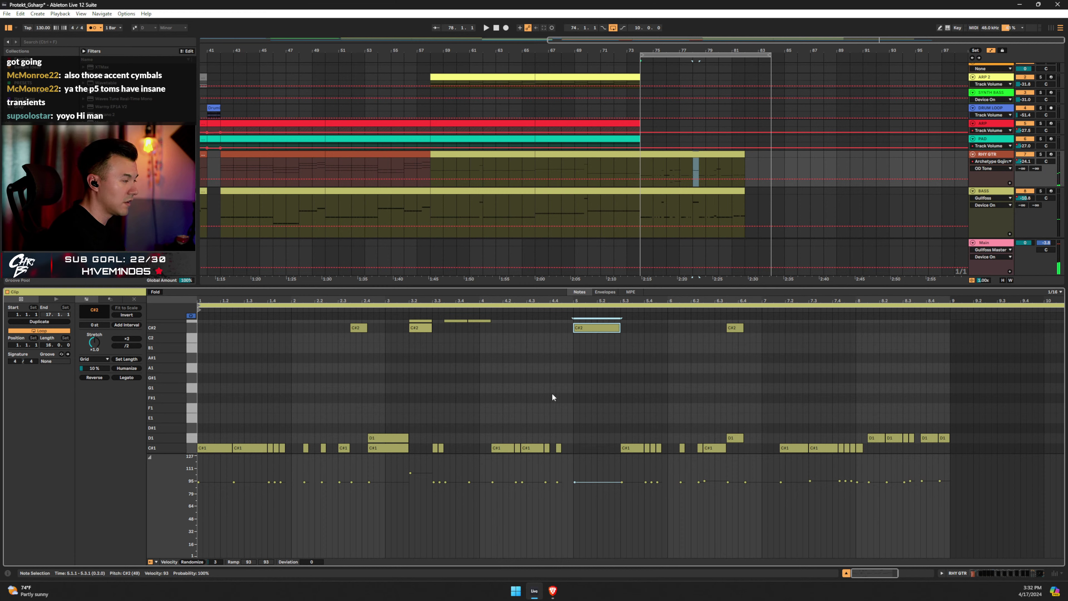
left_click(489, 310)
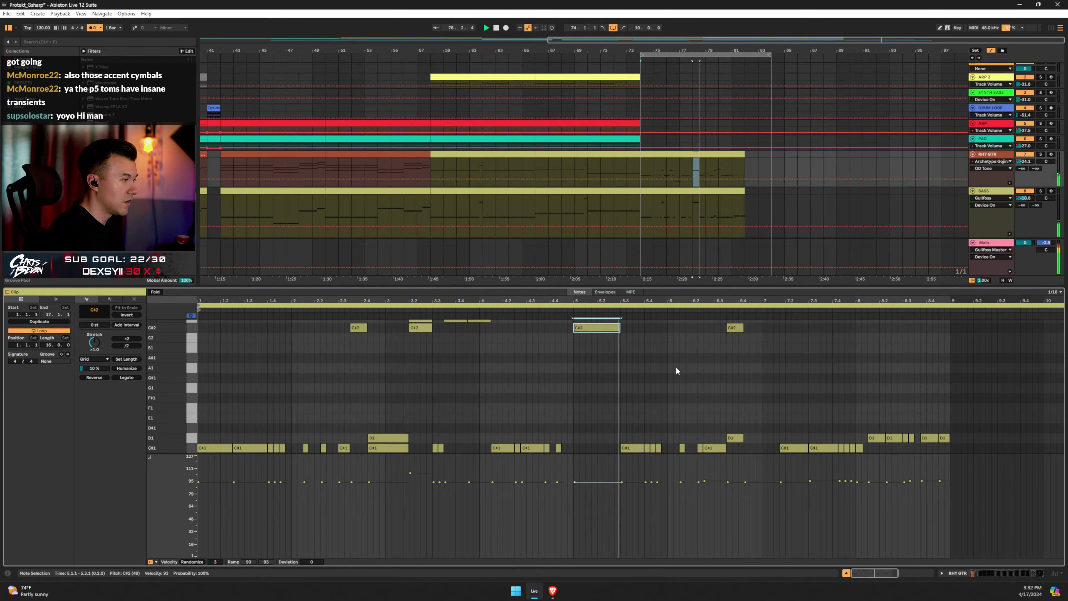
Stack a D2 copy above the C#2 note at 5.1.1 and play back the dissonant pair.
scroll(663, 364, "up", 2)
key("space")
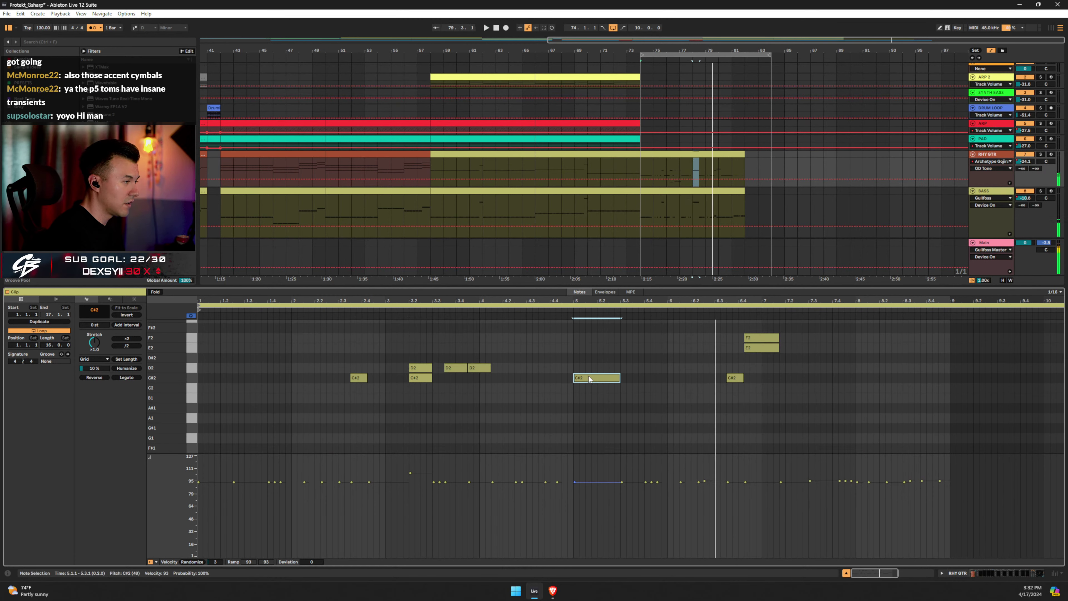
mouse_move(588, 376)
left_mouse_down()
mouse_move(588, 366)
mouse_move(587, 377)
left_mouse_up()
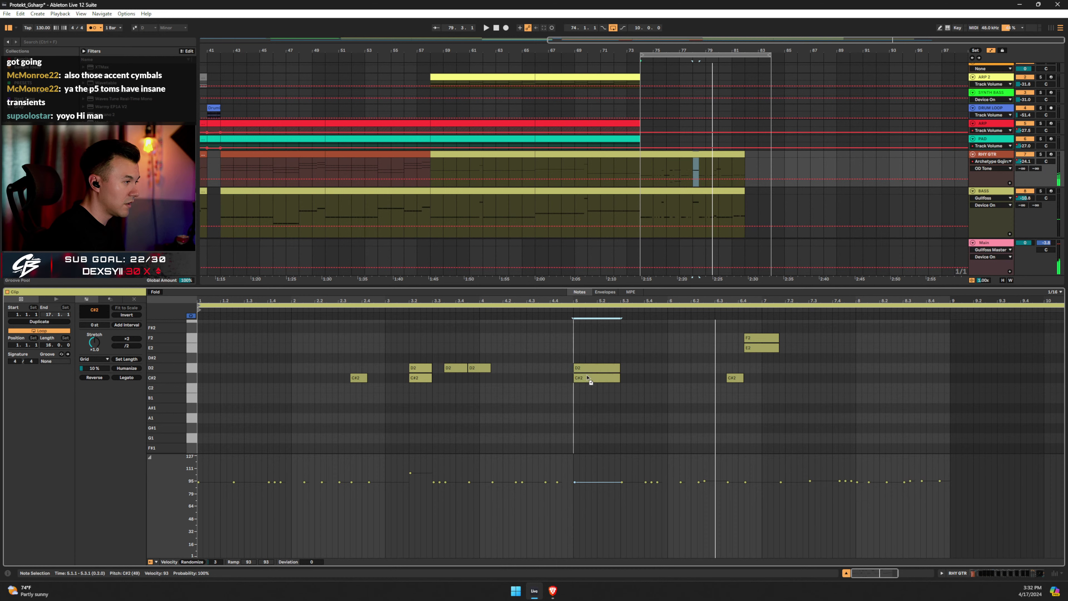
key("space")
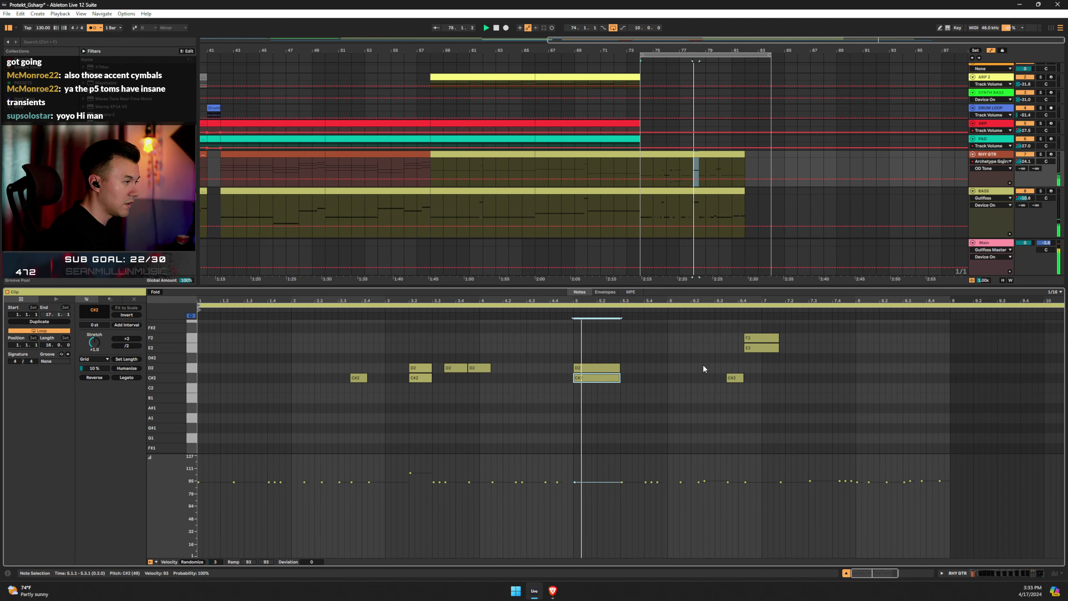
Extend the C#1 note at 8.1.1 and the short D1 note at 8.3.3 to meet the notes that follow, and play back.
scroll(671, 376, "down", 5)
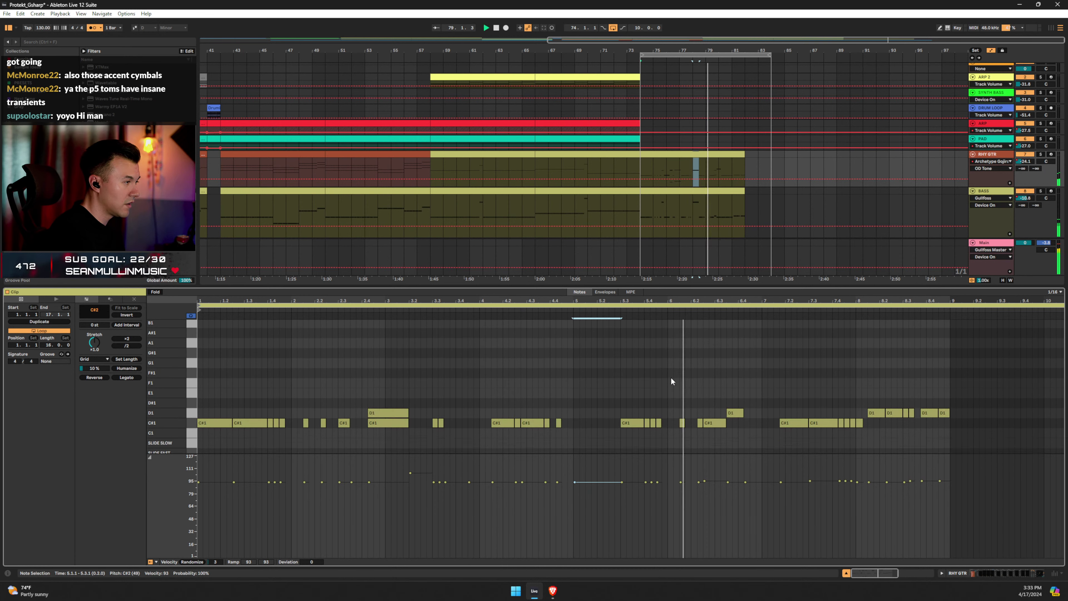
scroll(664, 383, "up", 3)
scroll(672, 384, "down", 2)
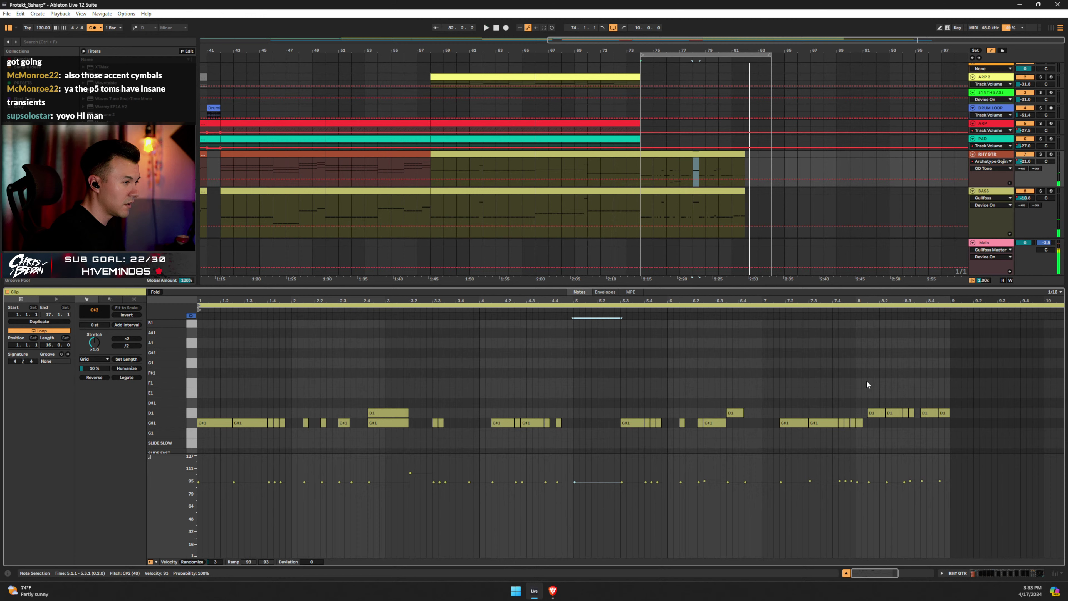
double_click(862, 423)
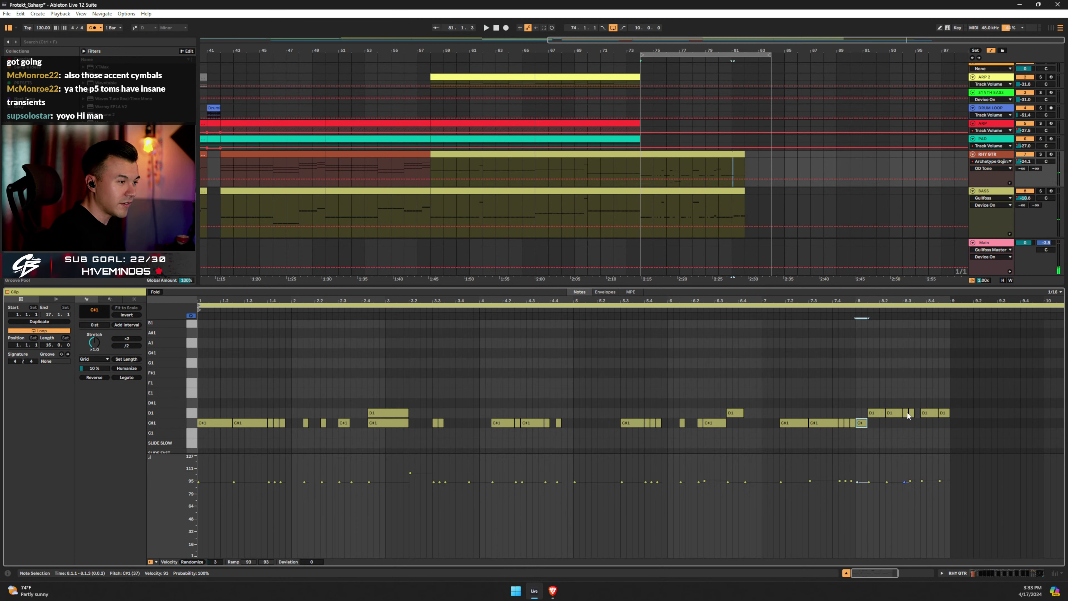
left_click_drag(912, 413, 920, 413)
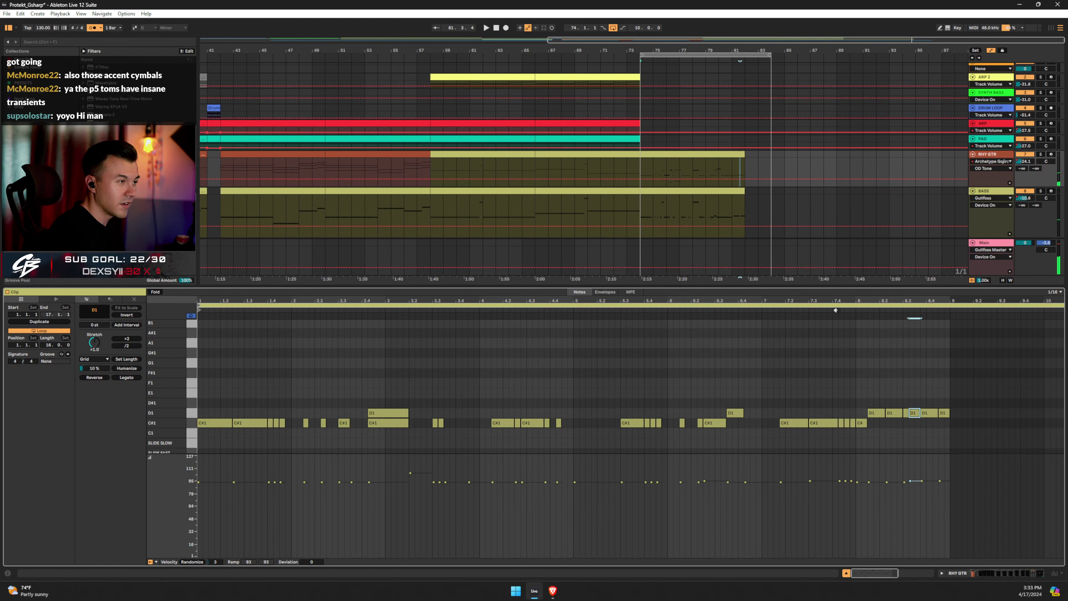
key("space")
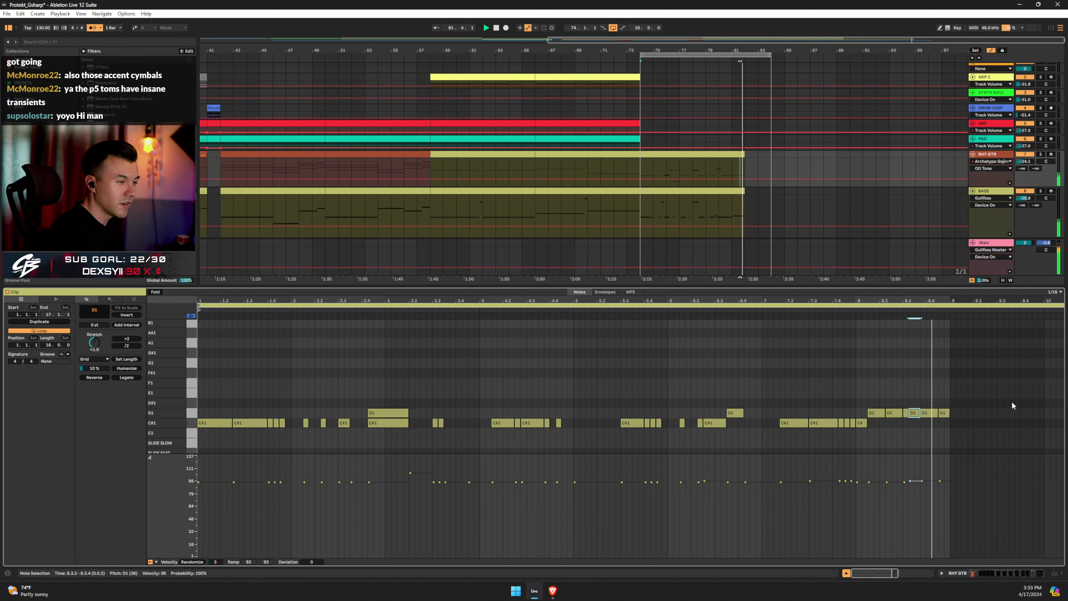
Assign the RHY GTR track color to its clips, then select its clip from bar 74 together with the matching BASS clip.
left_click(685, 168)
right_click(984, 155)
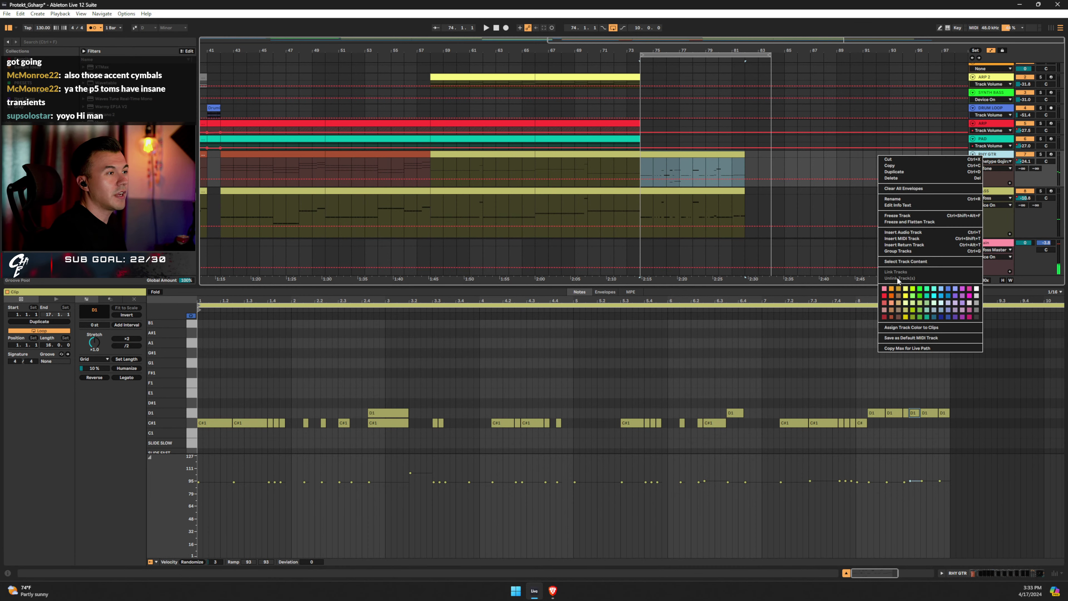
left_click(901, 327)
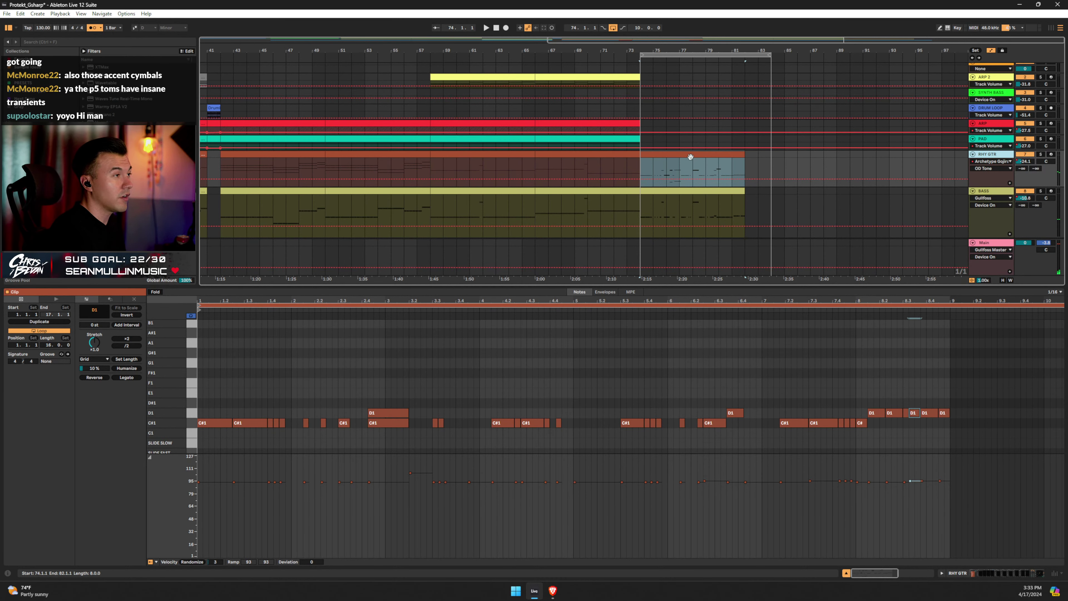
left_click(699, 192, "shift")
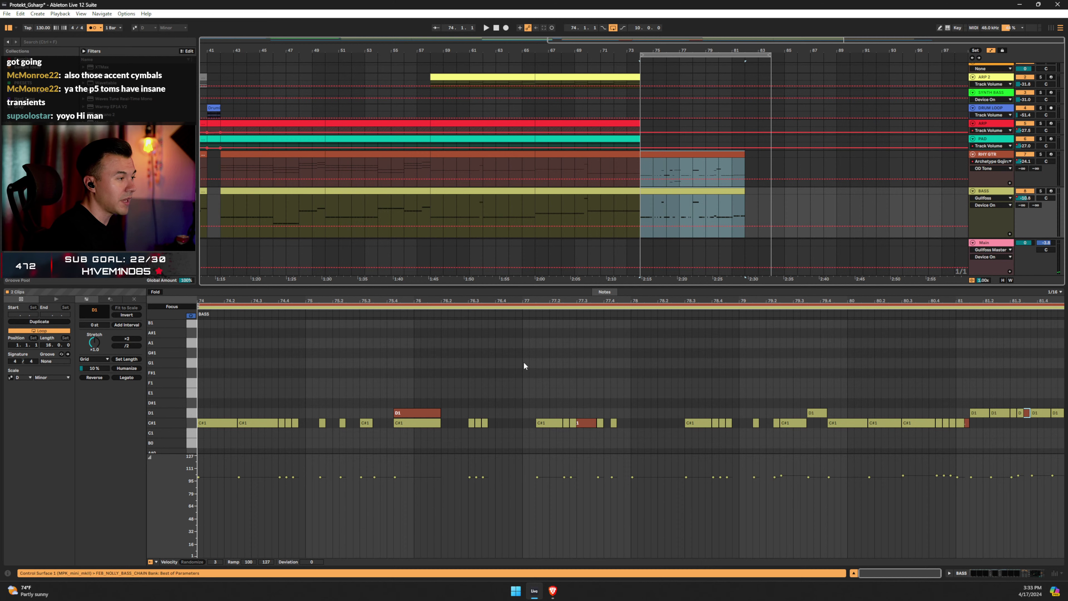
Turn on Focus in the note editor so only the BASS clip's notes are editable, with the guitar notes kept as reference.
scroll(892, 416, "down", 1)
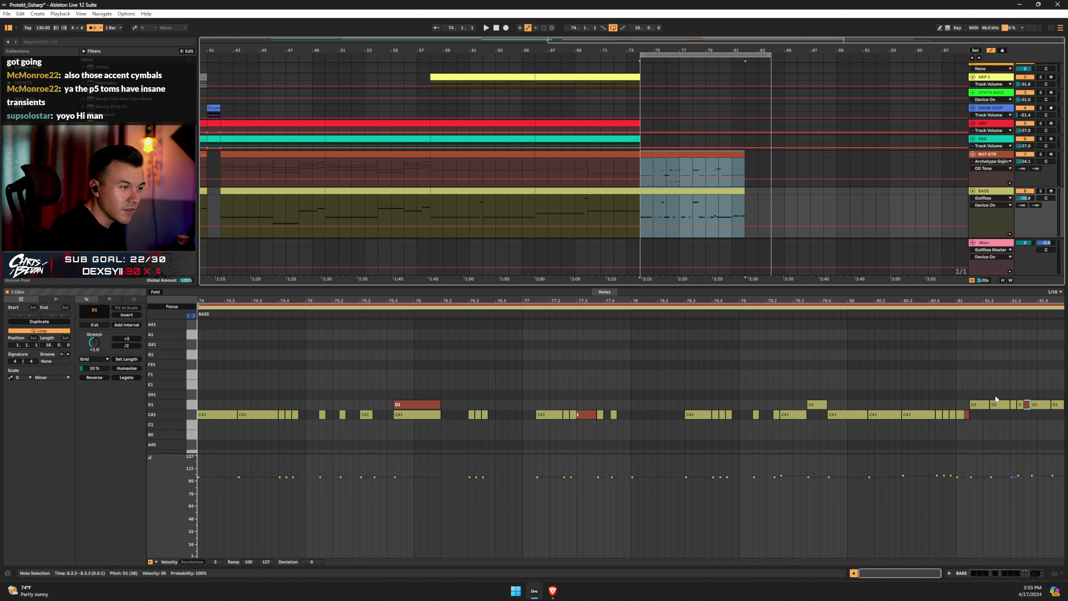
left_click(243, 308)
left_click(172, 306)
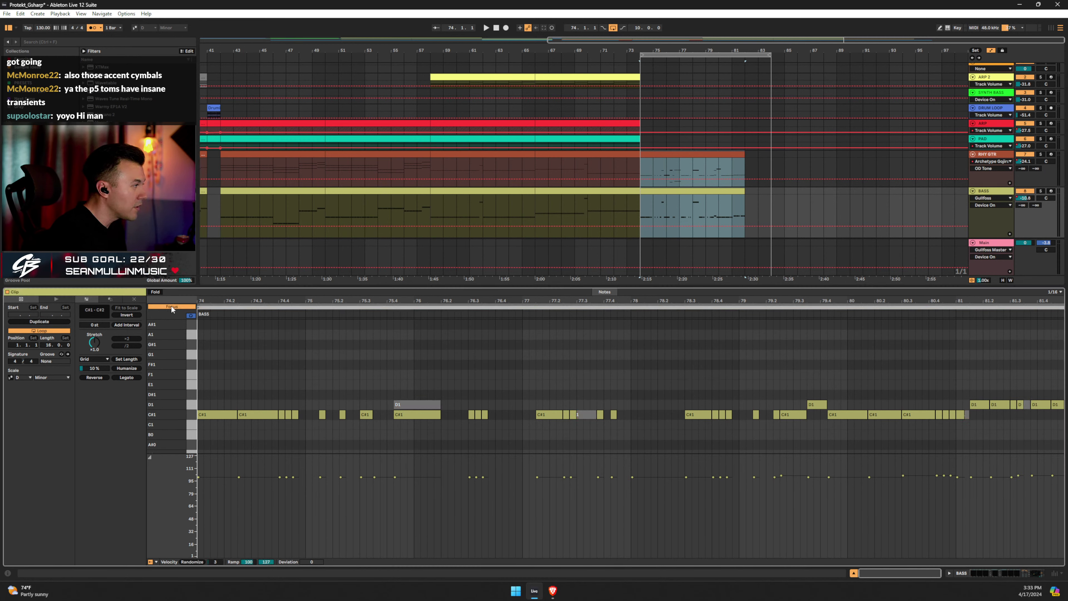
left_click(809, 425)
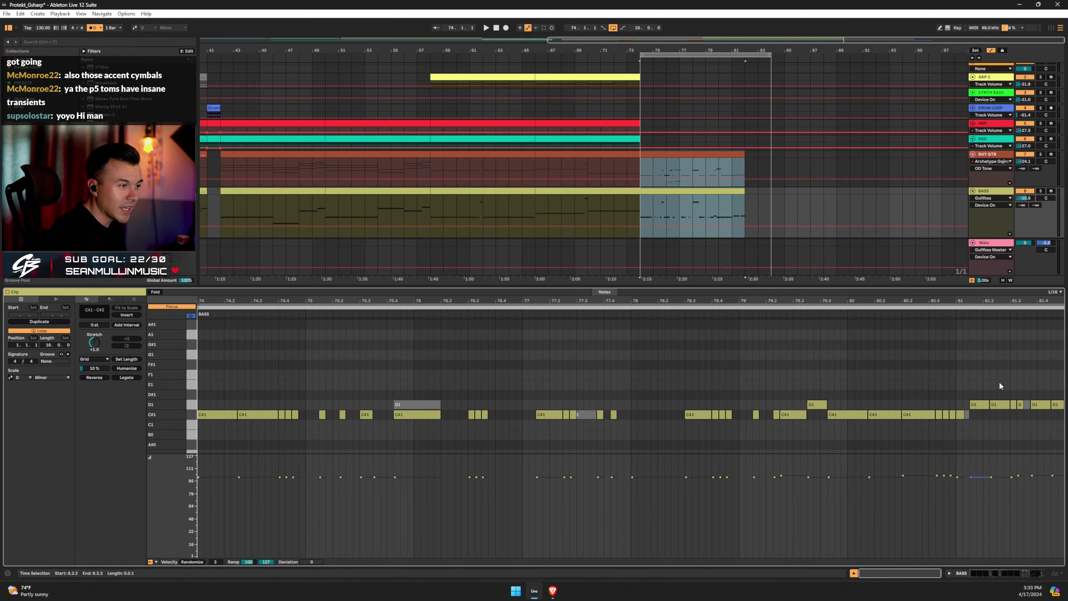
key("n")
key("n")
scroll(1000, 386, "up", 3)
key("n")
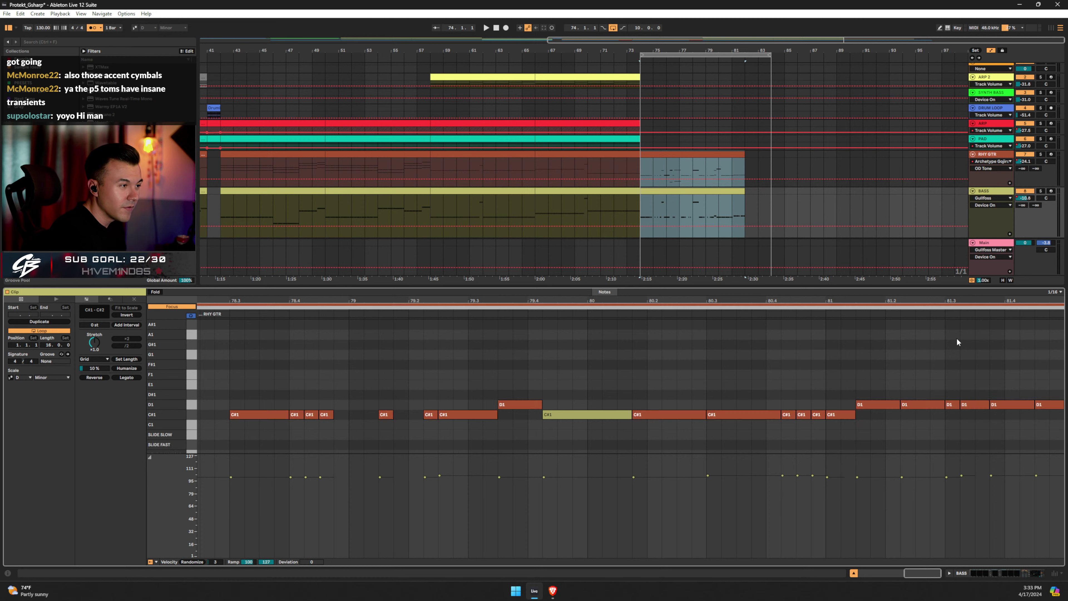
Extend the BASS notes C#1 at 81.1.1, D1 at 81.3.2 and C#1 at 77.2.4 to meet the notes that follow.
left_click_drag(843, 416, 855, 415)
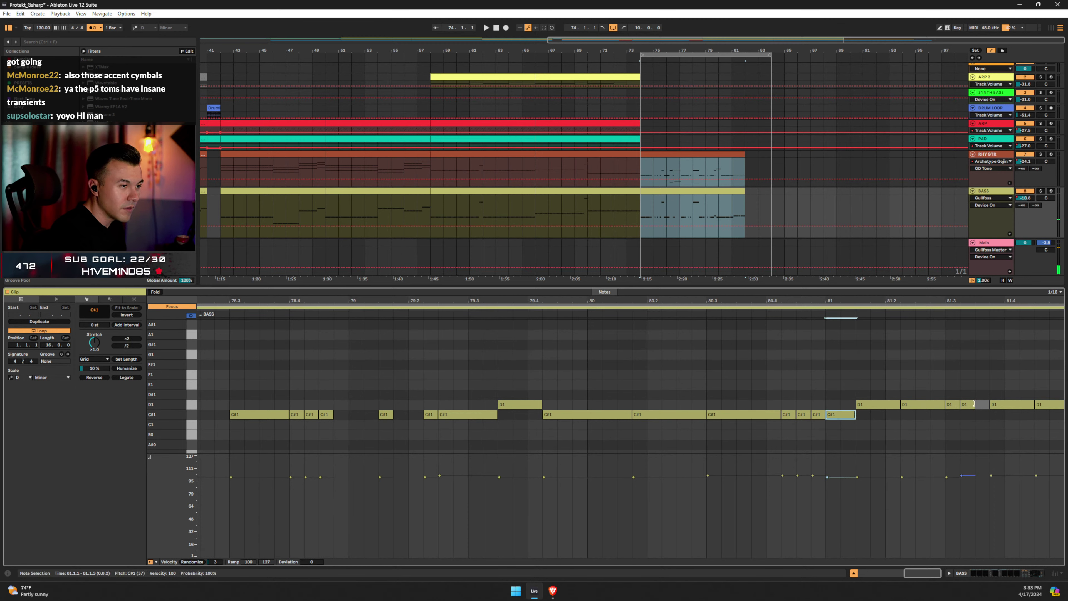
left_click_drag(974, 403, 989, 403)
scroll(555, 399, "left", 5)
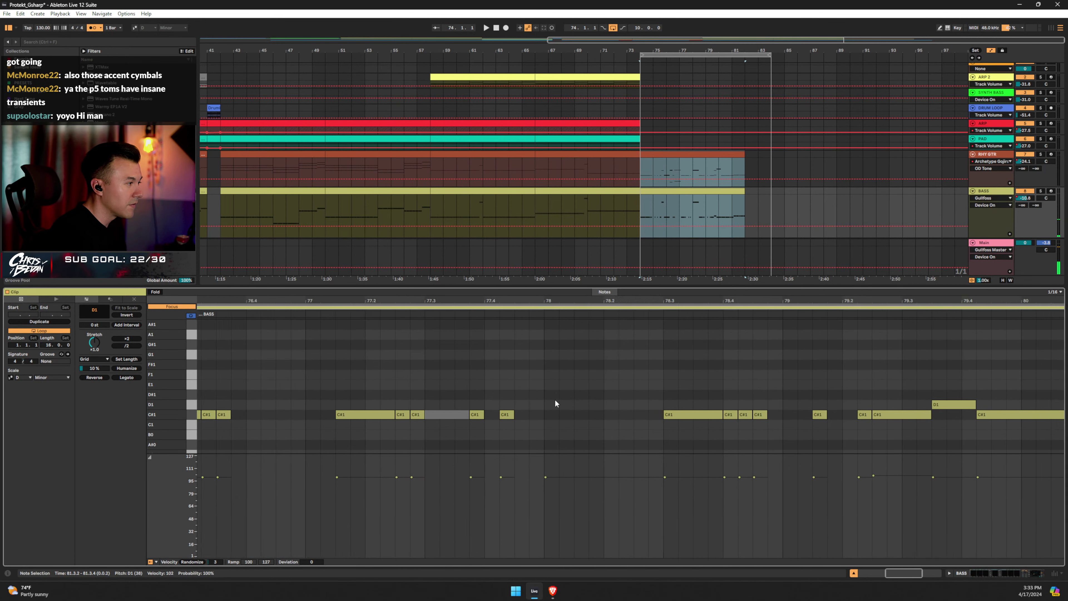
scroll(555, 399, "left", 2)
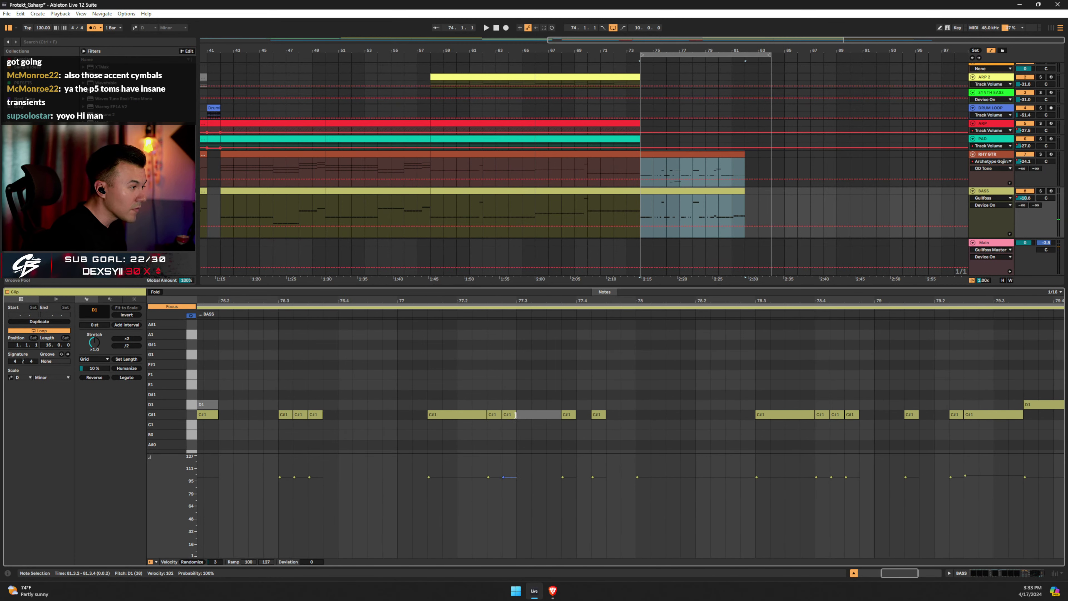
left_click_drag(515, 414, 562, 420)
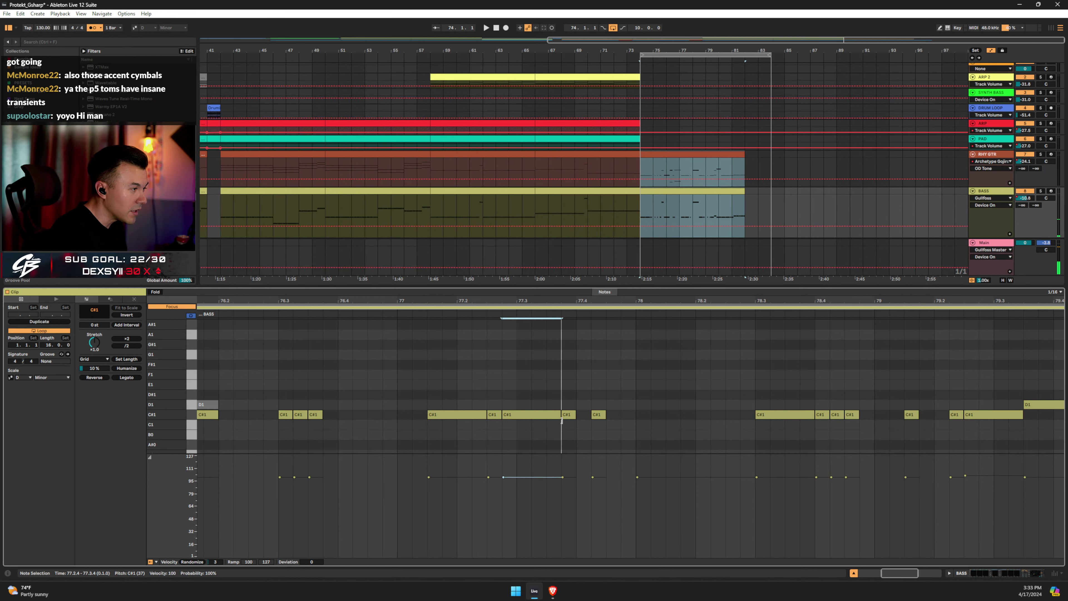
Fold the note editor to the used pitches and audition the bass C#2 at 78.1.1 and C#1 at 75.4.2 against the guitar.
scroll(458, 397, "left", 4)
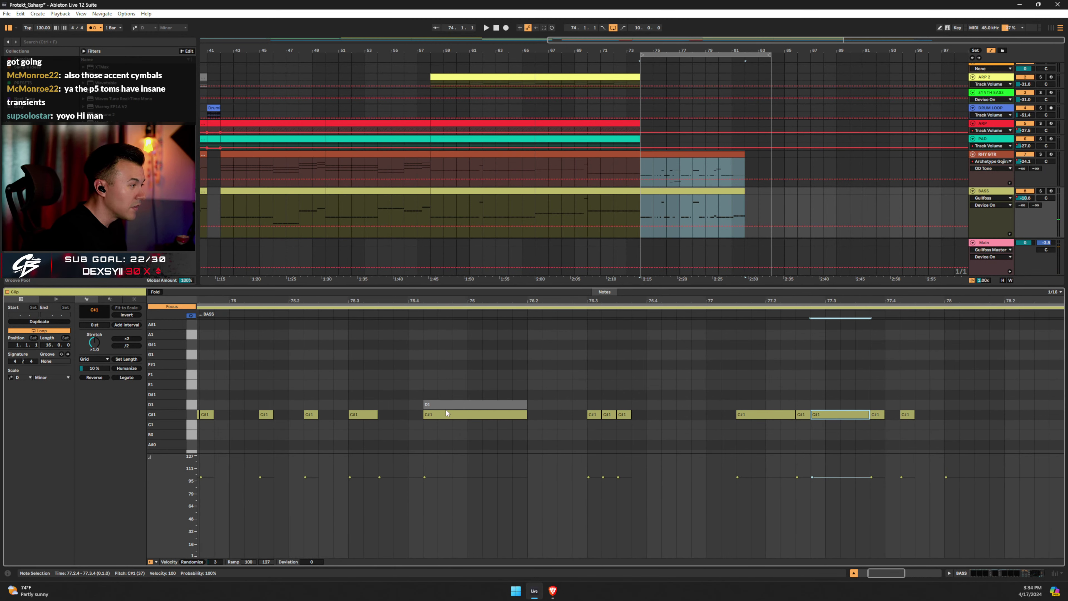
scroll(387, 395, "left", 3)
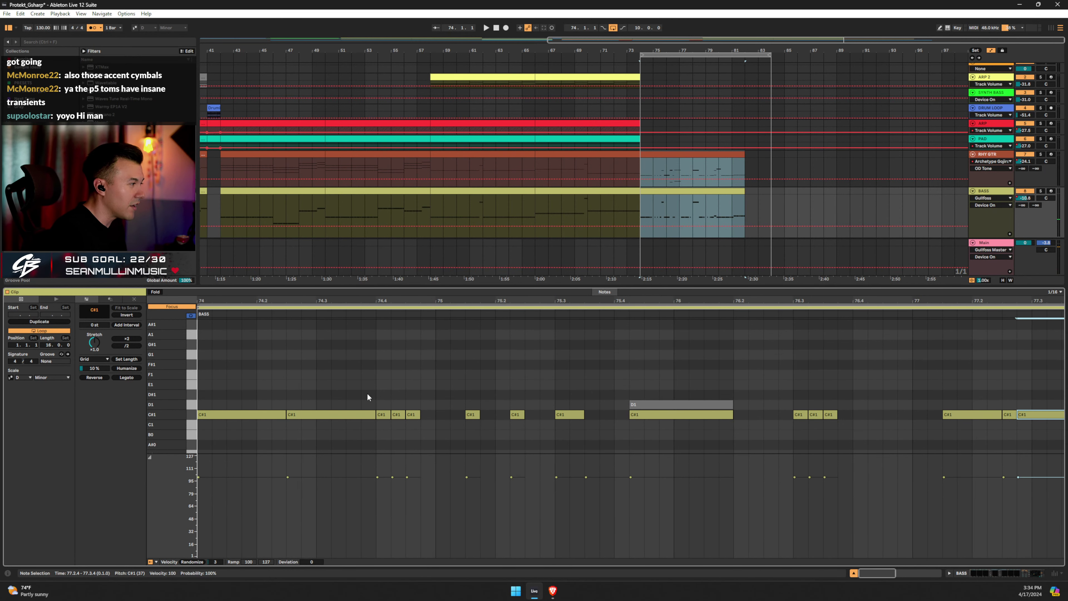
left_click_drag(410, 302, 409, 260)
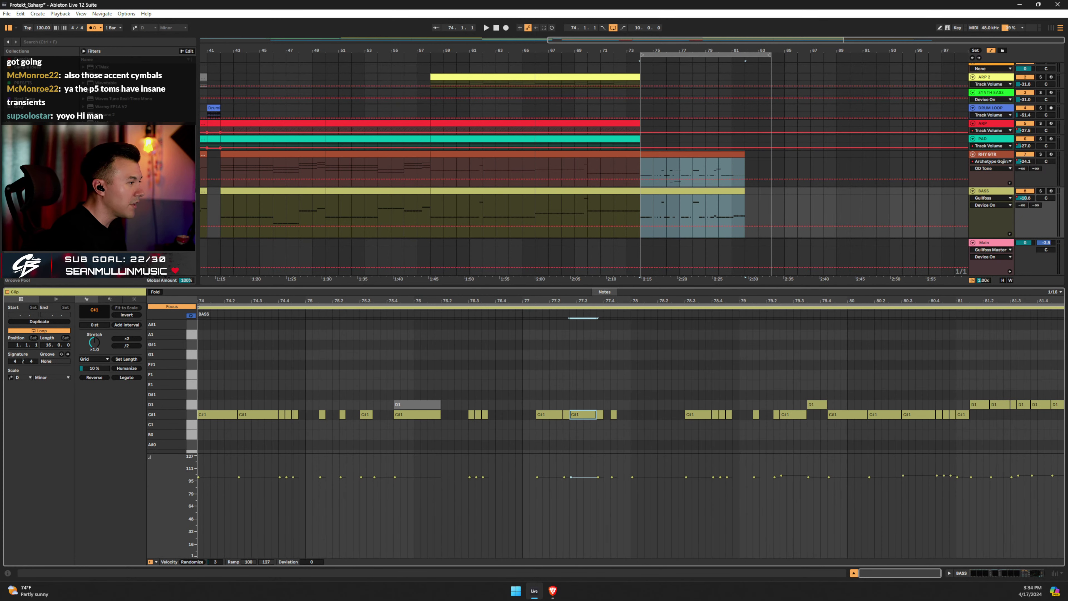
scroll(454, 374, "up", 3)
scroll(159, 324, "down", 1)
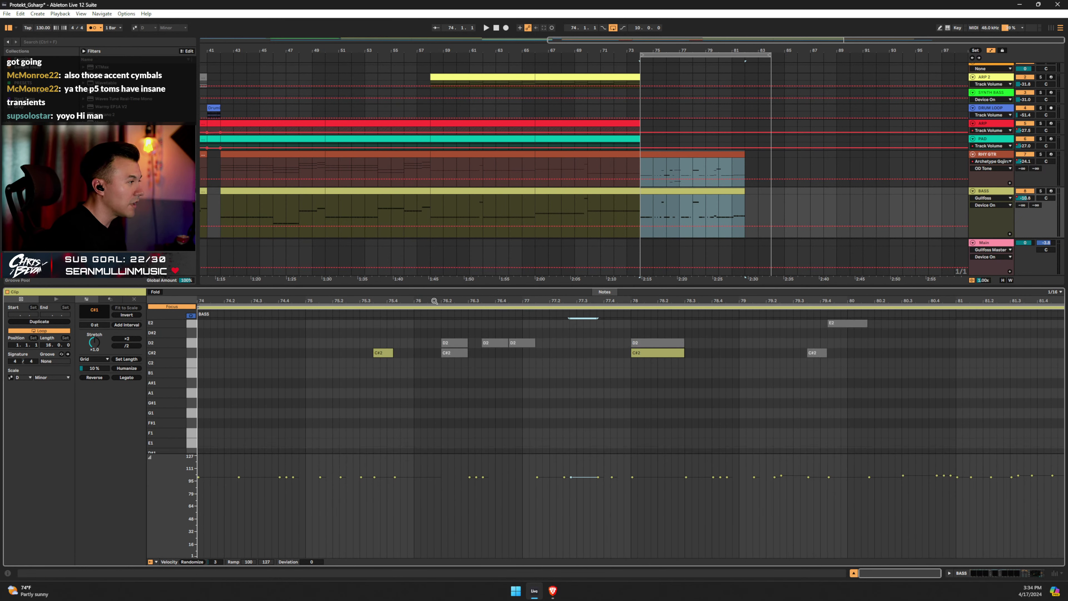
left_click(159, 289)
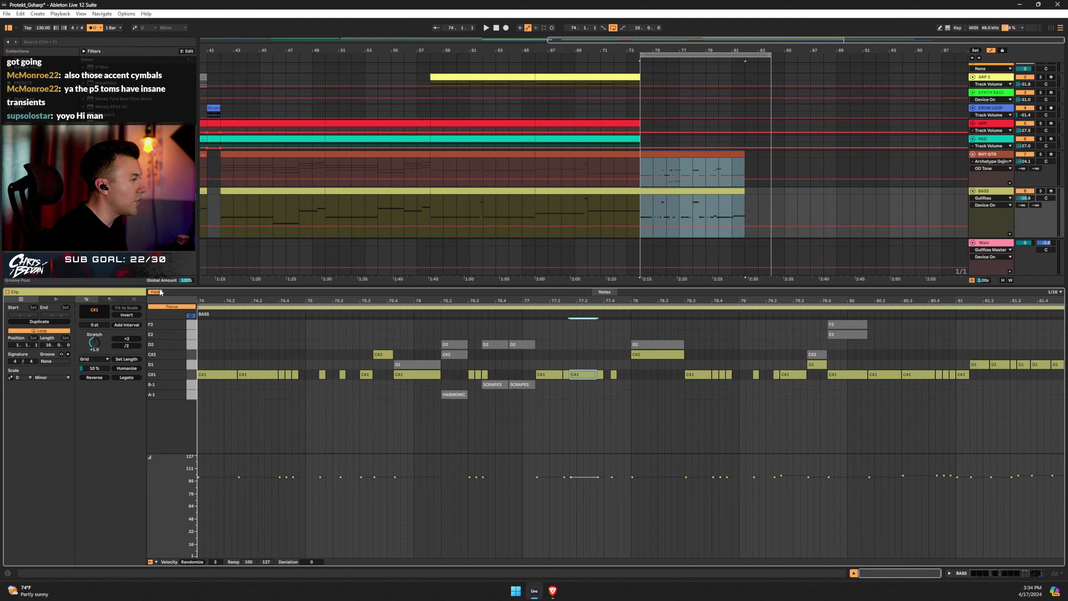
left_click(668, 355)
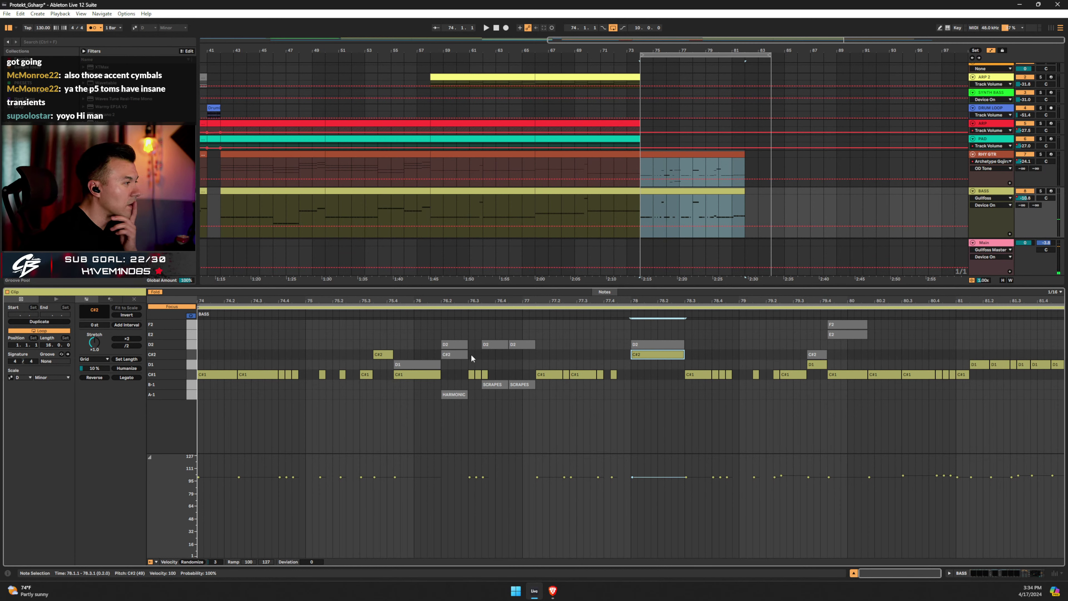
left_click(426, 372)
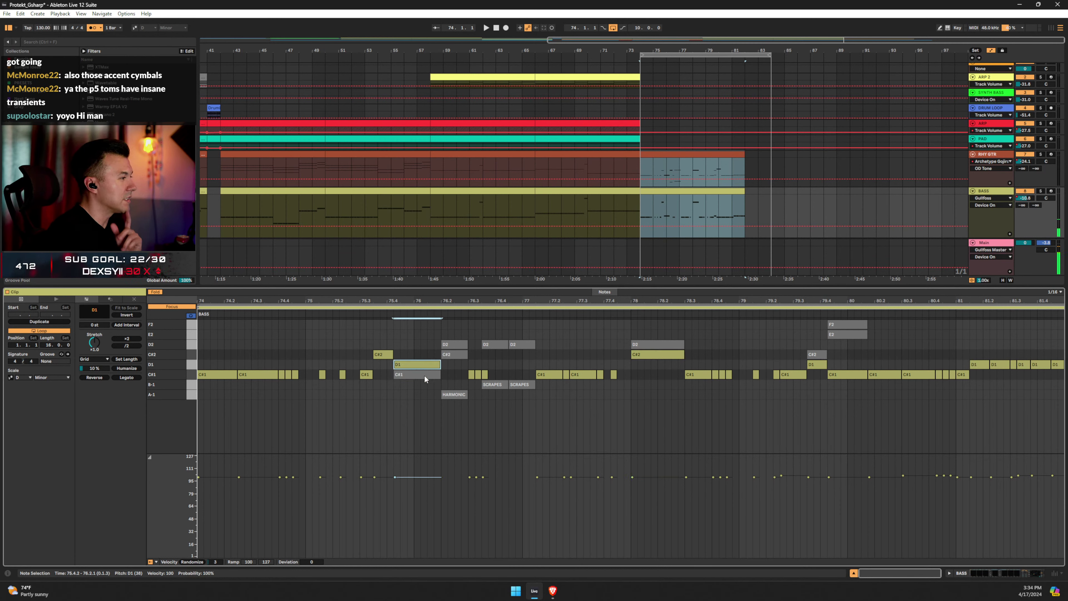
Raise the bass C#1 note at 79.4.3 to E2 to match the guitar's high stab.
left_click(851, 375)
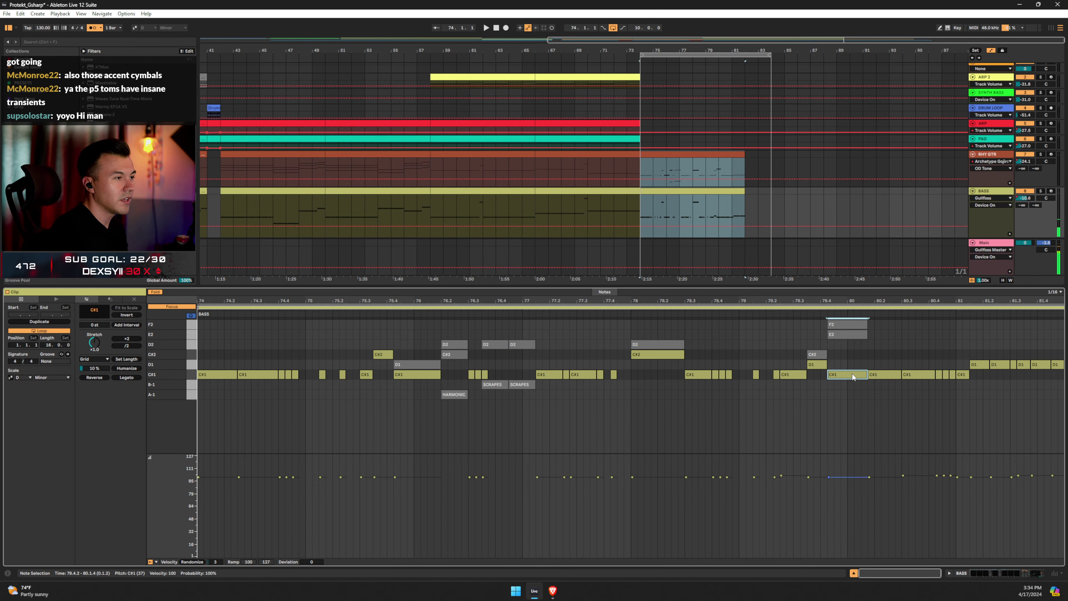
key("shift+Up")
key("Up")
key("Up")
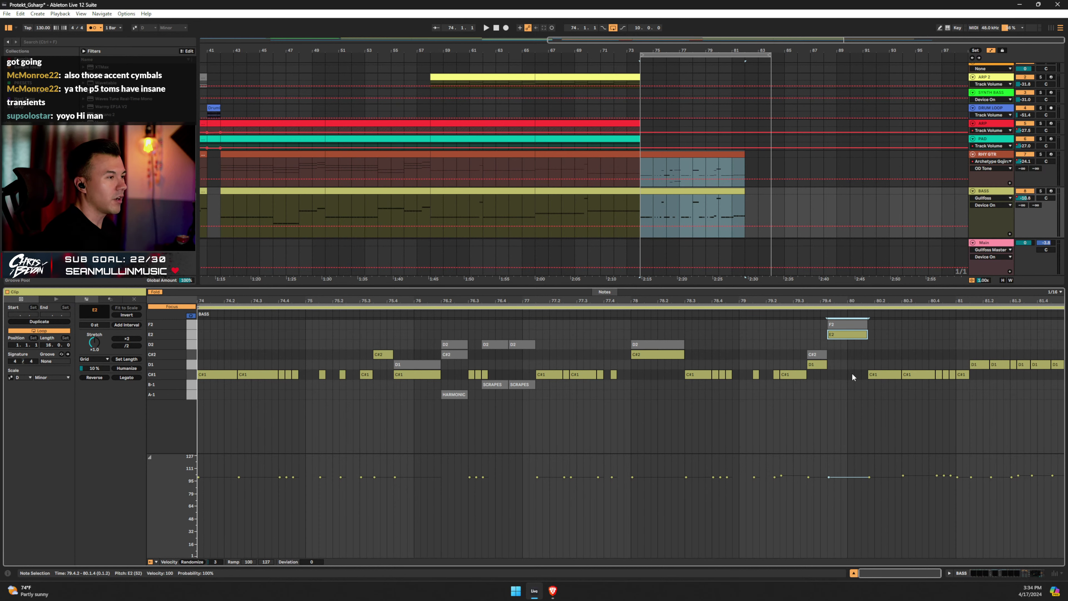
Delete the bass C#1 note at 76.3.3 beneath the guitar scrapes.
left_click(811, 367)
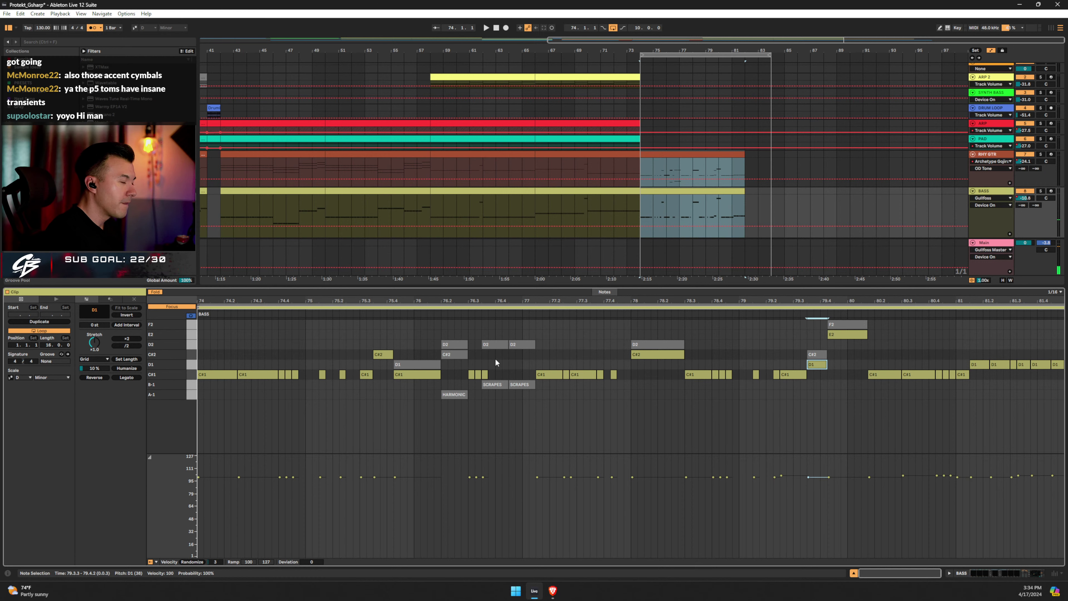
left_click_drag(488, 374, 533, 380)
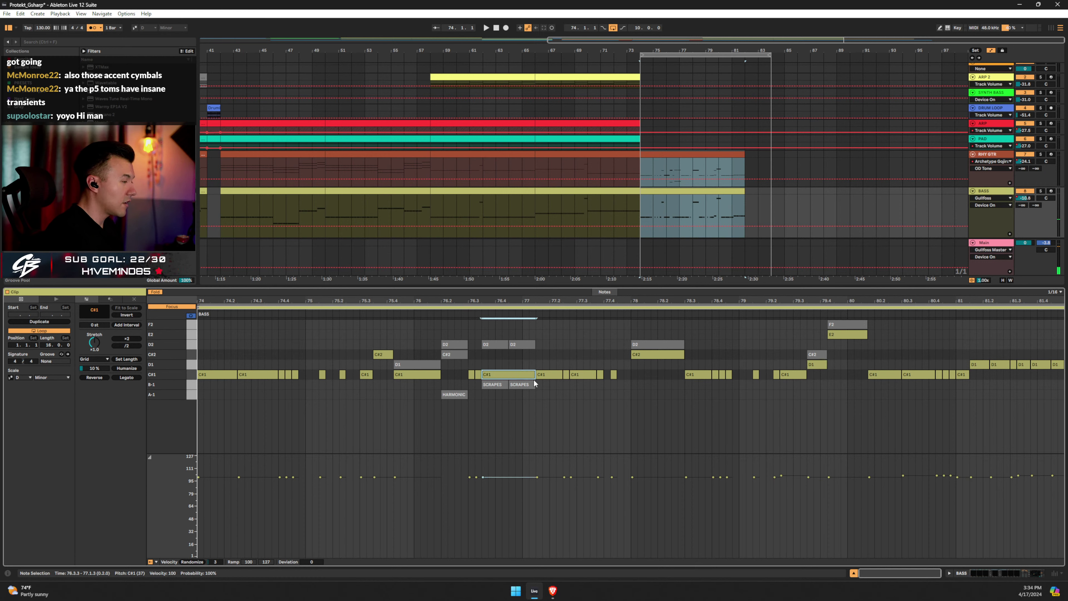
key("Delete")
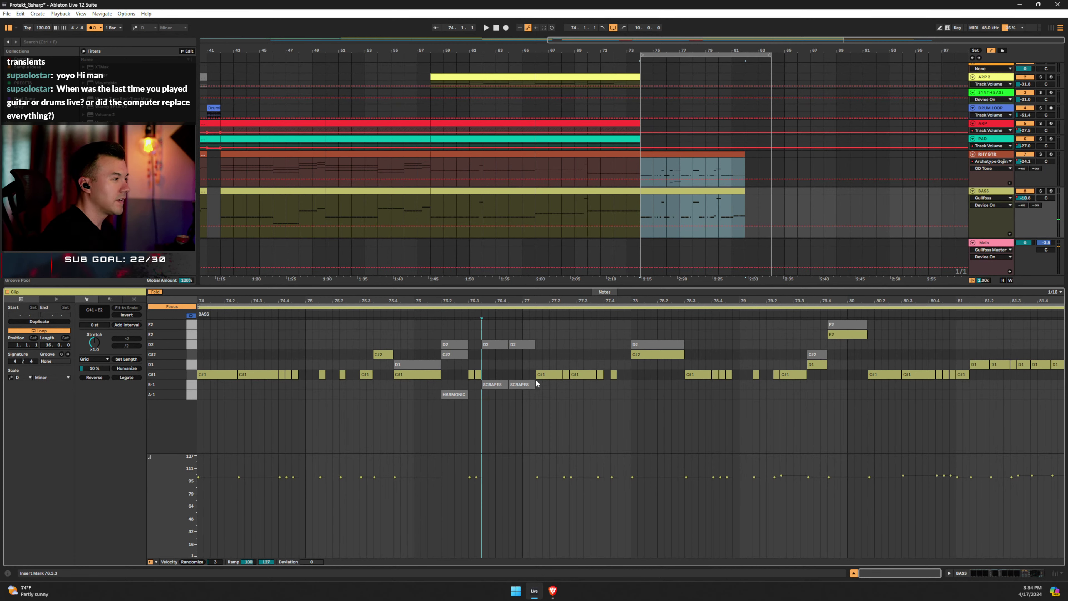
Unfold the note rows, turn off Focus, and play back the section from bar 74.
left_click(155, 291)
left_click(156, 307)
key("space")
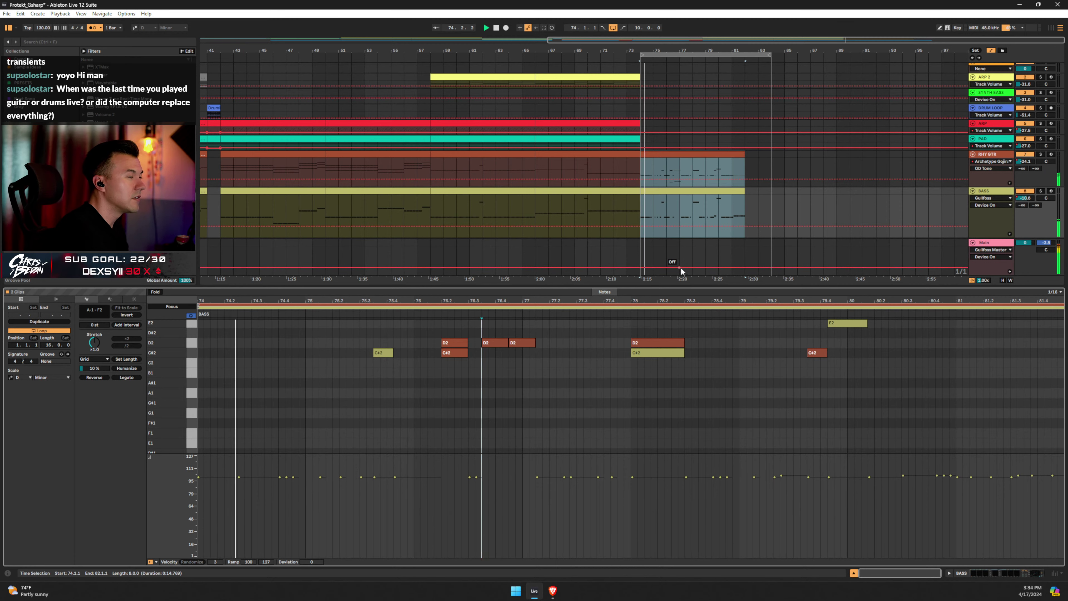
Fold the note rows, try the first bass note at 74.1.1 at several lower and higher pitches, and return it to C#1.
left_click(155, 291)
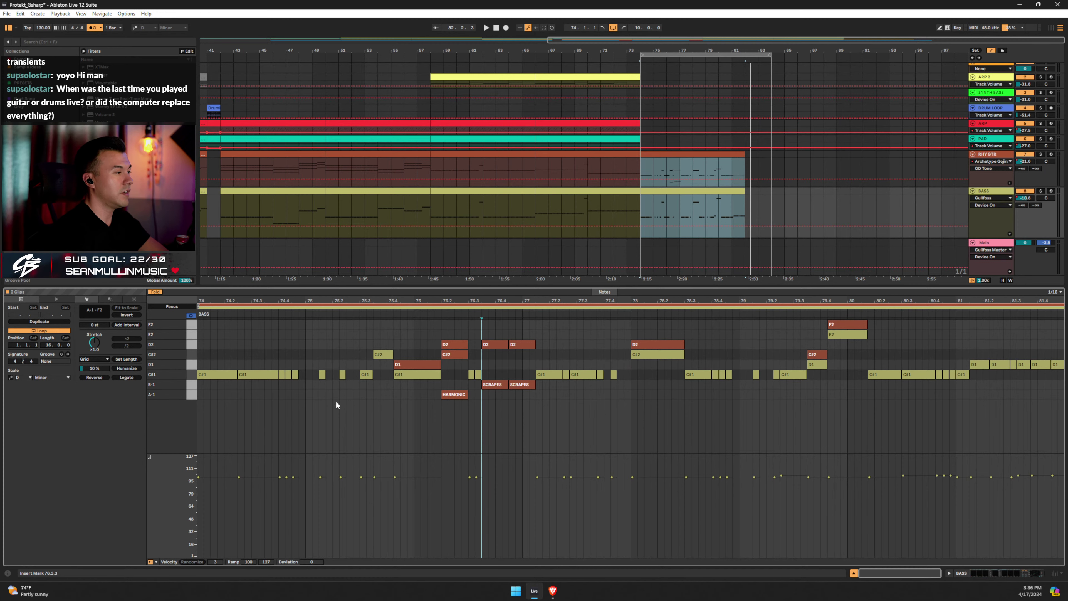
left_click(206, 373)
key("Down")
key("Down")
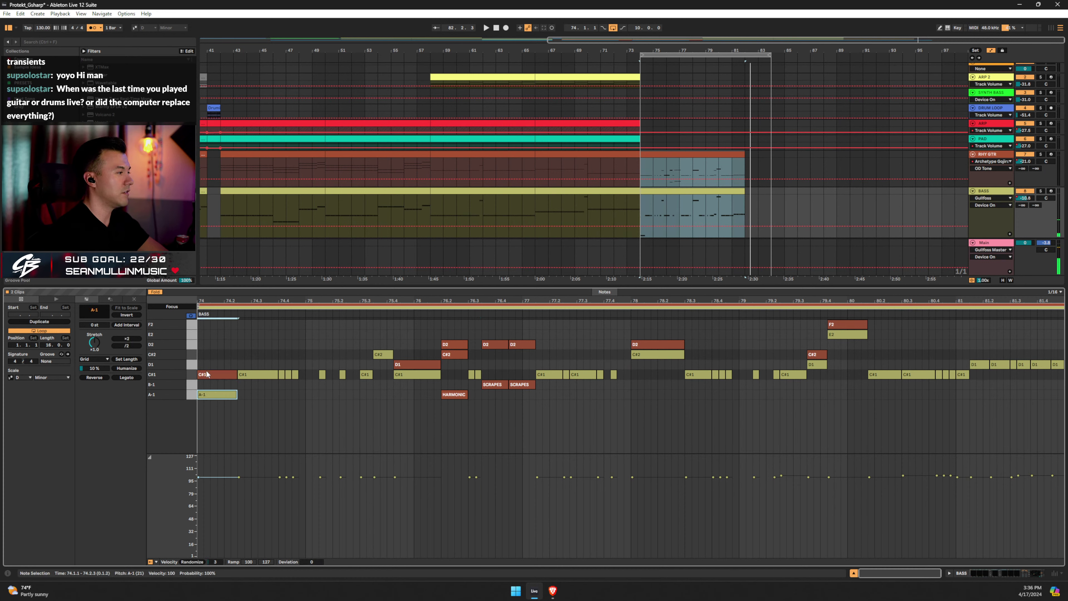
key("Up")
key("Up")
key("Up")
key("Up")
key("Up")
key("Up")
key("Up")
key("Down")
key("Down")
key("Down")
key("Down")
key("Down")
key("Down")
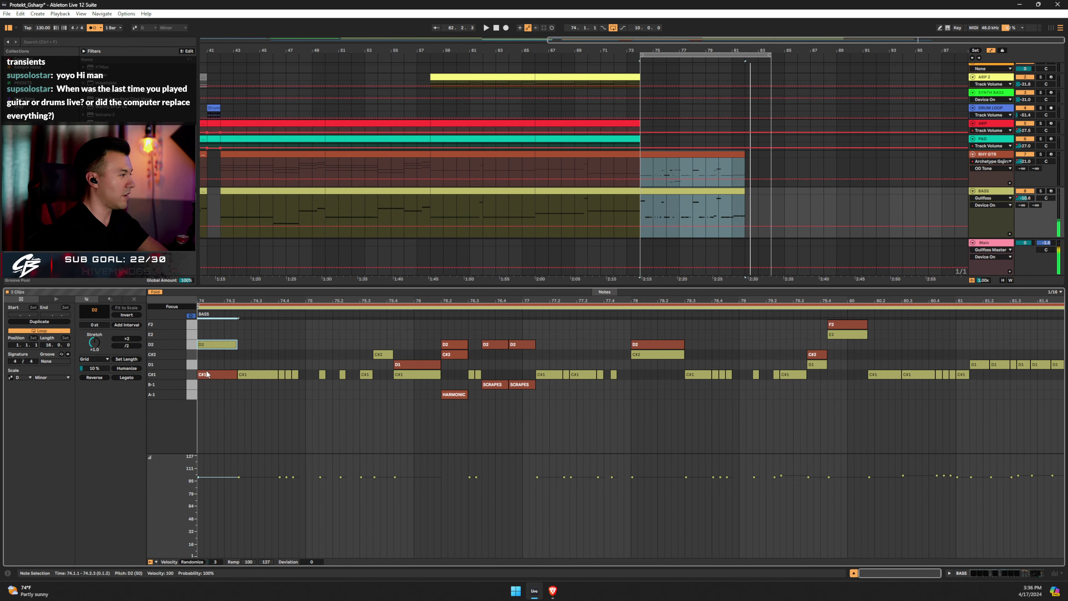
key("Up")
key("Up")
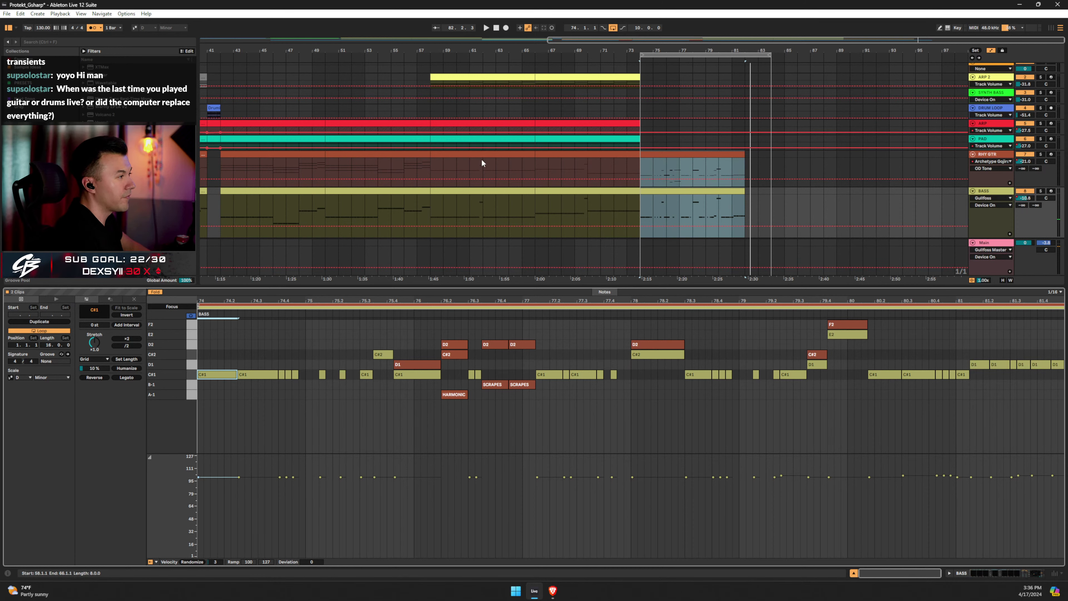
Play back from 74.1.1 with the clip editor closed and the automation lanes hidden to review the full arrangement.
left_click(643, 205)
left_click(639, 200)
key("space")
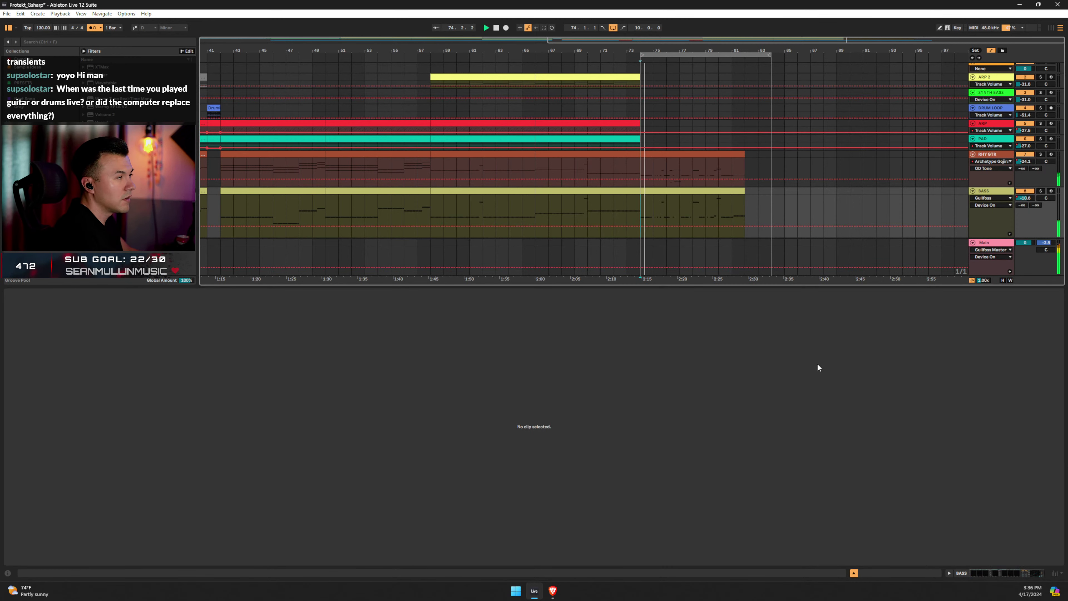
left_click(853, 573)
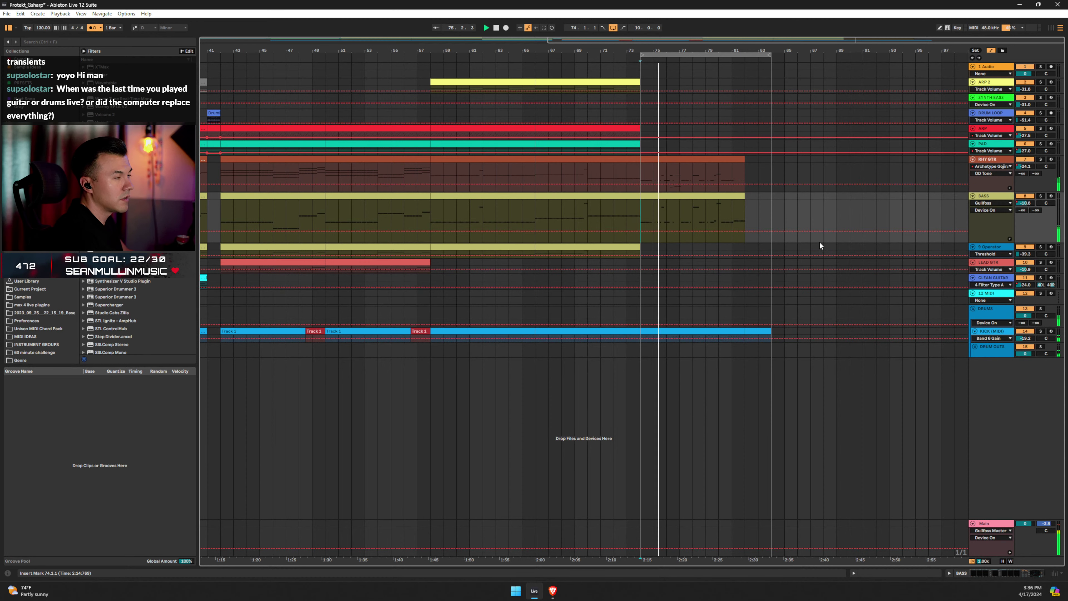
scroll(818, 225, "up", 2)
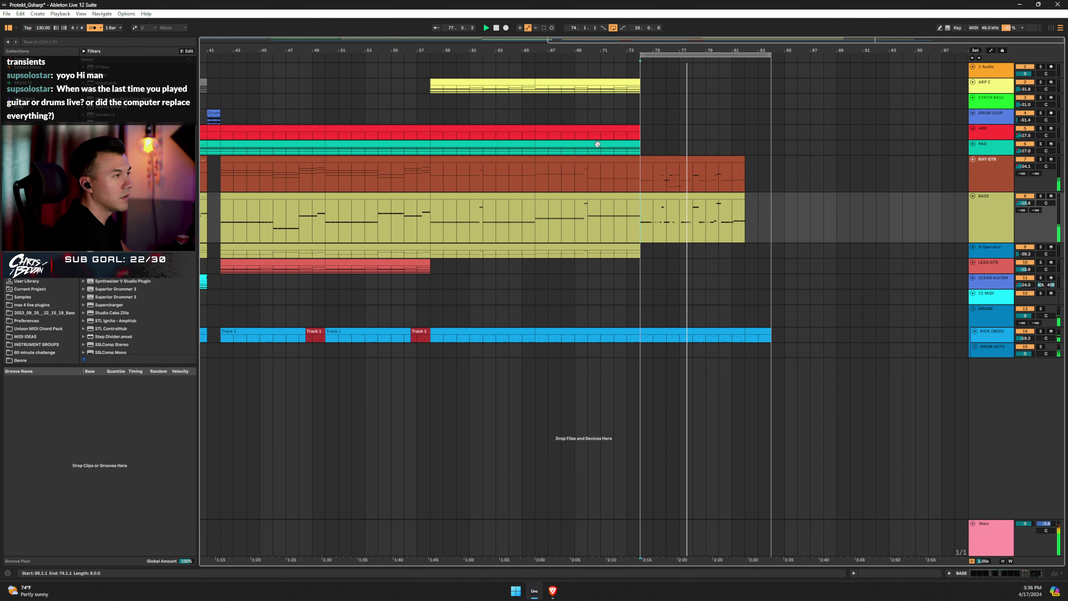
Copy the 8-bar PAD clip at bar 66 to bar 74, make the PAD track taller, and stop playback.
left_click_drag(626, 146, 701, 140)
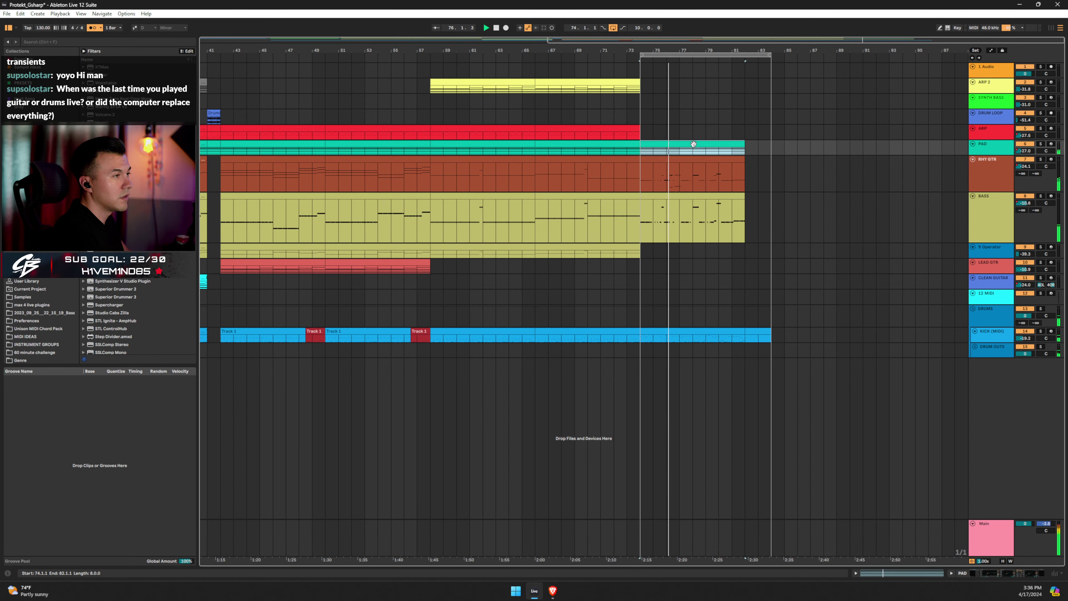
left_click_drag(988, 154, 989, 169)
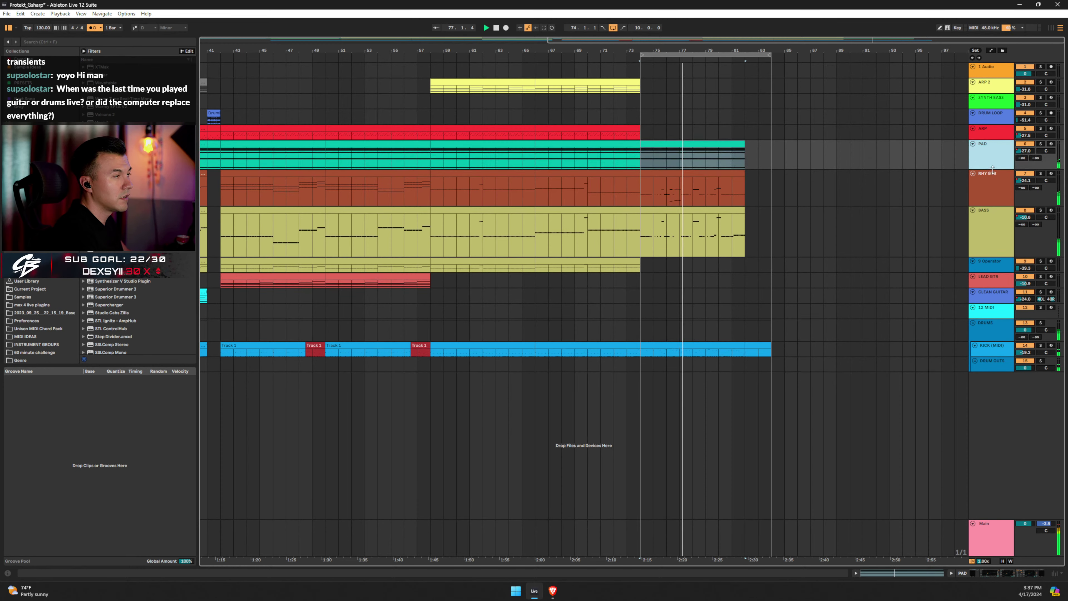
key("space")
Open the PAD clip at bar 74, unfold its note rows, and delete the lowest note, C#3.
double_click(659, 144)
left_click(219, 388)
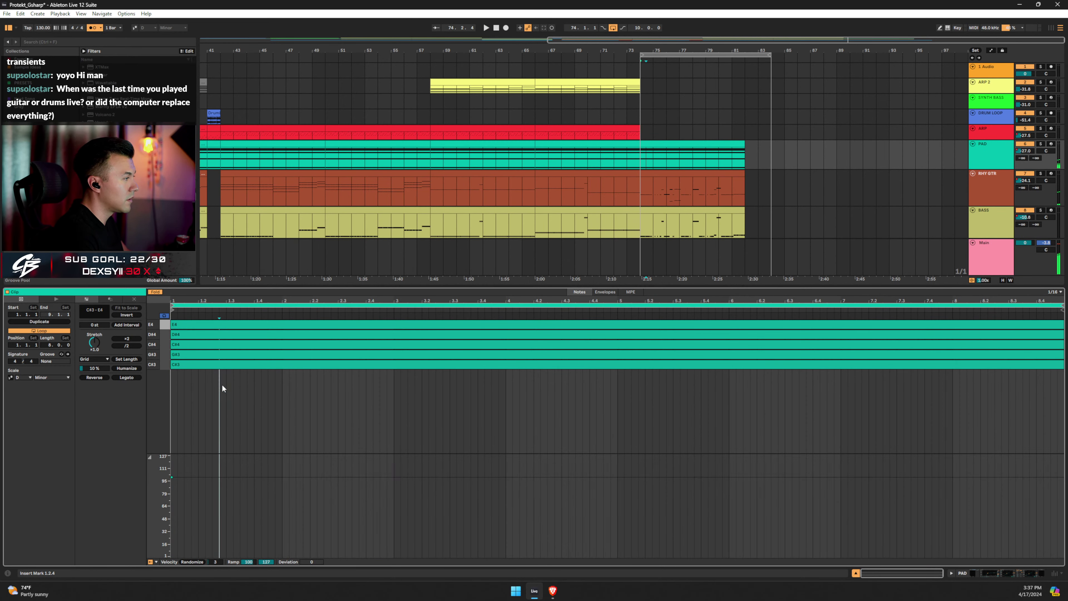
left_click(159, 292)
scroll(252, 411, "down", 2)
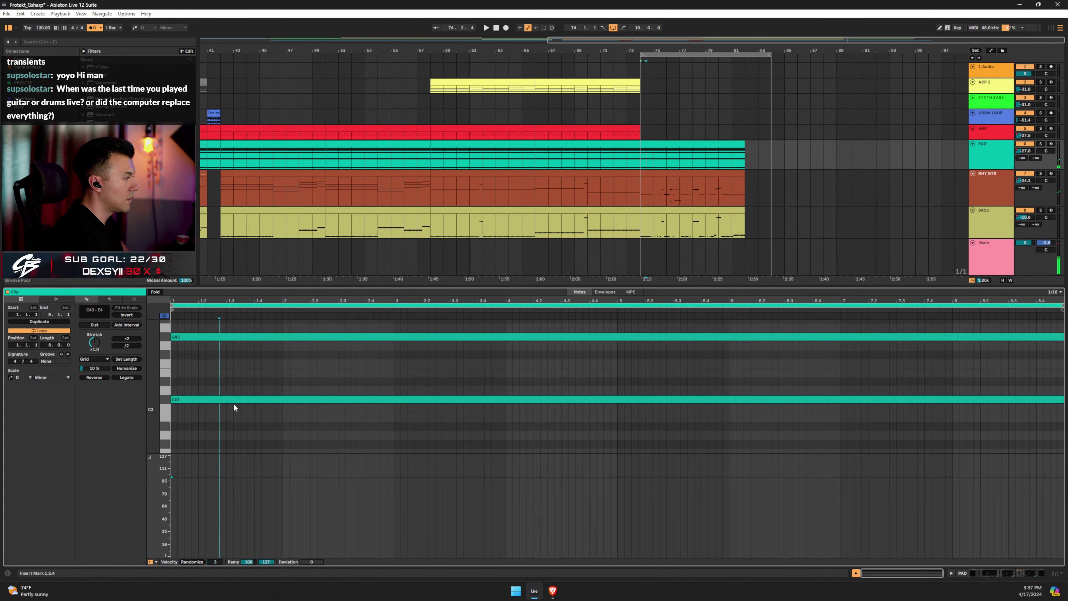
left_click(234, 400)
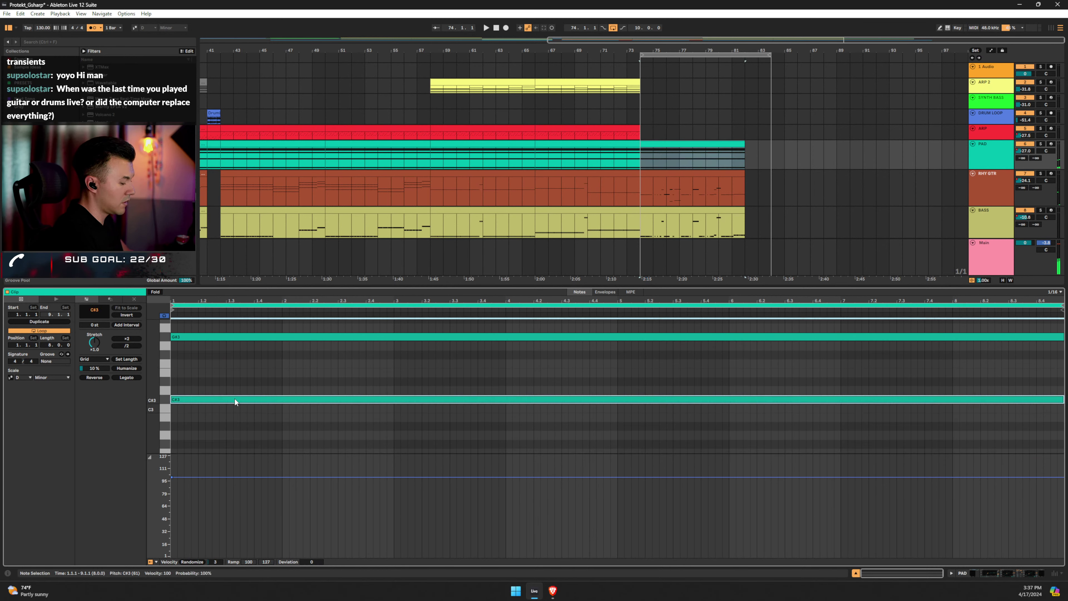
key("Delete")
Try the PAD clip's G#3 note a semitone higher and return it to G#3.
scroll(260, 397, "up", 3)
left_click(230, 379)
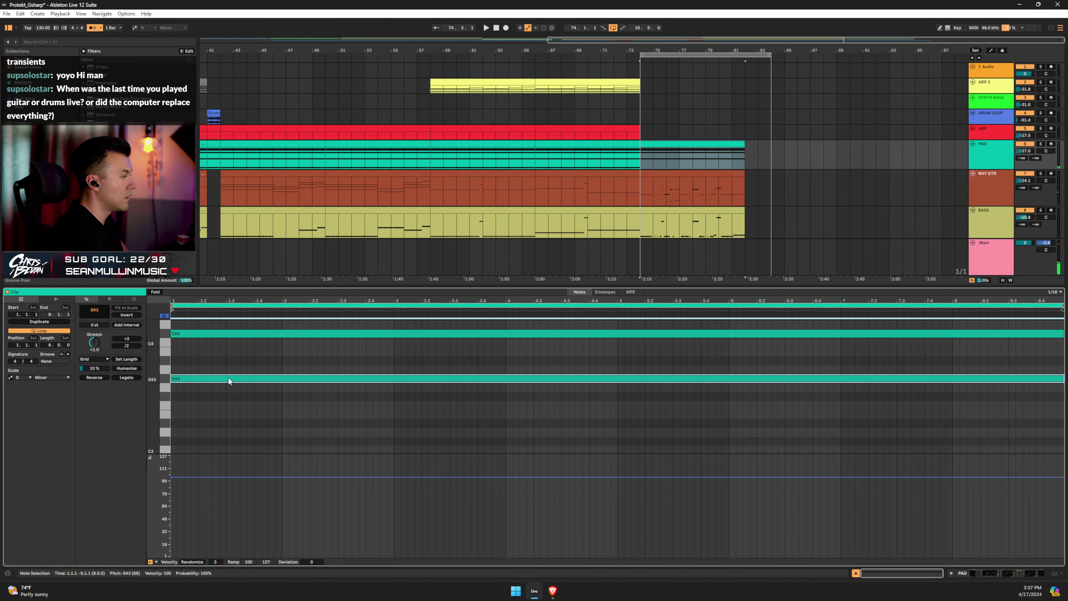
key("Up")
key("Down")
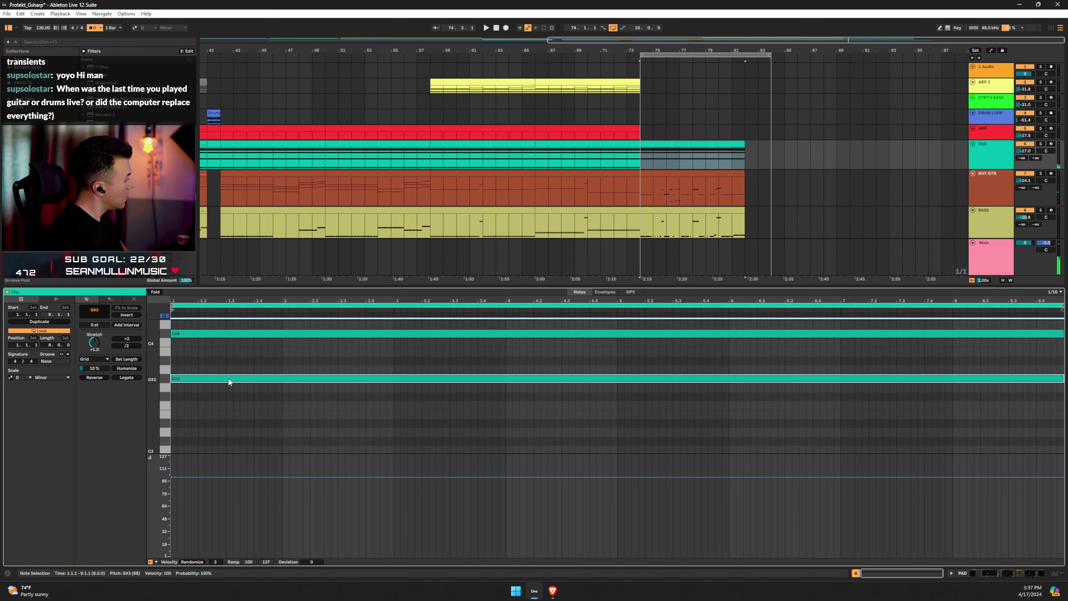
Raise the PAD clip's G#3 note to A3 and play the section from bar 74.
key("Up")
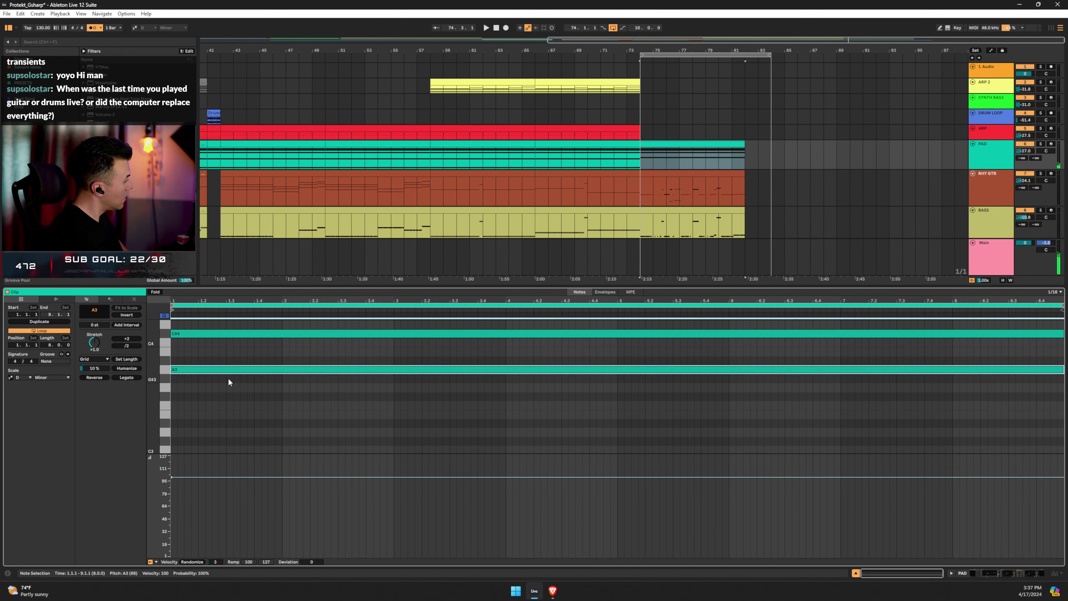
key("space")
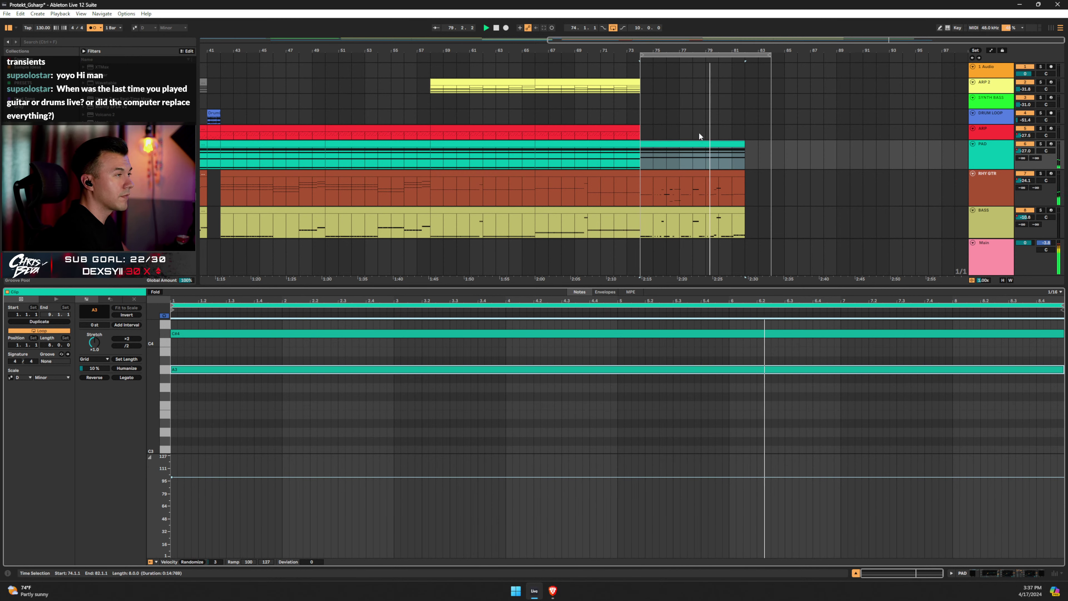
Copy the 8-bar ARP clip at bar 66 to bar 74.
left_click_drag(644, 134, 743, 137)
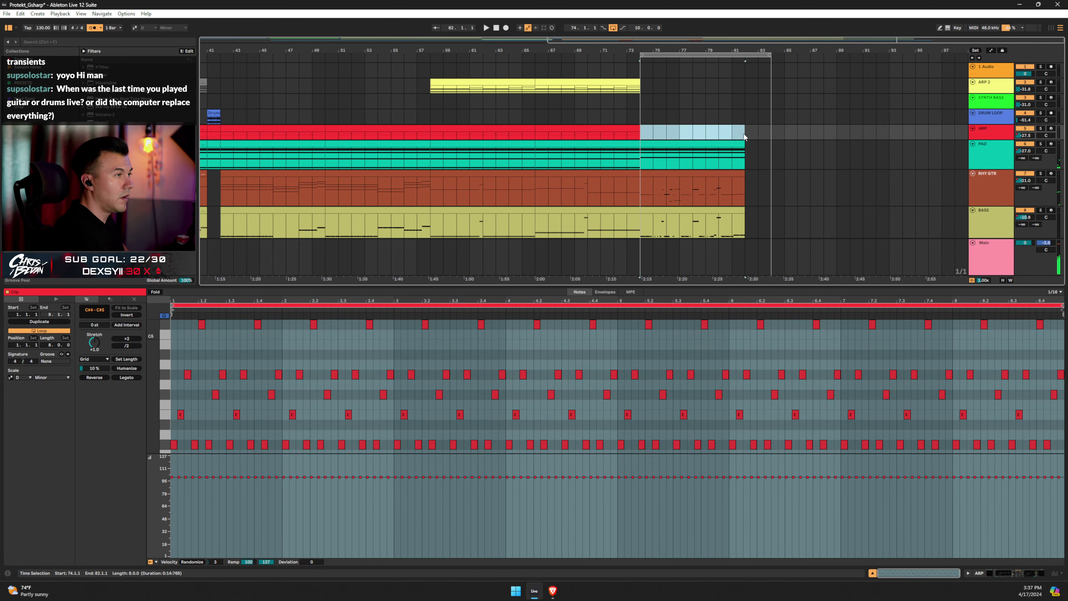
left_click(613, 126)
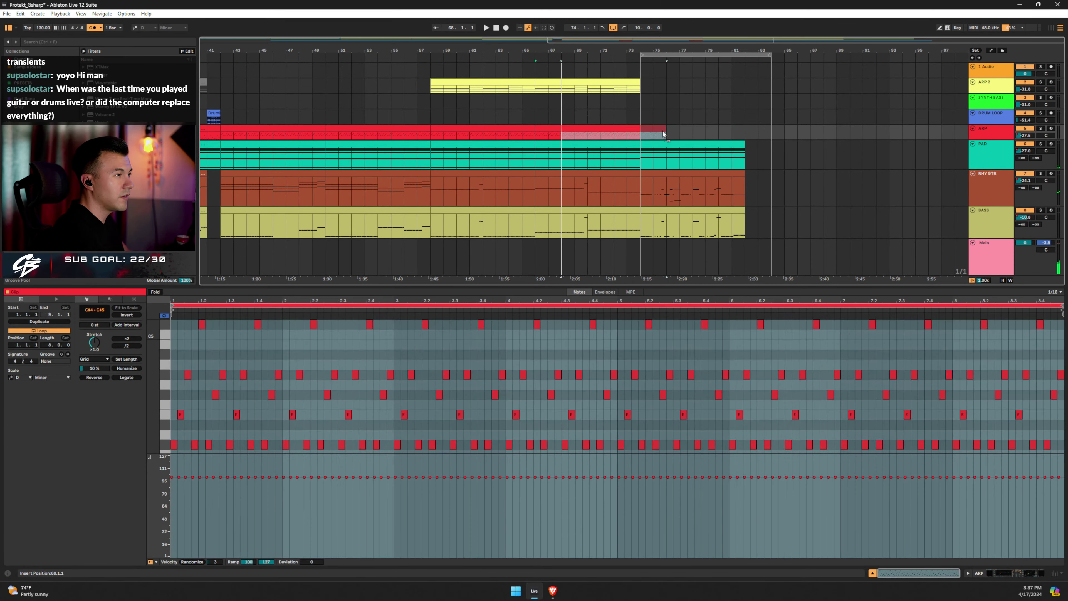
key("ctrl+d")
Try the C#5 notes of the ARP clip at bar 74 at A#4, return them to C#5, and play the section.
left_click(494, 349)
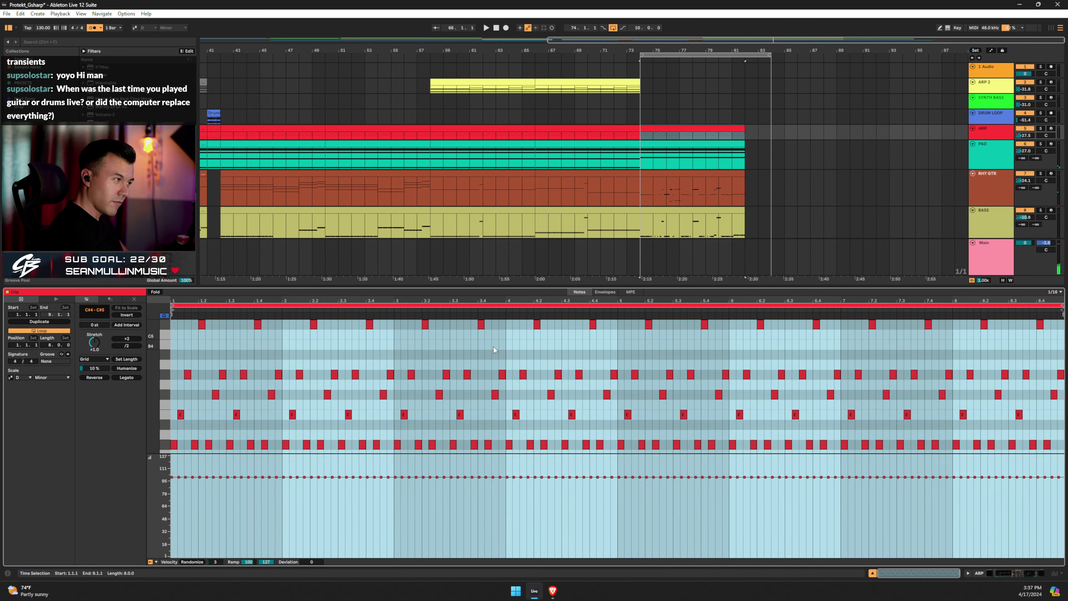
left_click(165, 324)
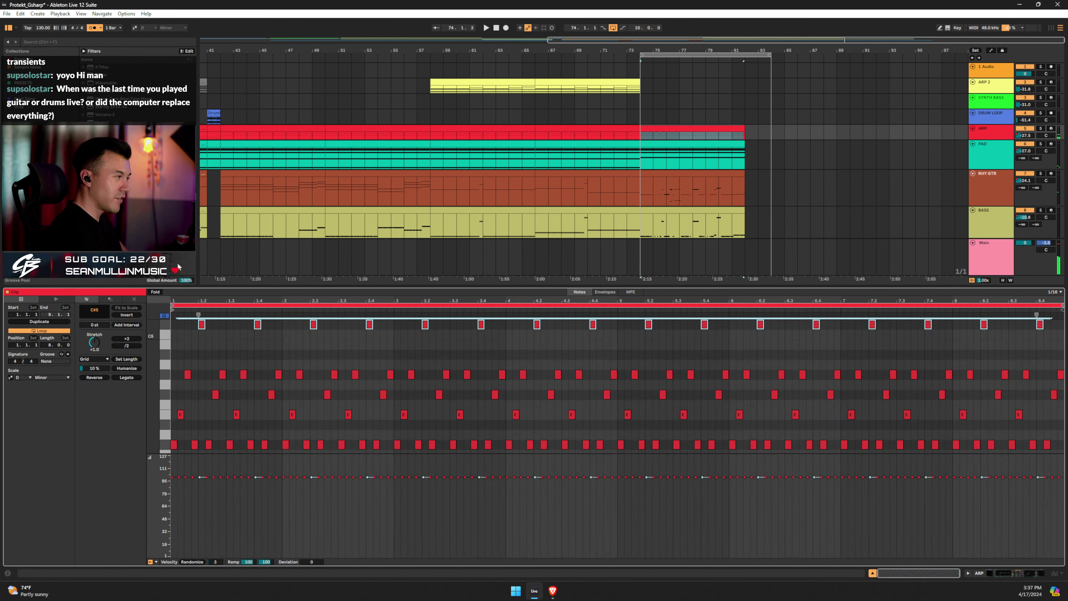
key("Down")
key("Down")
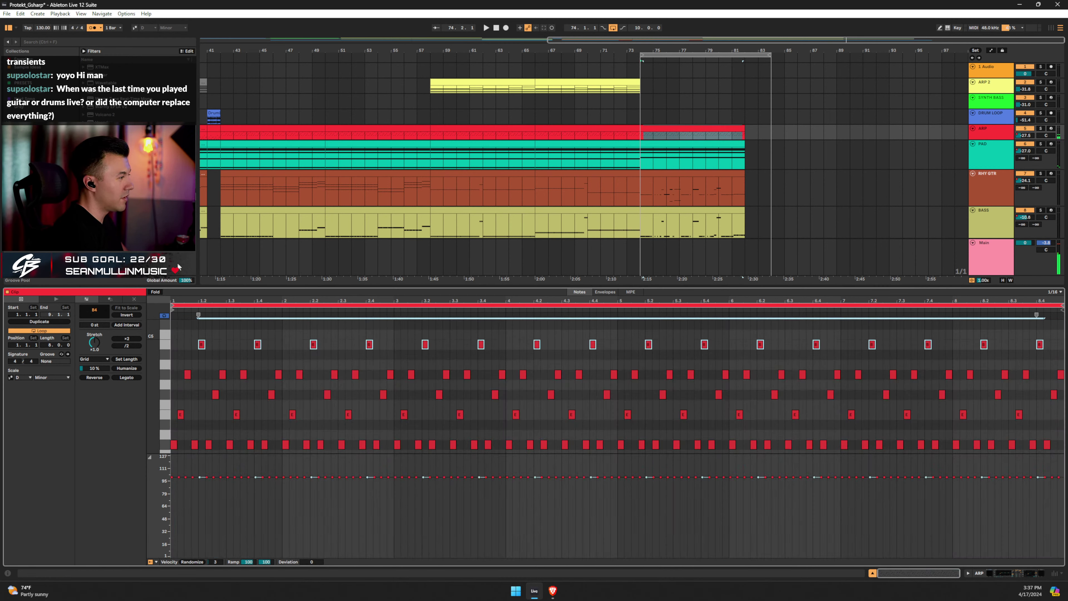
key("Down")
left_click_drag(150, 375, 155, 369)
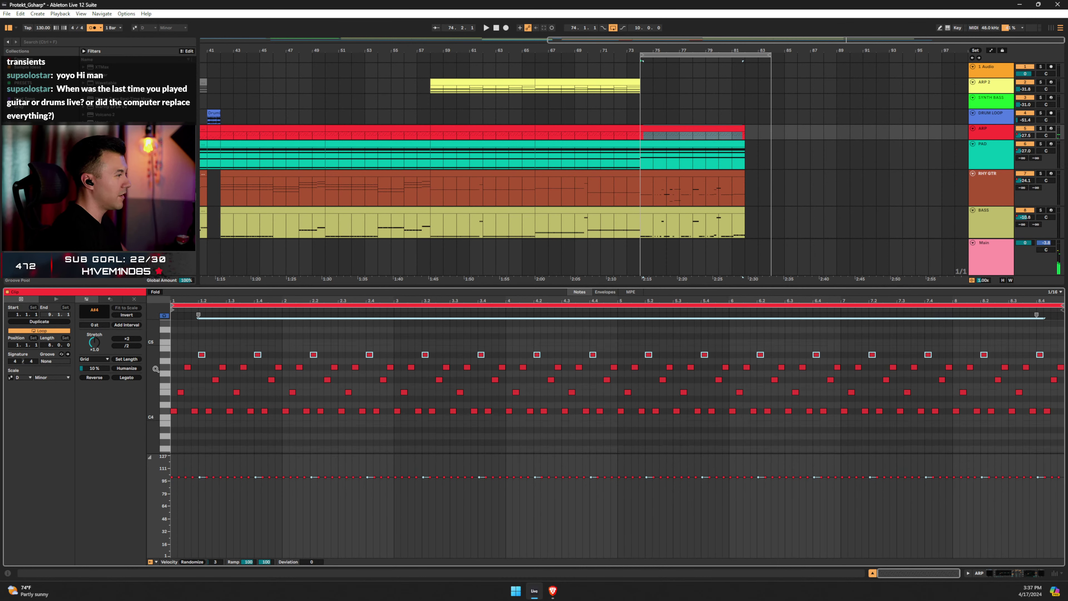
key("Up")
key("Up")
key("Up")
key("space")
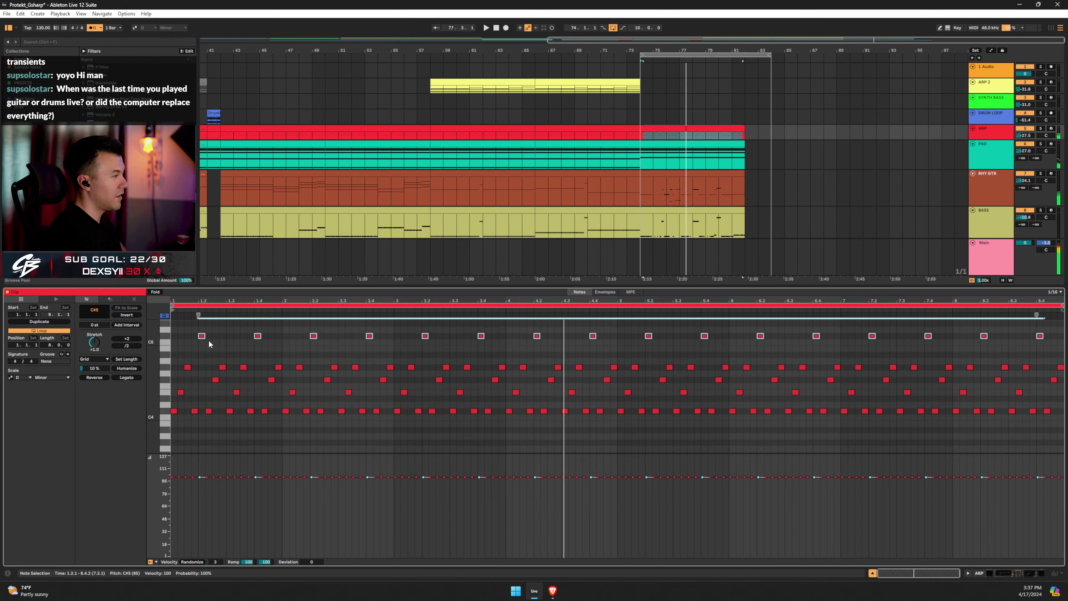
Try the ARP clip's C#5 notes a semitone higher at D5 and return them to C#5.
key("Up")
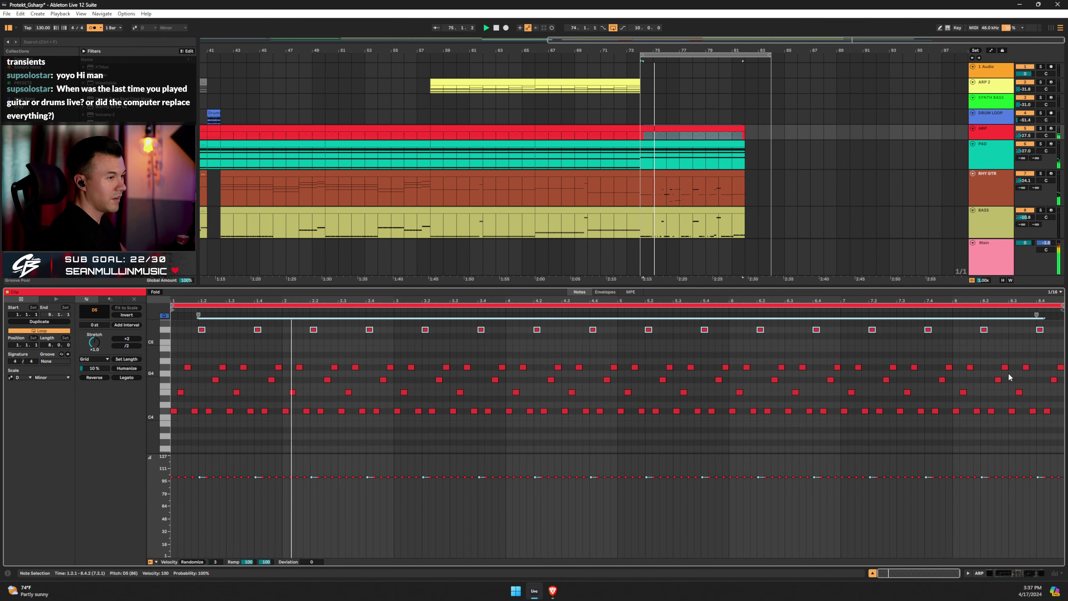
key("Down")
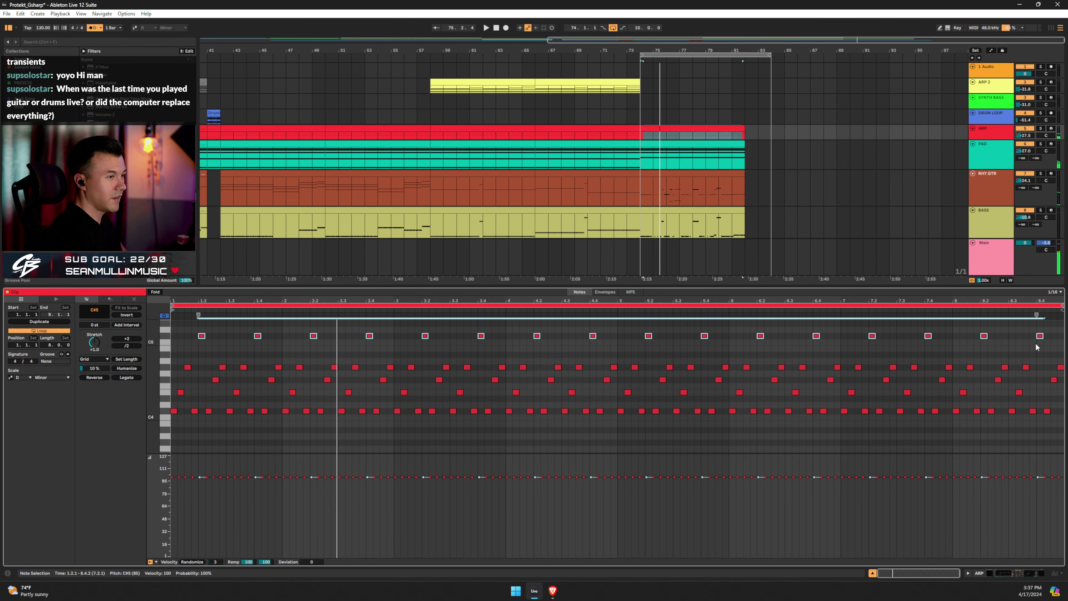
key("space")
Raise the ARP clip's G#4 notes to A4, play the section, and return those between 3.2.4 and 5.3.4 to G#4.
left_click(165, 367)
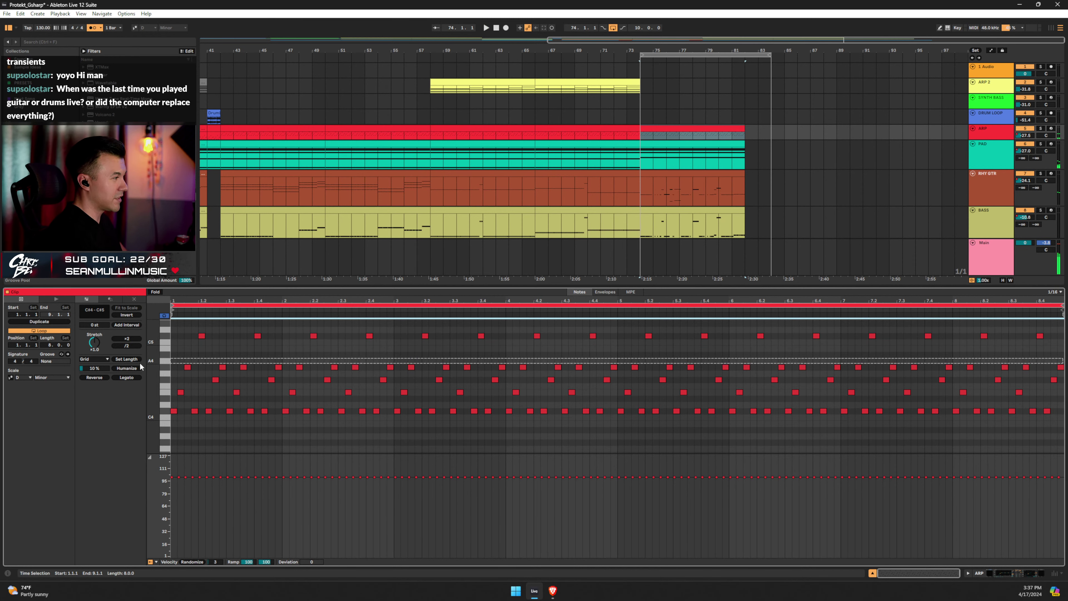
key("Up")
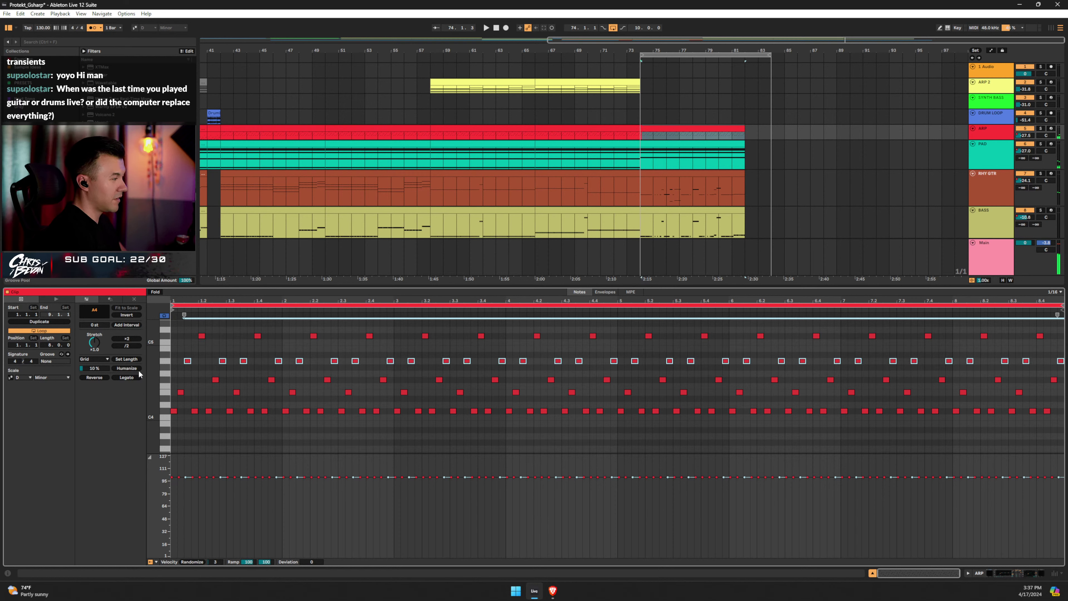
key("space")
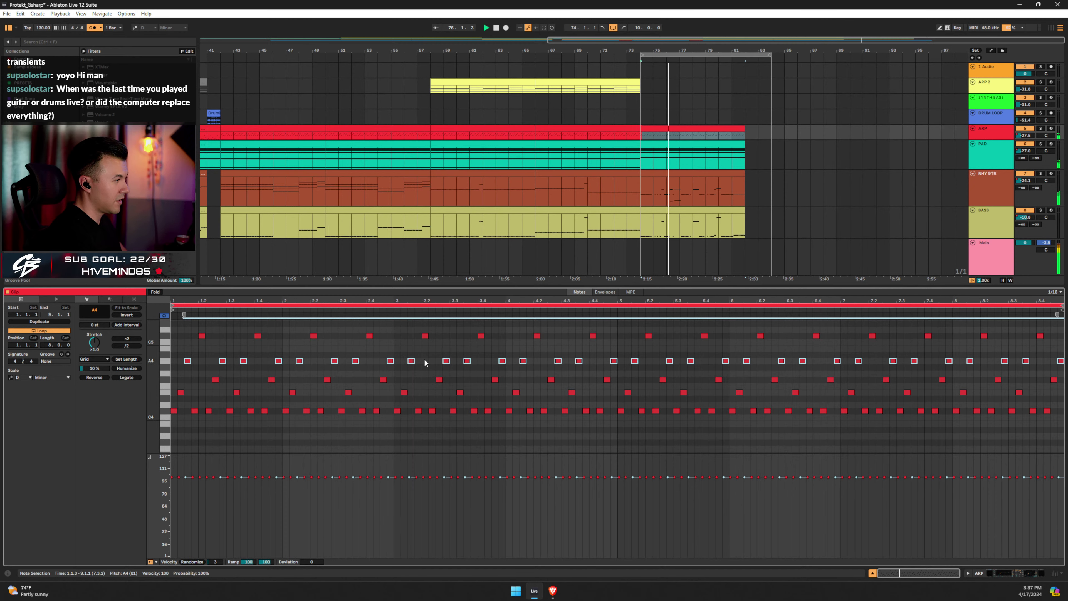
left_click(411, 328)
left_click_drag(443, 347, 698, 370)
key("Down")
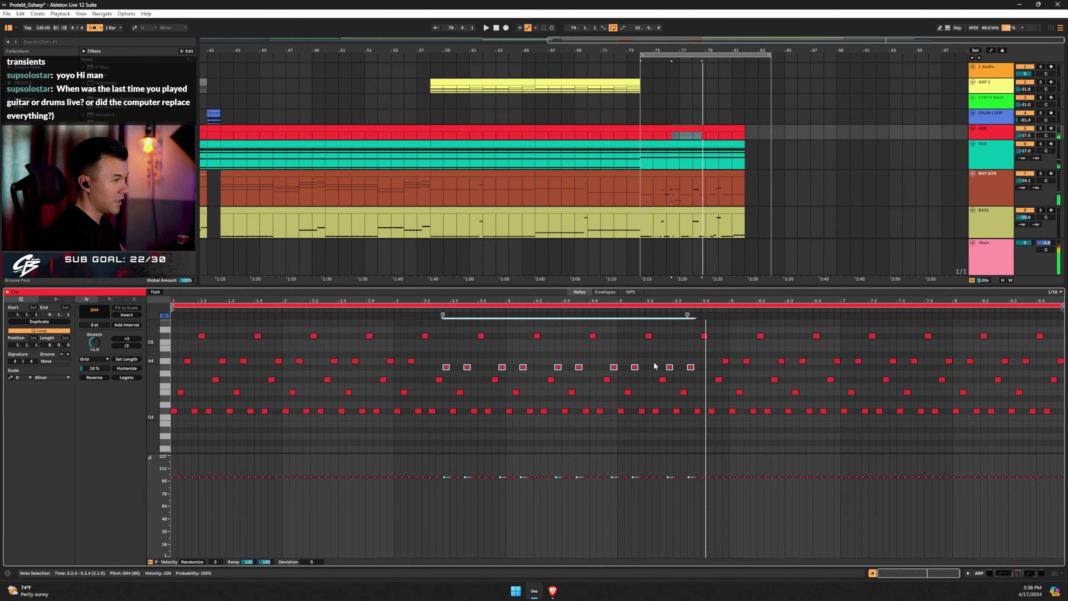
Play the section from bar 74, delete the ARP clip at bar 74, and close the clip editor.
left_click(697, 126)
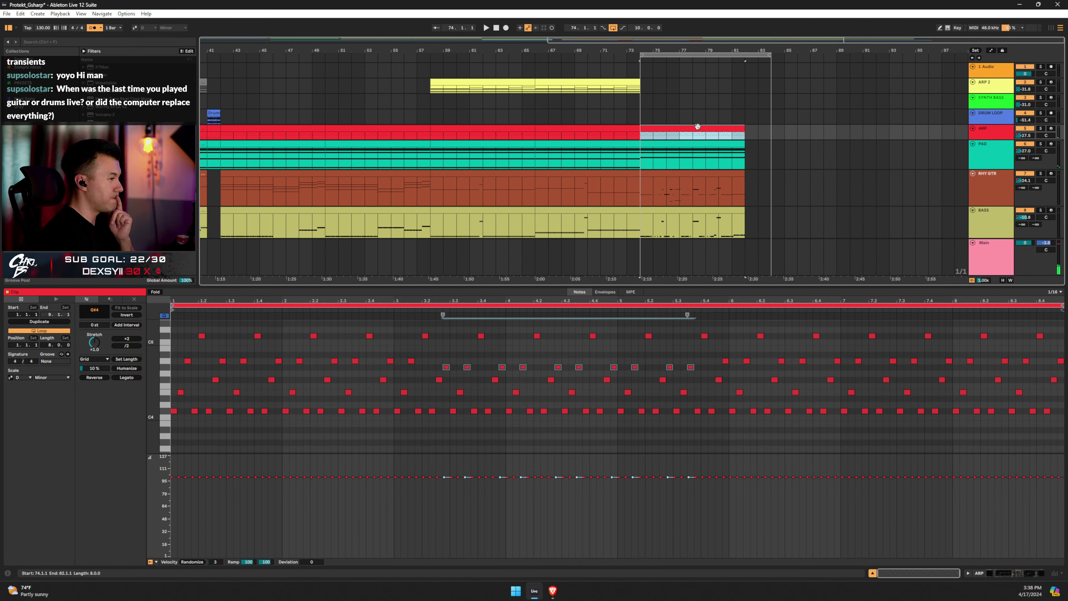
scroll(748, 142, "down", 5)
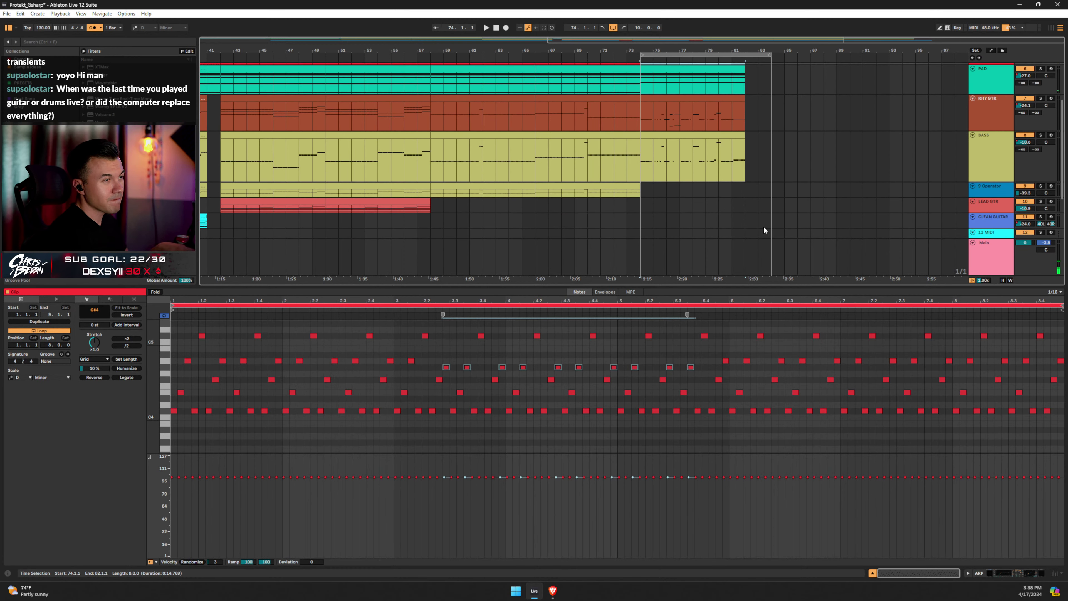
scroll(906, 215, "down", 2)
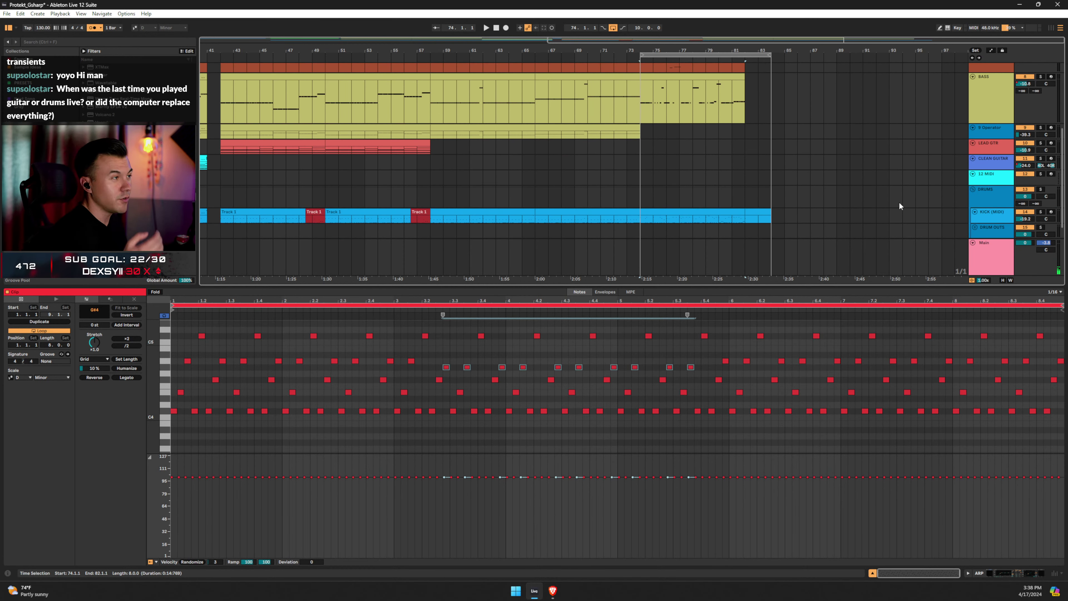
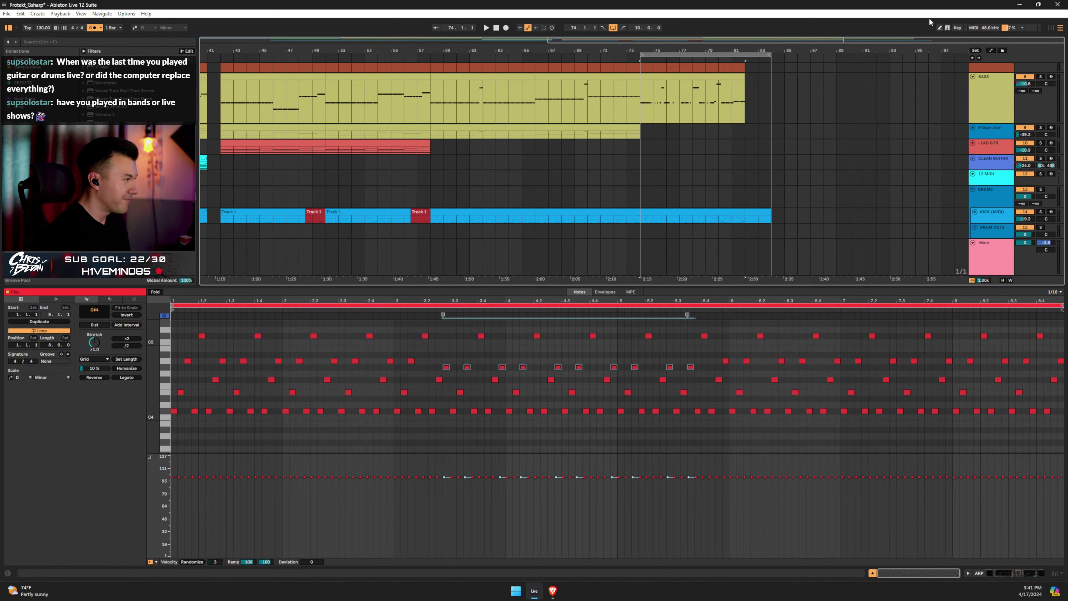
key("space")
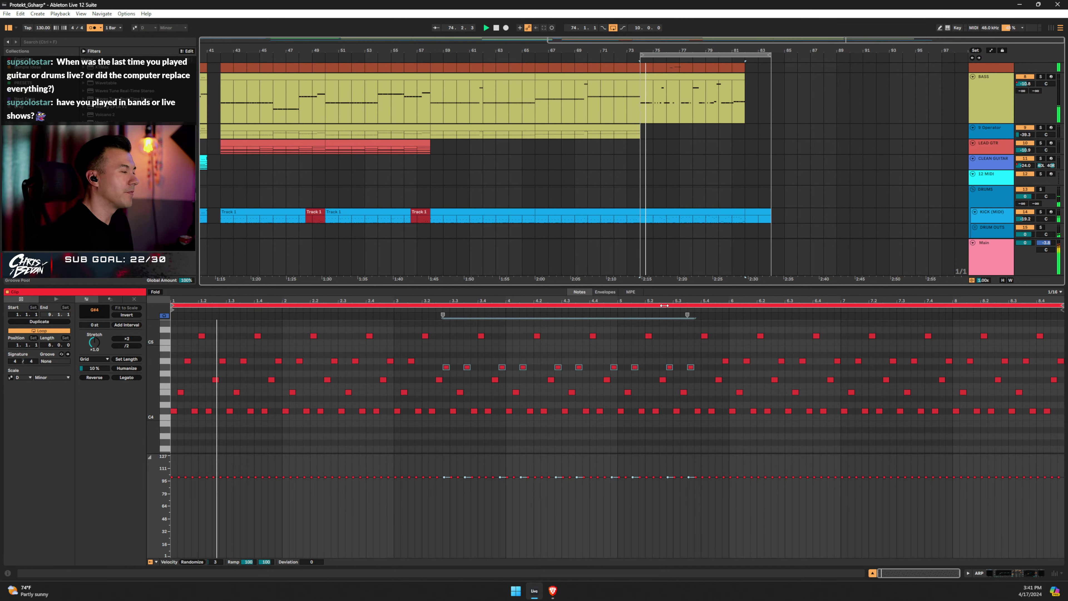
scroll(733, 156, "up", 2)
scroll(732, 155, "up", 2)
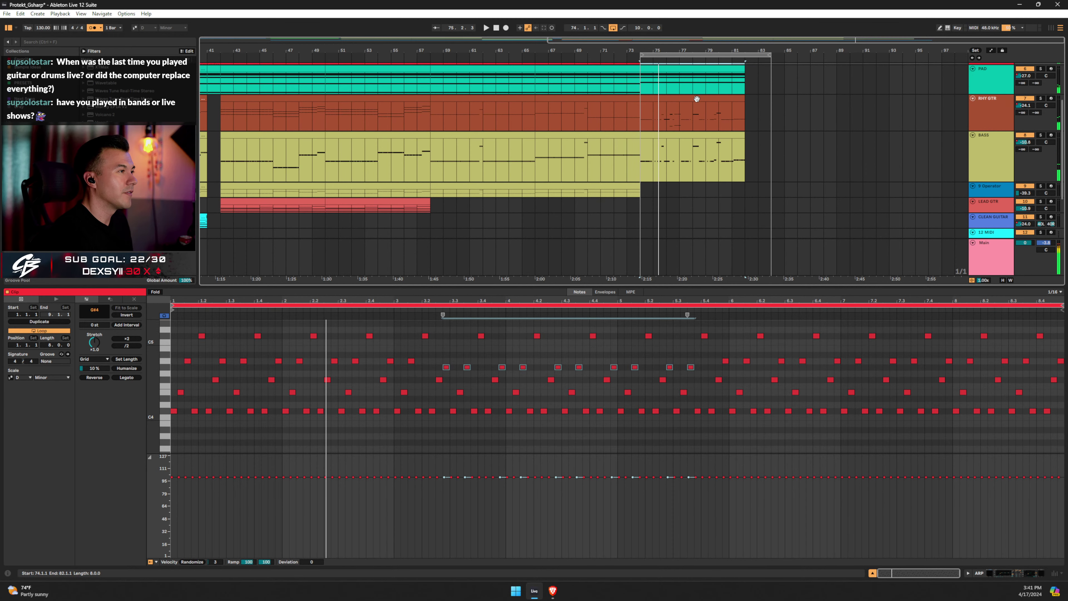
scroll(700, 103, "up", 2)
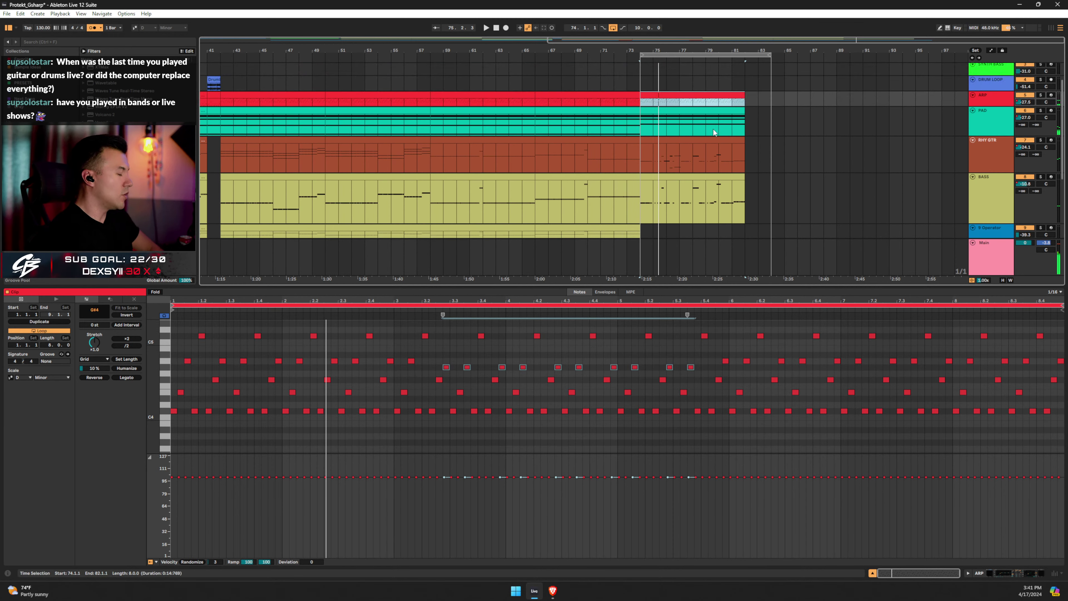
left_click(714, 129)
scroll(714, 130, "down", 6)
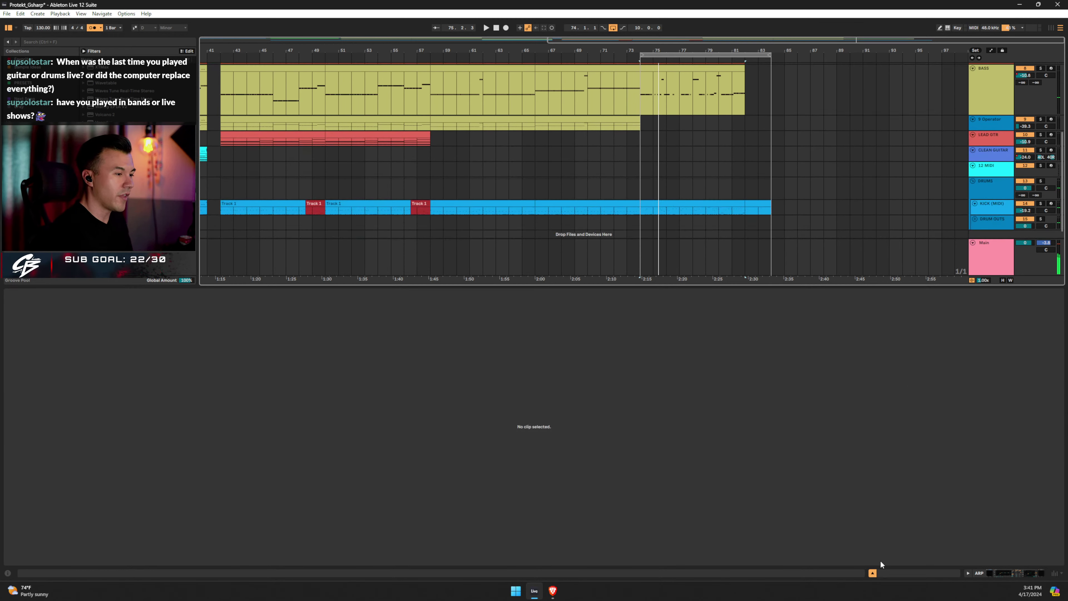
left_click(873, 572)
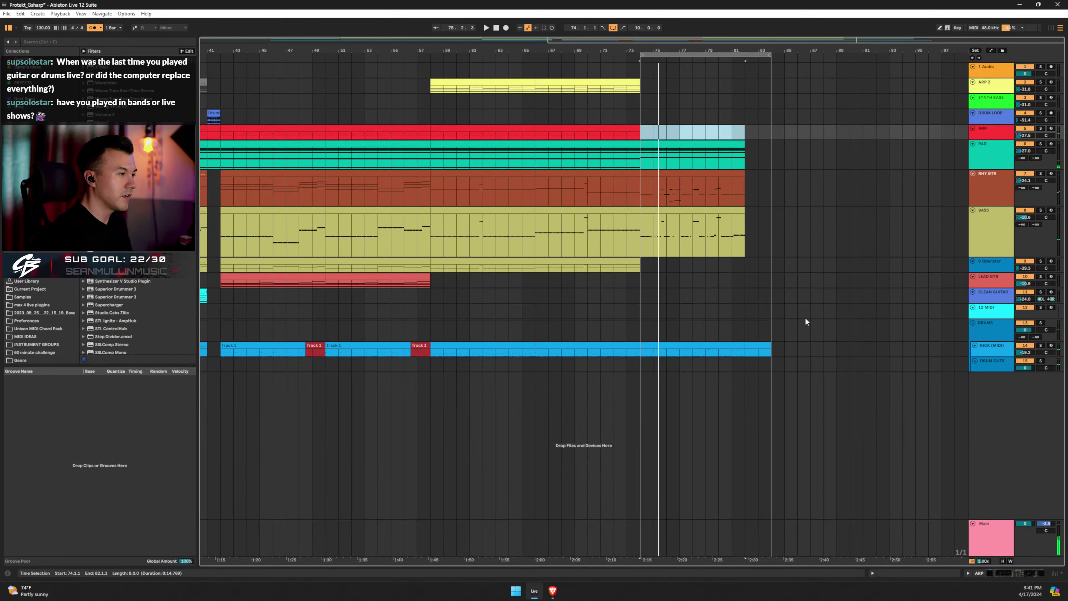
Open the PAD clip at bar 74 and audition its E4, D#4 and C#4 notes.
double_click(683, 143)
scroll(356, 367, "up", 3)
scroll(355, 367, "down", 4)
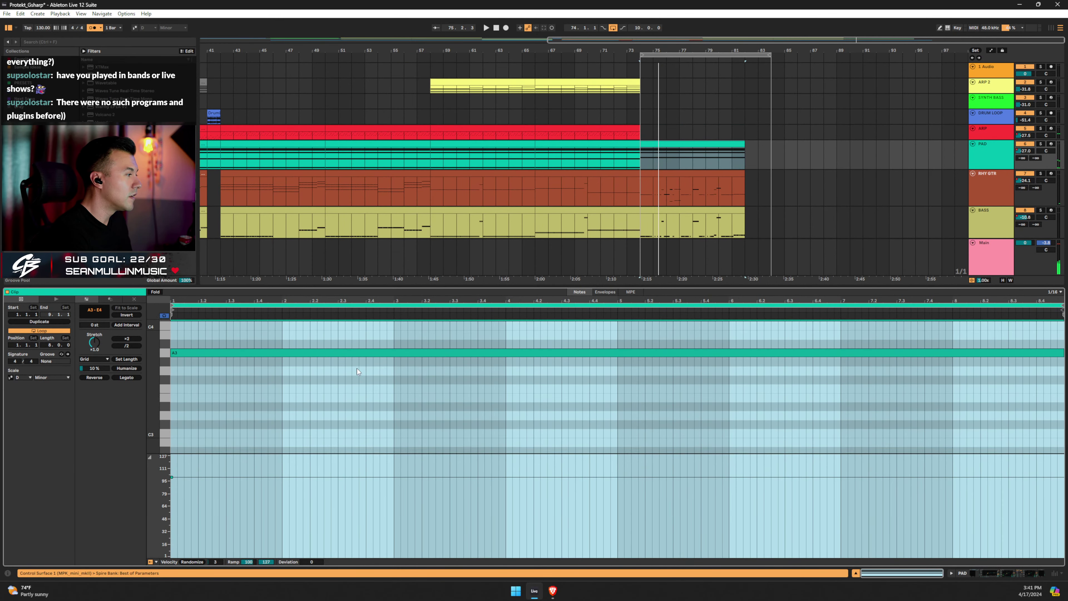
left_click(302, 344)
left_click(297, 358)
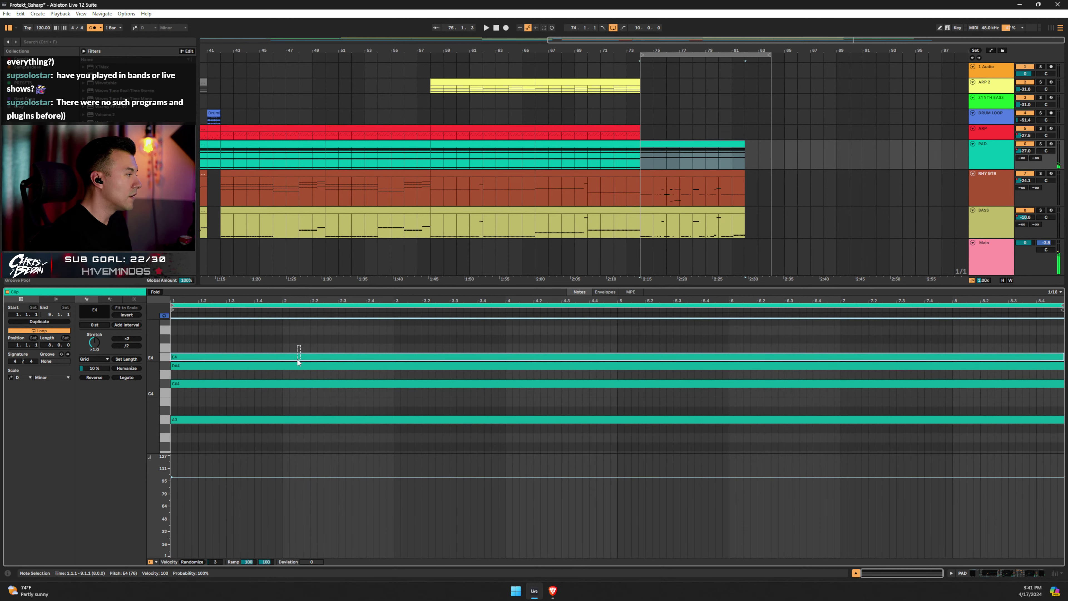
left_click(297, 365)
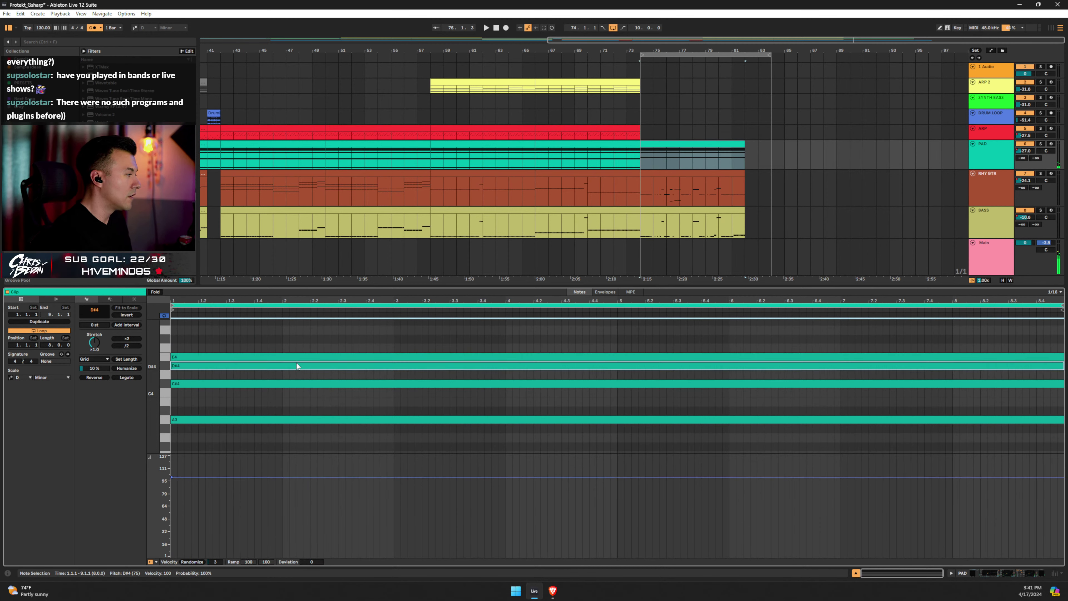
left_click(295, 383)
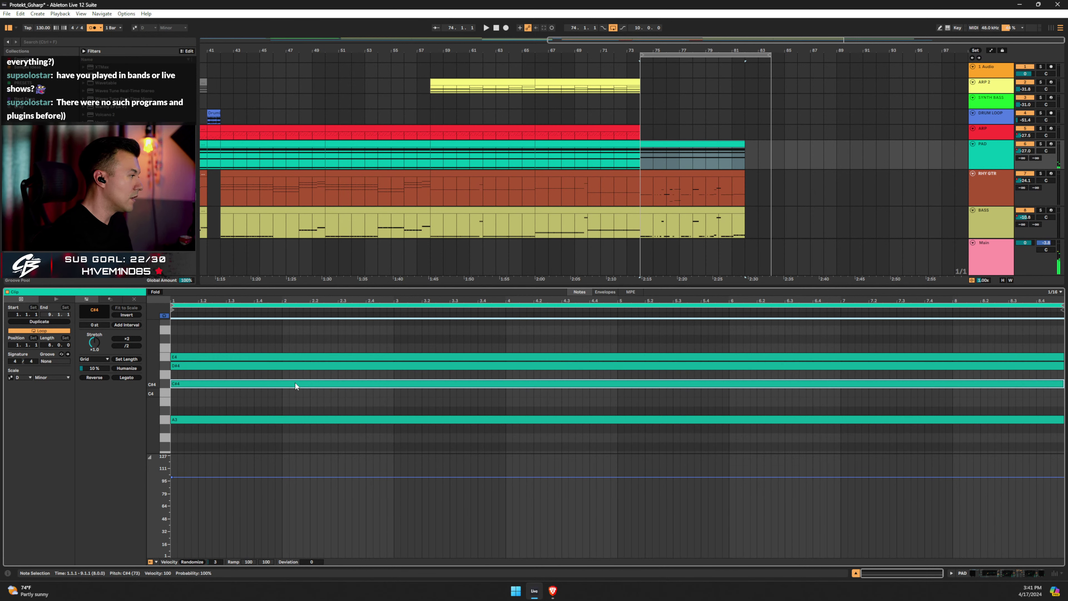
Delete the PAD clip's E4 note and play the section briefly from bar 74.
left_click(281, 355)
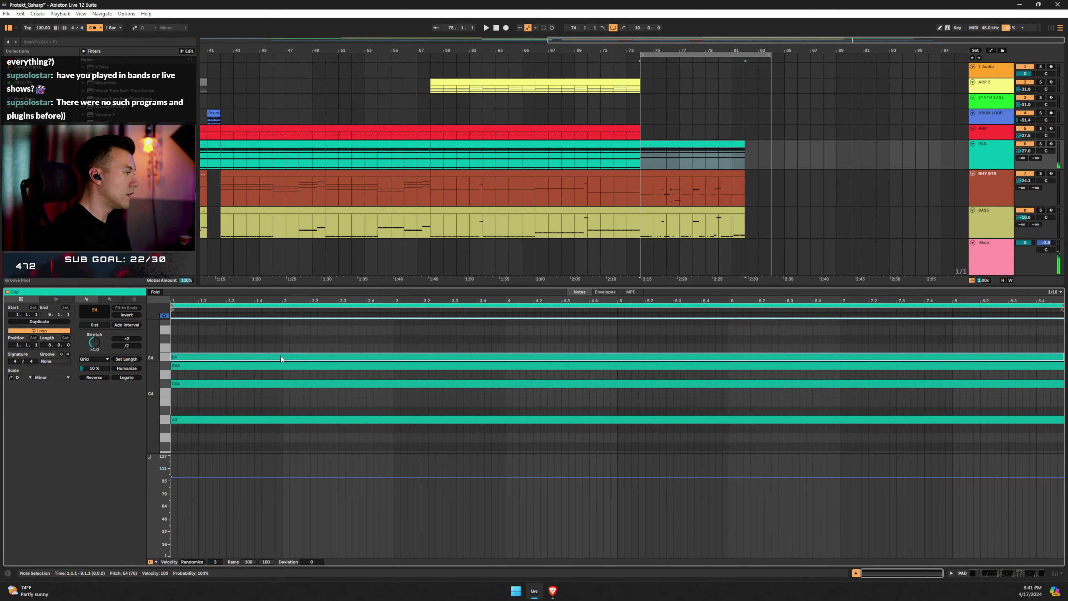
key("Delete")
key("space")
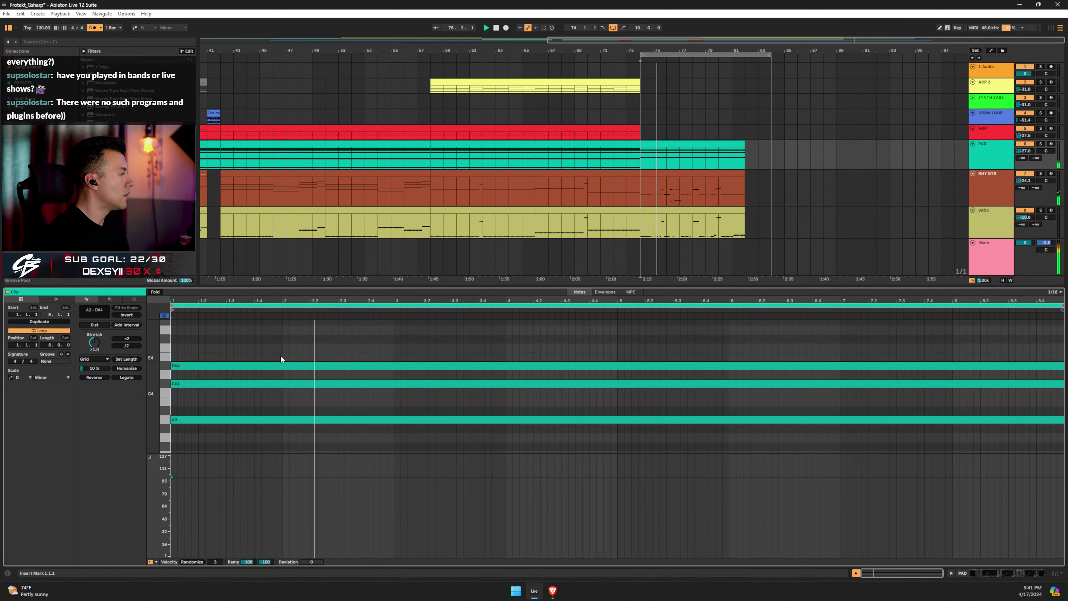
key("space")
Raise the PAD clip's D#4 note to E4 and play the section from bar 74.
left_click(261, 366)
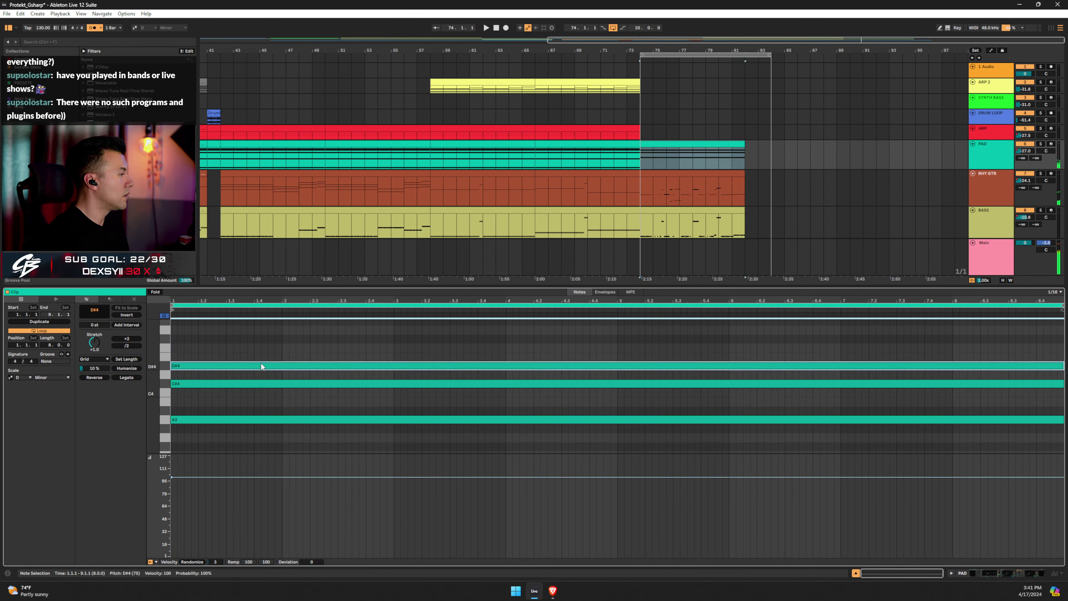
key("Up")
key("space")
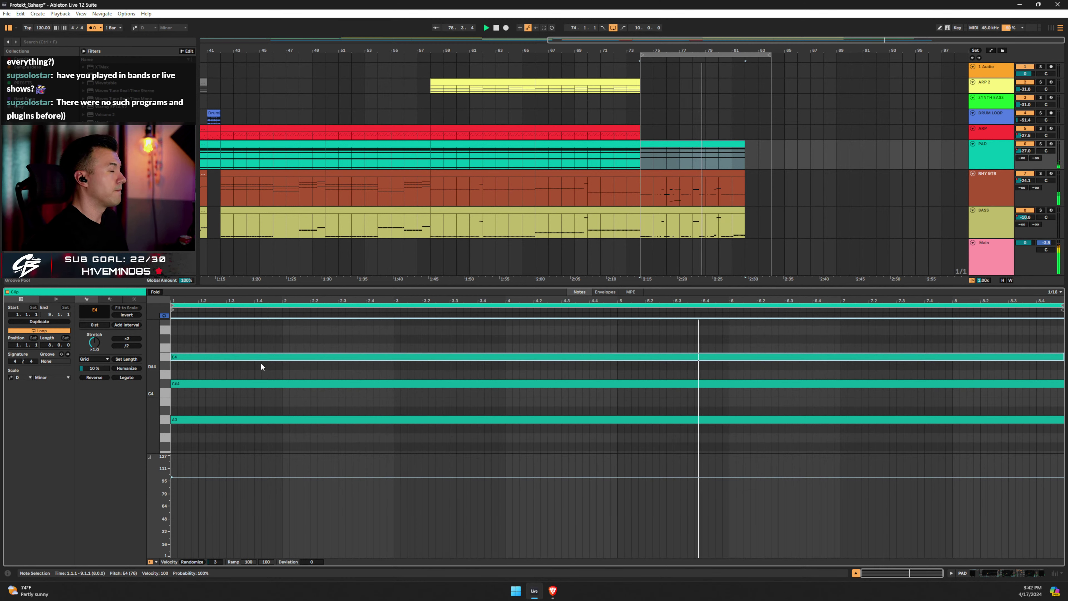
Create an empty eight-bar MIDI clip on the ARP 2 track, spanning bars 74 to 82.
left_click(853, 572)
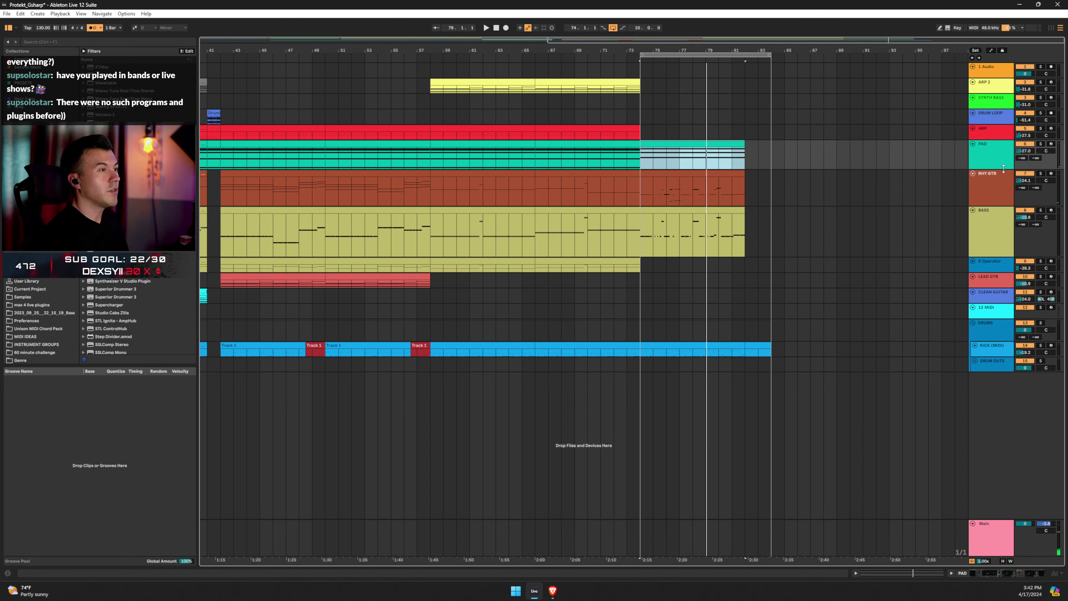
left_click(990, 89)
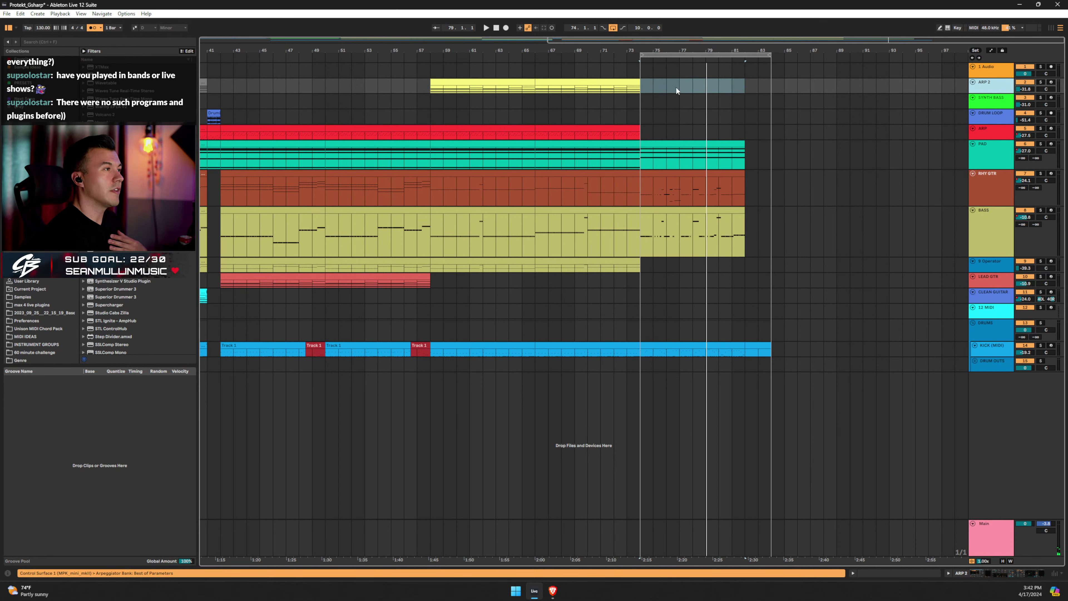
left_click_drag(643, 86, 734, 96)
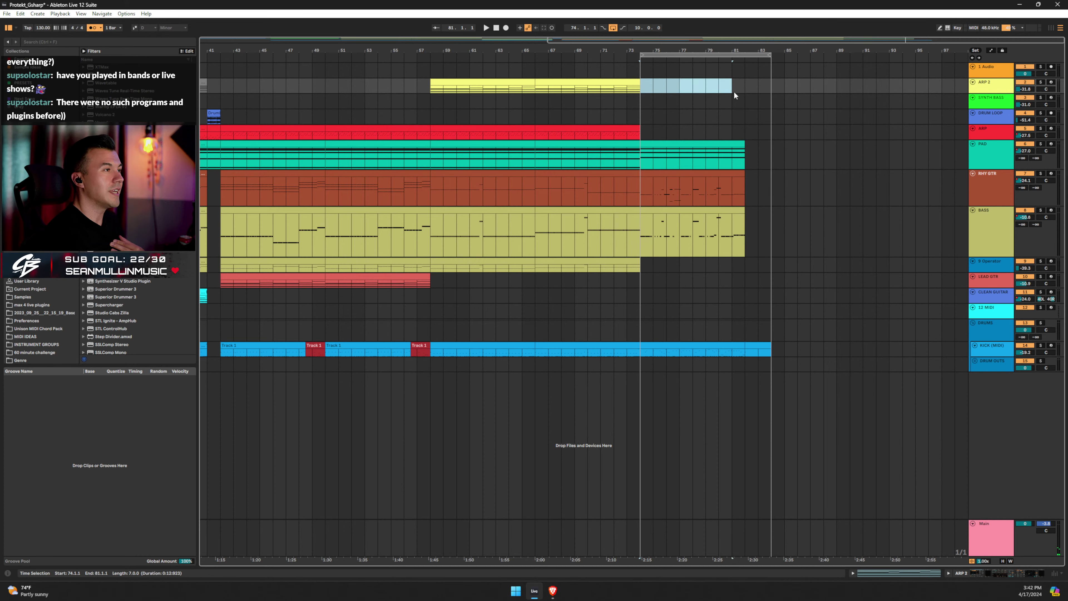
key("ctrl+shift+m")
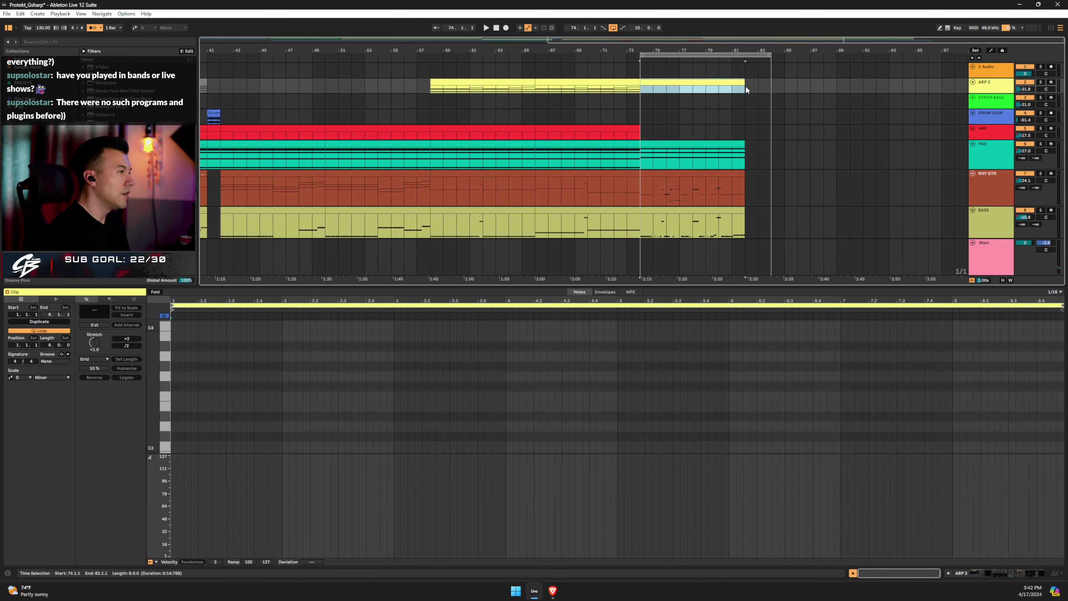
Audition pitches for the ARP 2 clip, then add a sixteenth-note C#4 at its start and a D4 on the following sixteenth.
left_click(164, 349)
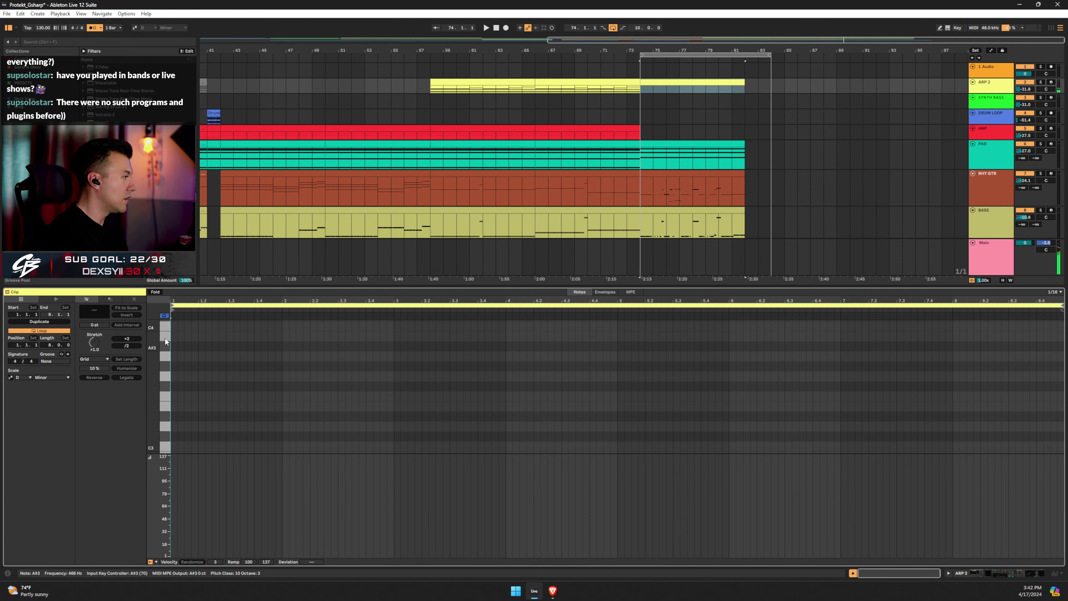
scroll(165, 331, "up", 1)
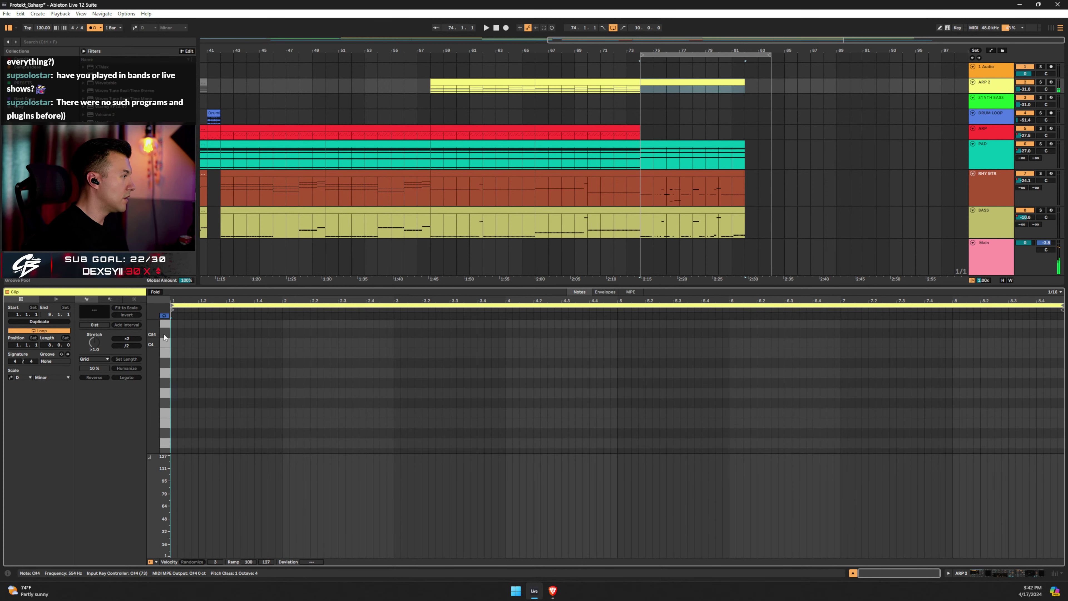
double_click(172, 332)
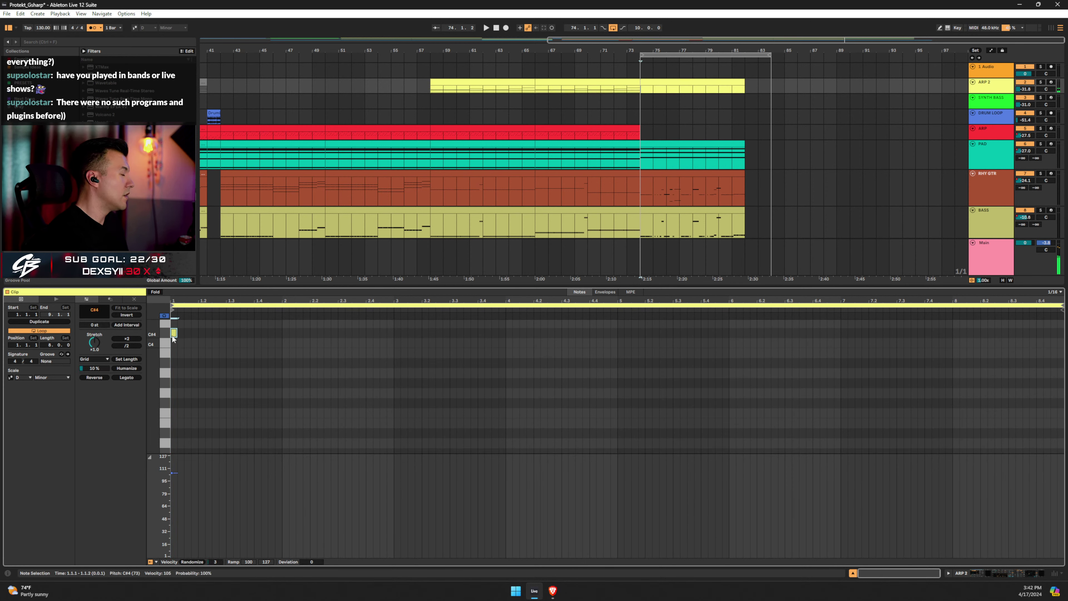
scroll(179, 354, "up", 2)
double_click(182, 362)
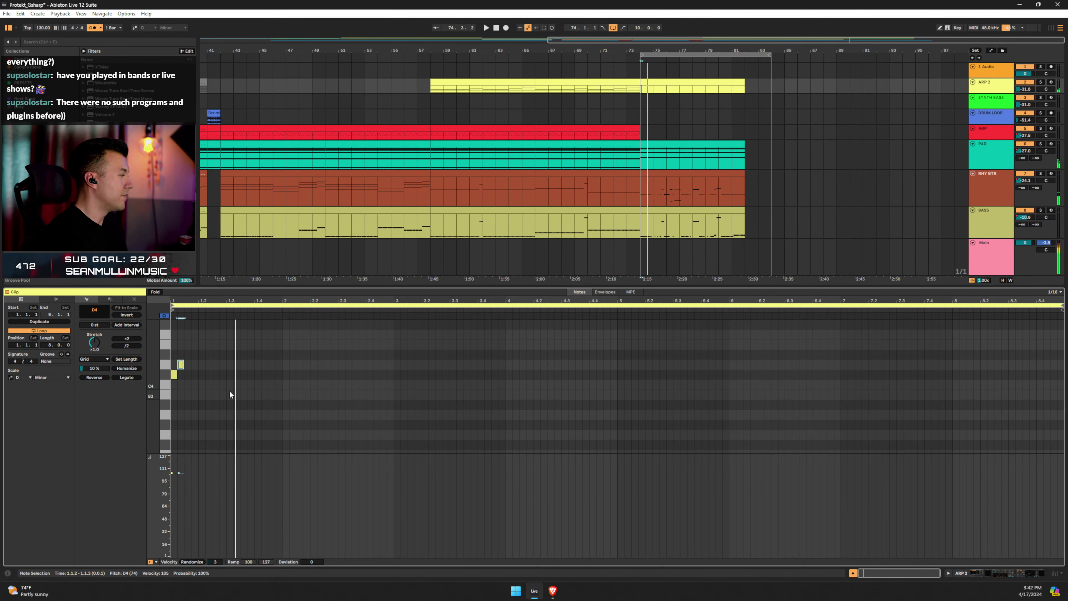
Solo the ARP 2 track, play its new notes from bar 74, and show the track's device chain.
left_click(1040, 82)
key("space")
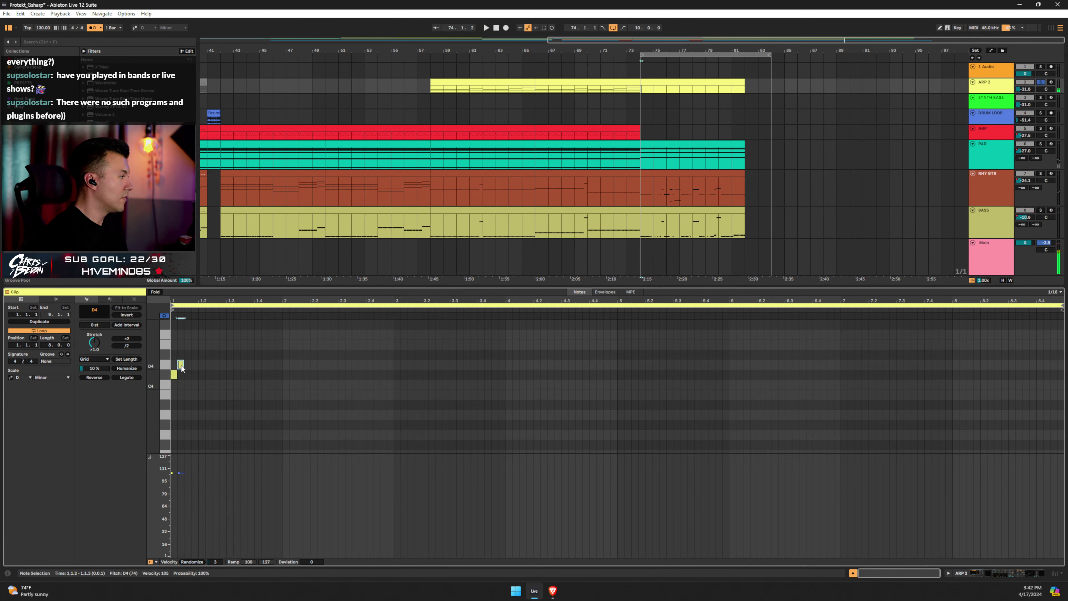
key("space")
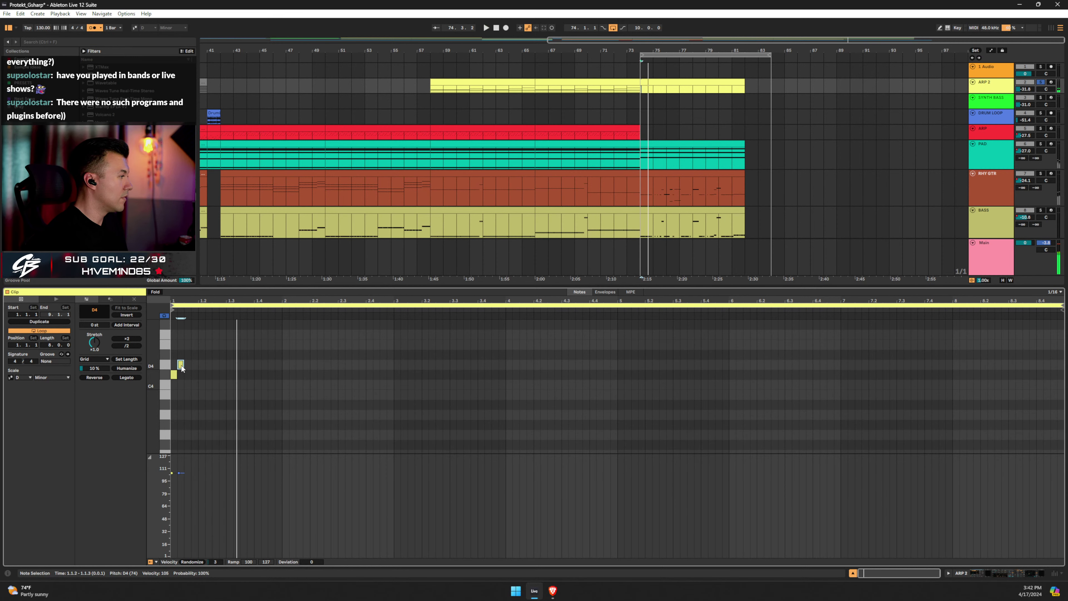
left_click(1002, 84)
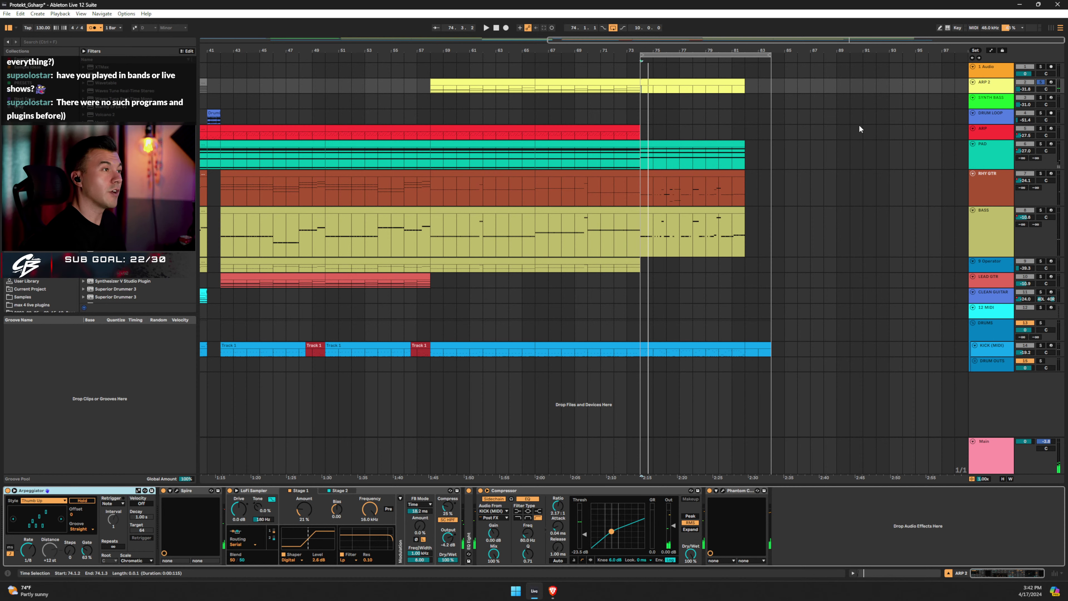
Reopen the ARP 2 clip at bar 74, lengthen its C#4 note to three bars, and play it.
double_click(673, 87)
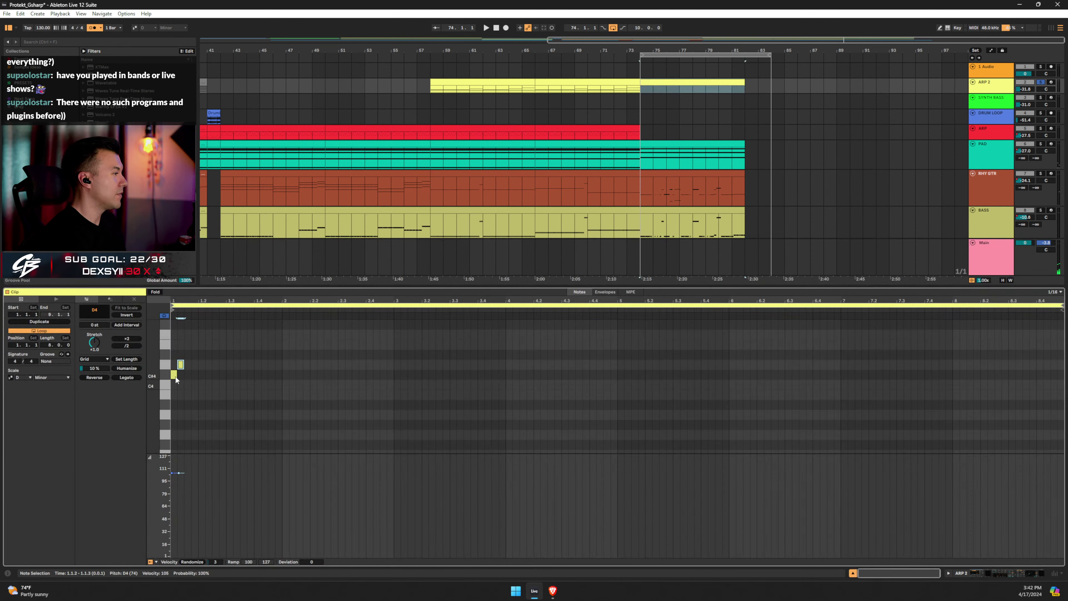
left_click_drag(176, 377, 512, 376)
key("space")
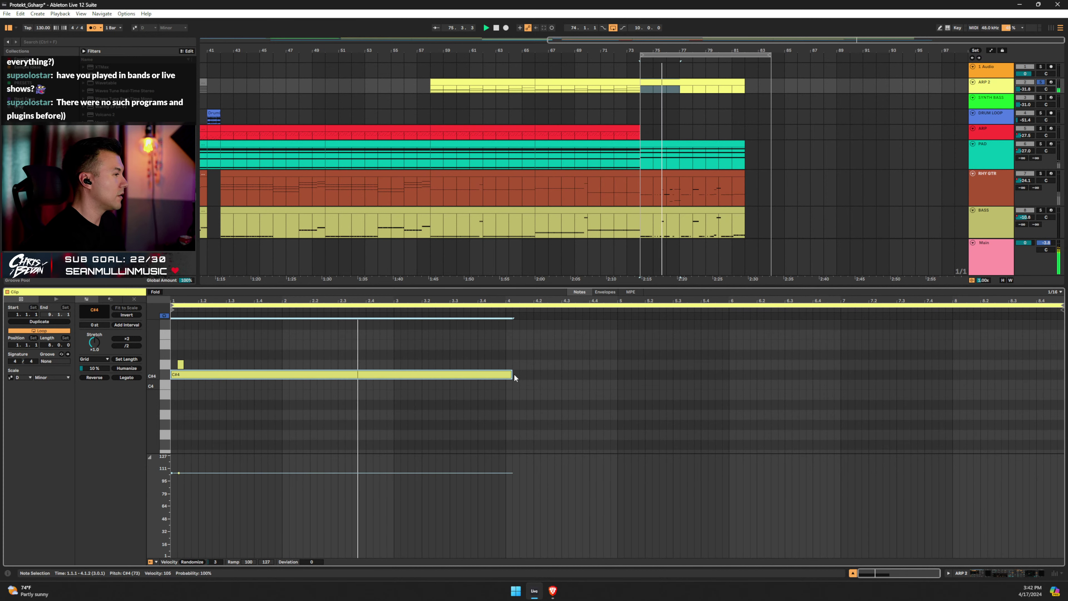
left_click_drag(513, 375, 506, 376)
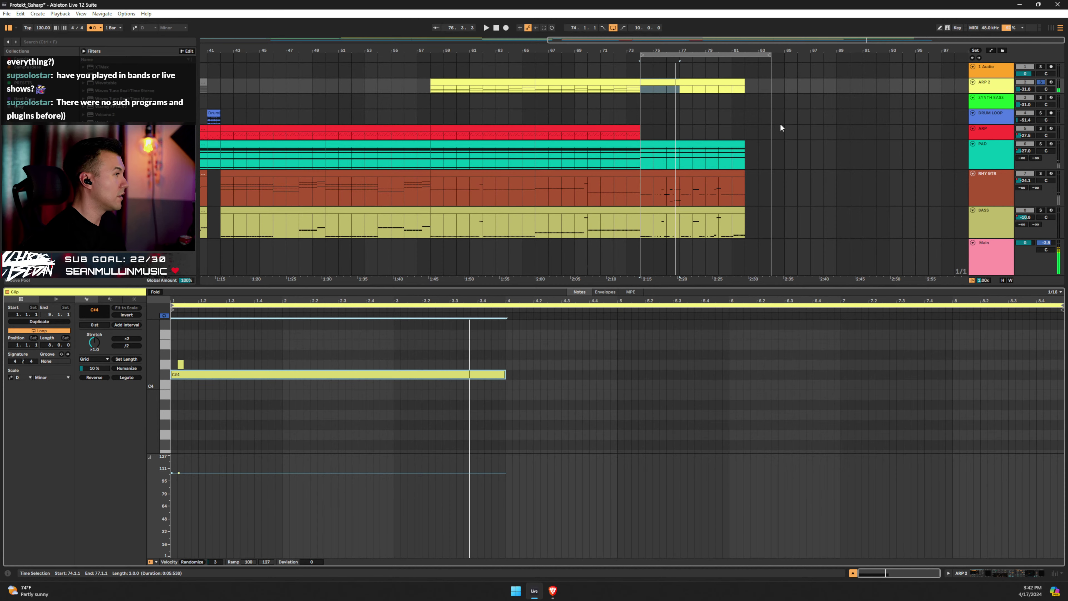
Show the ARP 2 track's device chain and display the arrangement's automation.
left_click(994, 86)
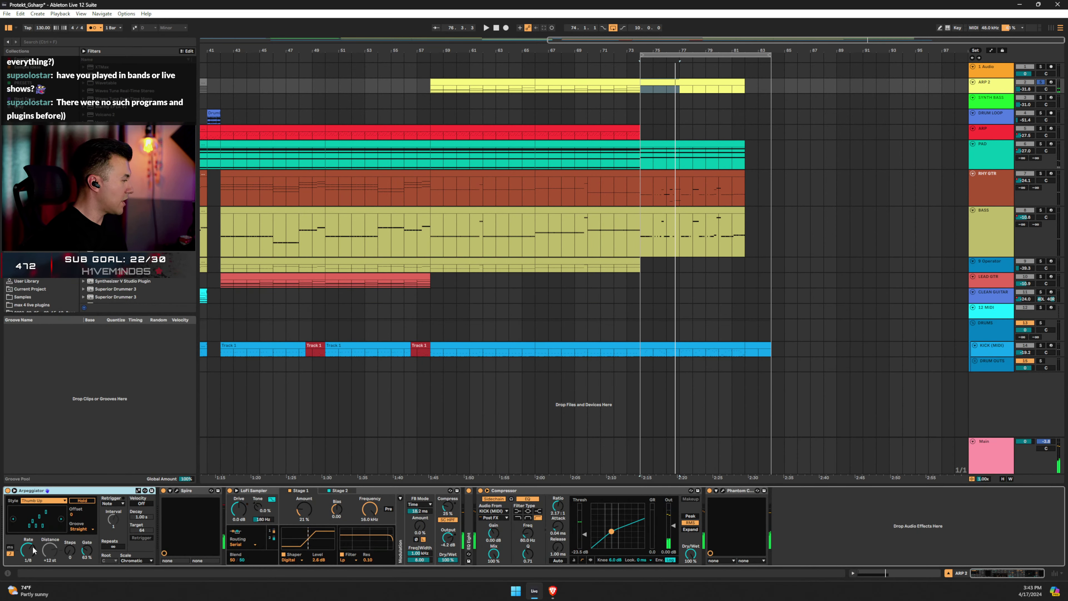
key("a")
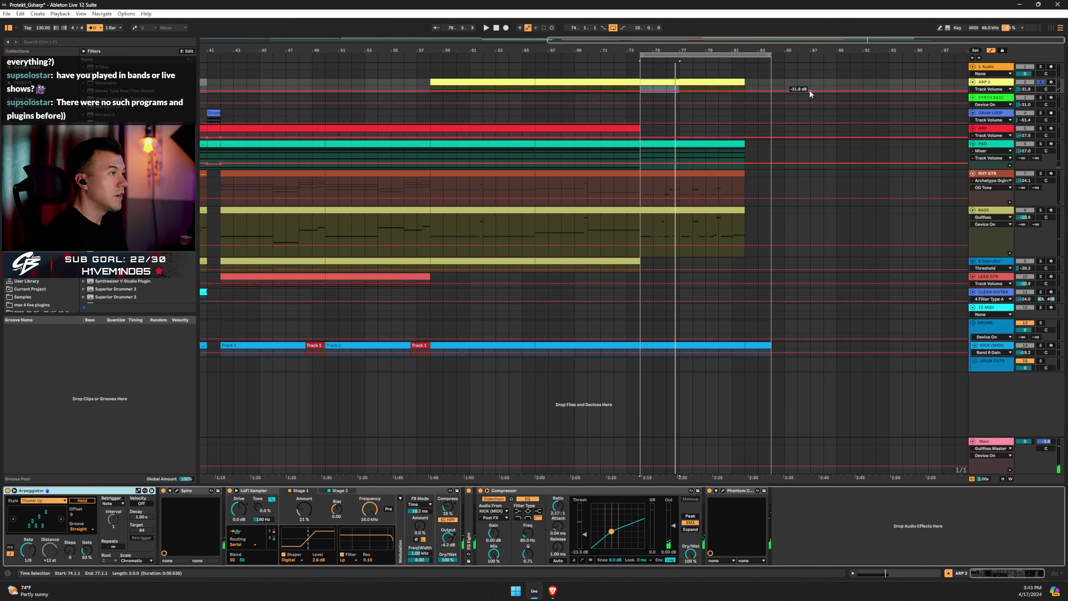
Automate the ARP 2 arpeggiator's synced rate to 1/12 across the clip at bars 74–82 and audition it in the mix.
left_click_drag(990, 91, 988, 213)
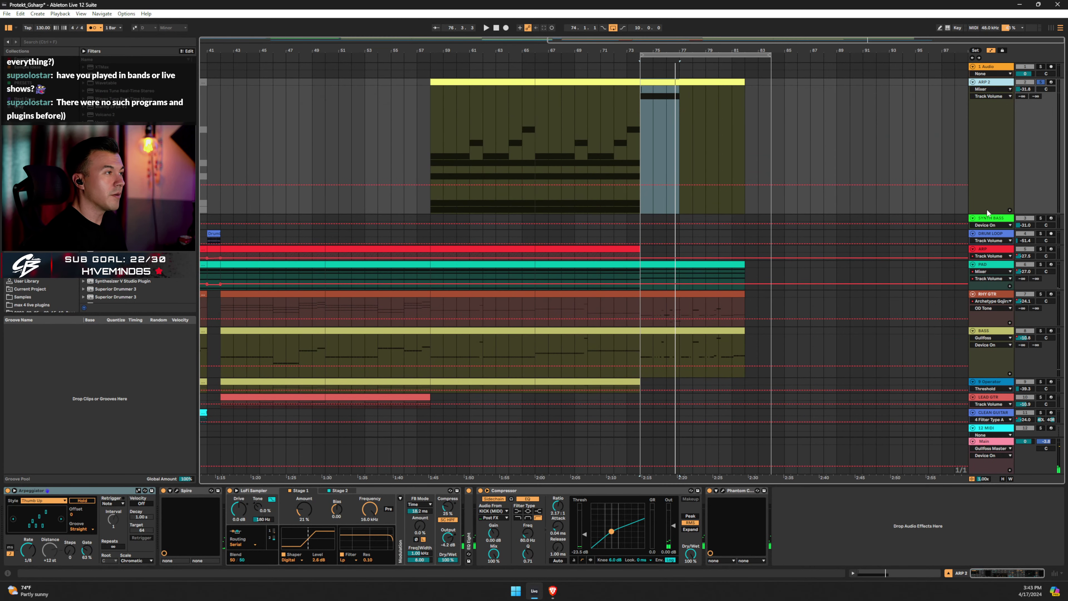
left_click(29, 549)
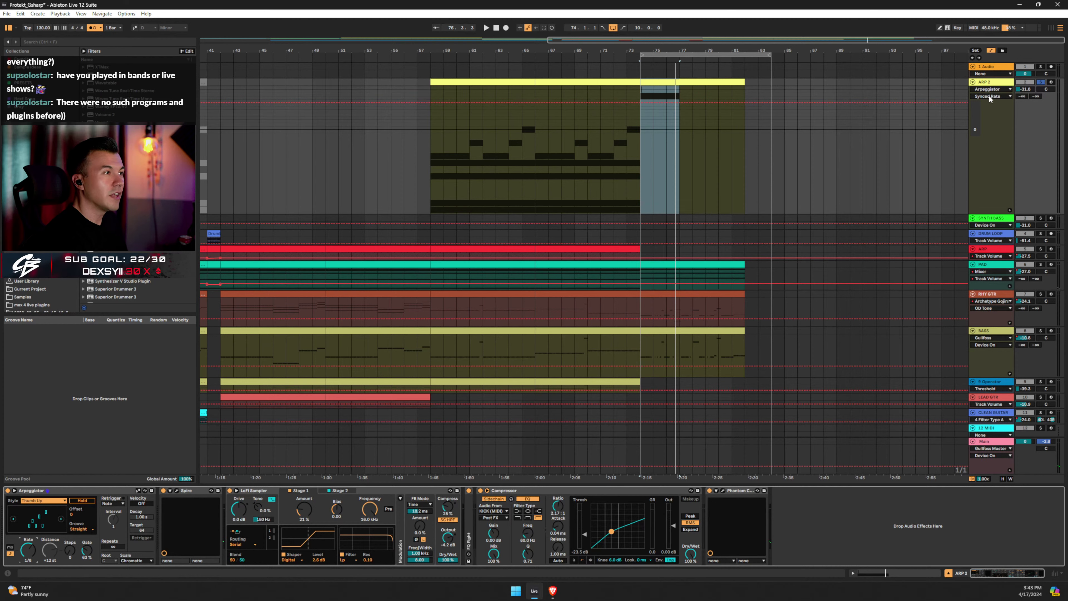
left_click(652, 81)
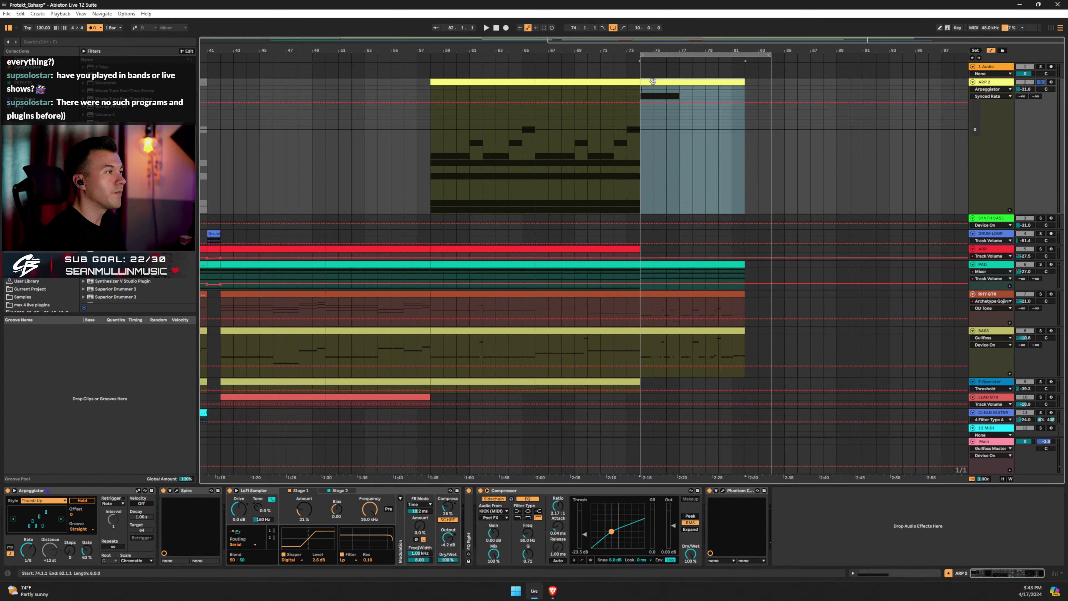
left_click_drag(669, 102, 675, 106)
key("space")
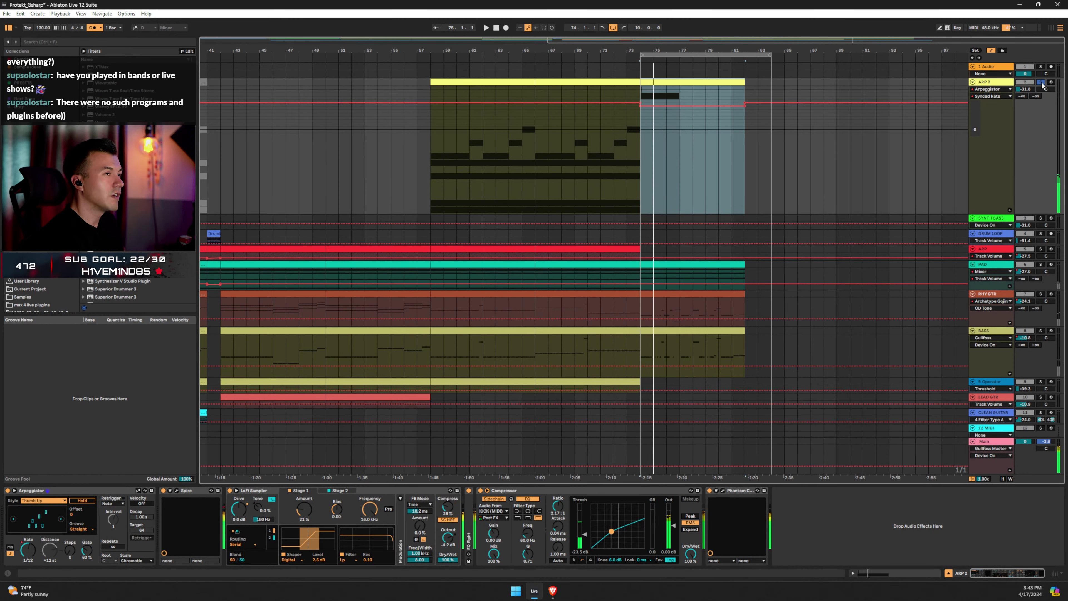
key("space")
key("space")
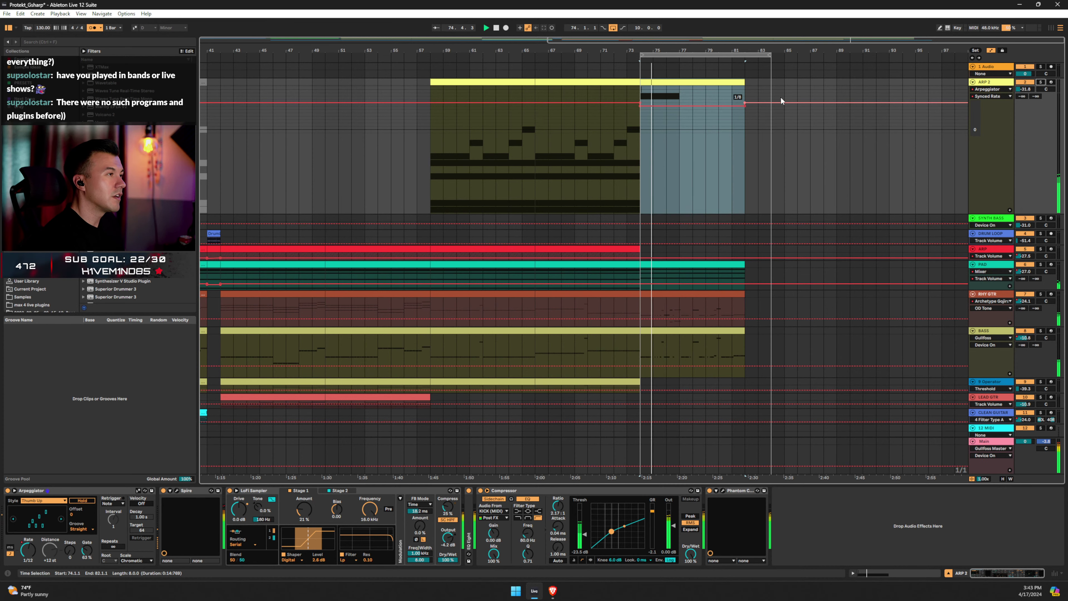
key("space")
Transpose the long C#4 note in the bar 74 ARP 2 clip down two octaves to C#2 and listen to it.
double_click(690, 82)
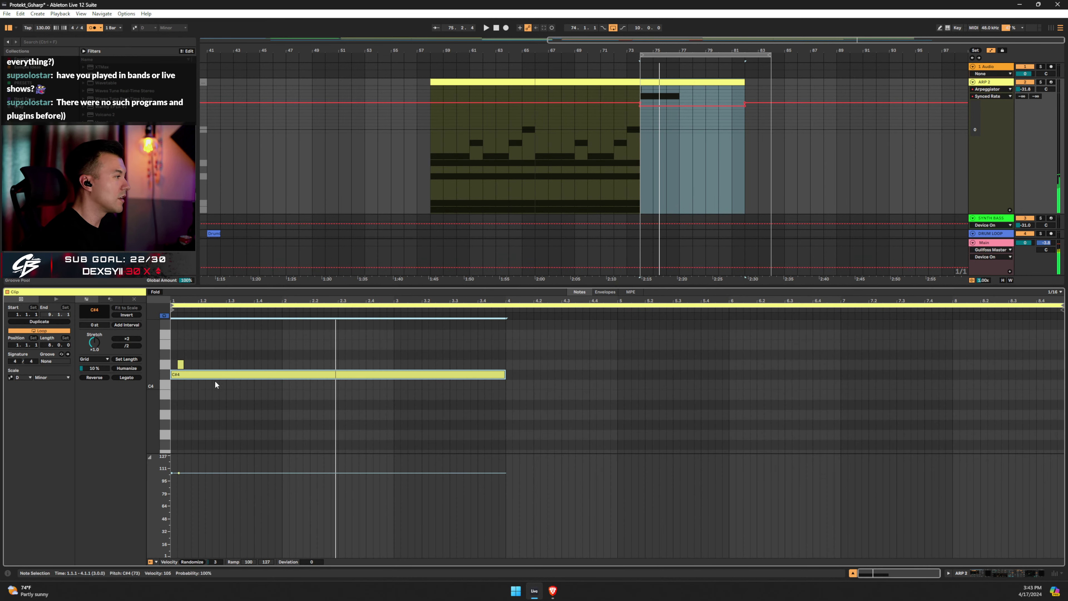
left_click(216, 376)
key("shift+Down")
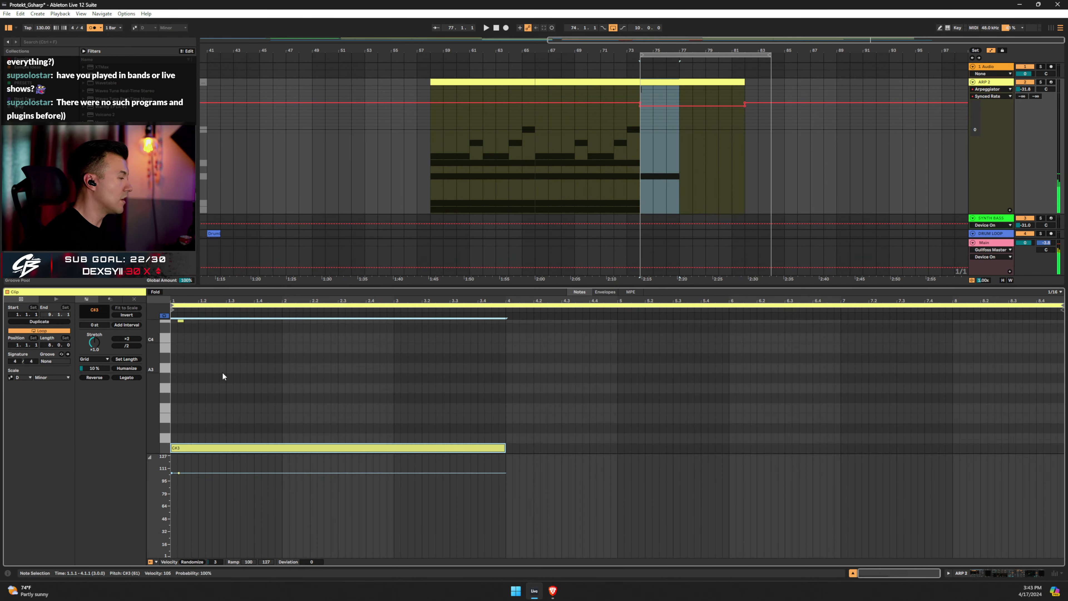
key("space")
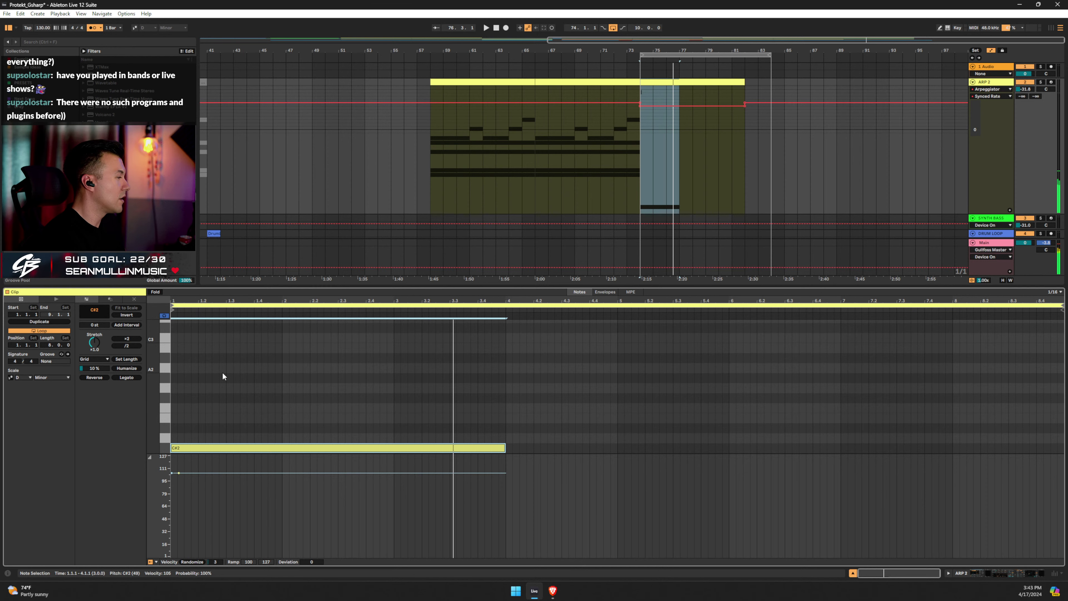
key("space")
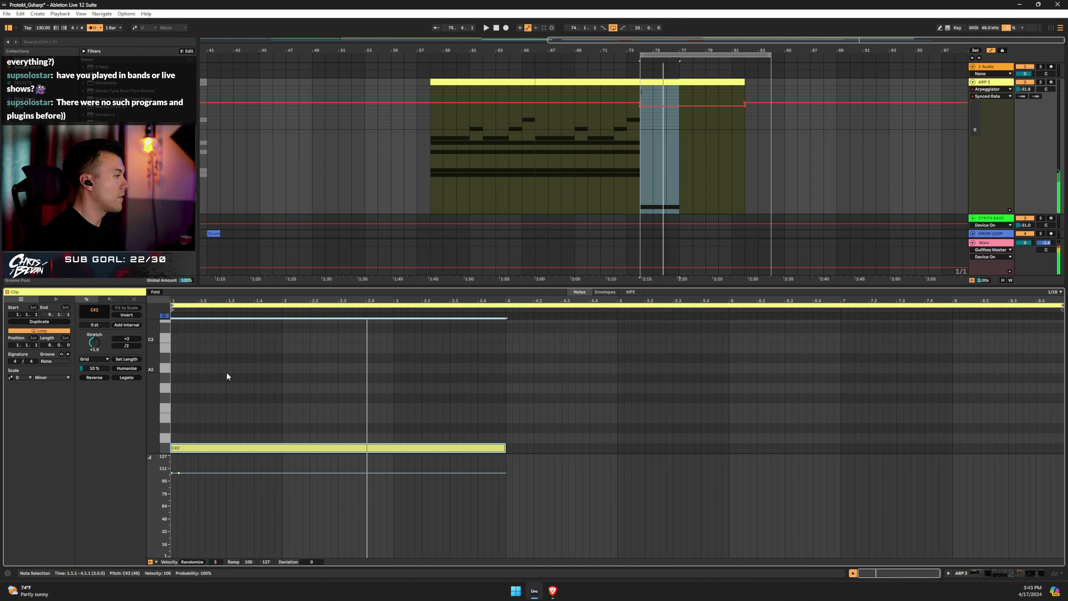
Duplicate the C#2 note to add G#2 and A2 above it, then audition the chord with ARP 2 soloed.
left_click_drag(208, 447, 210, 372, "ctrl")
key("space")
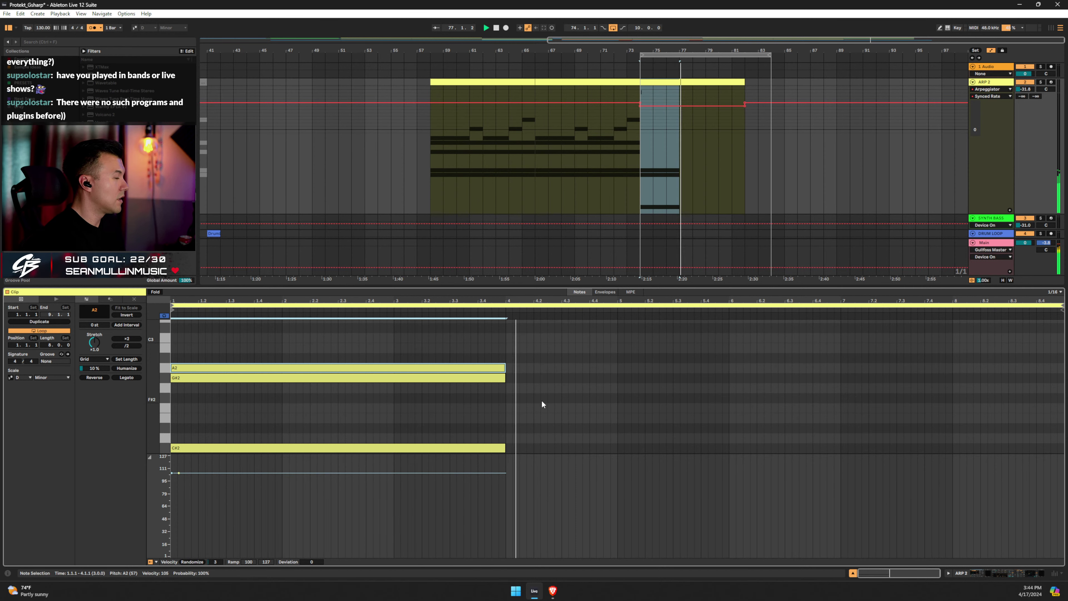
left_click(1040, 82)
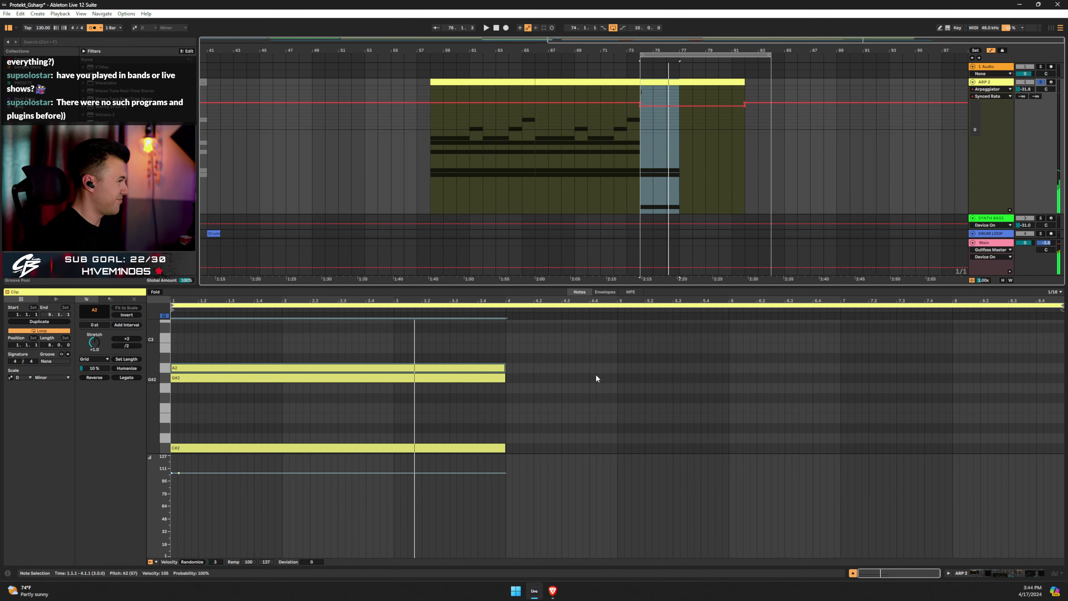
Automate the ARP 2 arpeggiator's gate down to about 12% across bars 74–82 while playing the section.
left_click(1002, 84)
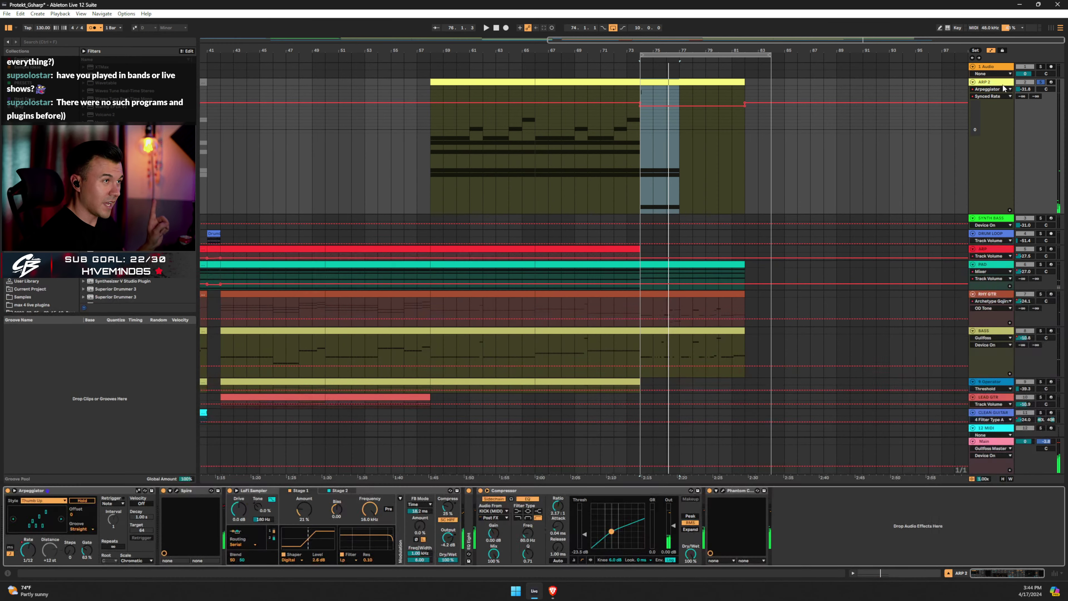
left_click(86, 550)
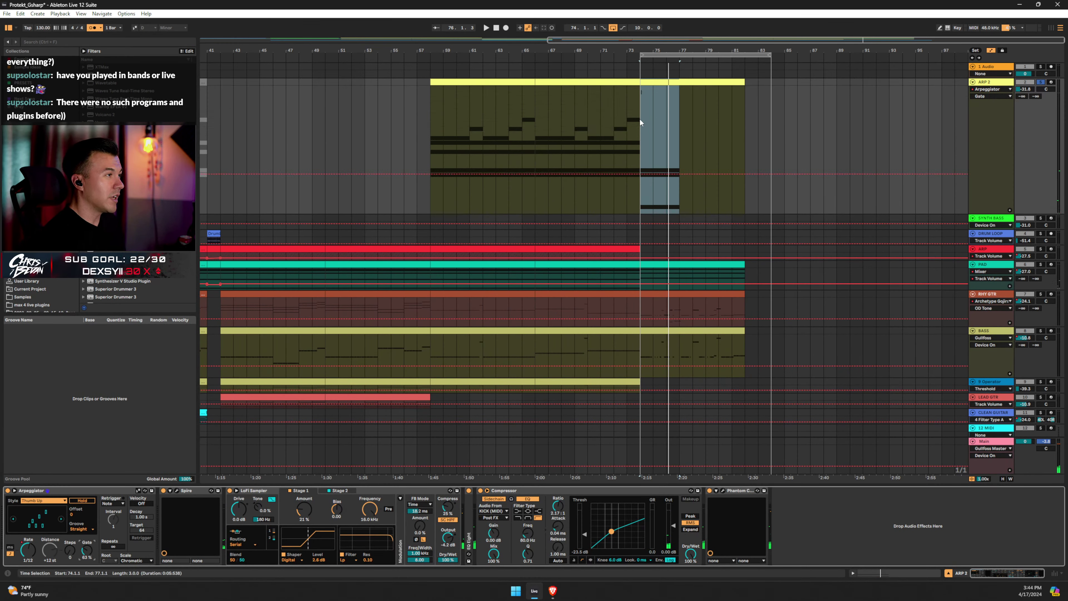
left_click_drag(640, 120, 744, 130)
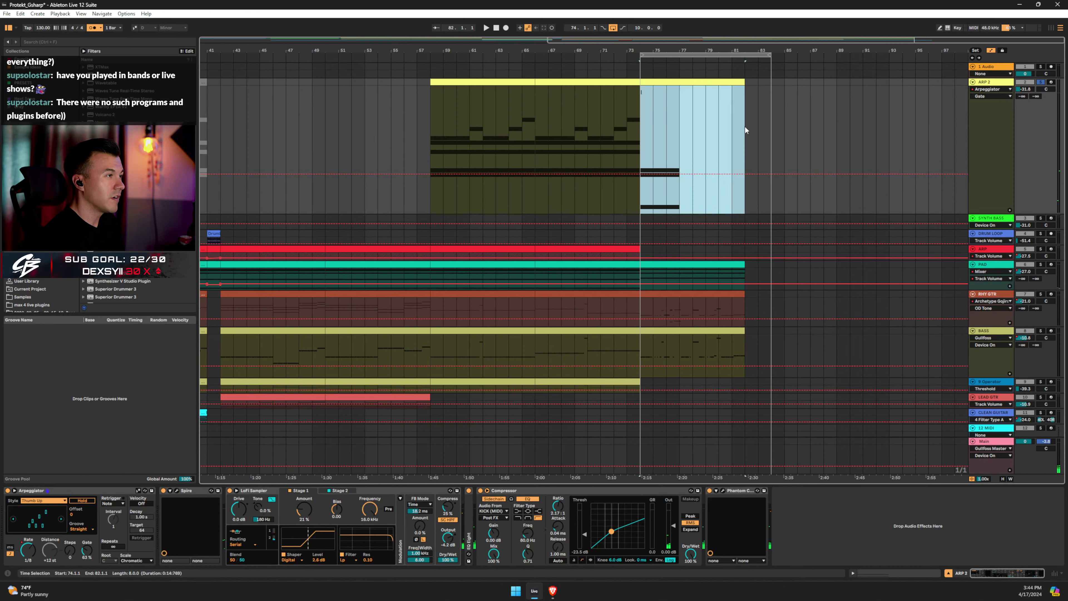
left_click_drag(692, 174, 691, 192)
key("space")
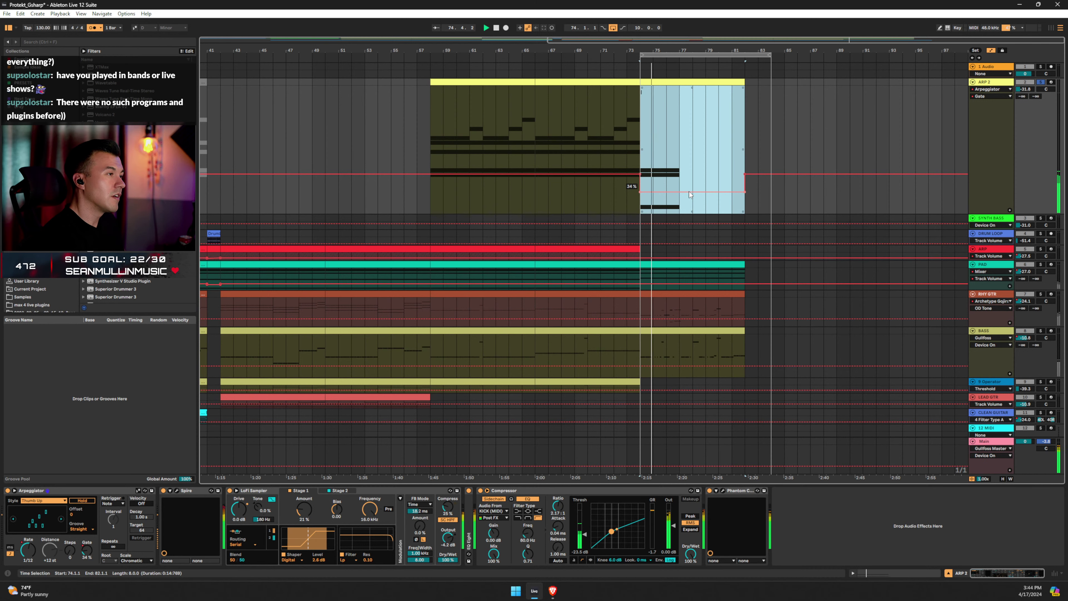
left_click_drag(689, 191, 689, 207)
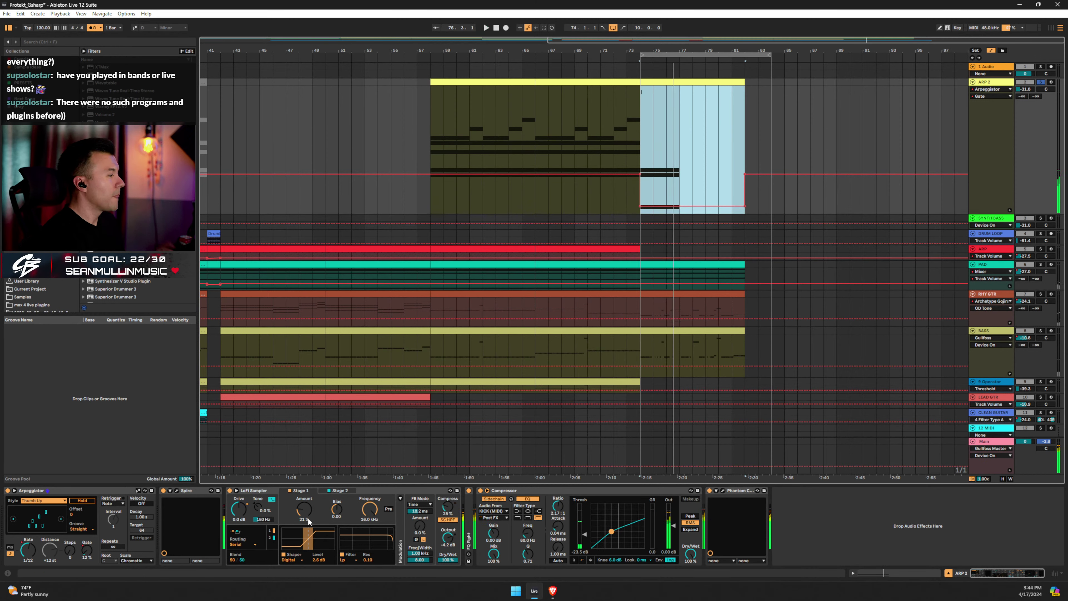
Check the Spire synth on ARP 2, save the set and duplicate the ARP 2 track.
left_click(177, 491)
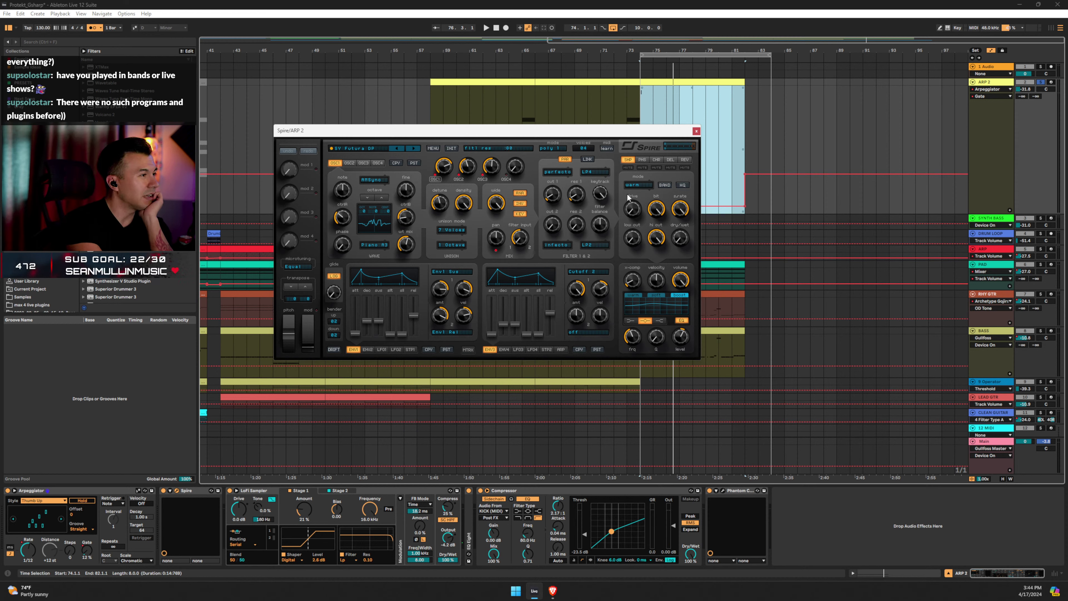
left_click(696, 132)
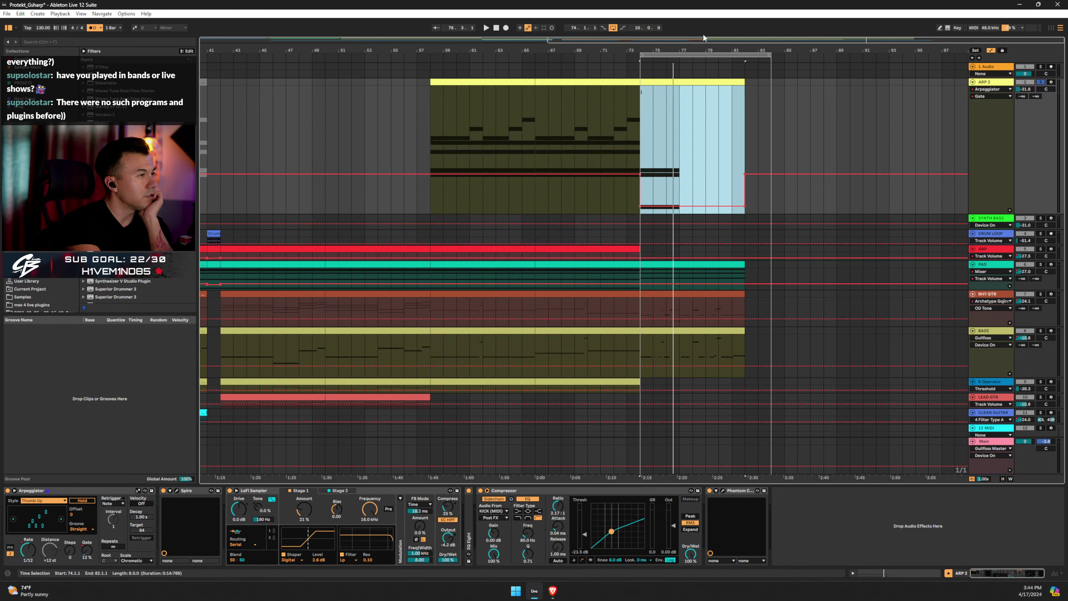
double_click(990, 82)
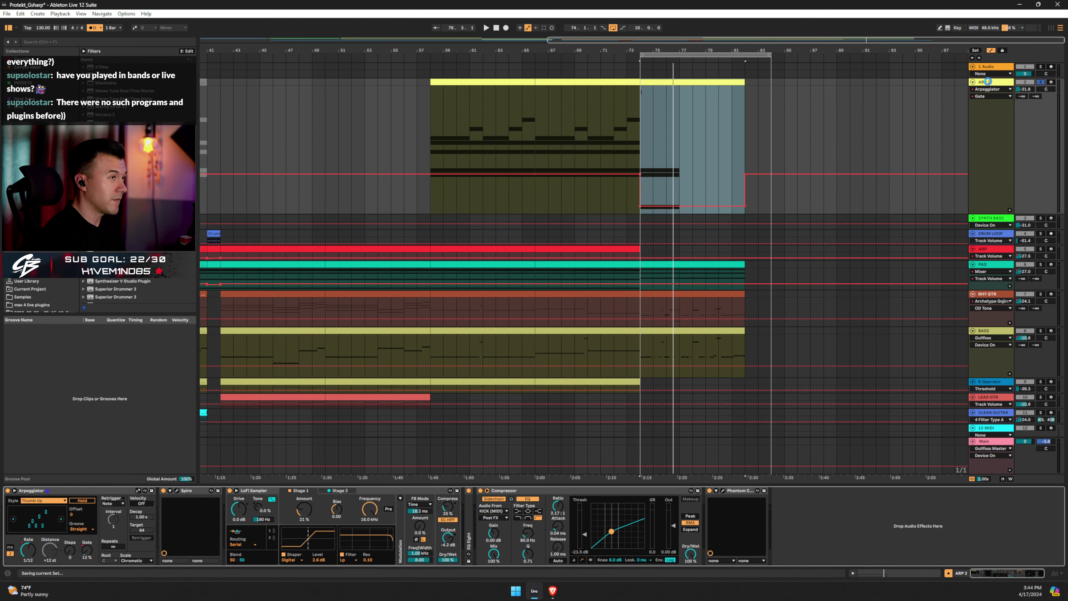
left_click(989, 83)
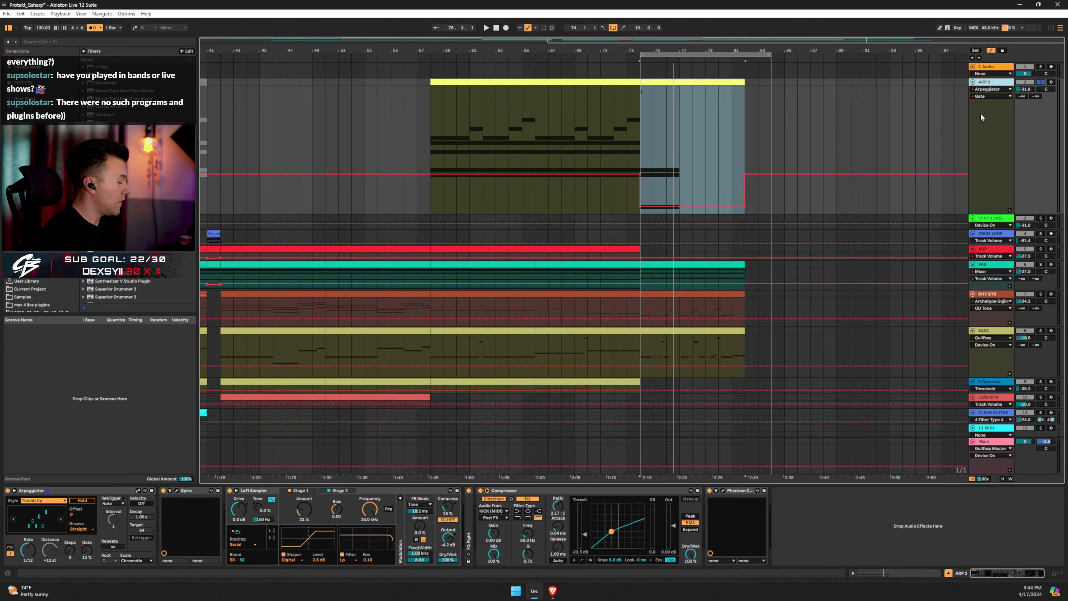
key("ctrl+d")
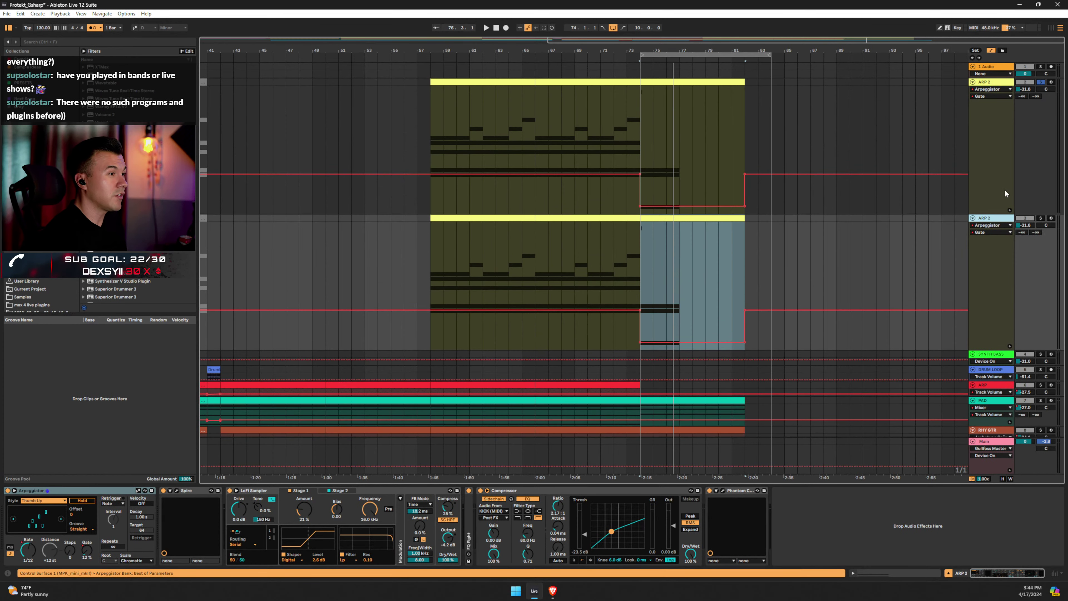
Delete the bar 74–82 clip from the original ARP 2 track and all clips before bar 74 from its duplicate.
left_click_drag(568, 46, 568, 34)
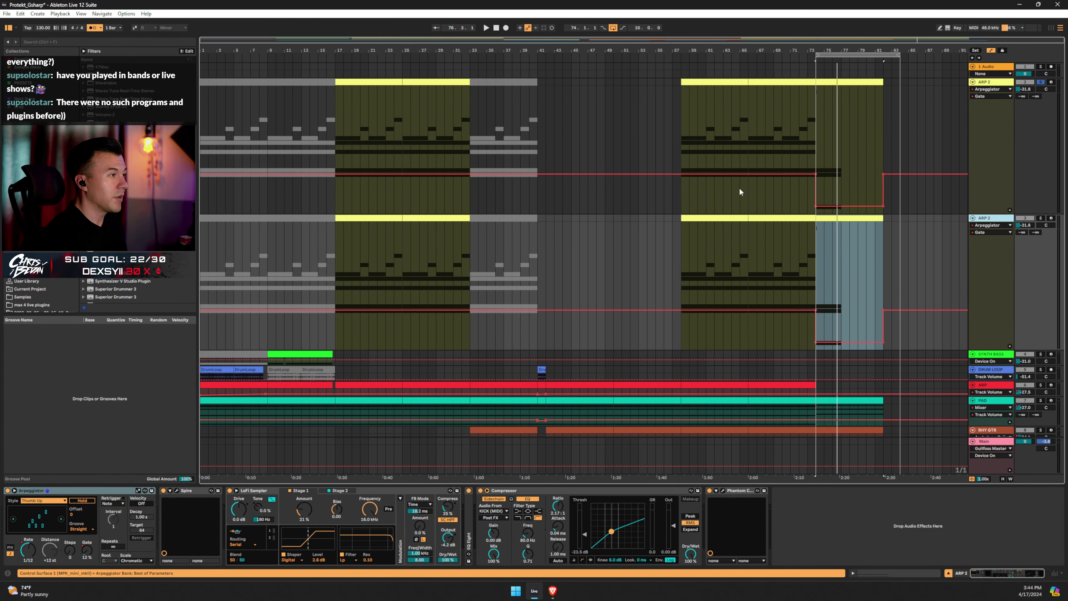
left_click(849, 85)
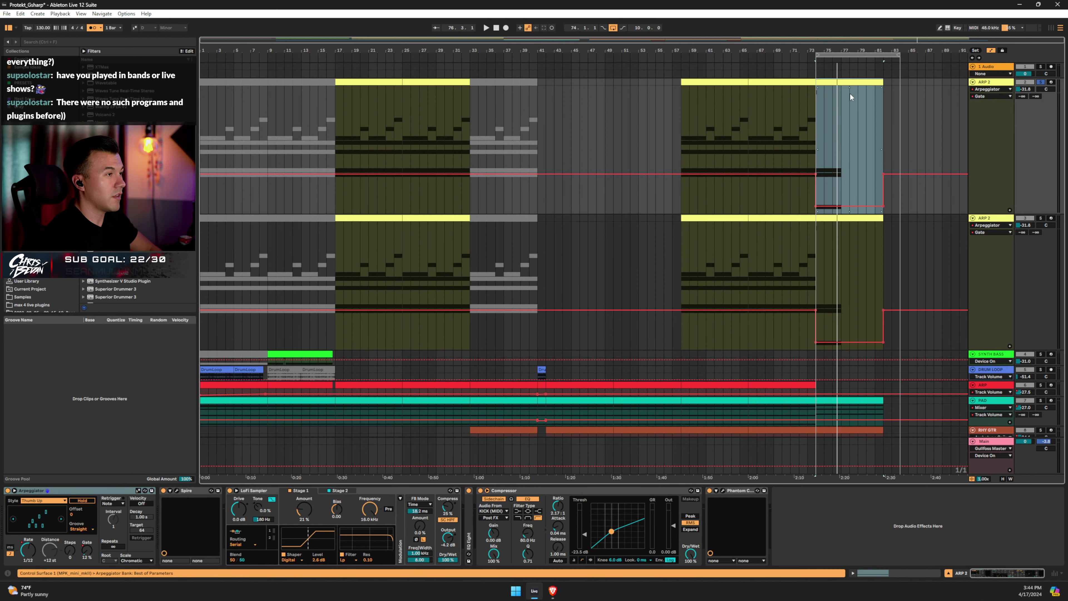
left_click_drag(850, 82, 783, 82)
key("Down")
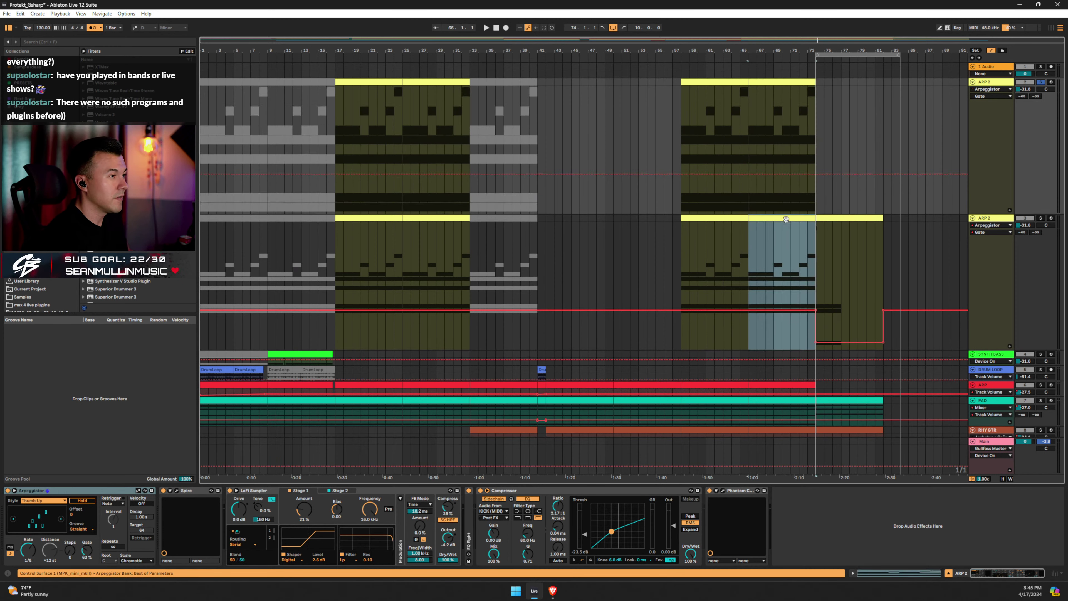
left_click(226, 219, "shift")
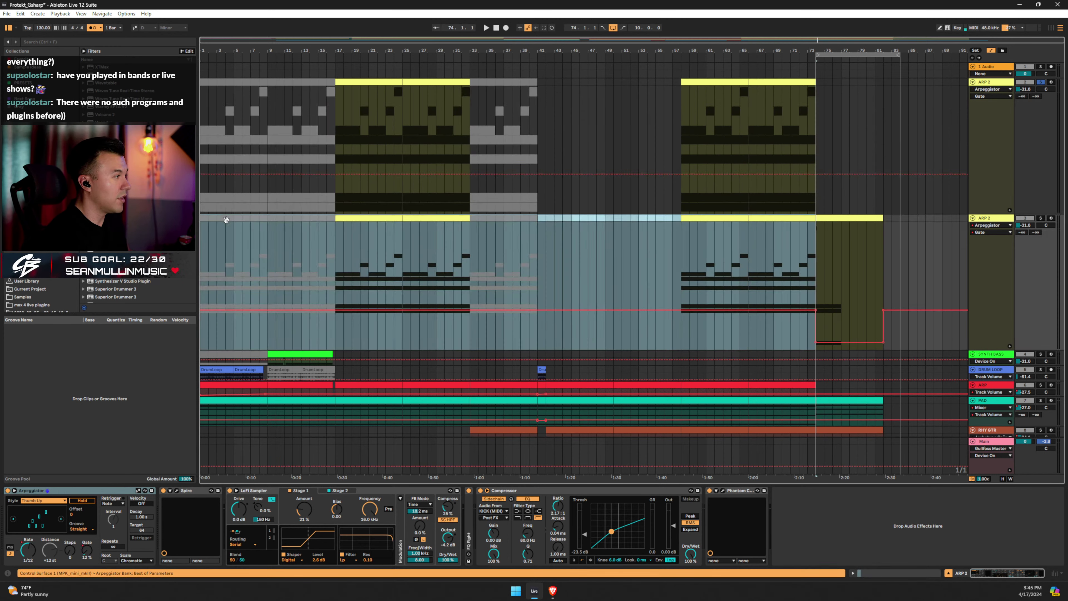
left_click(807, 248)
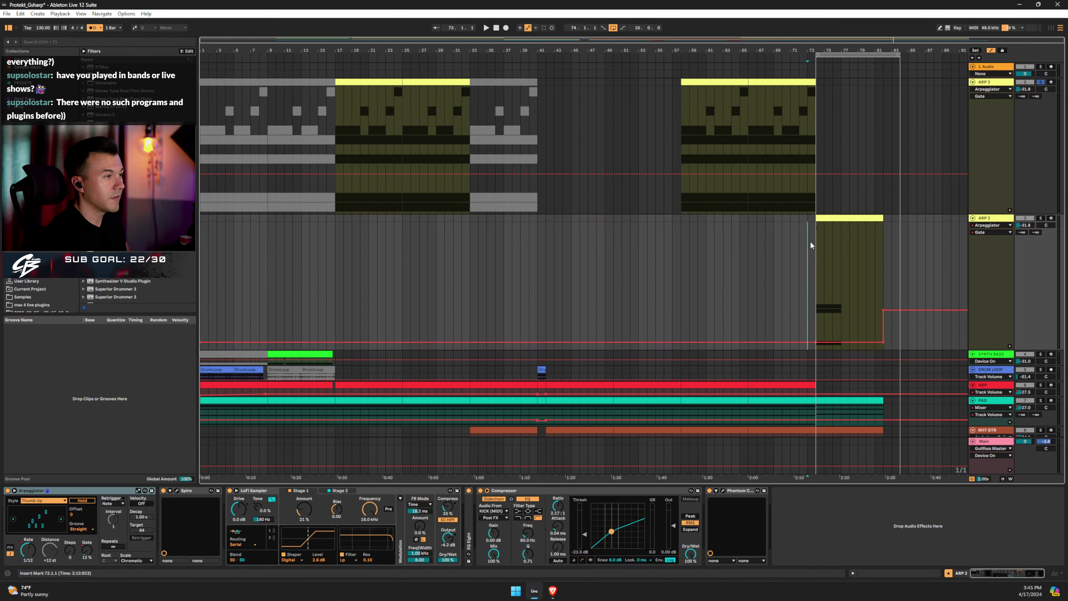
Solo the duplicated ARP 2 track and play its remaining clip from bar 74.
key("space")
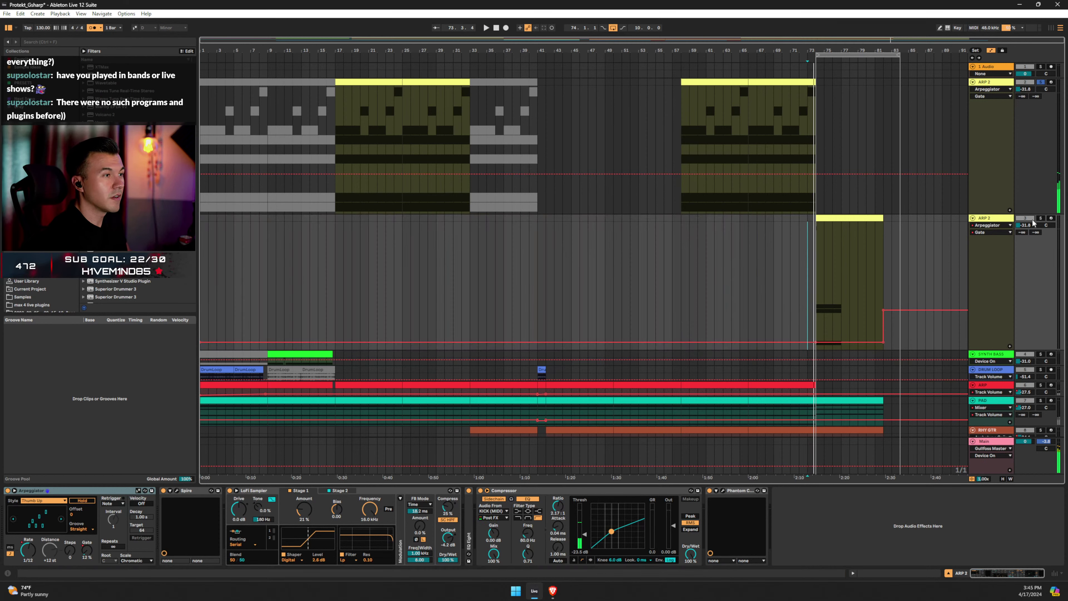
left_click(817, 232)
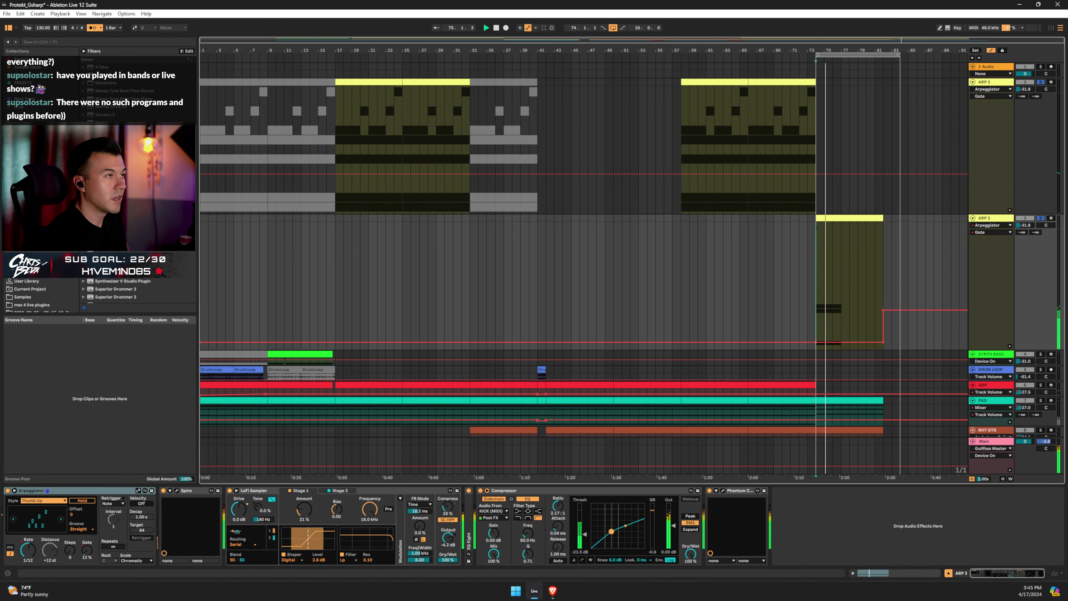
left_click_drag(864, 41, 887, 84)
Open the Spire synth on the duplicated ARP 2 track and lower that track's volume to about -48 dB.
double_click(998, 221)
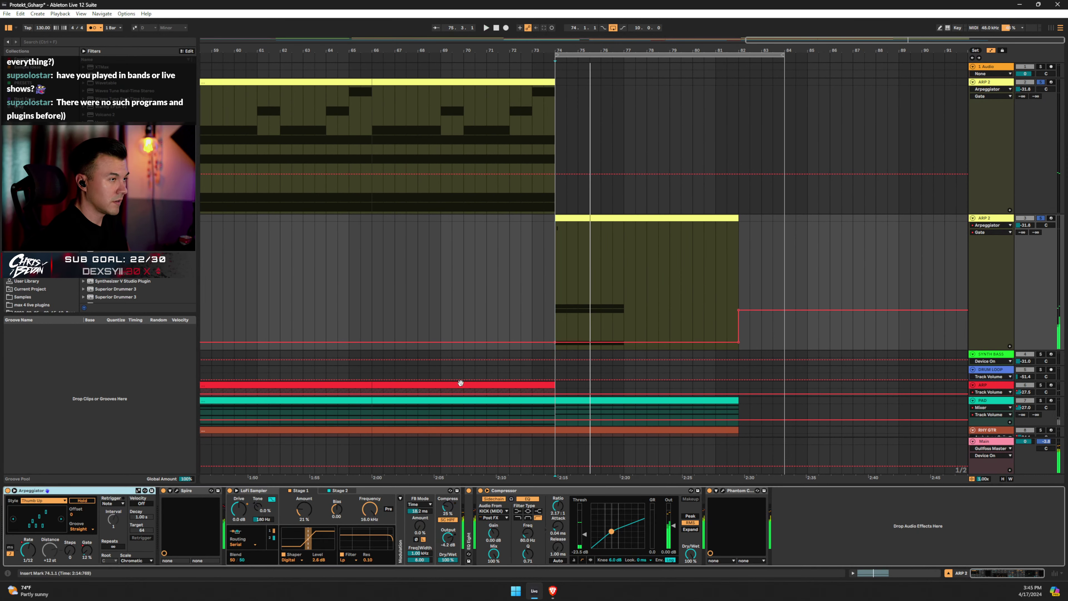
left_click(177, 490)
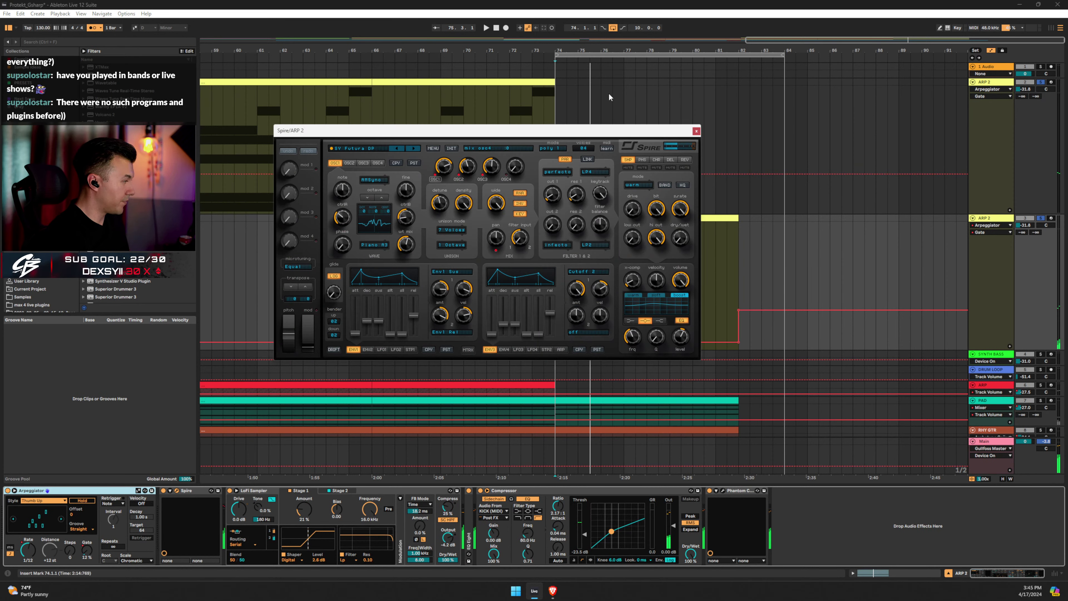
left_click_drag(1020, 226, 1020, 248)
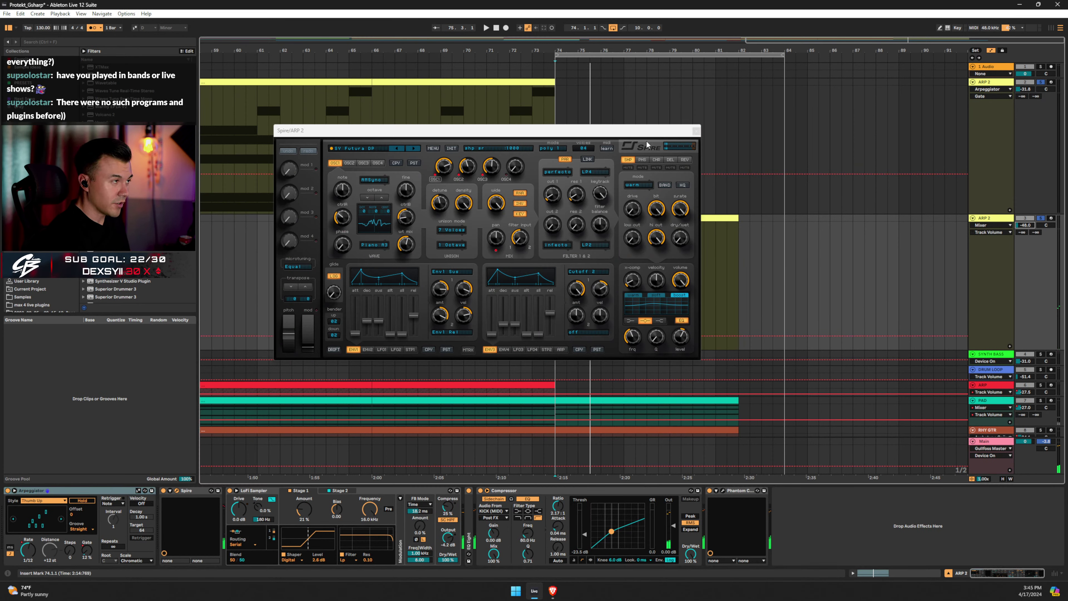
Audition the following Spire presets on the duplicated track during playback and load the Giorgio LUF preset.
left_click(411, 148)
key("space")
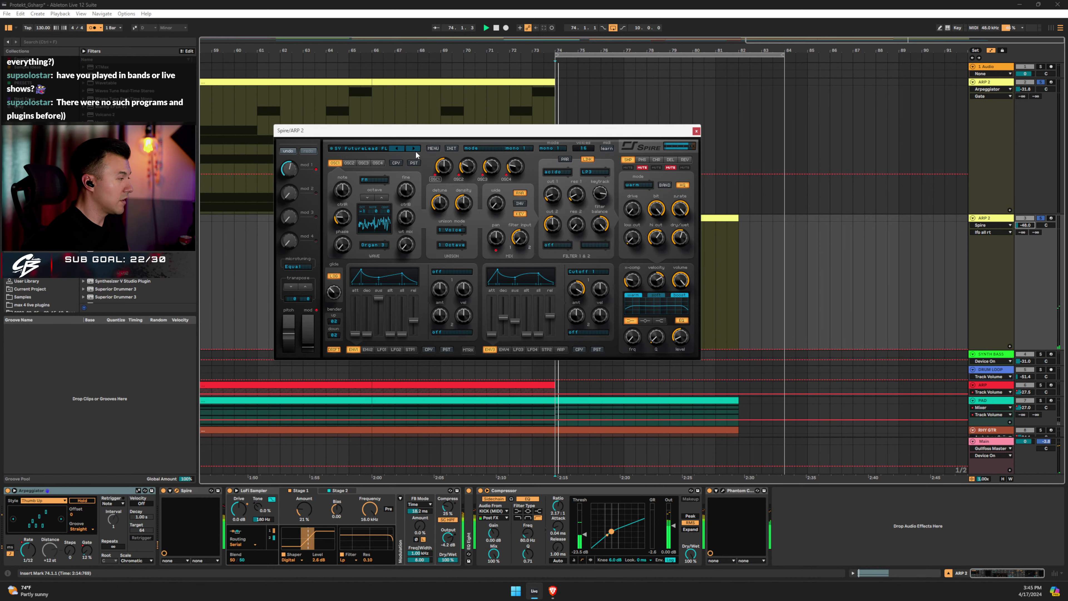
left_click(413, 148)
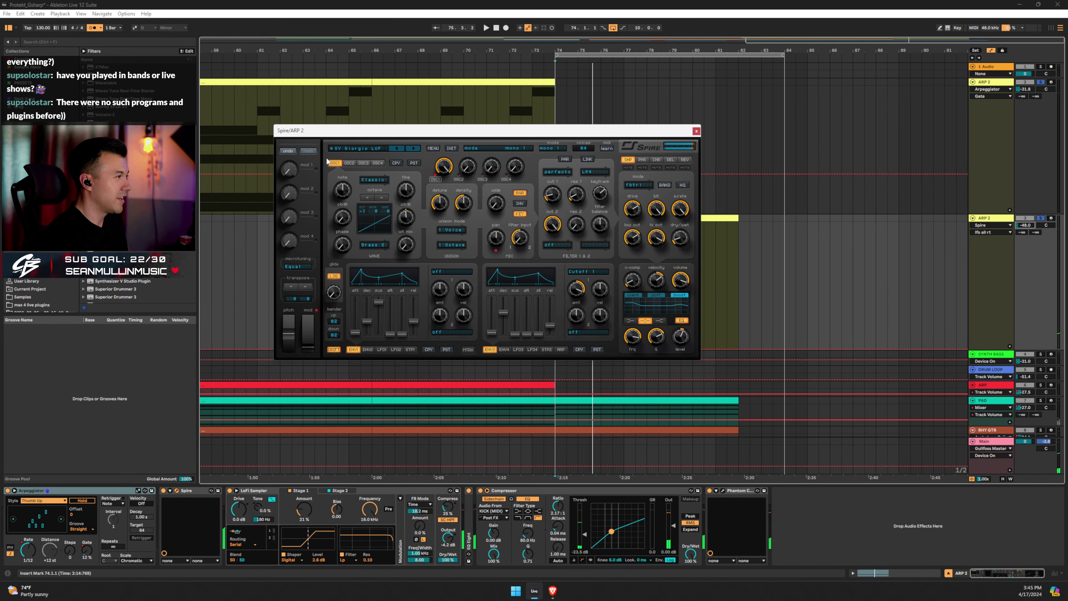
Open the bar 74 clip on the duplicated ARP 2 track and delete its short high note at the clip's start.
left_click_drag(597, 130, 439, 127)
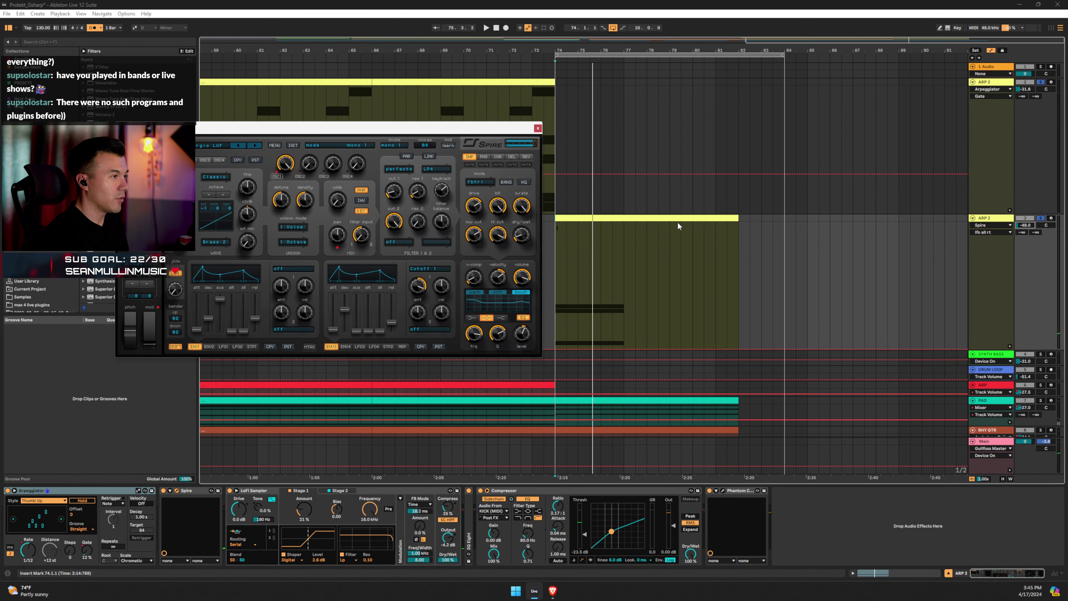
double_click(669, 220)
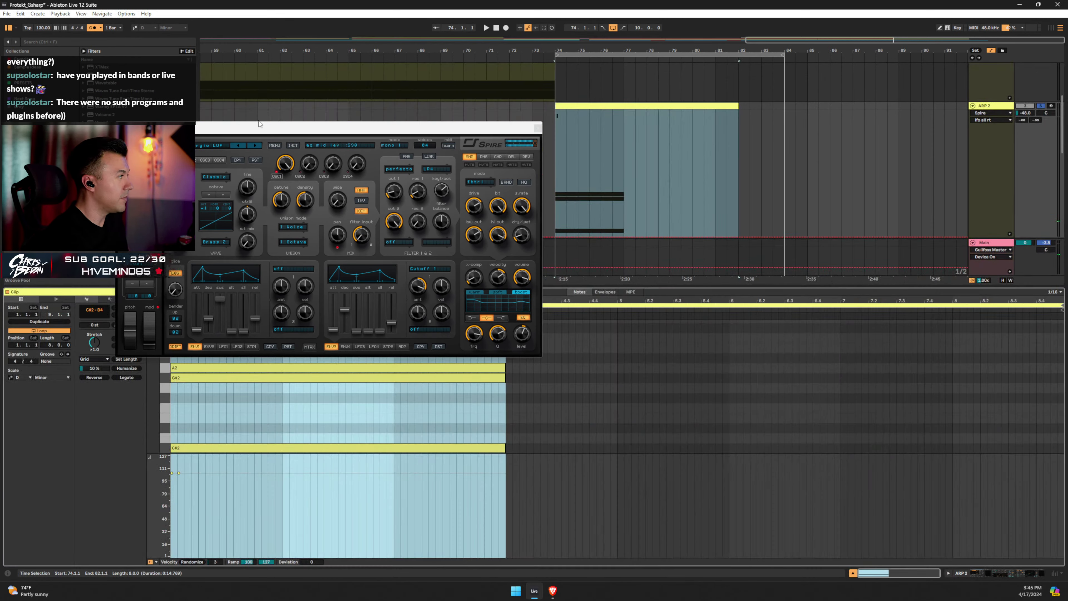
left_click_drag(336, 127, 657, 74)
scroll(189, 353, "up", 5)
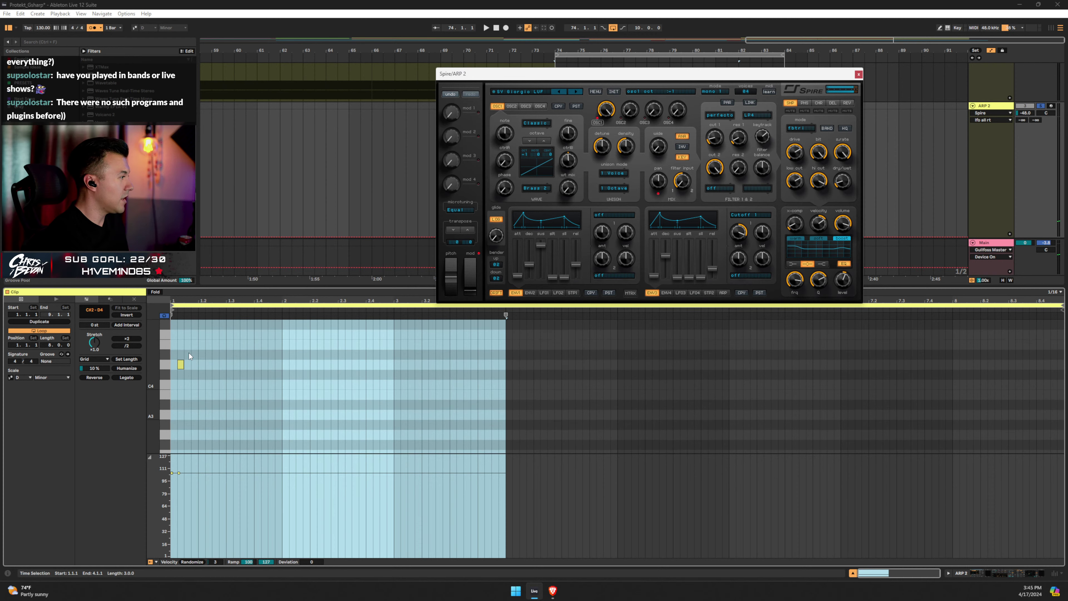
double_click(181, 364)
key("Delete")
scroll(223, 384, "down", 4)
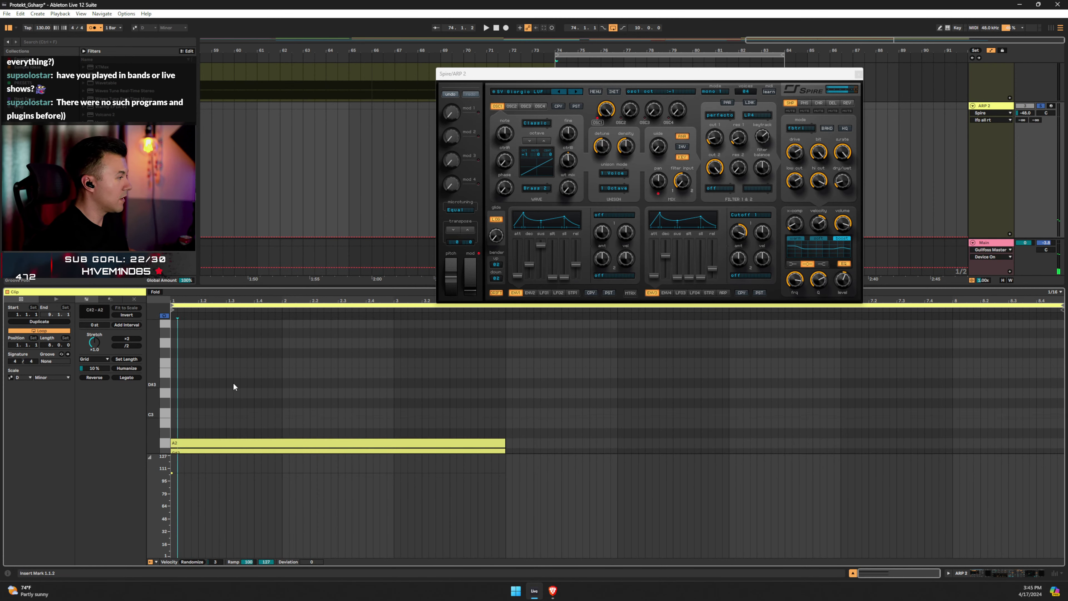
Transpose all remaining notes in the clip up one octave and play it back.
left_click(519, 374)
key("ctrl+a")
key("shift+Up")
key("space")
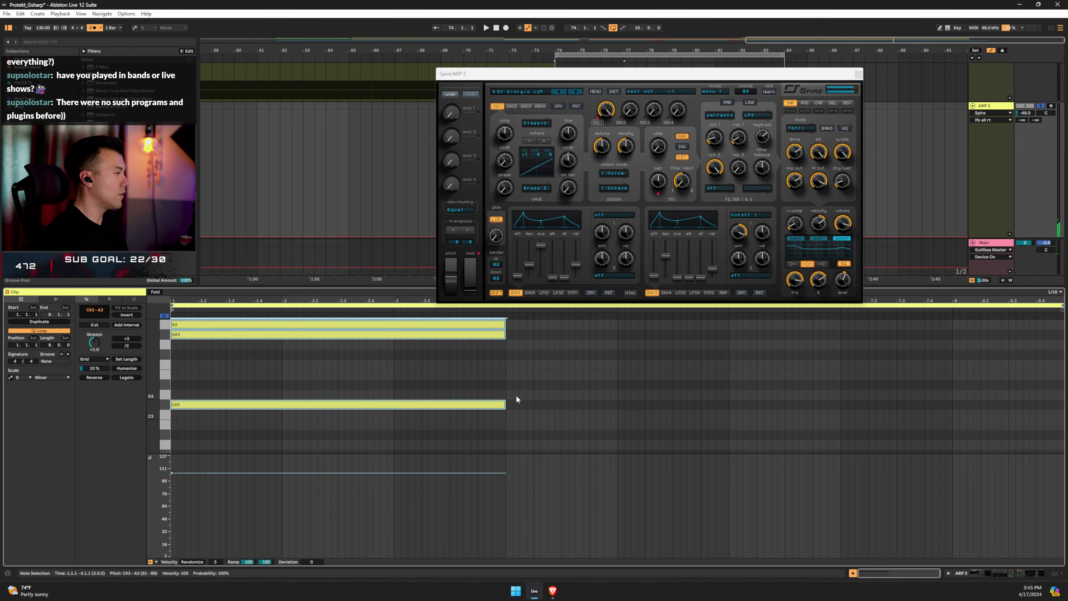
Try the Glossy preset in Spire, adjusting both filter cutoffs and the shaper's drive, band and dry/wet settings.
left_click(575, 92)
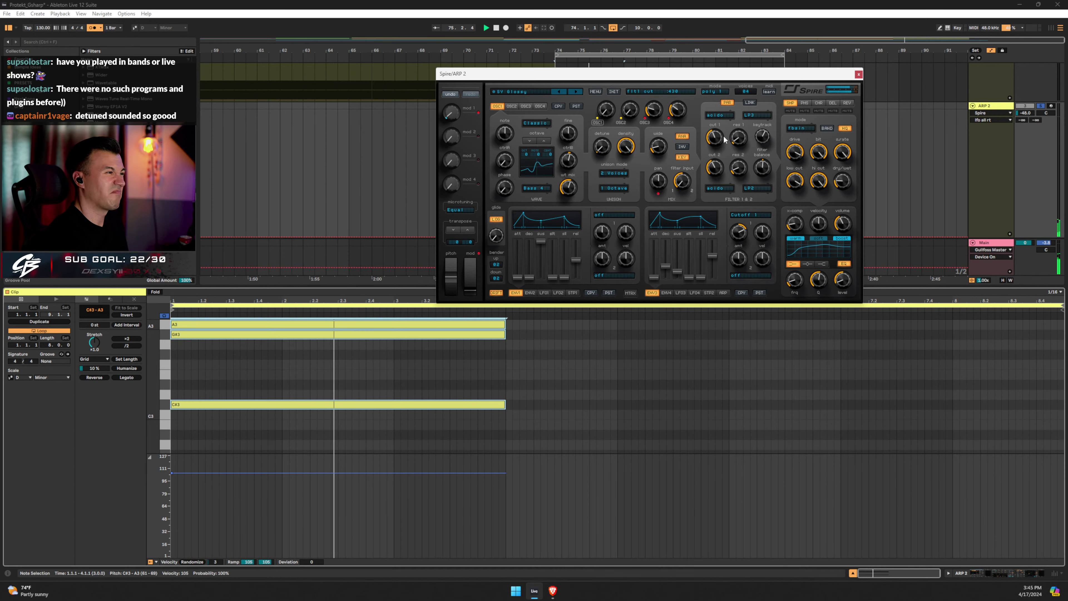
left_click(715, 137)
left_click_drag(715, 137, 714, 113)
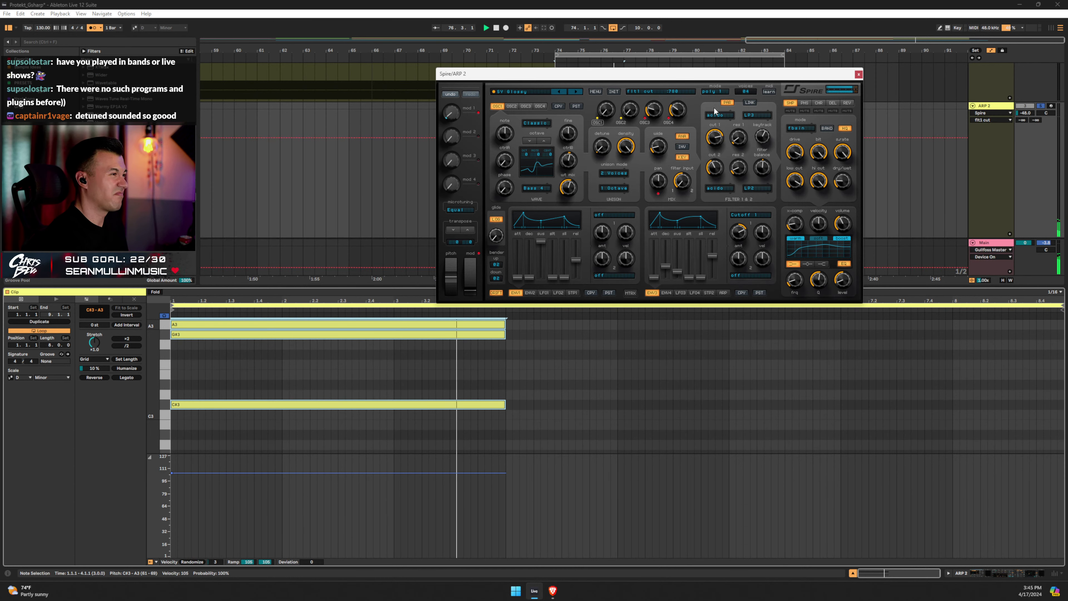
left_click_drag(719, 169, 717, 166)
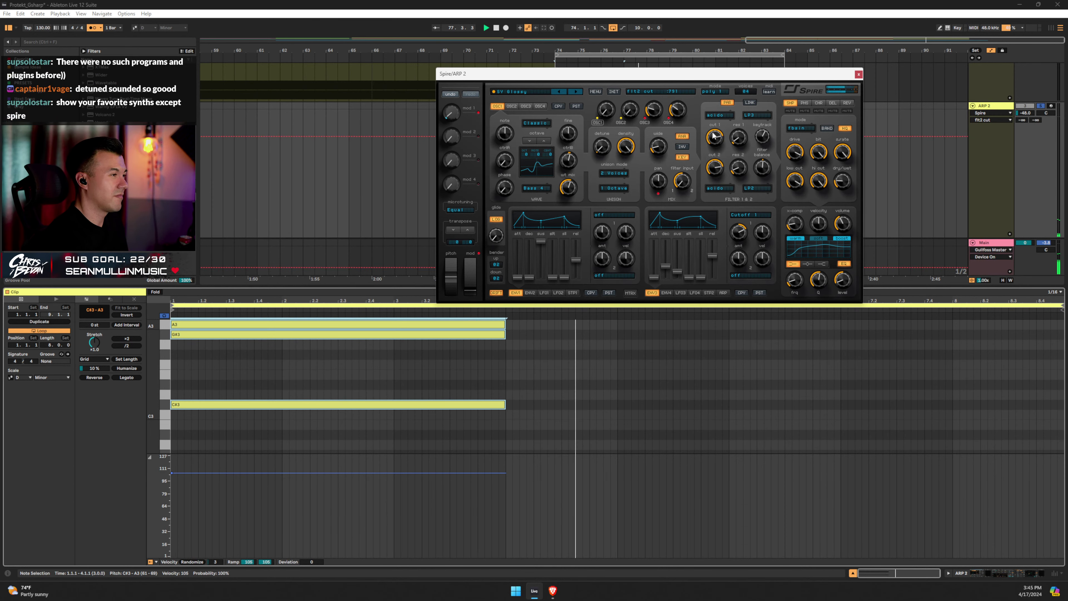
left_click(795, 151)
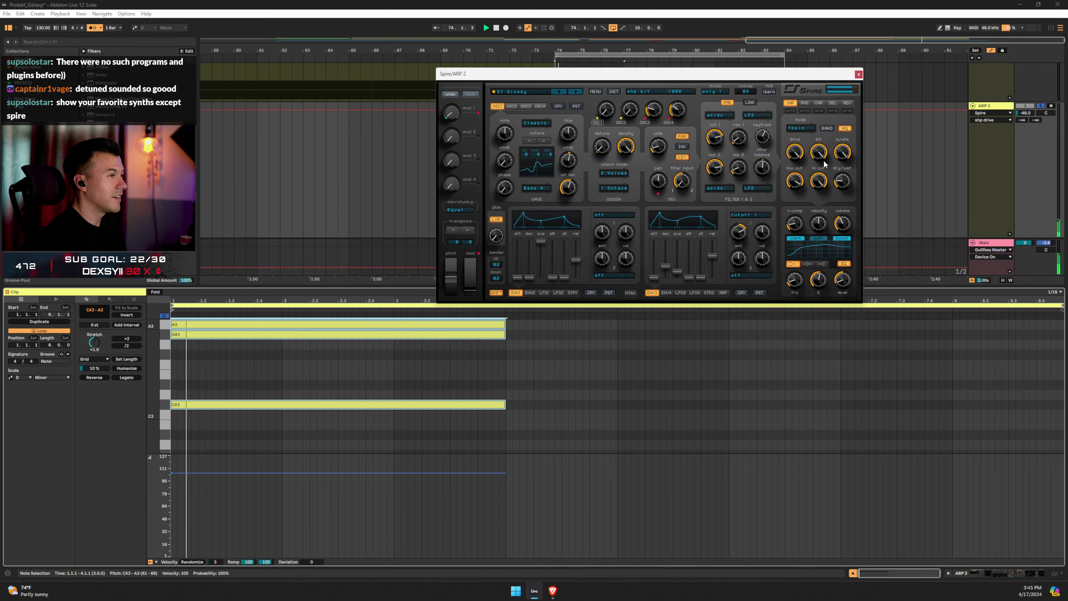
left_click(824, 130)
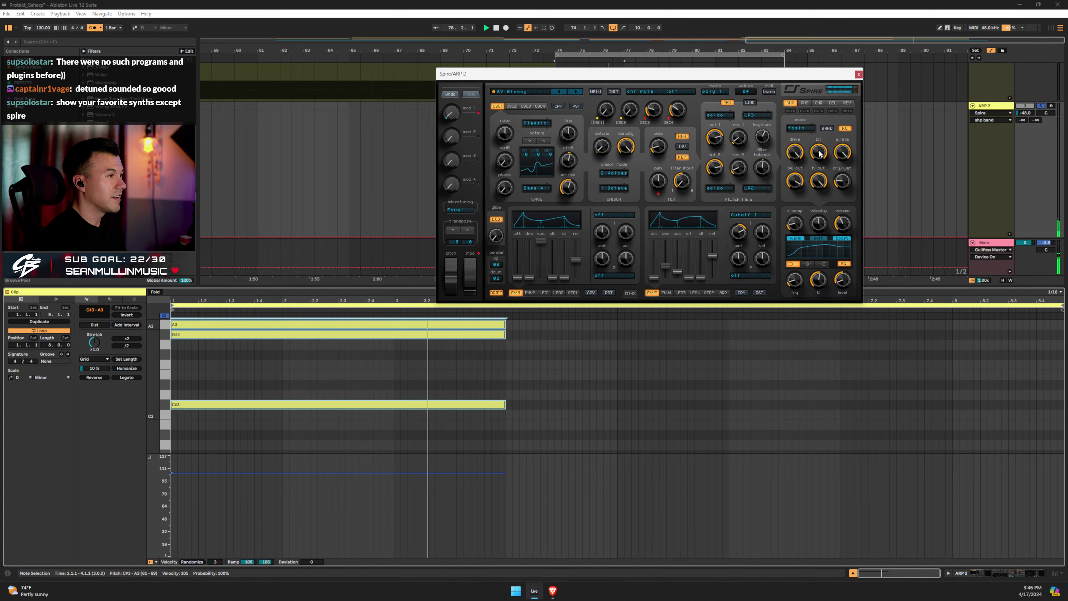
left_click(842, 181)
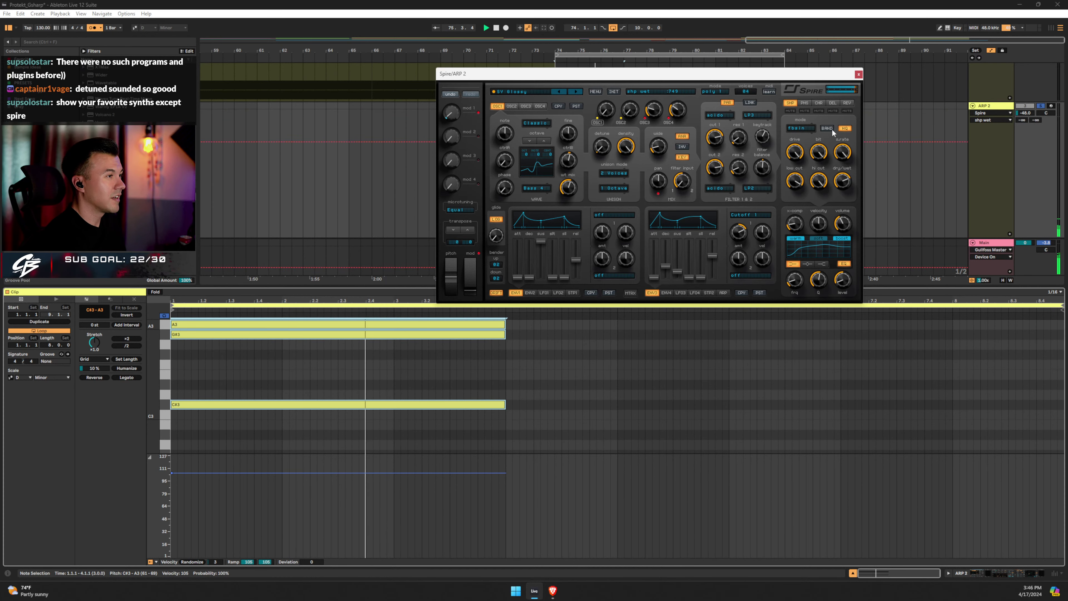
Unsolo the duplicated ARP 2 track and raise its volume to about -25 dB in the full mix.
left_click(1041, 106)
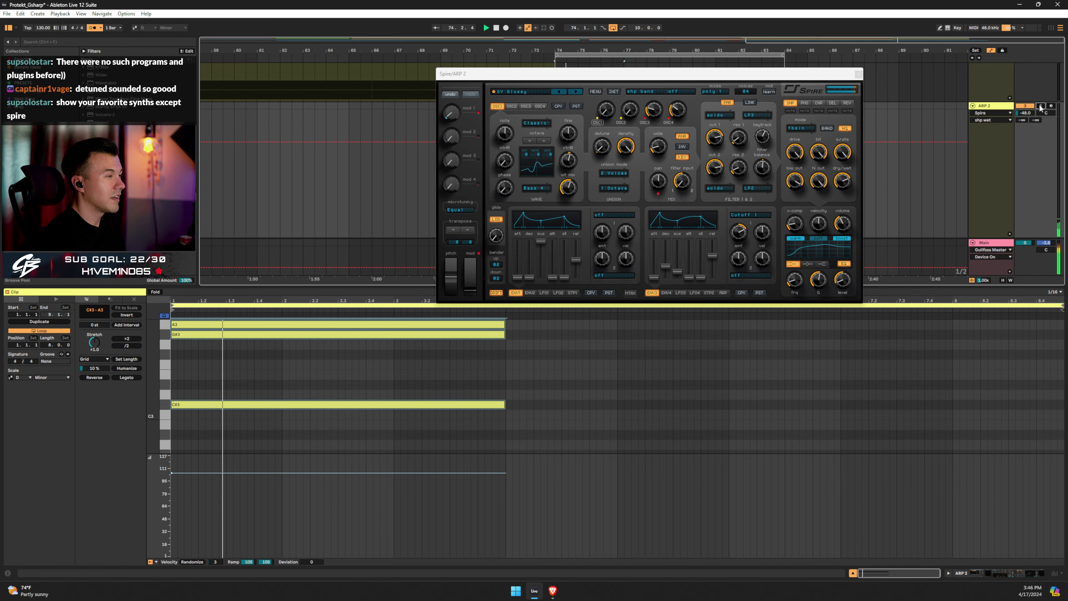
left_click_drag(1022, 114, 1019, 114)
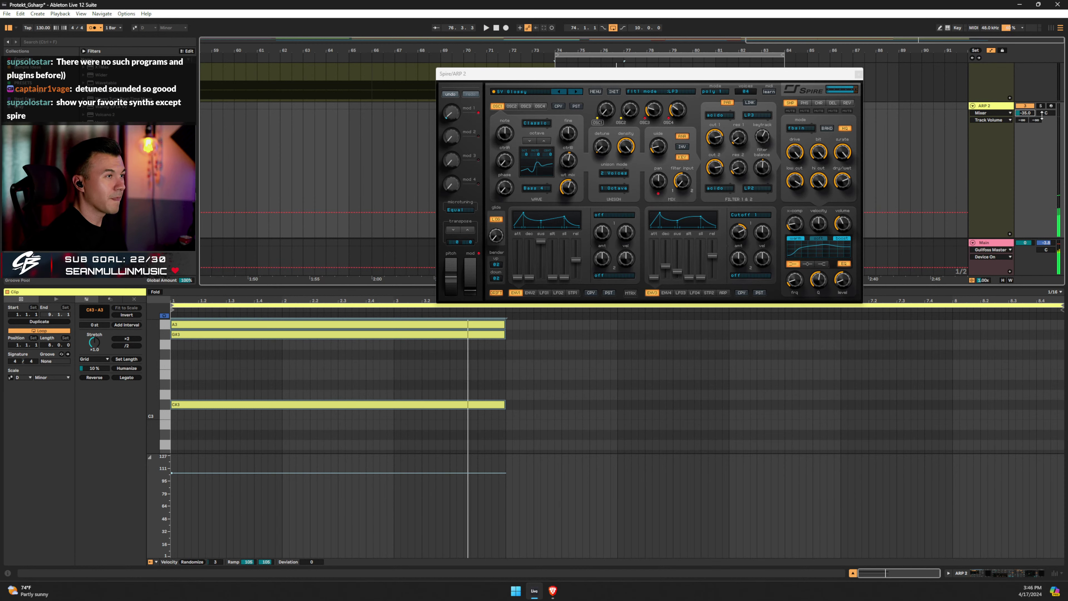
Load the Half Moon preset in Spire, set the duplicated track's volume to -23 dB and close the synth window.
left_click(571, 93)
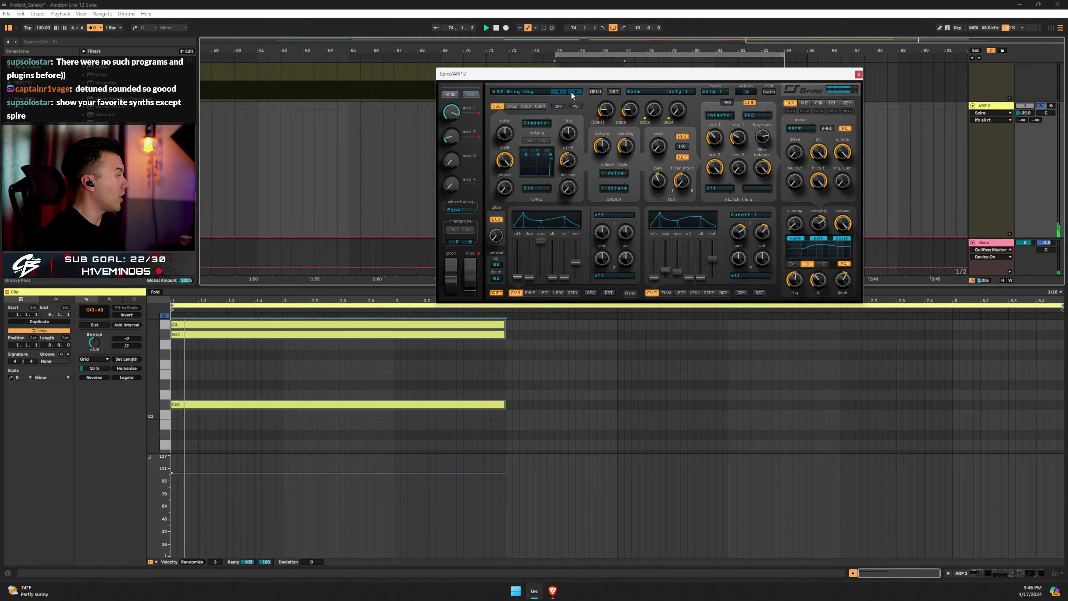
left_click(572, 92)
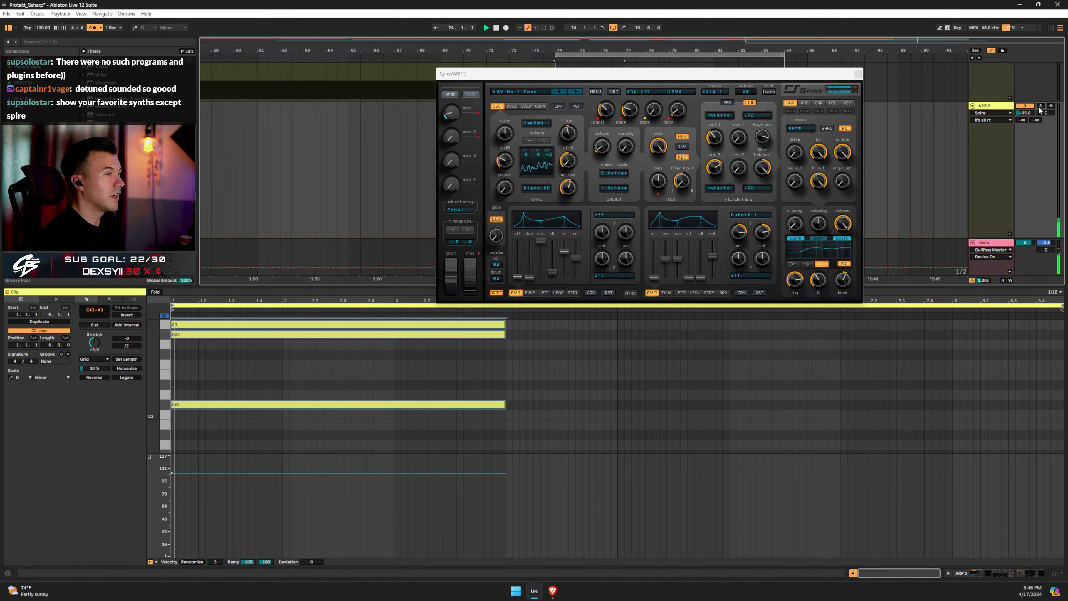
left_click(1023, 113)
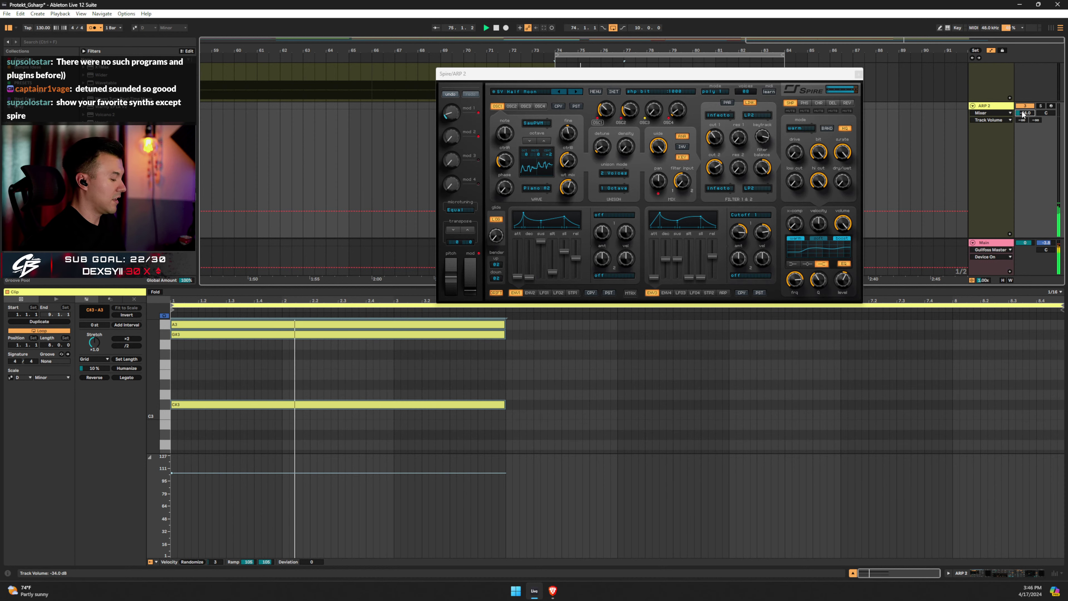
key("Up")
key("Up")
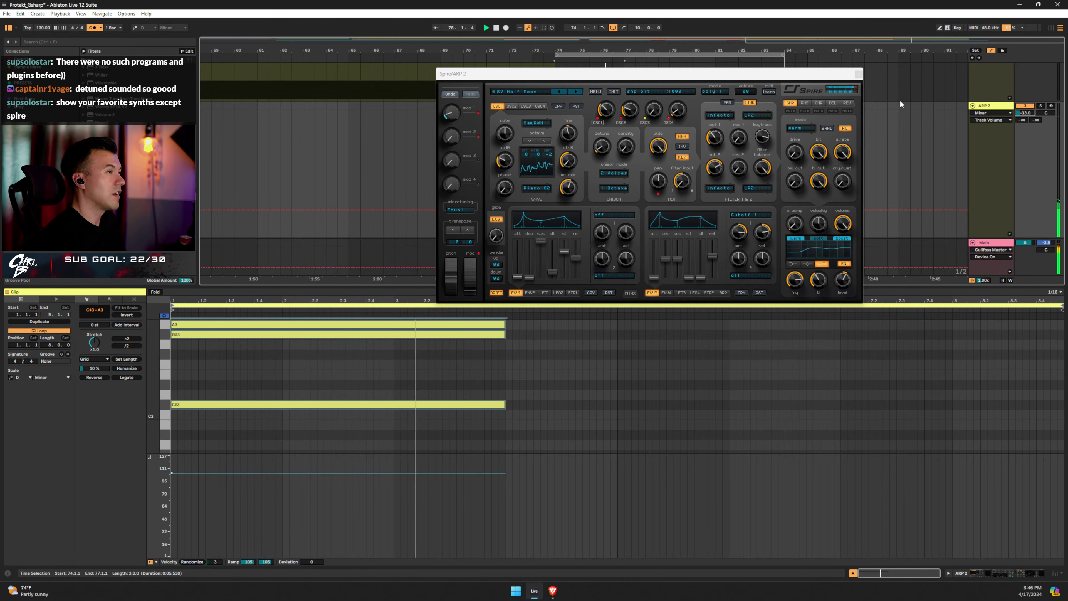
left_click(858, 74)
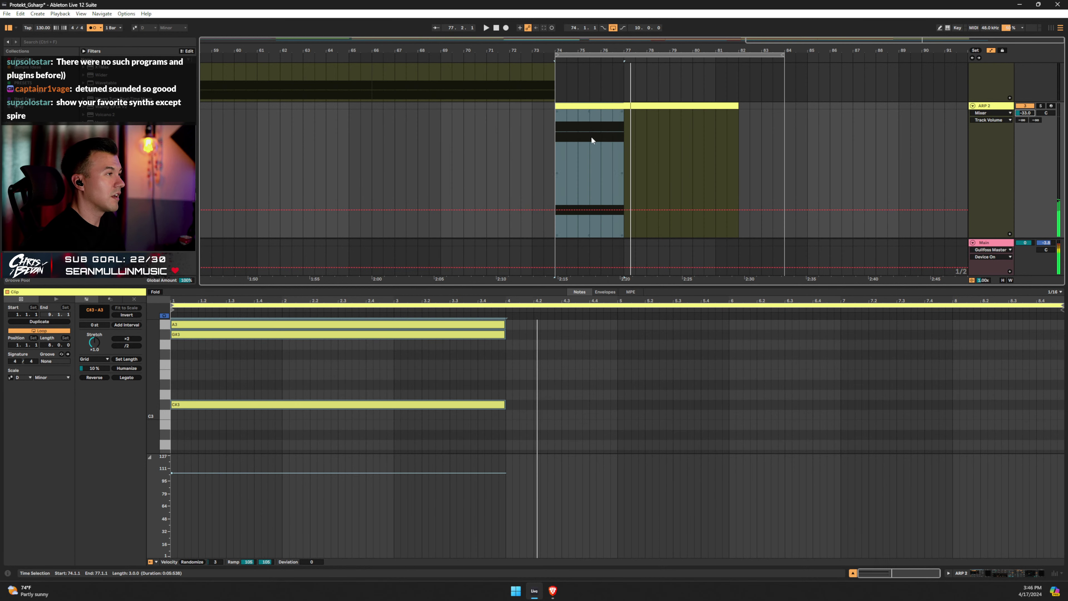
Replay the section from bar 74 and extend the clip's three notes to its full length with Legato.
key("space")
key("space")
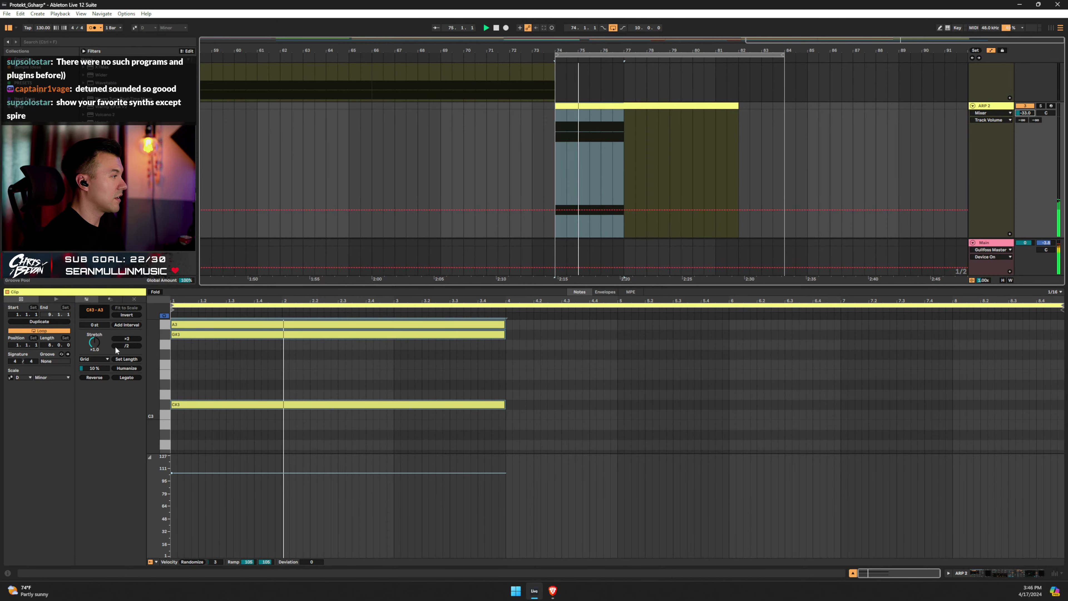
left_click(126, 377)
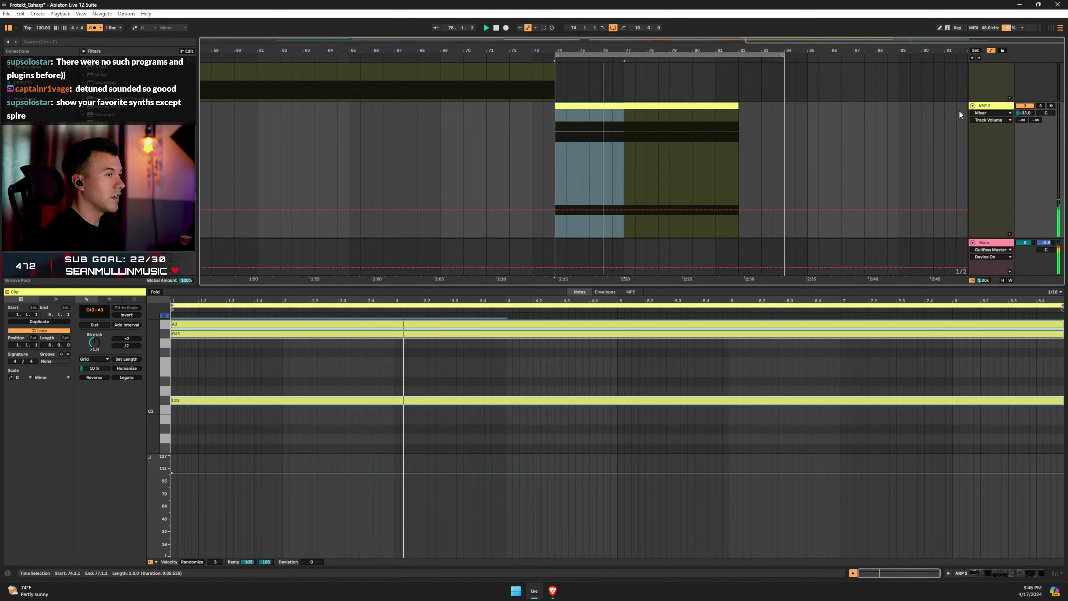
Display the Arpeggiator's Gate automation on the duplicated ARP 2 track and delete it around bars 74–82.
key("shift+Tab")
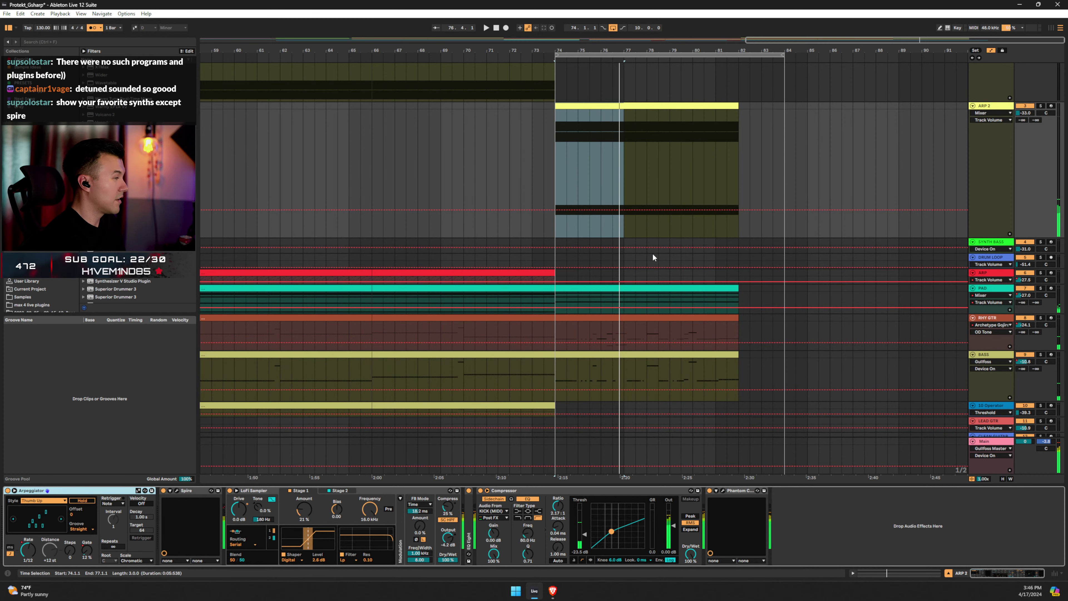
left_click(91, 550)
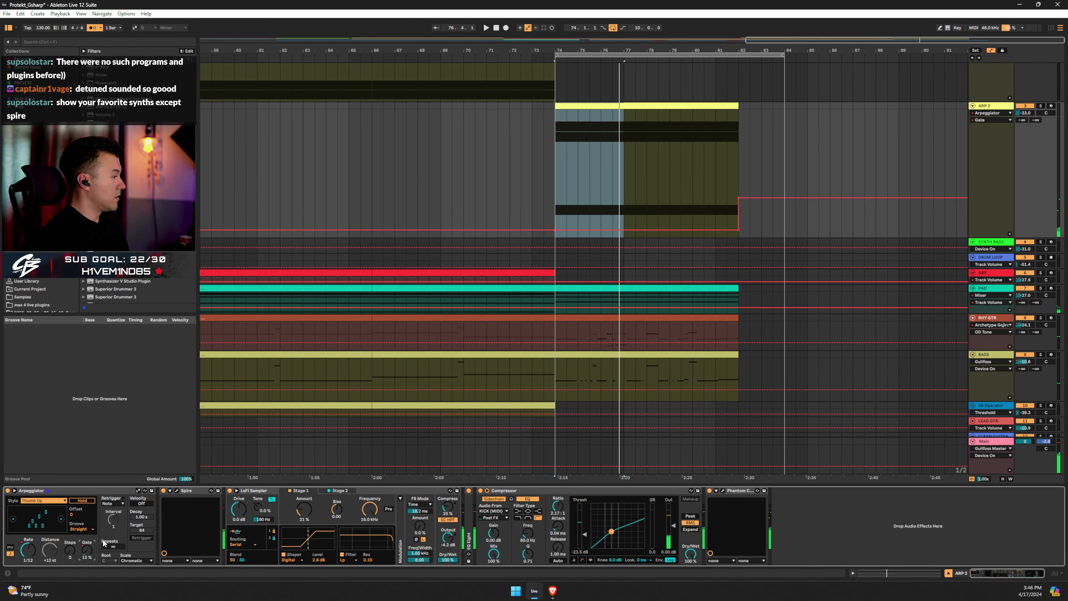
left_click_drag(811, 182, 432, 197)
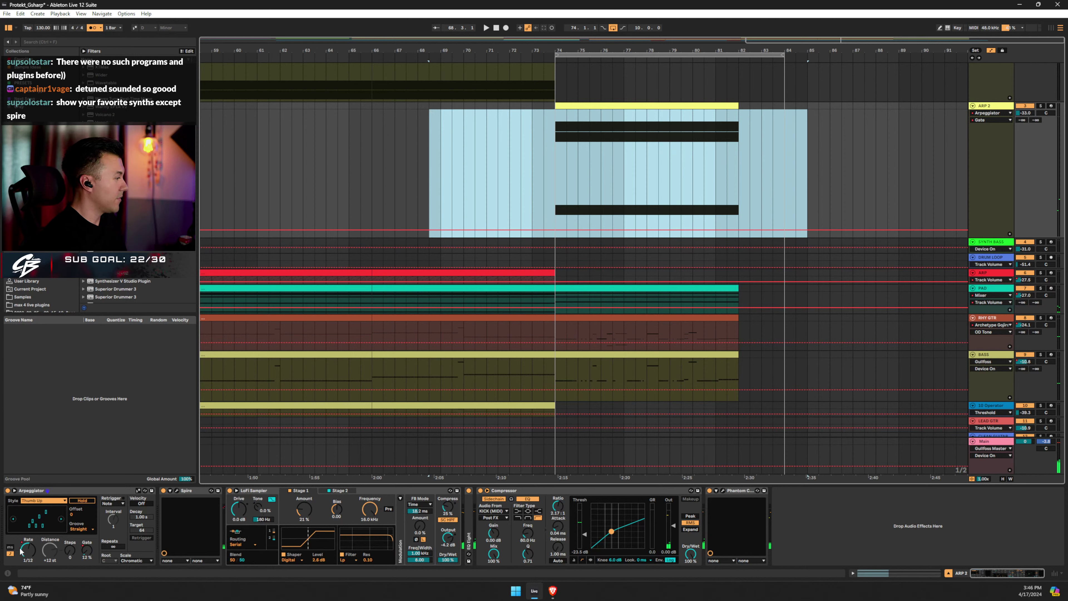
mouse_move(765, 169)
right_click(806, 200)
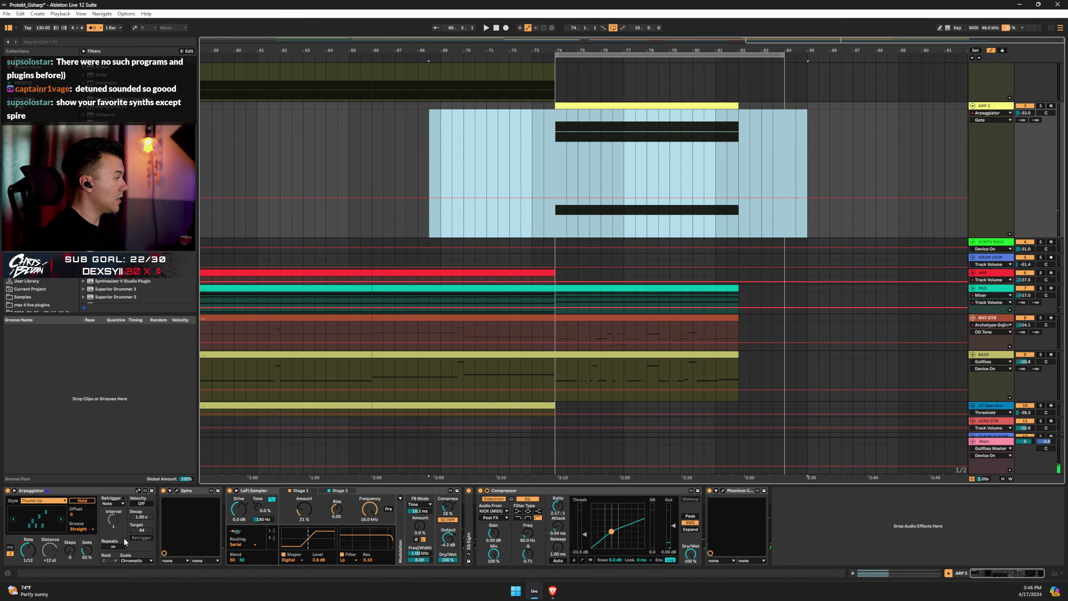
Display the Arpeggiator's Synced Rate automation and delete the change at bar 82.
left_click(30, 554)
left_click(813, 173)
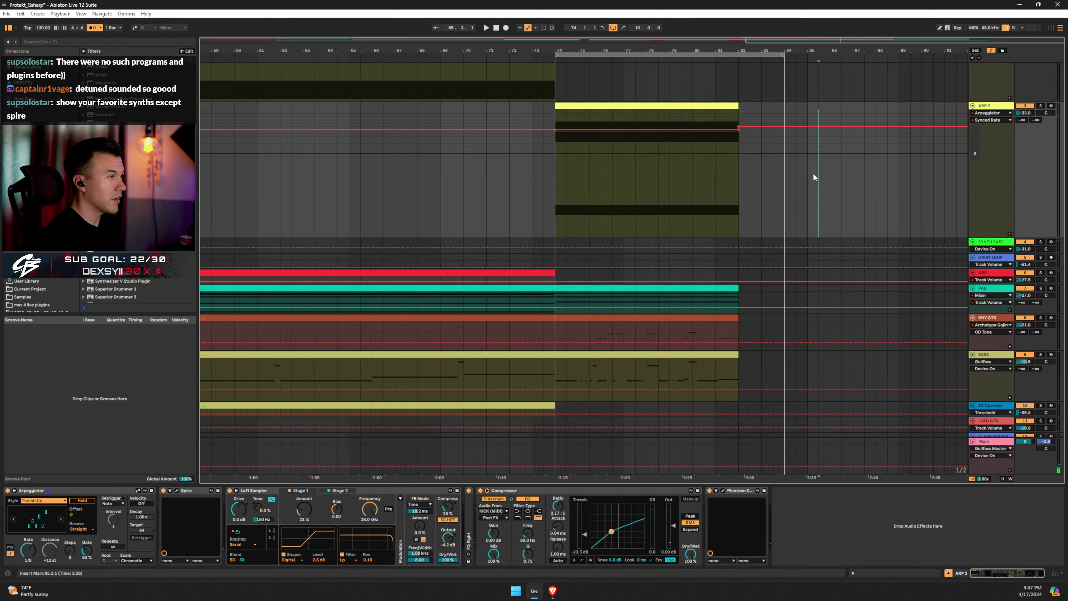
left_click_drag(830, 170, 657, 206)
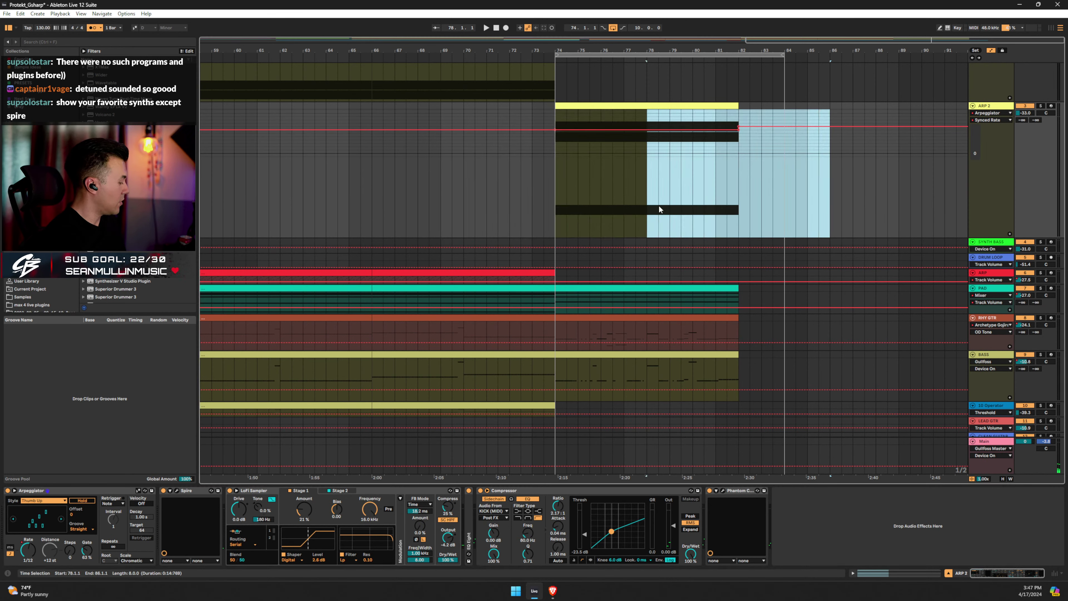
key("Delete")
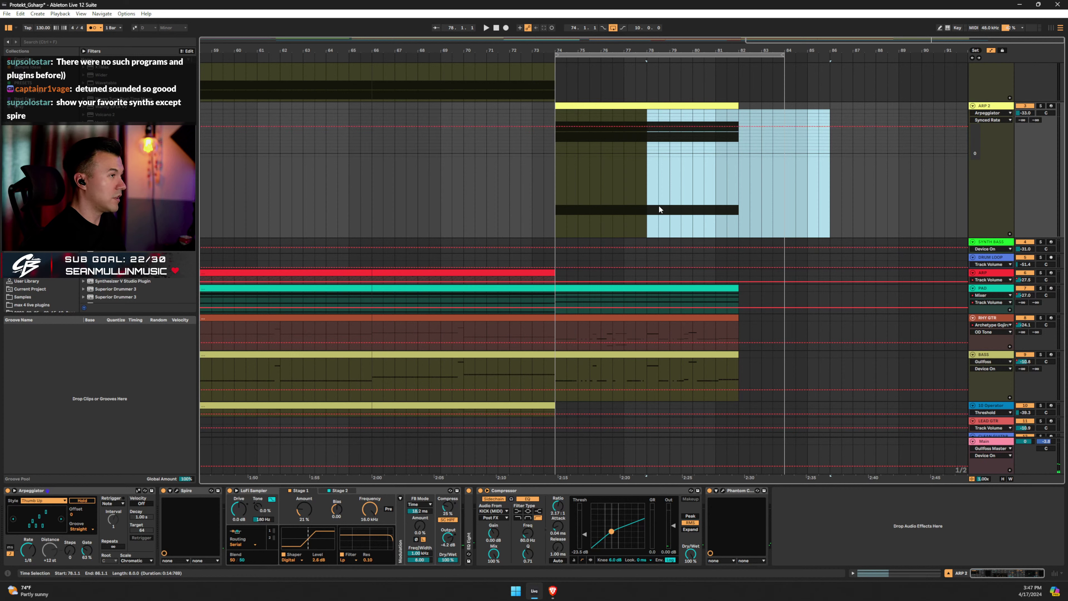
Play the soloed arp from bar 74, set the Arpeggiator's rate to 1/16 and lower its gate.
left_click(554, 175)
key("space")
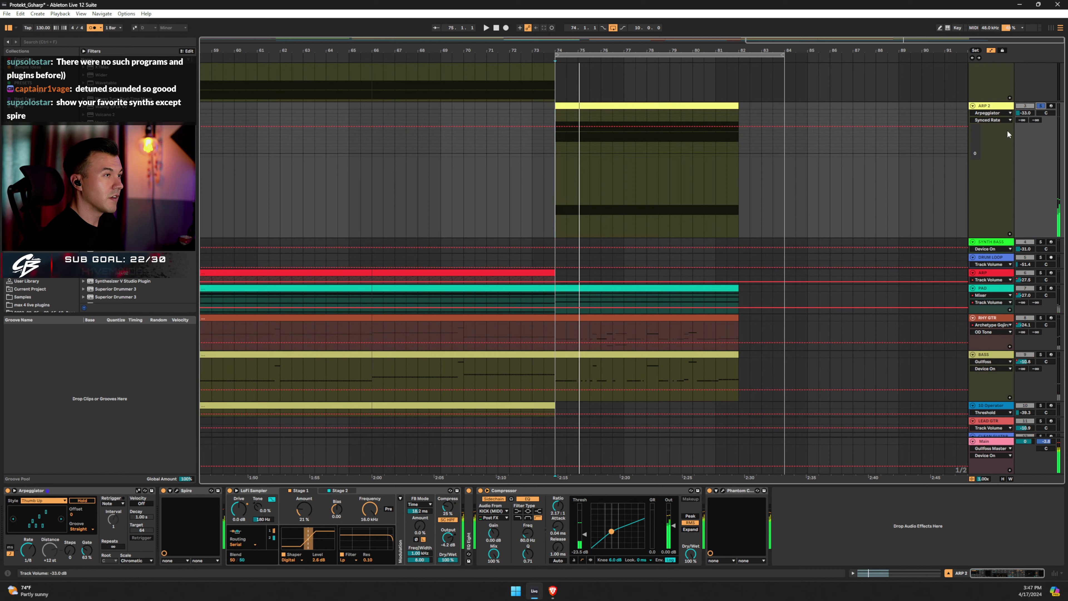
left_click_drag(27, 548, 86, 566)
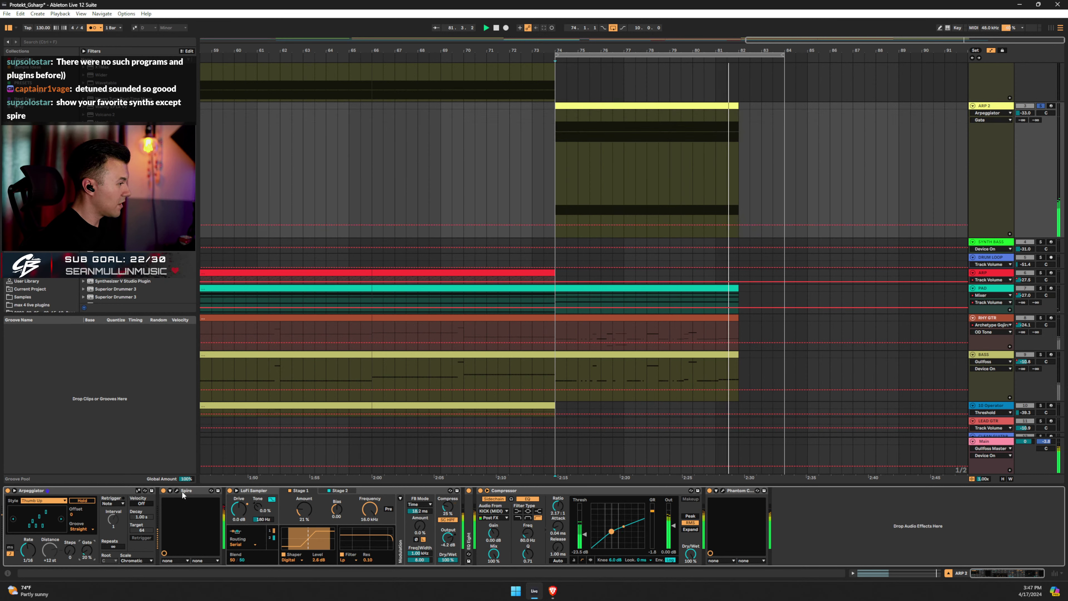
Compare the arp with LoFi Sampler bypassed and enabled, and set its compression to 57%, tone to about 52% and a lower drive.
left_click(229, 490)
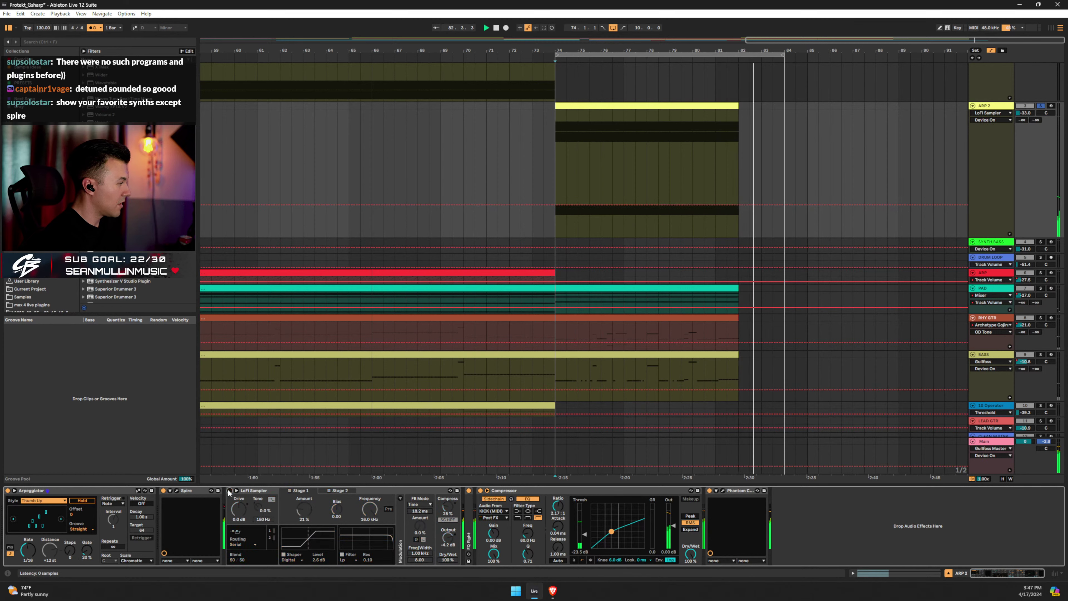
key("space")
key("space")
left_click(229, 490)
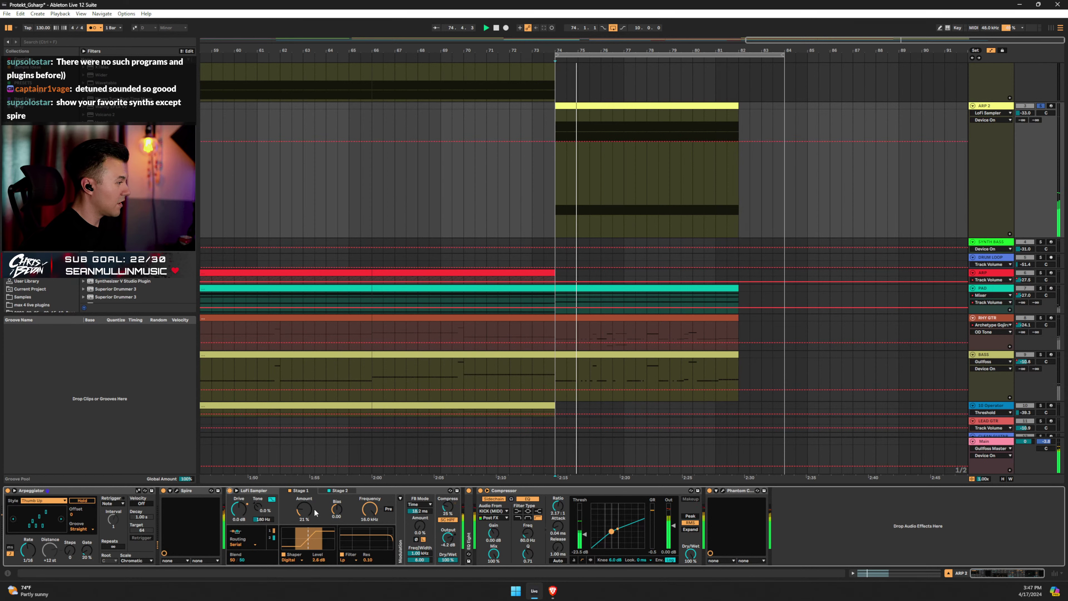
mouse_move(447, 507)
left_mouse_down()
mouse_move(456, 499)
mouse_move(447, 522)
left_mouse_up()
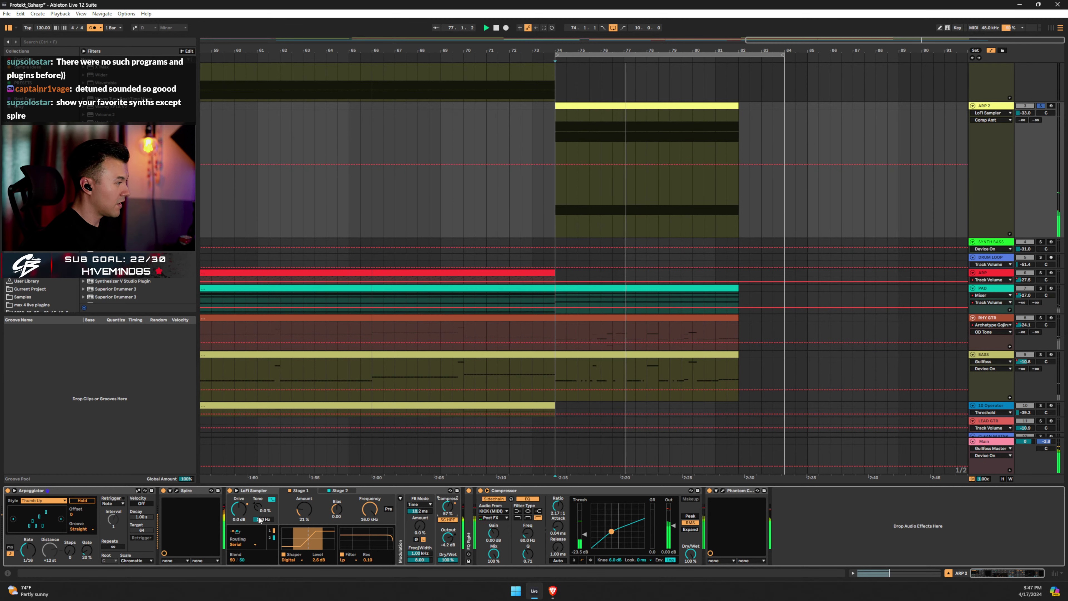
left_click_drag(238, 512, 264, 502)
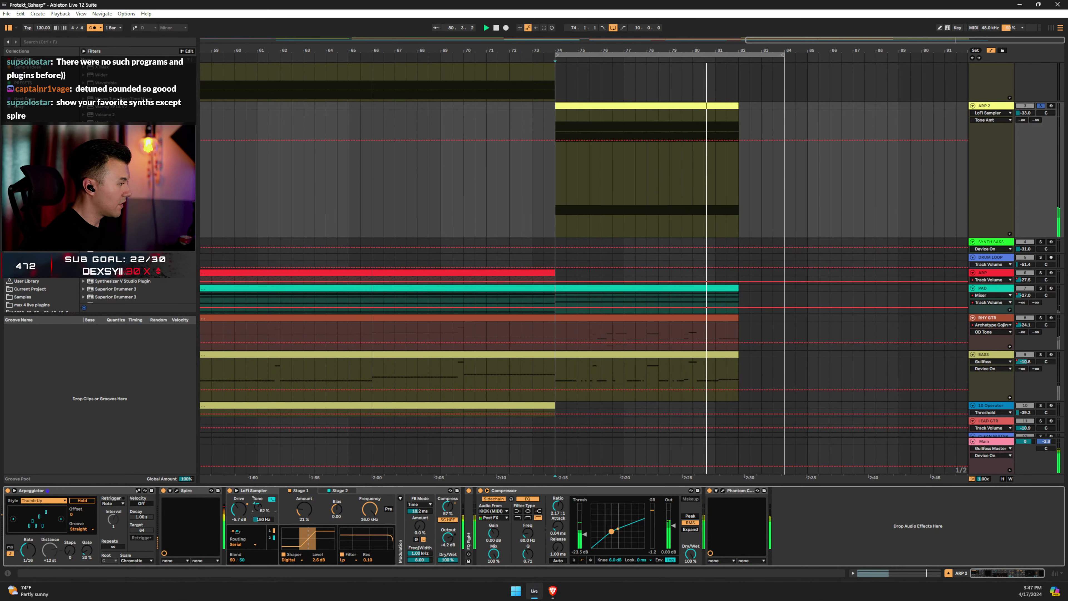
Unsolo the duplicated ARP 2 track, replay from bar 74 and raise the track's volume to -18 dB.
left_click(1043, 107)
key("space")
left_click(1025, 113)
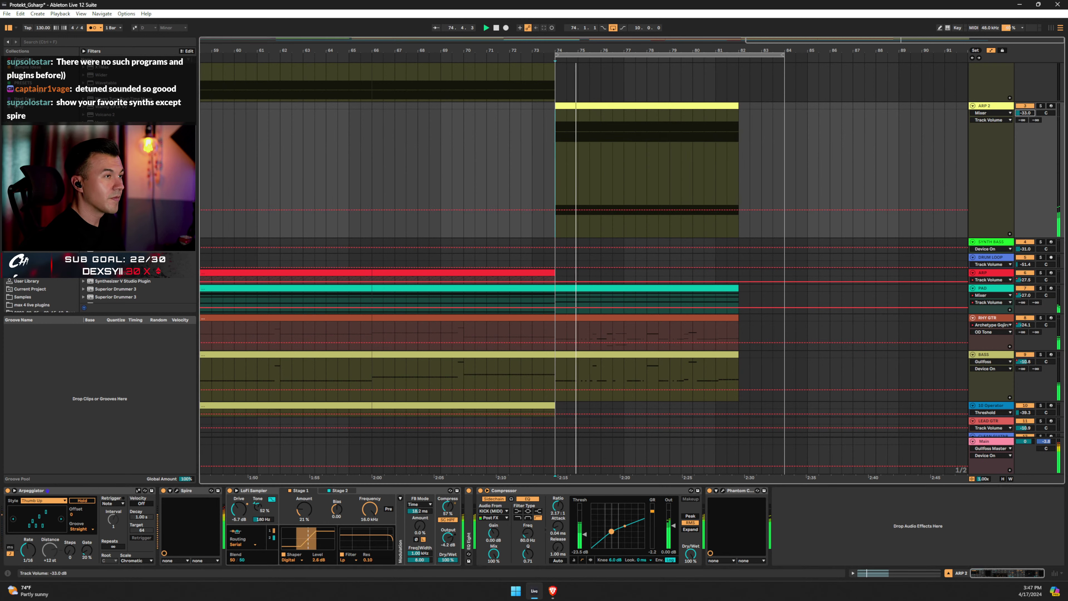
key("Up")
key("Up")
key("Up")
key("Up")
key("Up")
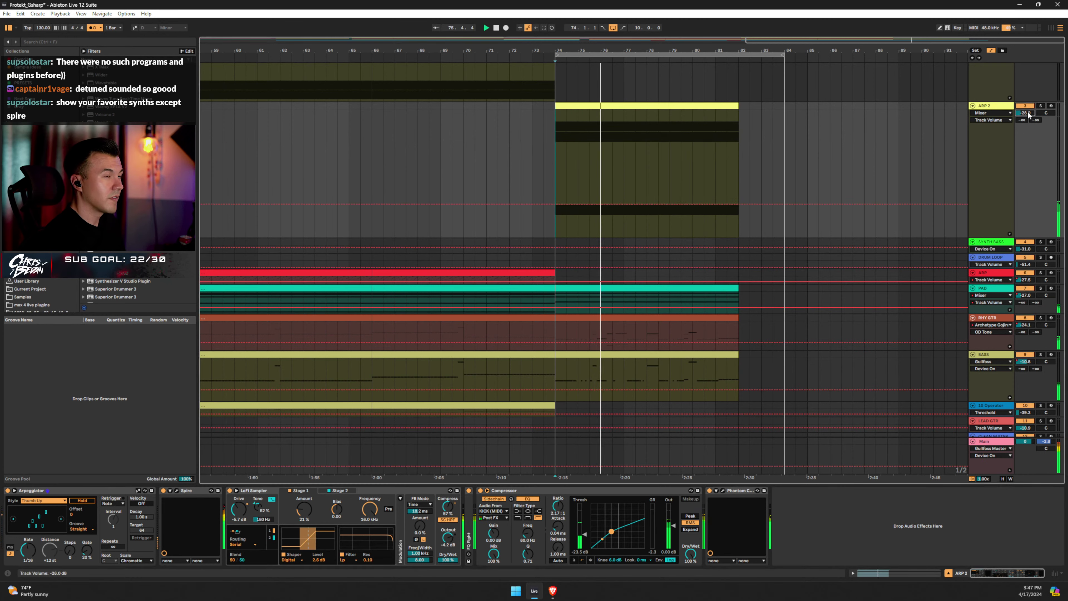
Set the duplicated ARP 2 track's volume to -26 dB and replay the section from bar 74.
key("Up")
key("Up")
key("Up")
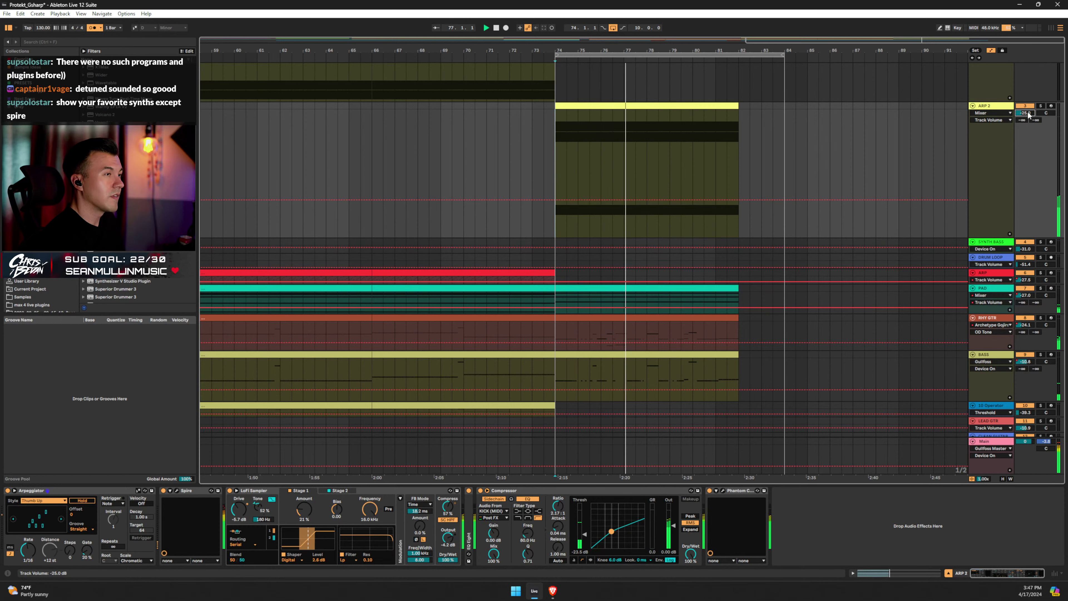
key("Down")
key("space")
key("space")
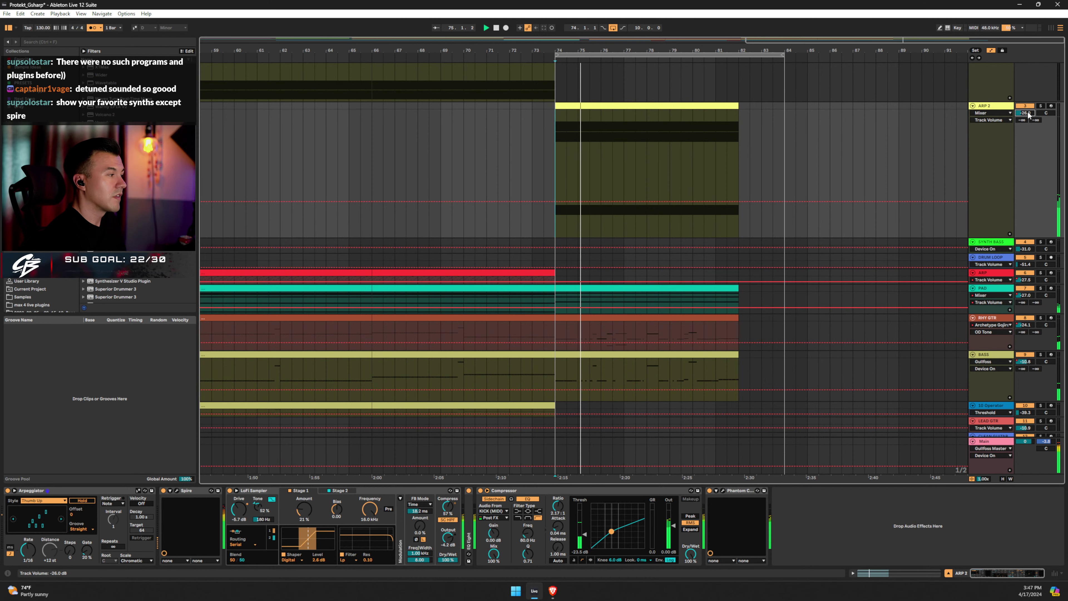
Try the Arpeggiator's rate at 1/24 and at 1/12, replaying the section from bar 74.
left_click(28, 549)
key("Down")
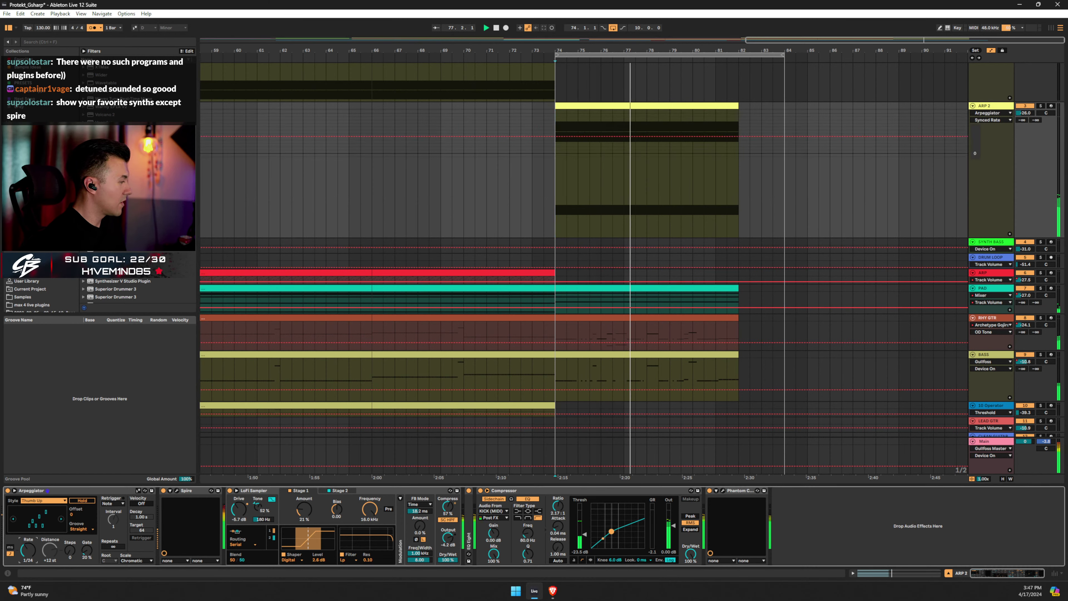
key("Up")
key("Up")
key("space")
key("space")
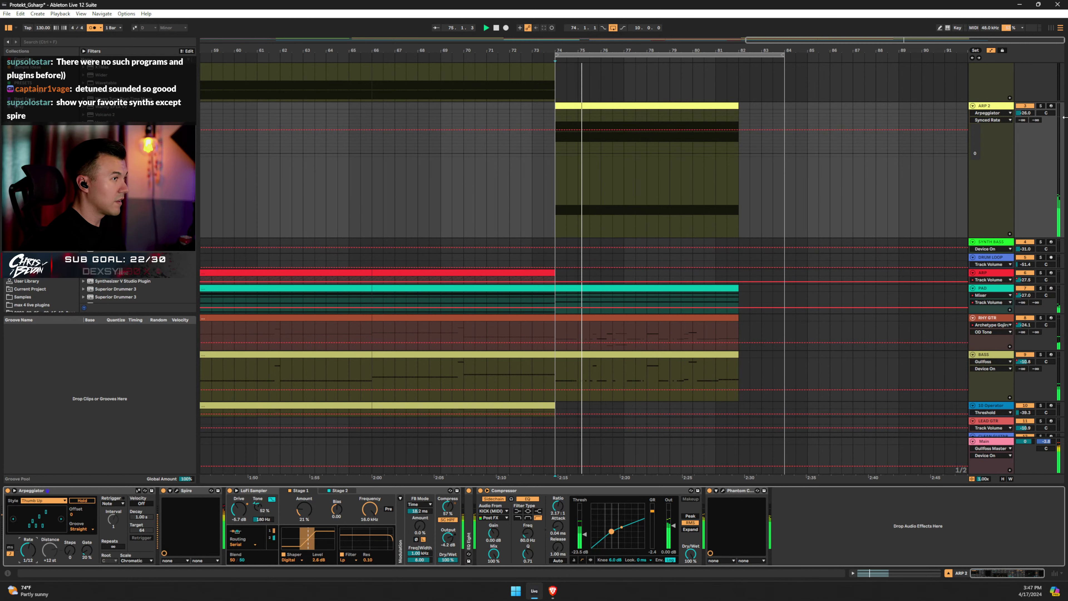
Solo the duplicated ARP 2 track, set the Arpeggiator's synced rate to 1/8 and replay from bar 74.
left_click(1041, 106)
key("space")
key("space")
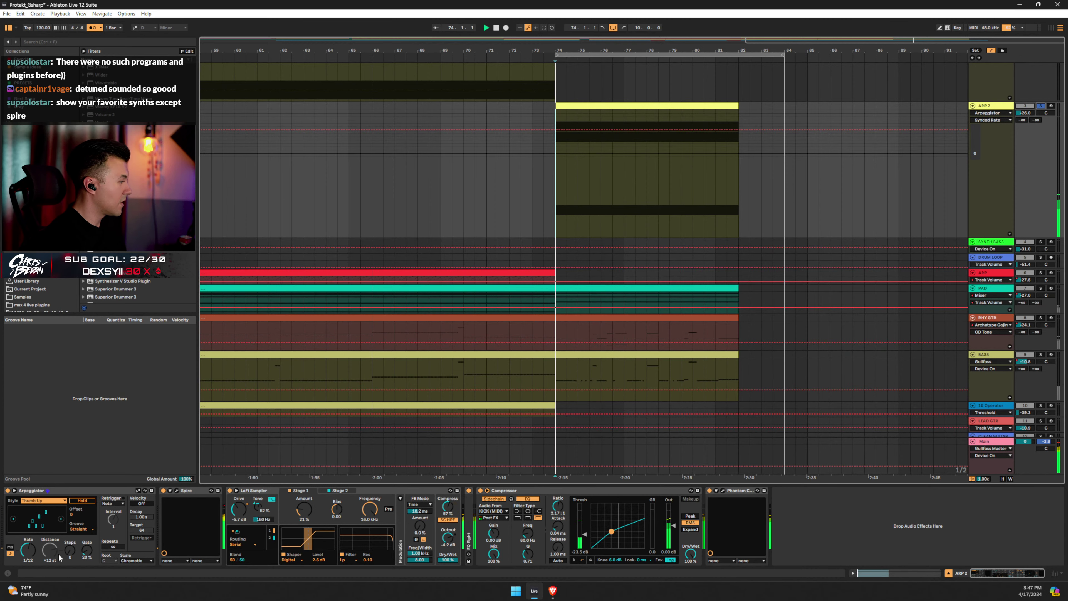
key("Up")
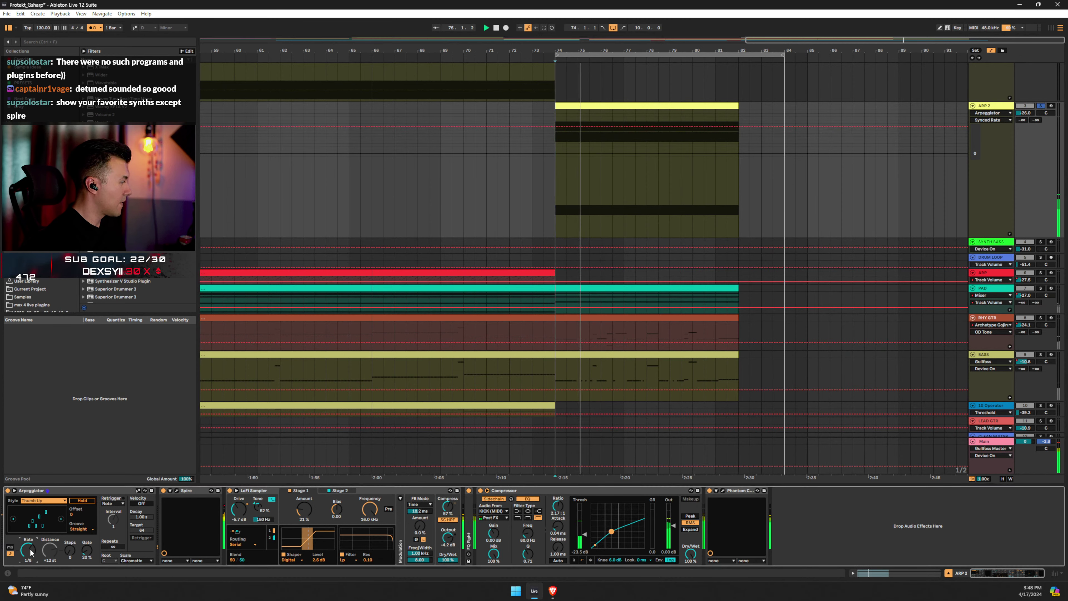
left_click(10, 548)
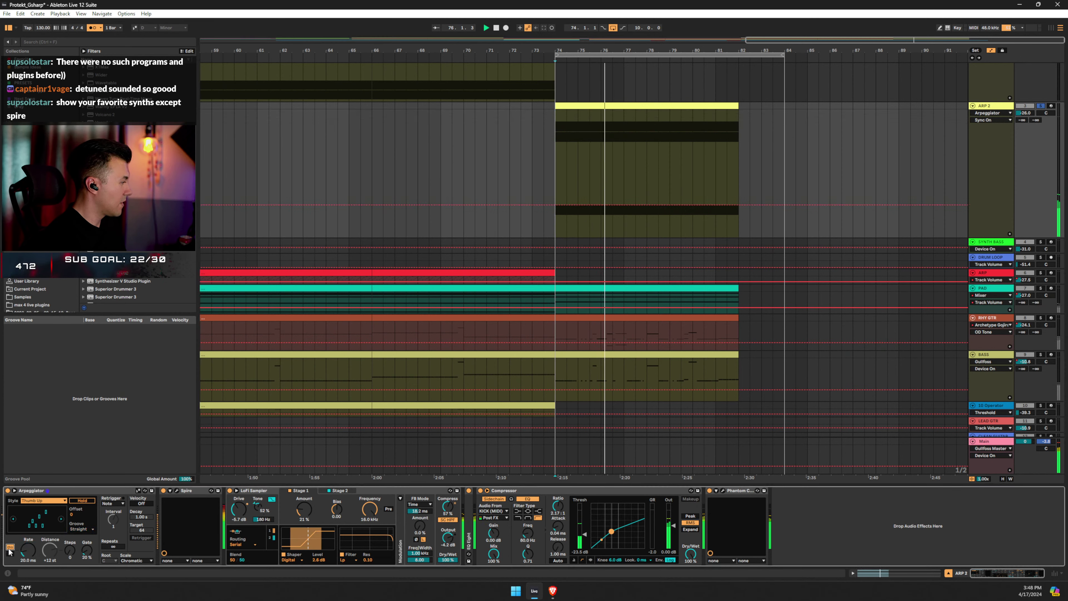
left_click(10, 552)
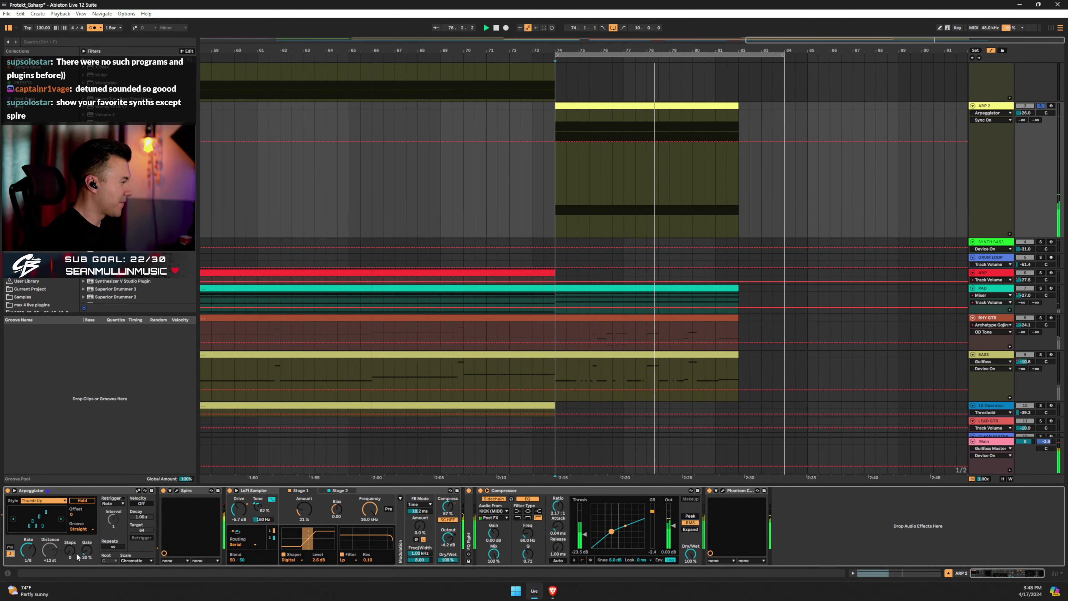
mouse_move(28, 548)
left_mouse_down()
mouse_move(28, 539)
mouse_move(27, 555)
left_mouse_up()
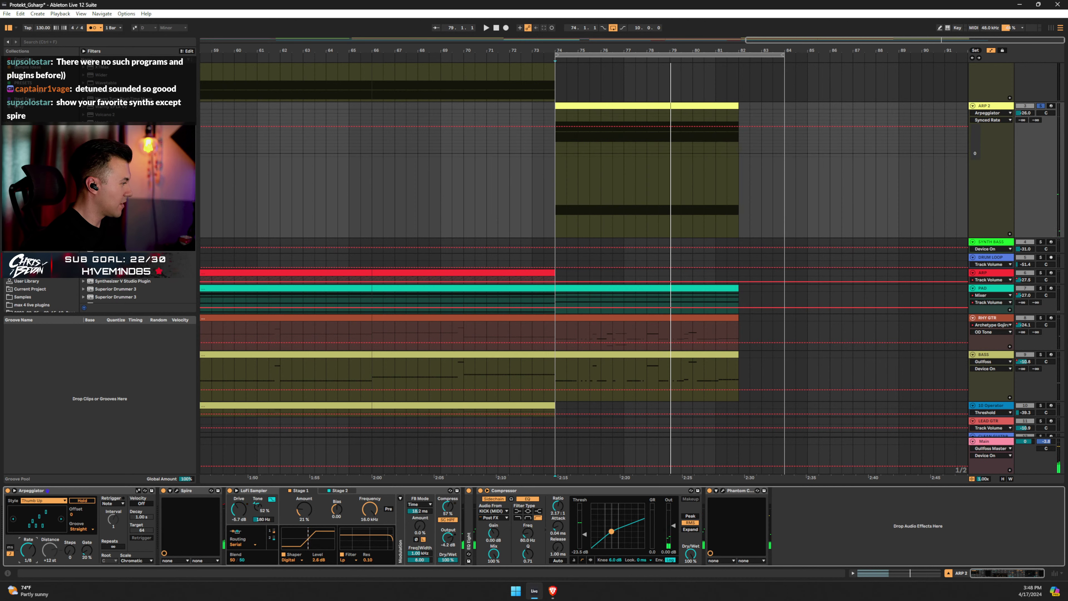
key("space")
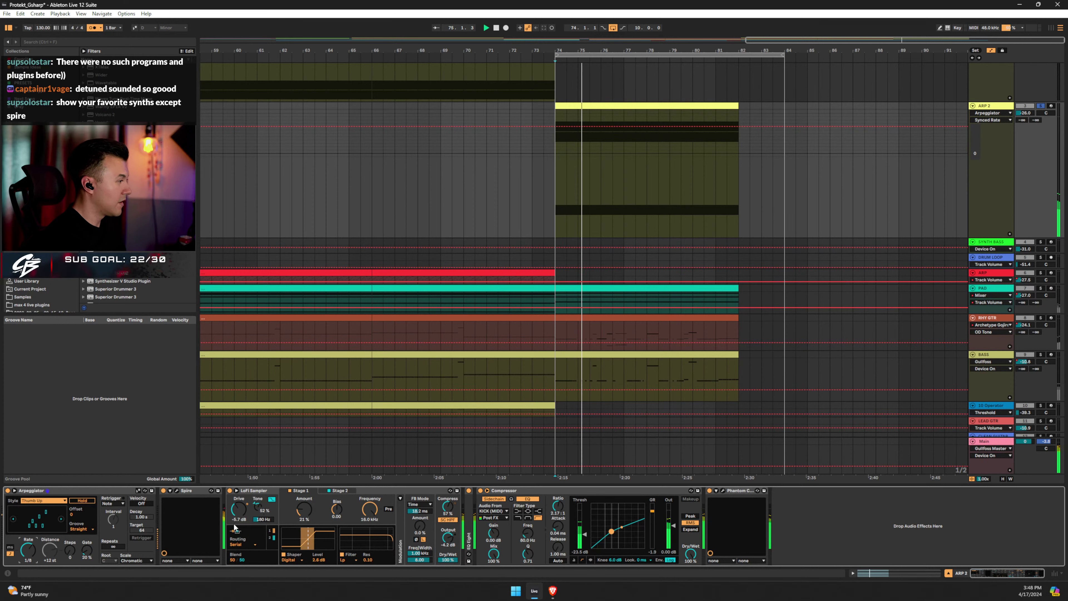
In the duplicated ARP 2 track's Spire, lower the delay's wet level and set the reverb's wet level to 0.
left_click(177, 491)
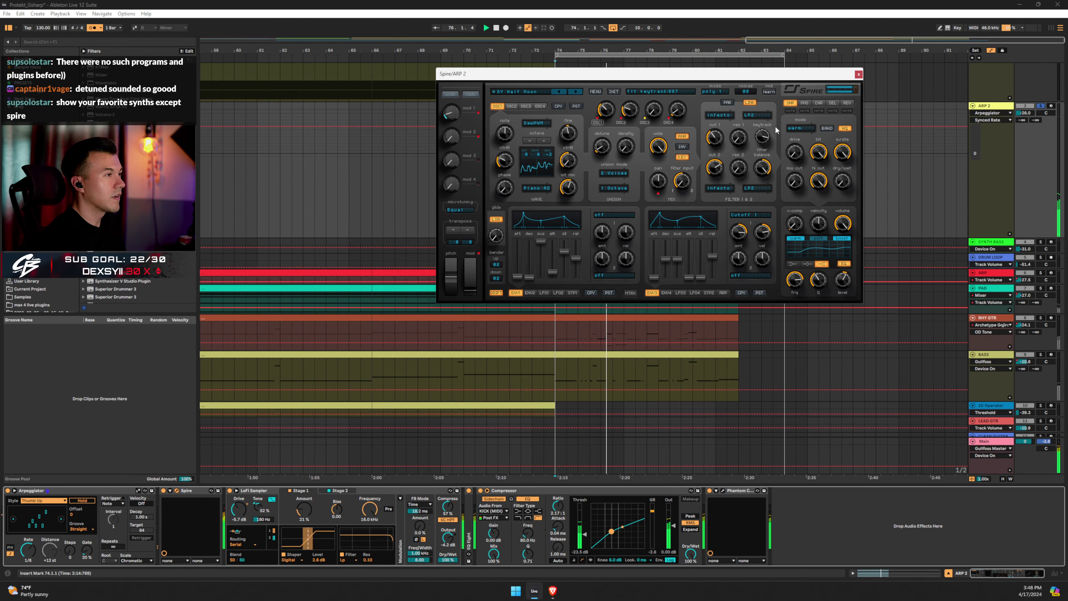
left_click(832, 102)
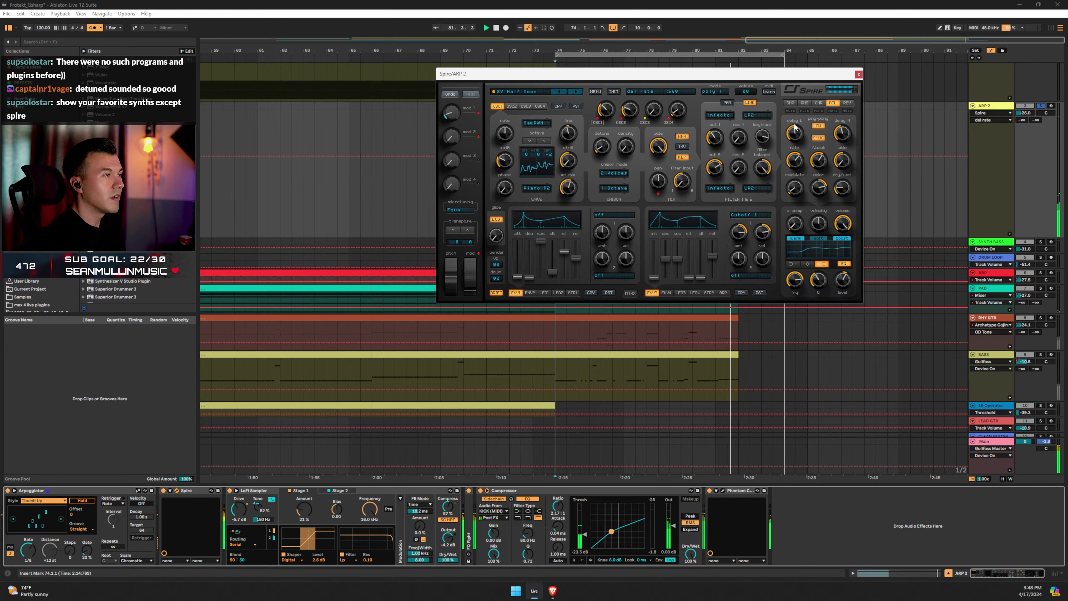
left_click_drag(841, 160, 842, 170)
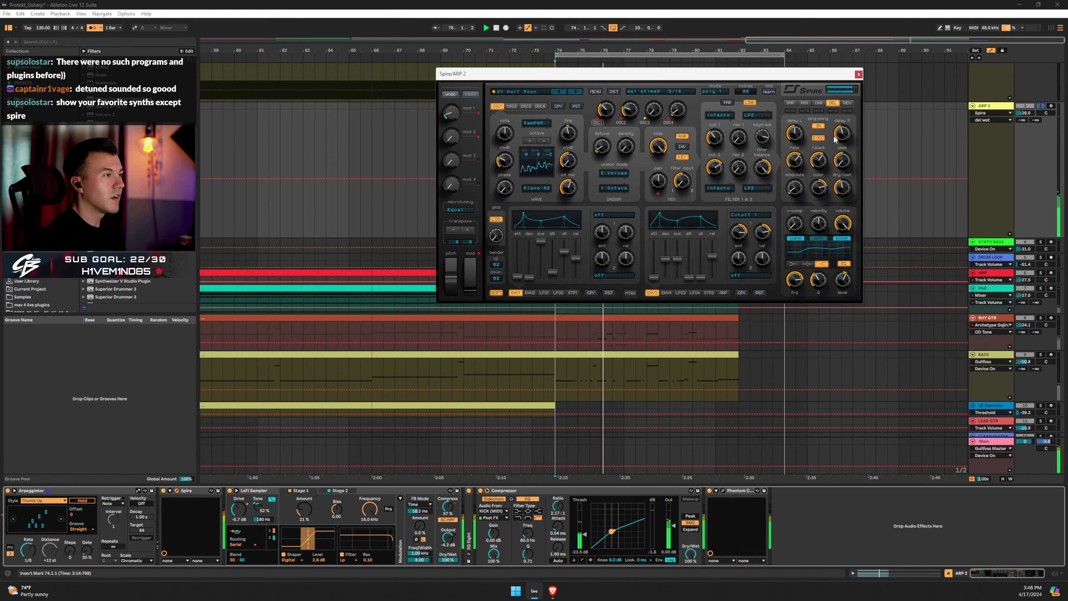
left_click(847, 103)
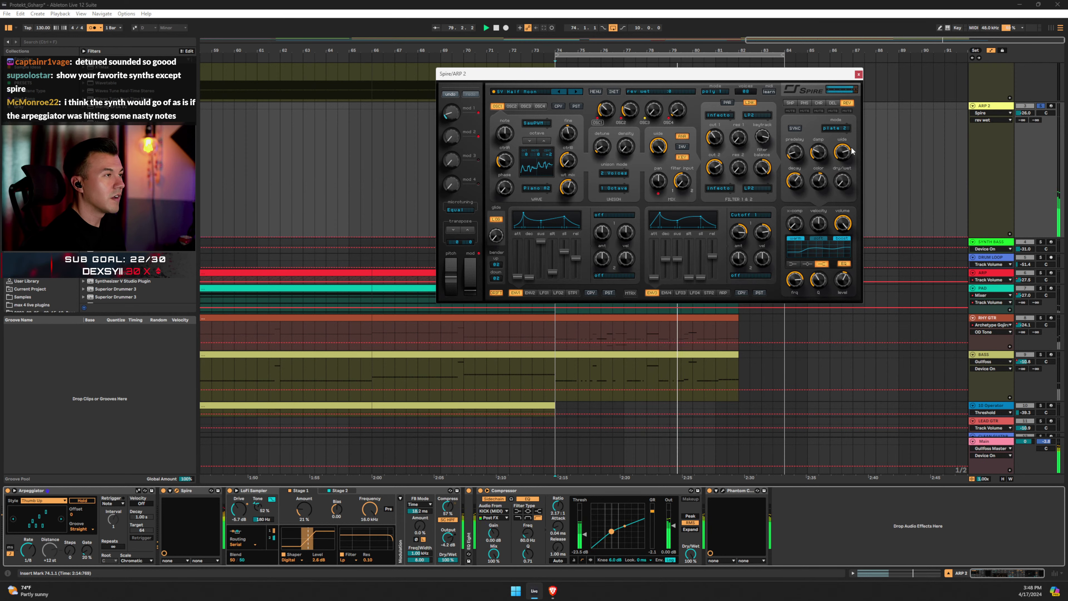
left_click(858, 75)
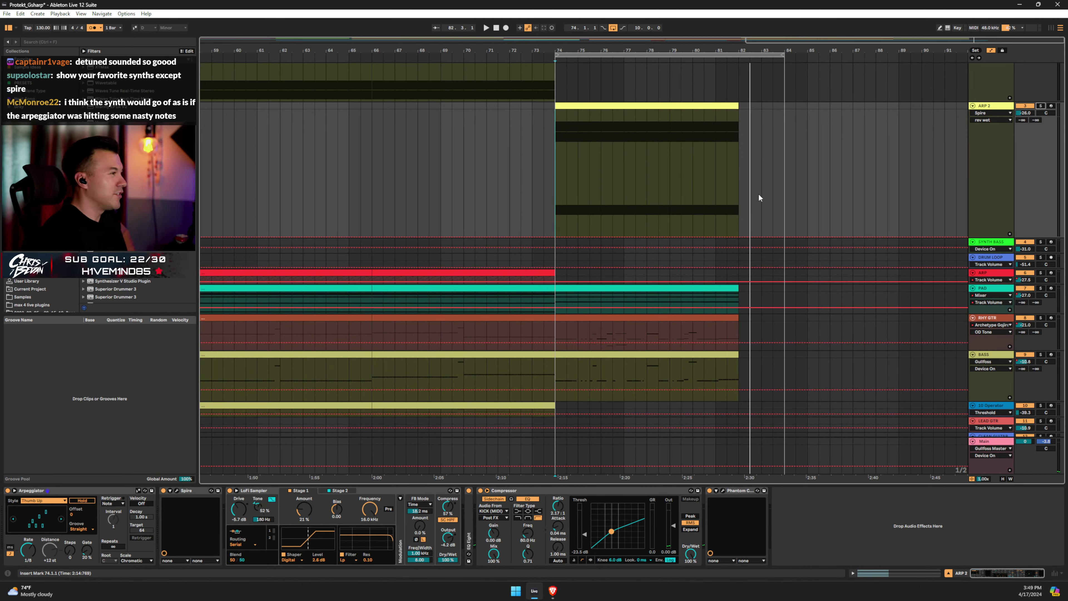
Show the whole arrangement fitted in width and height, with the automation lanes hidden.
key("w")
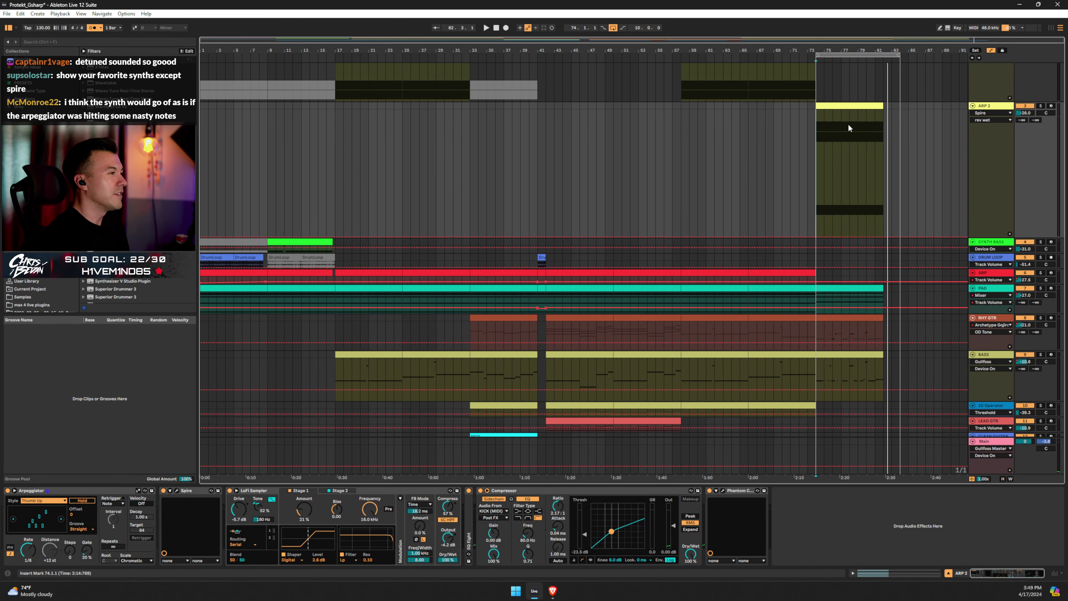
scroll(841, 139, "up", 3)
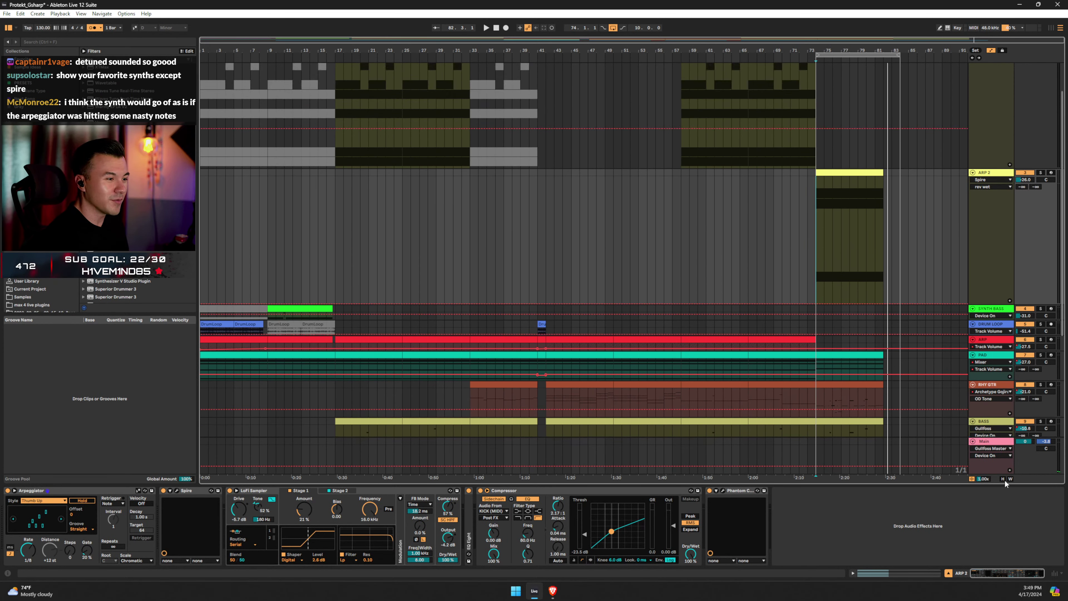
left_click(1003, 479)
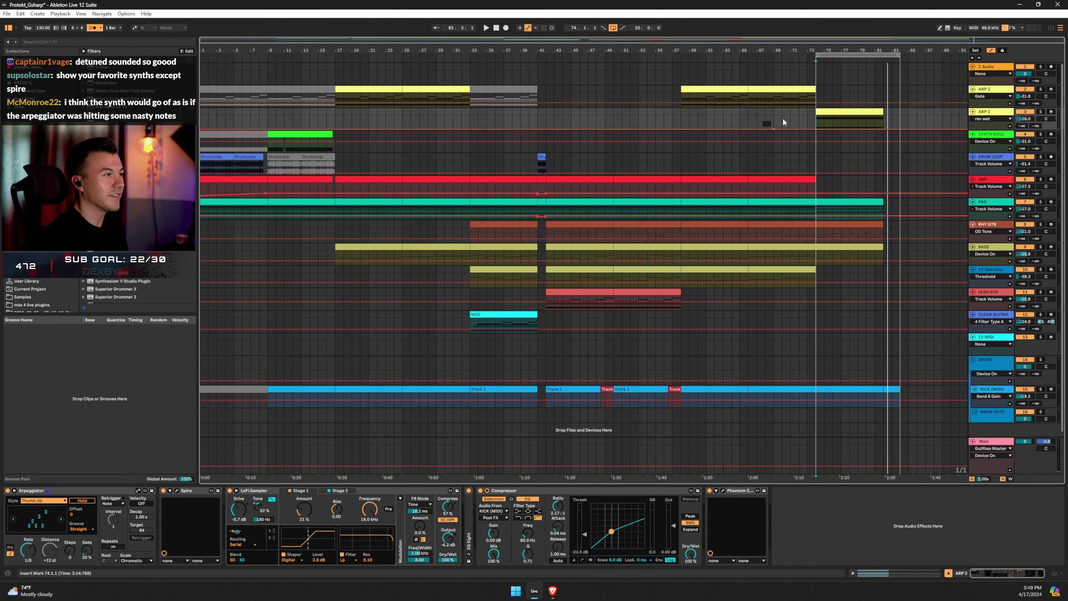
left_click(782, 122)
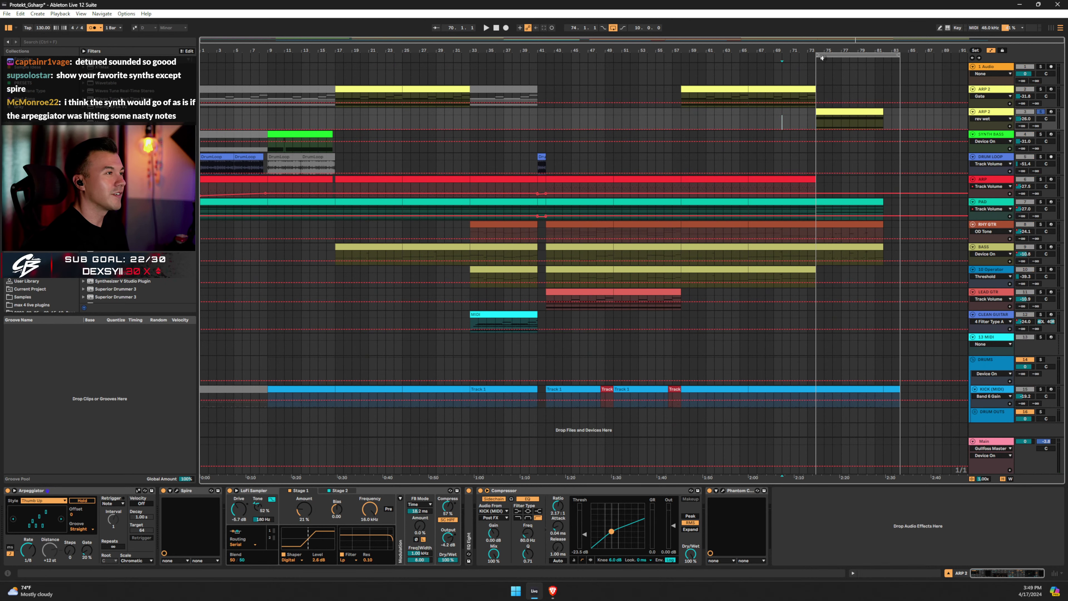
key("a")
Loop the arrangement from bar 1 to bar 84 with playback starting at bar 1, and save the Set.
key("ctrl+a")
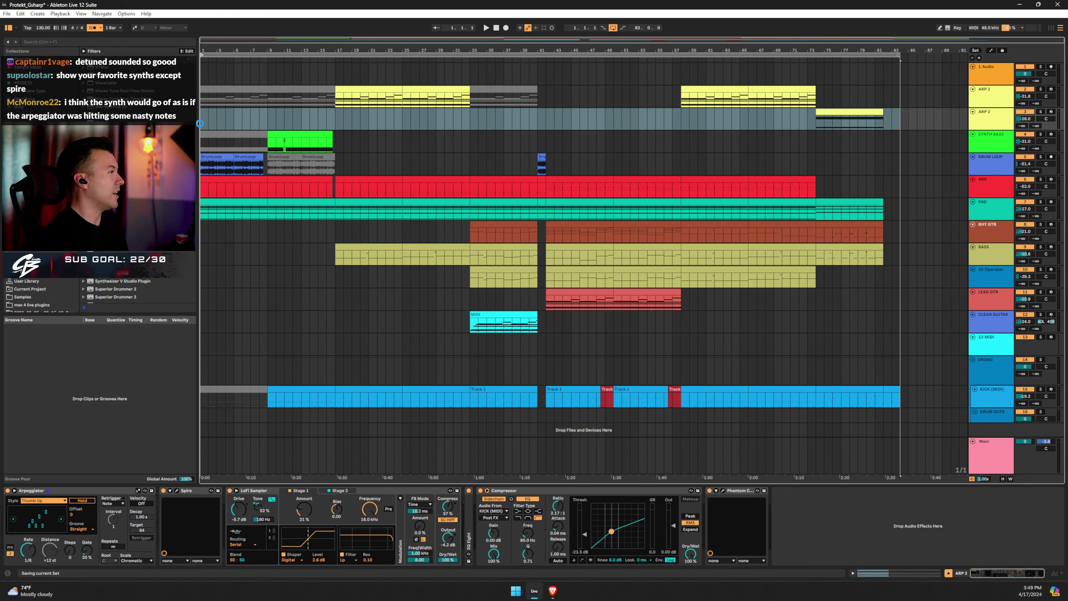
left_click(201, 115)
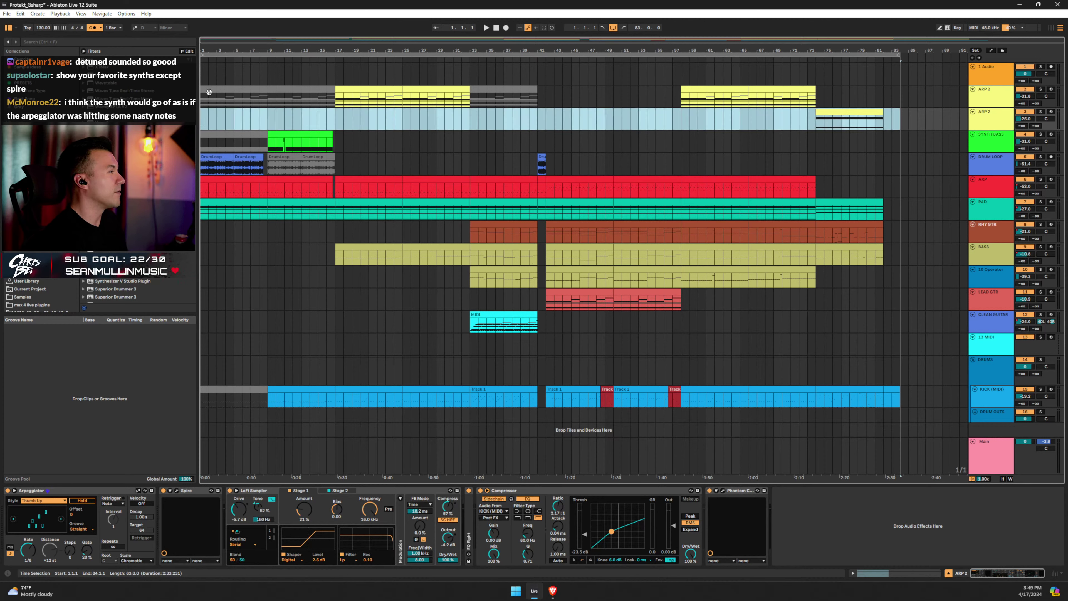
left_click(203, 118)
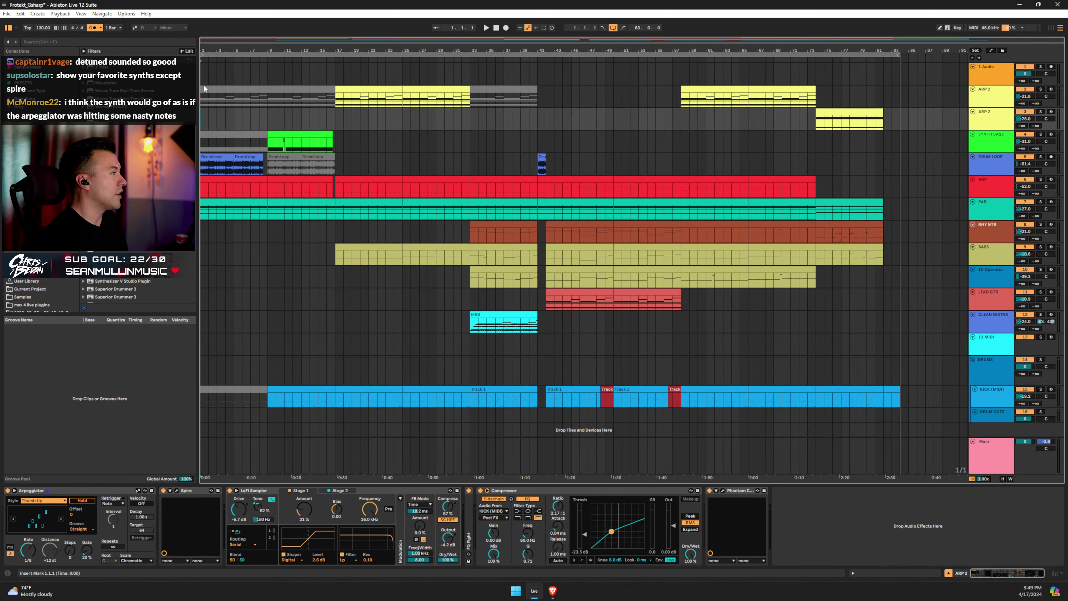
left_click_drag(204, 48, 204, 86)
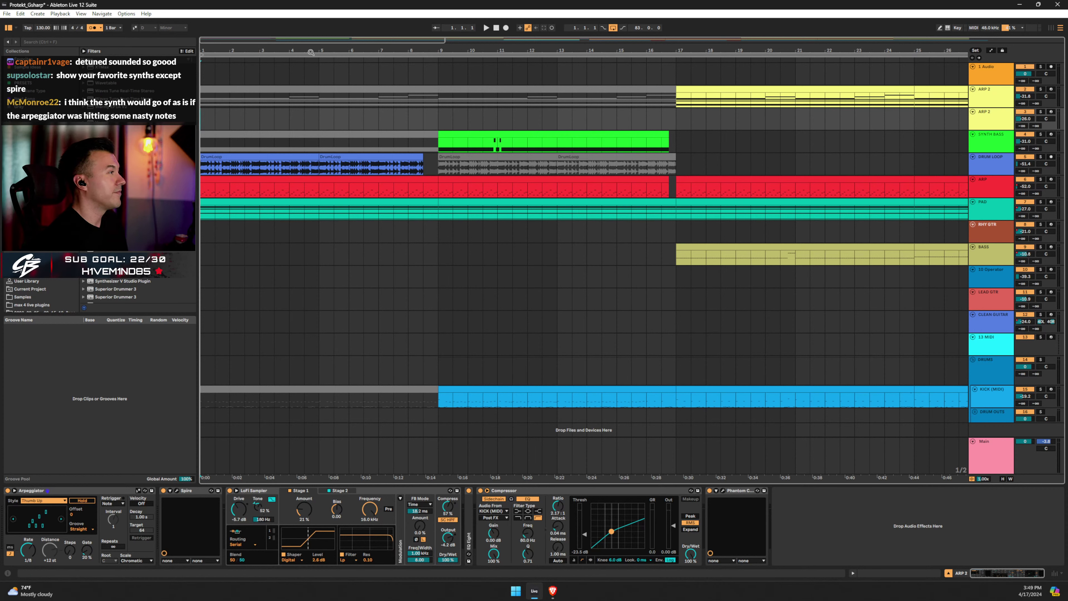
Play the arrangement from bar 1 with the metronome off and playhead following on.
key("space")
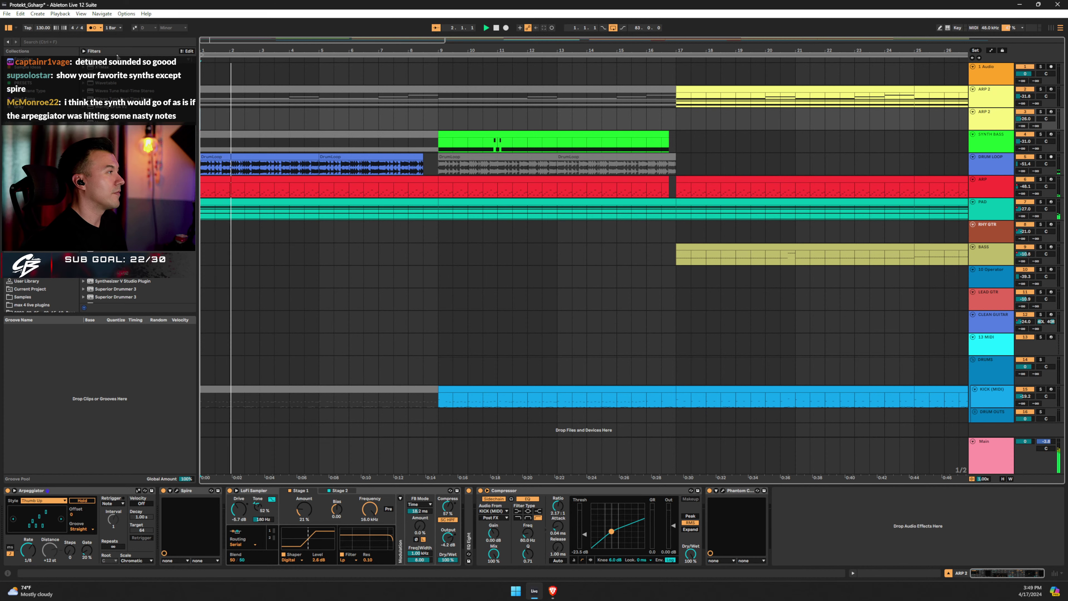
left_click(93, 27)
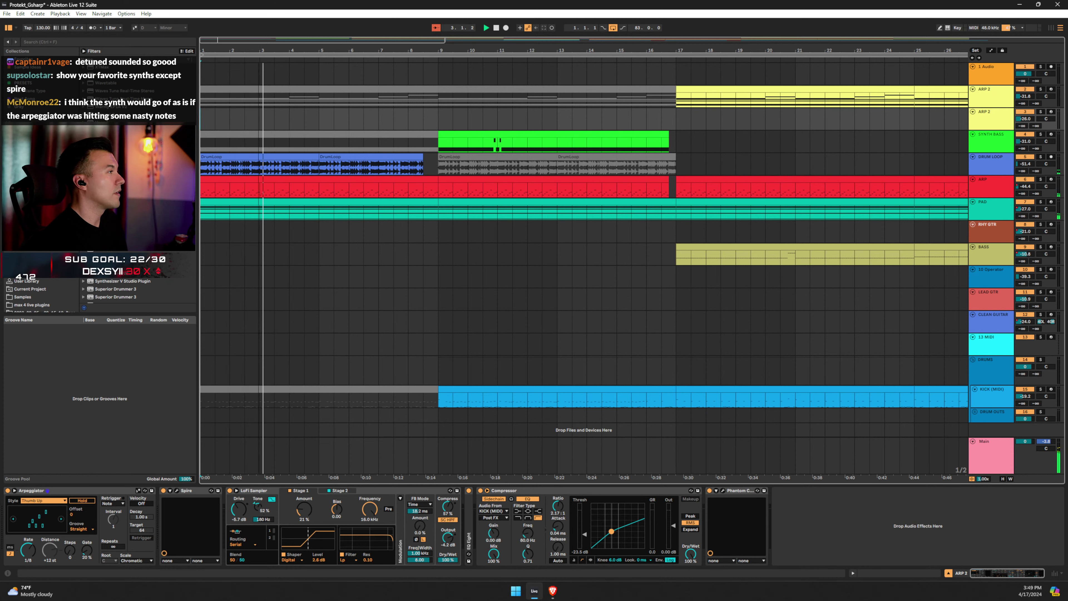
left_click_drag(438, 51, 439, 57)
left_click(436, 27)
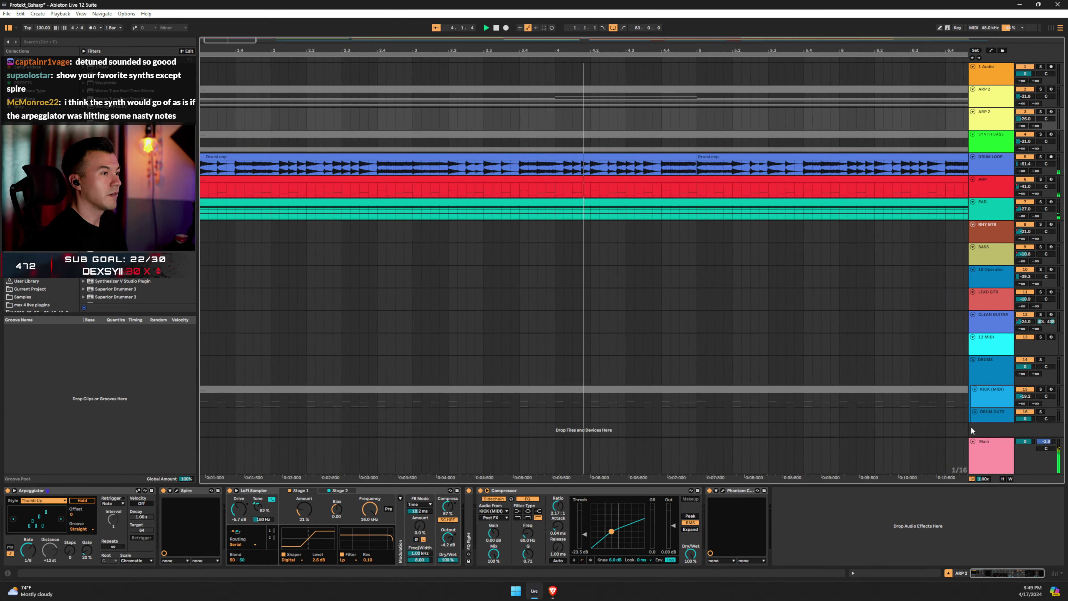
left_click(1003, 479)
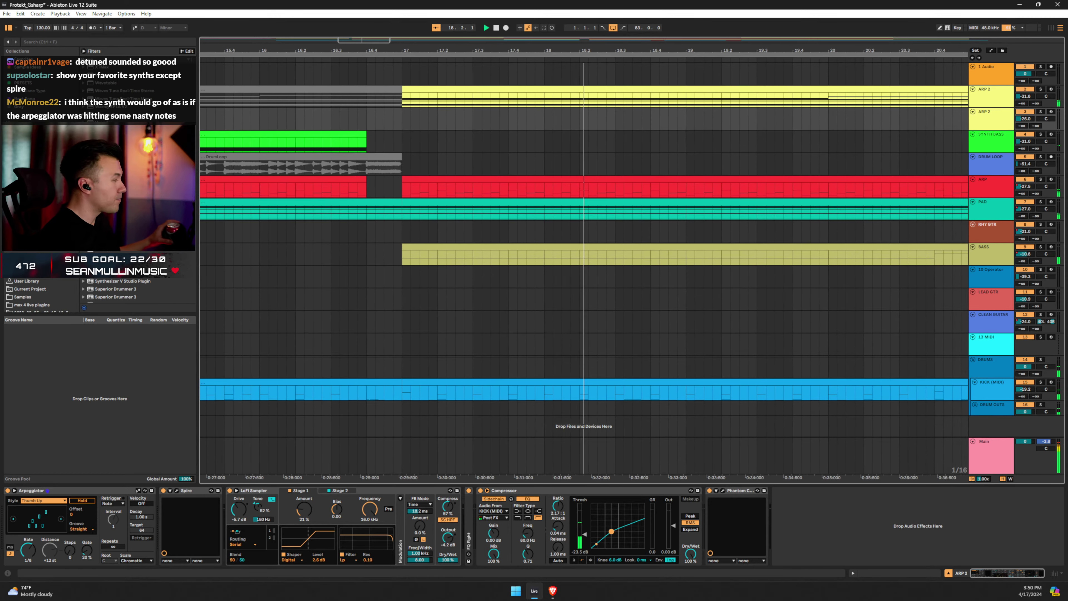
During playback, slightly lower the output of the BASS track's Compressor and the overall gain of the CLEAN GUITAR track's EQ Eight.
left_click(996, 258)
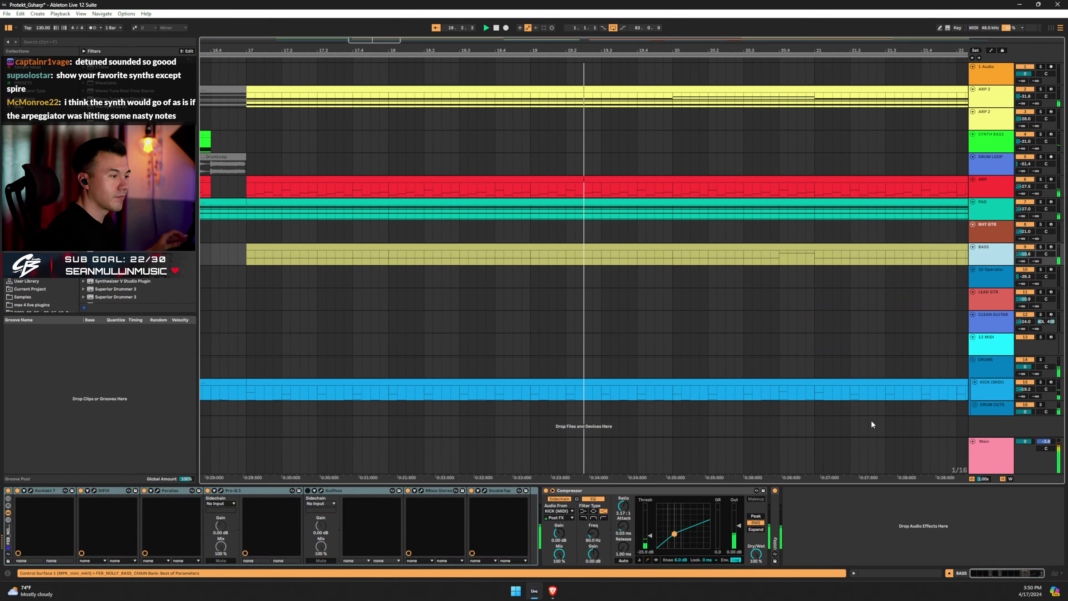
left_click_drag(740, 527, 740, 528)
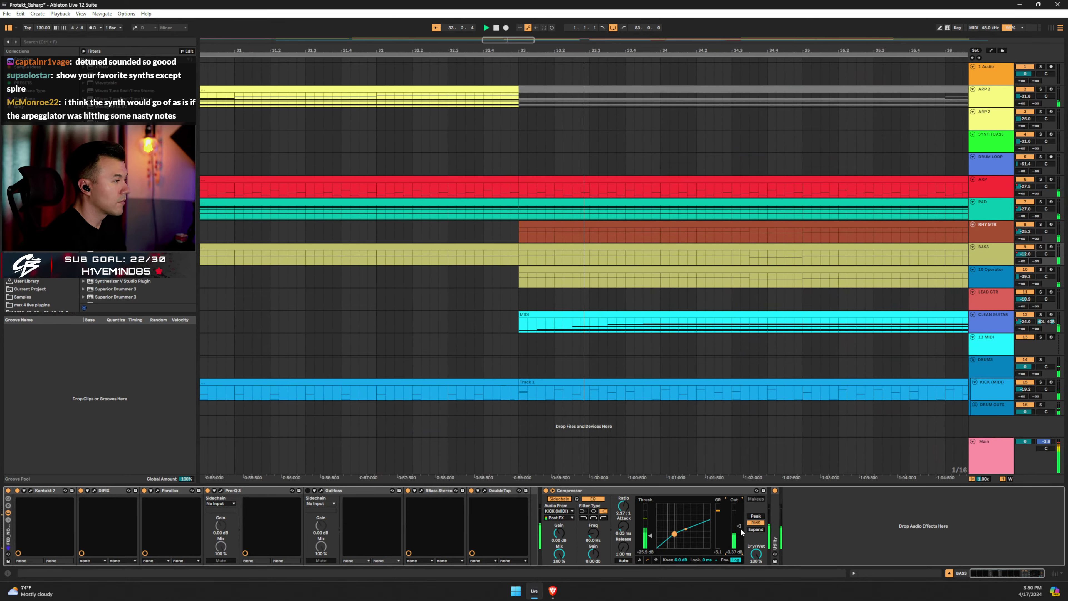
left_click(992, 324)
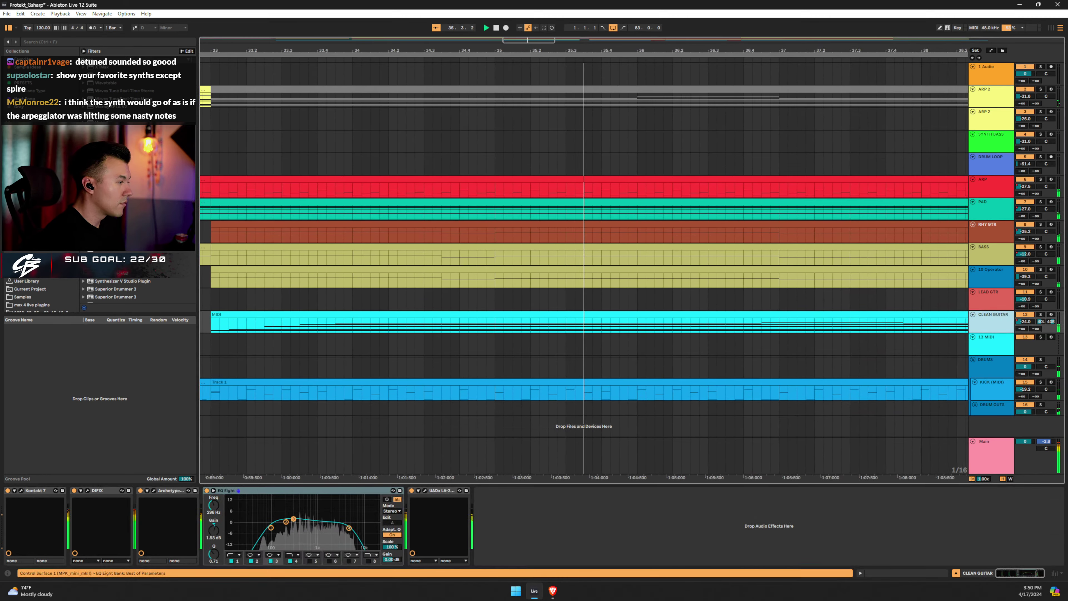
left_click(386, 560)
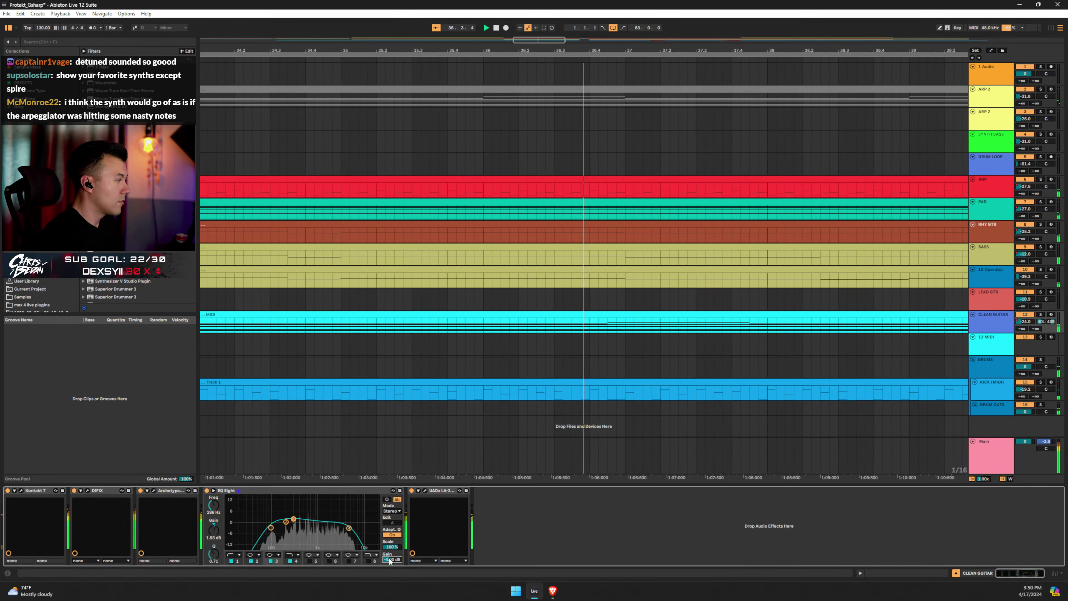
key("Down")
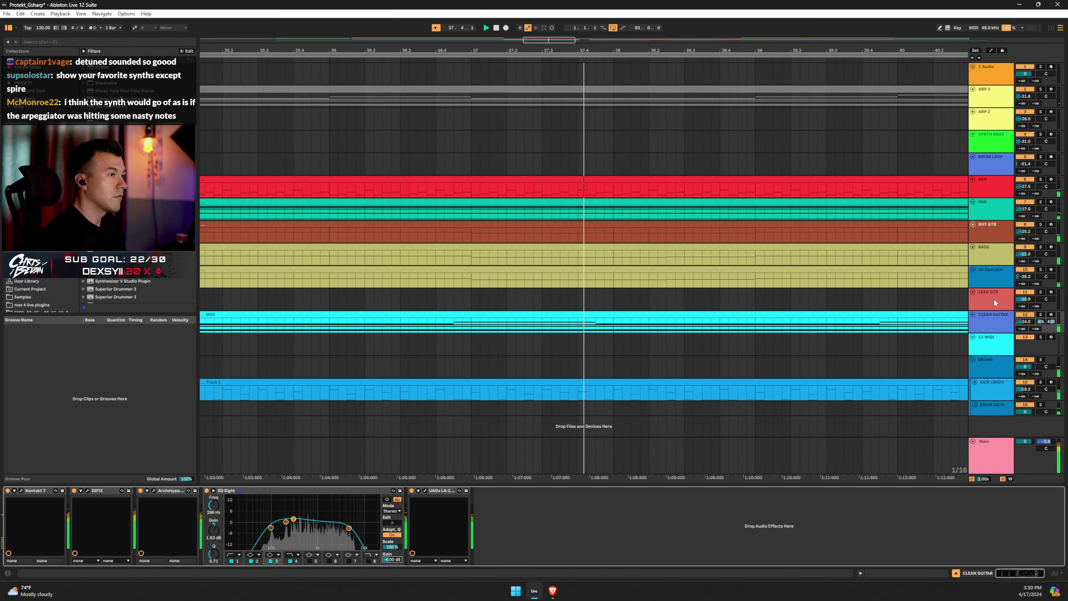
Bring up the RHY GTR track's Compressor and lower the LEAD GTR track's volume during playback.
left_click(998, 233)
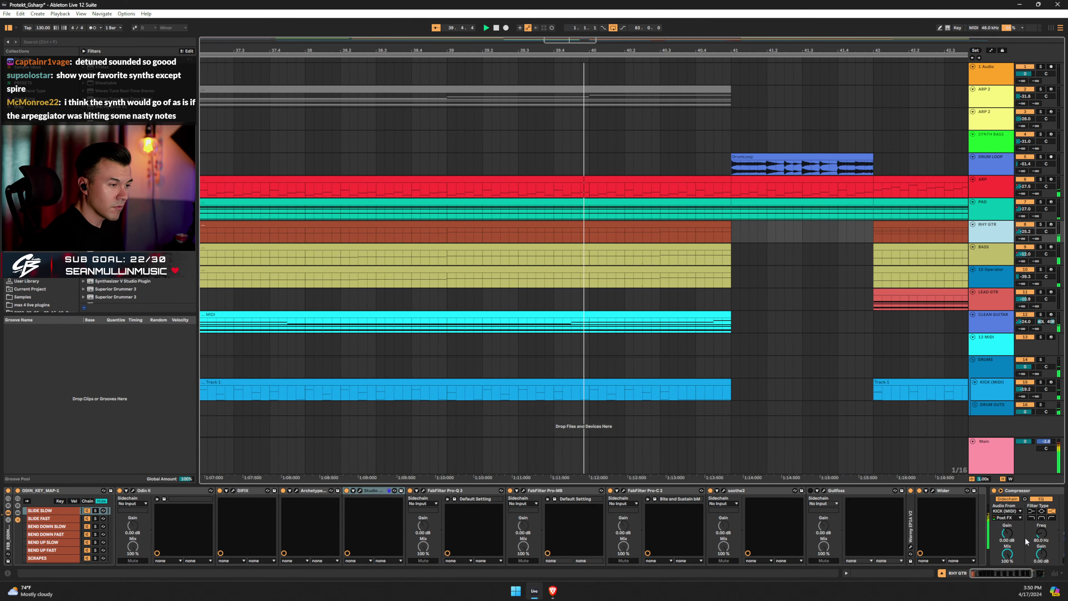
scroll(1024, 536, "right", 5)
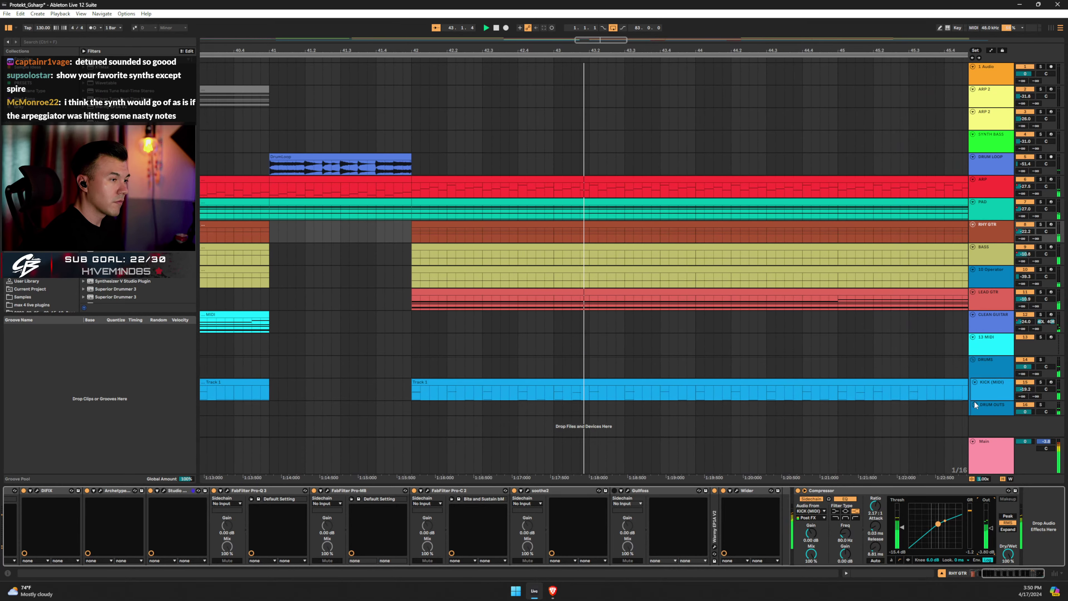
left_click_drag(1027, 302, 1027, 306)
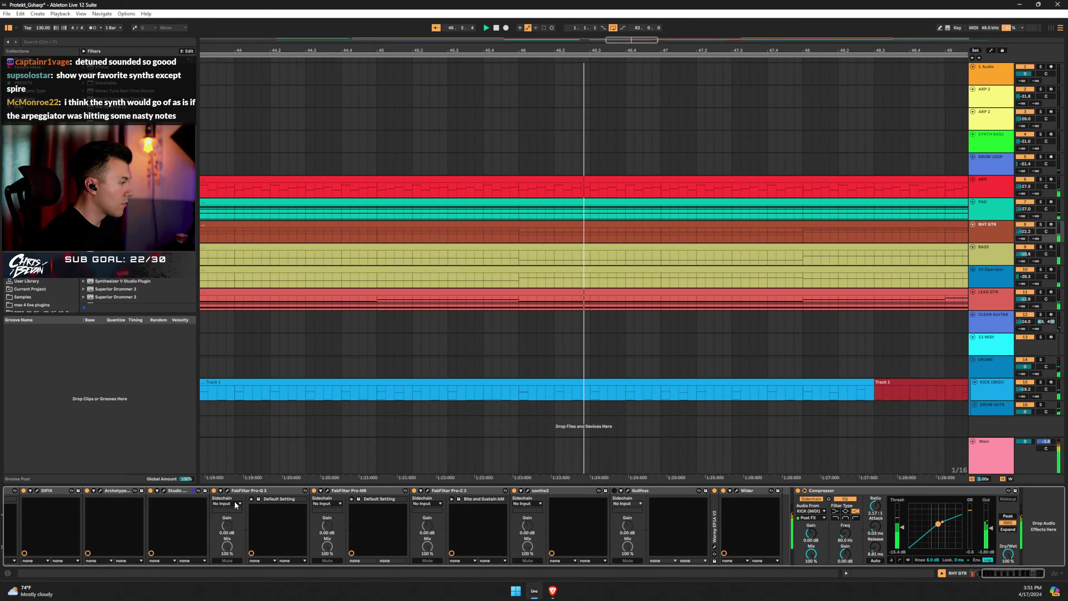
In the RHY GTR track's FabFilter Pro-Q 3, reduce the 1.5 kHz cut to about -0.22 dB and lower the high cut to about 8.9 kHz.
left_click(228, 490)
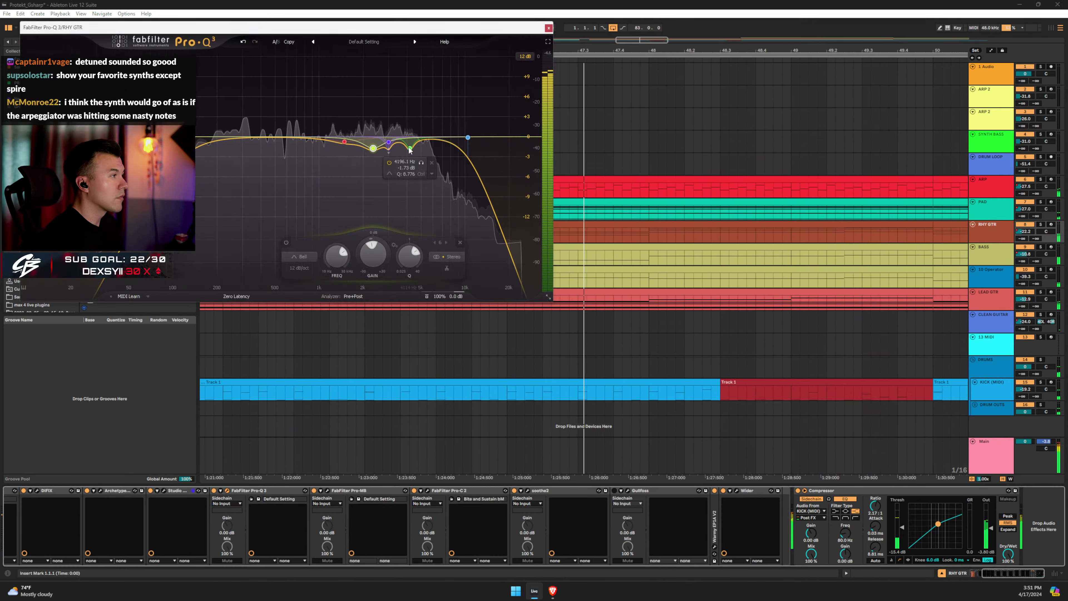
mouse_move(397, 155)
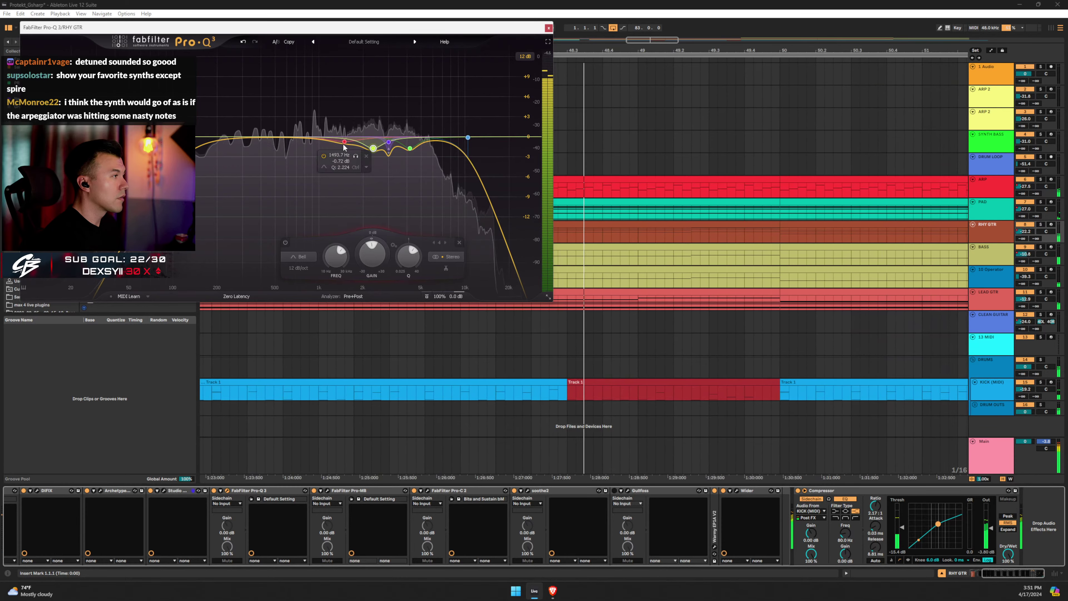
left_click_drag(343, 145, 345, 143)
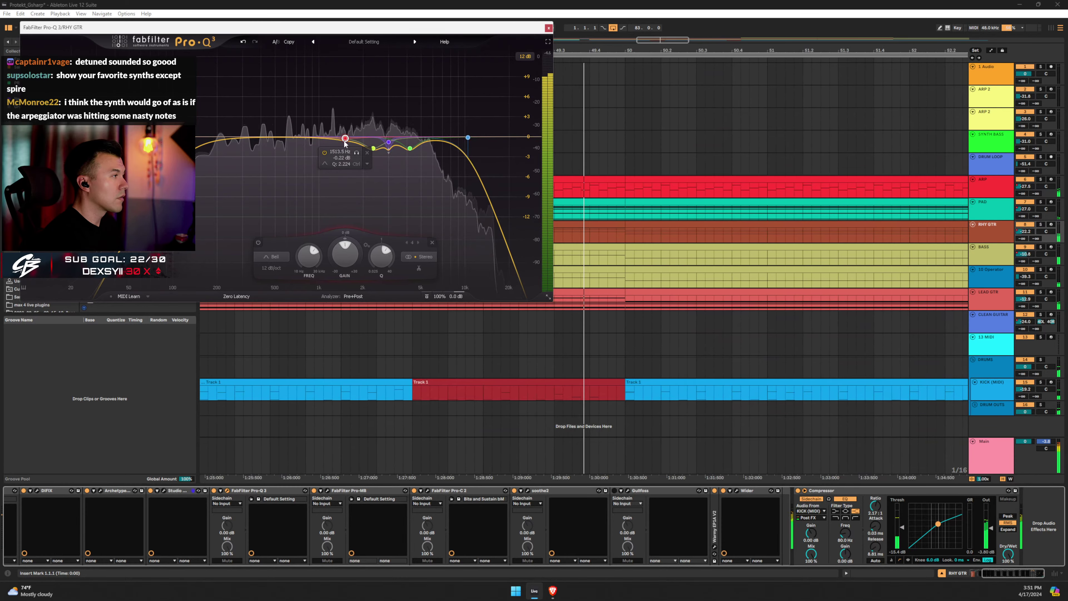
mouse_move(409, 151)
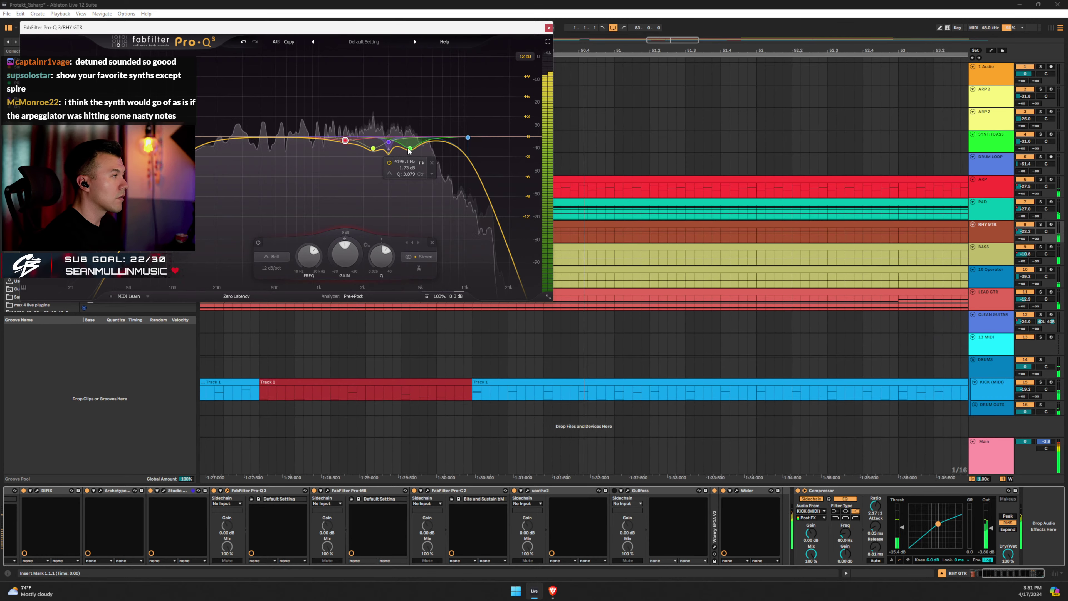
left_click_drag(467, 137, 458, 144)
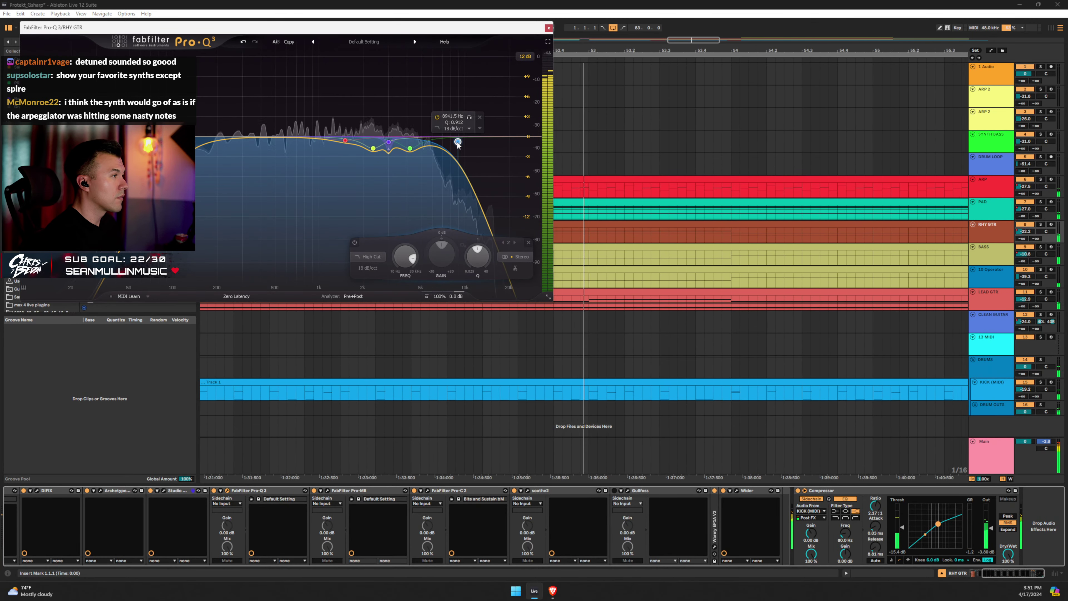
left_click(548, 29)
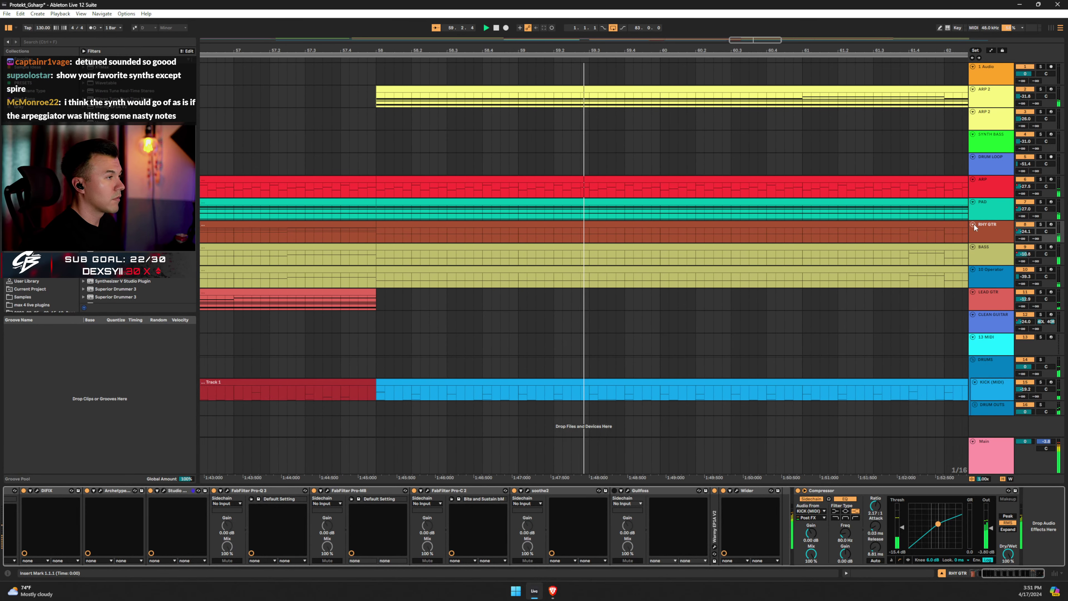
During playback, trim the output of the PAD track's sidechained Compressor and slightly lower the volumes of the ARP 2 tracks.
left_click(985, 210)
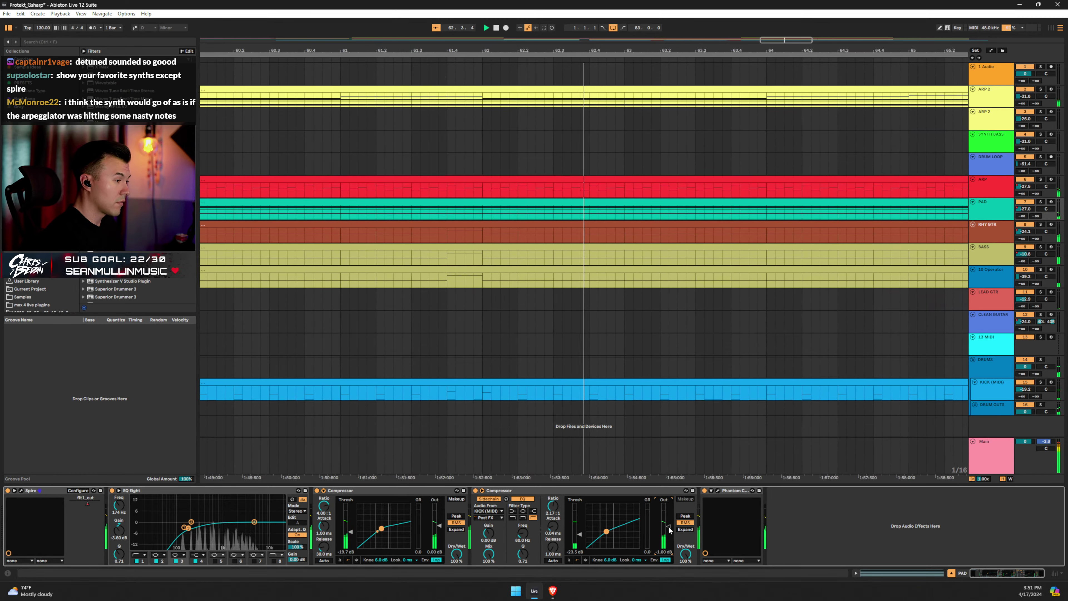
left_click(1026, 97)
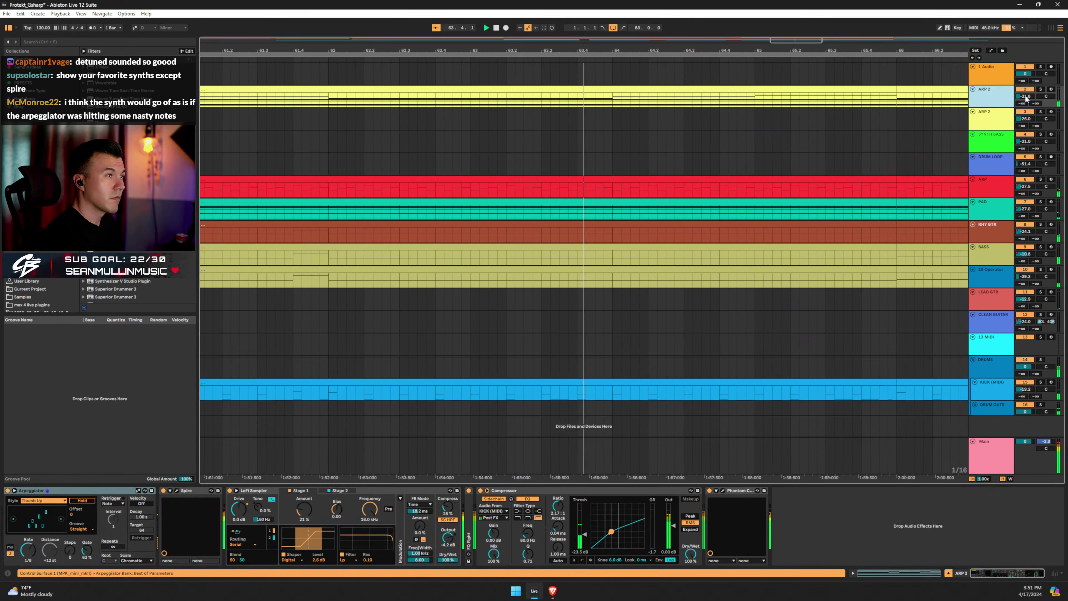
left_click(979, 188)
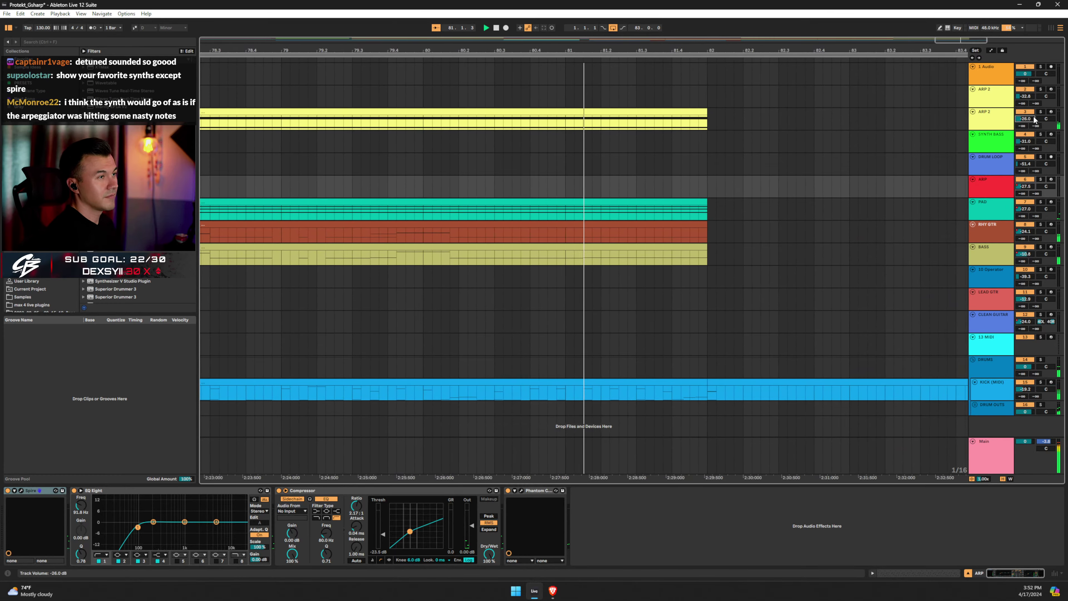
Play the end of the arrangement from just before the ARP 2 part at bar 74.
scroll(1034, 120, "down", 3)
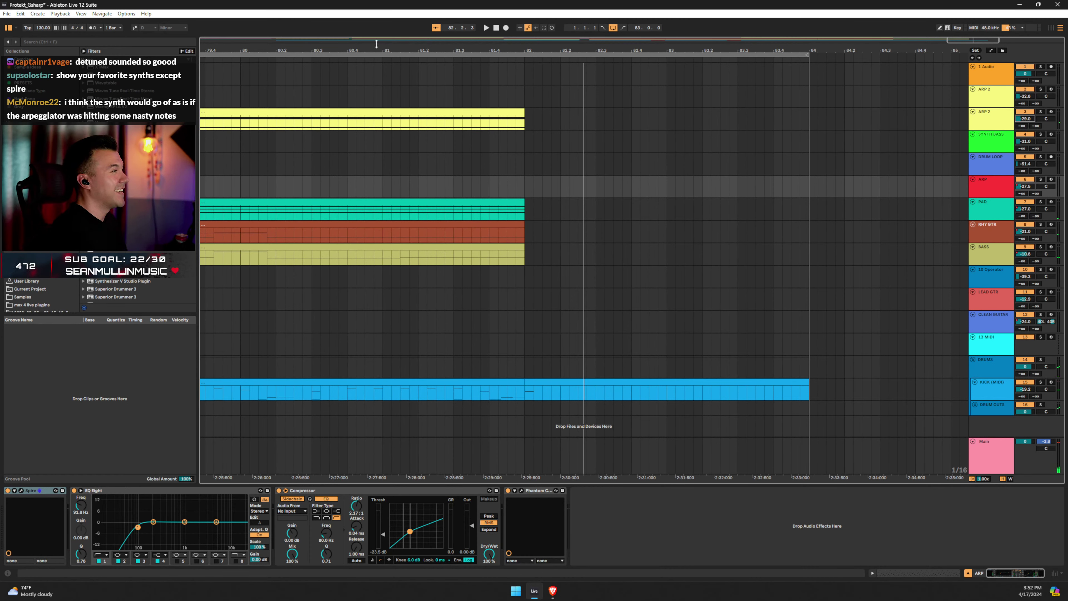
left_click_drag(376, 47, 698, 12)
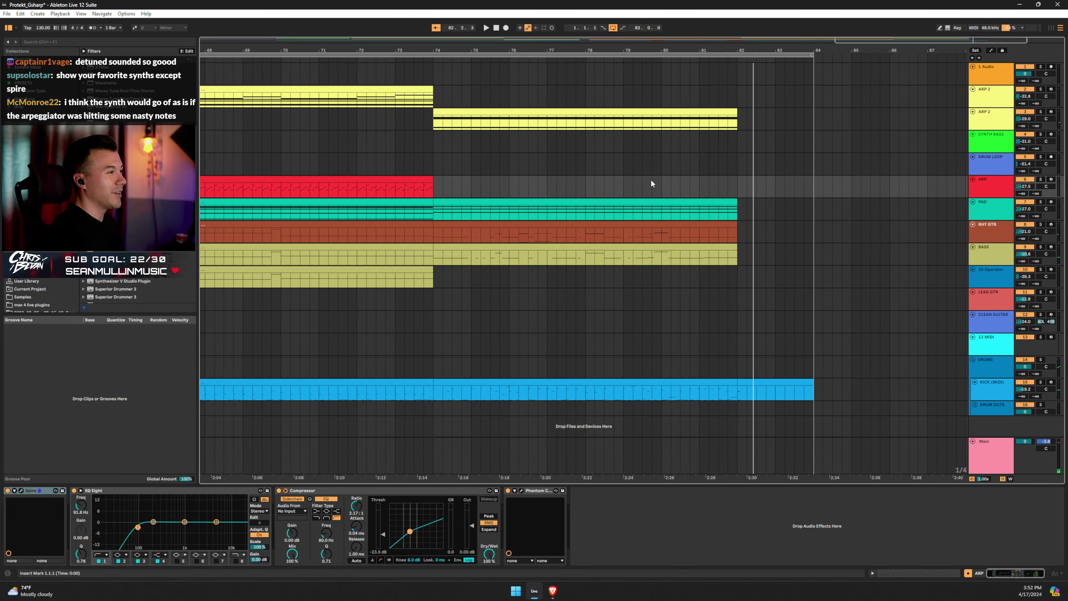
left_click(652, 162)
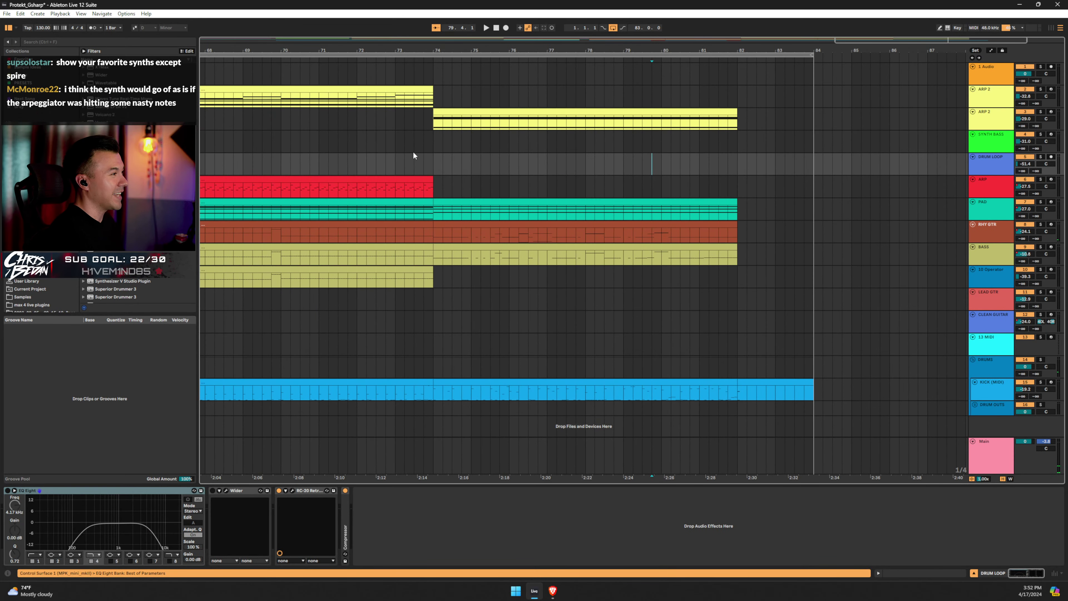
key("space")
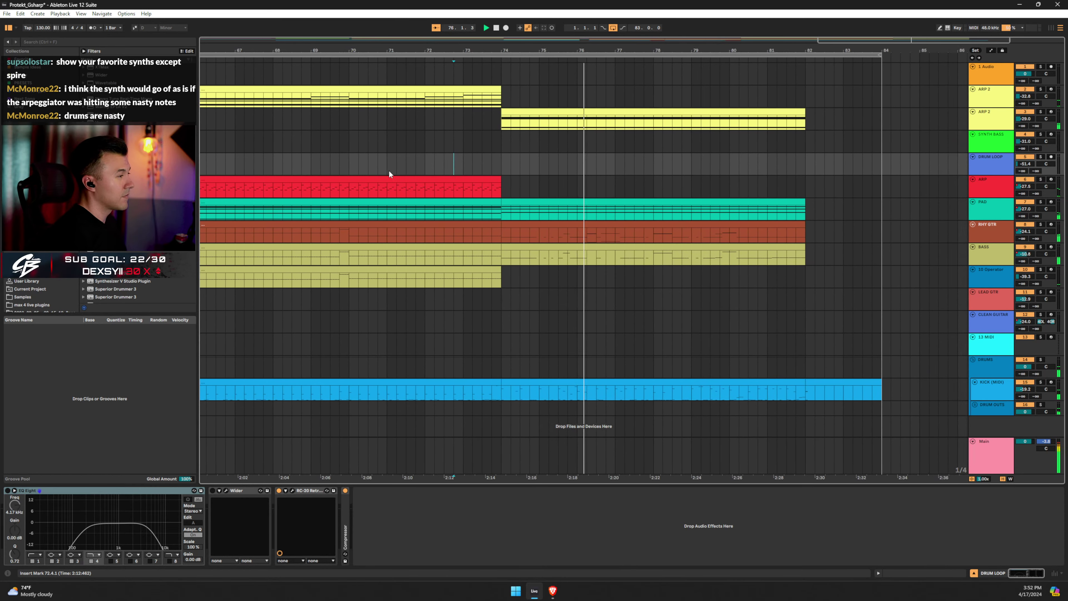
Slightly lower the PAD track's volume automation across bars 74 to 82, listen to the section, and hide the automation lanes.
left_click(1020, 211)
key("a")
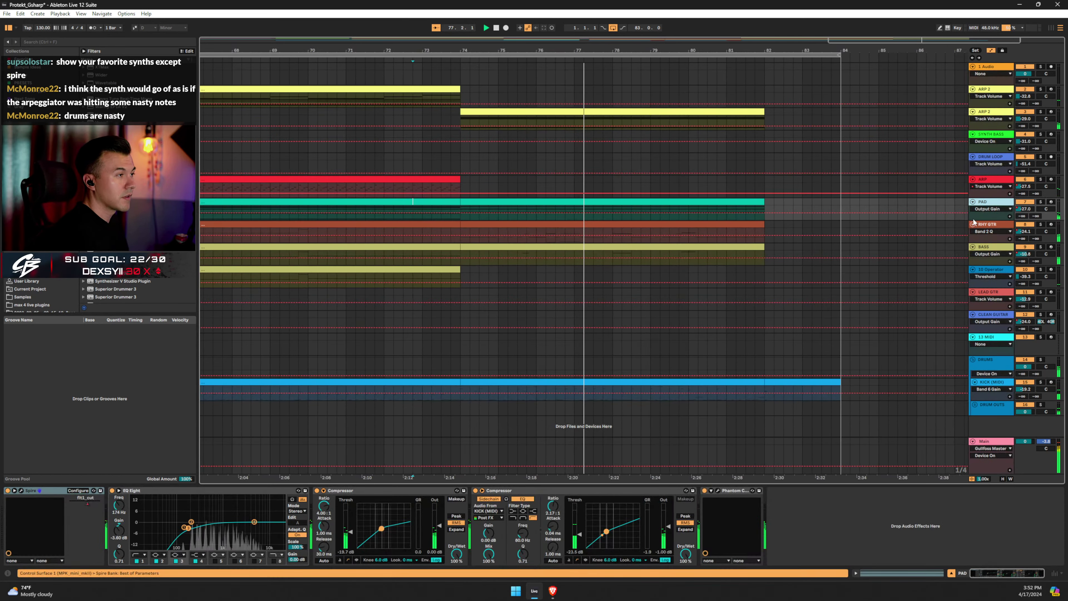
left_click(1020, 211)
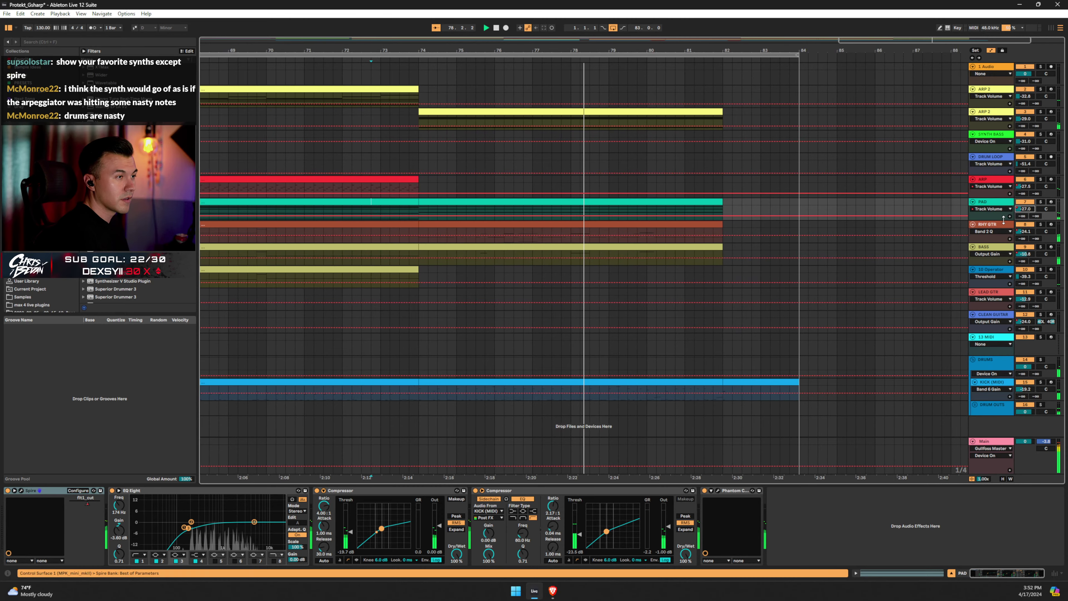
left_click_drag(1020, 220, 1013, 312)
left_click(433, 211)
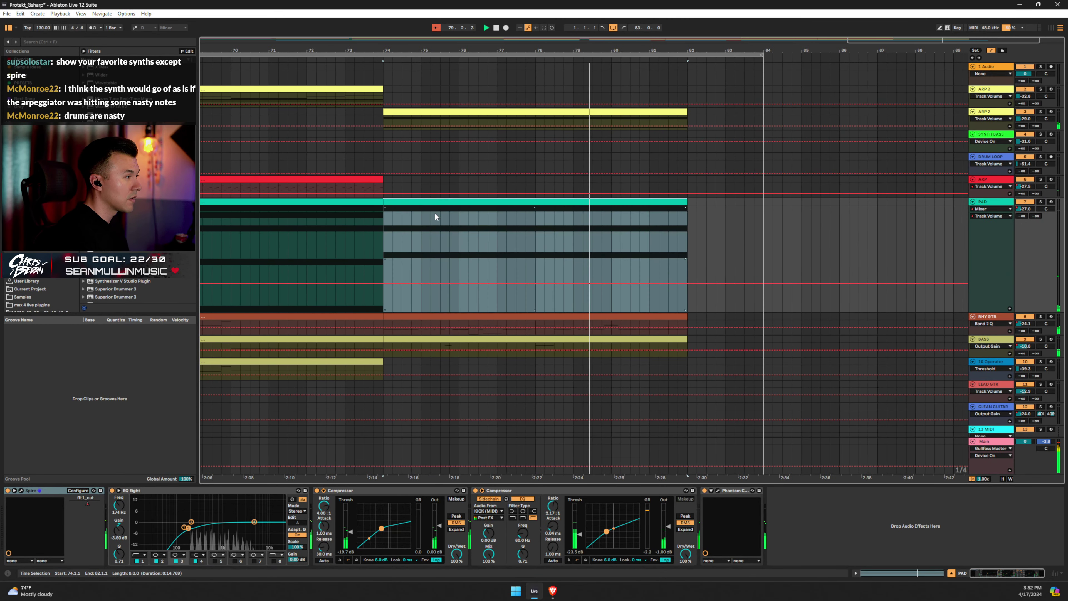
left_click_drag(536, 207, 536, 208)
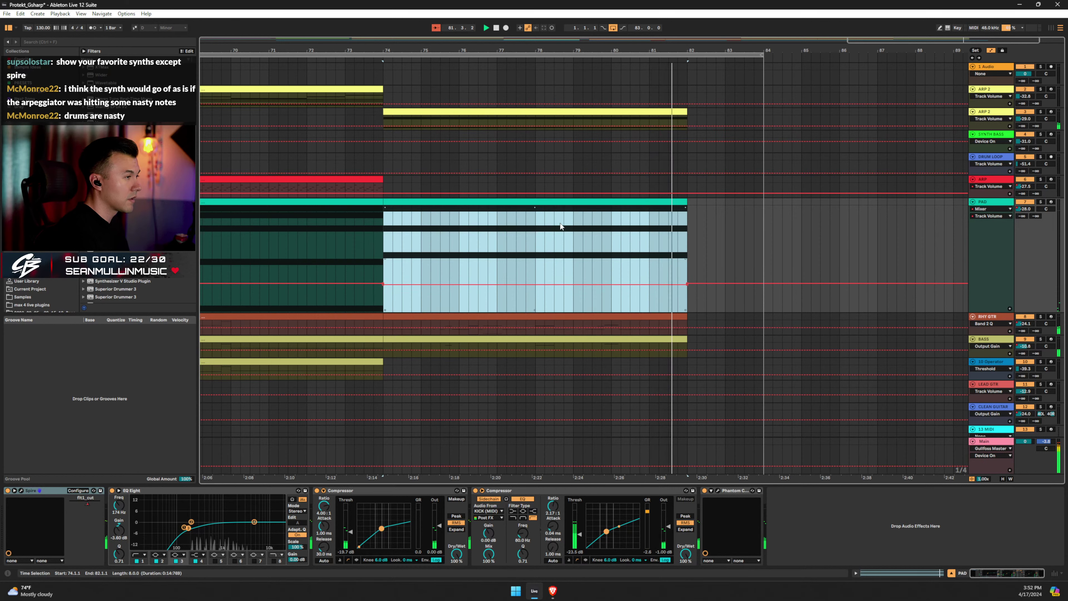
left_click(382, 230)
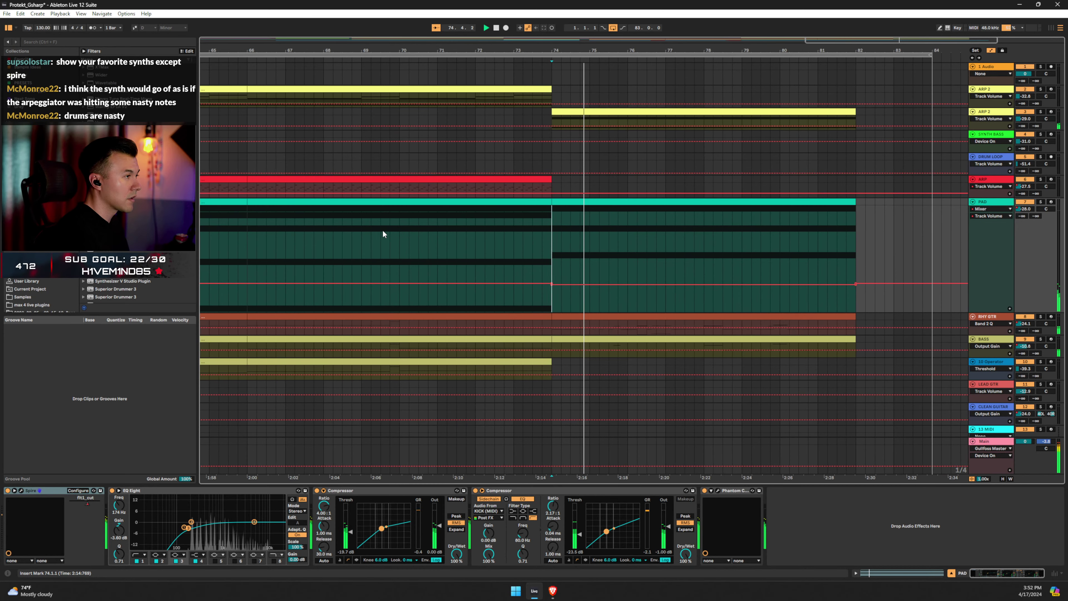
key("a")
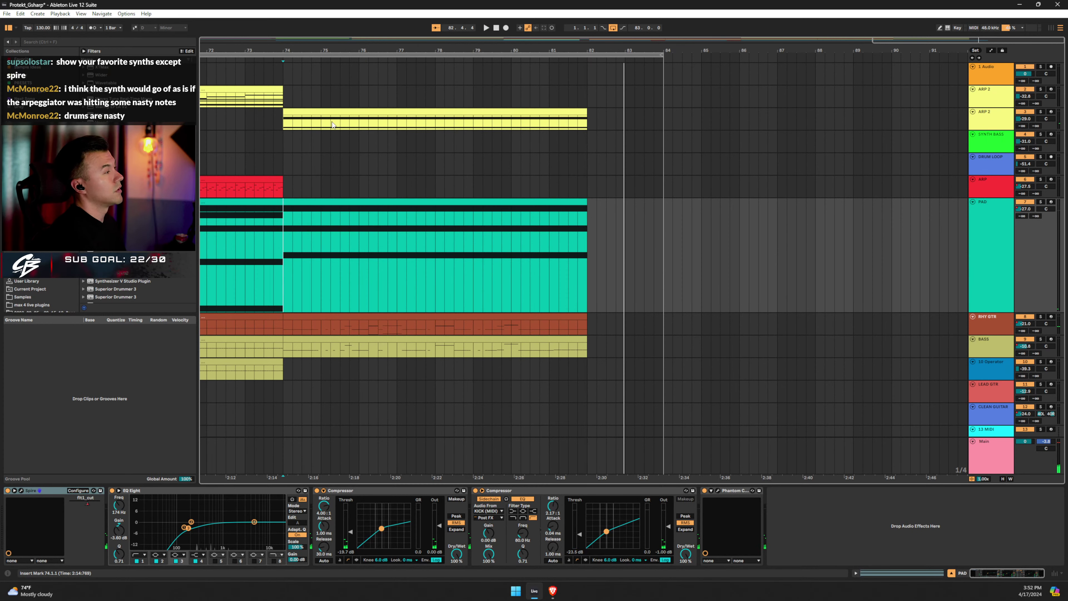
Copy the ARP track's clip from bars 66 to 74 to the outro at bar 82.
left_click_drag(253, 47, 589, 37)
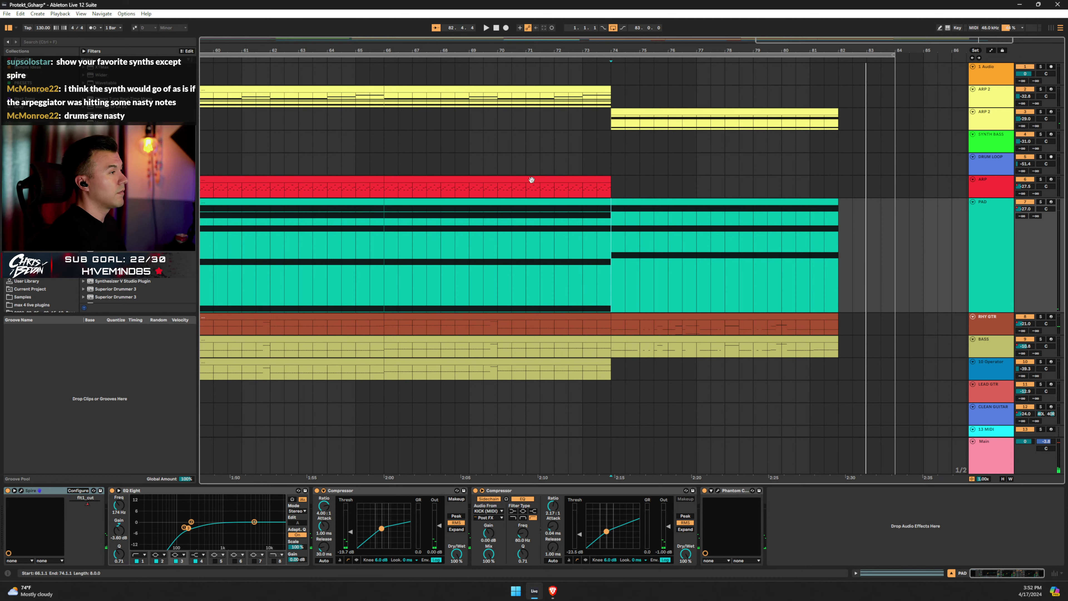
left_click(470, 180)
left_click_drag(443, 182, 893, 179)
scroll(795, 129, "down", 5, "ctrl")
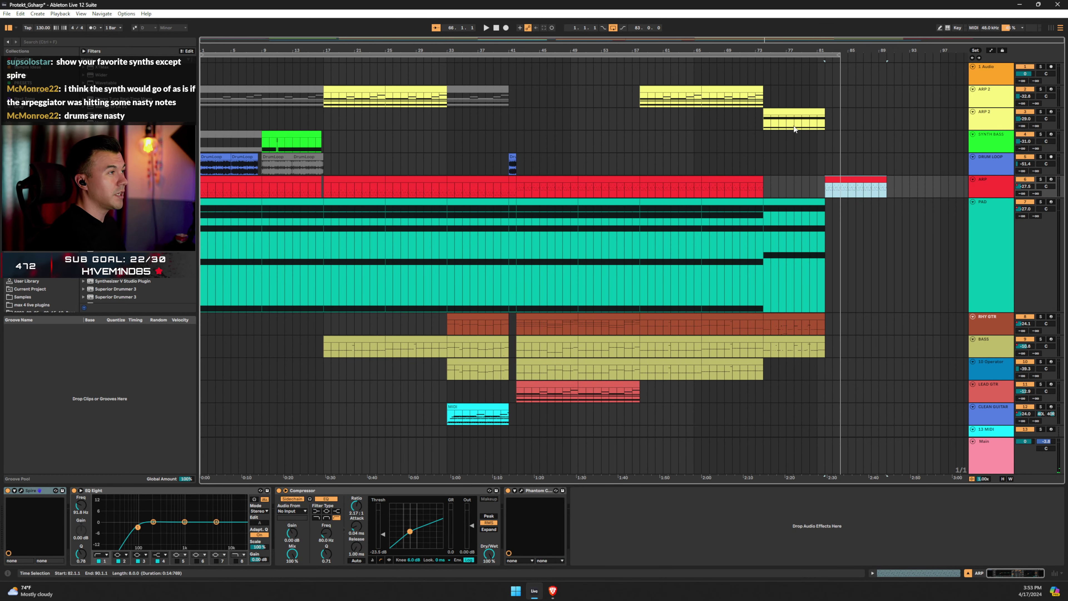
Extend the arrangement loop so it runs from bar 1 to bar 93.
left_click_drag(836, 54, 907, 55)
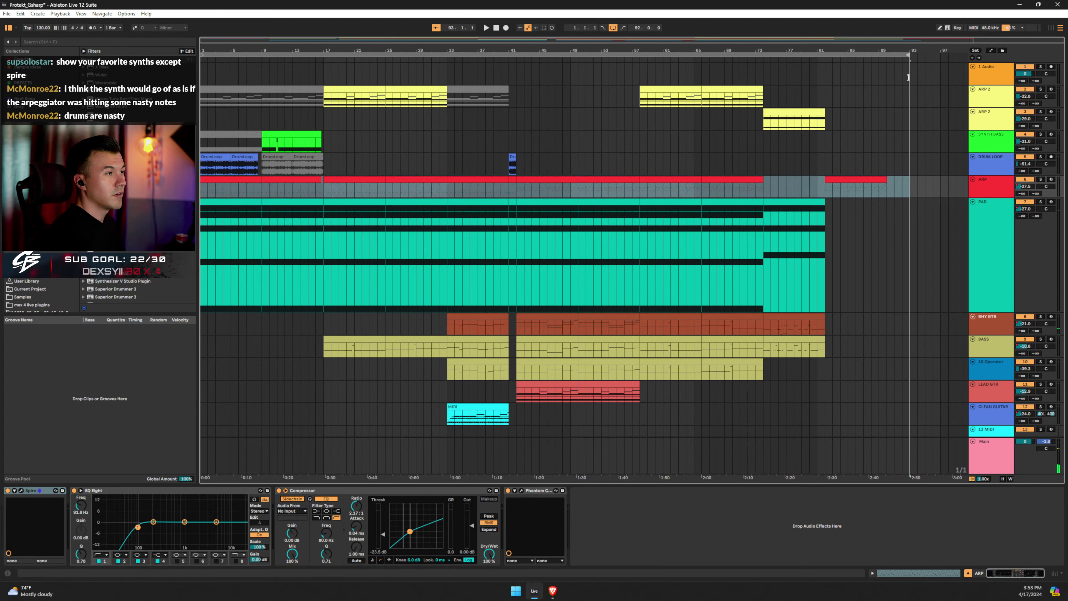
left_click(825, 183)
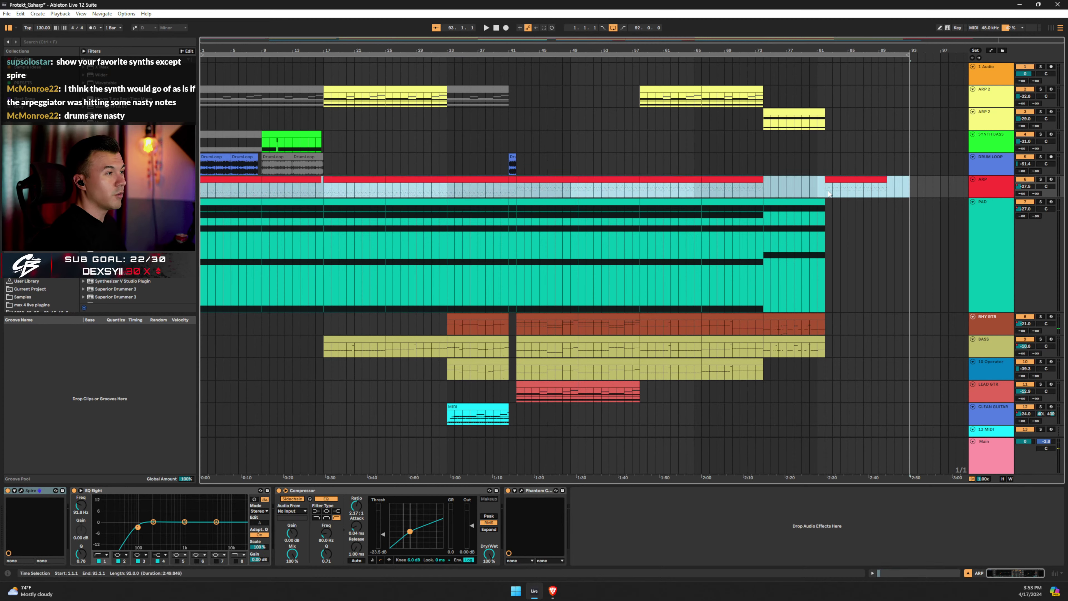
left_click(823, 193)
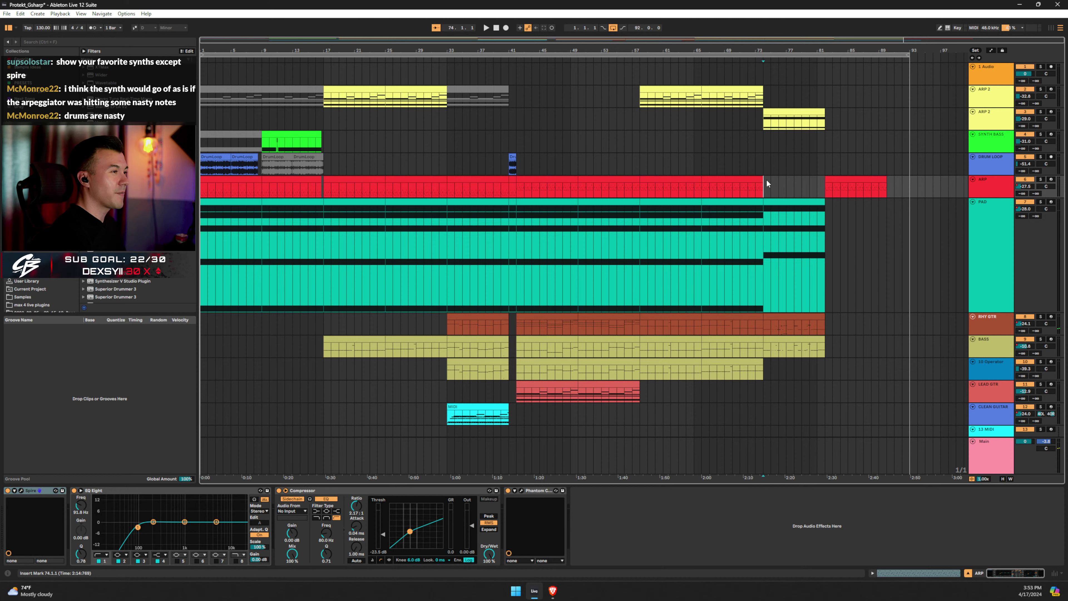
left_click(762, 156)
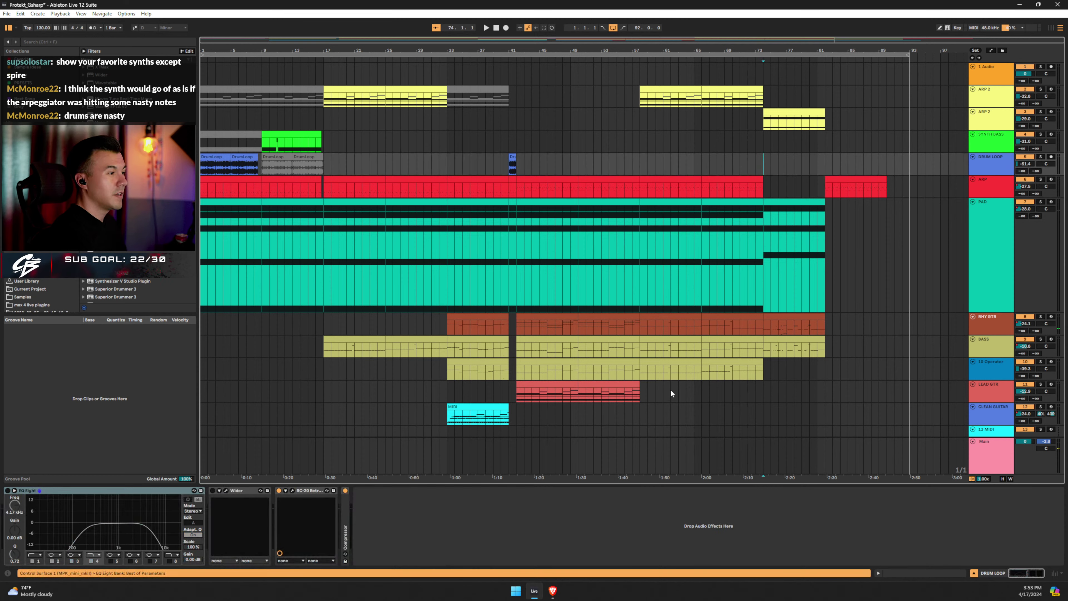
left_click(704, 360)
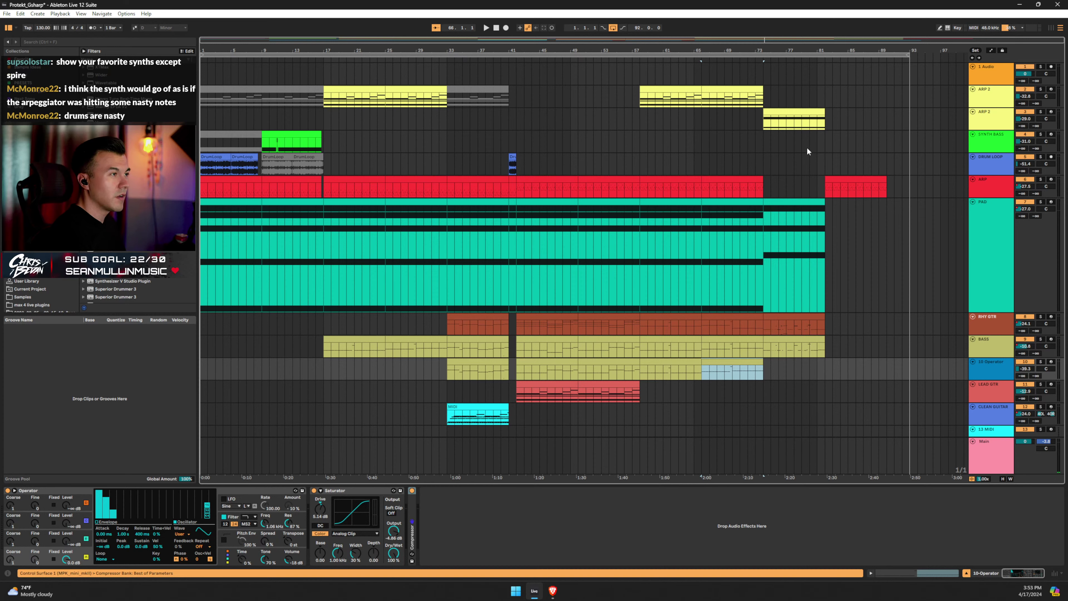
Copy the last clip of the first ARP 2 track onto the duplicated ARP 2 track at bar 82, and play from bar 81.
mouse_move(750, 92)
left_mouse_down()
mouse_move(873, 101)
mouse_move(863, 122)
mouse_move(871, 100)
mouse_move(845, 118)
left_mouse_up()
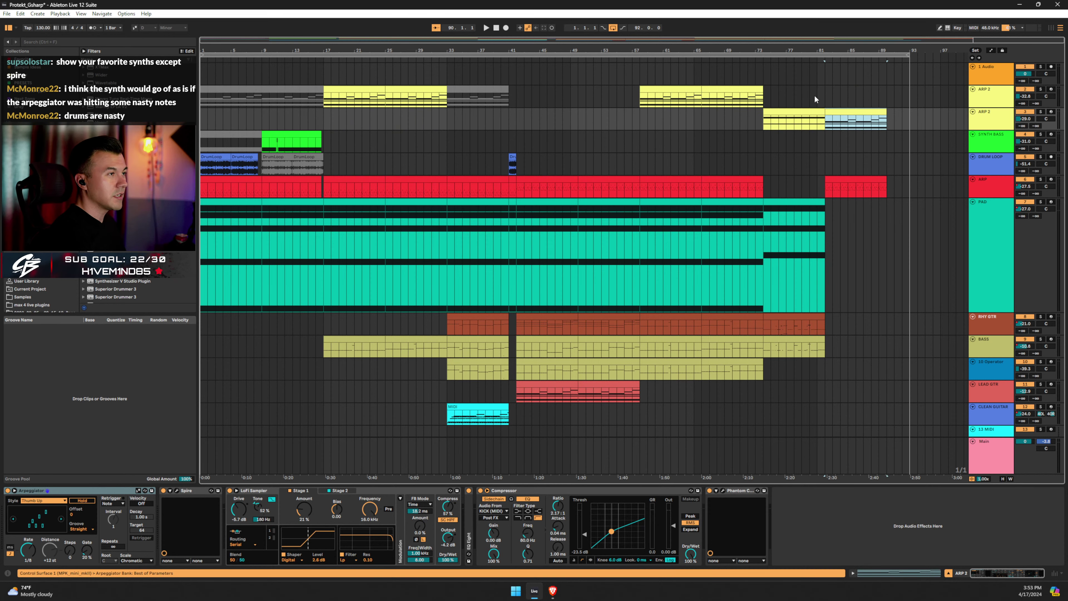
left_click(814, 94)
key("space")
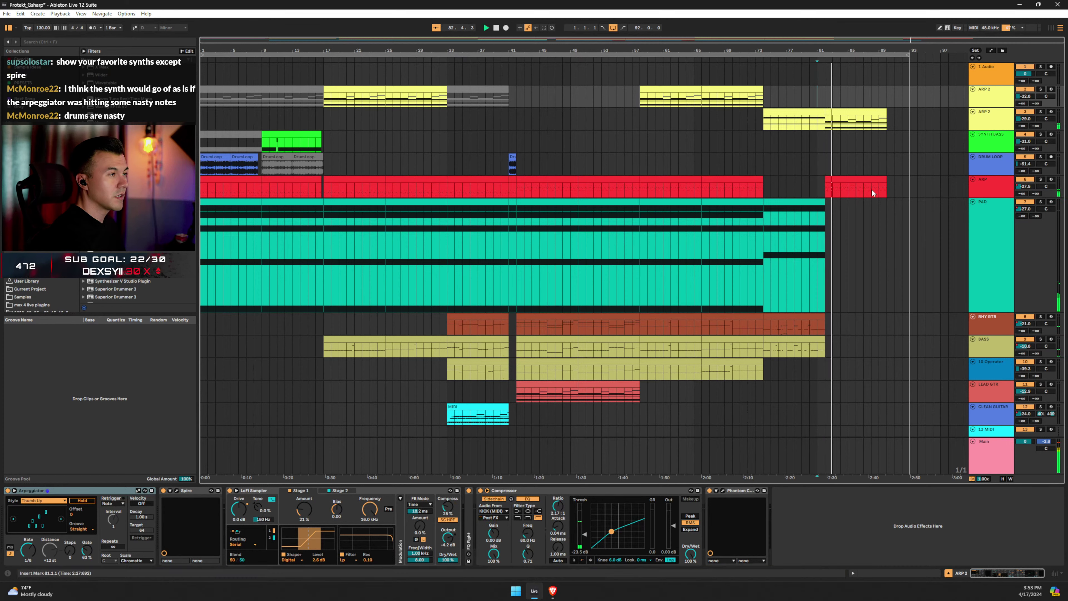
Transpose all notes of the ARP clip at bar 82 down one octave.
double_click(850, 185)
key("ctrl+a")
key("shift+Down")
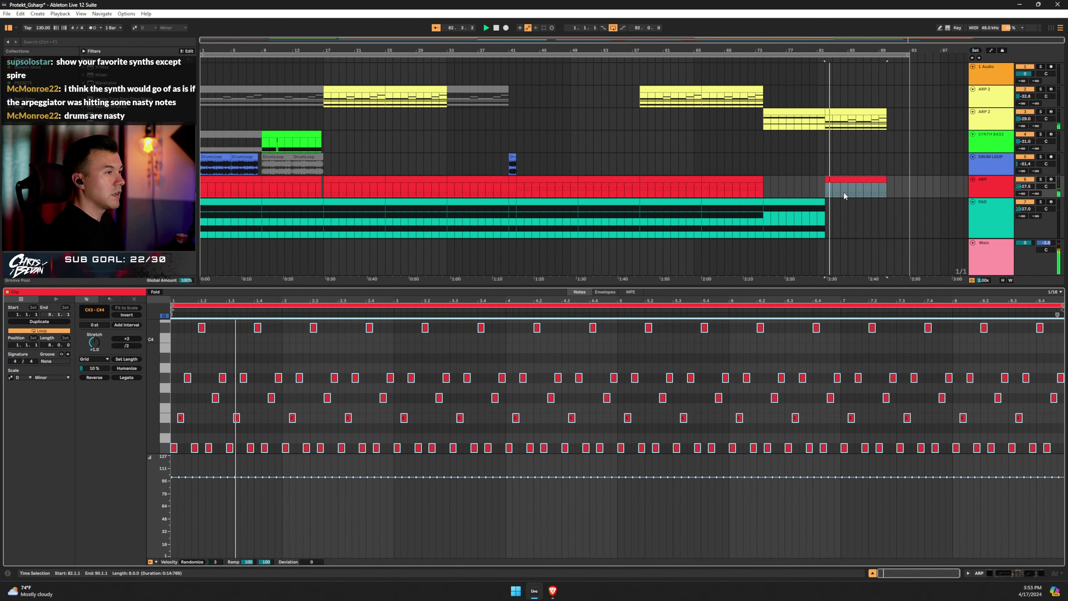
Transpose all notes of the ARP 2 clip at bar 82 down one octave and close the clip editor.
left_click(847, 110)
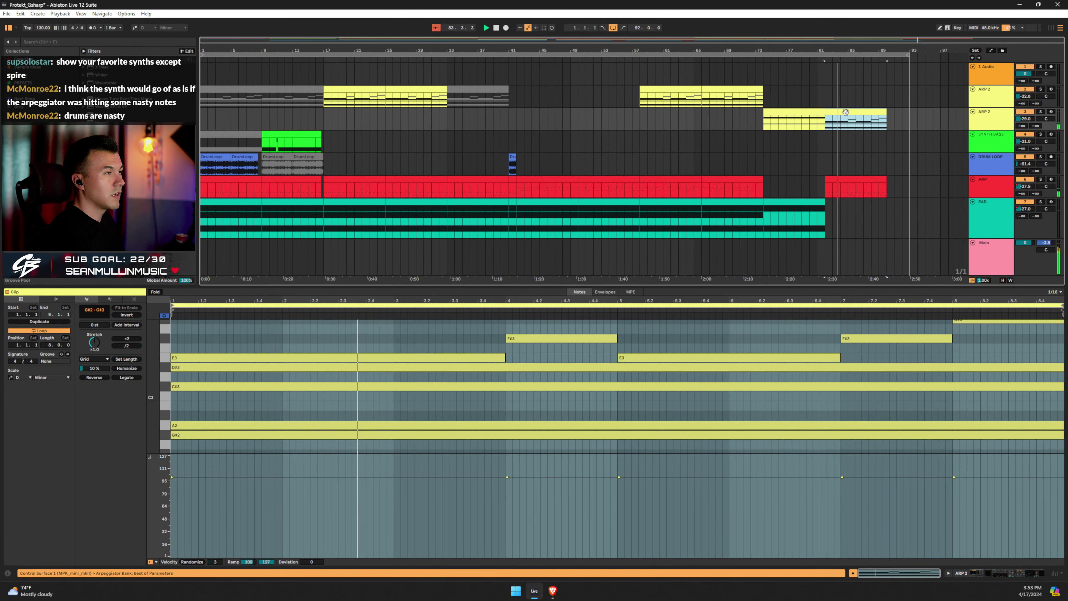
left_click(689, 339)
key("ctrl+a")
key("shift+Down")
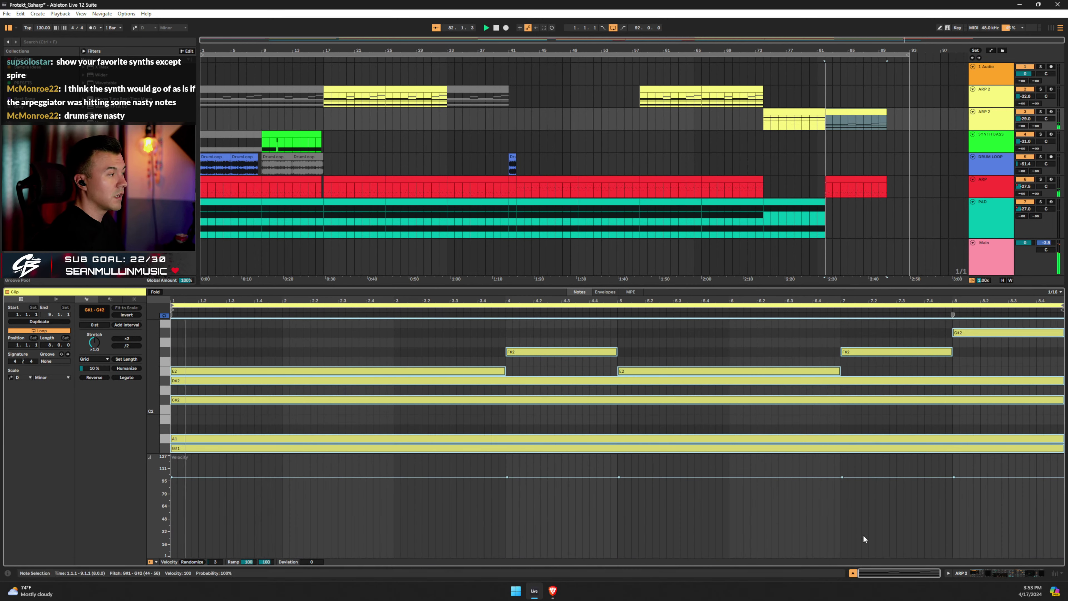
left_click(852, 572)
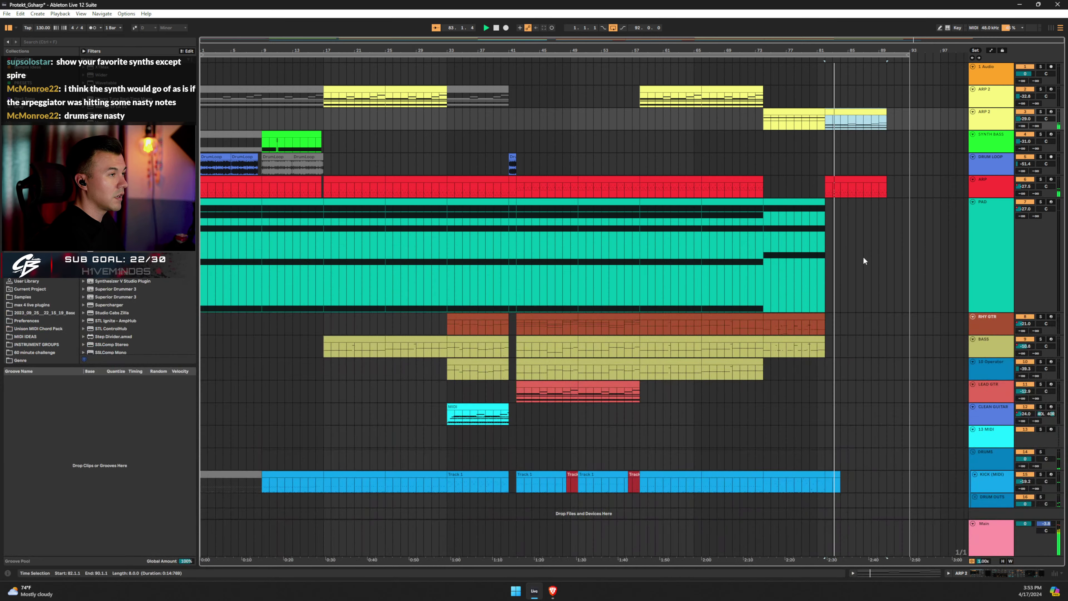
Copy the two DRUM LOOP clips from bar 1 to bar 82 and play the outro from bar 81.
left_click(239, 154)
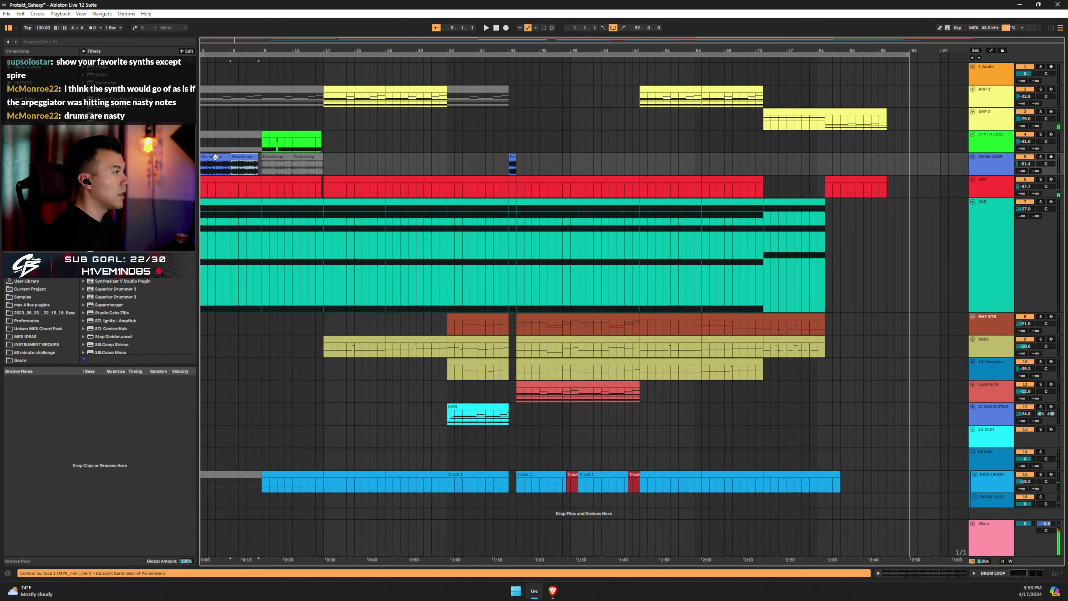
left_click_drag(209, 156, 836, 160)
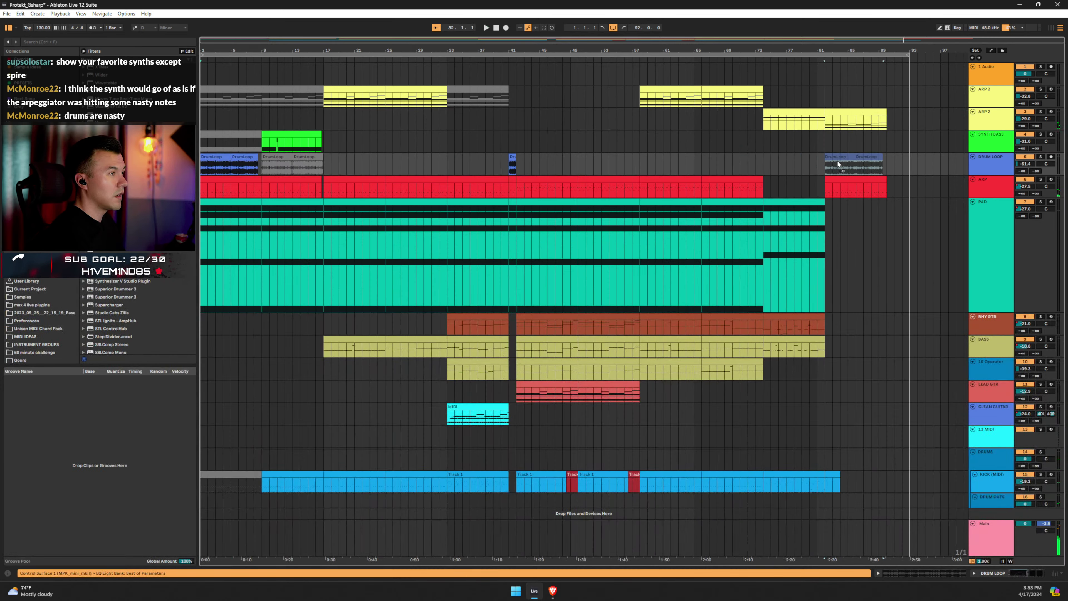
left_click(820, 160)
key("space")
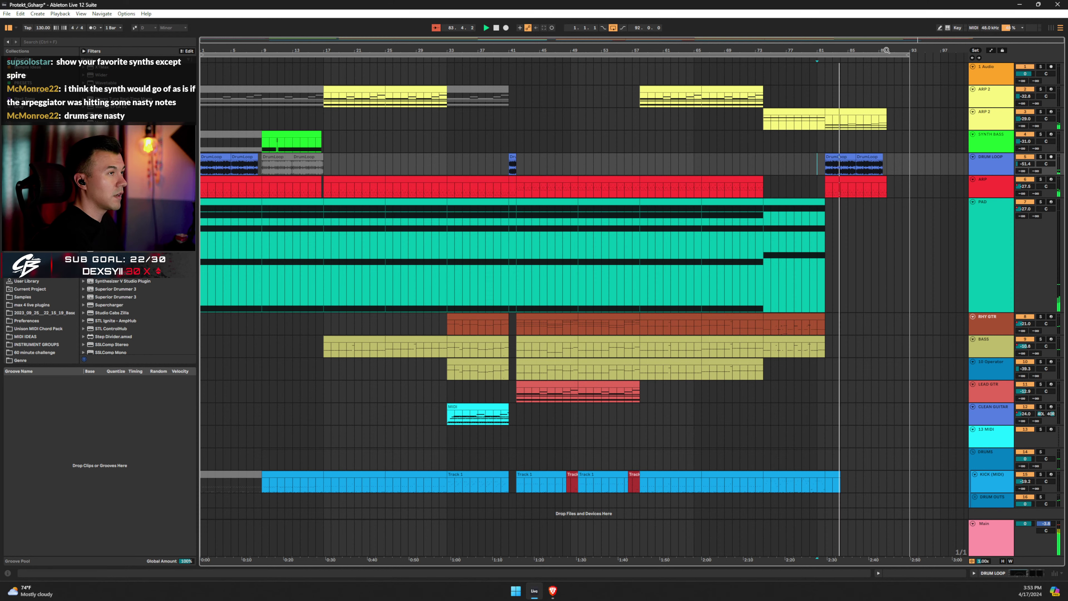
Show the automation lanes and enlarge the ARP track in the outro section from bar 82.
left_click_drag(886, 48, 886, 49)
left_click_drag(875, 162, 887, 161)
key("a")
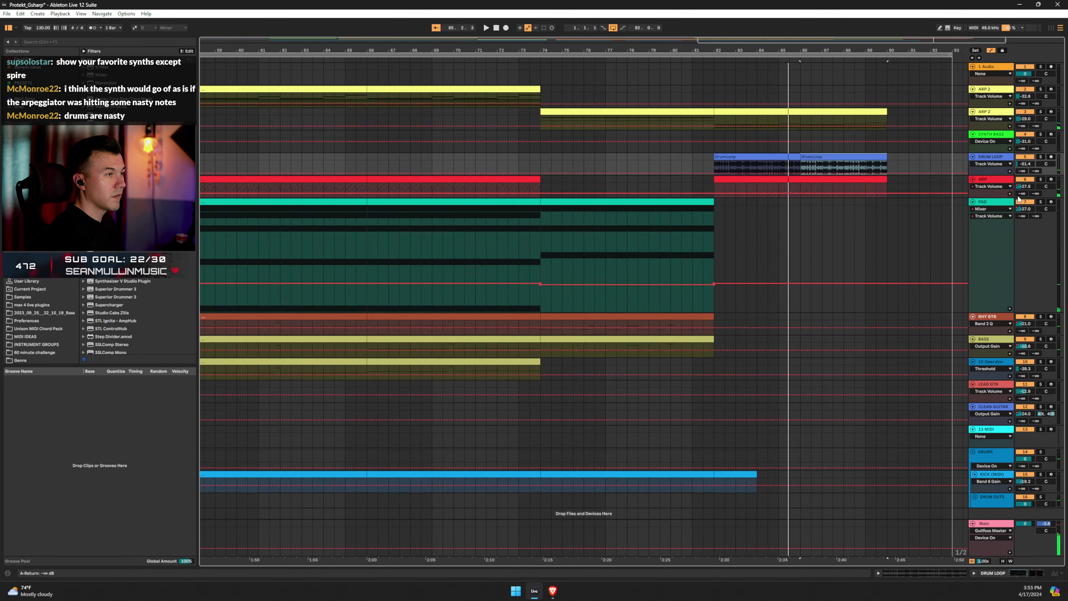
left_click_drag(1001, 198, 1001, 269)
Lower the ARP track's volume automation from bar 82 to bar 90 to about -28.7 dB and play from bar 82.
left_click(726, 193, "shift")
key("space")
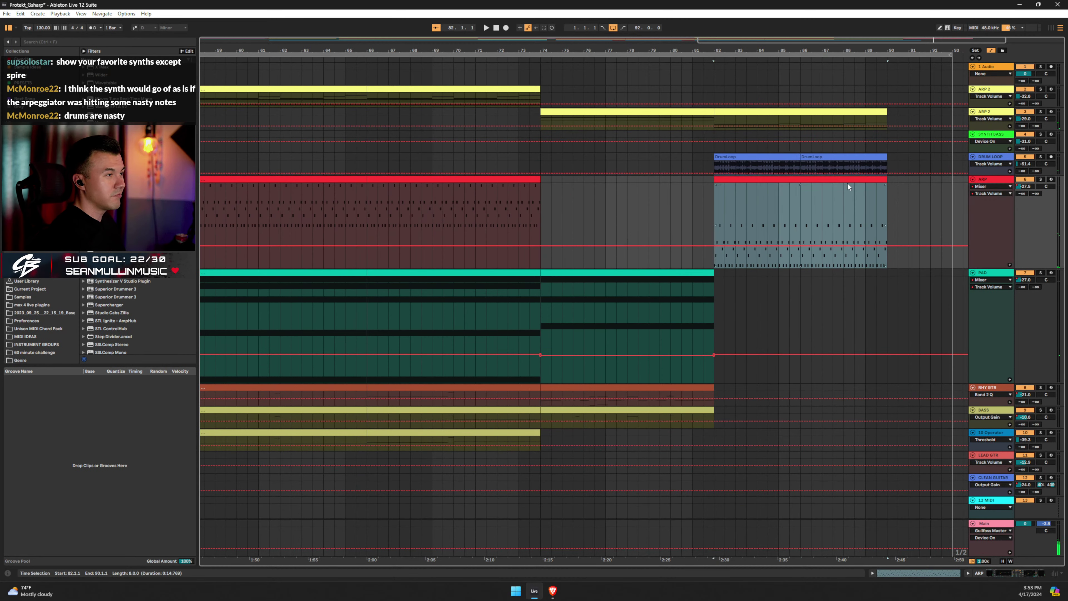
left_click(800, 186)
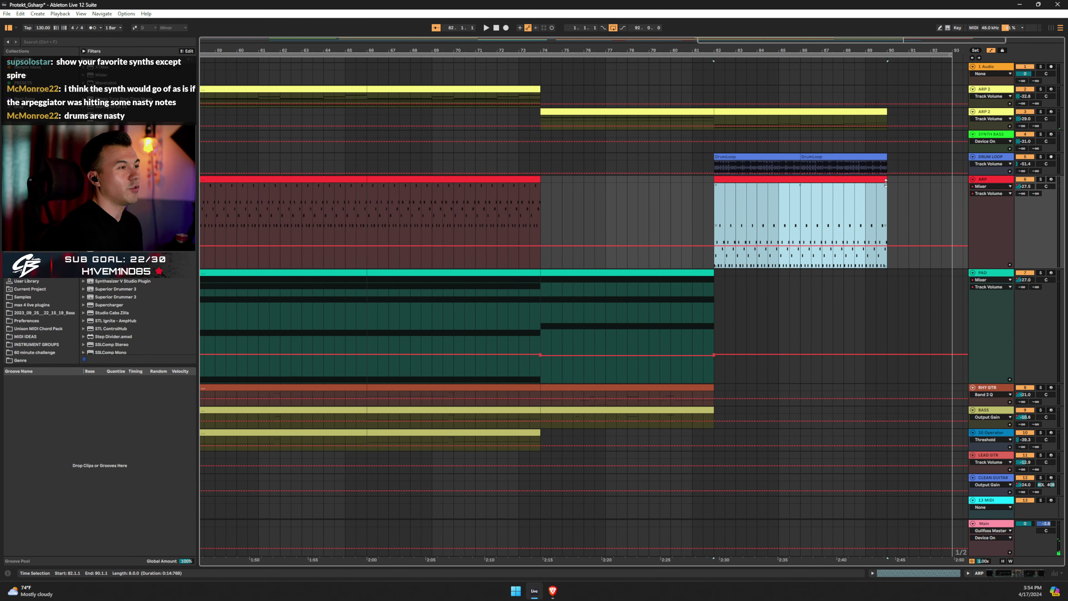
left_click_drag(886, 186, 887, 246)
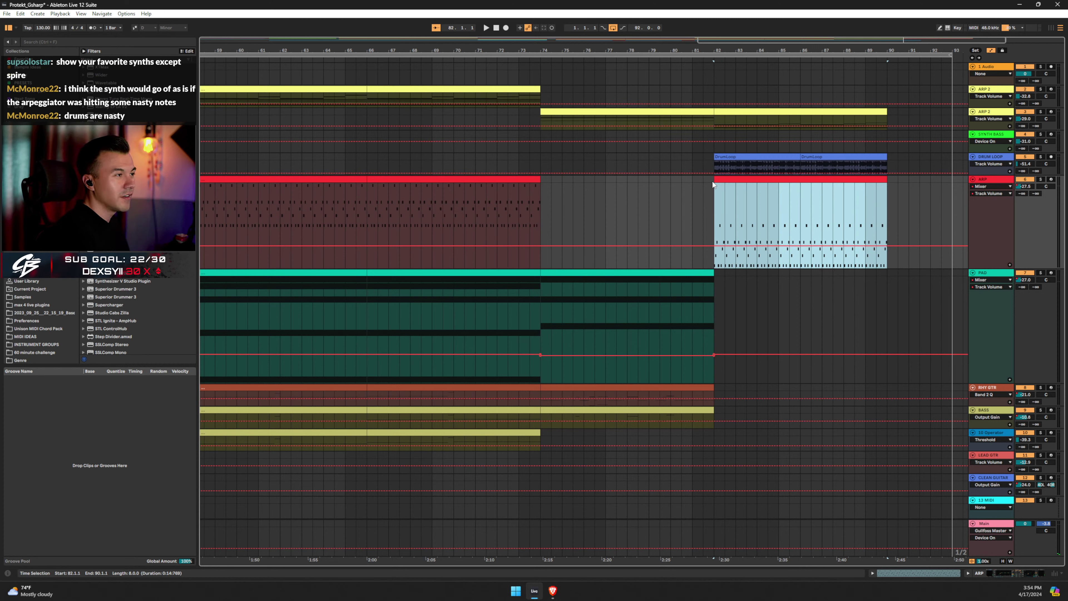
mouse_move(716, 187)
left_mouse_down()
mouse_move(715, 242)
mouse_move(715, 184)
left_mouse_up()
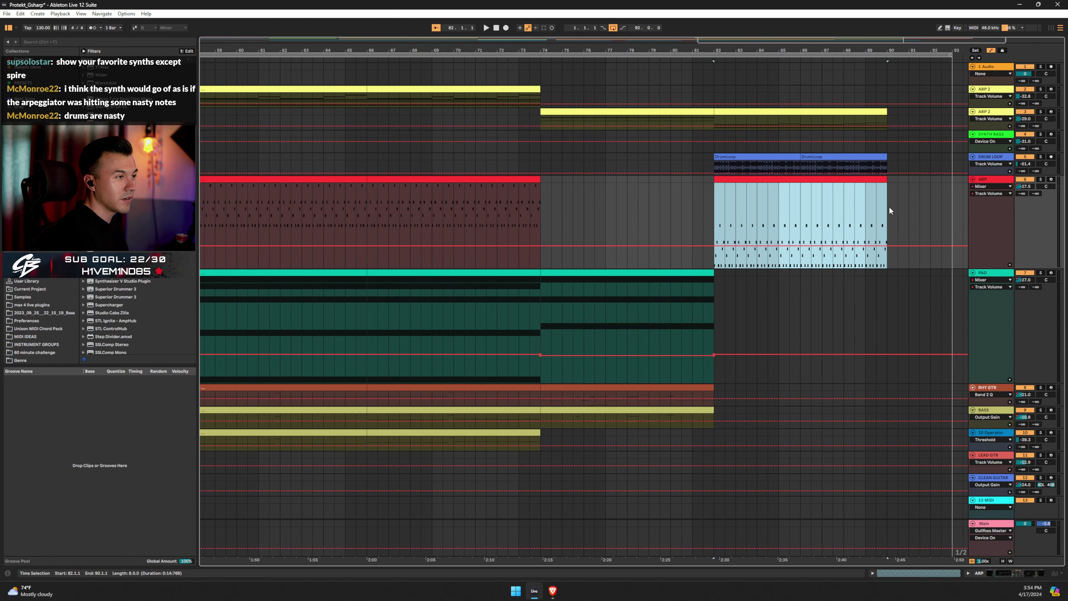
mouse_move(882, 227)
left_mouse_down()
mouse_move(798, 227)
mouse_move(898, 226)
mouse_move(863, 227)
mouse_move(883, 226)
left_mouse_up()
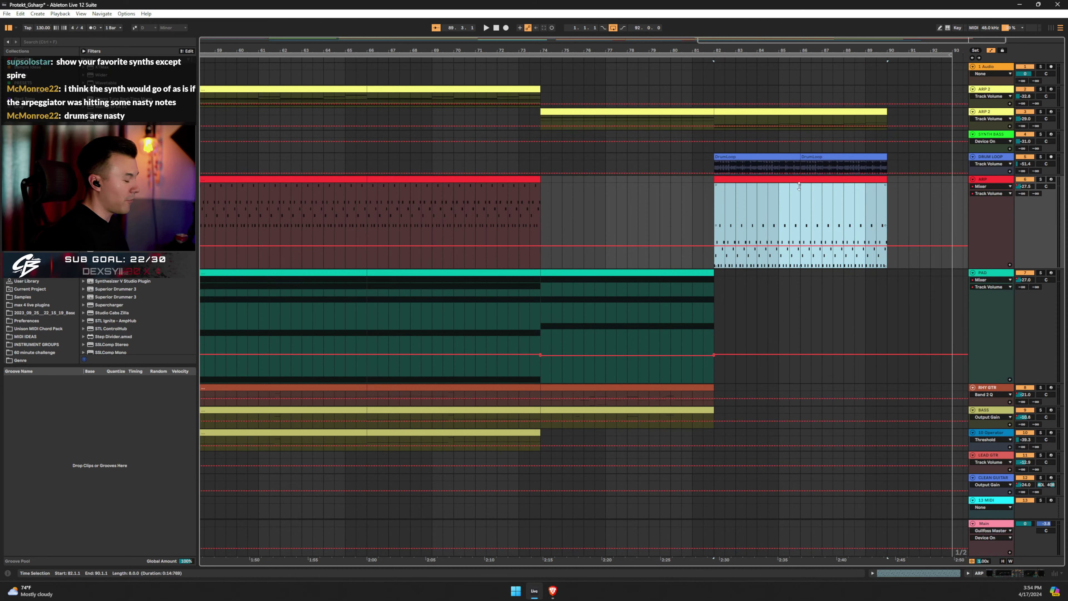
left_click_drag(799, 186, 799, 190)
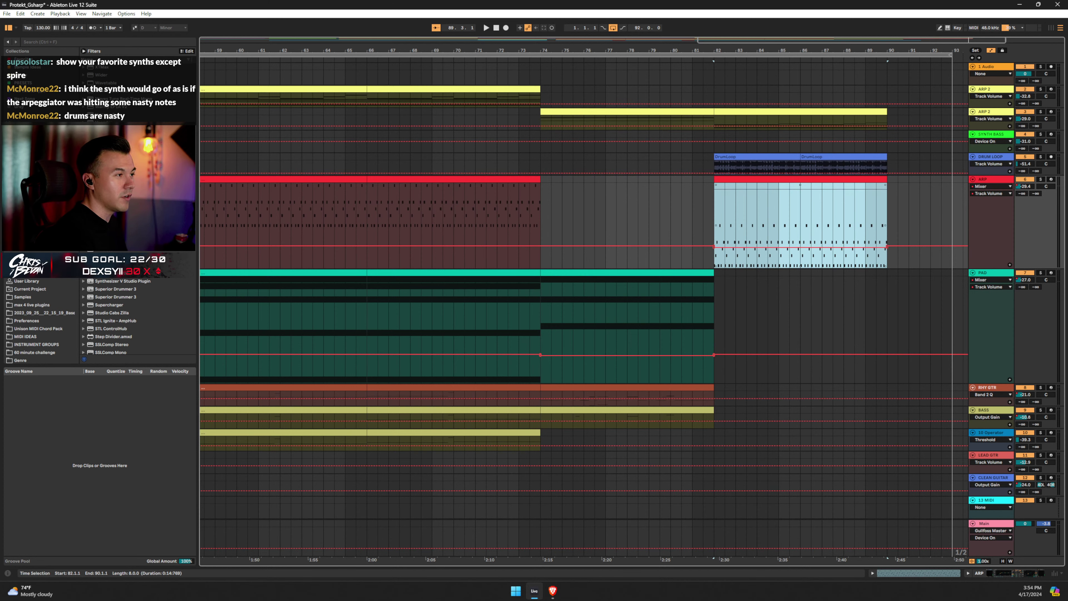
left_click(712, 212)
key("space")
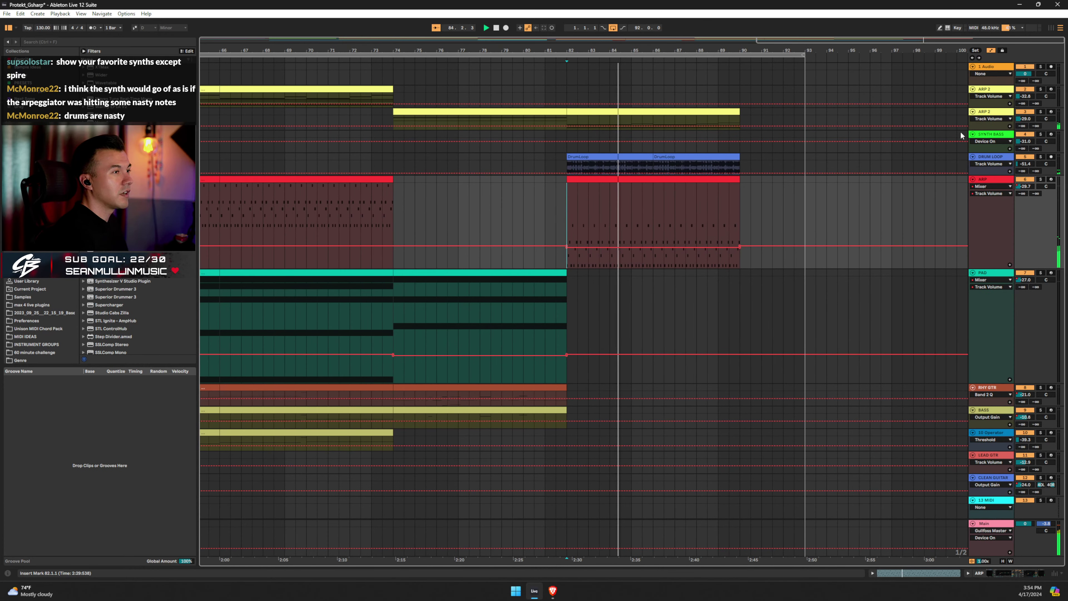
Enlarge the duplicated ARP 2 track to view its outro notes and volume line.
left_click_drag(987, 128, 915, 214)
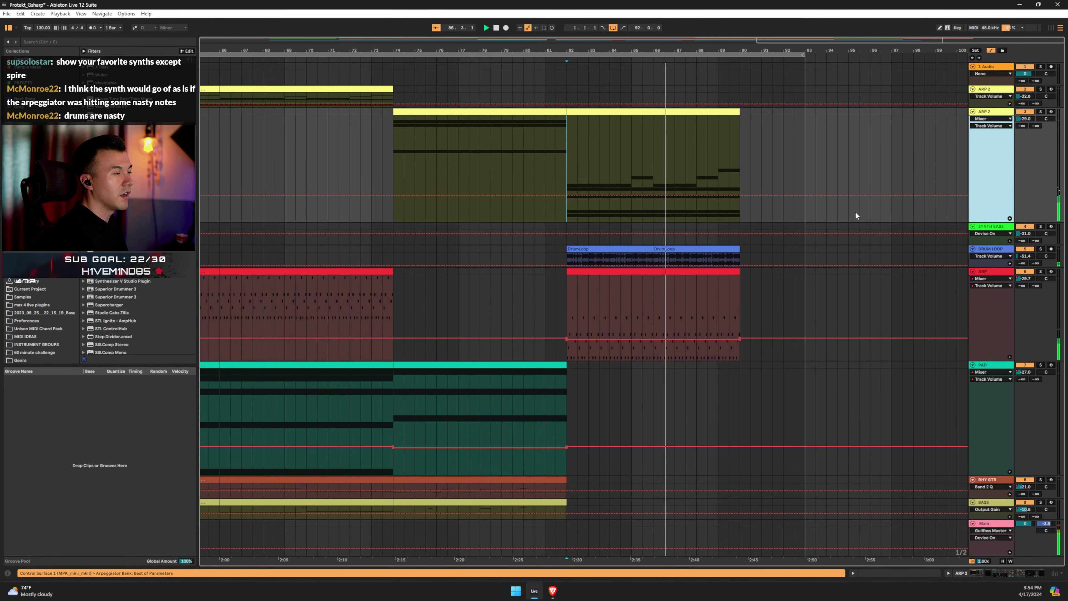
scroll(703, 320, "down", 3)
scroll(700, 322, "down", 1)
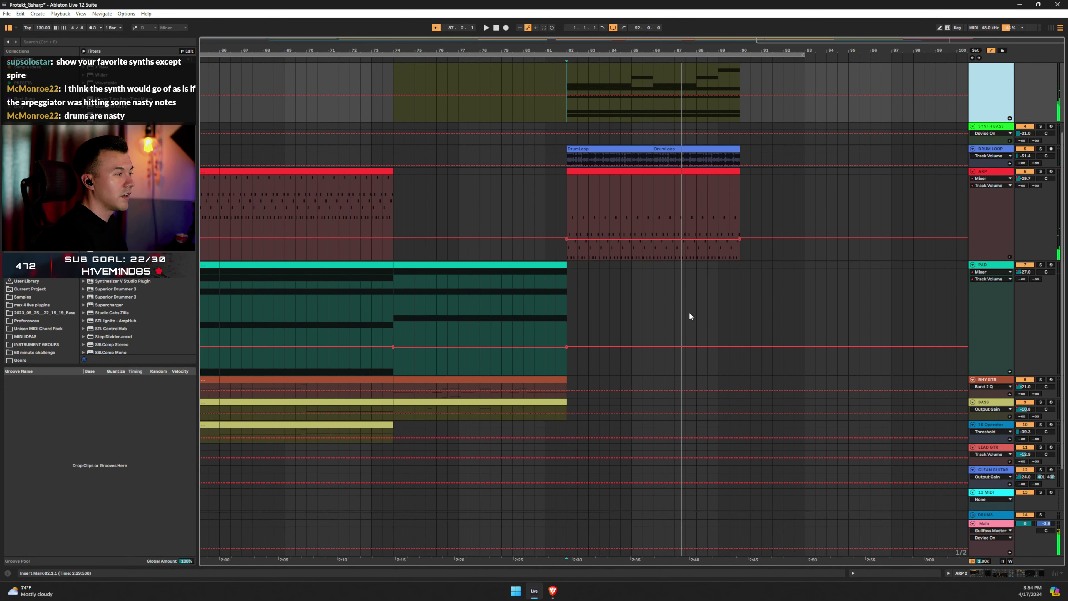
Copy the green SYNTH BASS clip from bar 9 to bar 82 and play from bar 79.
left_click_drag(368, 48, 369, 12)
left_click(296, 123)
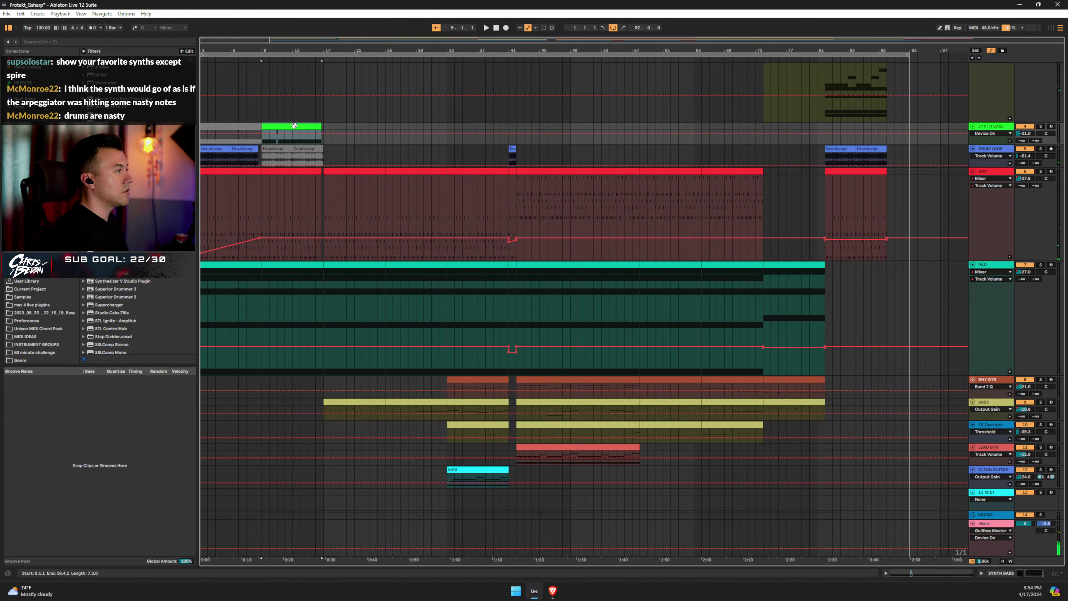
left_click_drag(294, 126, 859, 134)
key("space")
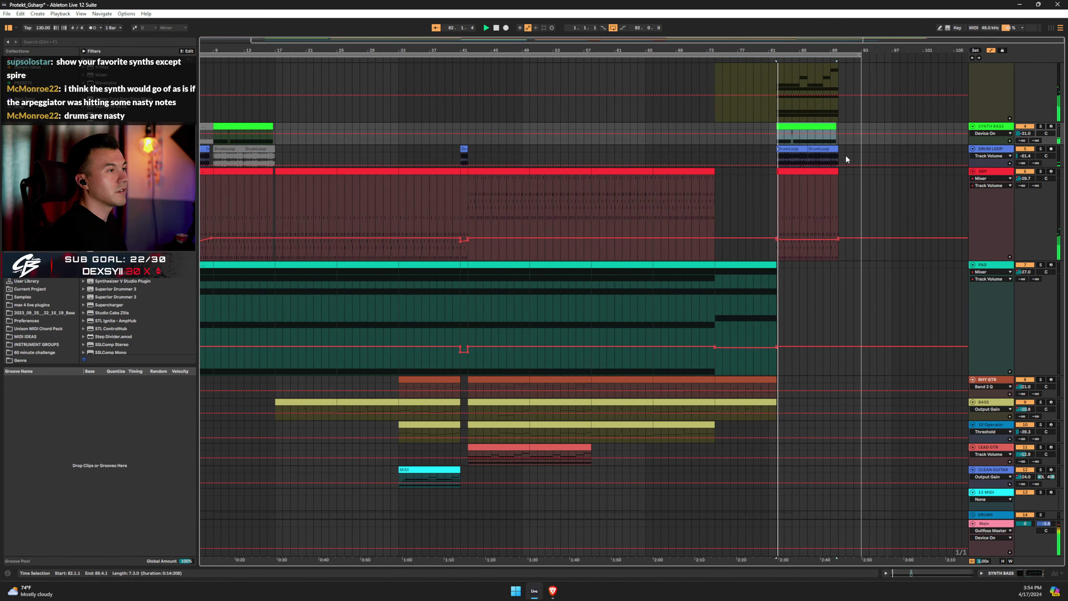
left_click(753, 137)
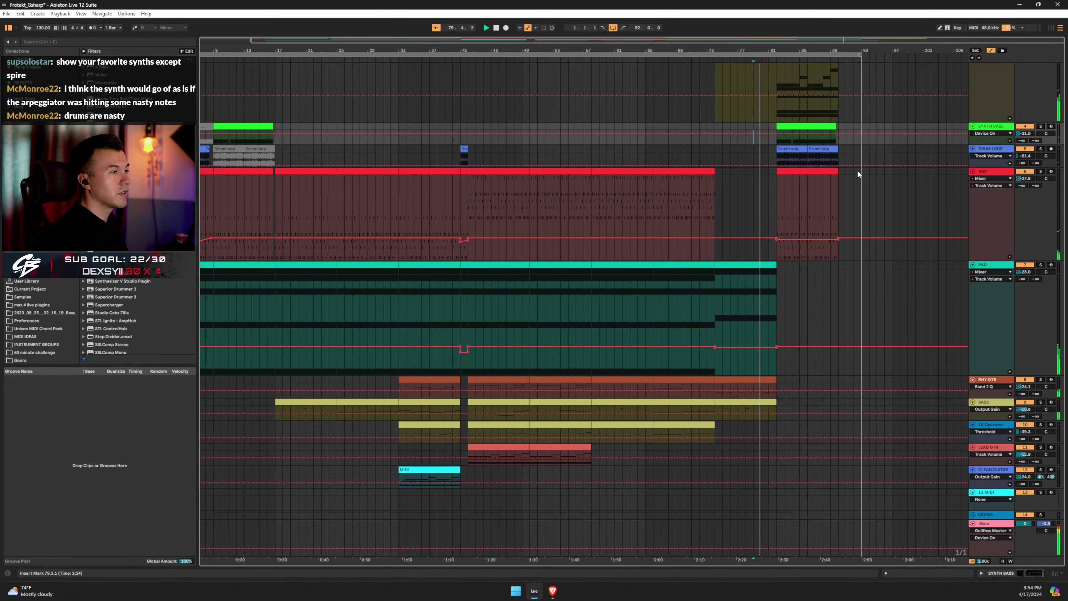
Set the SYNTH BASS track volume to -35.0 dB and extend the arrangement loop's end to bar 96.
left_click(1024, 133)
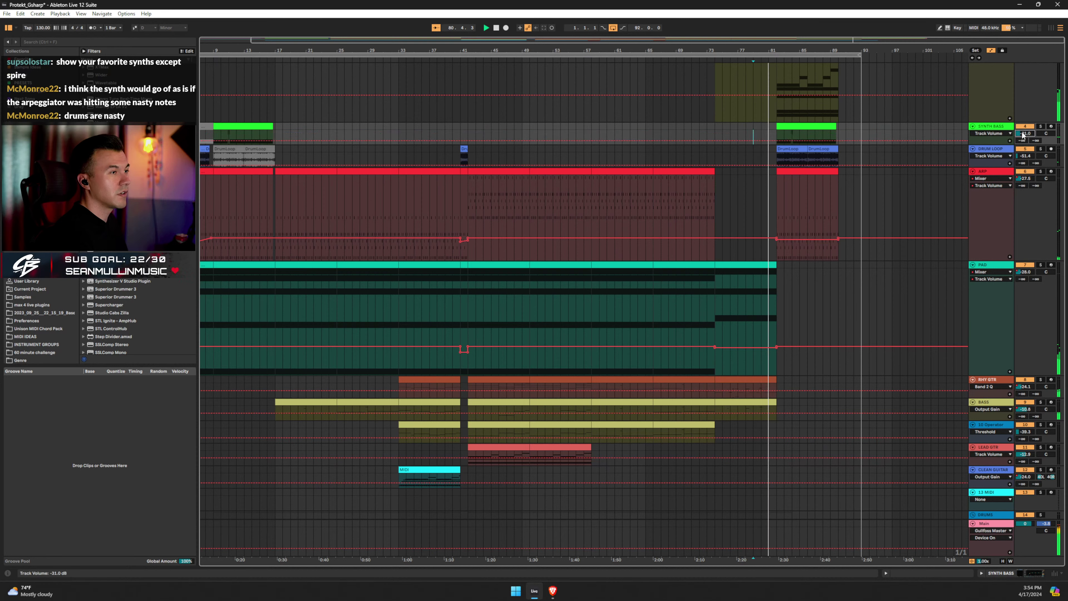
scroll(1023, 135, "down", 4)
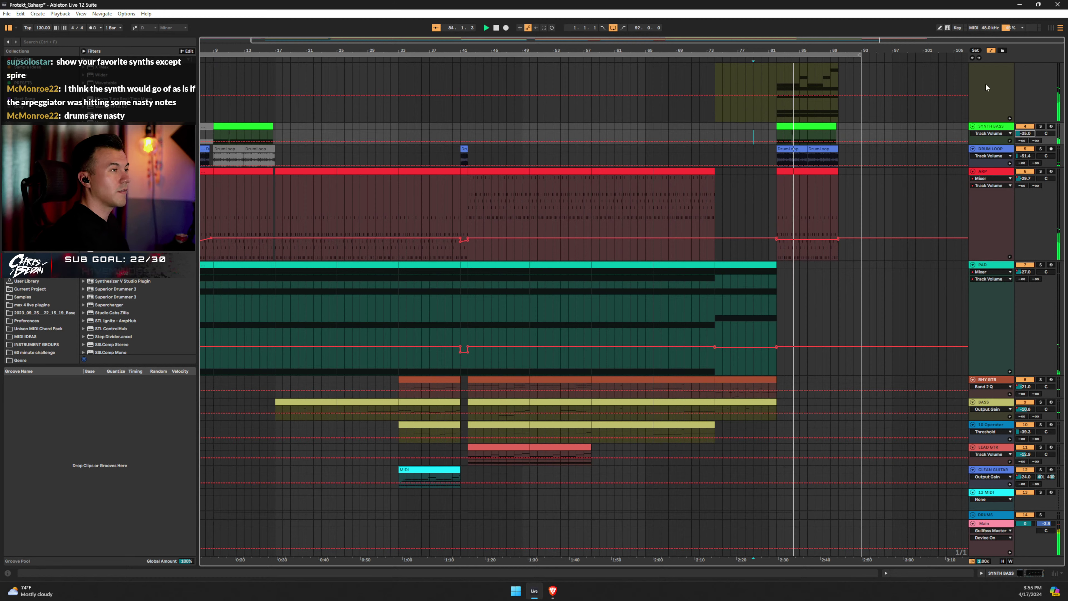
left_click(859, 54)
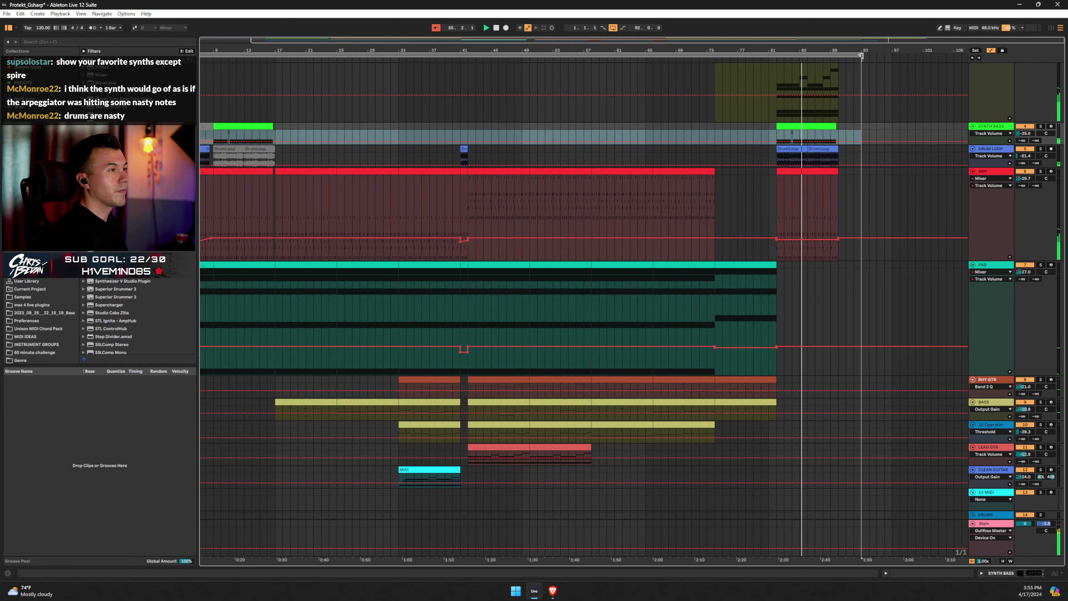
left_click_drag(860, 54, 883, 55)
Trim the outro's last DRUM LOOP clip and its SYNTH BASS clip to end at bar 89, and play the ending from bar 88.
scroll(861, 112, "up", 3)
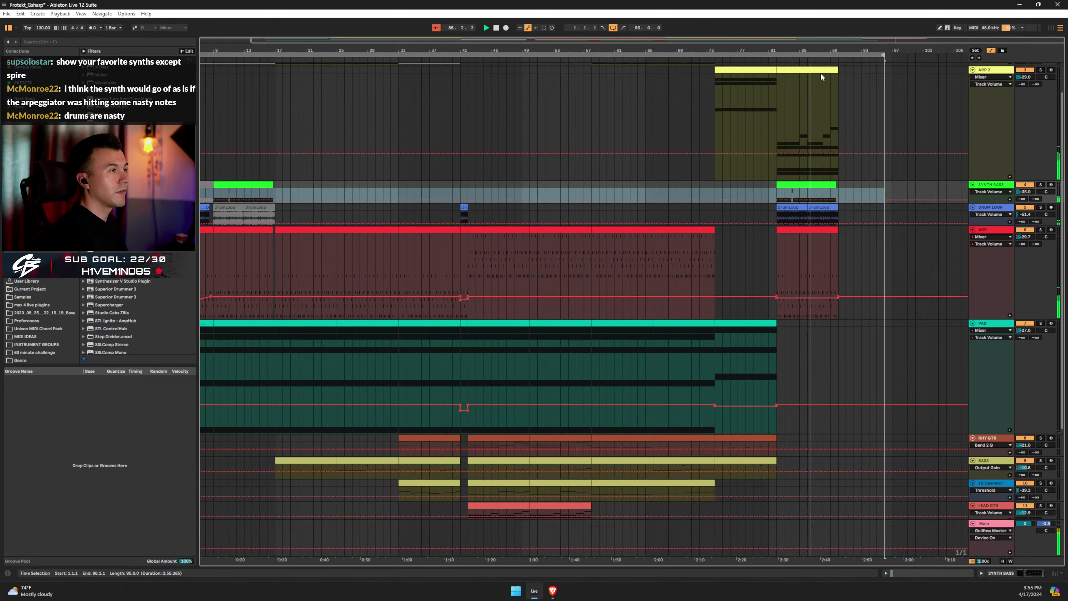
left_click(822, 77)
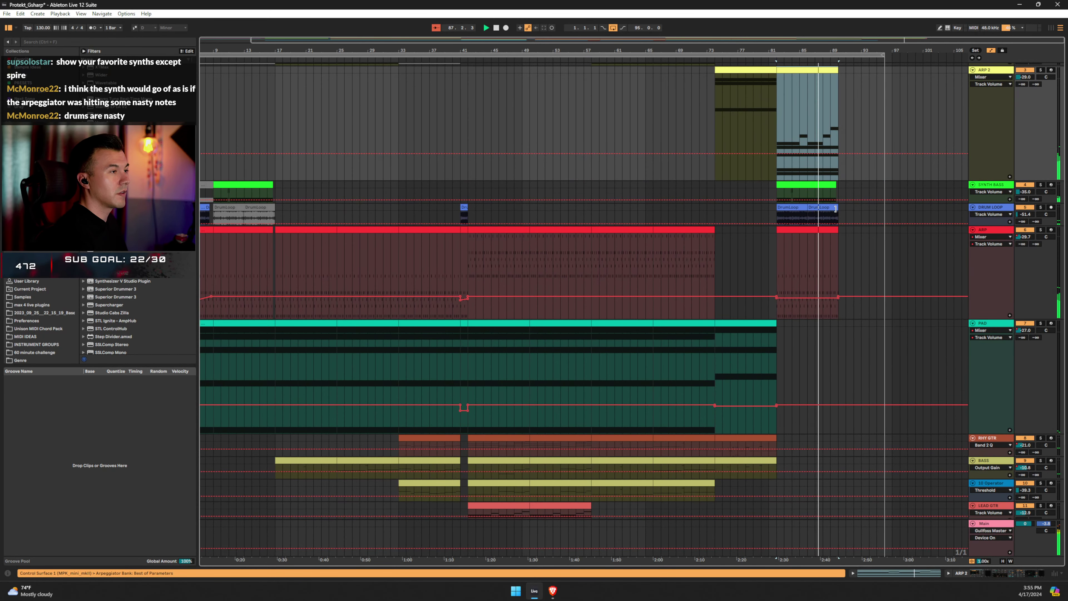
left_click_drag(837, 209, 827, 208)
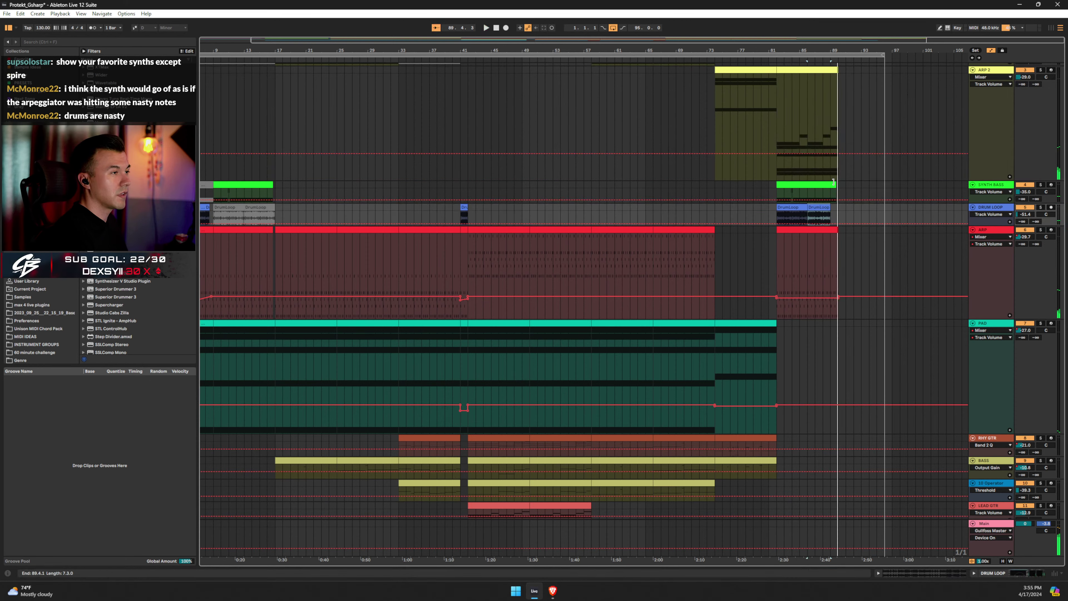
left_click_drag(833, 183, 830, 184)
left_click(807, 142)
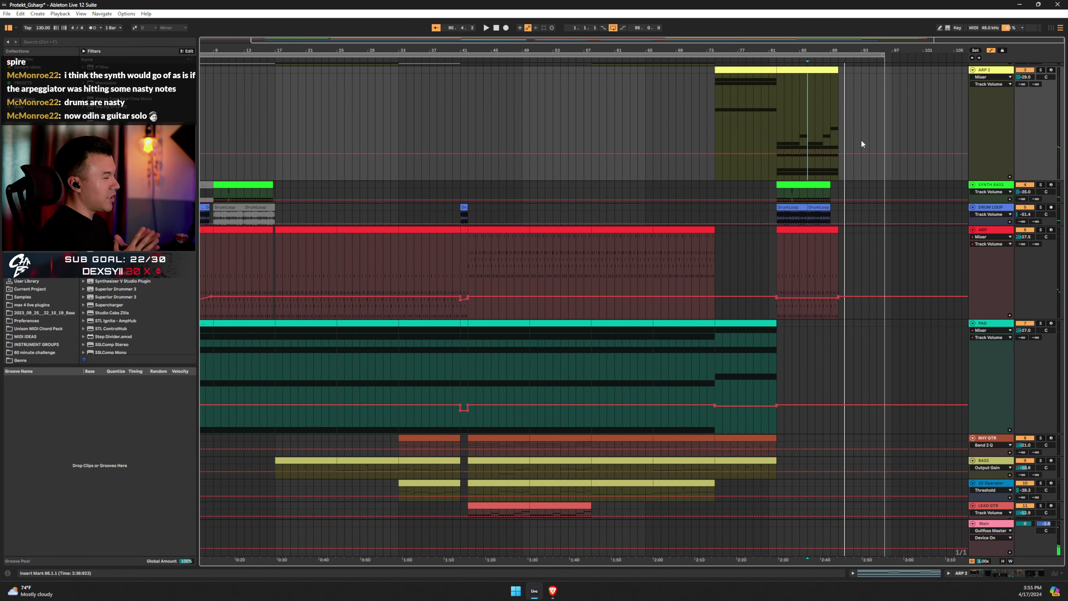
left_click(823, 111)
key("space")
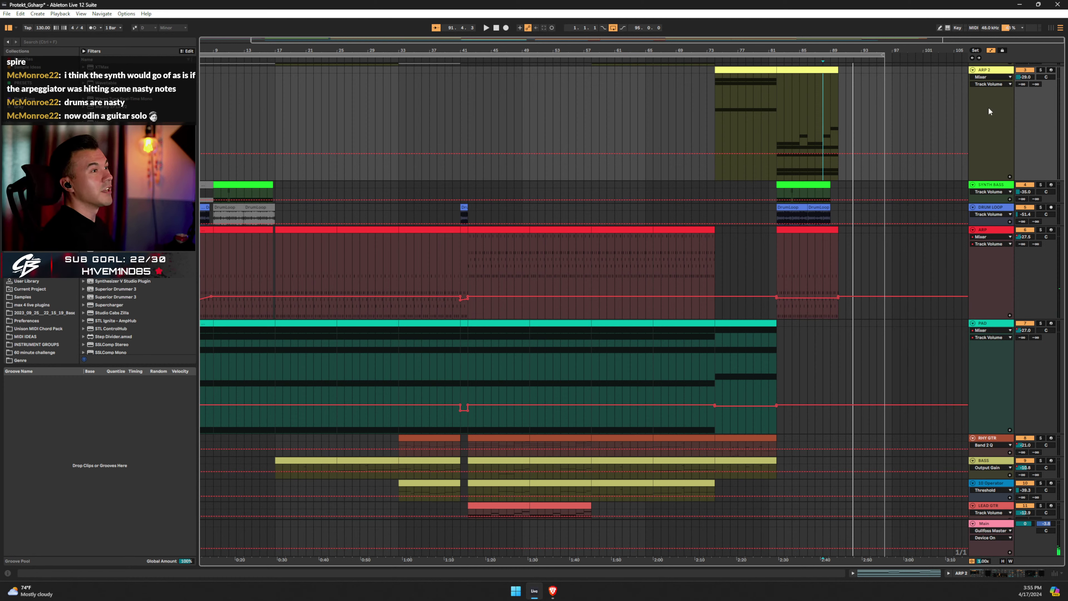
Fit all track heights to the arrangement view and open the Kontakt 7 drum instrument of the KICK (MIDI) track.
scroll(876, 324, "up", 3)
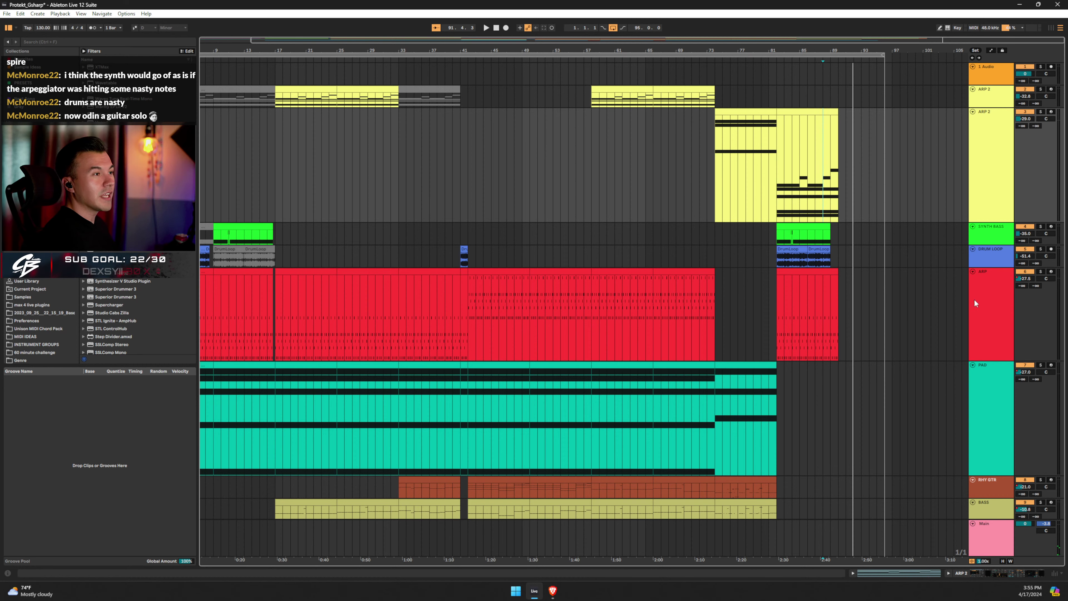
left_click(1002, 561)
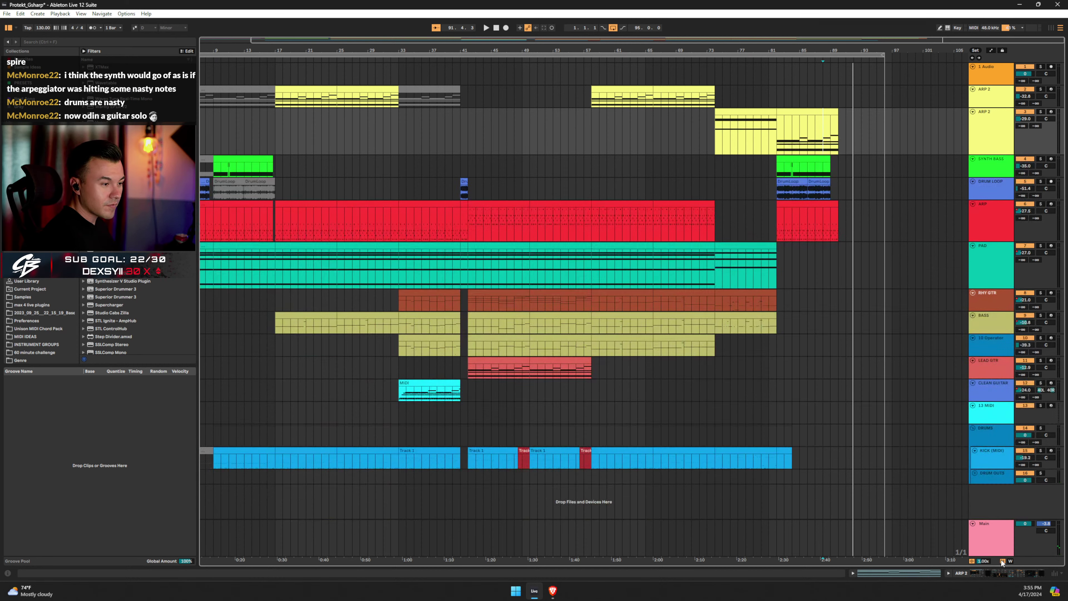
double_click(982, 391)
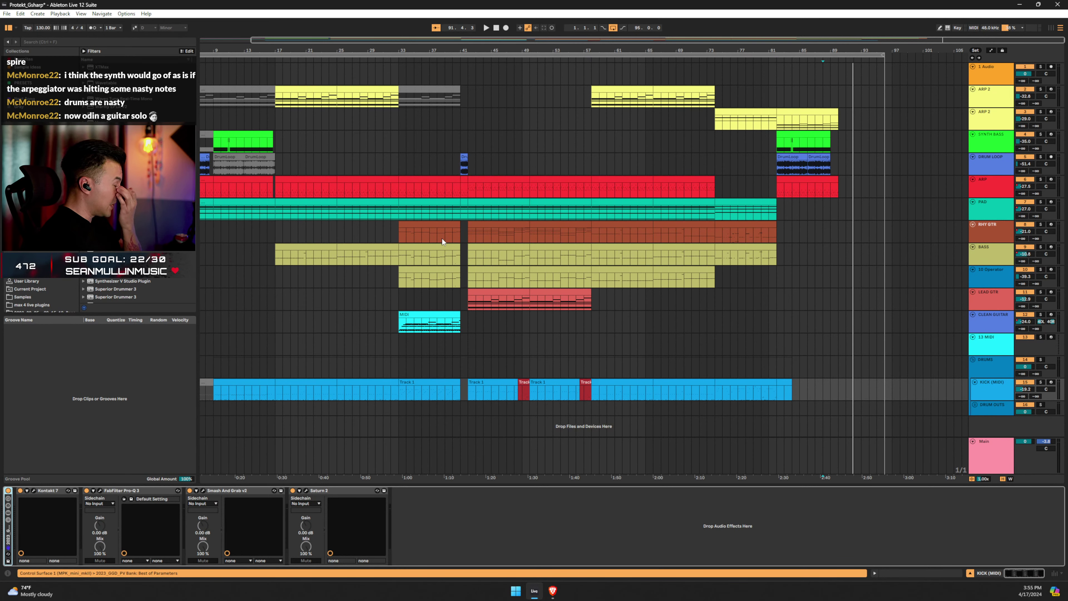
key("ctrl+alt+p")
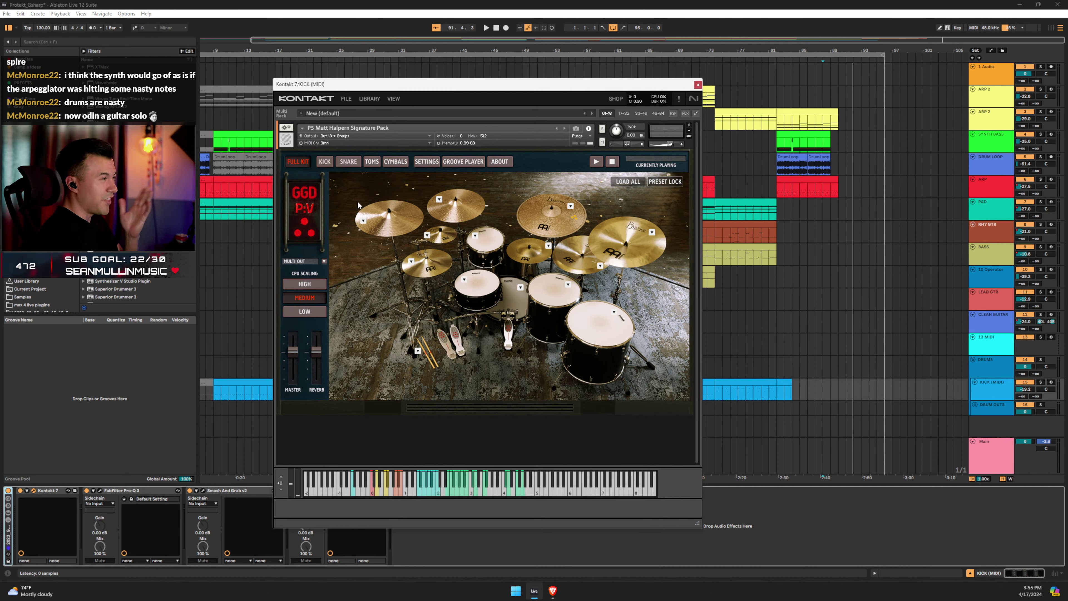
List the Song 08 patterns of the Halpern P5 MIDI Pack in the drum kit's groove player.
left_click(464, 162)
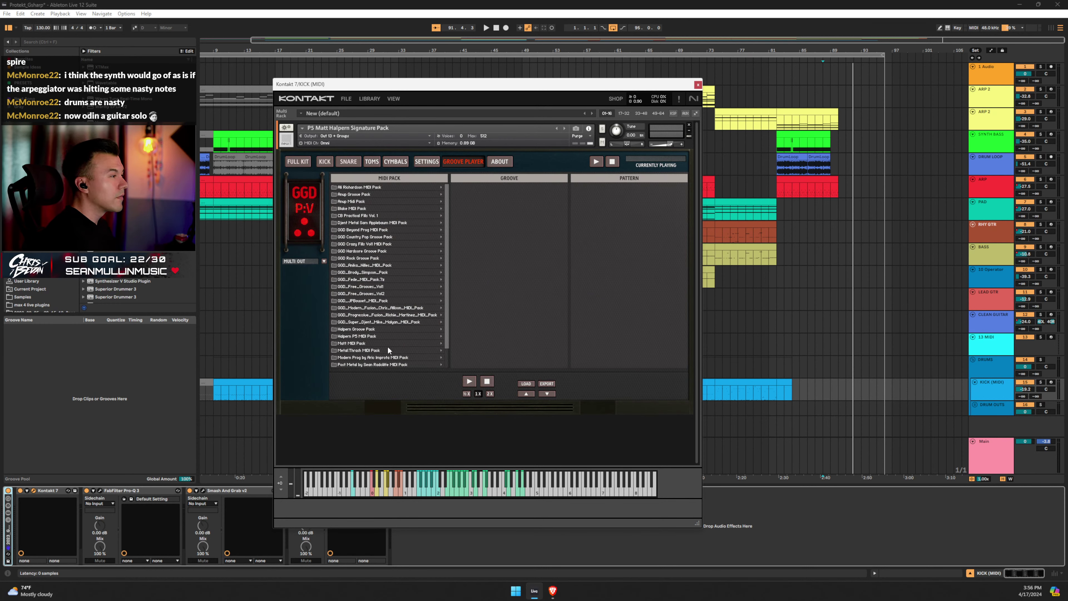
left_click(357, 336)
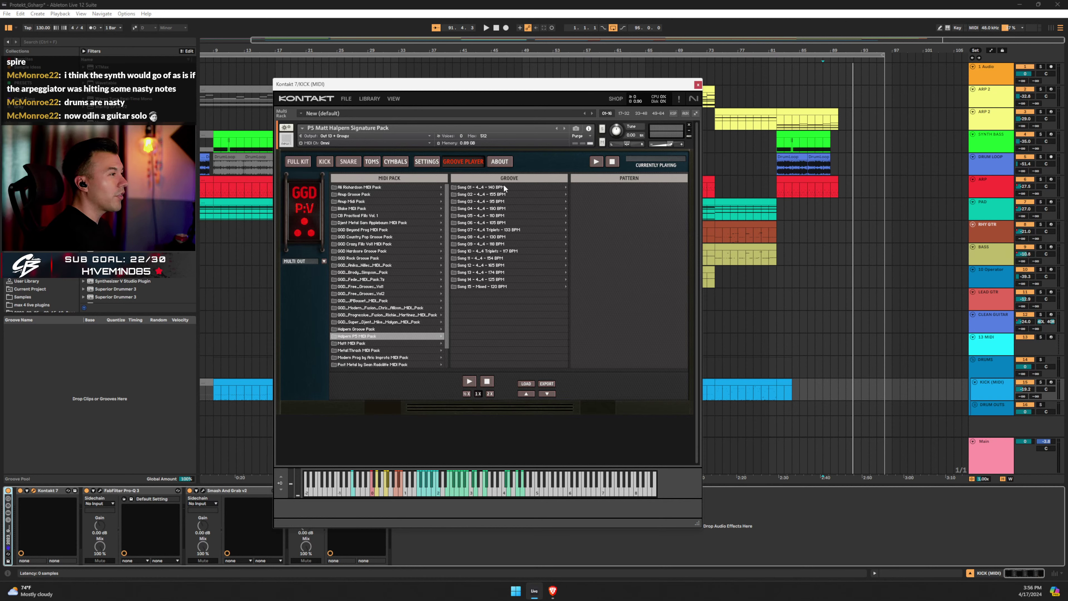
left_click(500, 238)
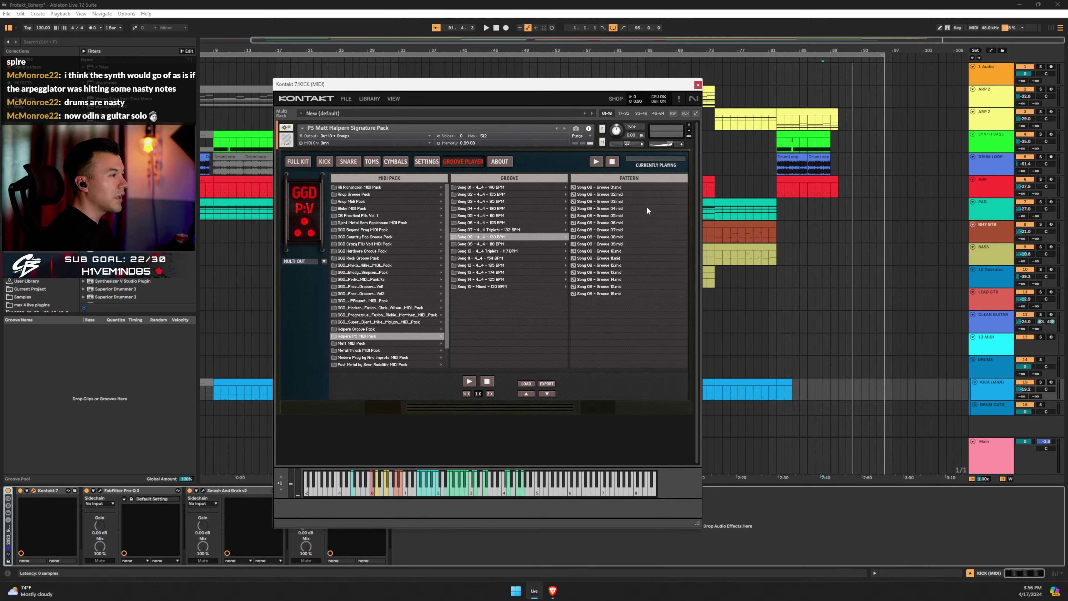
Audition Song 08 patterns Groove 02, 08 and 11 through 16 of the Halpern P5 MIDI Pack.
left_click(605, 195)
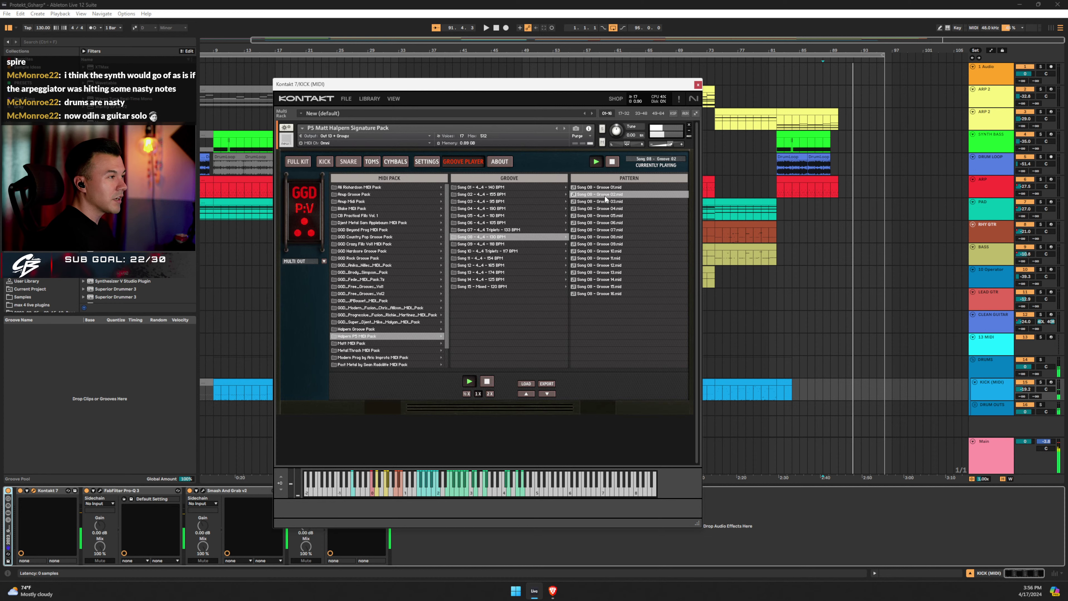
left_click(612, 237)
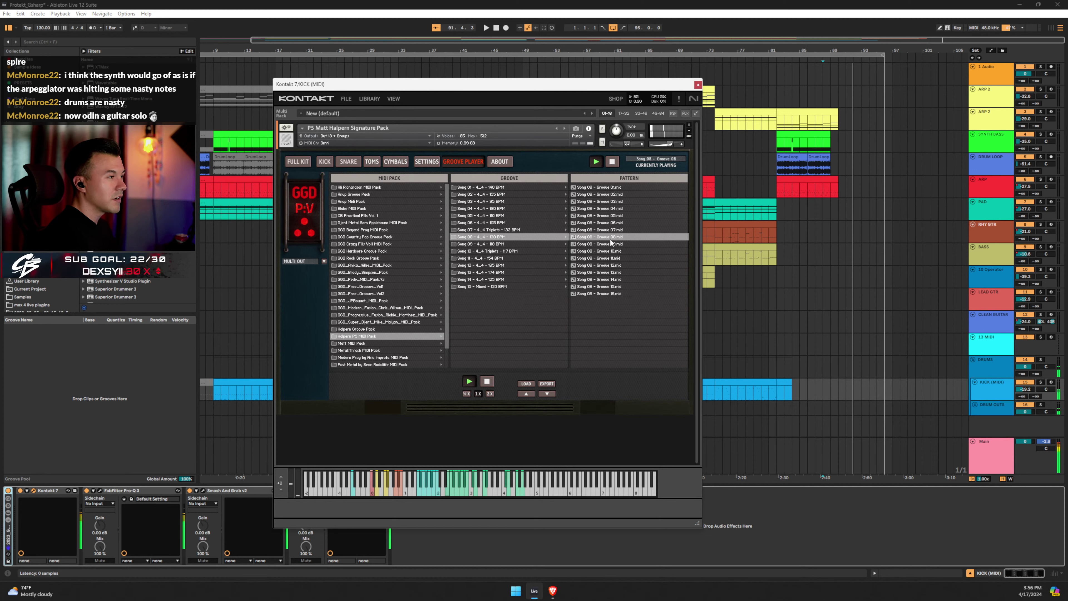
left_click(613, 260)
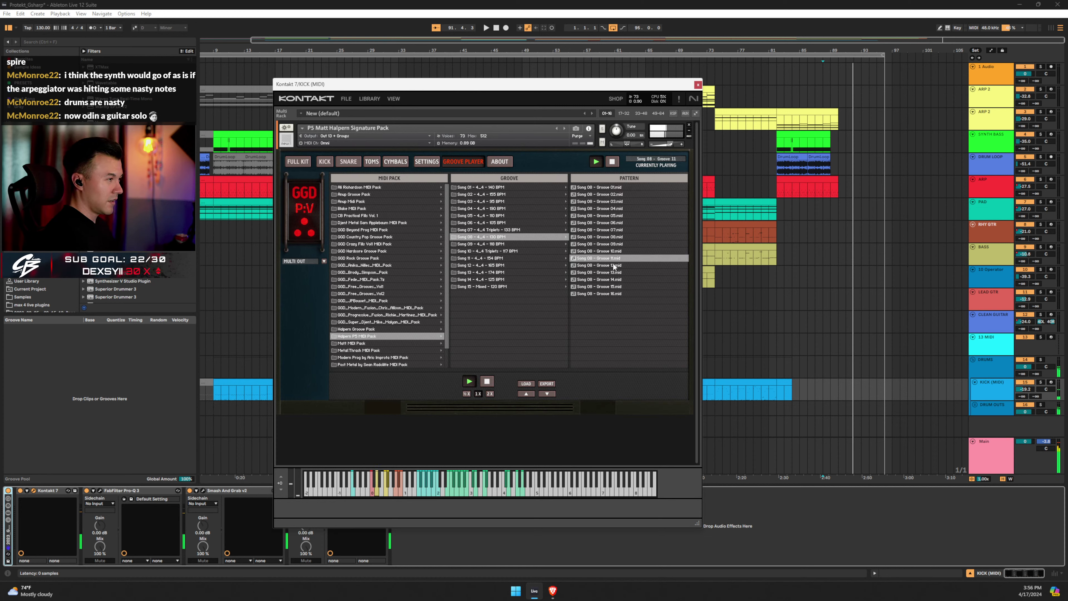
left_click(613, 266)
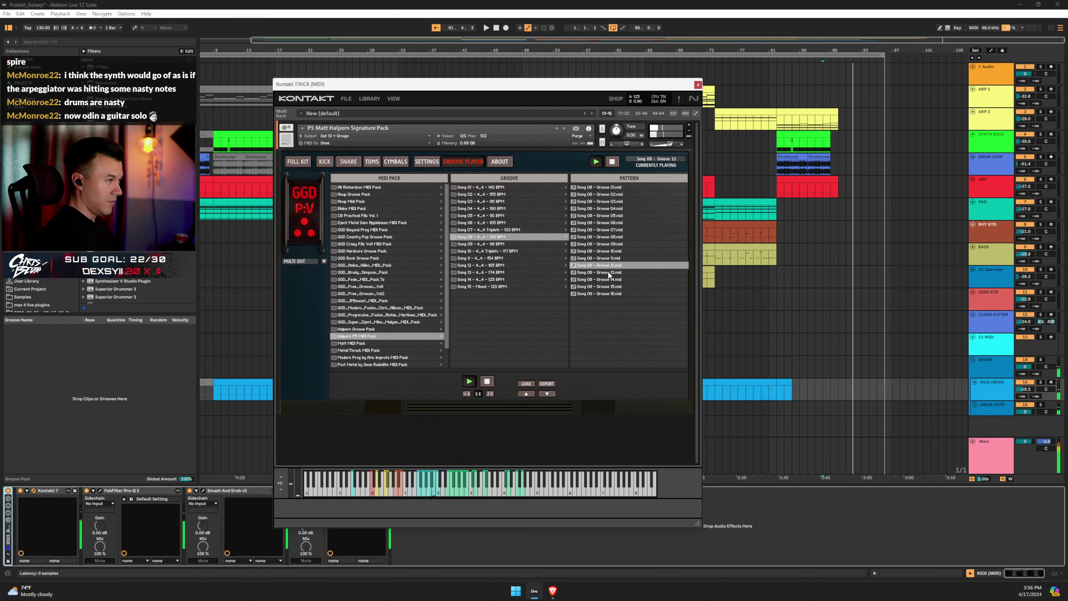
left_click(609, 273)
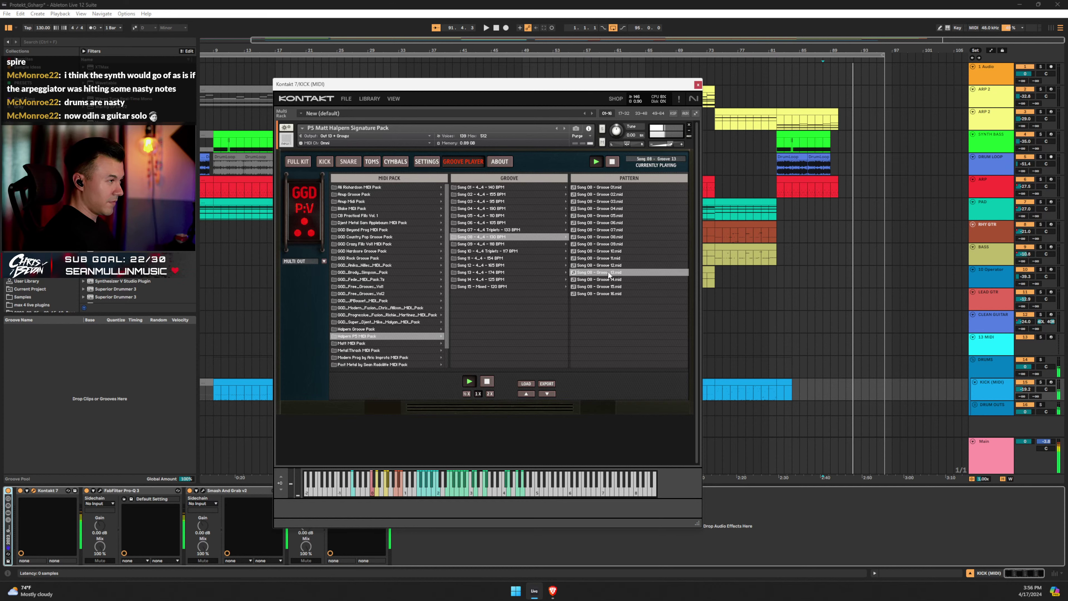
left_click(597, 279)
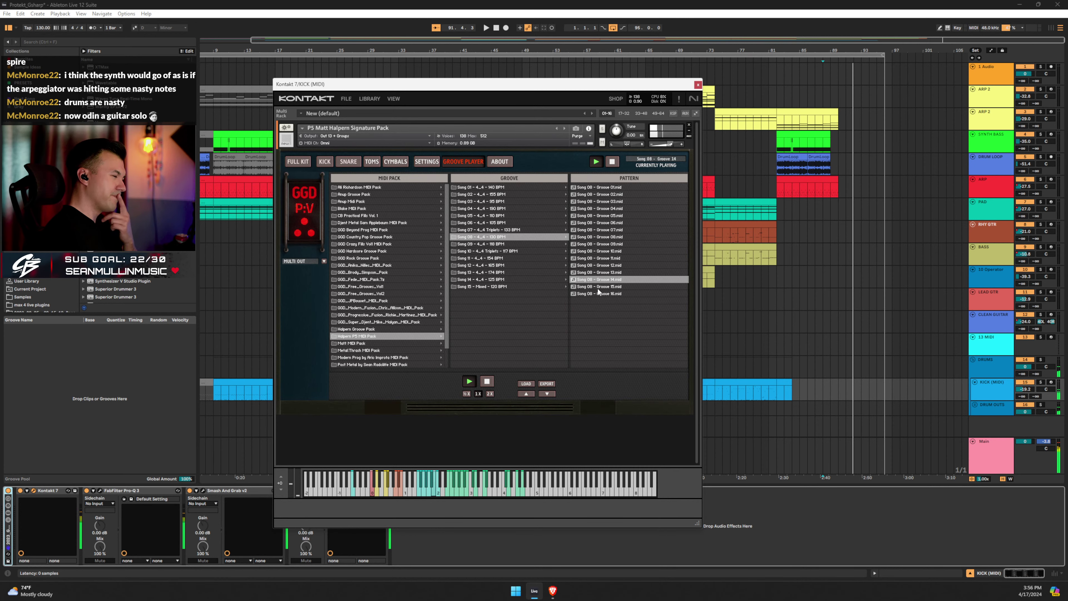
left_click(597, 288)
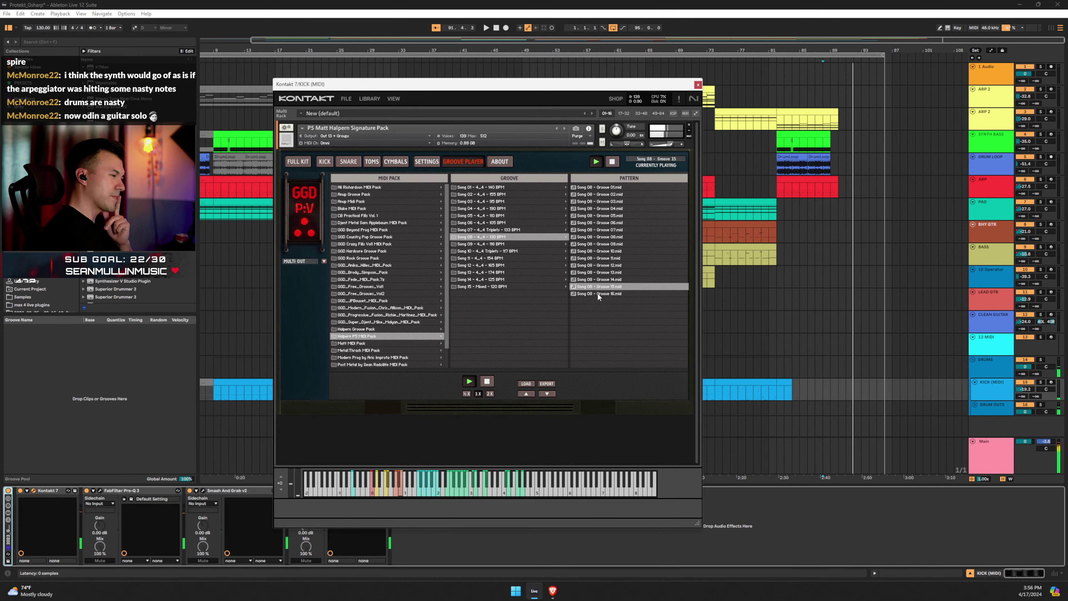
left_click(597, 293)
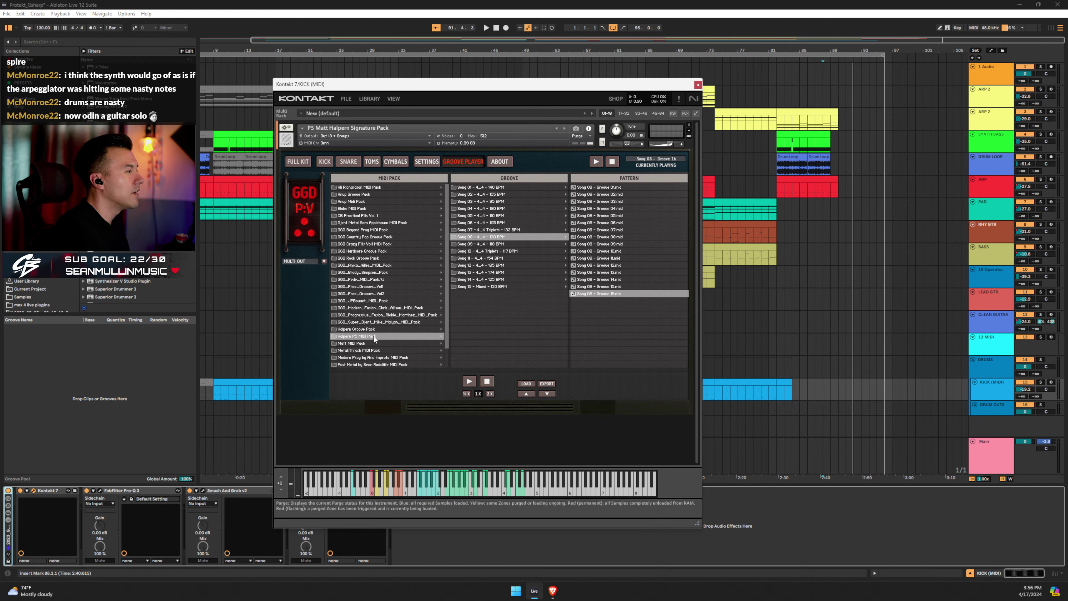
Browse the Post Metal MIDI pack's songs, audition Groove 04 of Song 04 (Technical Metal), and stop playback.
left_click(372, 364)
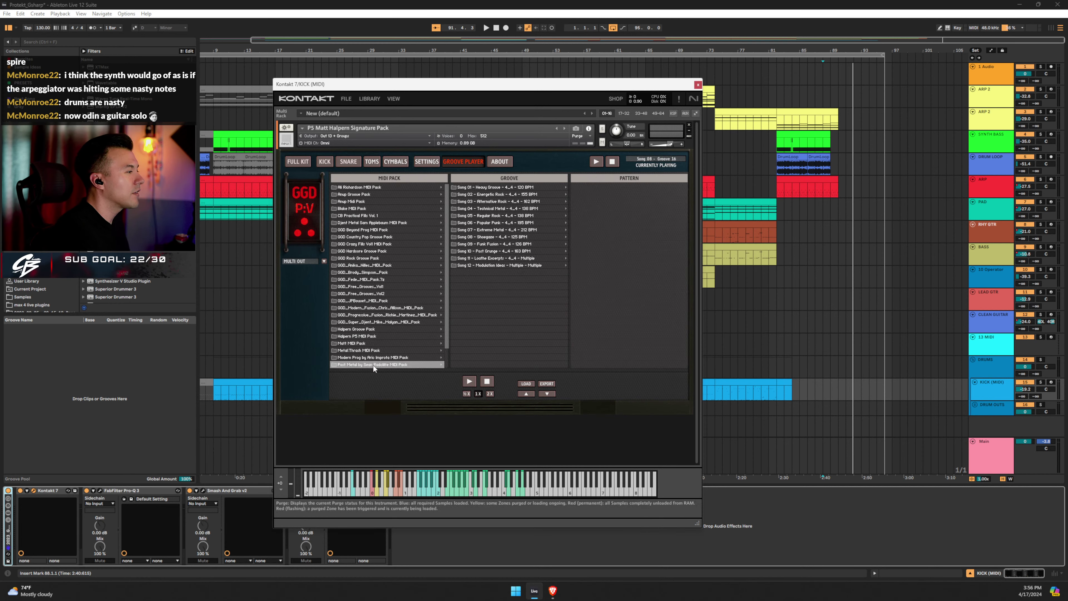
left_click(490, 236)
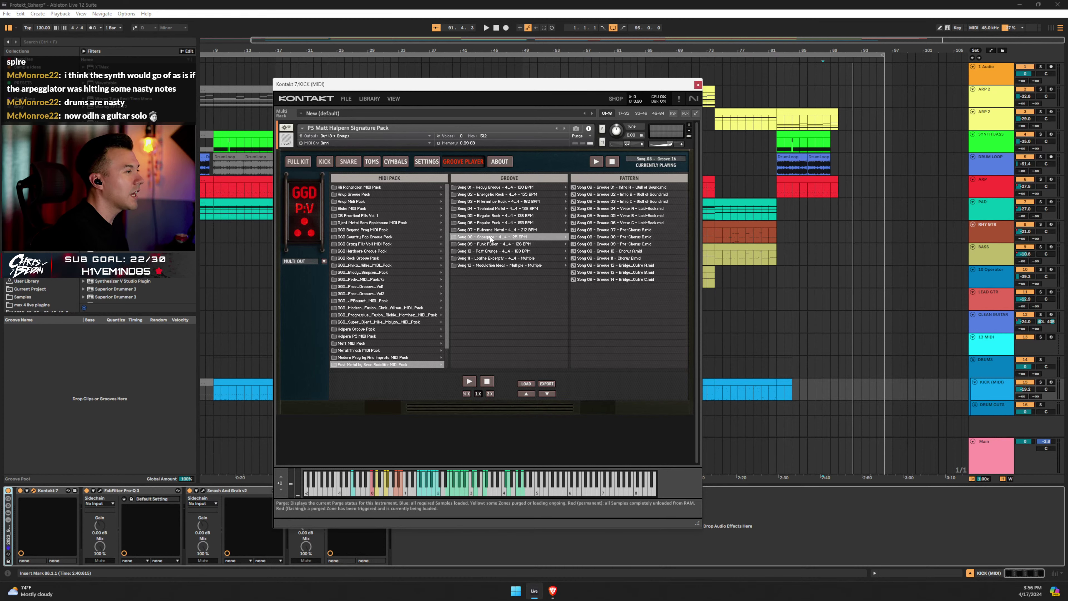
left_click(480, 216)
left_click(493, 209)
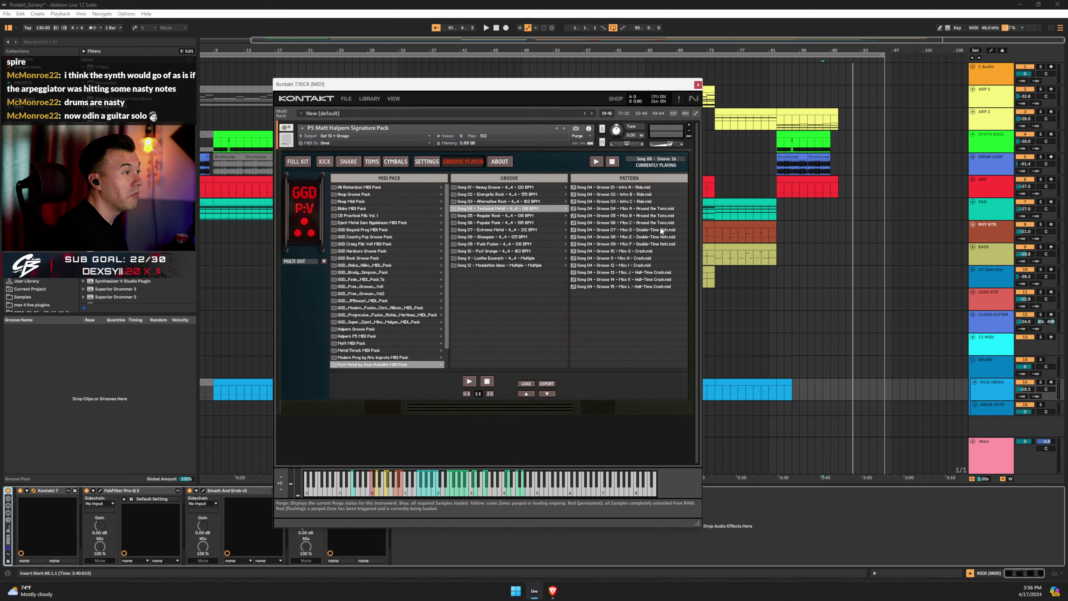
double_click(647, 209)
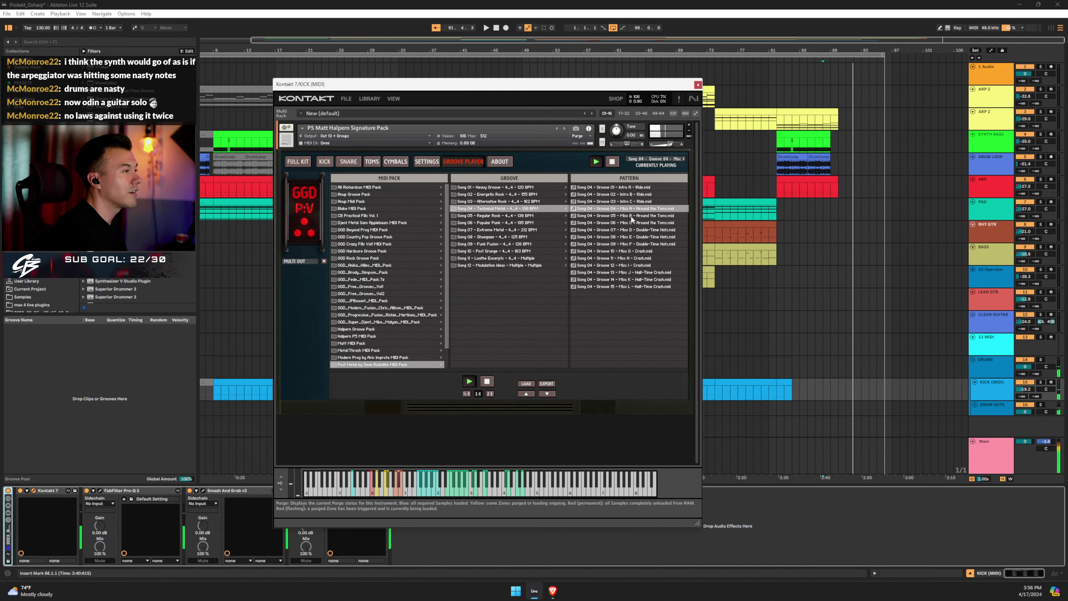
left_click(612, 162)
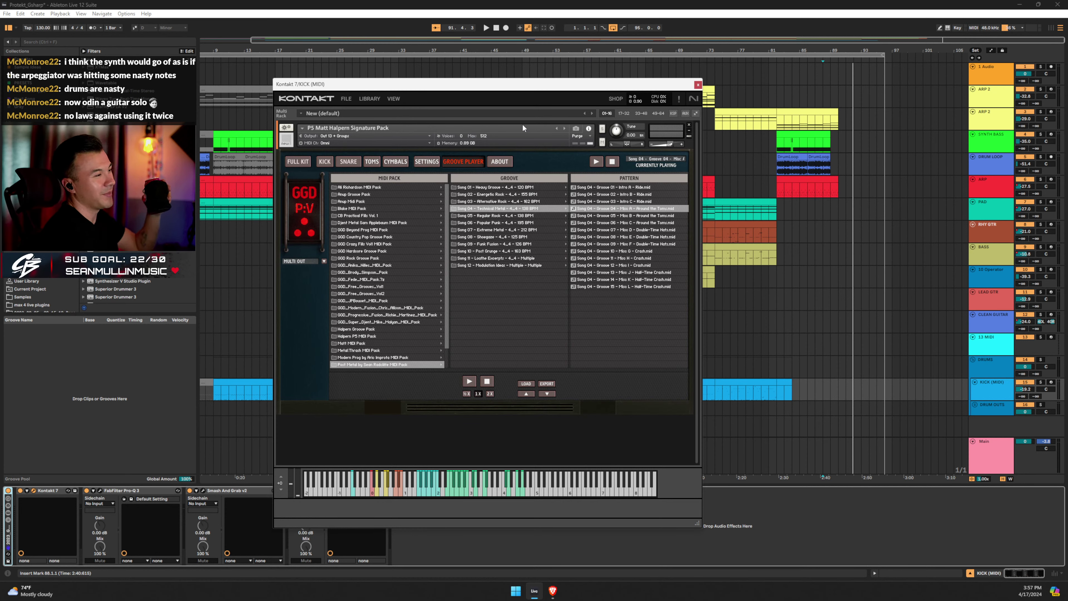
Check the Song 12 and Song 01 pattern lists, compare Song 04's Around the Toms grooves 06, 05 and 04, and stop playback.
left_click(504, 265)
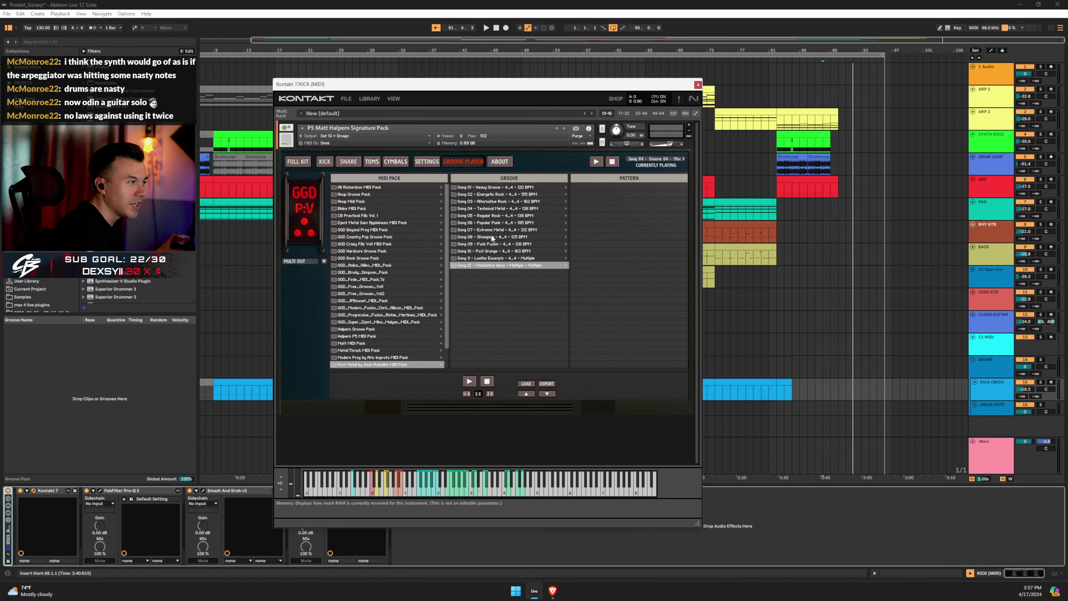
left_click(493, 188)
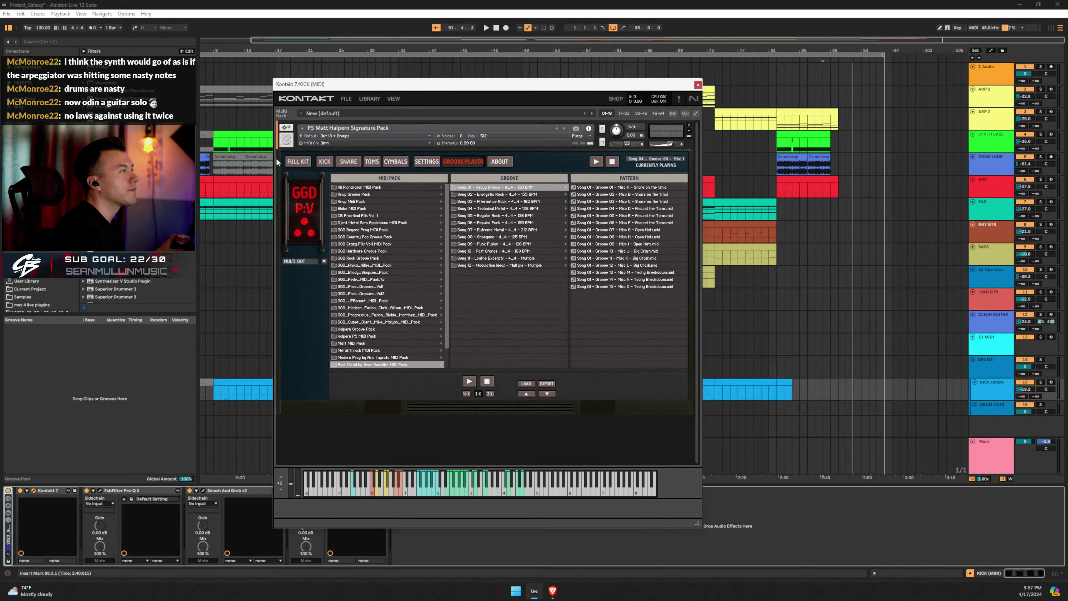
left_click(520, 209)
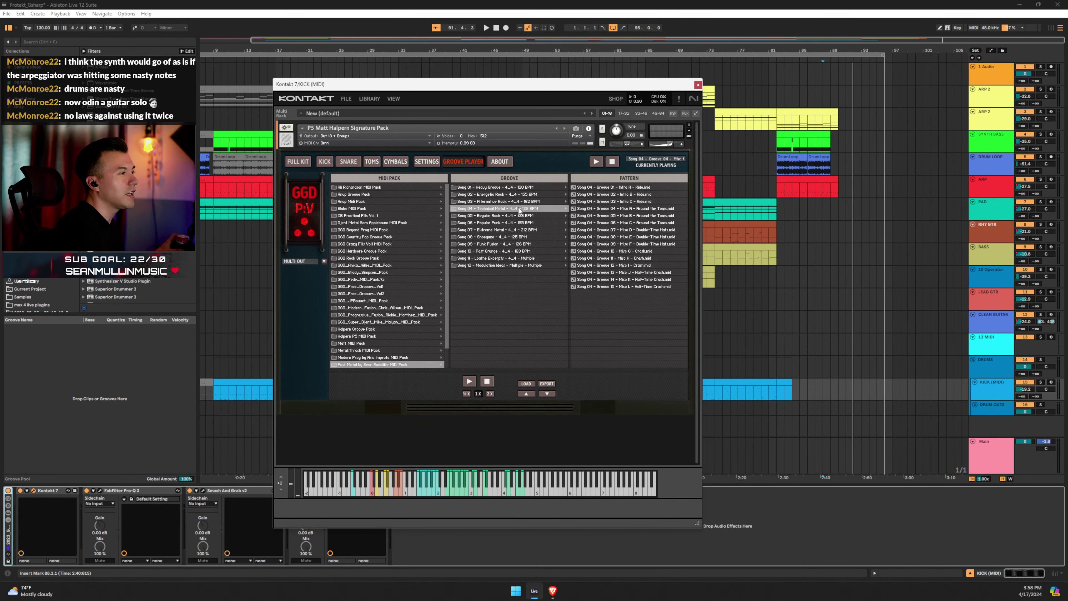
double_click(635, 223)
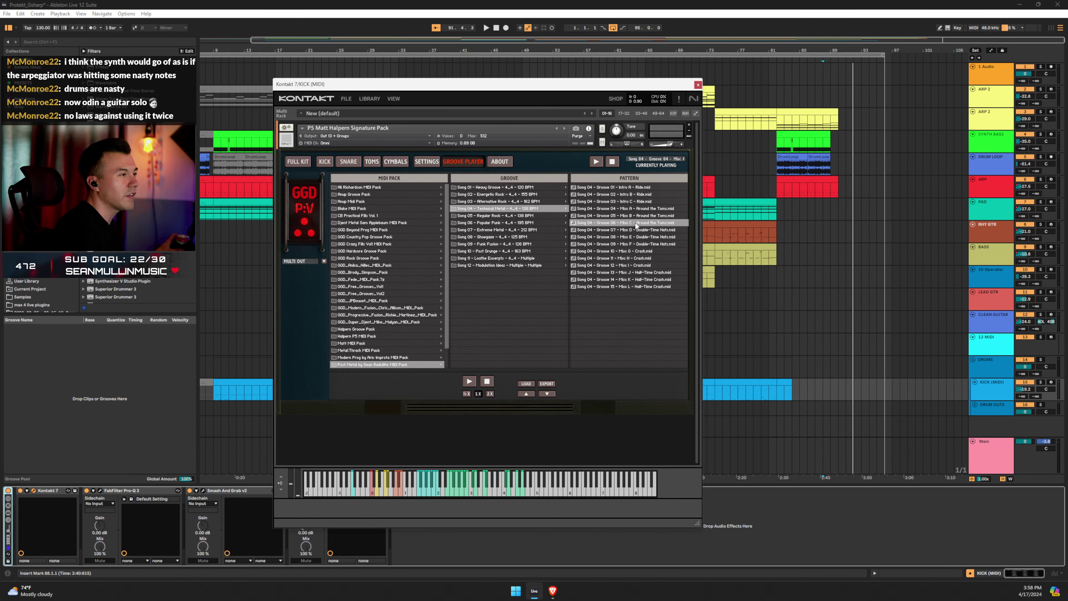
double_click(634, 215)
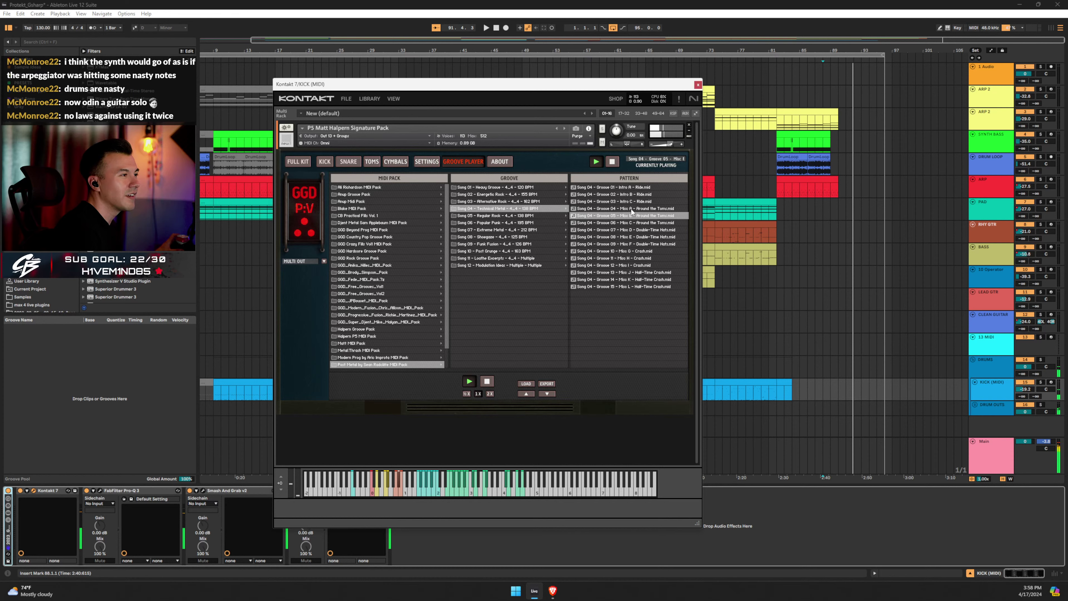
double_click(631, 209)
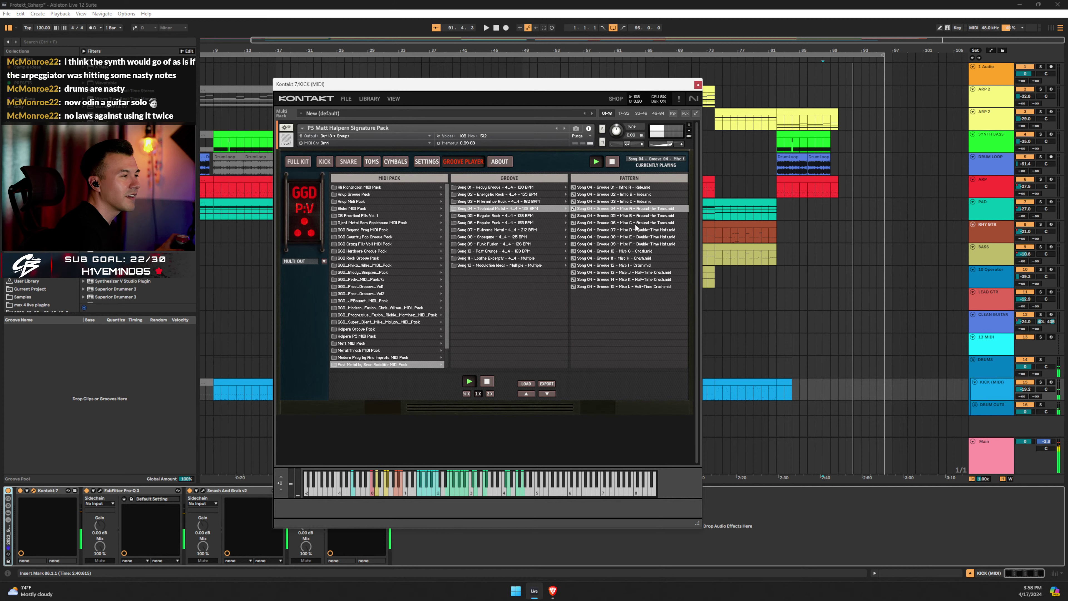
left_click(612, 162)
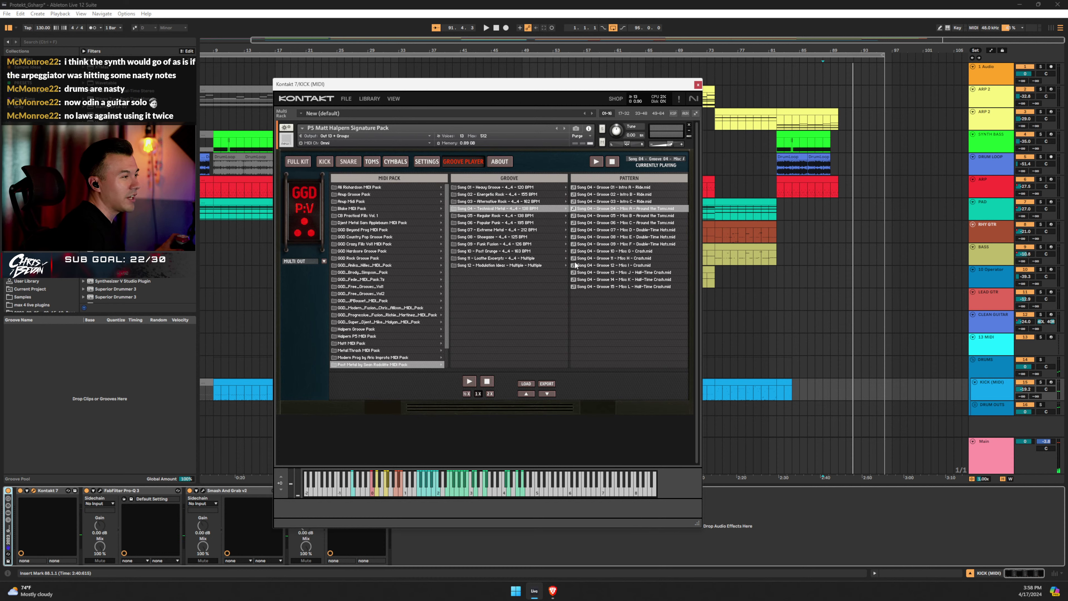
Audition the Song 05 (Regular Rock) patterns Groove 13 Outro A, Groove 01 Intro A and Groove 03 Intro C.
left_click(507, 217)
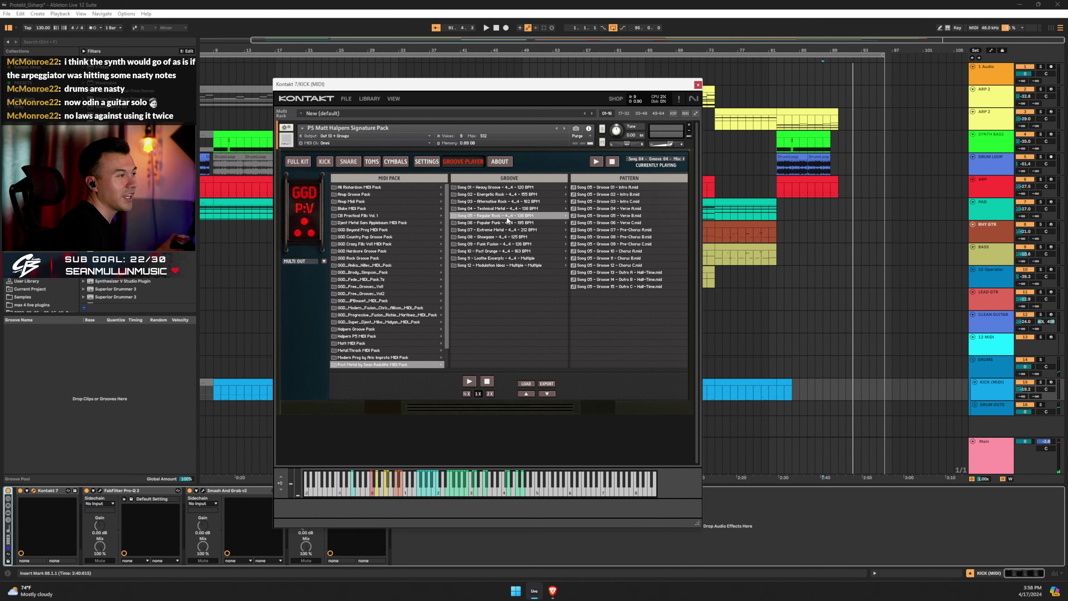
left_click(615, 274)
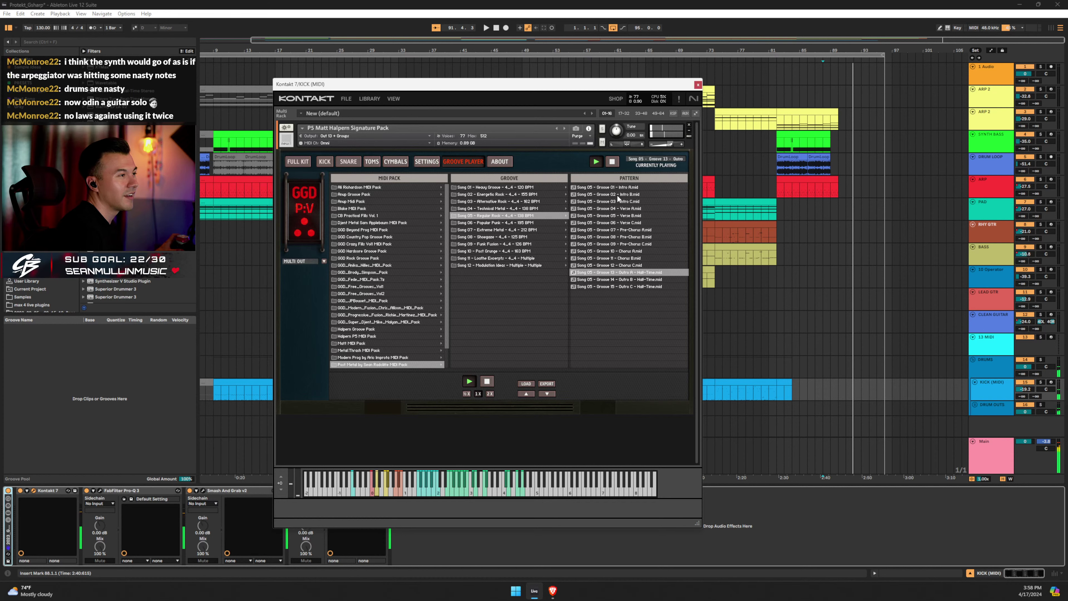
left_click(606, 187)
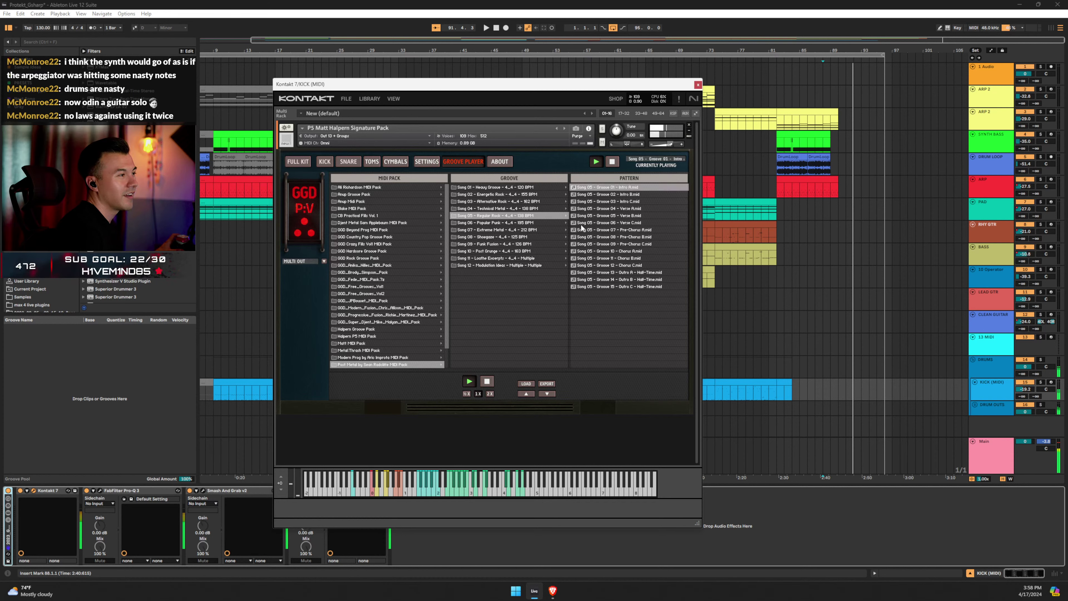
left_click(604, 203)
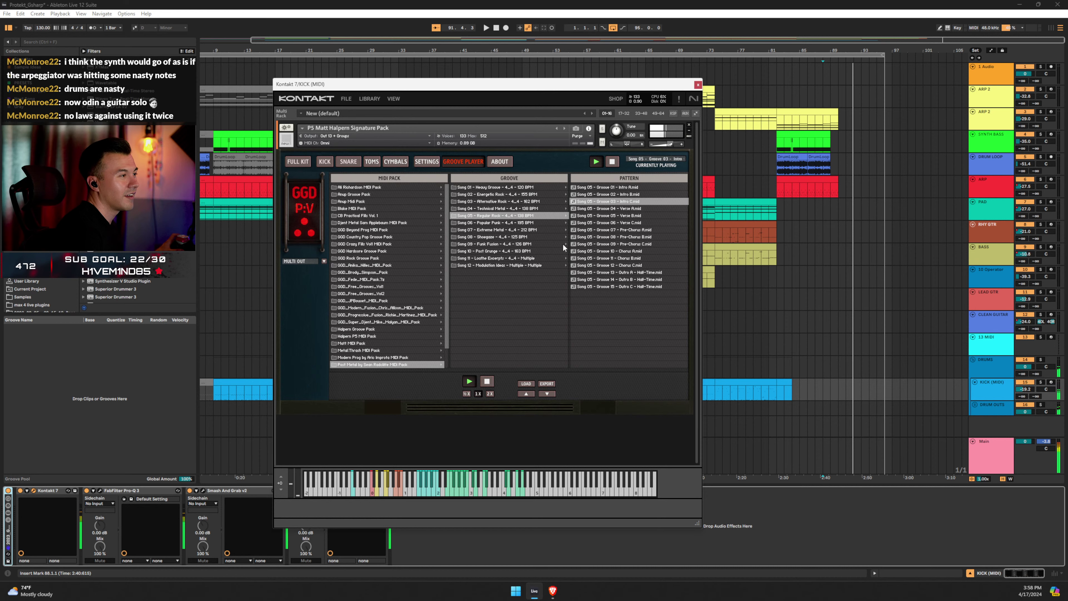
Audition Groove 15 of Song 11 in the Post Metal MIDI pack and stop playback.
left_click(493, 258)
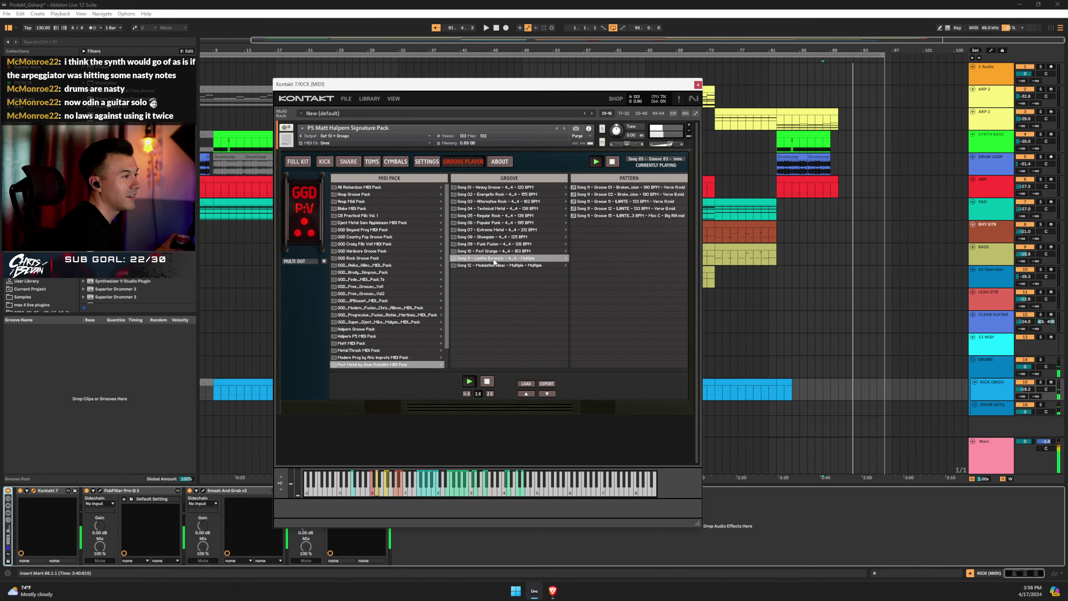
left_click(624, 215)
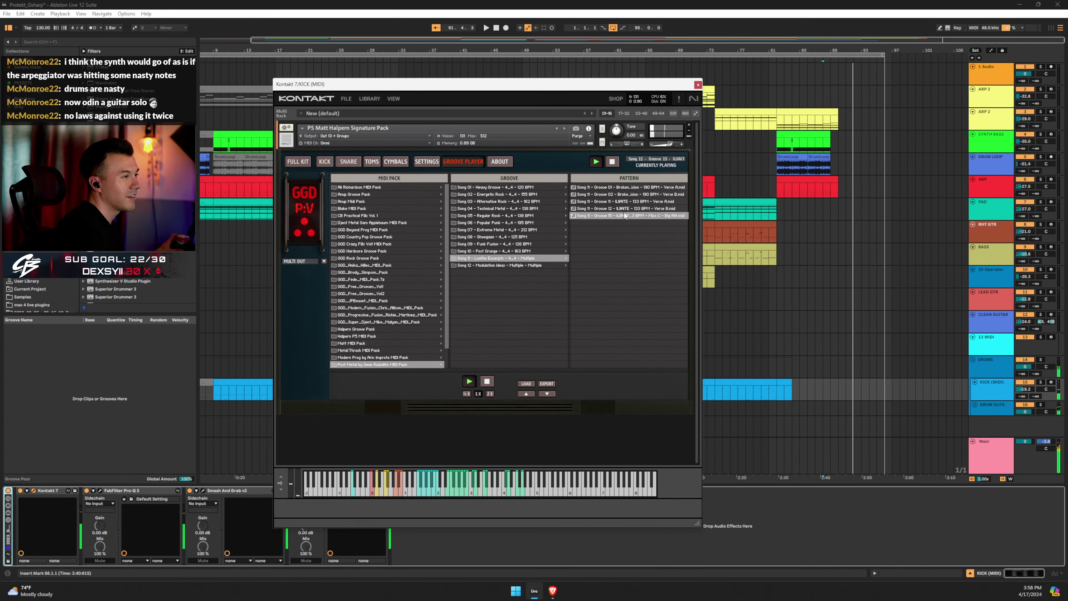
left_click(611, 163)
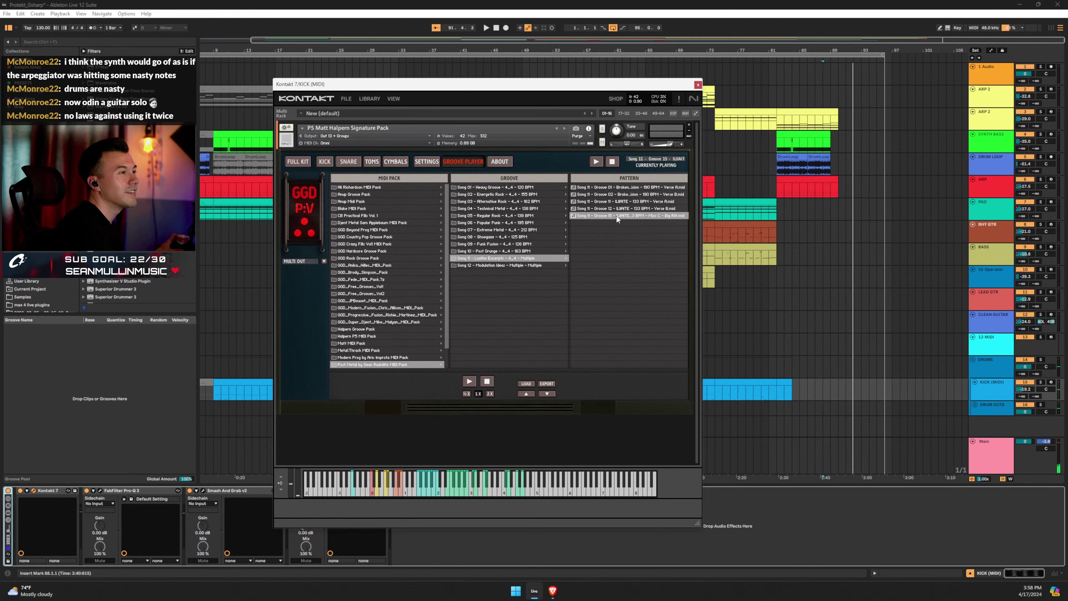
Browse to Song 11 (Shuffle) in the Modern Prog MIDI pack and audition Groove 08 Bridge A.
left_click(364, 336)
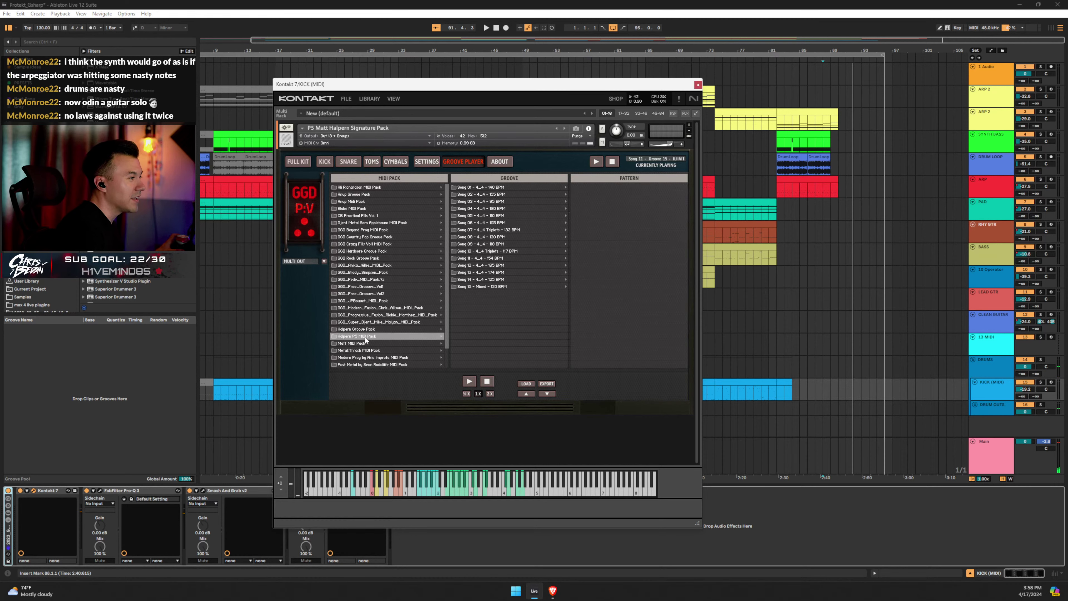
left_click(372, 357)
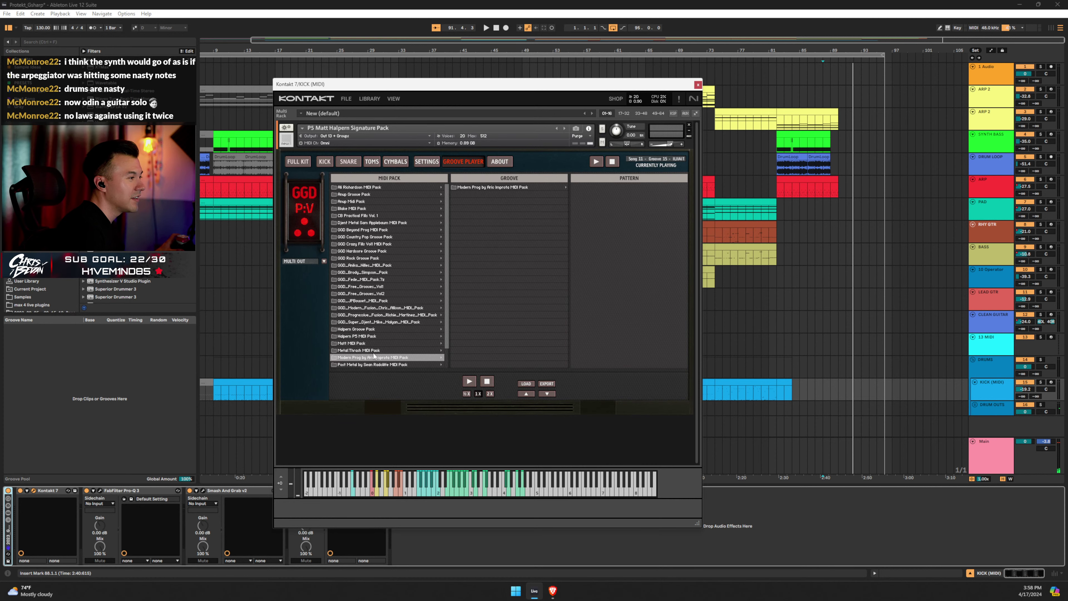
left_click(483, 187)
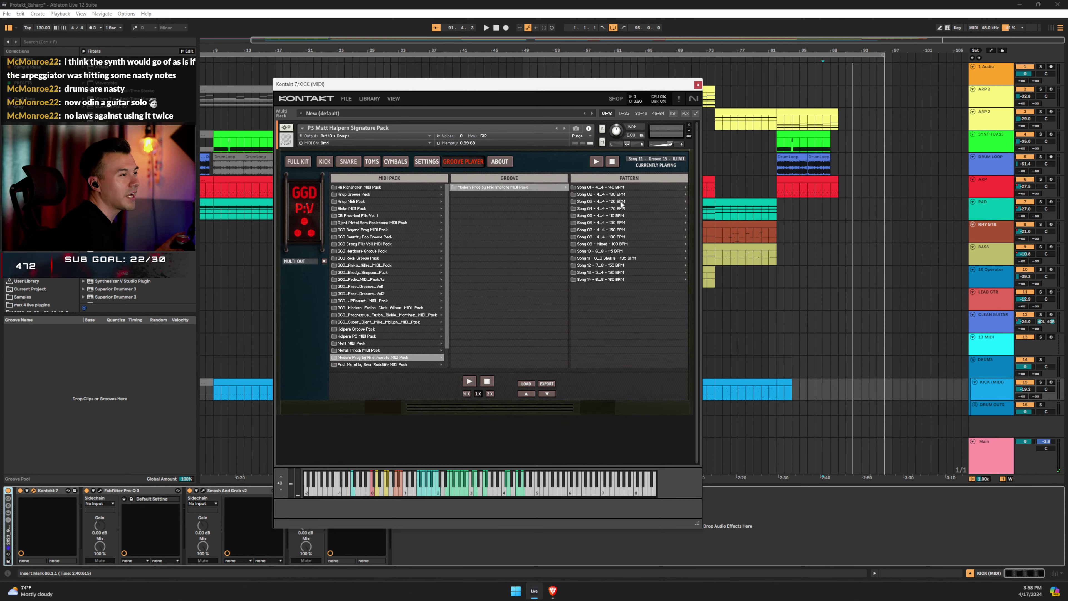
left_click(629, 256)
left_click(607, 195)
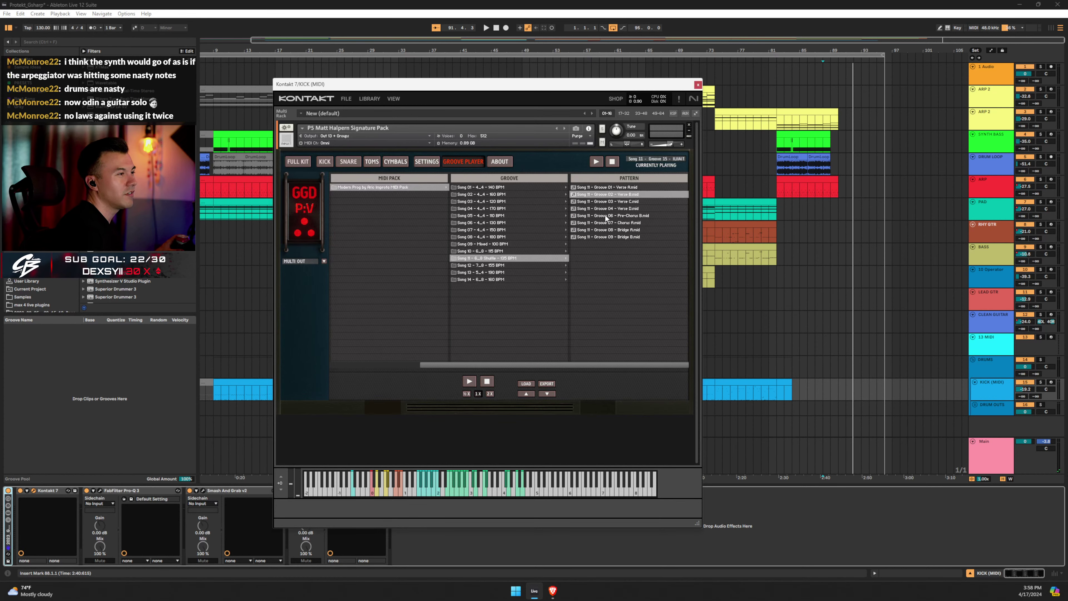
double_click(610, 230)
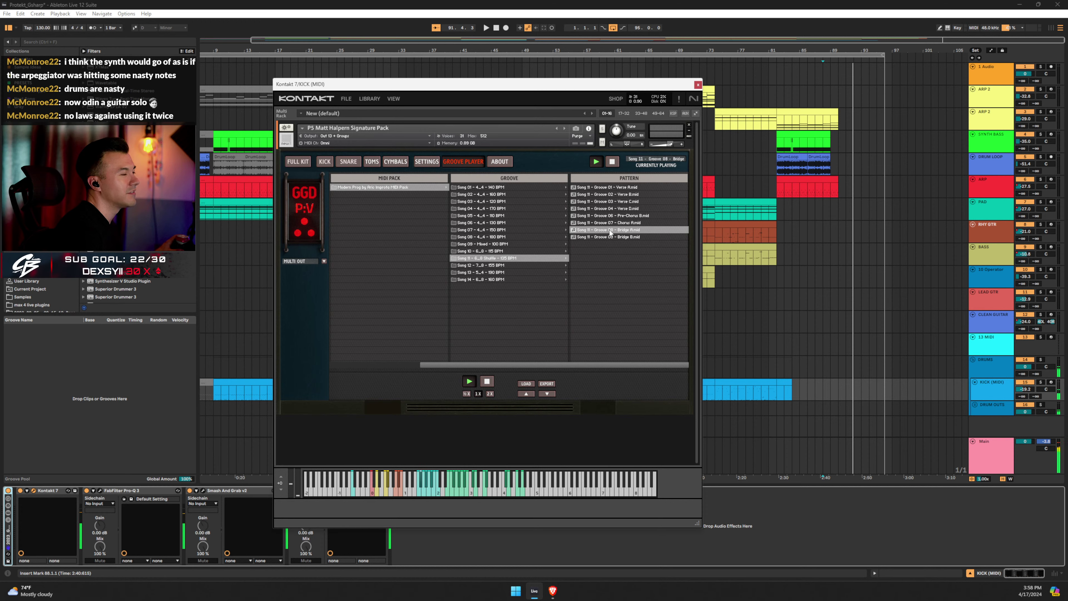
Audition Groove 06 Chorus A and Groove 14 Misc A of Modern Prog Song 01, stop playback, and close the drum instrument.
left_click(501, 187)
double_click(615, 215)
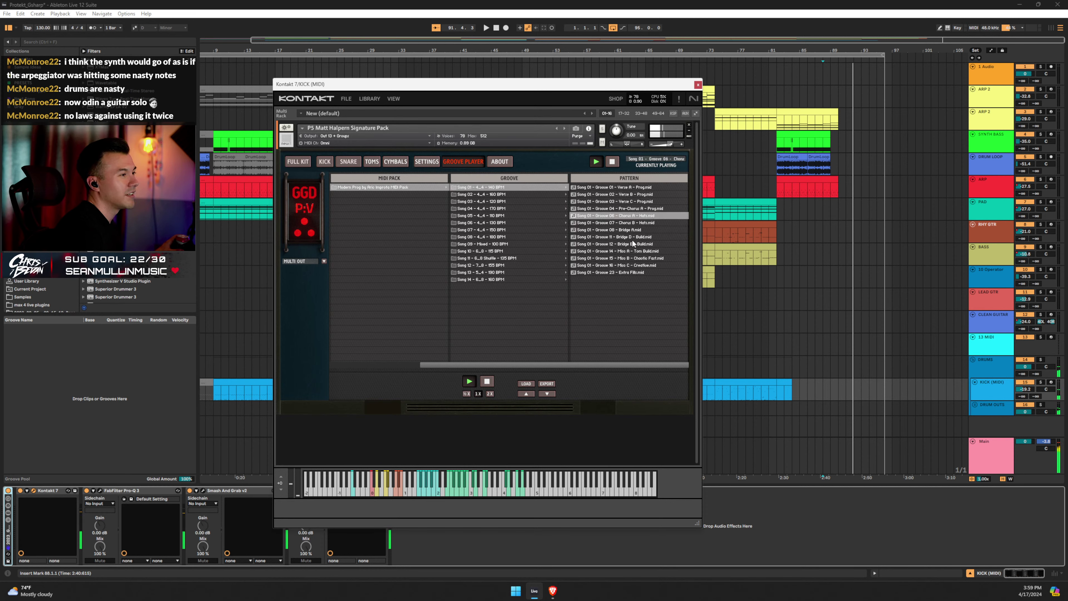
double_click(635, 252)
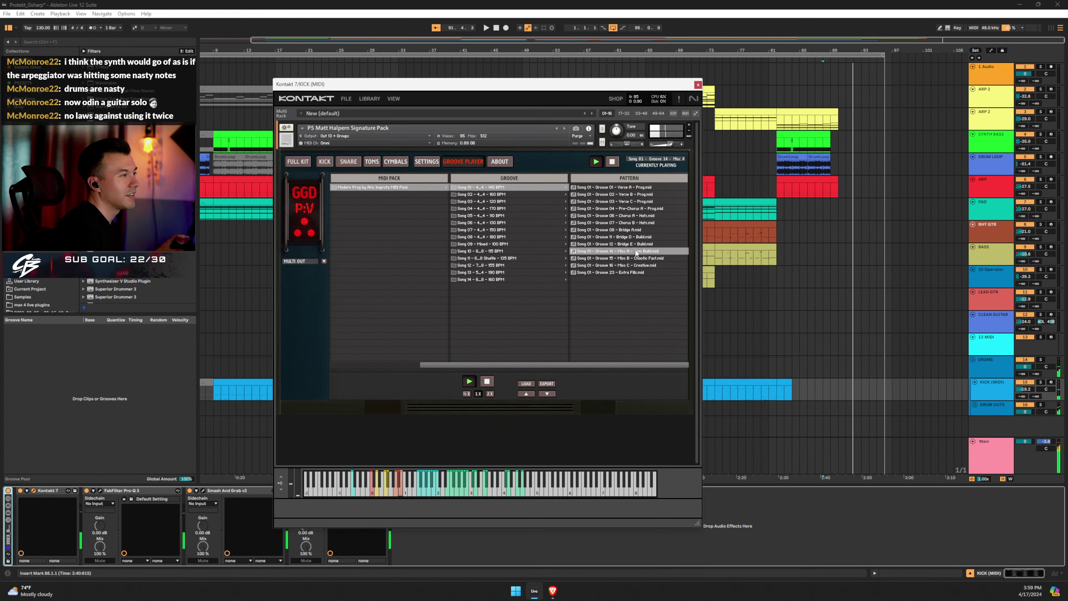
left_click(612, 162)
left_click(698, 85)
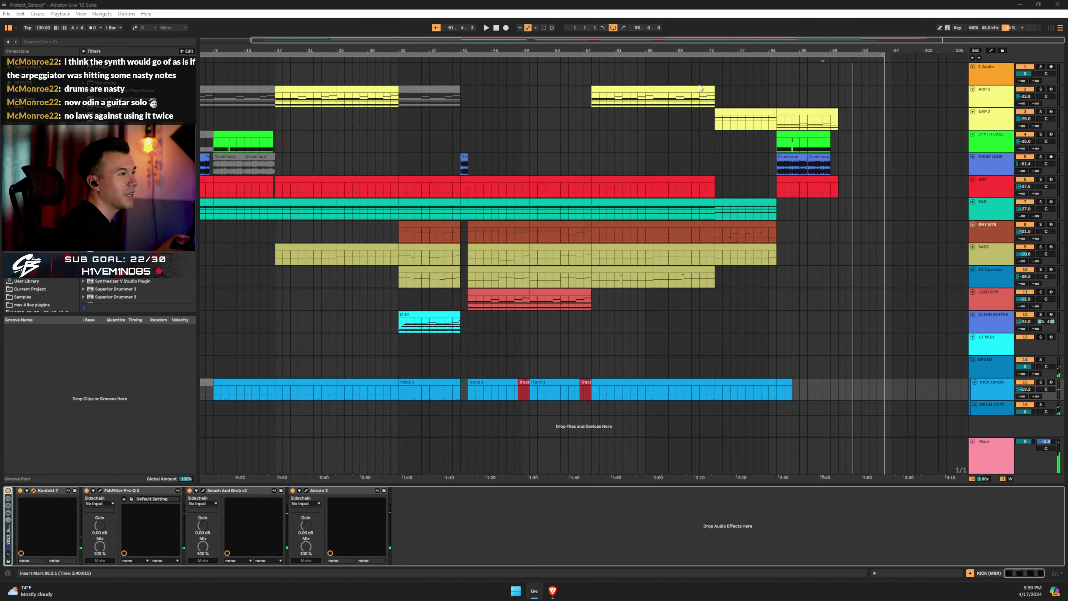
Play the arrangement from bar 74 and copy the SYNTH BASS clip at bar 82 to bar 90.
left_click(714, 151)
key("space")
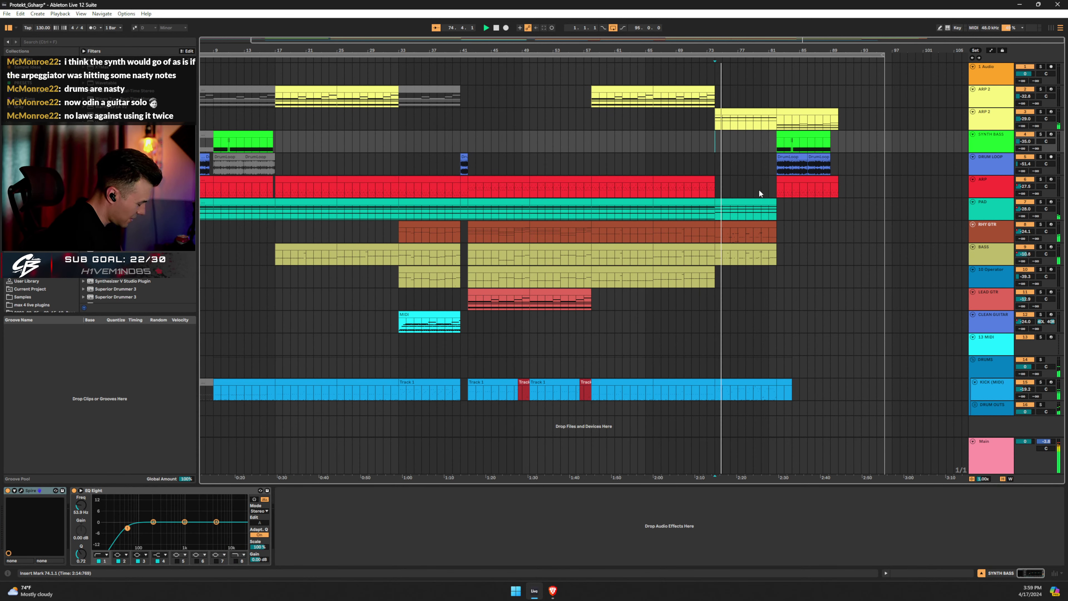
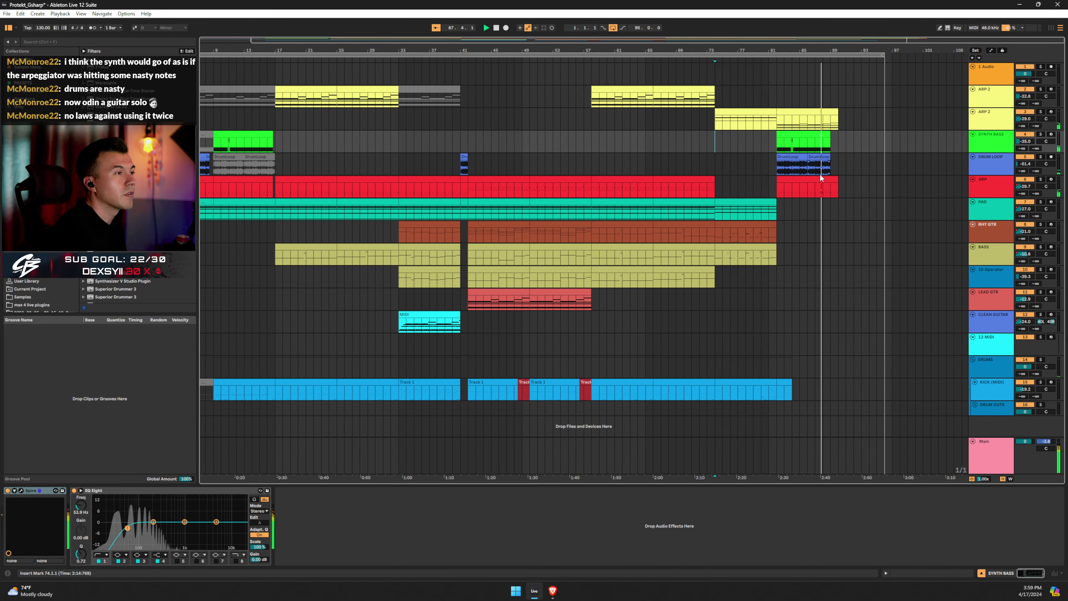
left_click(816, 135)
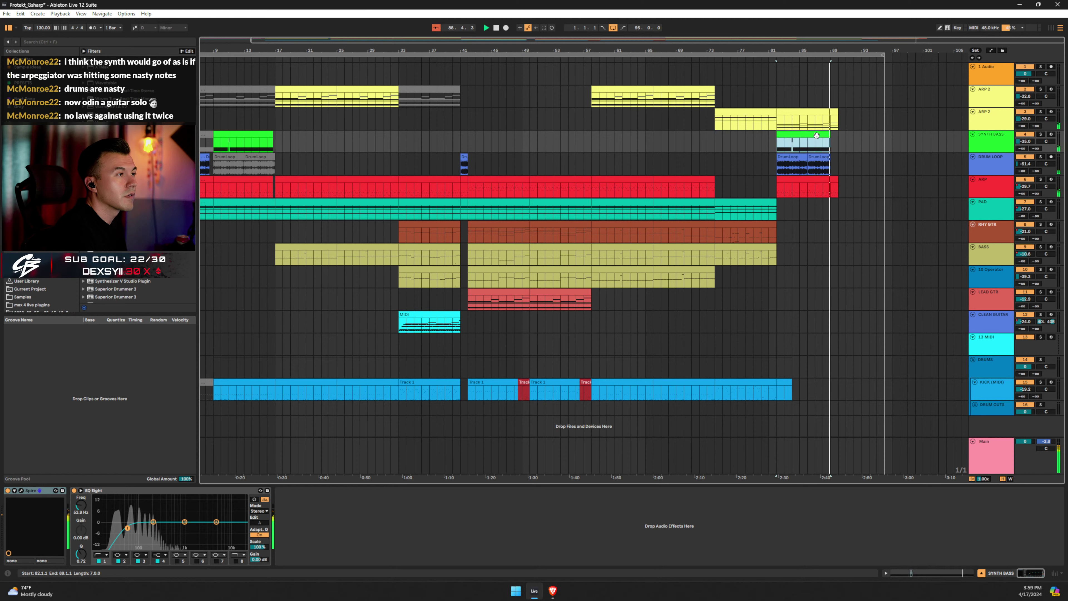
left_click_drag(815, 135, 862, 139)
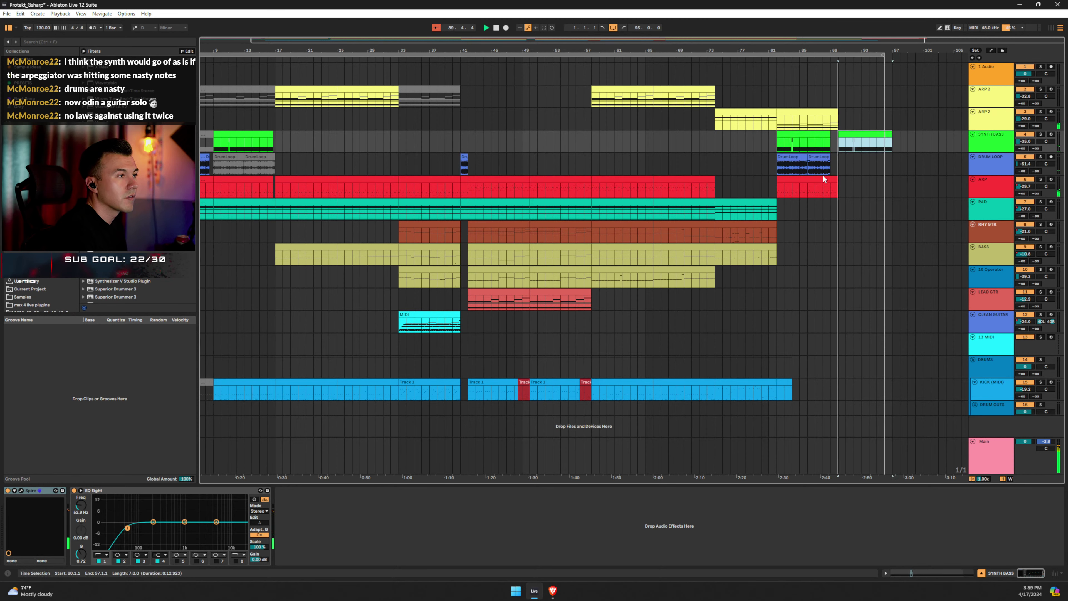
Copy the ARP and ARP 2 clips at bar 82 to bar 90 and extend the loop's end past the copies.
left_click_drag(823, 178, 884, 182)
left_click(836, 179)
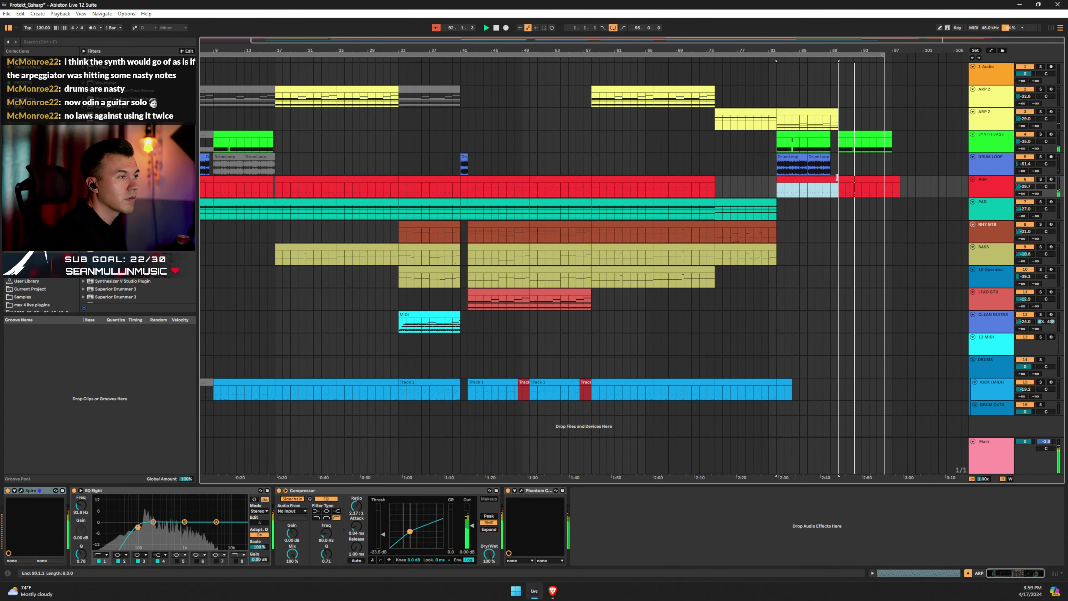
left_click(830, 119)
key("ctrl+d")
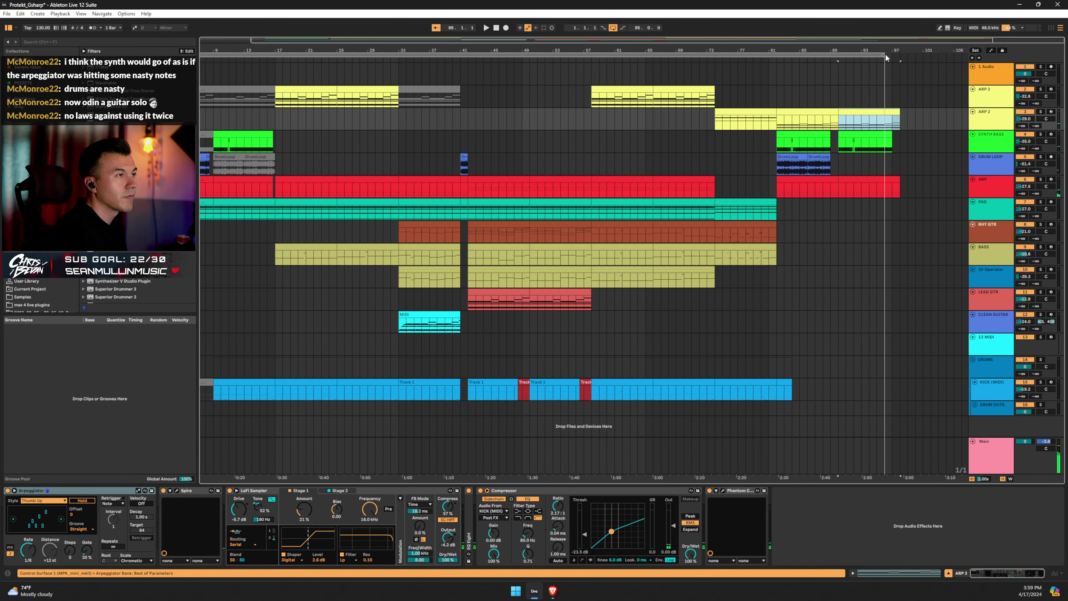
left_click_drag(885, 53, 907, 54)
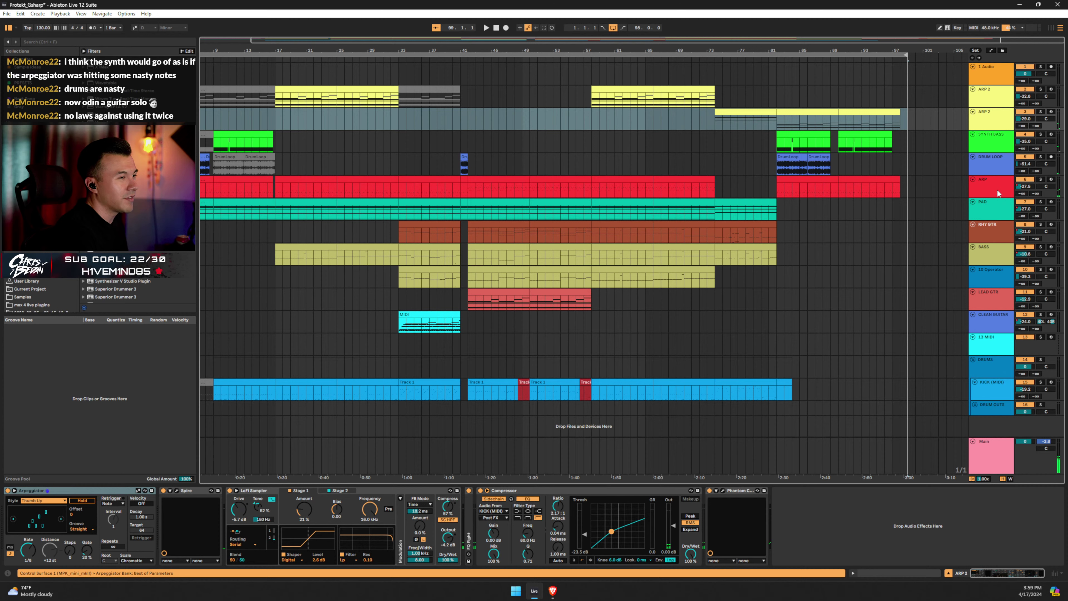
left_click_drag(843, 210, 900, 210)
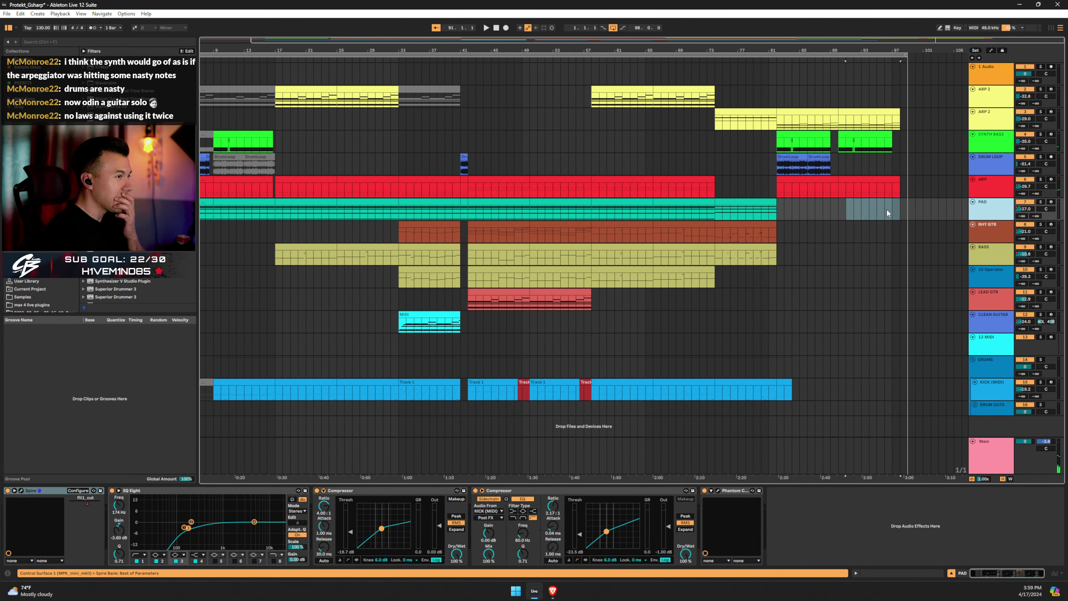
left_click(898, 204)
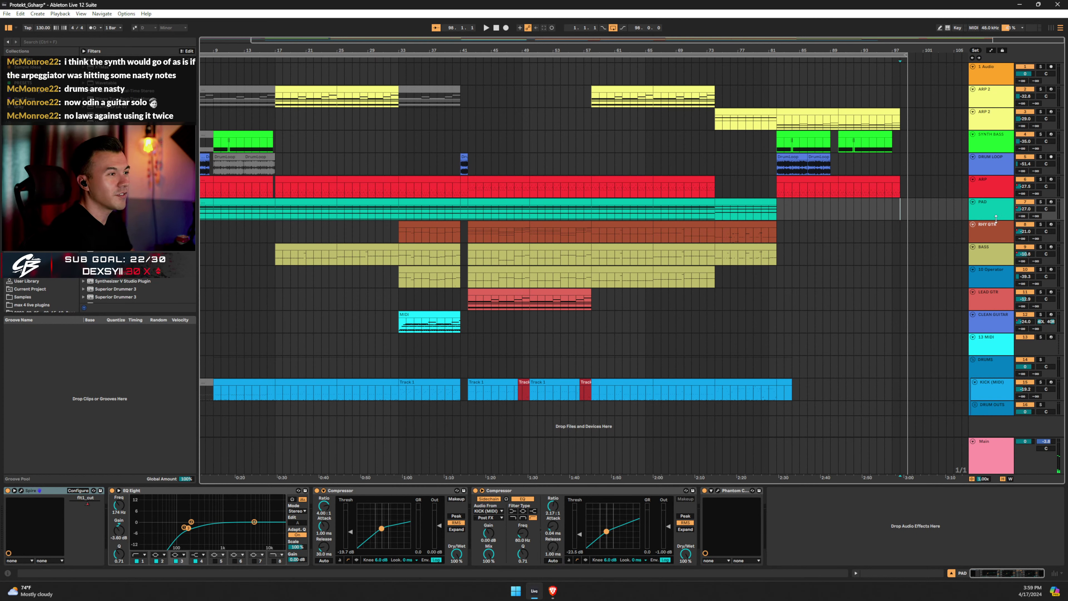
left_click(1006, 211)
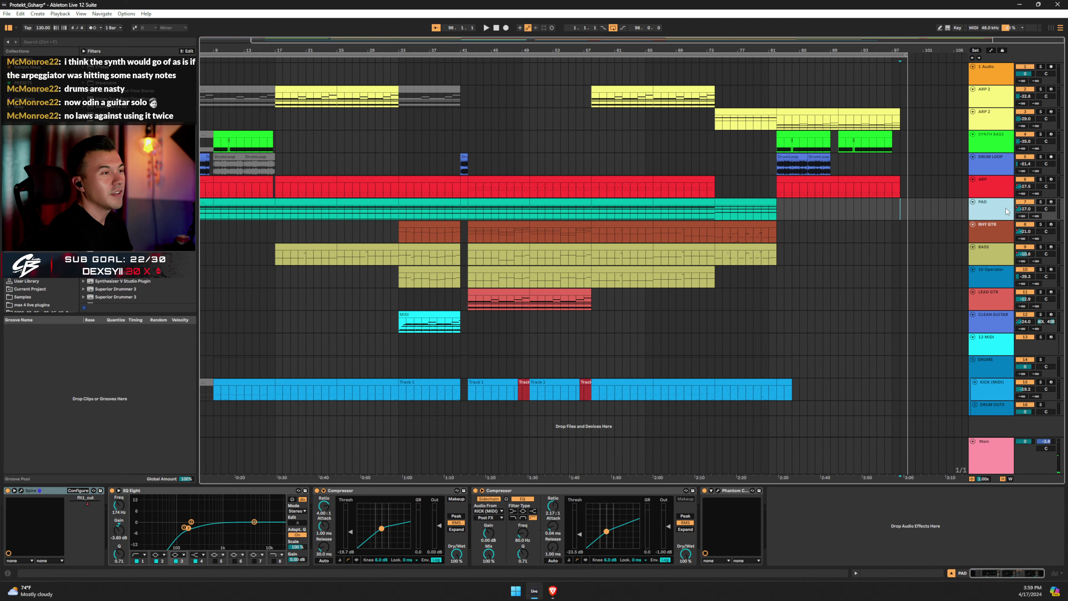
Open the KICK (MIDI) track's drum instrument, audition Groove 08 Bridge A of Modern Prog Song 06, and stop playback.
left_click(991, 389)
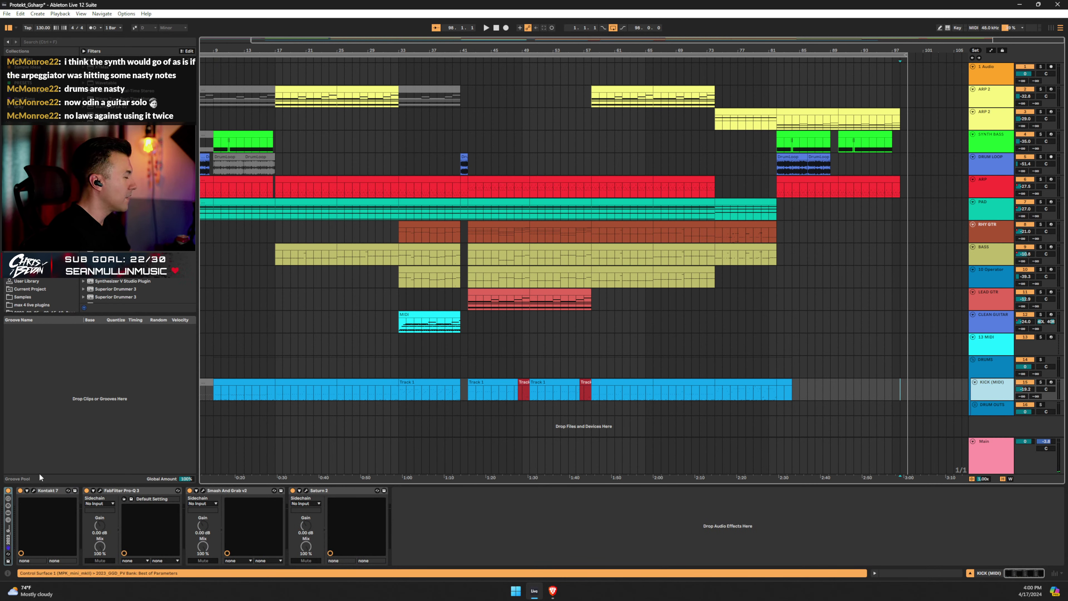
key("ctrl+alt+p")
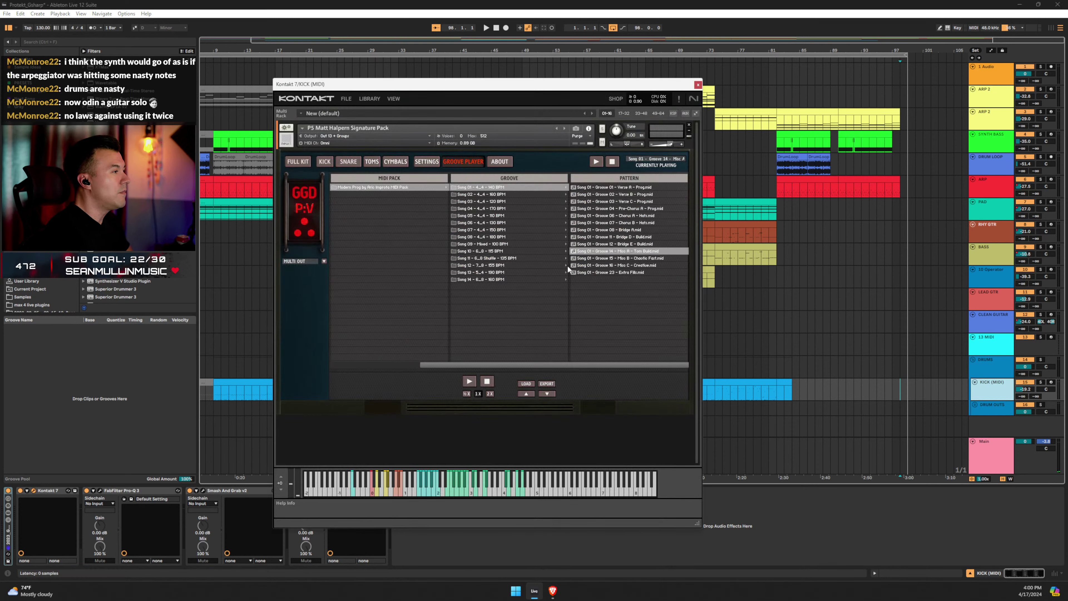
left_click(503, 223)
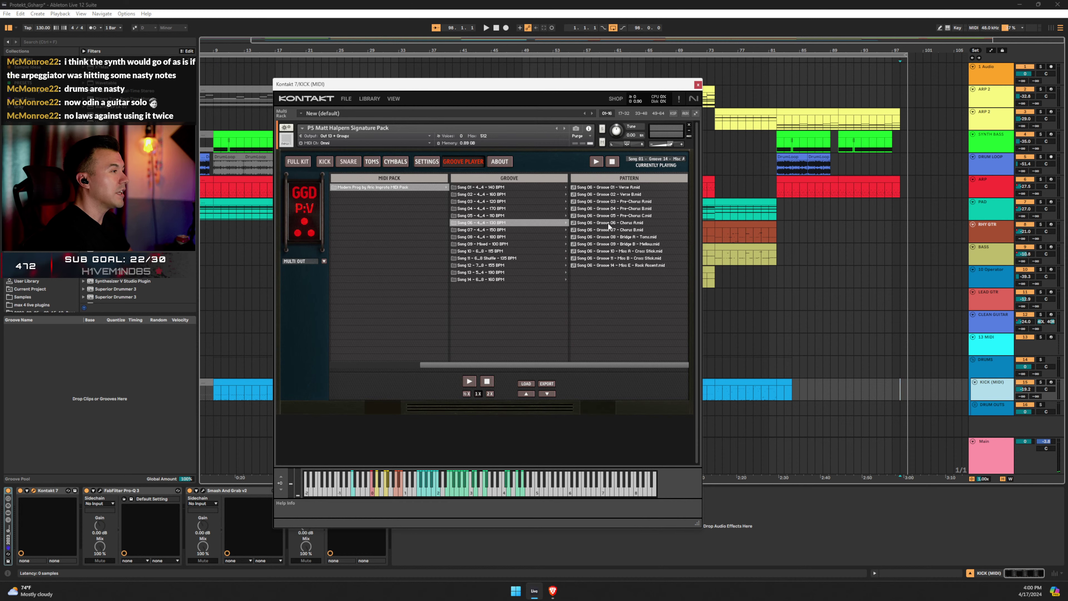
left_click(634, 238)
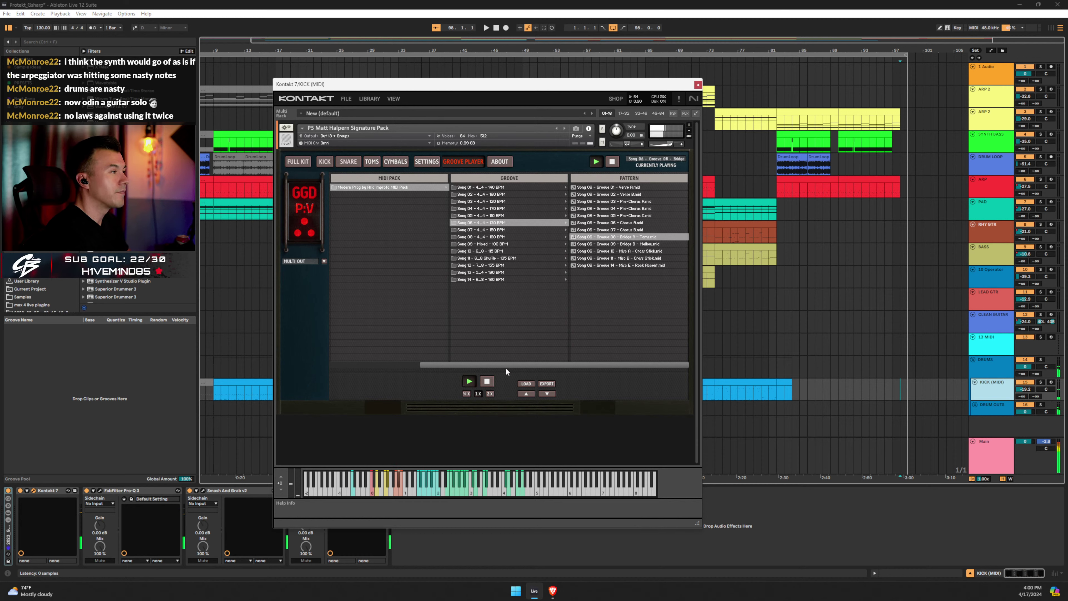
left_click(612, 162)
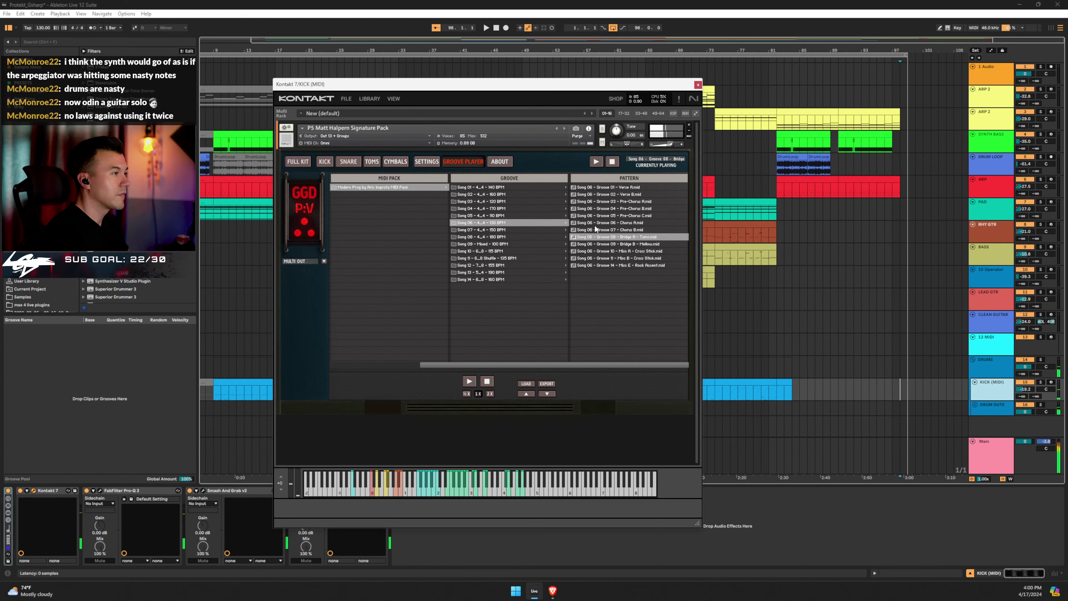
Browse to the GGD Super Djent MIDI pack and audition Song 13 Grooves 03 and 08 and Song 03 Groove 10.
left_click_drag(545, 365, 440, 368)
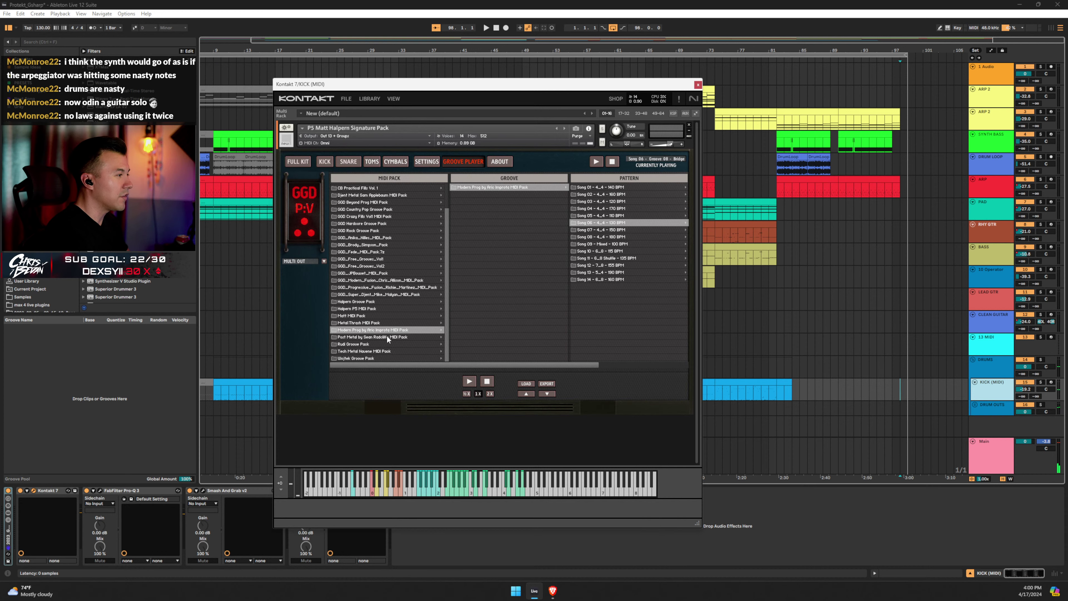
left_click(380, 294)
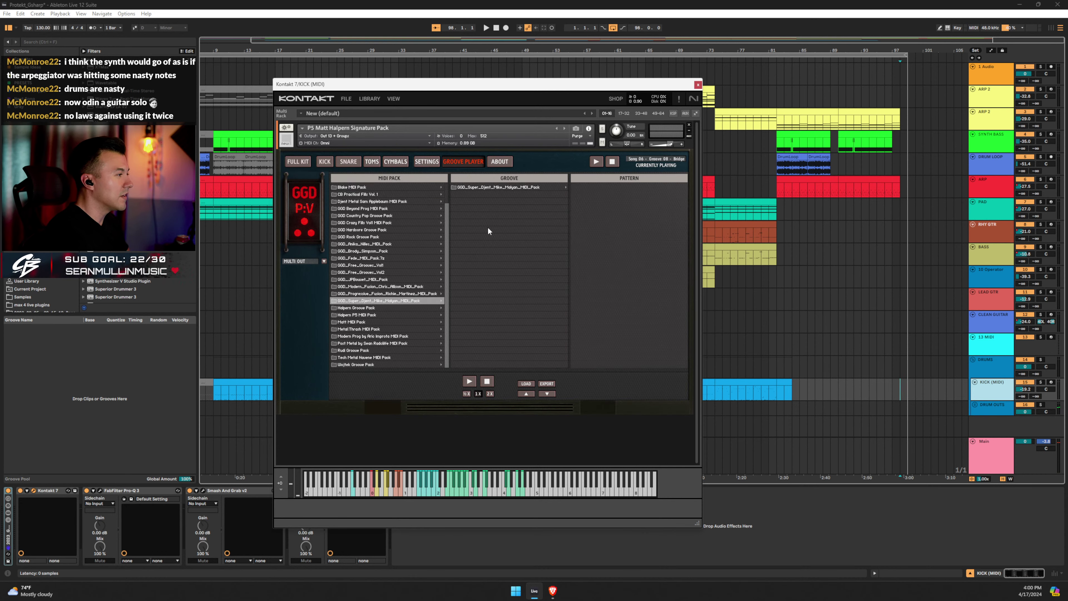
left_click(486, 188)
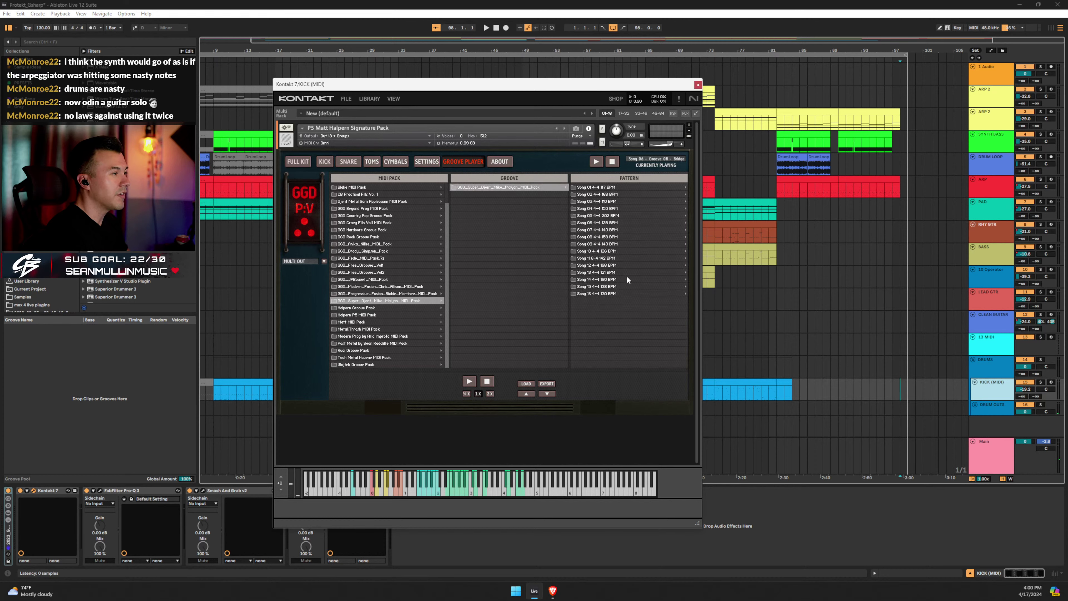
left_click(617, 276)
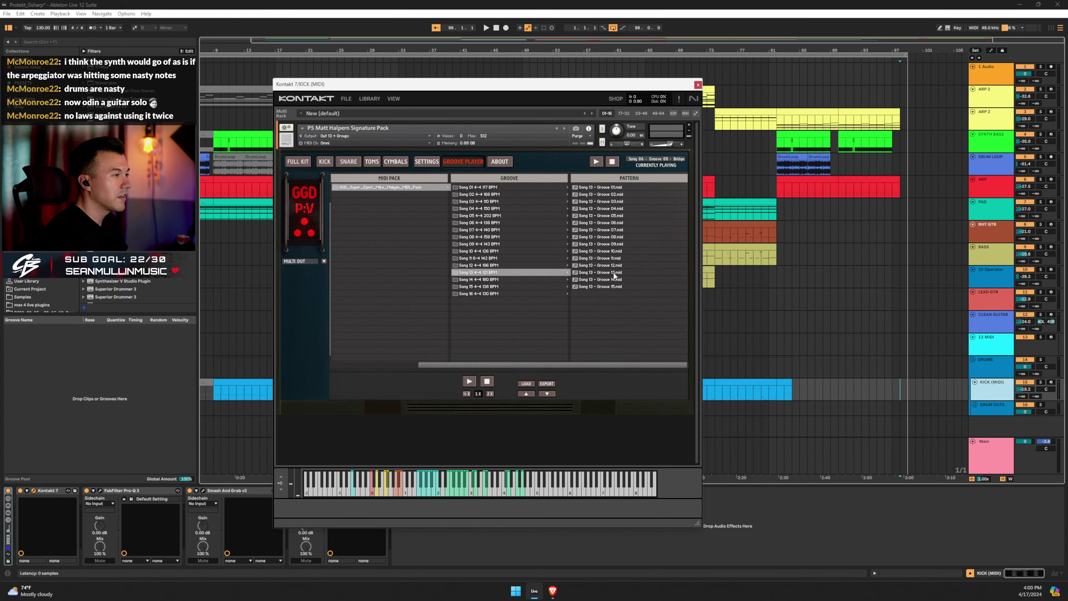
left_click(607, 201)
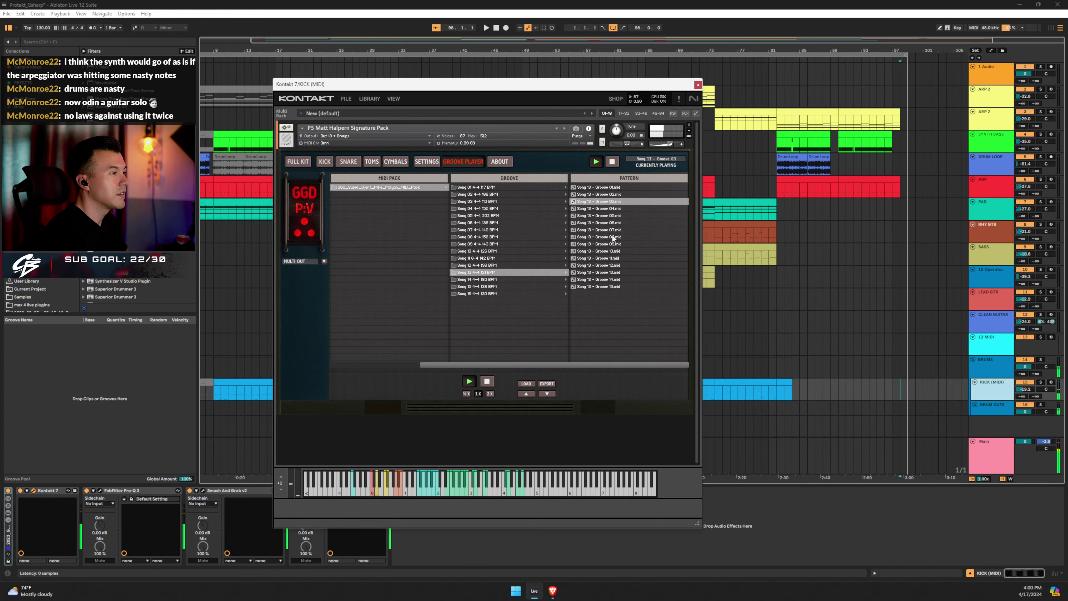
left_click(613, 237)
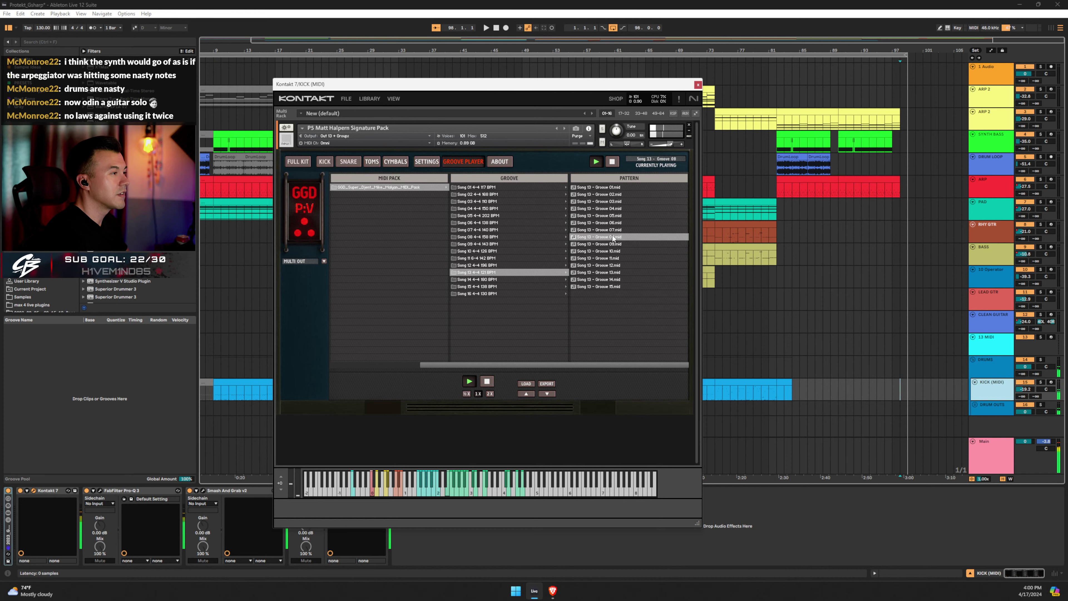
left_click(491, 201)
left_click(610, 251)
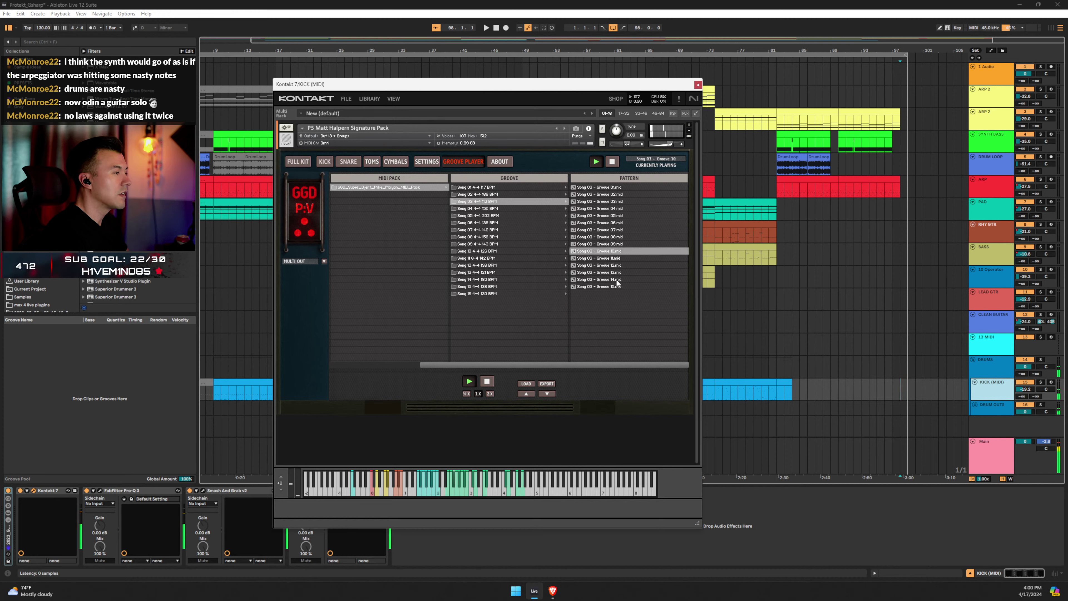
Audition Grooves 13, 03, 01, 08, 11 and 12 of Song 16 (130 BPM) in the GGD Super Djent pack and stop playback.
left_click(503, 291)
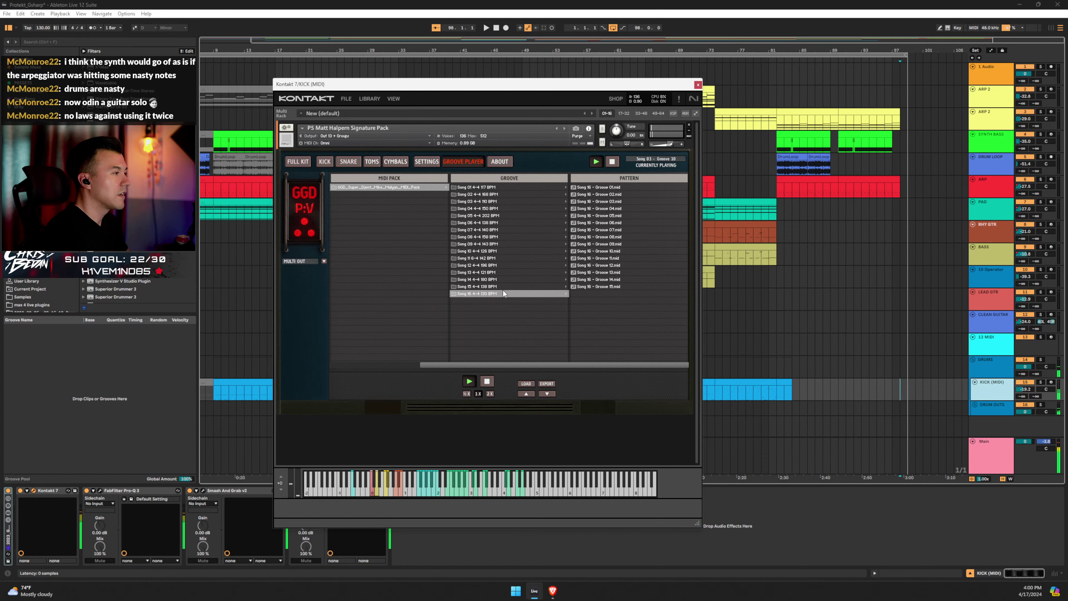
left_click(623, 272)
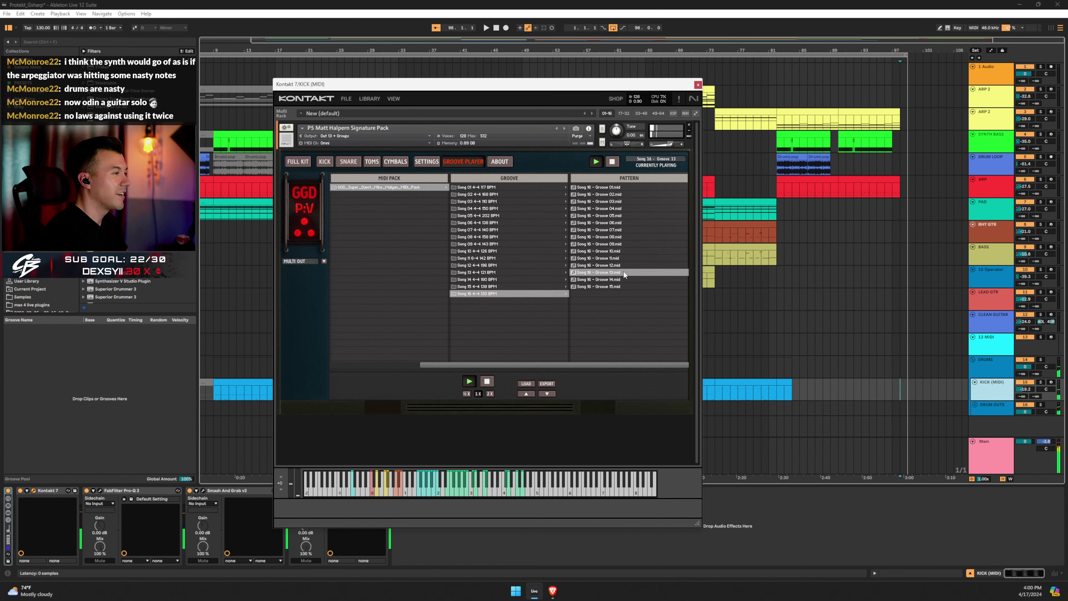
left_click(601, 202)
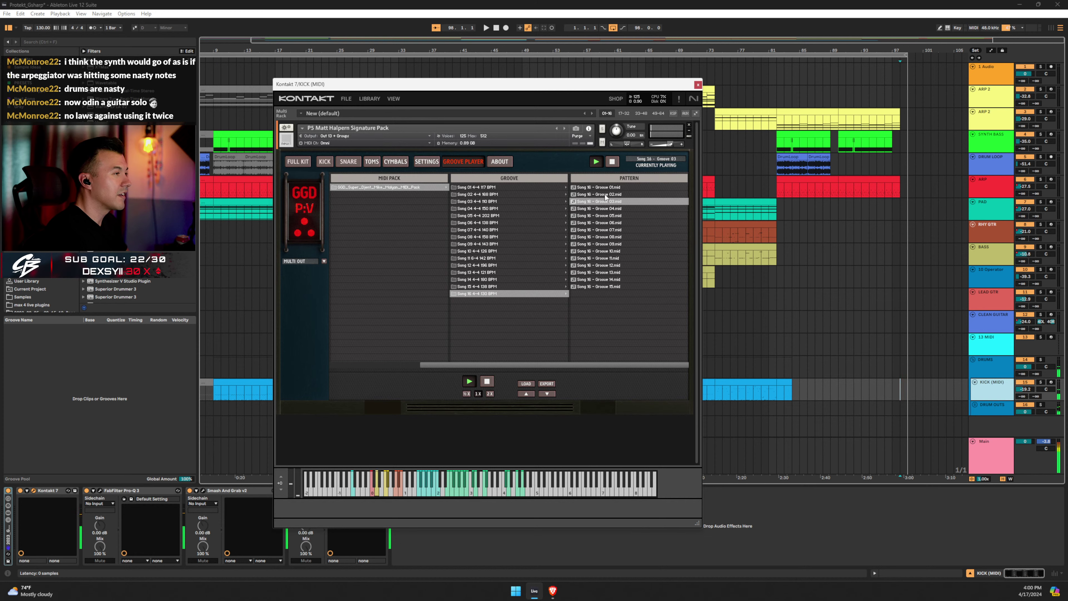
left_click(602, 190)
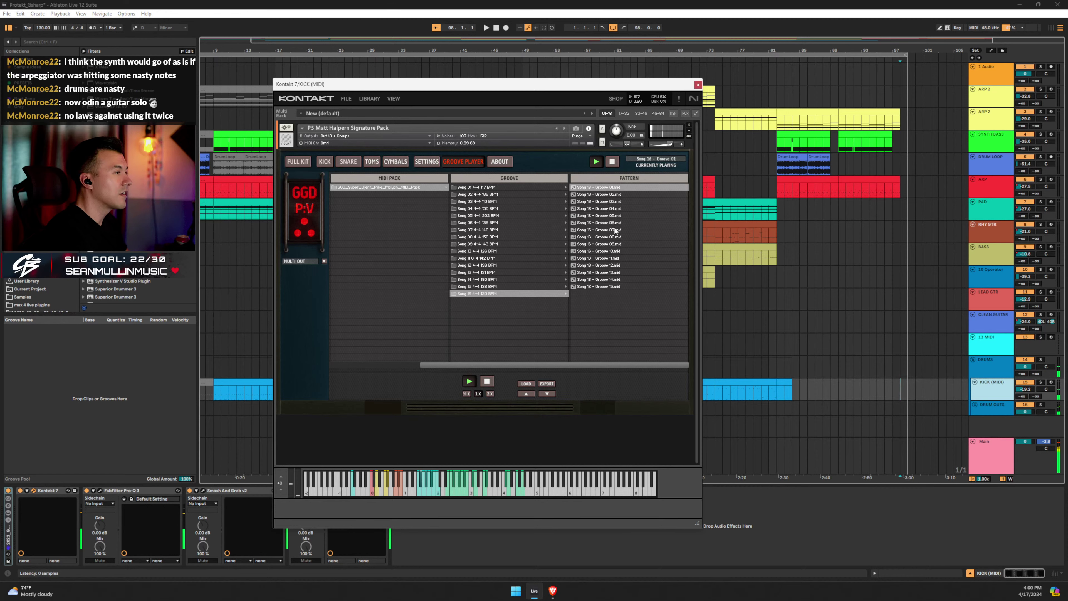
left_click(622, 236)
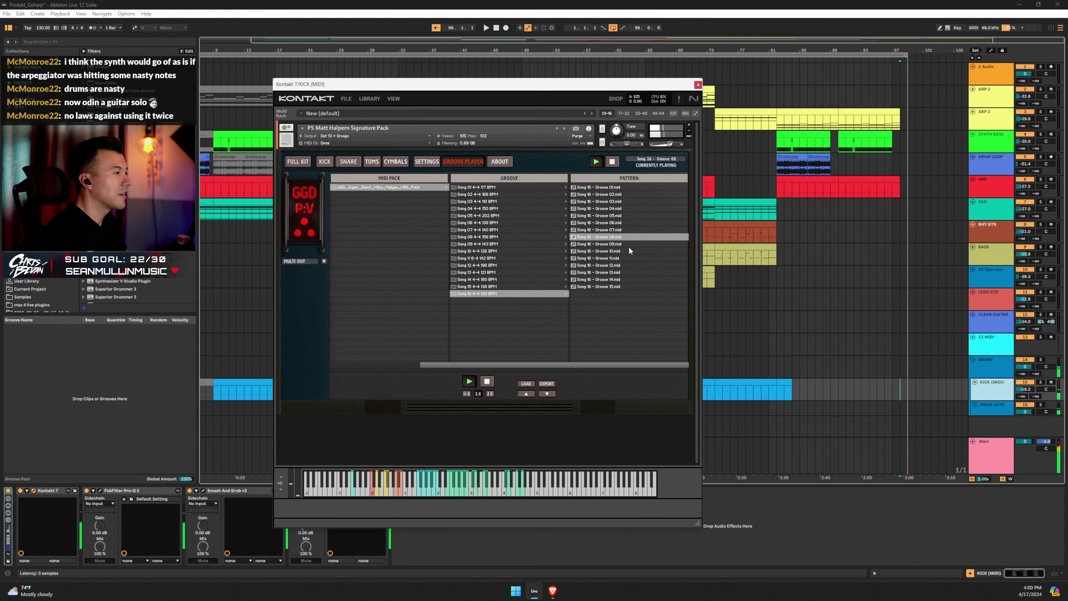
left_click(625, 258)
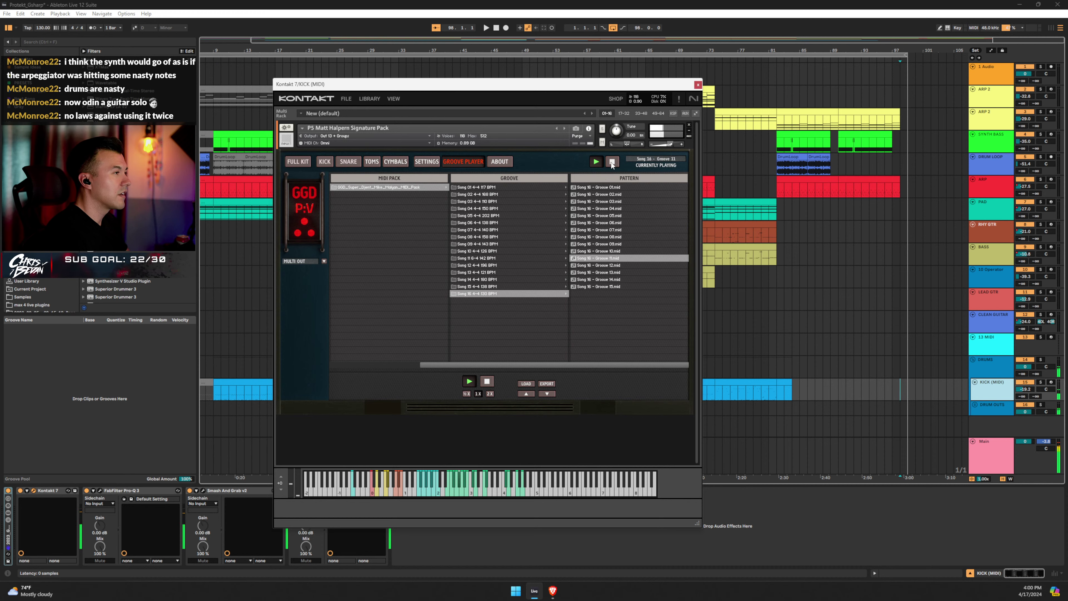
left_click(621, 265)
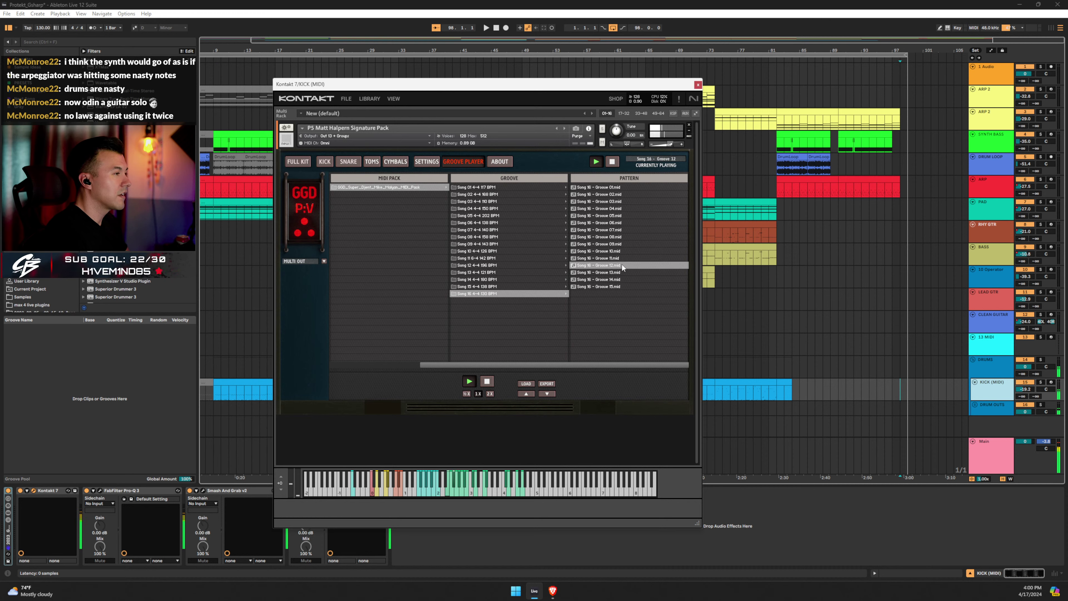
left_click(612, 163)
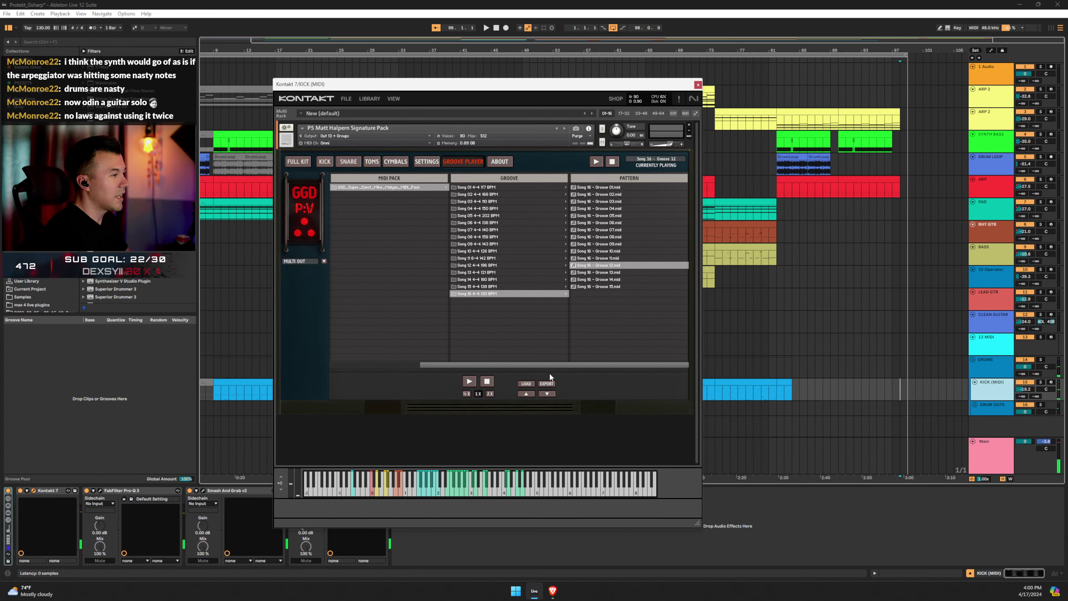
Browse to Song 10 (130 BPM) in the Djent Metal MIDI pack and audition Groove 06 and Groove 11.
left_click_drag(530, 365, 435, 364)
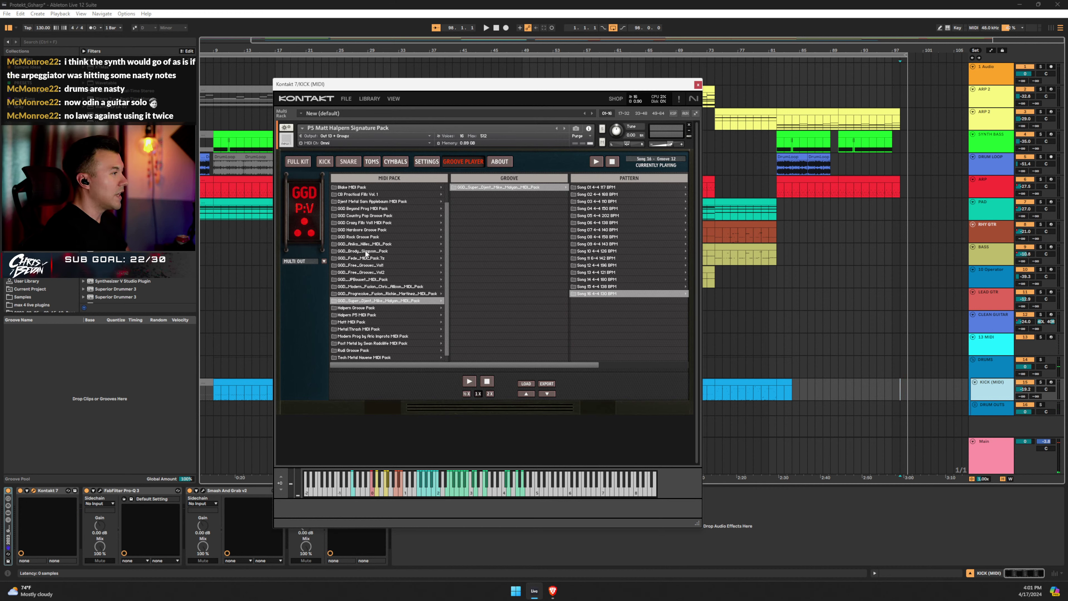
left_click(369, 203)
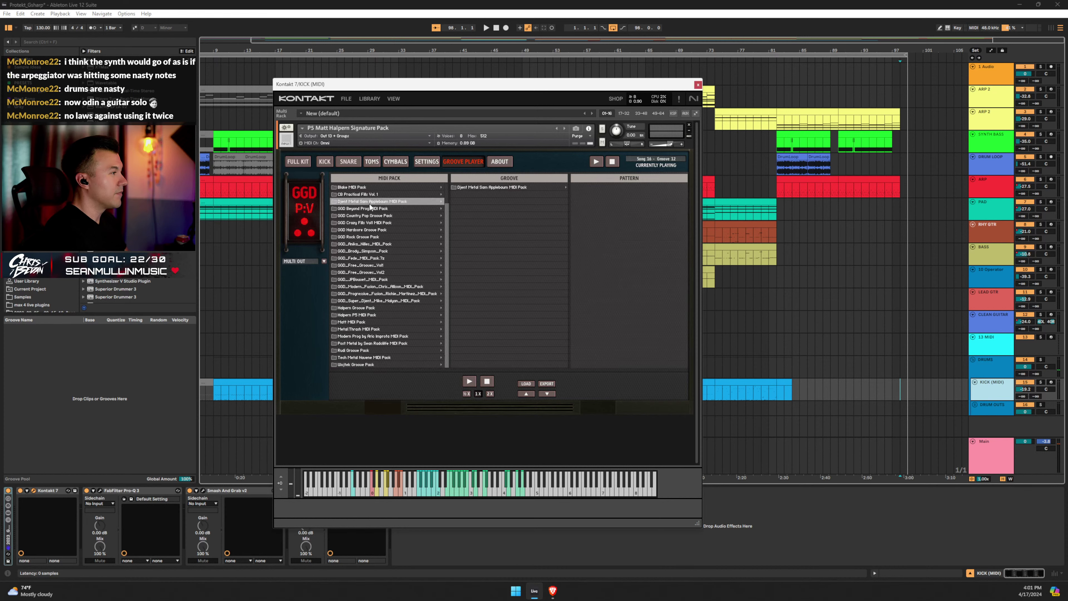
left_click(494, 187)
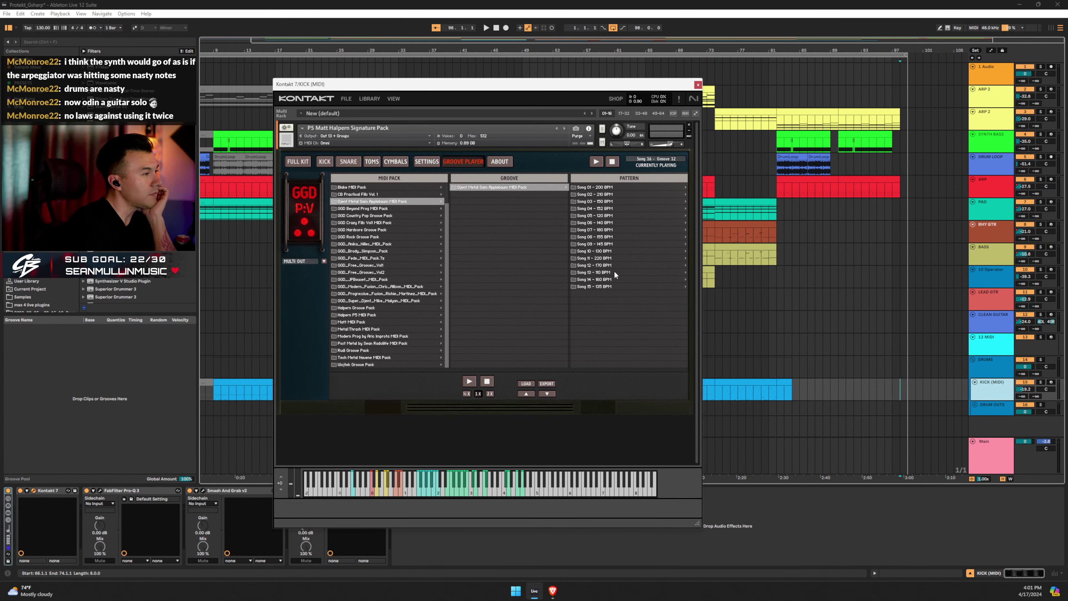
left_click(622, 251)
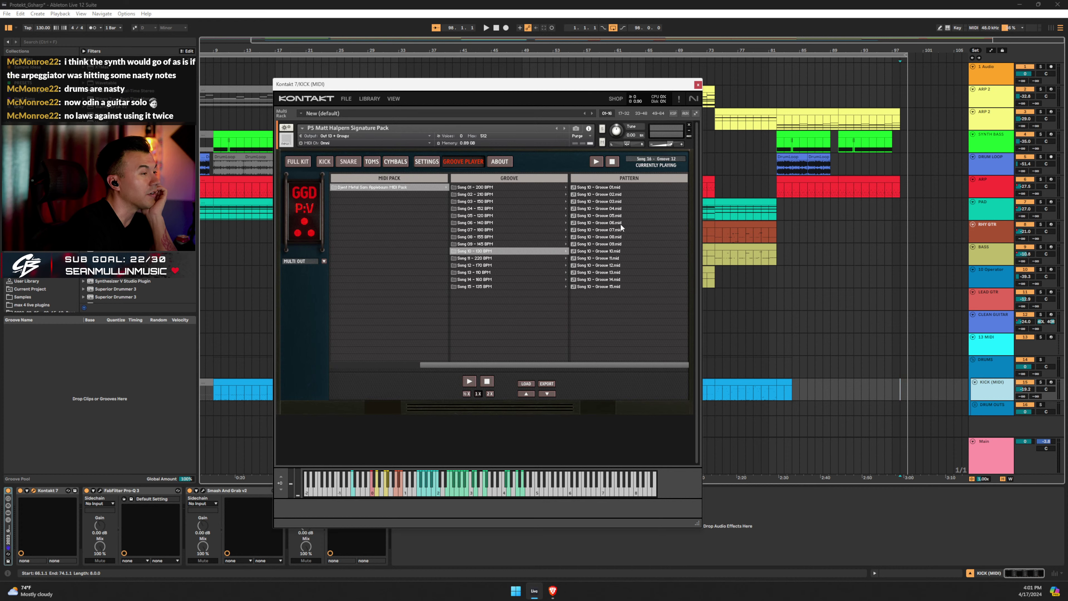
double_click(605, 223)
left_click(621, 258)
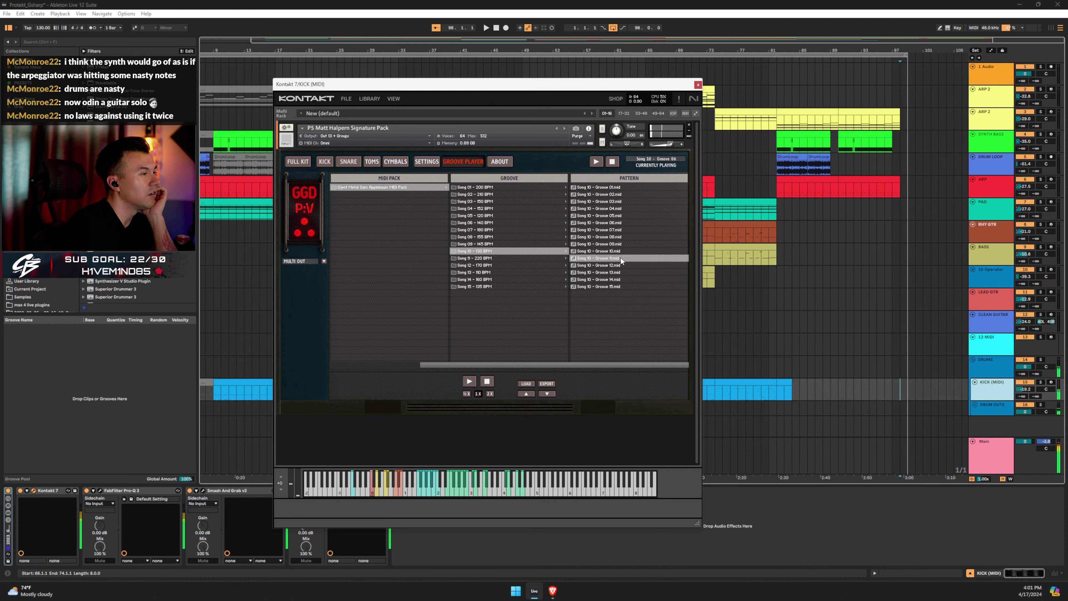
Audition Groove 13 and Groove 14 of Song 10 (130 BPM) and stop the groove player.
left_click(613, 273)
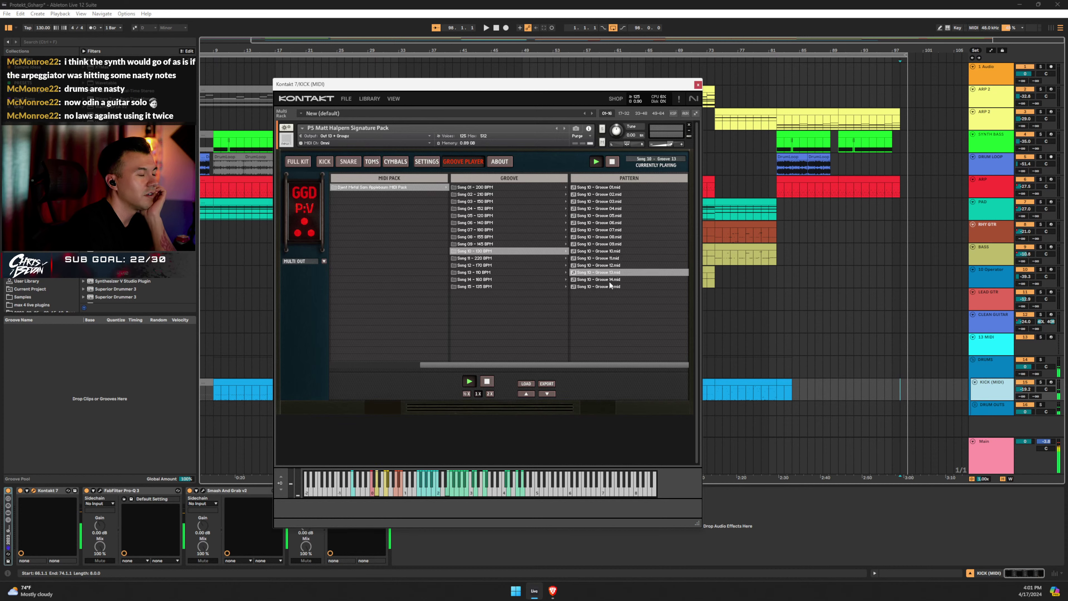
left_click(609, 282)
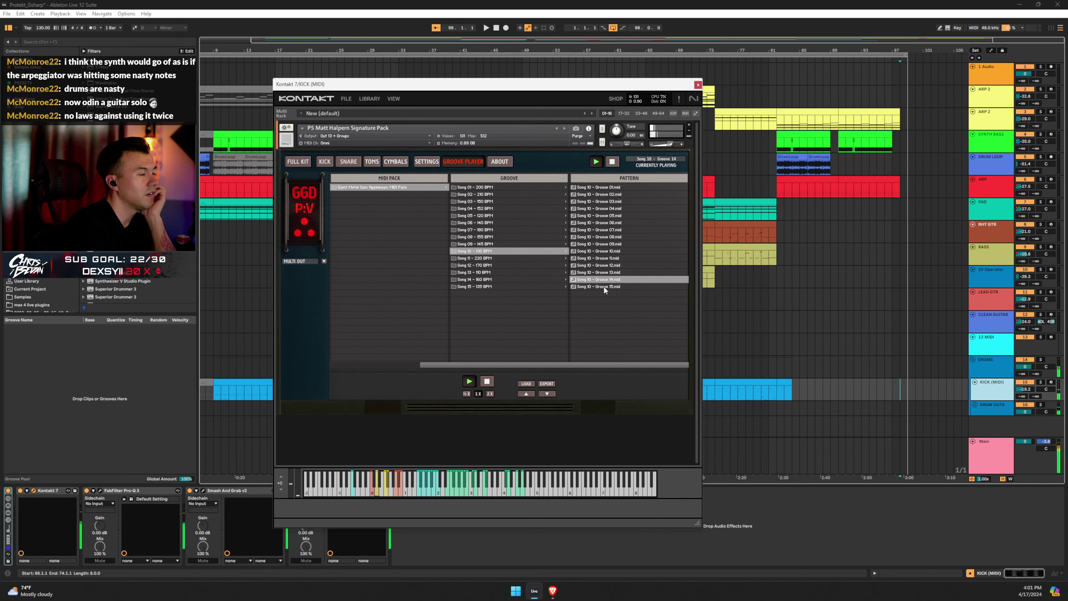
left_click(612, 162)
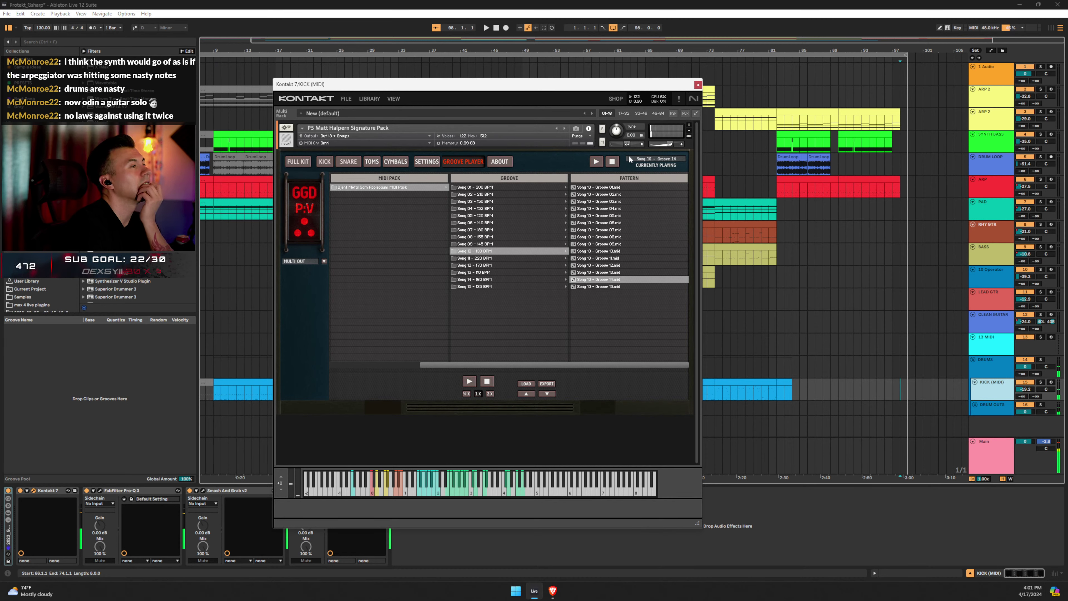
Place Song 10 Groove 14 on the KICK (MIDI) track at bar 90 and close the drum instrument window.
left_click(832, 397)
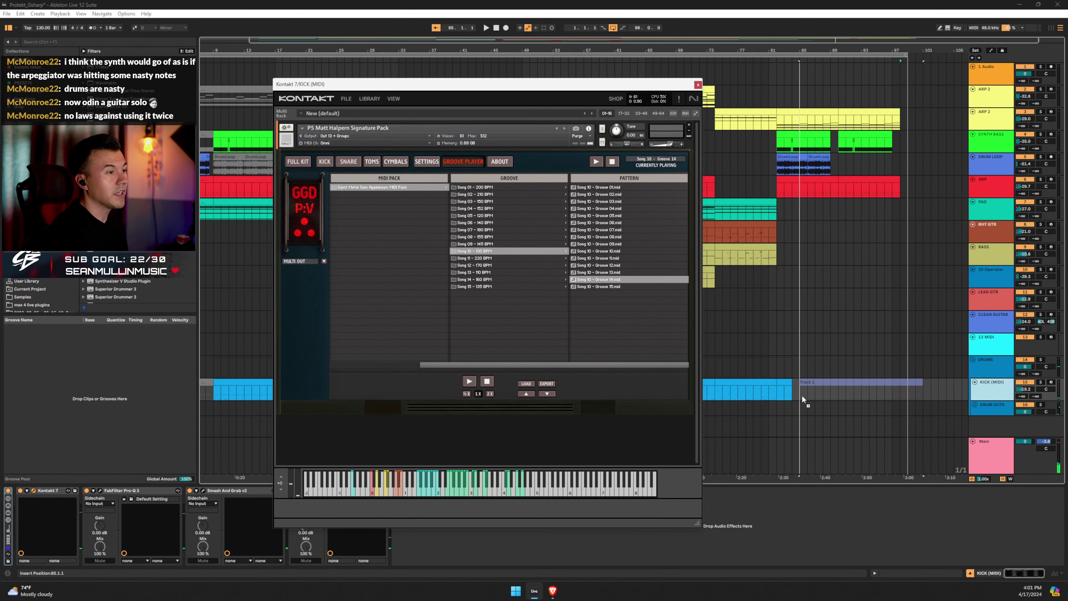
left_click_drag(834, 400, 842, 399)
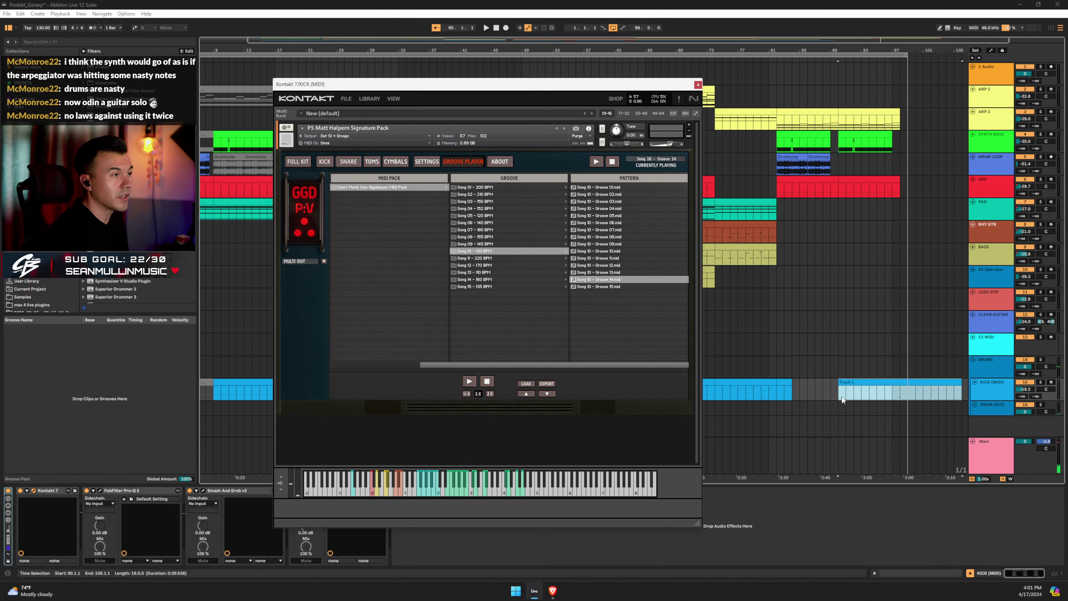
left_click(696, 85)
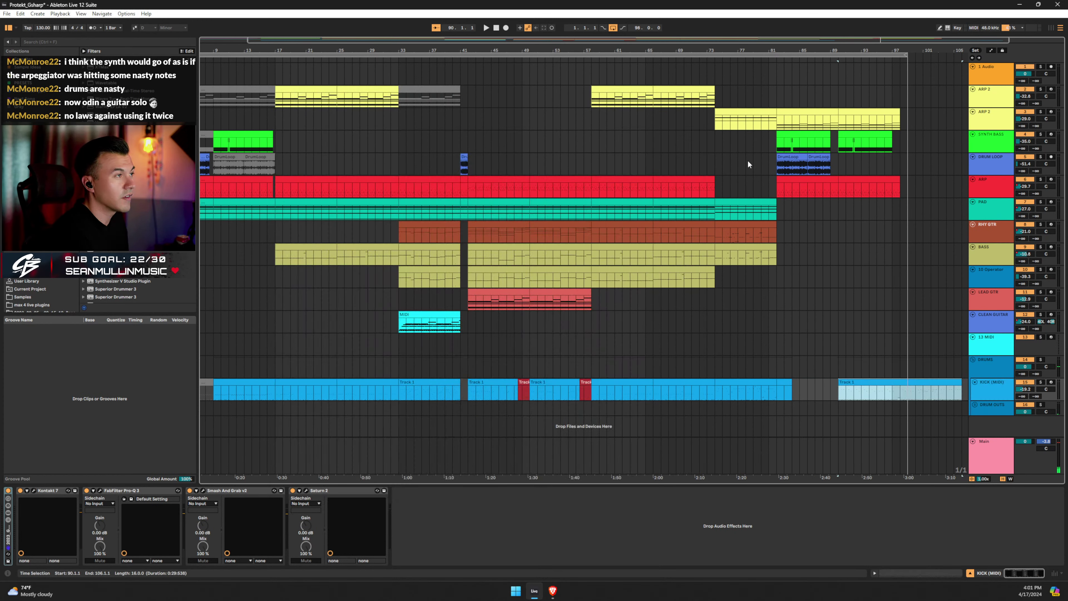
Open the new drum clip's notes and lower the velocity of all its kick hits to about 105.
double_click(860, 380)
key("ctrl+a")
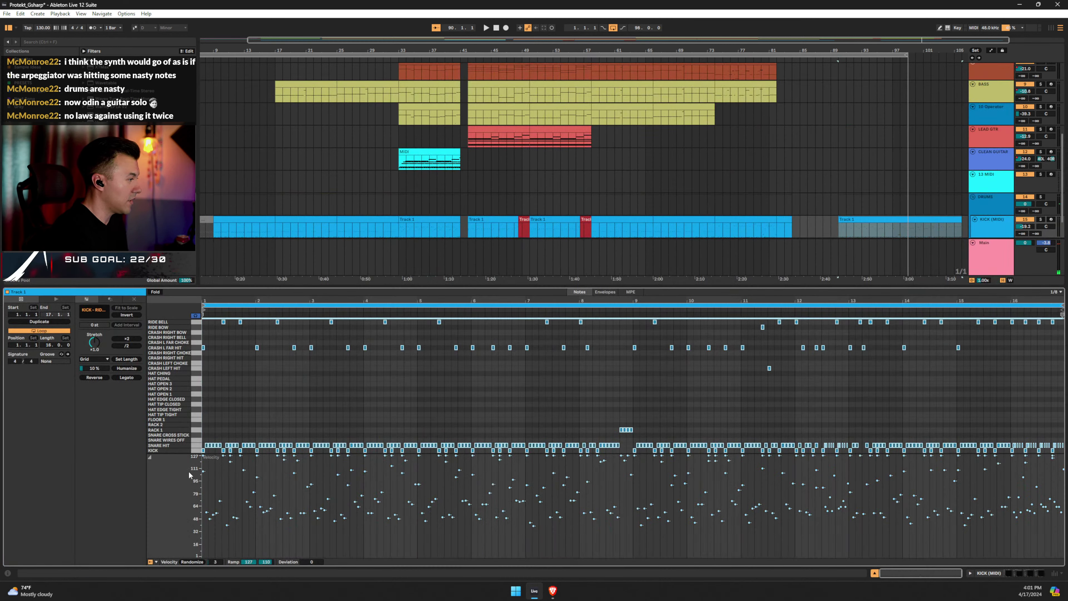
left_click(255, 413)
left_click(168, 450)
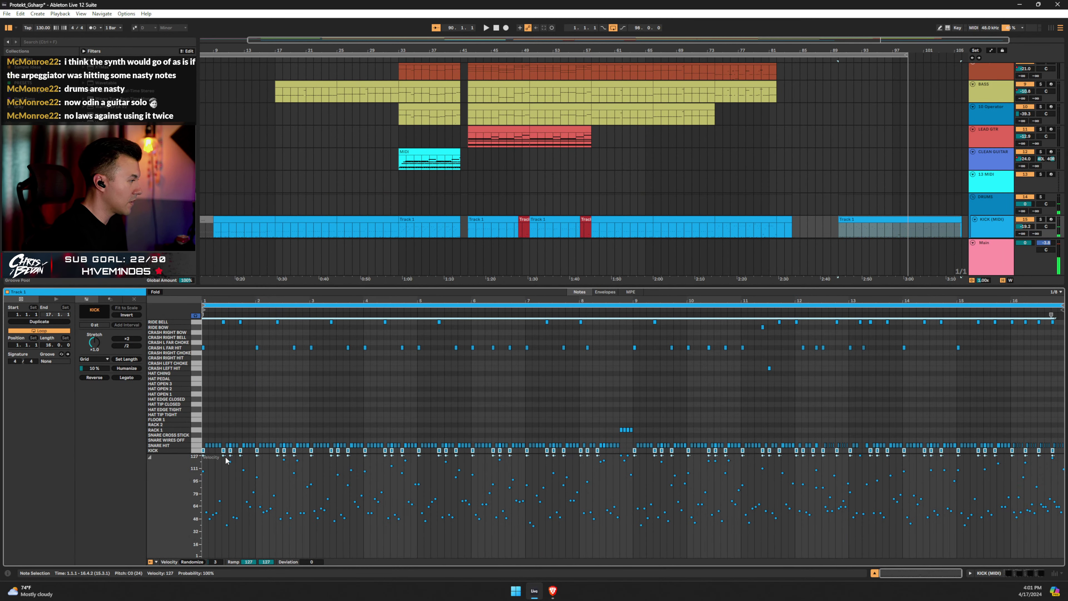
left_click_drag(206, 436, 624, 447)
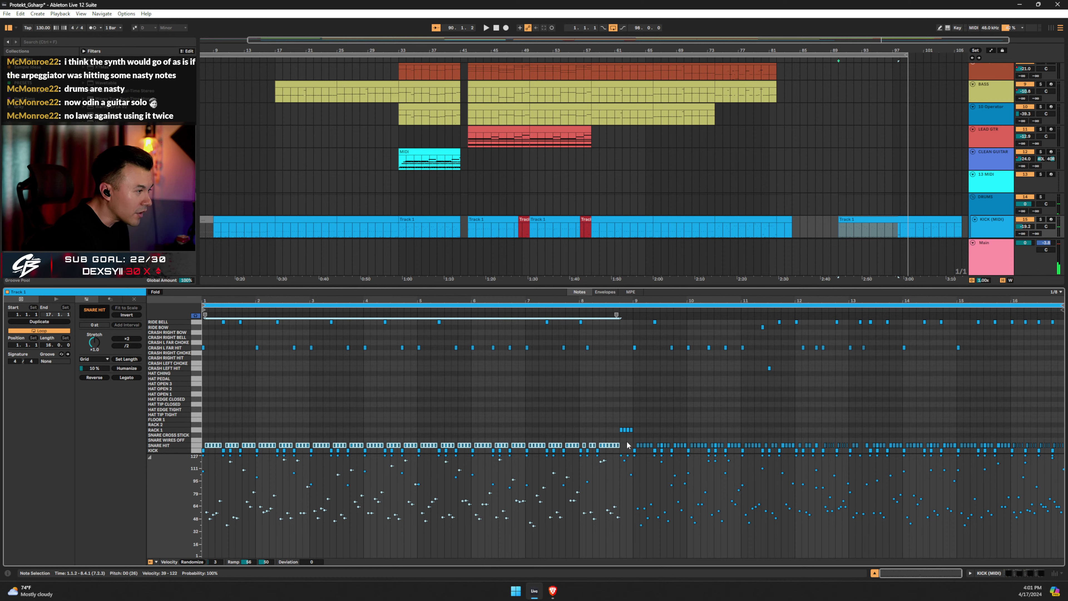
left_click(197, 450)
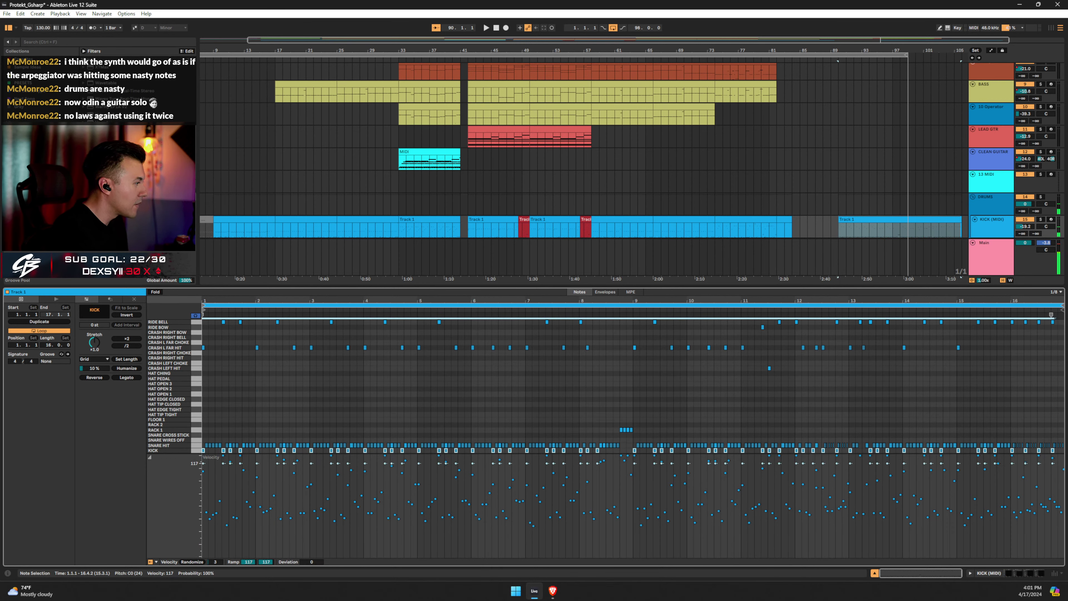
left_click_drag(203, 471, 203, 471)
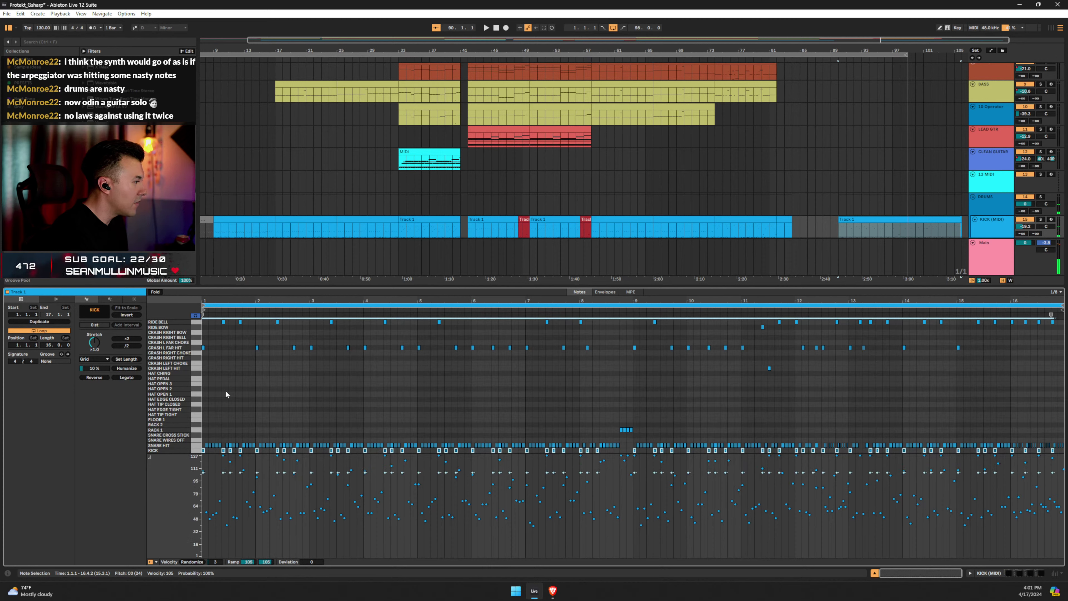
Select all snare hits in the clip and play back the groove from bar 90 within the arrangement.
left_click(201, 444)
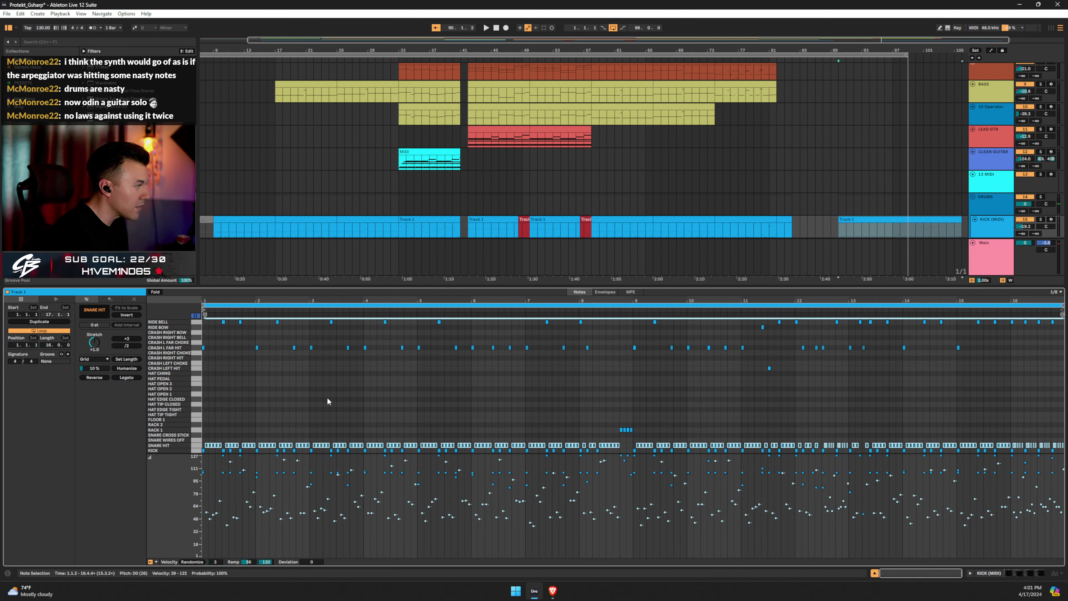
key("space")
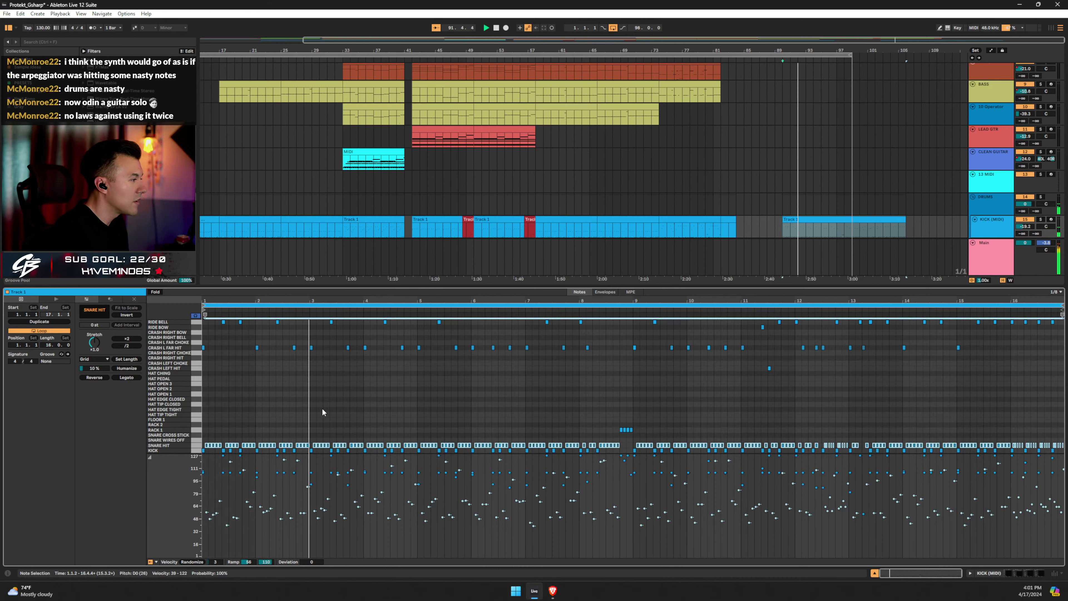
left_click(296, 410)
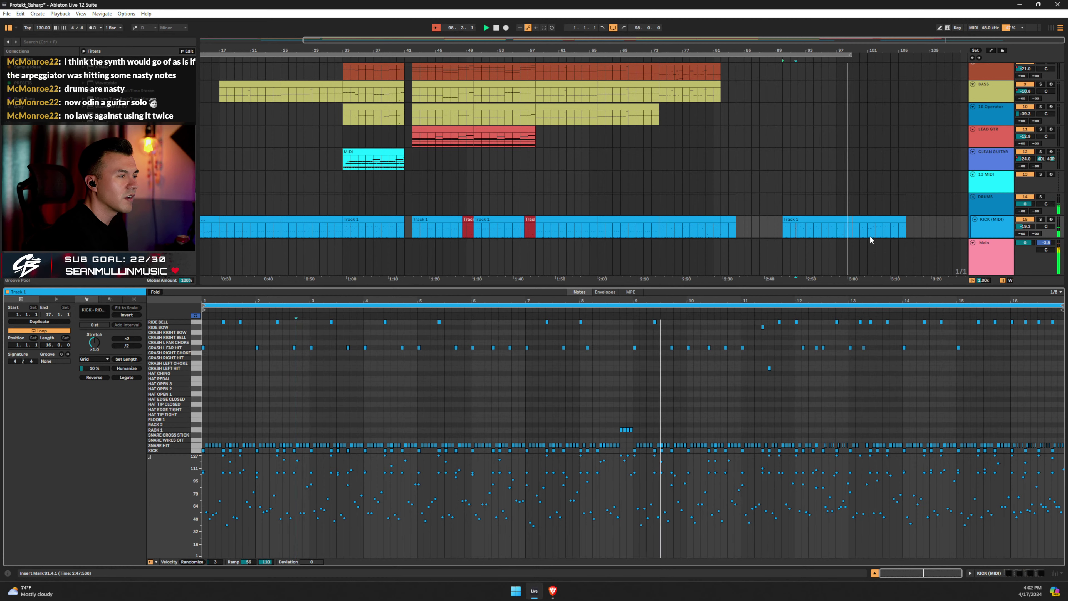
key("space")
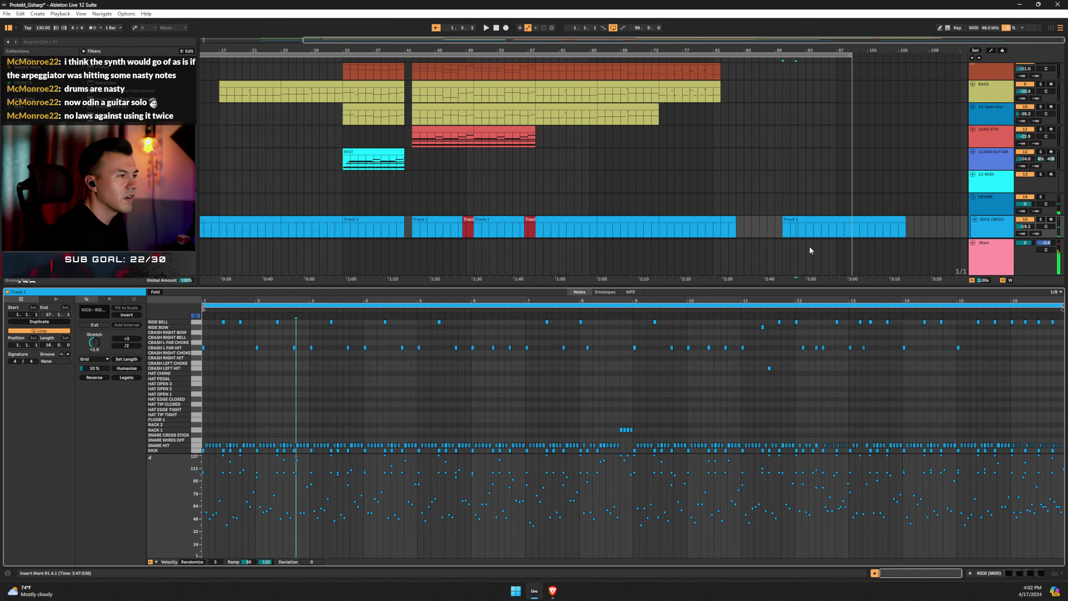
Move the new drum clip clear of the arrangement to bar 104 and audition its second half in isolation.
mouse_move(890, 225)
left_mouse_down()
mouse_move(934, 221)
mouse_move(901, 212)
left_mouse_up()
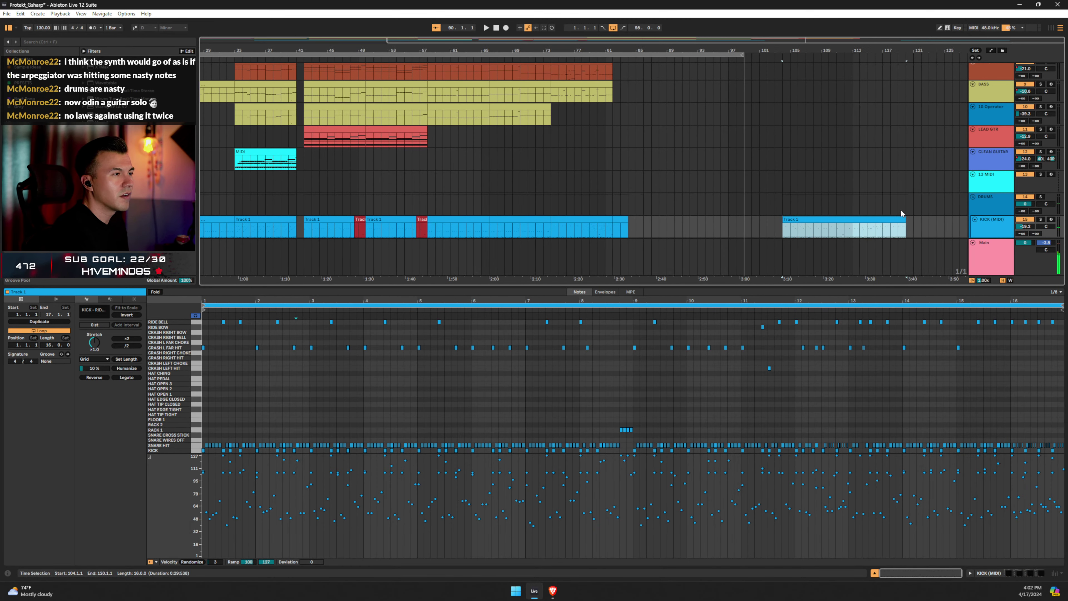
left_click(860, 228)
key("space")
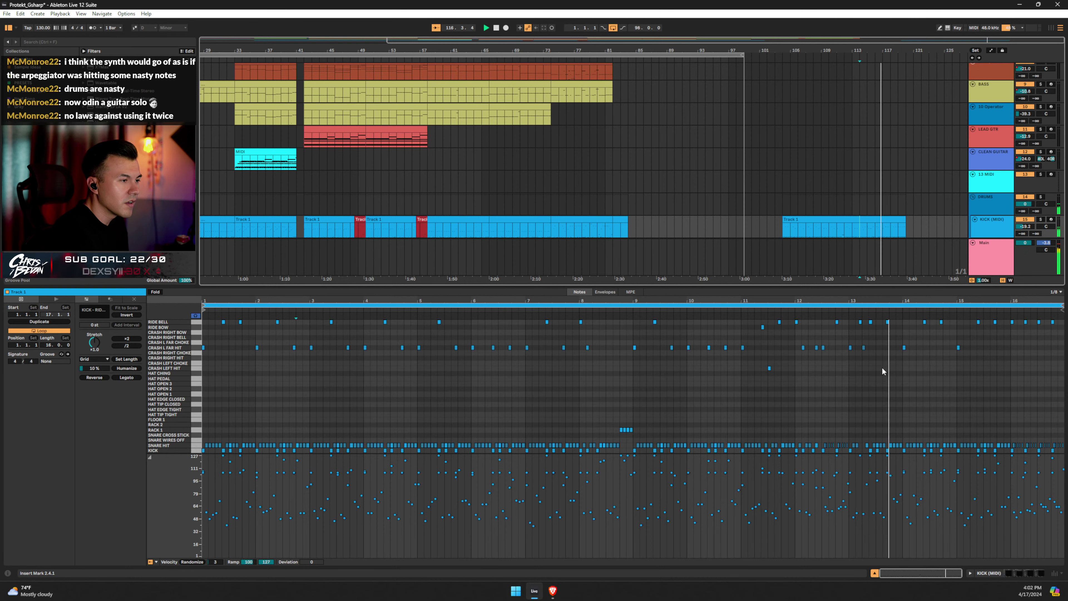
key("space")
Move the drum clip to start at bar 97 and split it at bar 105.
left_click_drag(829, 220, 776, 224)
left_click(783, 229)
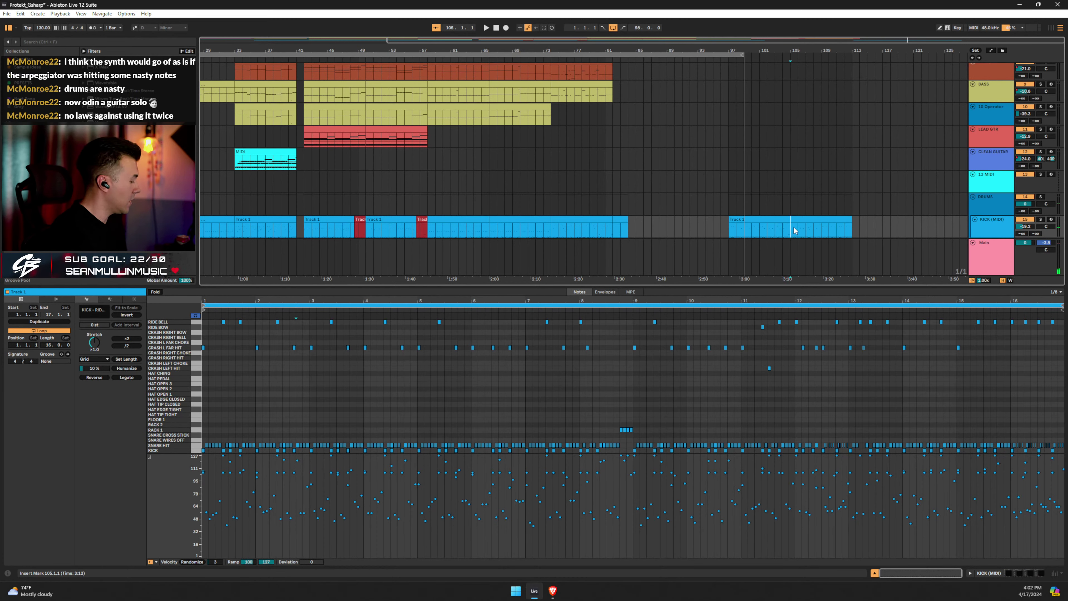
key("ctrl+e")
left_click(811, 221)
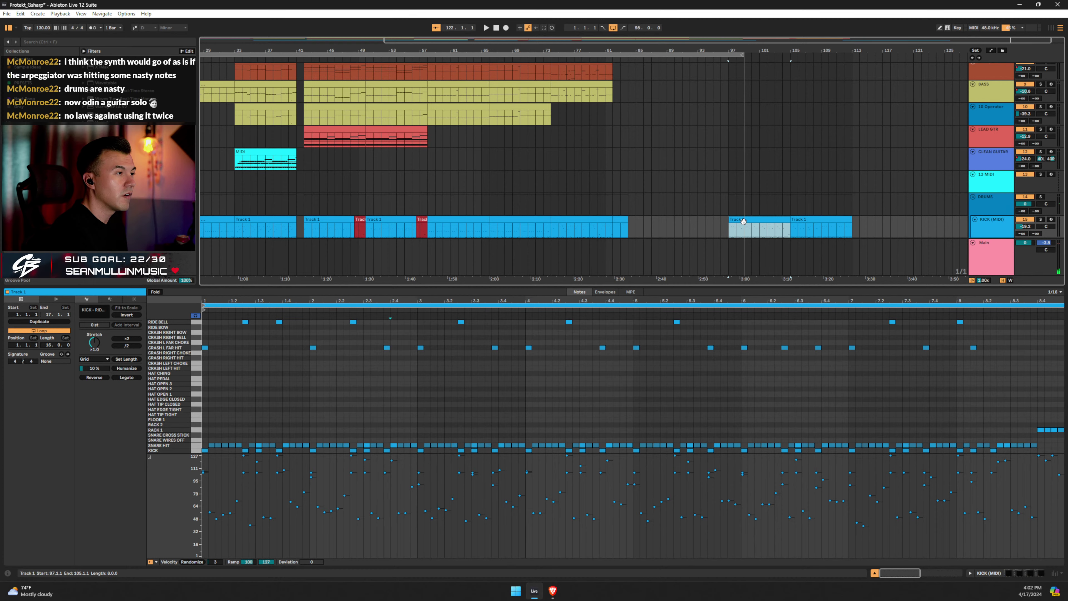
Set the clip's first half aside at bar 118, place the second half at bar 90, and hide the note editor.
left_click_drag(743, 221, 906, 223)
left_click_drag(808, 219, 702, 225)
scroll(714, 185, "up", 4)
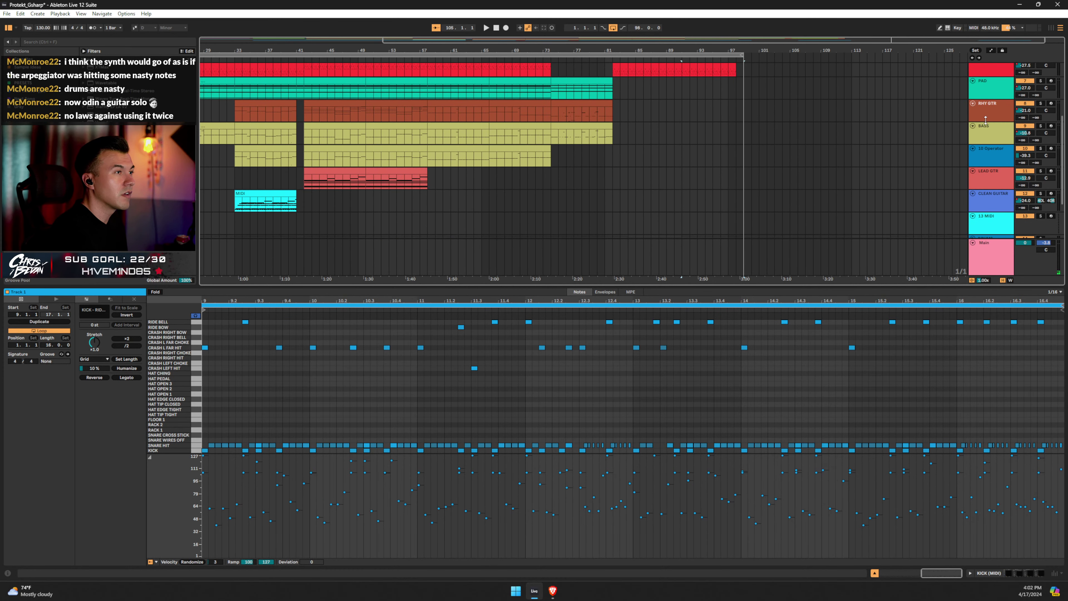
scroll(803, 181, "down", 2)
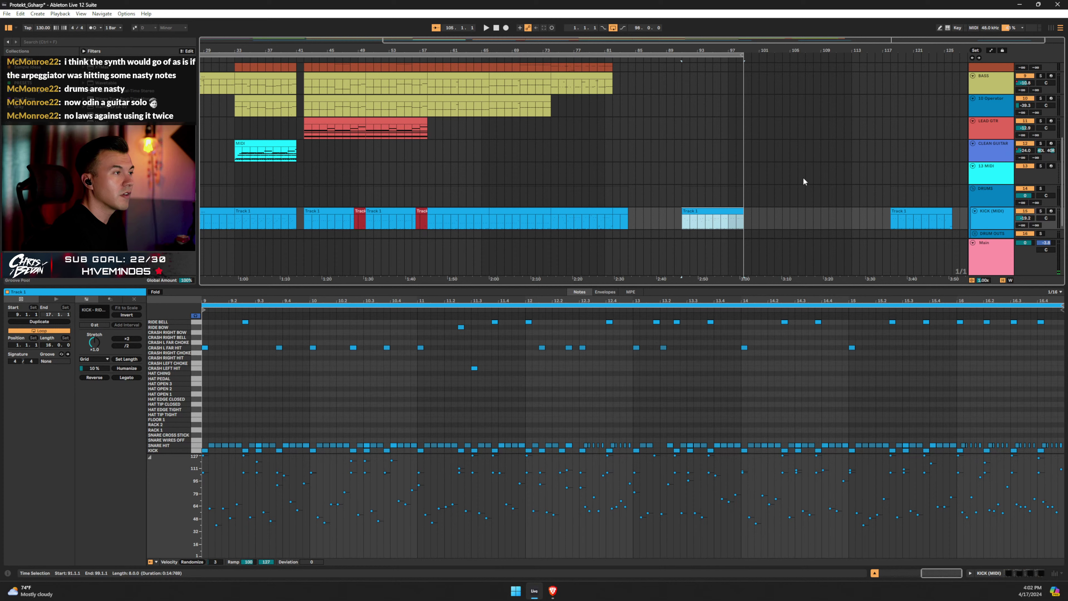
left_click(873, 572)
left_click_drag(717, 383, 705, 381)
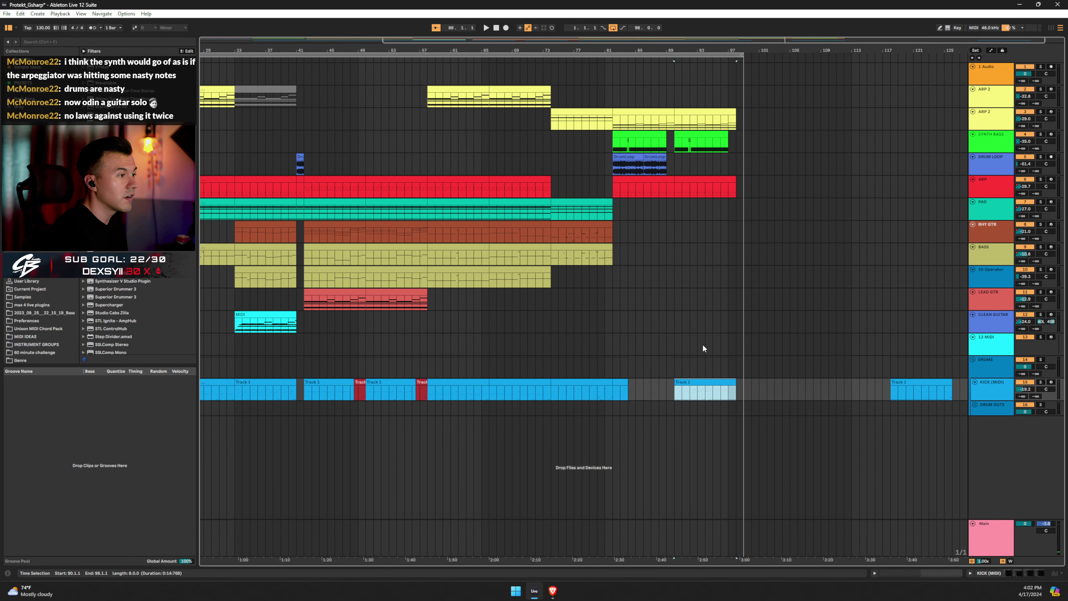
Play the arrangement from bar 81 to review the outro's transition into the drum clip at bar 90.
left_click(607, 190)
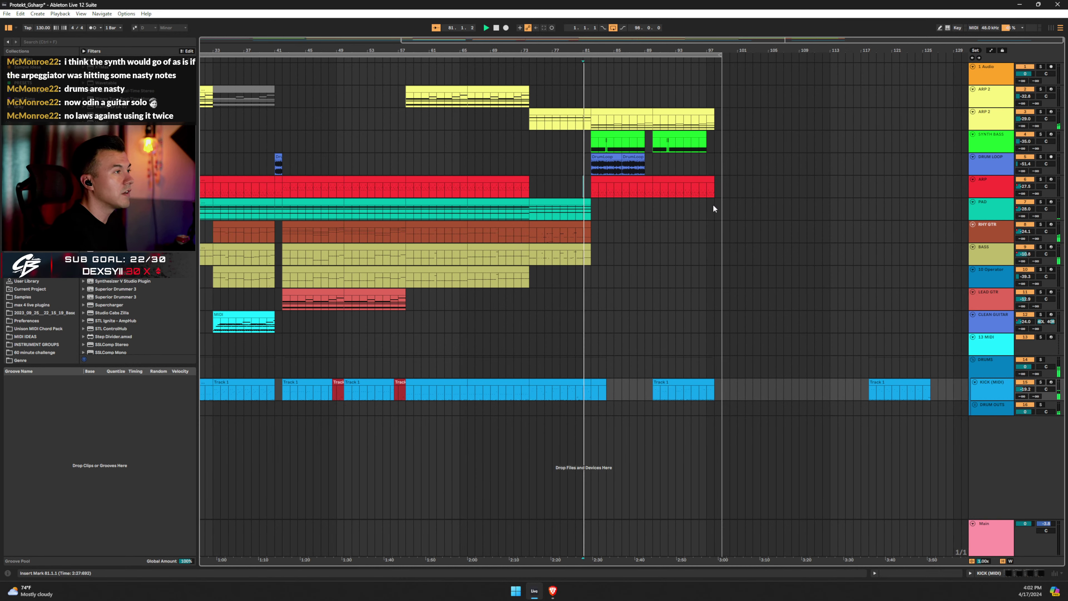
key("space")
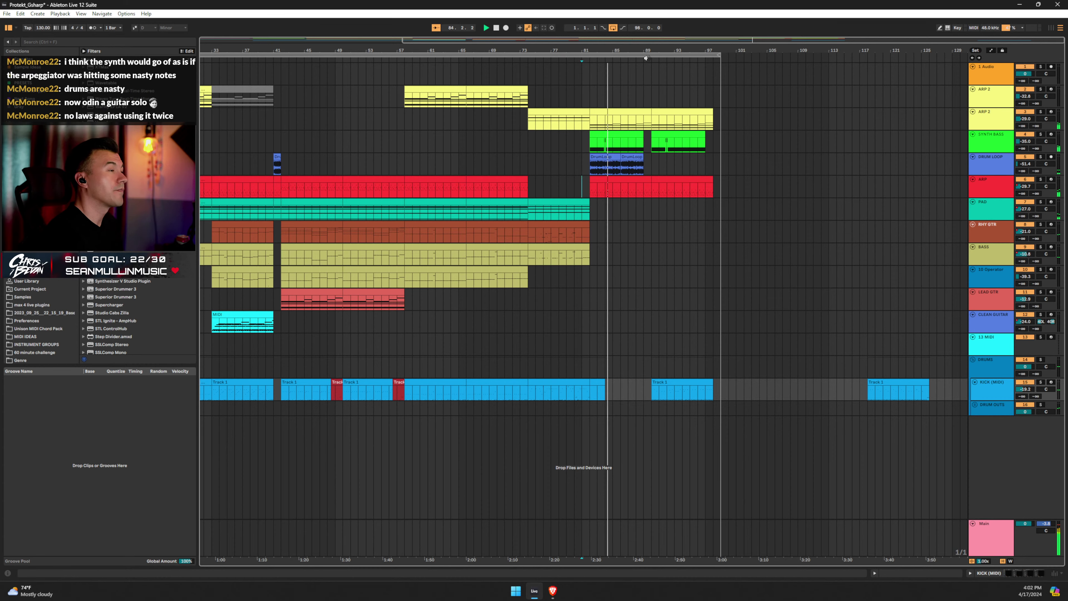
key("plus")
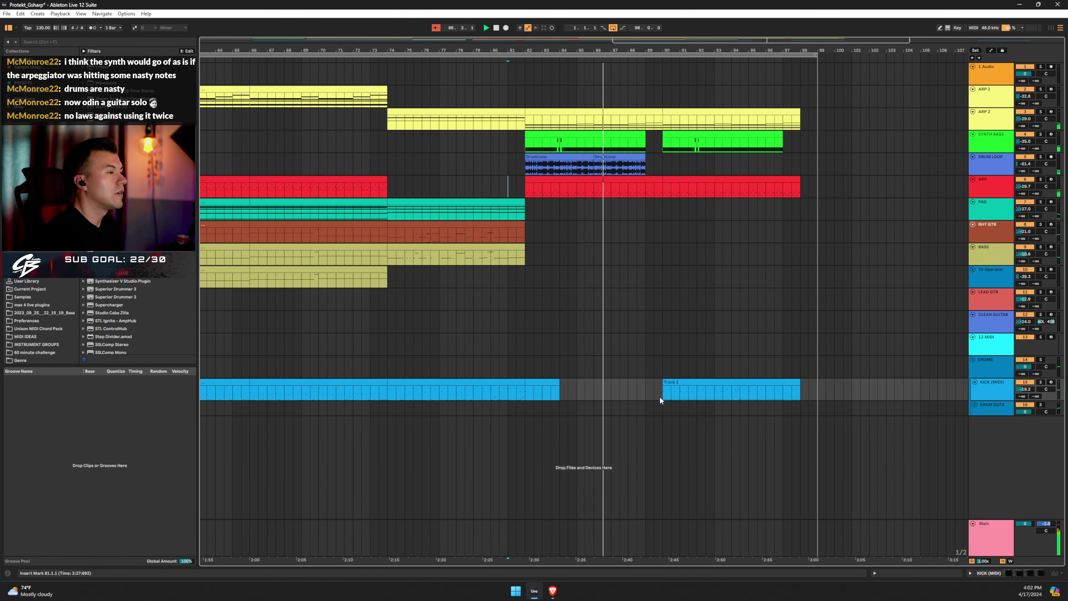
left_click_drag(662, 392, 649, 396)
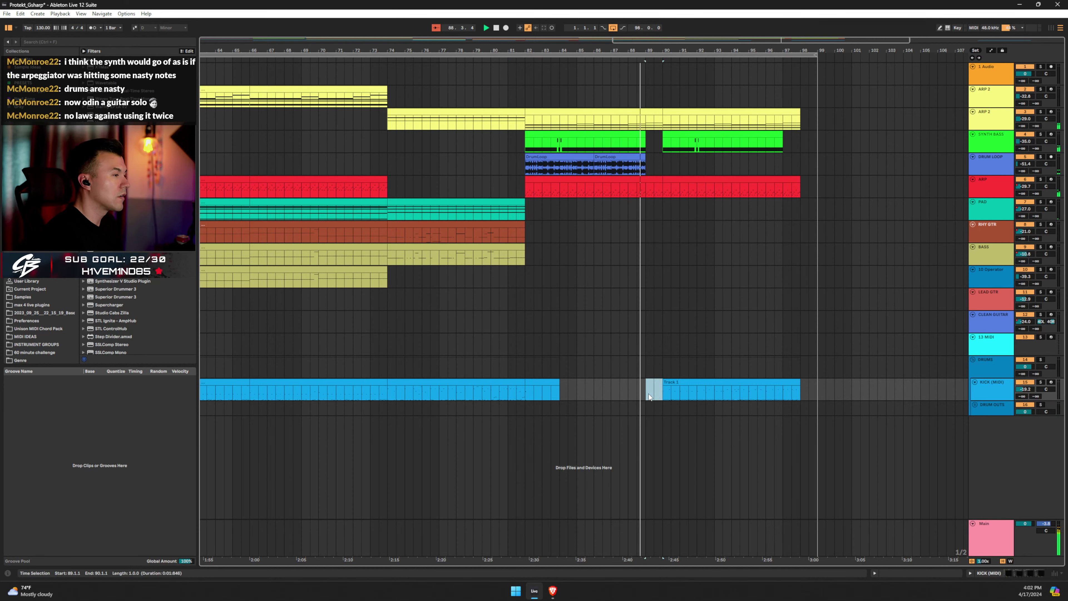
left_click(654, 391)
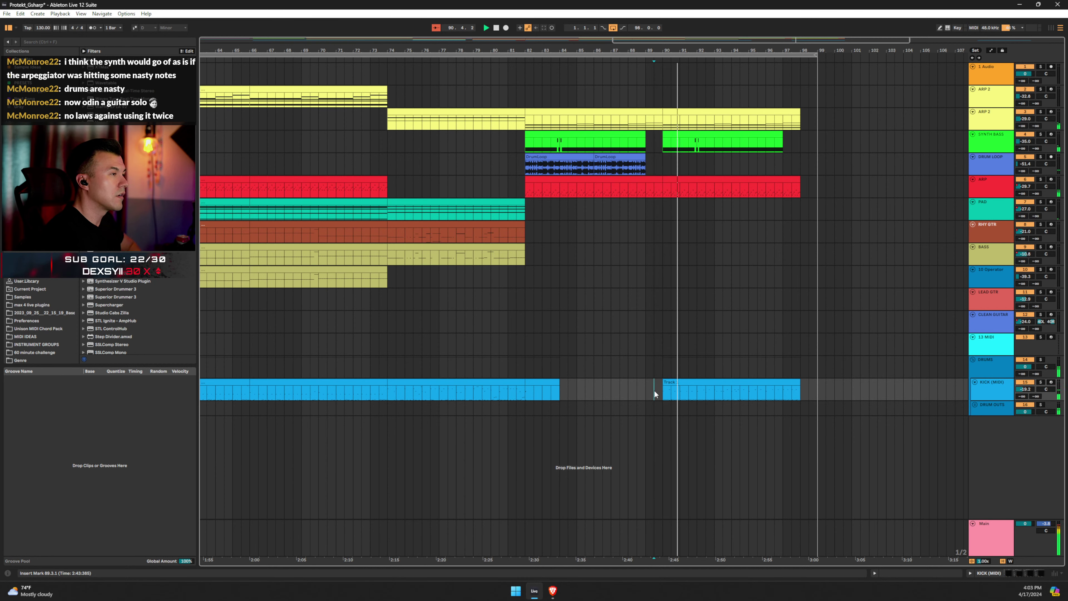
Open the drum clip at bar 90, inspect its first snare hits, and play the clip's opening.
double_click(698, 382)
left_click(220, 418)
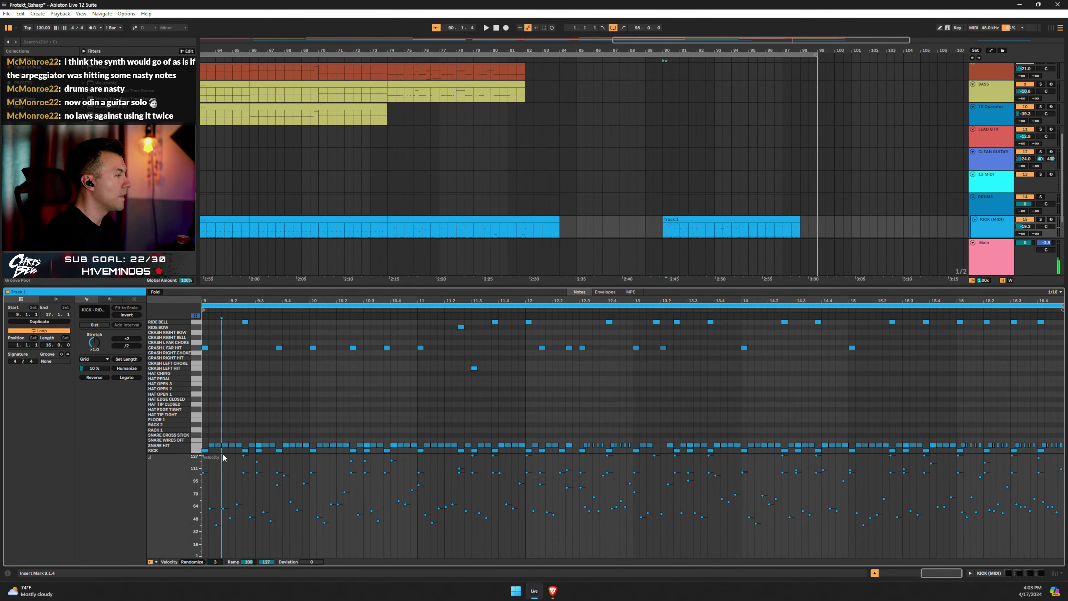
left_click_drag(207, 437, 234, 445)
left_click(270, 437)
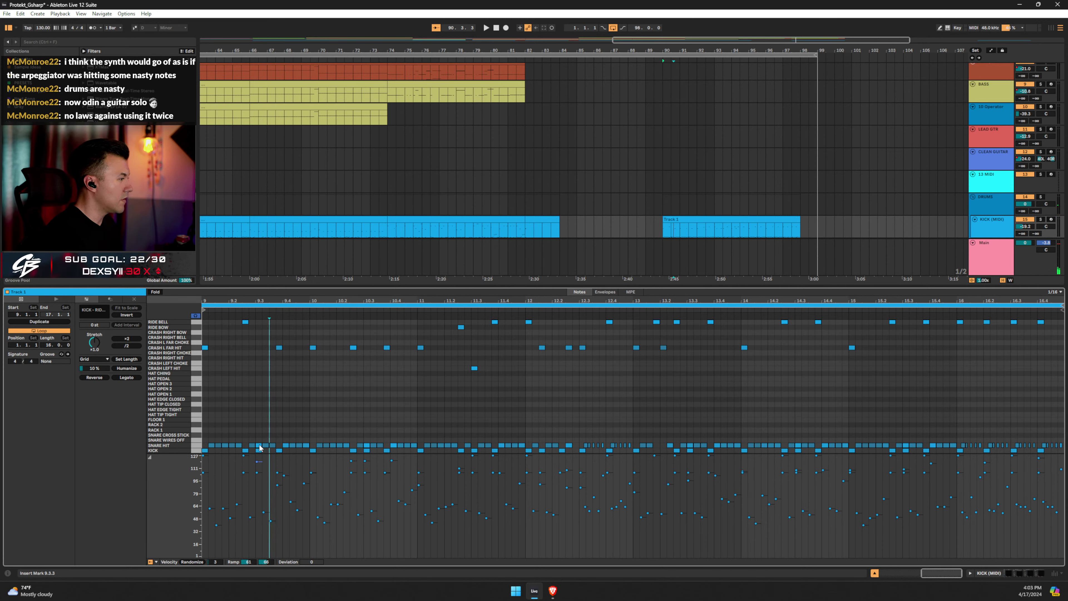
left_click(259, 445)
key("space")
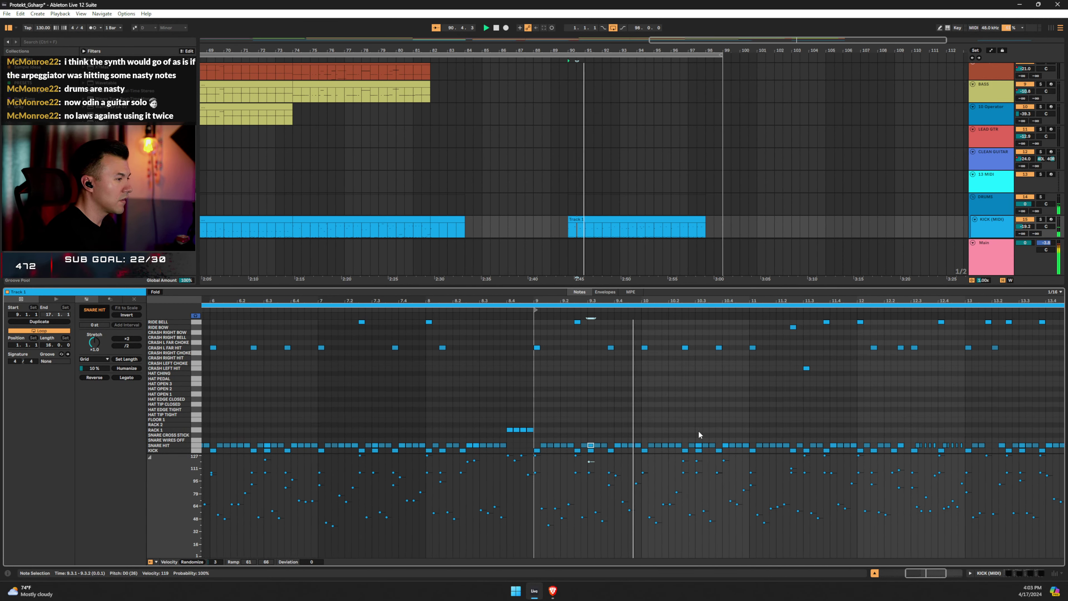
key("space")
Lower the velocity of the snare hit at 9.4.1 to 57, play the opening back, and check the kick and snare notes.
left_click(590, 445)
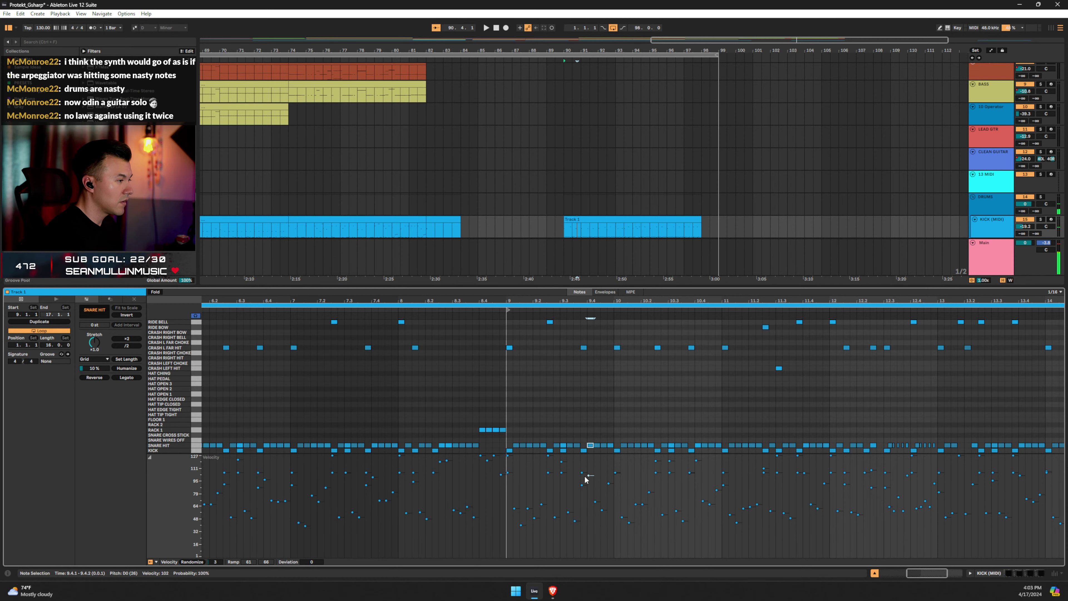
key("space")
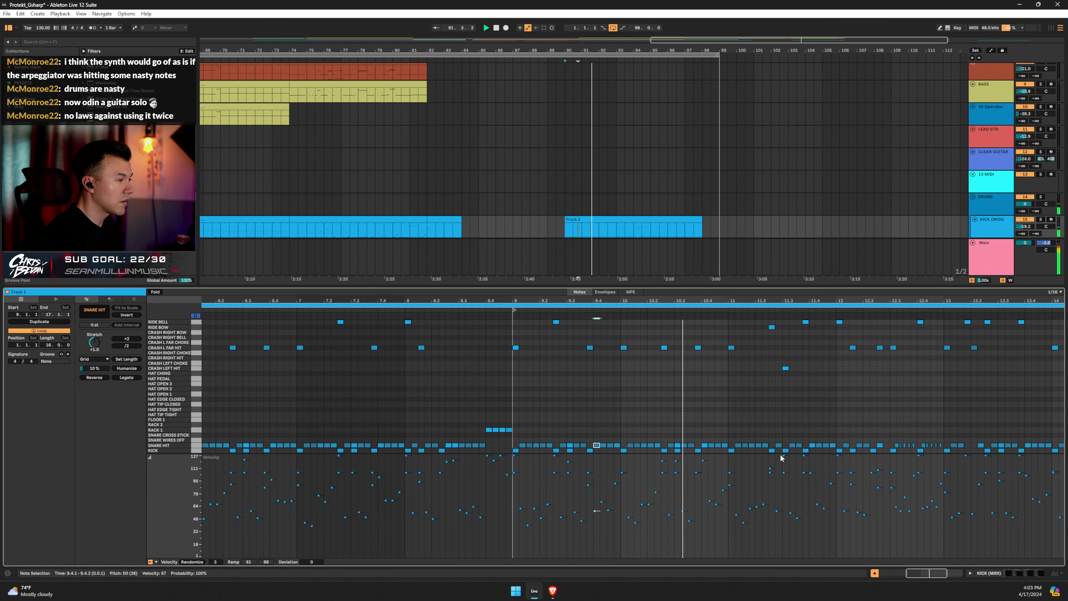
key("space")
key("space")
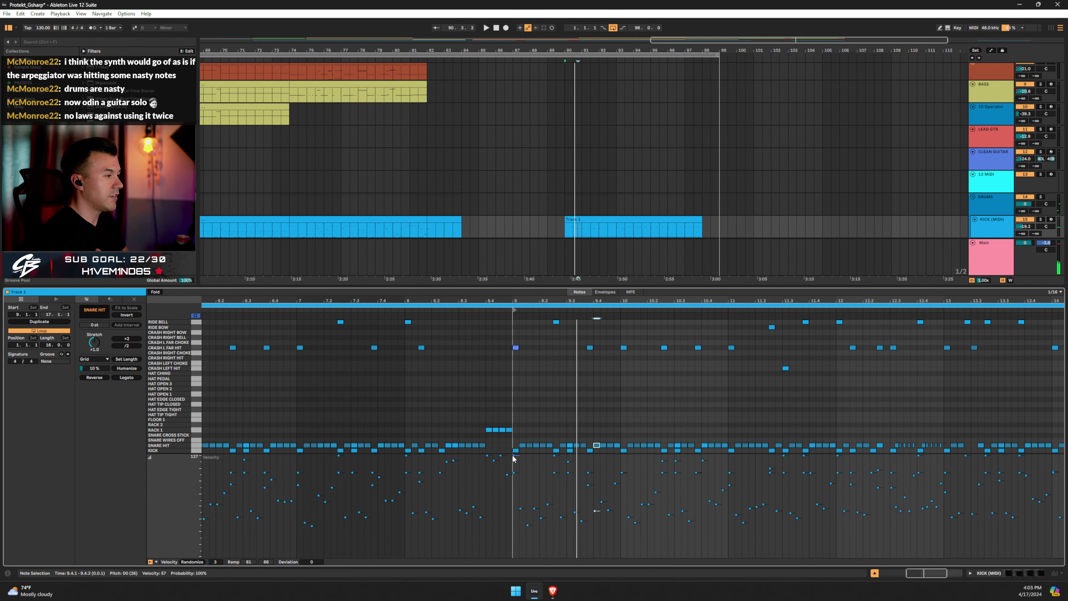
left_click_drag(517, 443, 1006, 451)
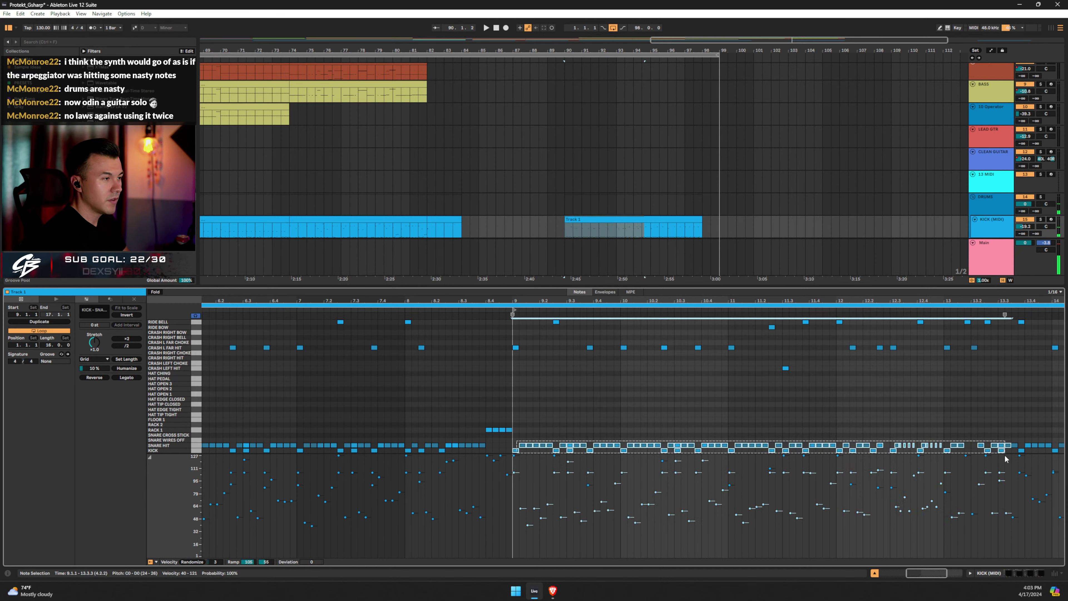
left_click(681, 413)
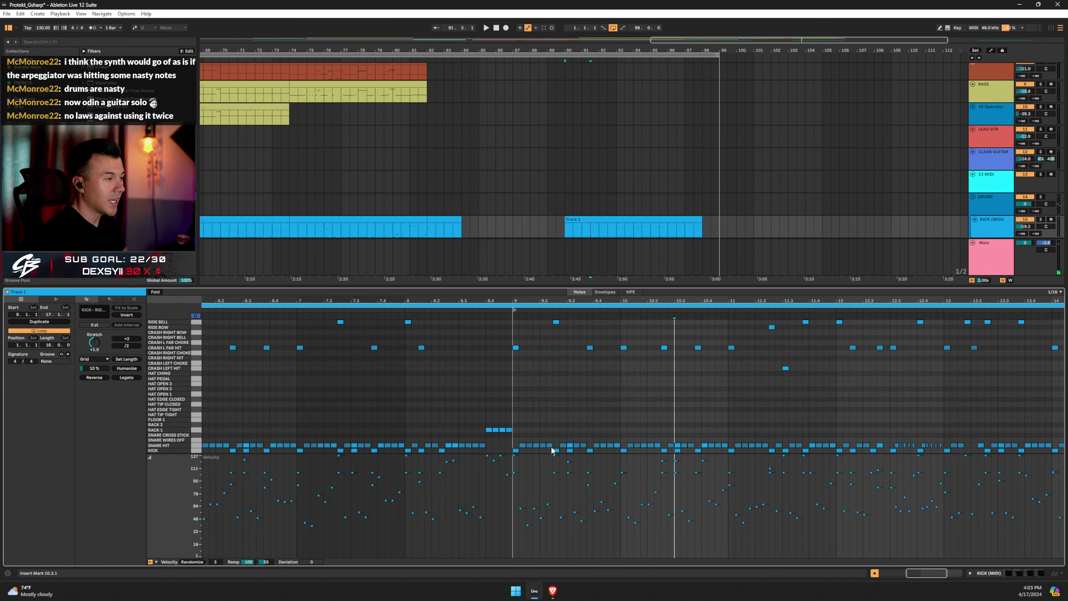
scroll(622, 400, "right", 5)
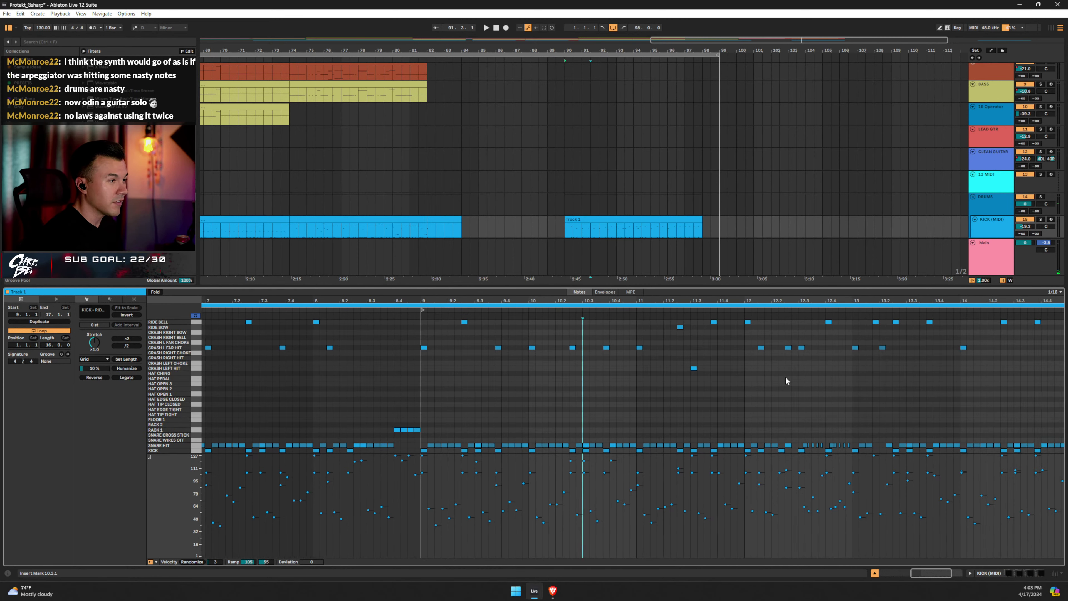
scroll(785, 387, "right", 3)
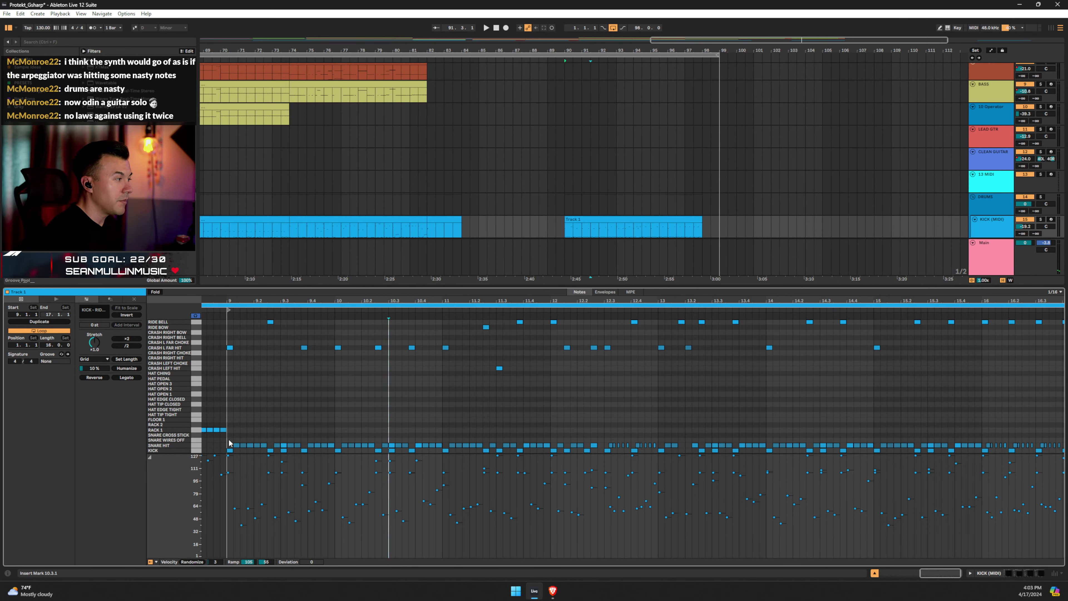
left_click_drag(231, 435, 490, 434)
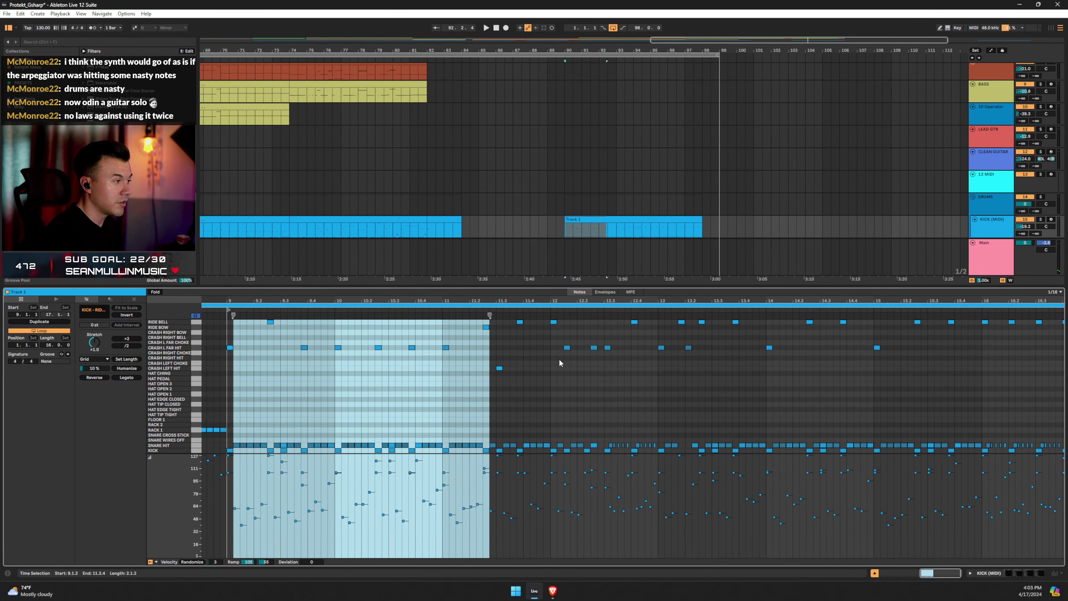
left_click(800, 390)
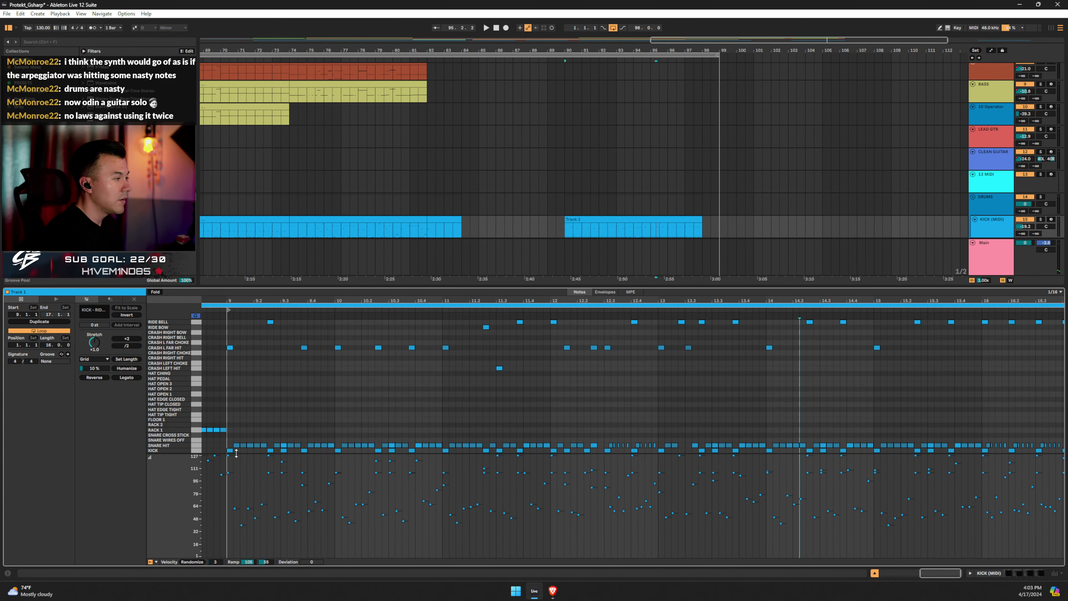
left_click(195, 445)
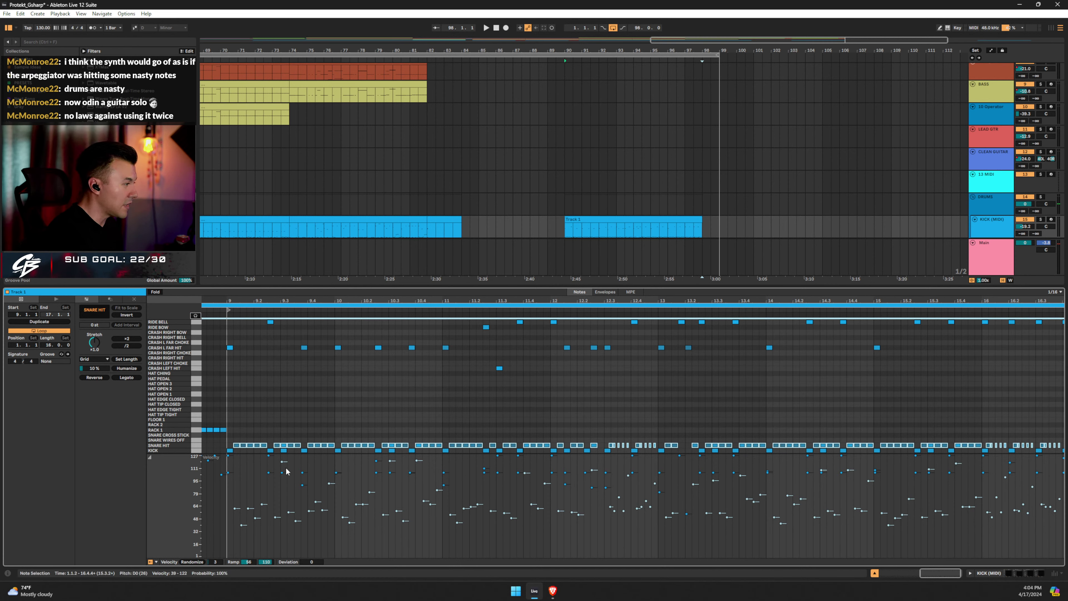
left_click(263, 466)
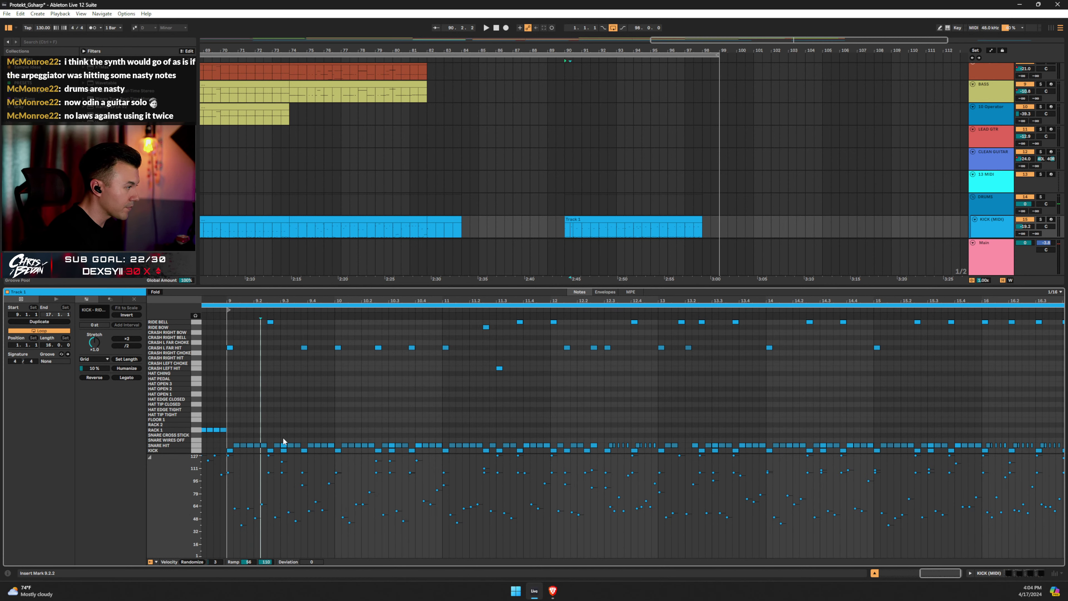
Move the quieter snare hits from the start of bar 9 through 12.2.1 up to the Snare Wires Off row.
left_click_drag(230, 438, 274, 446)
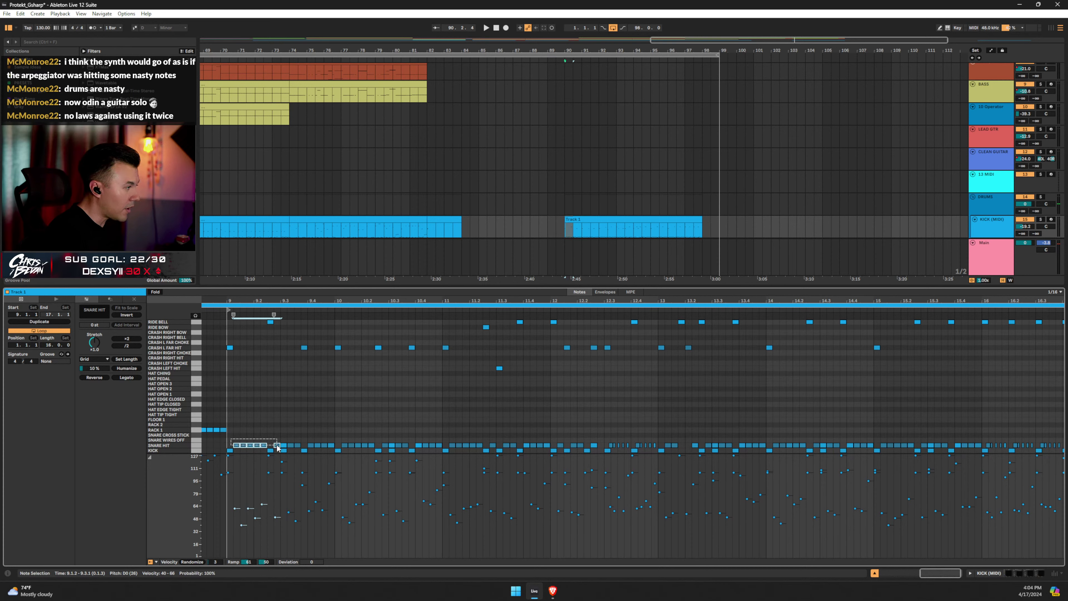
key("Up")
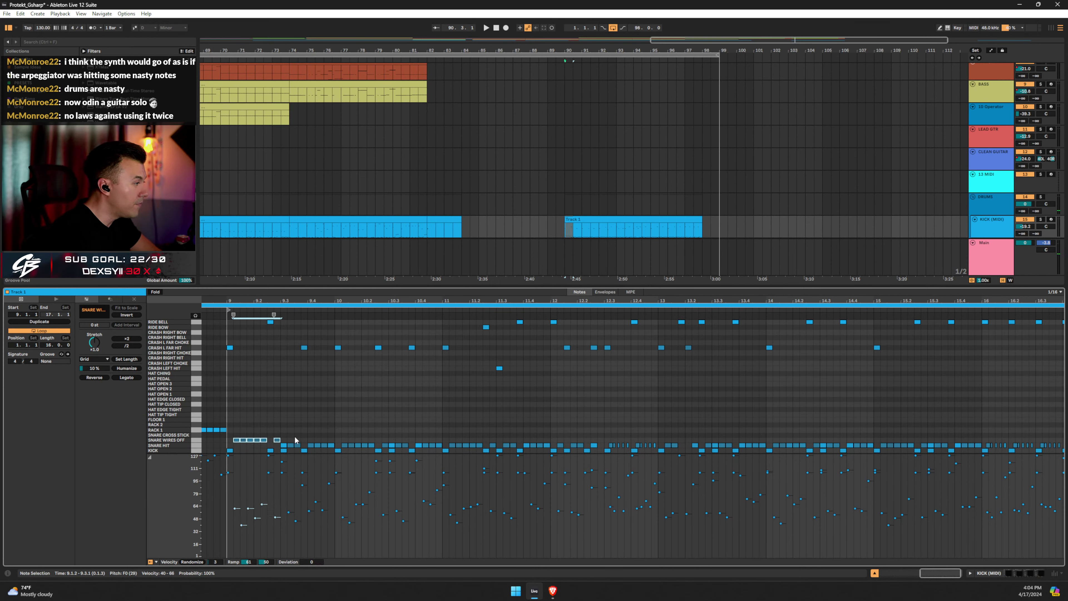
left_click_drag(285, 443, 589, 450)
key("Up")
key("Up")
left_click(386, 444)
key("Up")
key("Up")
key("Up")
key("Up")
key("Up")
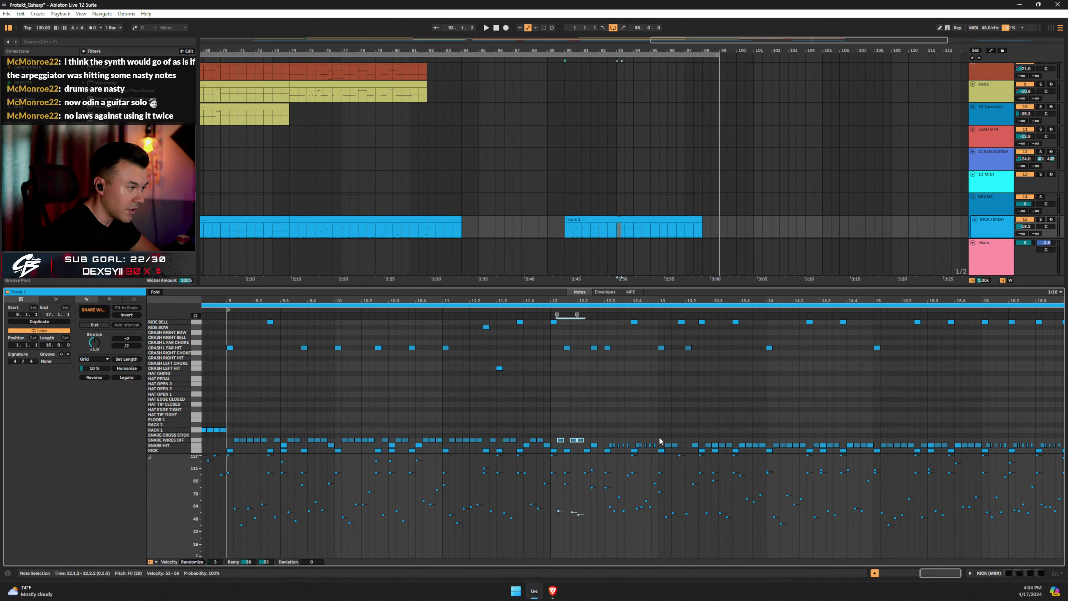
Move the quieter snare hits in bars 13 and 14 up to the Snare Wires Off row.
left_click_drag(659, 441, 728, 449)
key("Up")
left_click(707, 439)
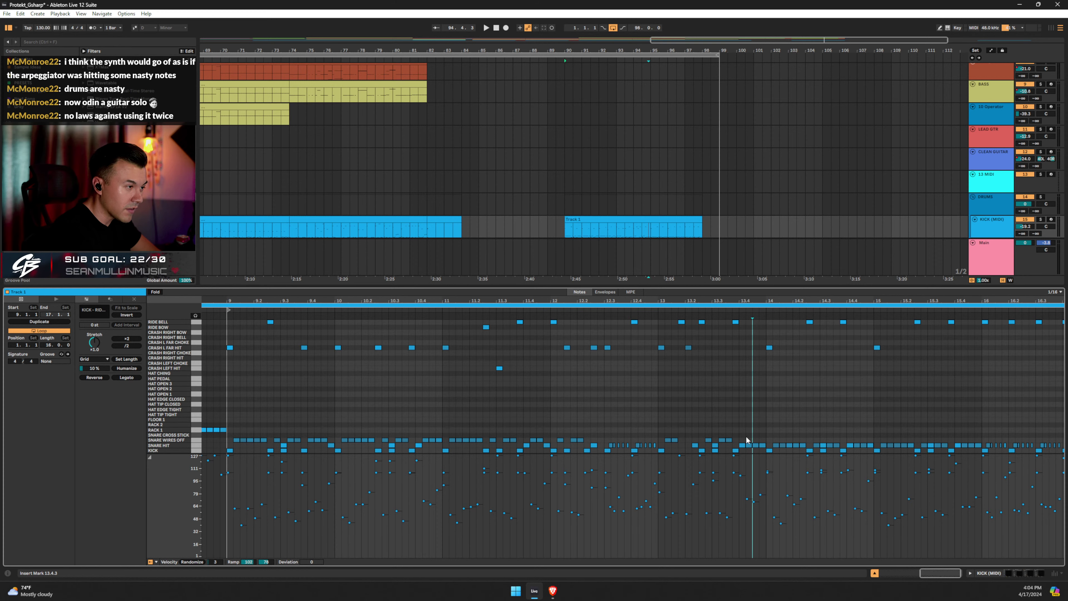
left_click_drag(746, 435, 776, 448)
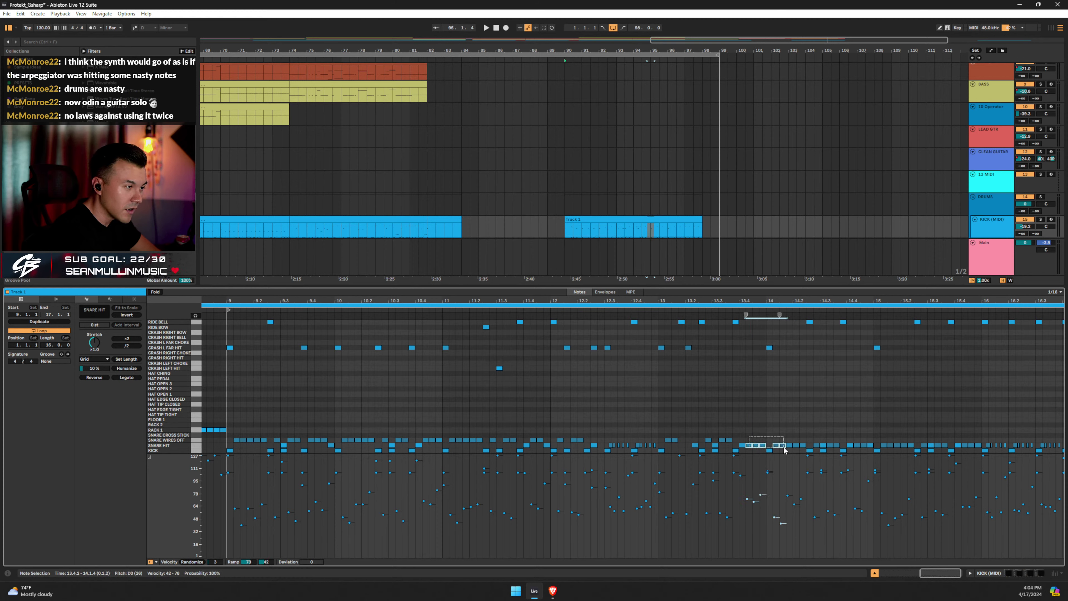
key("Up")
left_click_drag(801, 450, 865, 447)
key("Up")
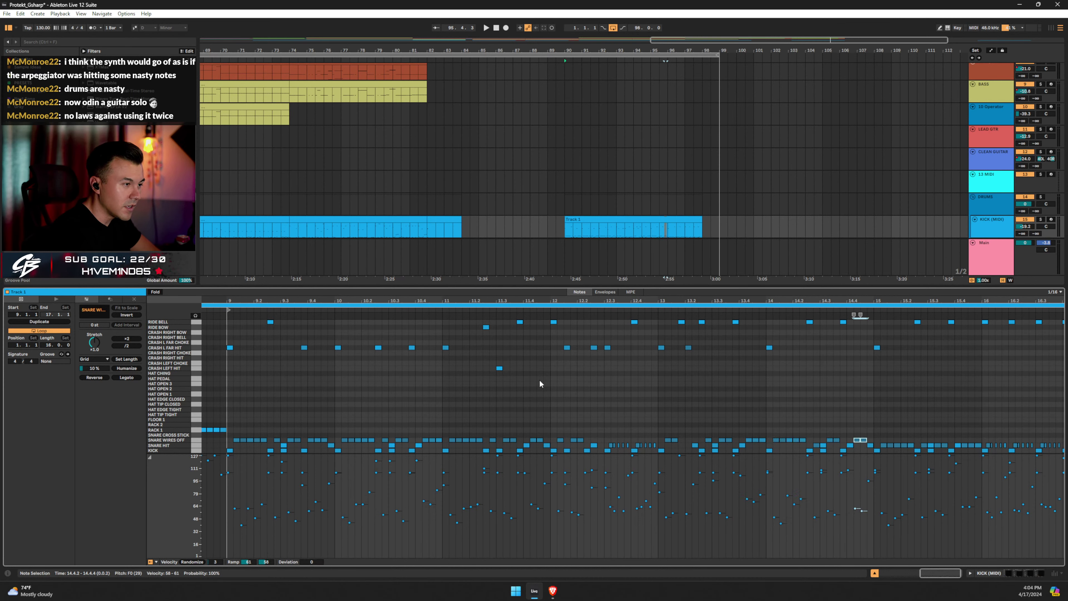
Select all the Snare Wires Off hits in bars 9 to 14 and move them together up to Floor 1.
left_click(246, 412)
left_click_drag(201, 376, 907, 431)
scroll(254, 392, "down", 1)
key("Up")
key("Up")
key("Up")
key("Up")
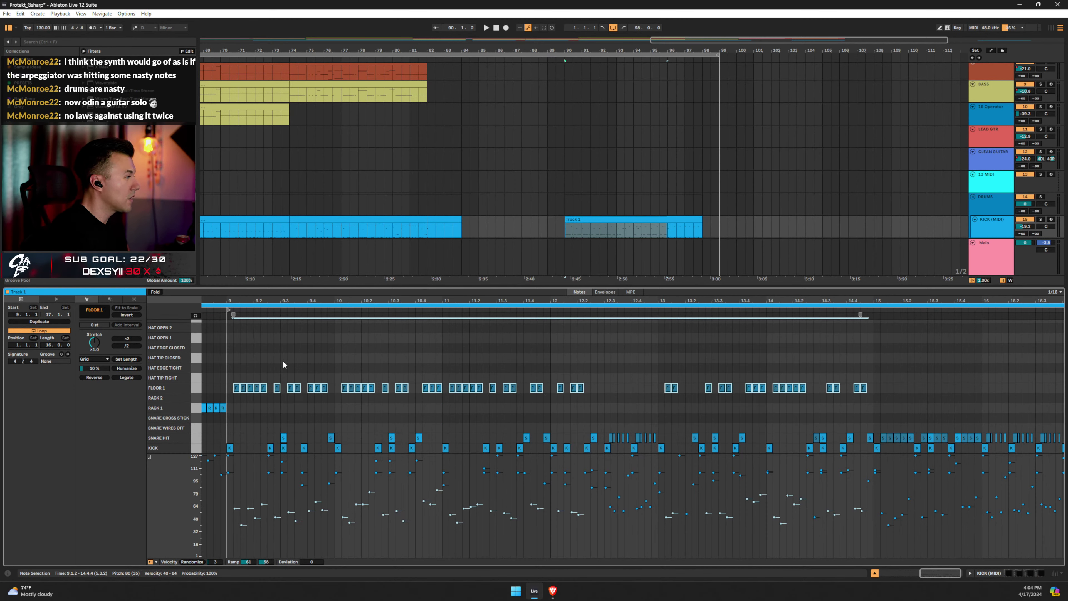
left_click(274, 354)
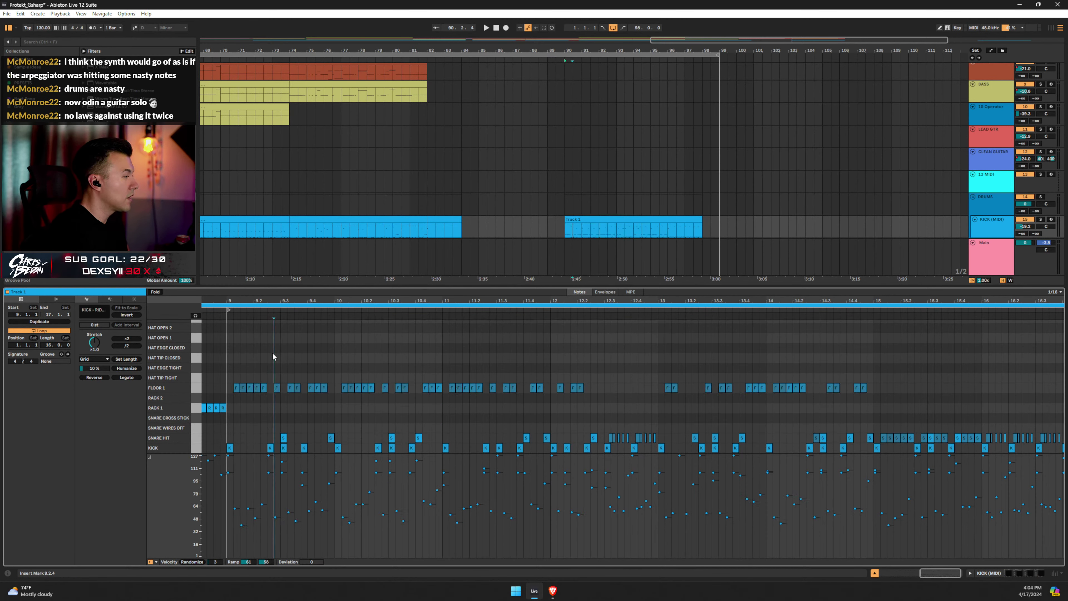
Spread bar 9's floor tom hits, putting 9.1.2, 9.1.4 and 9.2.4 on Rack 1 and 9.1.3, 9.3.2, 9.3.3 and 9.4.1 on Rack 2.
left_click(238, 388)
key("Down")
key("Down")
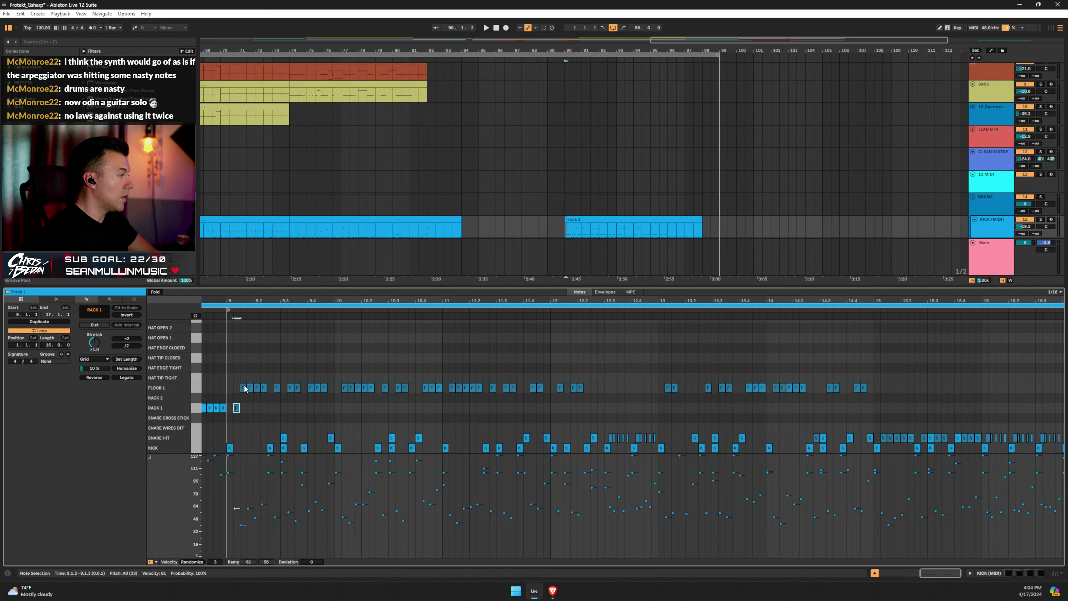
left_click(246, 388)
key("Down")
left_click(250, 388)
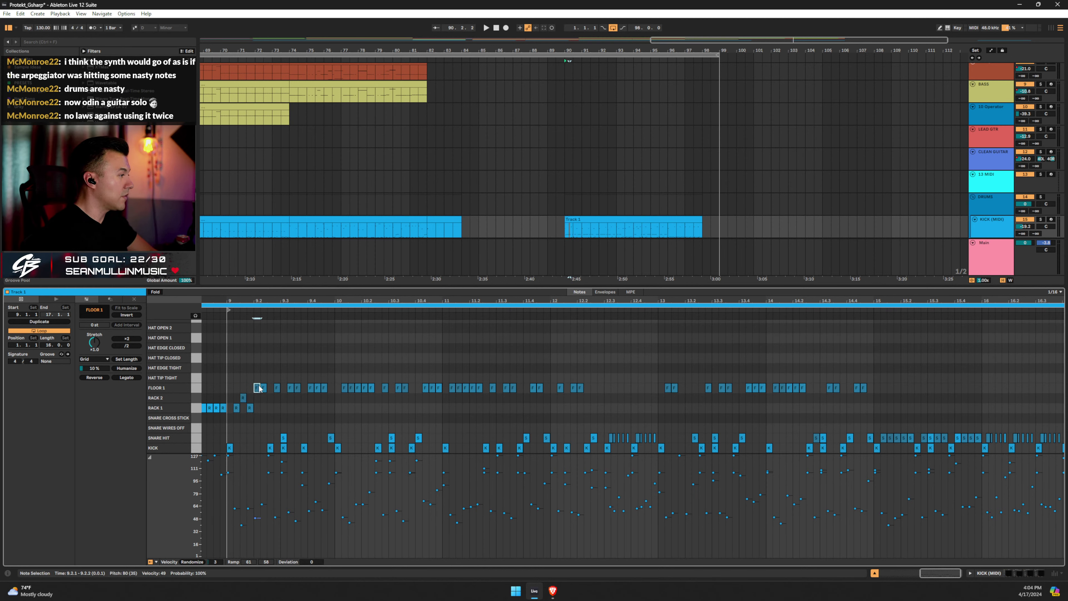
key("Up")
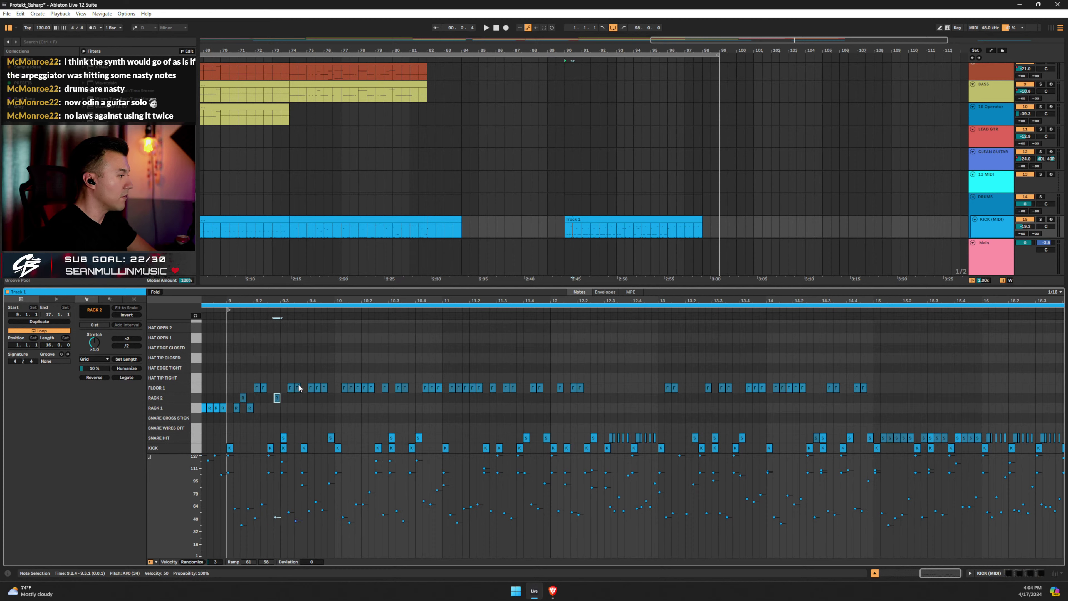
left_click(291, 388)
left_click(298, 388)
key("Down")
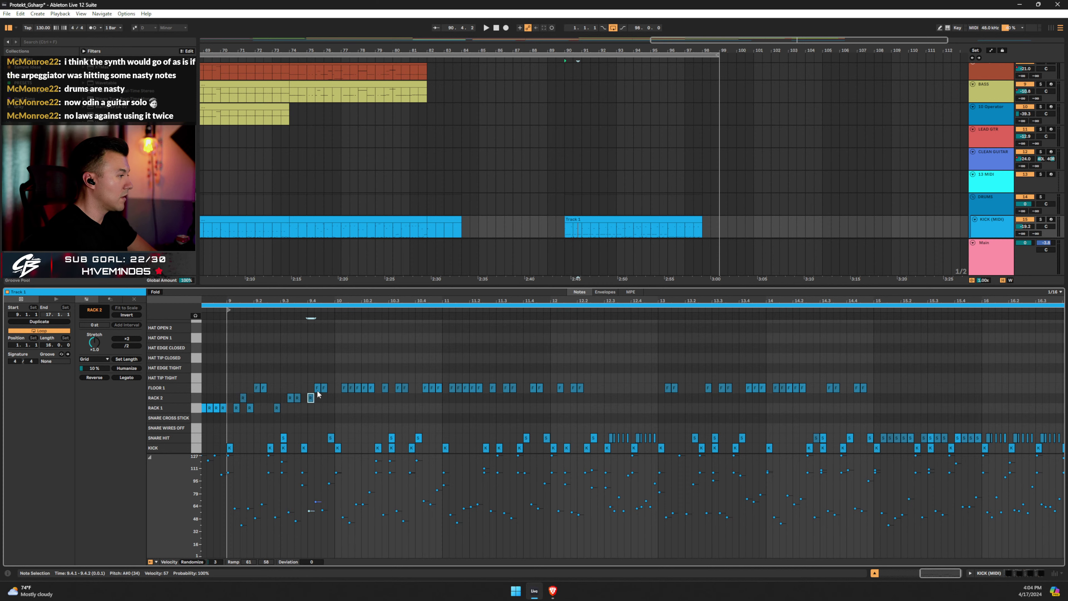
Spread bar 10's floor tom hits, putting 10.1.2 and 10.1.3 on Rack 1 and 10.1.4, 10.3.2, 10.4.2 and 10.4.3 on Rack 2.
left_click_drag(347, 387, 353, 406)
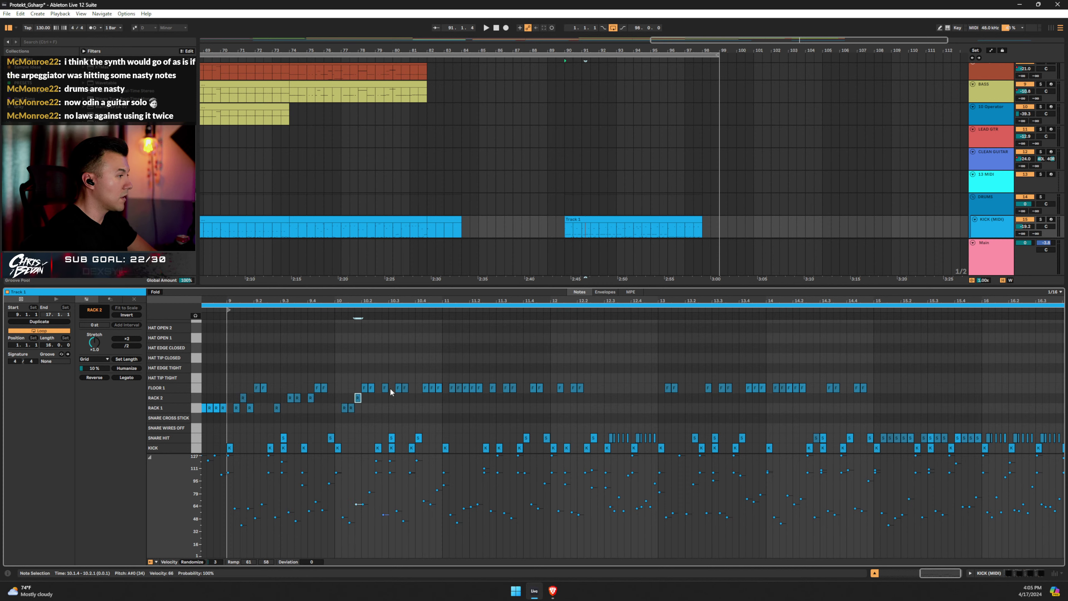
left_click(386, 388)
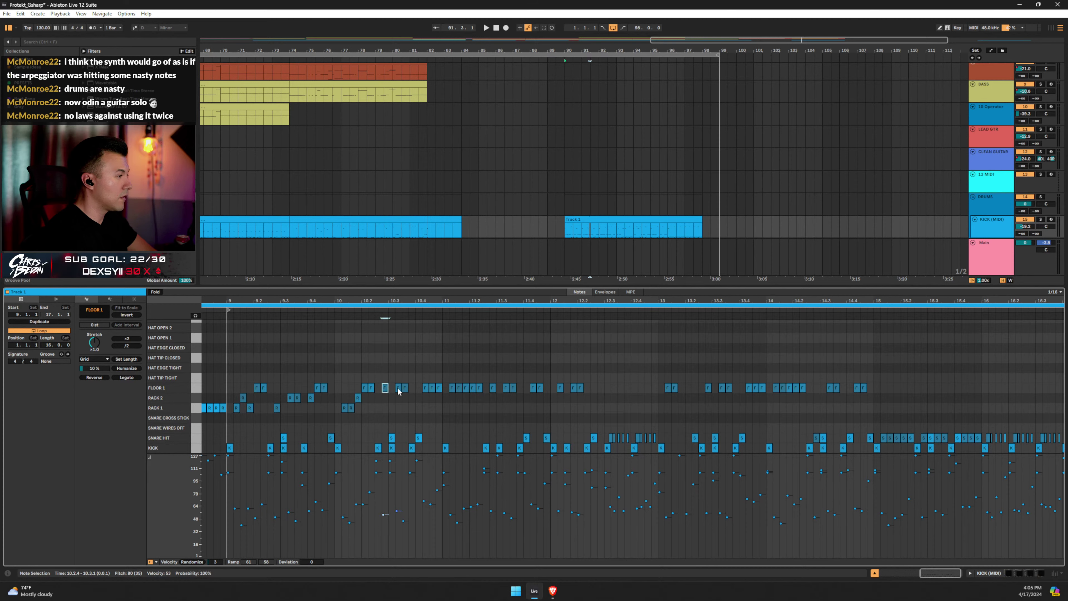
left_click_drag(398, 388, 428, 395)
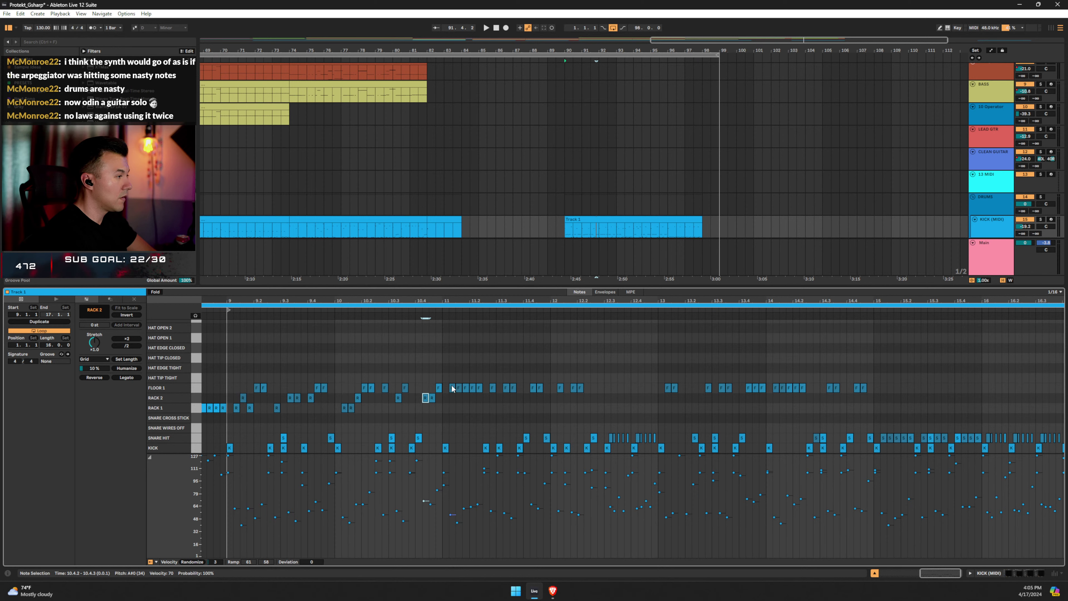
Move the tom hit at 11.1.2 to Rack 1 and return those at 11.1.4 and 11.2.1 to Snare Hit.
left_click_drag(453, 388, 452, 398)
left_click(465, 388)
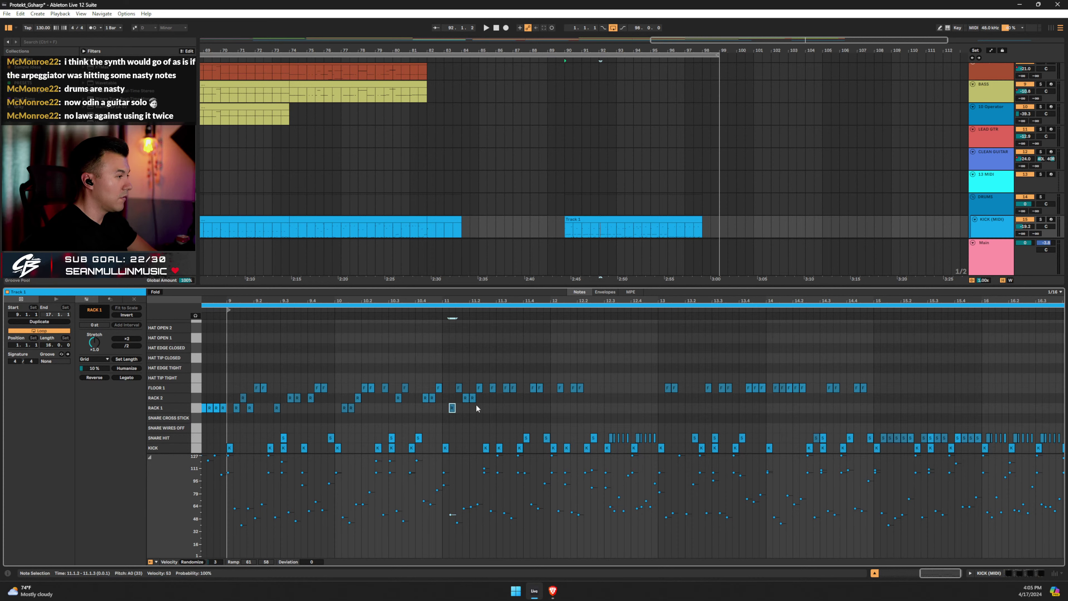
left_click_drag(456, 400, 471, 399)
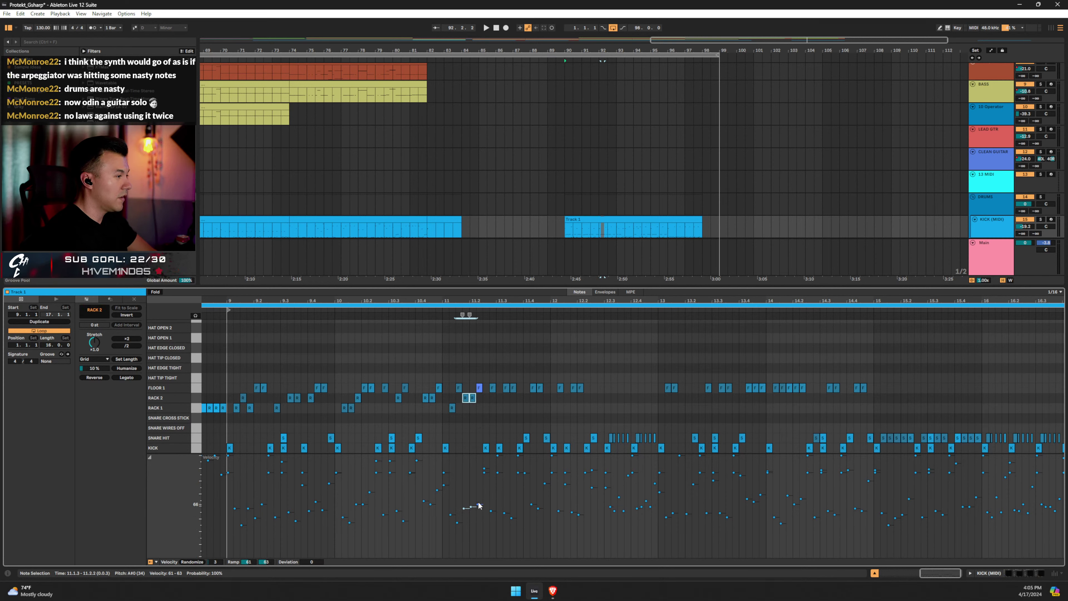
key("Down")
key("Down")
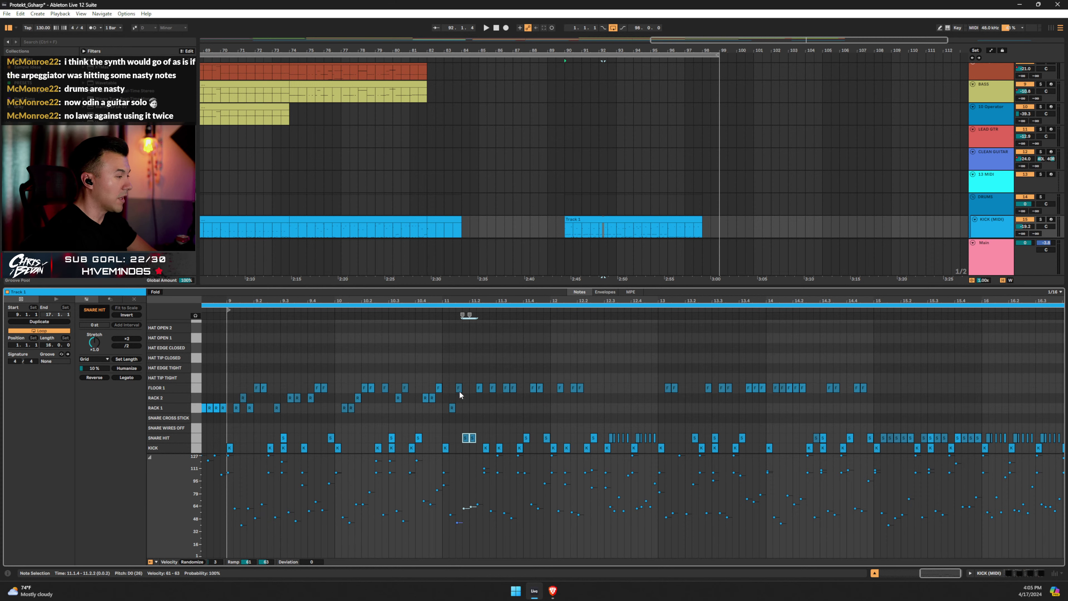
Move the floor tom hits at 11.2.2 and 11.4.2 to Rack 2 and those at 11.3.2 and 12.1.4 to Rack 1.
left_click_drag(481, 389, 481, 398)
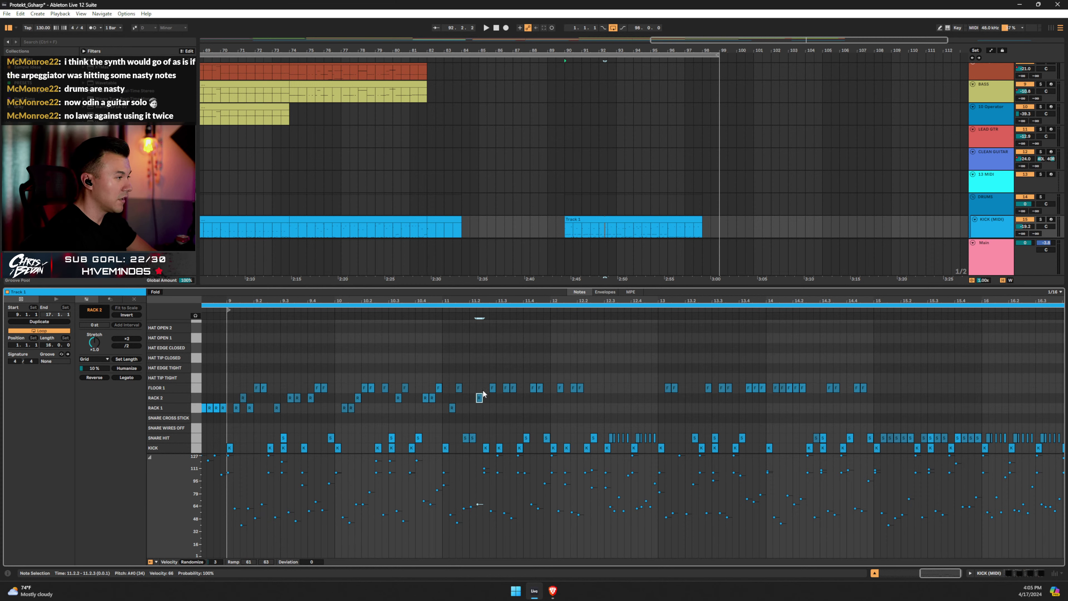
left_click(507, 391)
key("Down")
key("Down")
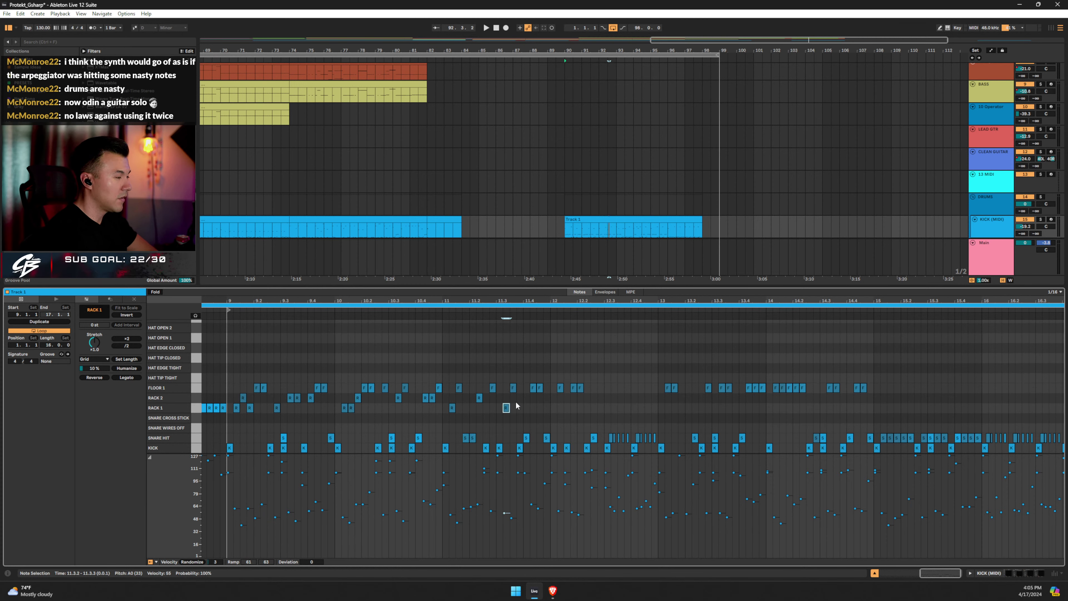
left_click(532, 387)
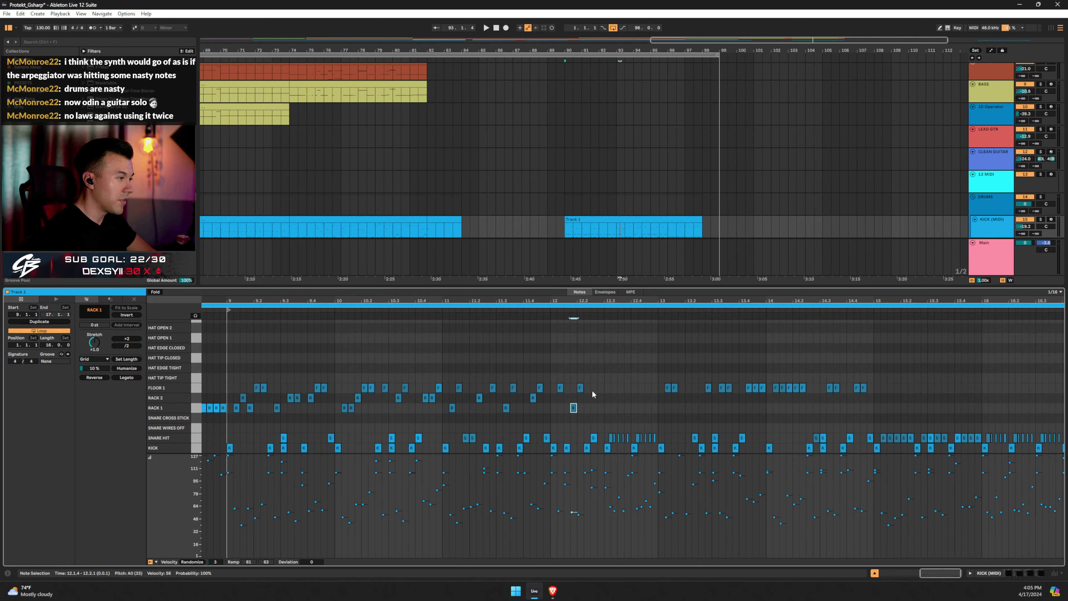
Move bar 13's floor tom hits at 13.1.2, 13.3.2 and 13.4.2 to Rack 1 and the one at 13.4.3 to Rack 2.
left_click(668, 387)
key("Down")
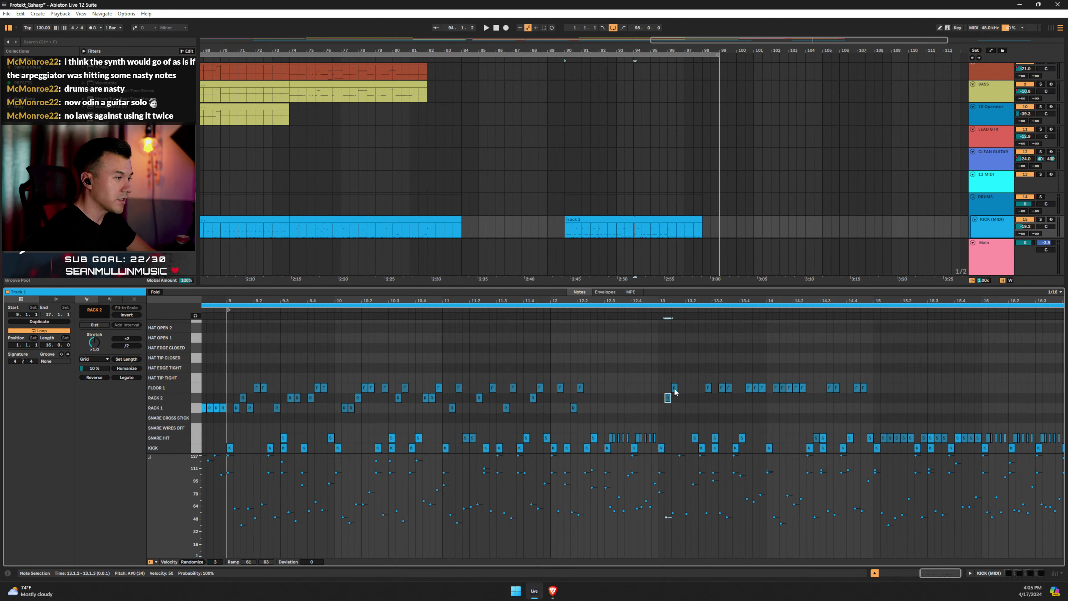
left_click(721, 387)
key("Down")
key("Down")
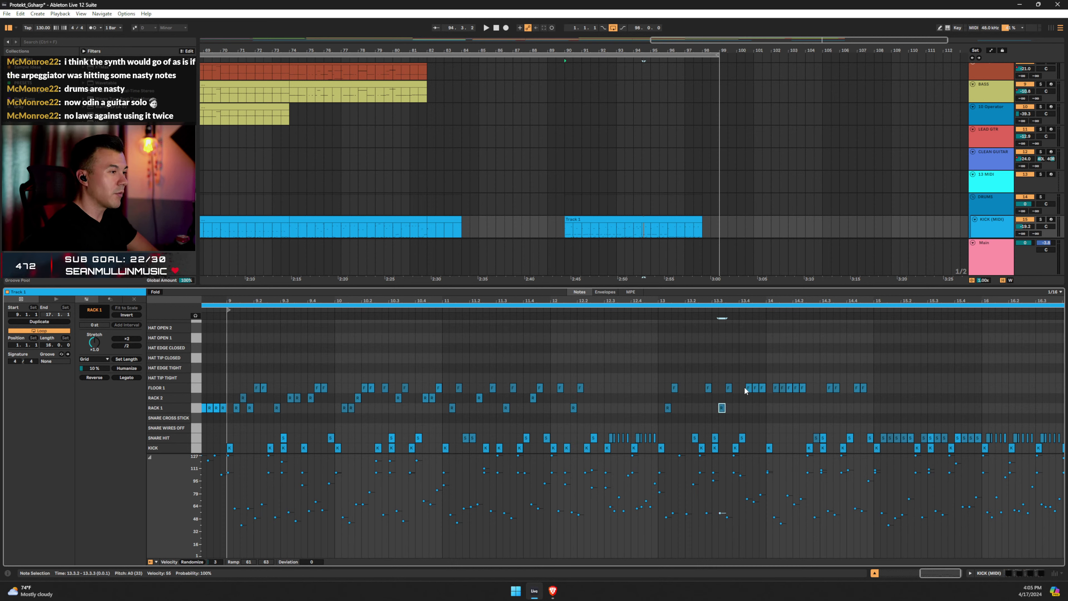
left_click(748, 387)
key("Down")
key("Down")
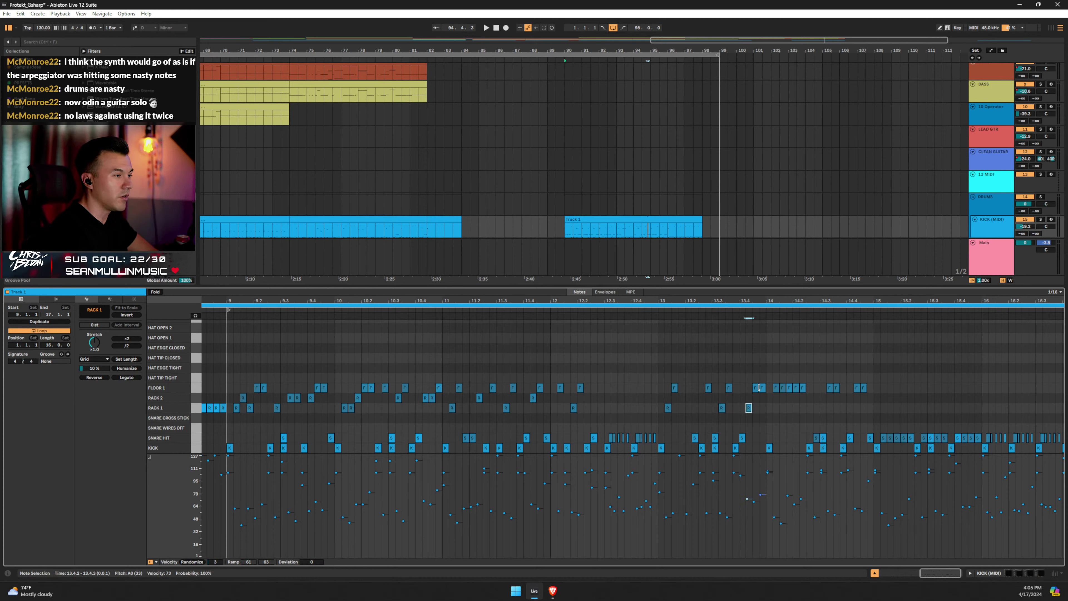
left_click(759, 387)
key("Down")
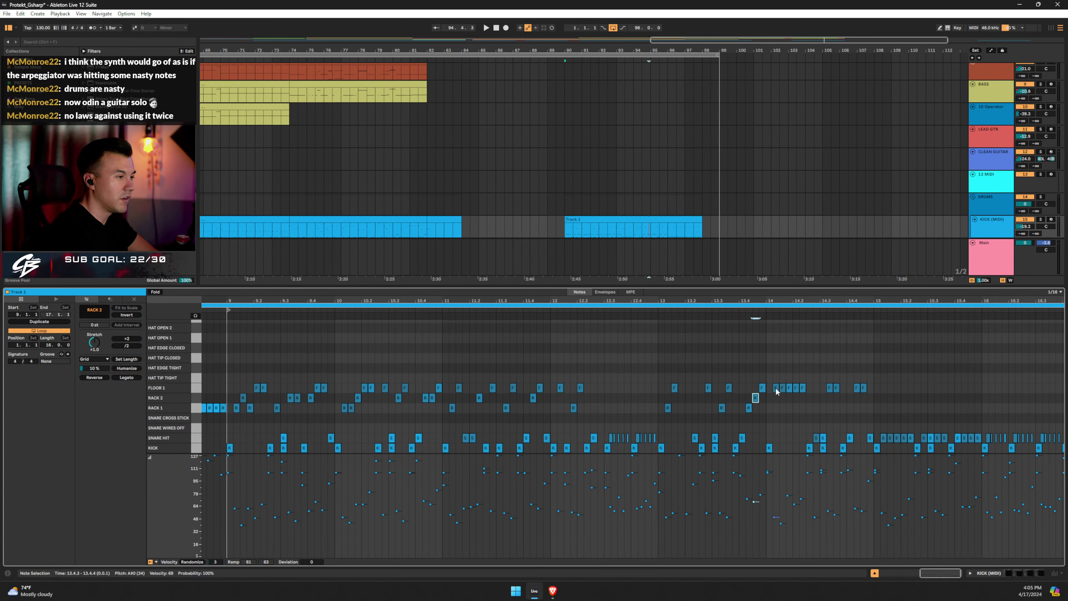
Spread bar 14's floor tom hits, moving 14.1.2 and the first hit of each later pair to Rack 2 and 14.2.1 to Rack 1.
left_click(776, 388)
key("Down")
left_click(782, 388)
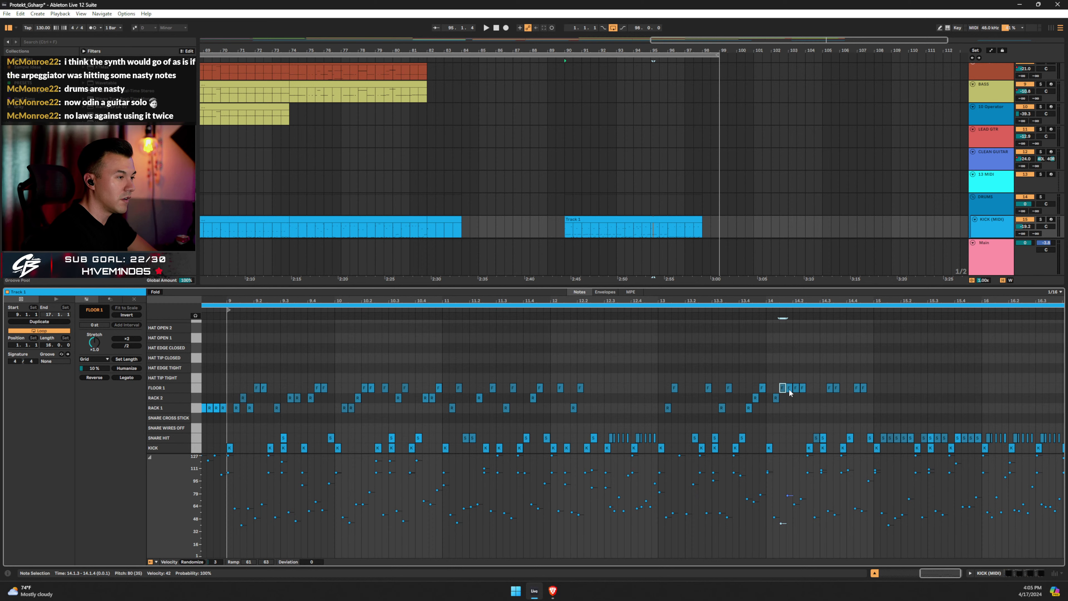
left_click(797, 390)
key("Down")
key("Down")
Select all the rack and floor tom hits in bars 9 to 14 and level their velocities at 100.
left_click_drag(876, 379, 240, 412)
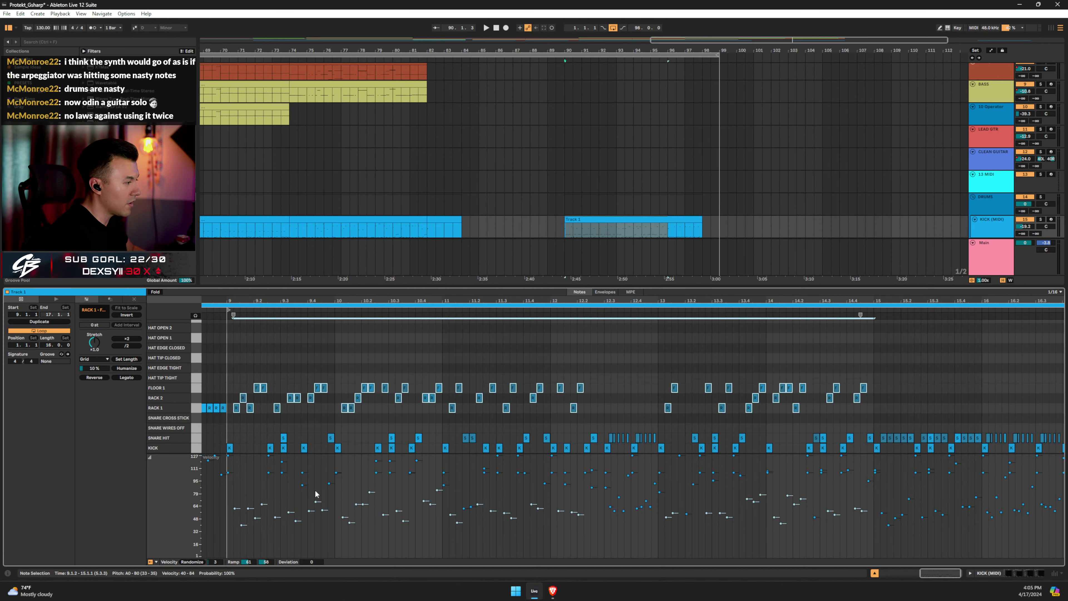
left_click_drag(221, 564, 221, 571)
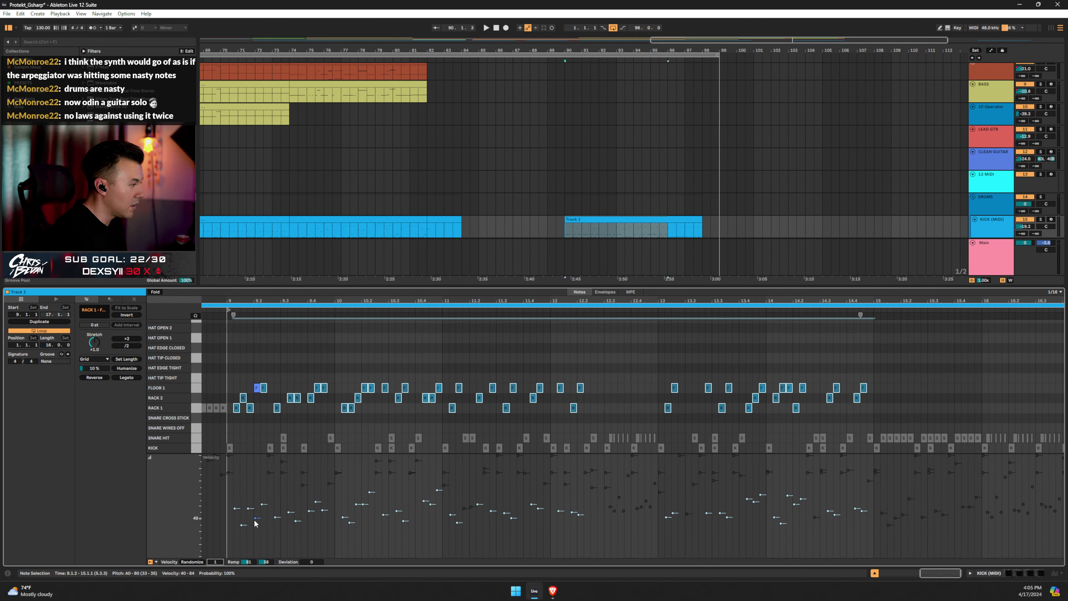
left_click_drag(255, 523, 255, 475)
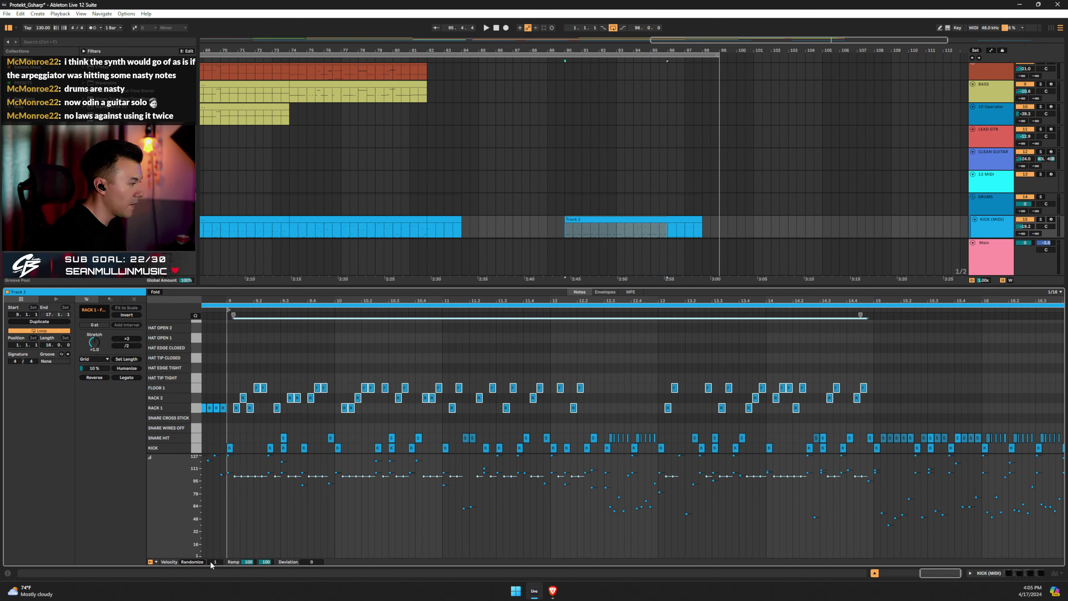
Randomize the velocities of the selected tom hits by 10 and play back the groove.
left_click_drag(215, 562, 215, 555)
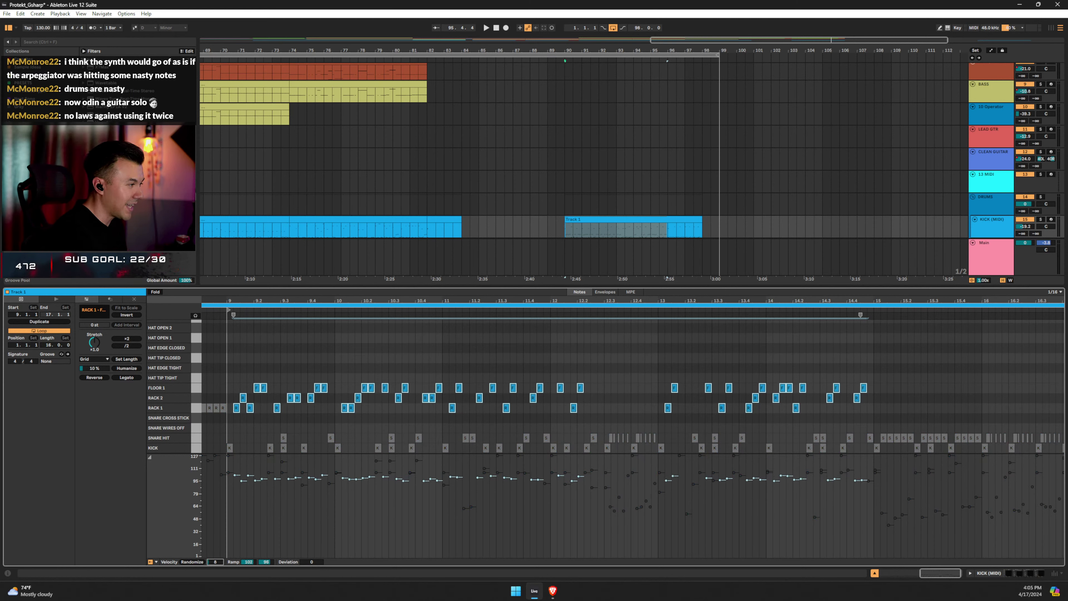
key("space")
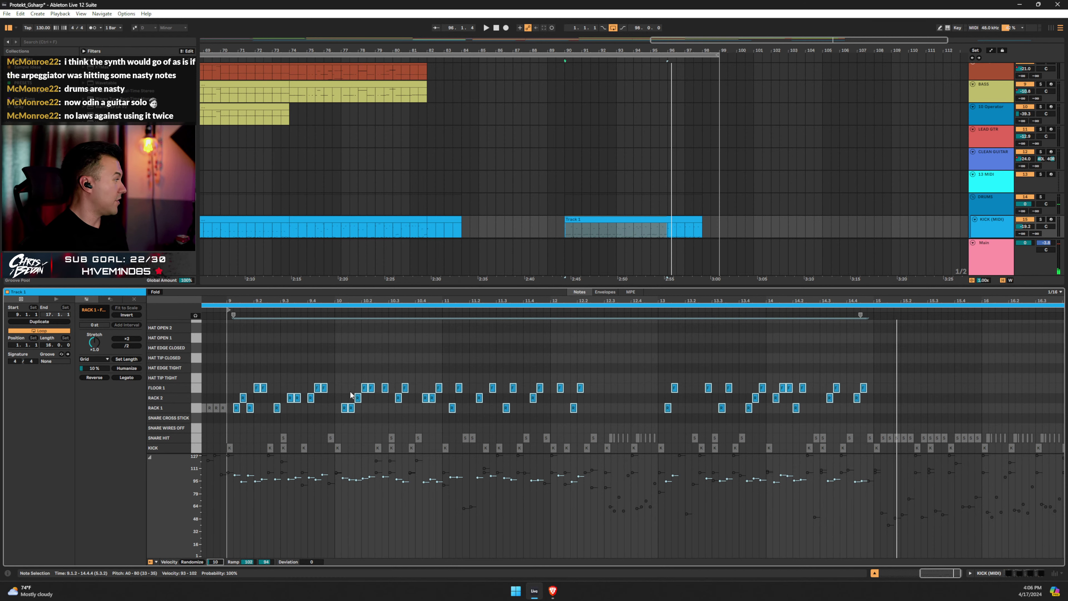
key("space")
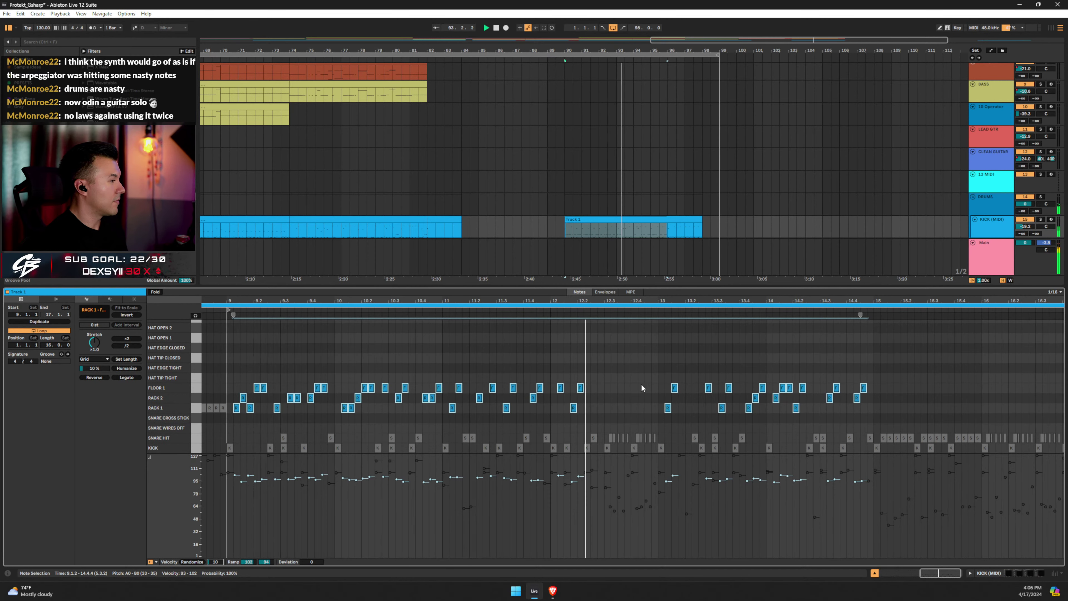
Move the Rack 1 hit at 11.3.2 down to the Snare Hit lane and play the groove.
left_click(506, 407)
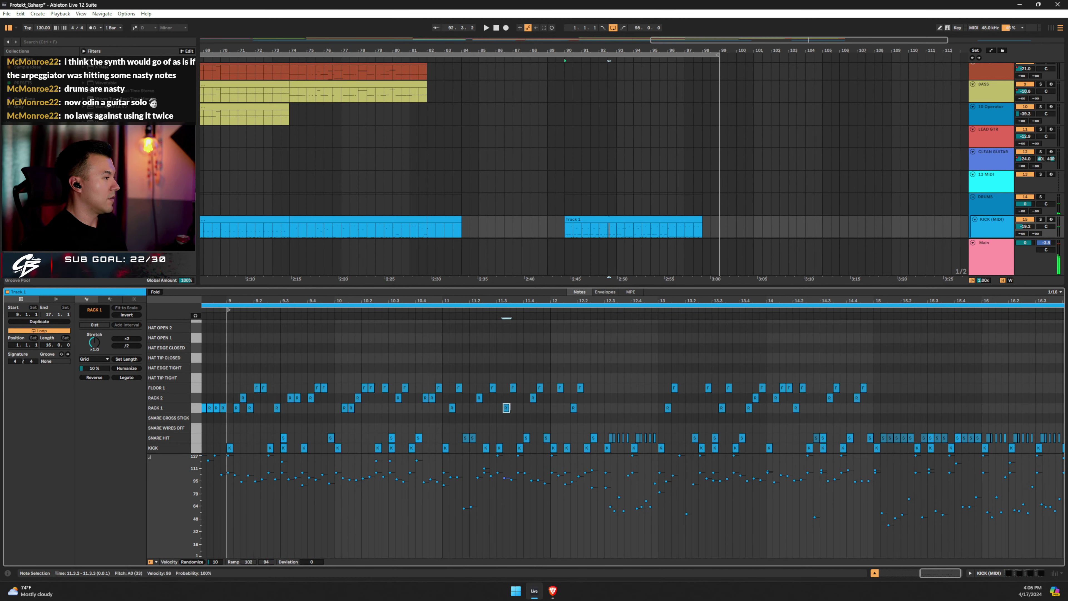
key("Down")
key("Down")
key("Down")
key("Down")
key("Down")
key("Down")
key("Down")
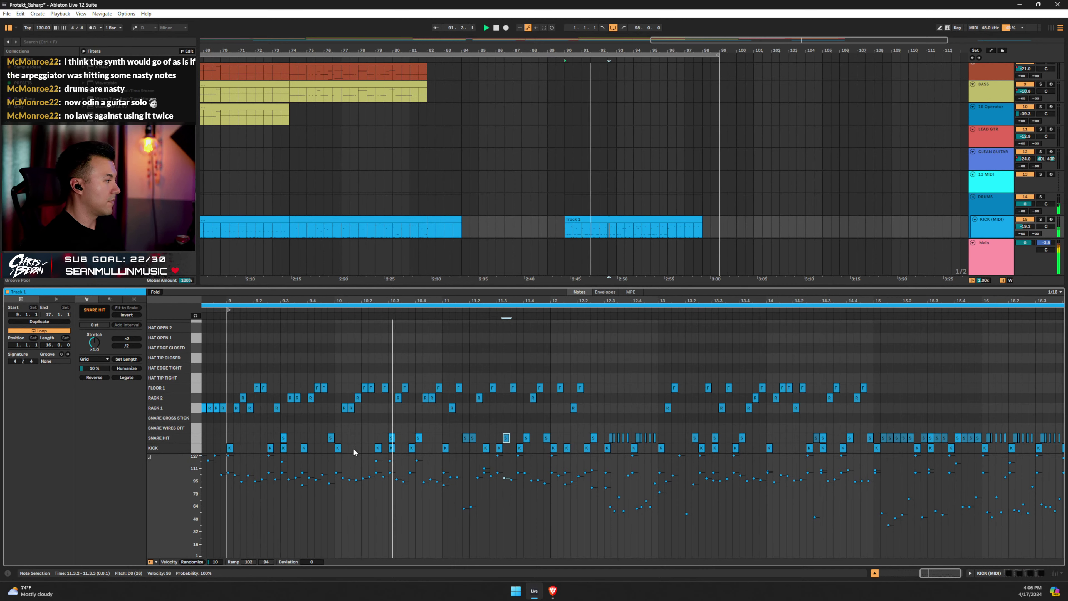
Fold the drum note editor so it shows only the lanes that contain notes.
scroll(398, 417, "up", 5)
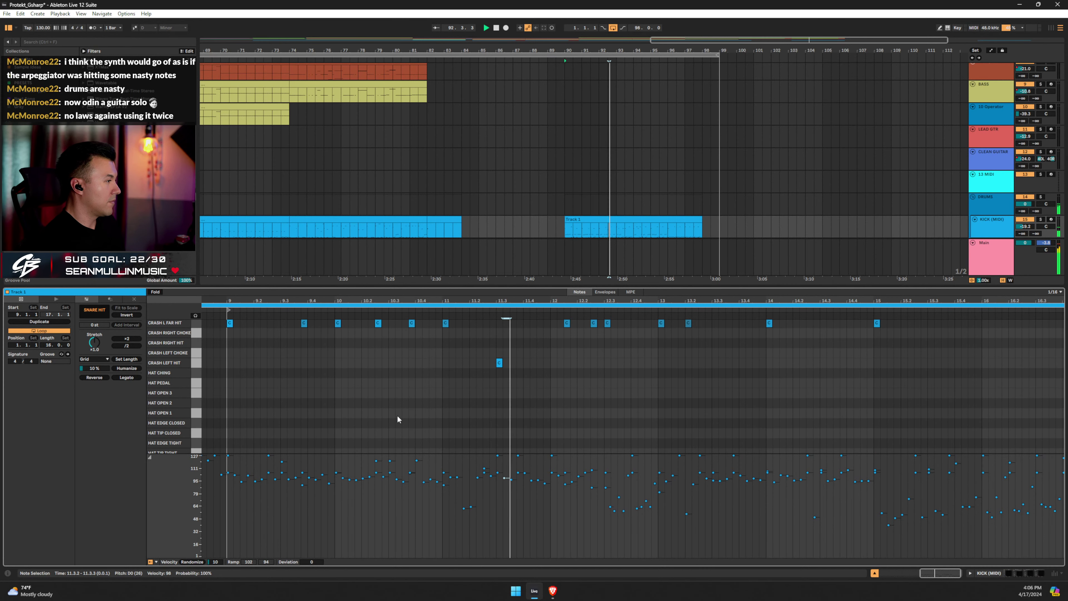
scroll(400, 415, "down", 4)
key("f")
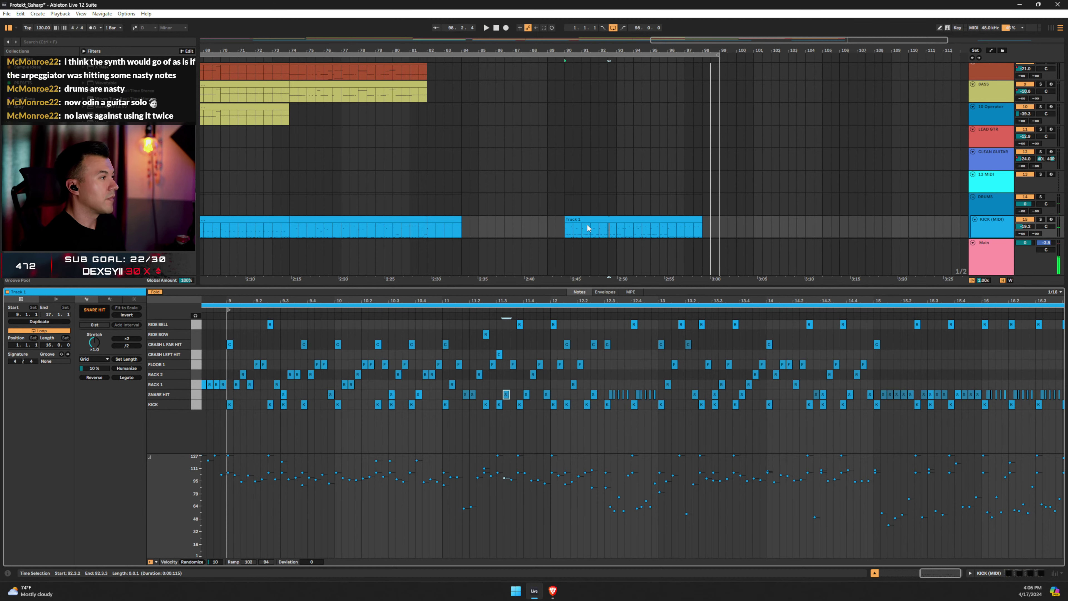
Consolidate the drum clip at bars 90 to 98 into an eight-bar clip, check its contents and close the clip view.
left_click(593, 216)
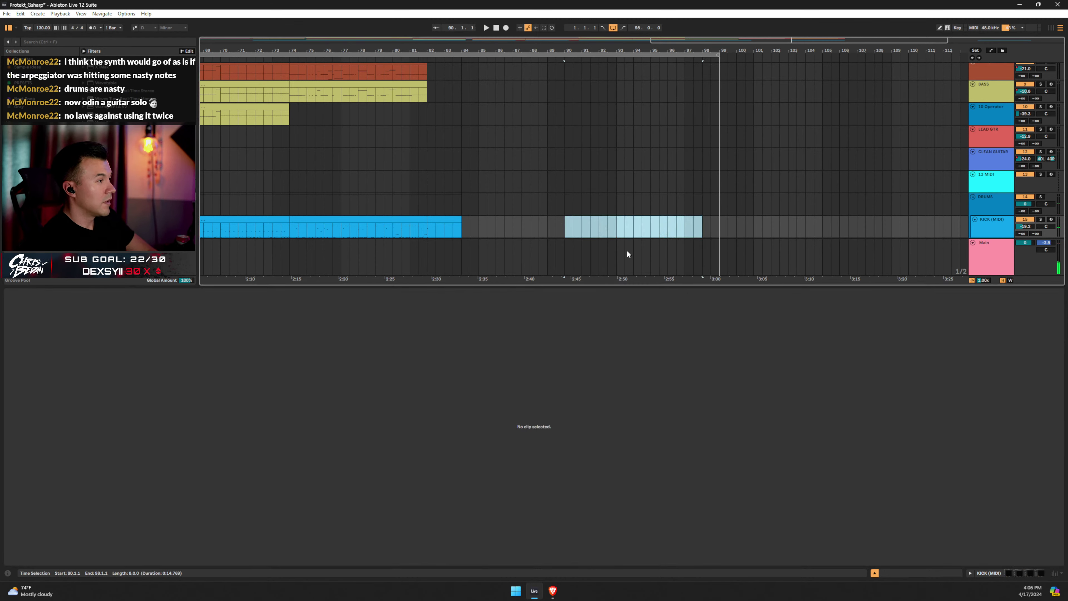
left_click(627, 249)
left_click(874, 573)
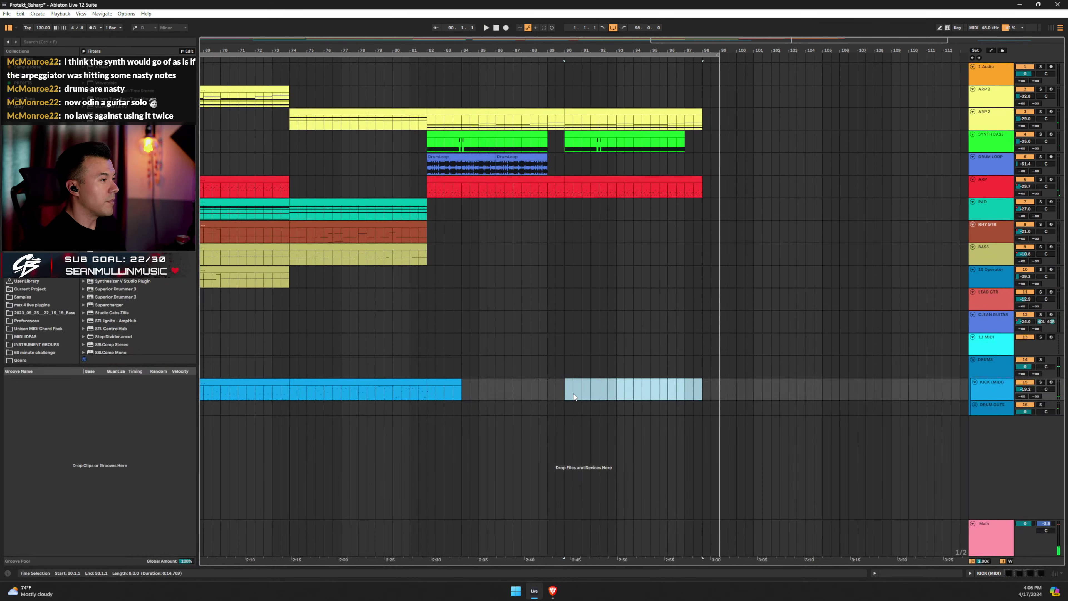
double_click(578, 388)
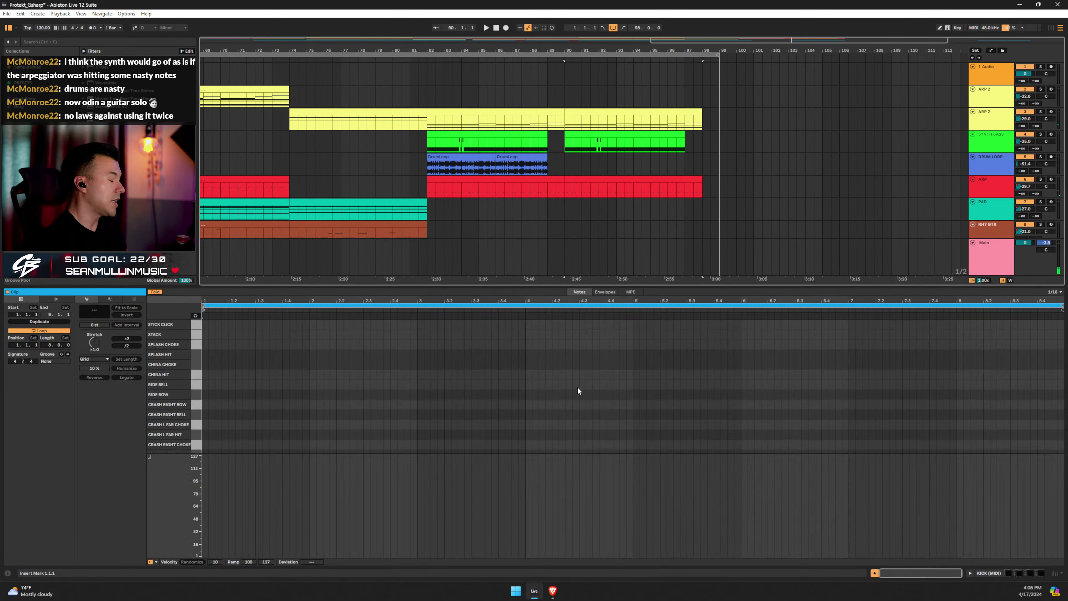
left_click(875, 573)
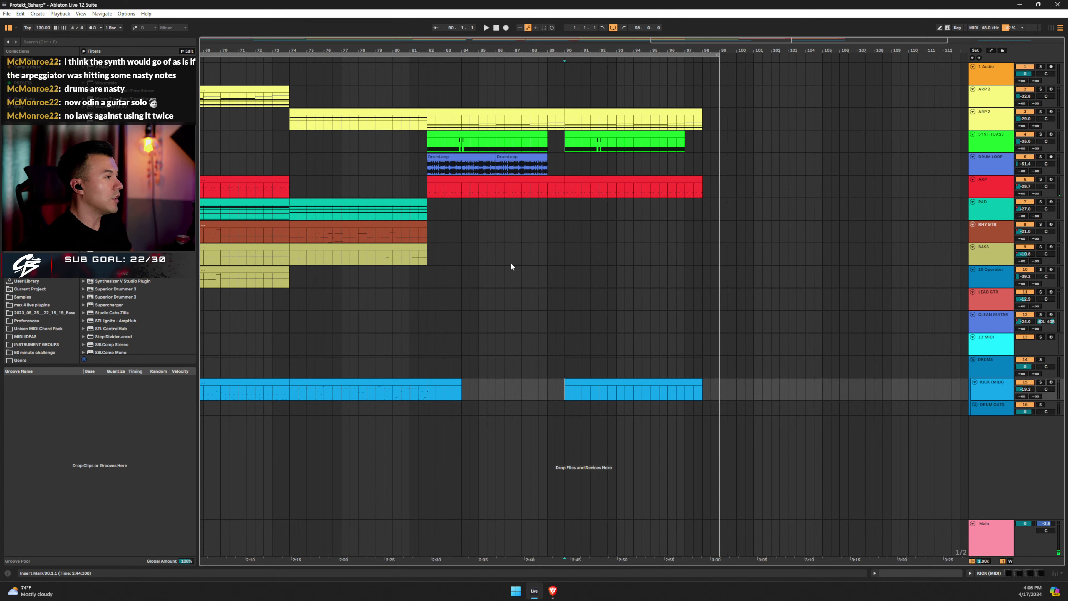
Look over the arrangement around bars 74 to 98, comparing the synth bass, drum loop and other parts.
left_click(562, 142)
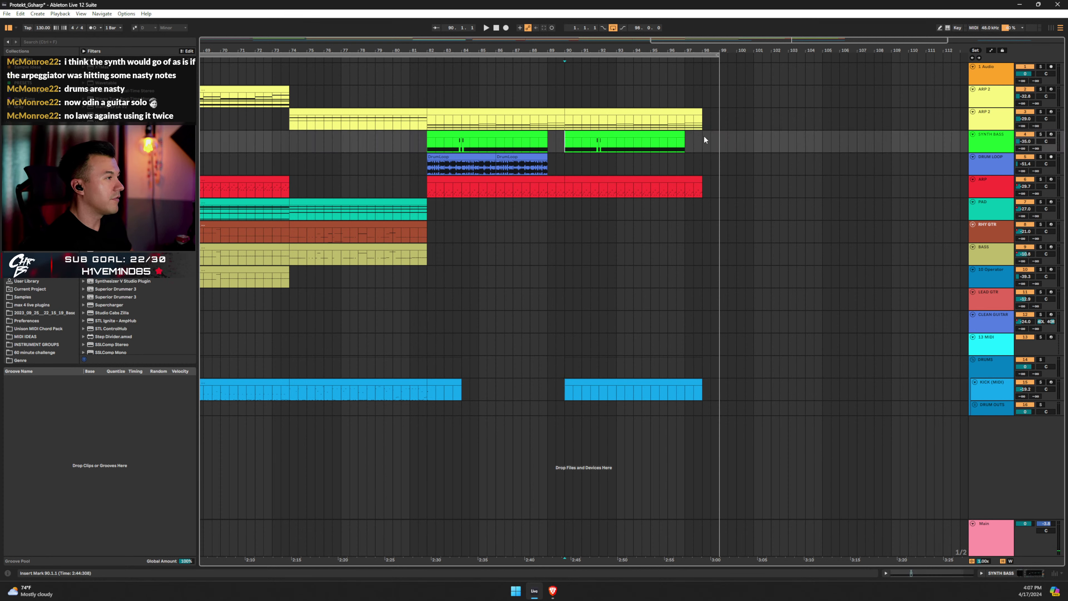
left_click_drag(704, 140, 566, 142)
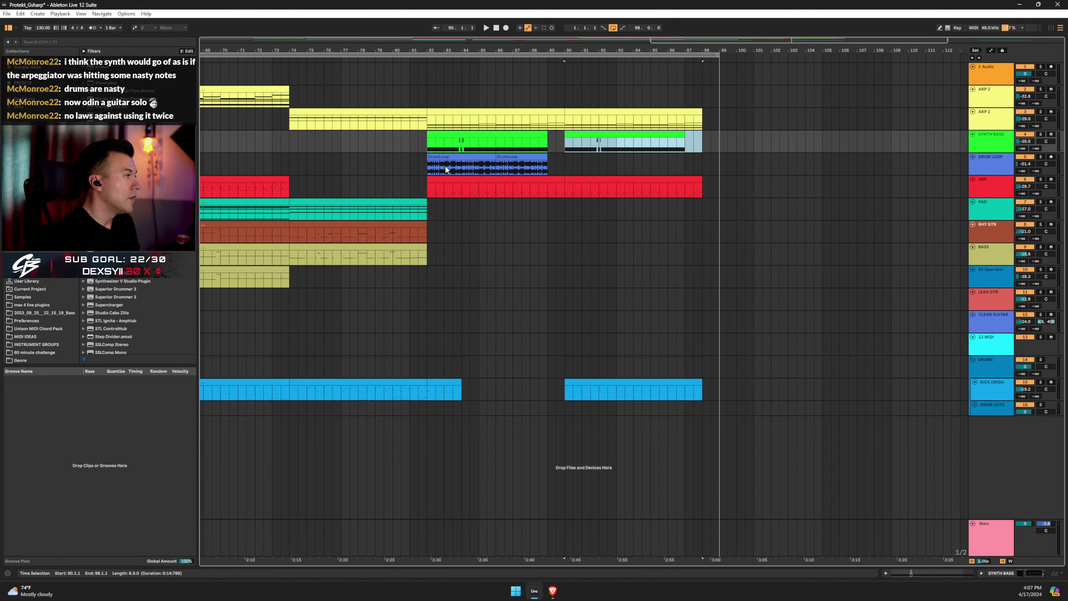
left_click(426, 158)
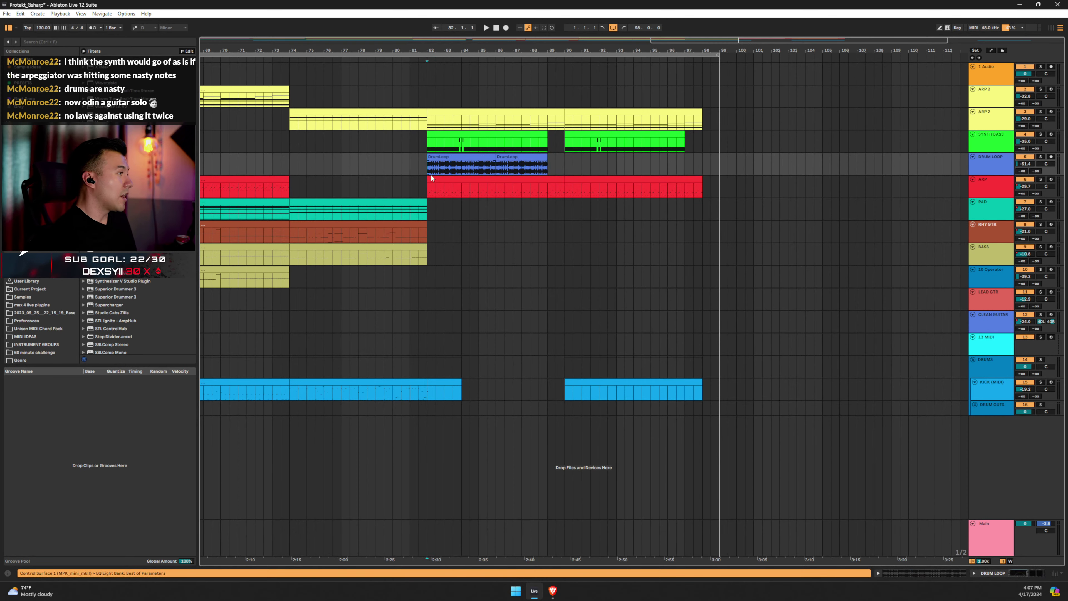
left_click_drag(457, 43, 746, 208)
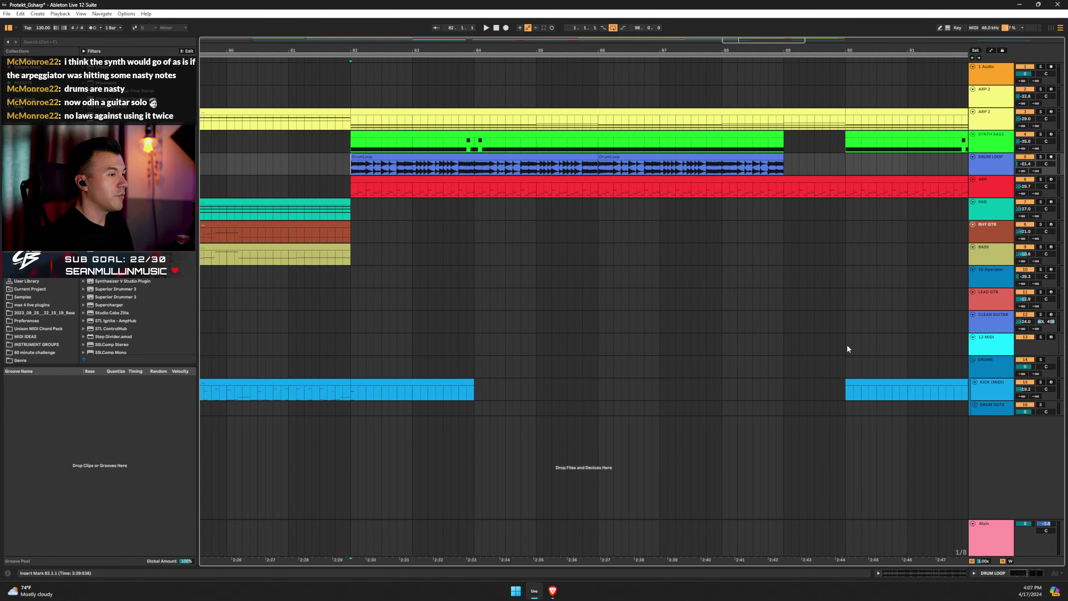
scroll(396, 311, "left", 5)
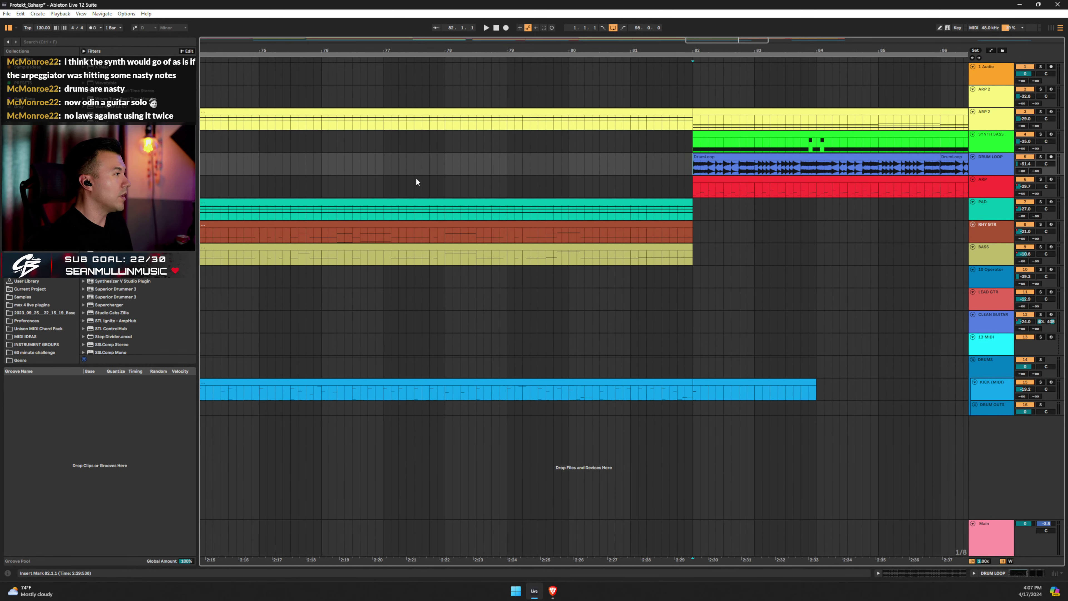
scroll(417, 182, "left", 3)
left_click_drag(428, 50, 545, 28)
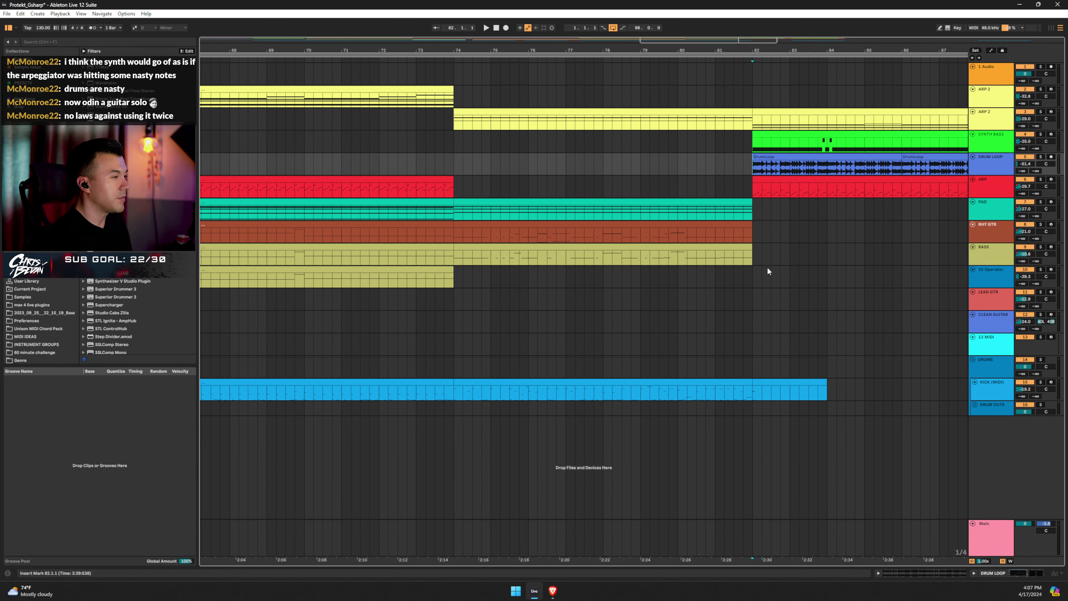
left_click(456, 141)
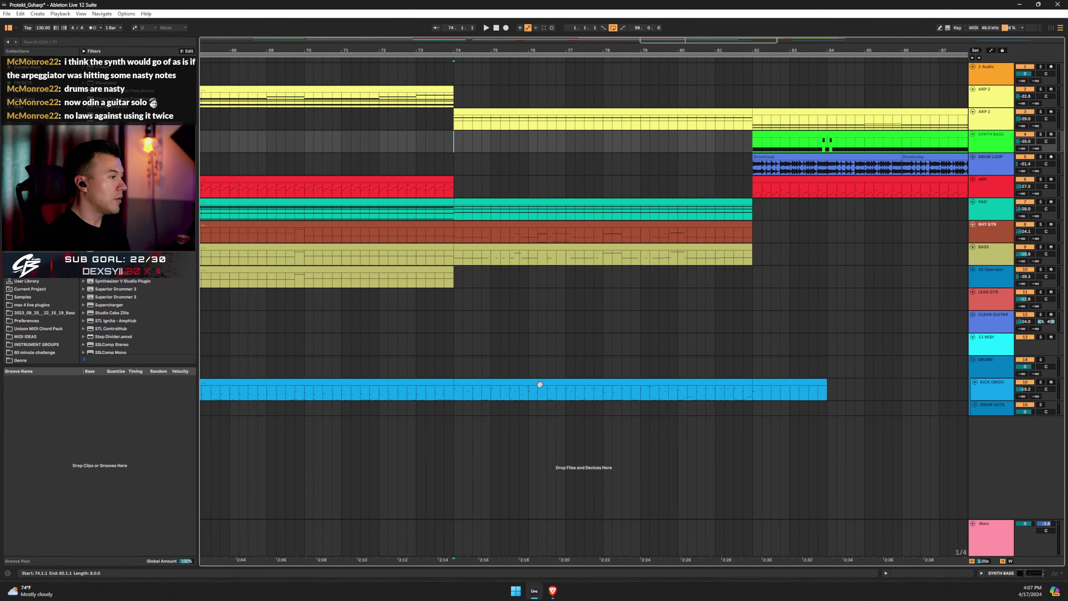
Examine the notes of the bass clip at bar 74 and the kick hits of the drum clip below it.
double_click(519, 243)
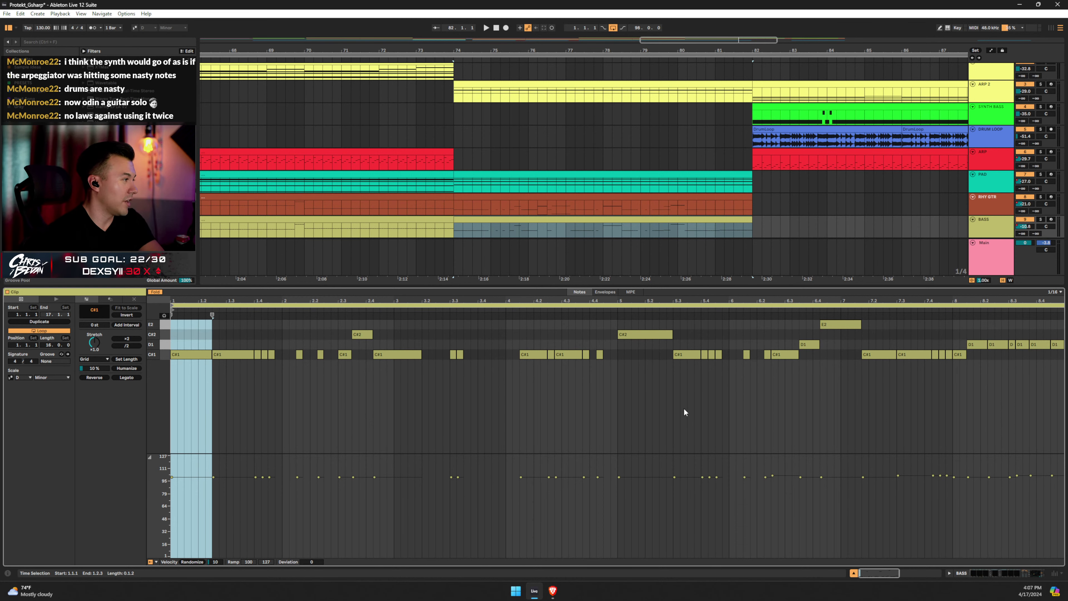
left_click(554, 221)
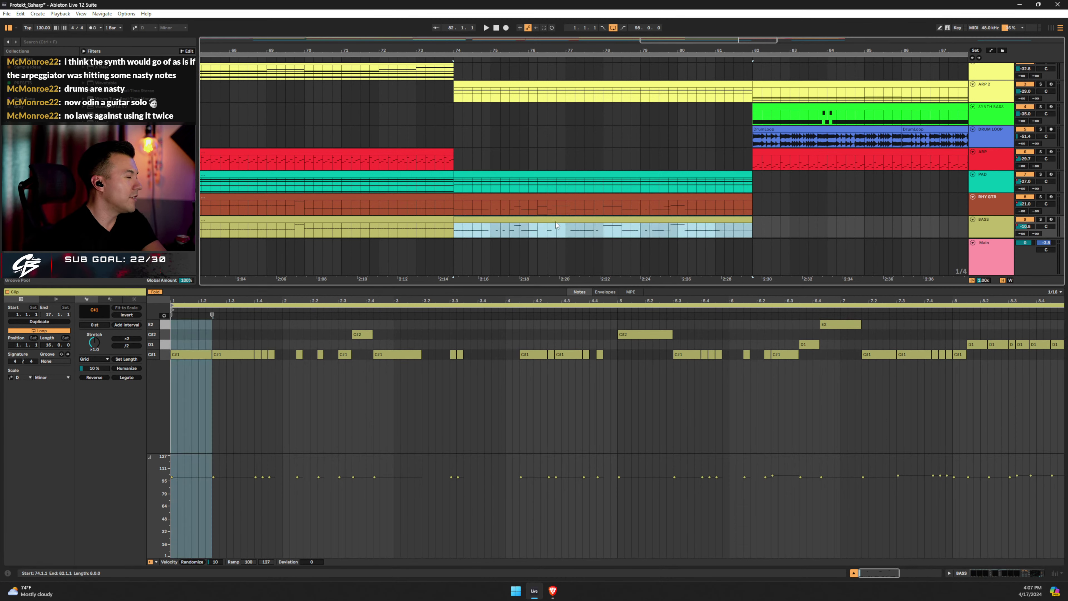
scroll(554, 221, "down", 2)
scroll(555, 219, "up", 1)
scroll(542, 198, "down", 4)
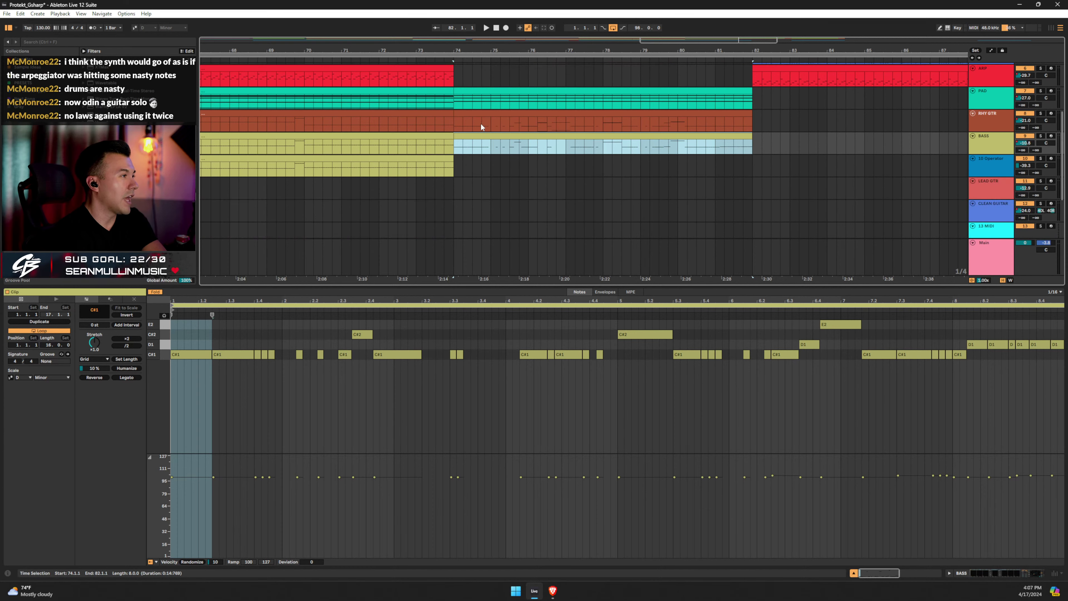
scroll(585, 144, "down", 4)
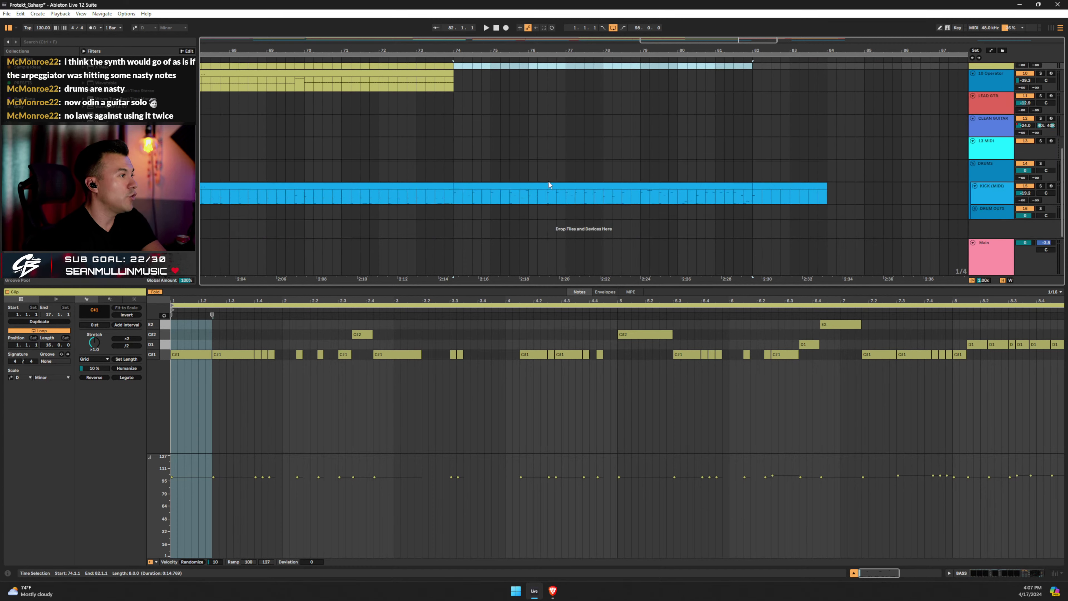
left_click(548, 190)
left_click(196, 435)
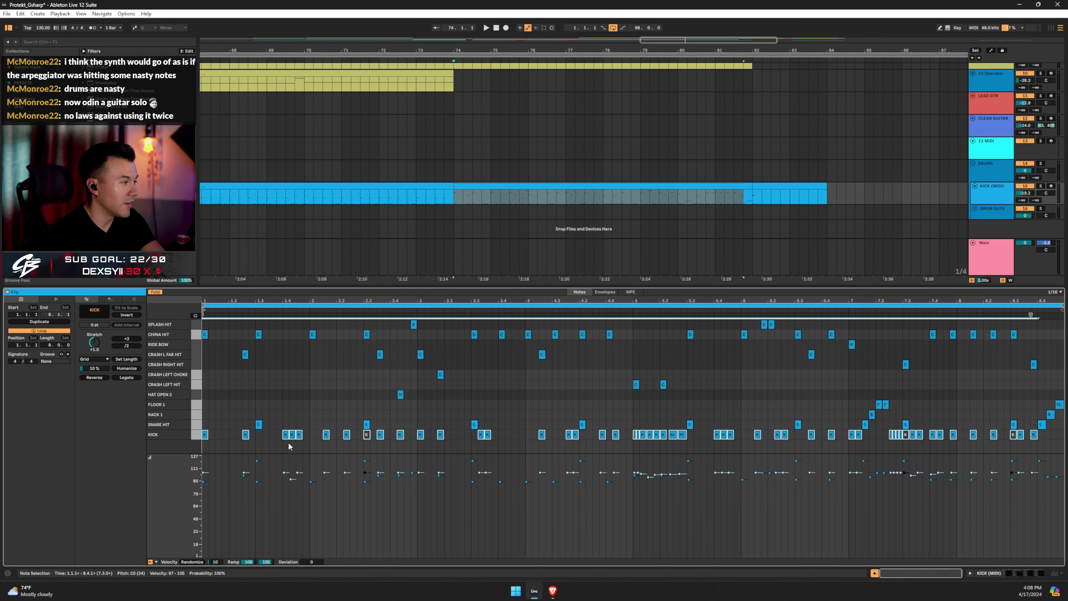
Examine the rhythm guitar clip's notes at bar 74, compare them with the bass clip and close the clip view.
scroll(536, 143, "up", 3)
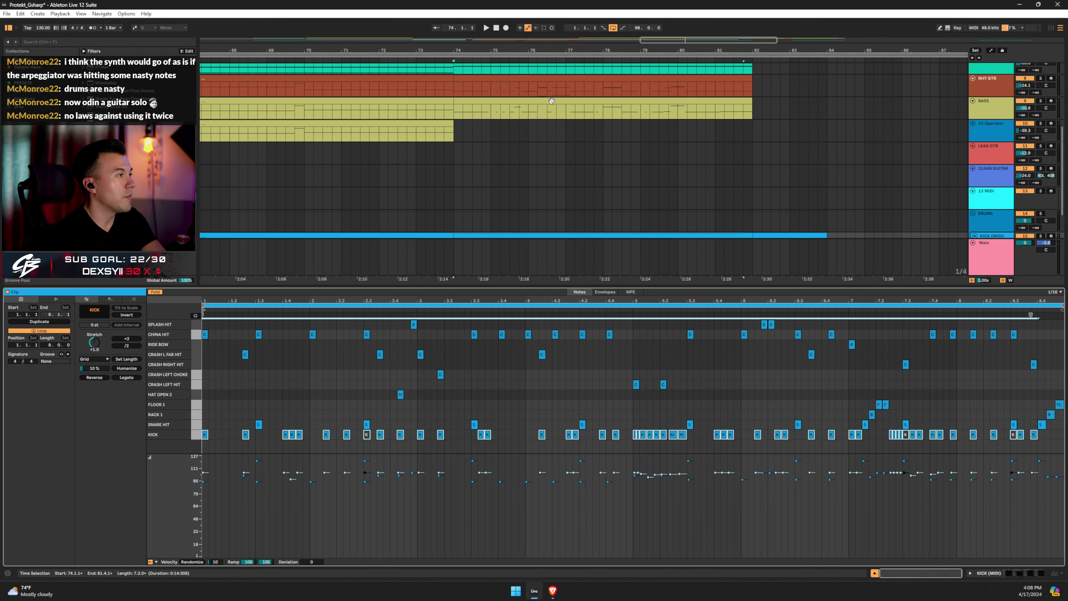
left_click(525, 76)
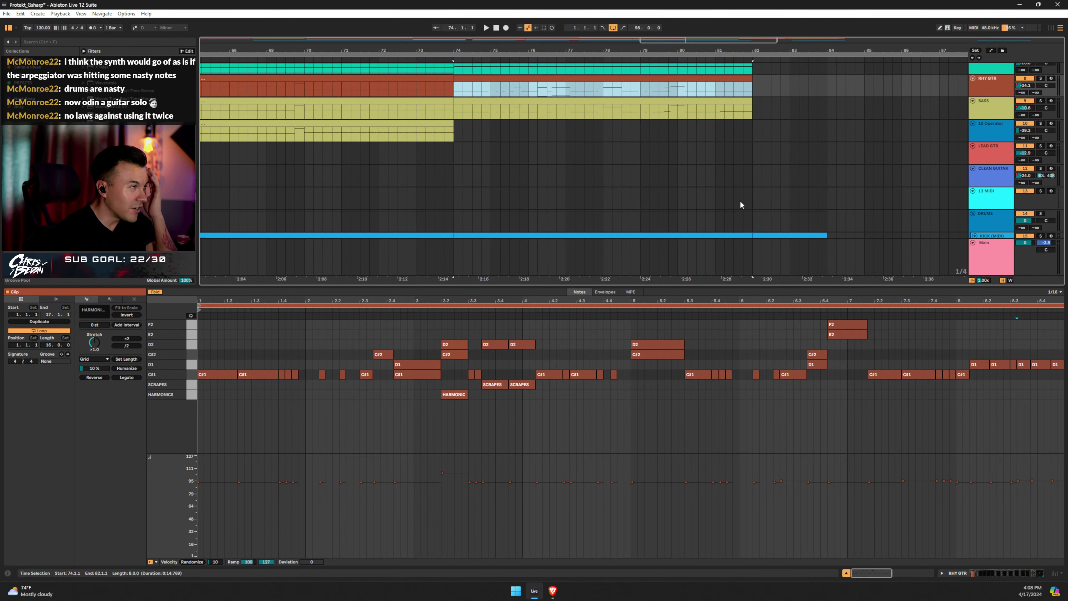
left_click(593, 101)
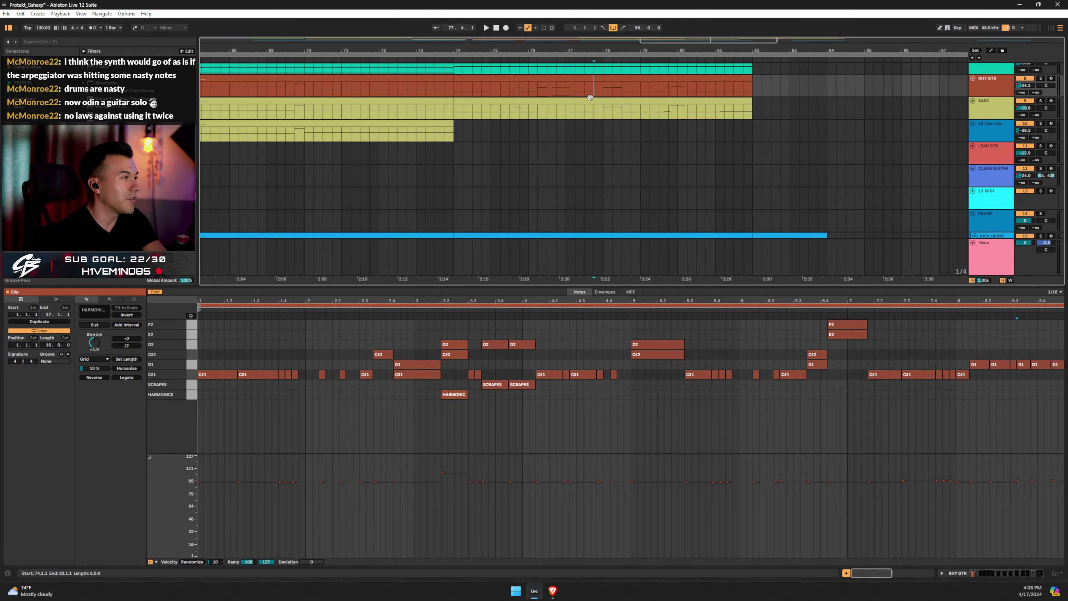
scroll(626, 189, "down", 2)
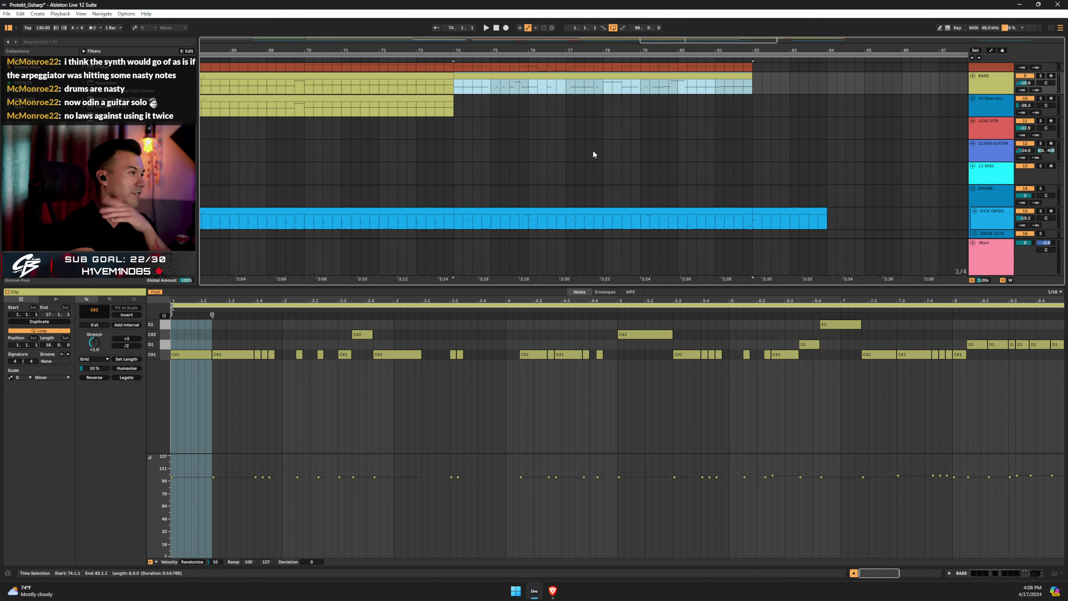
scroll(598, 151, "up", 3)
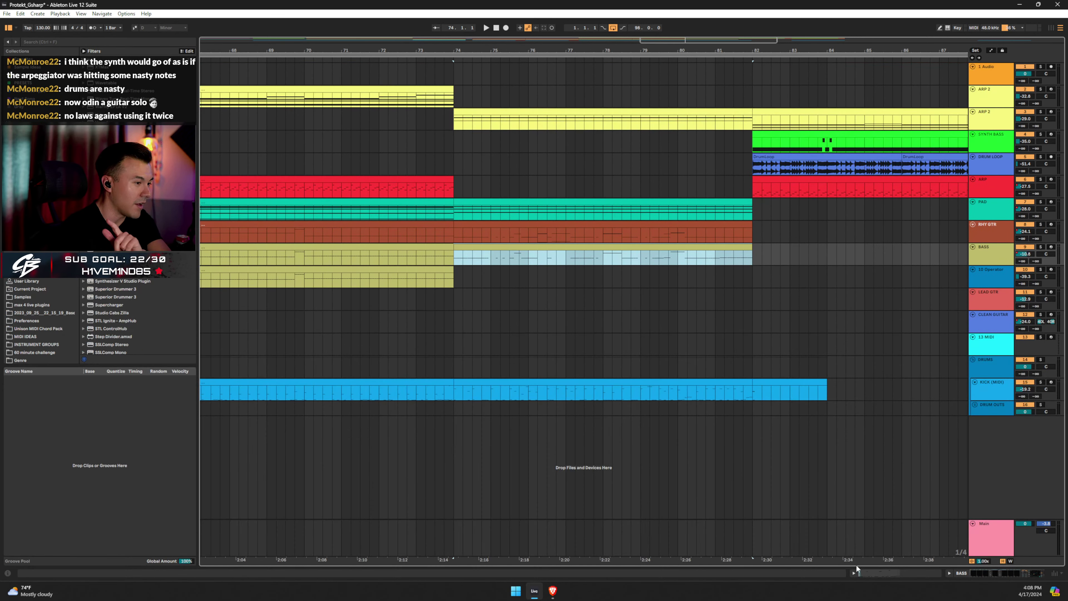
left_click(854, 573)
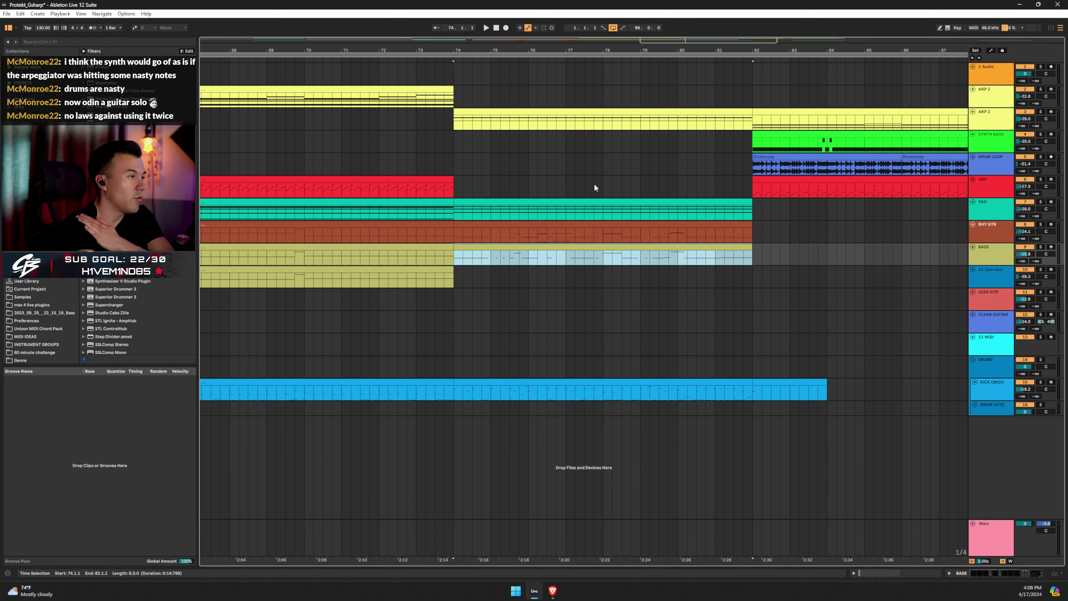
Solo the lower ARP 2 track together with the KICK (MIDI) and DRUMS tracks and play from bar 74.
left_click(548, 202)
left_click(494, 110)
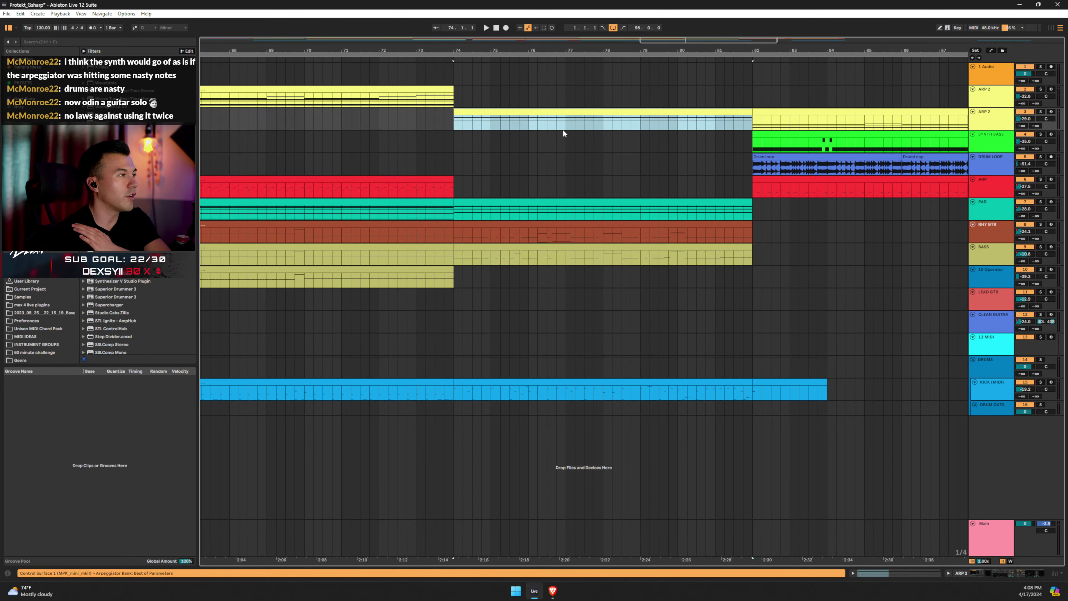
left_click(612, 201)
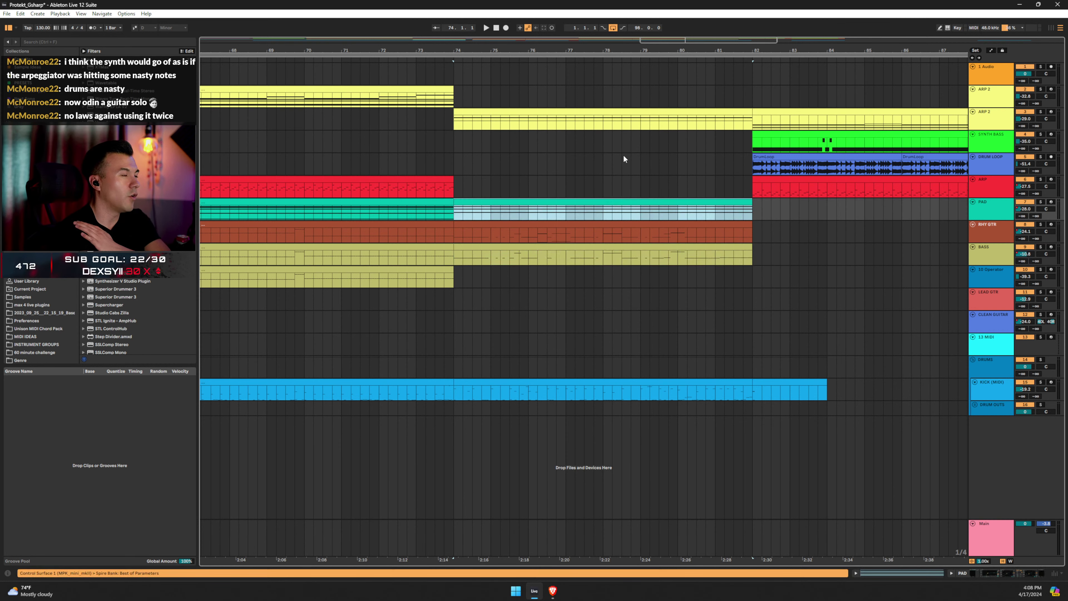
left_click(452, 122)
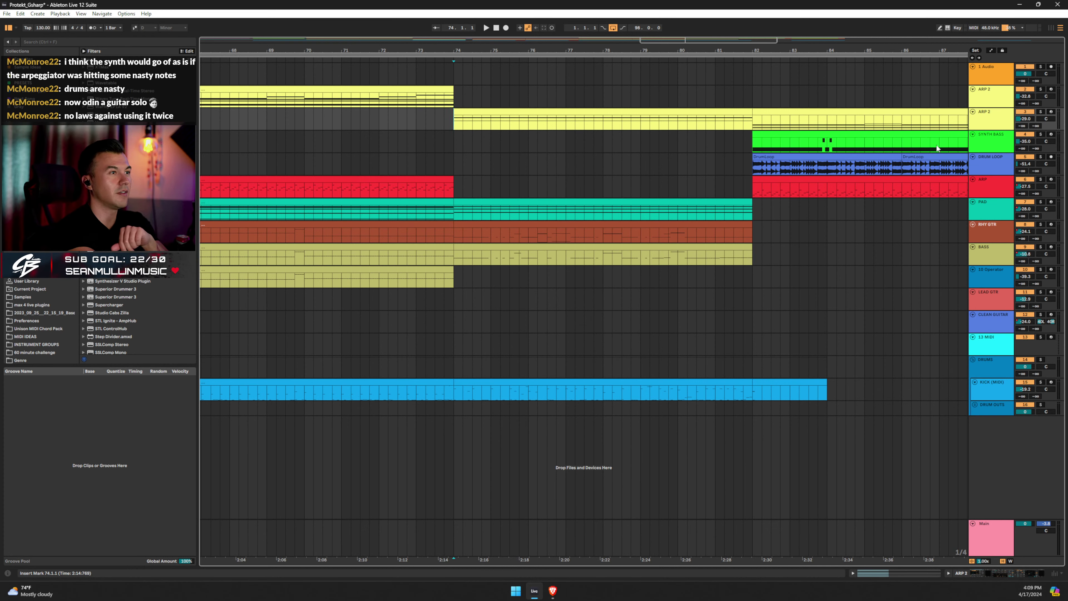
left_click(1040, 111)
key("space")
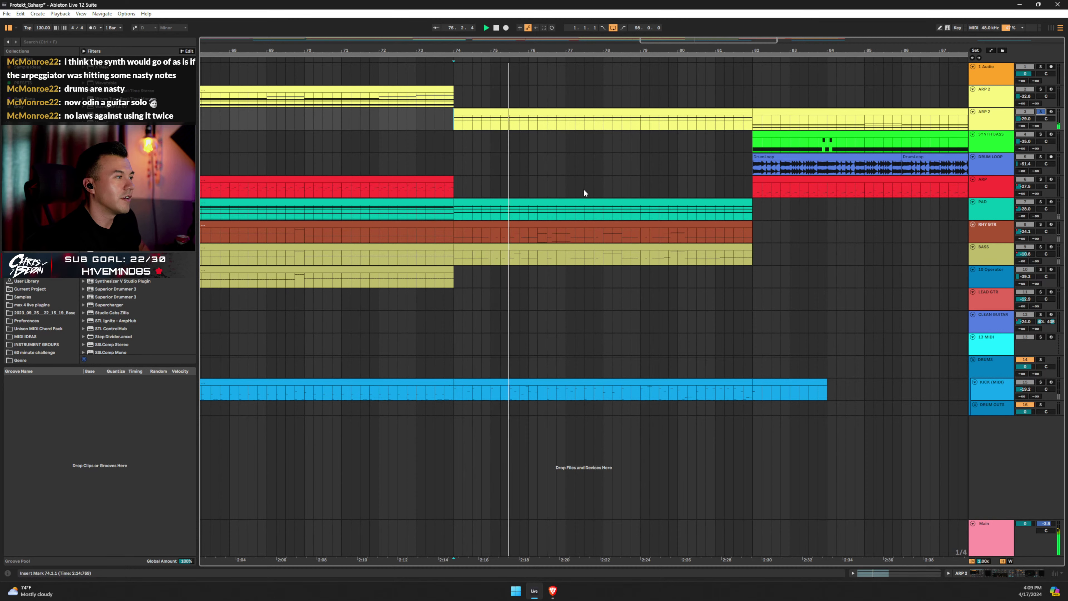
left_click(1040, 382, "ctrl")
key("space")
key("space")
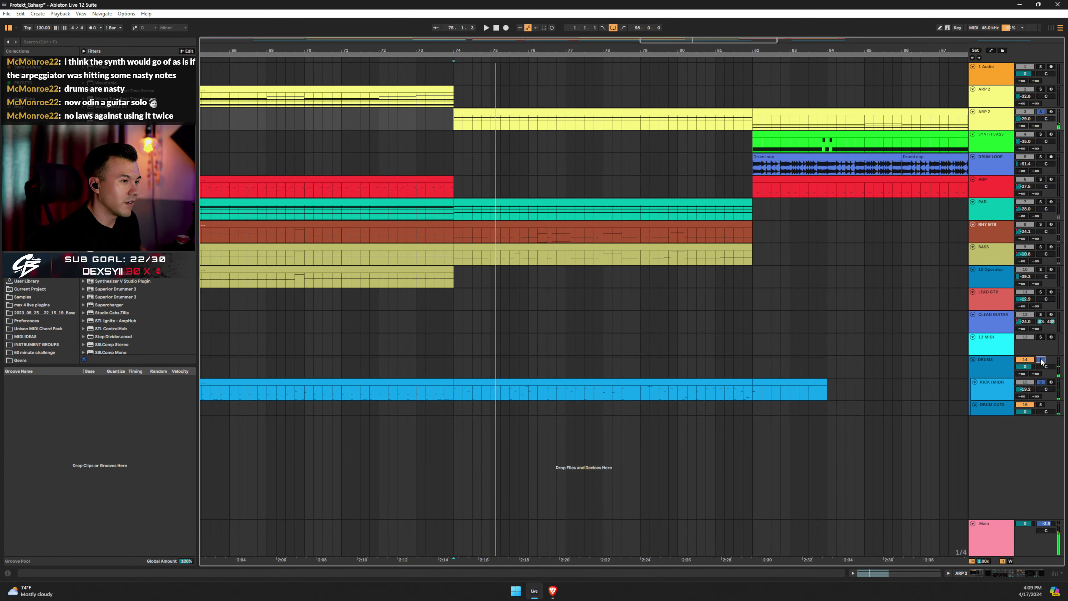
key("space")
key("space")
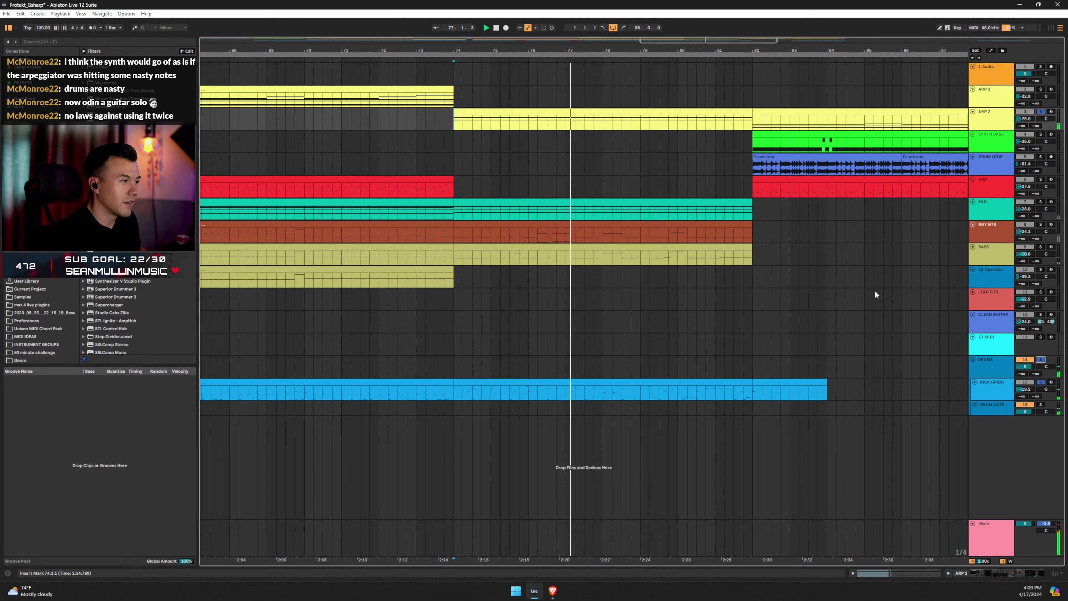
Replay the section from bar 74 with the BASS and PAD tracks added to the solo, and clear all solos.
key("space")
key("space")
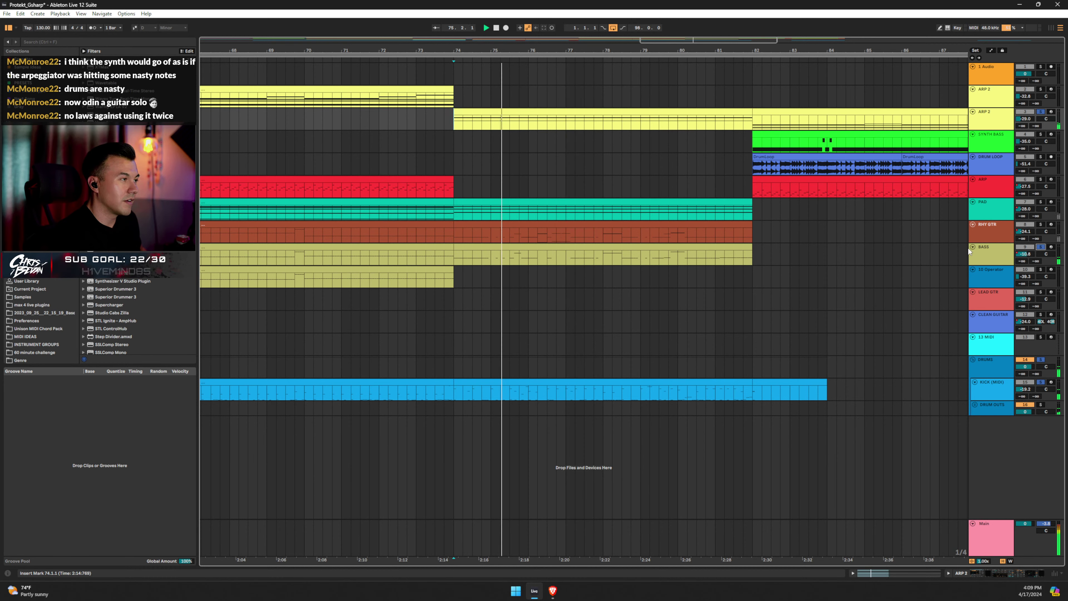
left_click(1041, 202)
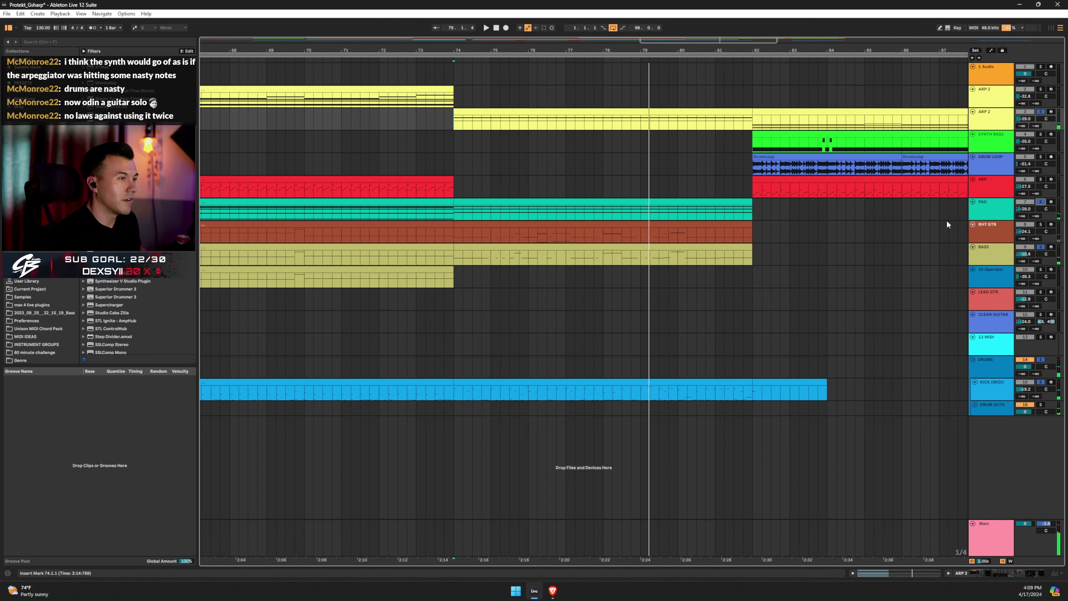
left_click(1040, 202)
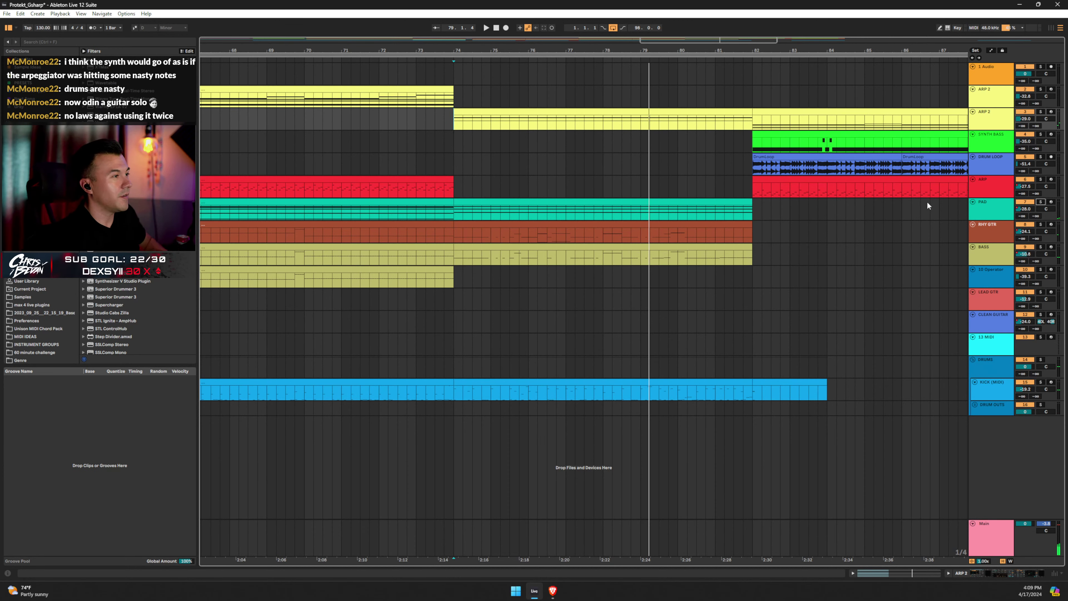
Examine the scrapes and higher notes of the rhythm guitar clip at bar 74, play from there and close the clip view.
double_click(535, 228)
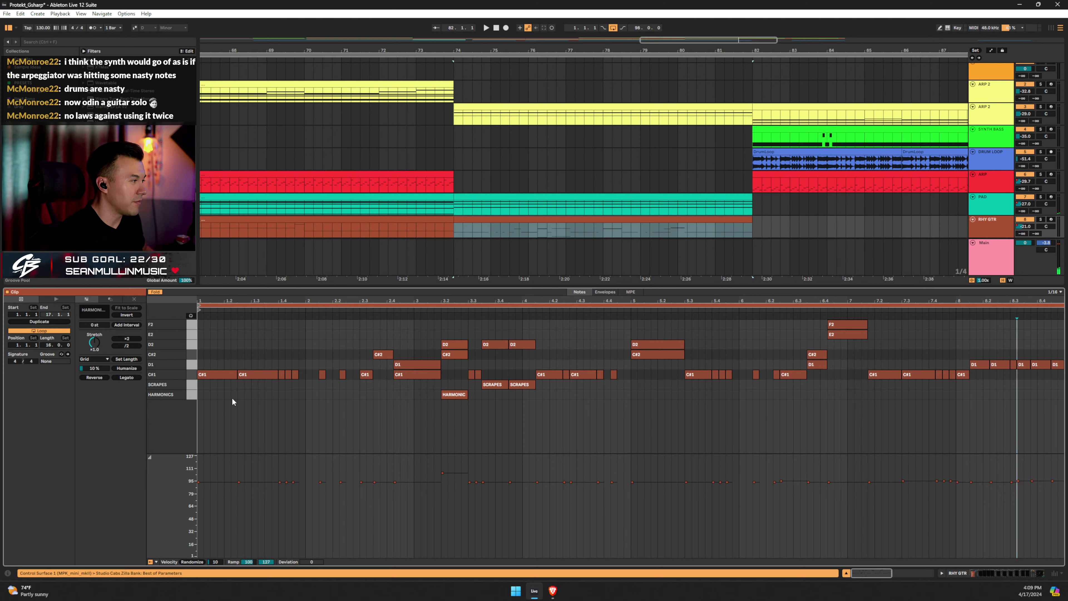
left_click(189, 387)
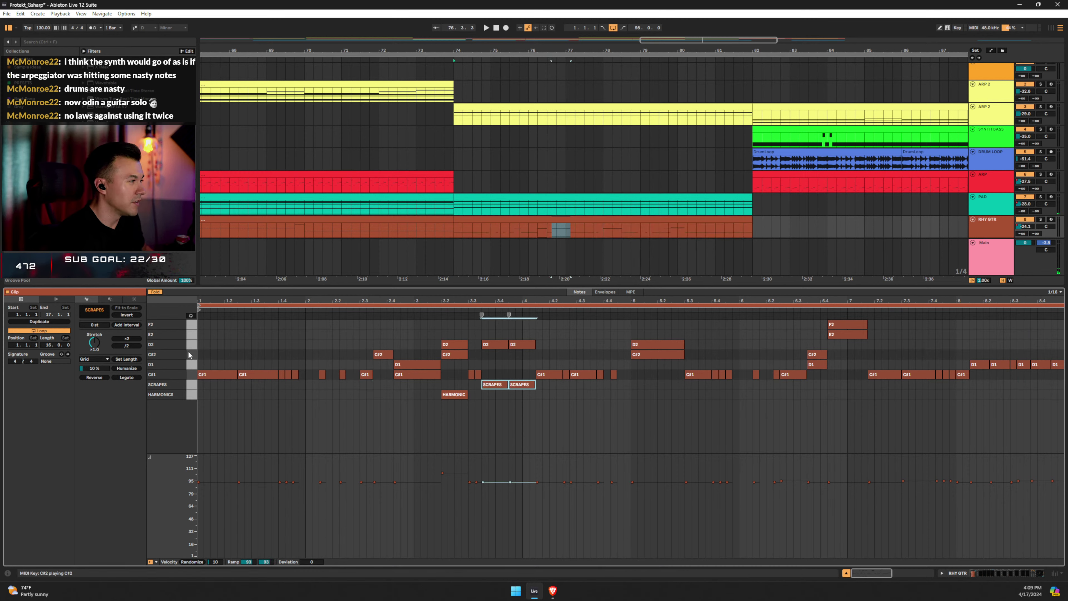
left_click_drag(203, 319, 919, 359)
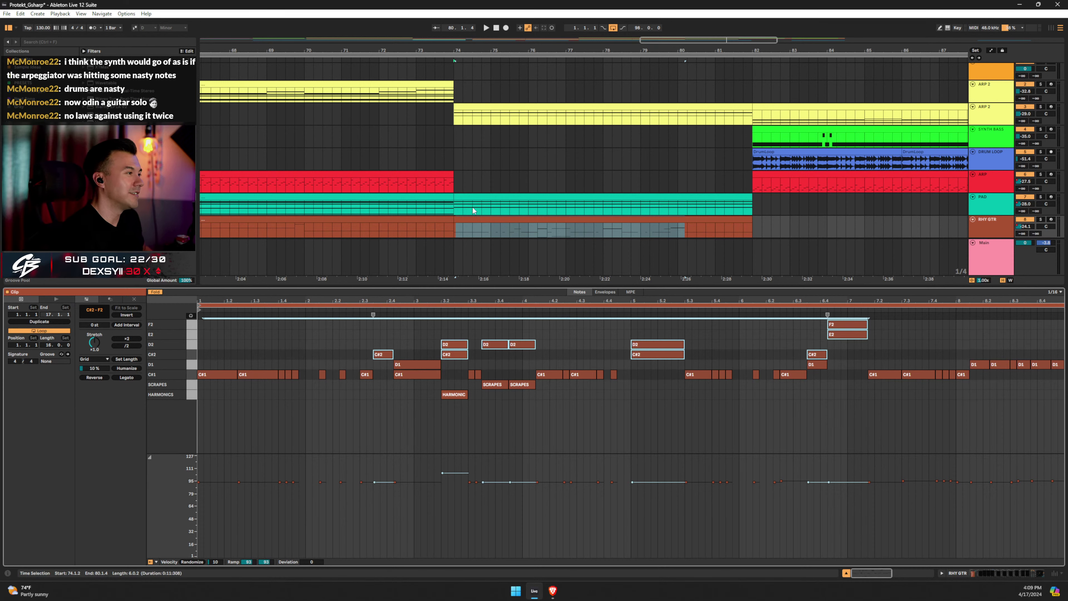
left_click(453, 227)
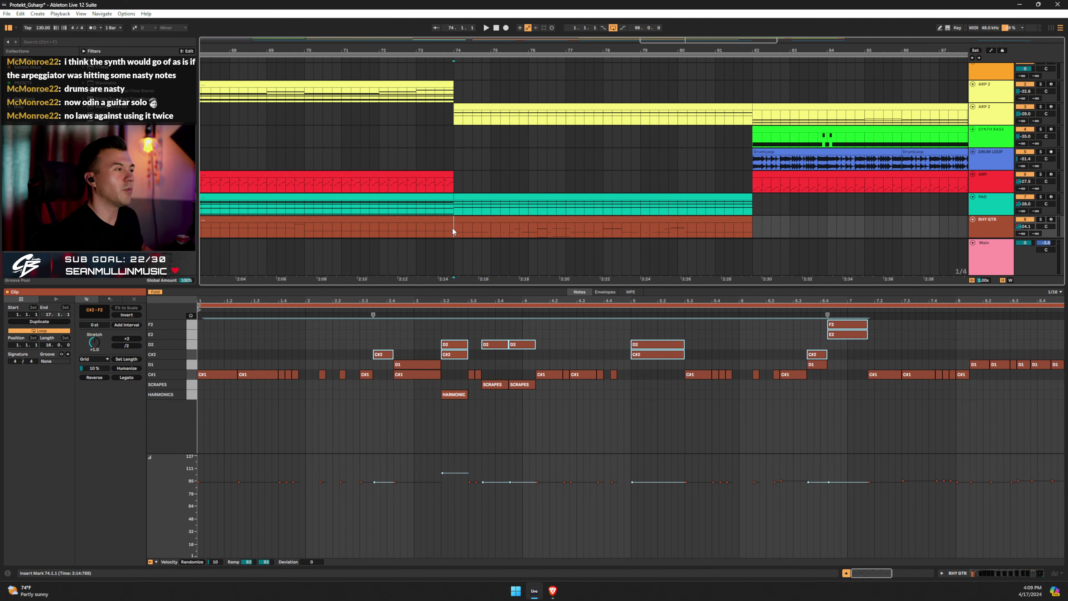
key("space")
left_click(845, 573)
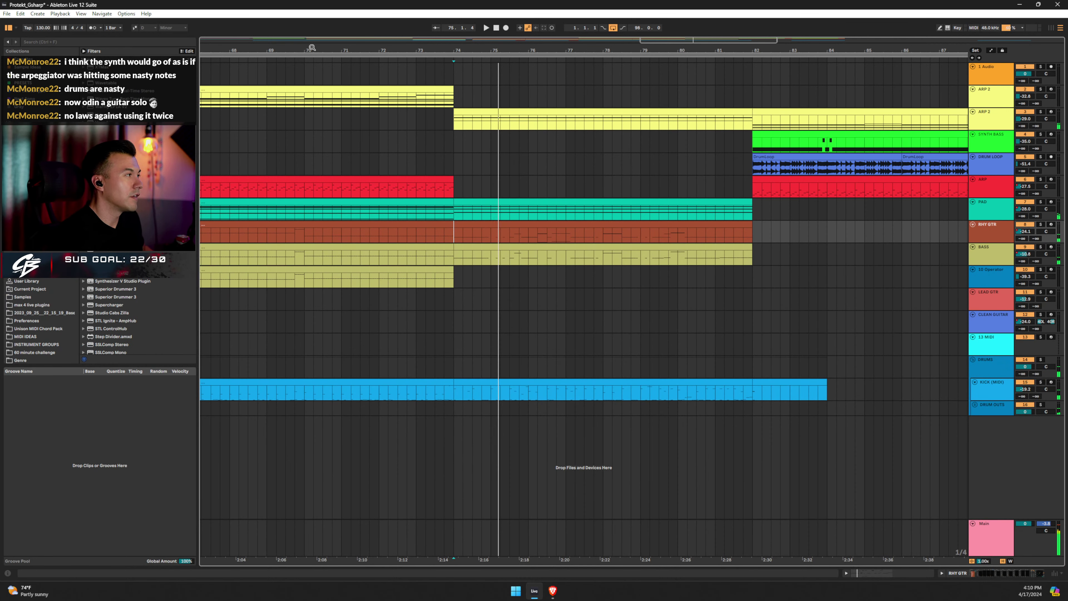
Play the arrangement from bar 66 up to bar 90 with the view set to follow the playhead.
left_click_drag(311, 48, 446, 44)
left_click(301, 157)
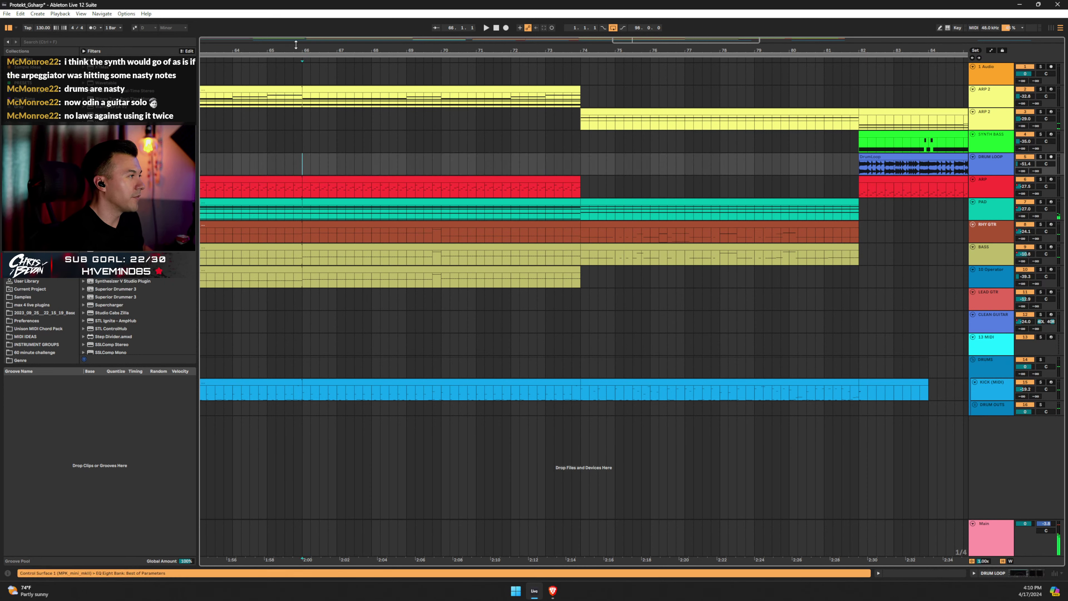
key("plus")
key("space")
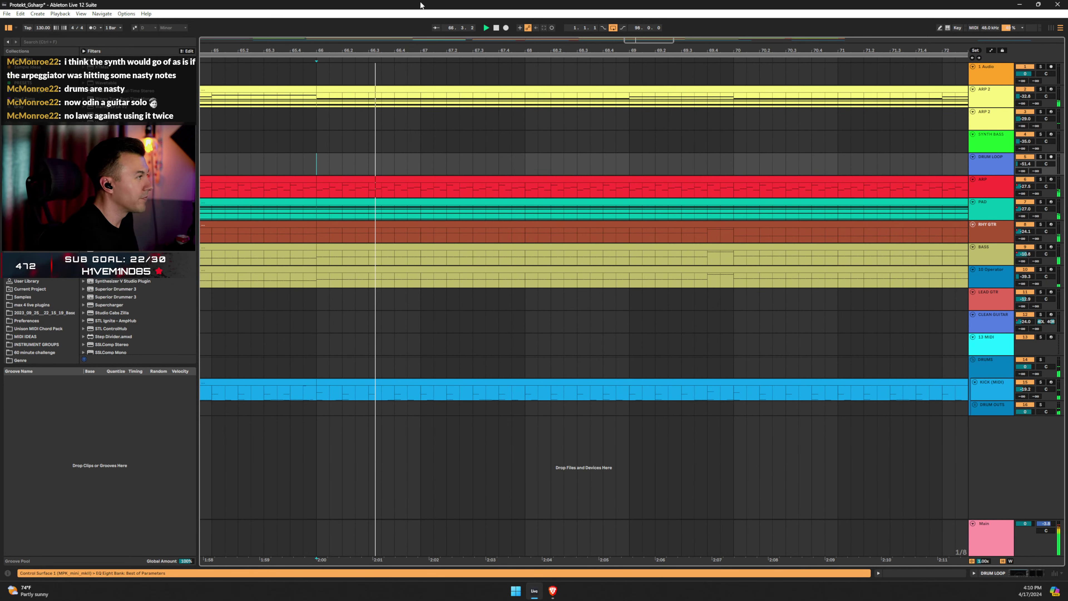
left_click(436, 29)
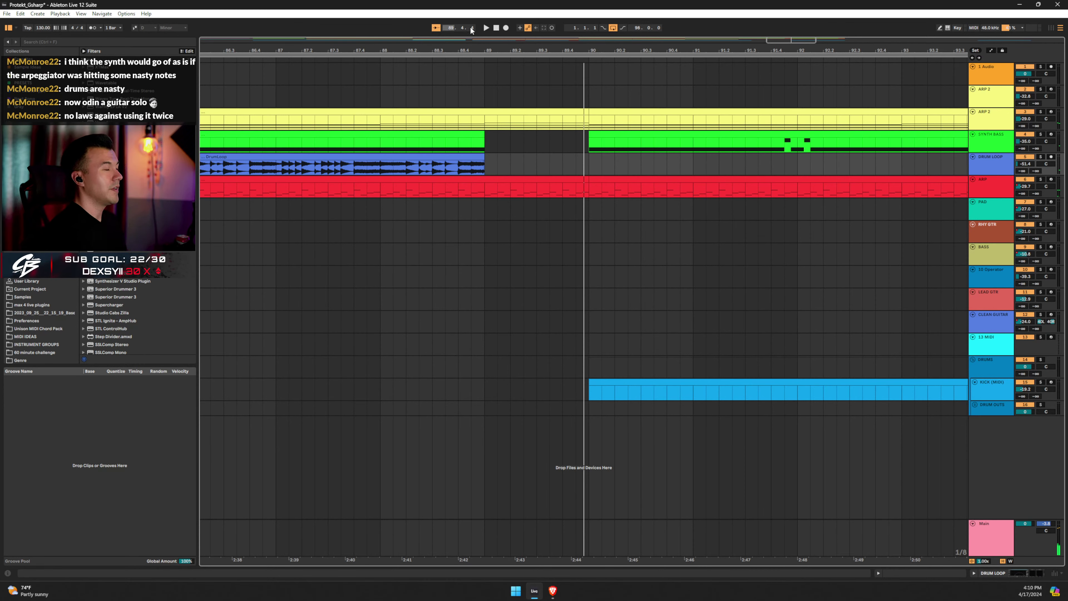
Look over the whole arrangement and select the red drum fill clips on the KICK (MIDI) track.
left_click_drag(491, 49, 720, 8)
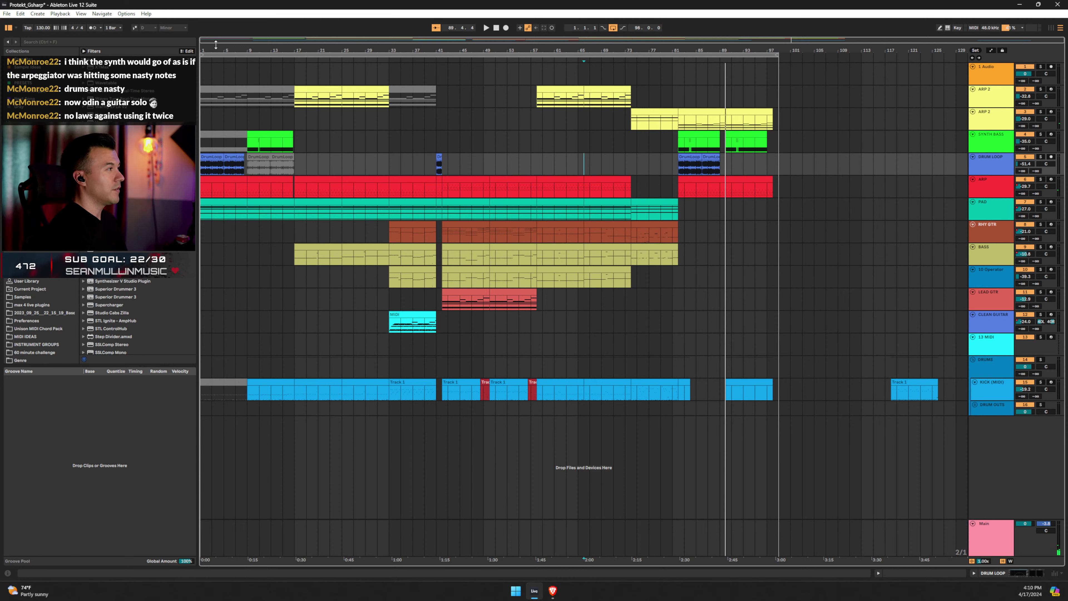
left_click_drag(215, 49, 217, 57)
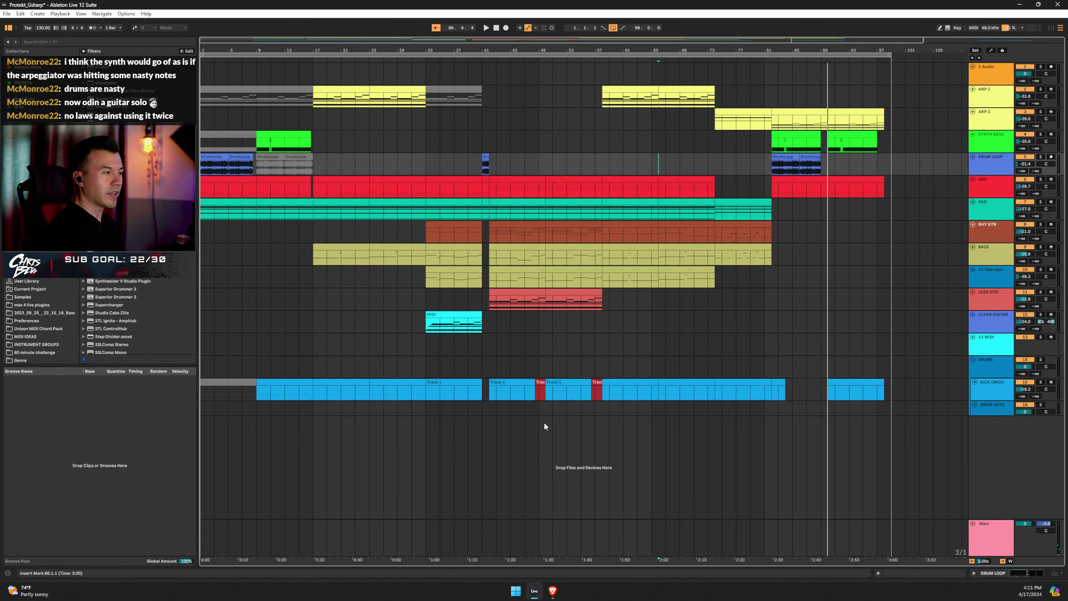
left_click(539, 384)
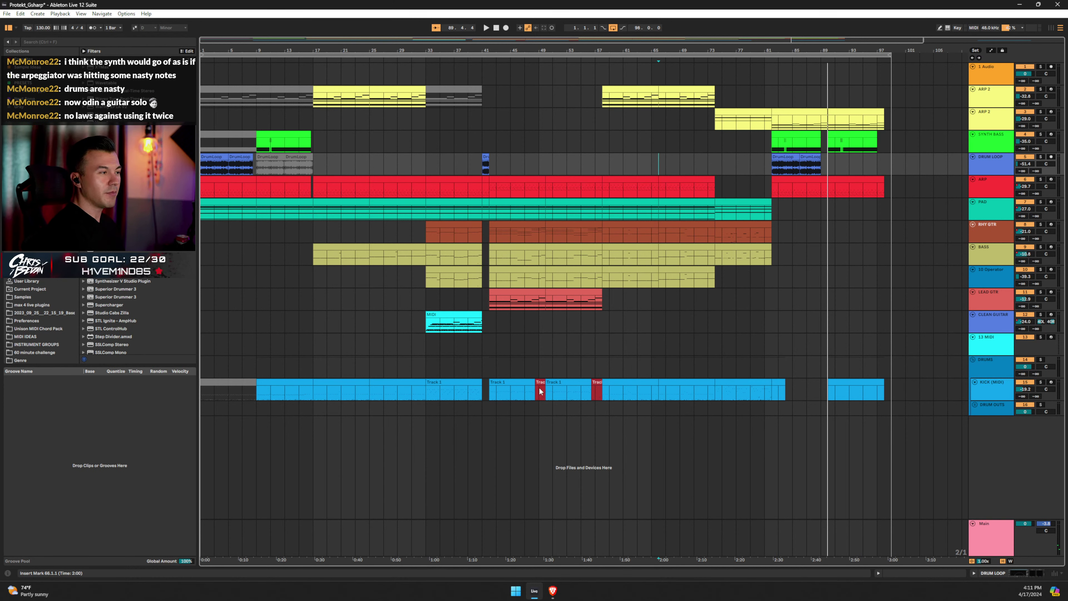
left_click(594, 383)
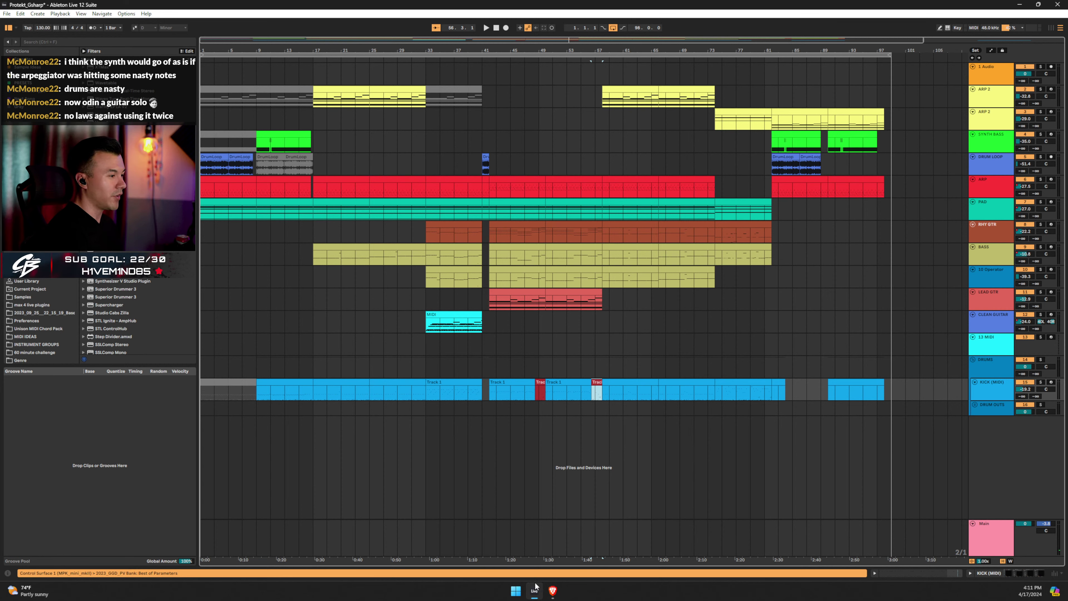
Switch to the Brave browser, read the Practical Fills Vol. 1 post in Patreon's Groove Packs collection, and minimize the browser.
left_click(553, 590)
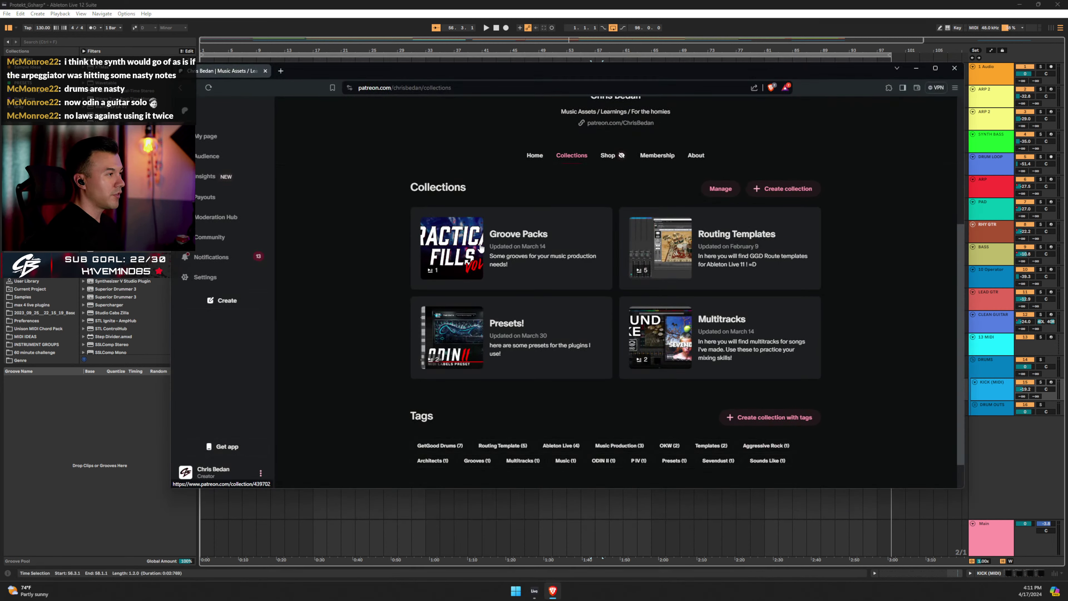
left_click(481, 248)
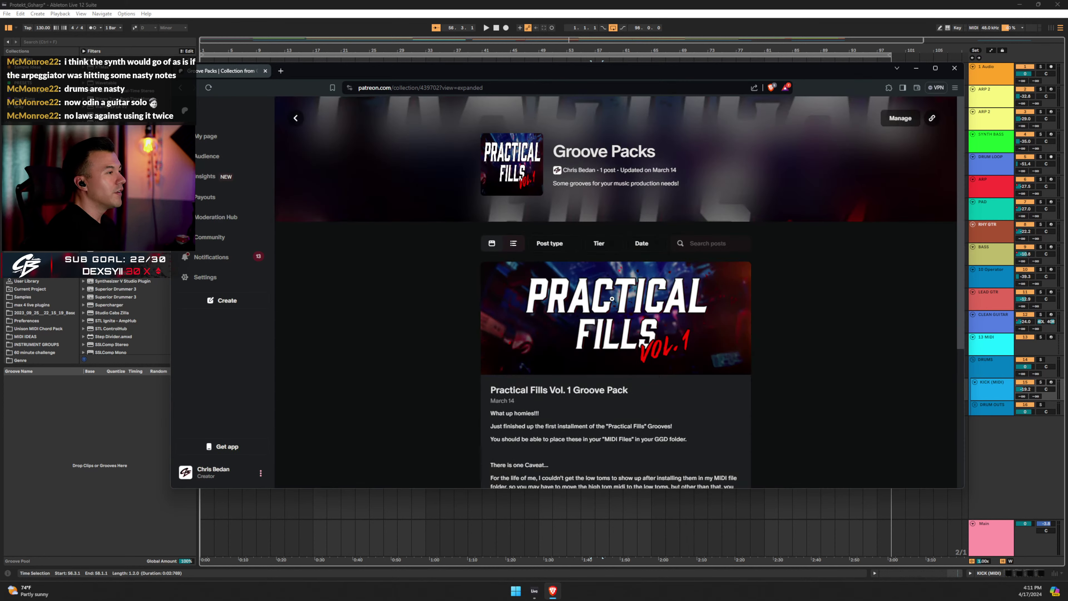
scroll(636, 344, "down", 3)
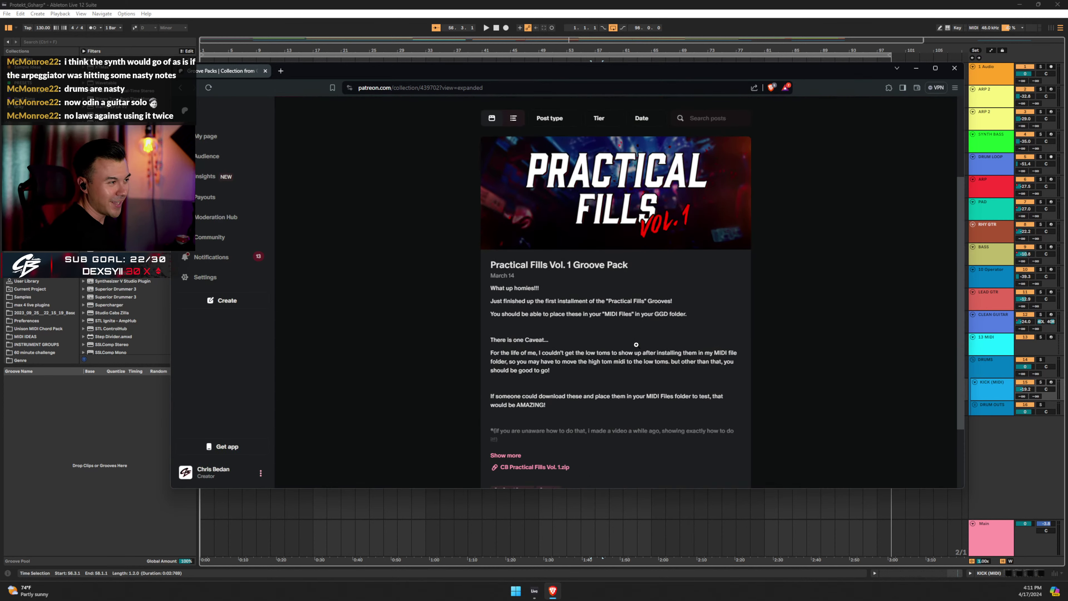
scroll(771, 345, "down", 3)
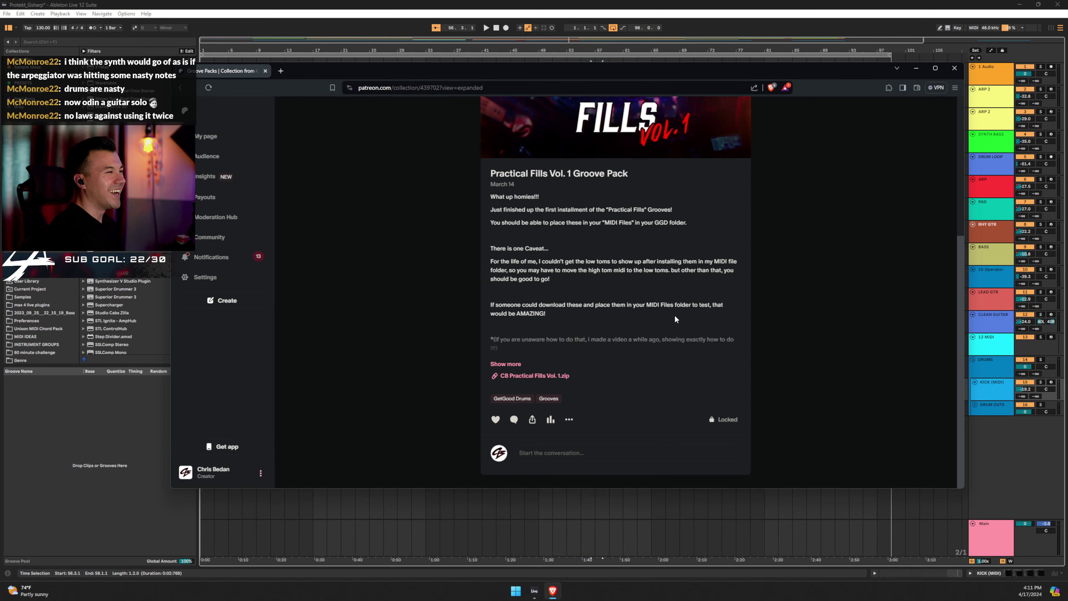
scroll(679, 292, "up", 4)
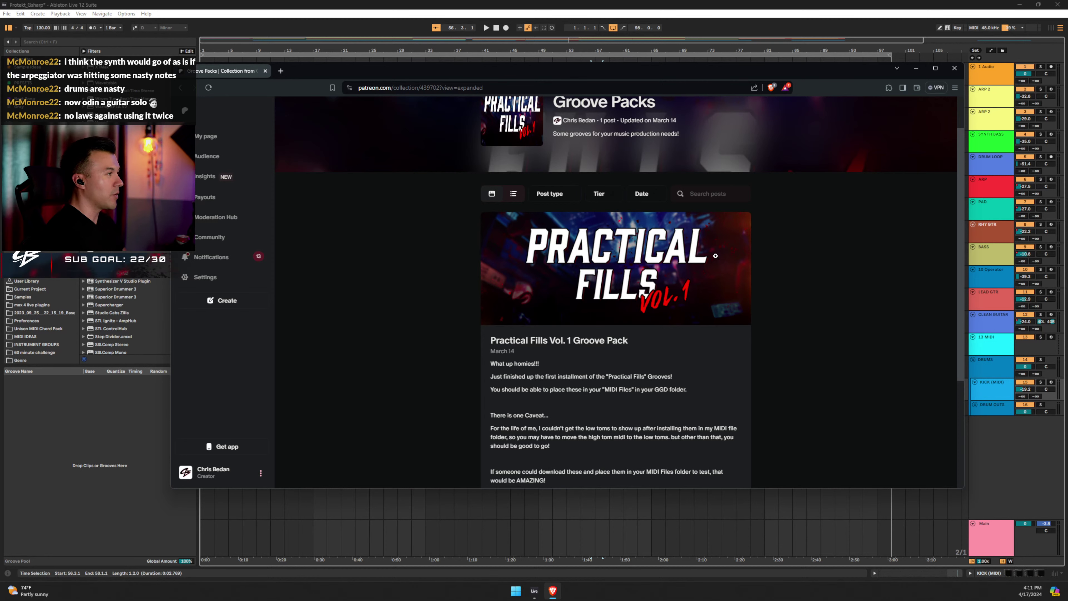
scroll(716, 170, "up", 2)
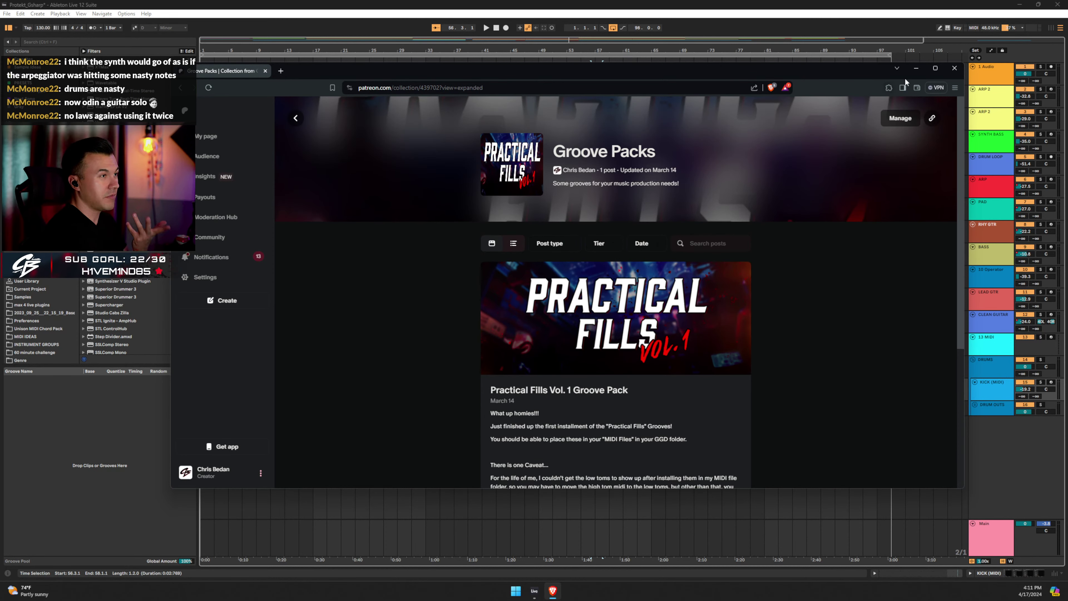
left_click(915, 67)
Open Kontakt's groove player on the KICK (MIDI) track and choose Fills 120 BPM in the CB Practical Fills Vol 1 pack.
double_click(986, 382)
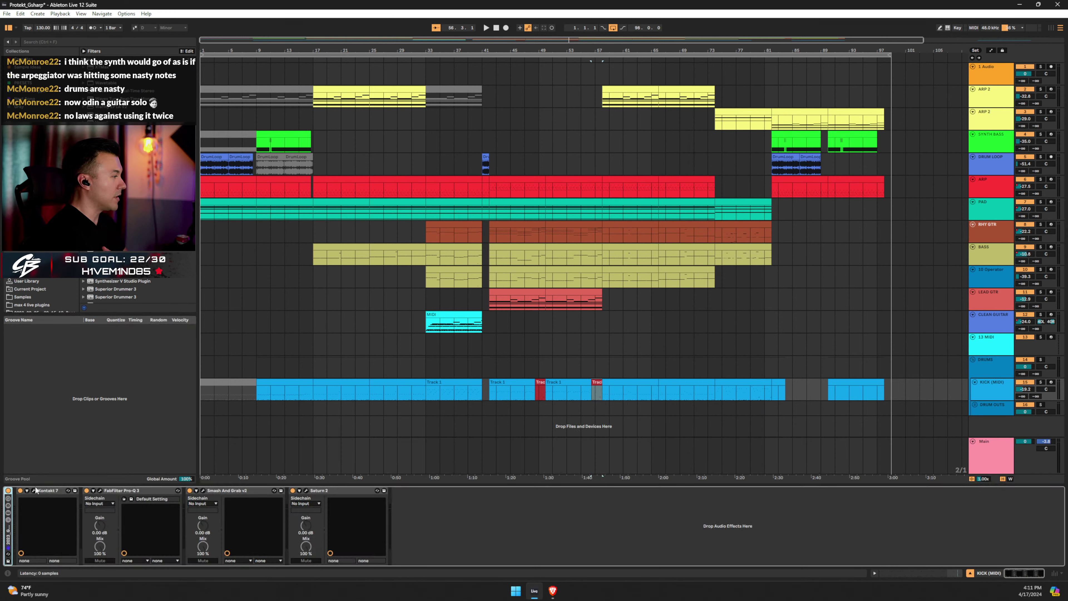
key("ctrl+alt+p")
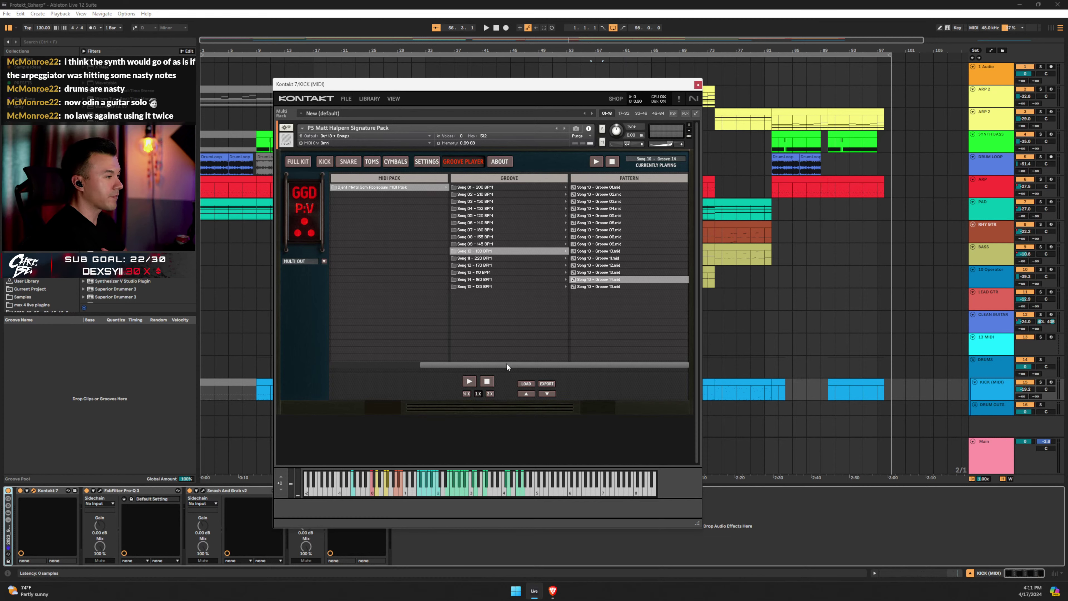
left_click_drag(507, 364, 343, 364)
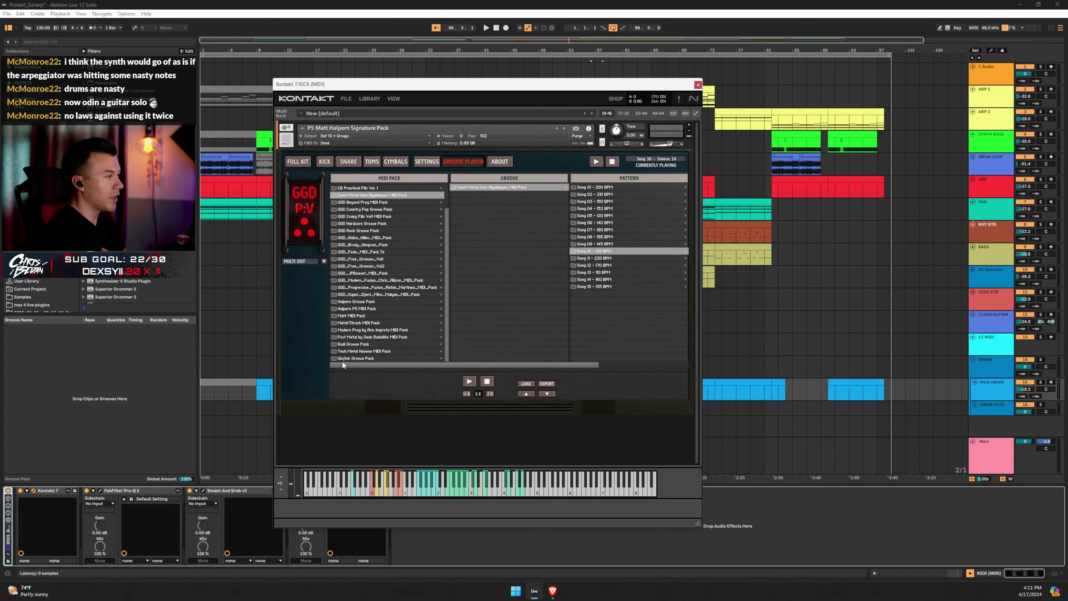
left_click(357, 188)
left_click(481, 187)
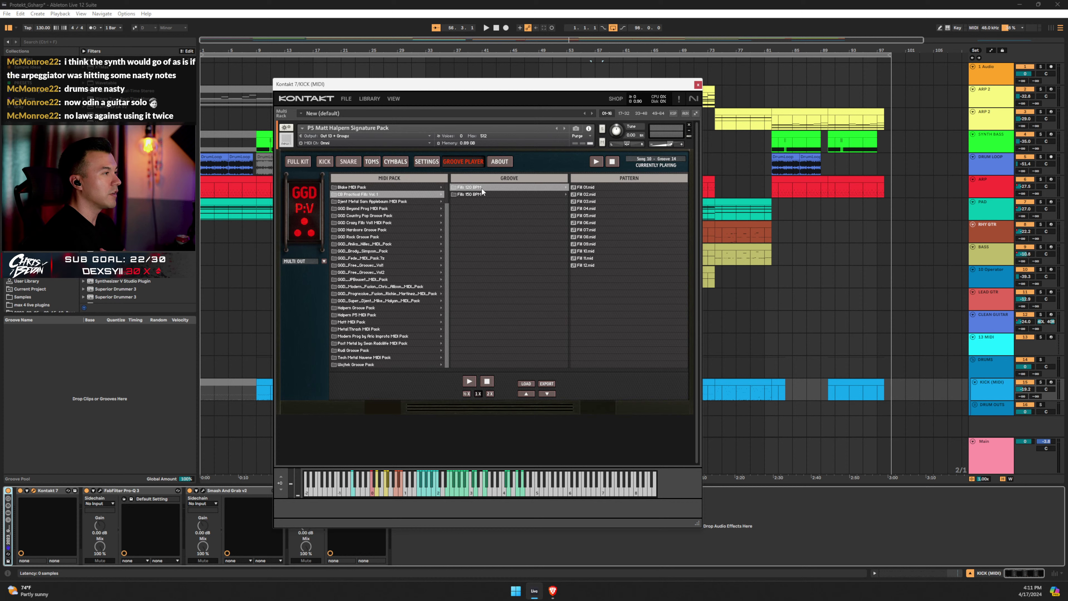
Audition Fill 02 and Fills 05 through 10 of the 120 BPM folder, and stop the groove player.
left_click(585, 194)
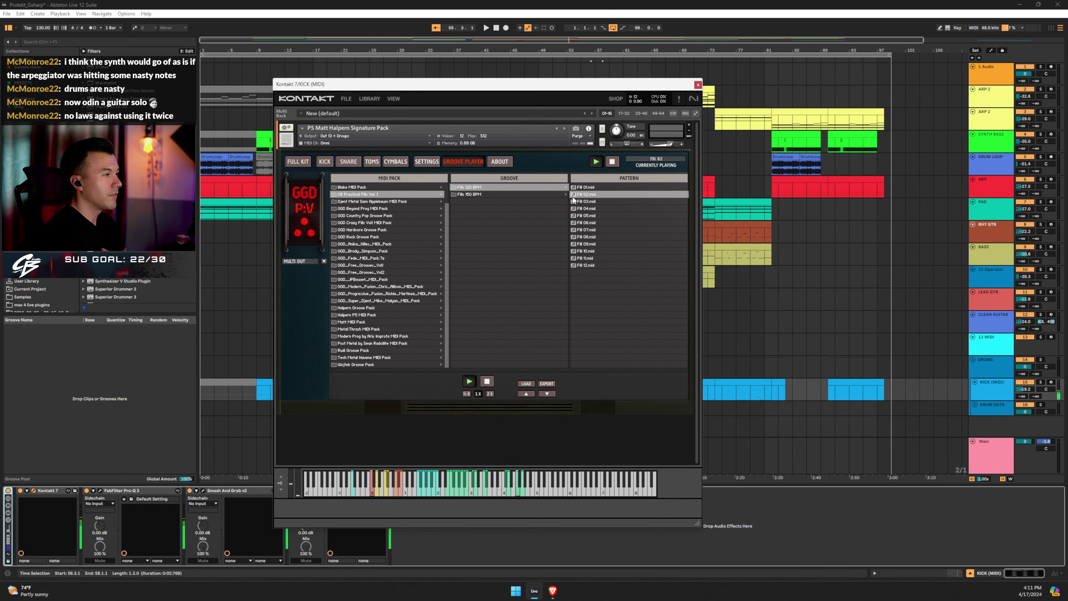
left_click(590, 215)
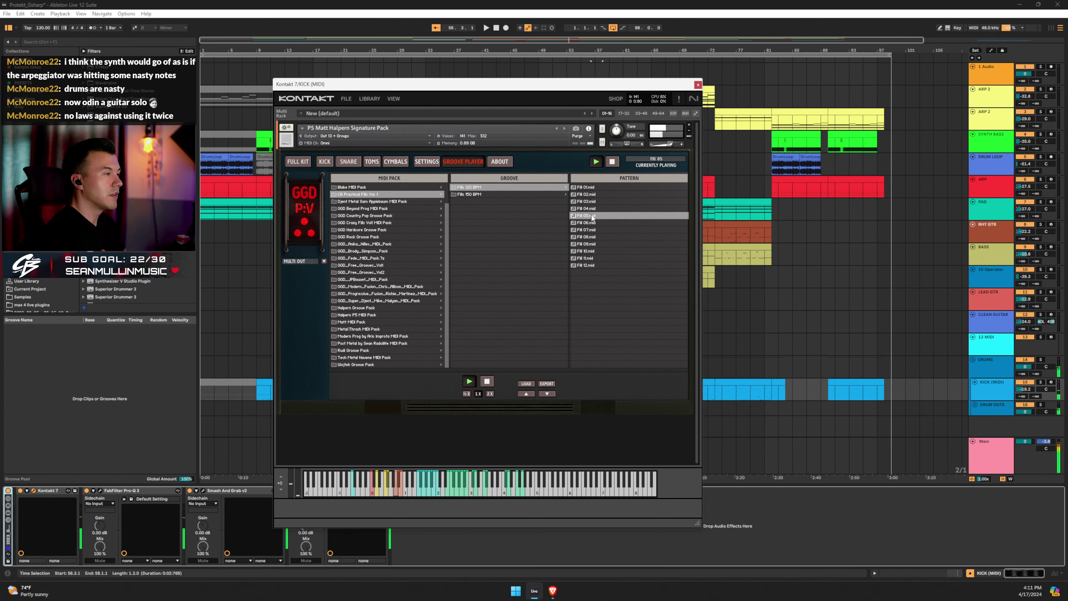
left_click(589, 224)
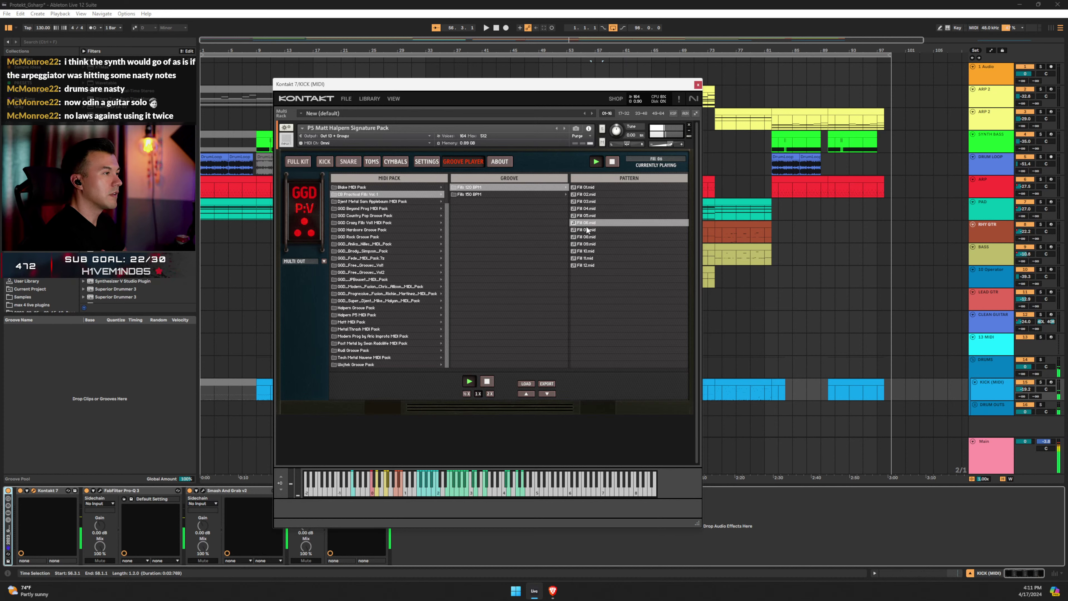
left_click(587, 231)
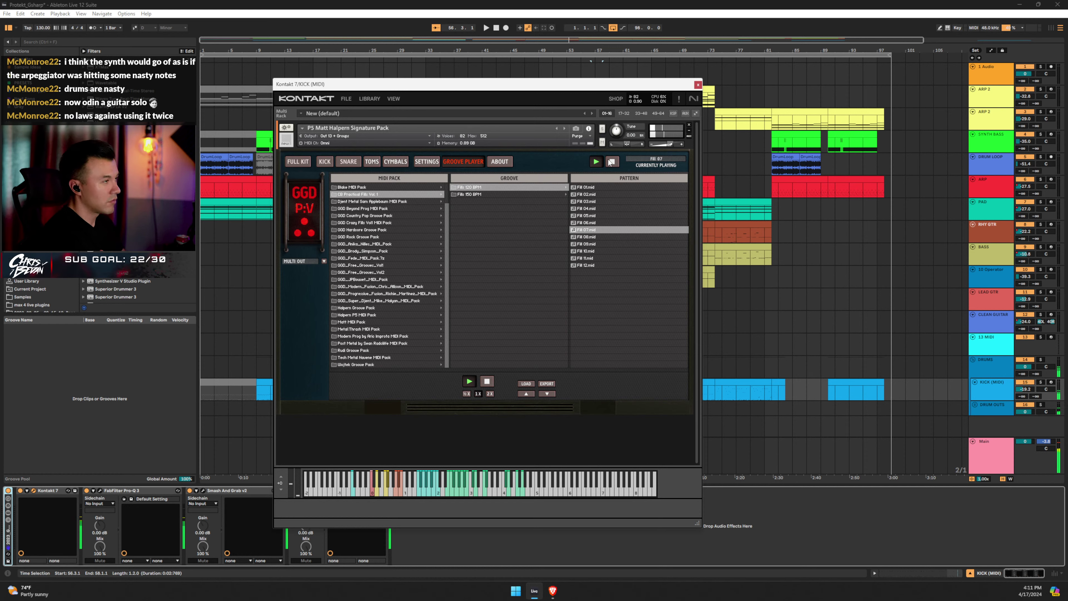
left_click(596, 238)
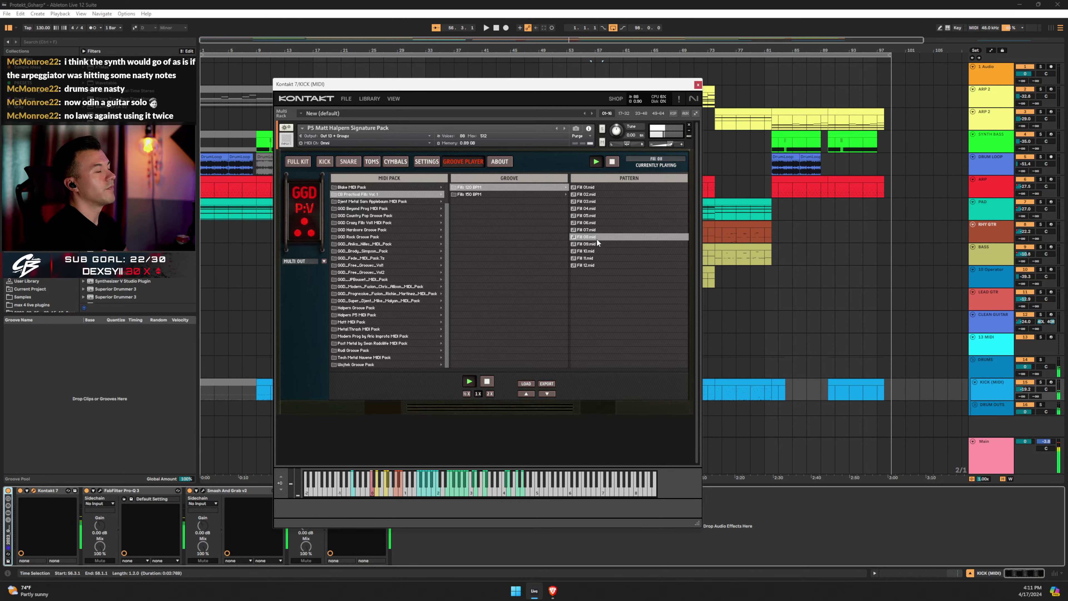
left_click(596, 243)
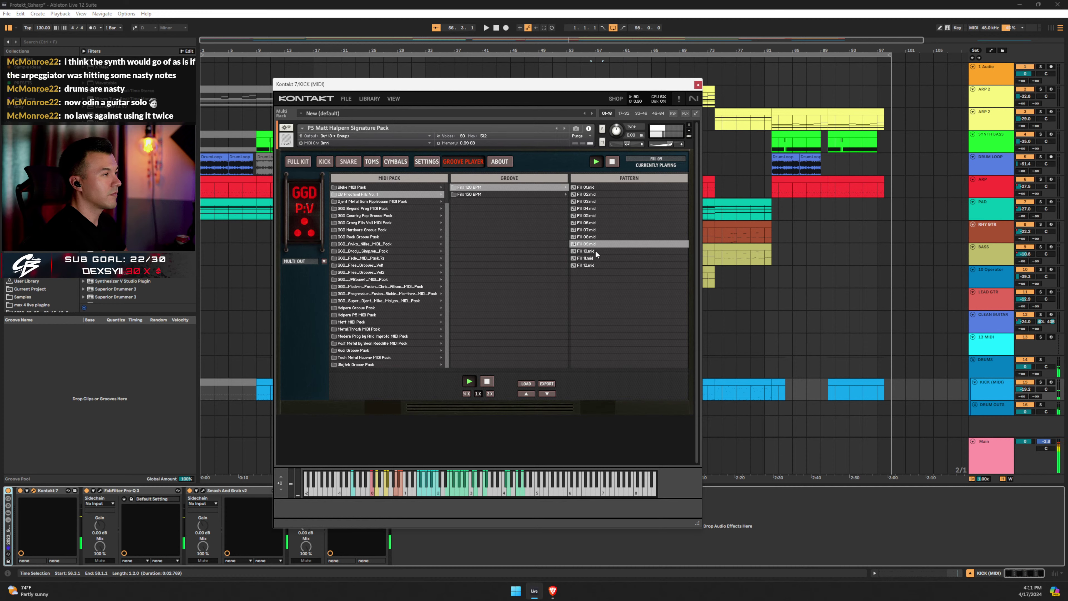
left_click(595, 250)
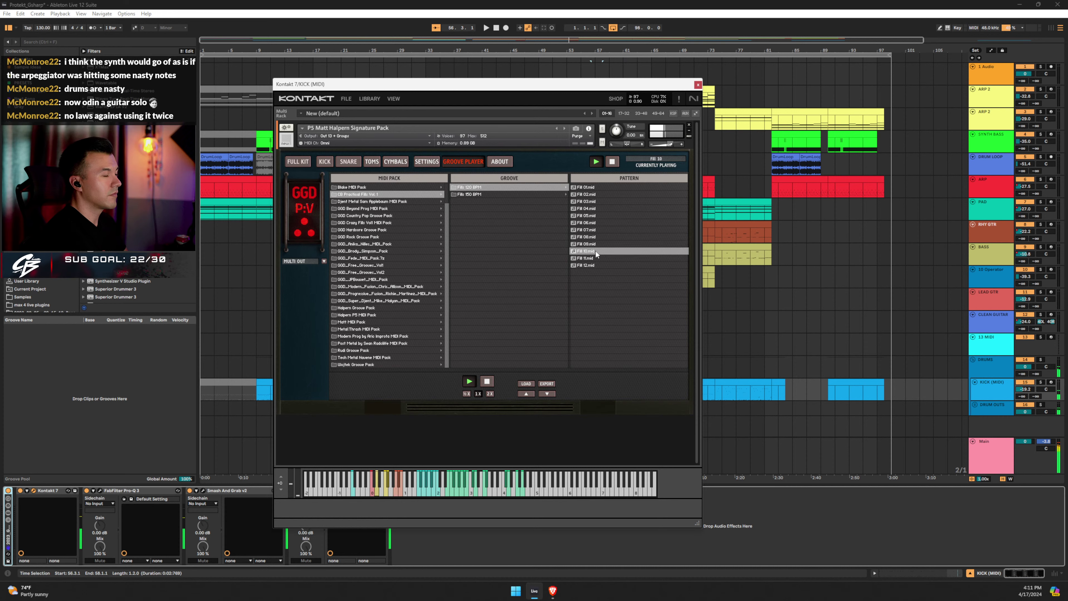
left_click(612, 161)
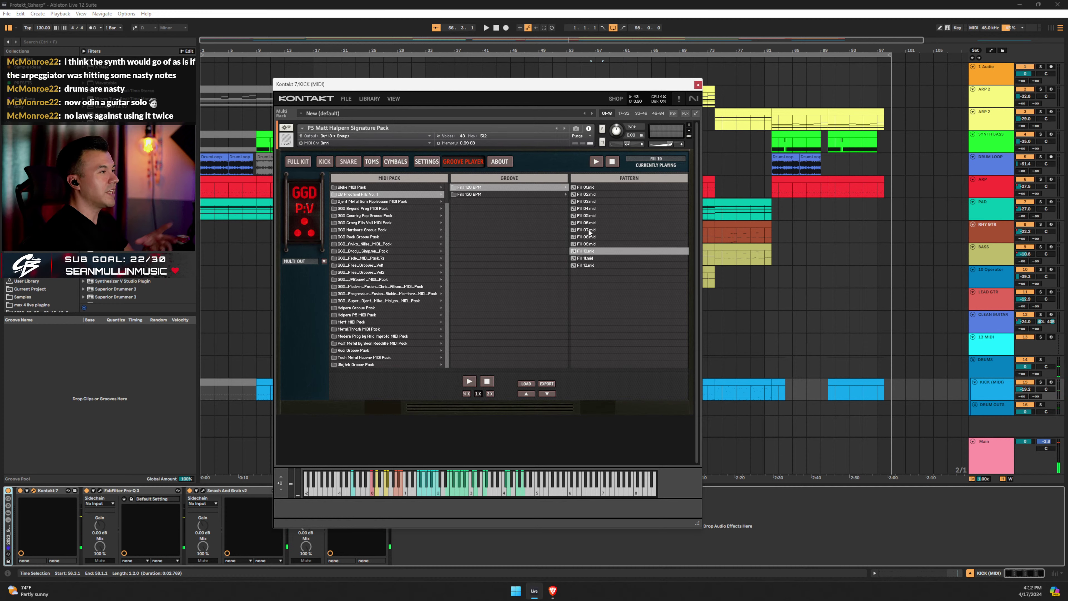
Audition Fill 01 through Fill 03 of the Practical Fills pack's 150 BPM folder, and stop the groove player.
left_click(487, 195)
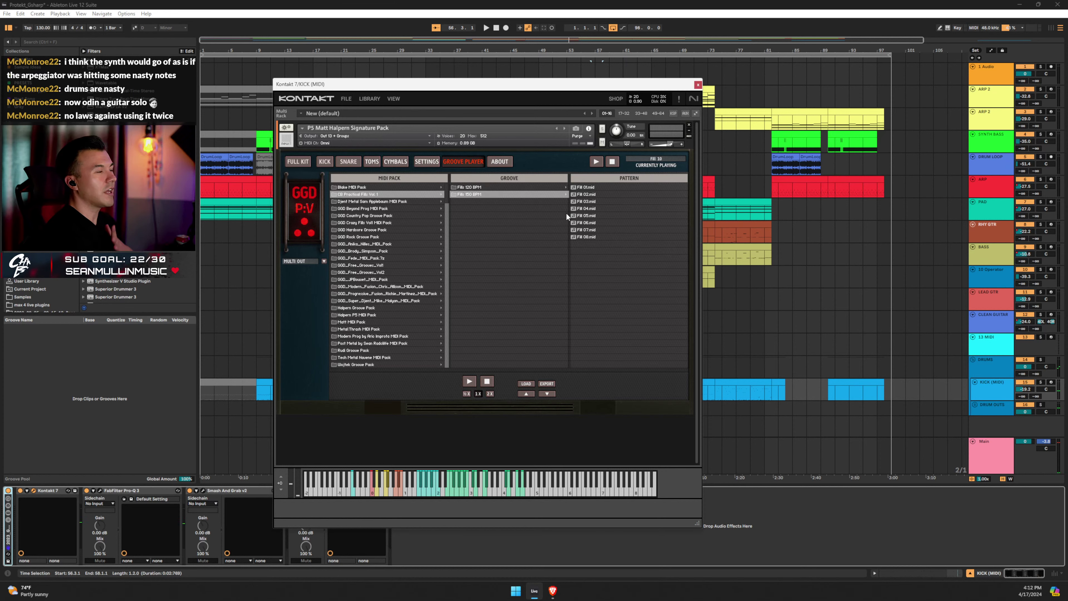
left_click(579, 188)
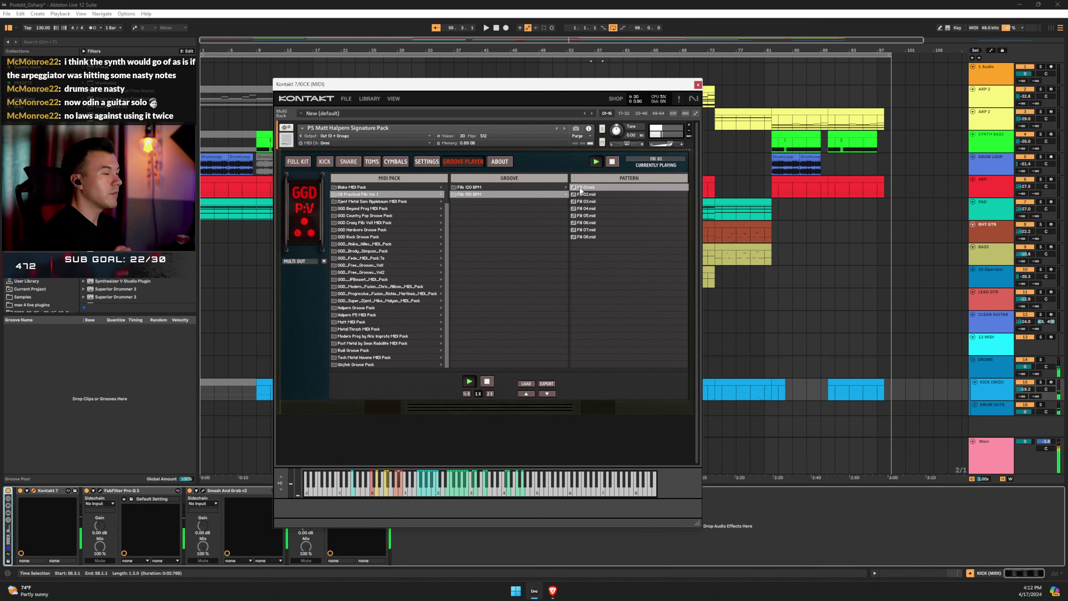
left_click(591, 194)
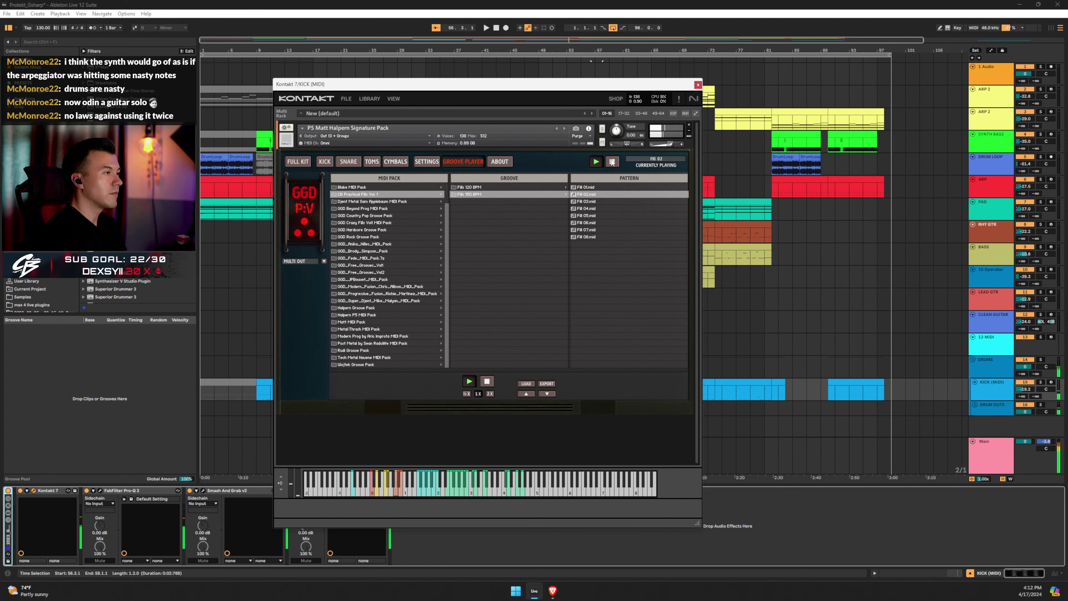
left_click(588, 201)
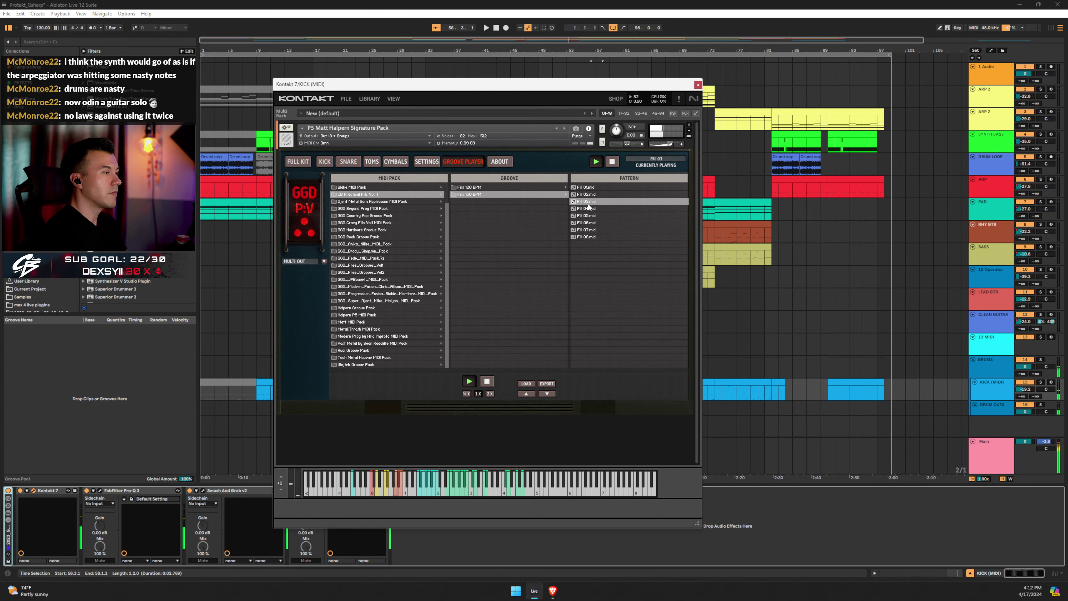
left_click(612, 163)
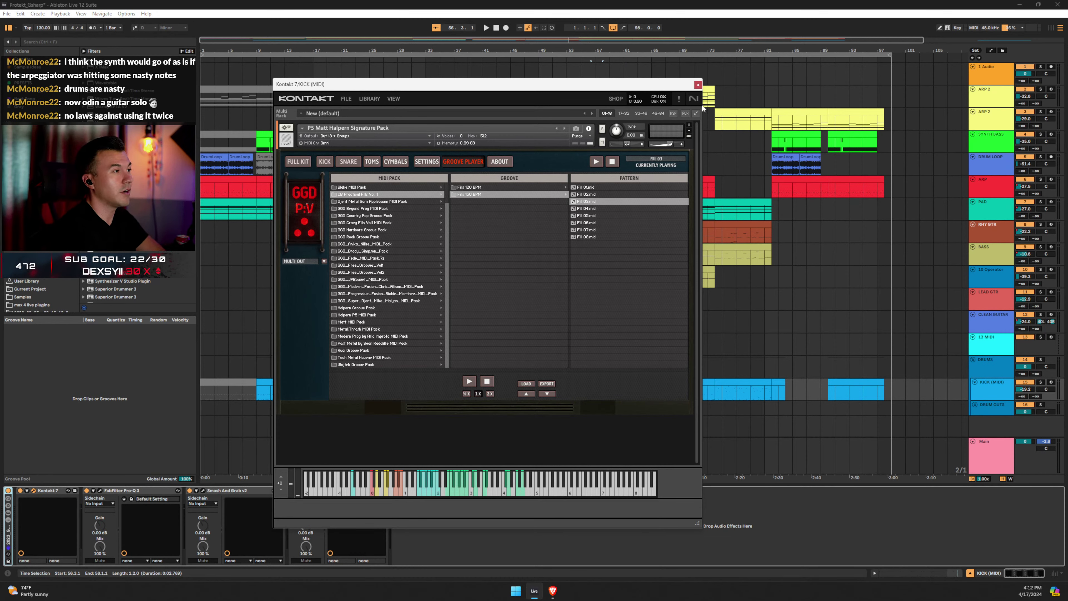
Compare the pattern lists of the 120 BPM and 150 BPM fill folders, and close the Kontakt window.
left_click(476, 188)
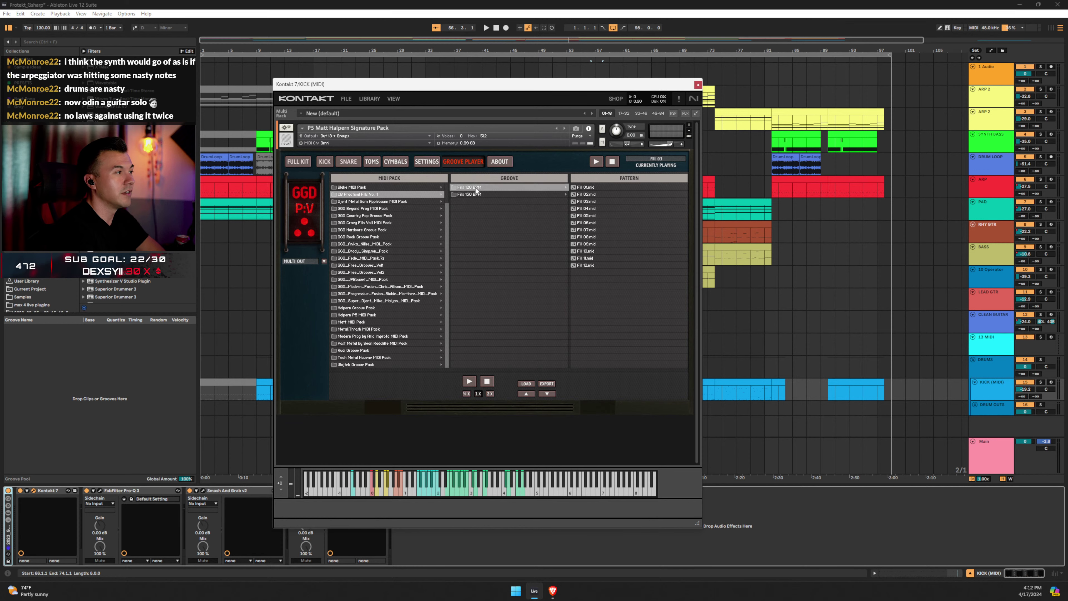
left_click(473, 195)
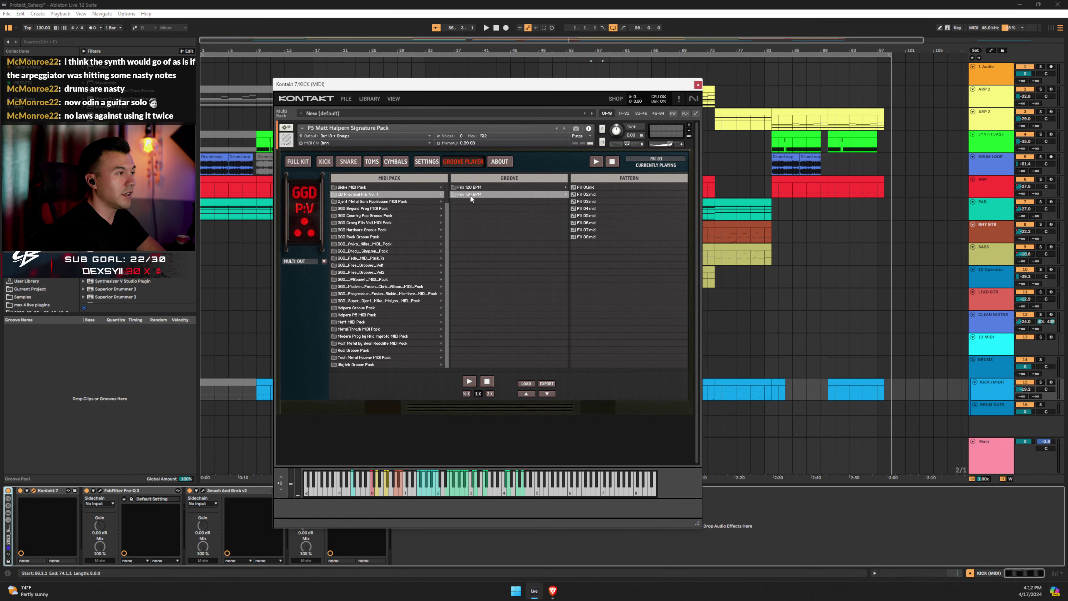
left_click(698, 85)
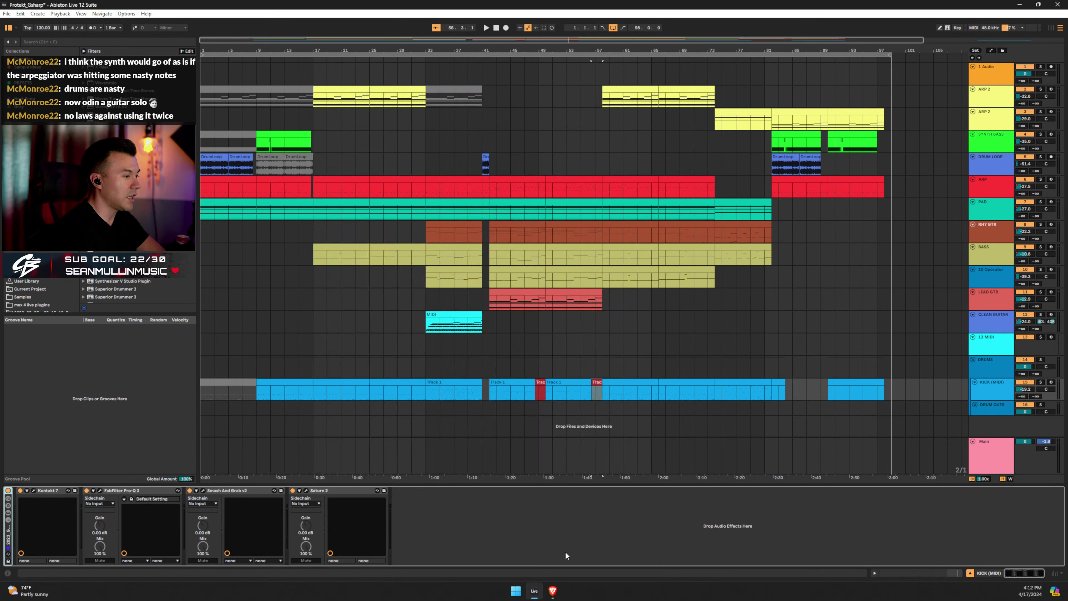
Switch to the Brave browser and examine the ODIN II MIDI Labels Preset post and its enlarged image in Patreon's Presets! collection.
left_click(553, 591)
scroll(818, 262, "down", 4)
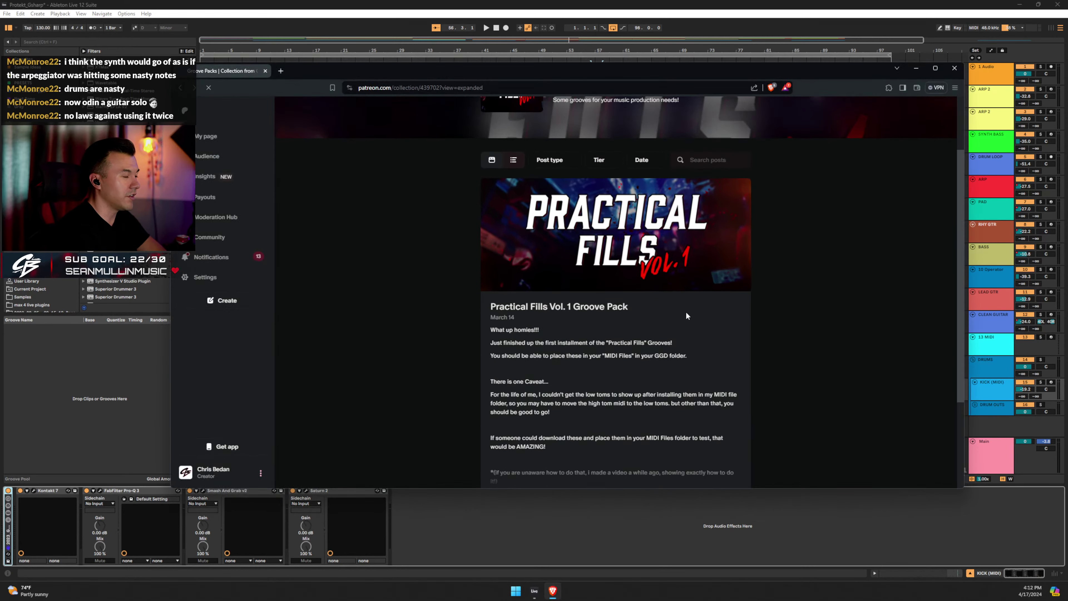
key("alt+Left")
scroll(698, 350, "down", 4)
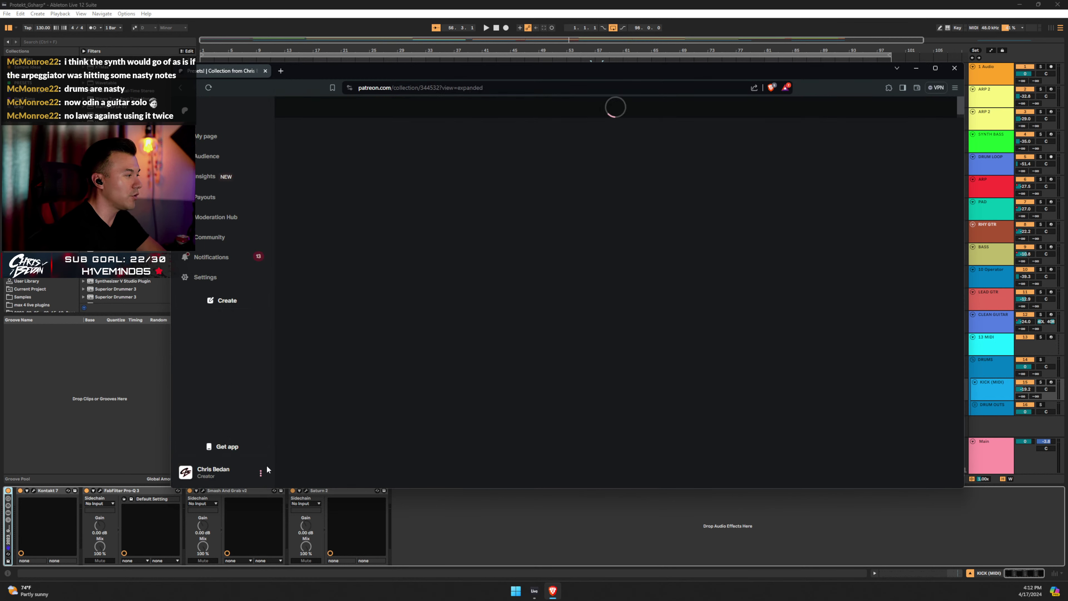
scroll(613, 380, "down", 1)
left_click(542, 294)
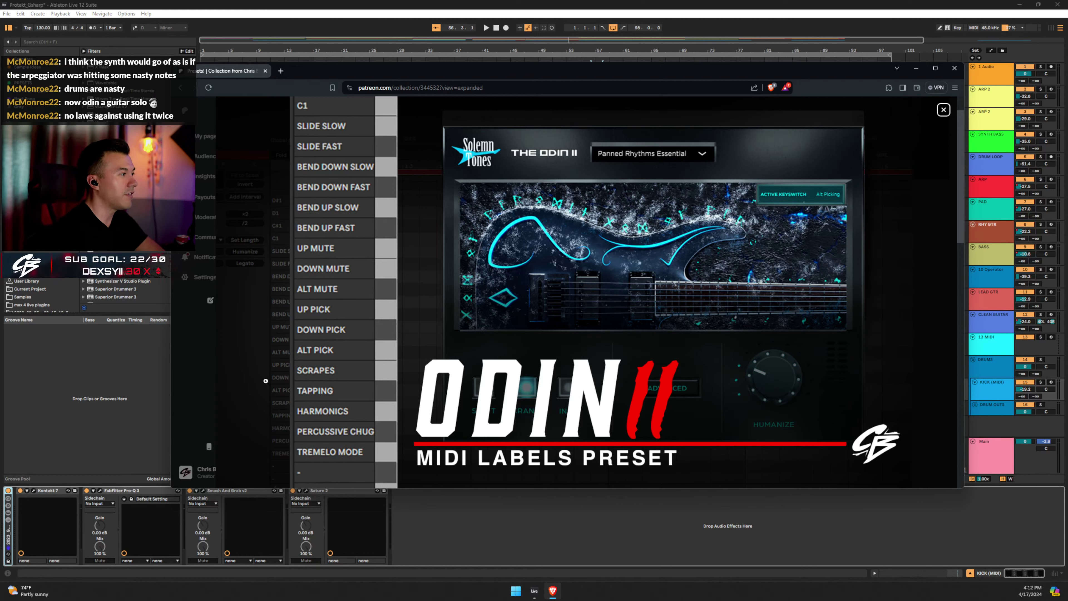
left_click(943, 110)
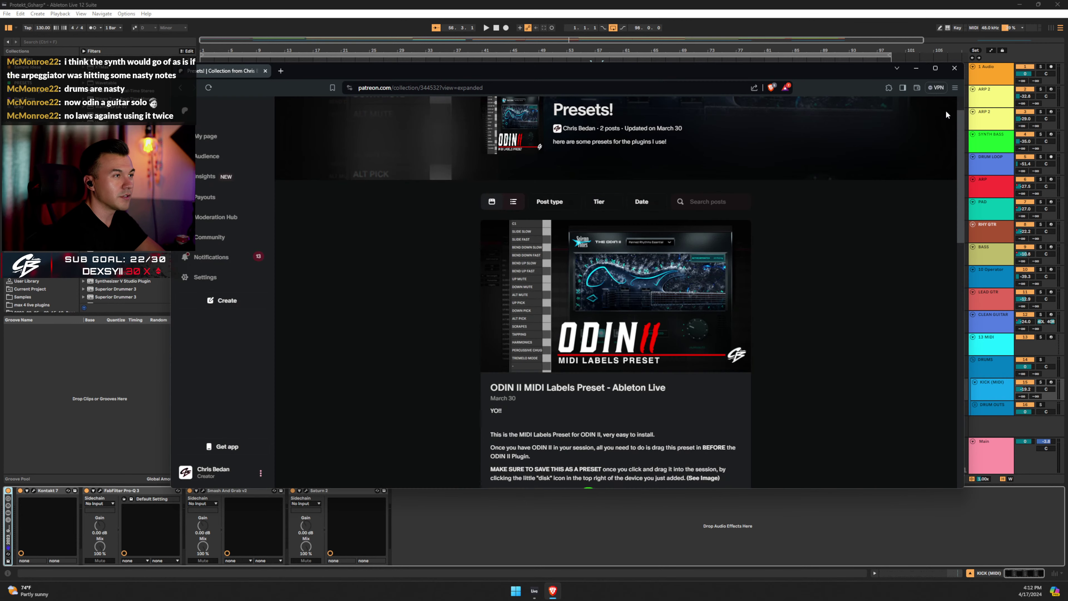
scroll(815, 283, "down", 7)
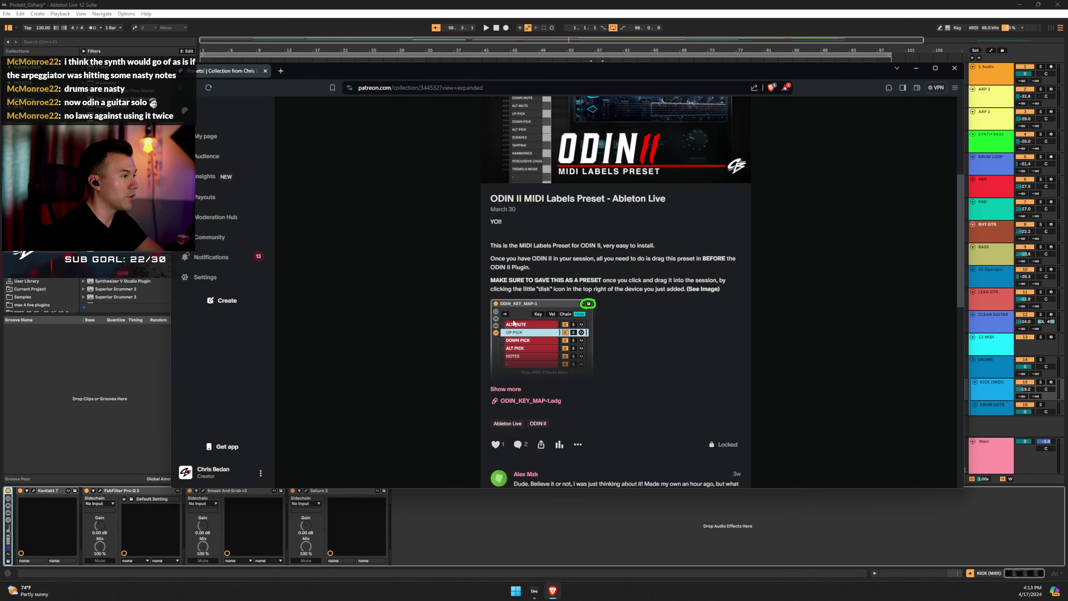
scroll(474, 223, "up", 1)
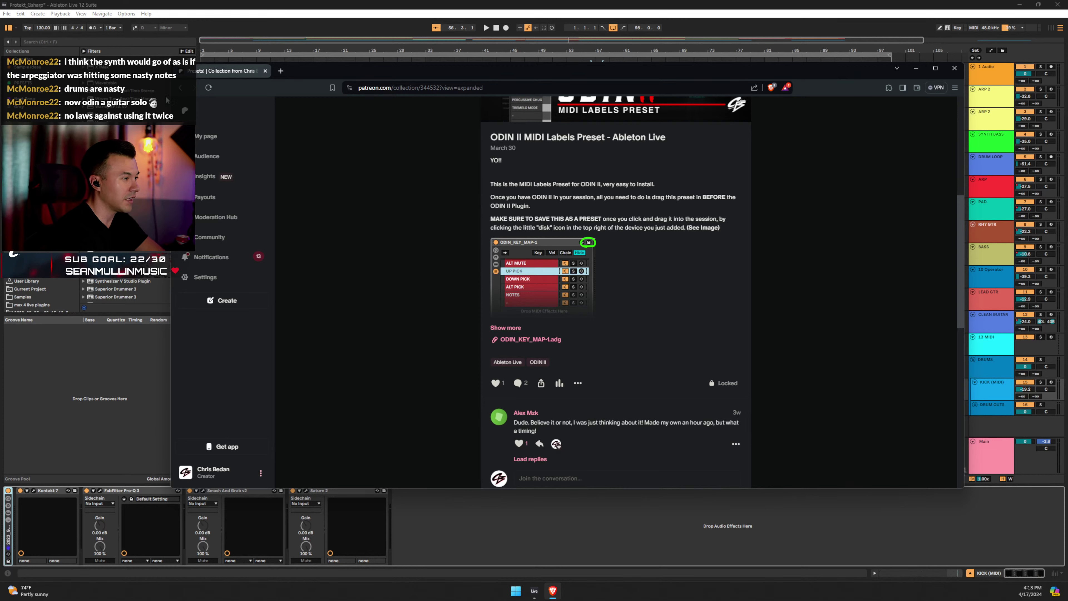
Open the Routing Templates collection, view the GGD PV Routed Template's drum labels image enlarged, and minimize the browser.
left_click(181, 90)
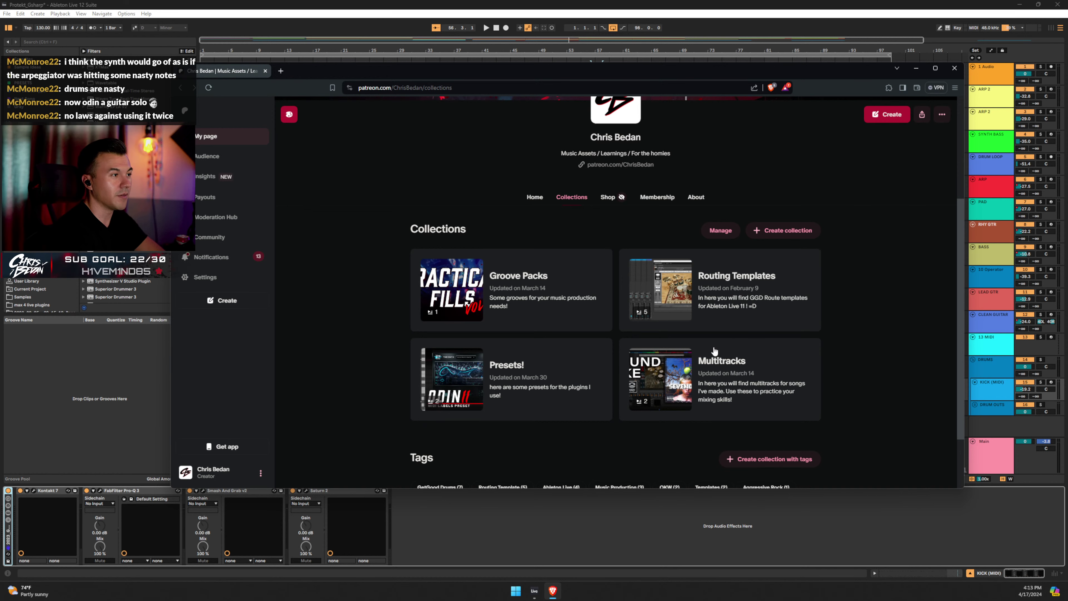
left_click(660, 290)
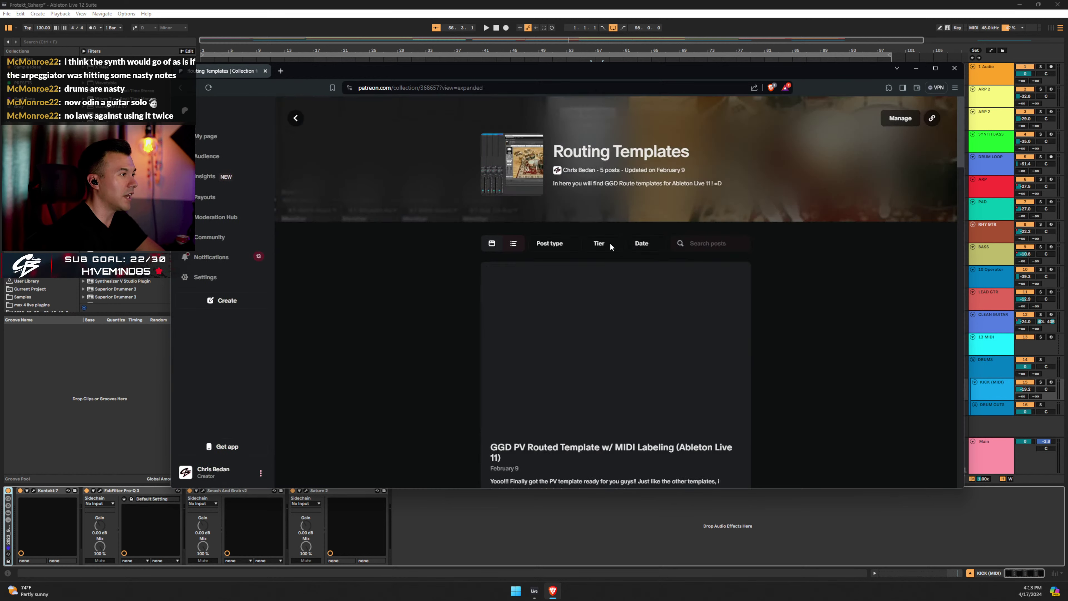
scroll(555, 294, "down", 3)
left_click(555, 337)
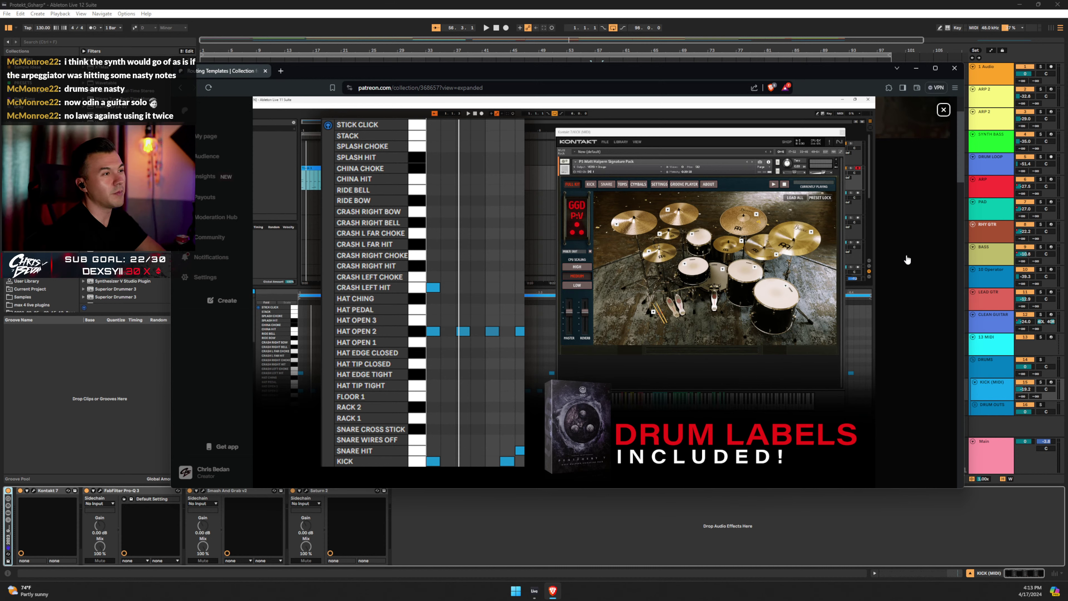
left_click(944, 111)
left_click(912, 68)
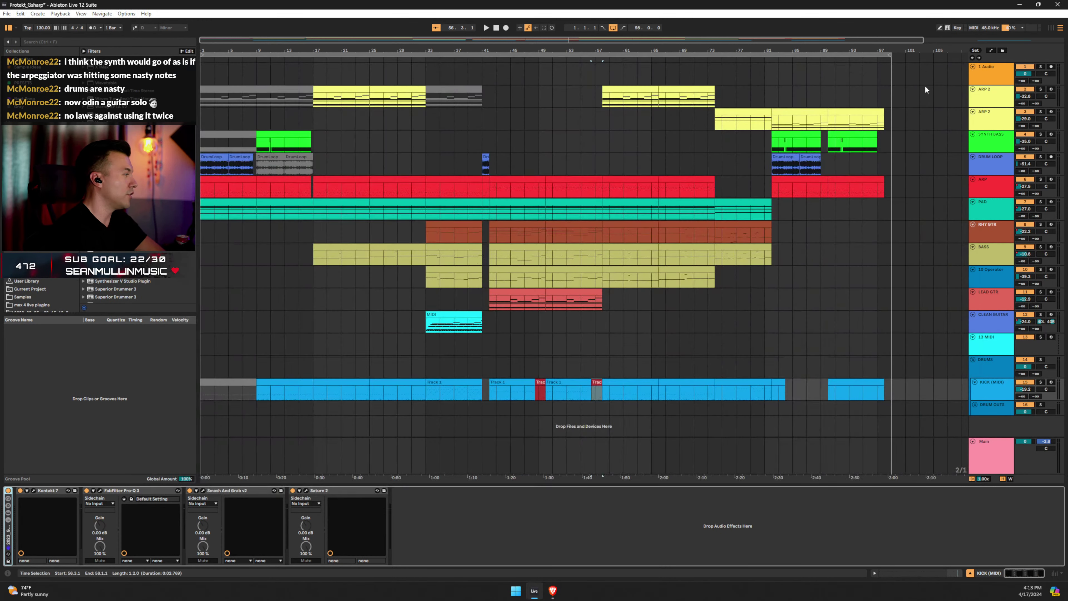